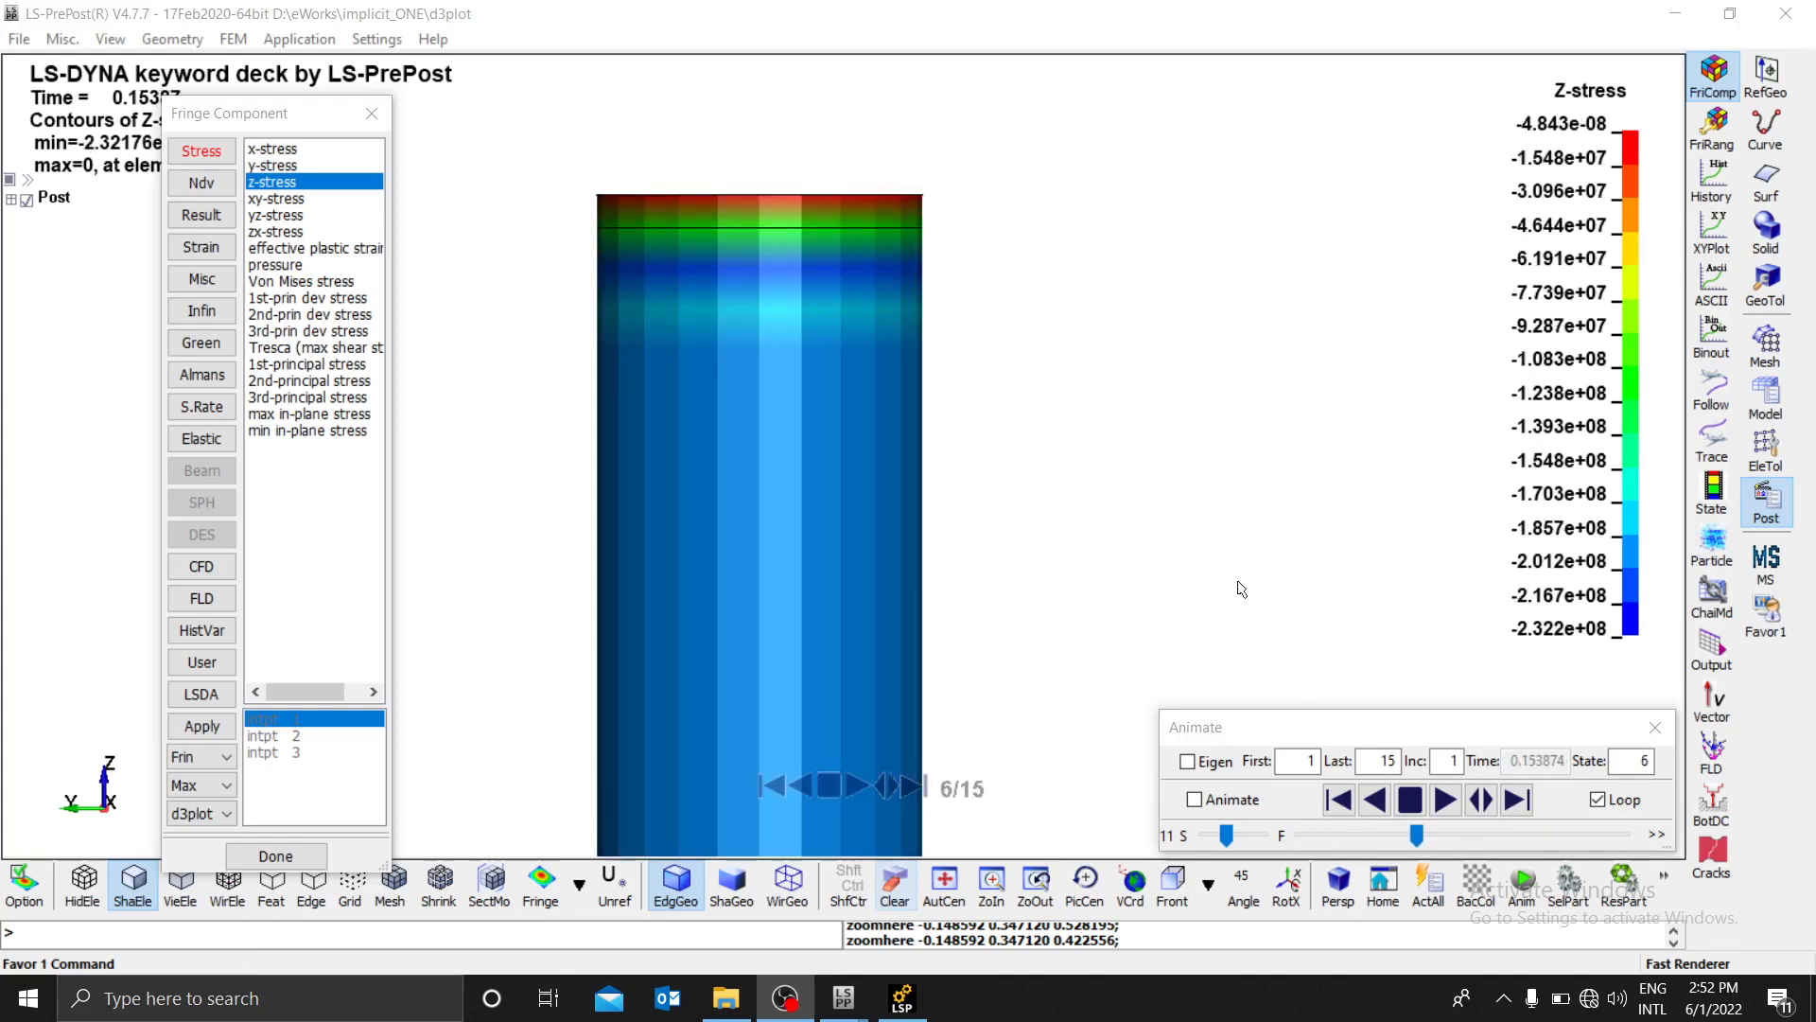
# Step: Stop the z-stress animation of the cylinder and close the d3plot results window to work in an empty session
pyautogui.moveTo(1299, 734); pyautogui.dragTo(1199, 163)
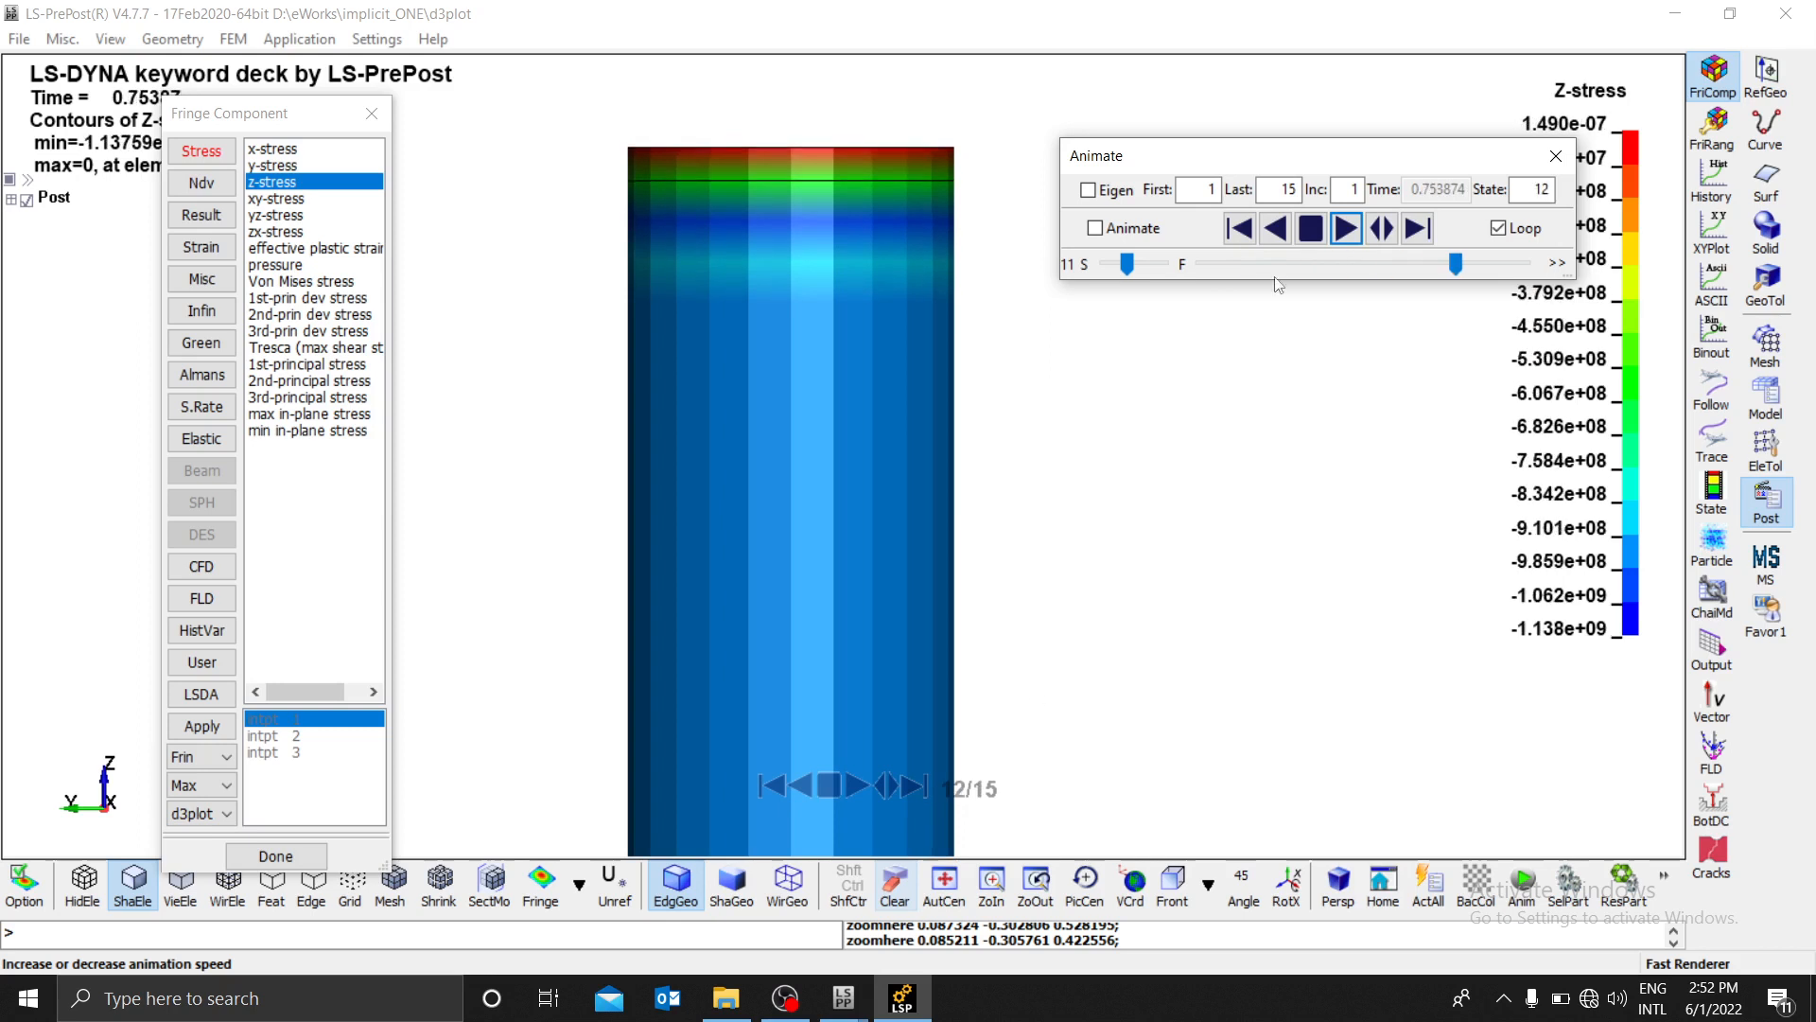
pyautogui.click(1320, 236)
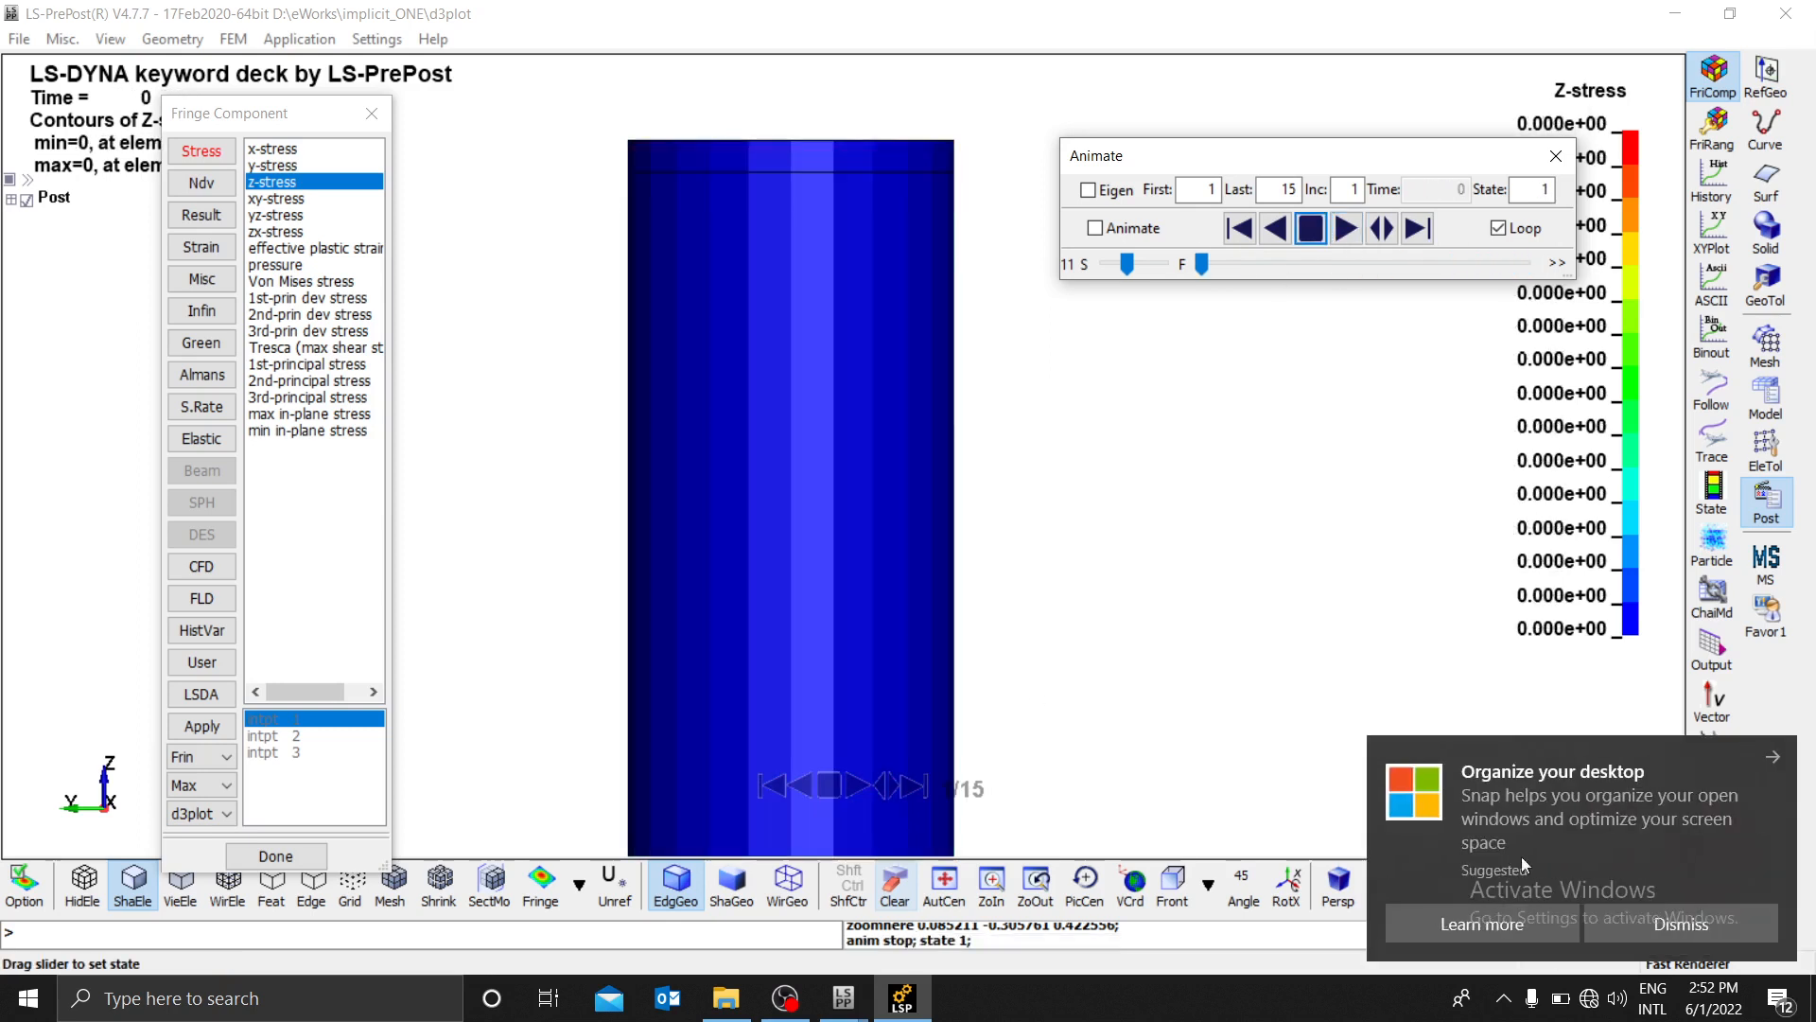
pyautogui.click(1663, 924)
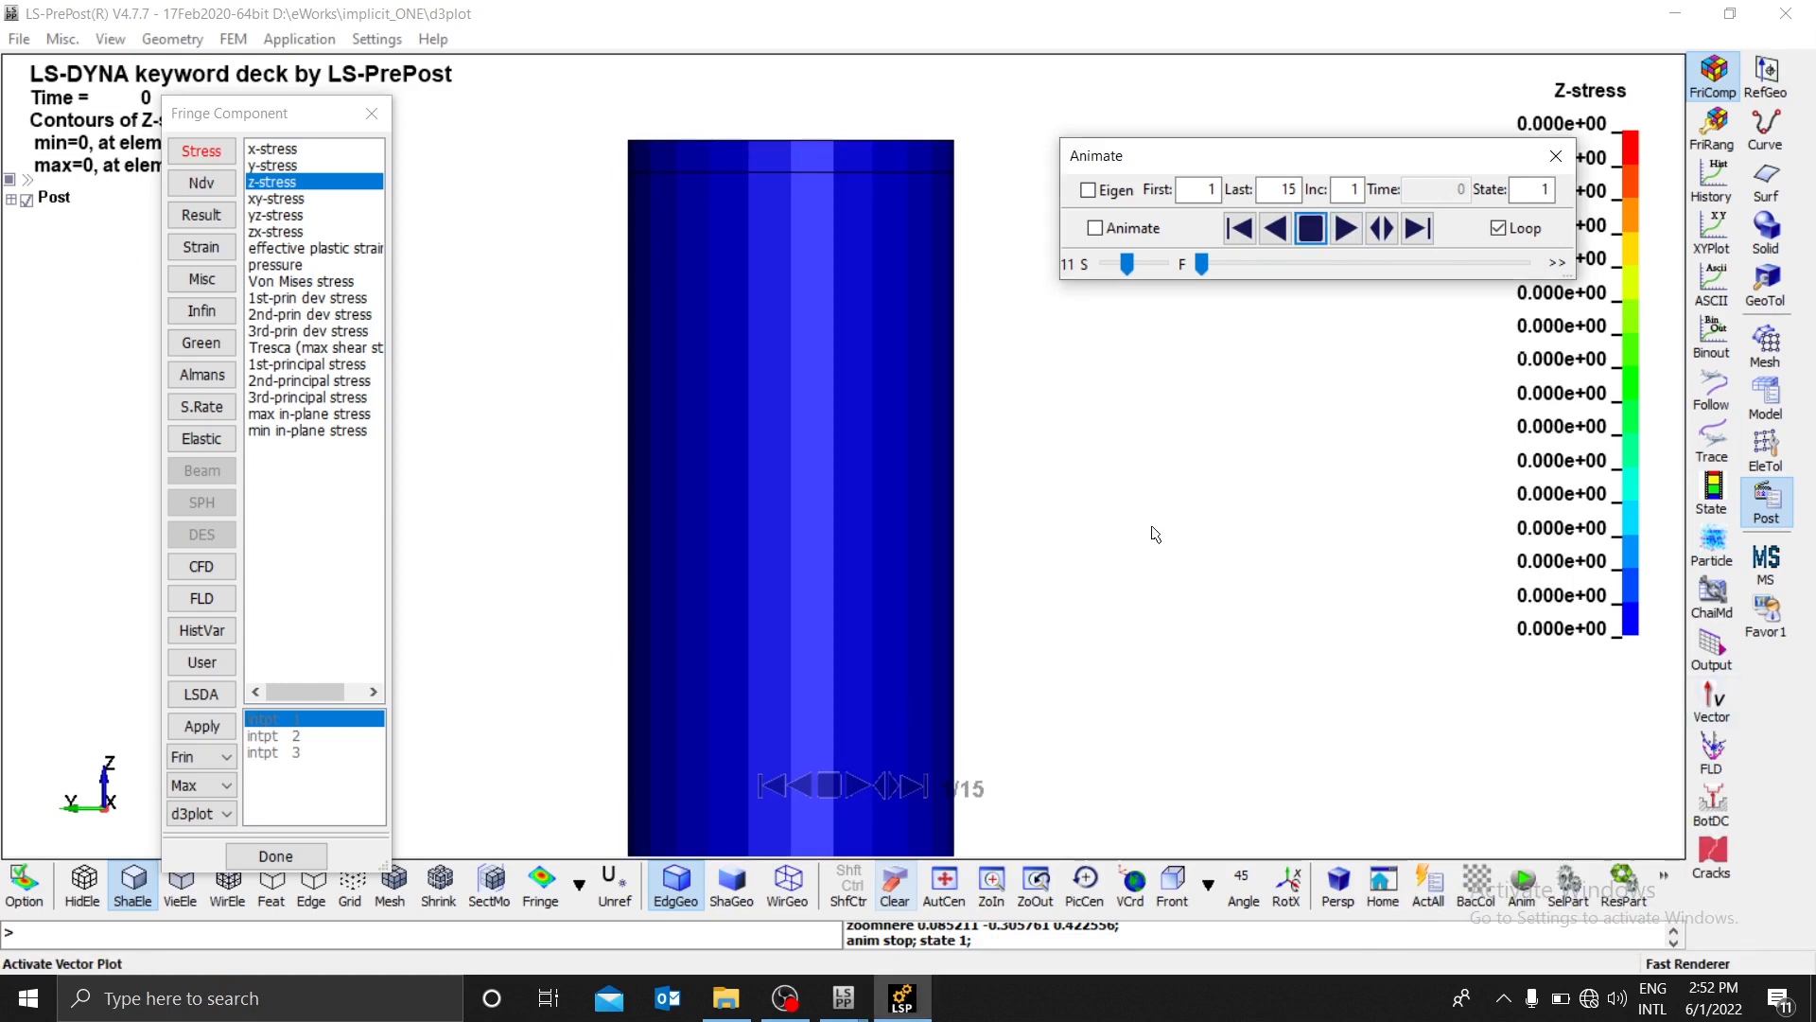
pyautogui.click(1784, 14)
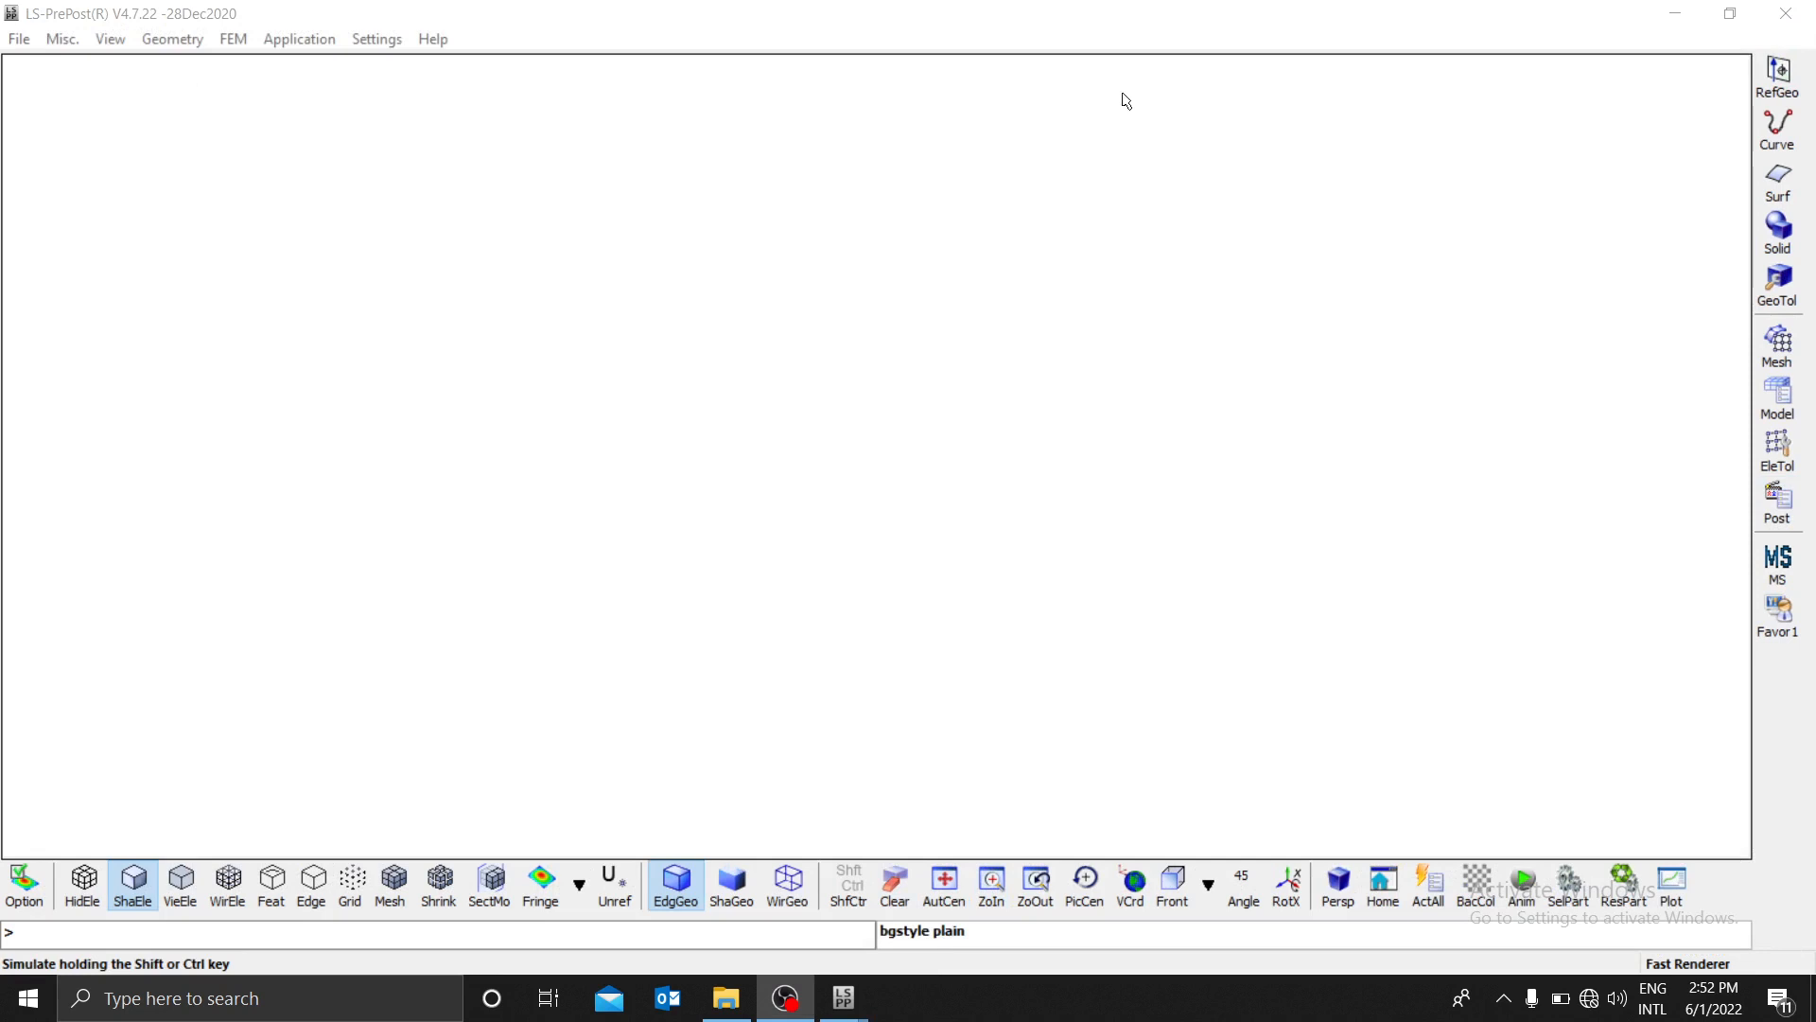
pyautogui.click(1210, 285)
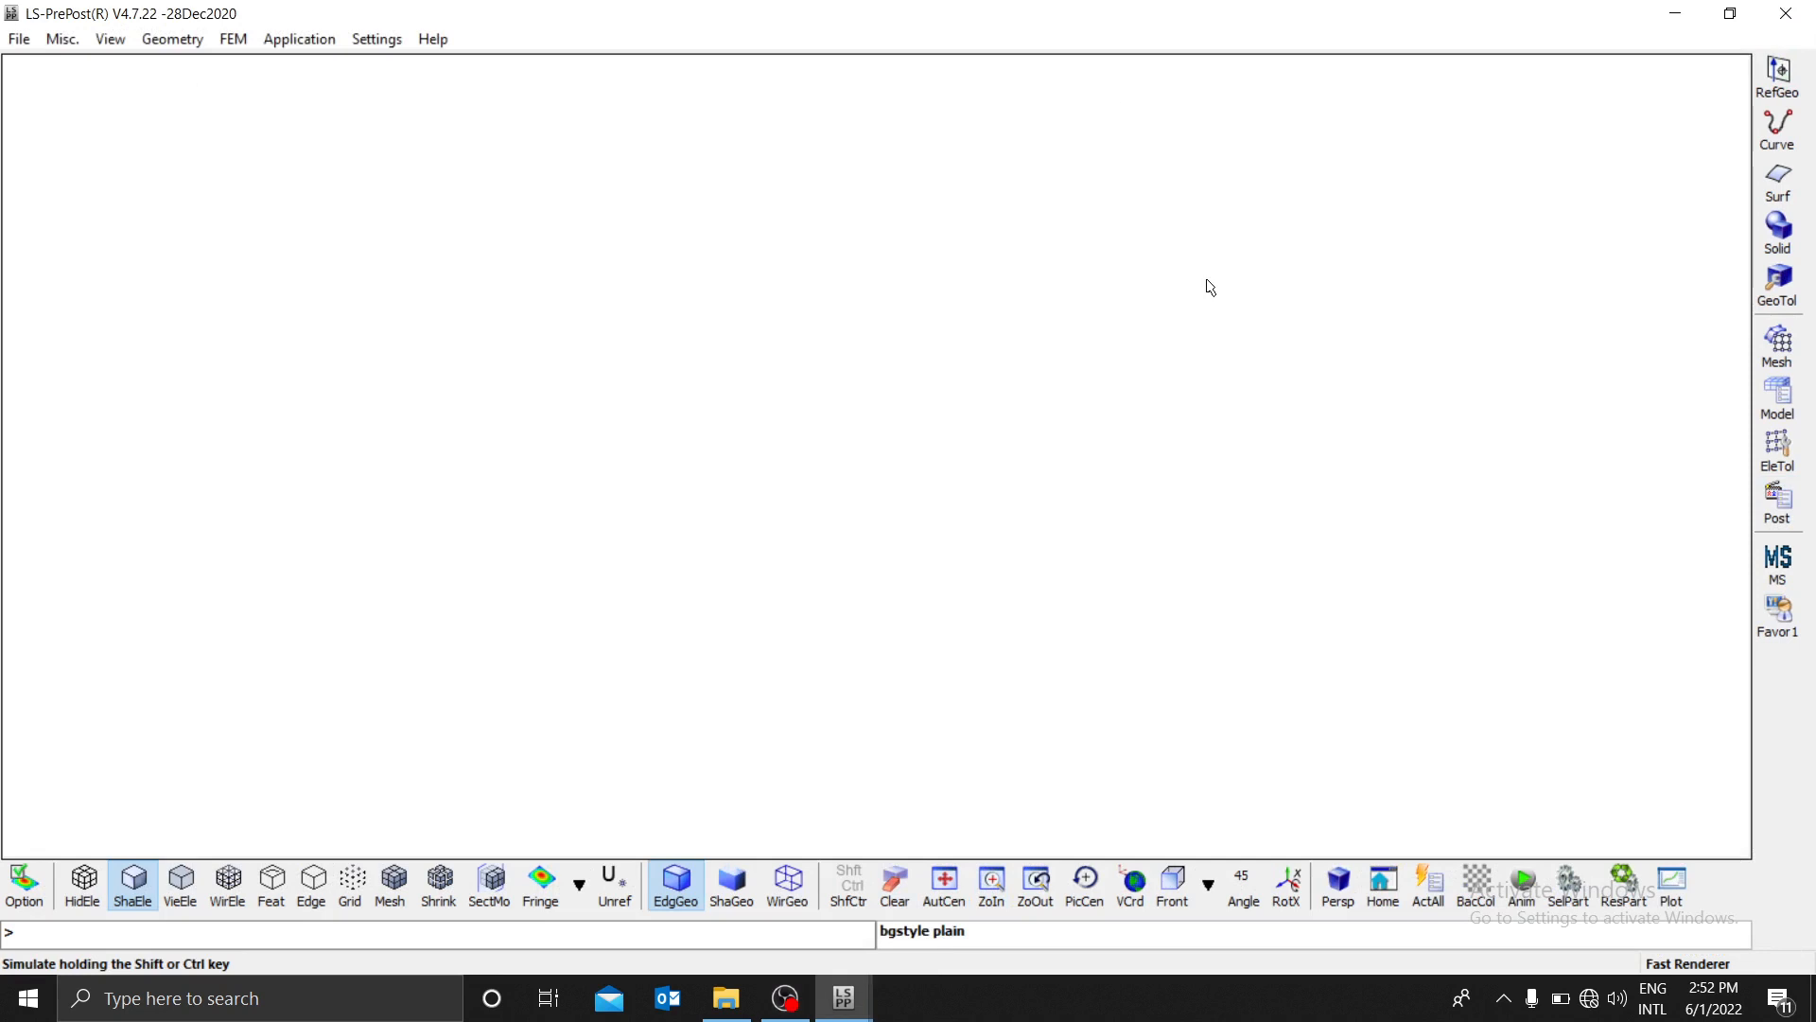
# Step: Set the graphics background style to Fade
pyautogui.click(172, 38)
pyautogui.moveTo(63, 39)
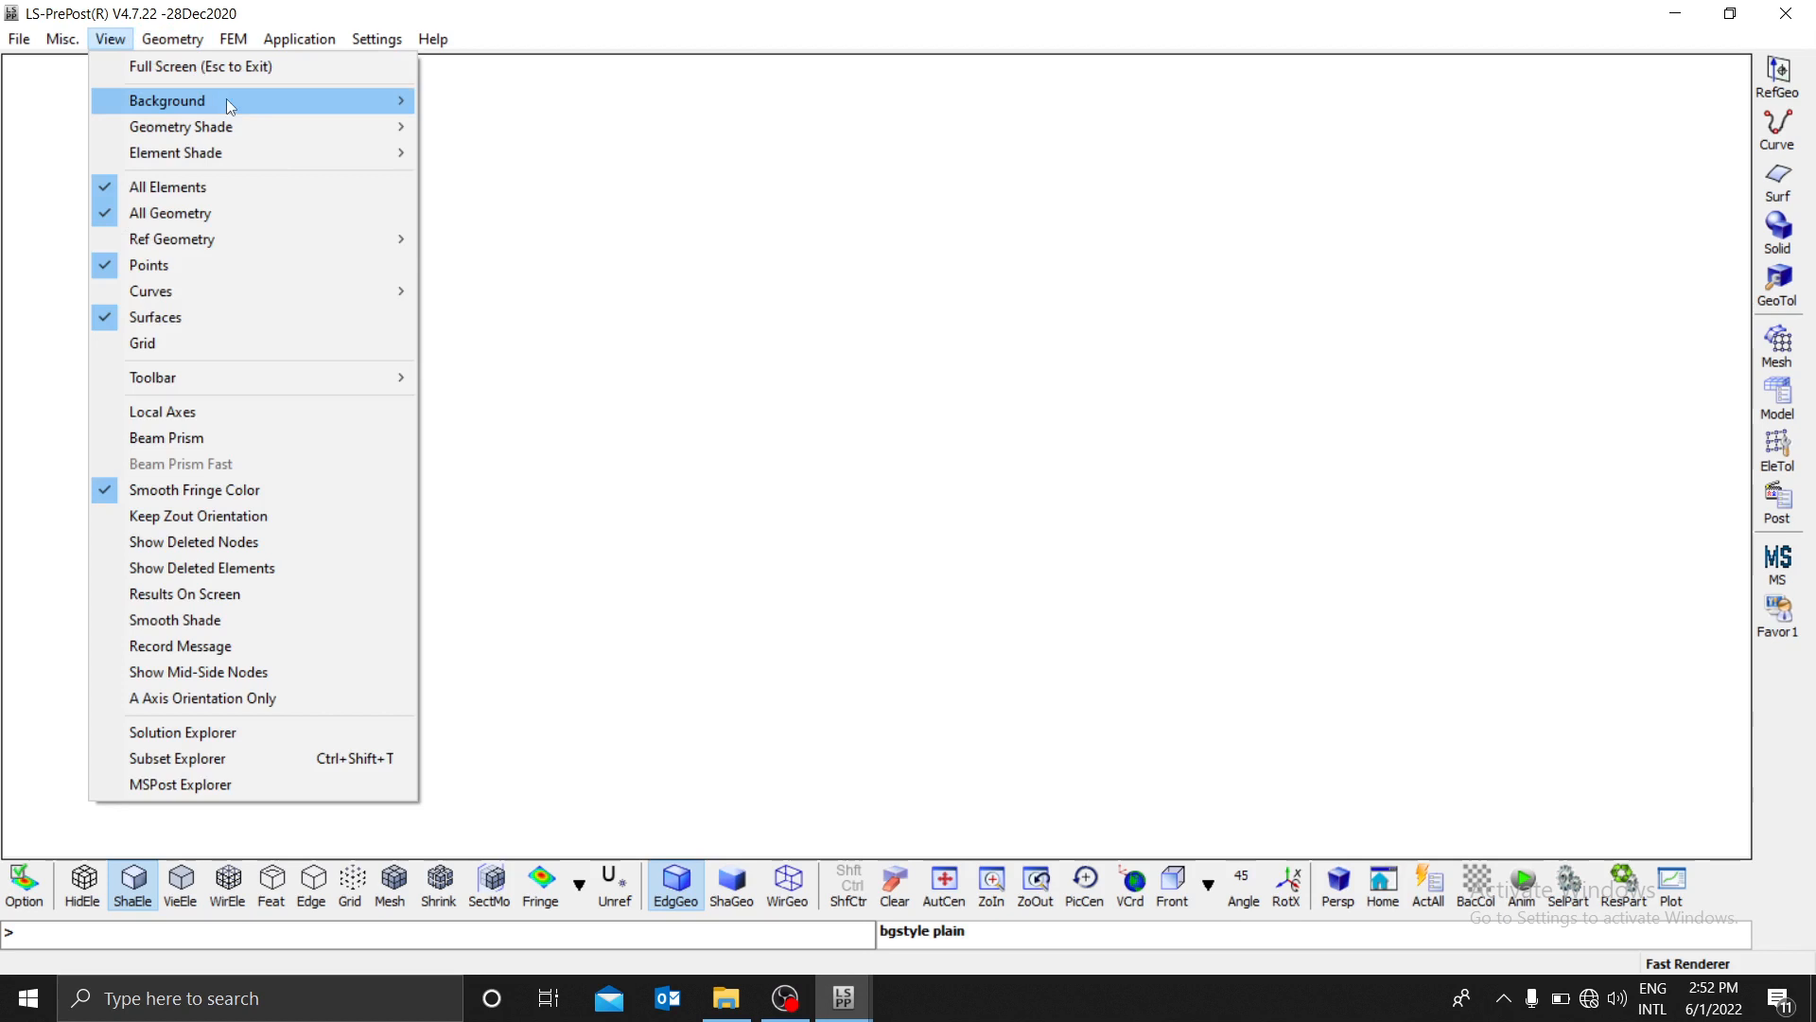
pyautogui.moveTo(411, 99)
pyautogui.click(463, 126)
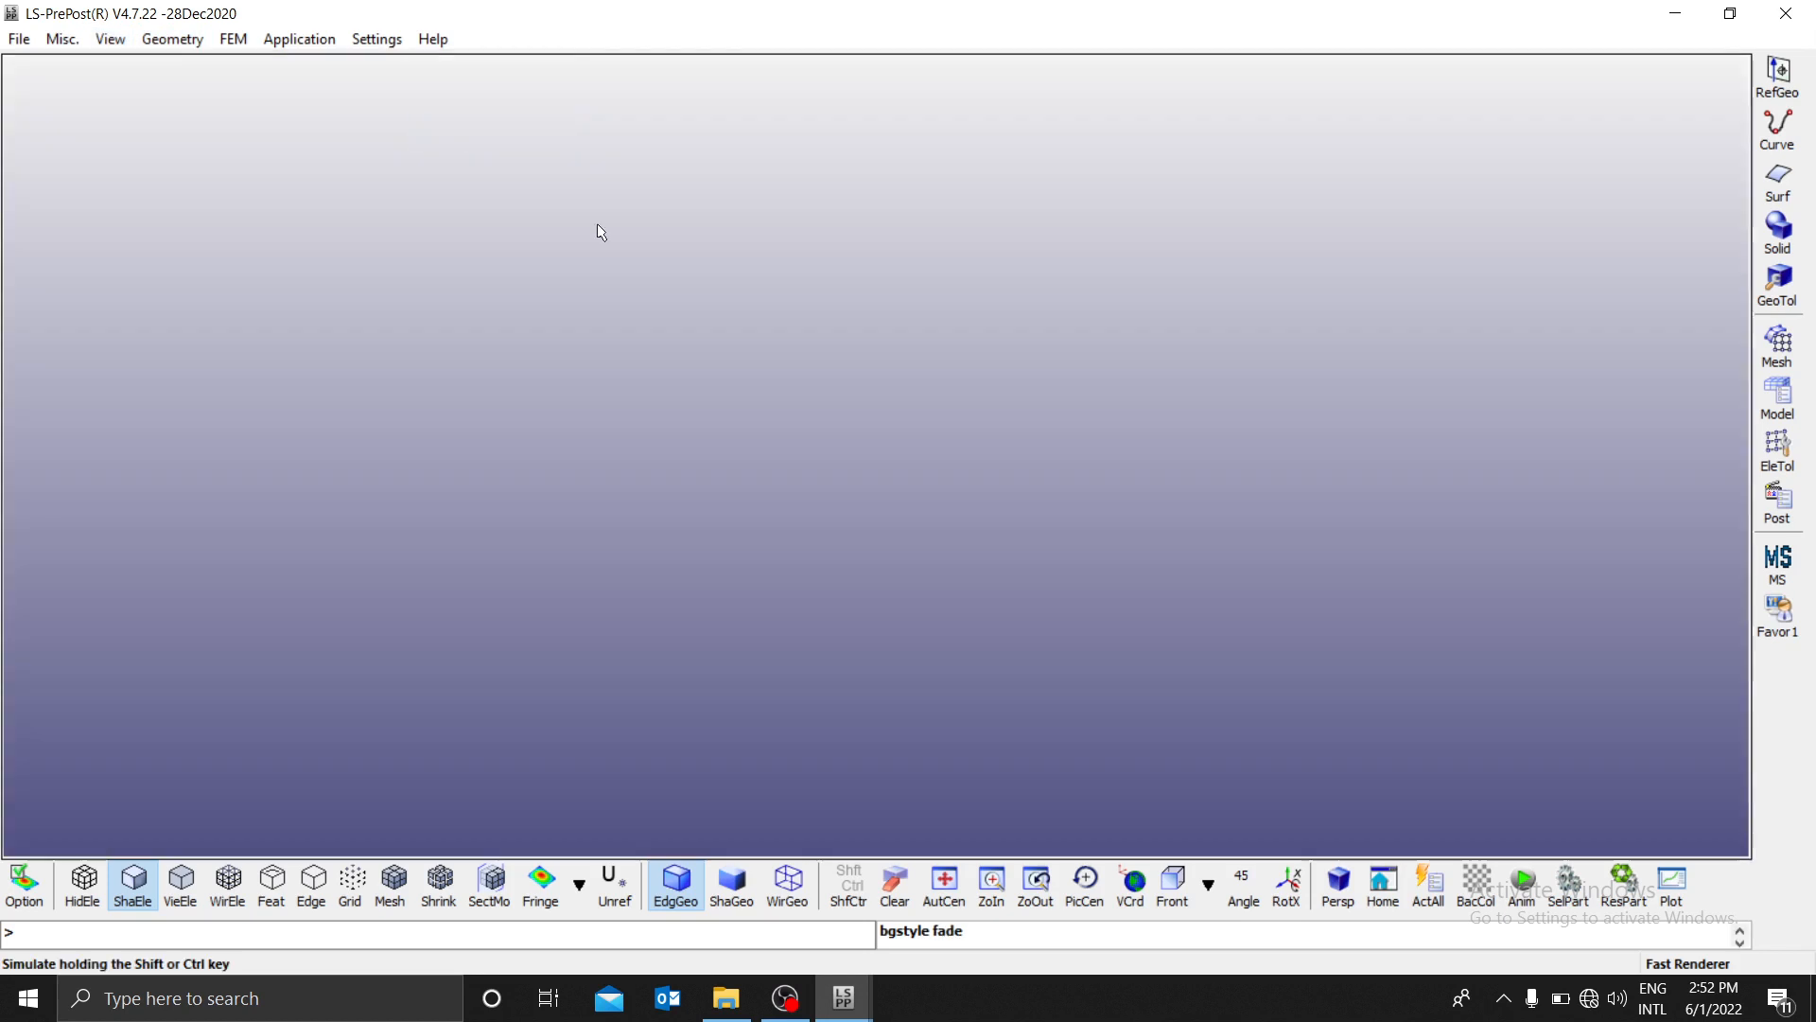
# Step: Set the graphics background style back to Plain
pyautogui.click(171, 39)
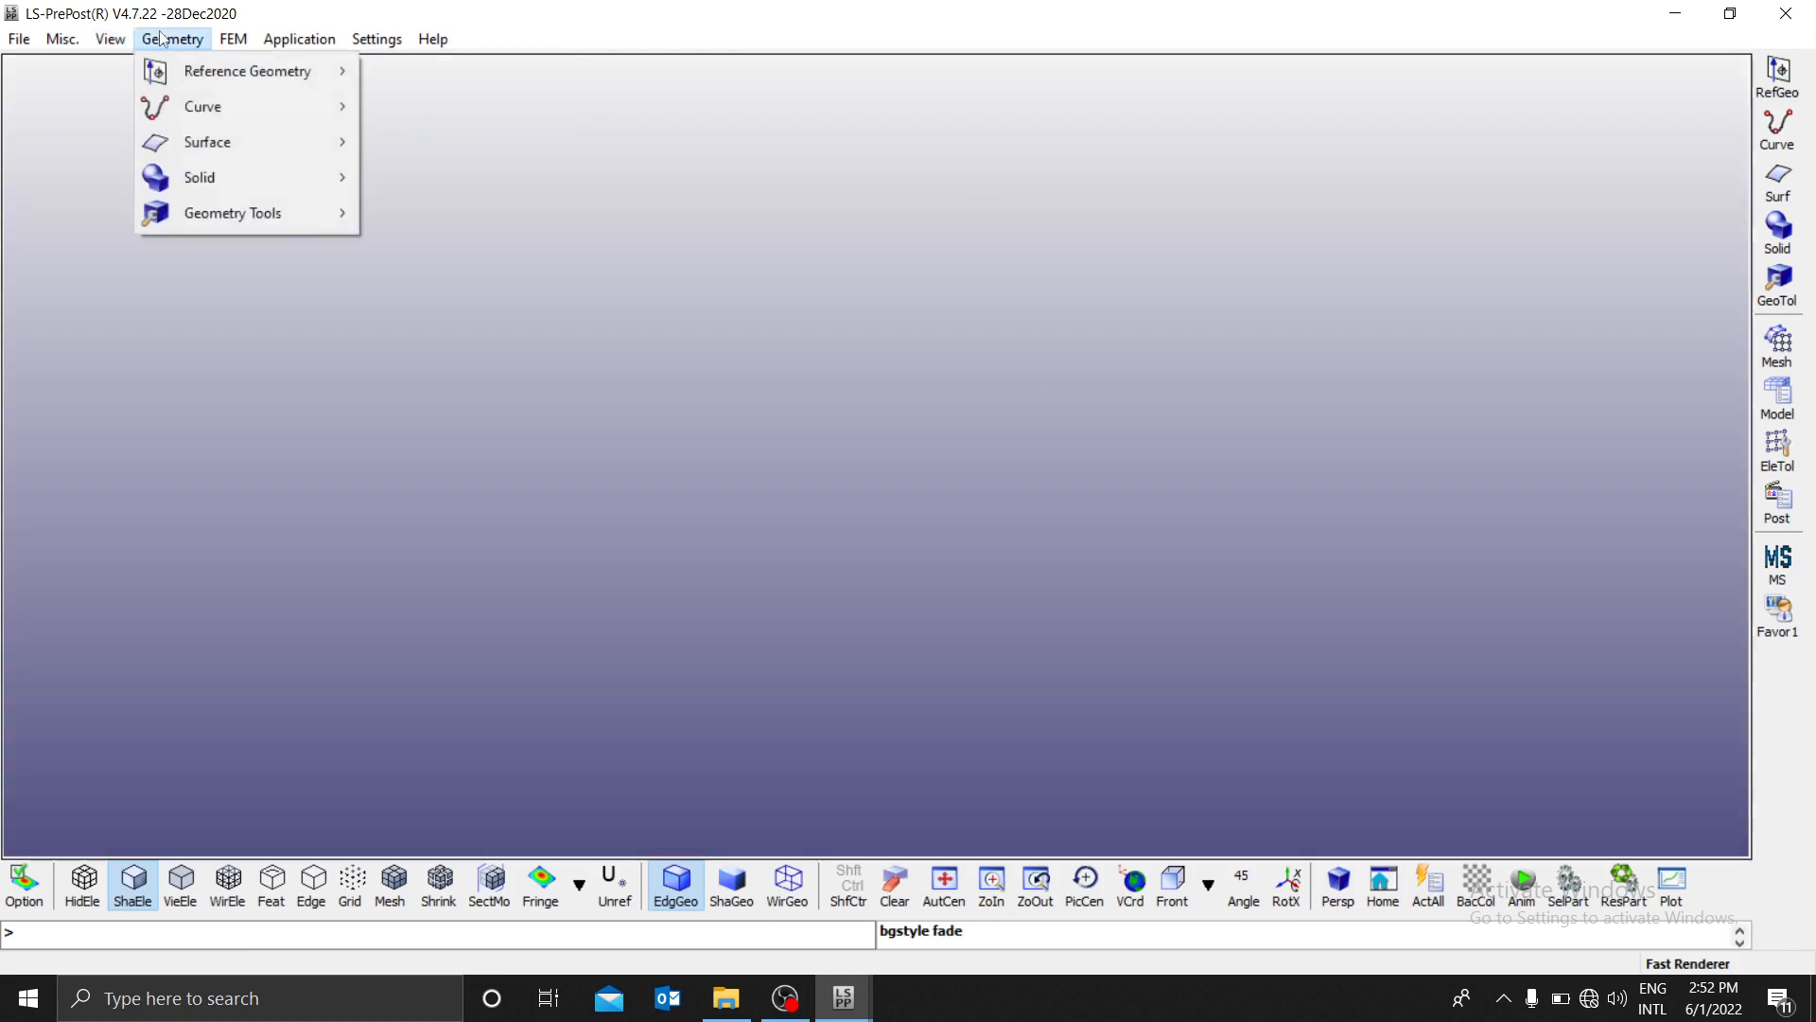
pyautogui.moveTo(115, 40)
pyautogui.moveTo(372, 100)
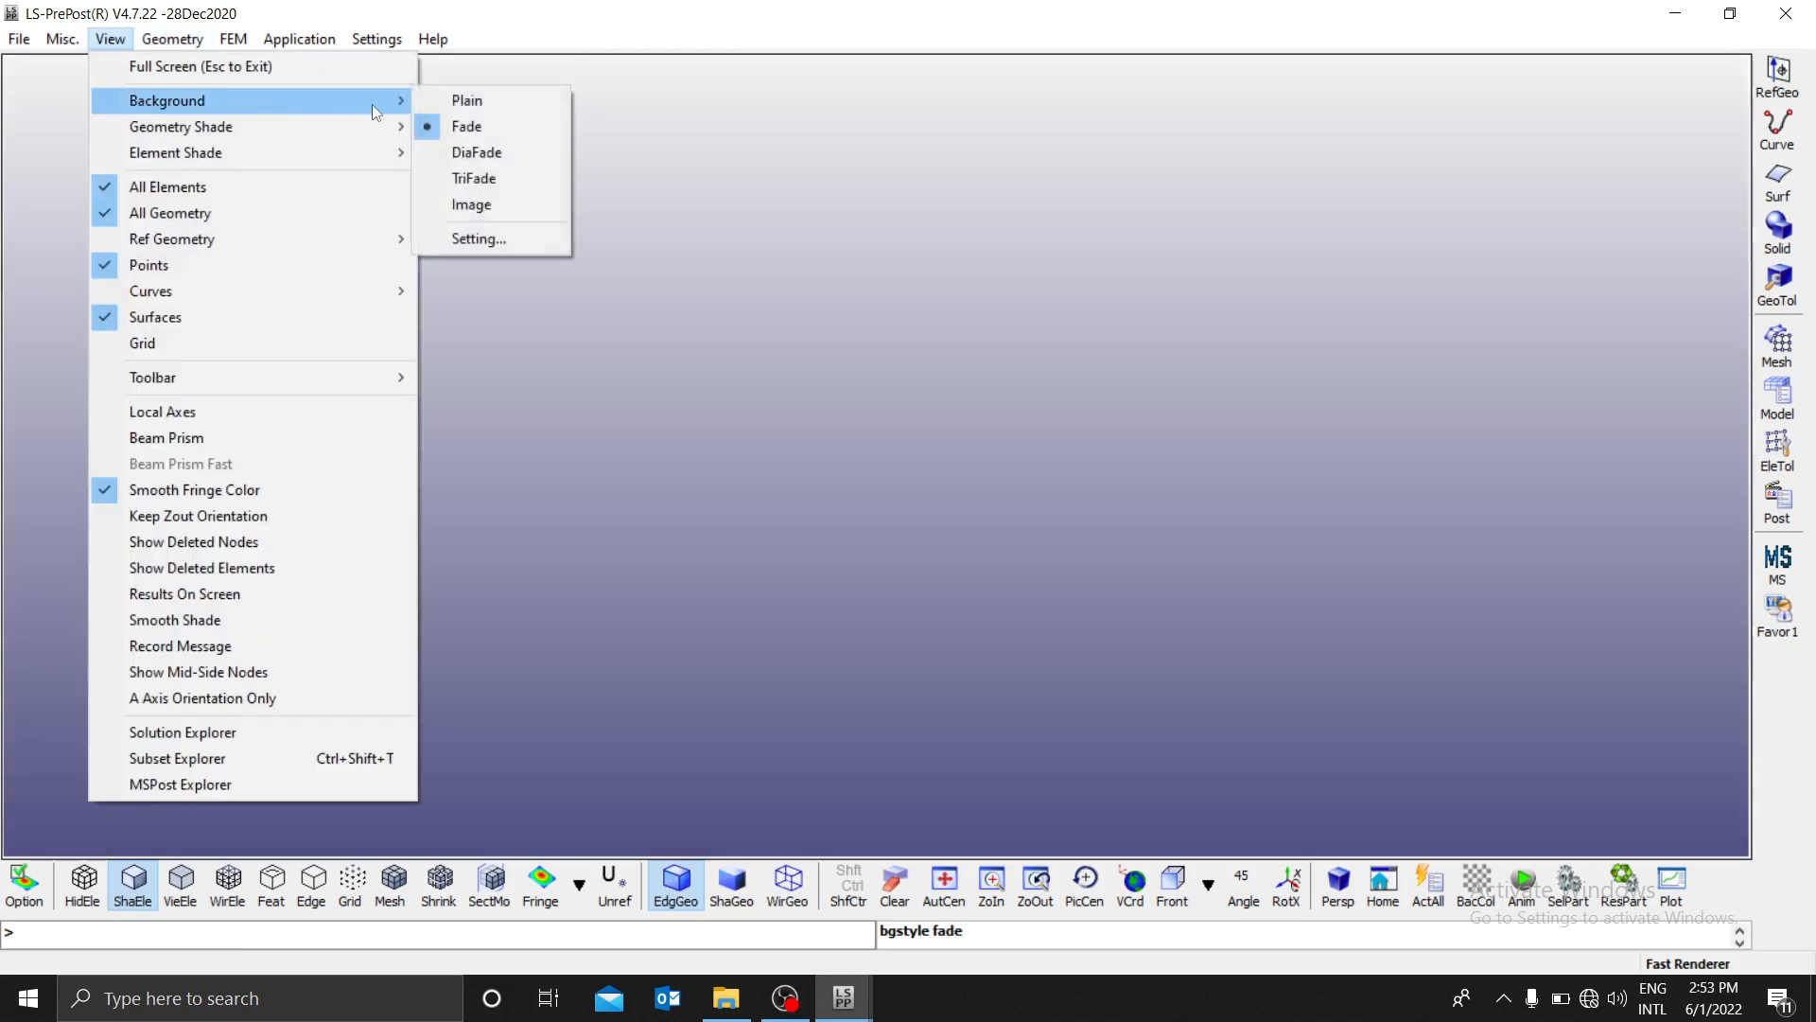
pyautogui.click(454, 100)
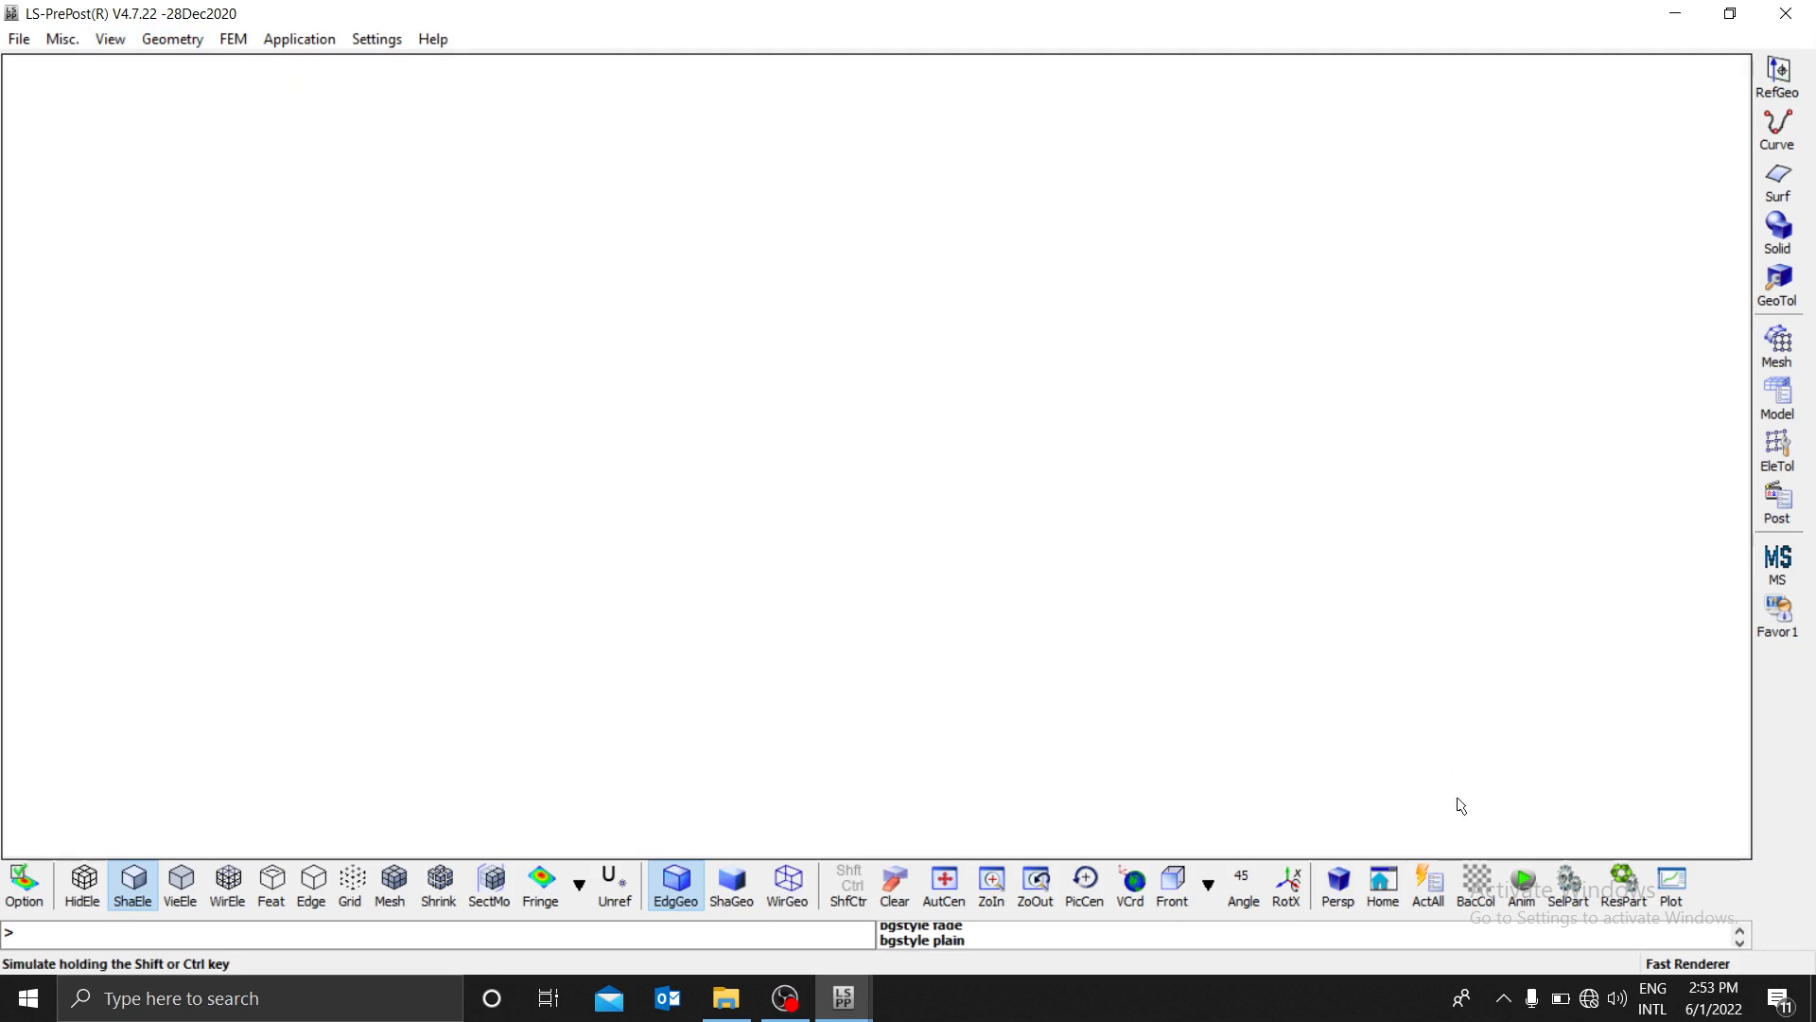
# Step: Toggle the plain background between black and white several times, finishing on white
pyautogui.click(1479, 889)
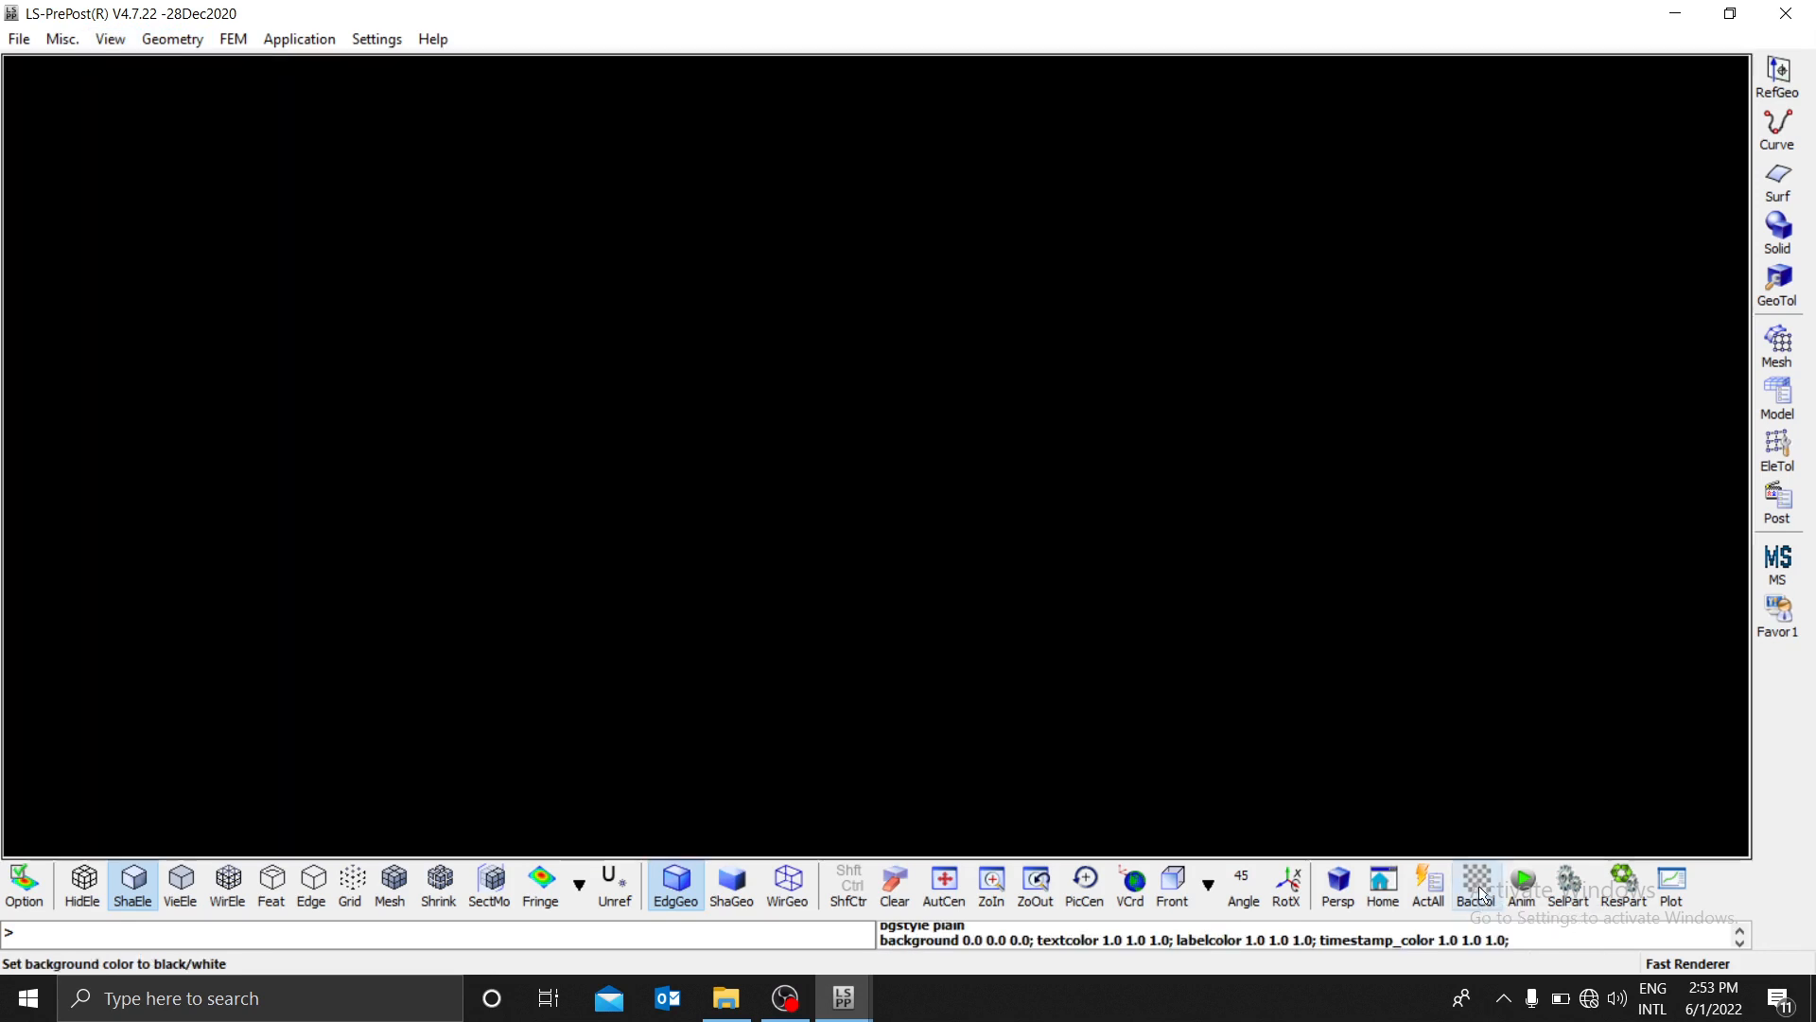
pyautogui.click(1478, 887)
pyautogui.click(1479, 888)
pyautogui.click(1478, 887)
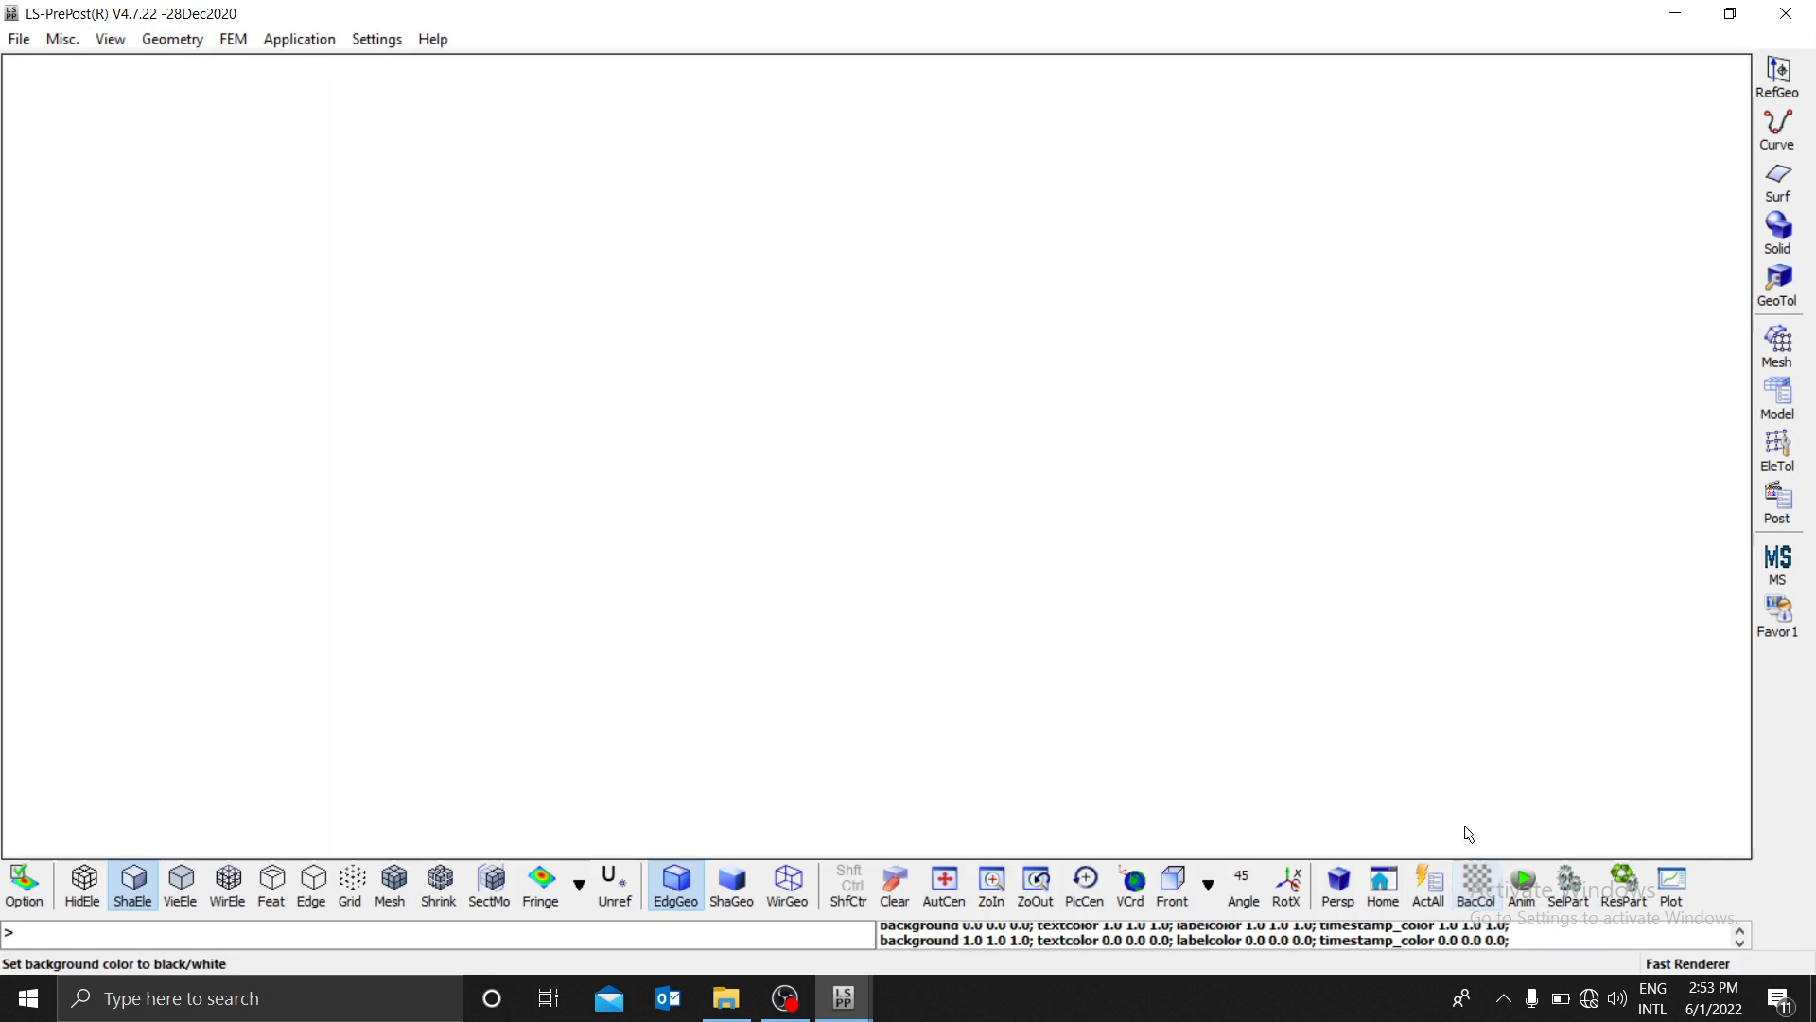
pyautogui.click(1487, 890)
pyautogui.click(1487, 890)
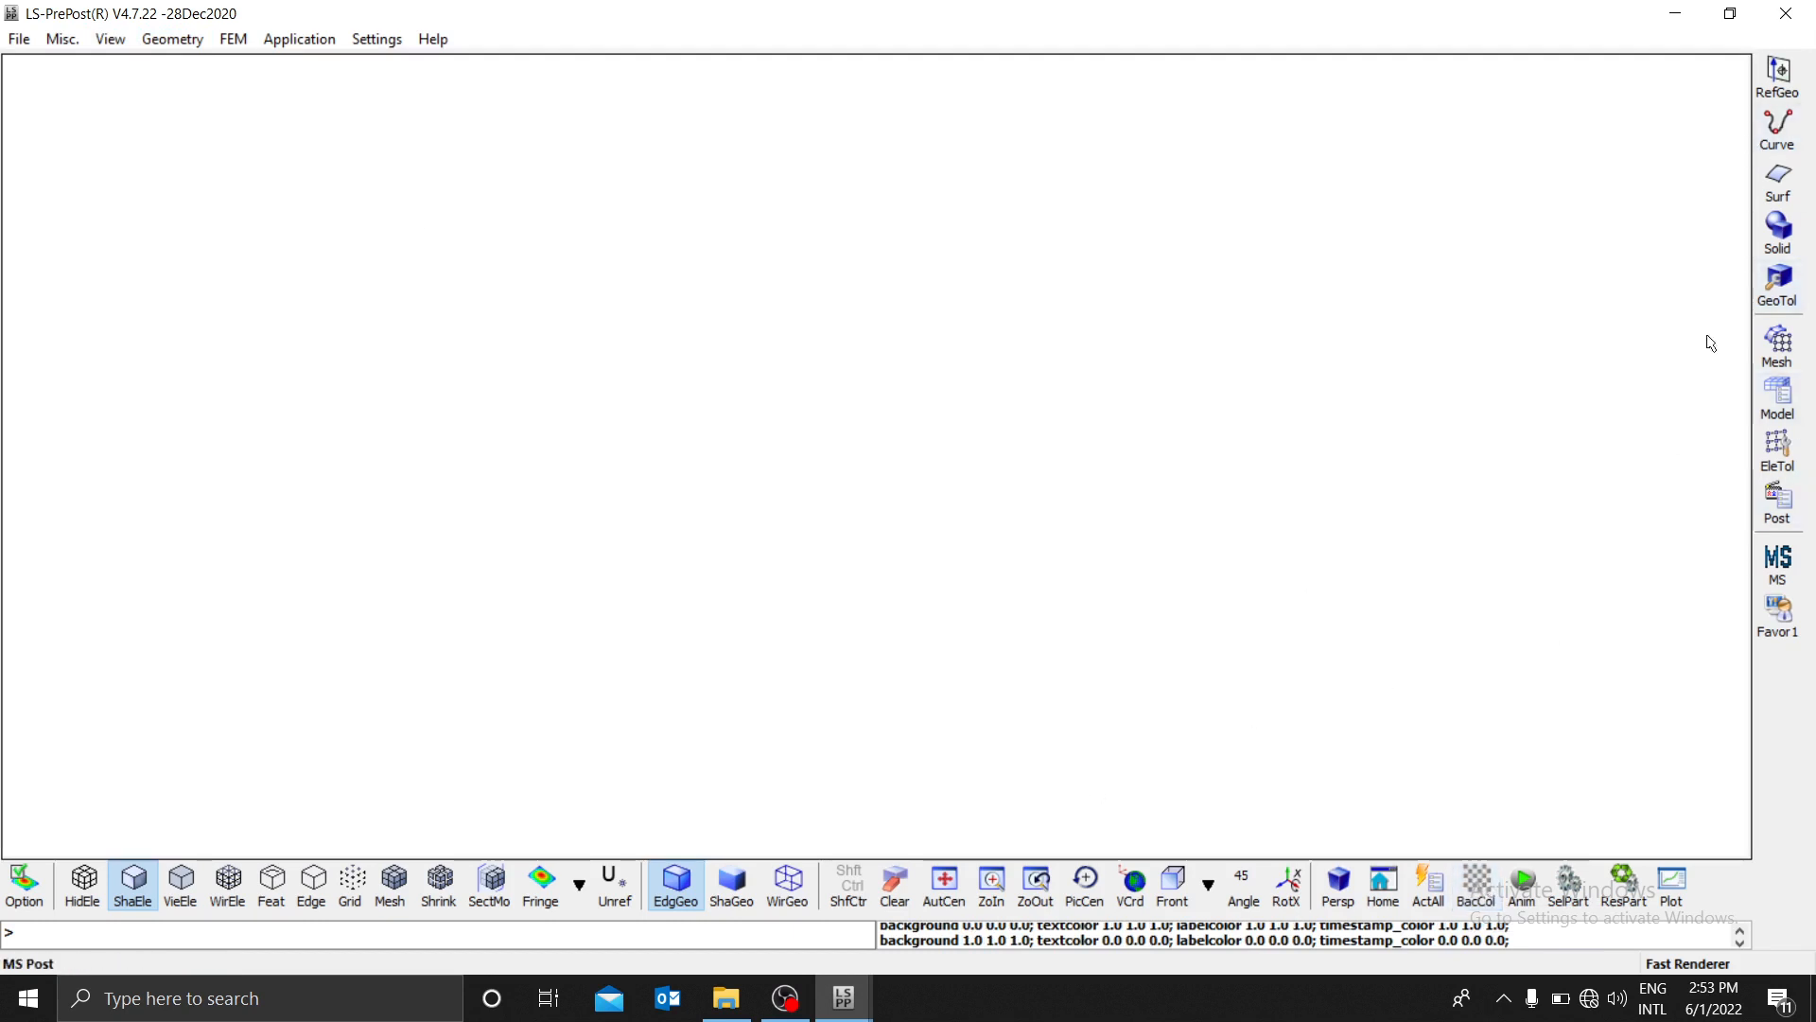
# Step: Switch both the Right Toolbar and the Bottom Toolbar to the icon-only display
pyautogui.click(165, 47)
pyautogui.moveTo(126, 49)
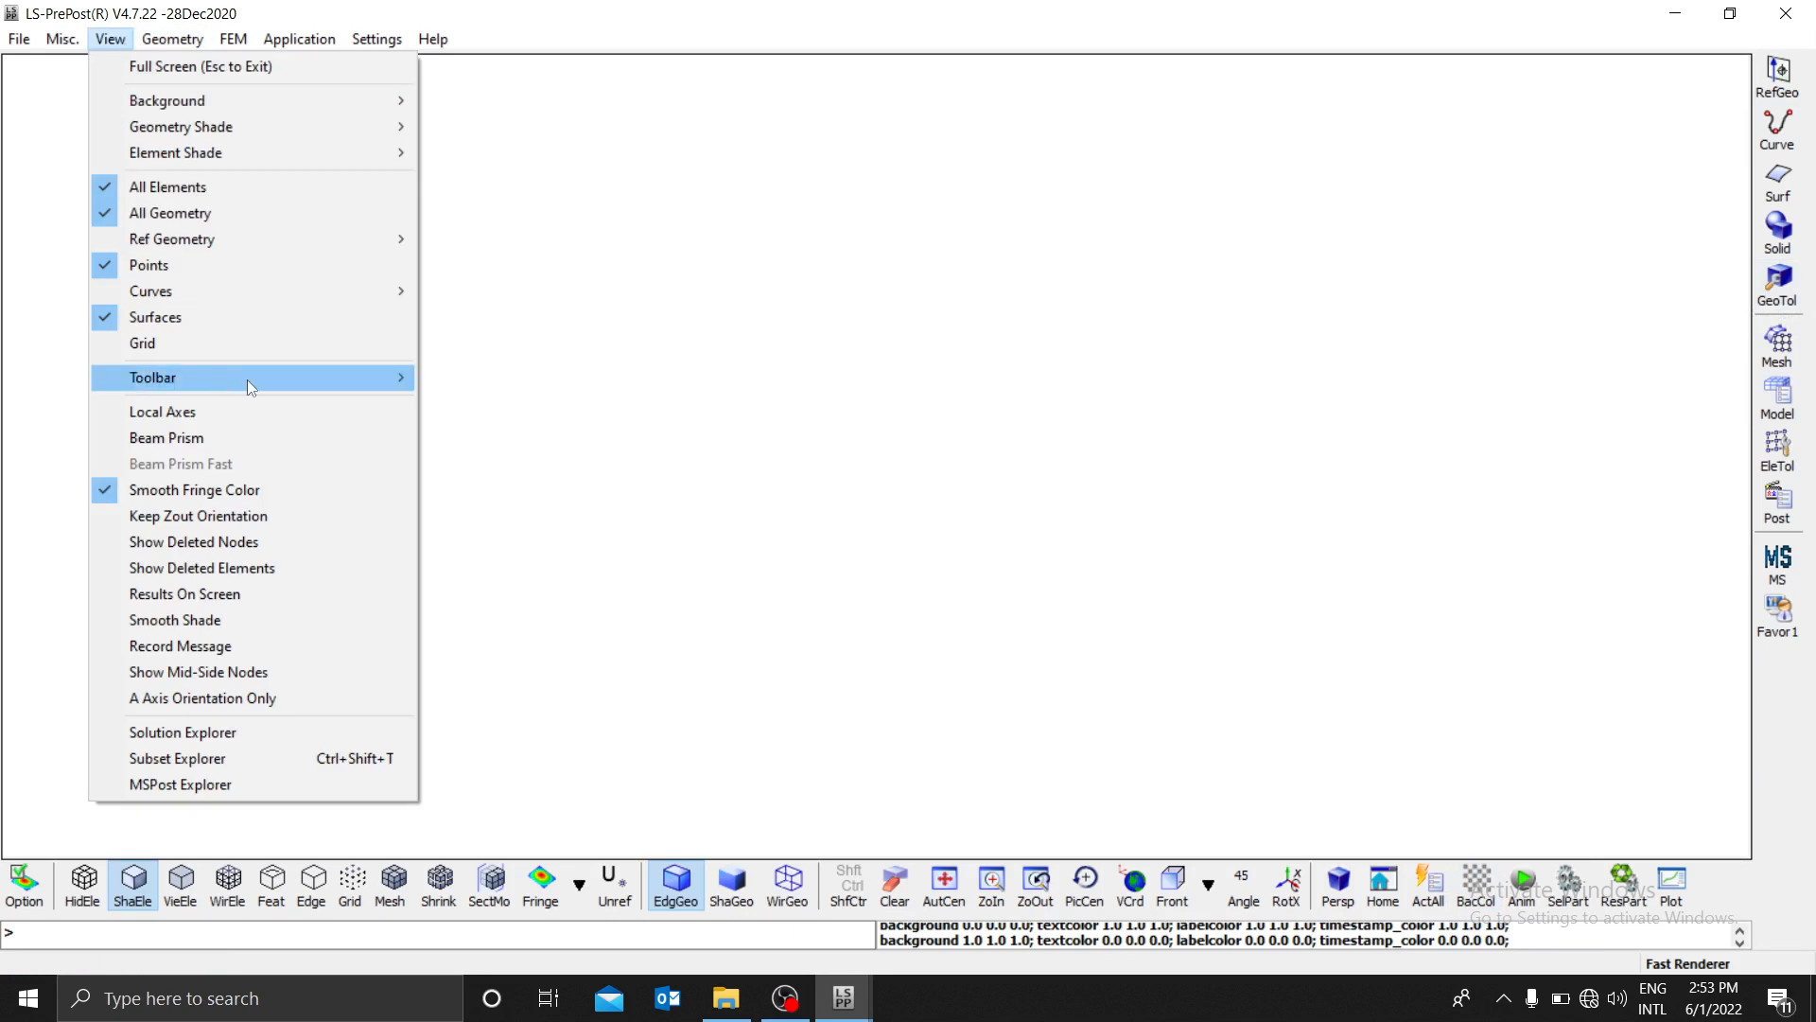
pyautogui.moveTo(290, 375)
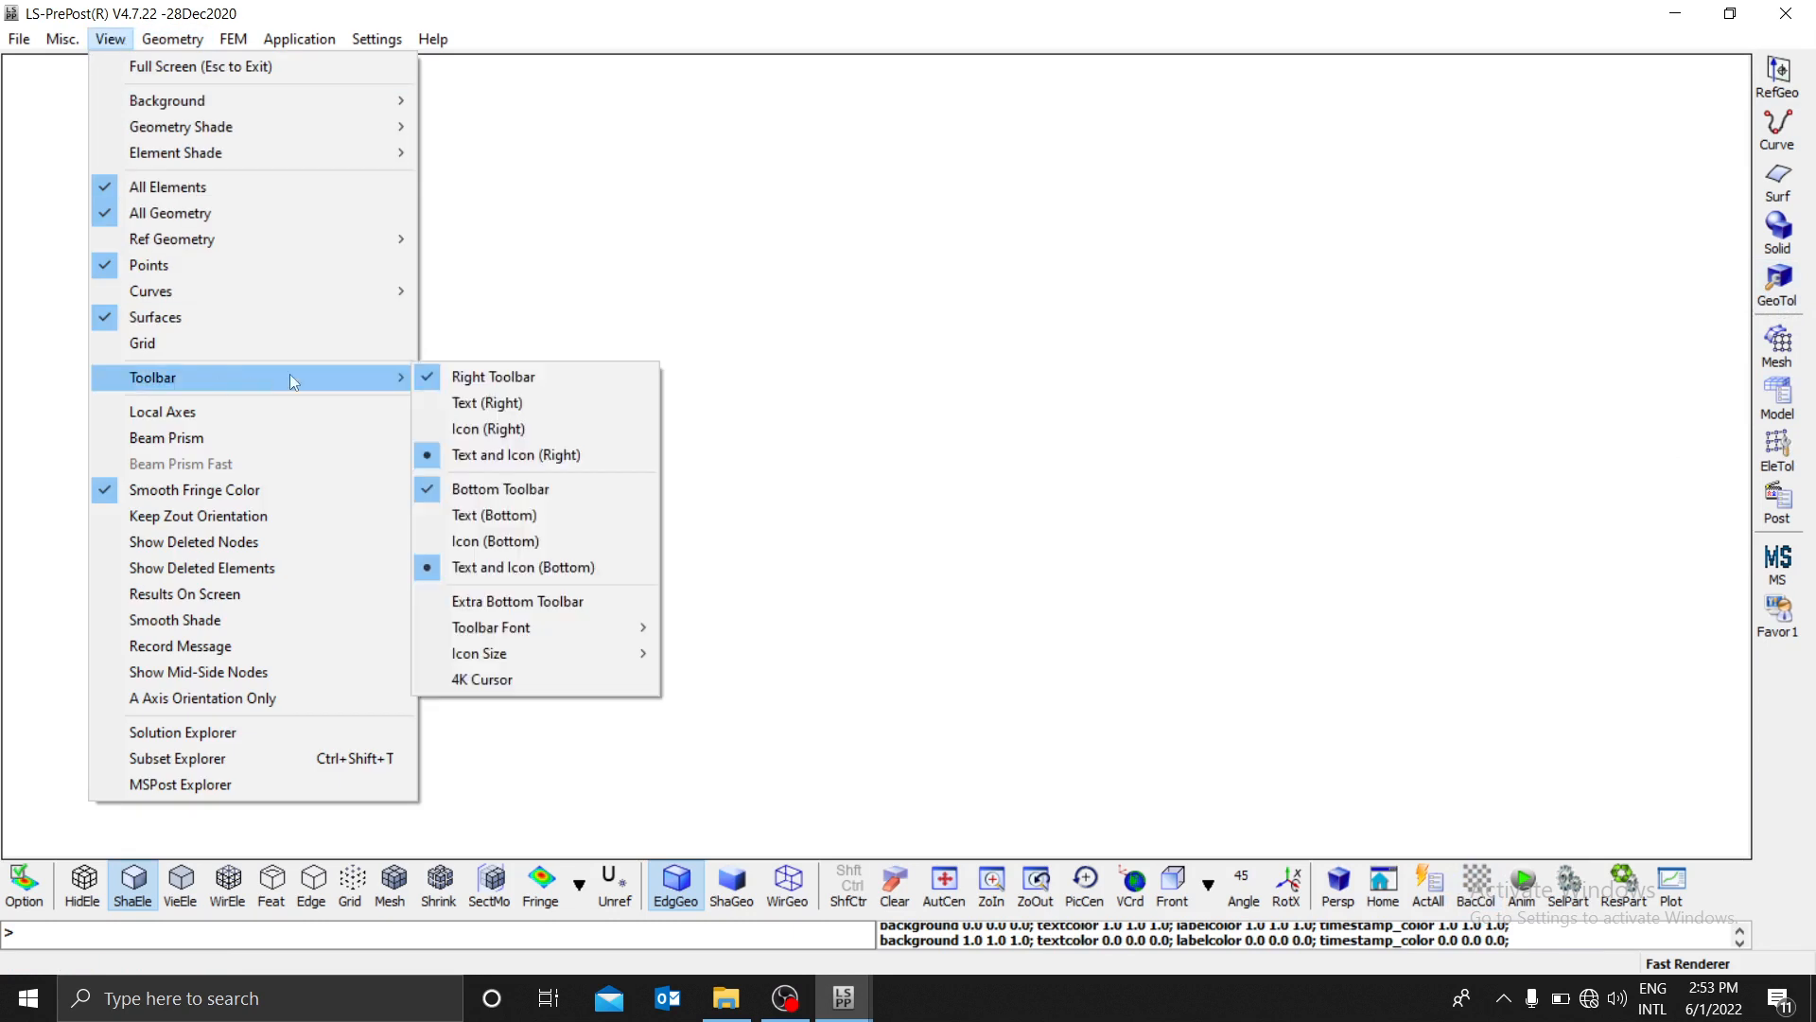
pyautogui.click(488, 432)
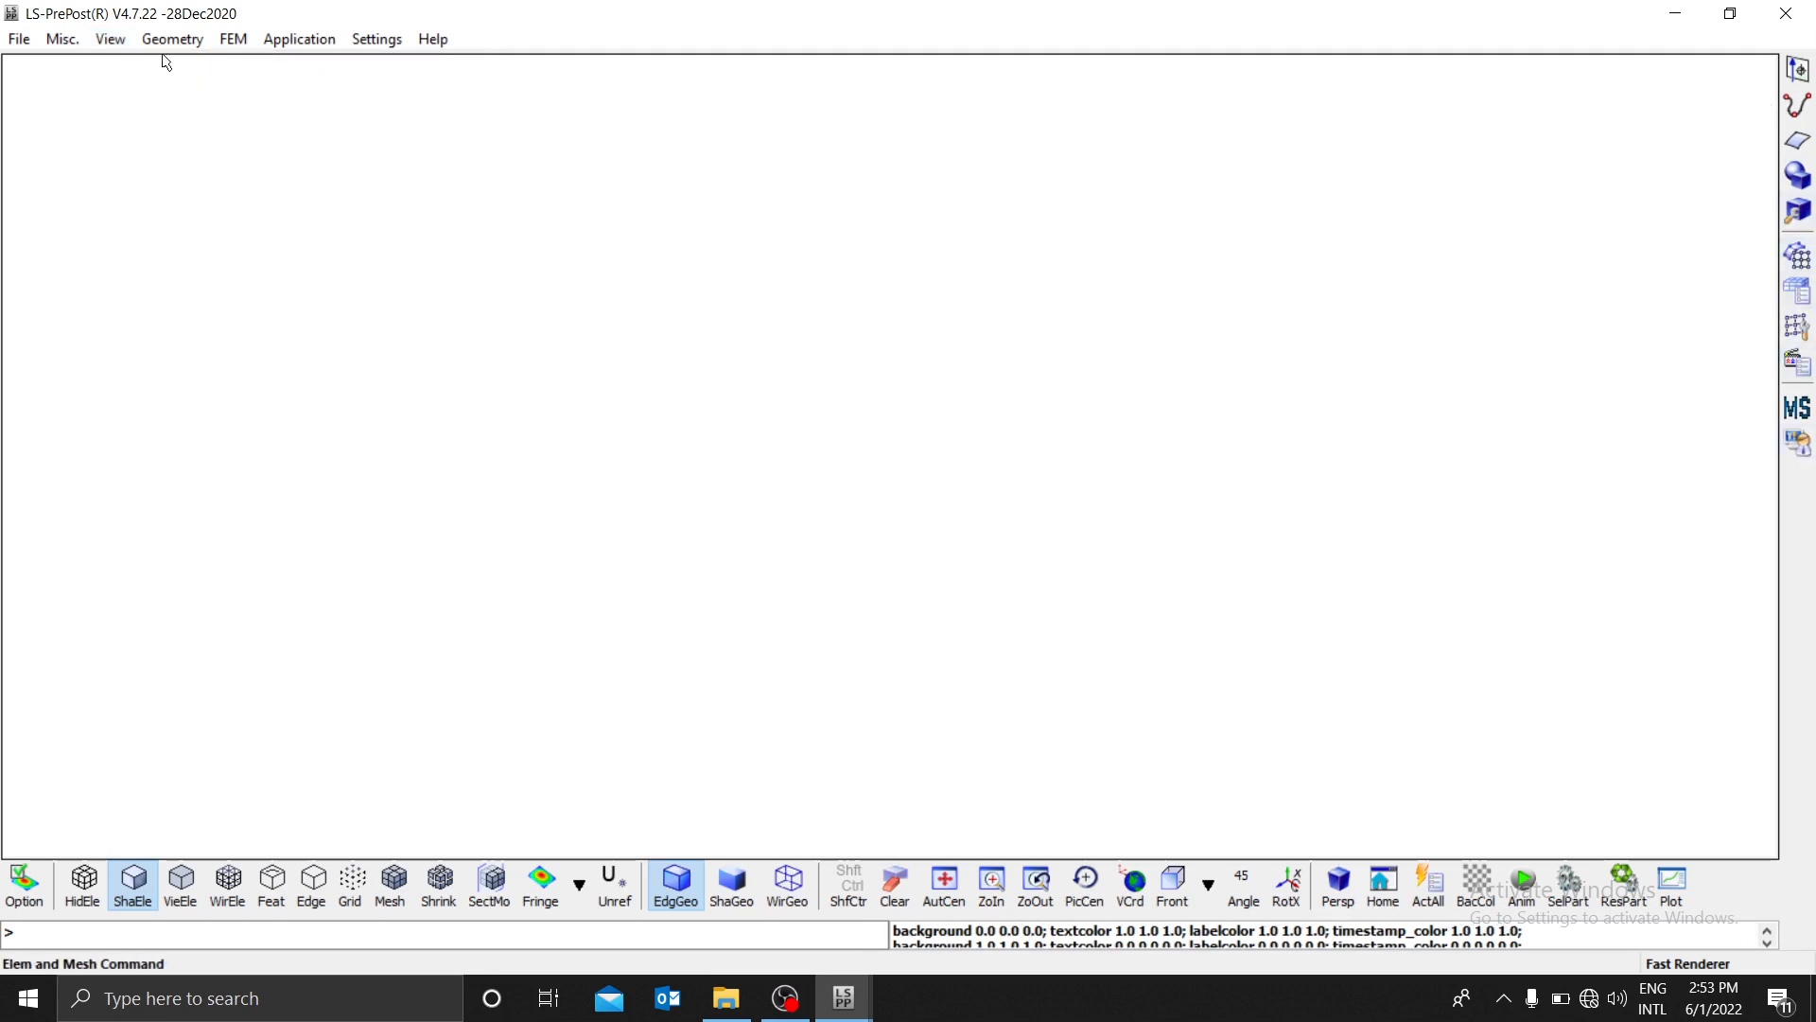
pyautogui.click(110, 39)
pyautogui.moveTo(174, 377)
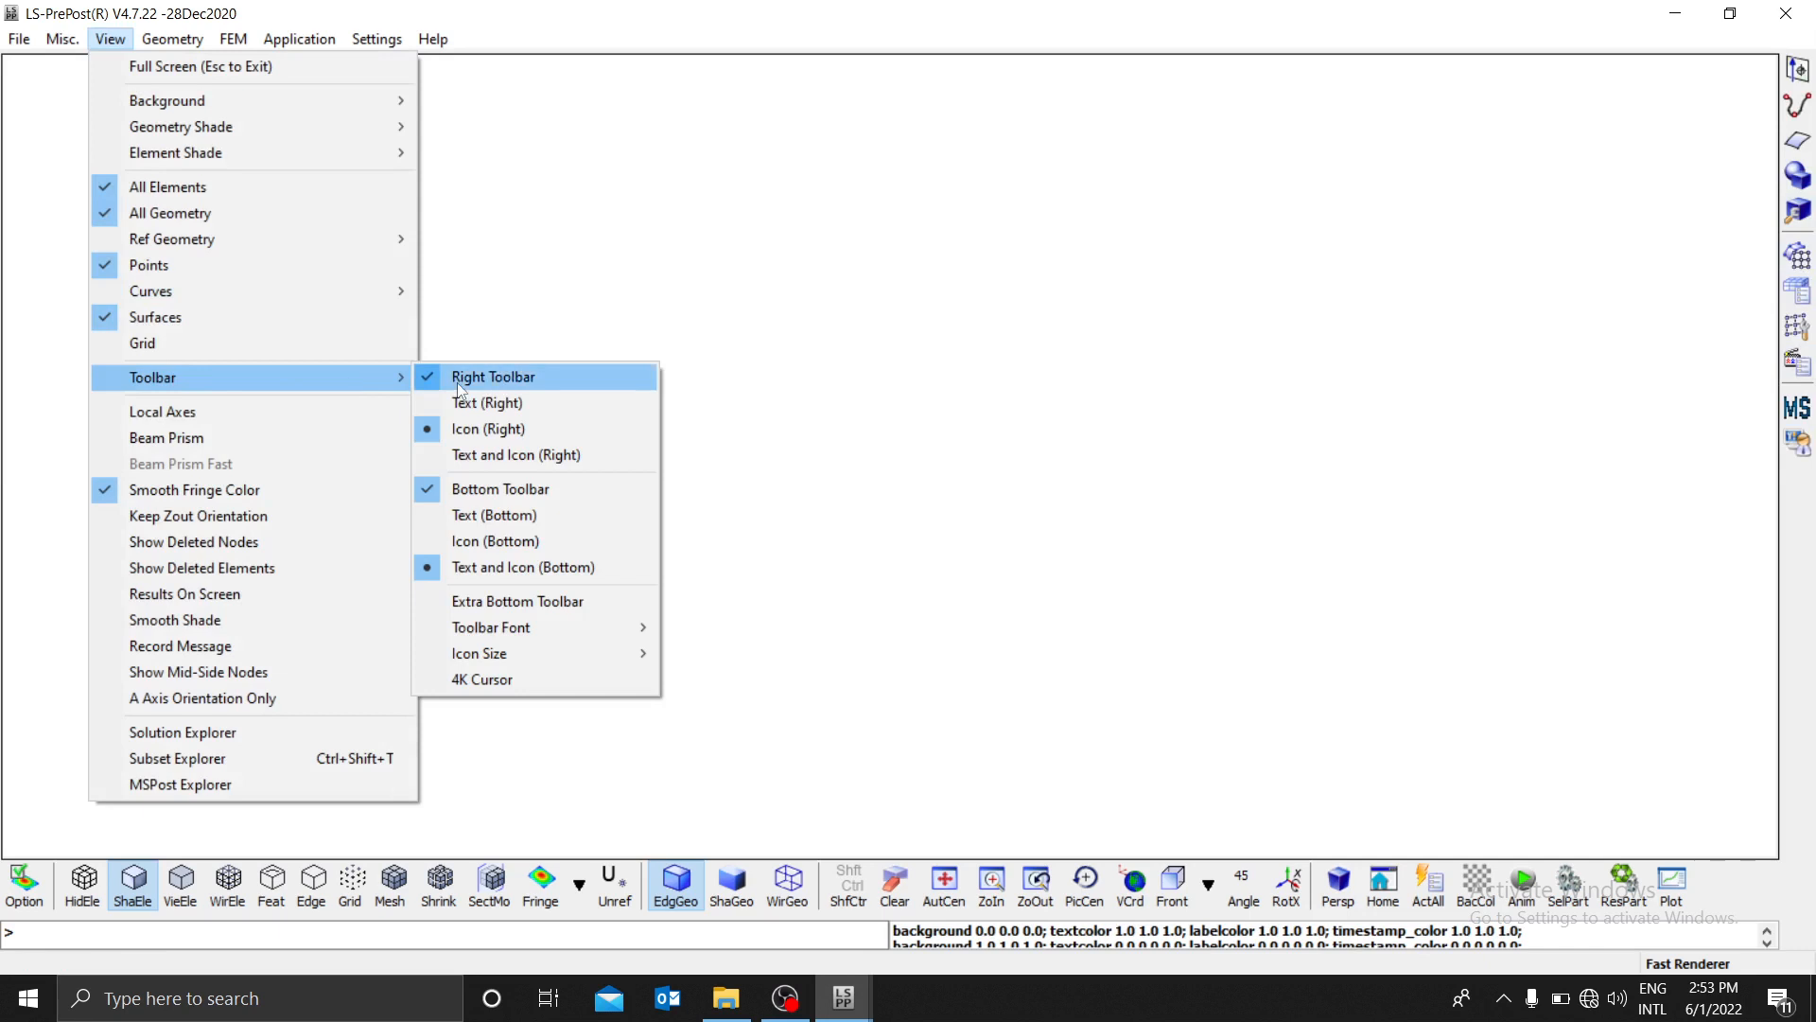
pyautogui.click(483, 544)
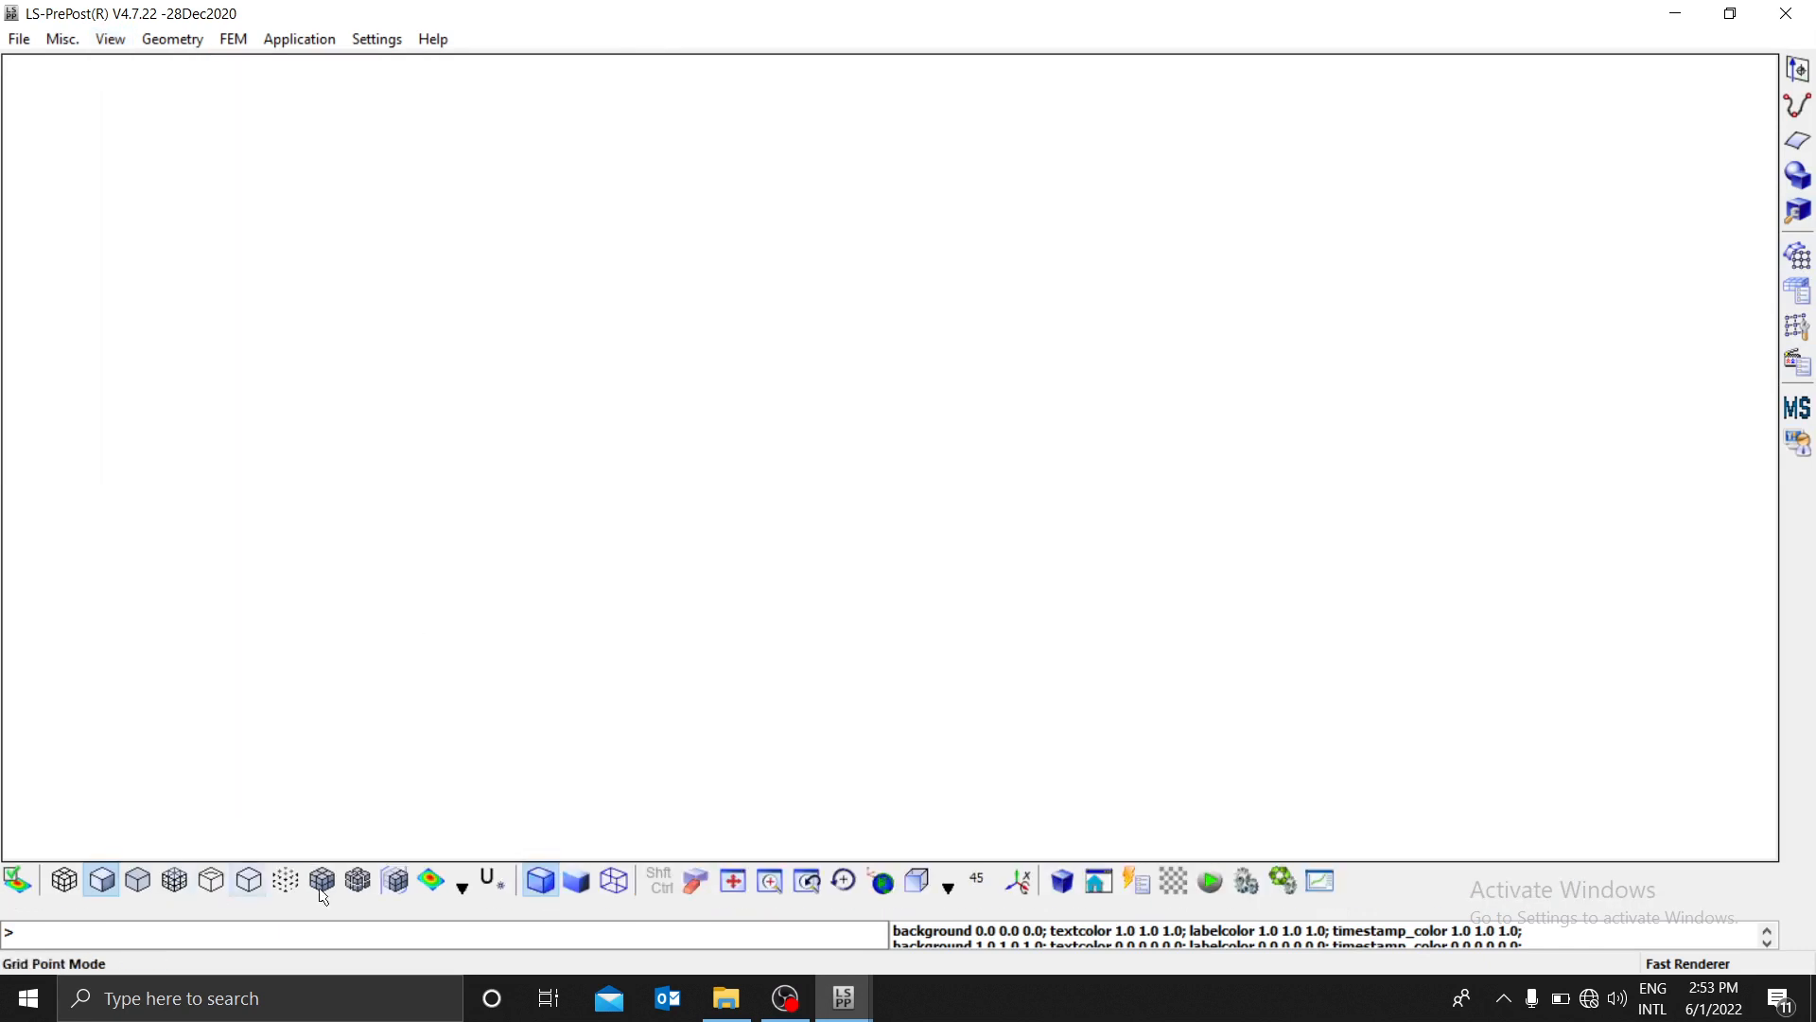
# Step: Restore the text and icon display on both the Bottom Toolbar and the Right Toolbar
pyautogui.click(110, 39)
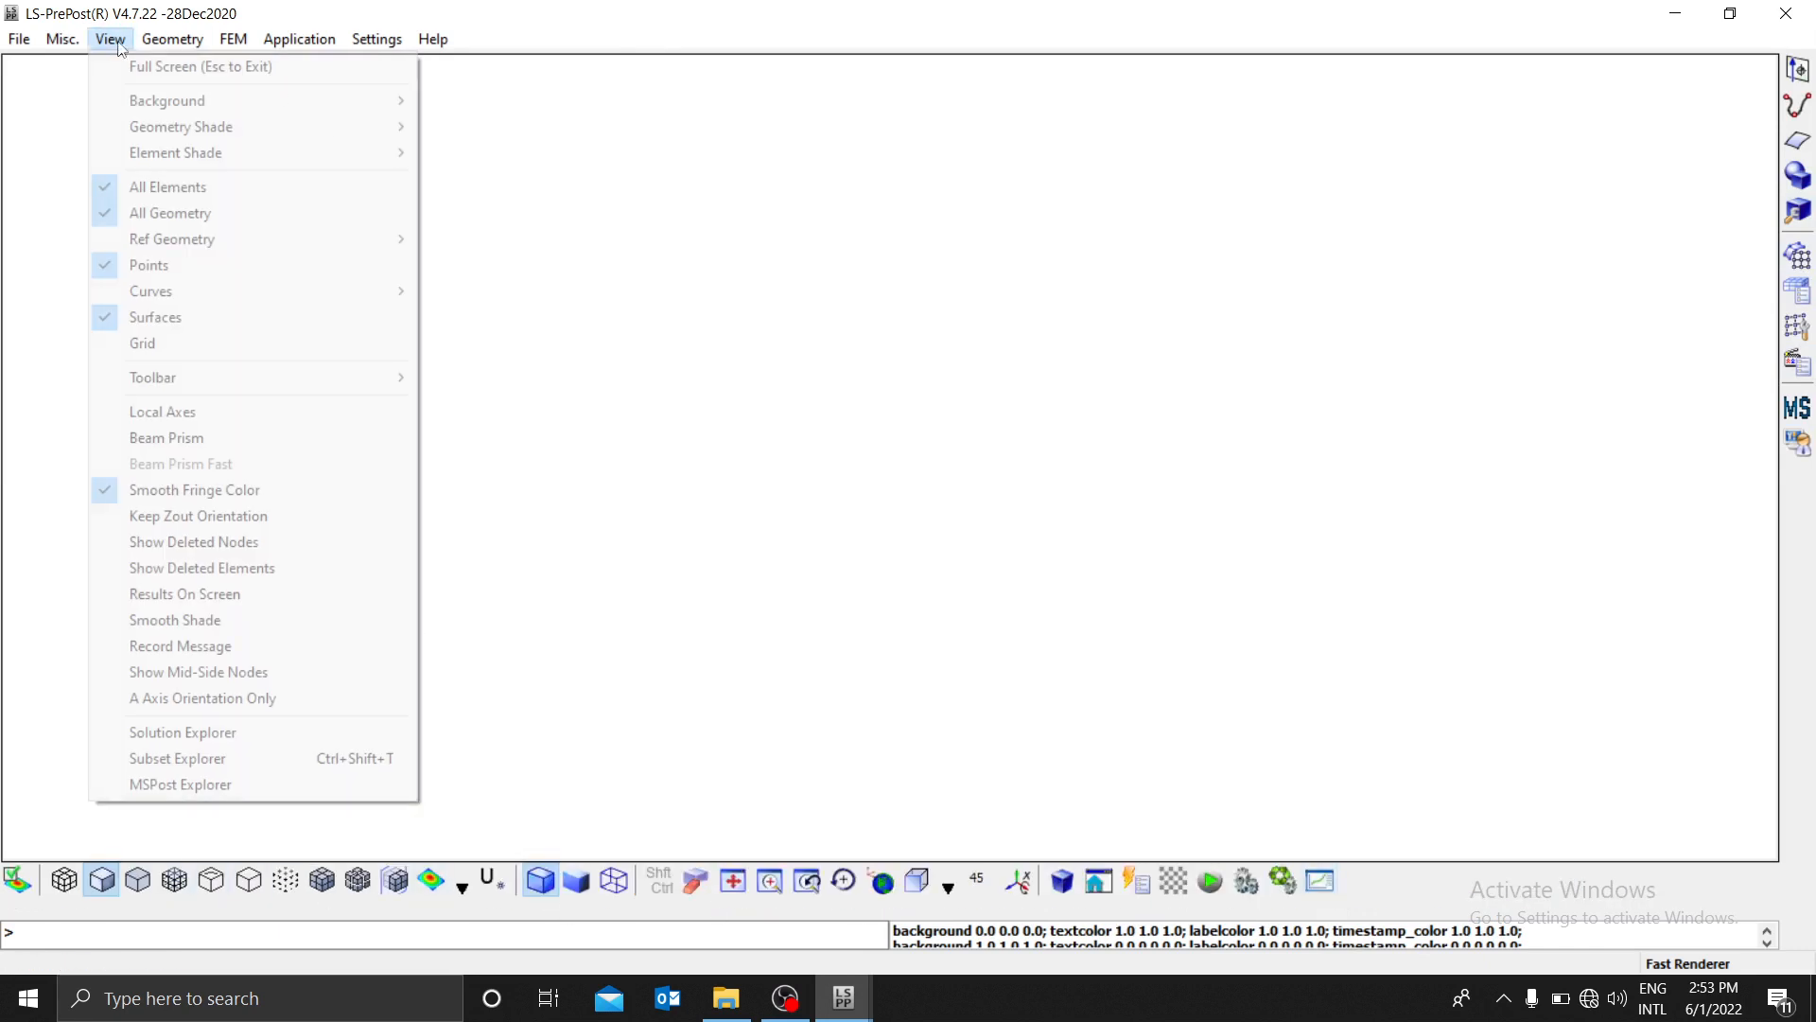
pyautogui.moveTo(253, 379)
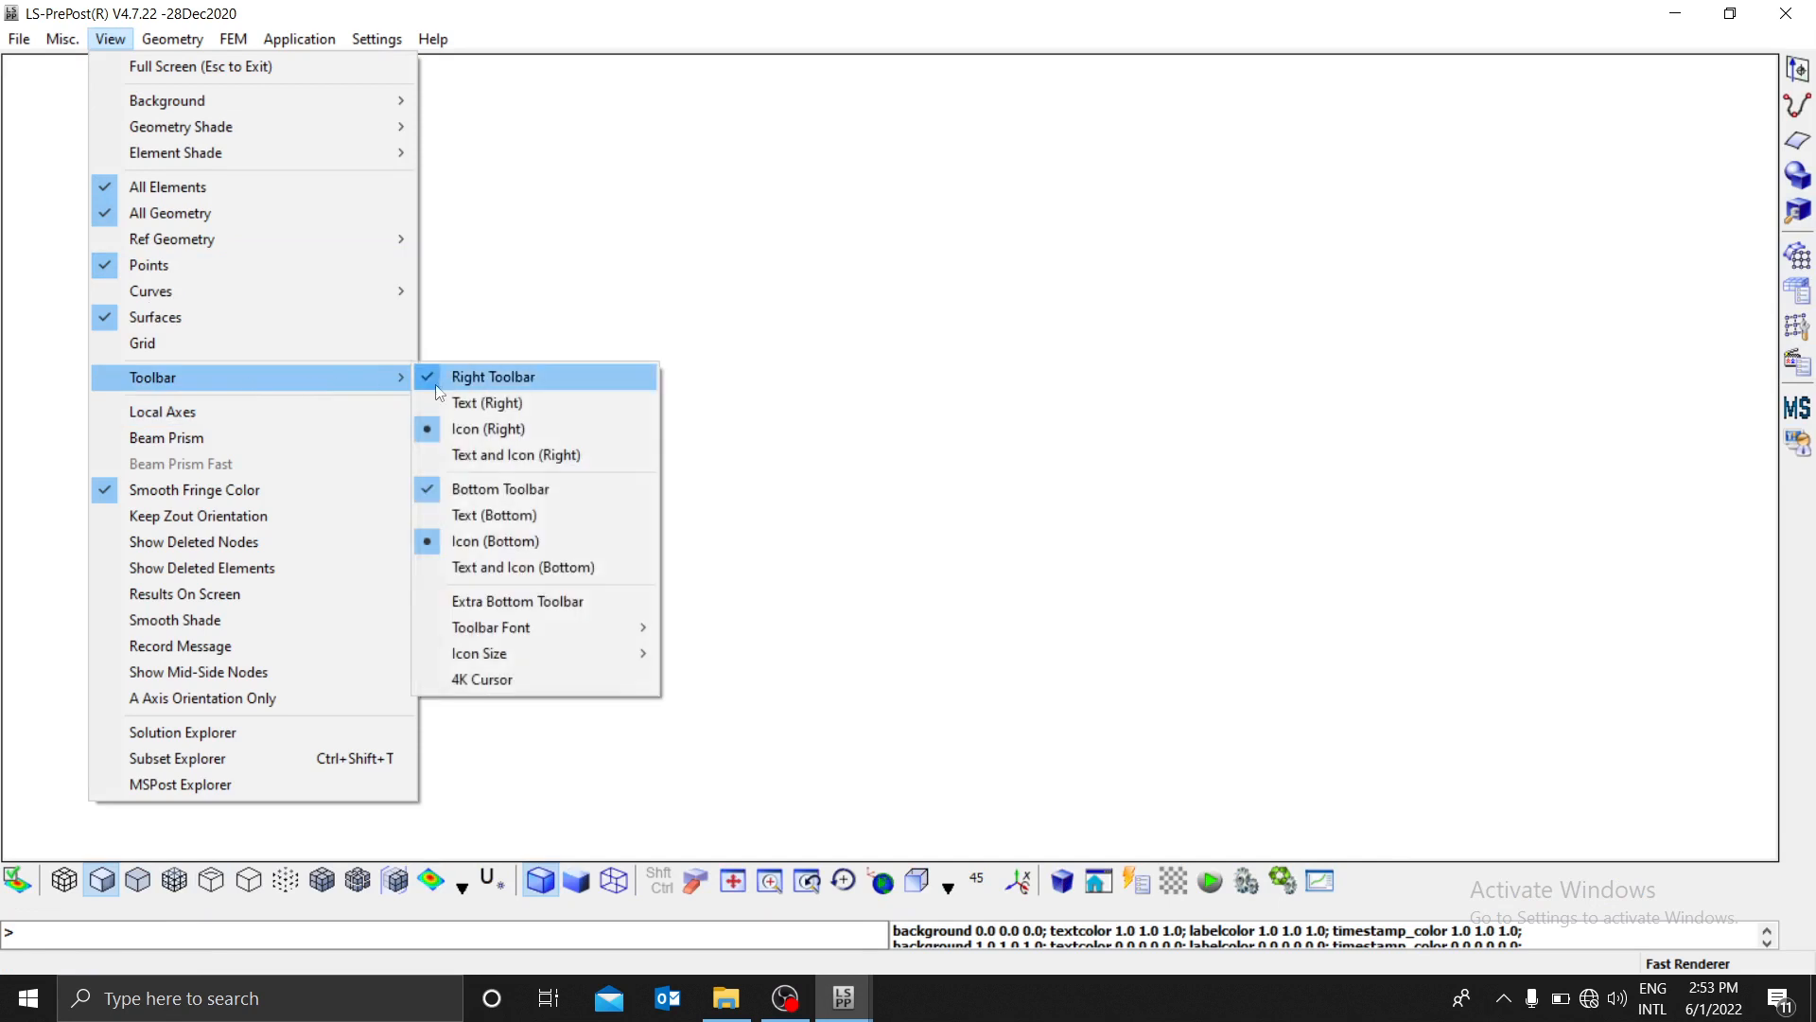
pyautogui.click(518, 567)
pyautogui.click(110, 39)
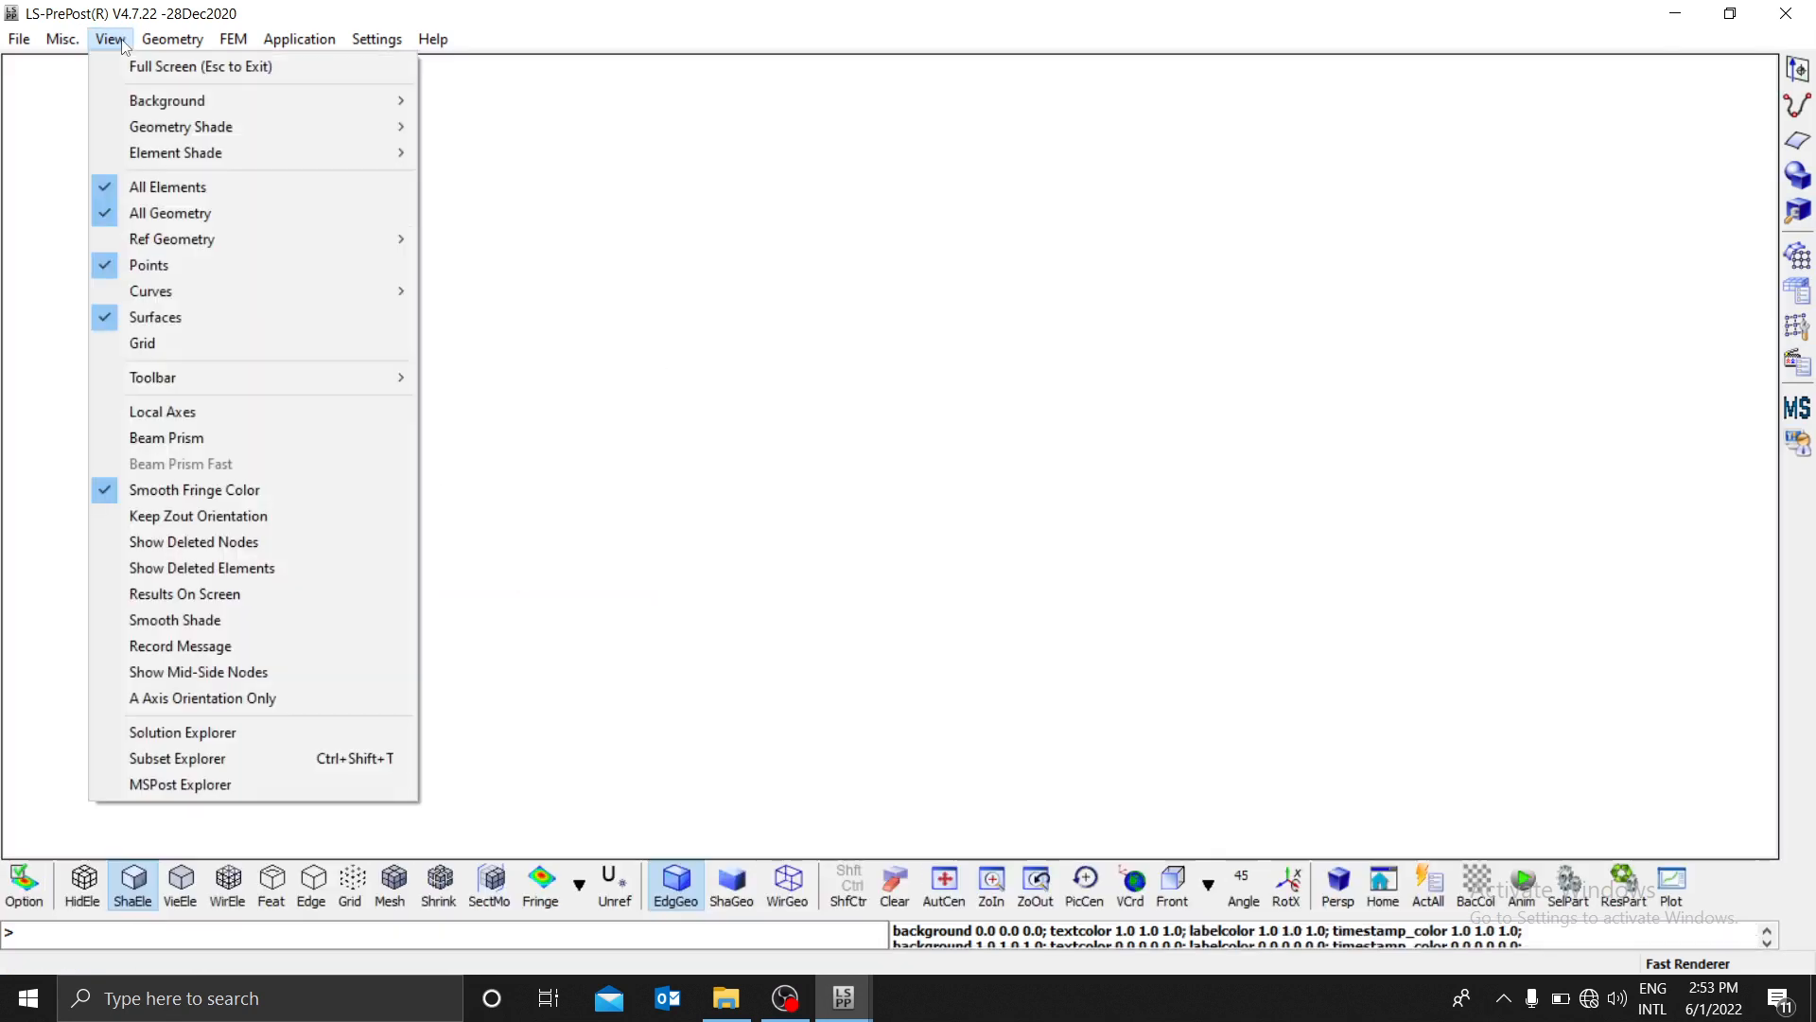
pyautogui.moveTo(203, 376)
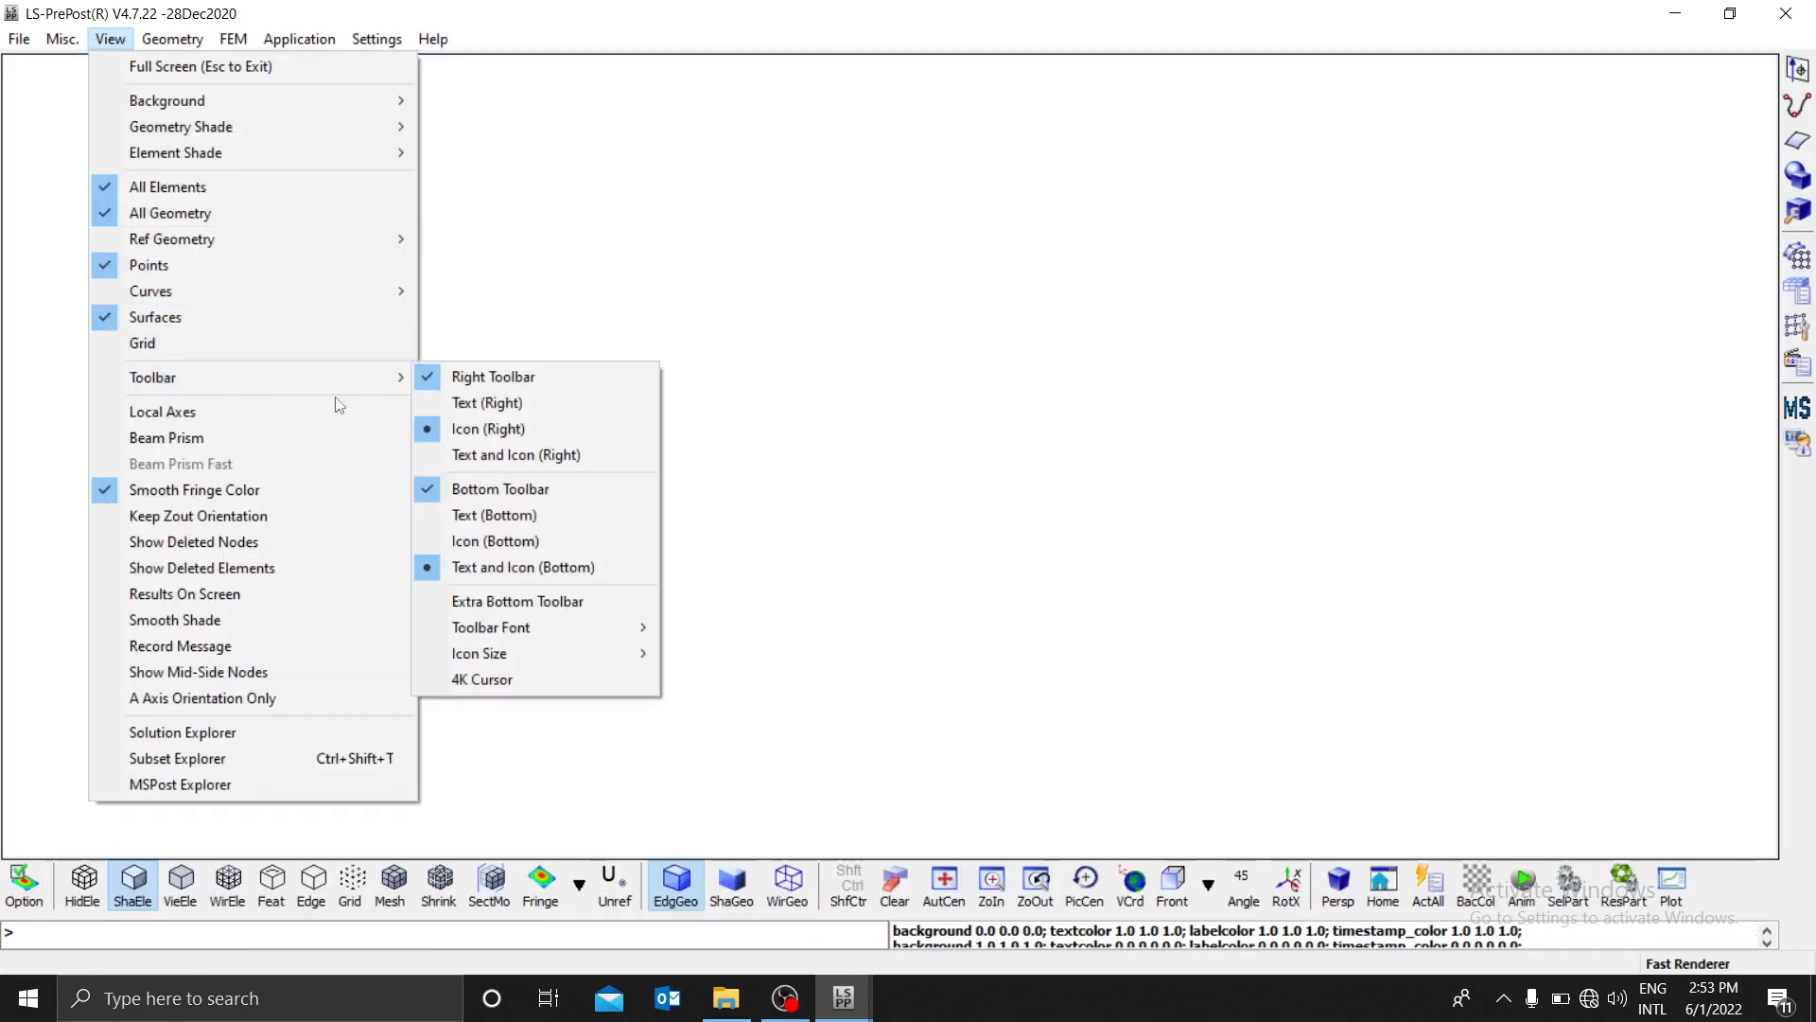
pyautogui.click(510, 455)
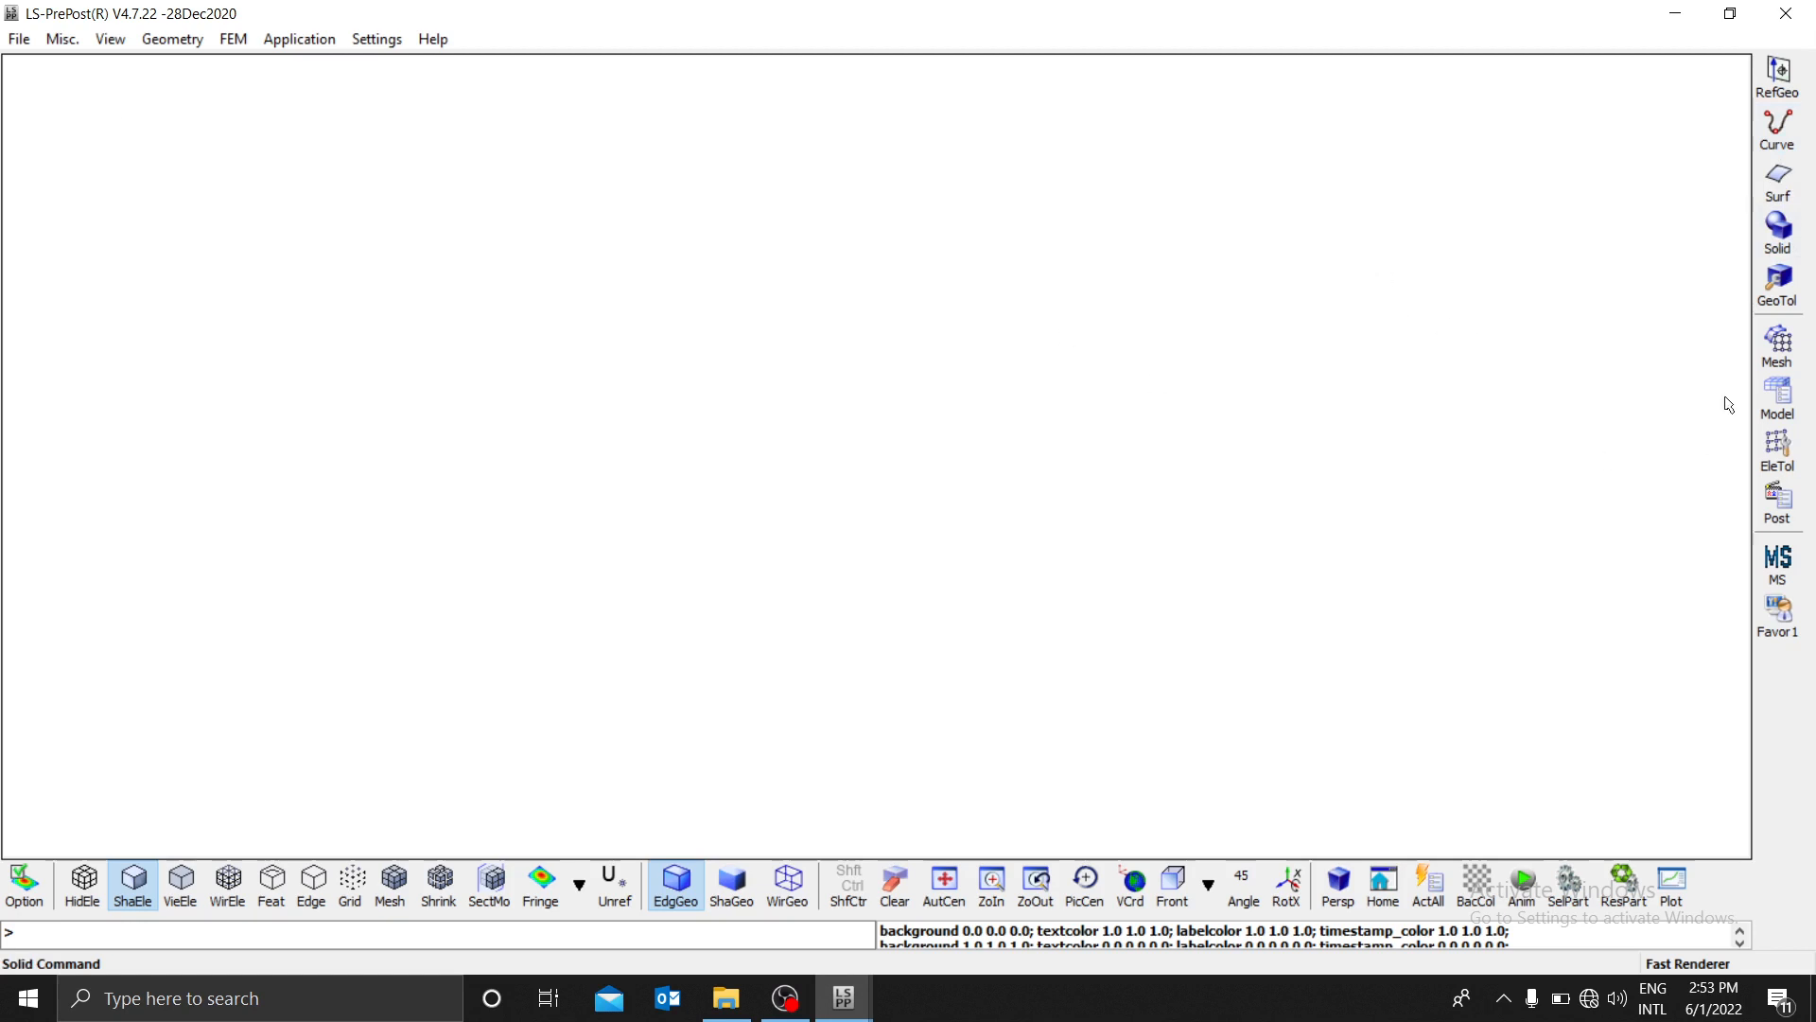
# Step: Open the Shape Mesher from the meshing tools and choose Cylinder Solid as the entity
pyautogui.click(1779, 399)
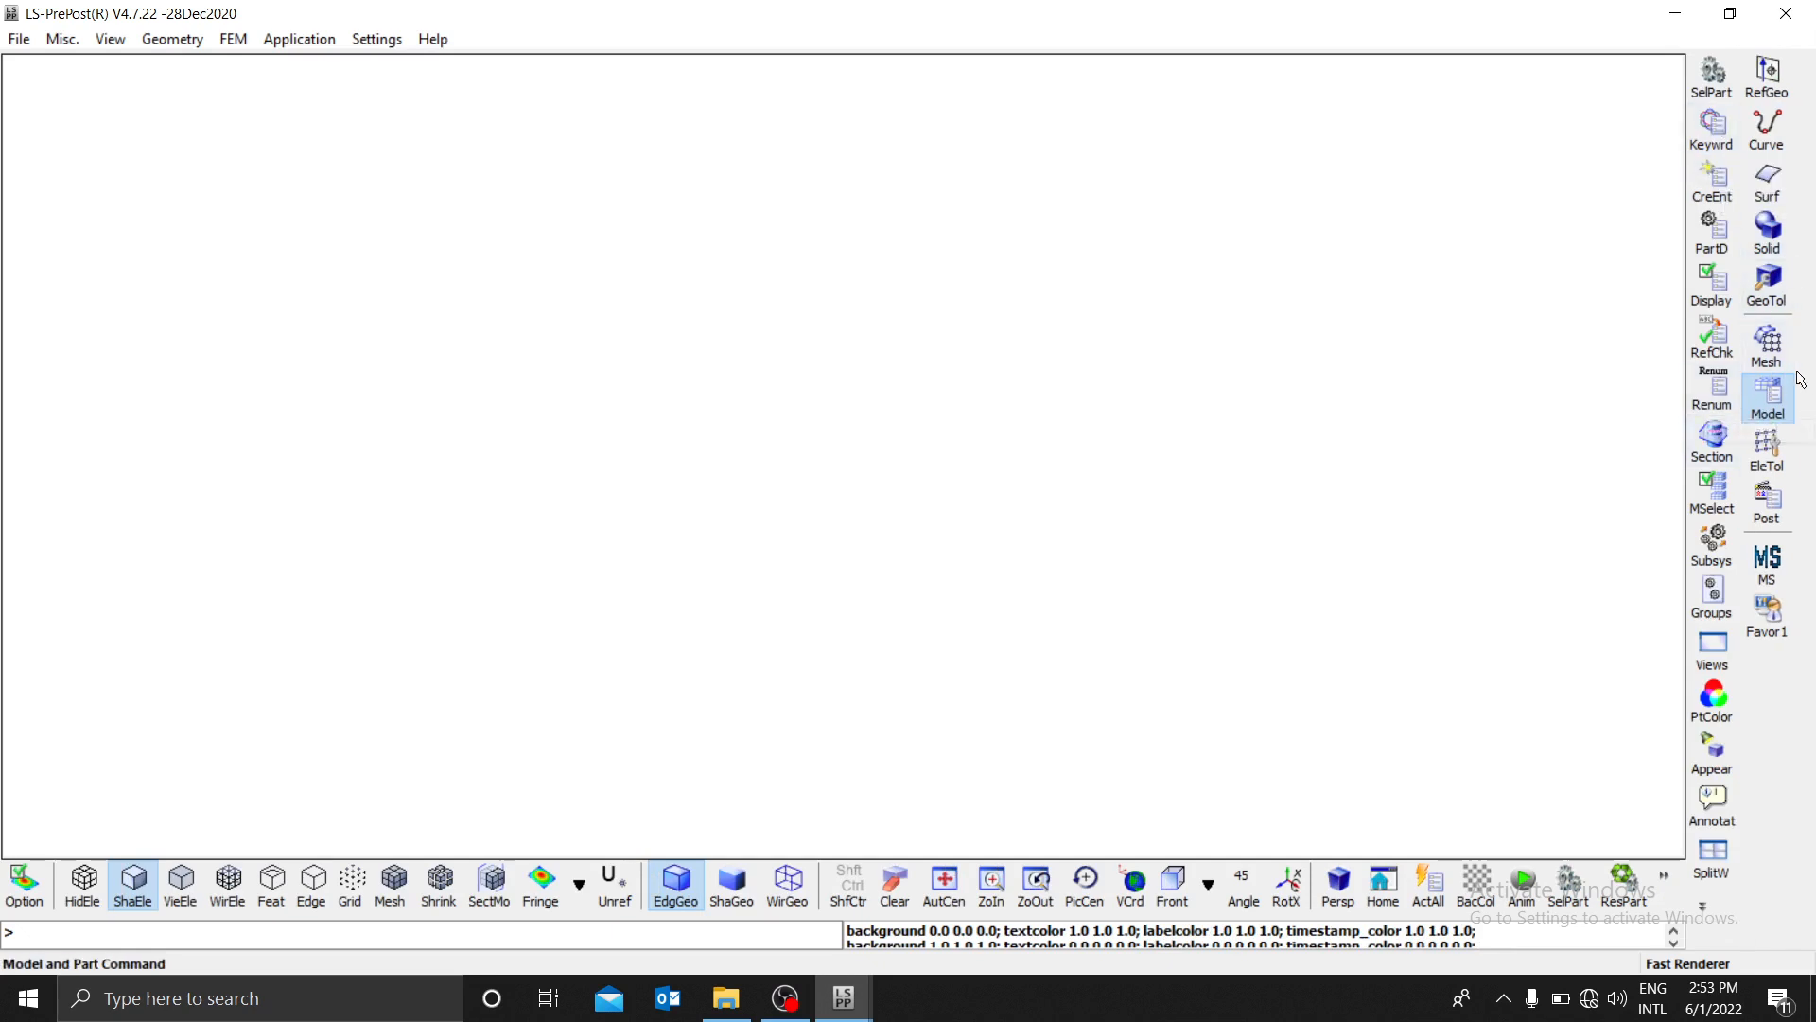
pyautogui.click(1770, 352)
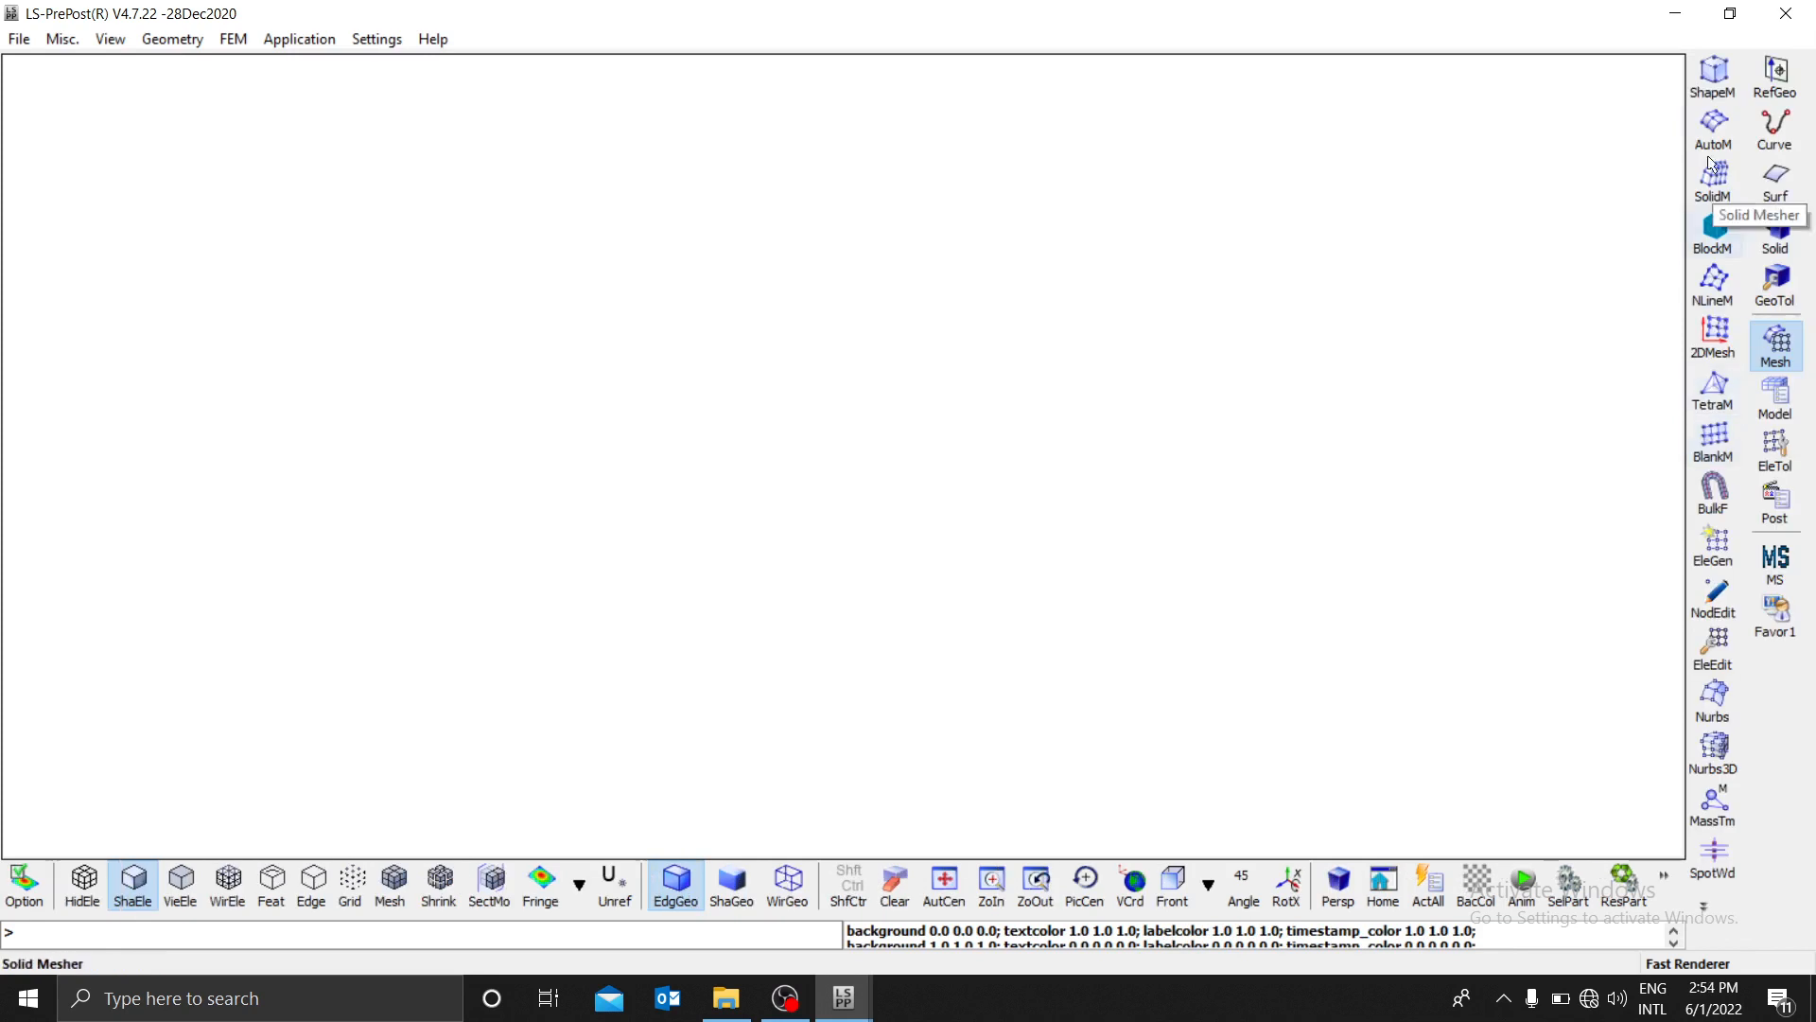
pyautogui.click(1708, 92)
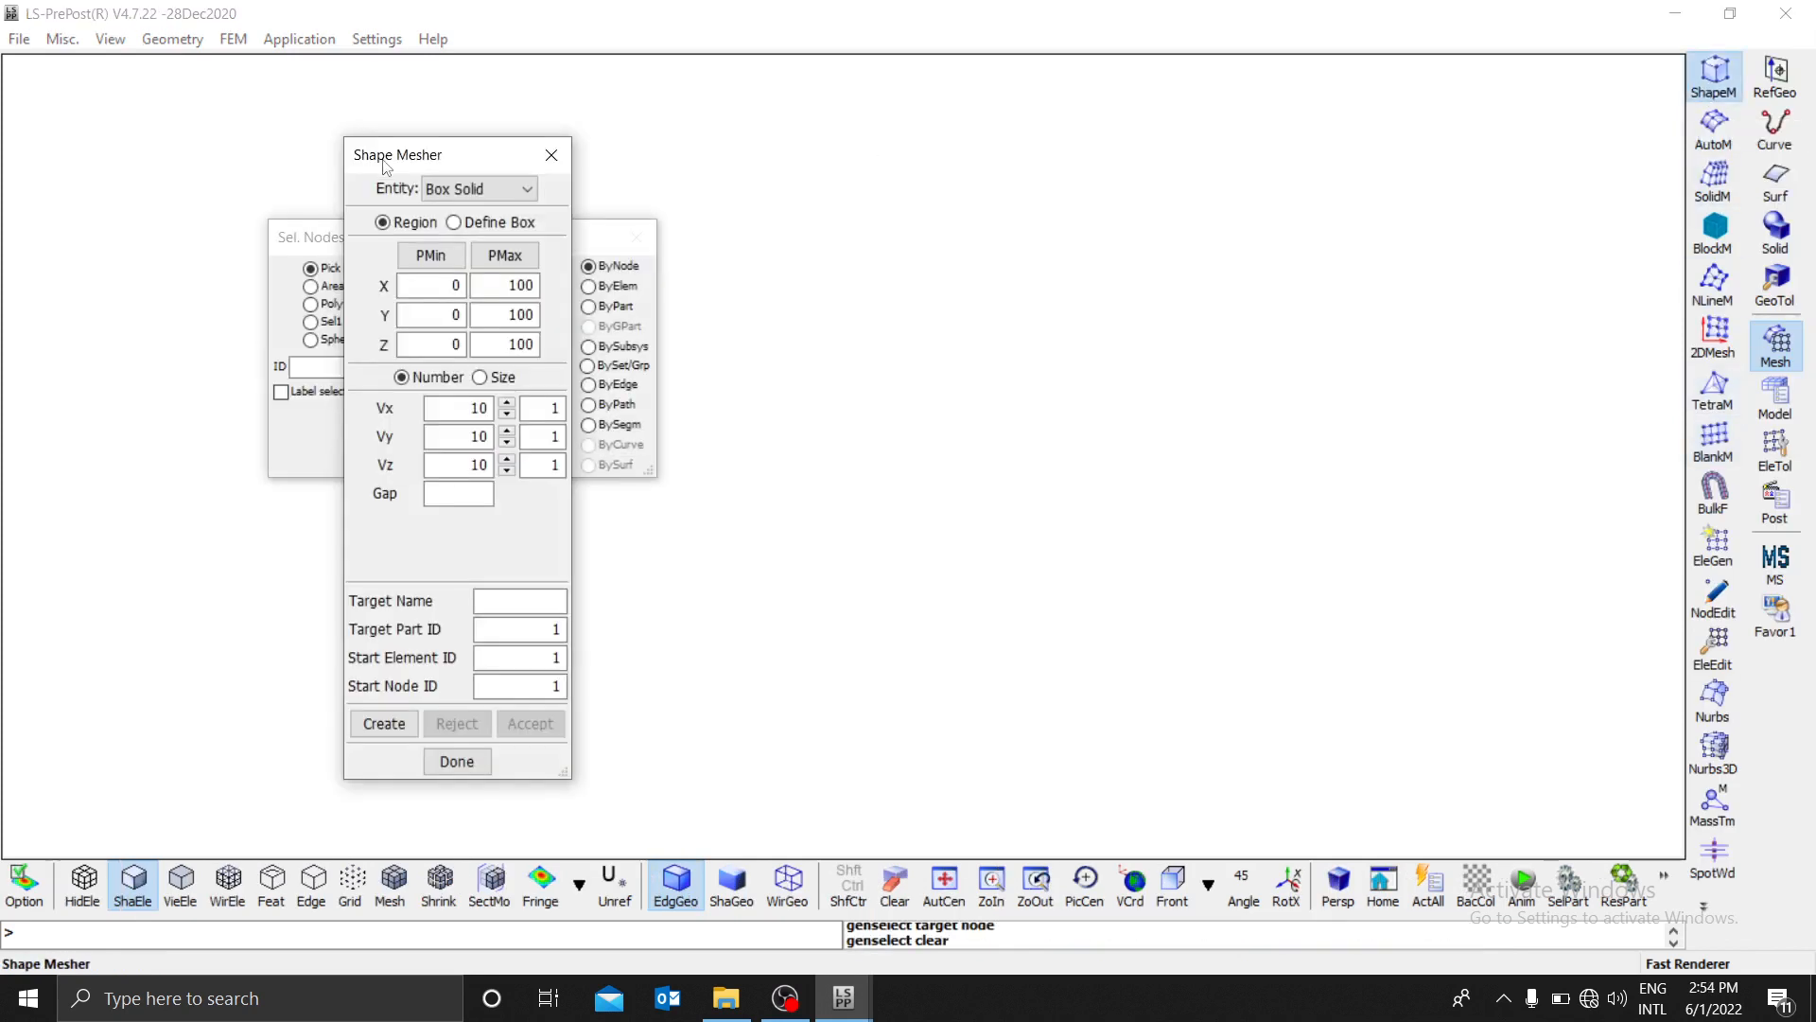
pyautogui.moveTo(384, 165); pyautogui.dragTo(1198, 156)
pyautogui.click(1257, 186)
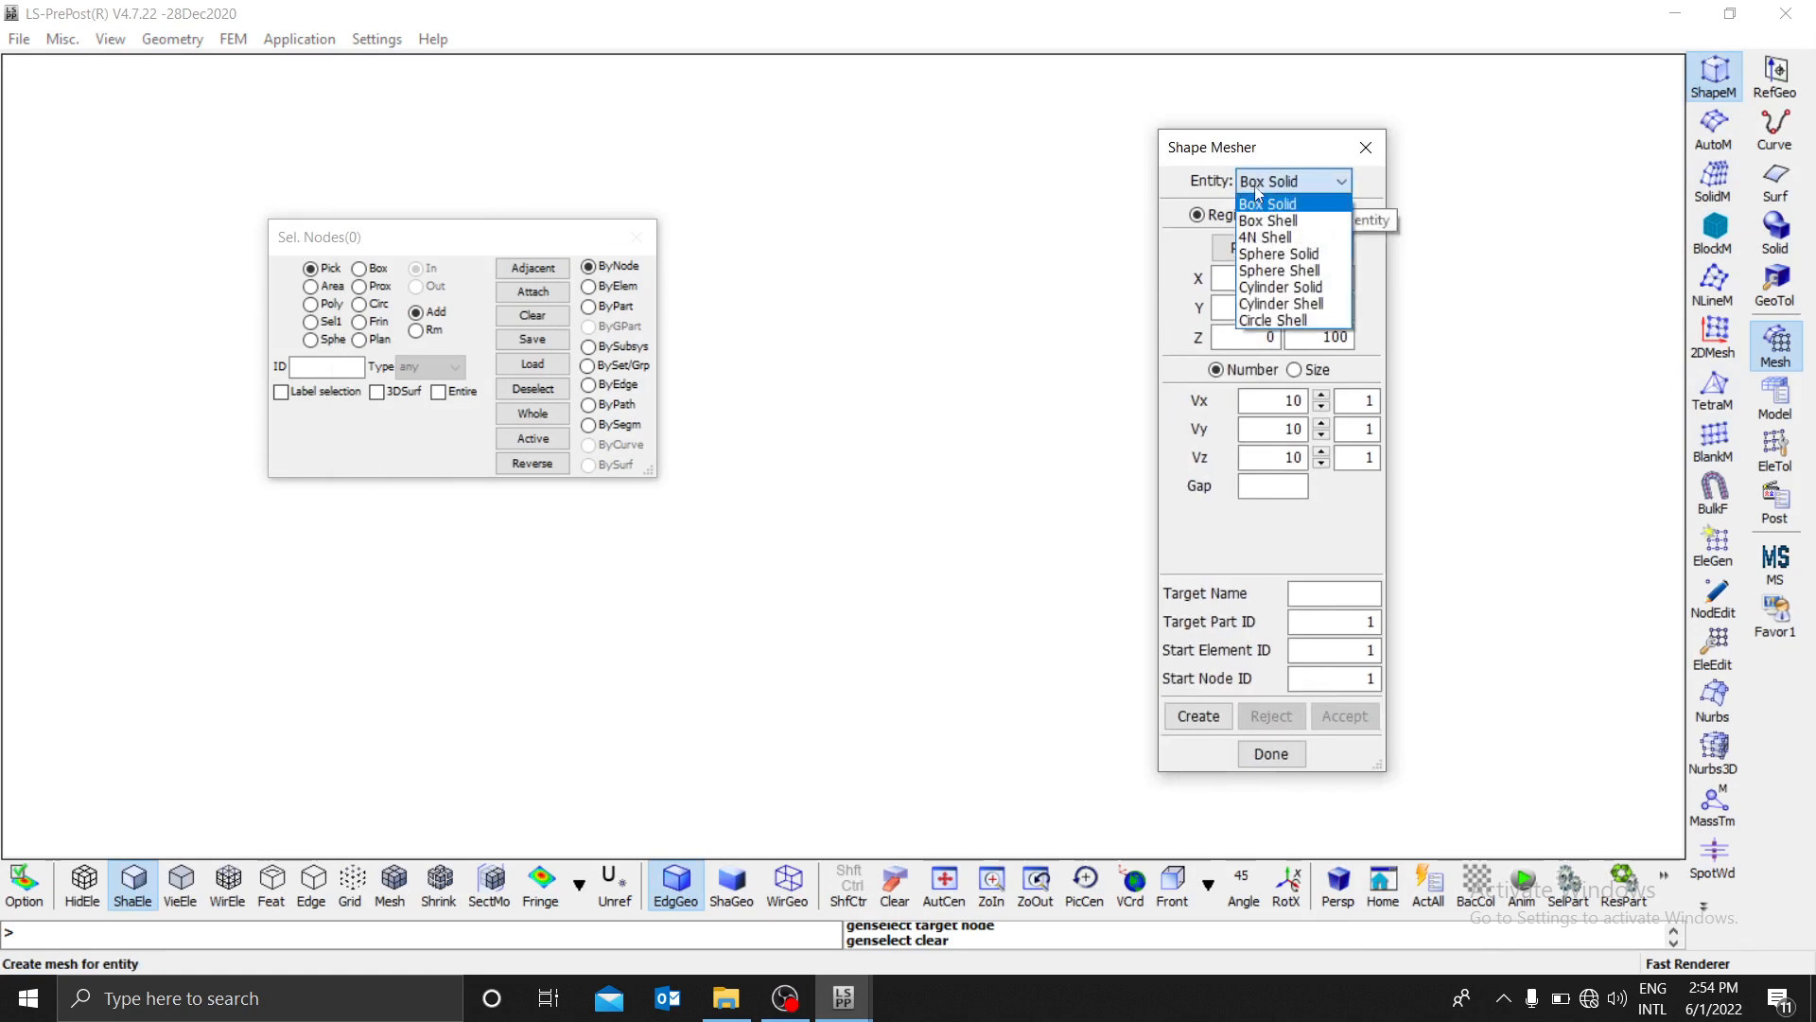
pyautogui.click(1282, 288)
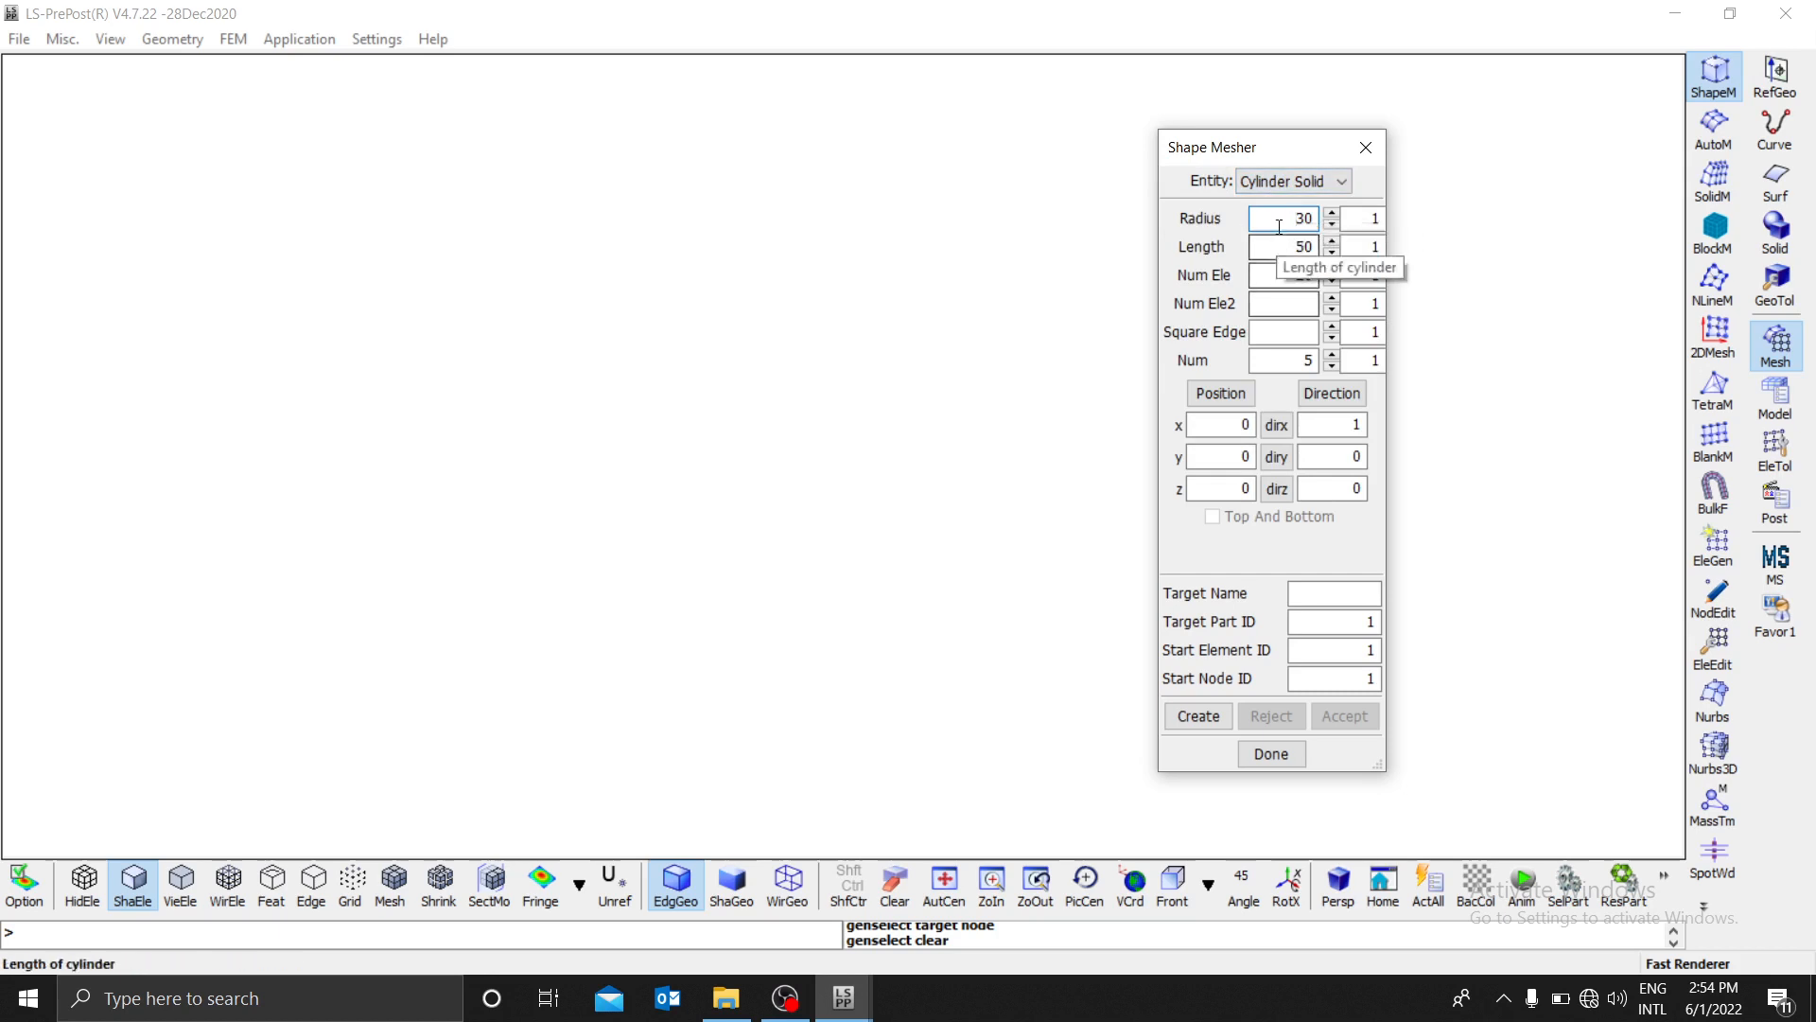
# Step: Set the cylinder's radius to 0.5 and its length to 5
pyautogui.doubleClick(1281, 218)
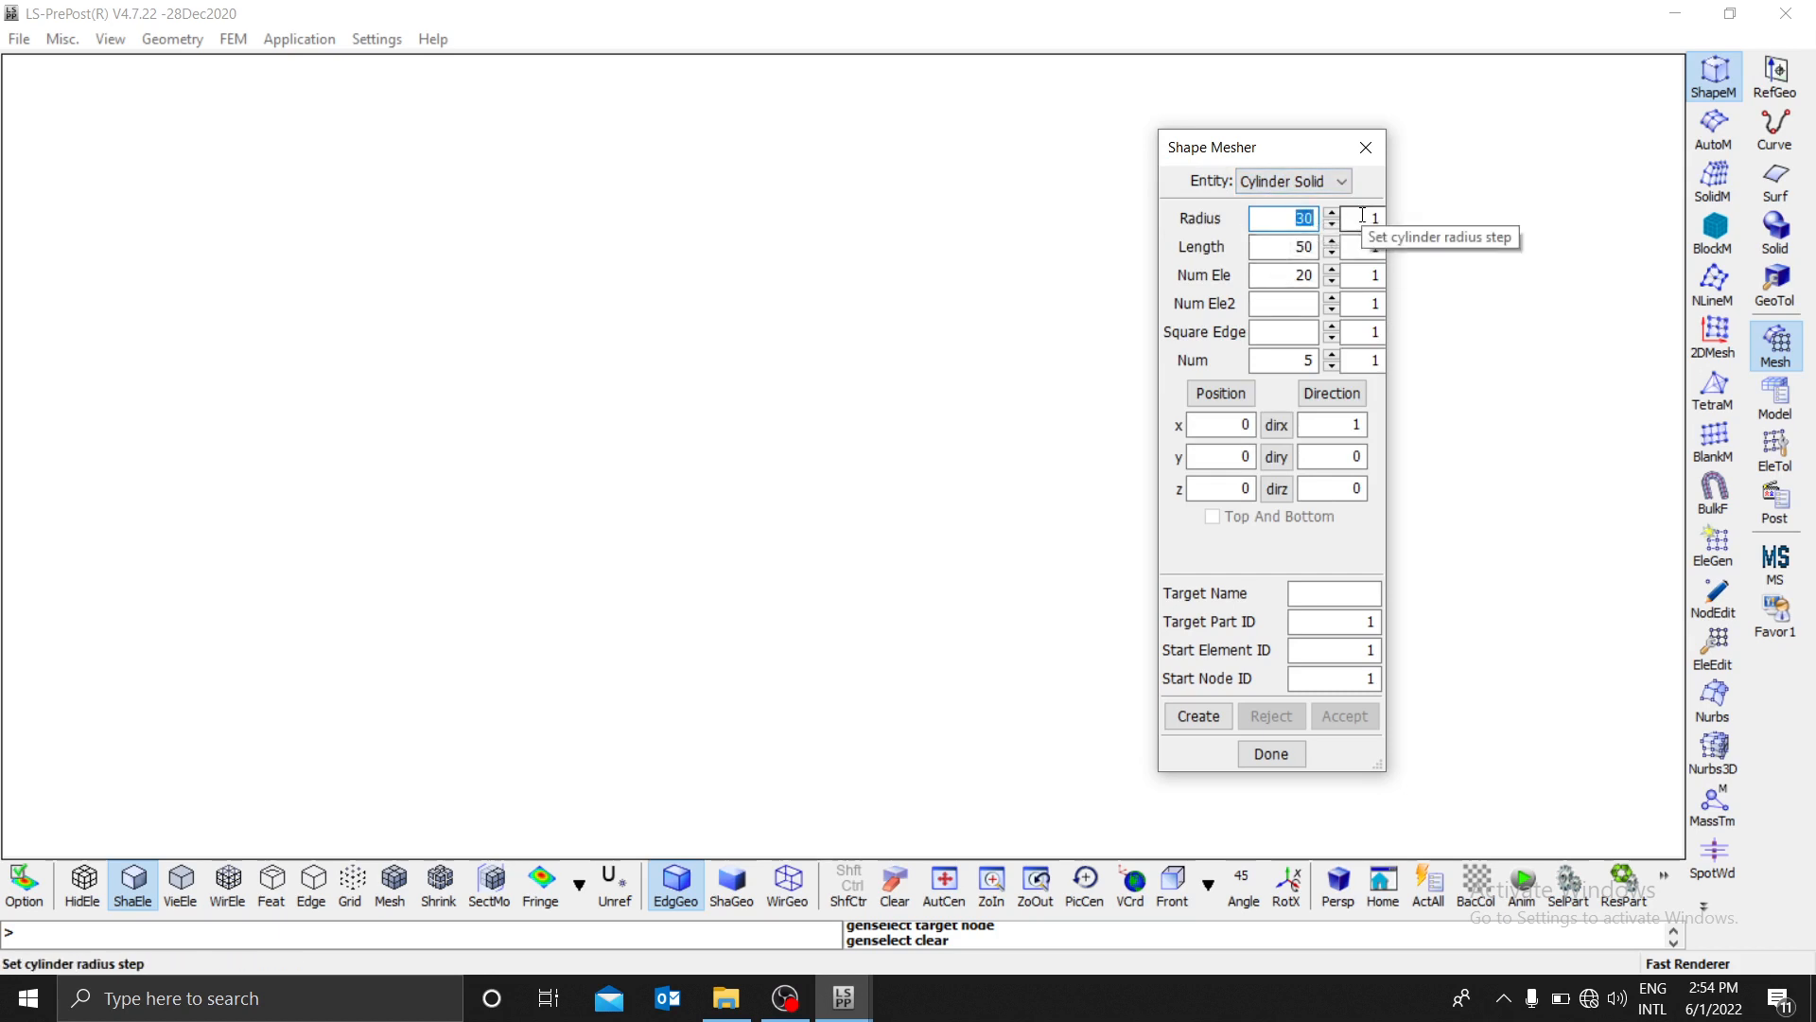
pyautogui.write('0.5')
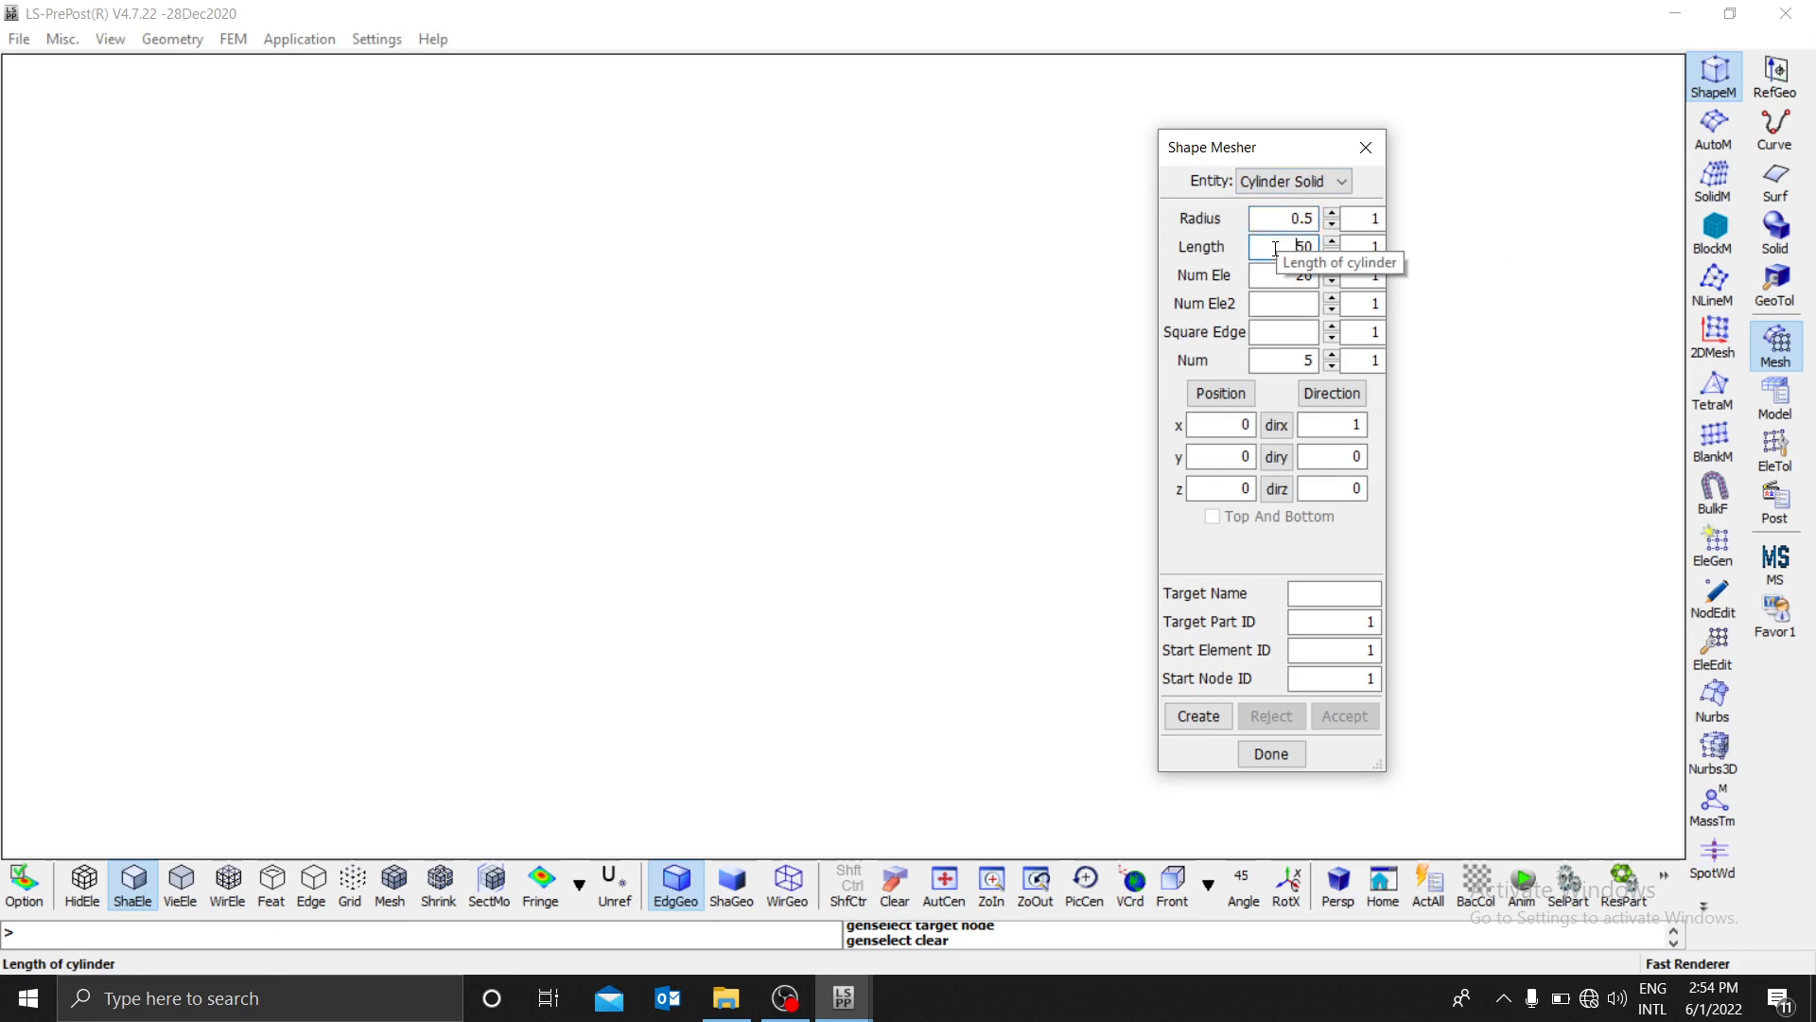
pyautogui.doubleClick(1276, 248)
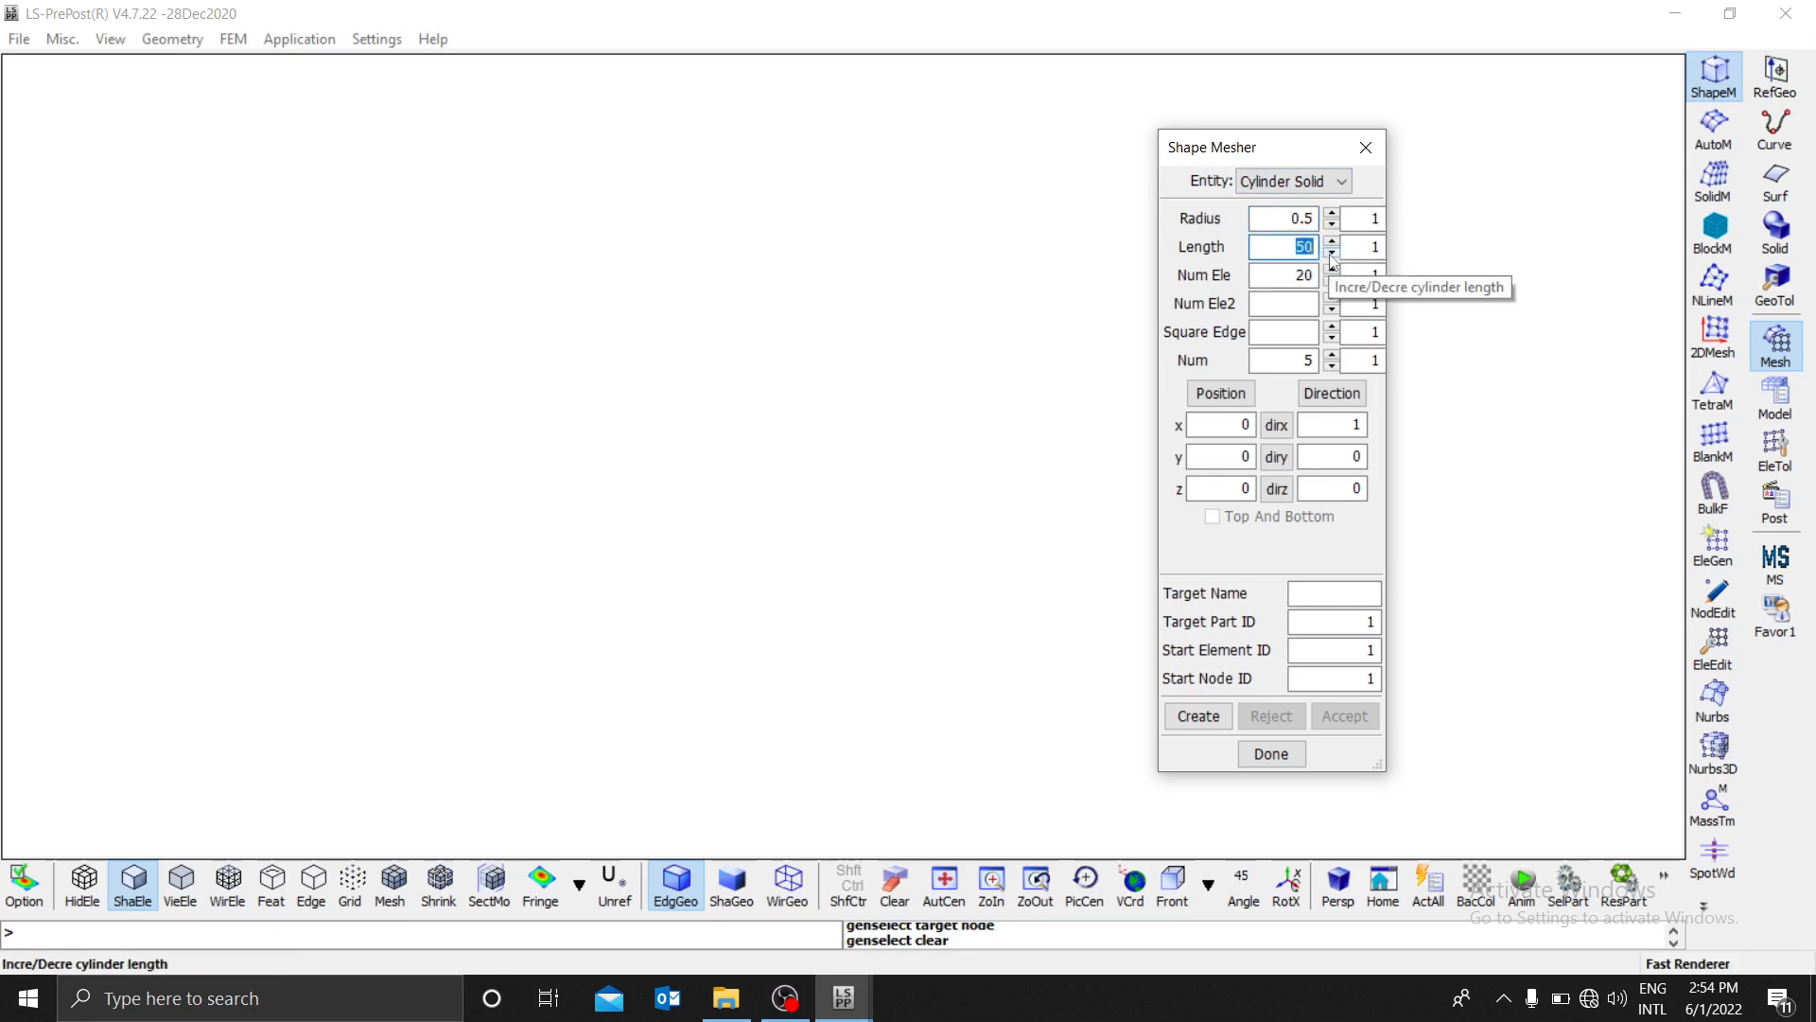
pyautogui.write('5')
# Step: Generate the solid cylinder mesh with 24 elements around the circumference and 5 elements along the length
pyautogui.click(1266, 277)
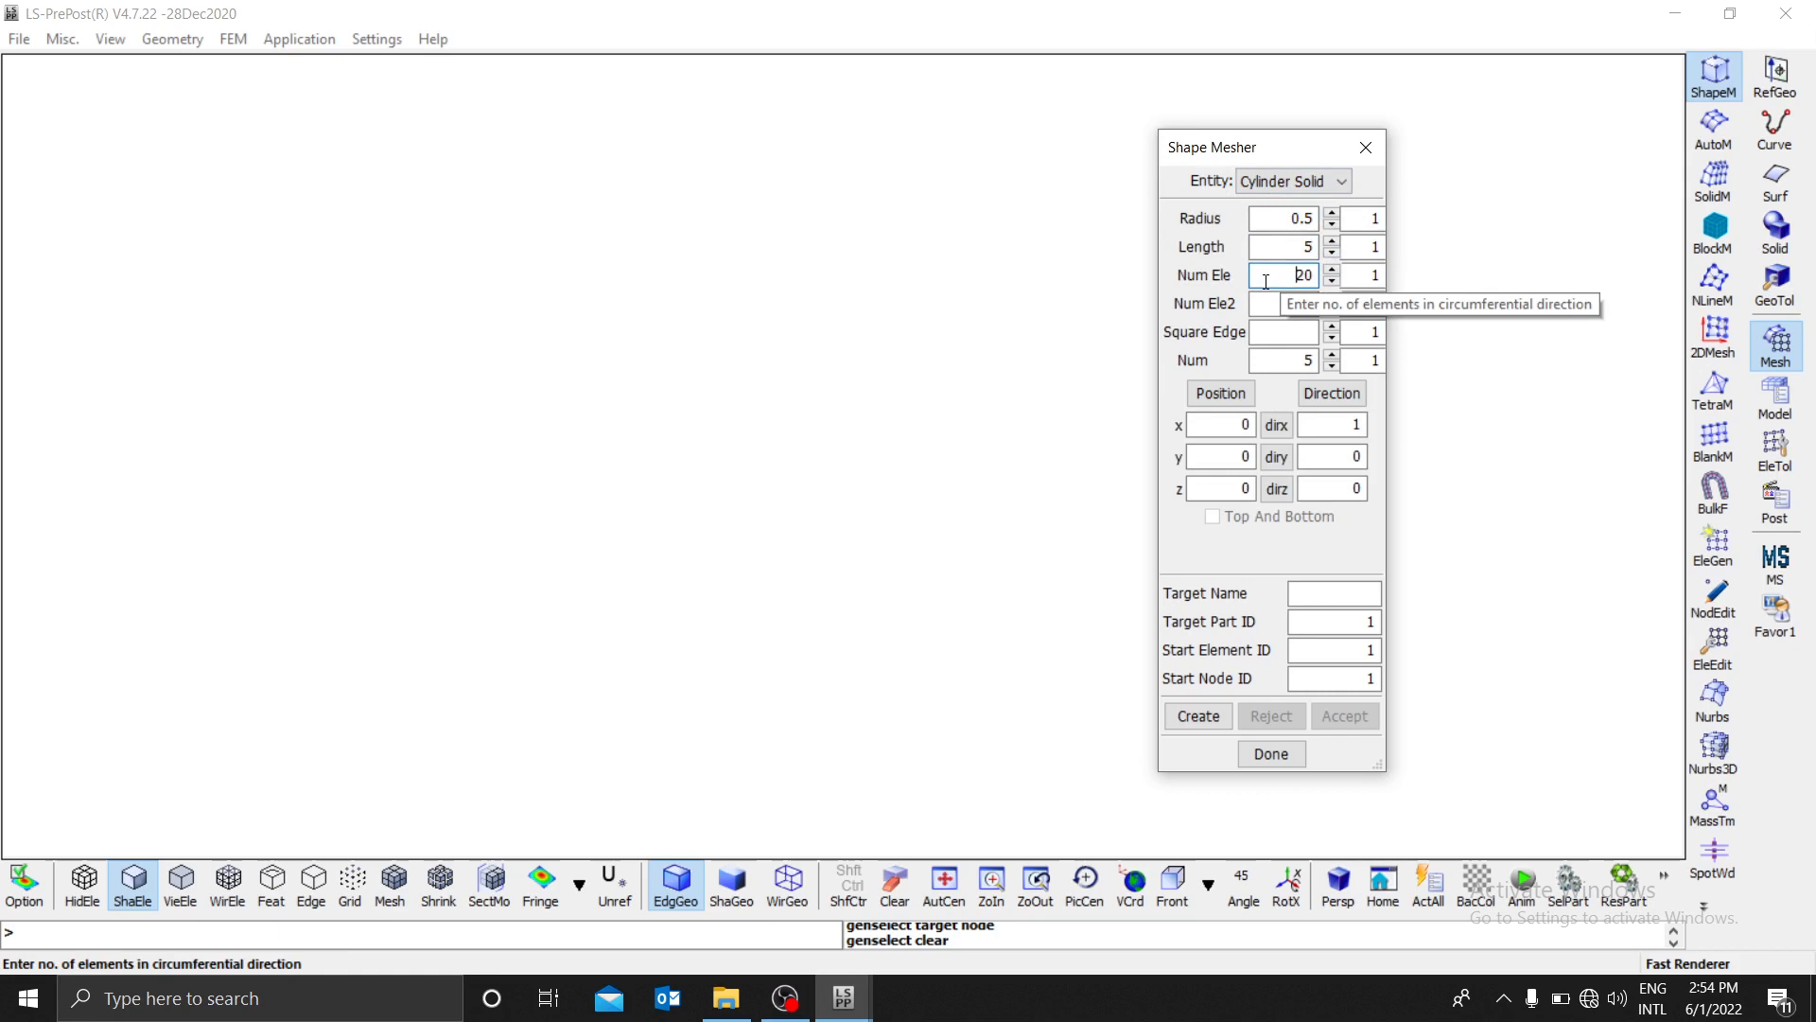
pyautogui.doubleClick(1258, 278)
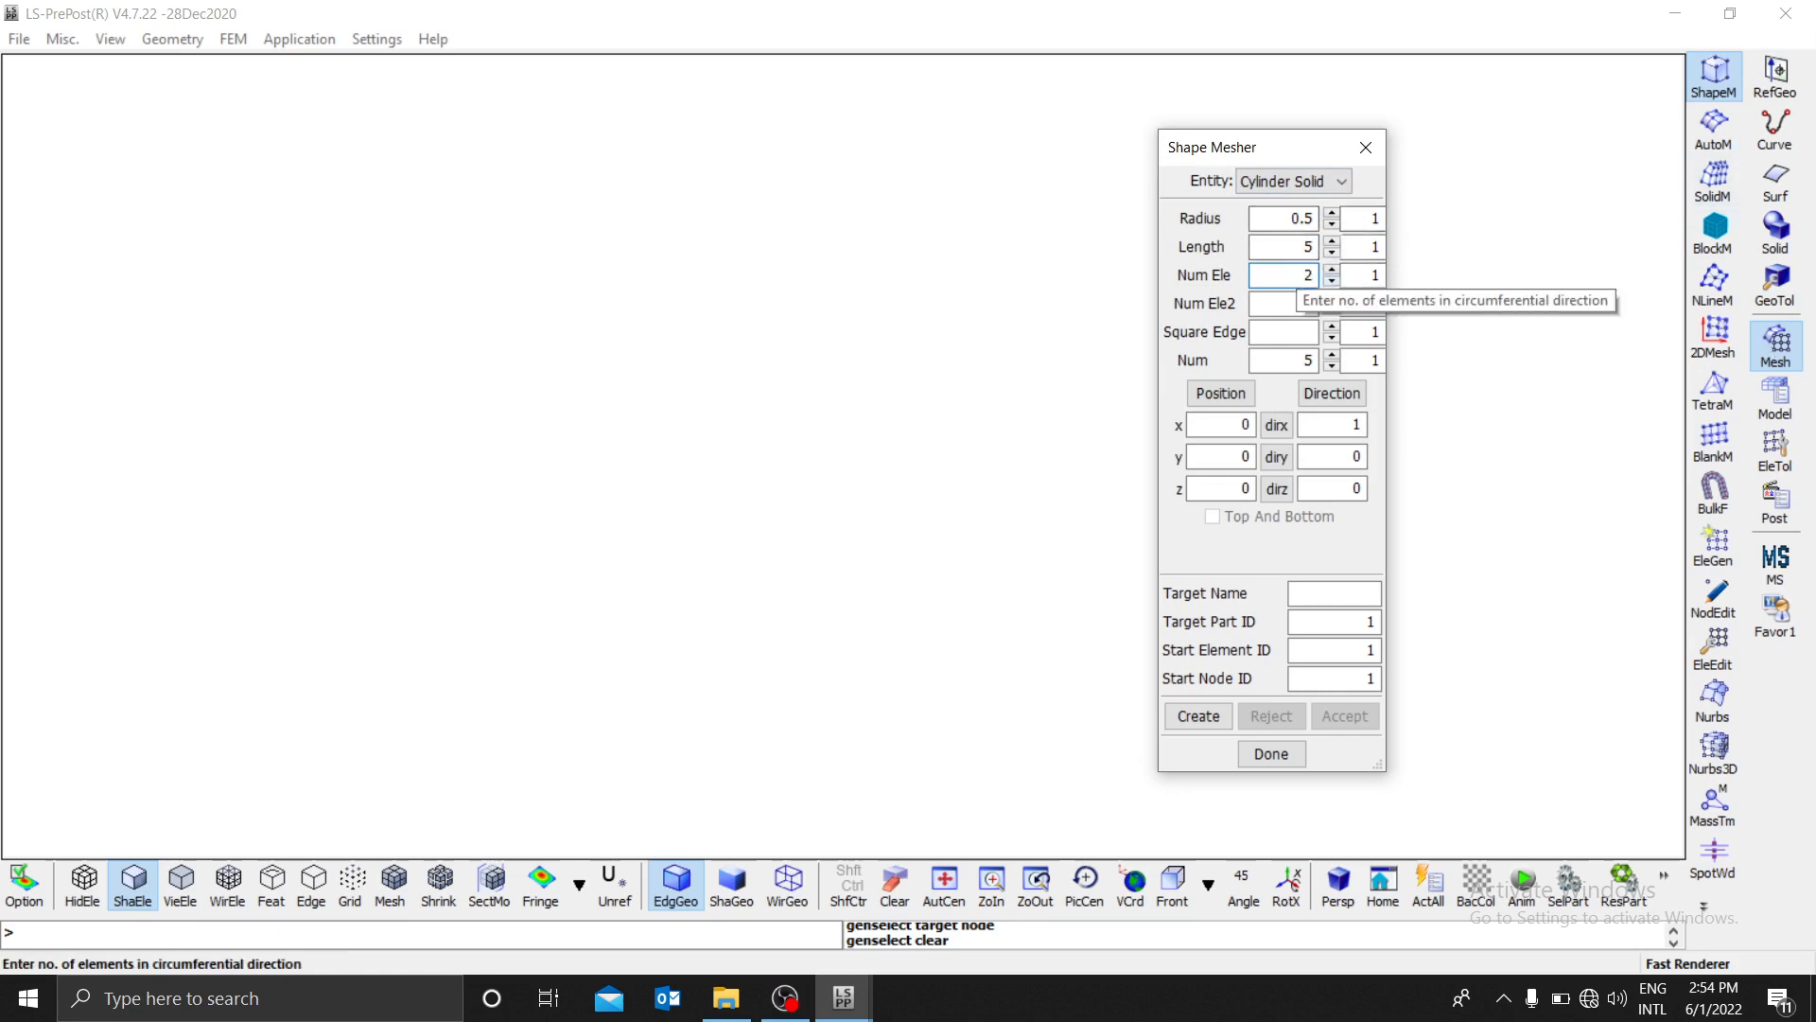
pyautogui.write('24')
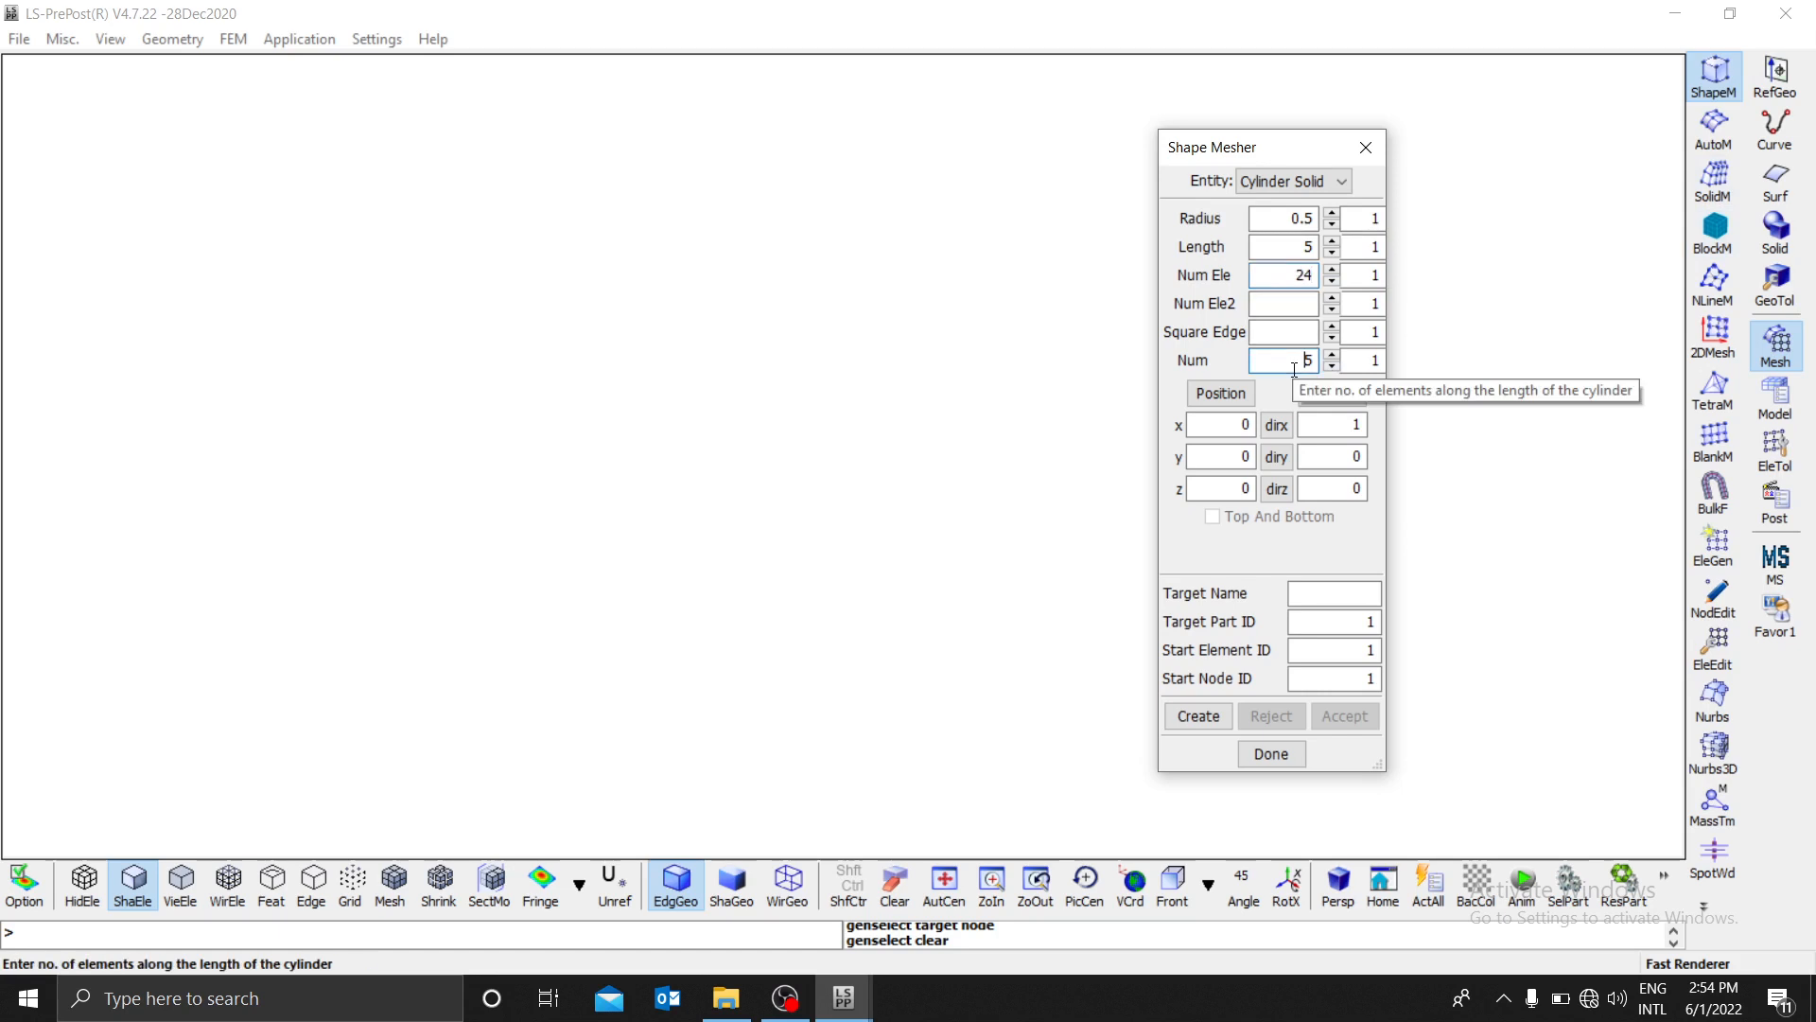
pyautogui.write('5')
pyautogui.click(1215, 719)
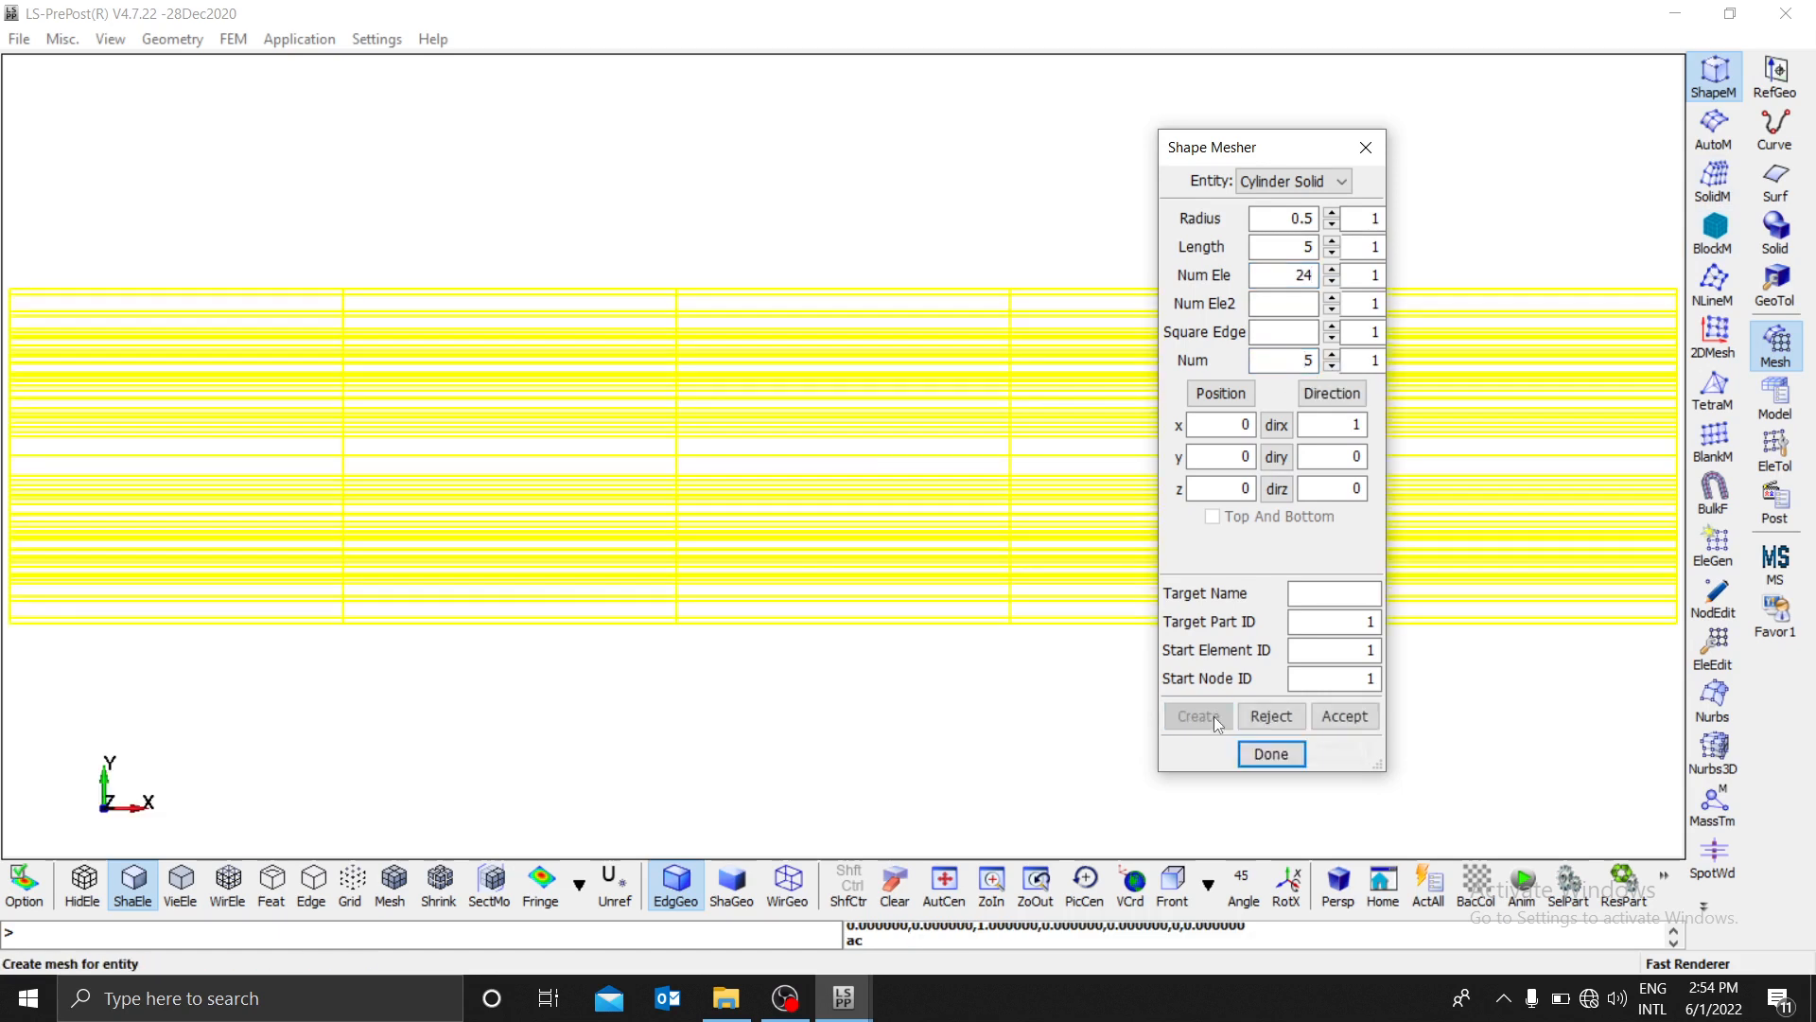
# Step: Examine the generated cylinder mesh from an angled view and from the front and top views
pyautogui.scroll(-1, 1039, 654)
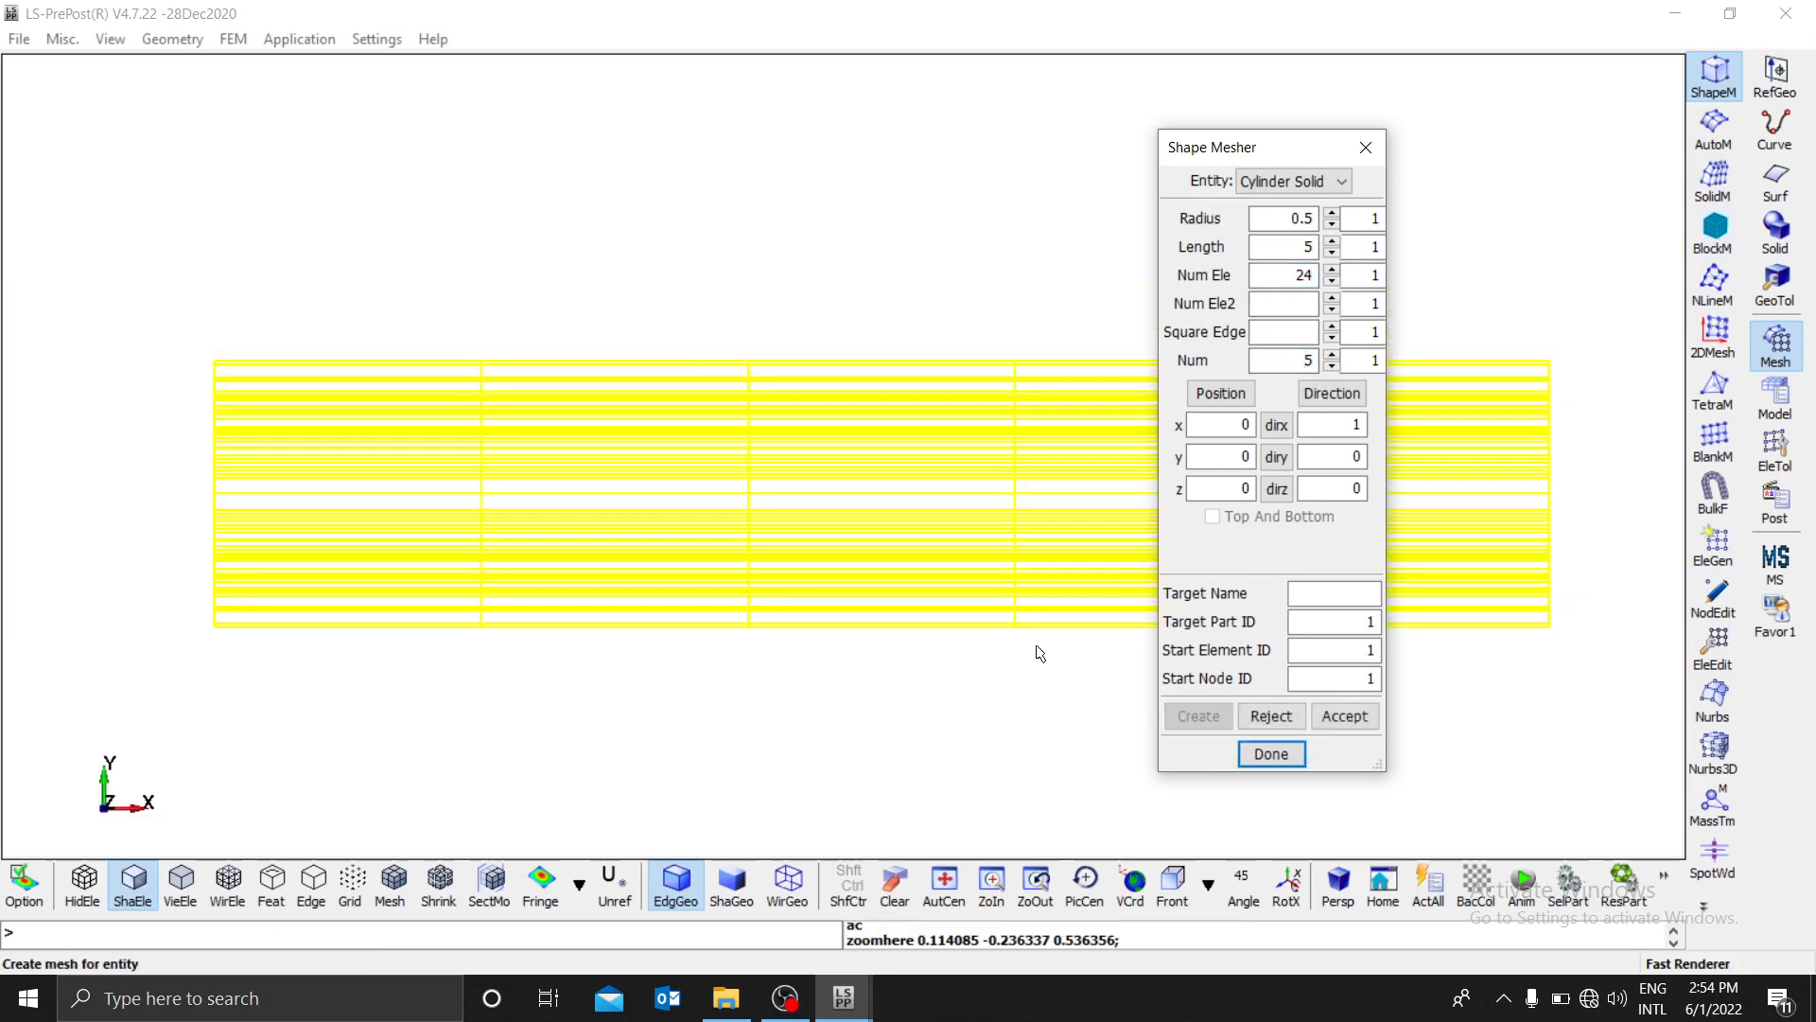
pyautogui.scroll(-1, 1031, 662)
pyautogui.moveTo(1006, 699); pyautogui.dragTo(715, 482)
pyautogui.keyDown('shift'); pyautogui.moveTo(714, 476); pyautogui.dragTo(596, 392, button='right'); pyautogui.keyUp('shift')
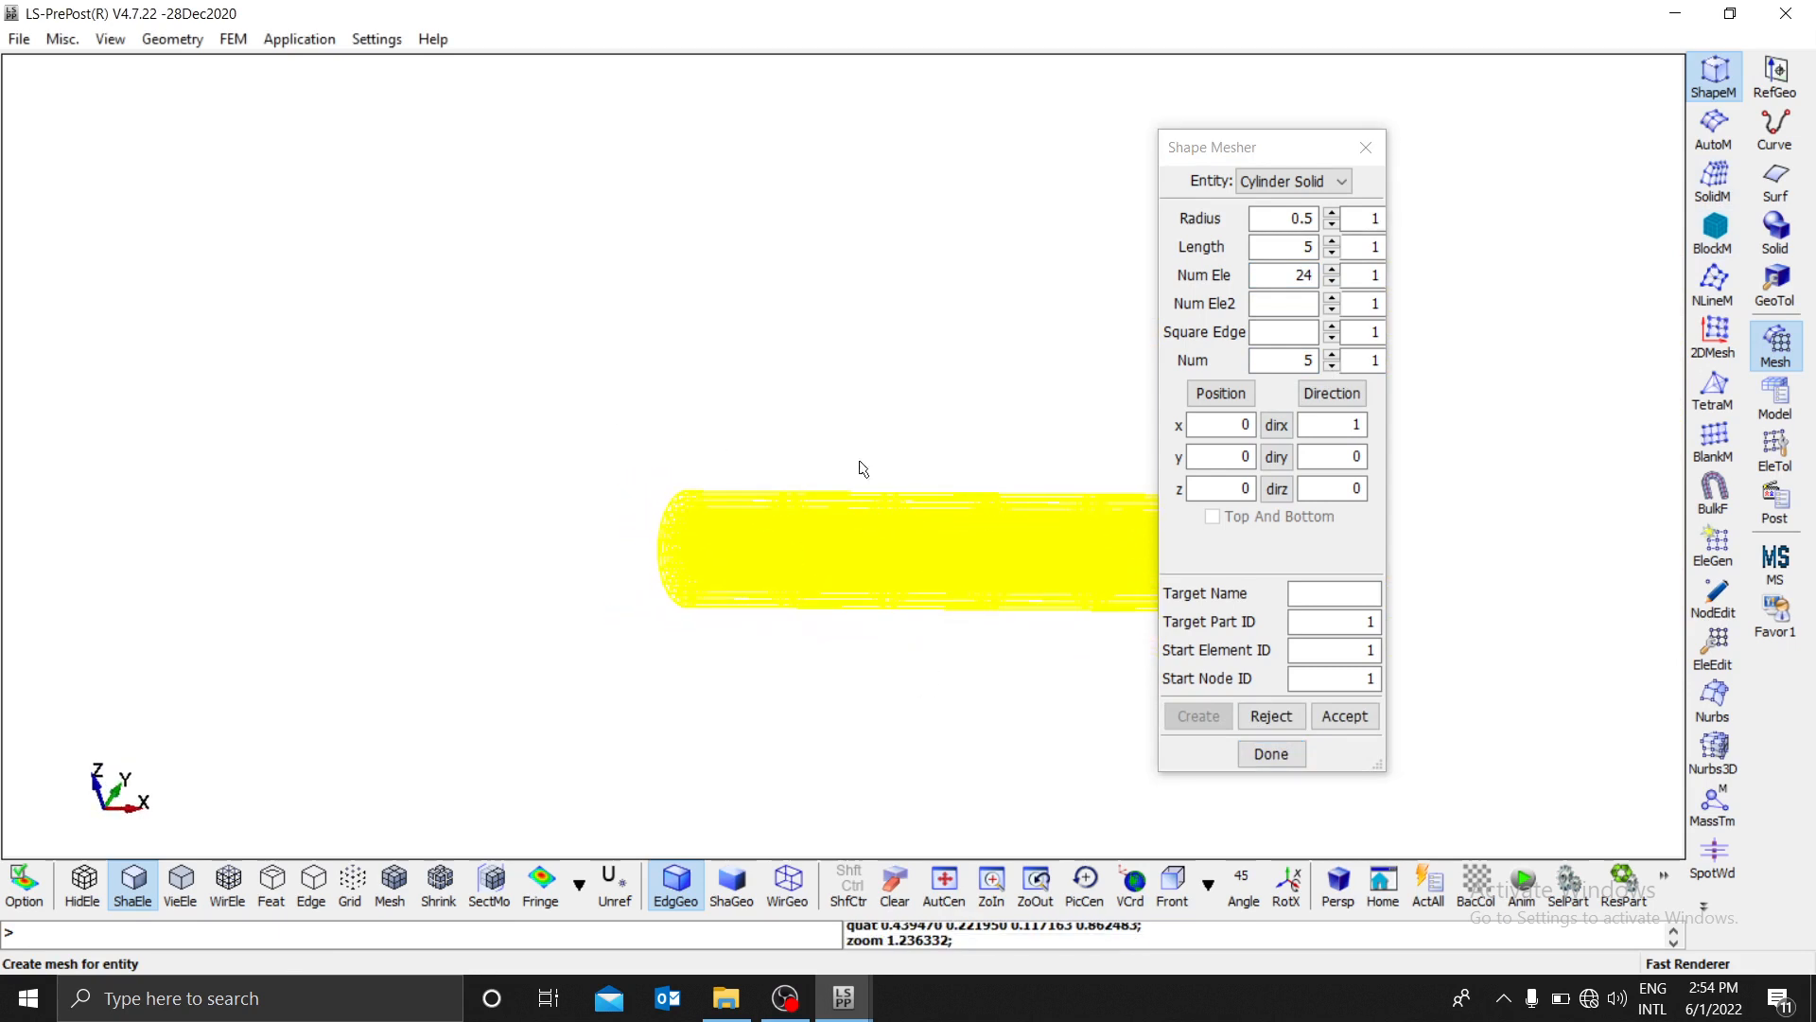
pyautogui.moveTo(1194, 152); pyautogui.dragTo(1350, 187)
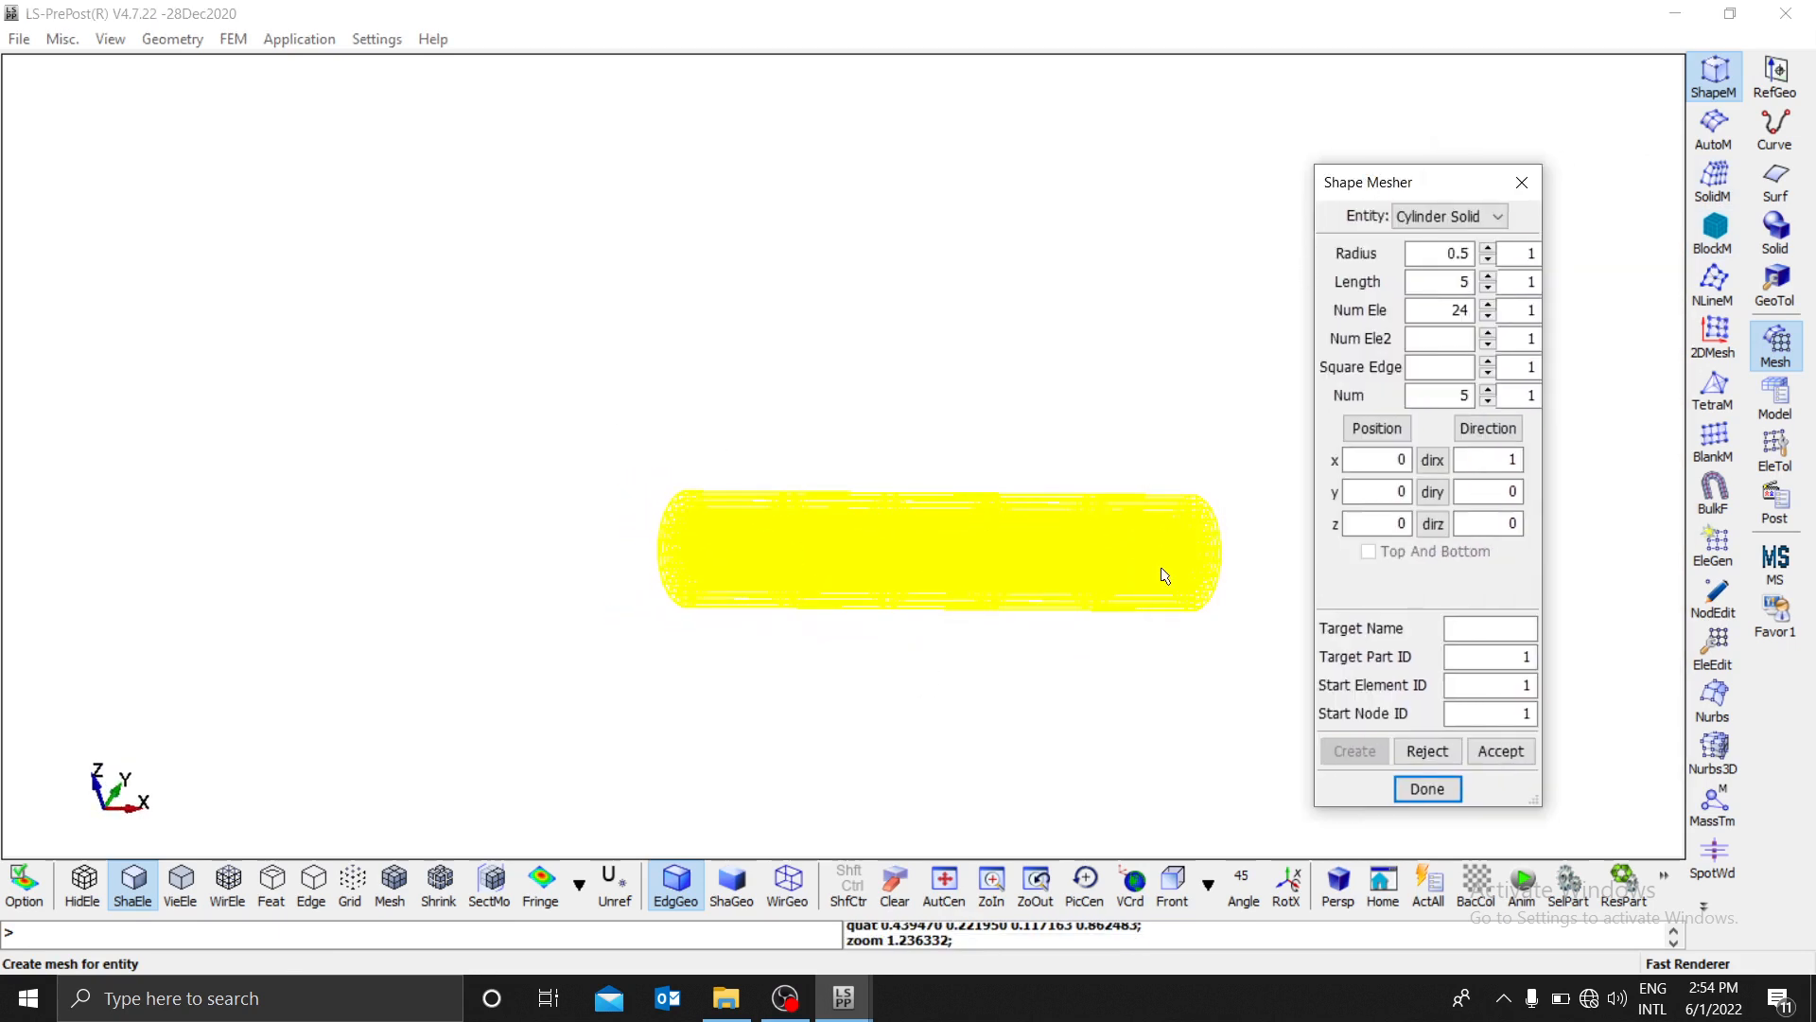
pyautogui.scroll(1, 1165, 574)
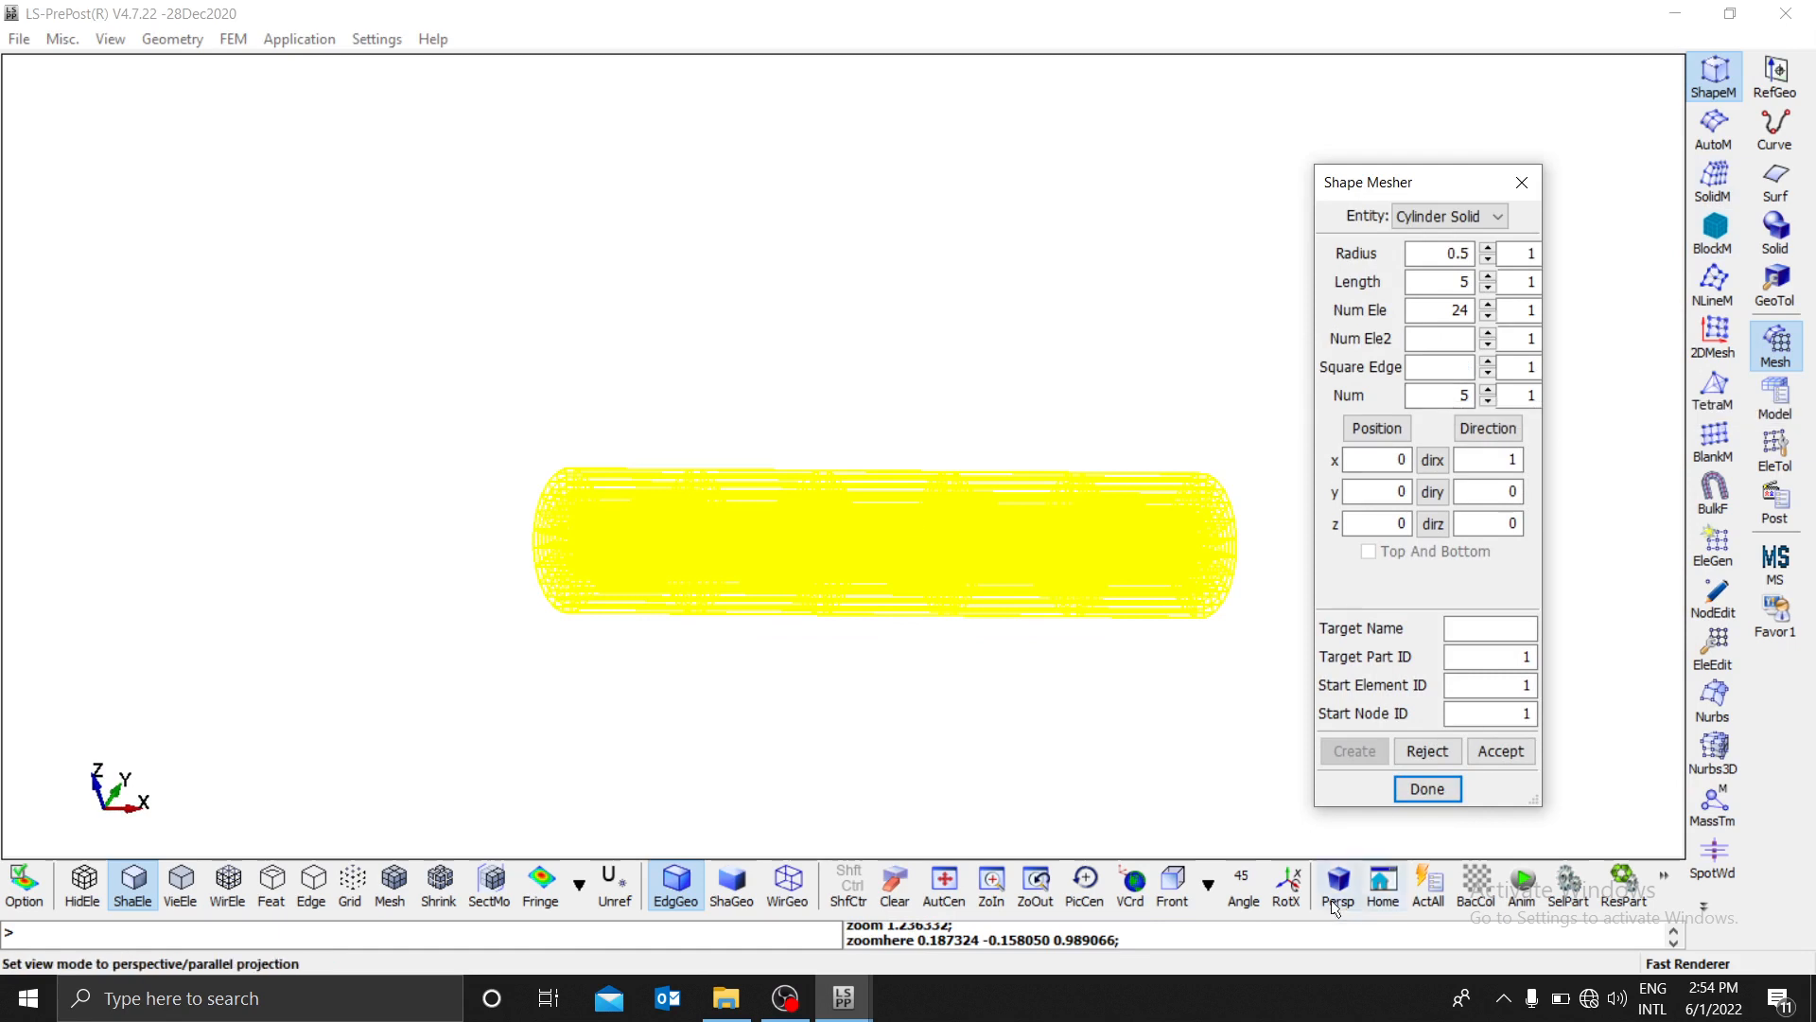
pyautogui.click(1173, 884)
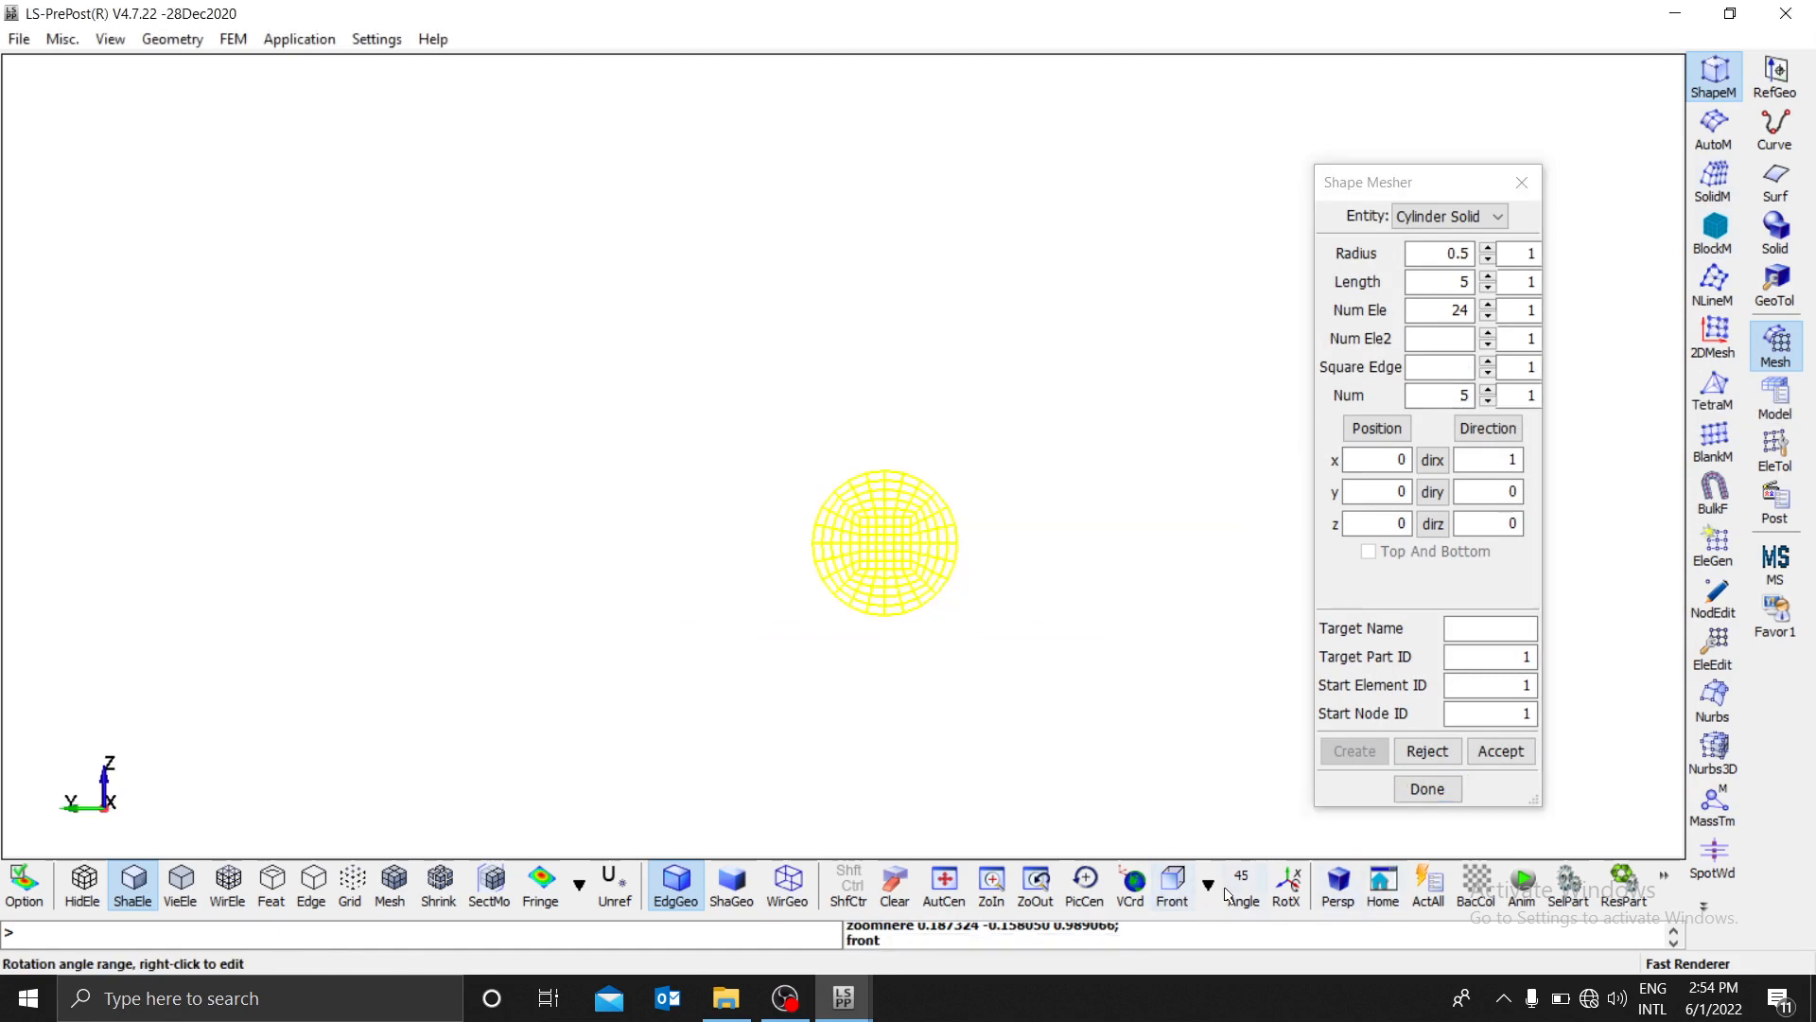
pyautogui.click(1213, 889)
pyautogui.click(1258, 558)
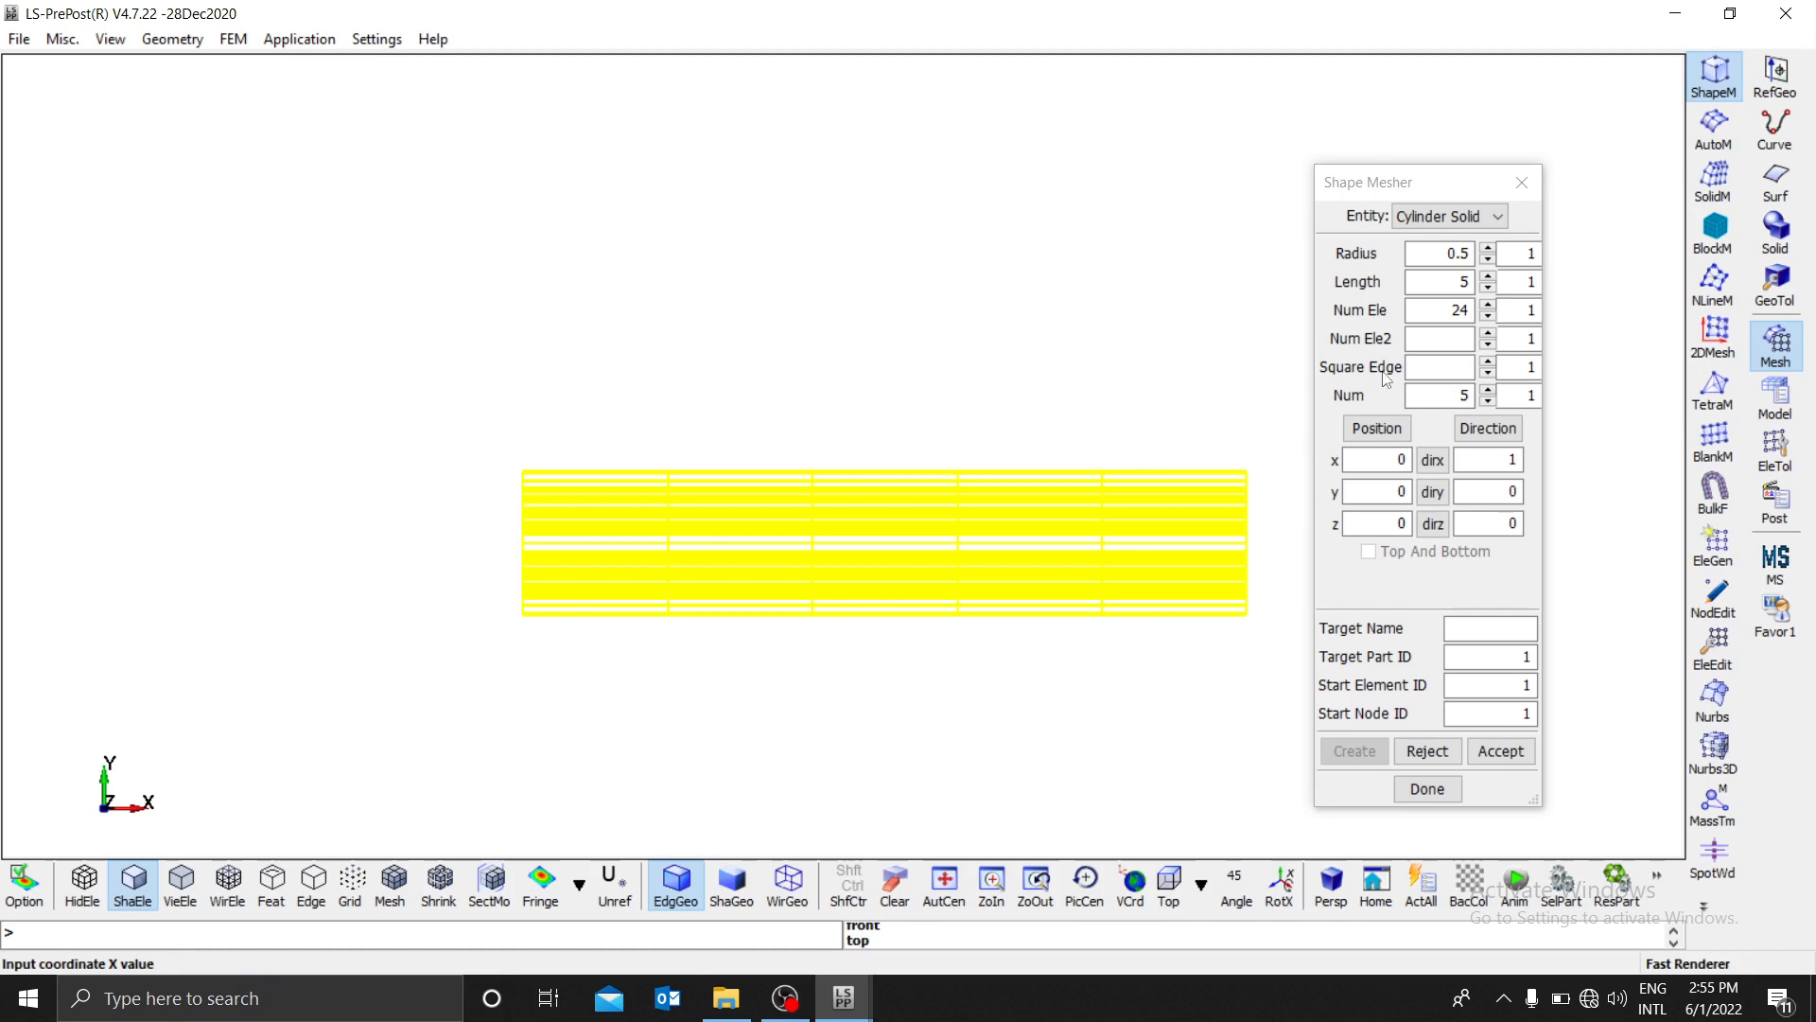
# Step: Set the number of elements along the cylinder's length to 40 and regenerate the mesh in place of the rejected one
pyautogui.moveTo(1451, 395); pyautogui.dragTo(1486, 394)
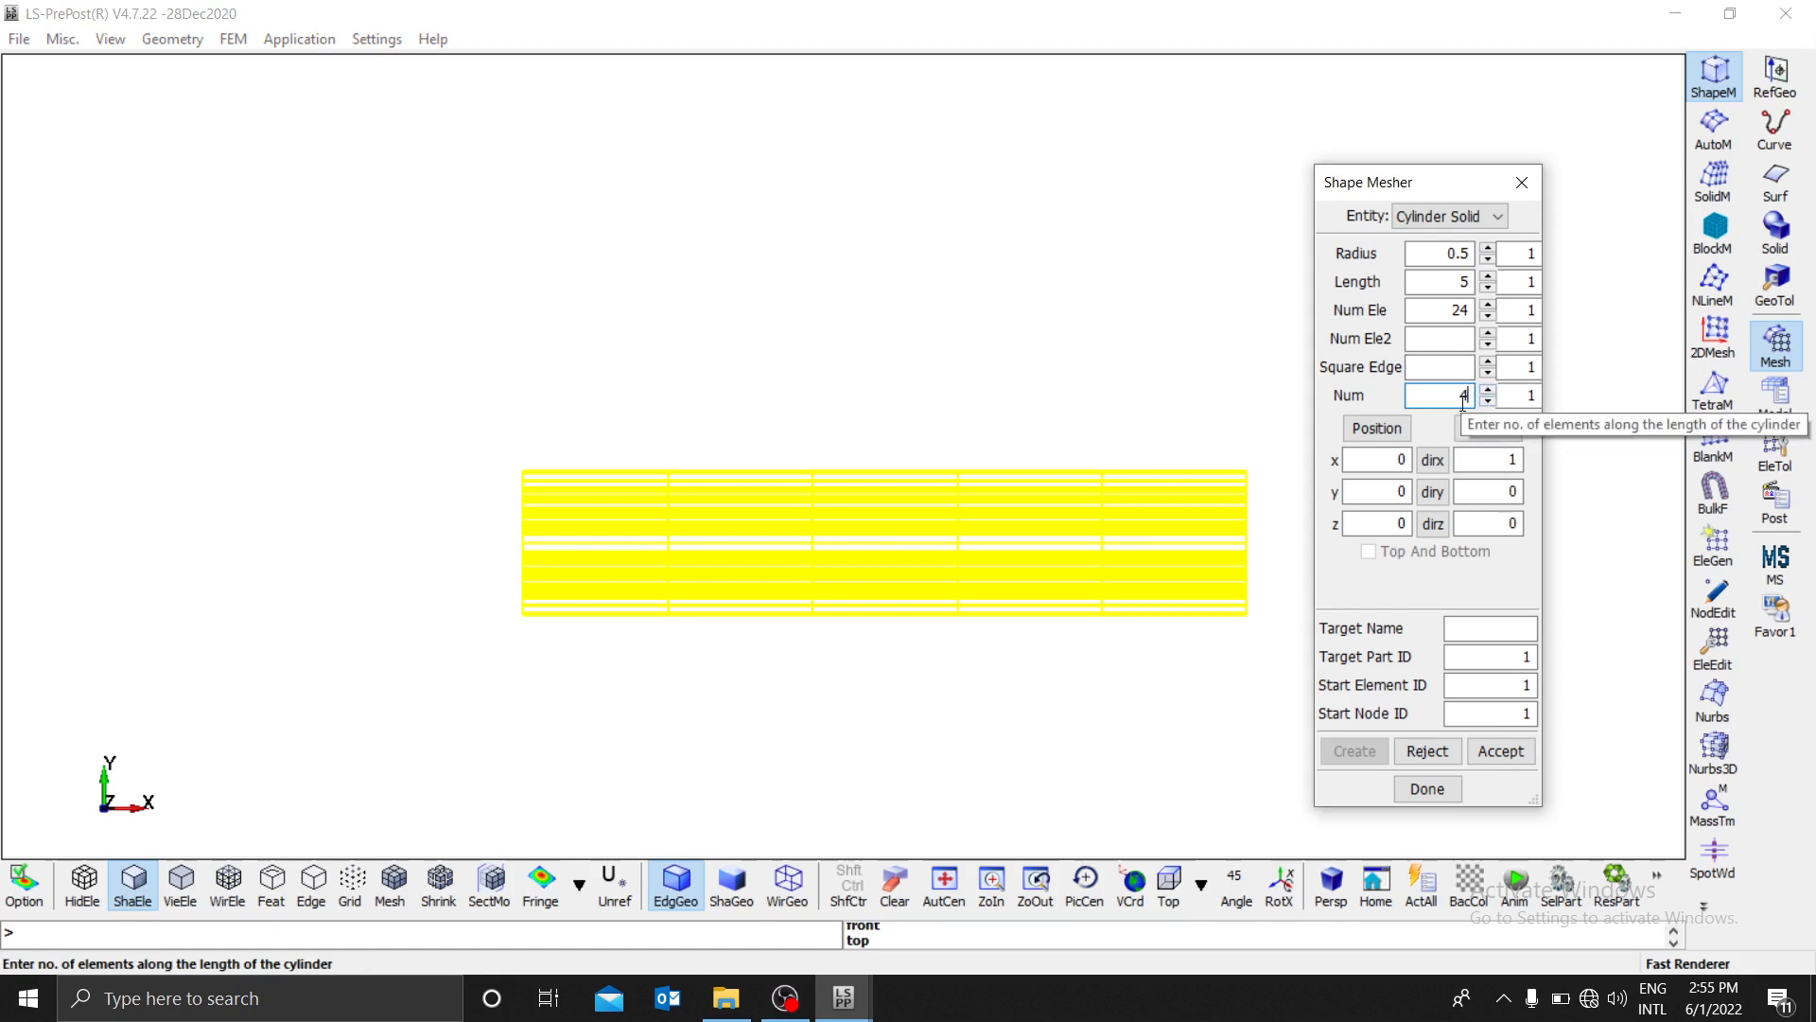
pyautogui.write('40')
pyautogui.click(1197, 364)
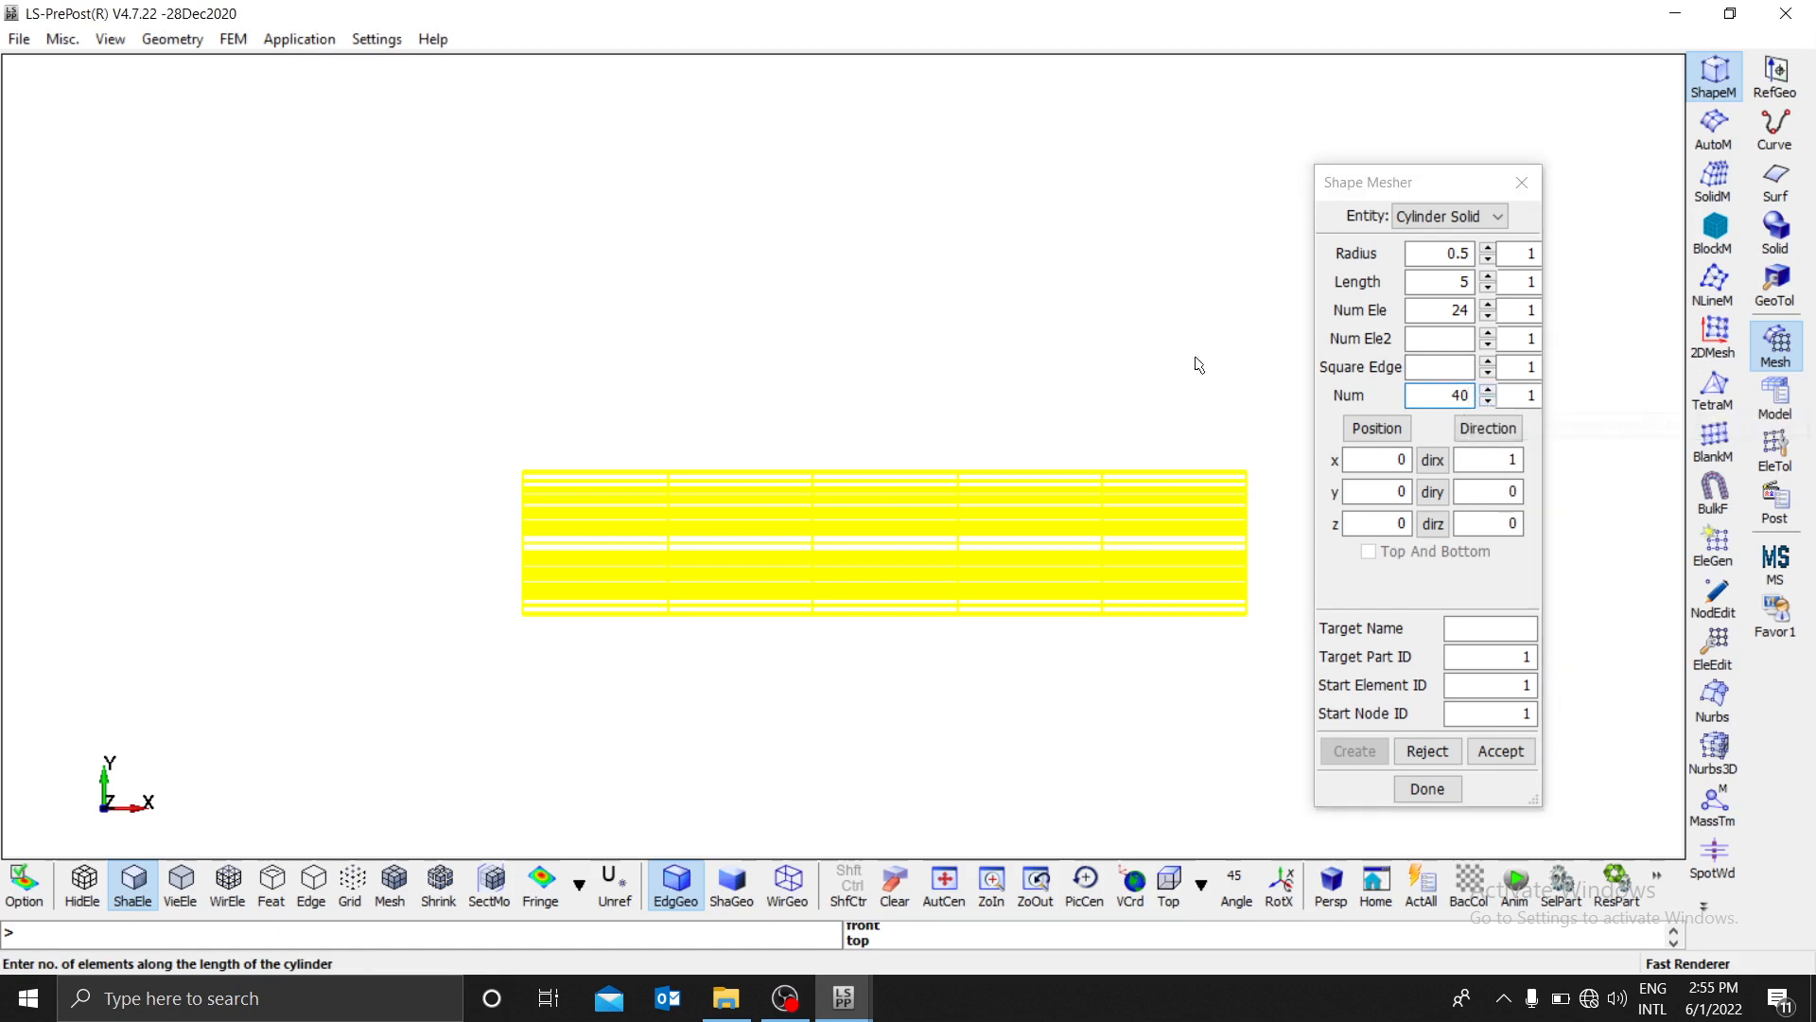
pyautogui.click(1426, 750)
pyautogui.click(1352, 750)
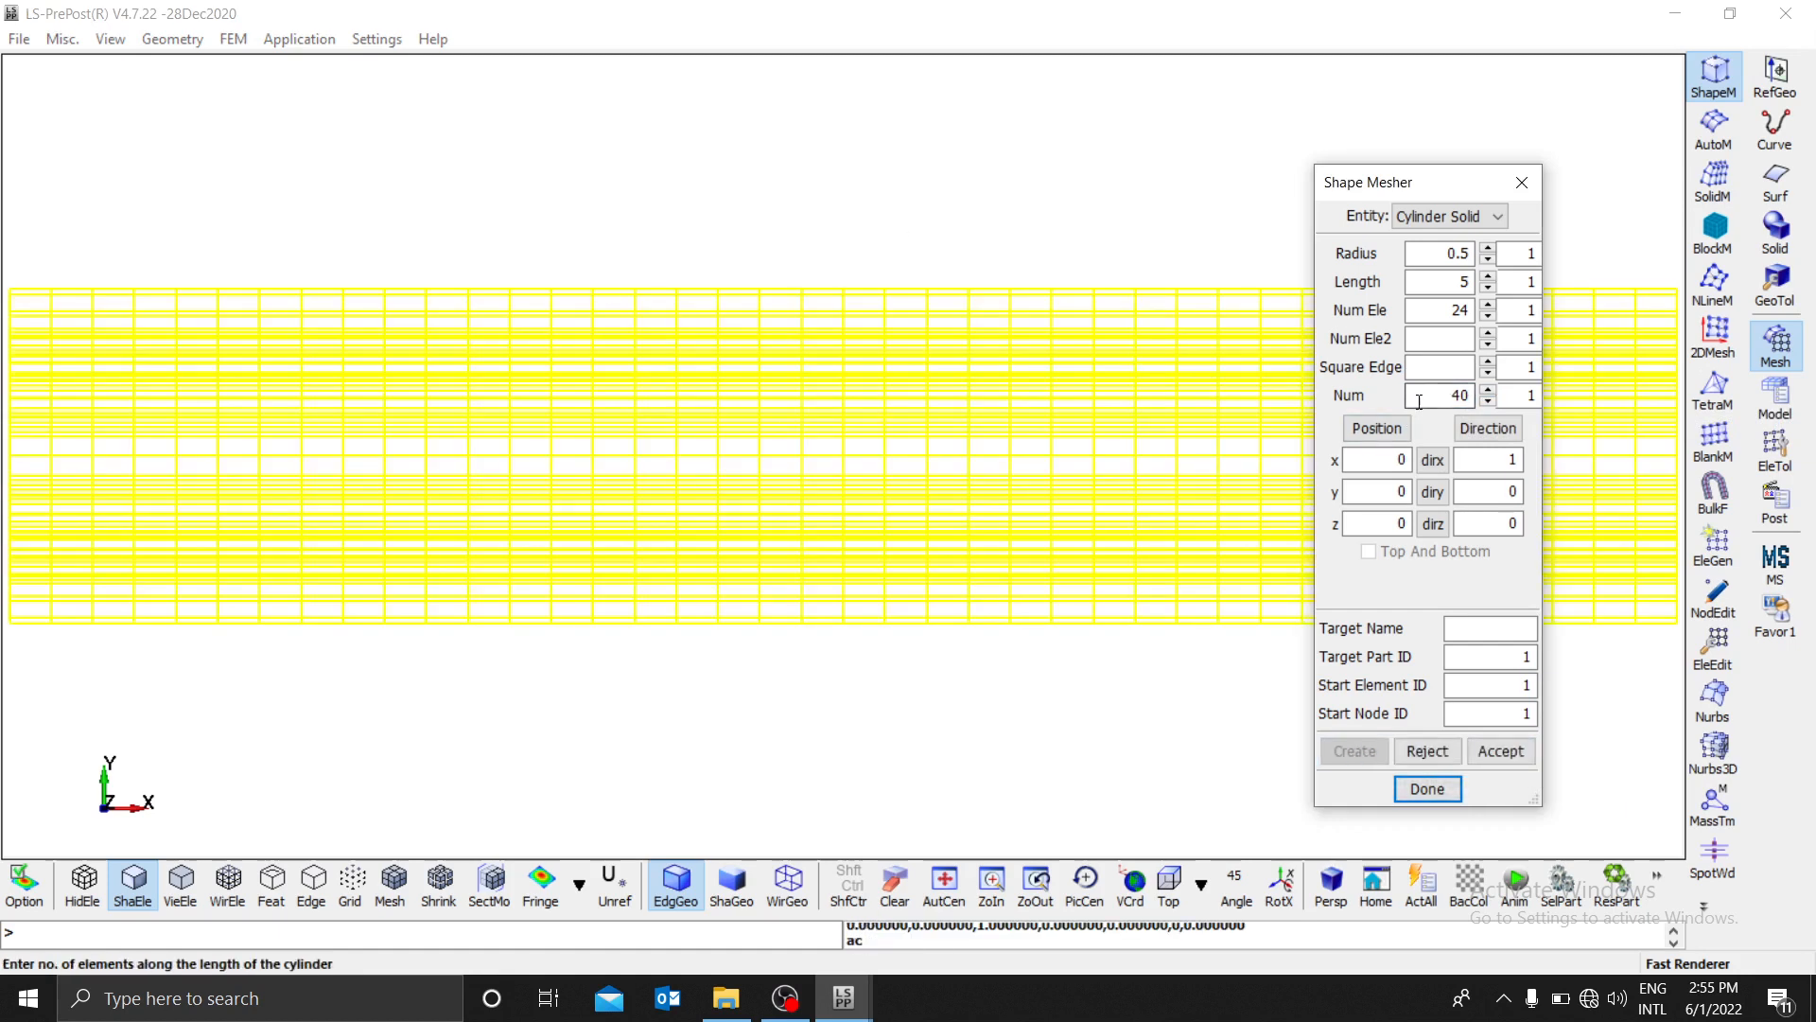
# Step: Examine the cylinder's circumference and length divisions in the top, X-rotated and isometric views
pyautogui.click(1447, 394)
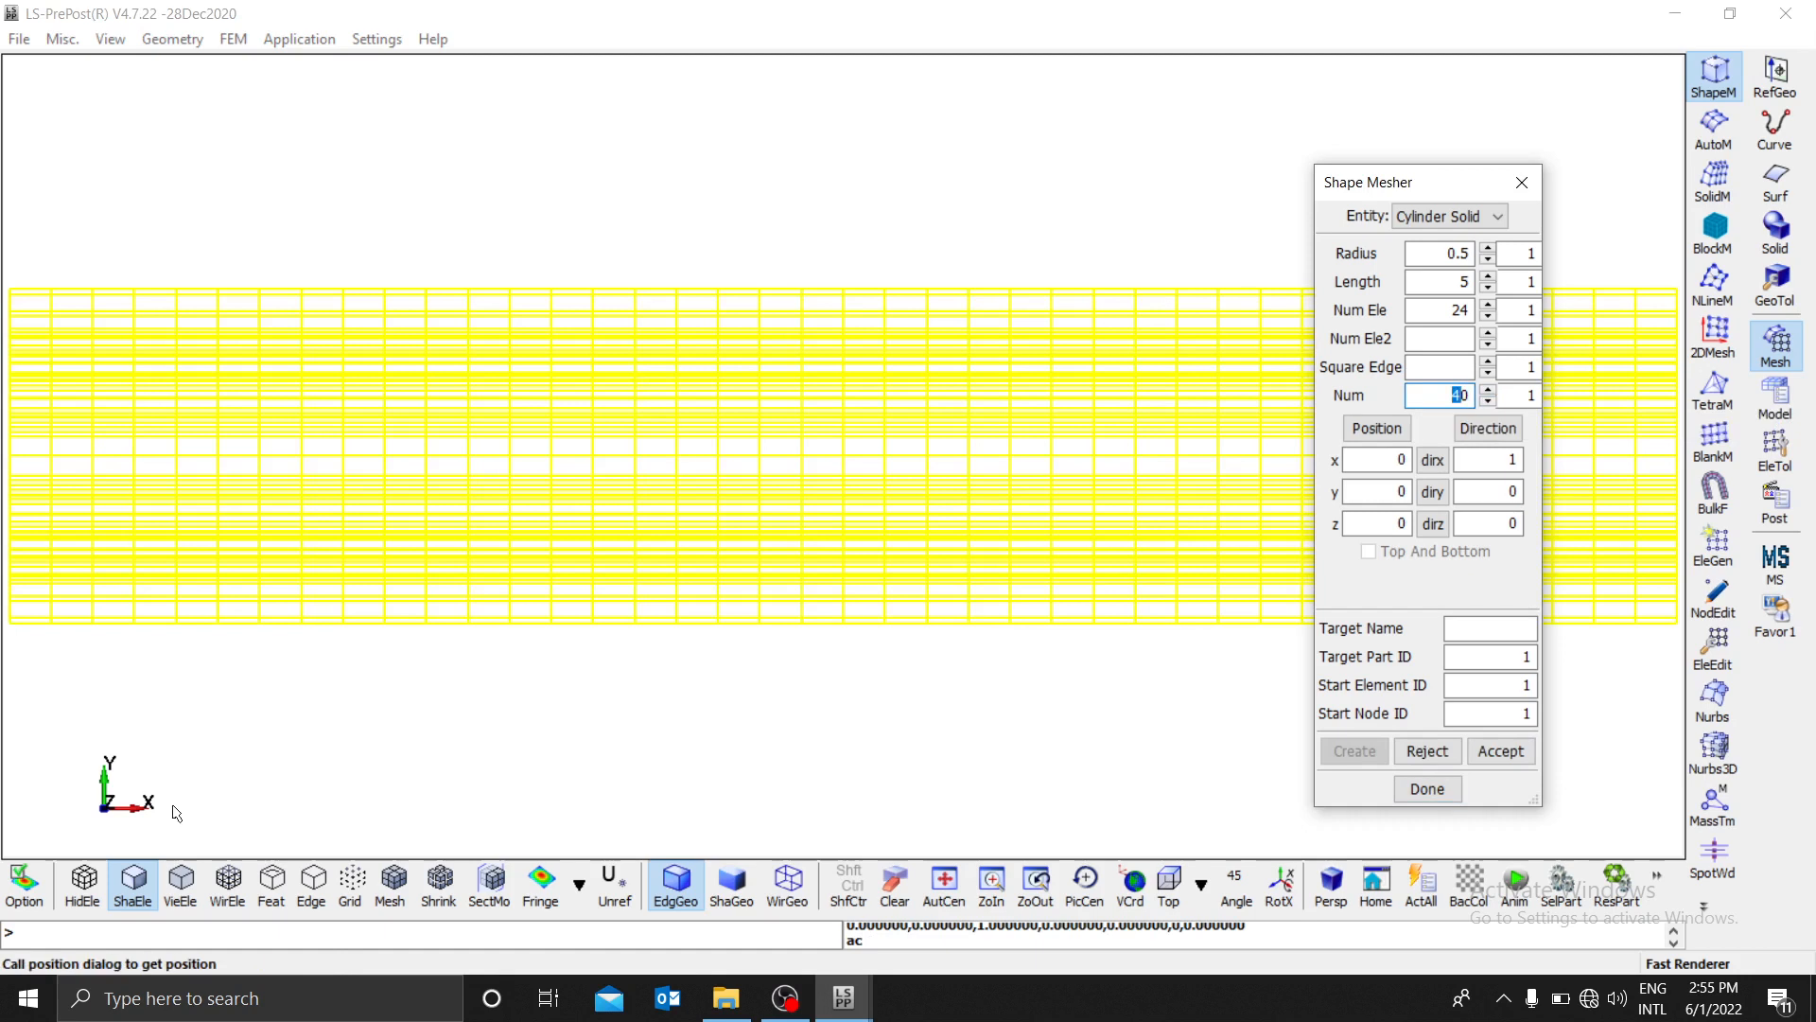
pyautogui.moveTo(1470, 311); pyautogui.dragTo(1429, 315)
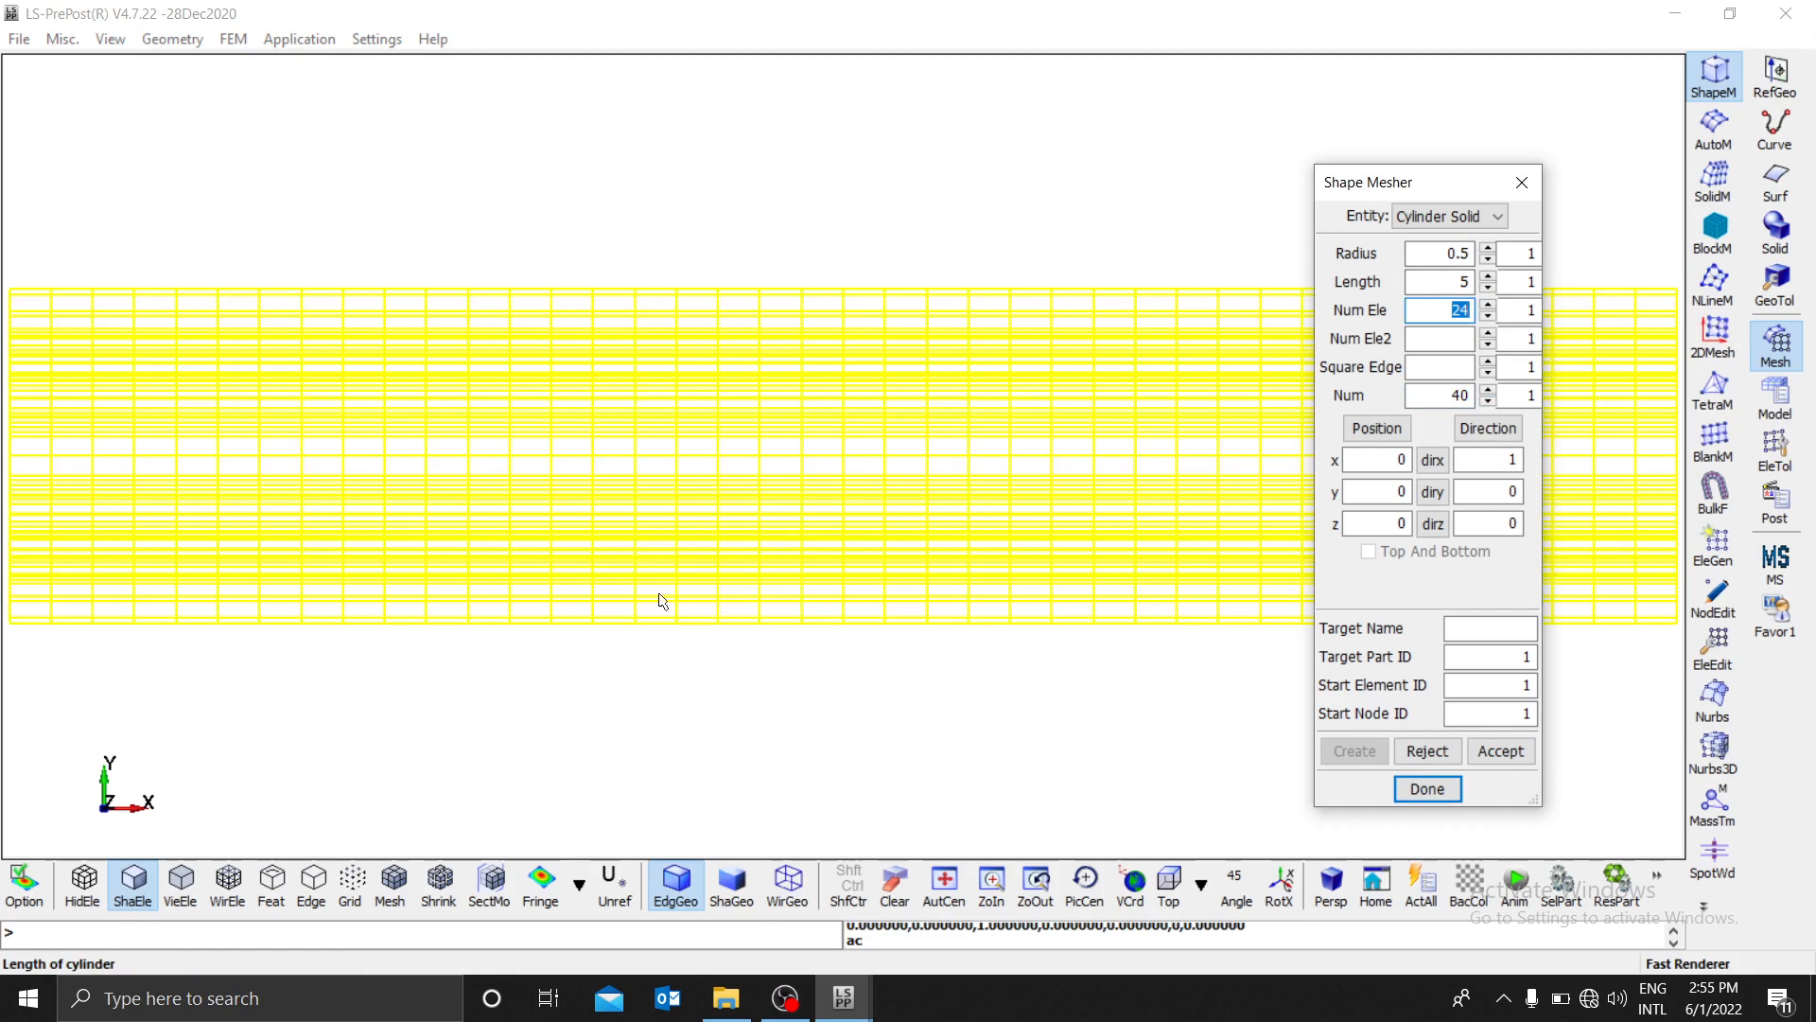
pyautogui.scroll(-5, 698, 610)
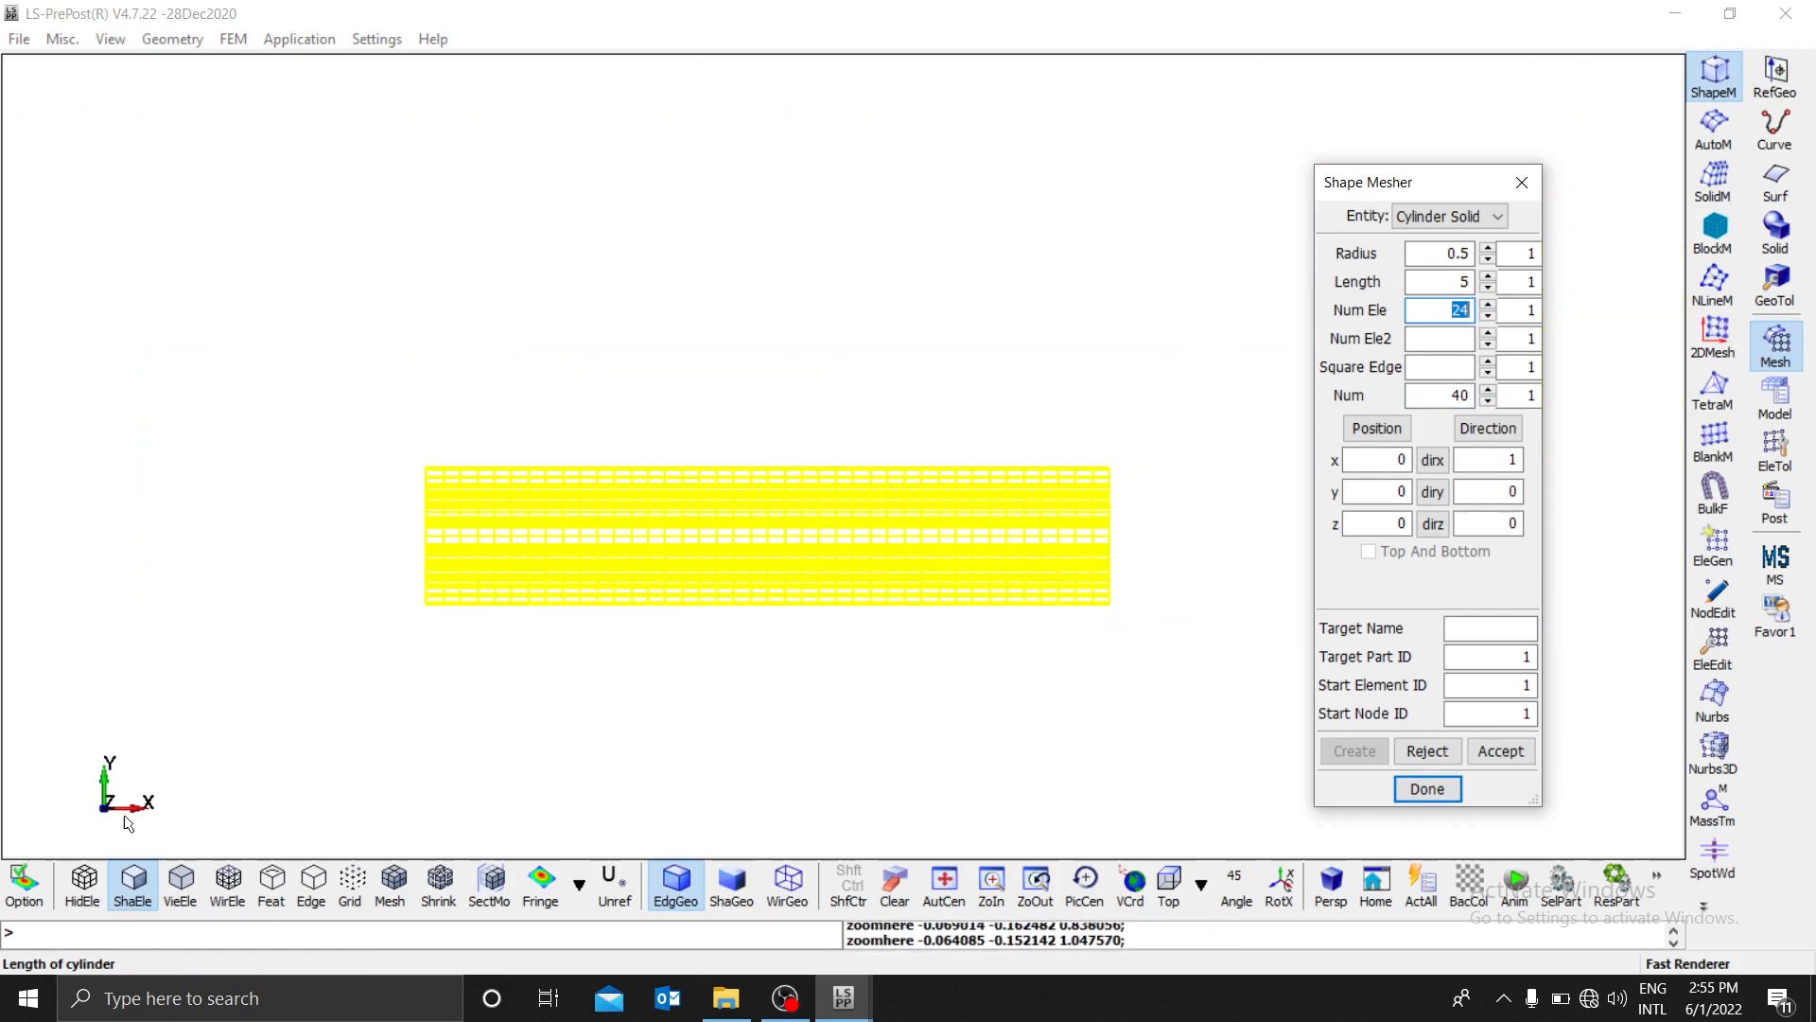
pyautogui.click(1281, 884)
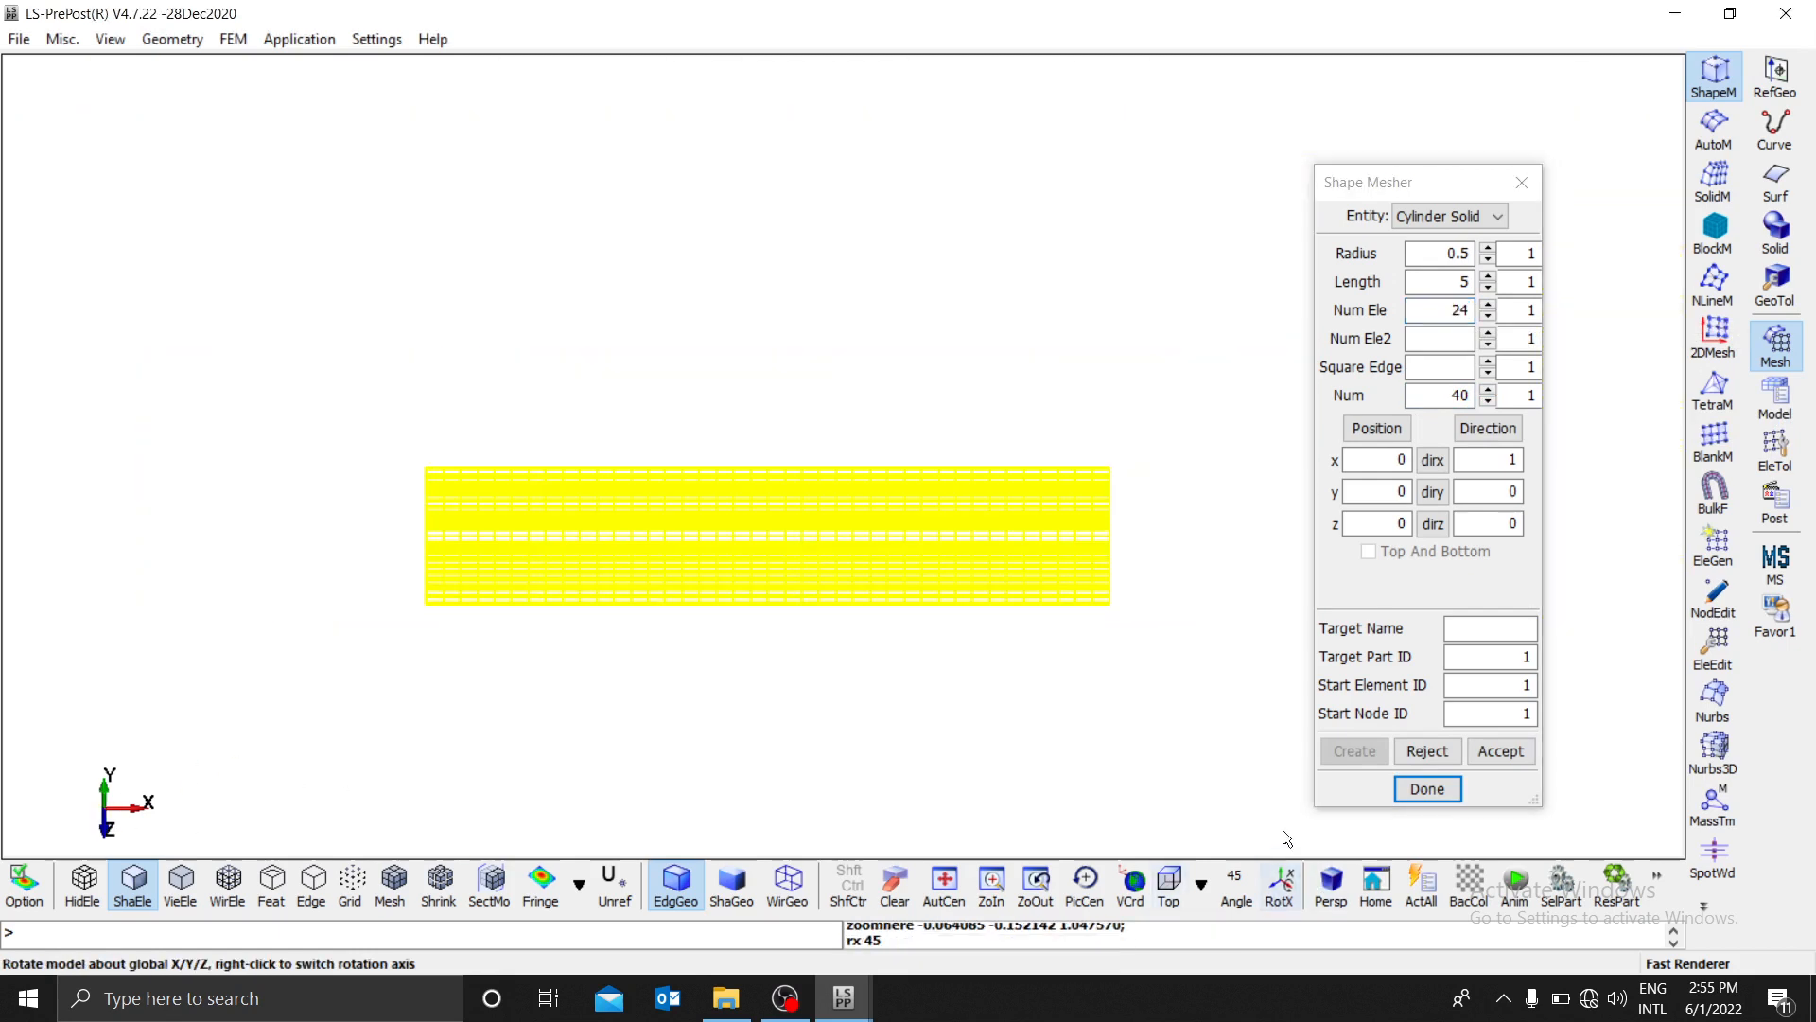
pyautogui.click(1201, 884)
pyautogui.click(1221, 768)
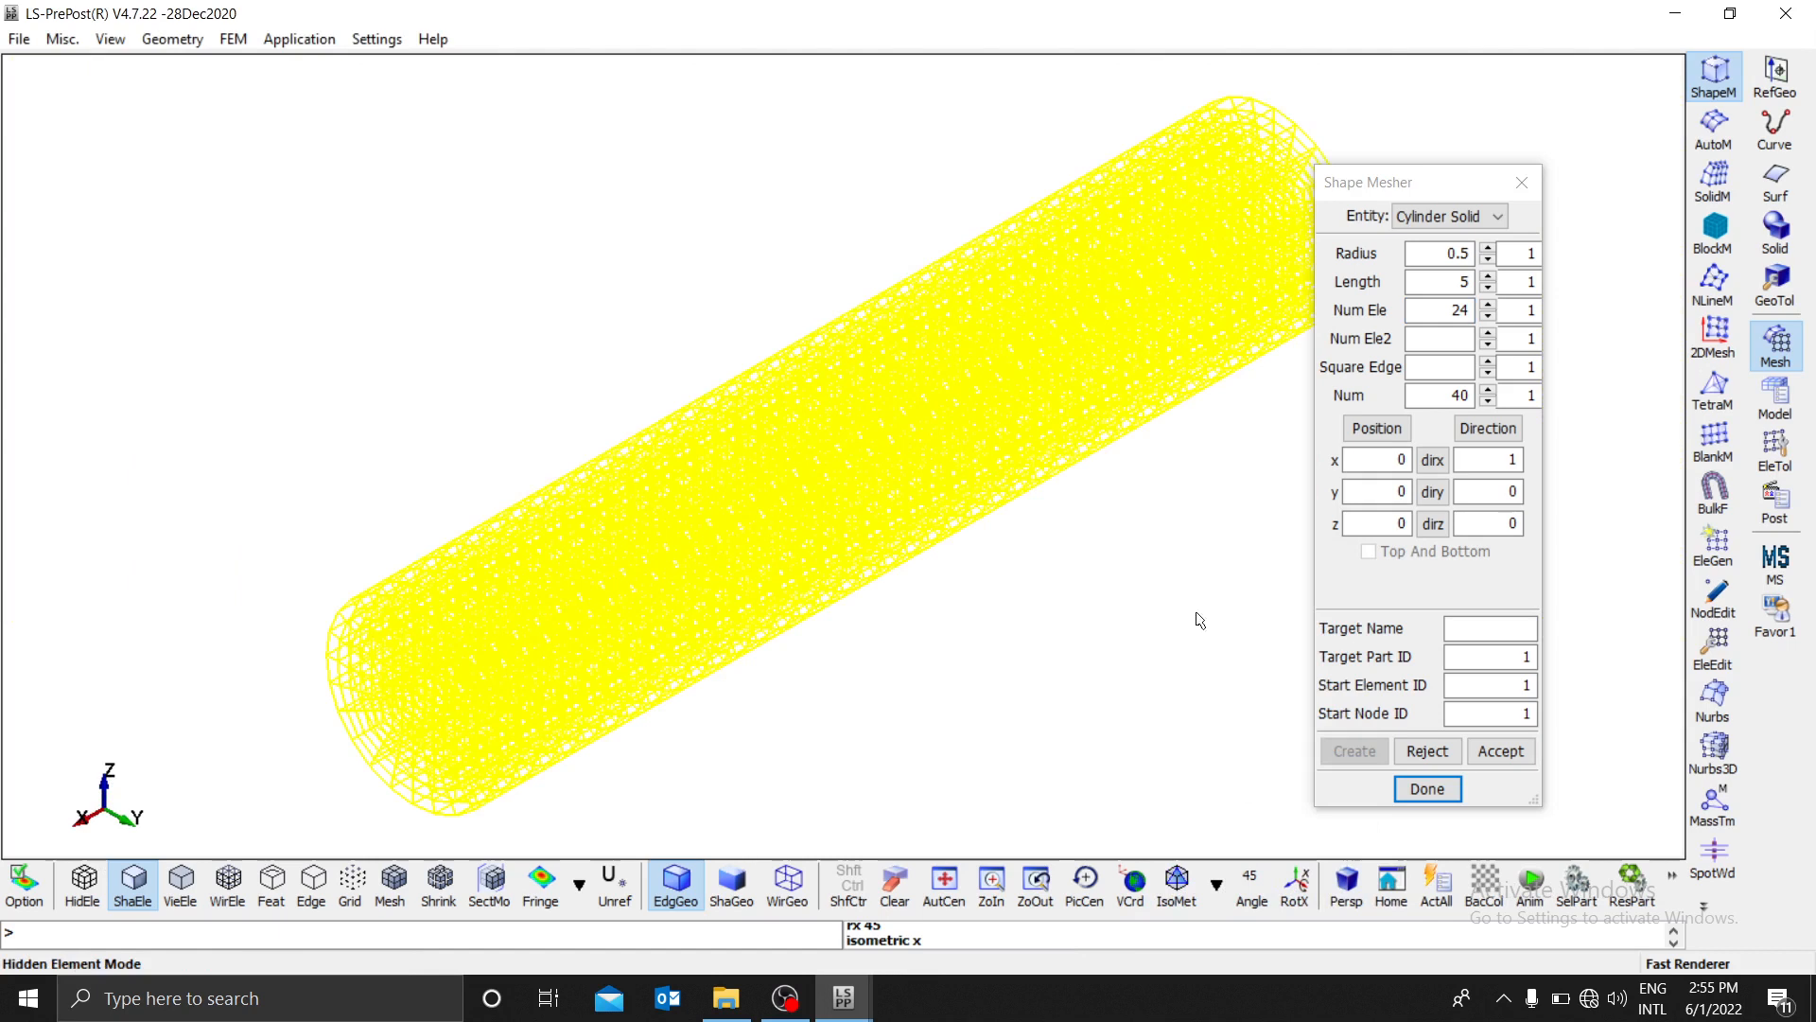
# Step: Set the cylinder's direction to X 0, Y 0, Z 1 and regenerate the mesh along the Z axis
pyautogui.click(1500, 524)
pyautogui.write('1')
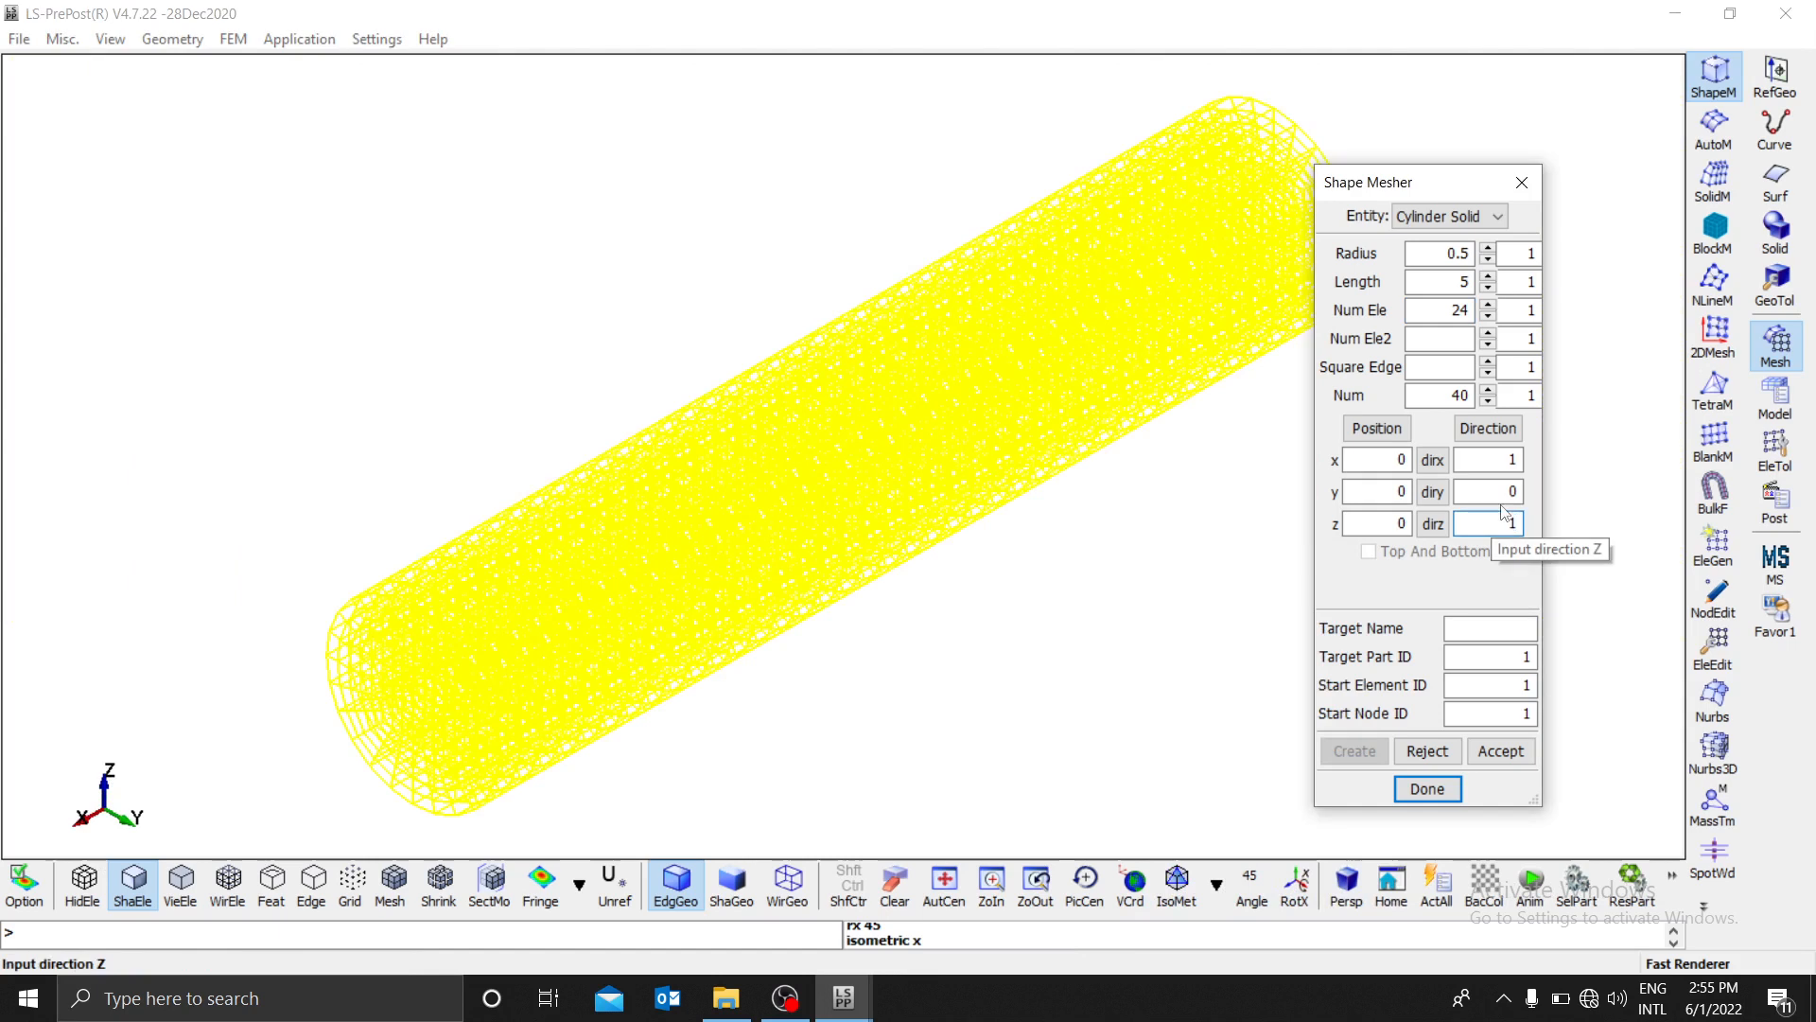
pyautogui.click(1512, 460)
pyautogui.write('0')
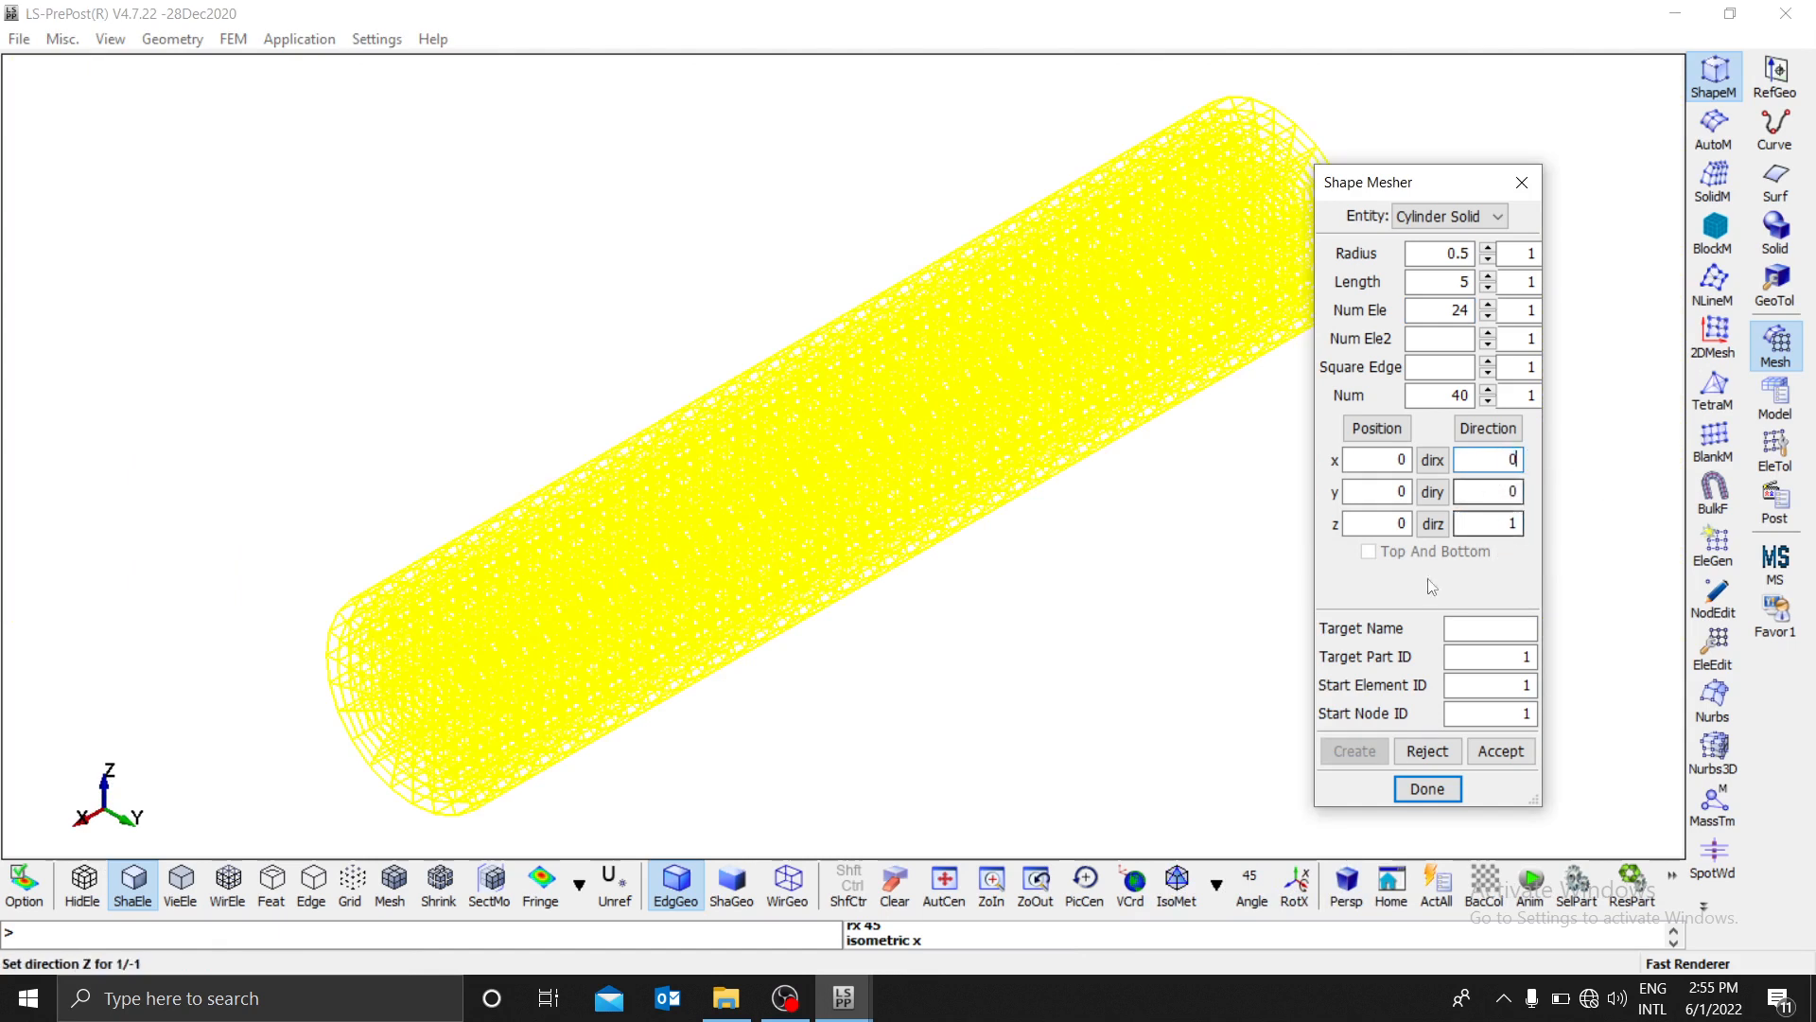
pyautogui.click(1419, 750)
pyautogui.click(1372, 754)
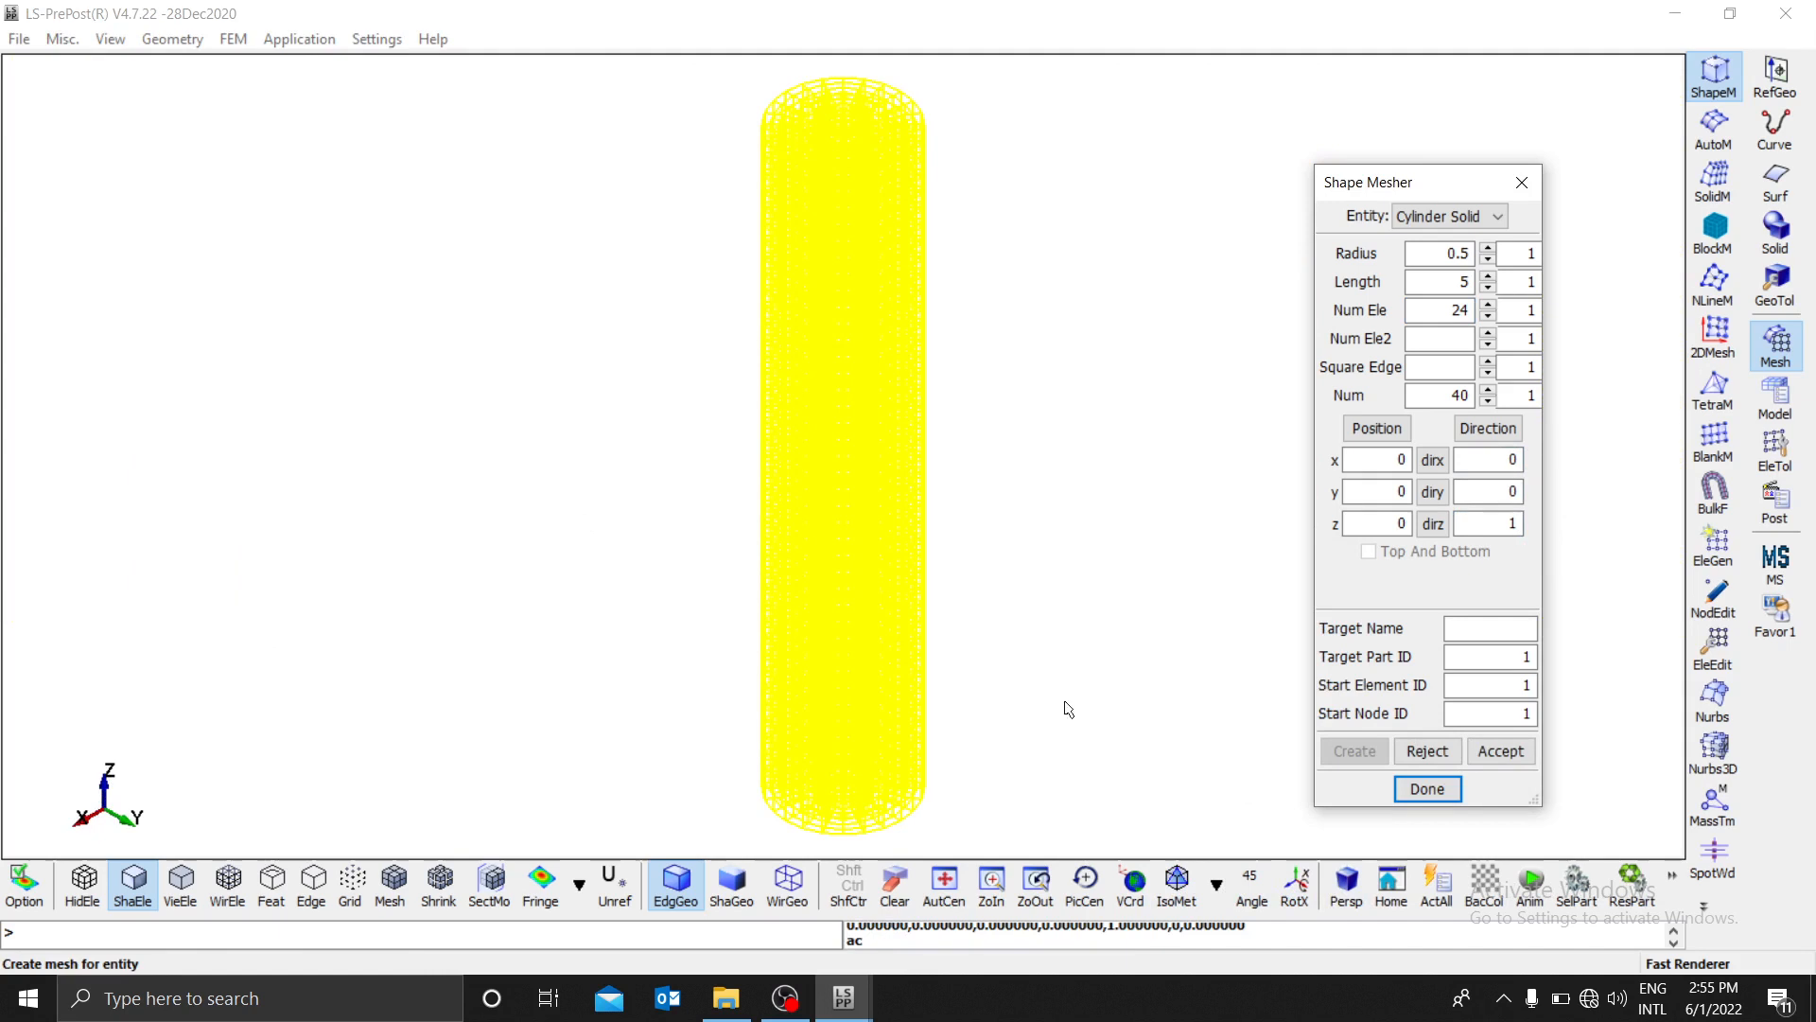
# Step: Try regenerating the cylinder mesh along the diagonal direction X 1, Y 0, Z 1
pyautogui.doubleClick(1509, 459)
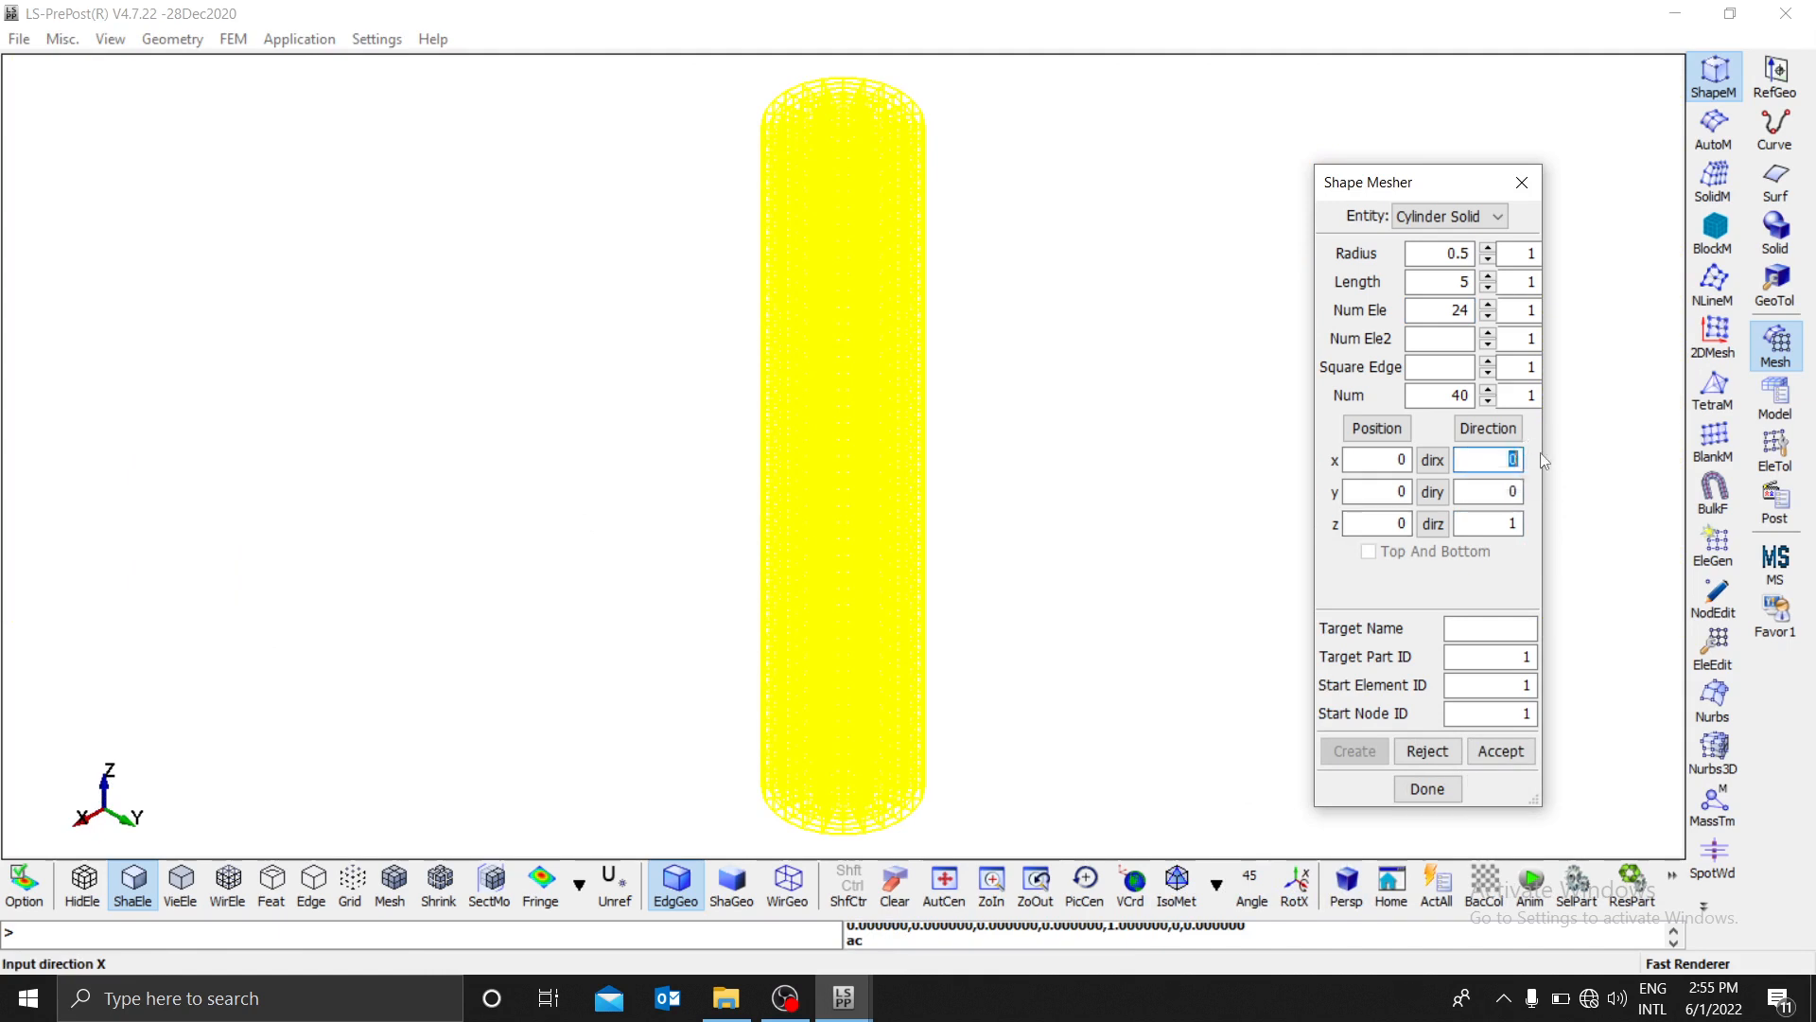
pyautogui.write('1')
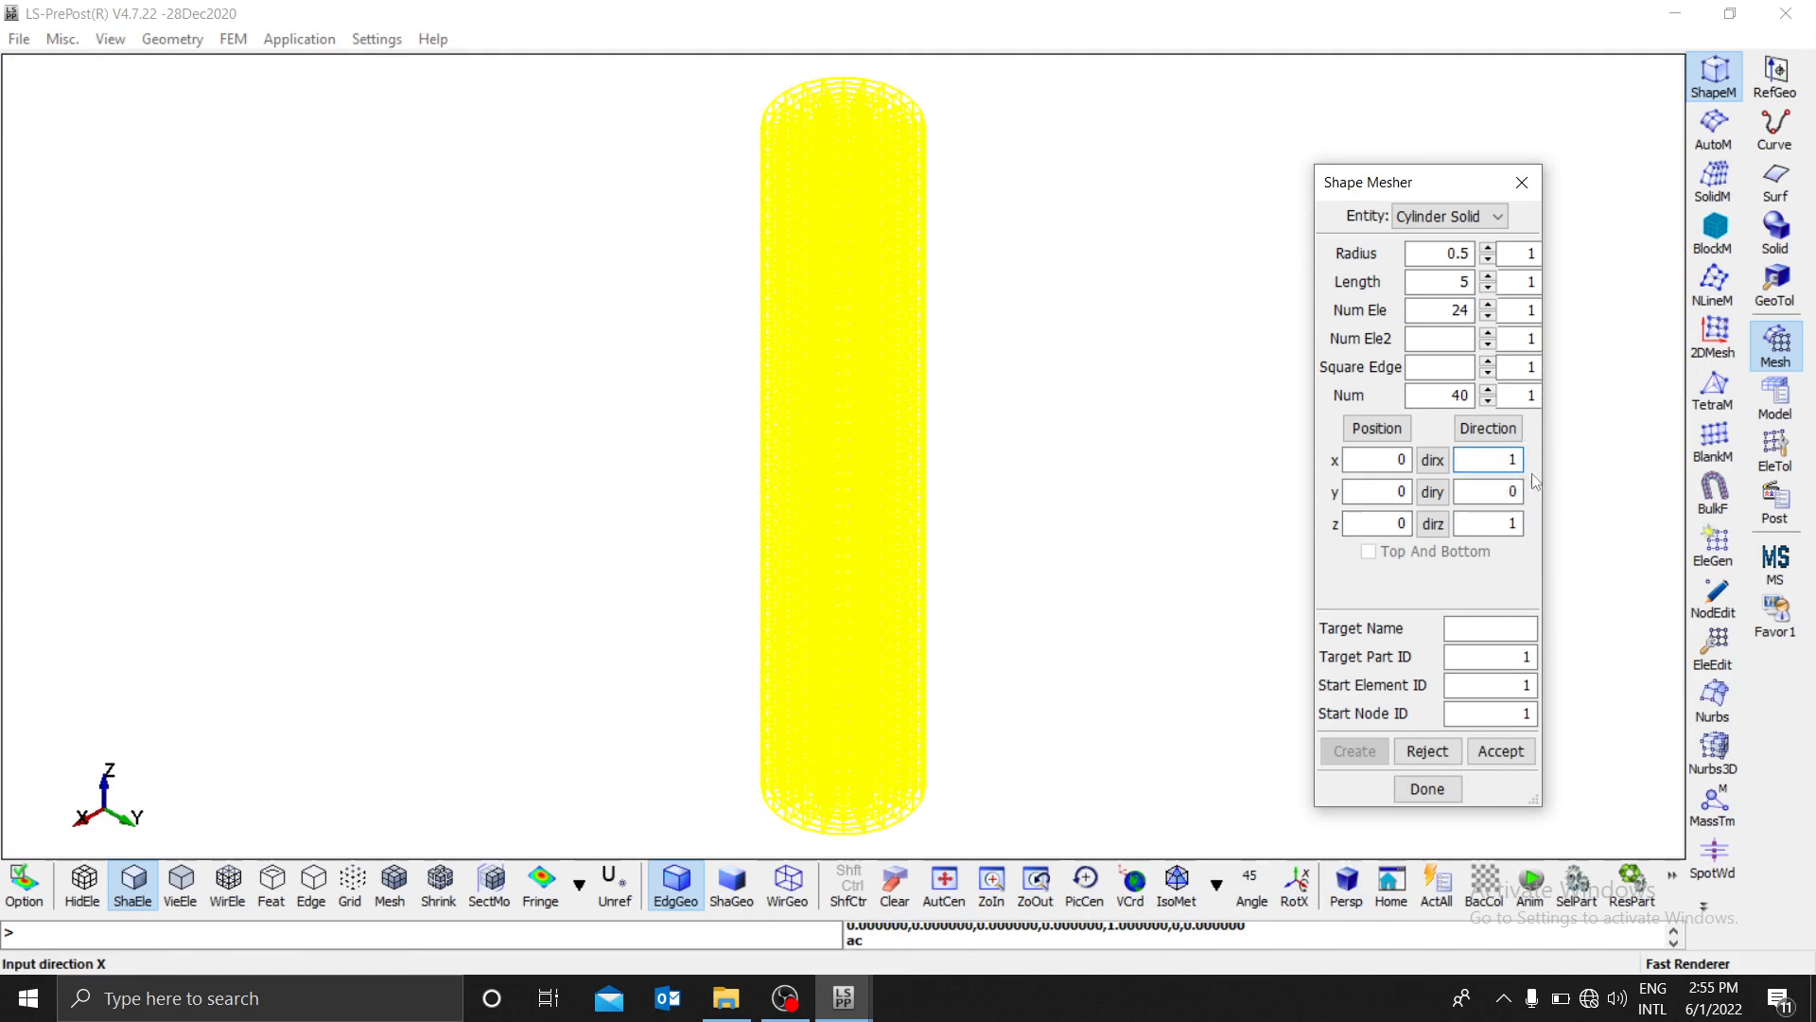
pyautogui.click(1435, 759)
pyautogui.click(1362, 749)
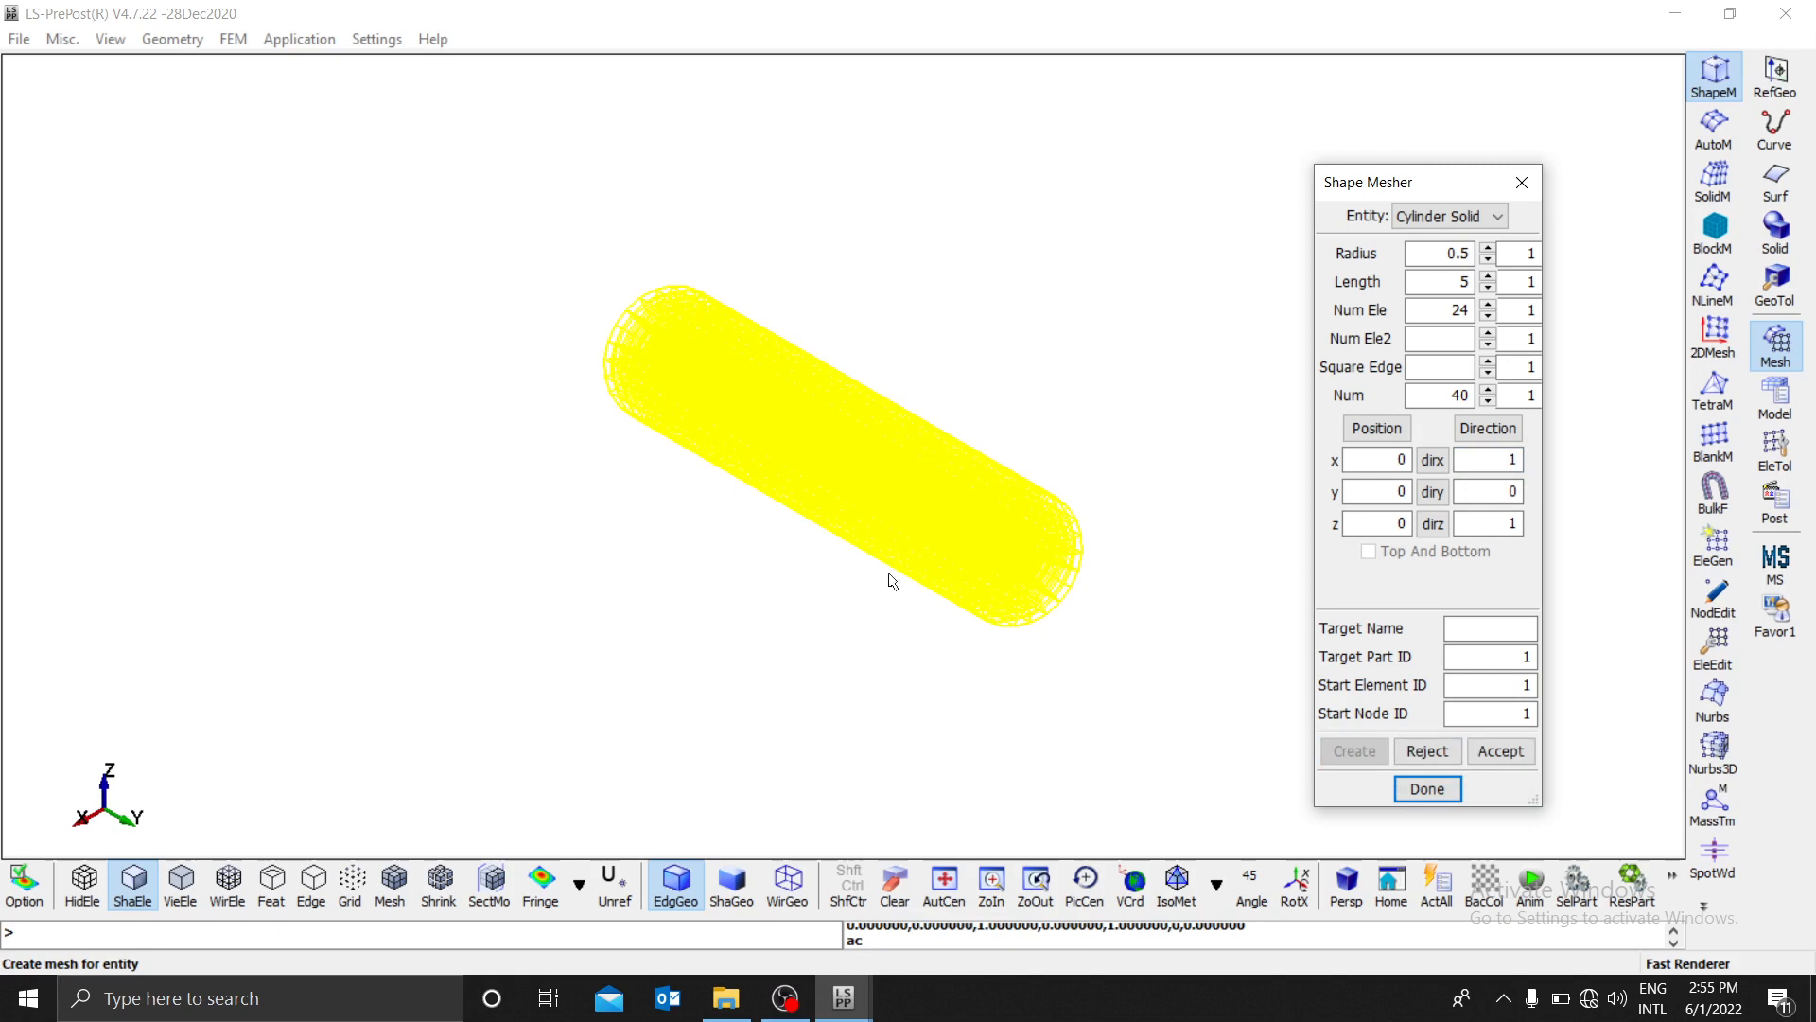
# Step: Reset the cylinder's X direction component to 0 and regenerate the mesh upright along Z
pyautogui.click(1503, 525)
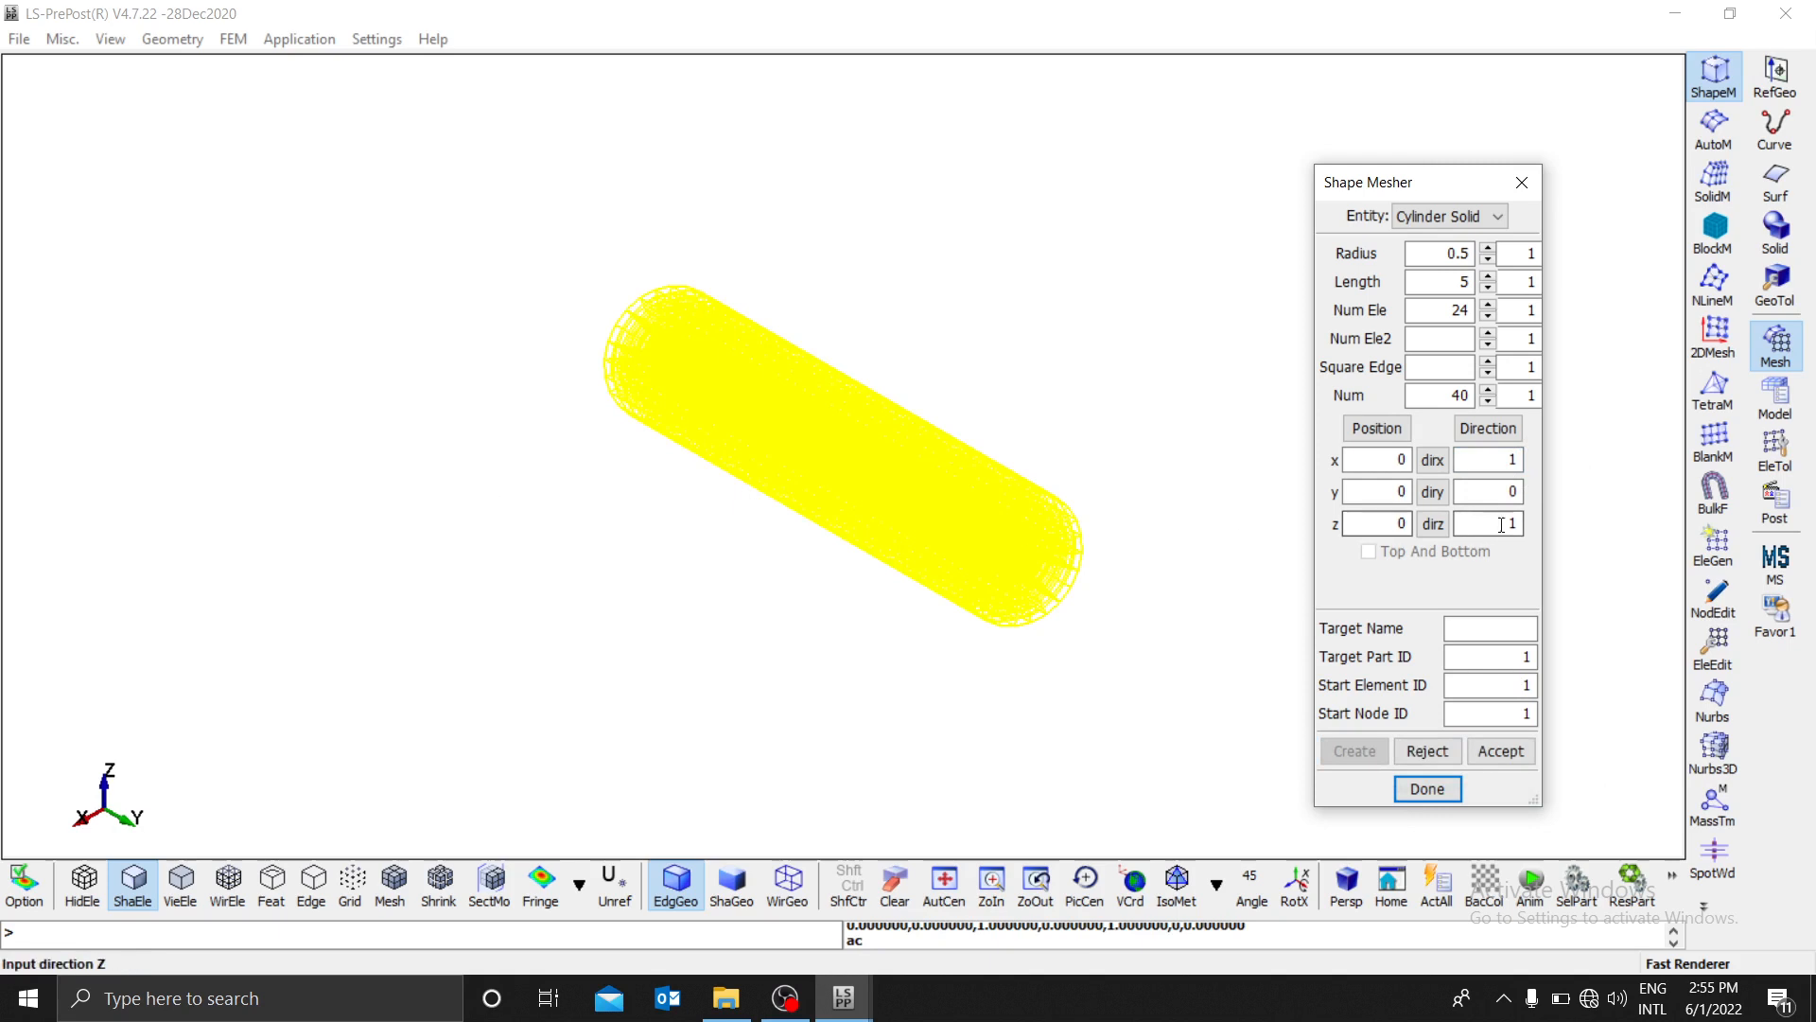
pyautogui.click(1515, 459)
pyautogui.write('0')
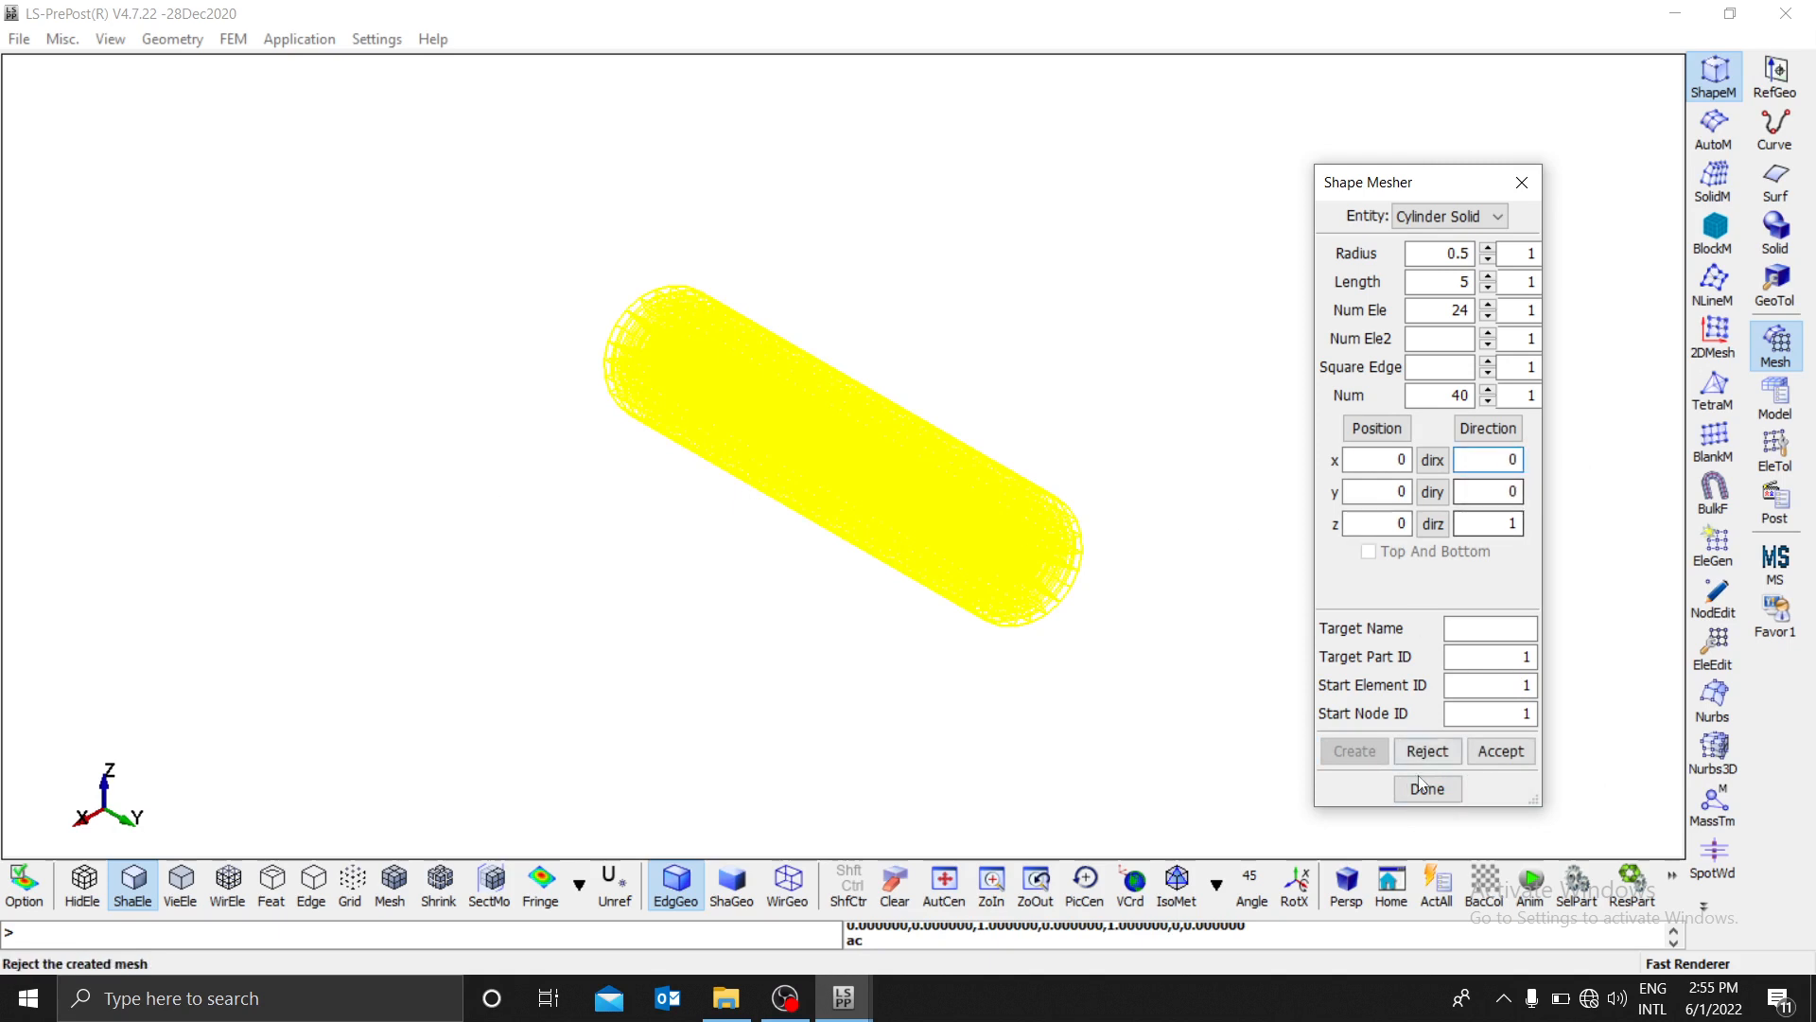
pyautogui.click(1427, 750)
pyautogui.click(1355, 750)
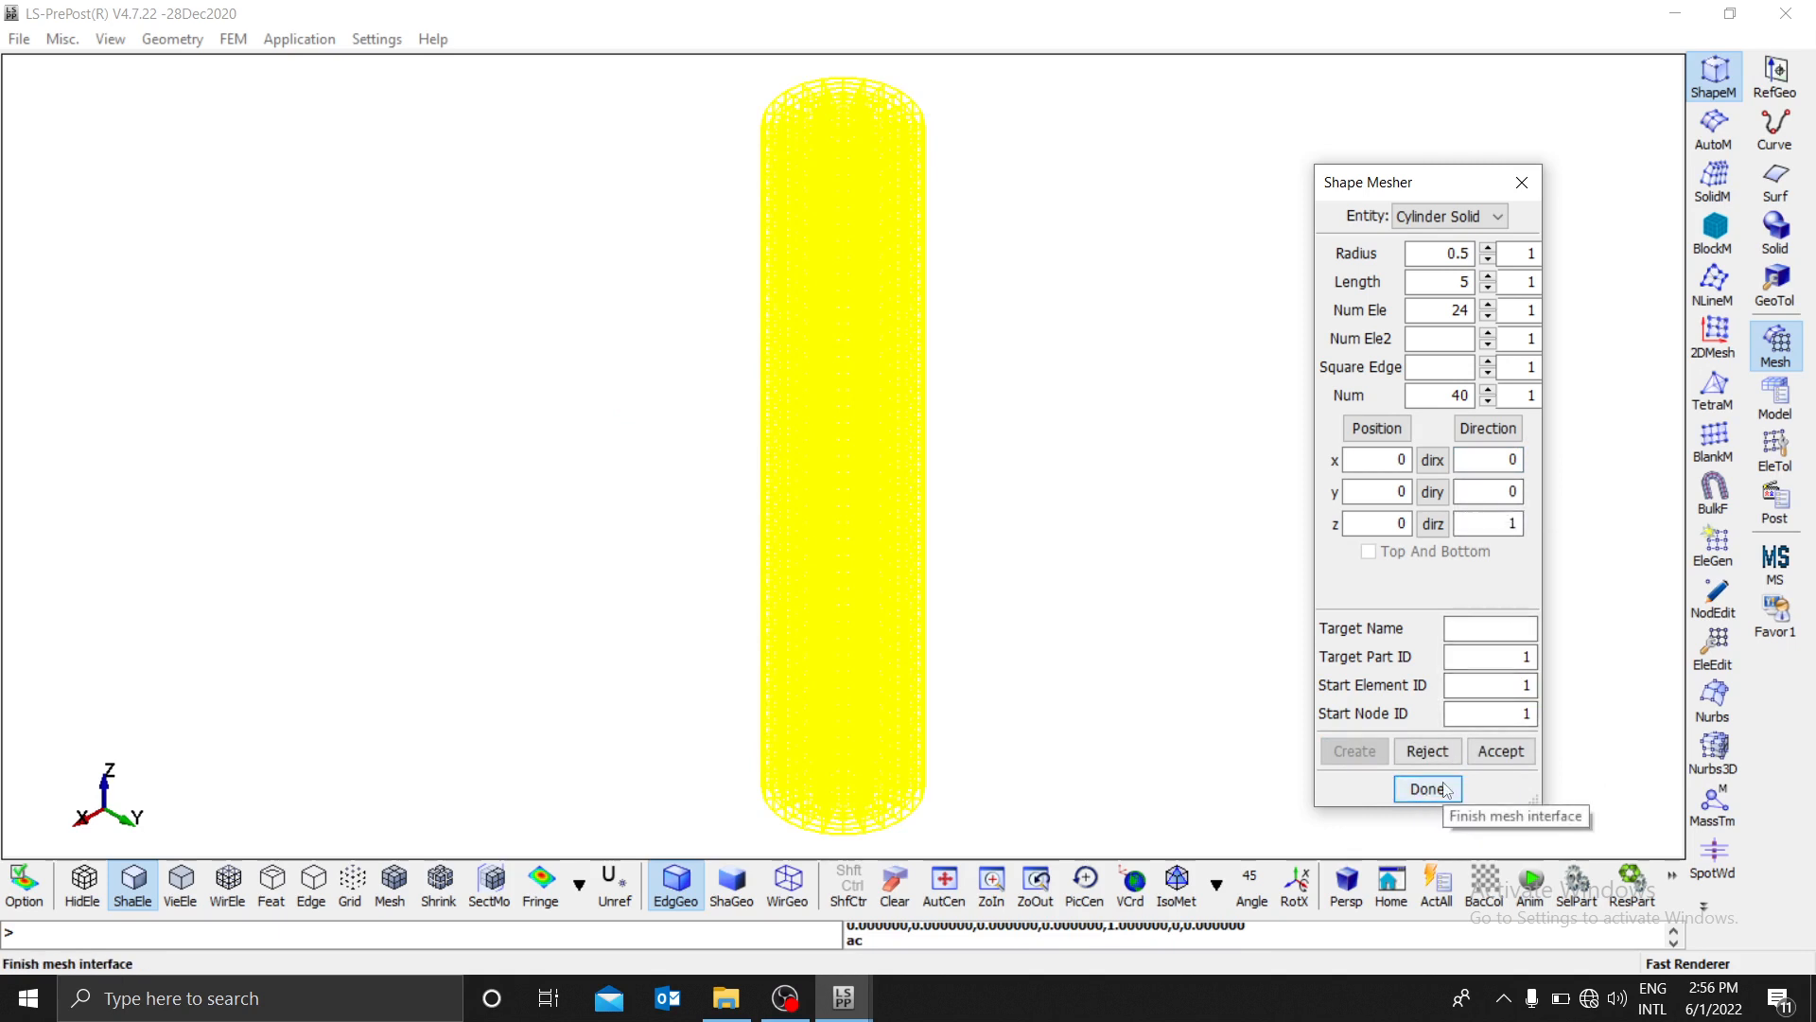
# Step: Finish the cylinder with its mesh kept in the model and turn on the display of mesh lines
pyautogui.click(1428, 788)
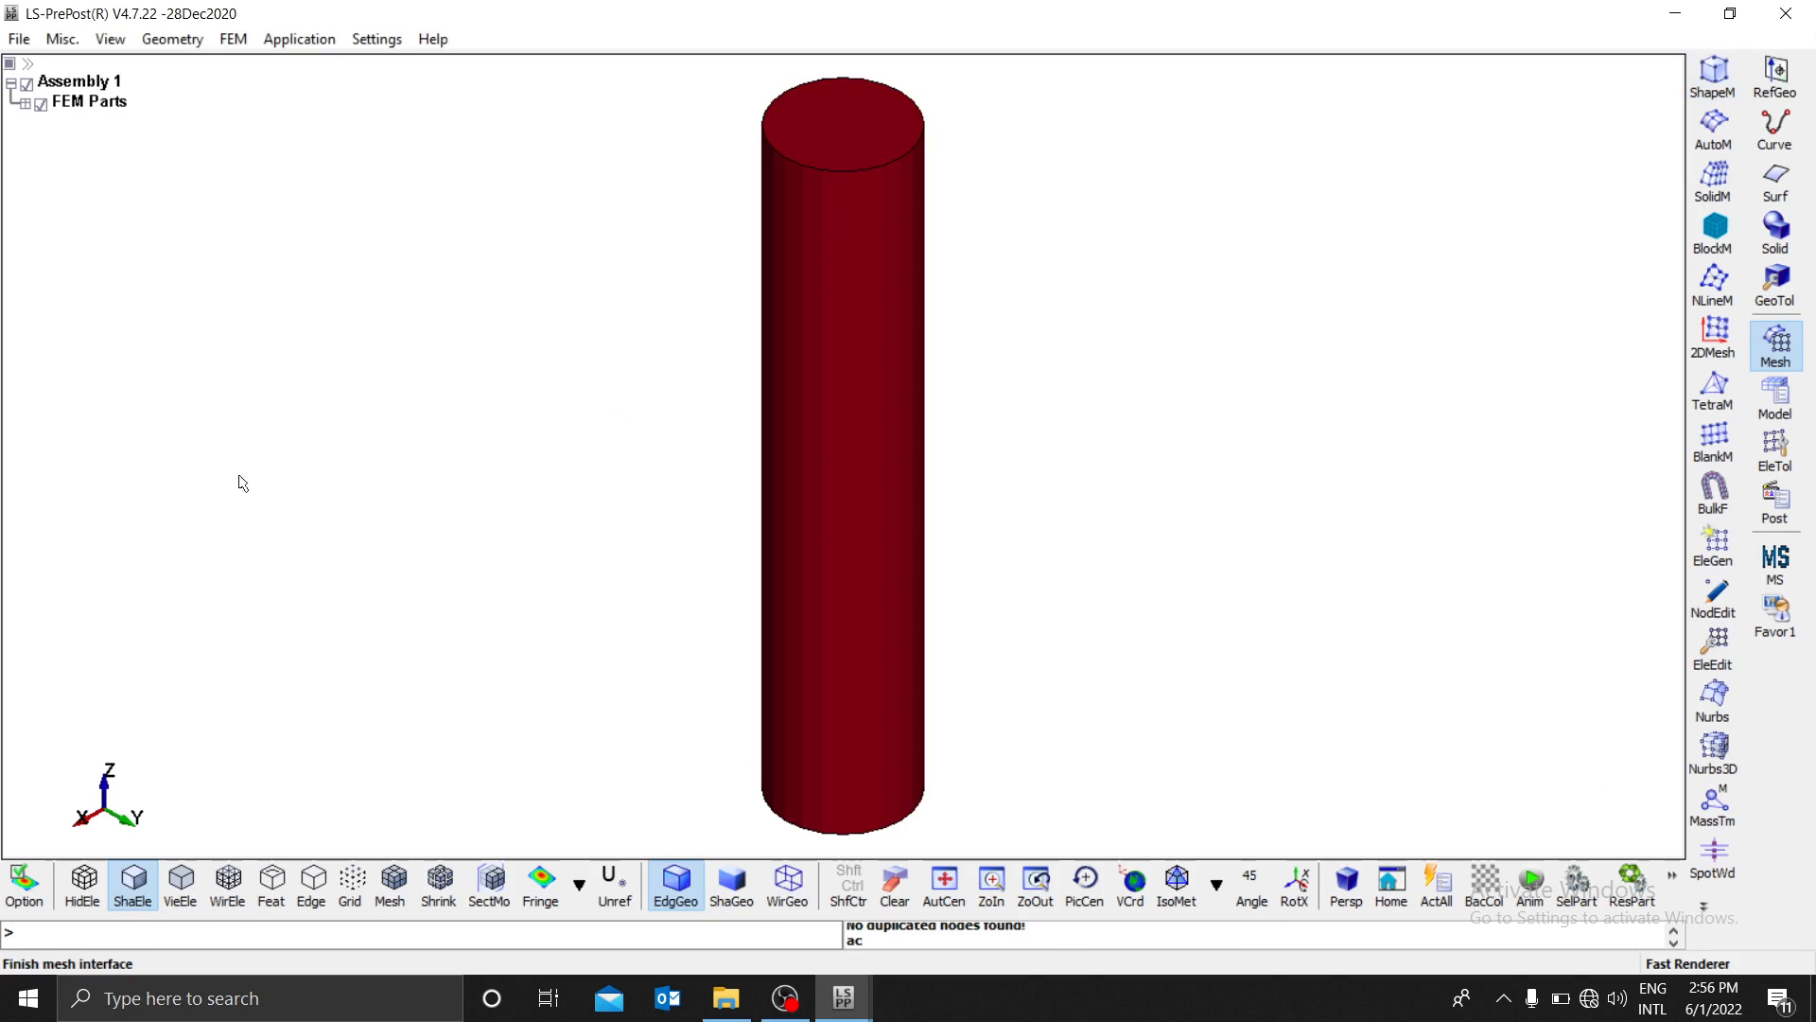
pyautogui.click(394, 895)
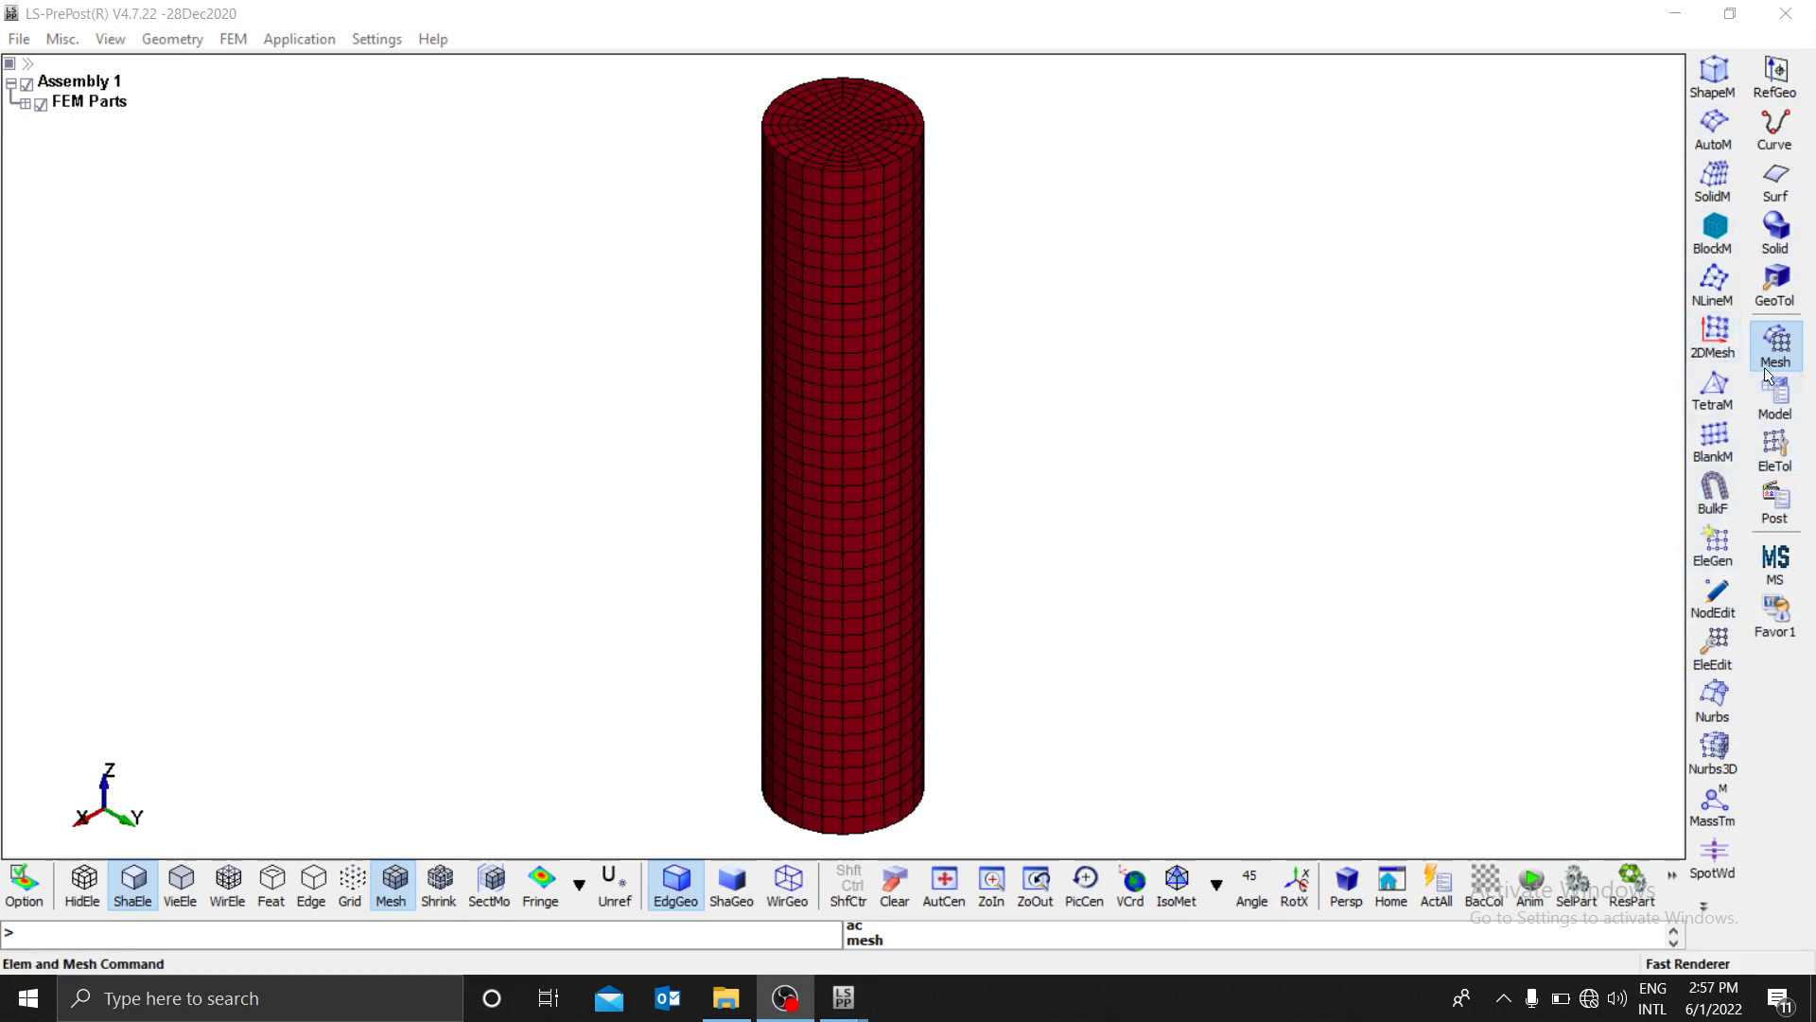
# Step: Open Element Generation and set it to create solid elements by the Solid_Face_Drag method
pyautogui.click(1717, 558)
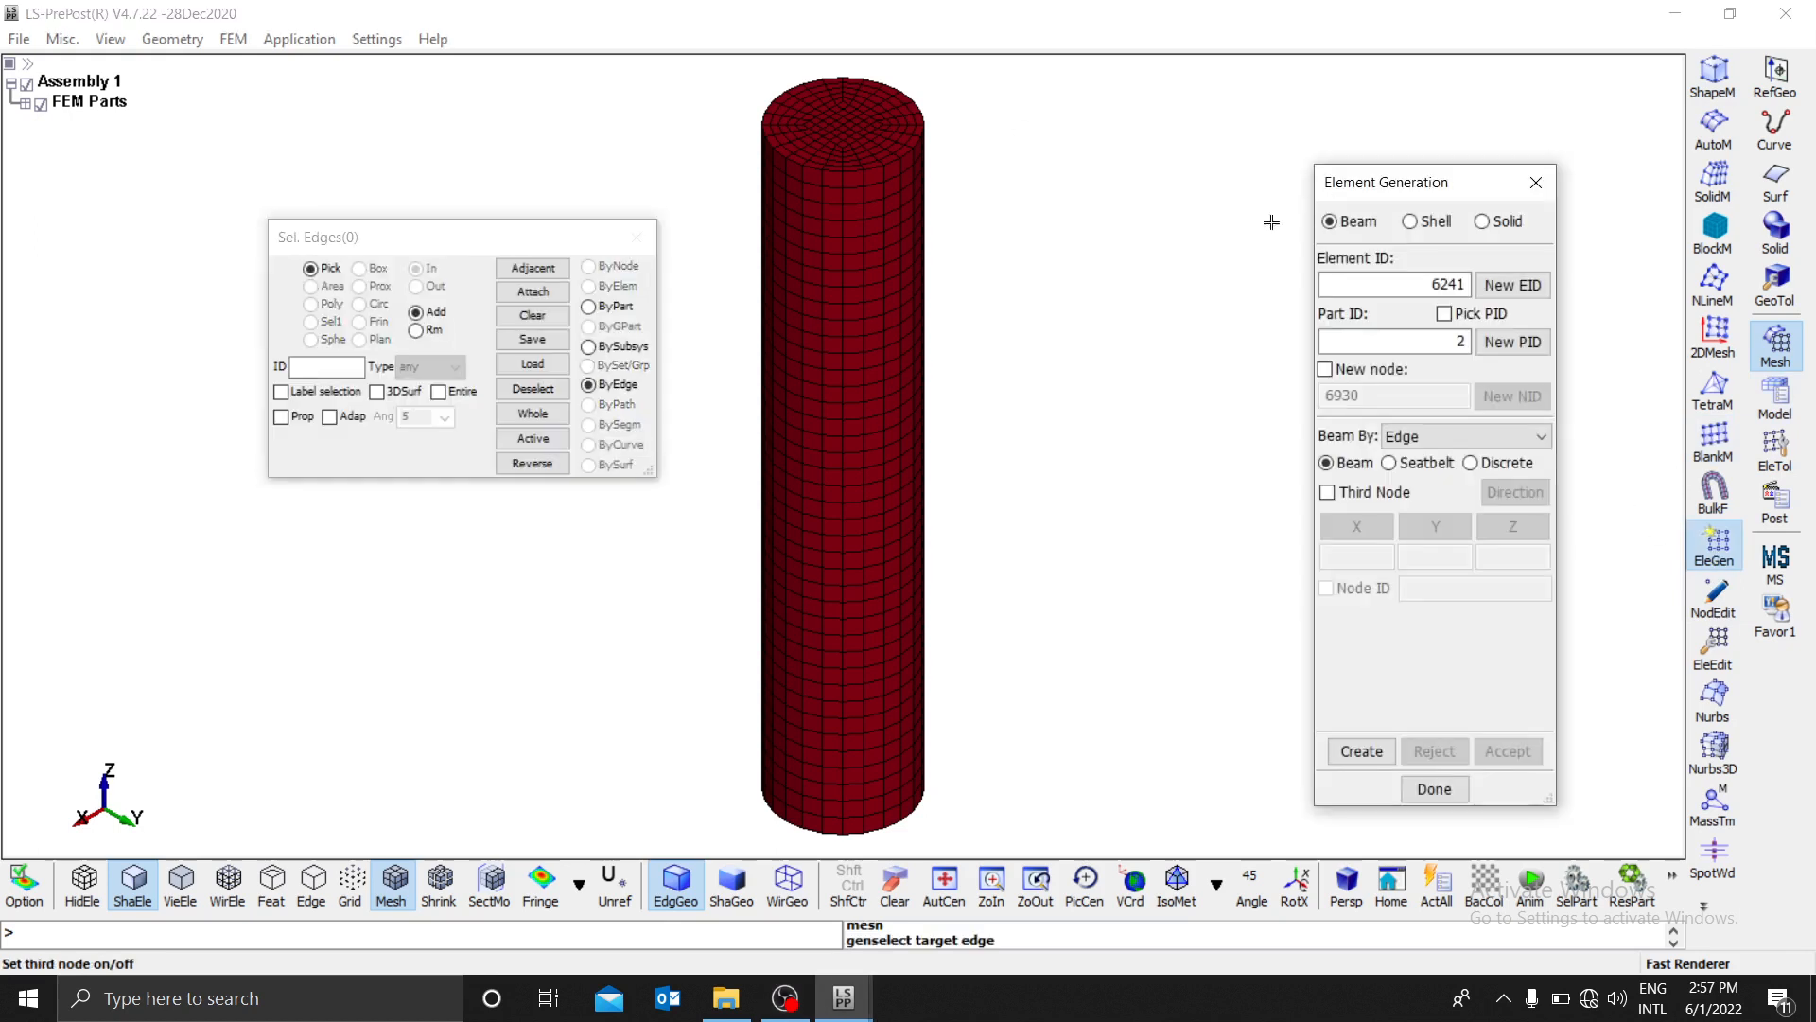
pyautogui.click(1431, 441)
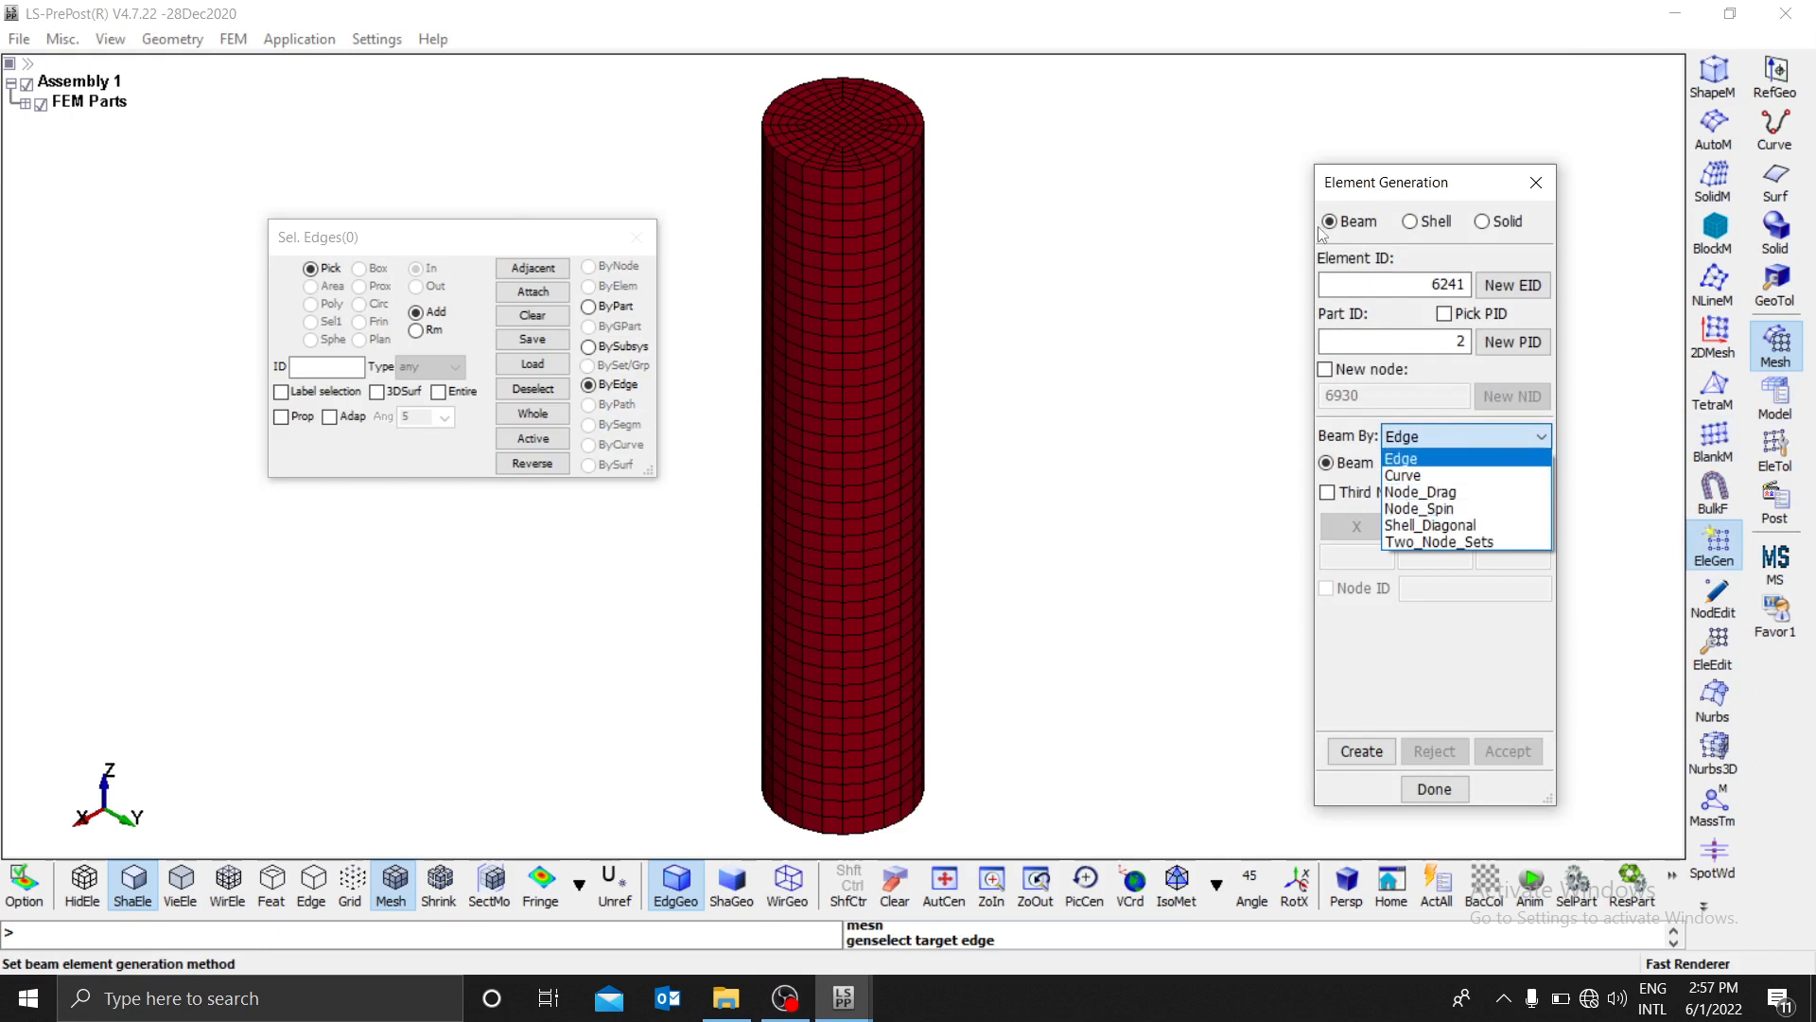
pyautogui.click(1489, 232)
pyautogui.click(1485, 225)
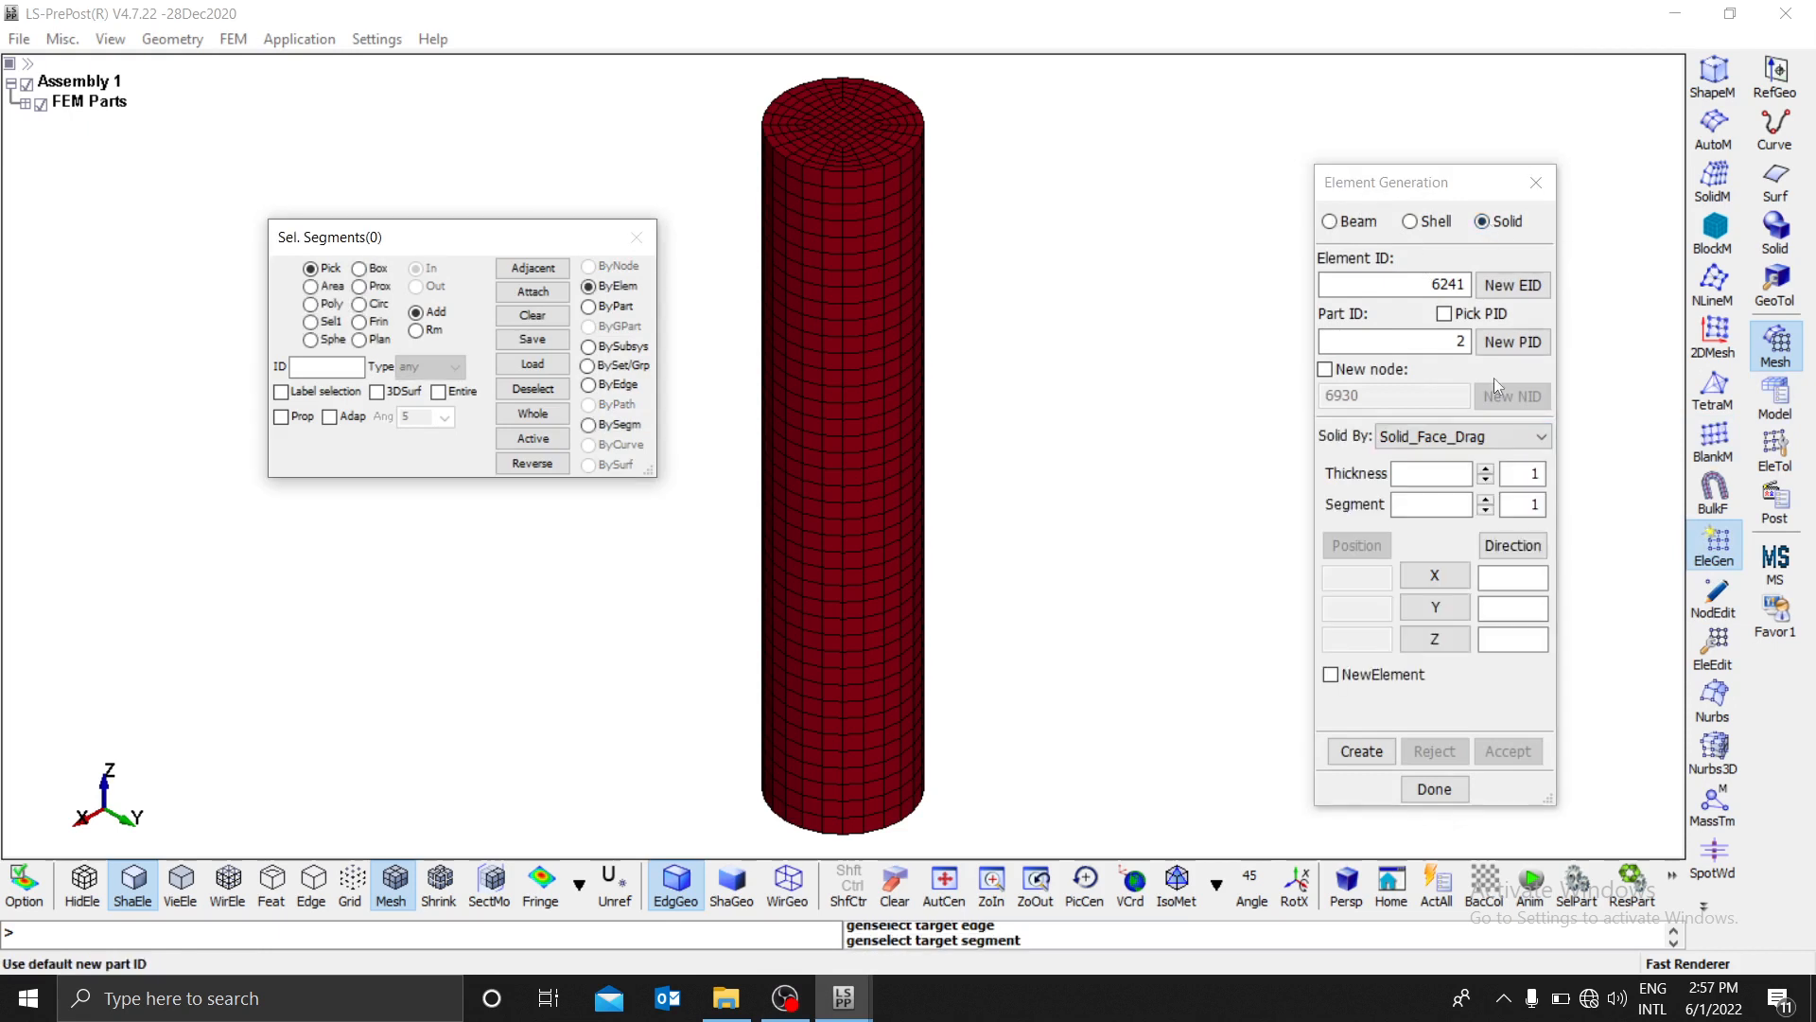
pyautogui.click(1438, 437)
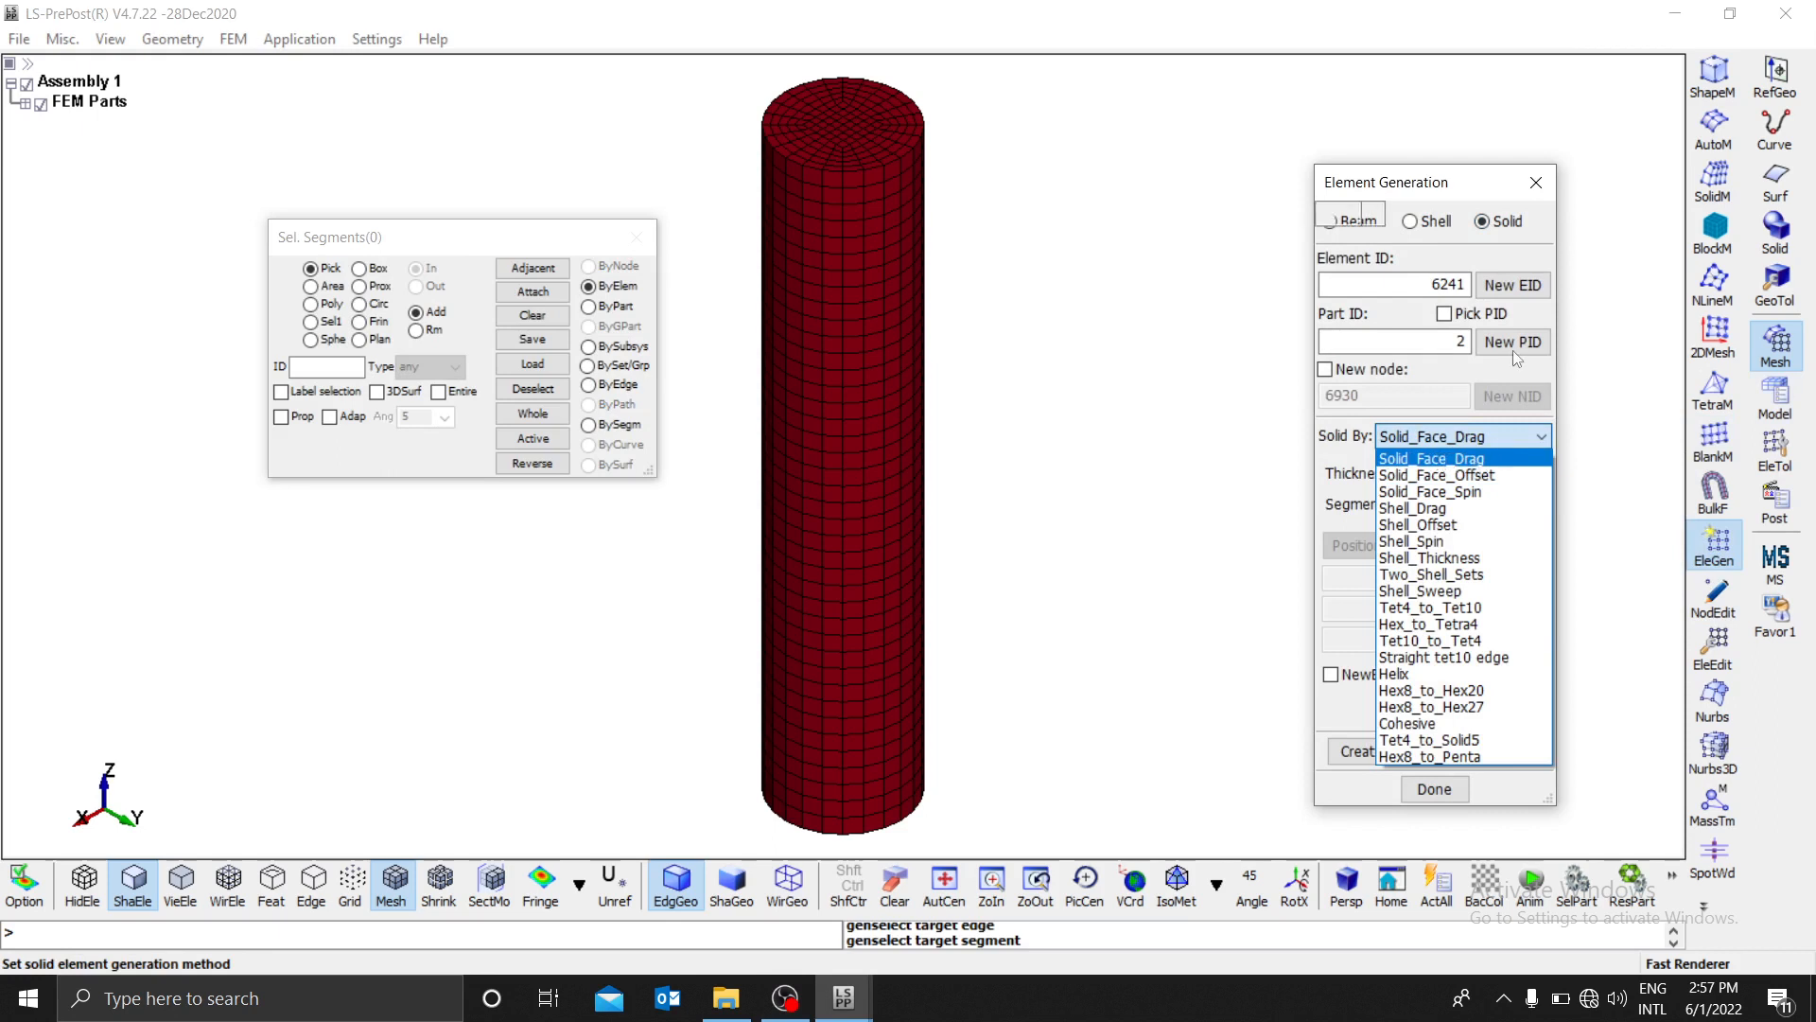
pyautogui.click(1442, 459)
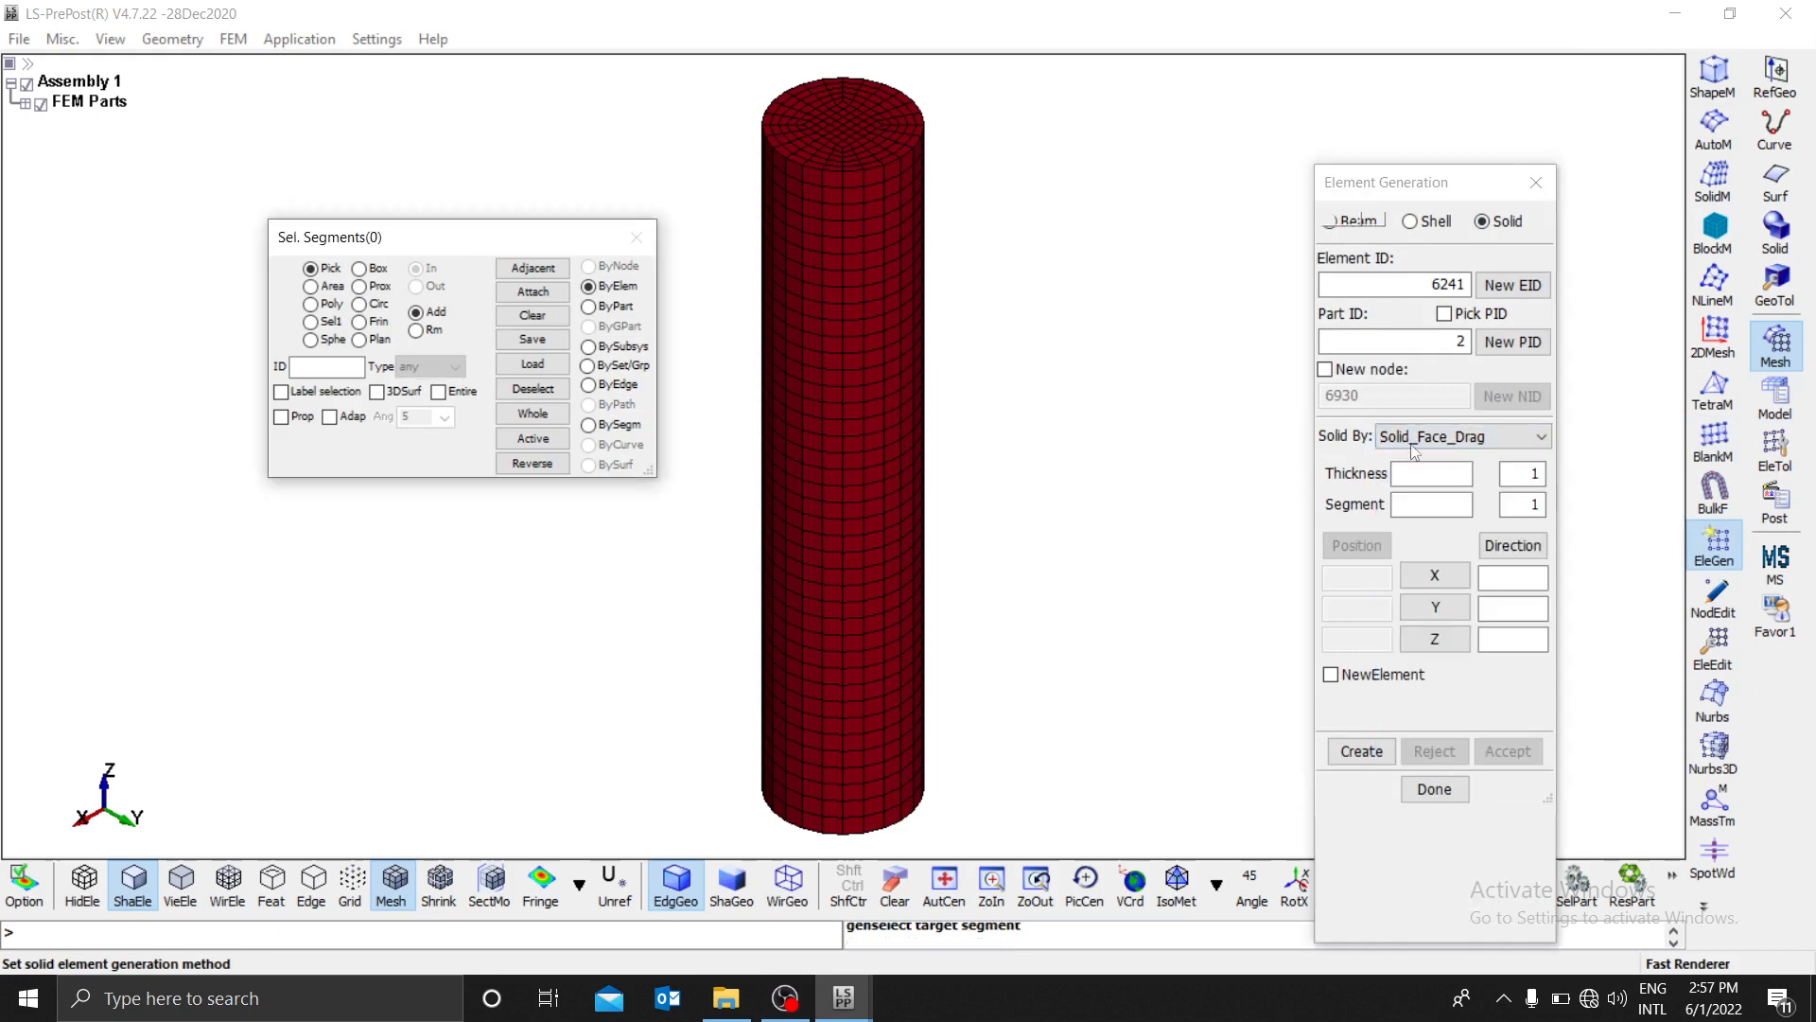
# Step: Set the face drag to a thickness of 0.1 with 1 segment and a Z direction of 1
pyautogui.click(1453, 470)
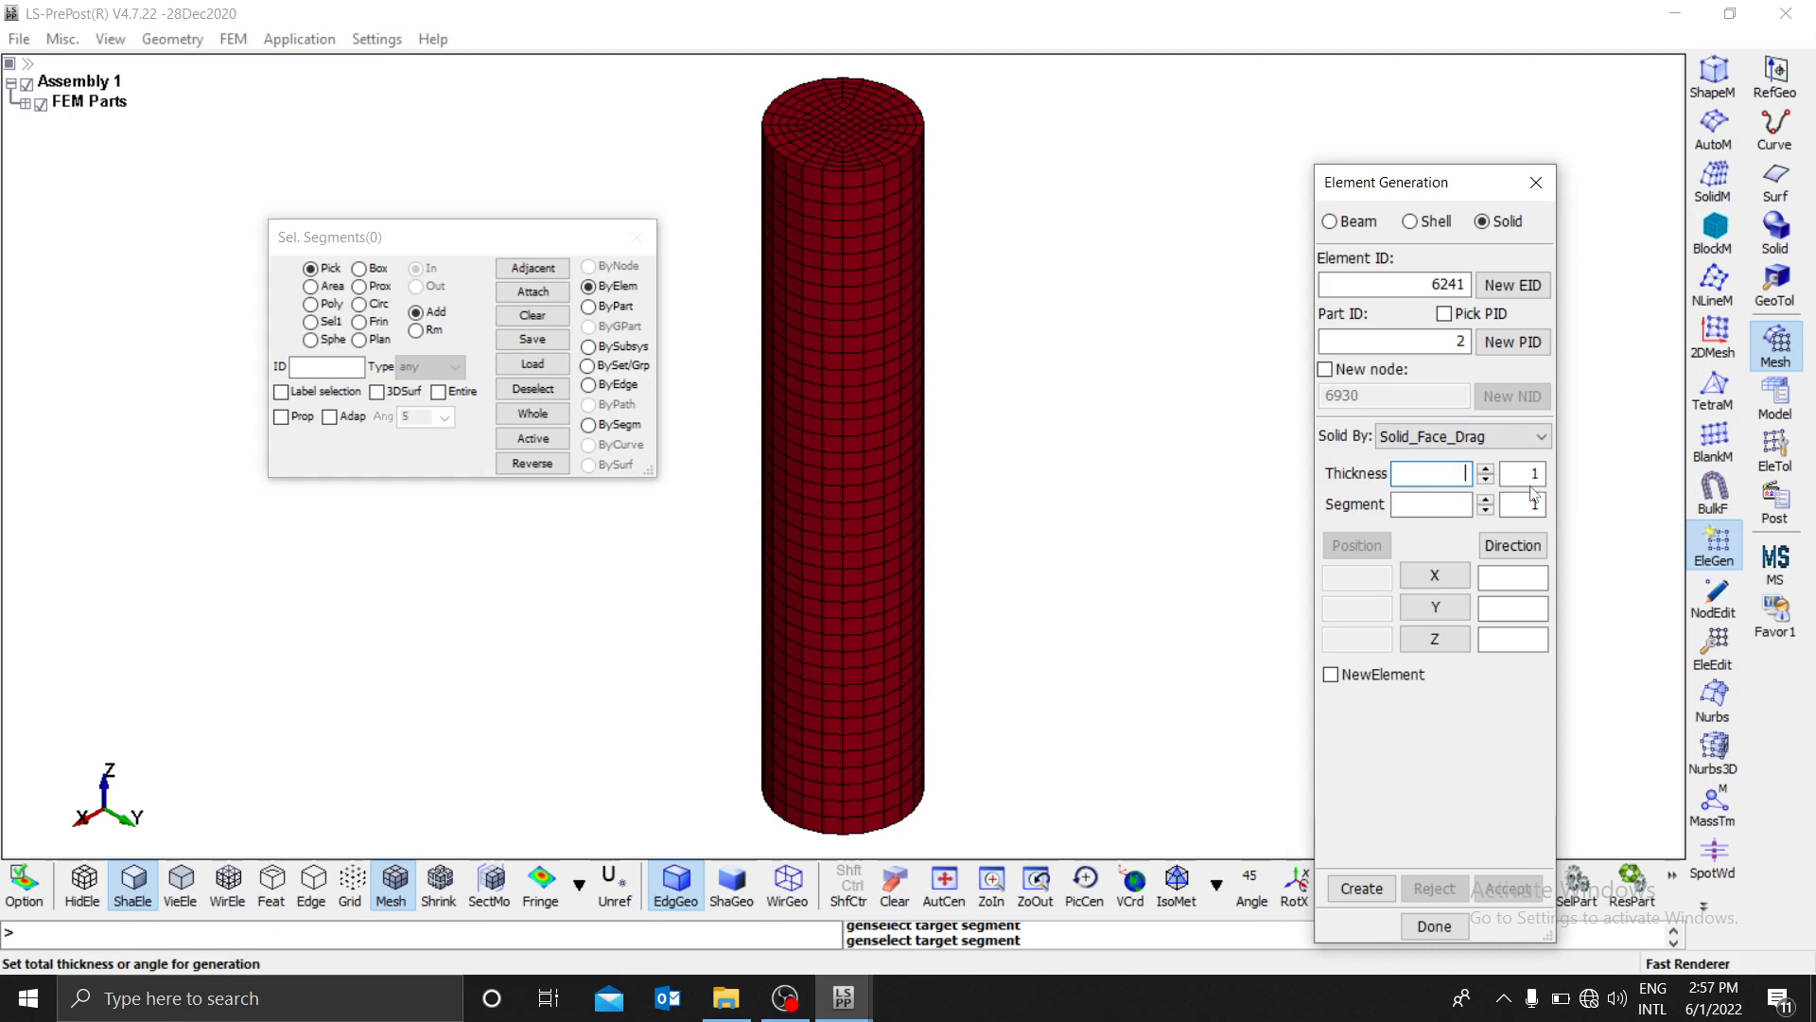
pyautogui.write('0.1')
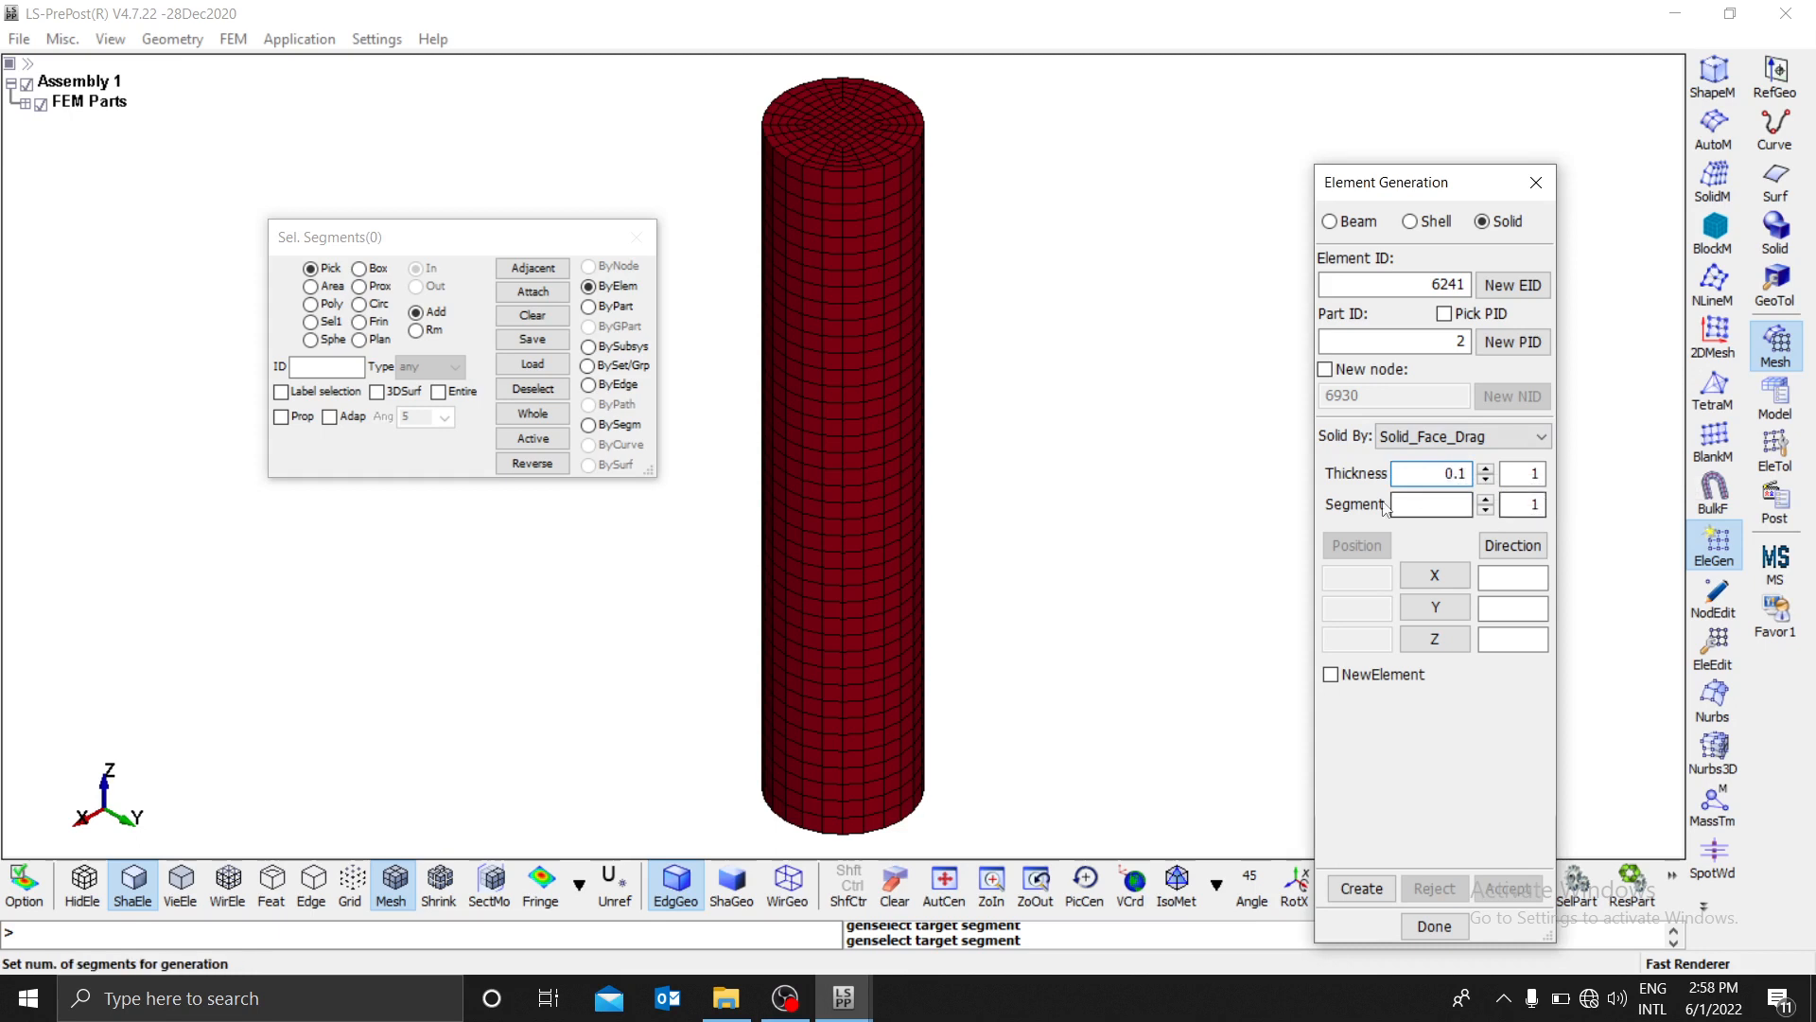
pyautogui.click(1418, 501)
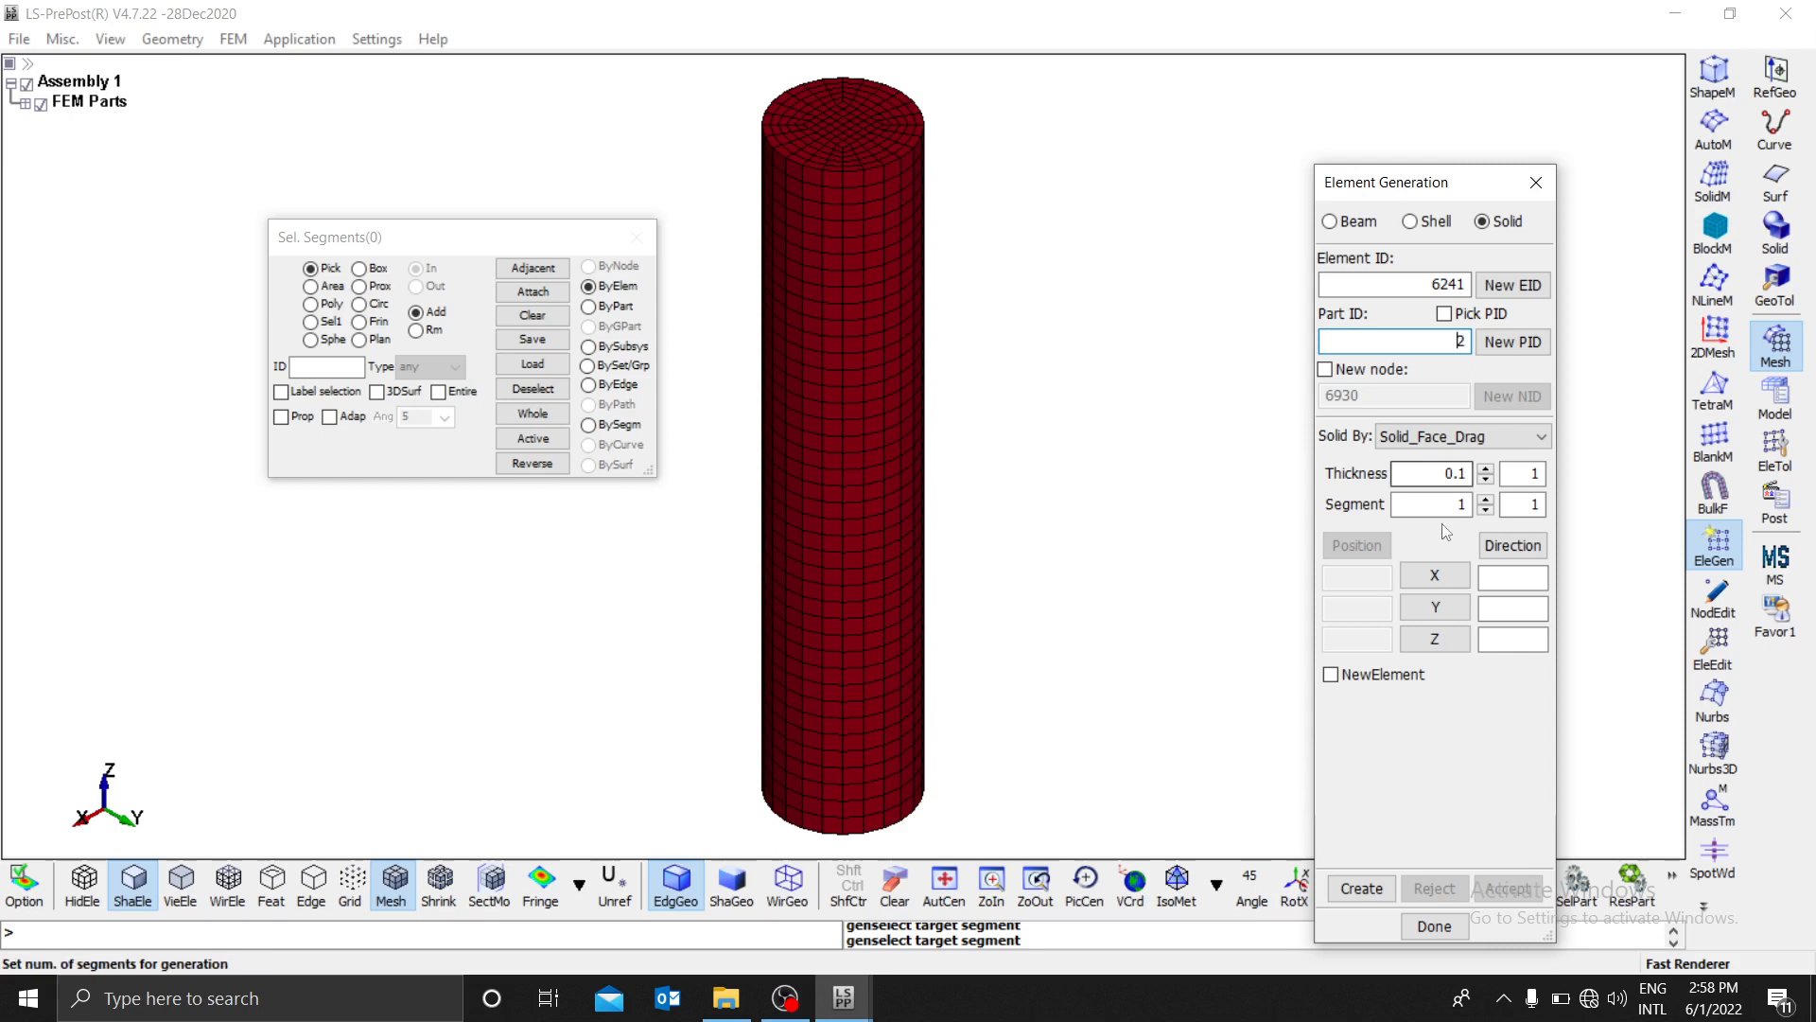
pyautogui.click(1491, 641)
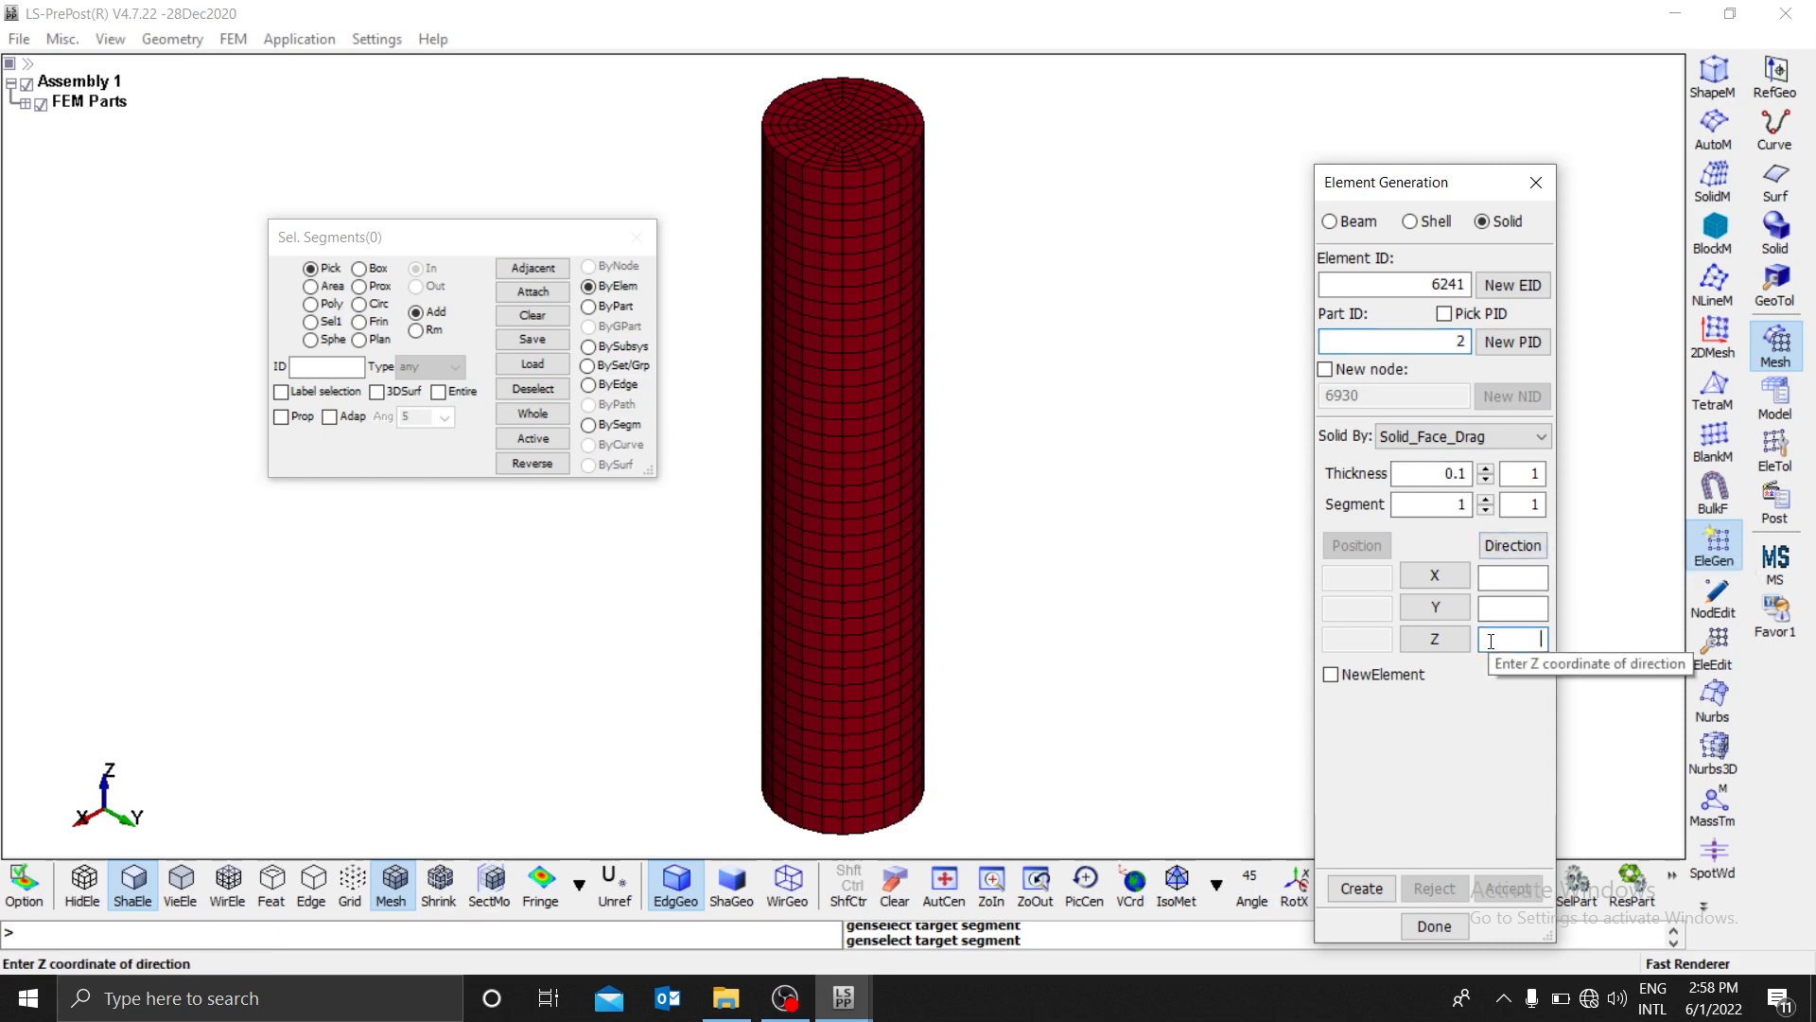
pyautogui.write('1')
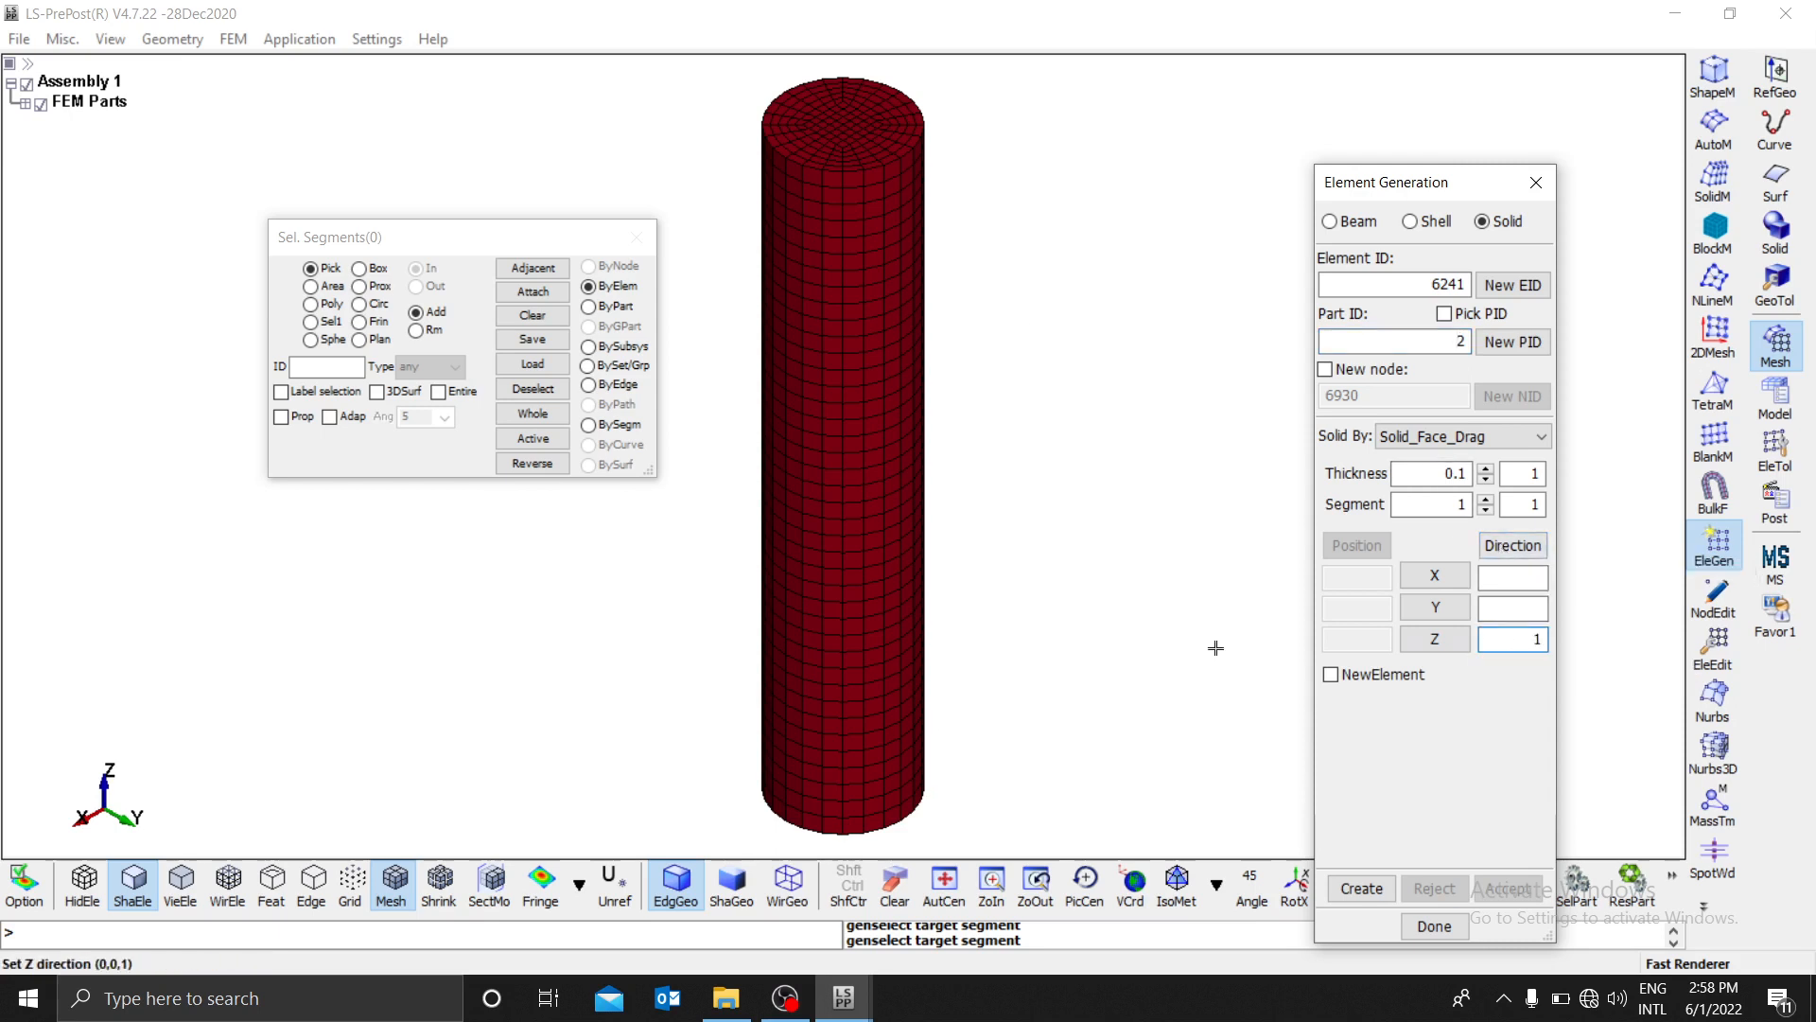
# Step: Select all element faces on the cylinder's top end with propagated selection at an angle of 5
pyautogui.click(1188, 616)
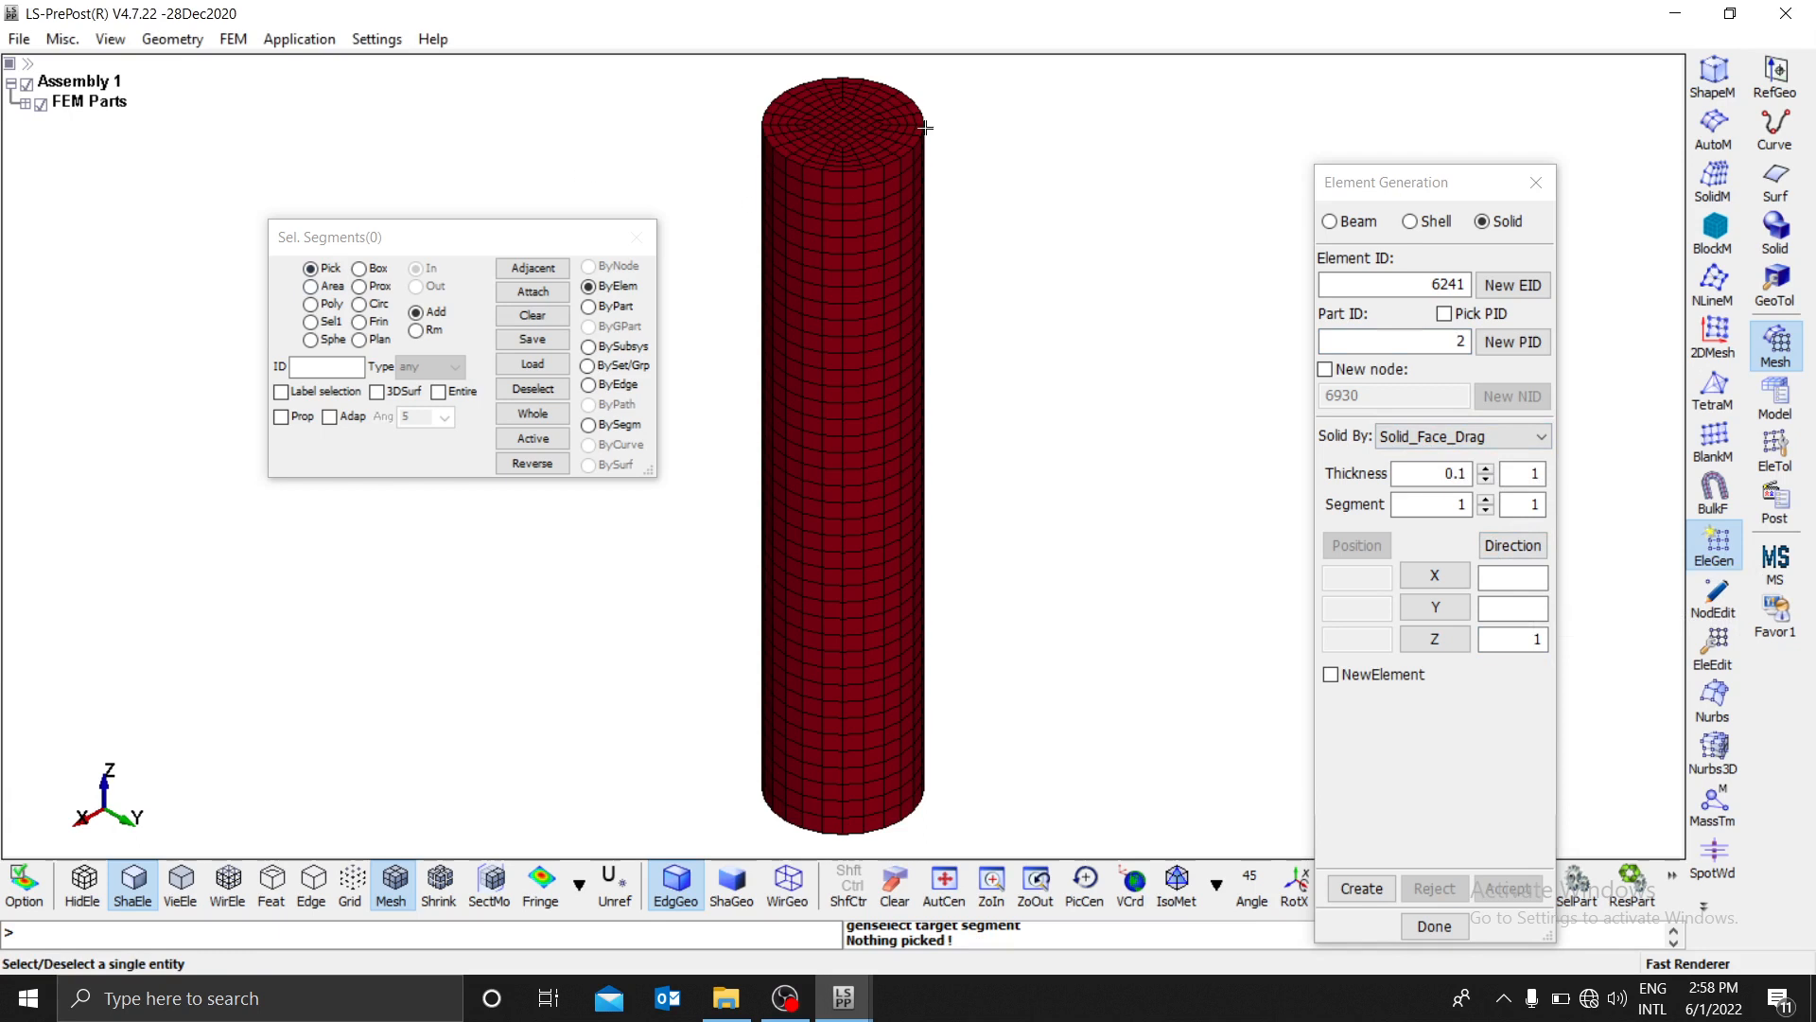
pyautogui.scroll(6, 854, 140)
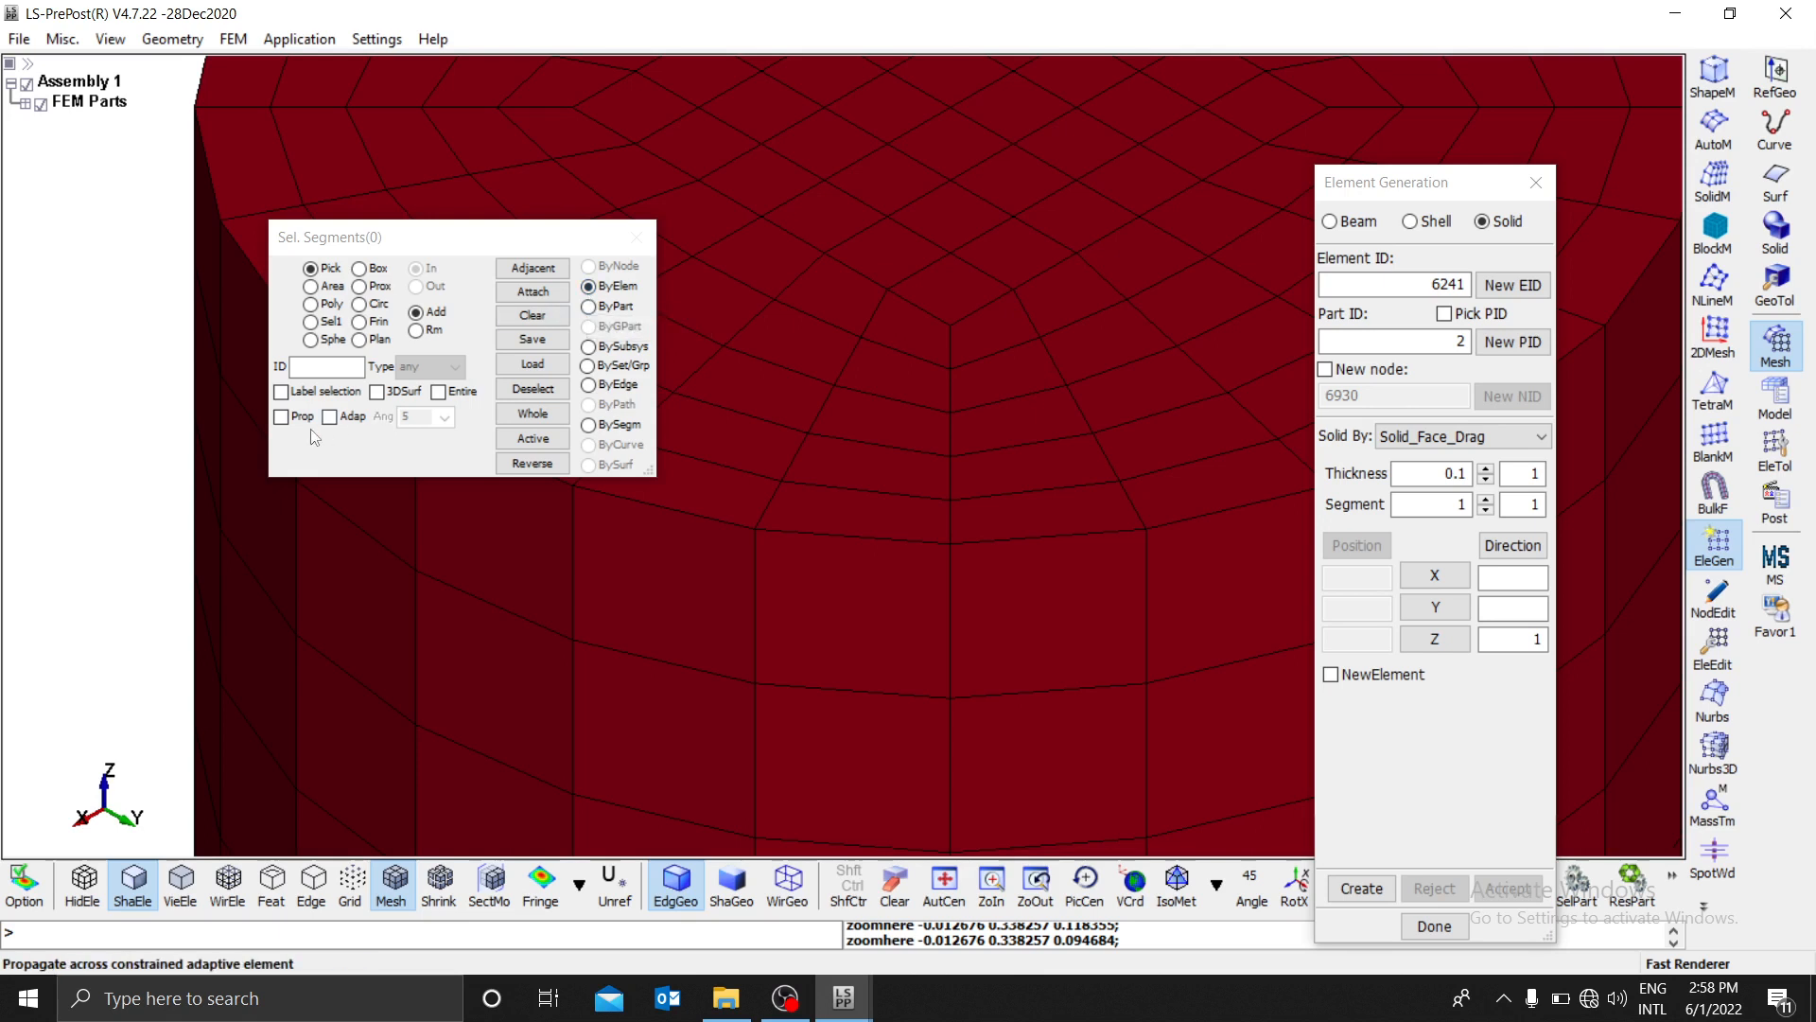
pyautogui.click(281, 418)
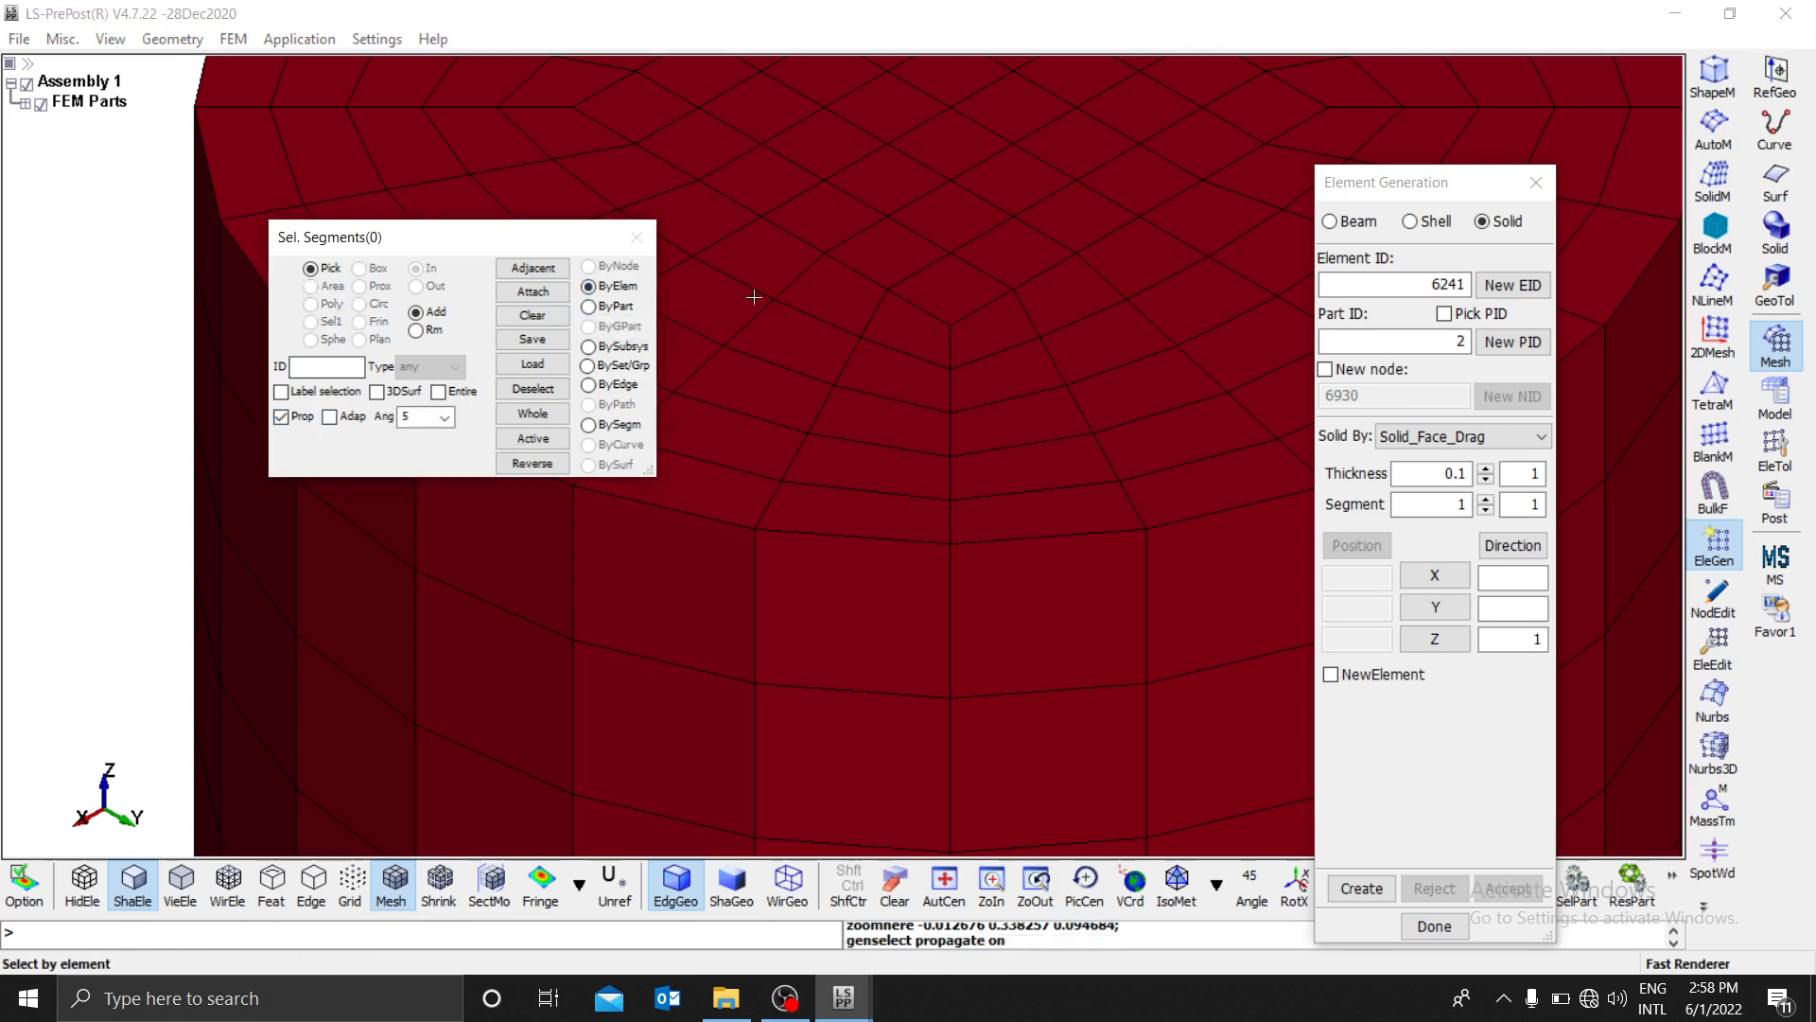
pyautogui.click(718, 313)
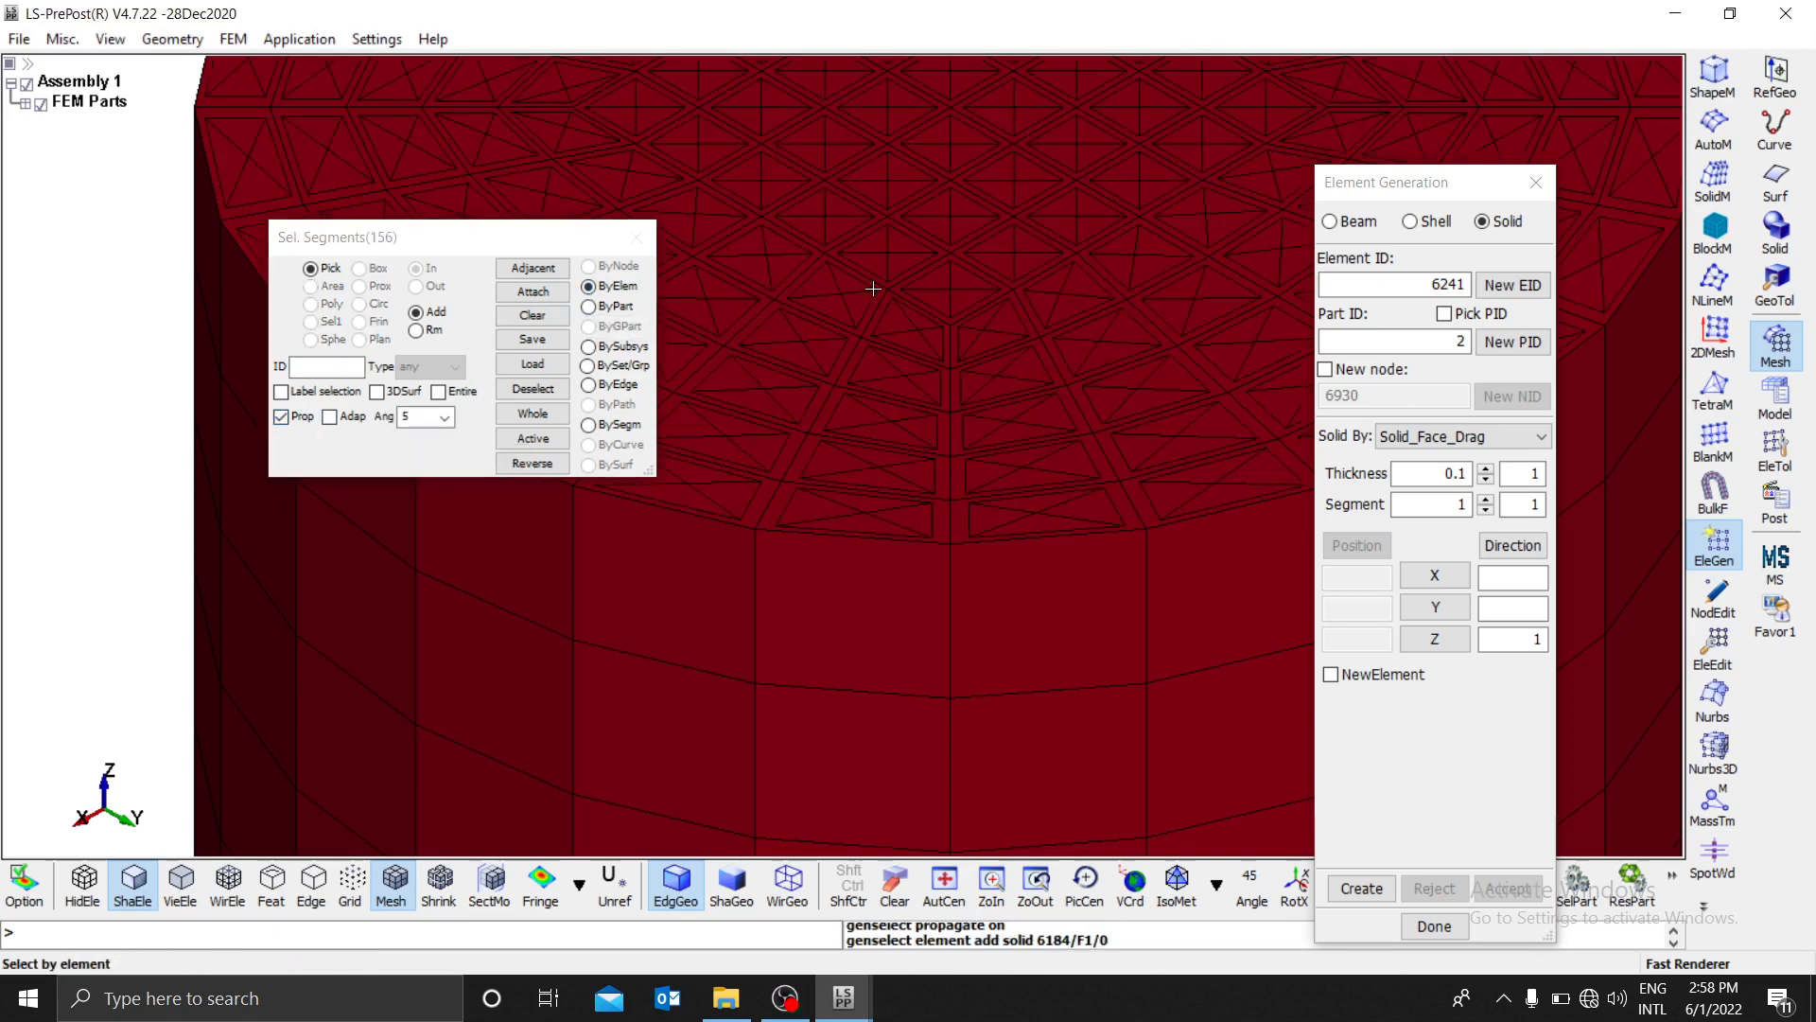
pyautogui.scroll(-5, 832, 322)
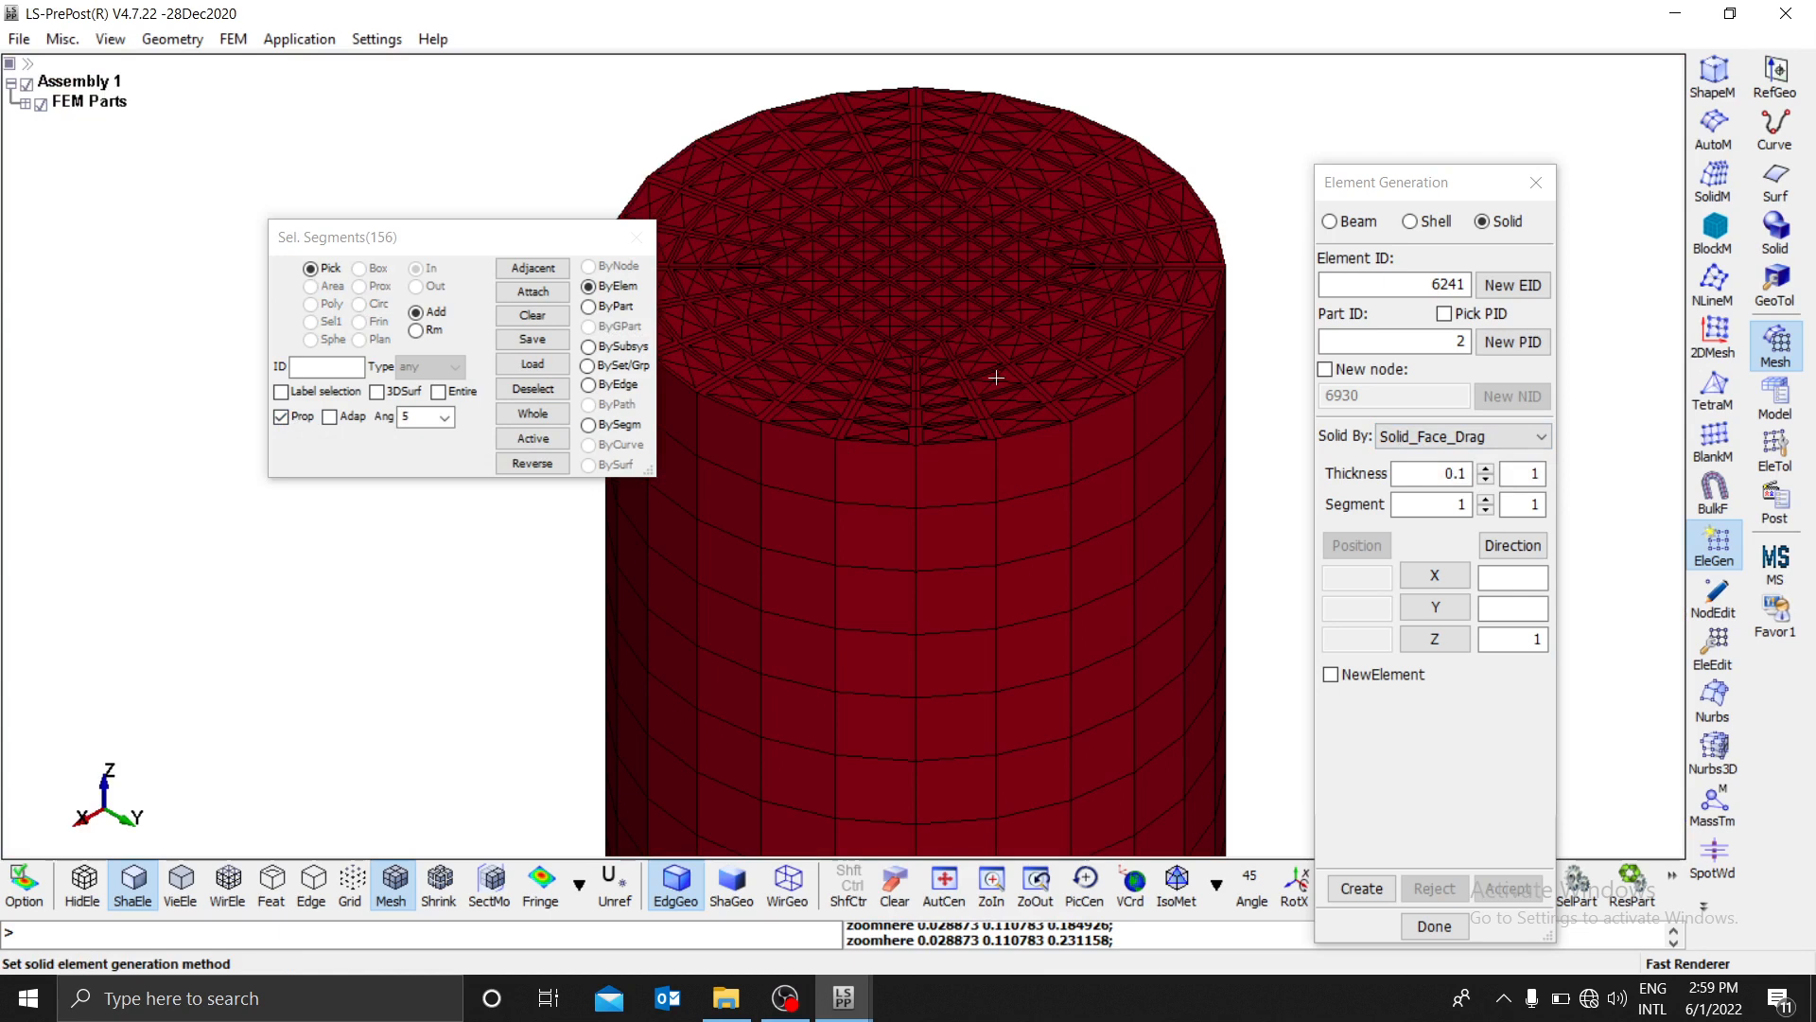
# Step: Create the dragged solid layer on the top face and inspect its preview in the Front view
pyautogui.click(1415, 472)
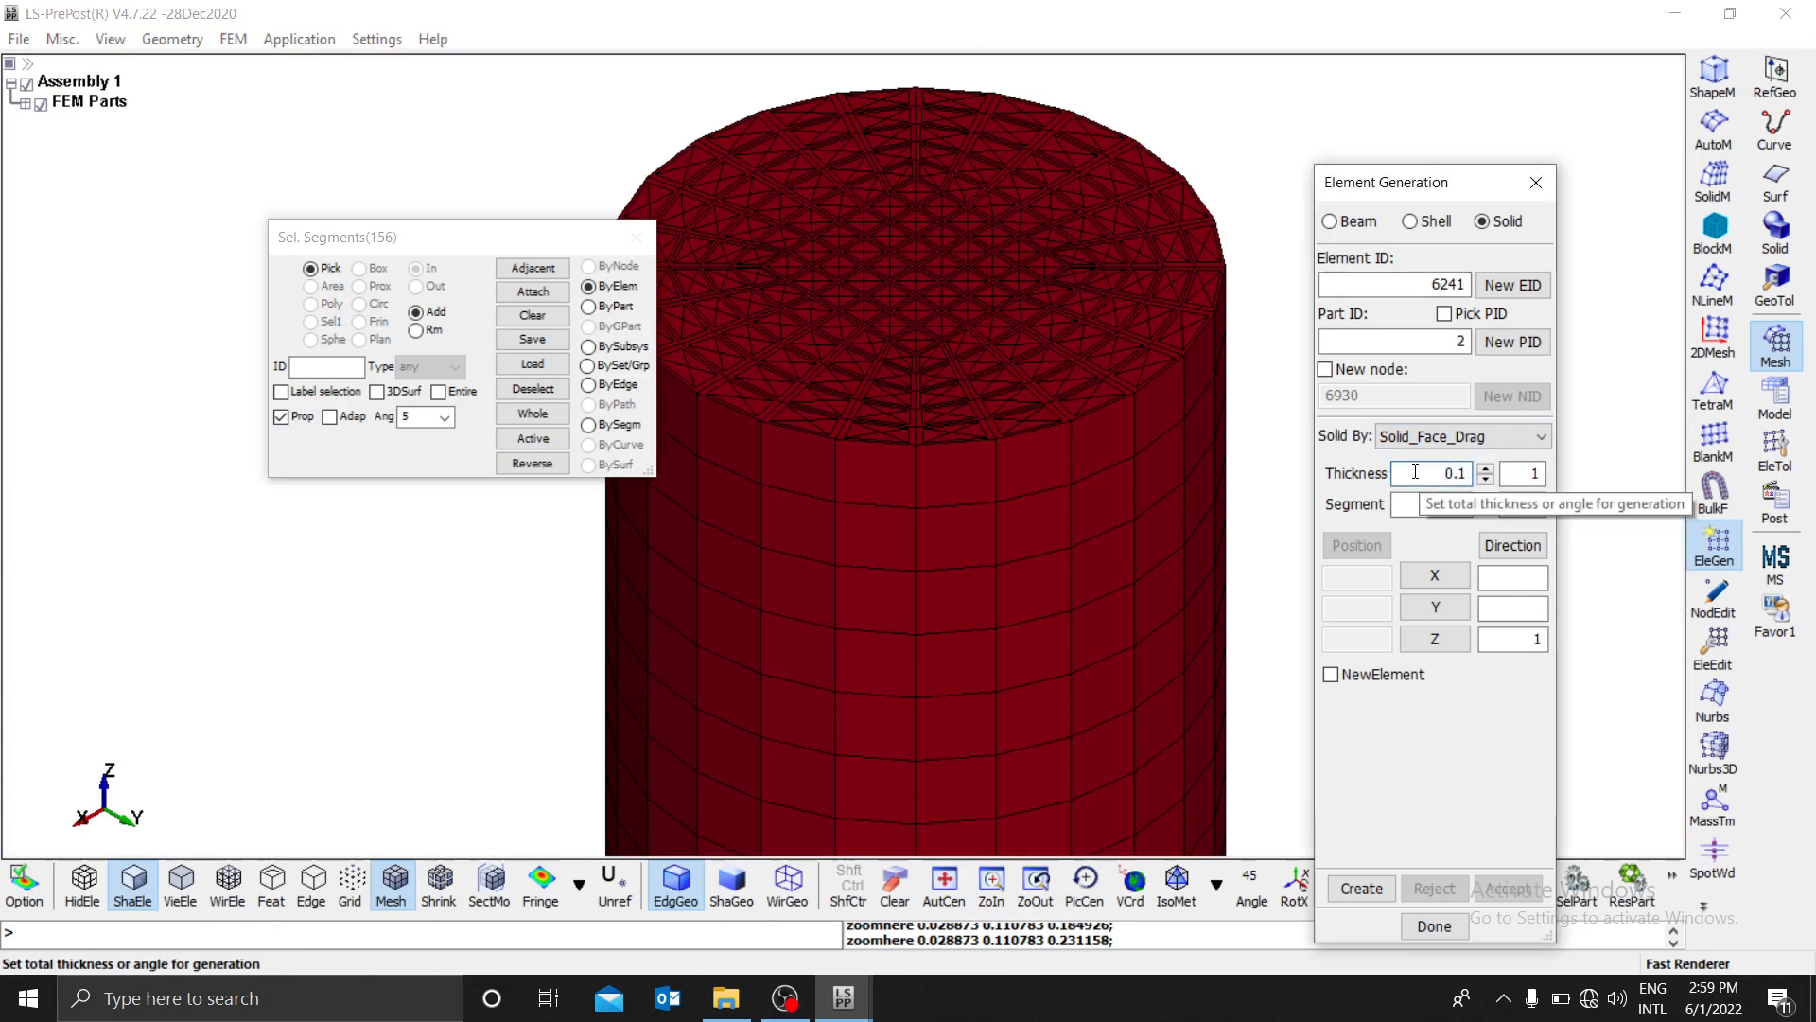
pyautogui.click(1362, 889)
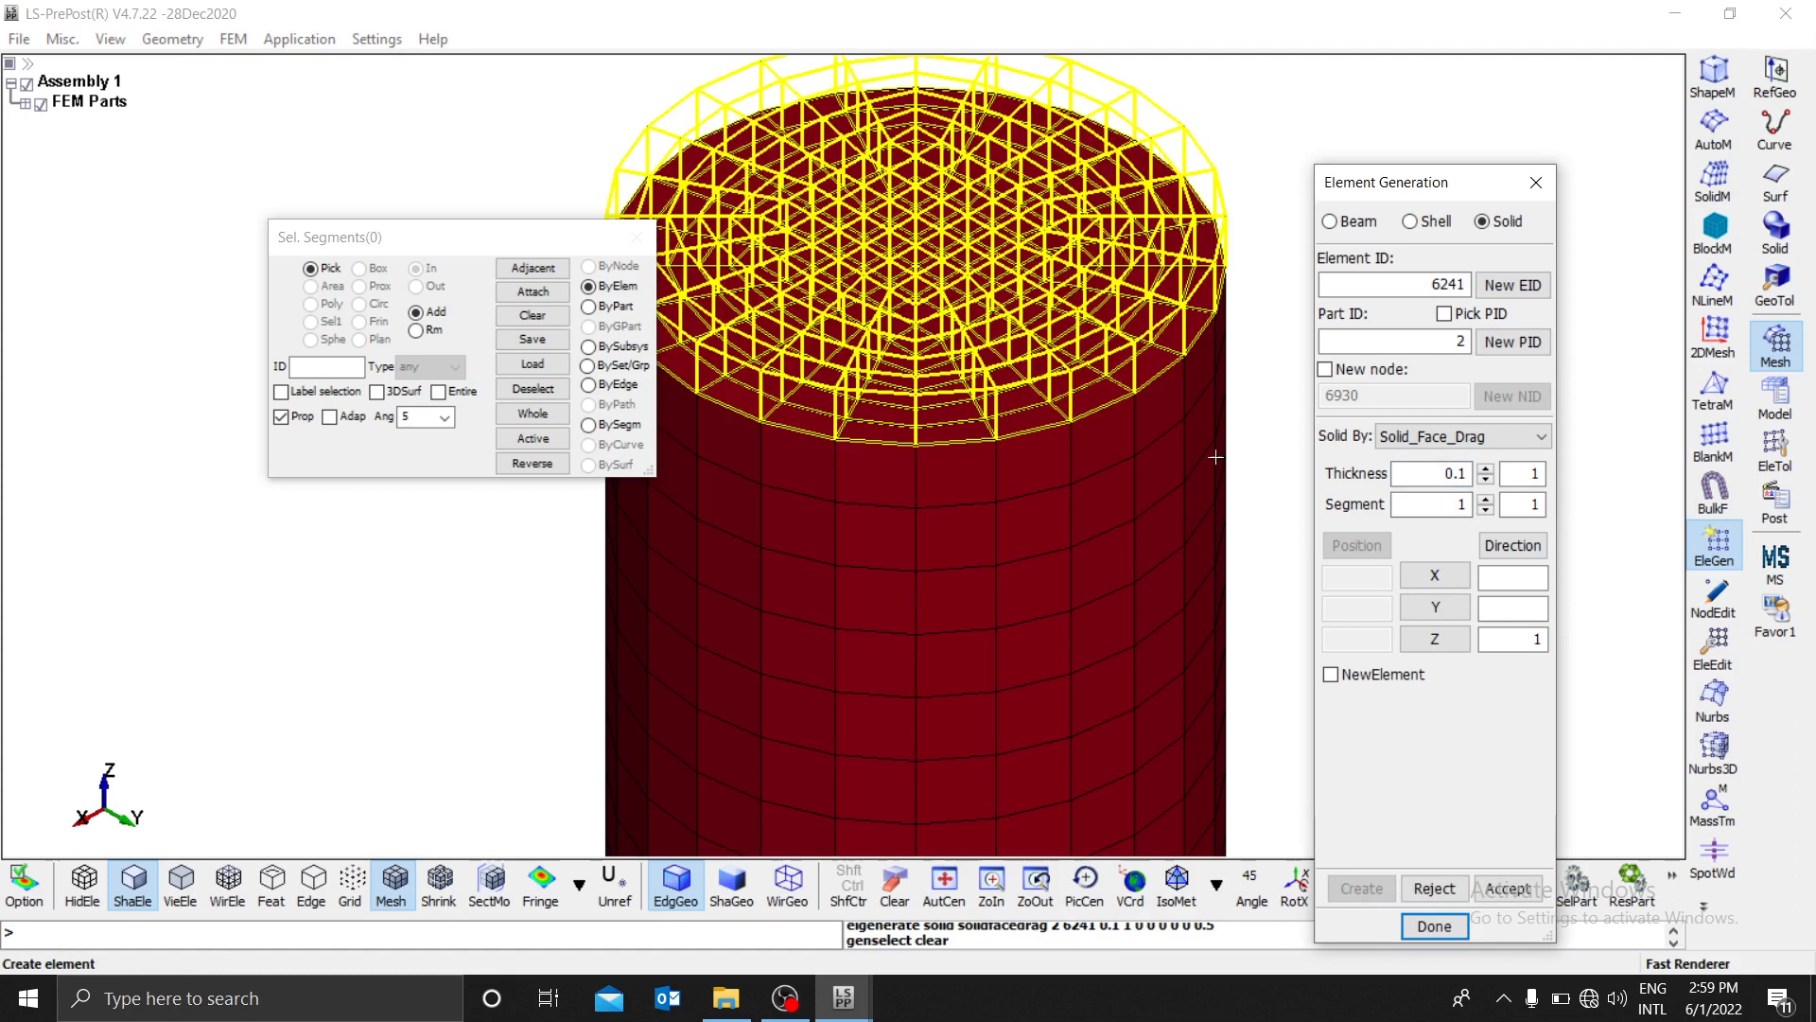
pyautogui.click(1216, 884)
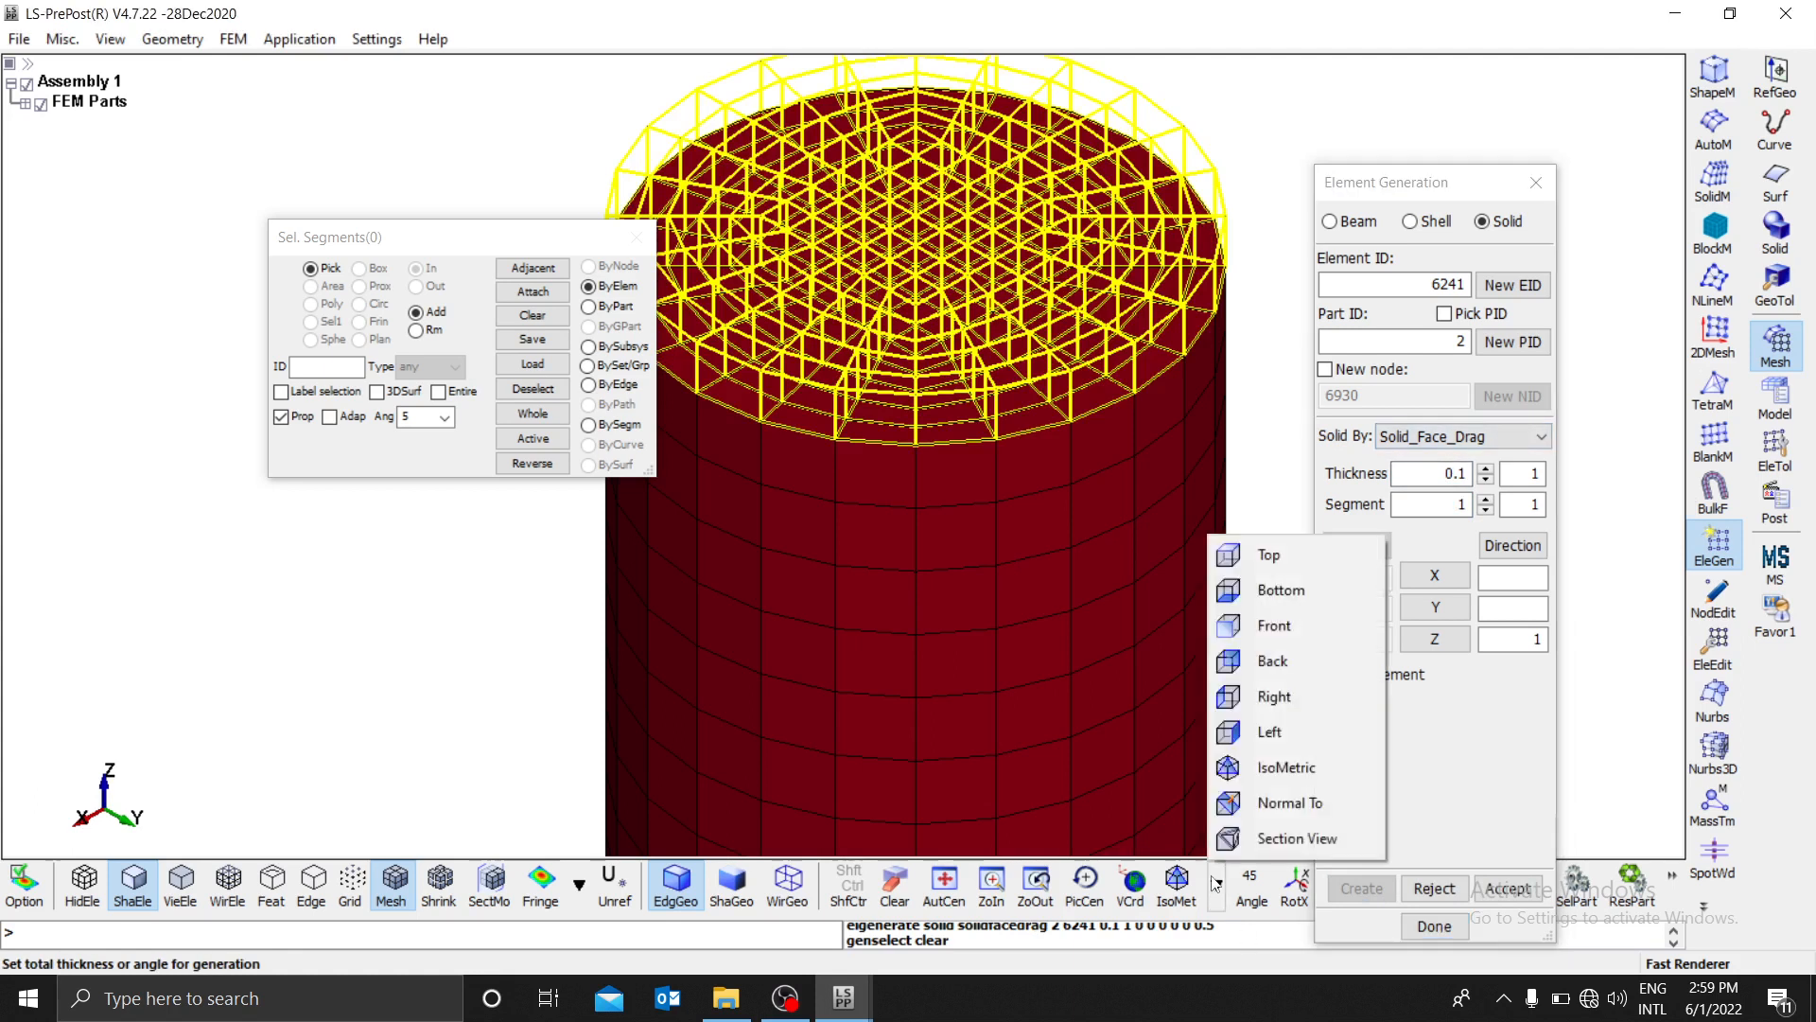
pyautogui.click(1267, 626)
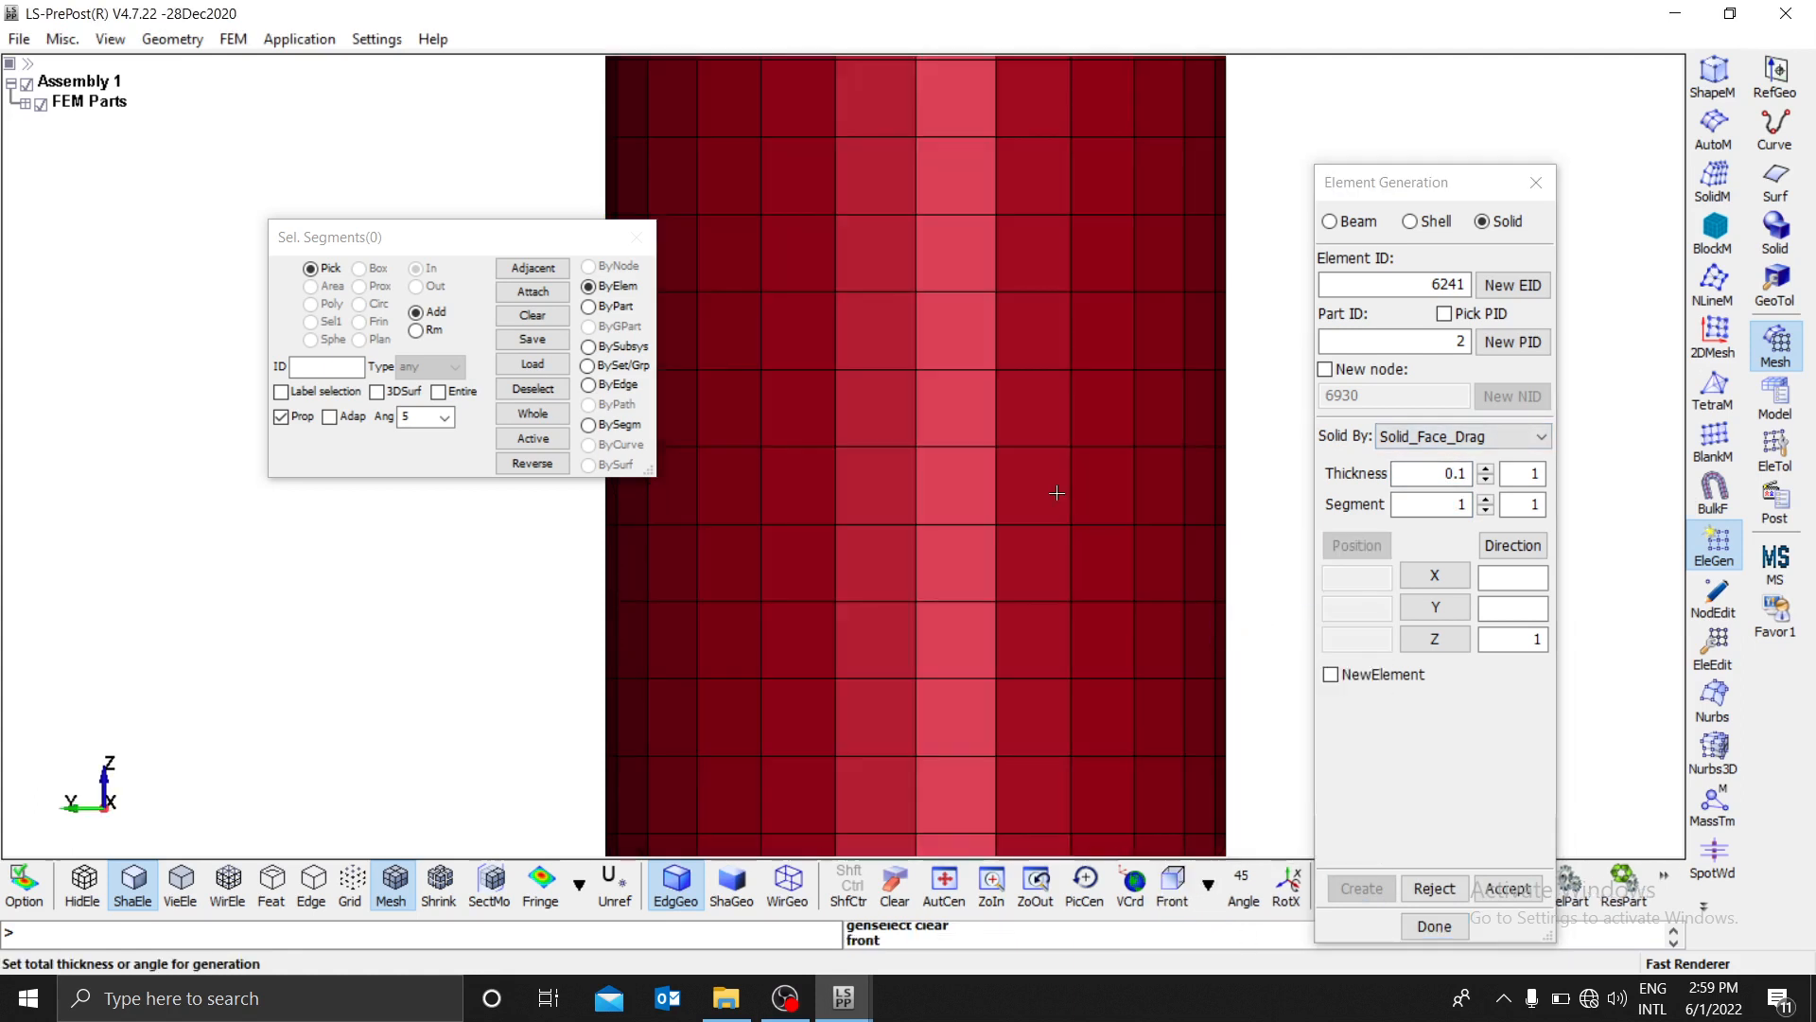
pyautogui.scroll(4, 949, 458)
pyautogui.scroll(-8, 1003, 430)
pyautogui.scroll(5, 925, 142)
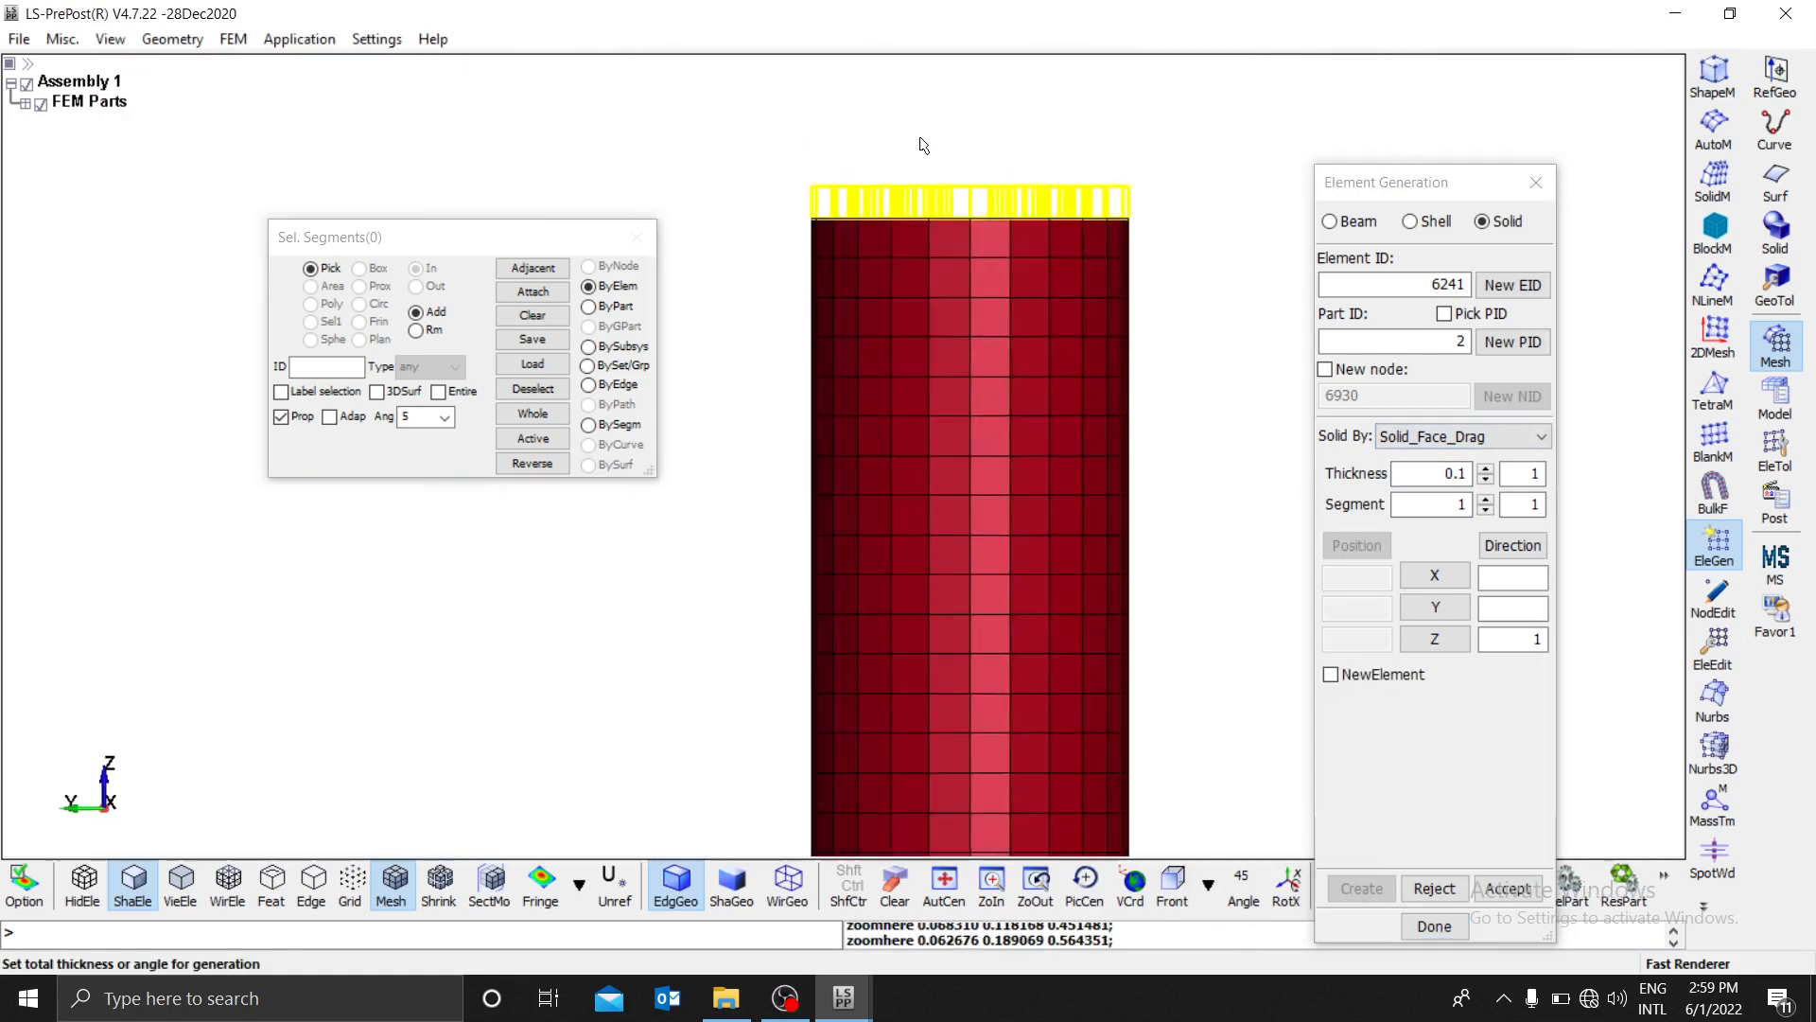
pyautogui.moveTo(1358, 176); pyautogui.dragTo(1480, 188)
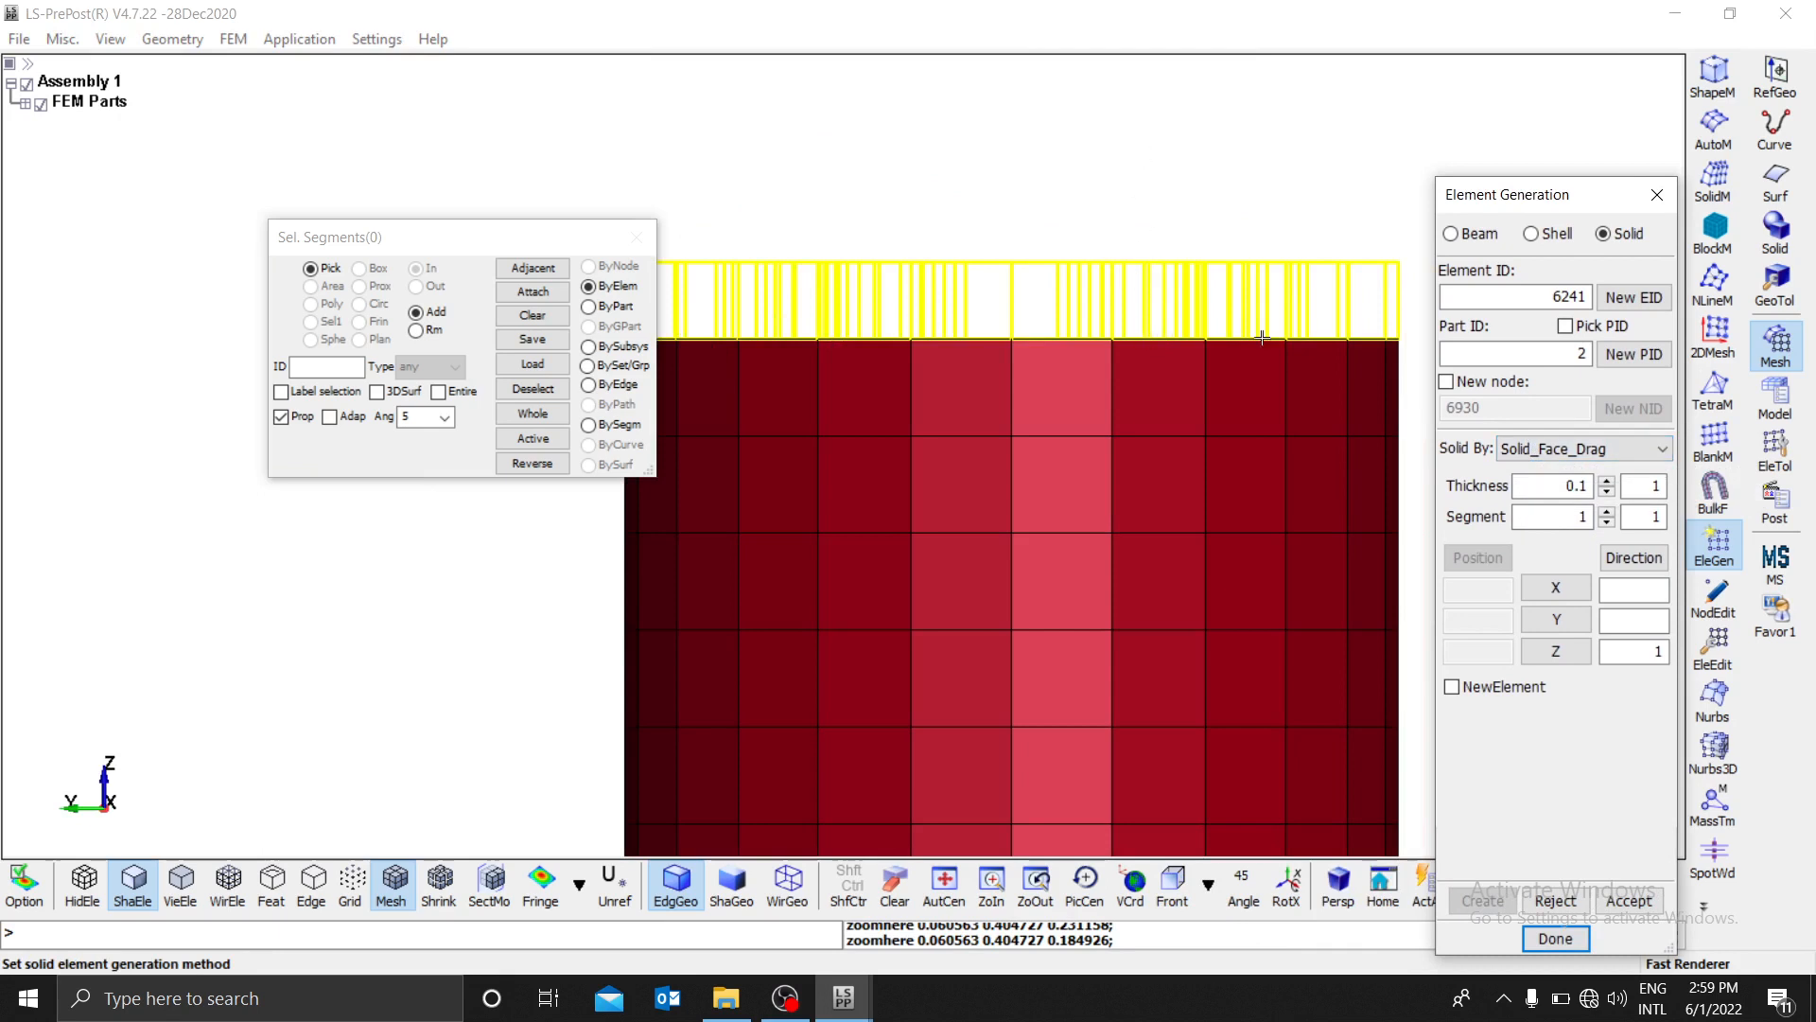
# Step: Try the layer preview with 3 segments and a thickness of 1.1, and return it to 1 segment and 0.1
pyautogui.click(1447, 351)
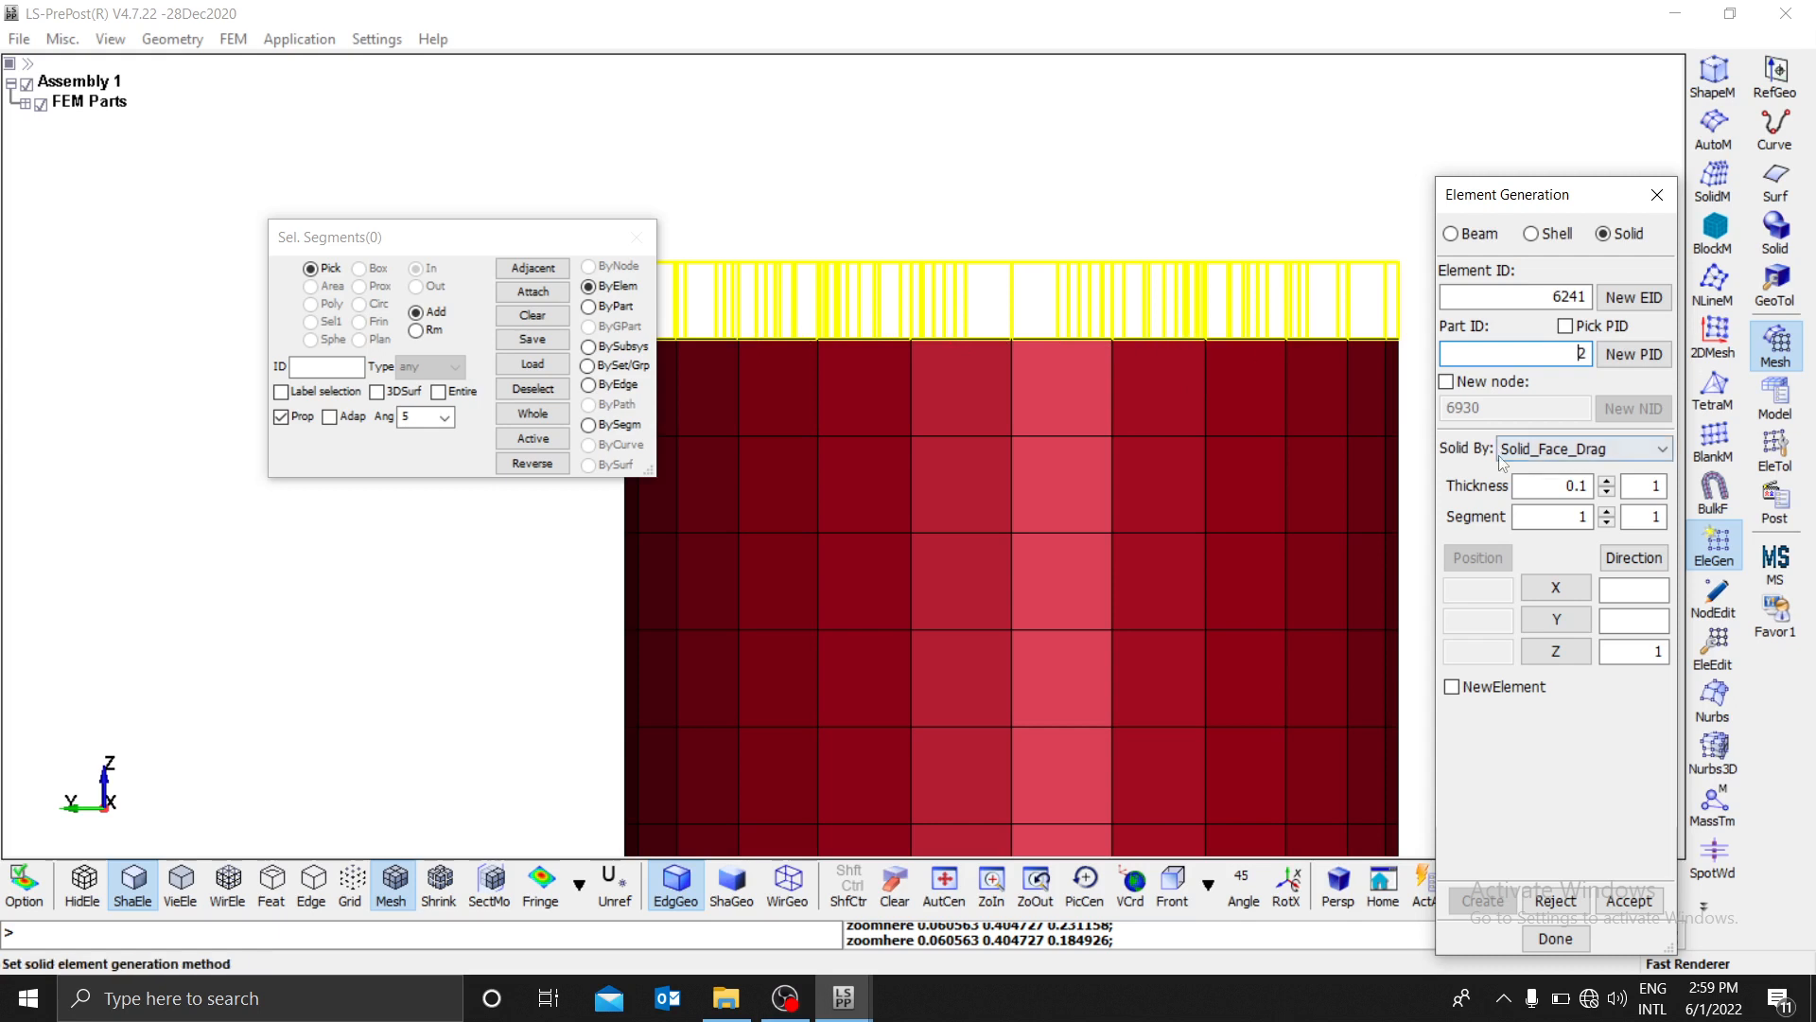
pyautogui.click(1607, 514)
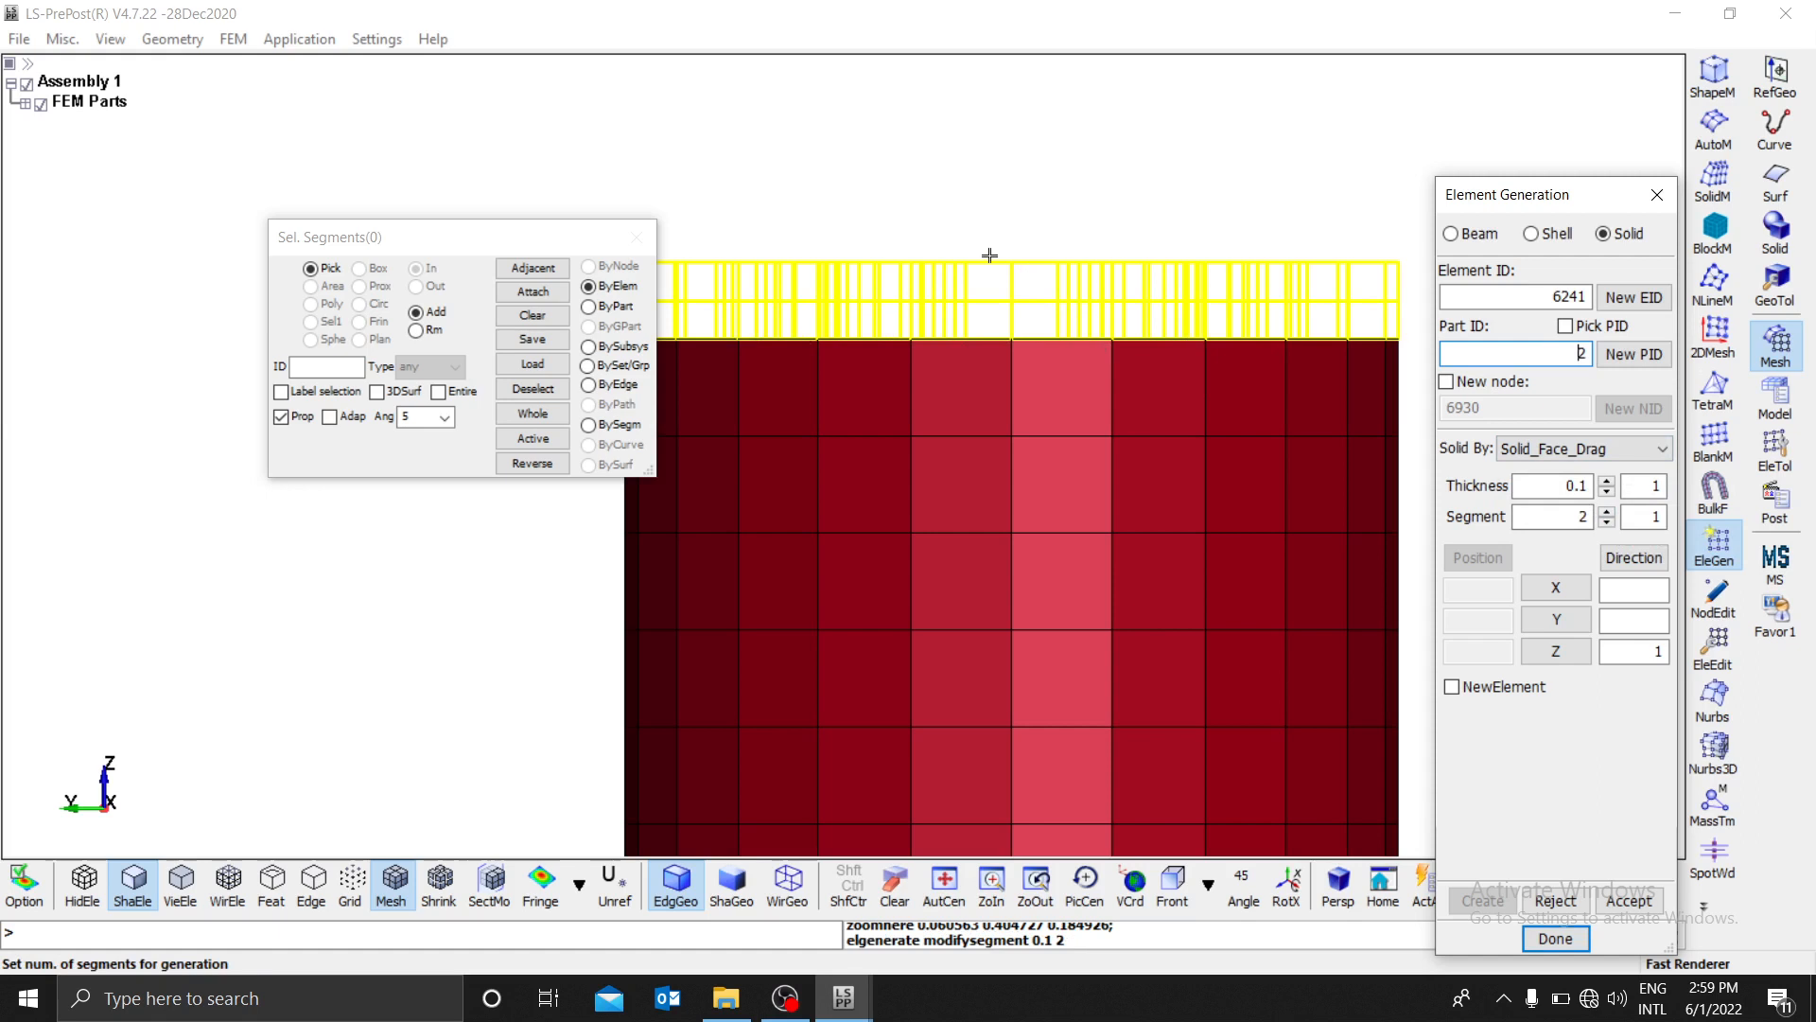
pyautogui.click(1608, 512)
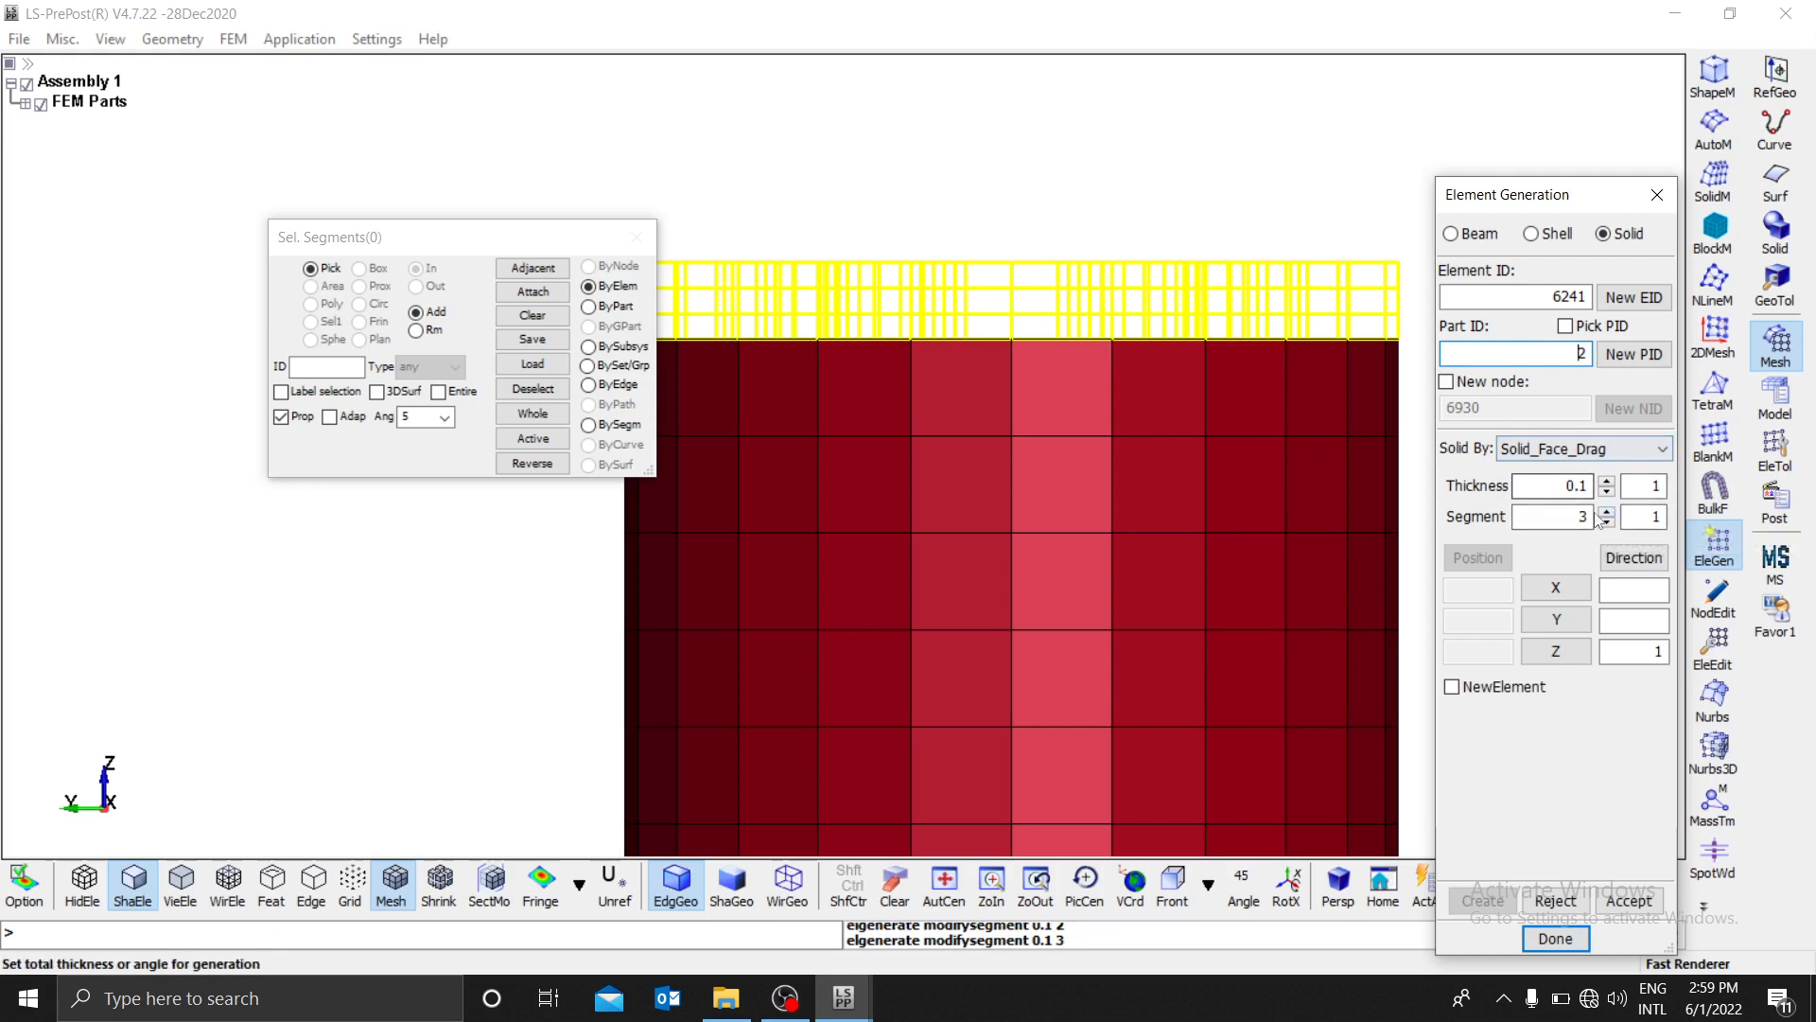
pyautogui.click(1606, 481)
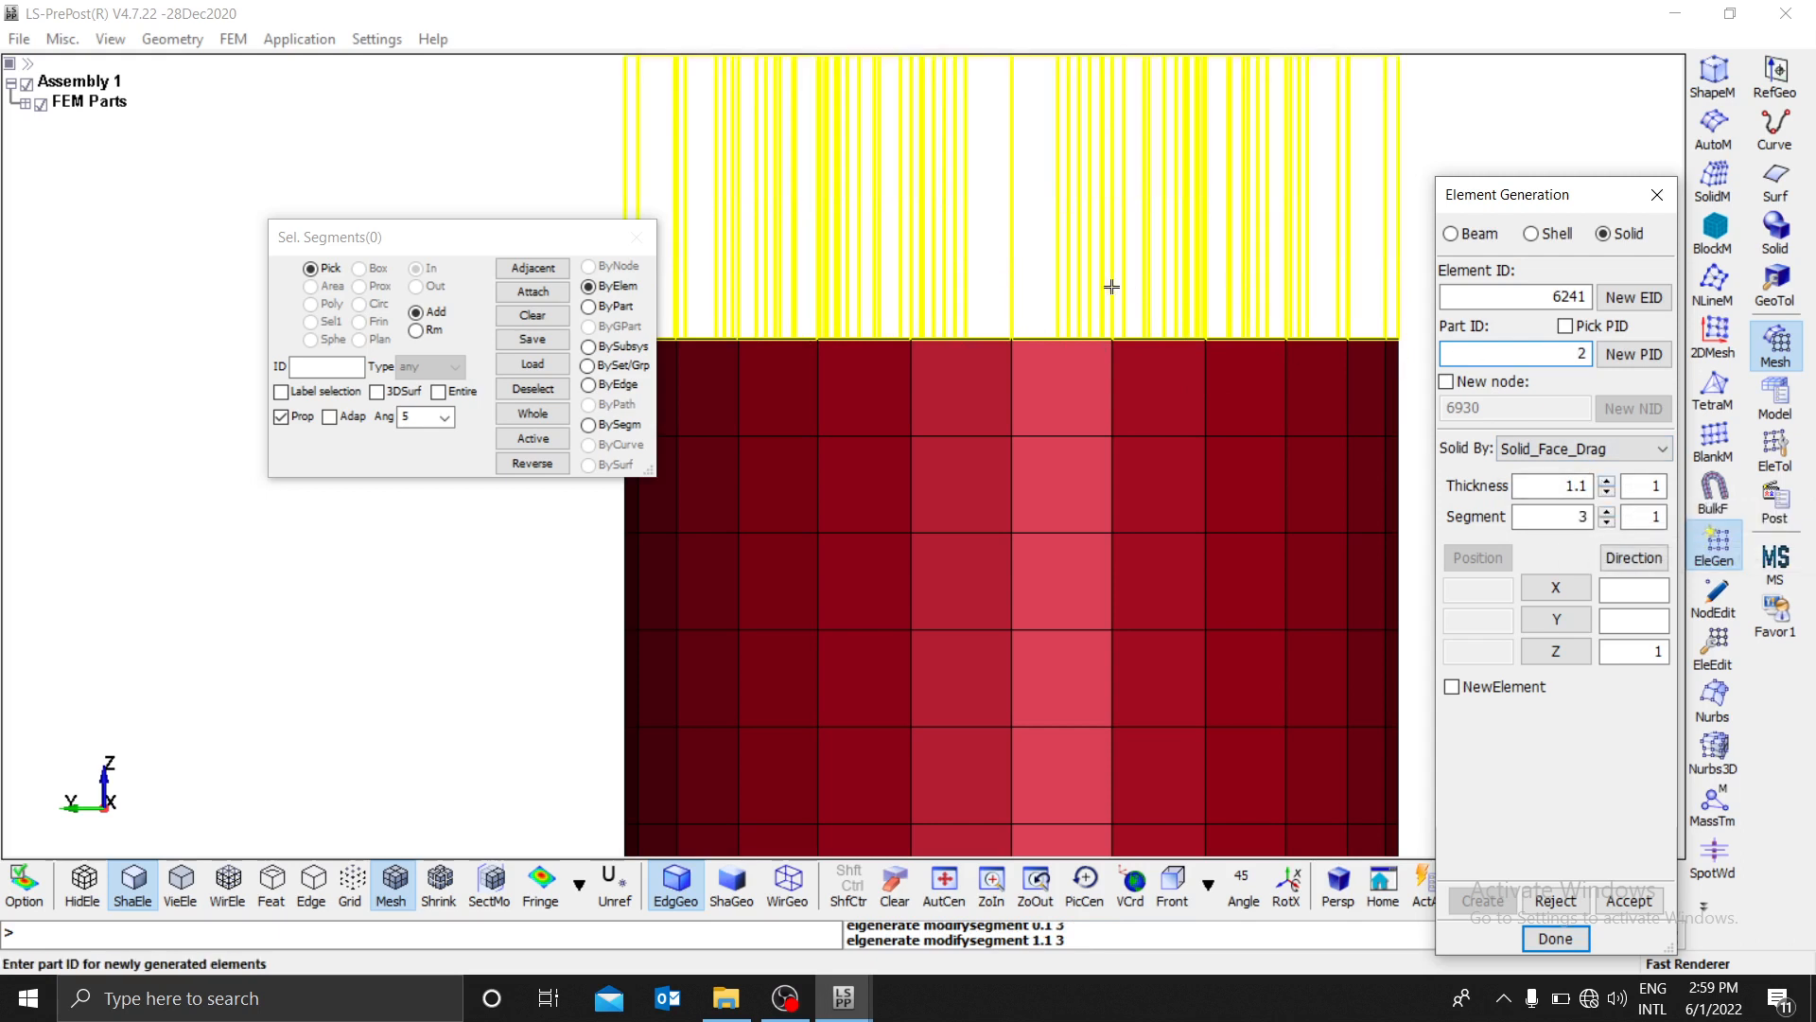
pyautogui.scroll(2, 1111, 284)
pyautogui.scroll(-6, 1135, 283)
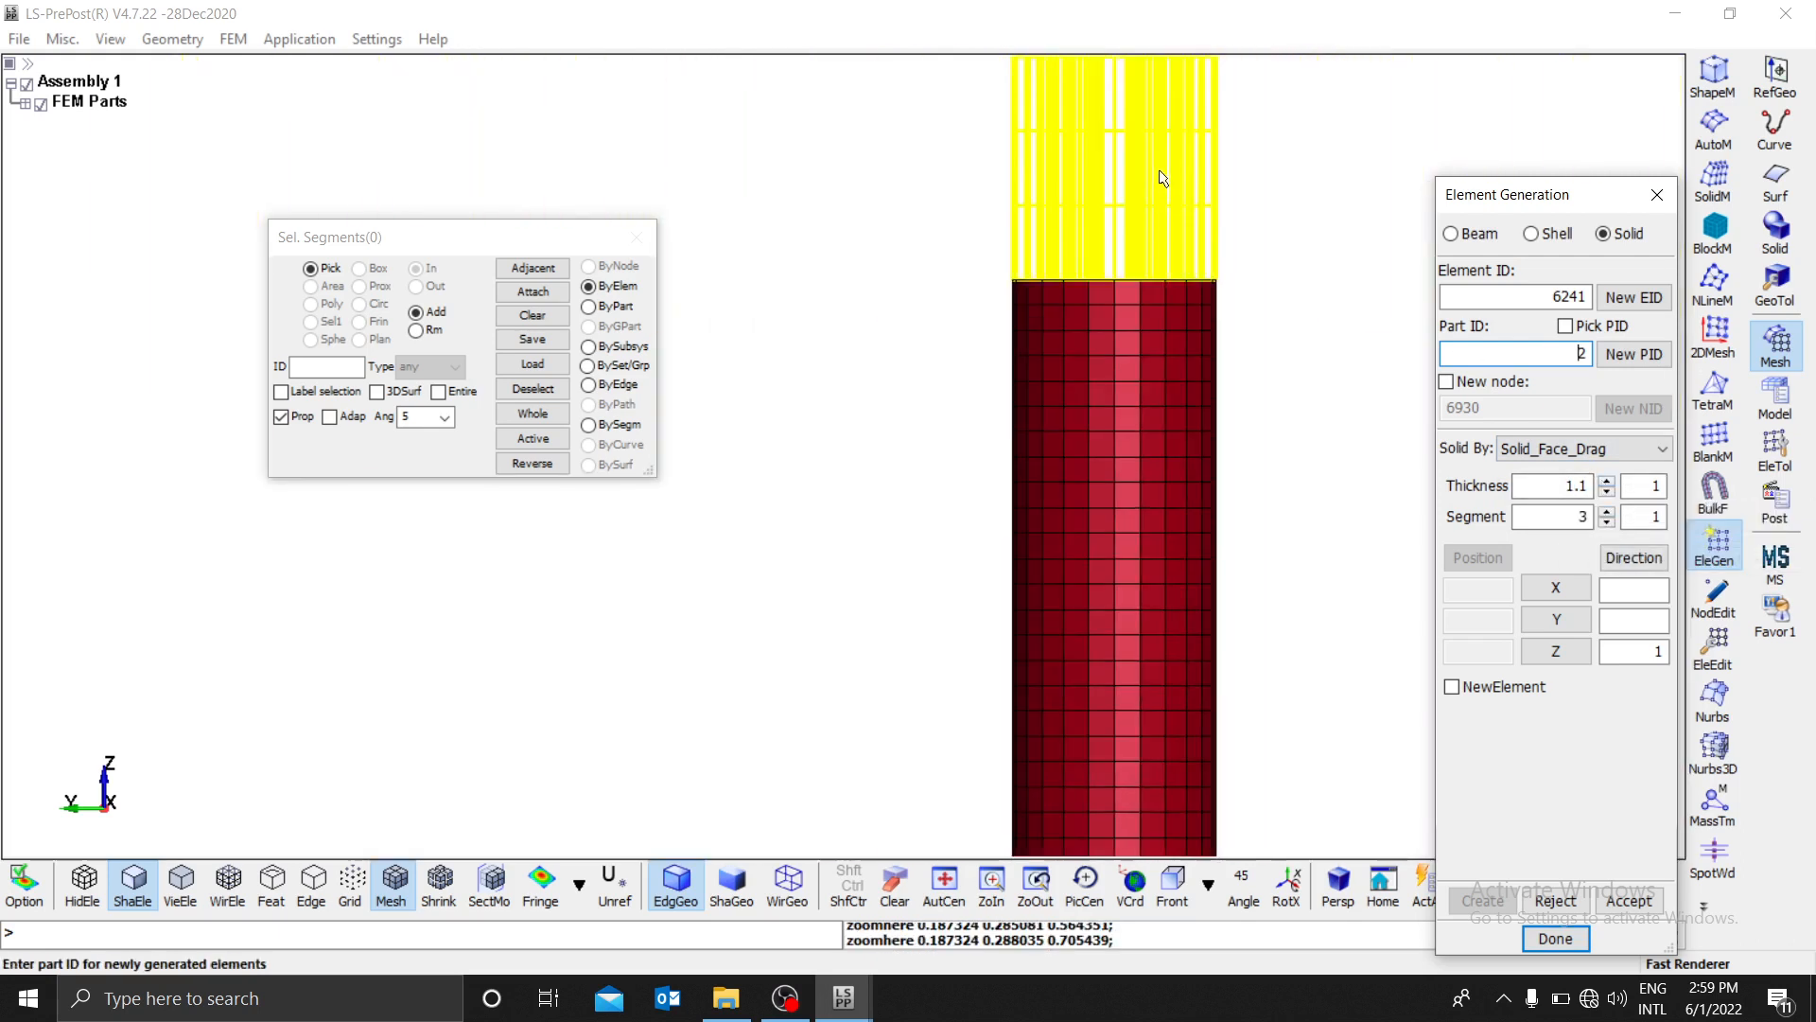
pyautogui.click(1607, 522)
pyautogui.click(1607, 522)
pyautogui.click(1606, 491)
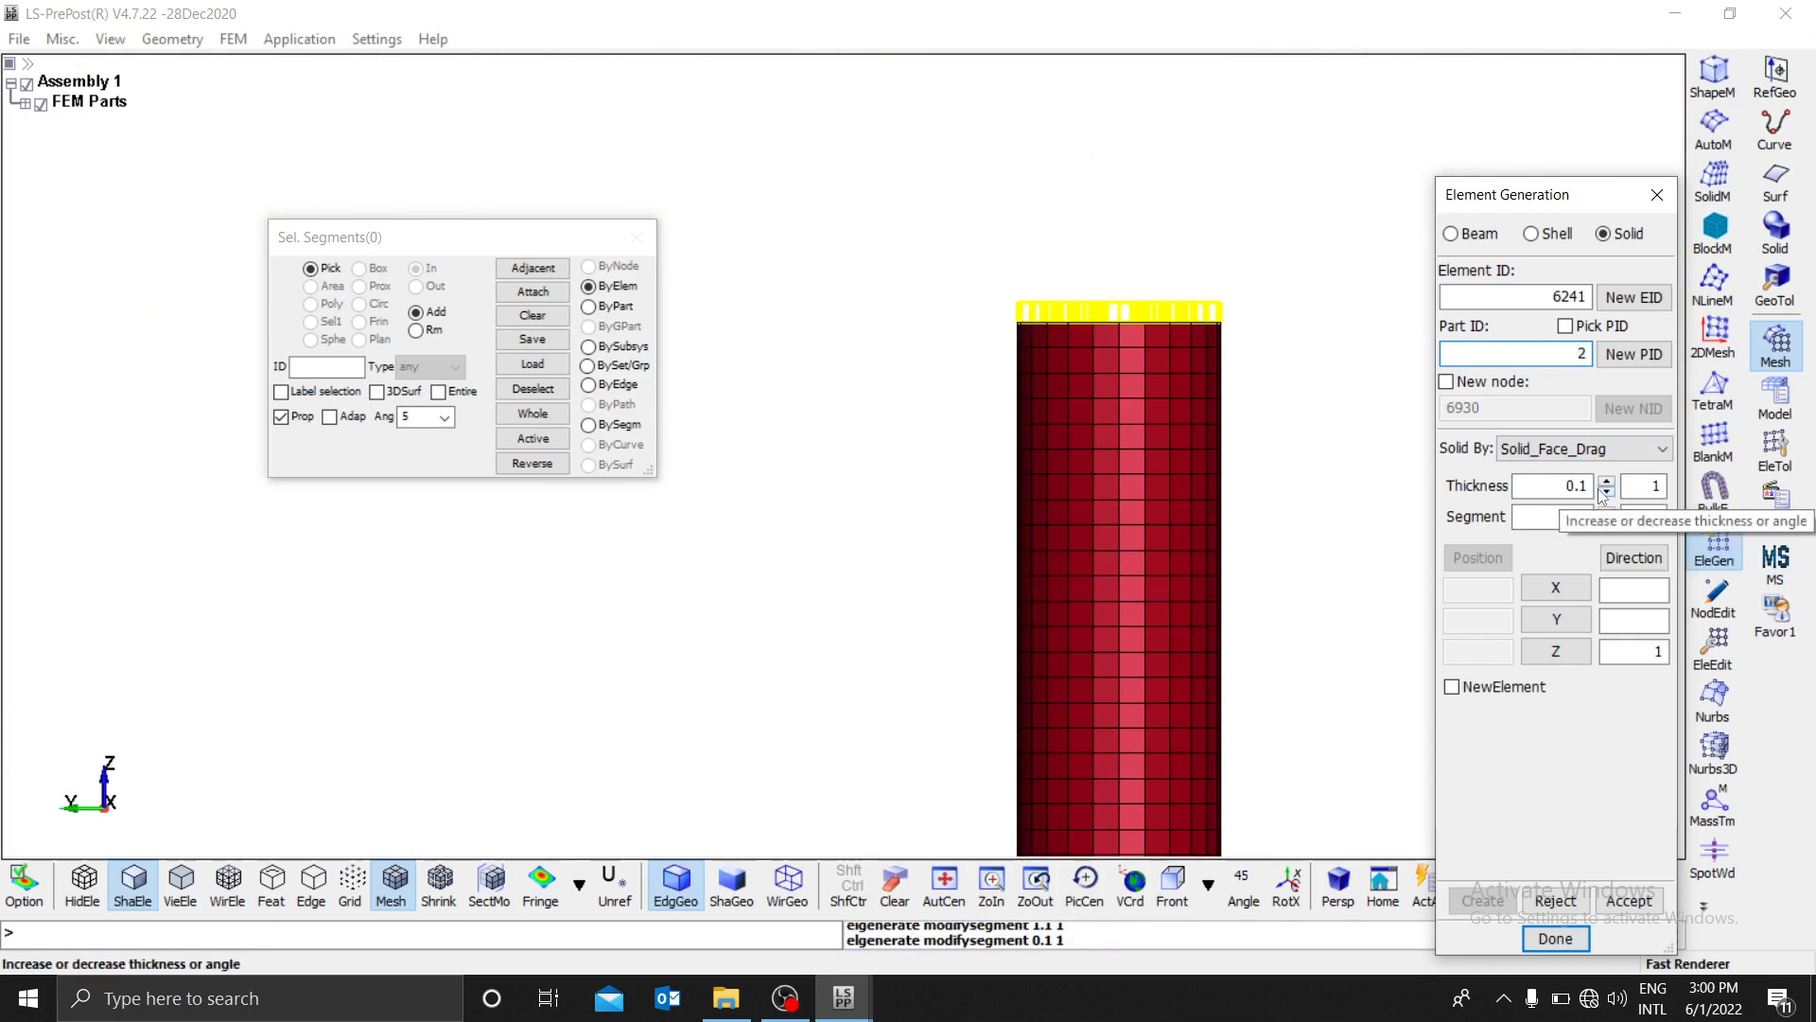
pyautogui.scroll(-1, 1161, 326)
pyautogui.scroll(2, 1162, 327)
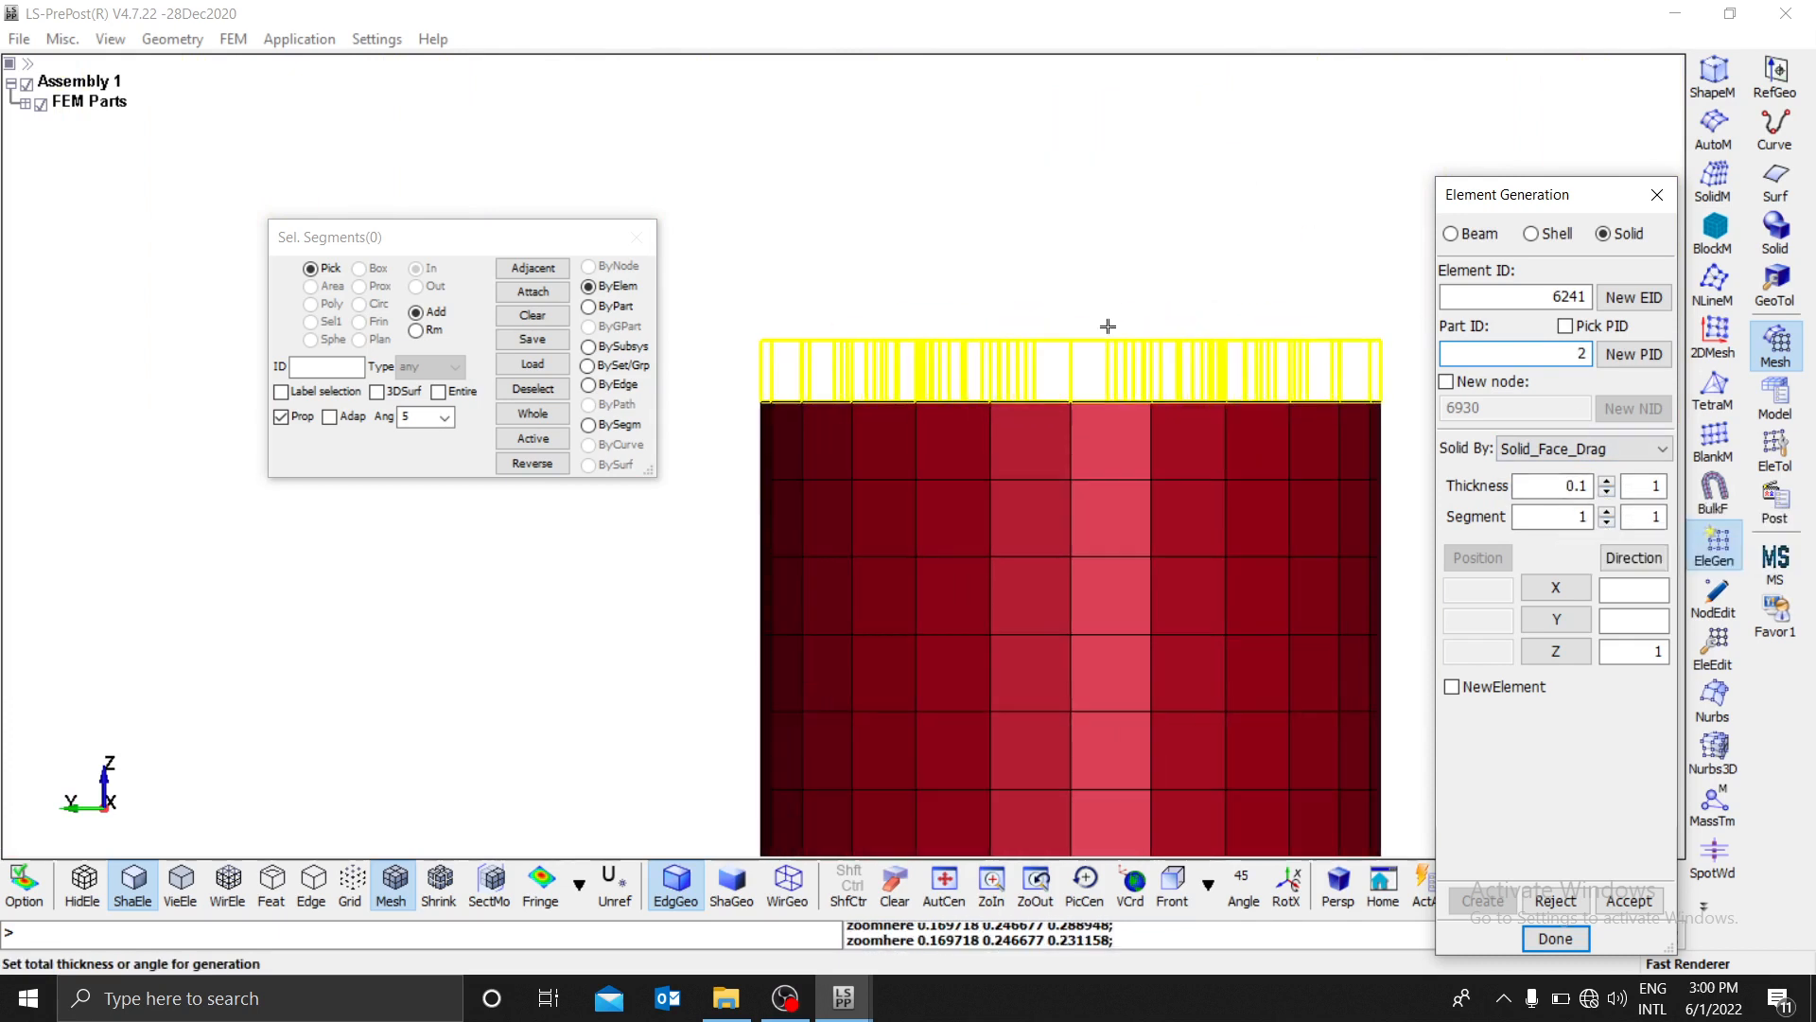
# Step: Accept the top solid layer with a thickness of 0.1 and 1 segment as part 2
pyautogui.click(1551, 484)
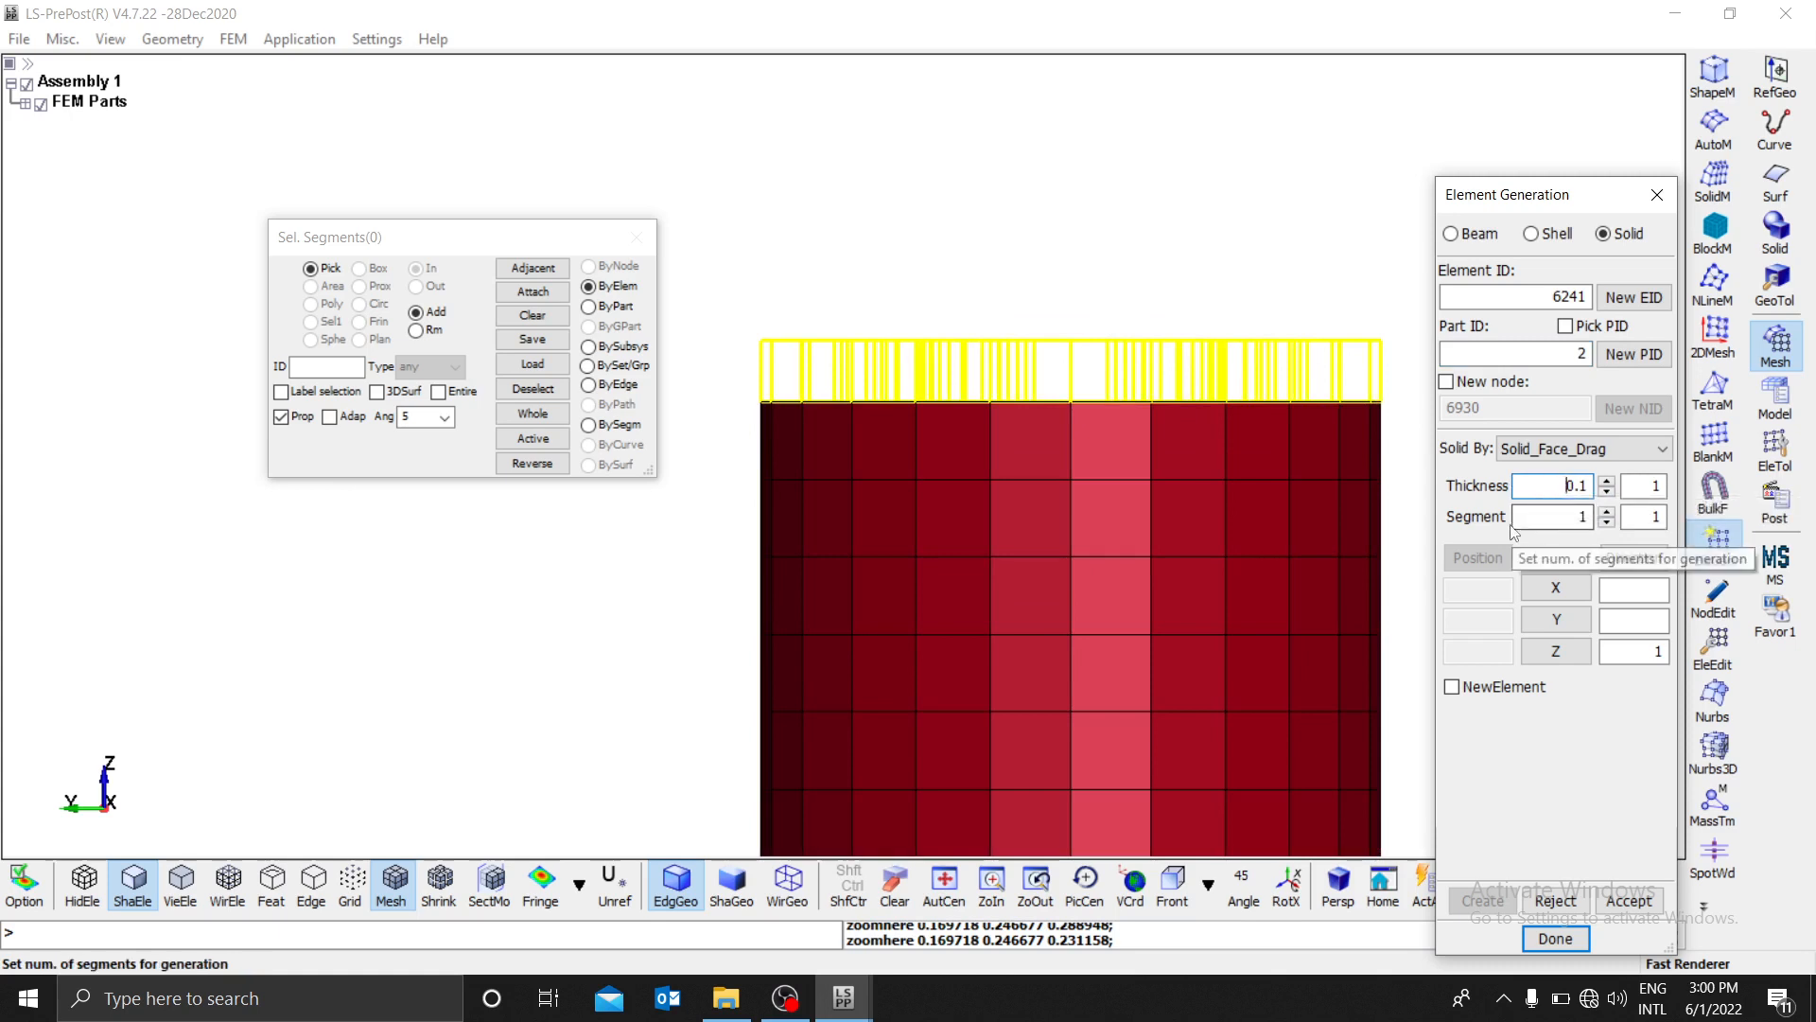
pyautogui.click(1579, 516)
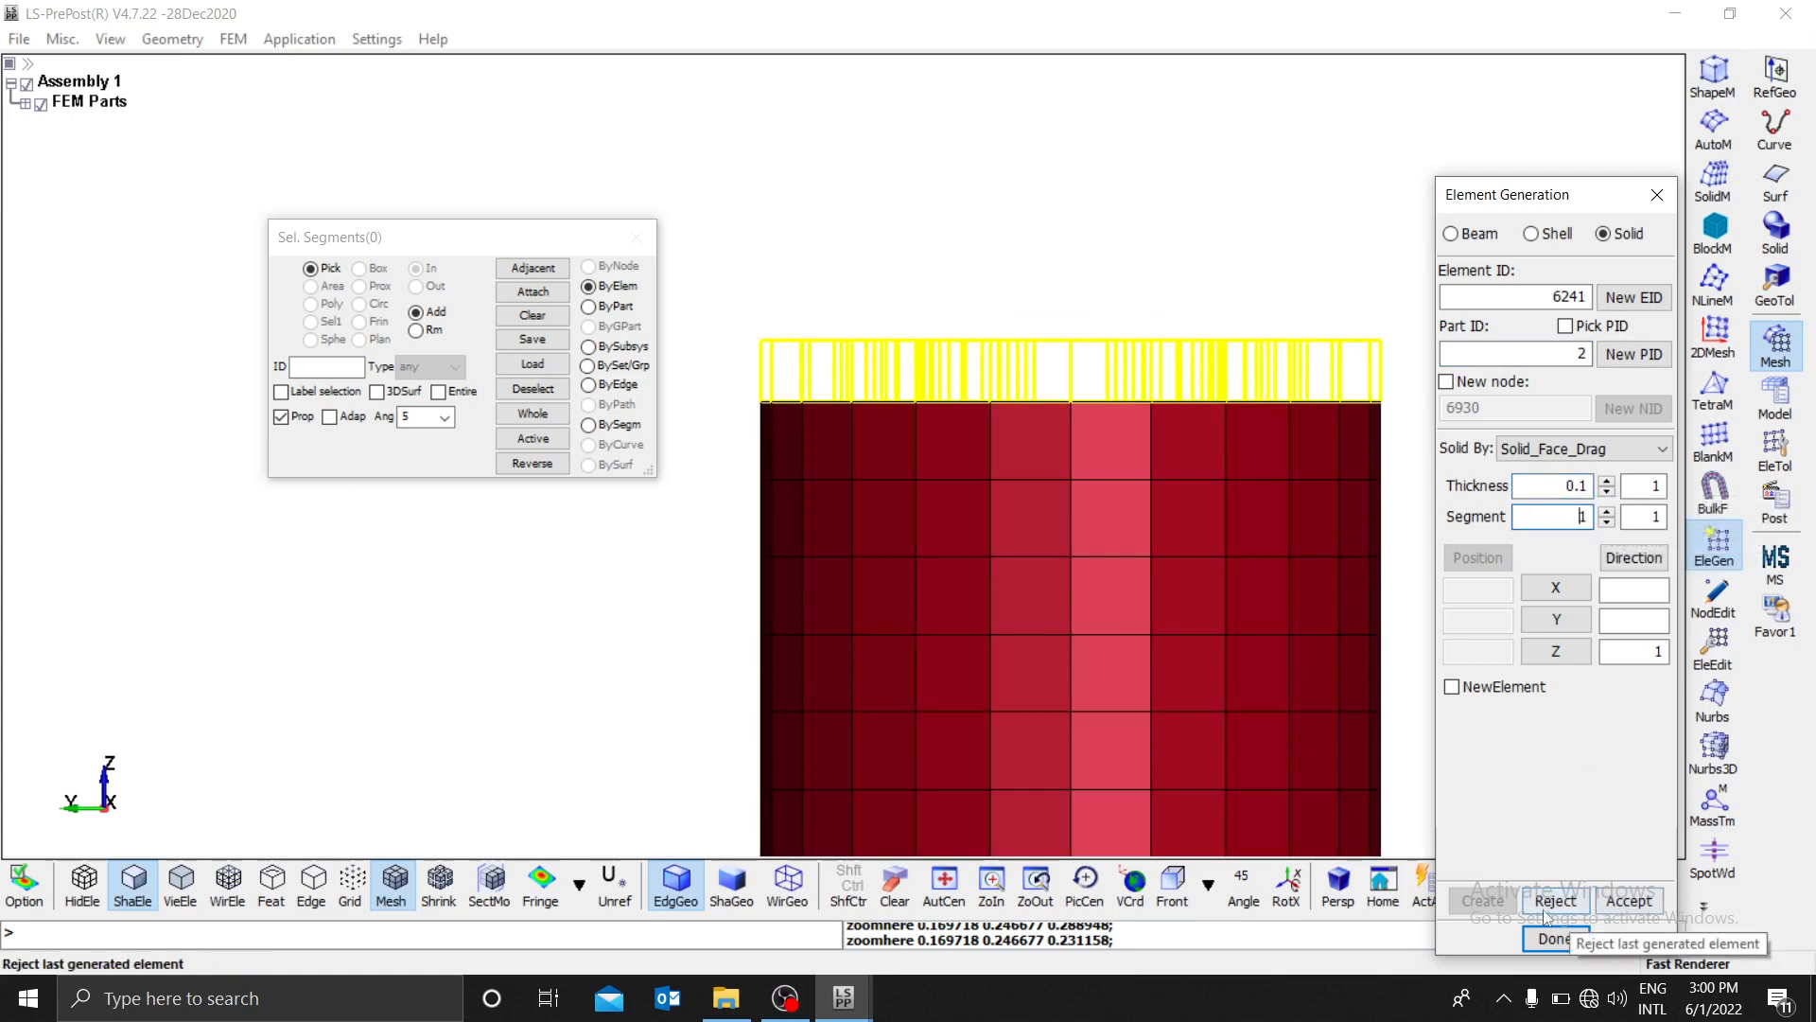
pyautogui.click(1628, 902)
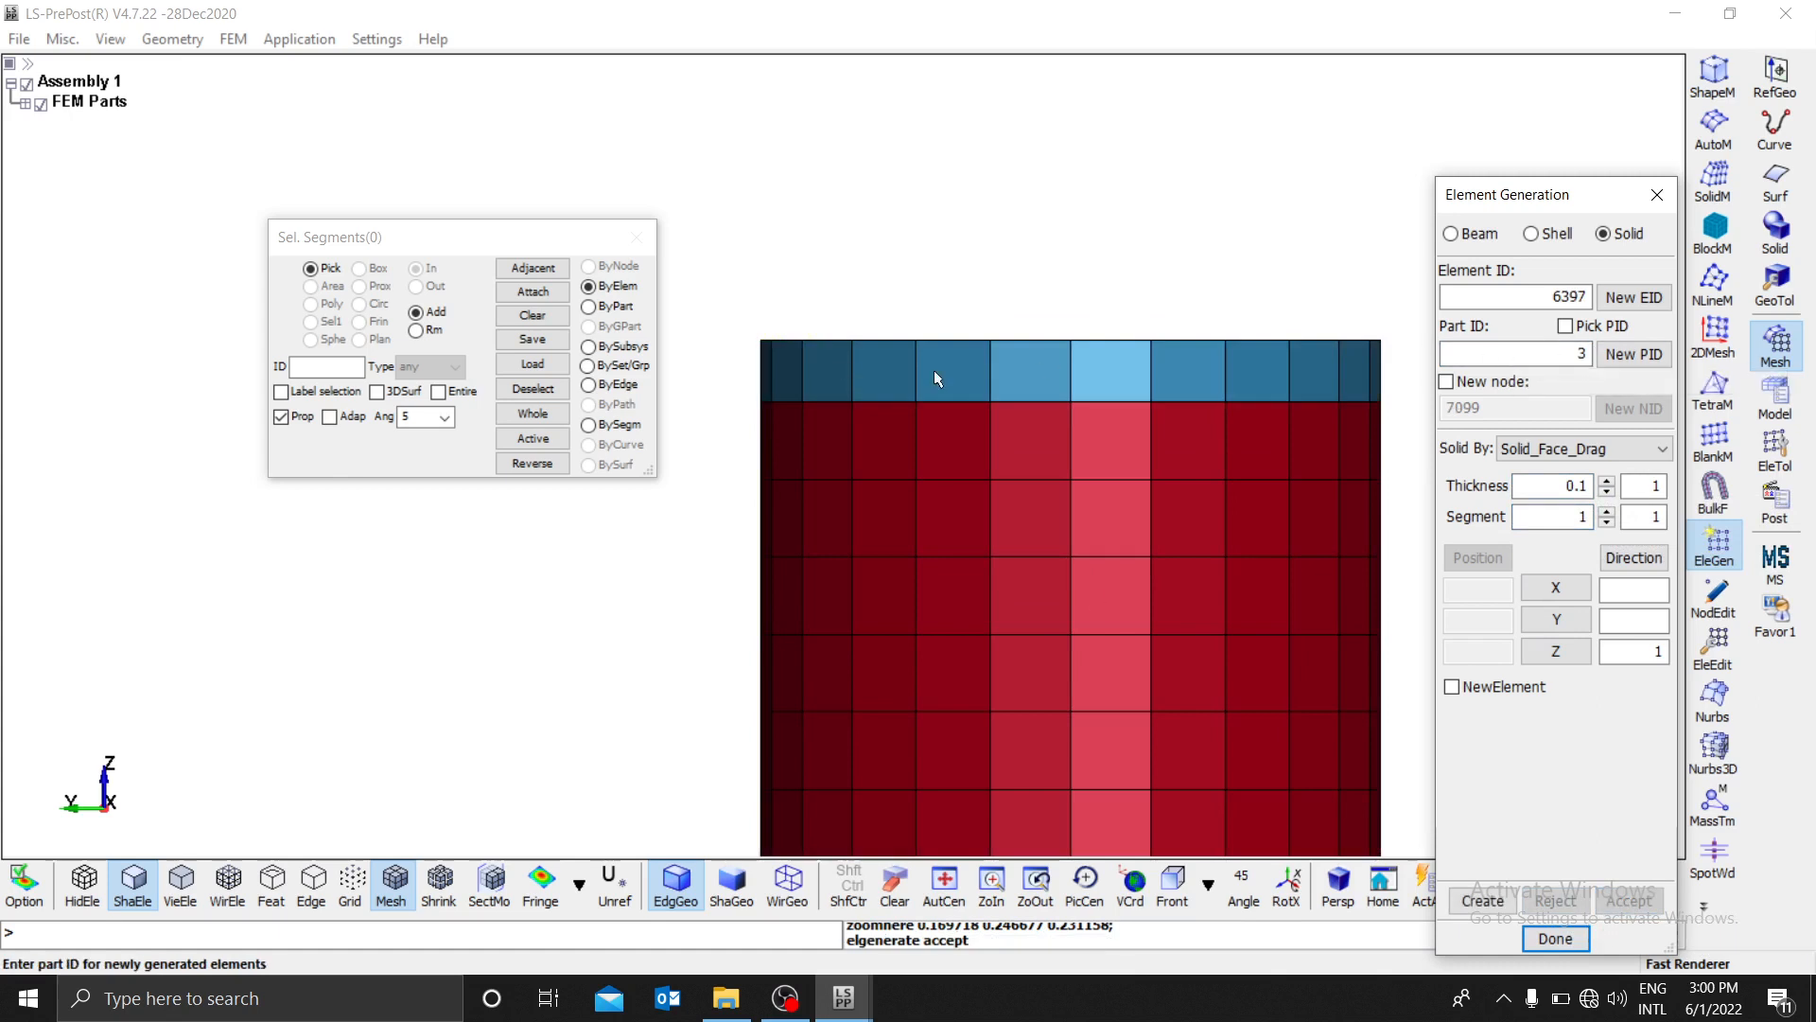
# Step: Turn off propagated selection for picking individual segments on the cylinder's bottom face
pyautogui.scroll(-5, 957, 490)
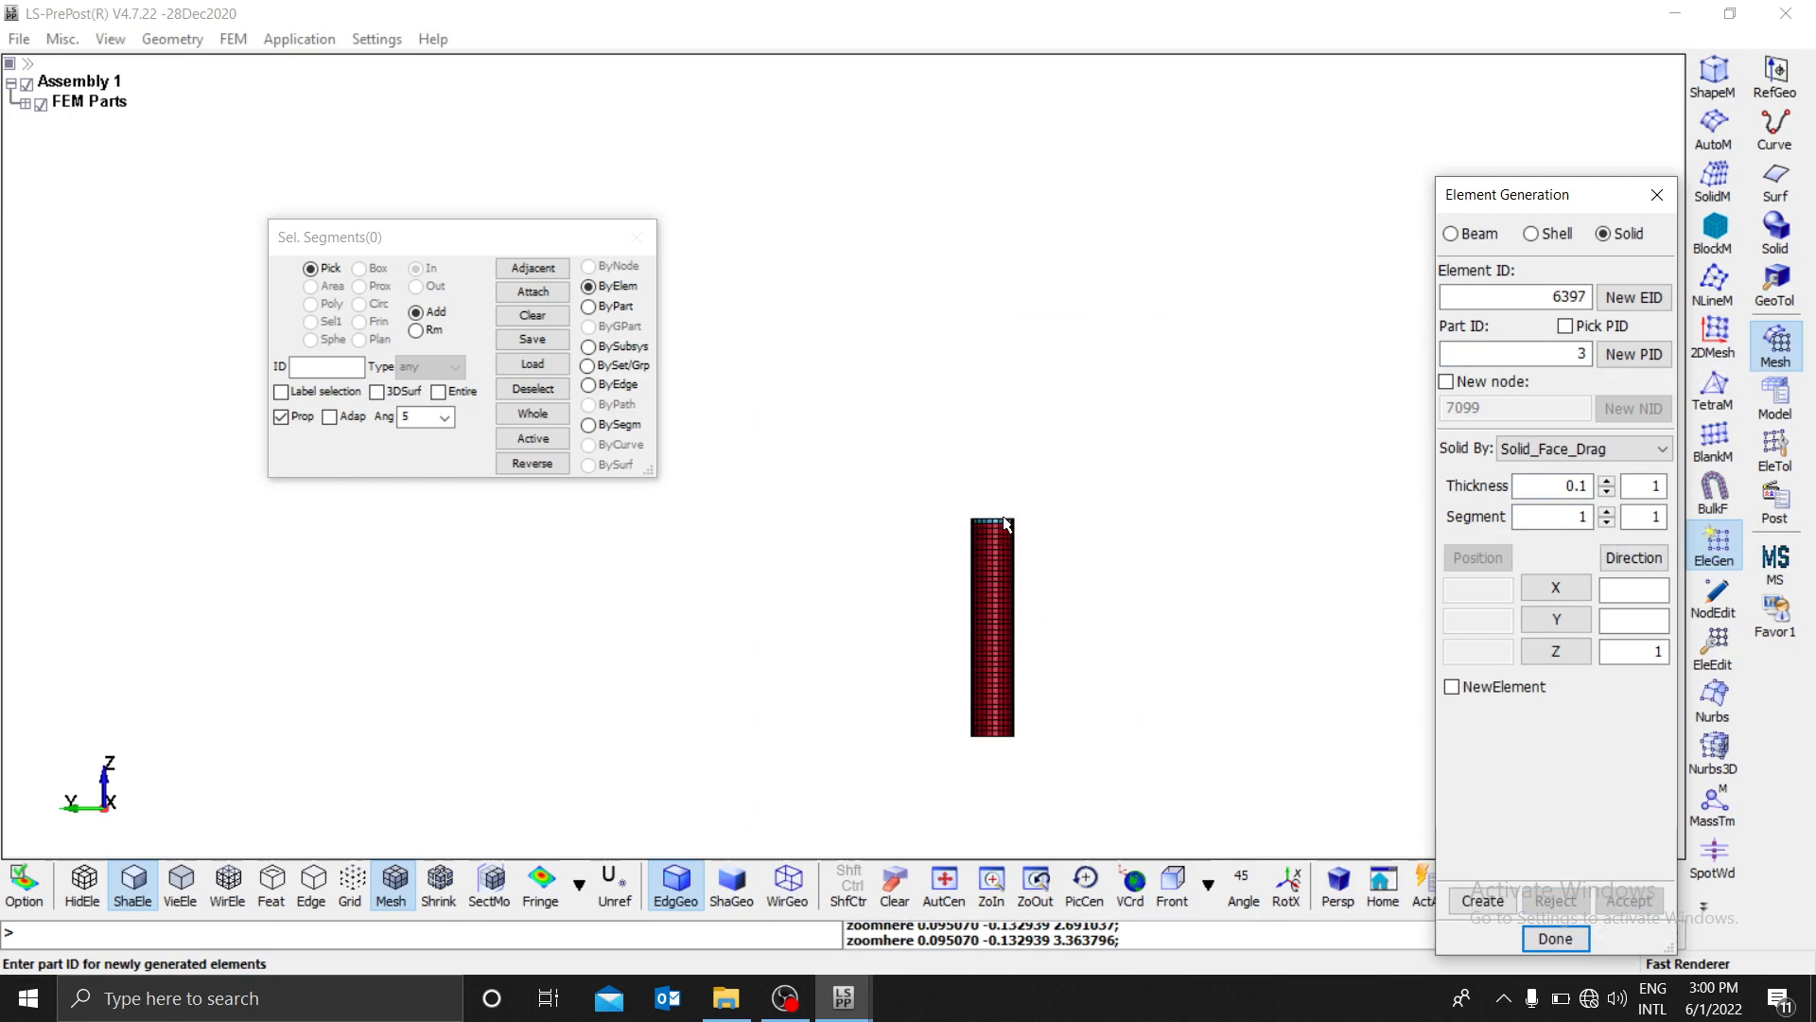
pyautogui.scroll(4, 1002, 764)
pyautogui.keyDown('ctrl'); pyautogui.moveTo(1075, 728); pyautogui.dragTo(997, 502); pyautogui.keyUp('ctrl')
pyautogui.scroll(2, 976, 612)
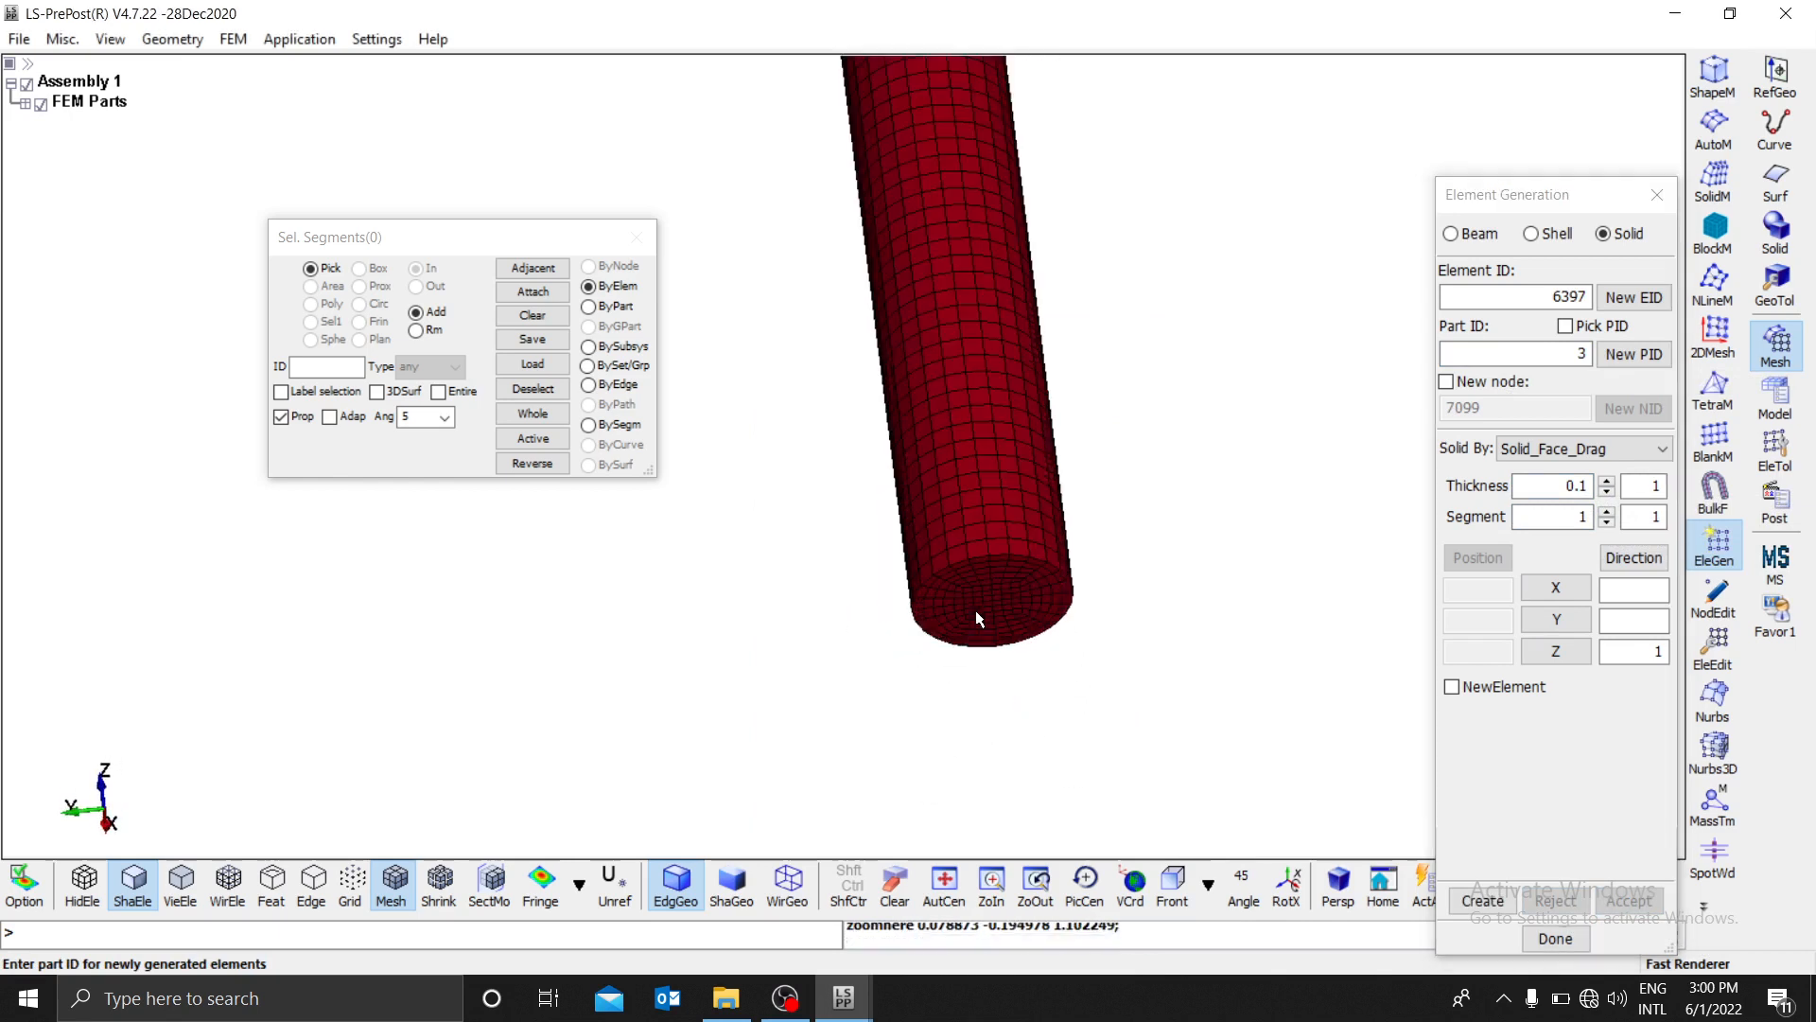
pyautogui.scroll(3, 976, 612)
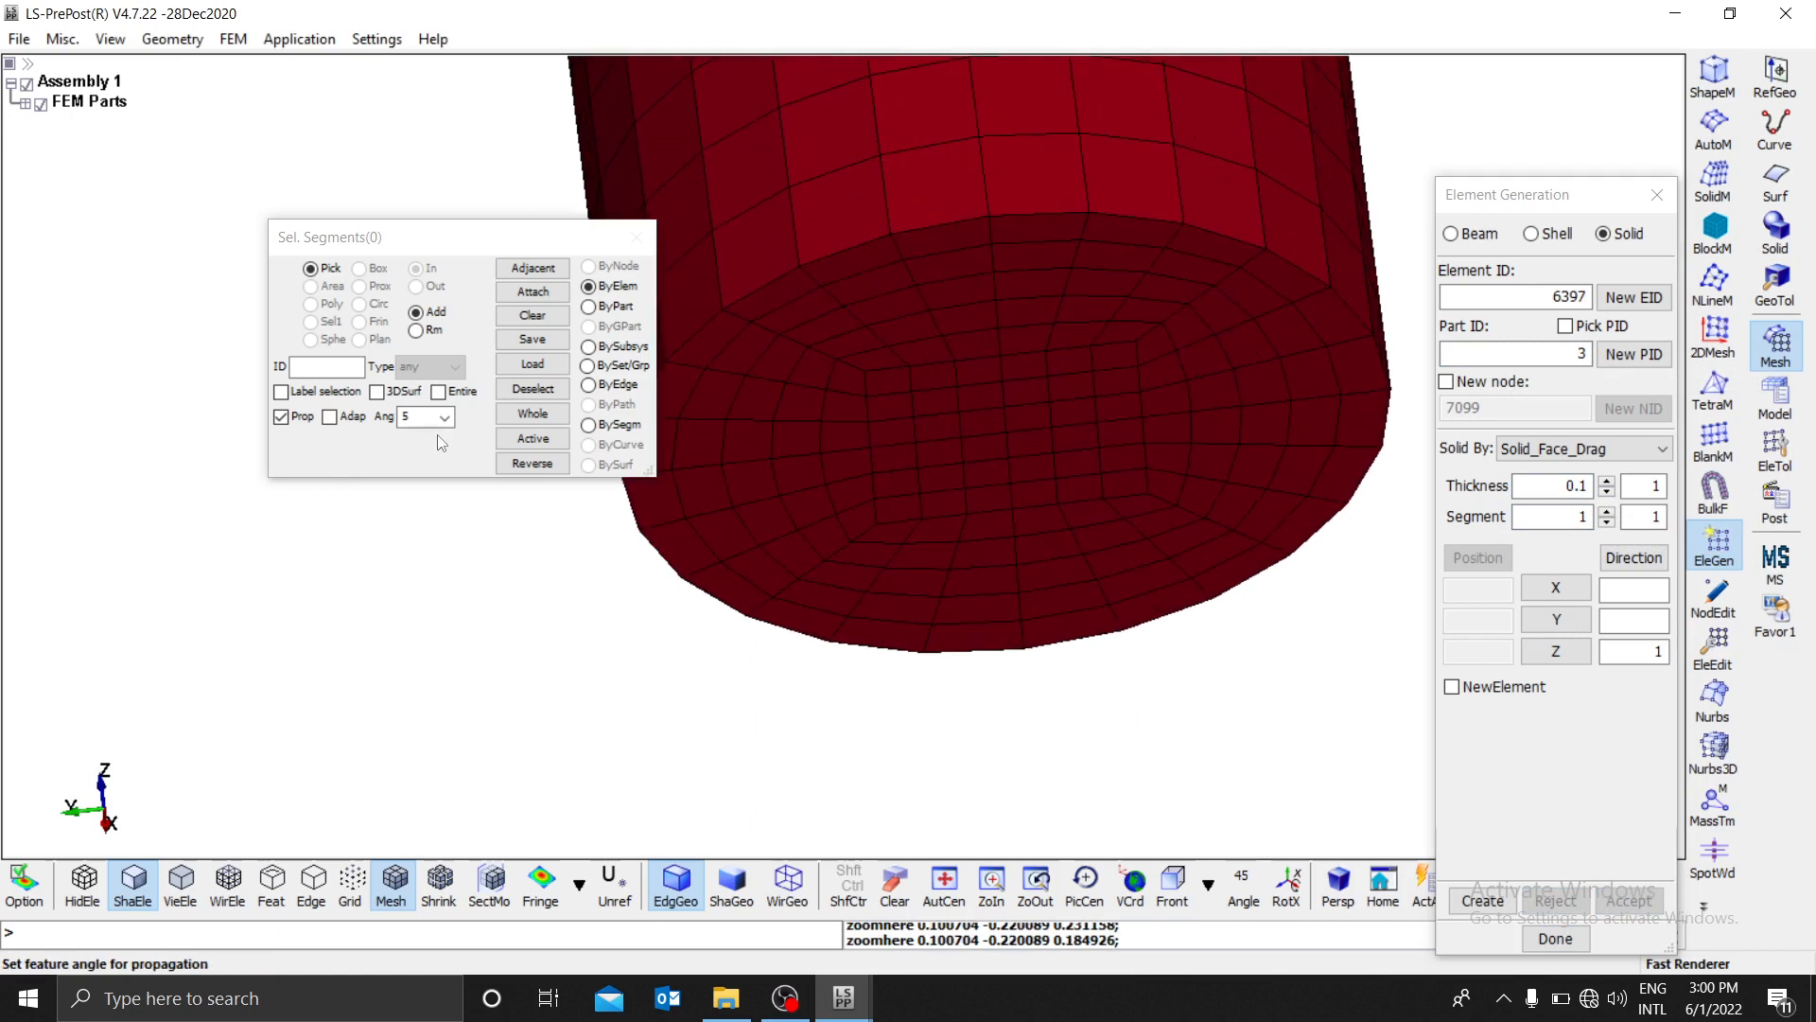
pyautogui.click(281, 416)
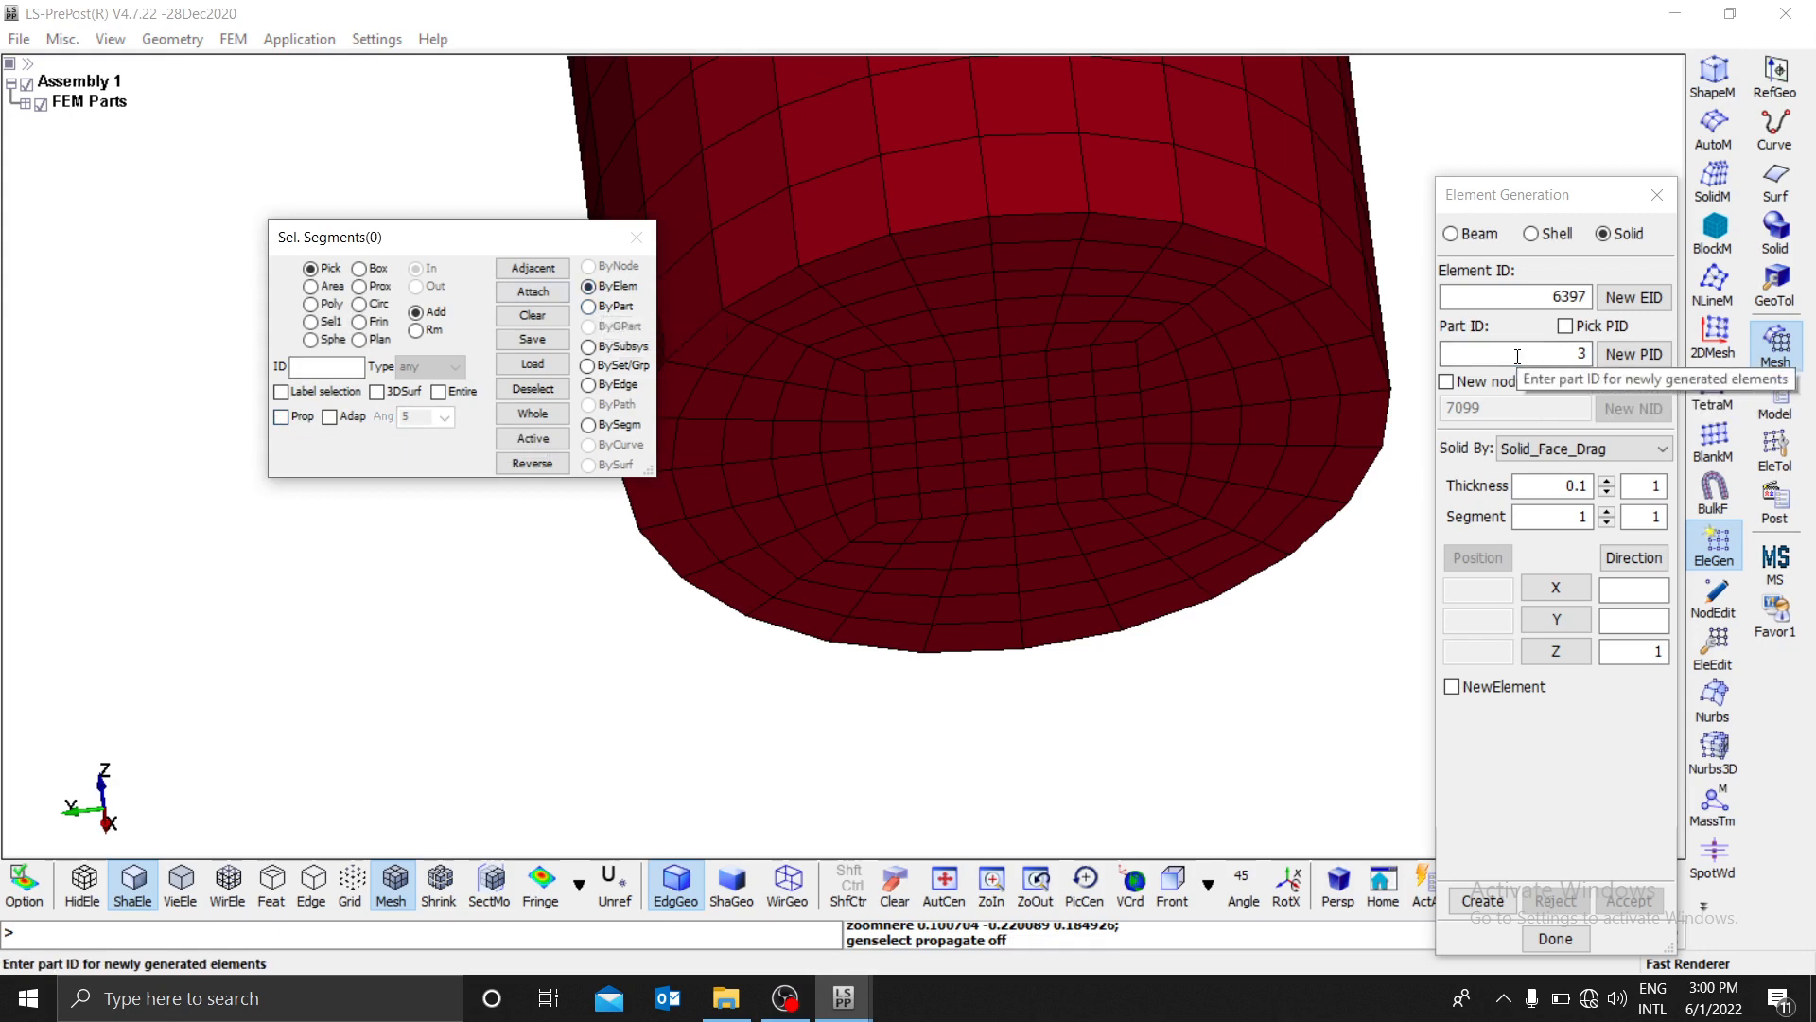
pyautogui.click(1461, 350)
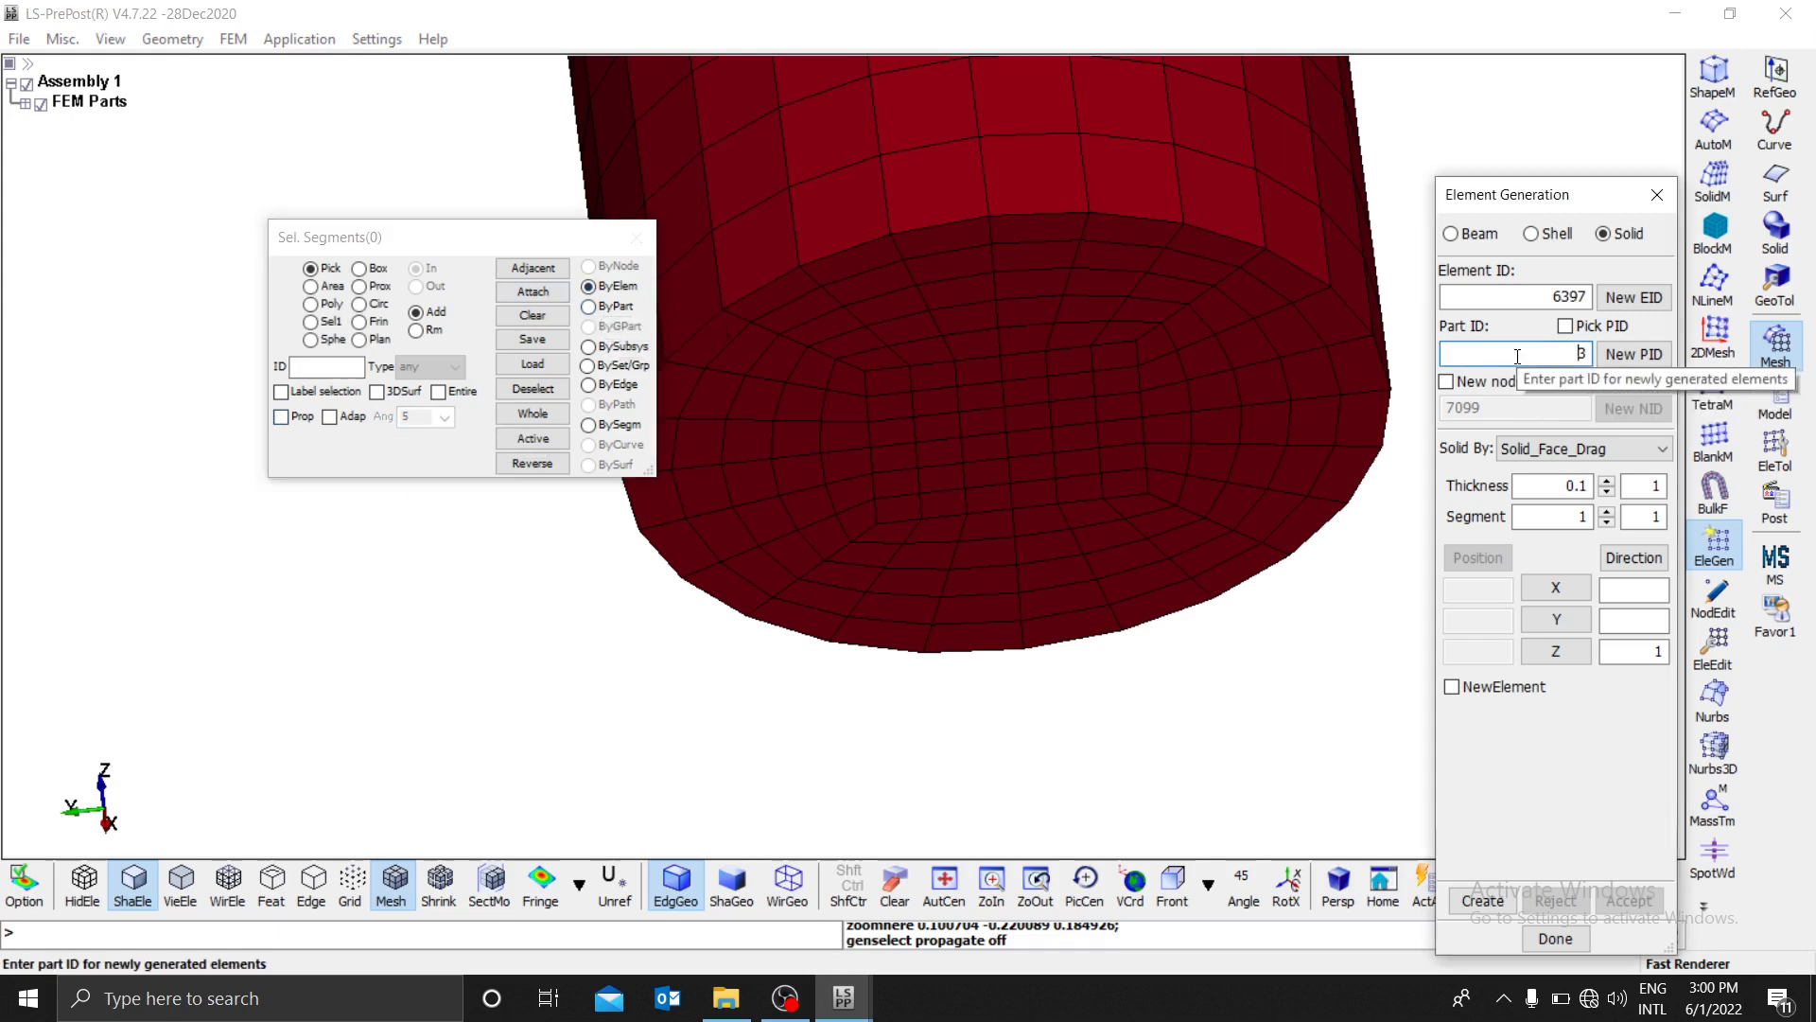
# Step: Try the Solid_Face_Offset generation method and return to Solid_Face_Drag
pyautogui.click(1541, 452)
pyautogui.click(1575, 488)
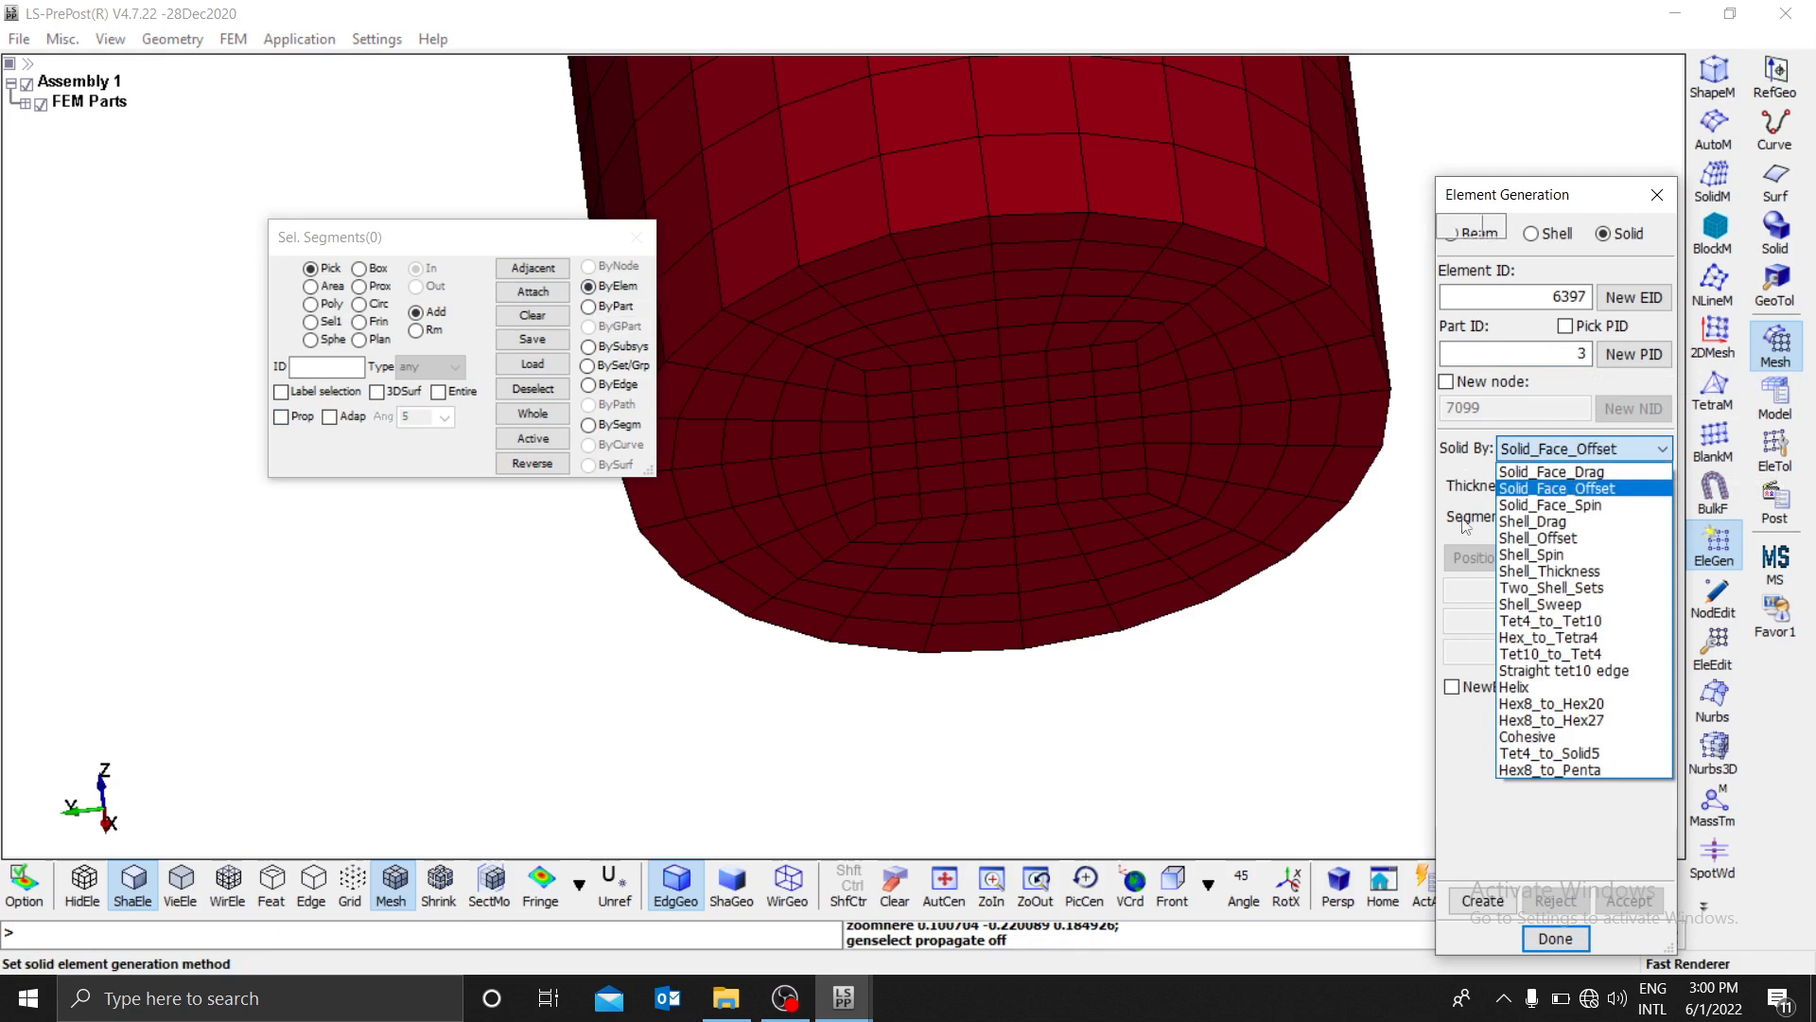
pyautogui.click(1577, 455)
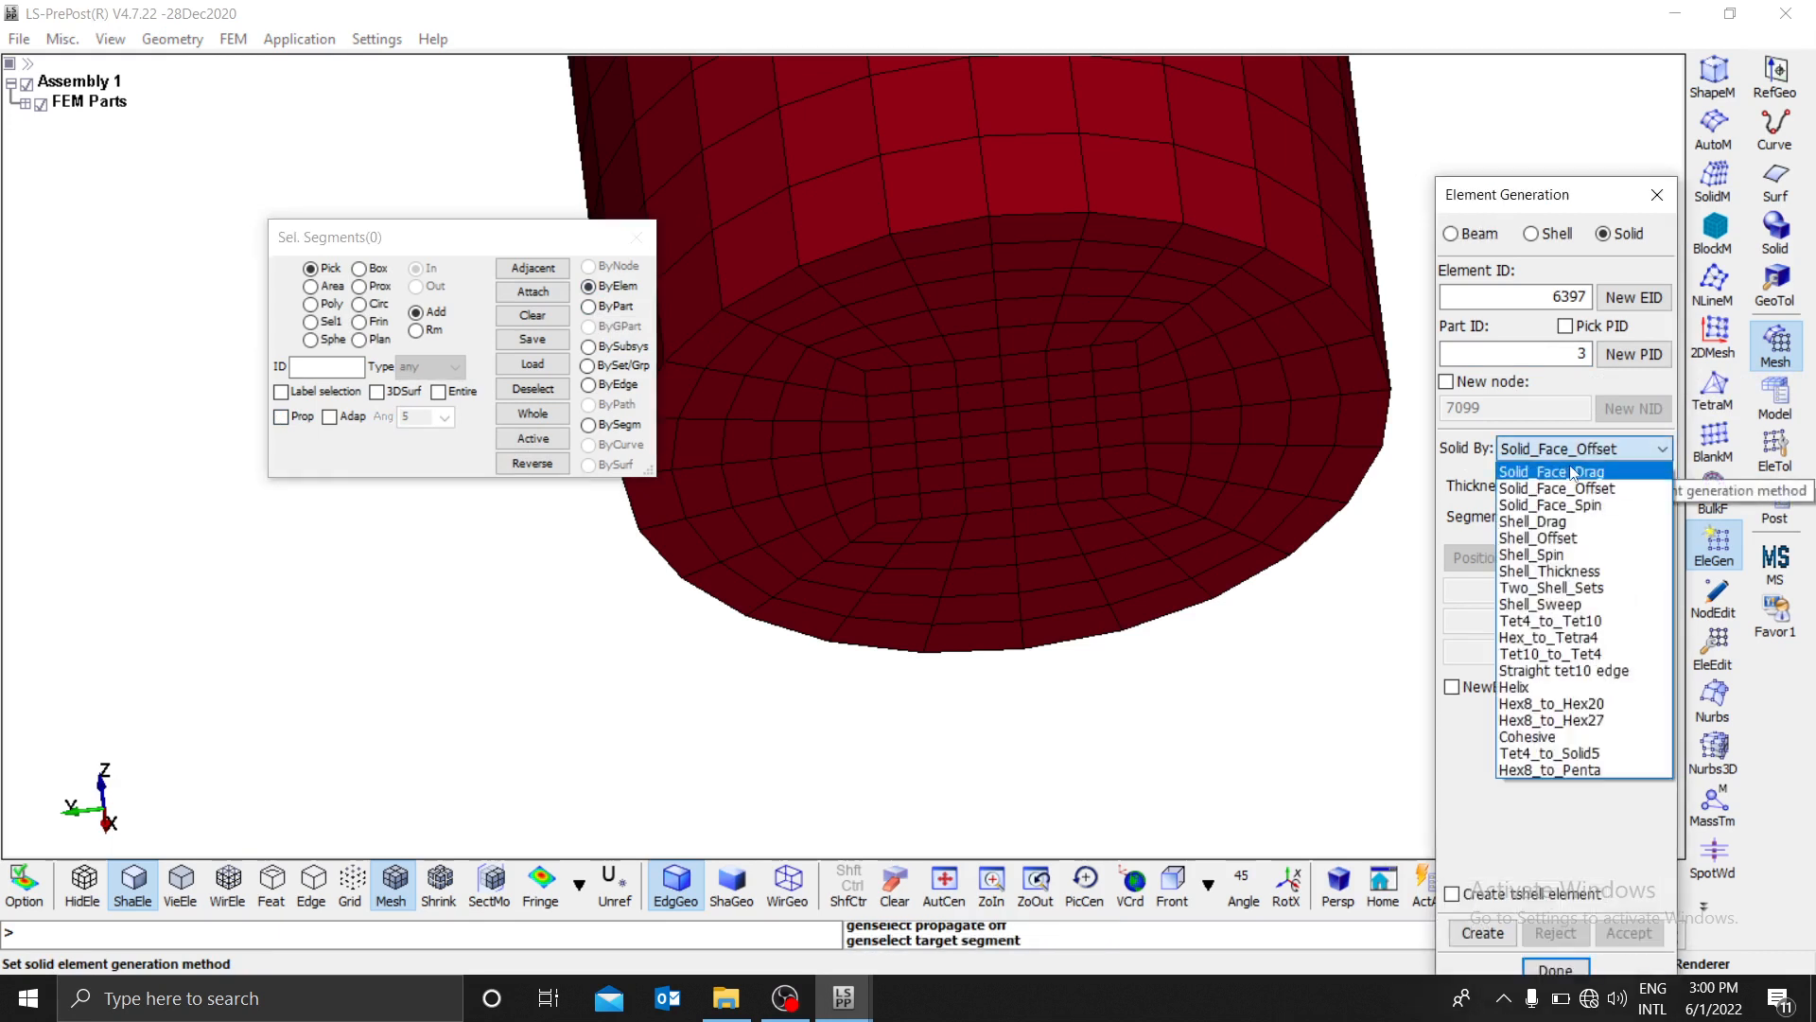
pyautogui.click(1568, 471)
pyautogui.click(1338, 633)
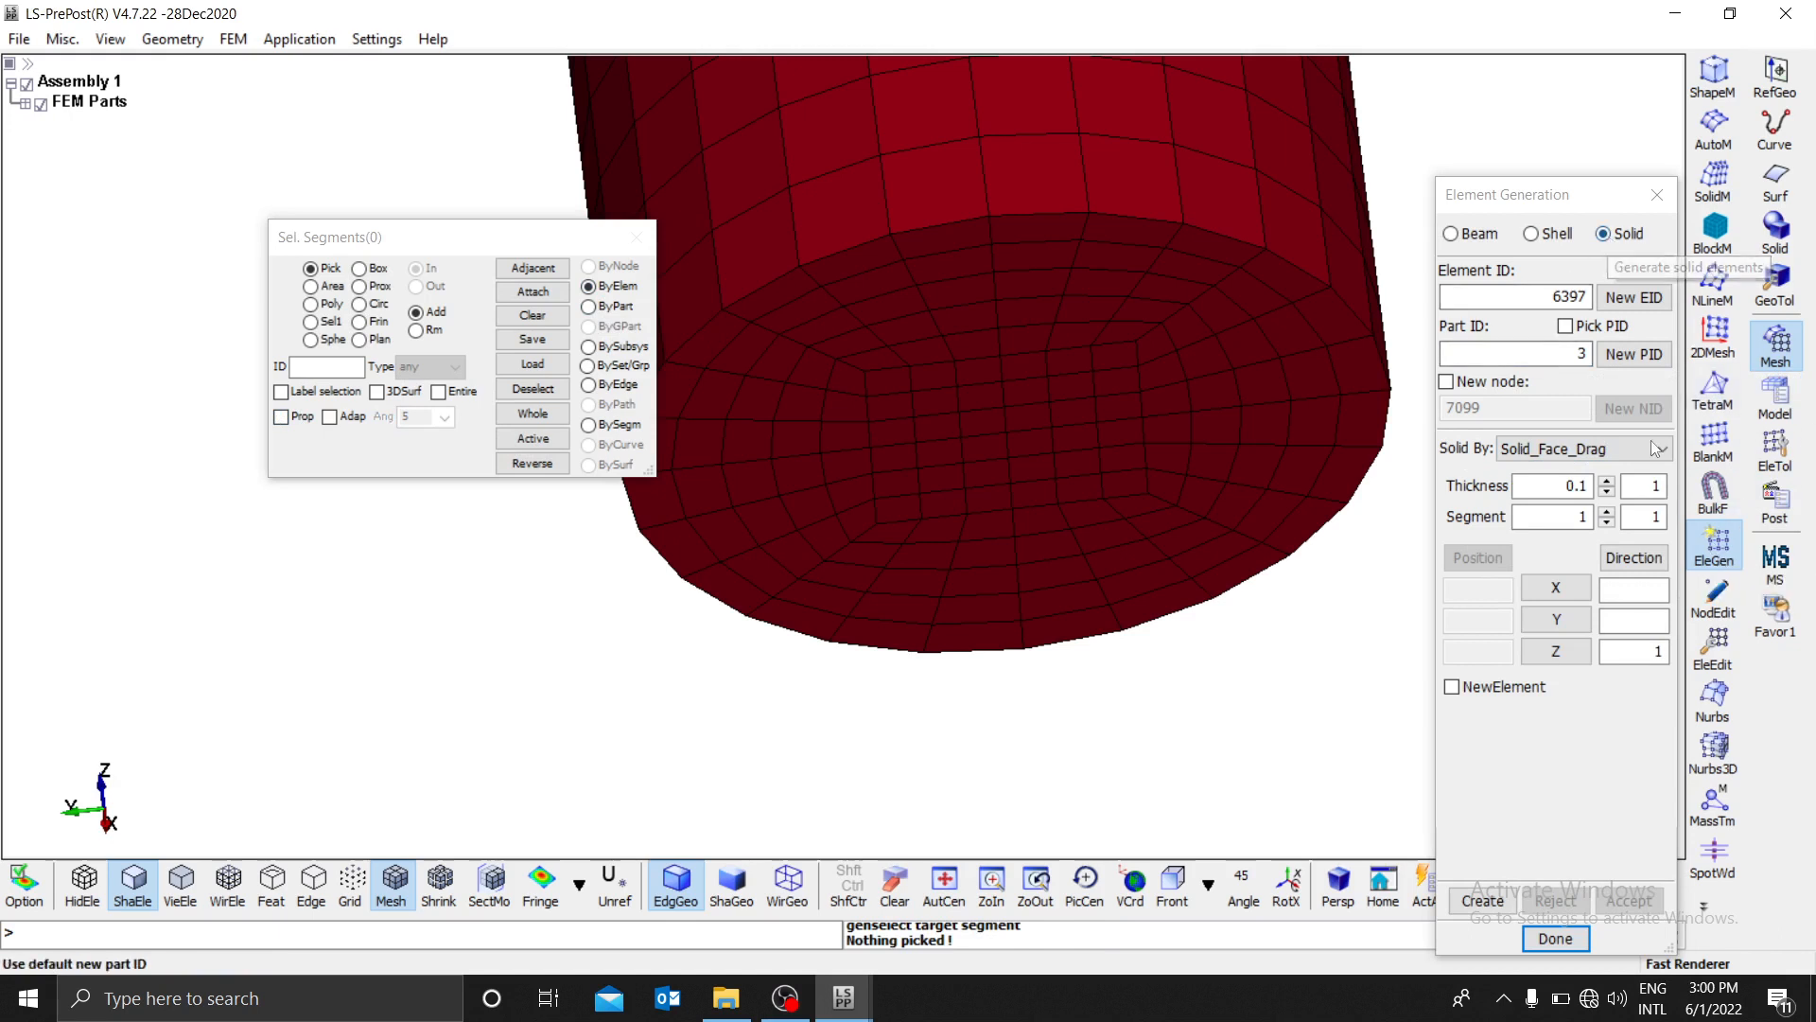
pyautogui.click(1545, 447)
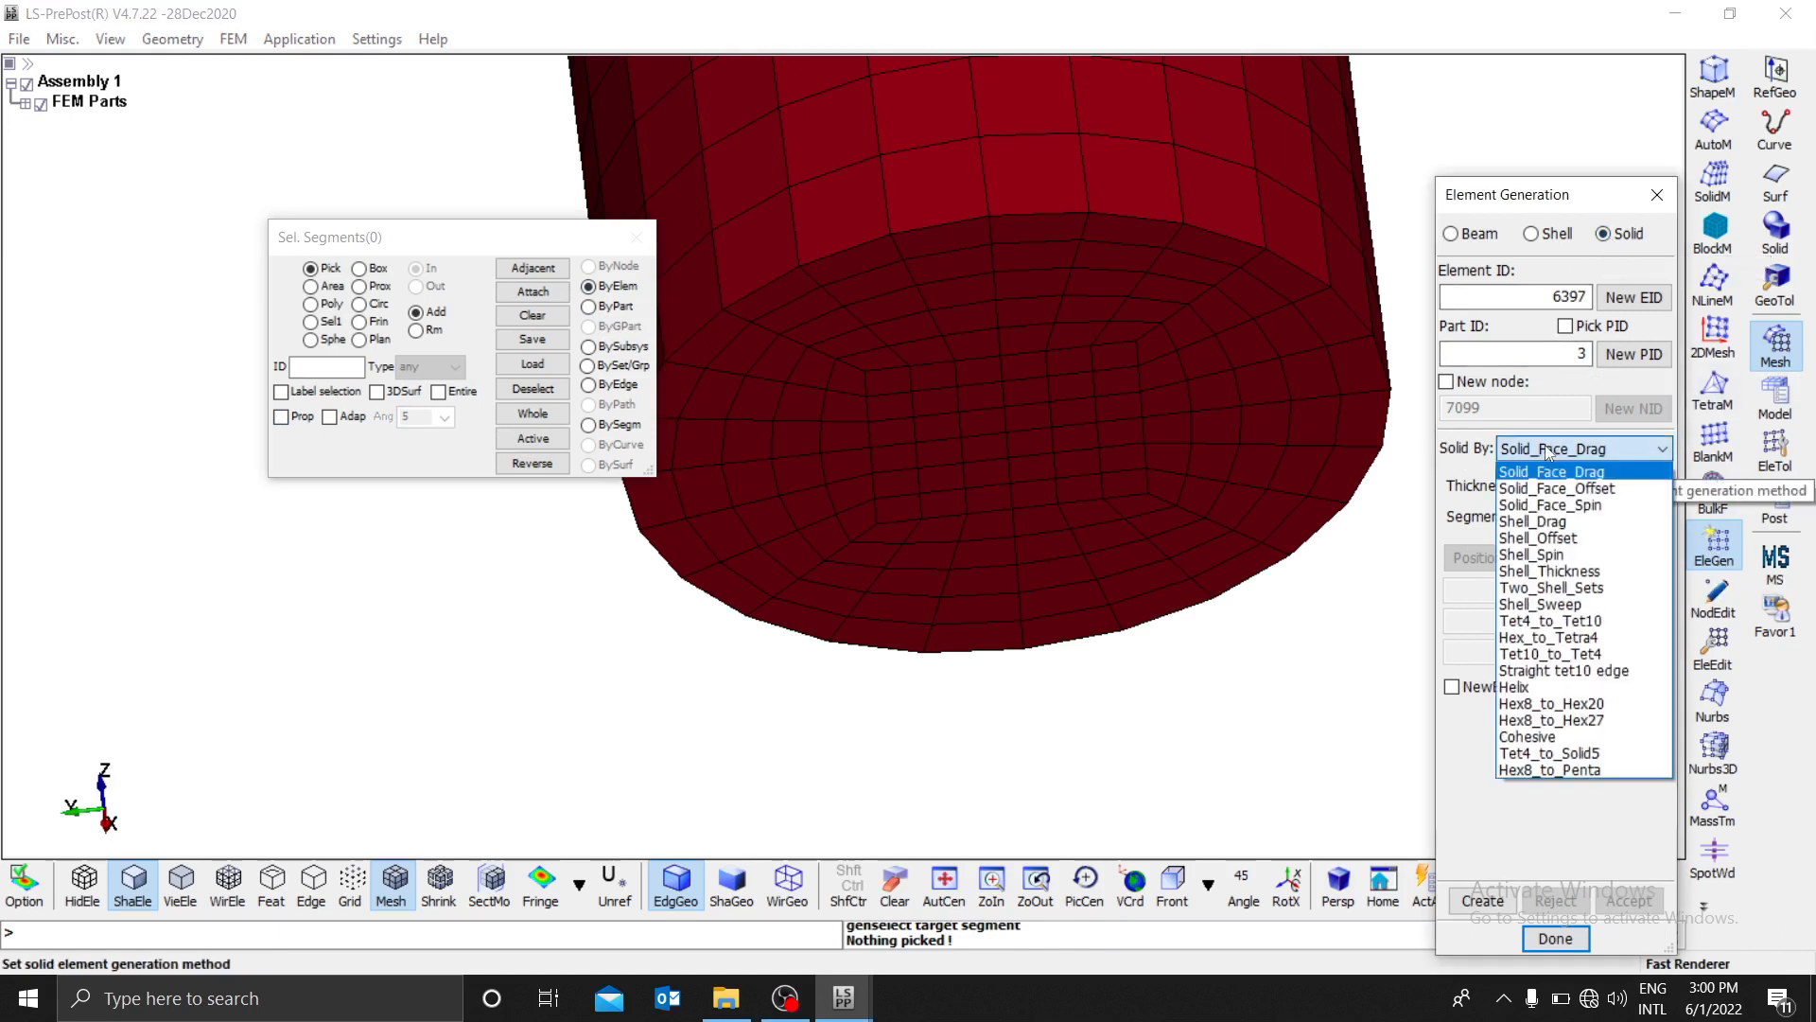
pyautogui.click(1633, 470)
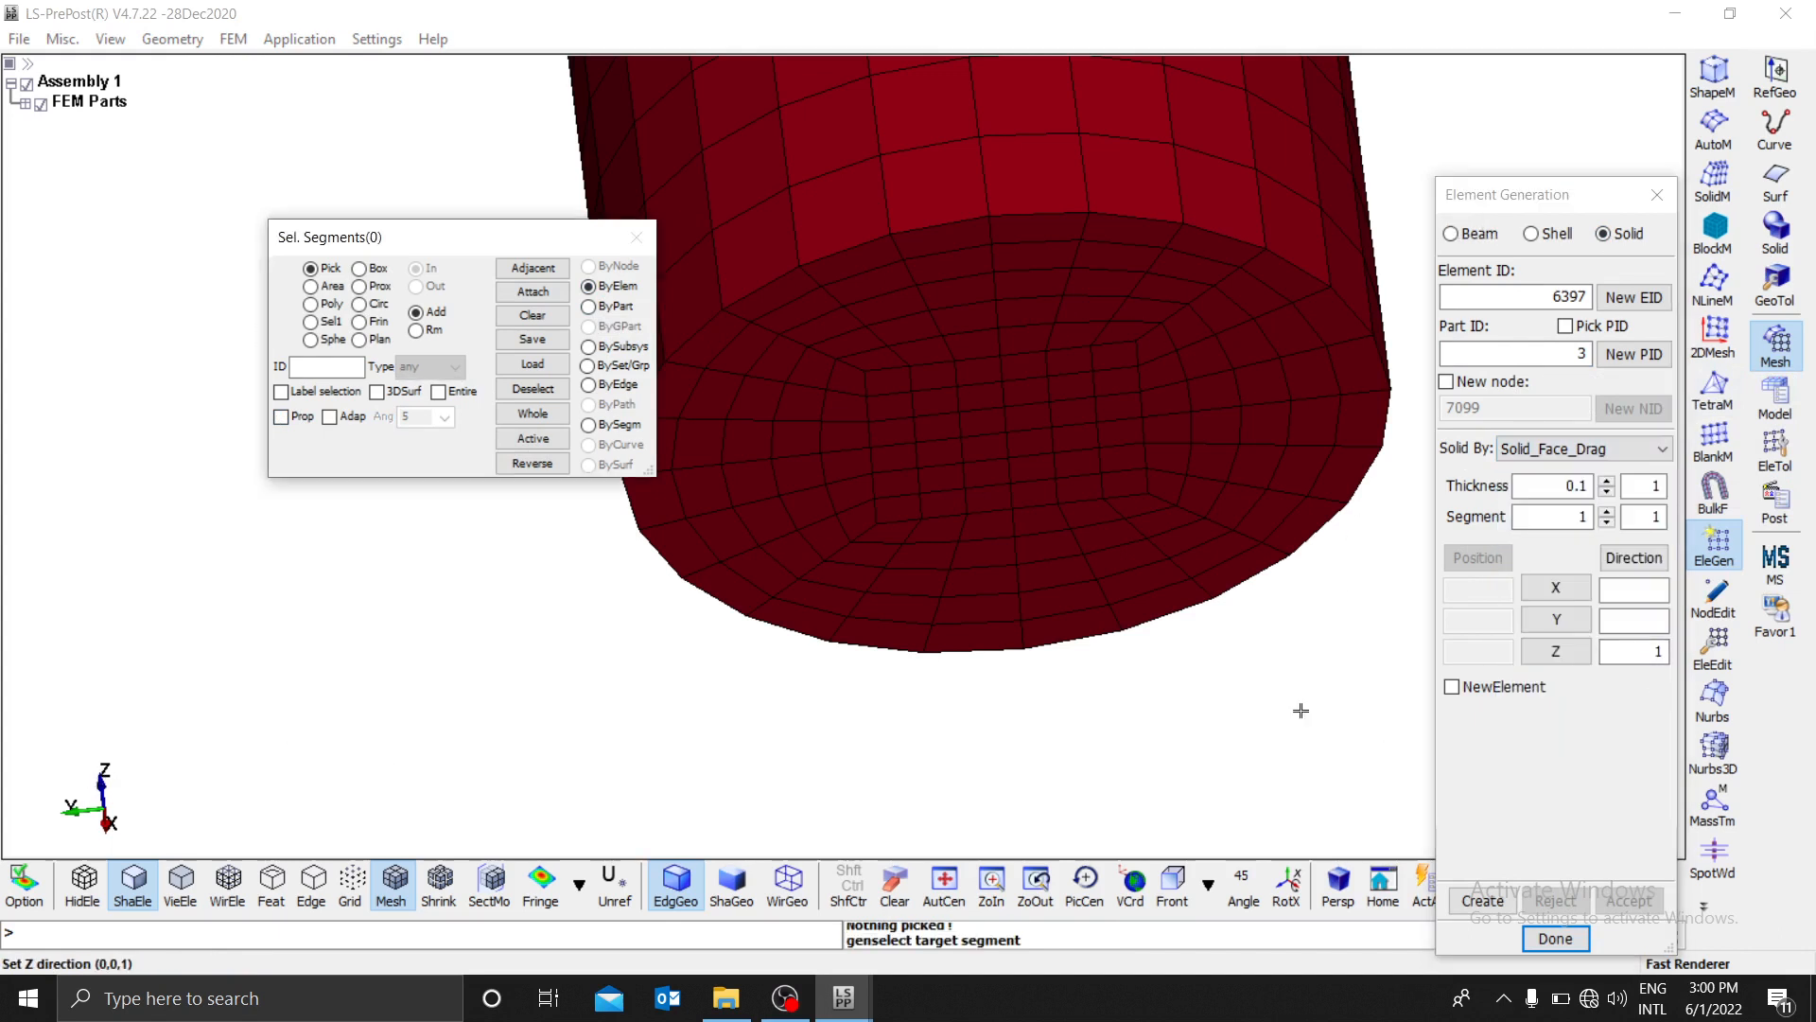
# Step: Set the face drag direction to Z -1 and select the cylinder's whole bottom face using propagated segment selection
pyautogui.click(1605, 653)
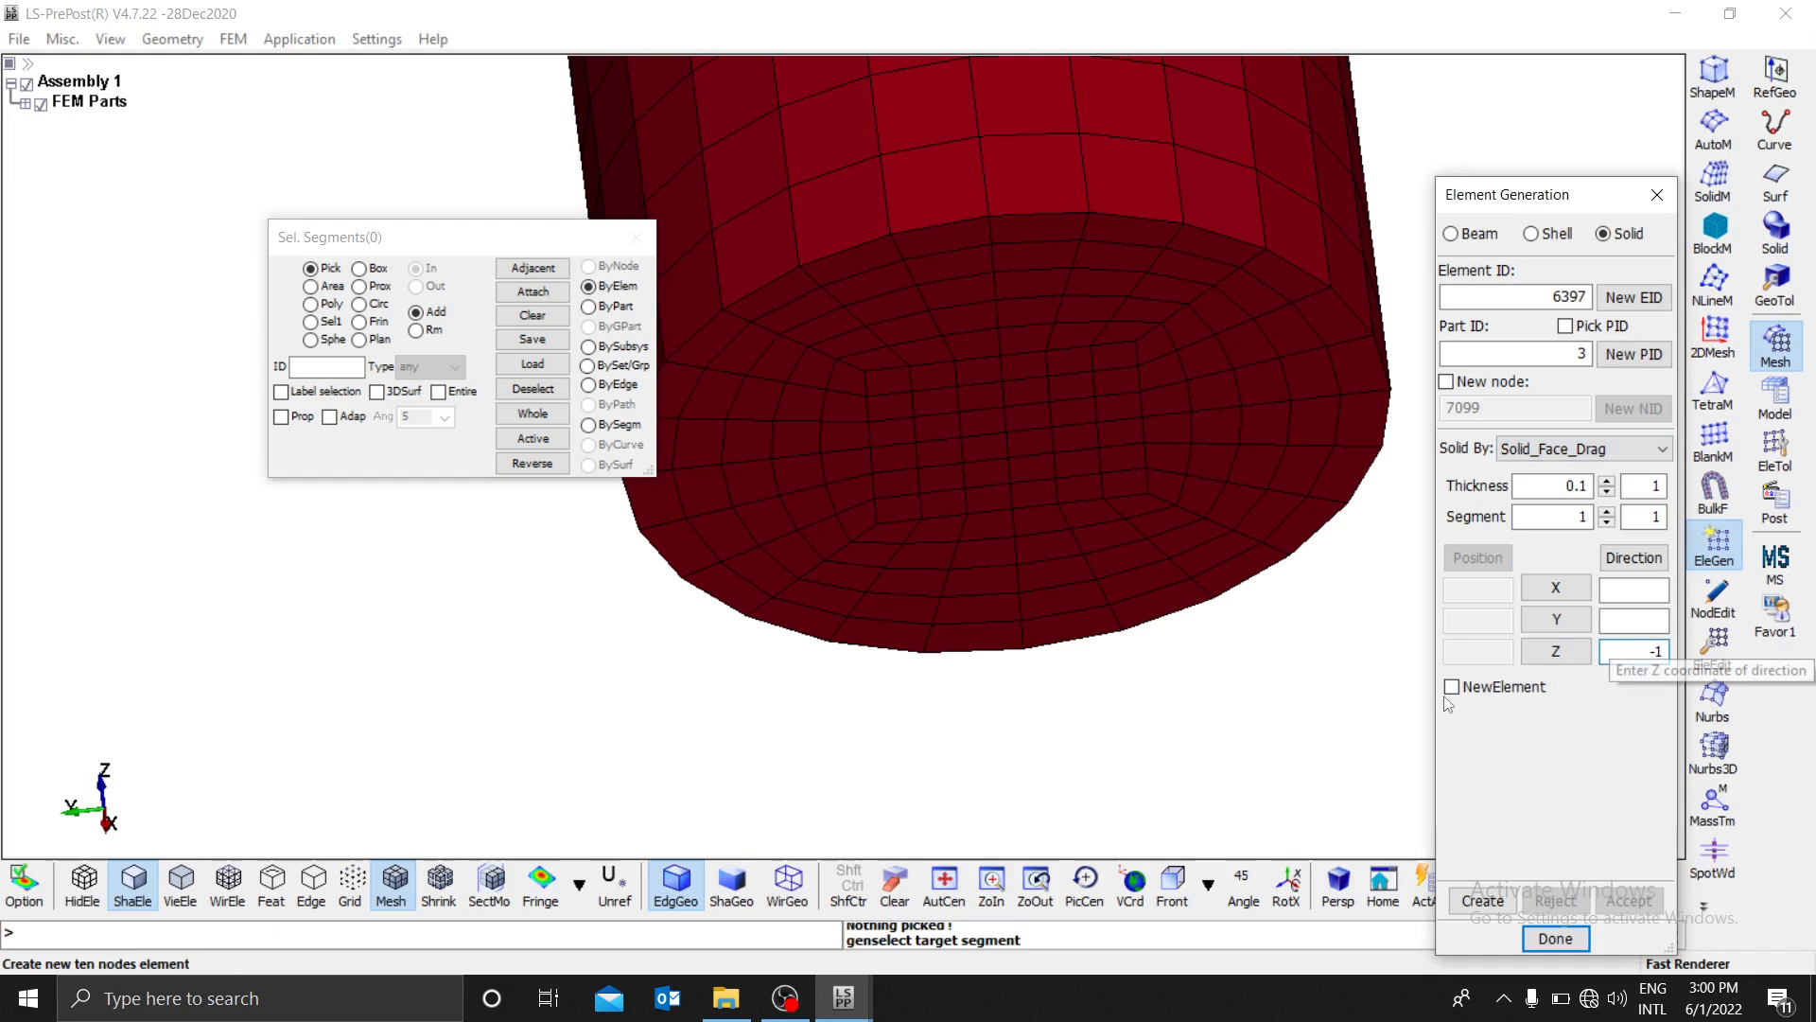
pyautogui.click(782, 366)
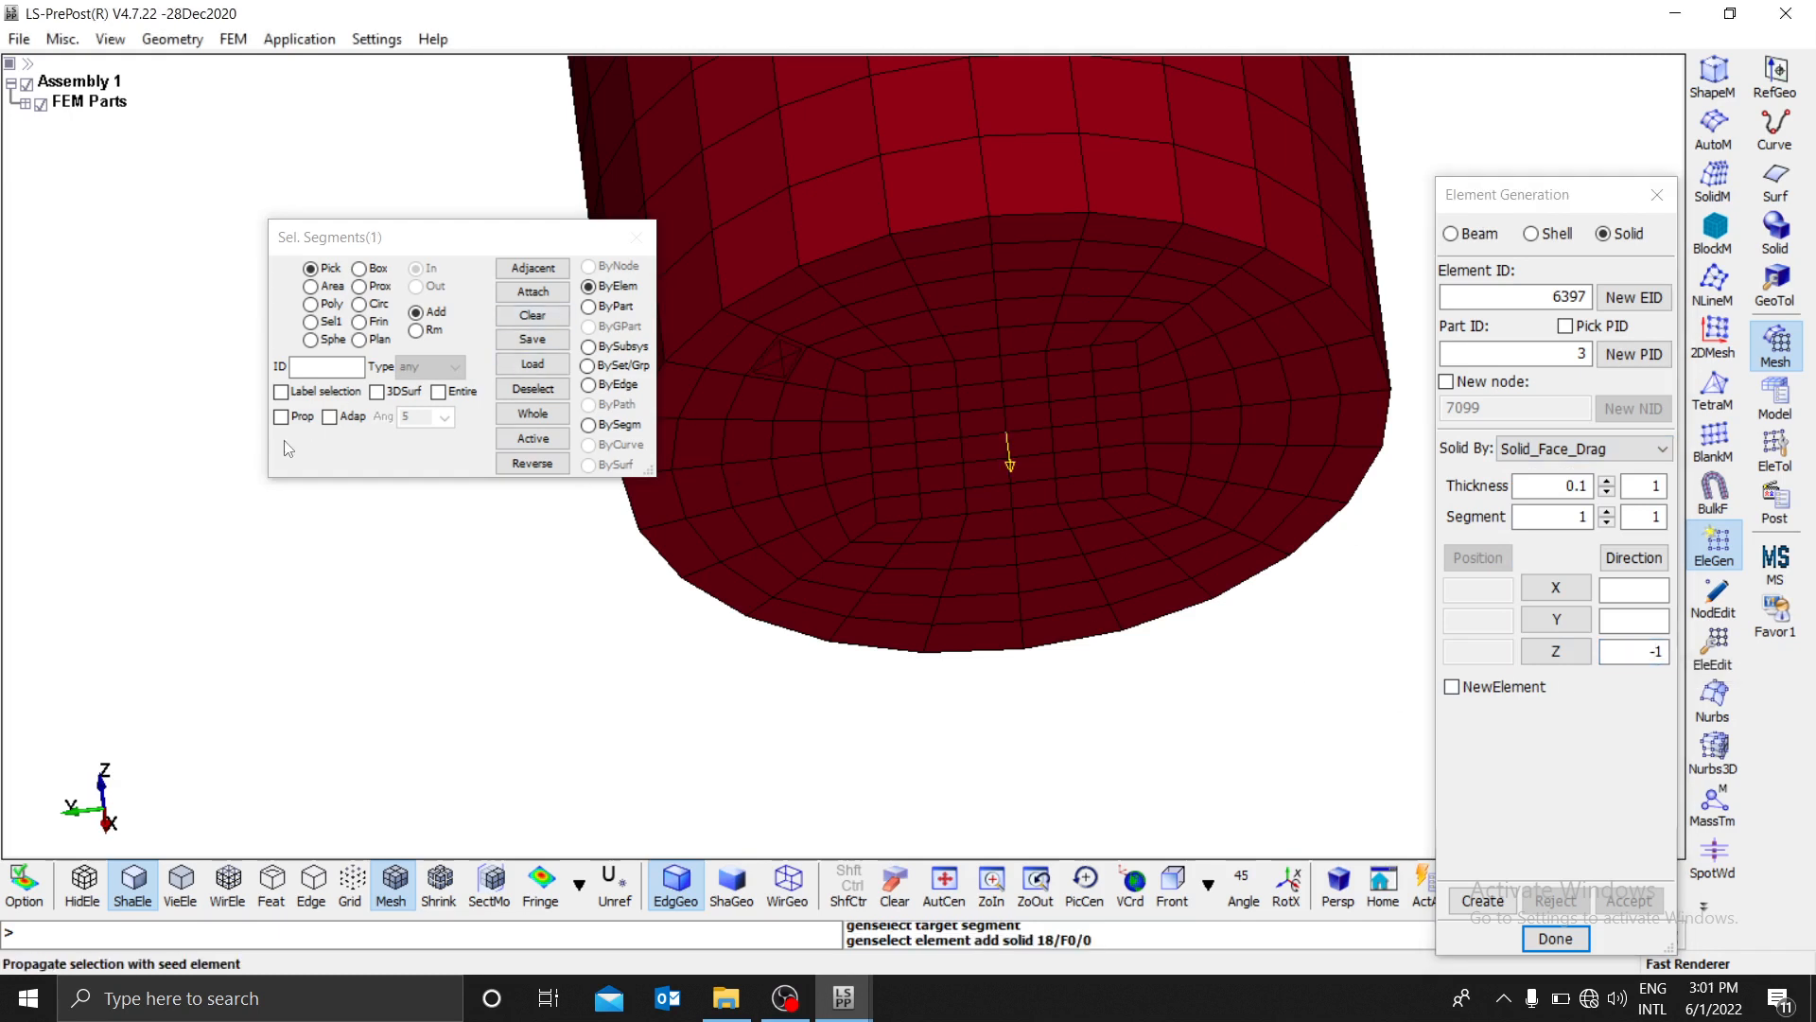
pyautogui.click(810, 334)
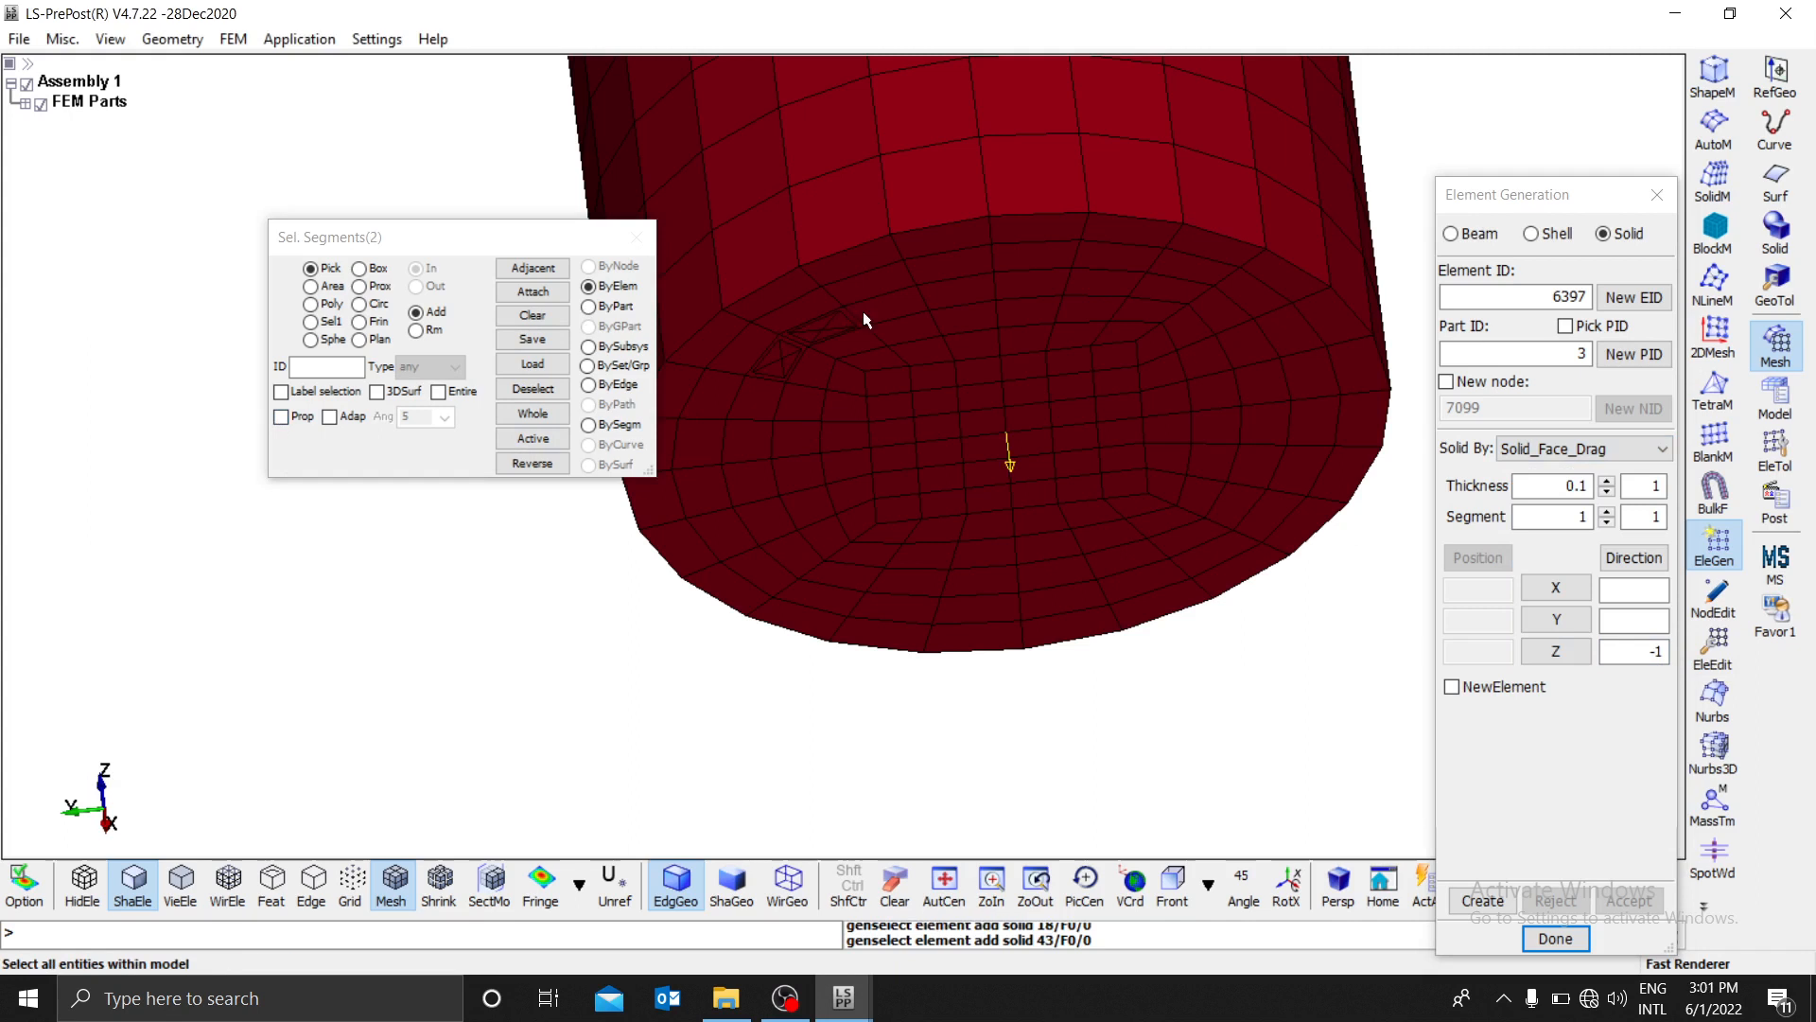
pyautogui.click(281, 416)
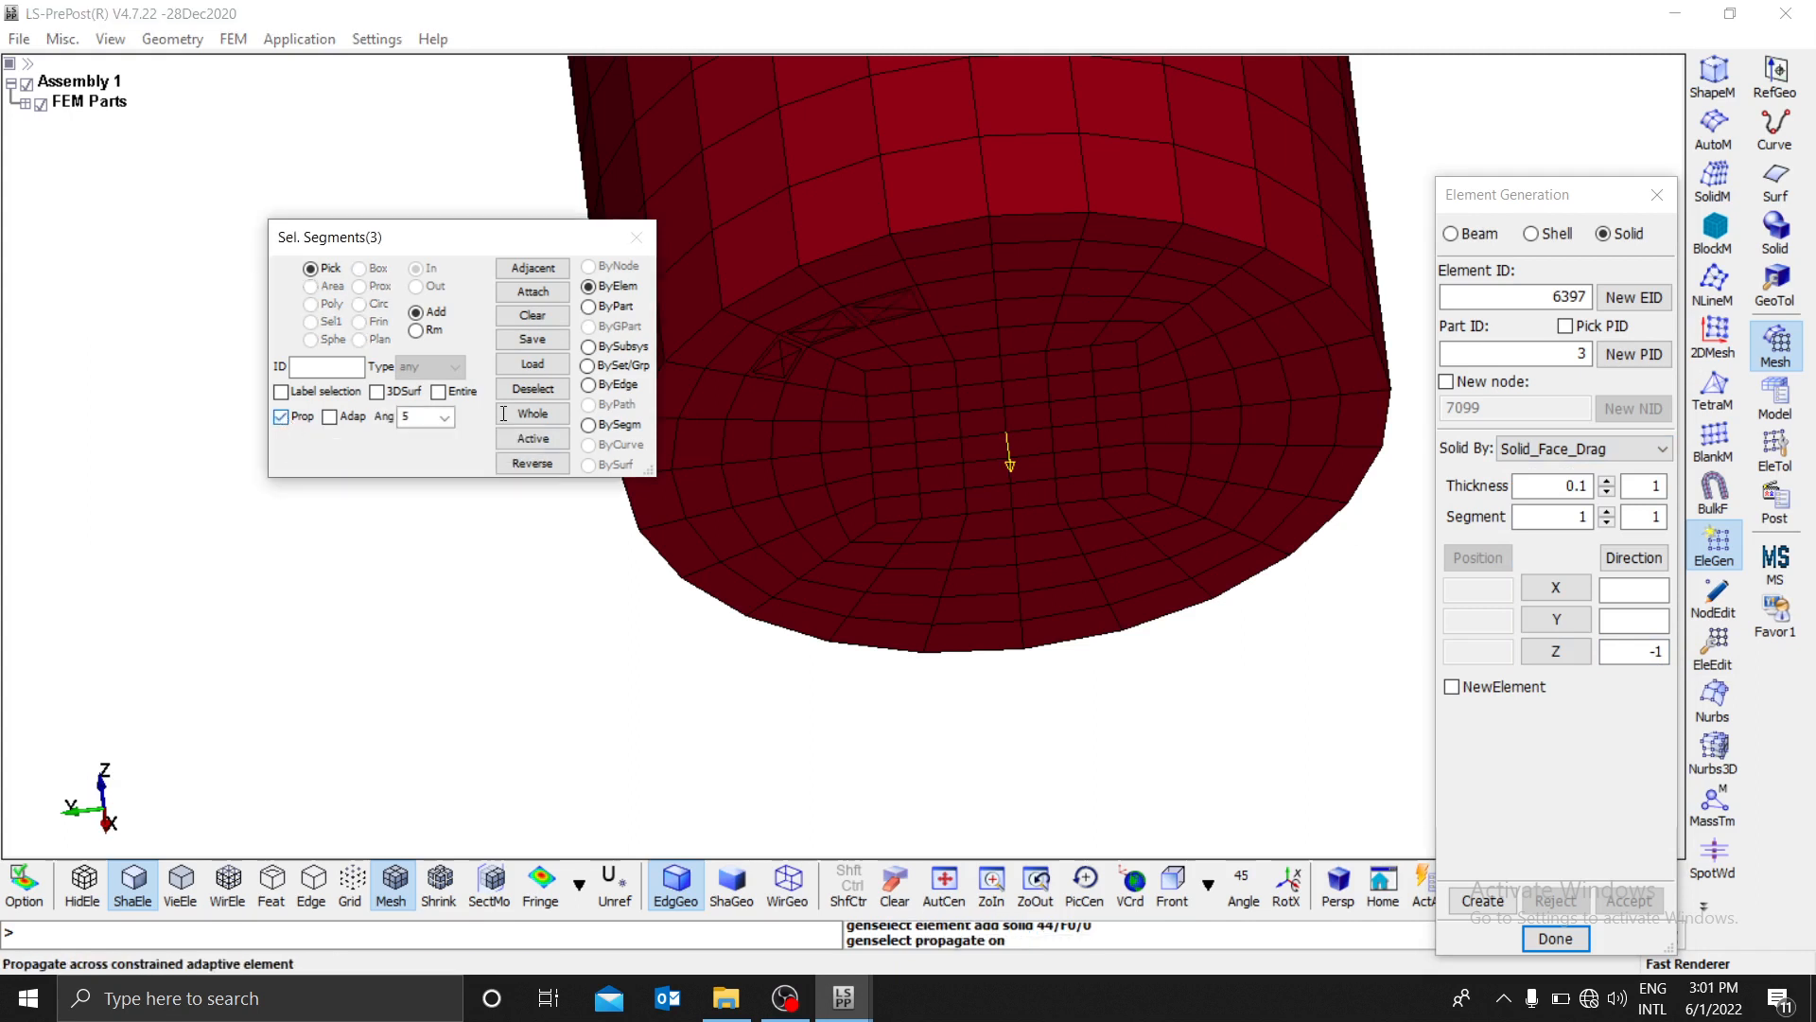
pyautogui.click(961, 295)
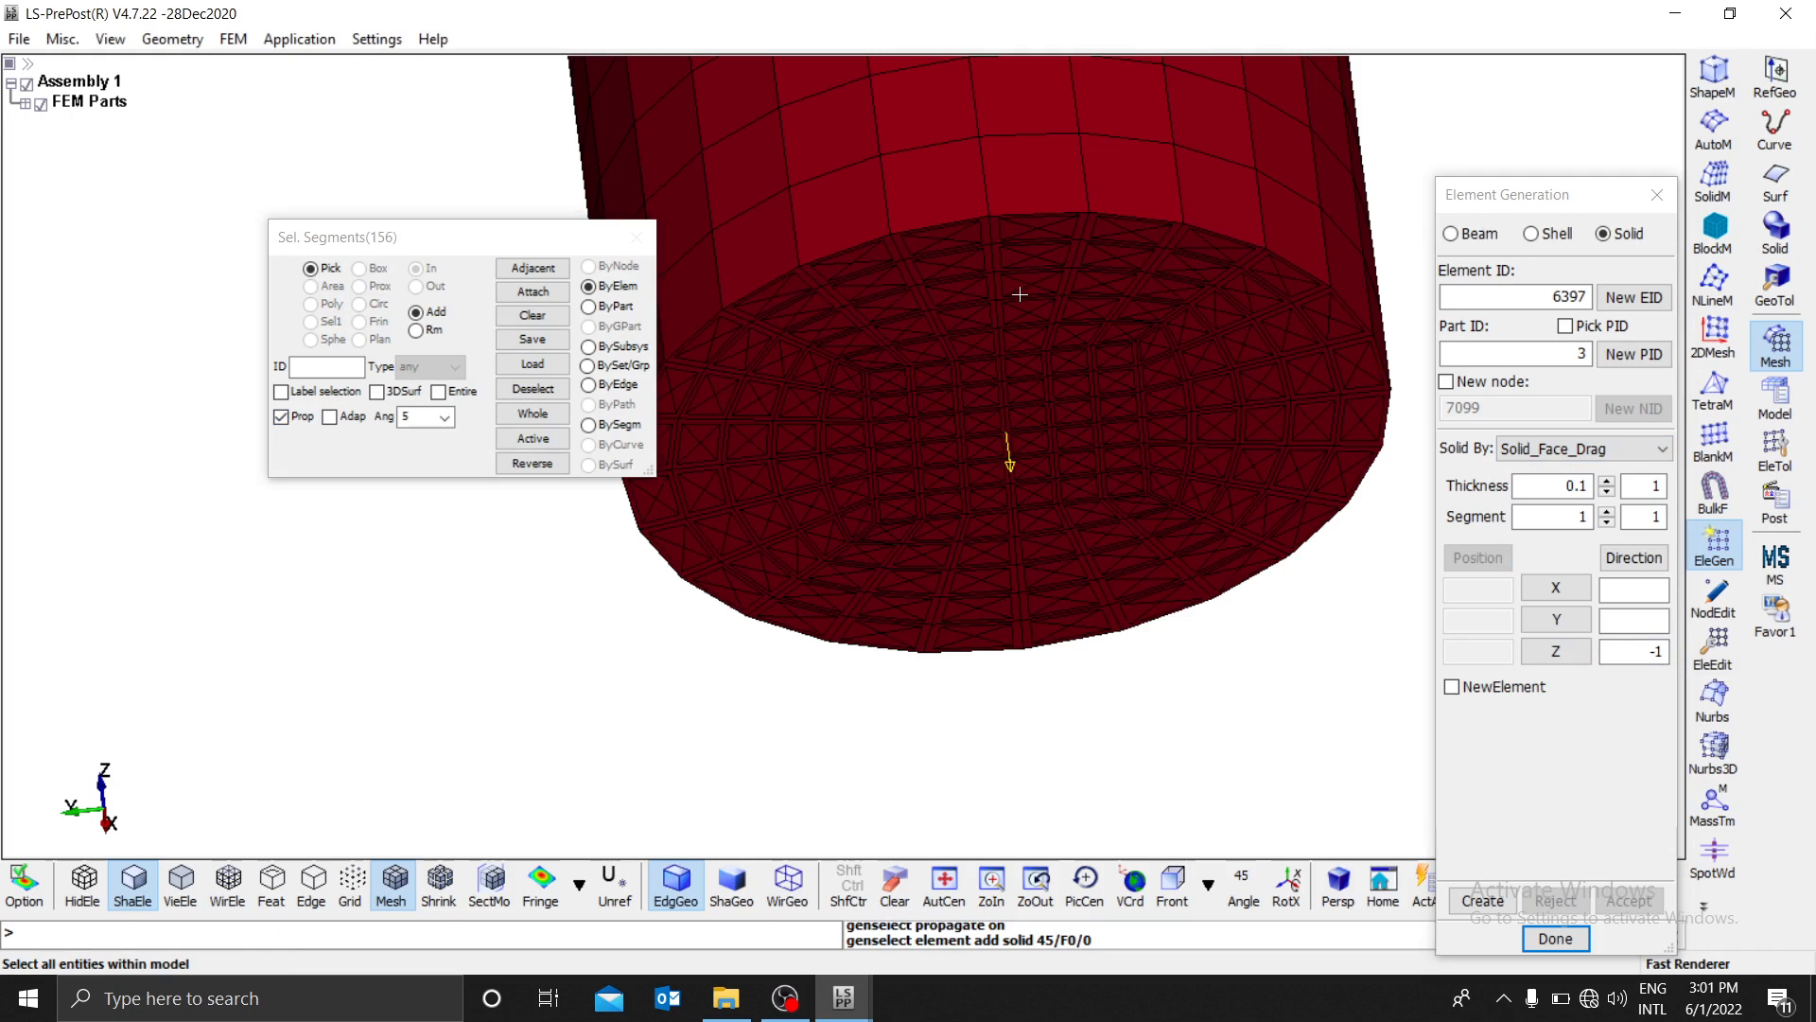
# Step: Create and accept the bottom solid layer as part 3 with thickness 0.1 and 1 segment, and show the model in isometric view
pyautogui.click(1483, 900)
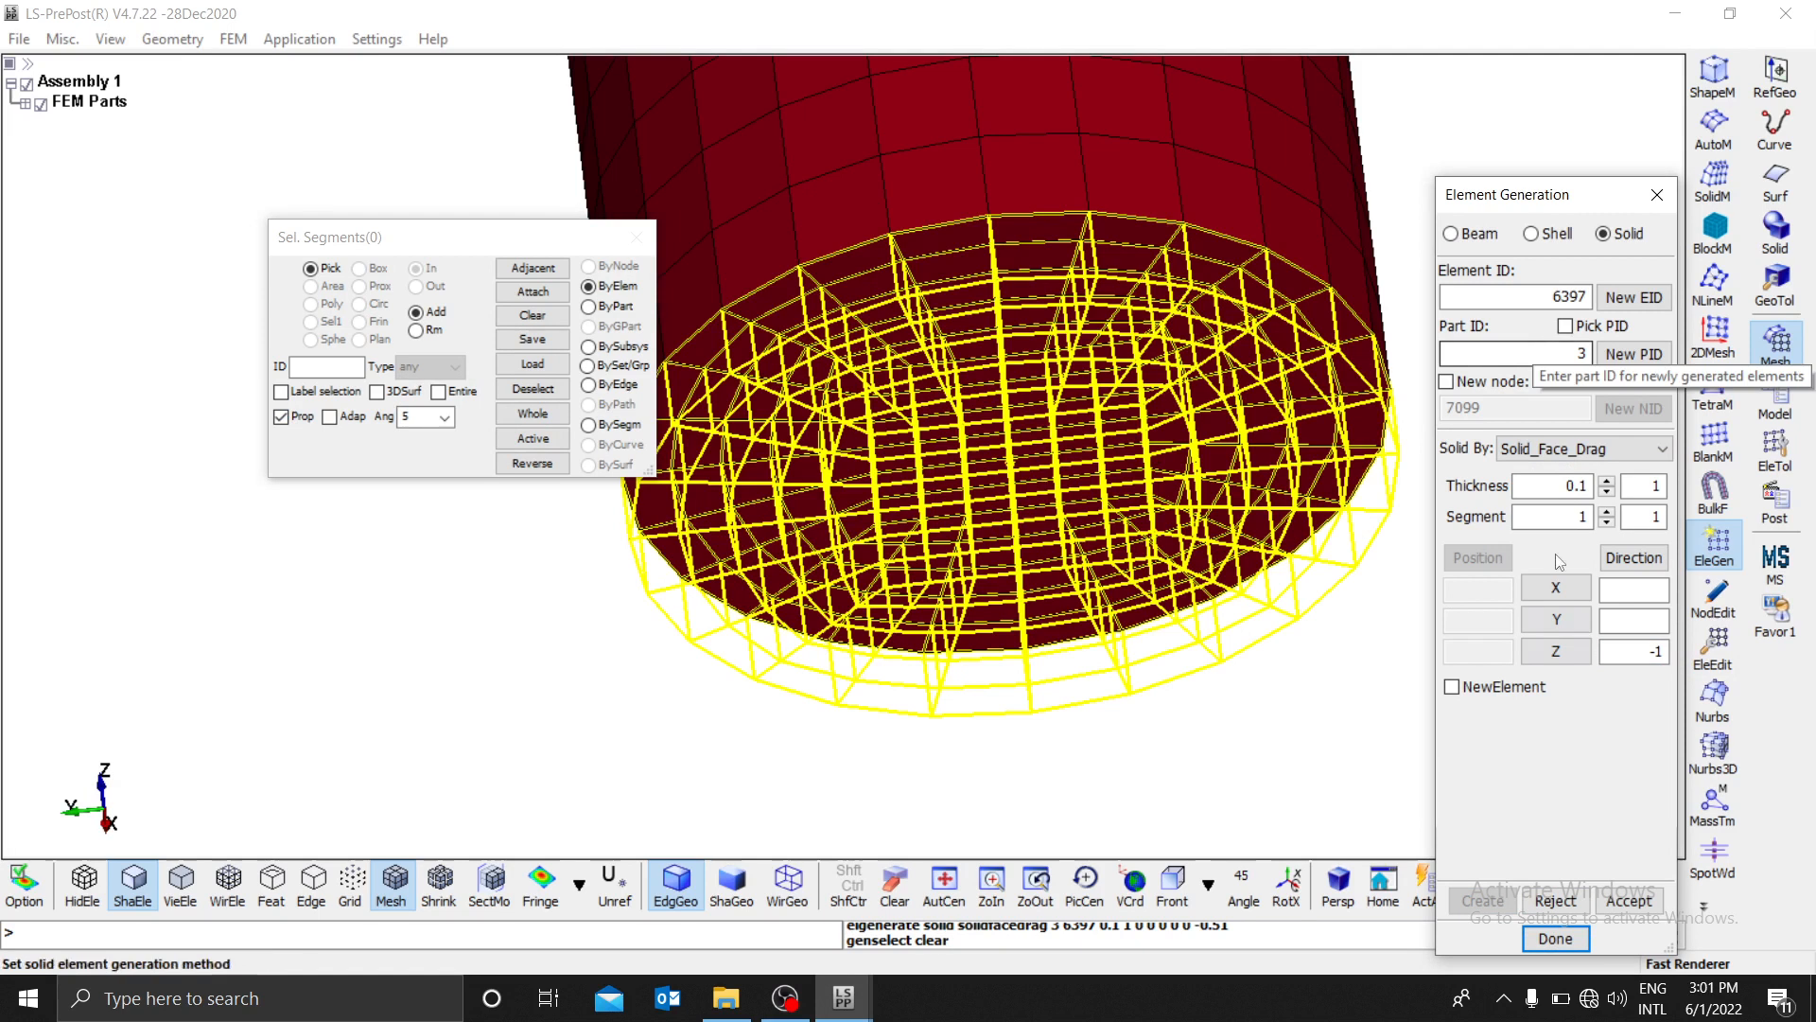
pyautogui.click(1555, 938)
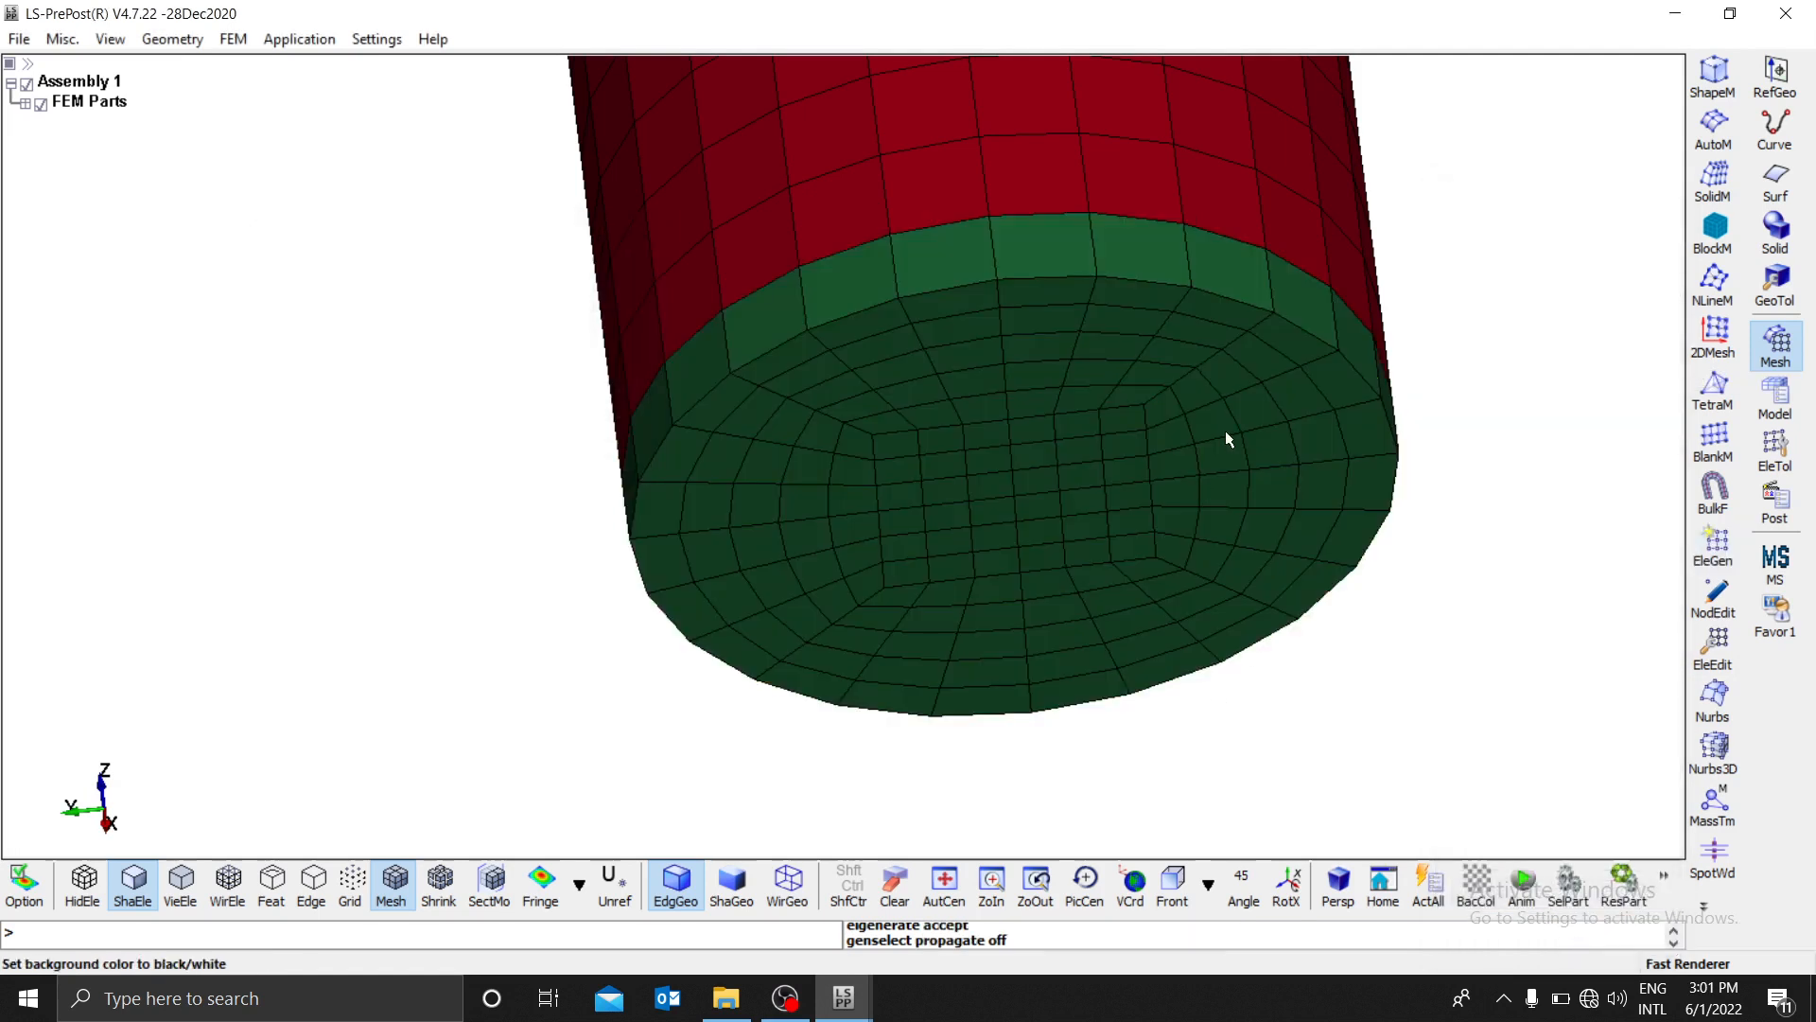
pyautogui.scroll(2, 1224, 429)
pyautogui.scroll(-6, 1264, 430)
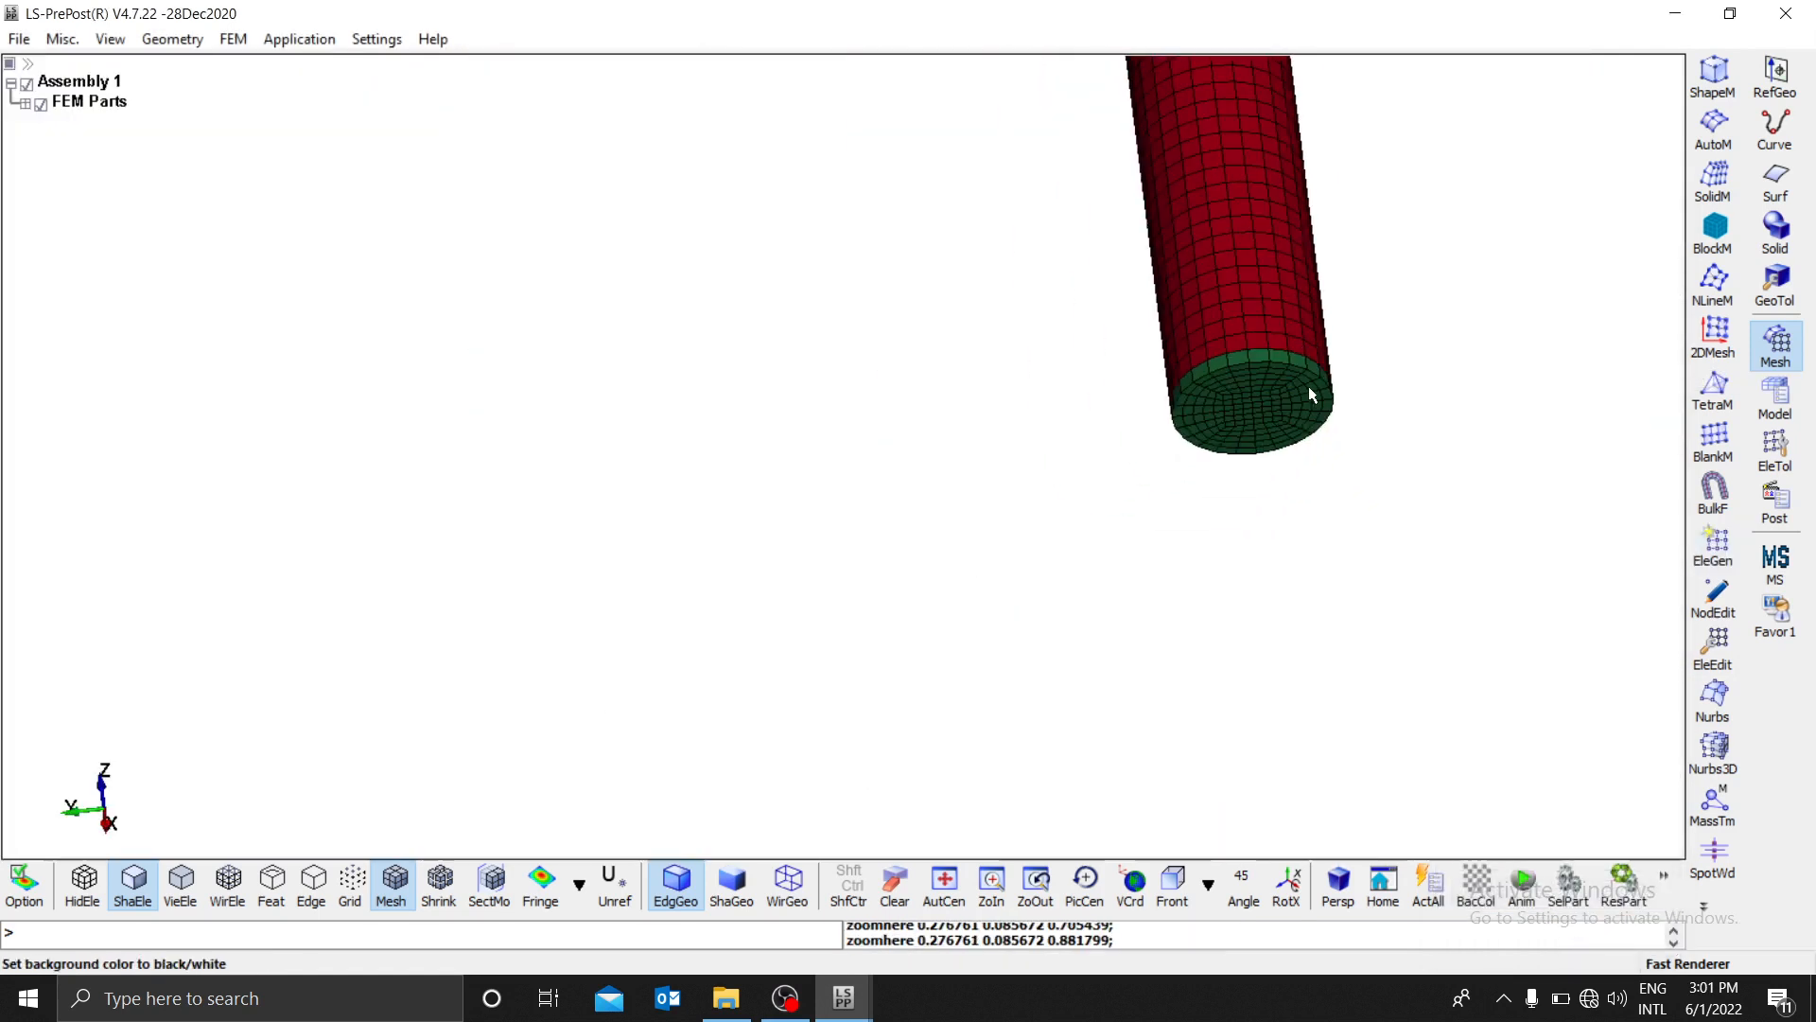
pyautogui.click(1208, 885)
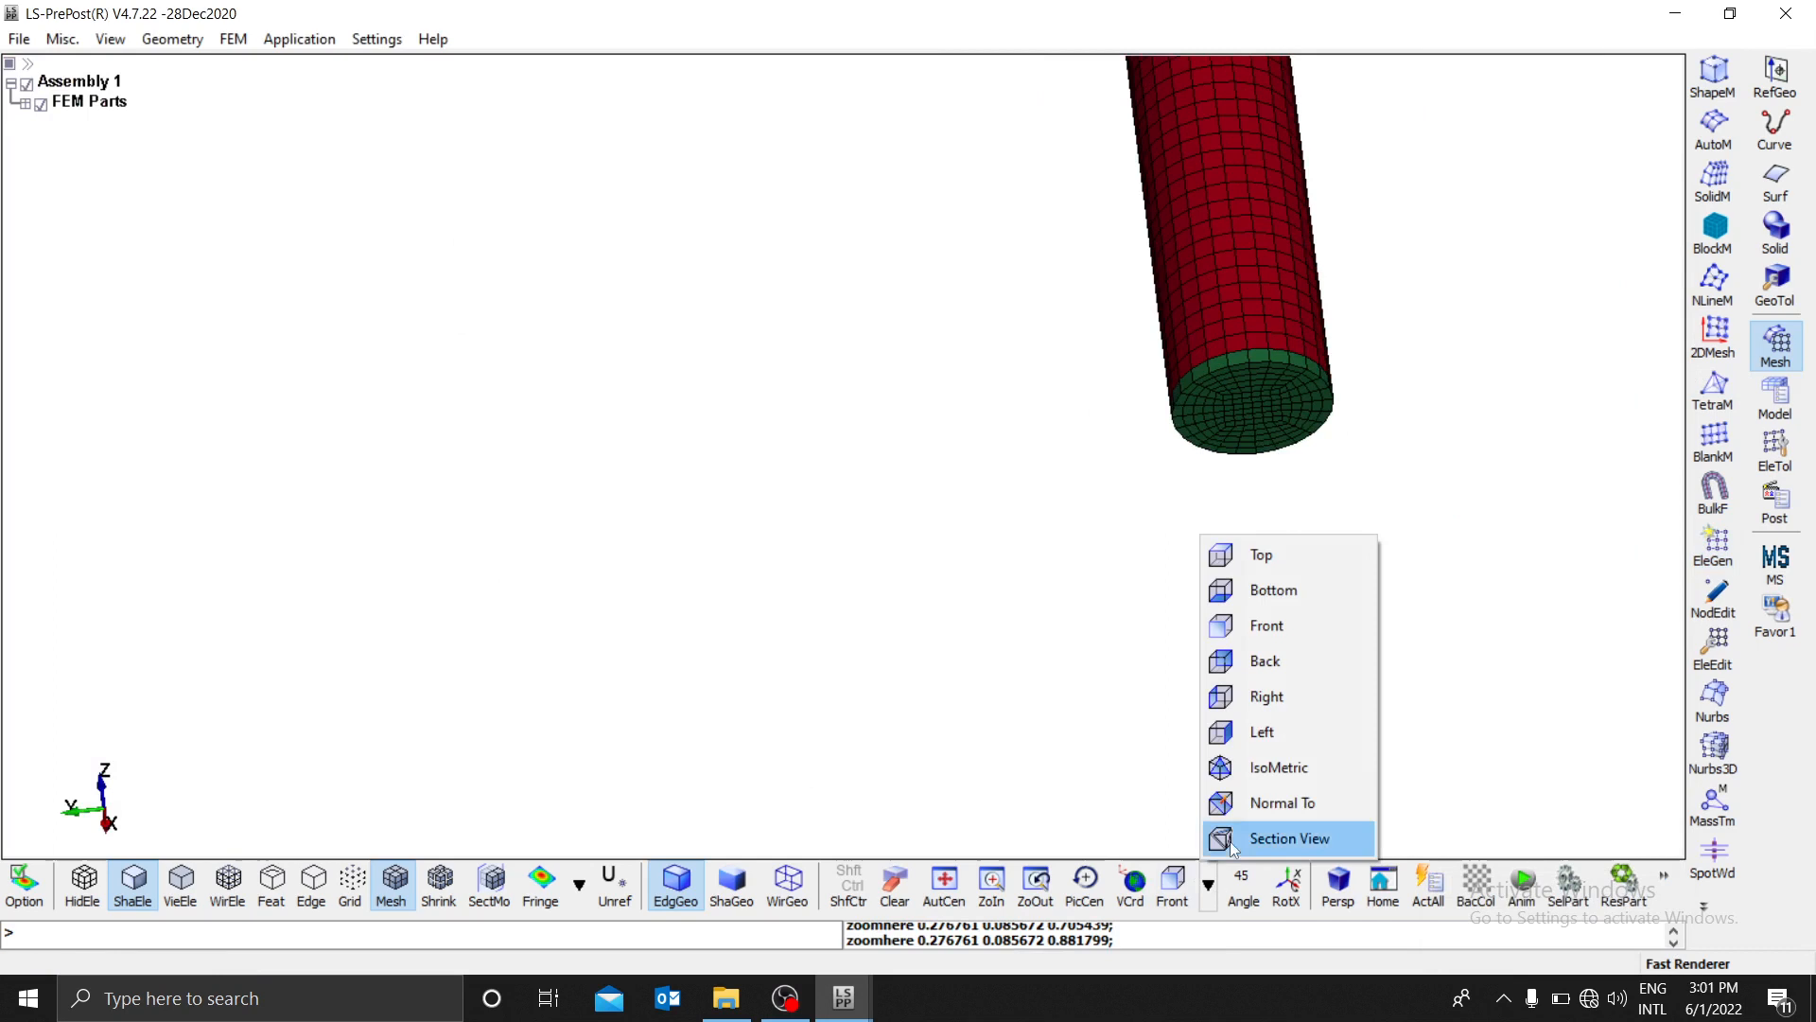
pyautogui.click(1261, 781)
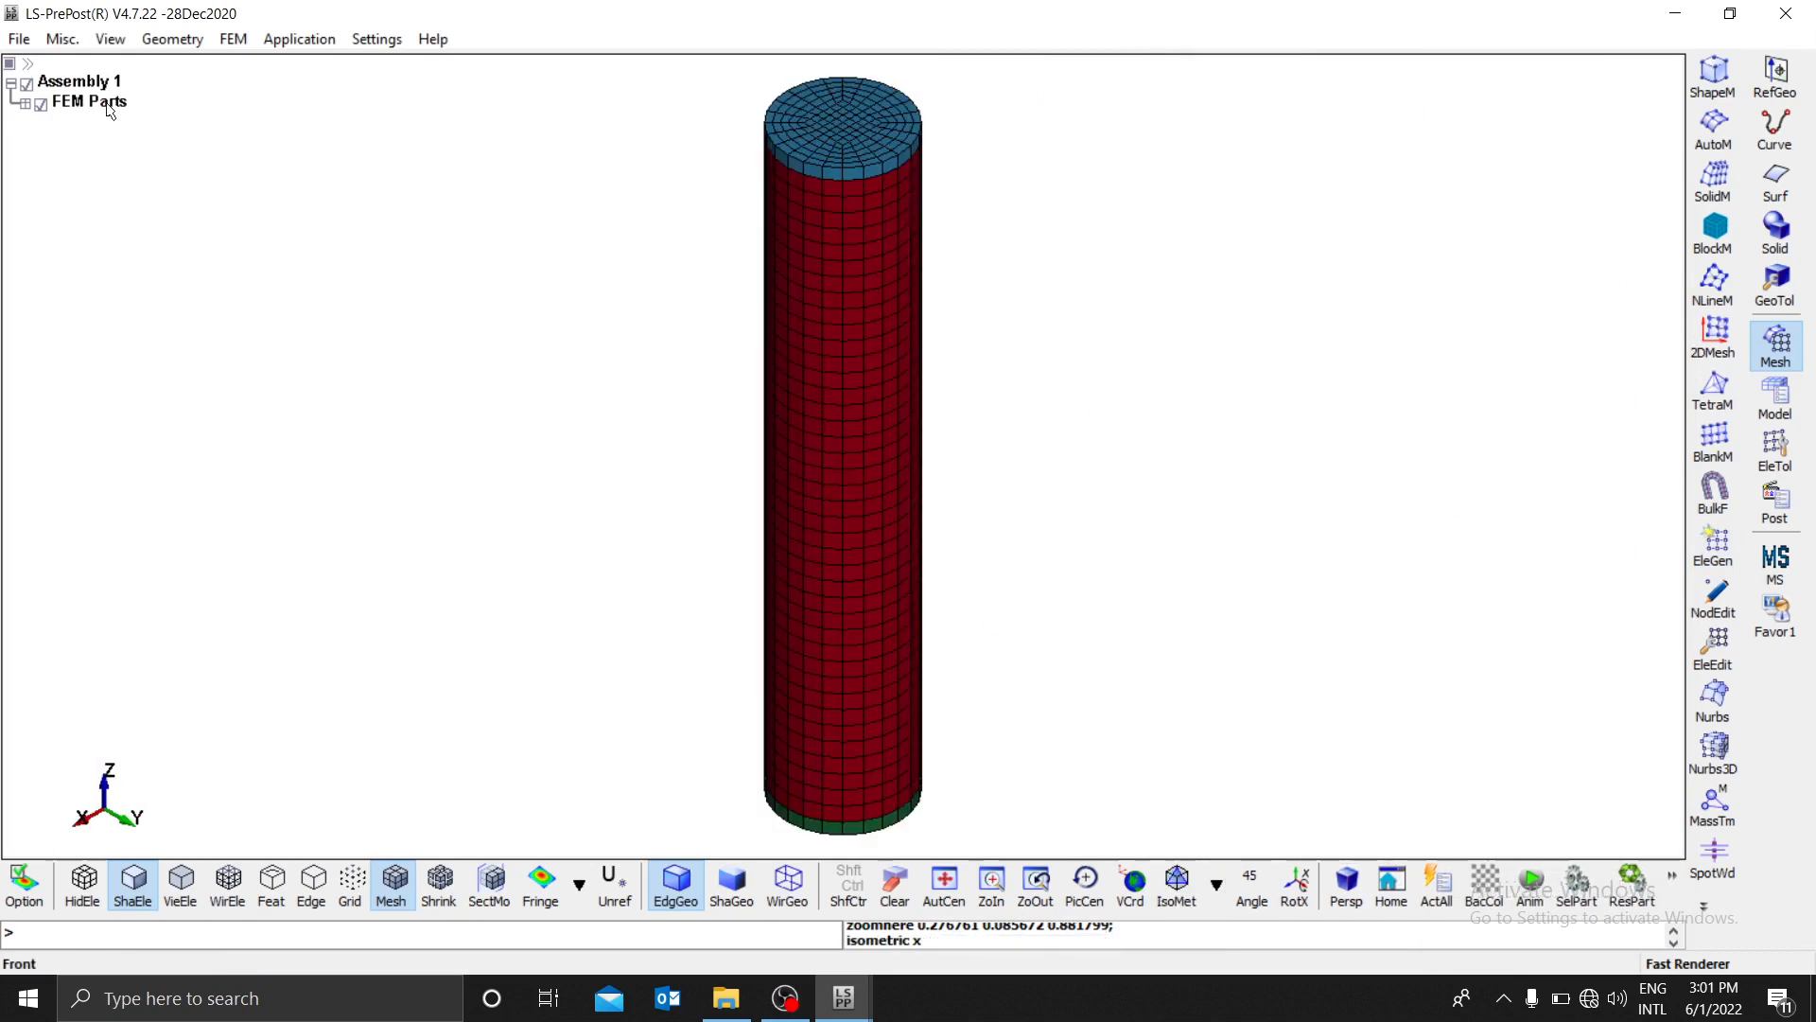
# Step: Expand the FEM parts and rename part 1 as "Cylinder"
pyautogui.click(26, 104)
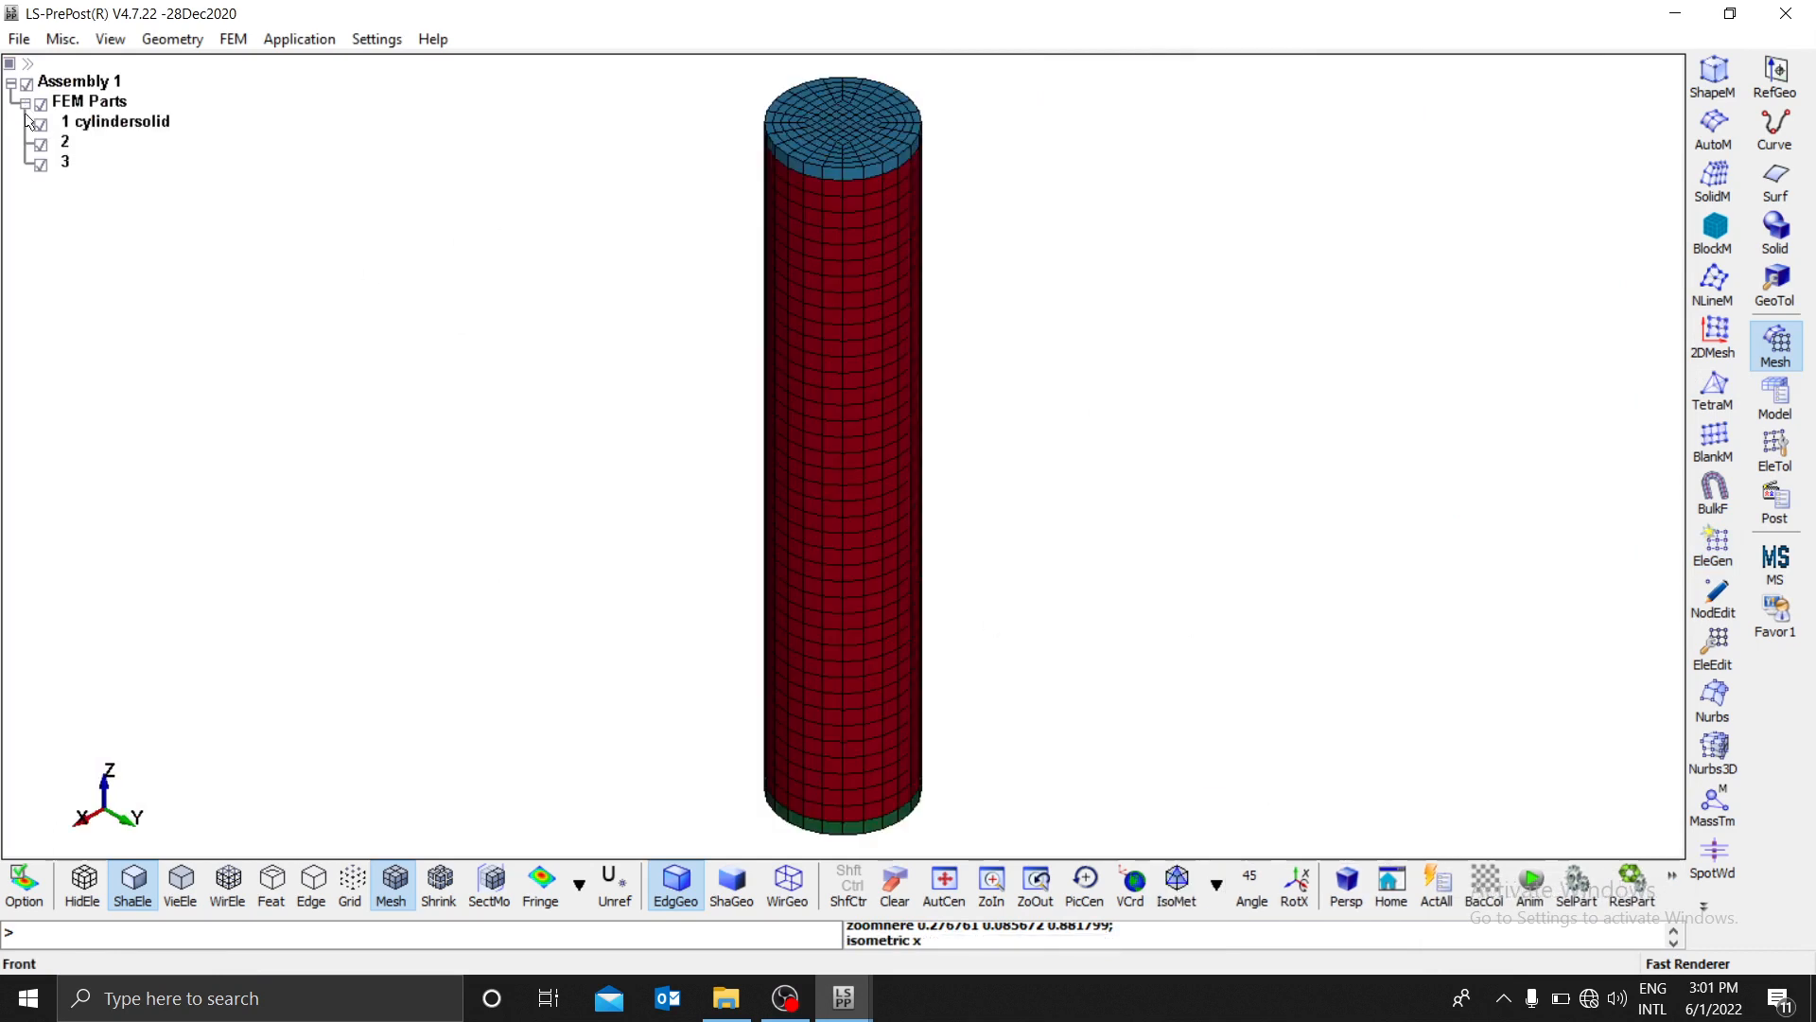
pyautogui.click(128, 135)
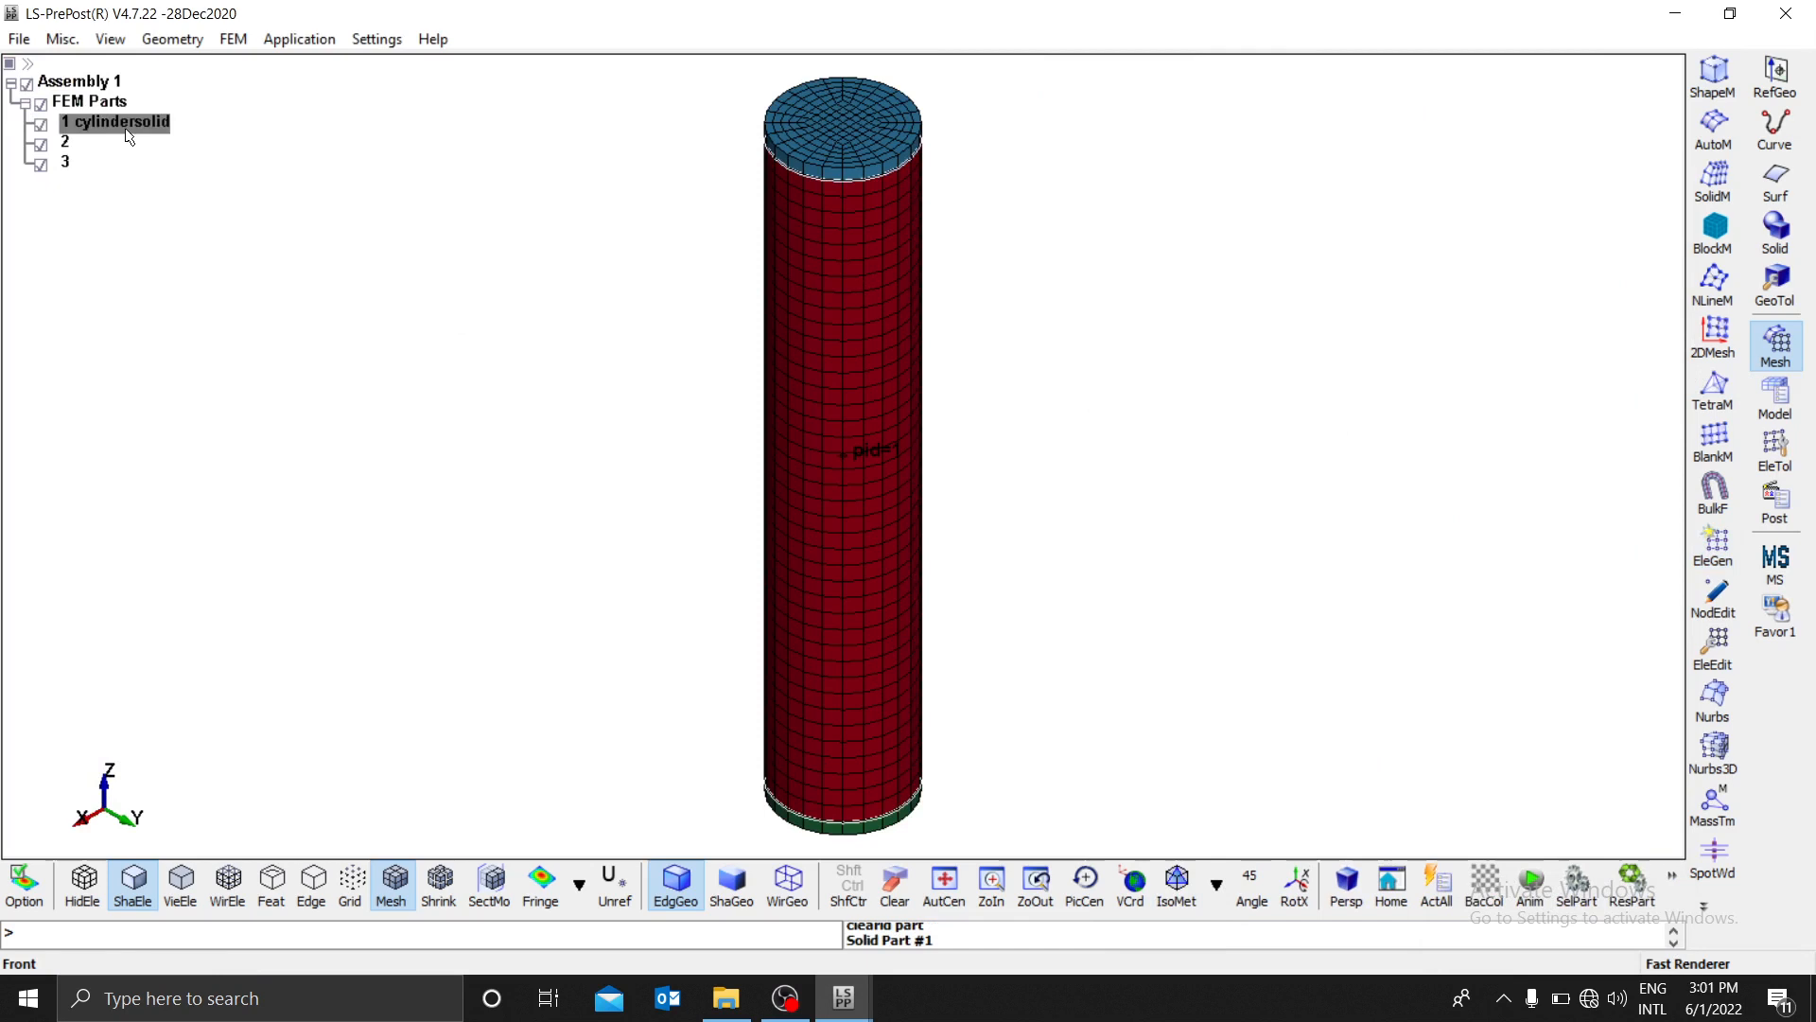
pyautogui.rightClick(131, 128)
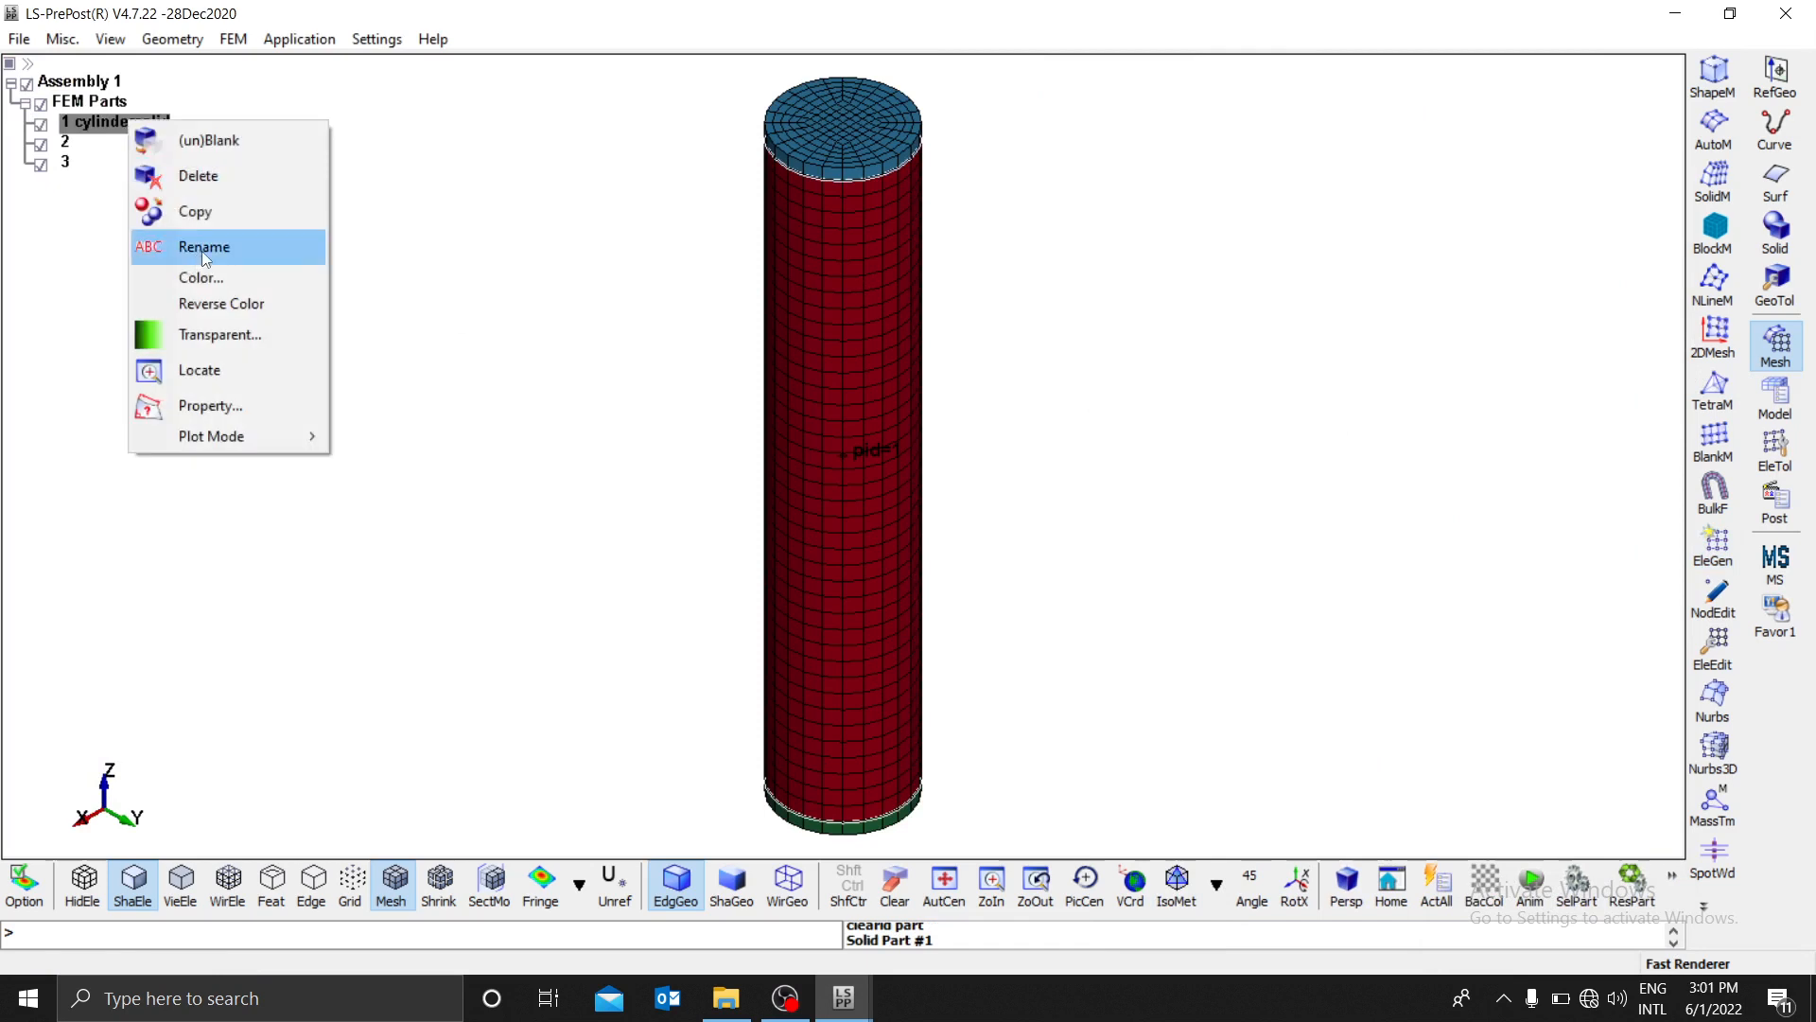
pyautogui.click(204, 248)
pyautogui.write('Cy')
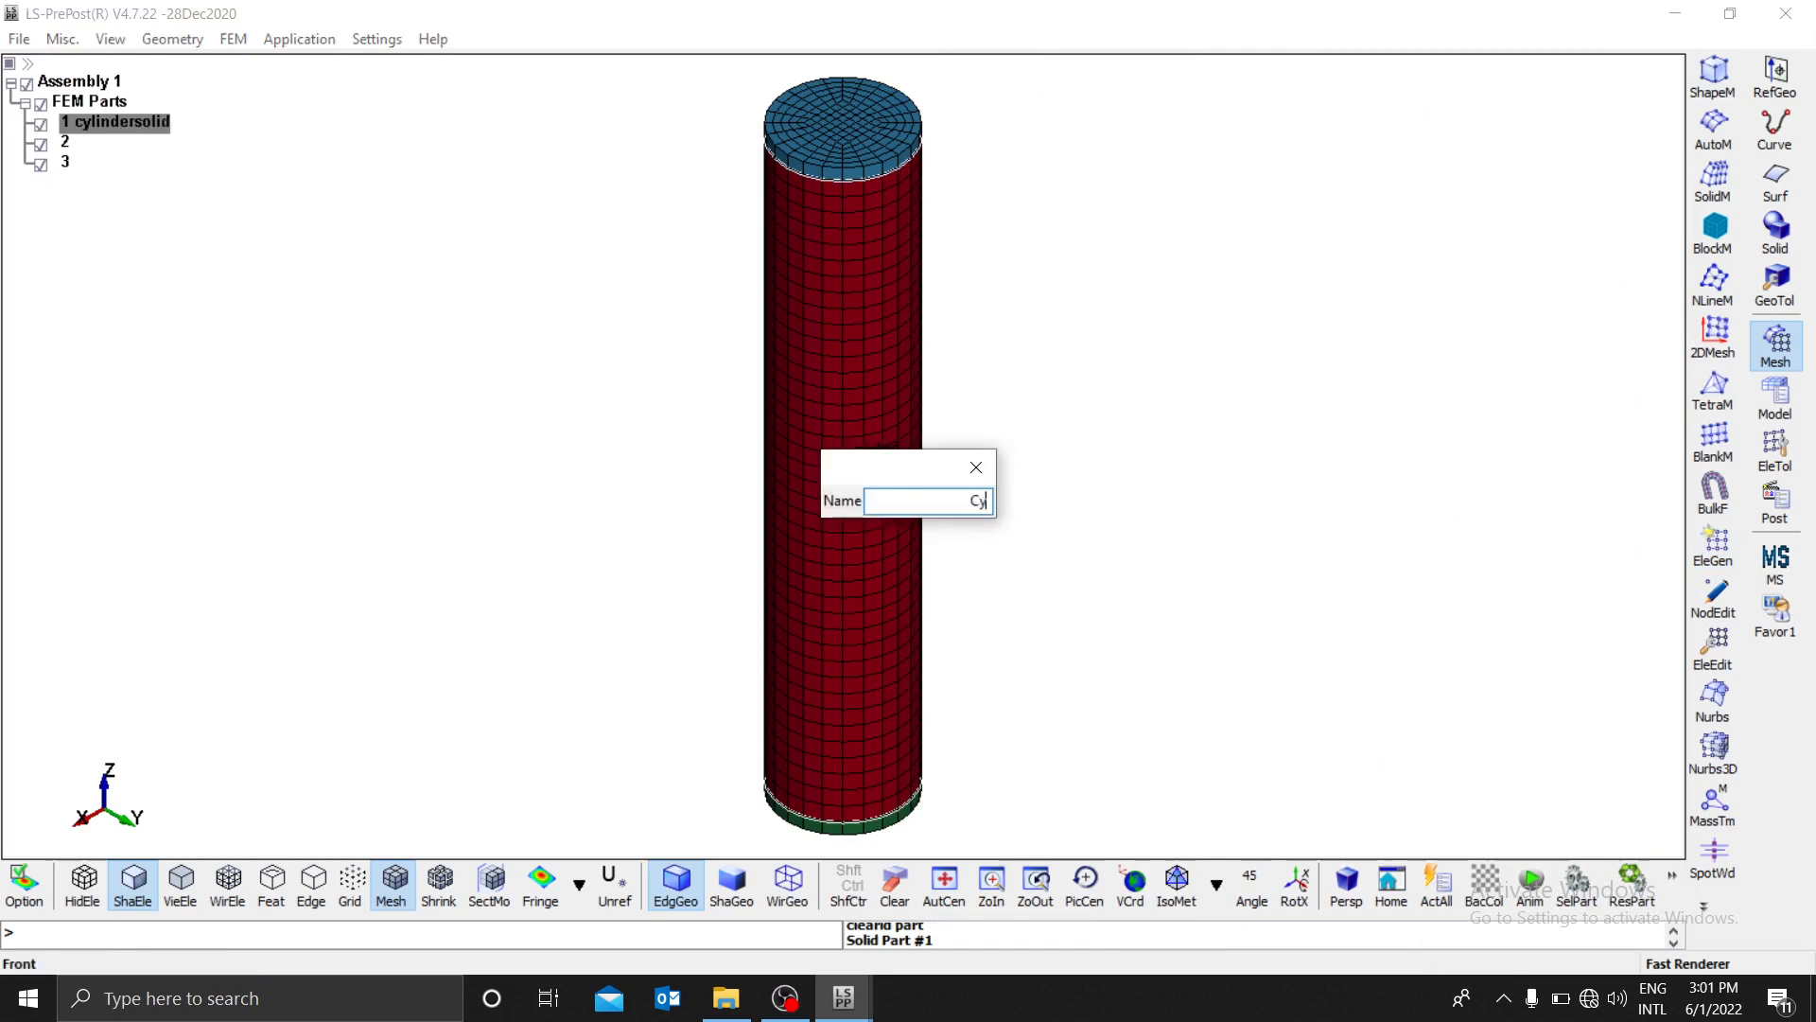
pyautogui.write('linder')
pyautogui.press('Return')
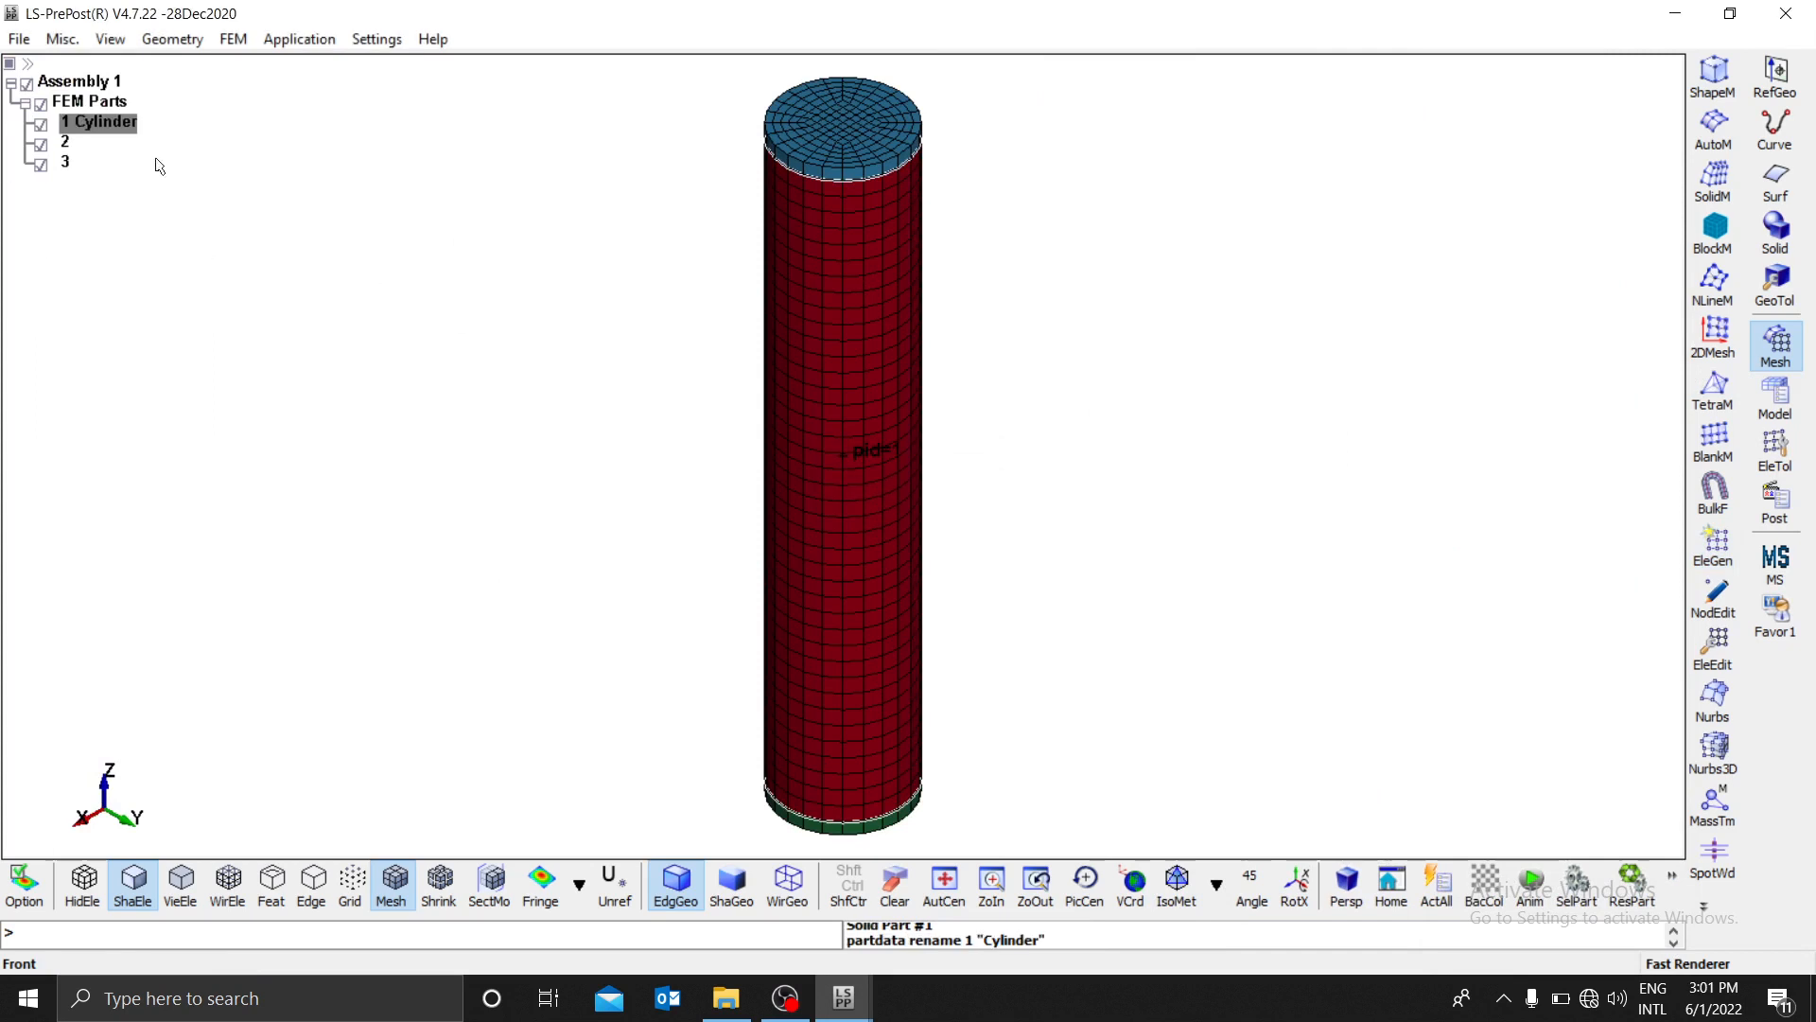
# Step: Rename part 2, the top layer, as "Top Plate(movable)"
pyautogui.click(63, 143)
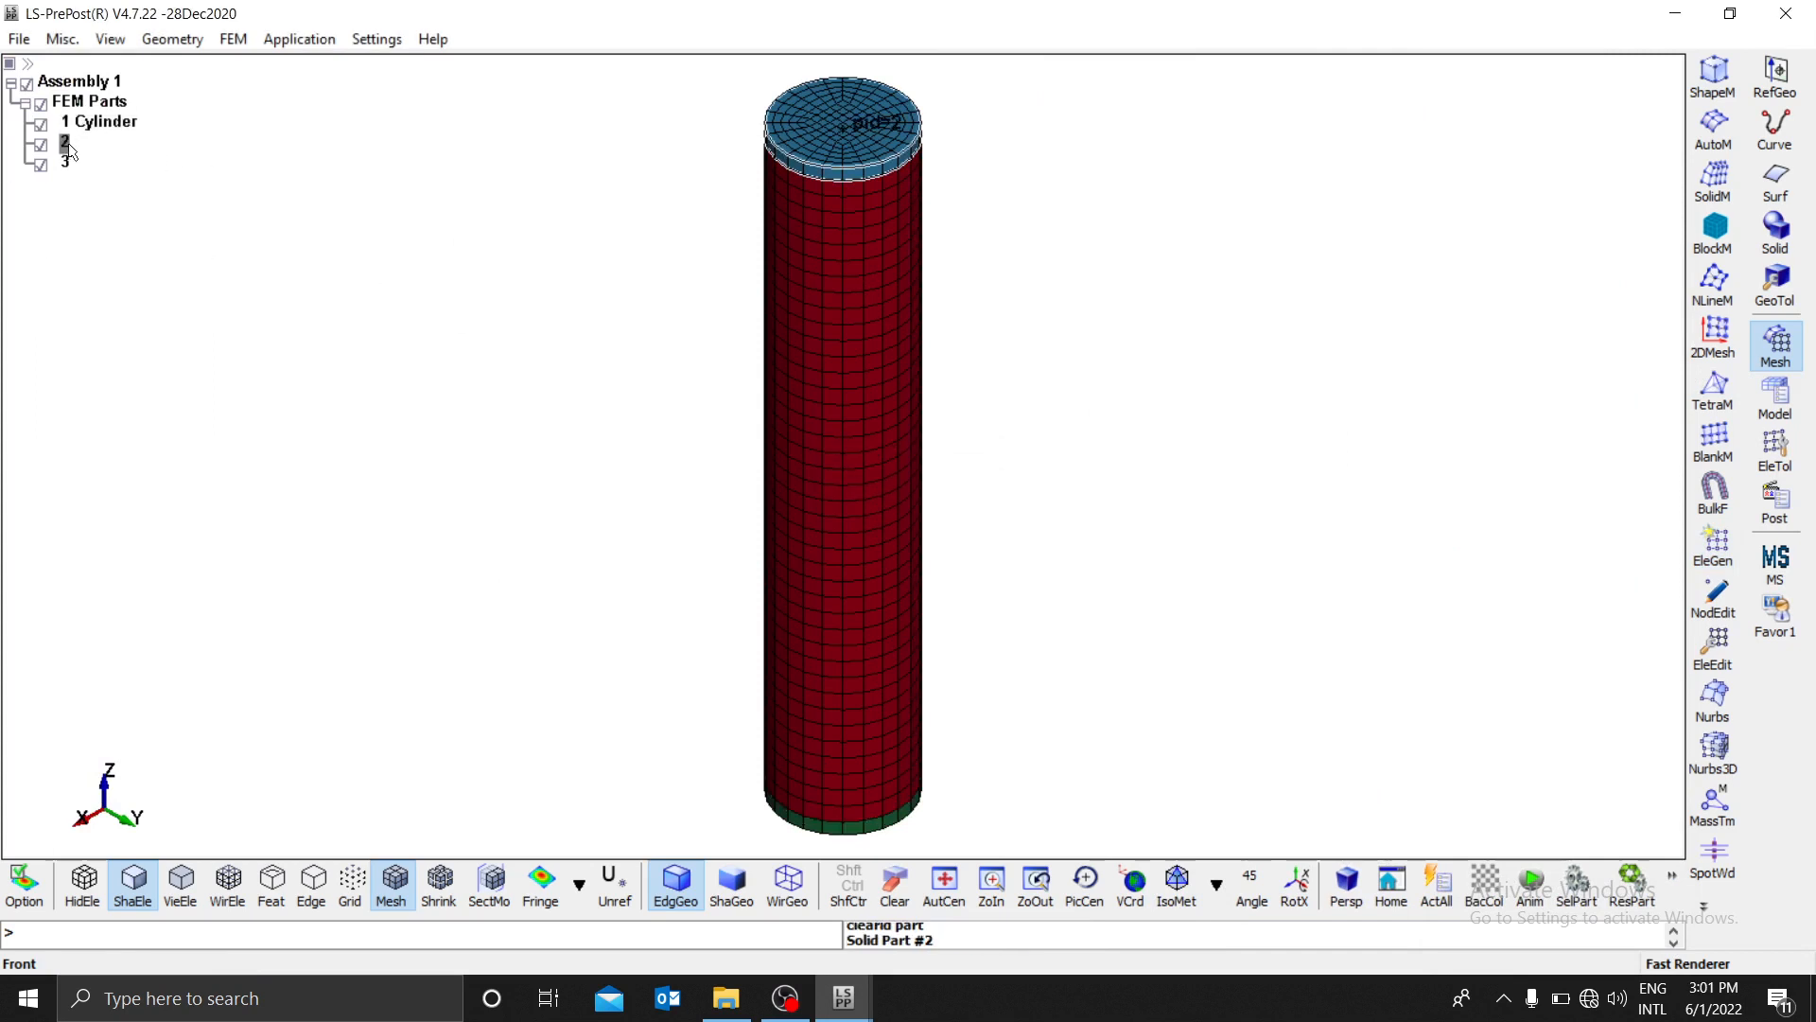
pyautogui.rightClick(66, 147)
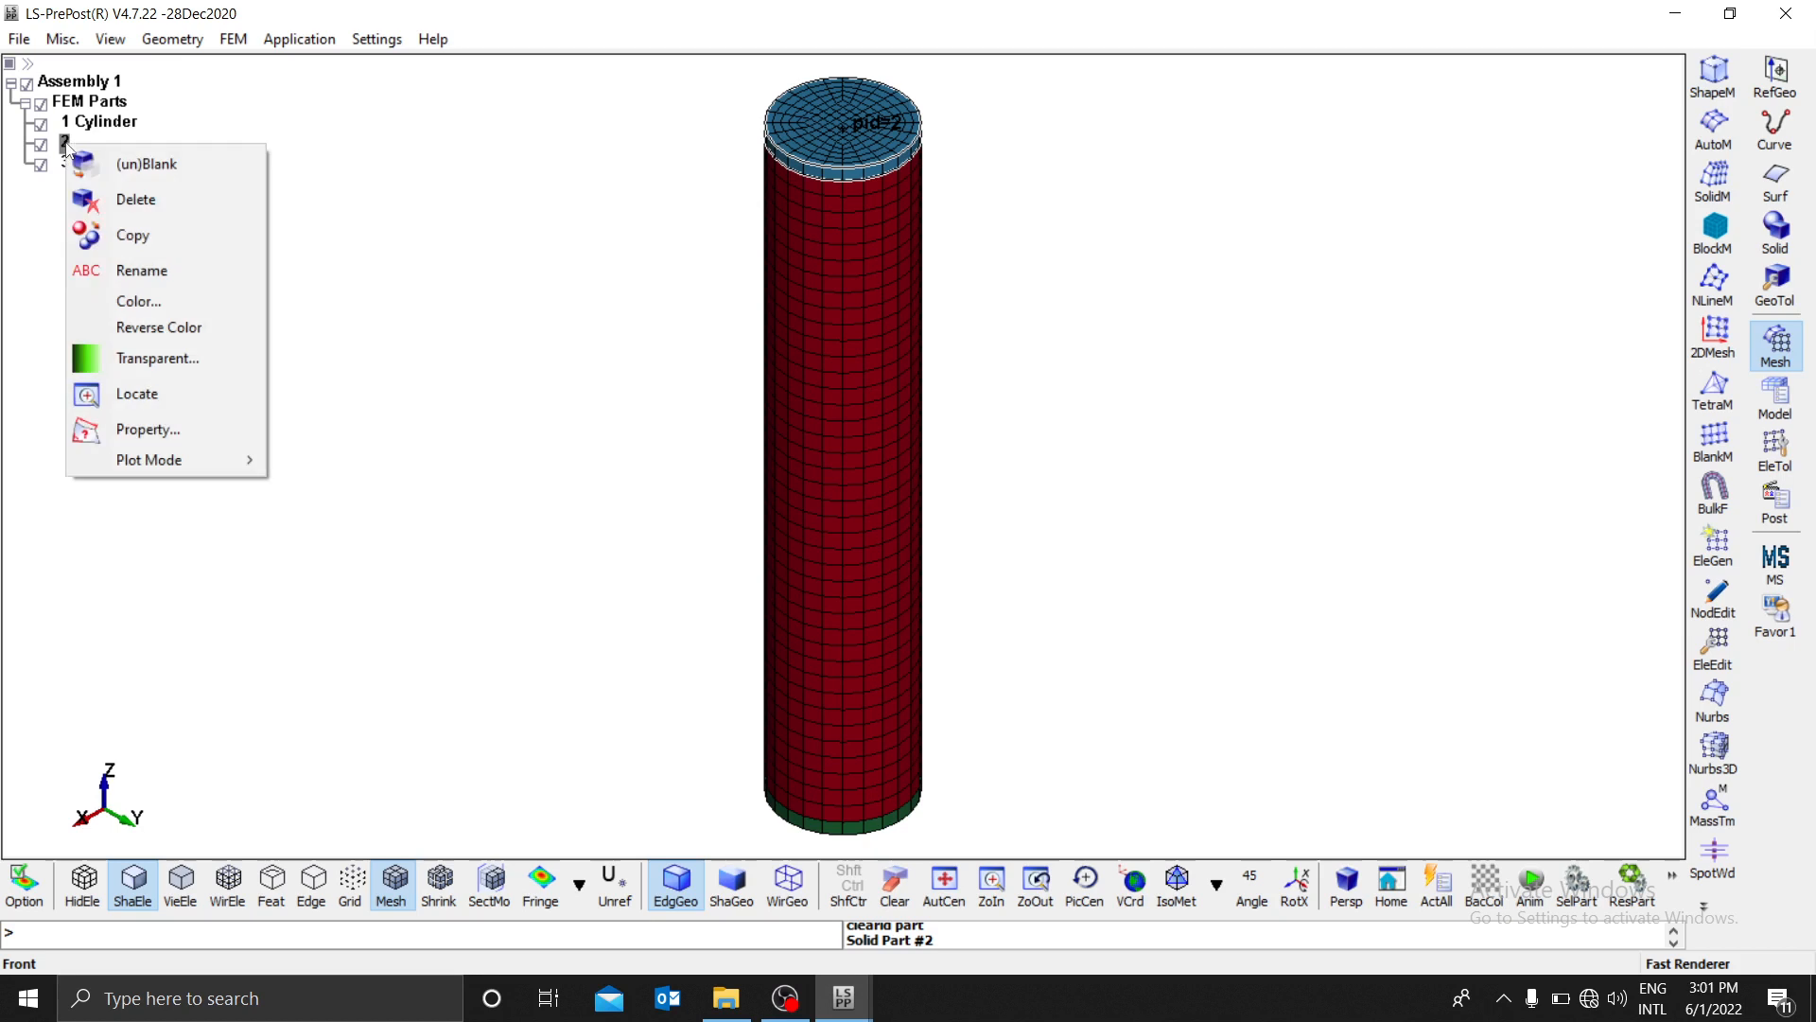
pyautogui.click(151, 273)
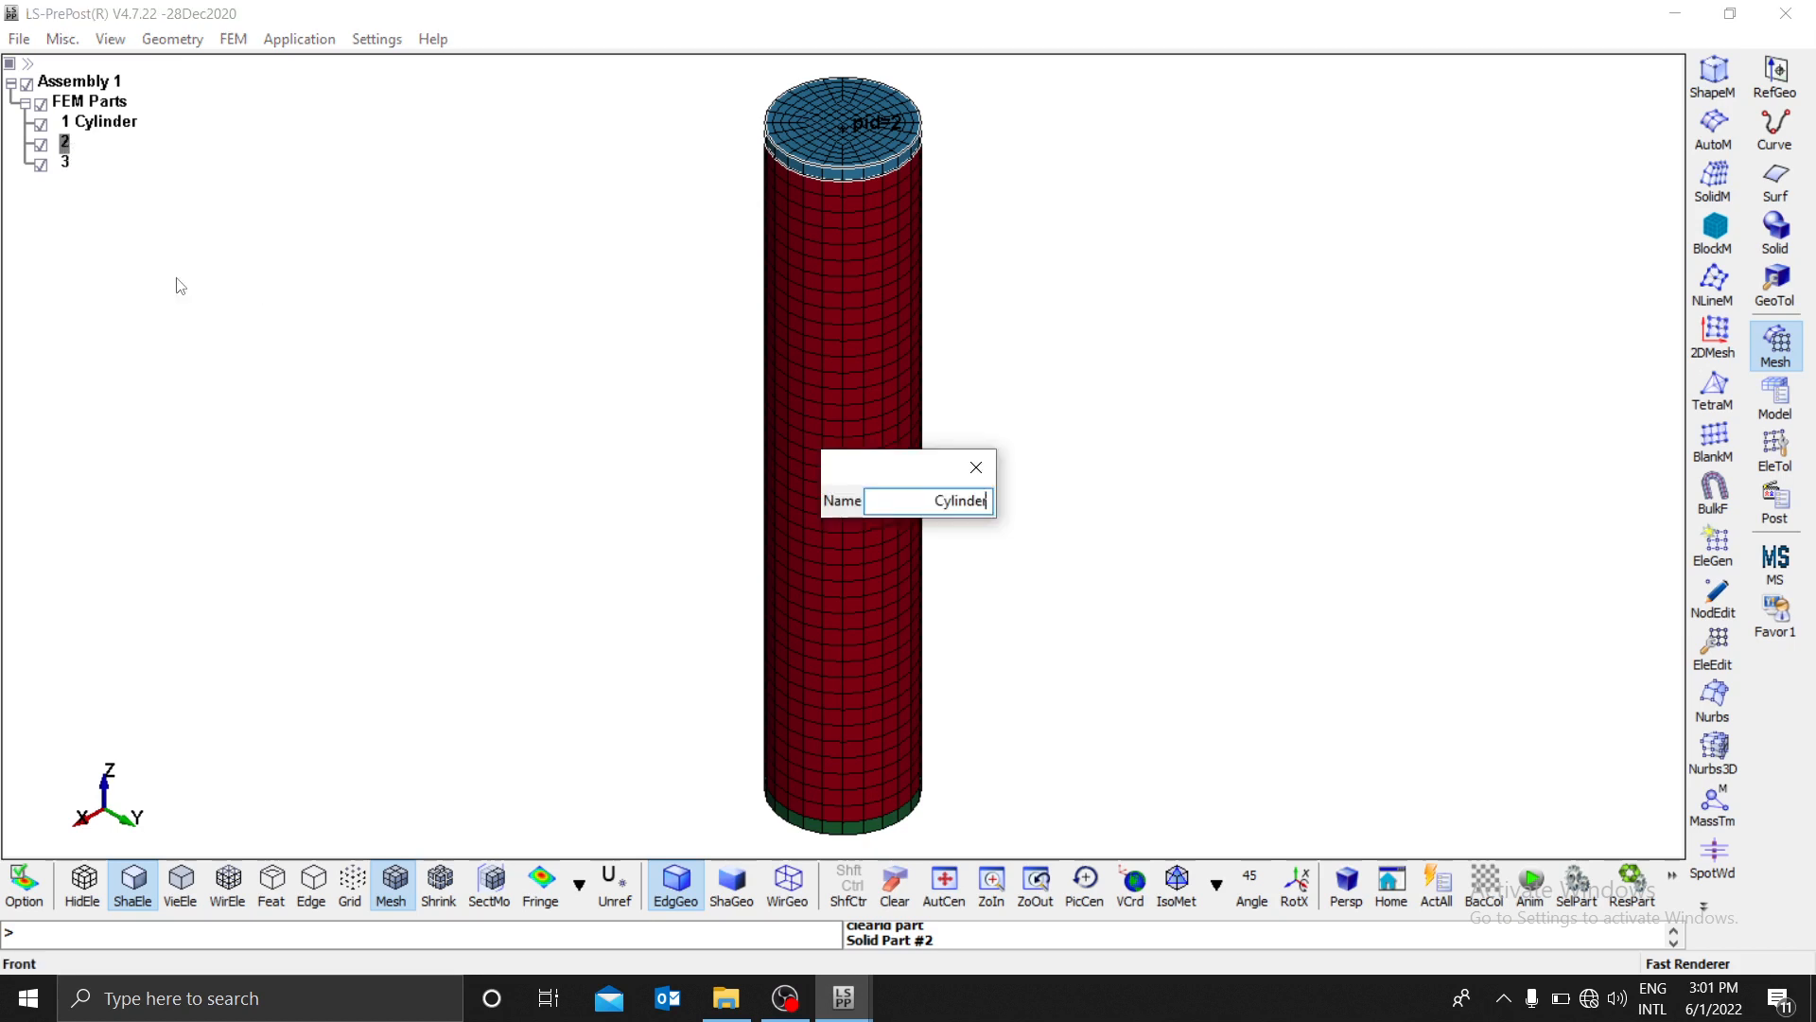
pyautogui.press('BackSpace')
pyautogui.press('BackSpace')
pyautogui.press('BackSpace')
pyautogui.press('BackSpace')
pyautogui.press('BackSpace')
pyautogui.press('BackSpace')
pyautogui.press('BackSpace')
pyautogui.press('BackSpace')
pyautogui.write('Top Plate(movable)')
pyautogui.press('Return')
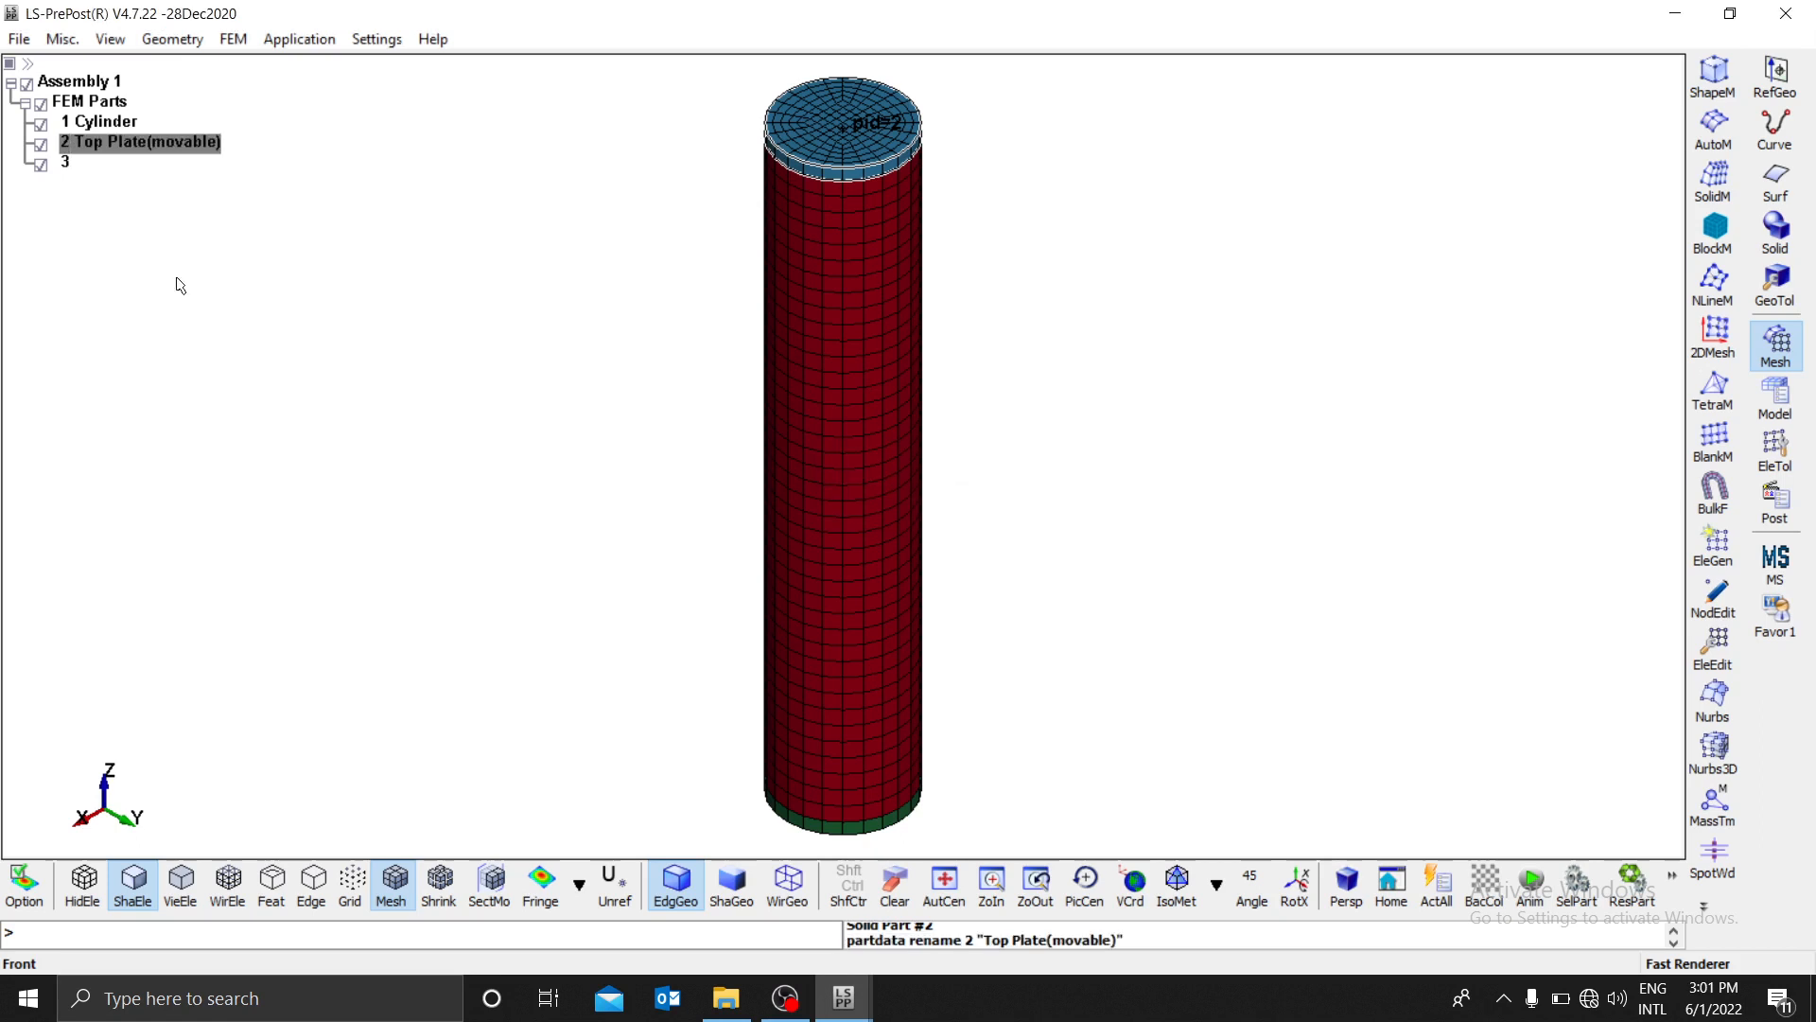
# Step: Rename part 3, the bottom layer, as "Bottom Plate (Fixed)"
pyautogui.click(71, 171)
pyautogui.rightClick(71, 170)
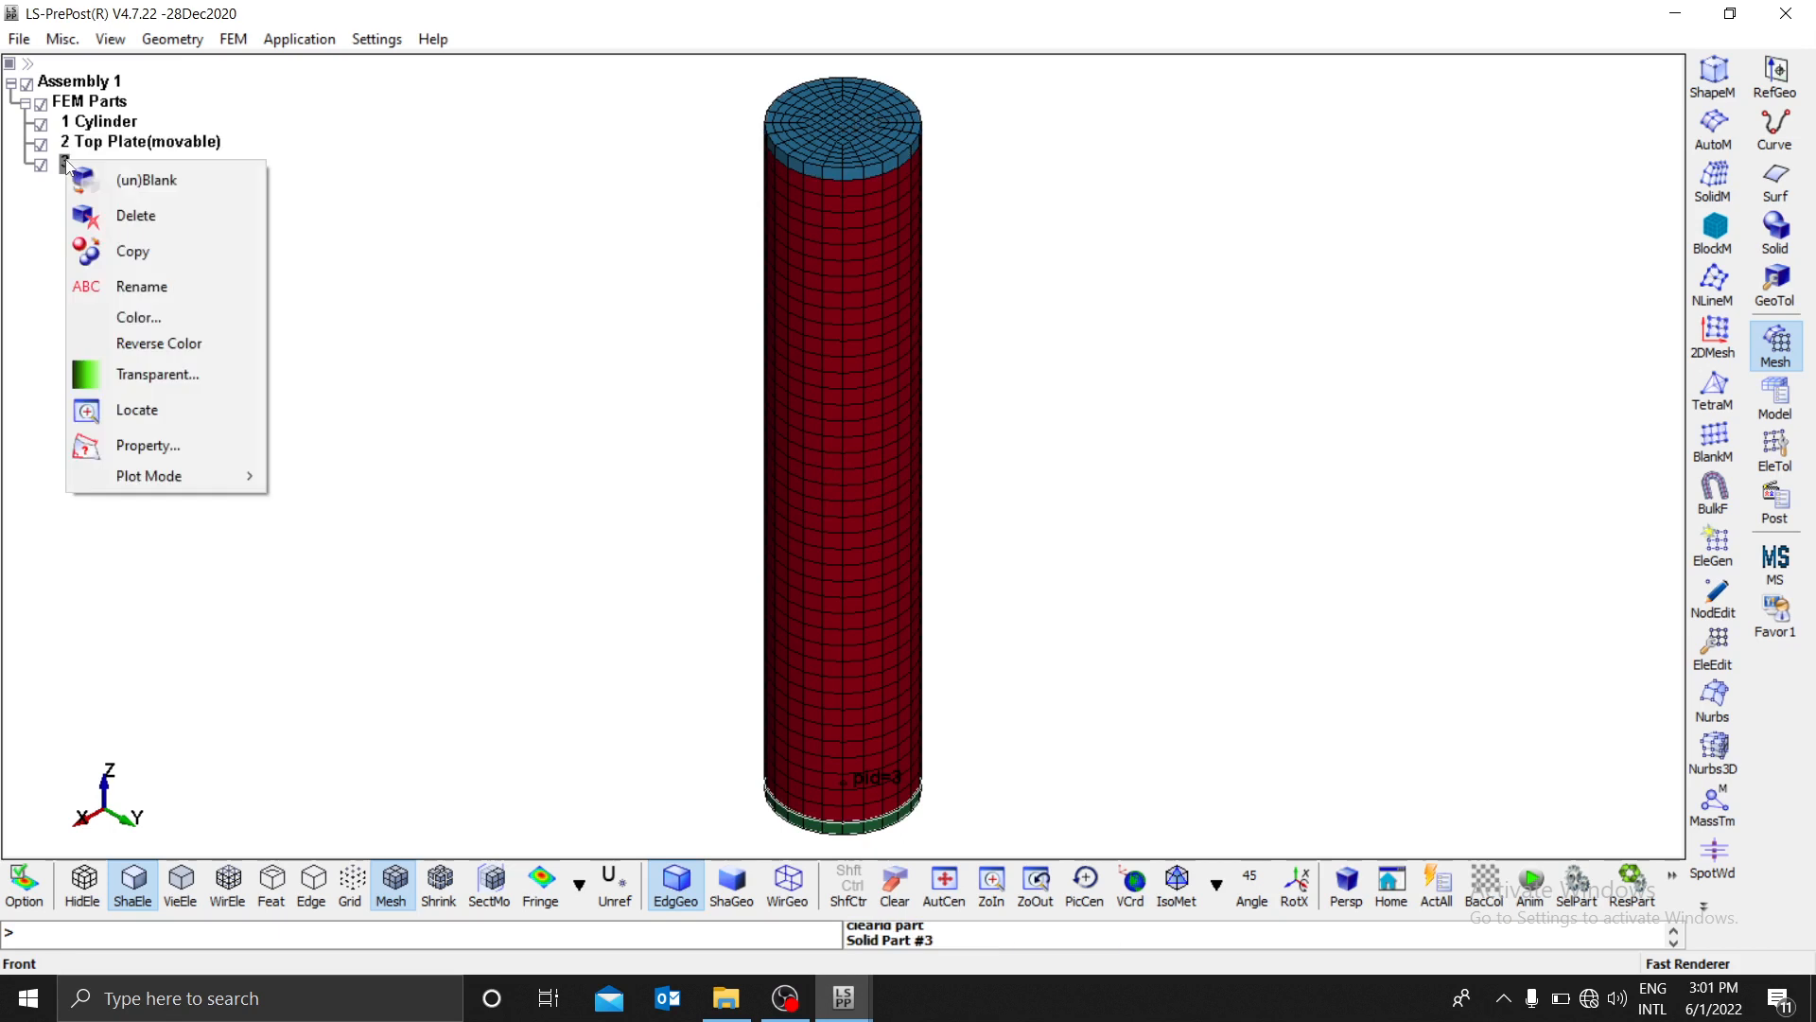
pyautogui.click(138, 288)
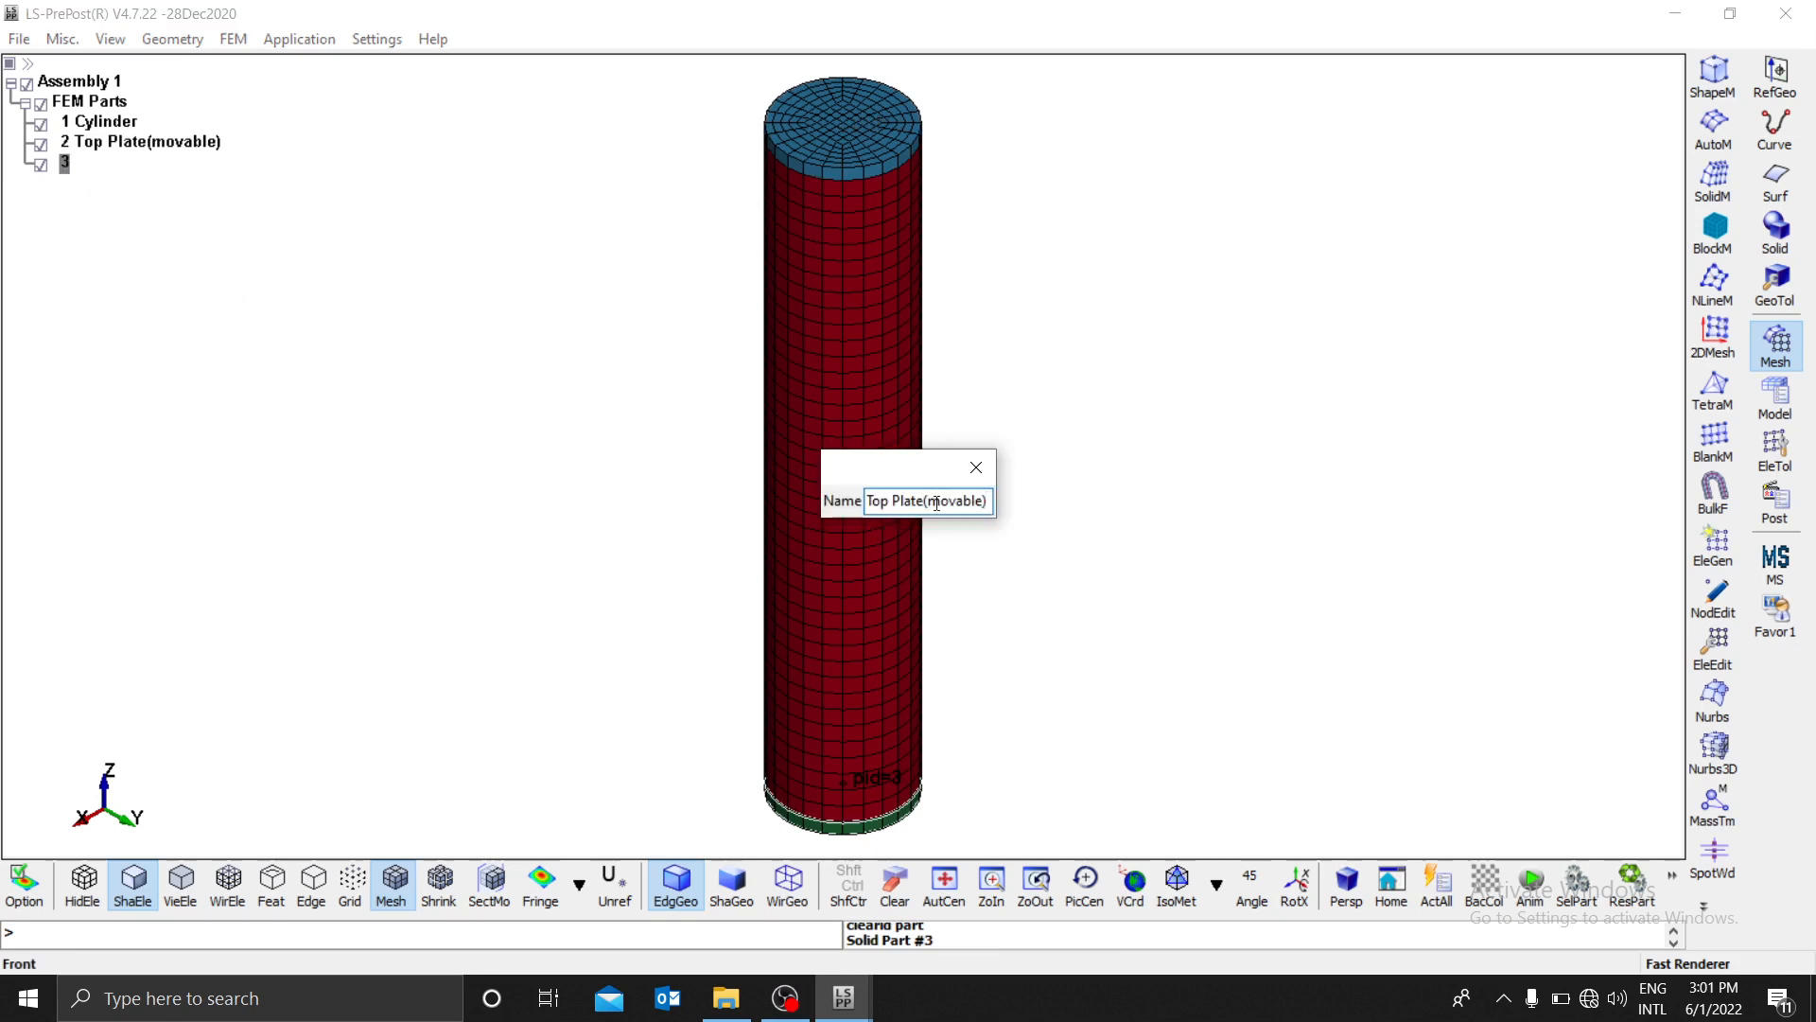
pyautogui.moveTo(985, 501); pyautogui.dragTo(798, 513)
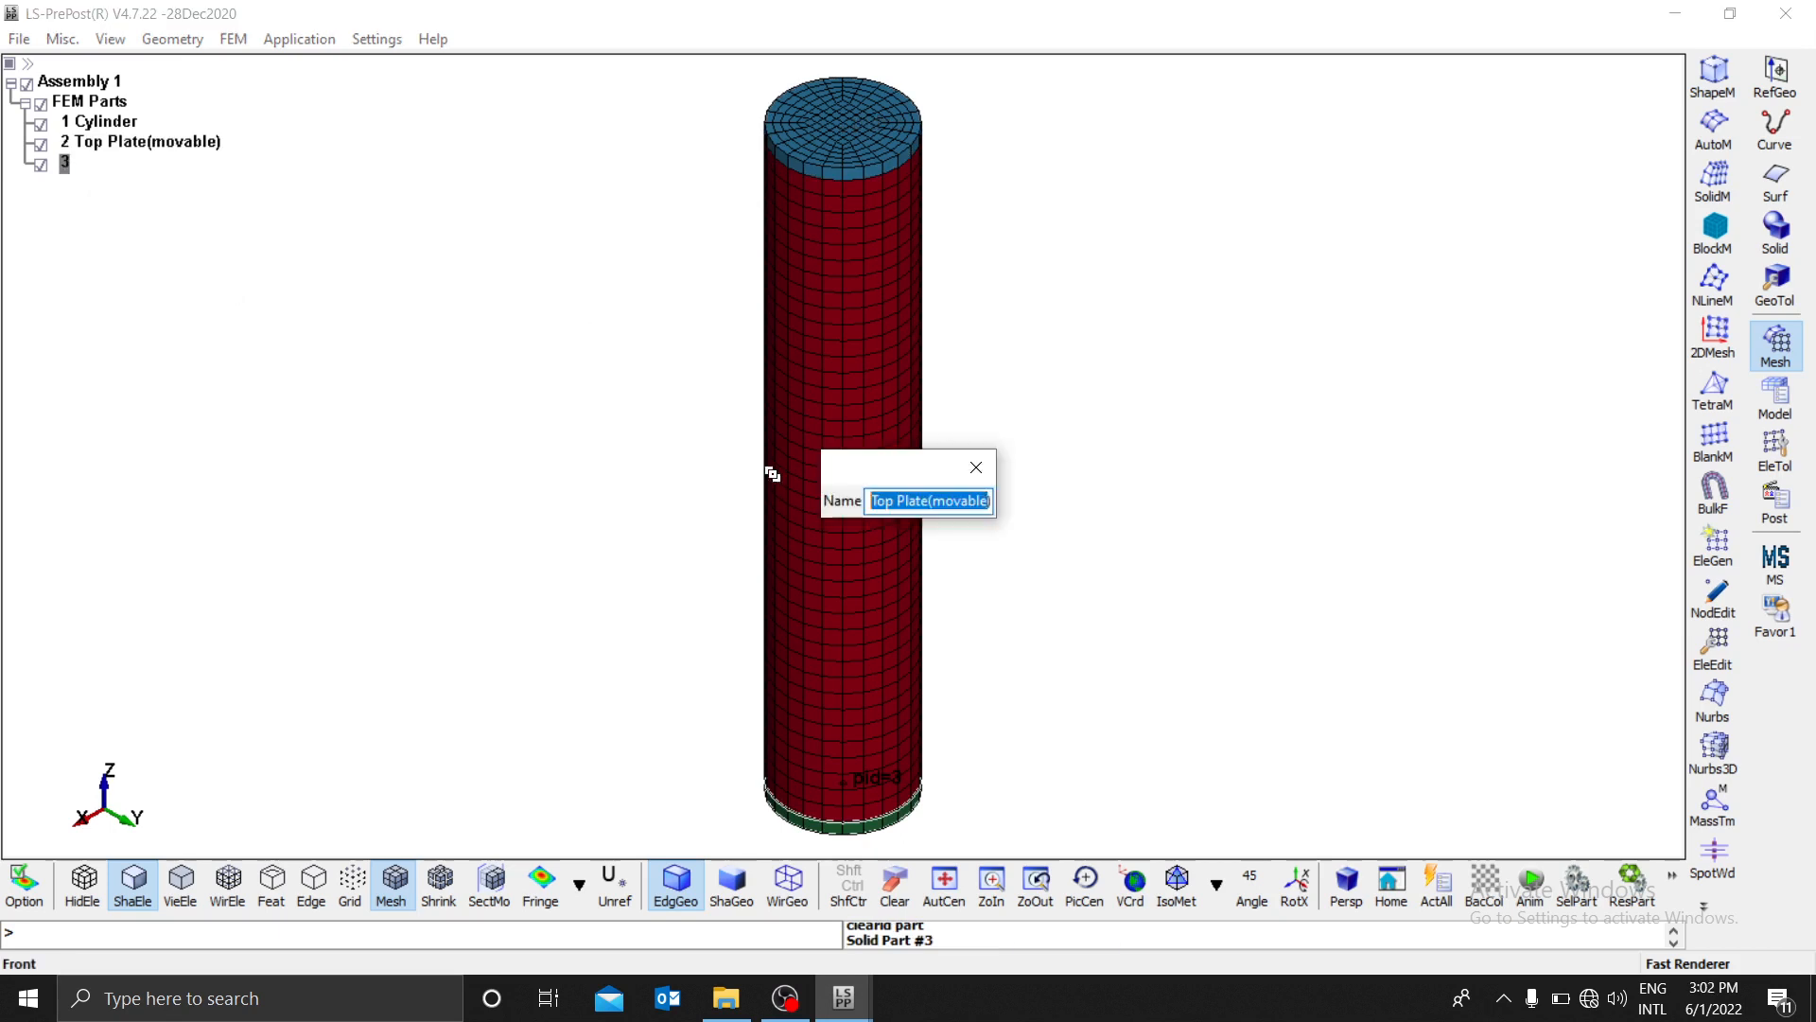
pyautogui.write('Bottom P')
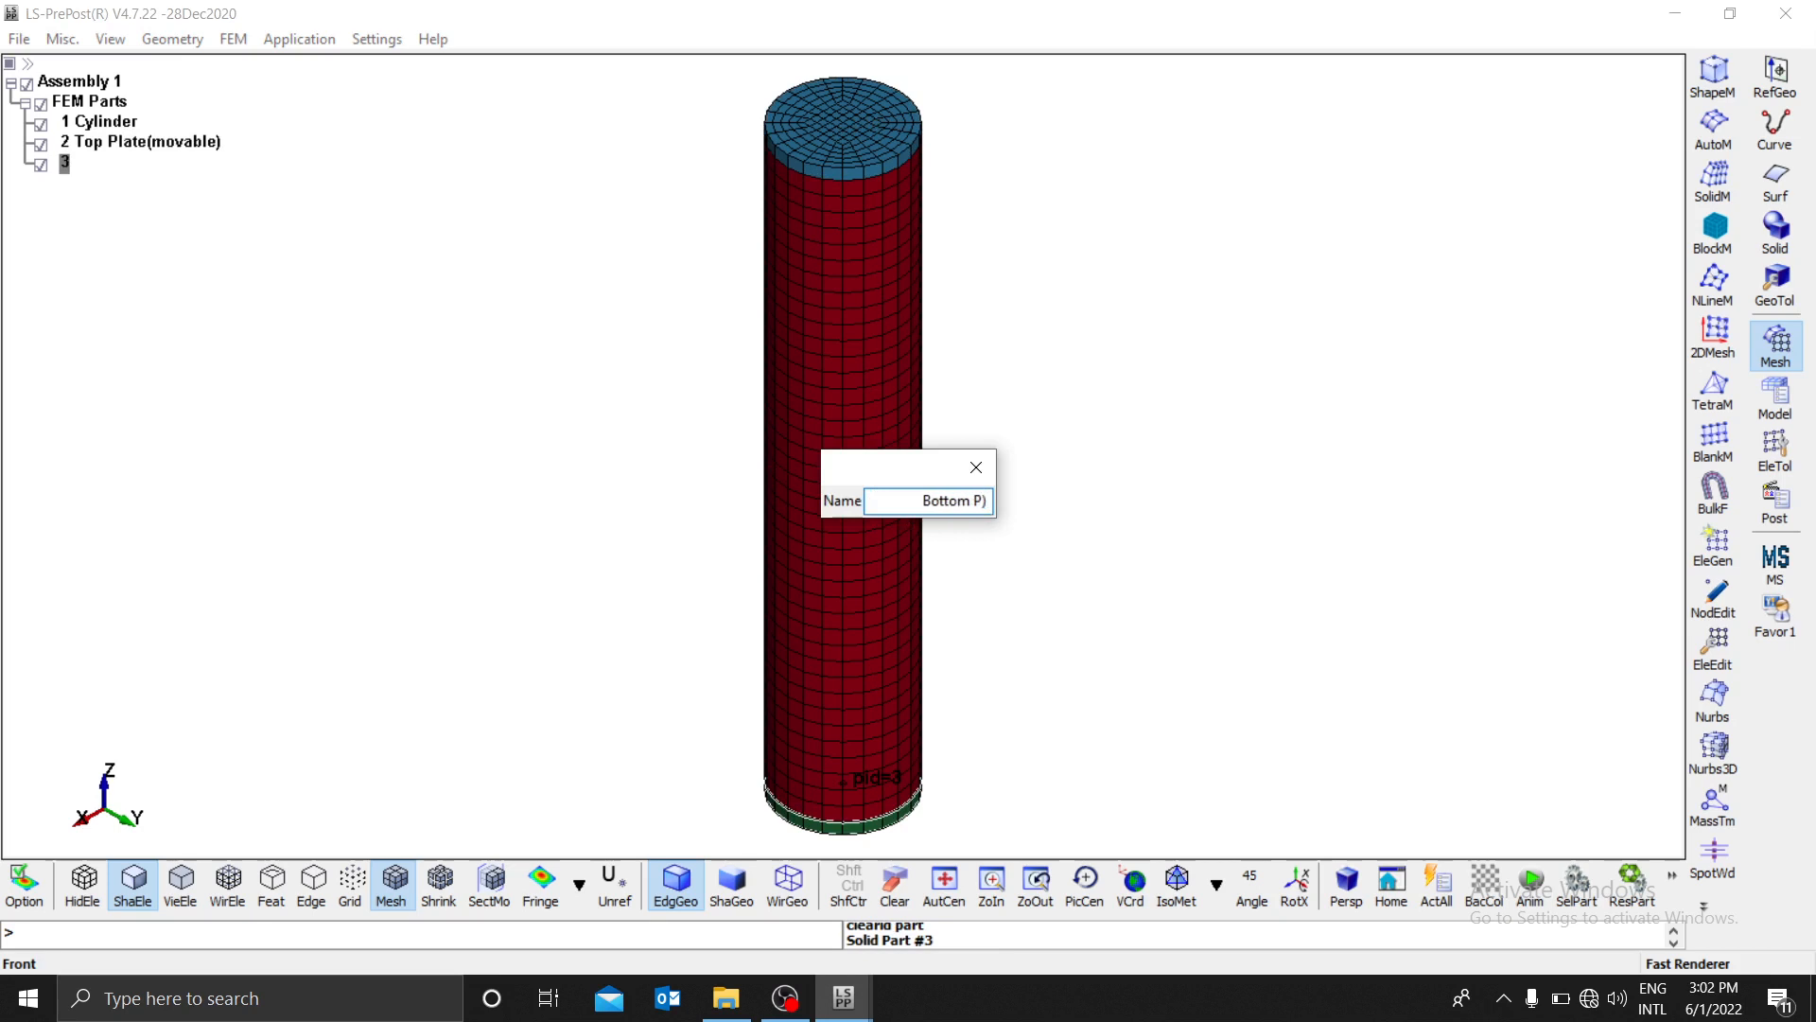
pyautogui.write('late (Fixed')
pyautogui.press('Return')
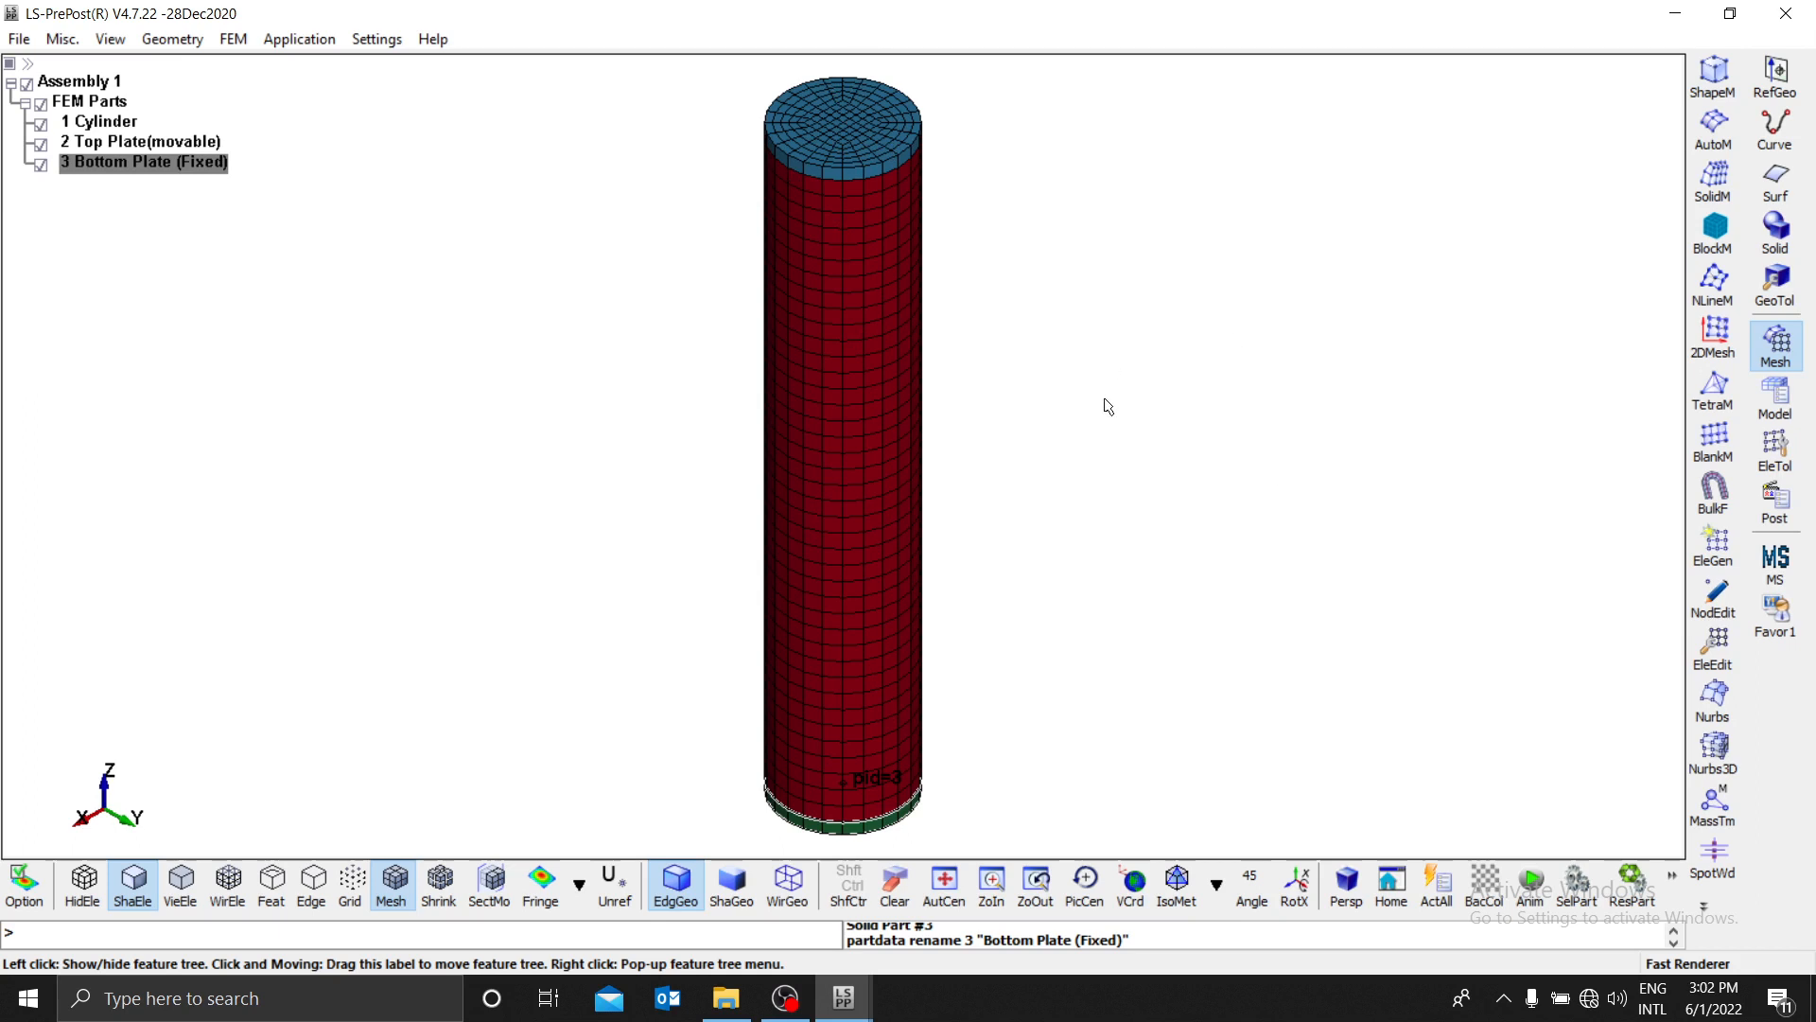
pyautogui.click(230, 39)
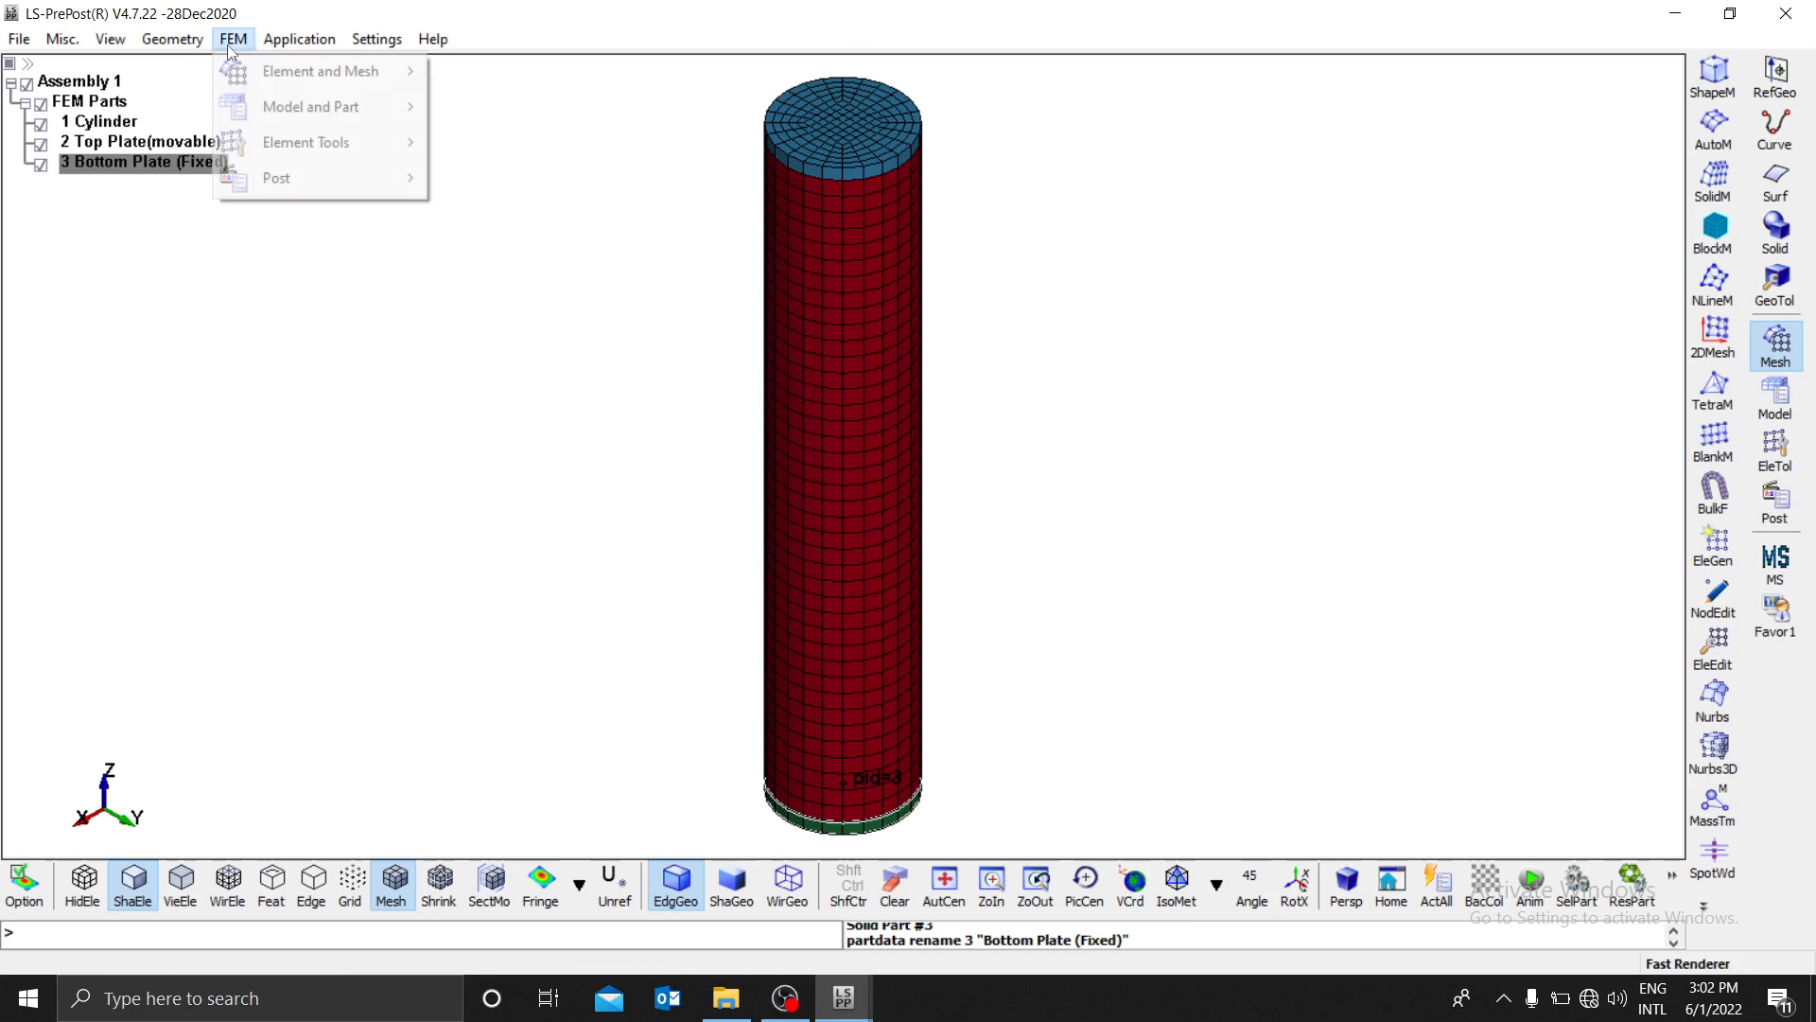
pyautogui.moveTo(263, 89)
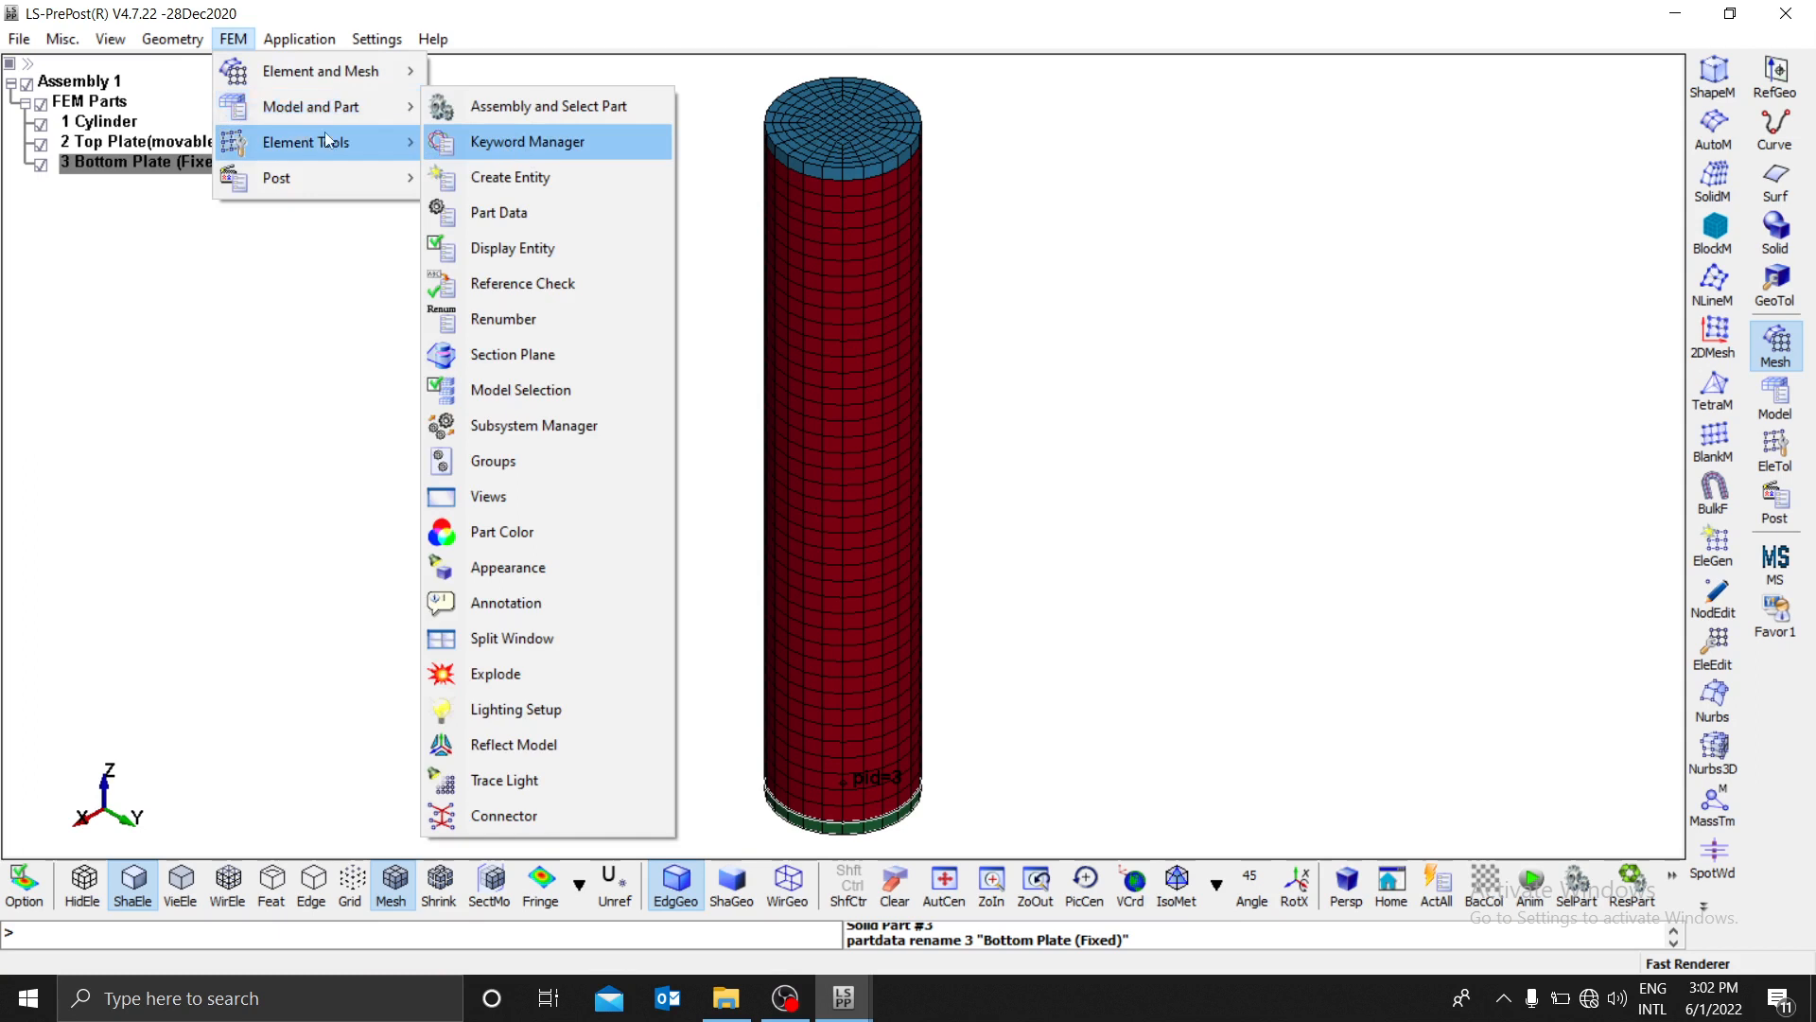
pyautogui.click(1114, 310)
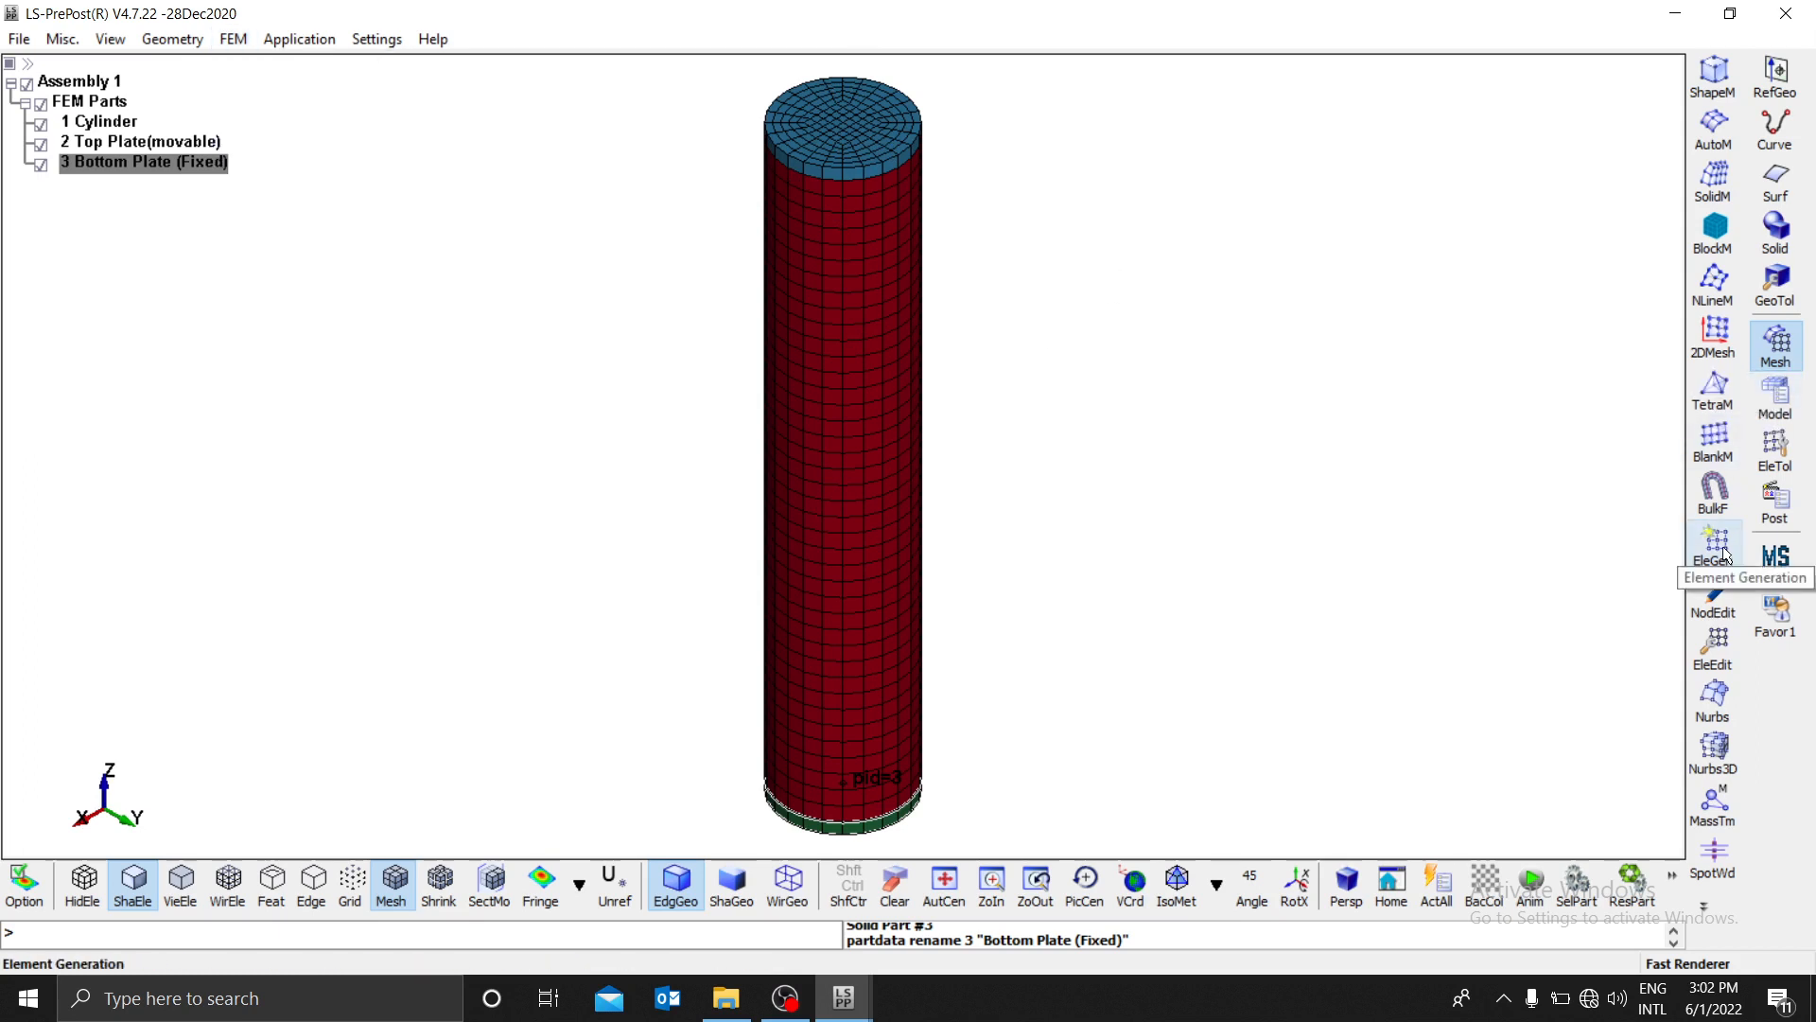
pyautogui.click(233, 39)
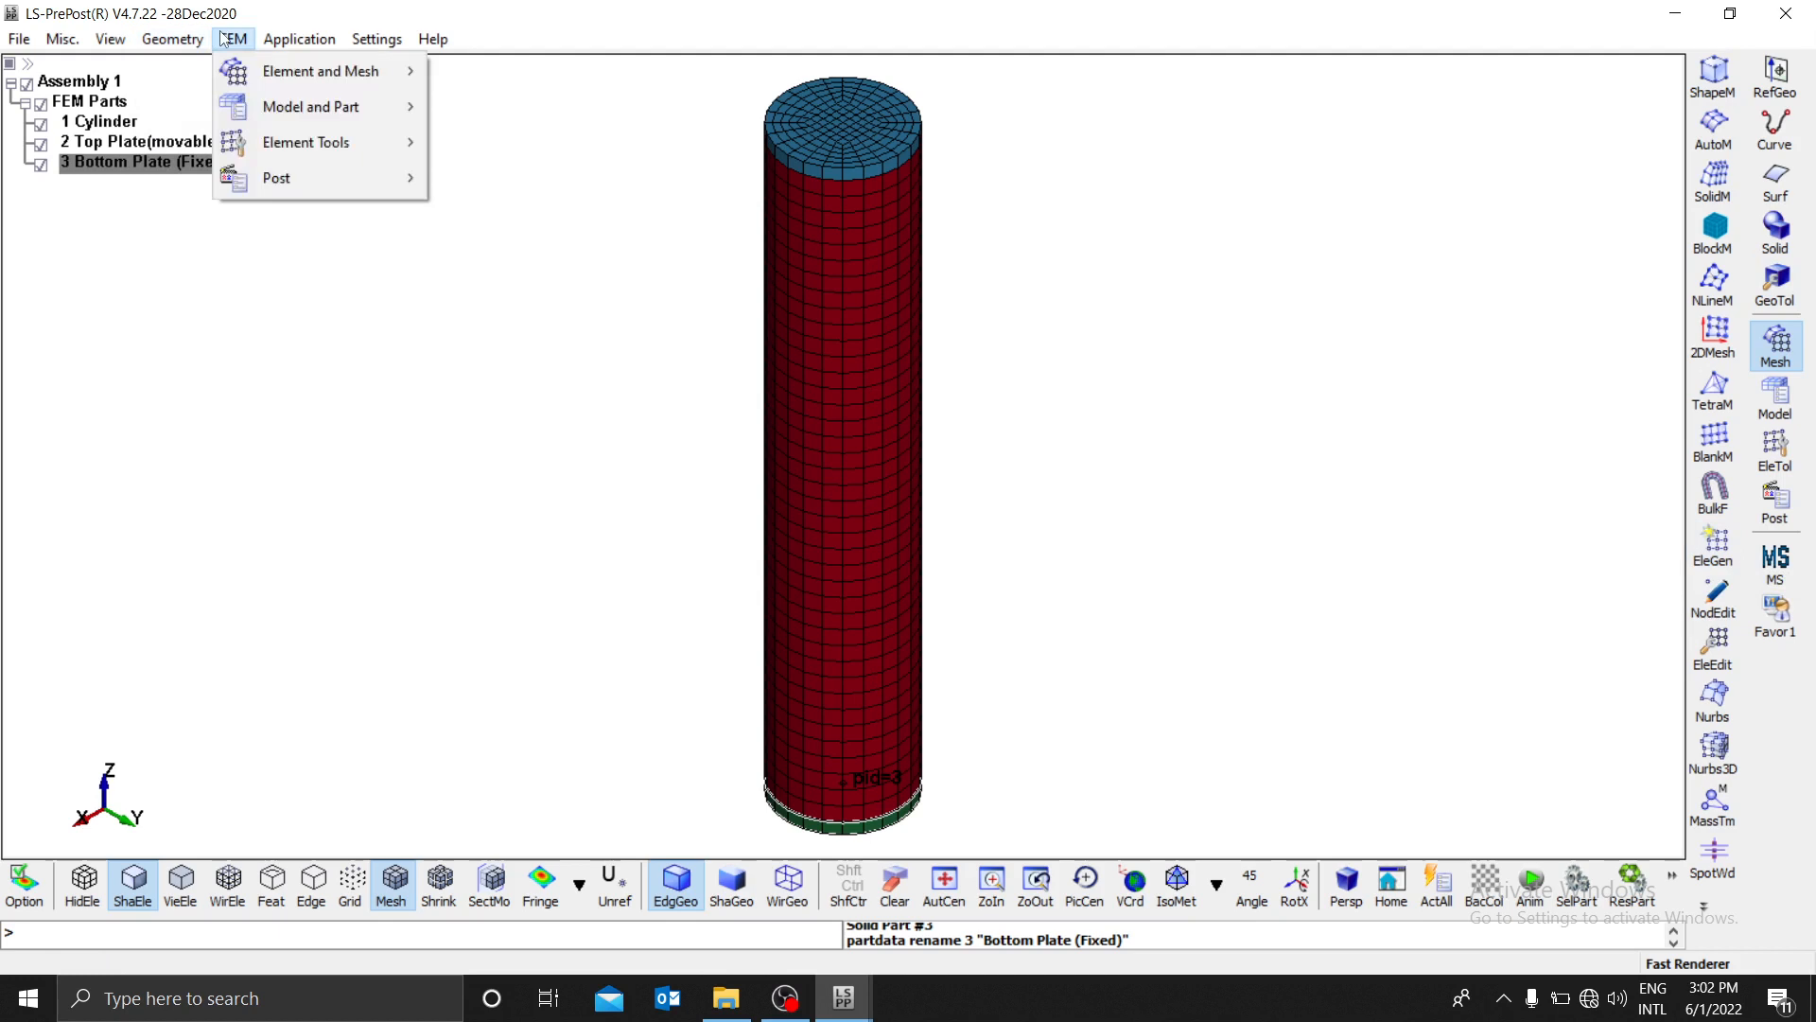
pyautogui.click(233, 38)
pyautogui.click(233, 39)
pyautogui.moveTo(327, 72)
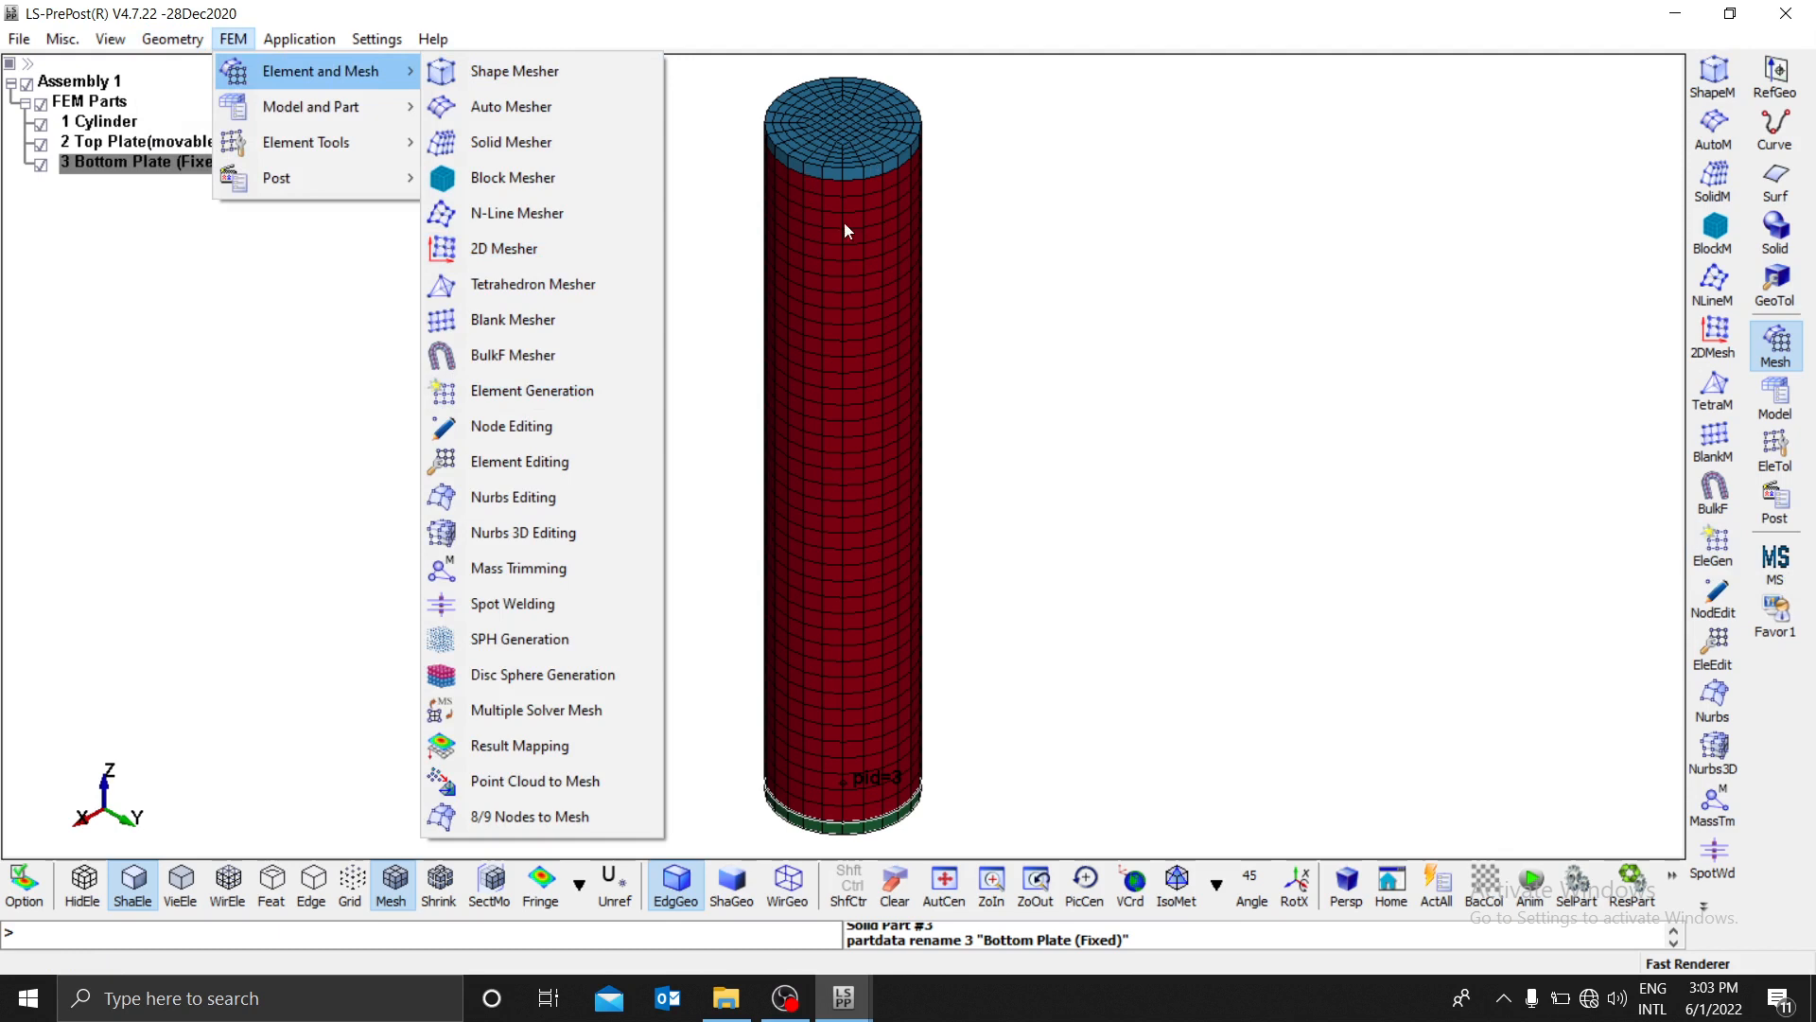
pyautogui.click(200, 282)
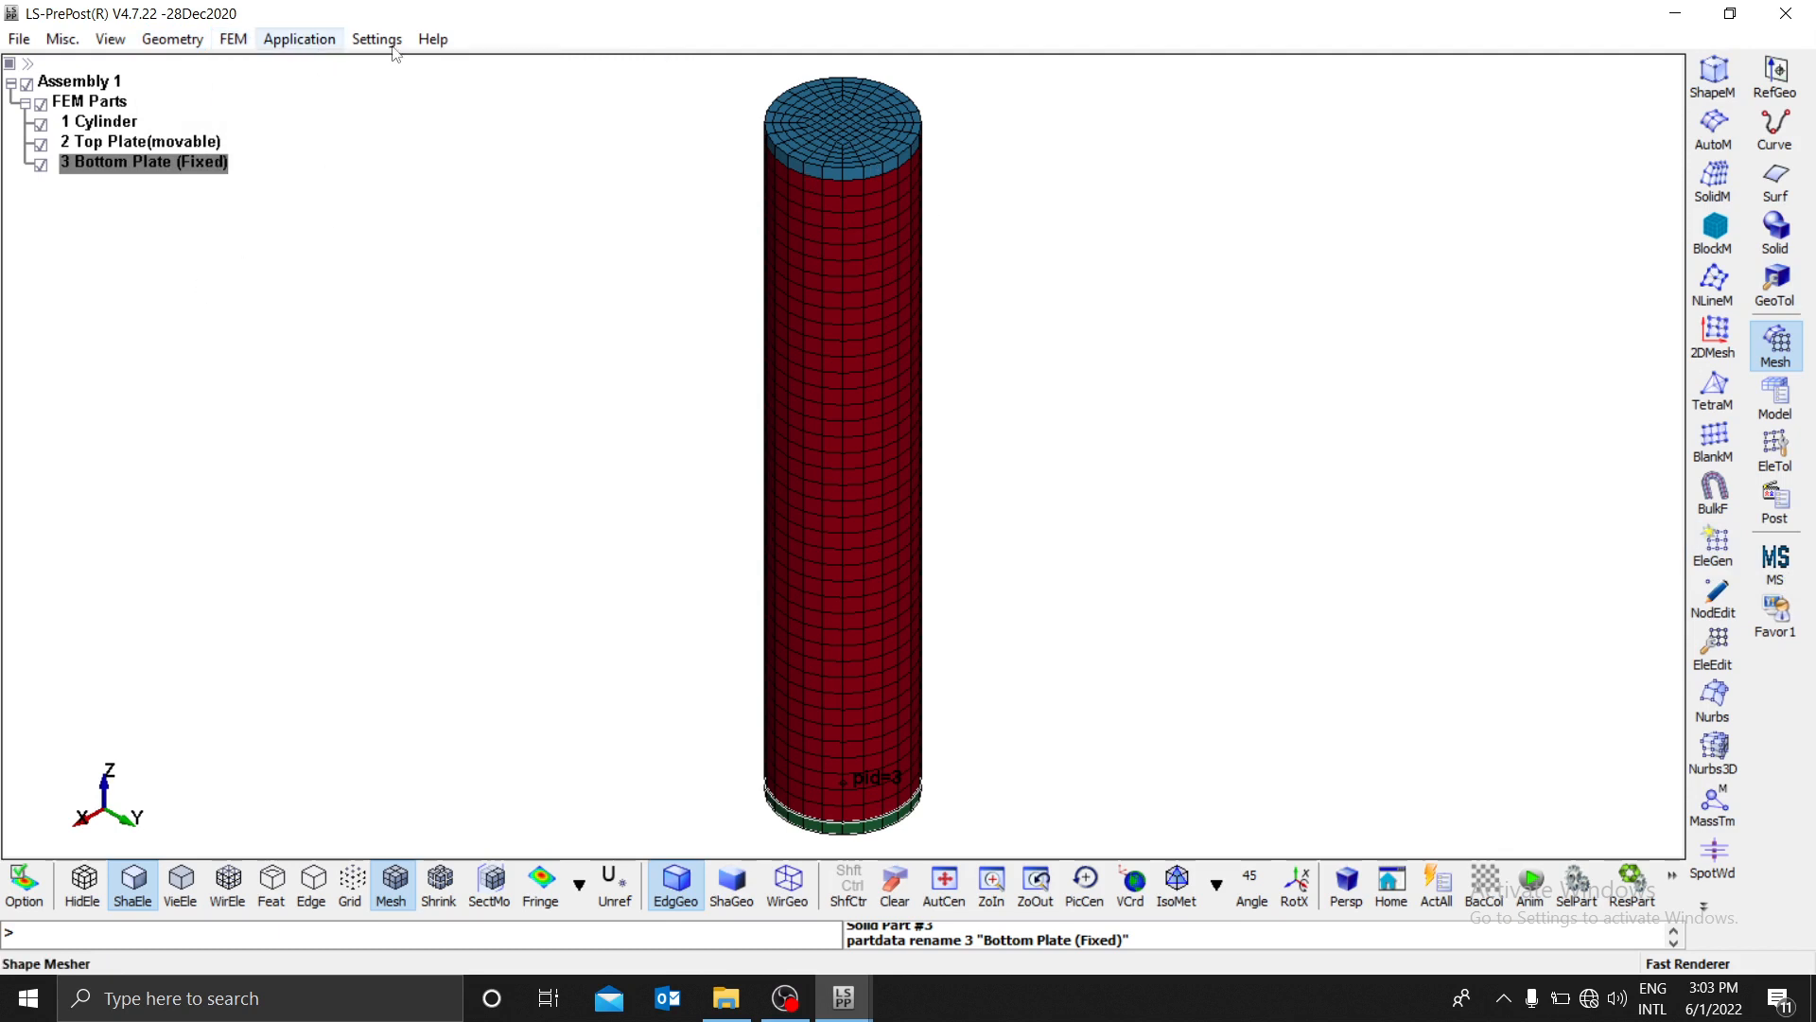
# Step: Open the Keyword Manager and list all available keywords instead of only those in the model
pyautogui.click(233, 38)
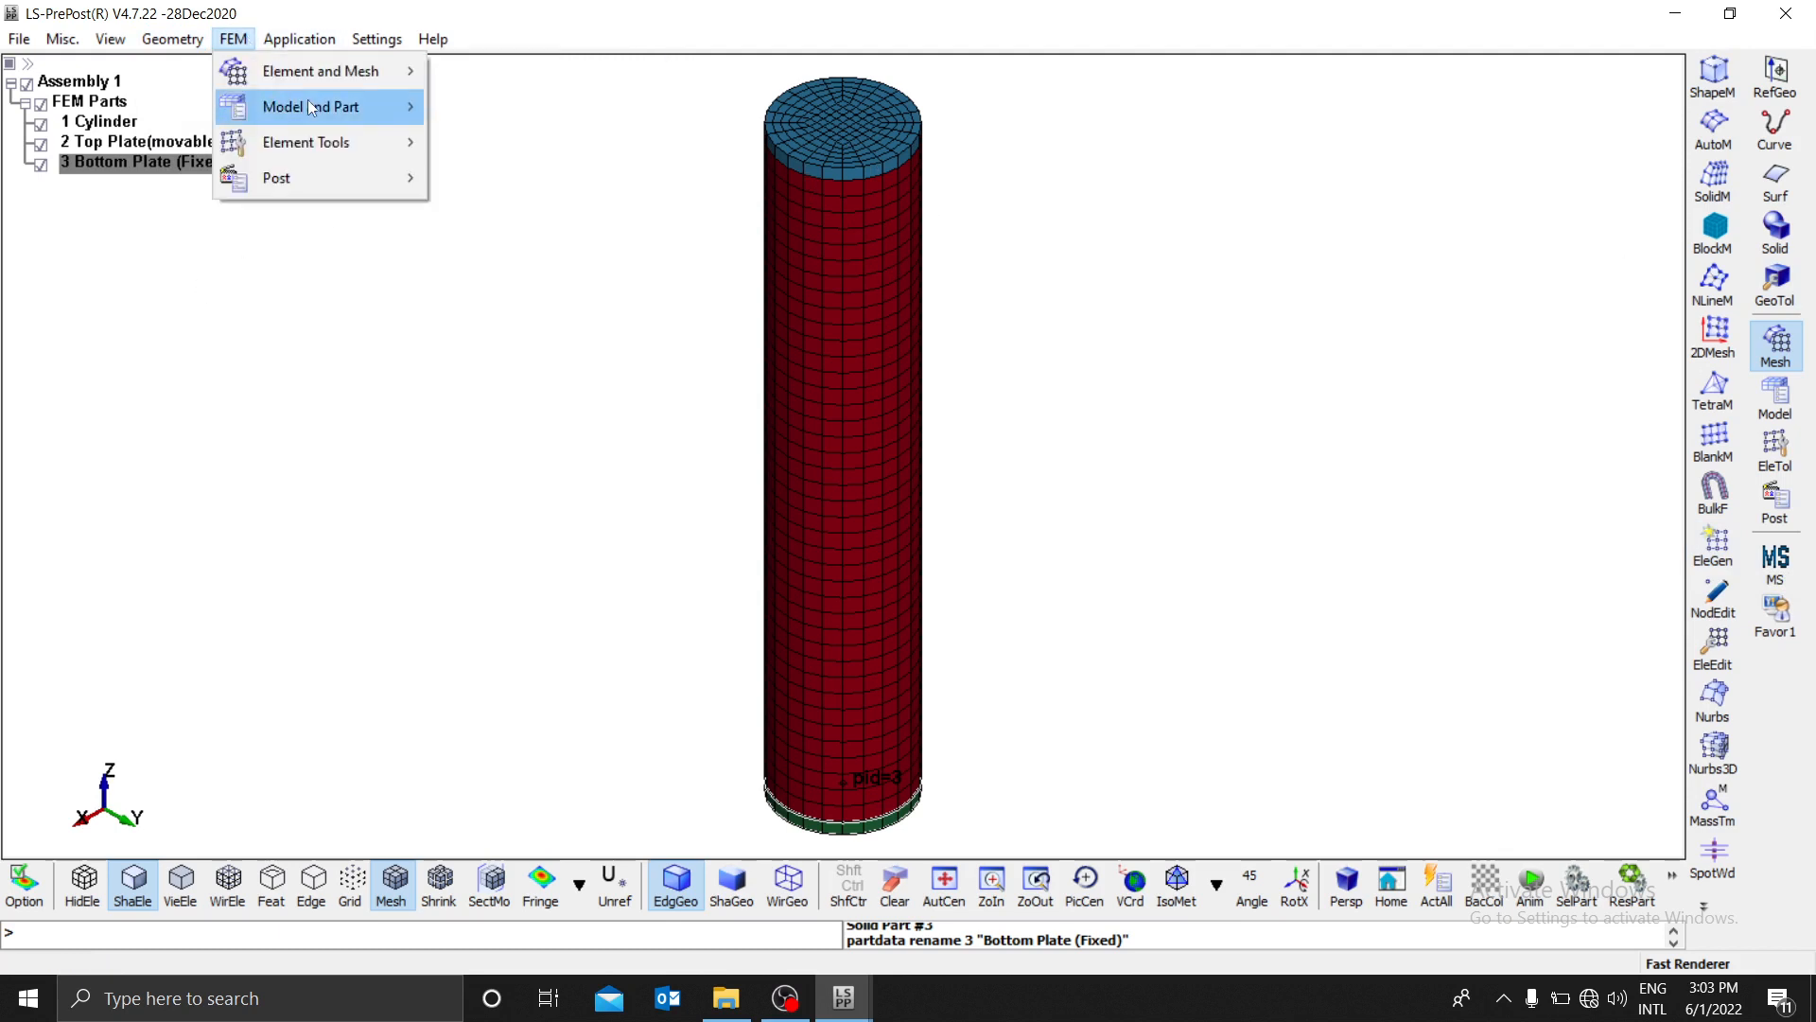
pyautogui.moveTo(308, 106)
pyautogui.click(530, 140)
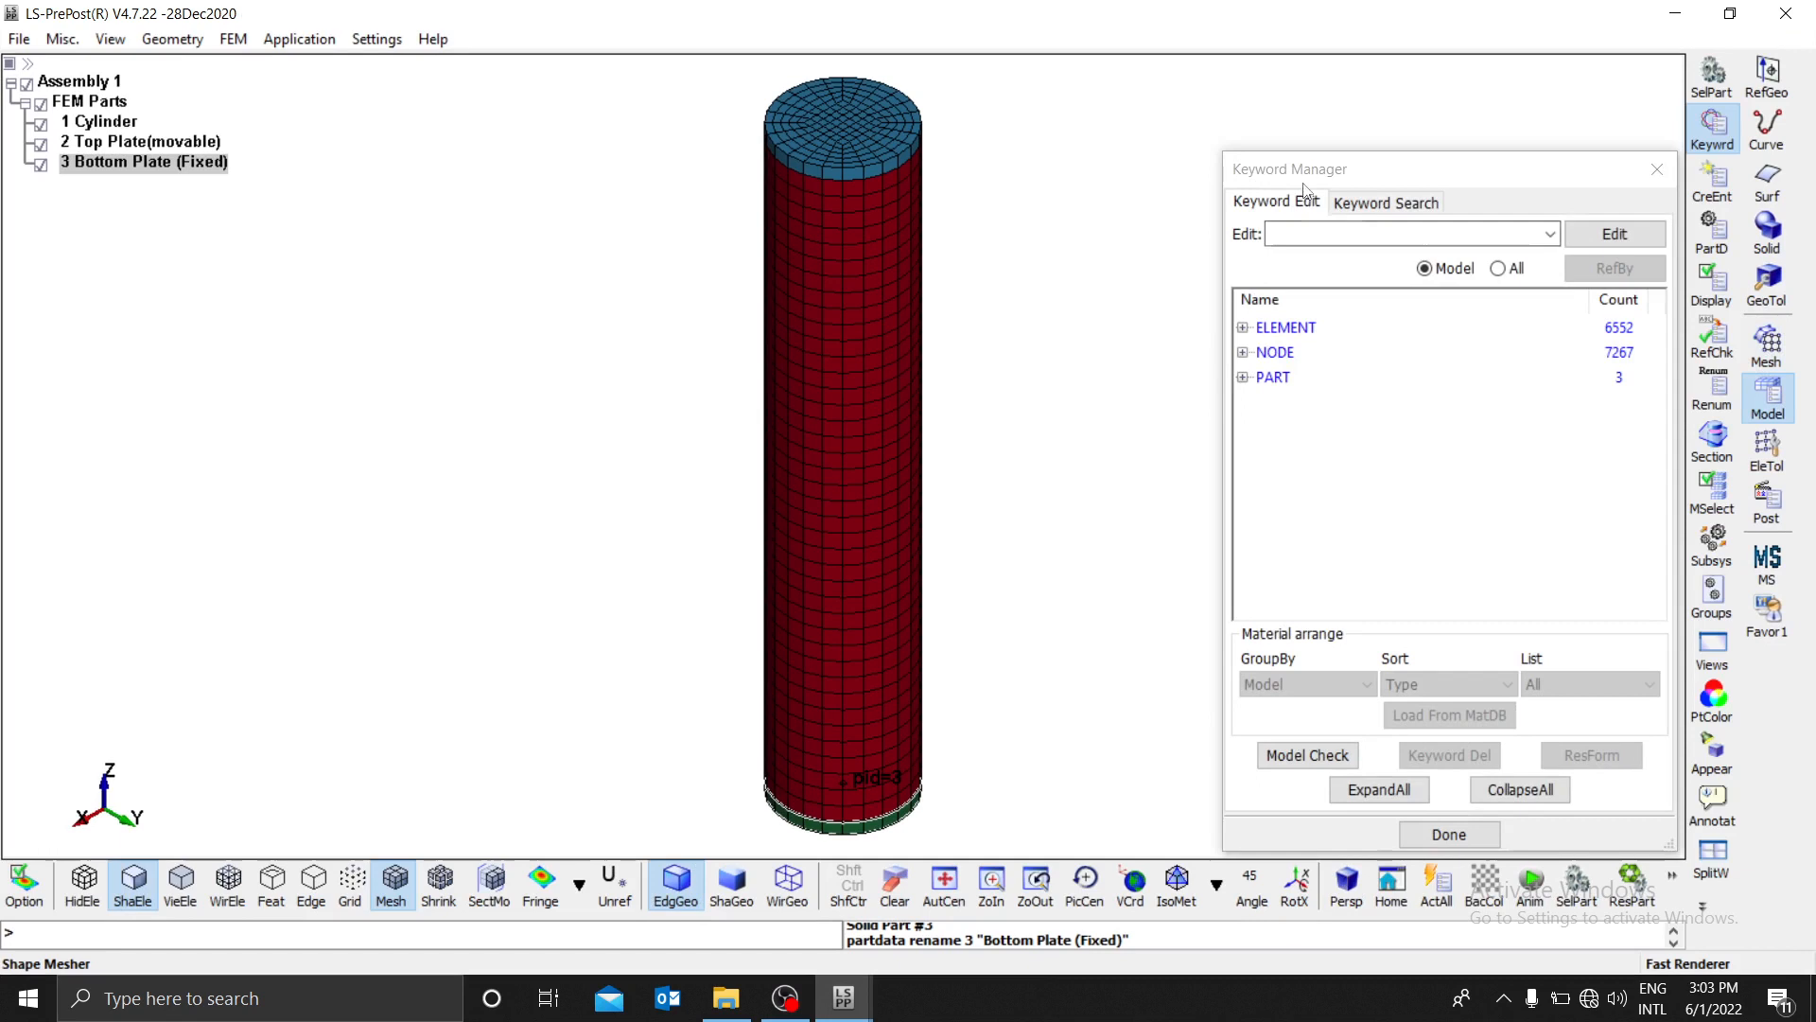
pyautogui.moveTo(1308, 182); pyautogui.dragTo(1247, 112)
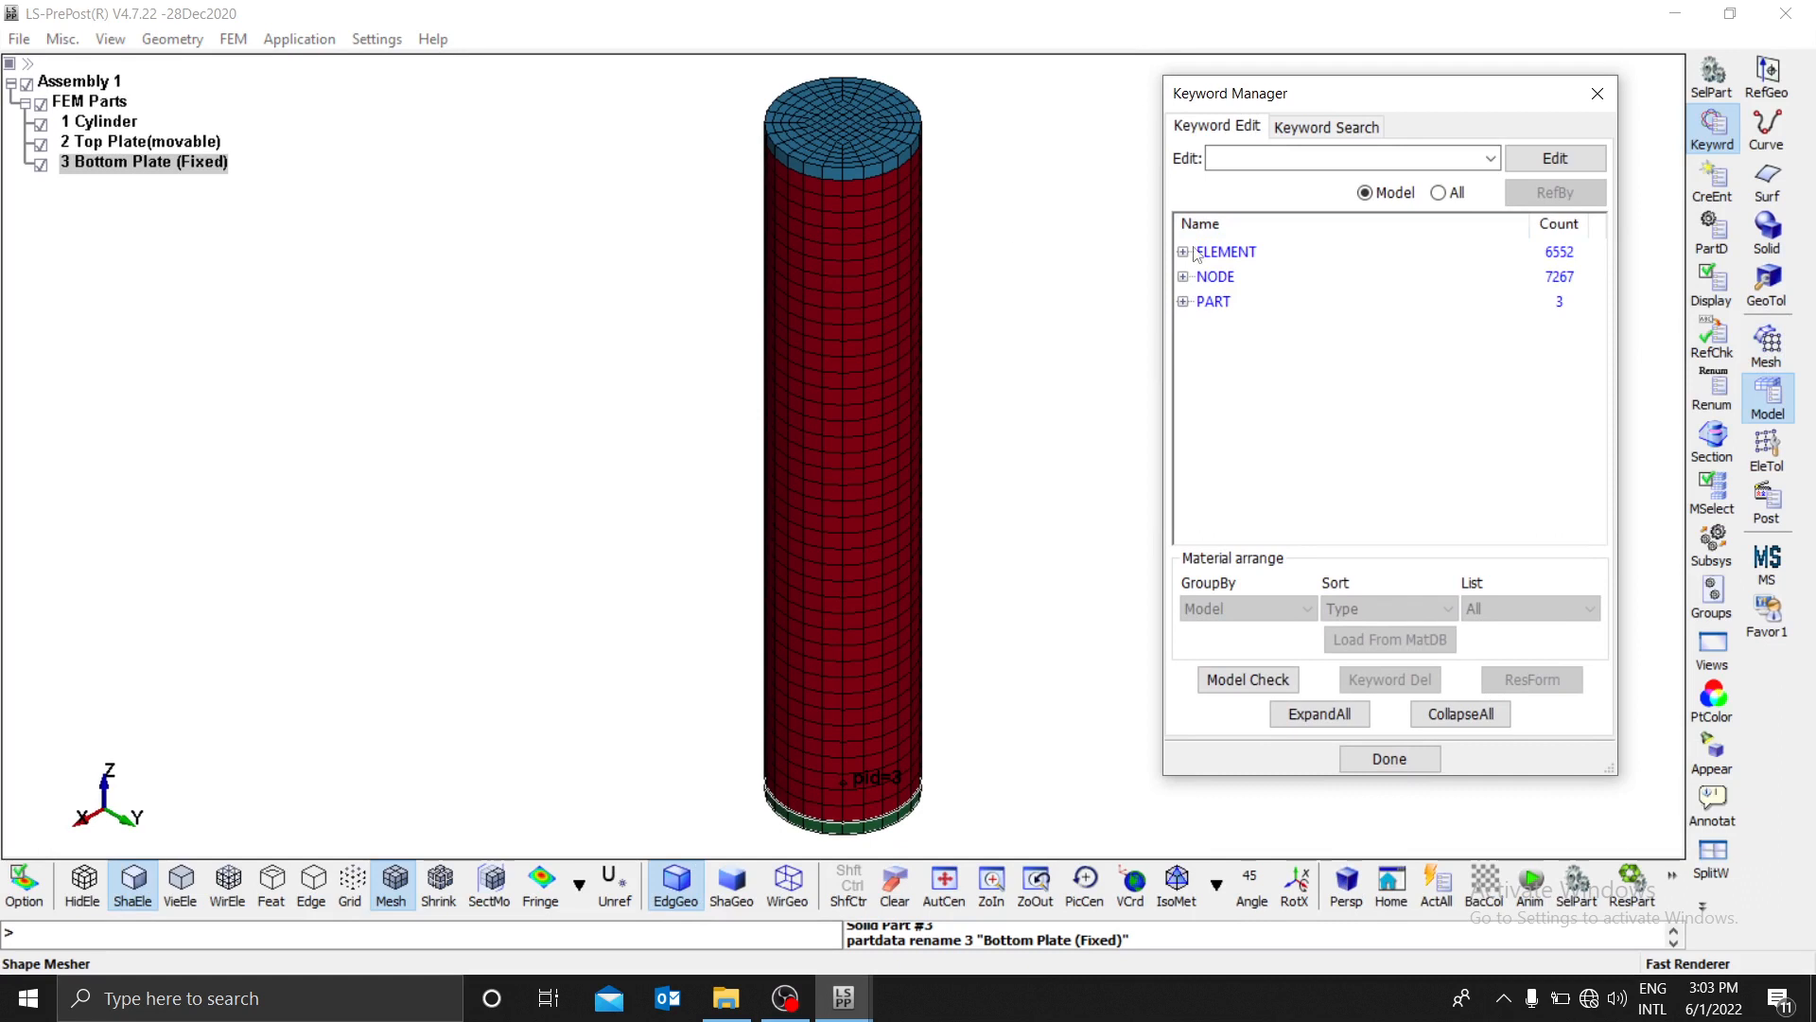
pyautogui.click(1437, 193)
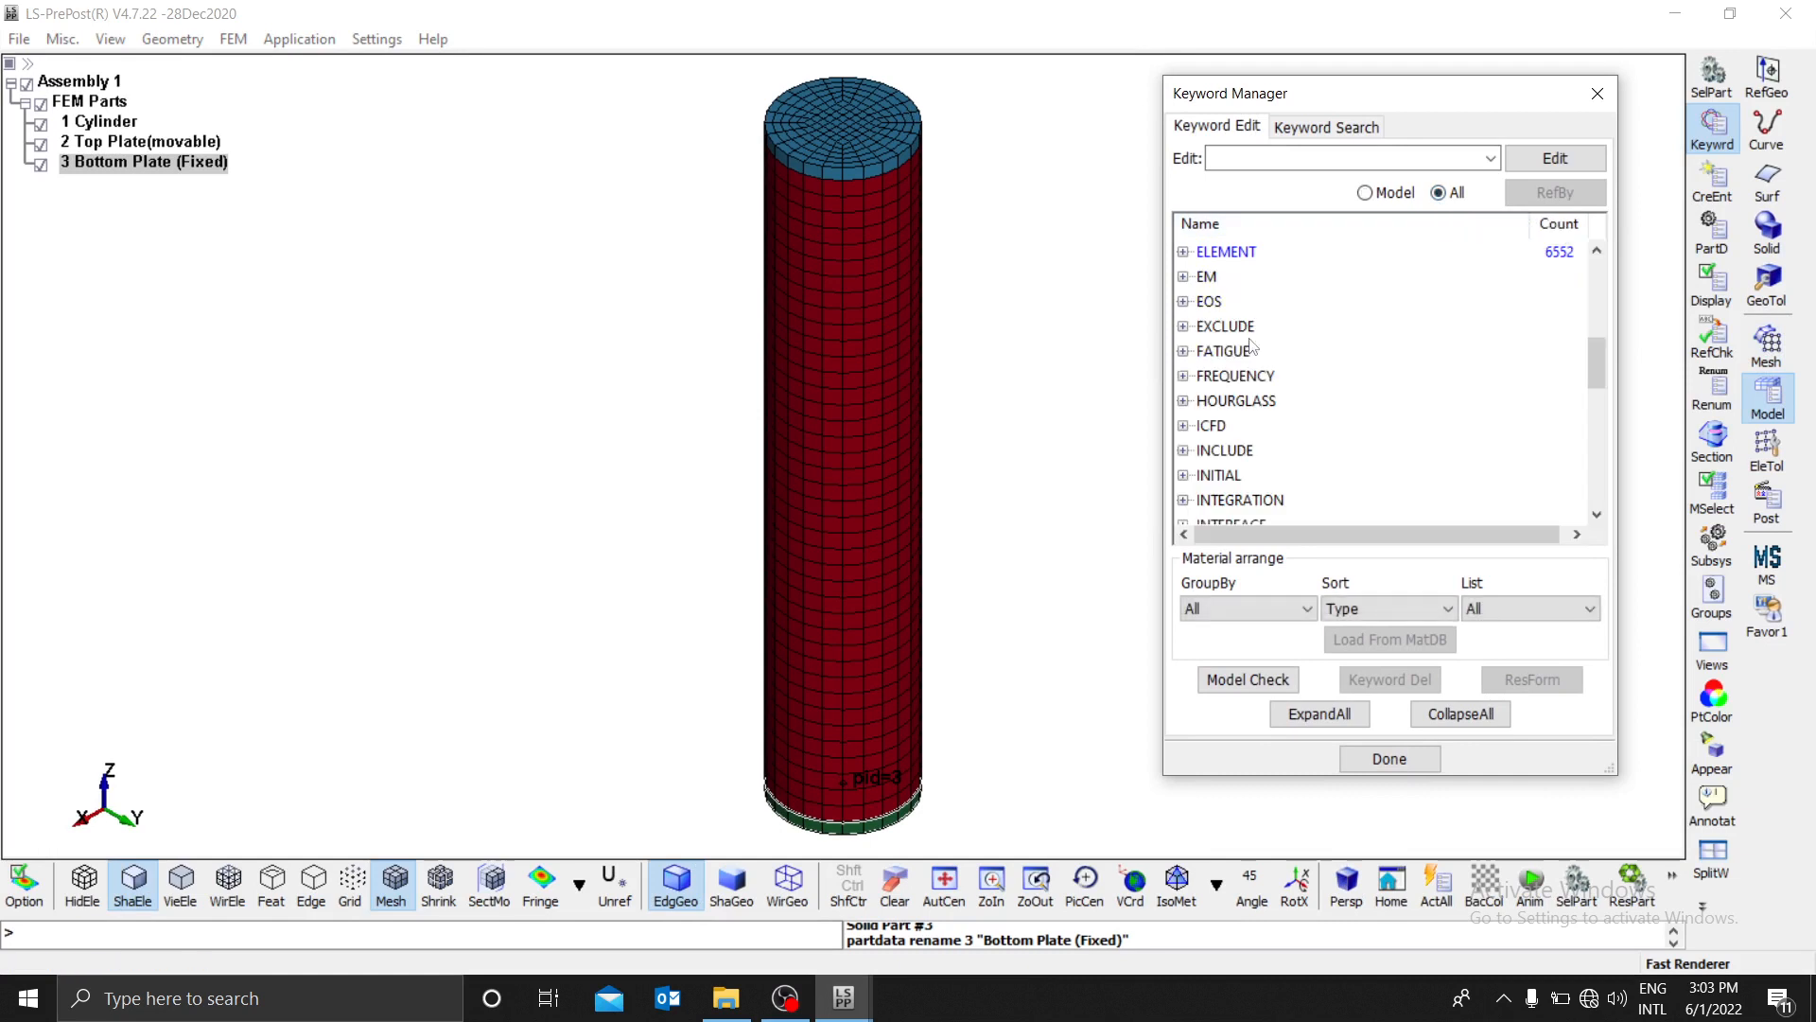
pyautogui.scroll(-4, 1237, 378)
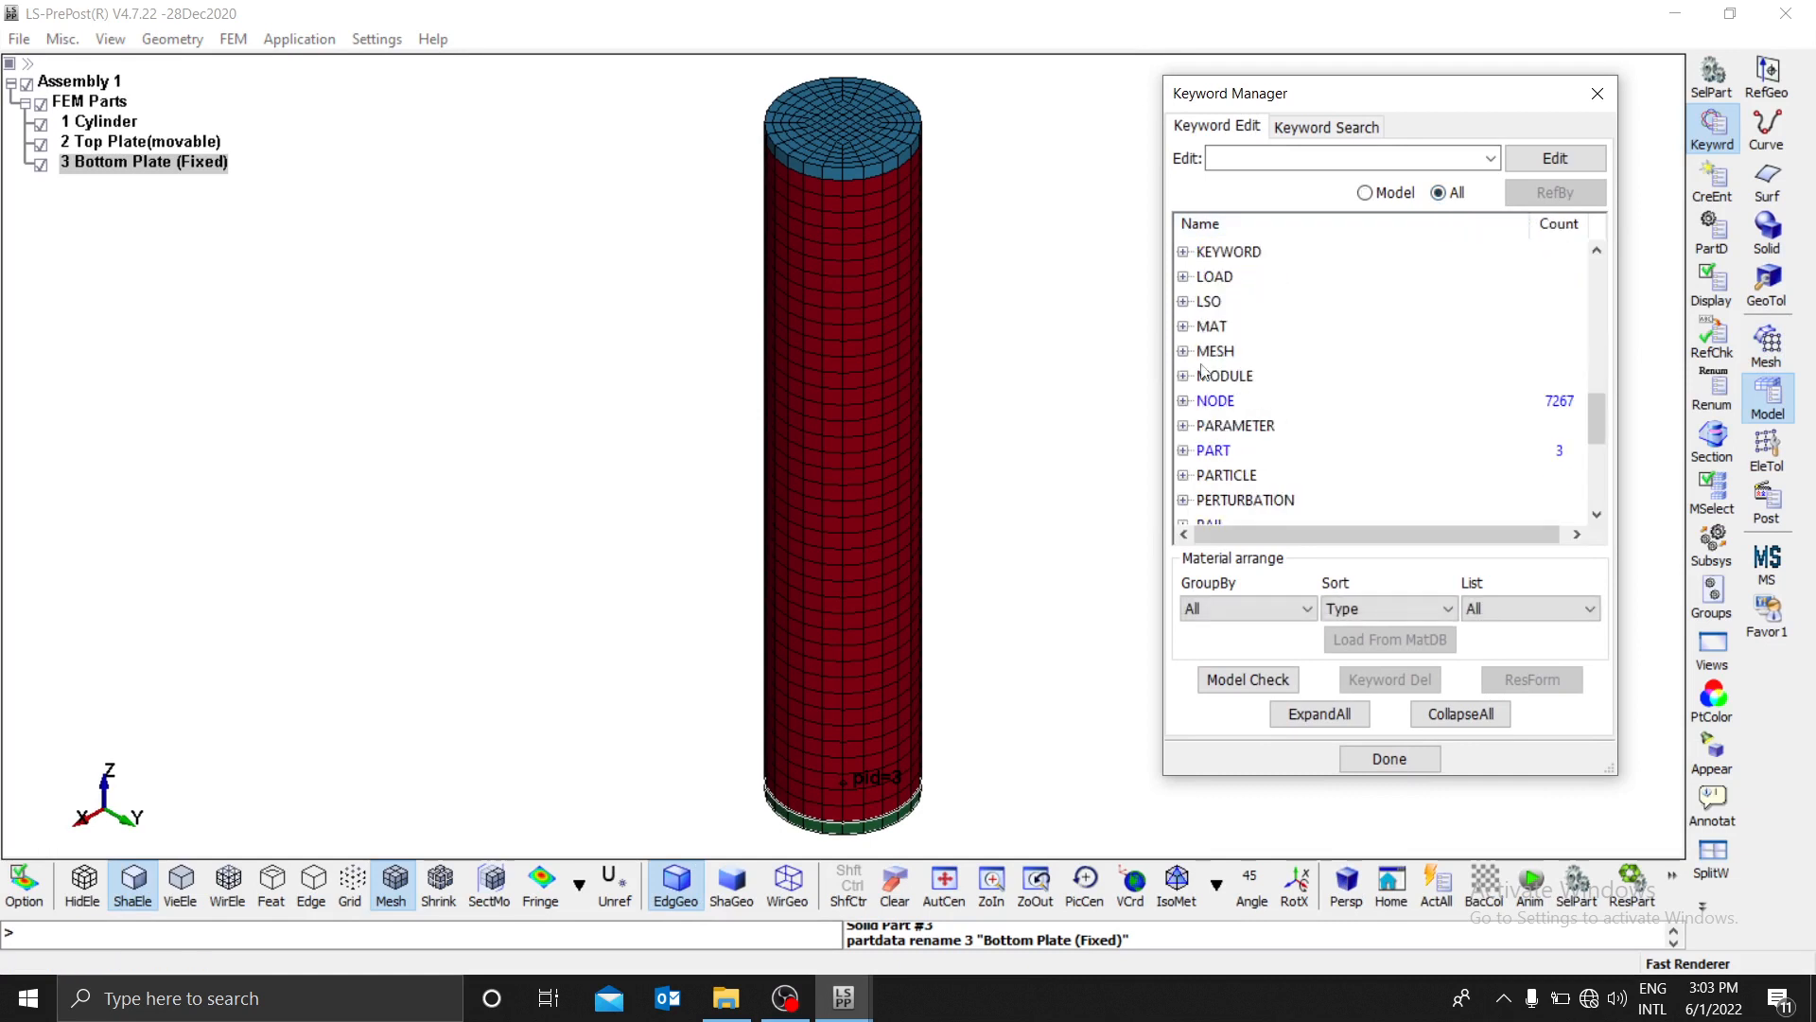
# Step: Expand the LOAD keyword group and open a LOAD_RIGID_BODY card for input
pyautogui.click(1182, 277)
pyautogui.click(1184, 277)
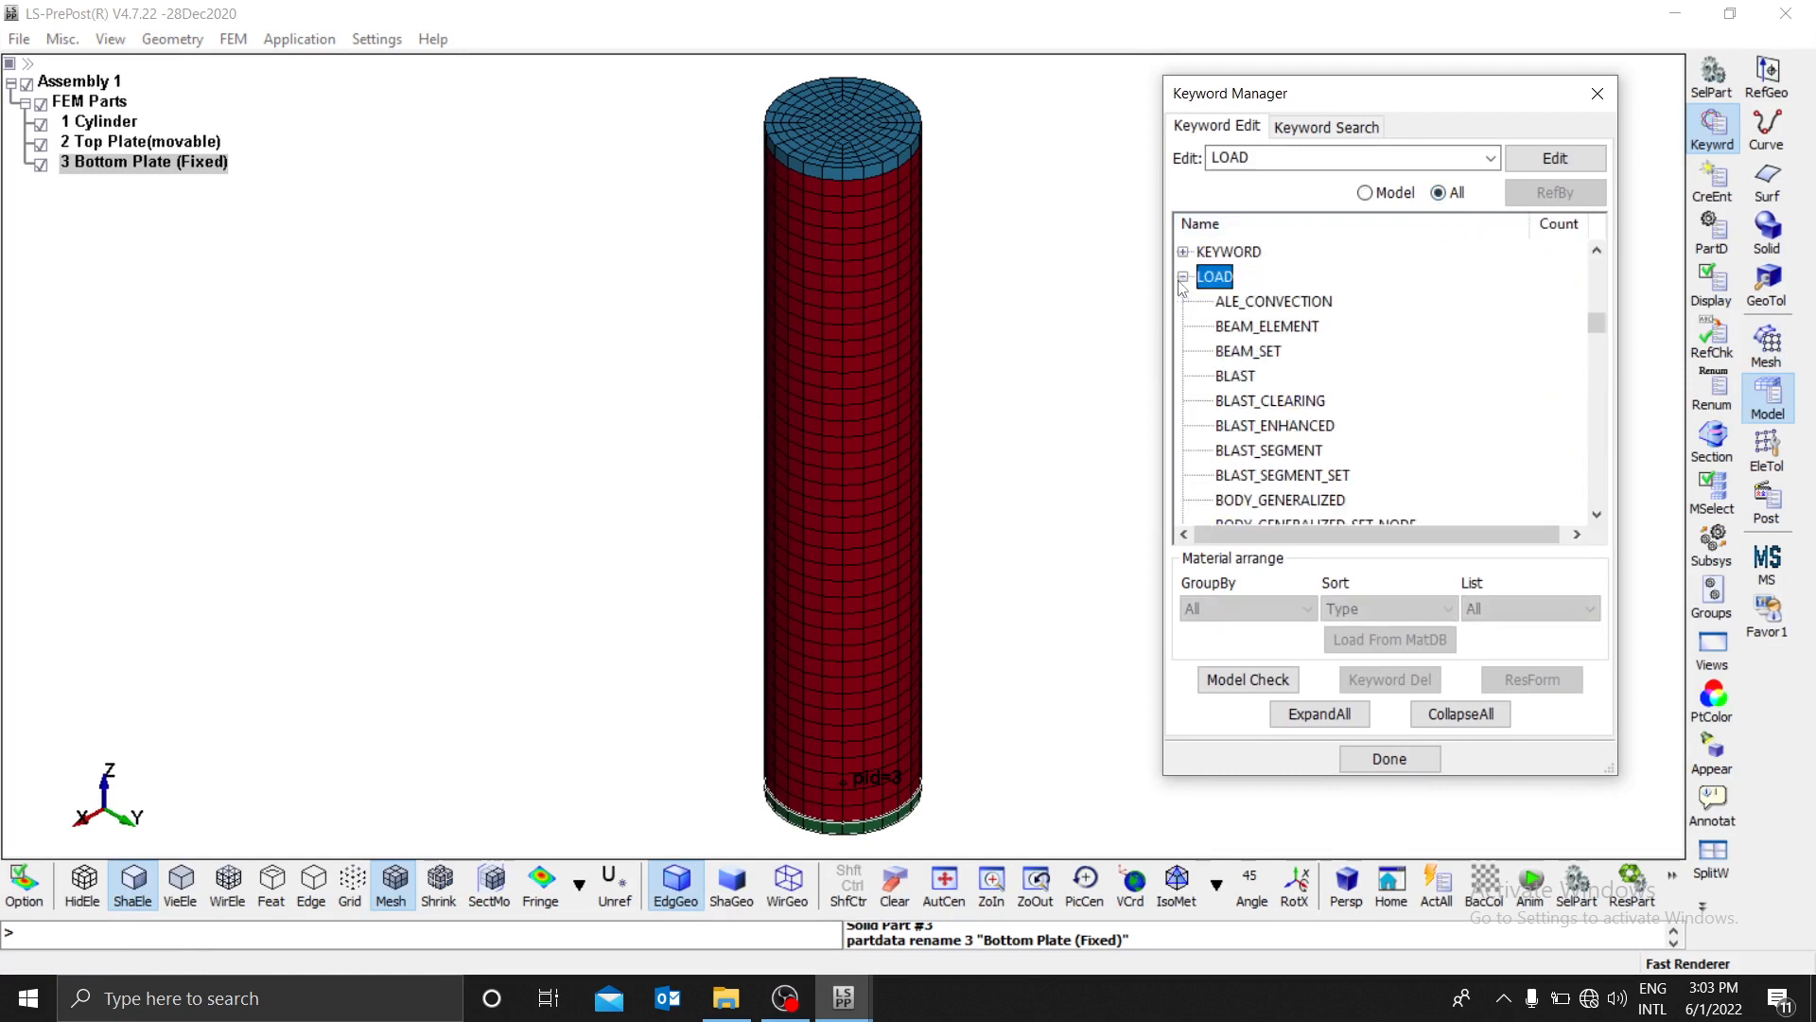
pyautogui.hotkey('alt', 'Tab')
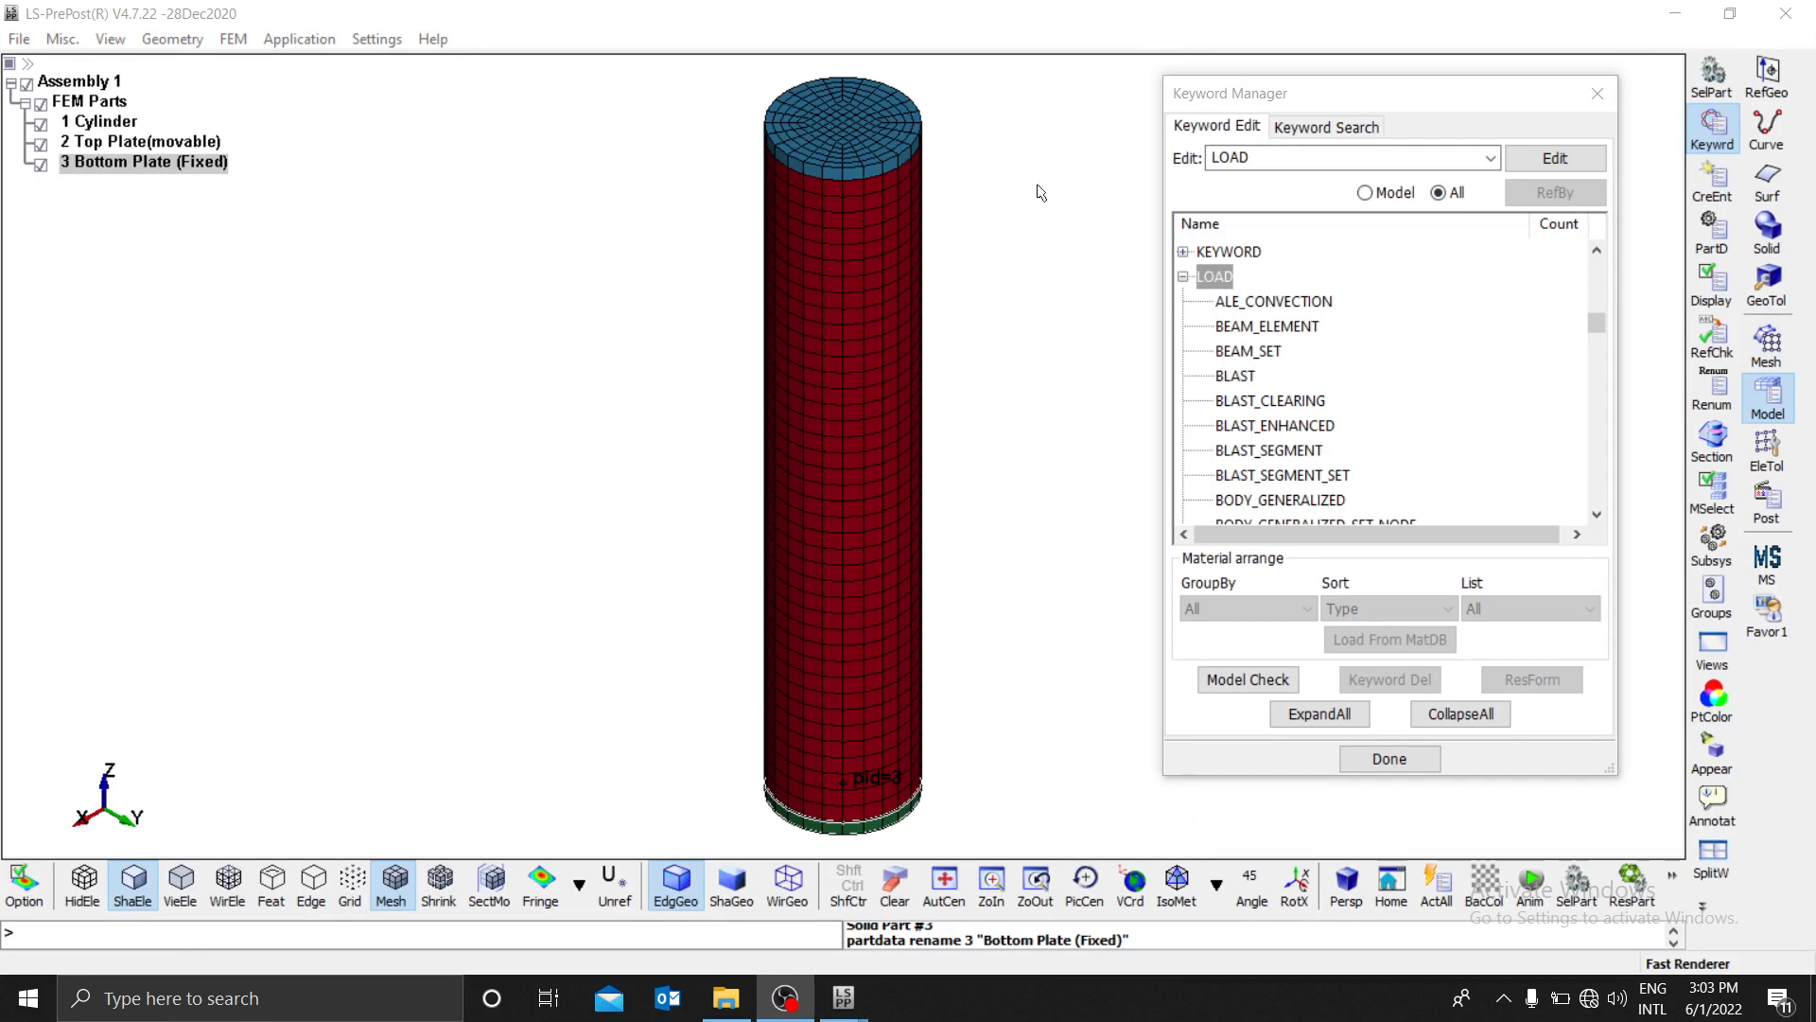
pyautogui.scroll(-8, 1310, 326)
pyautogui.scroll(-3, 1332, 450)
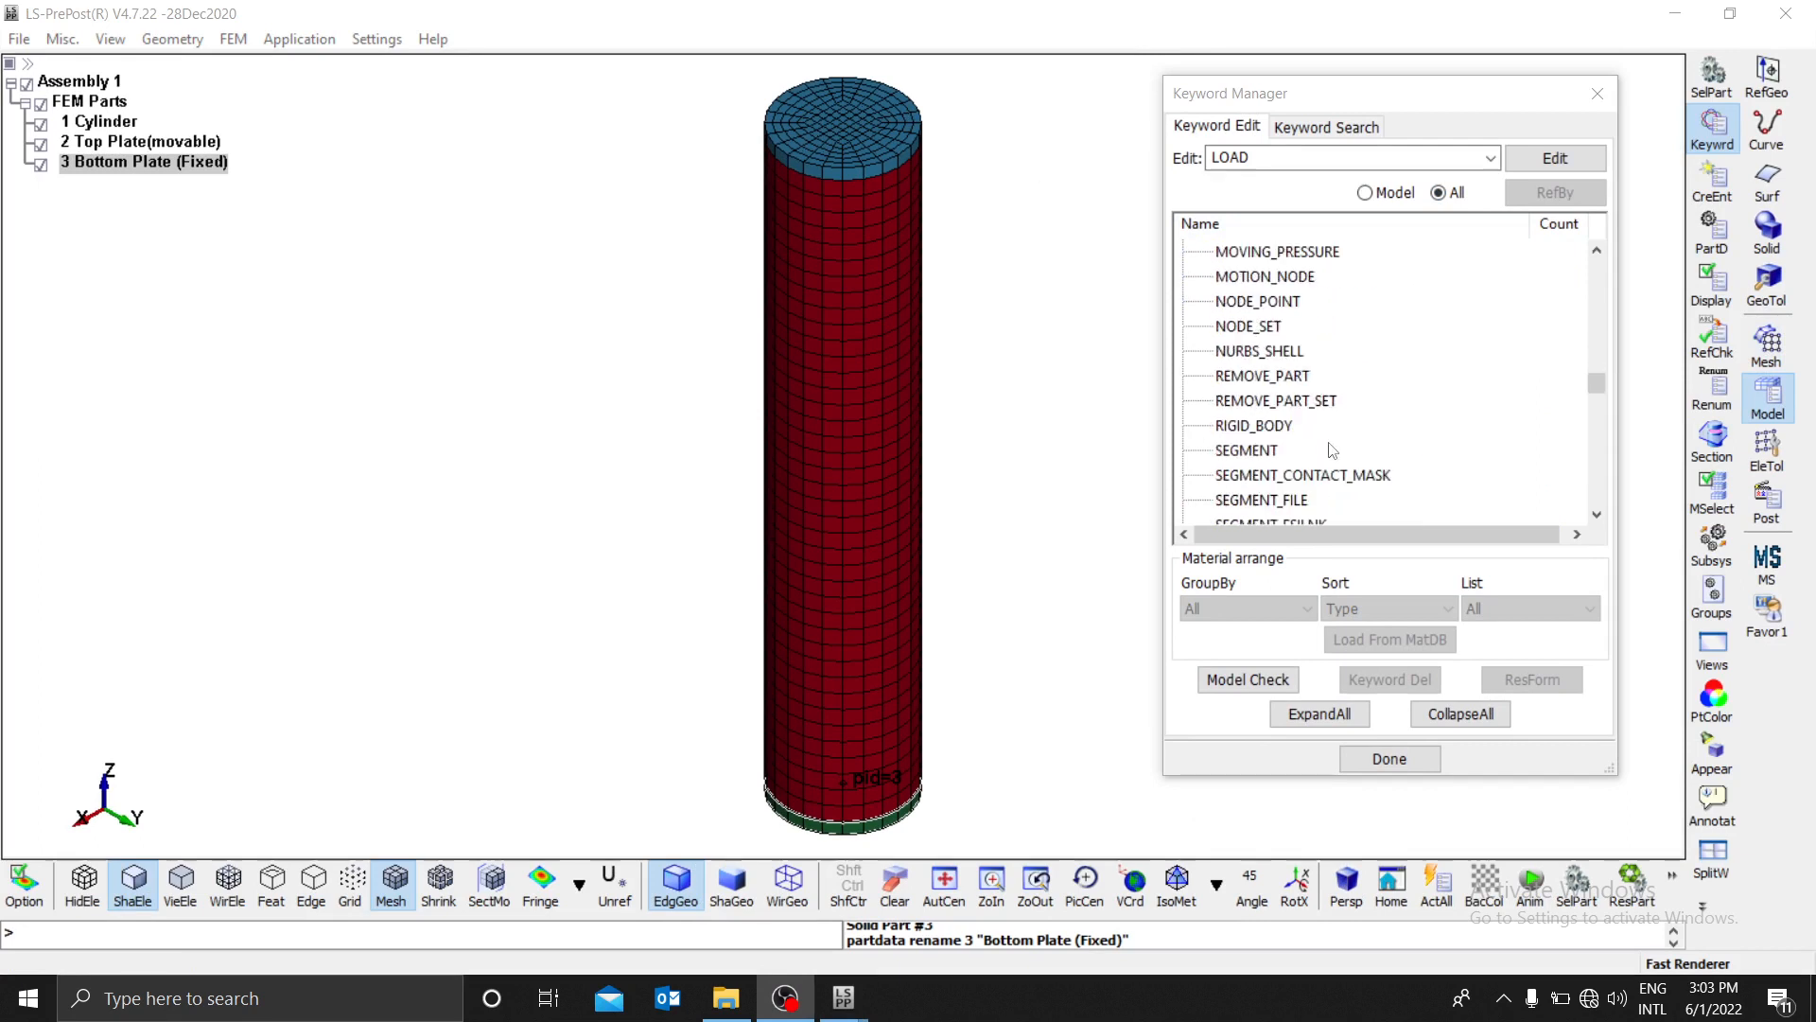
pyautogui.scroll(-7, 1339, 437)
pyautogui.scroll(8, 1341, 430)
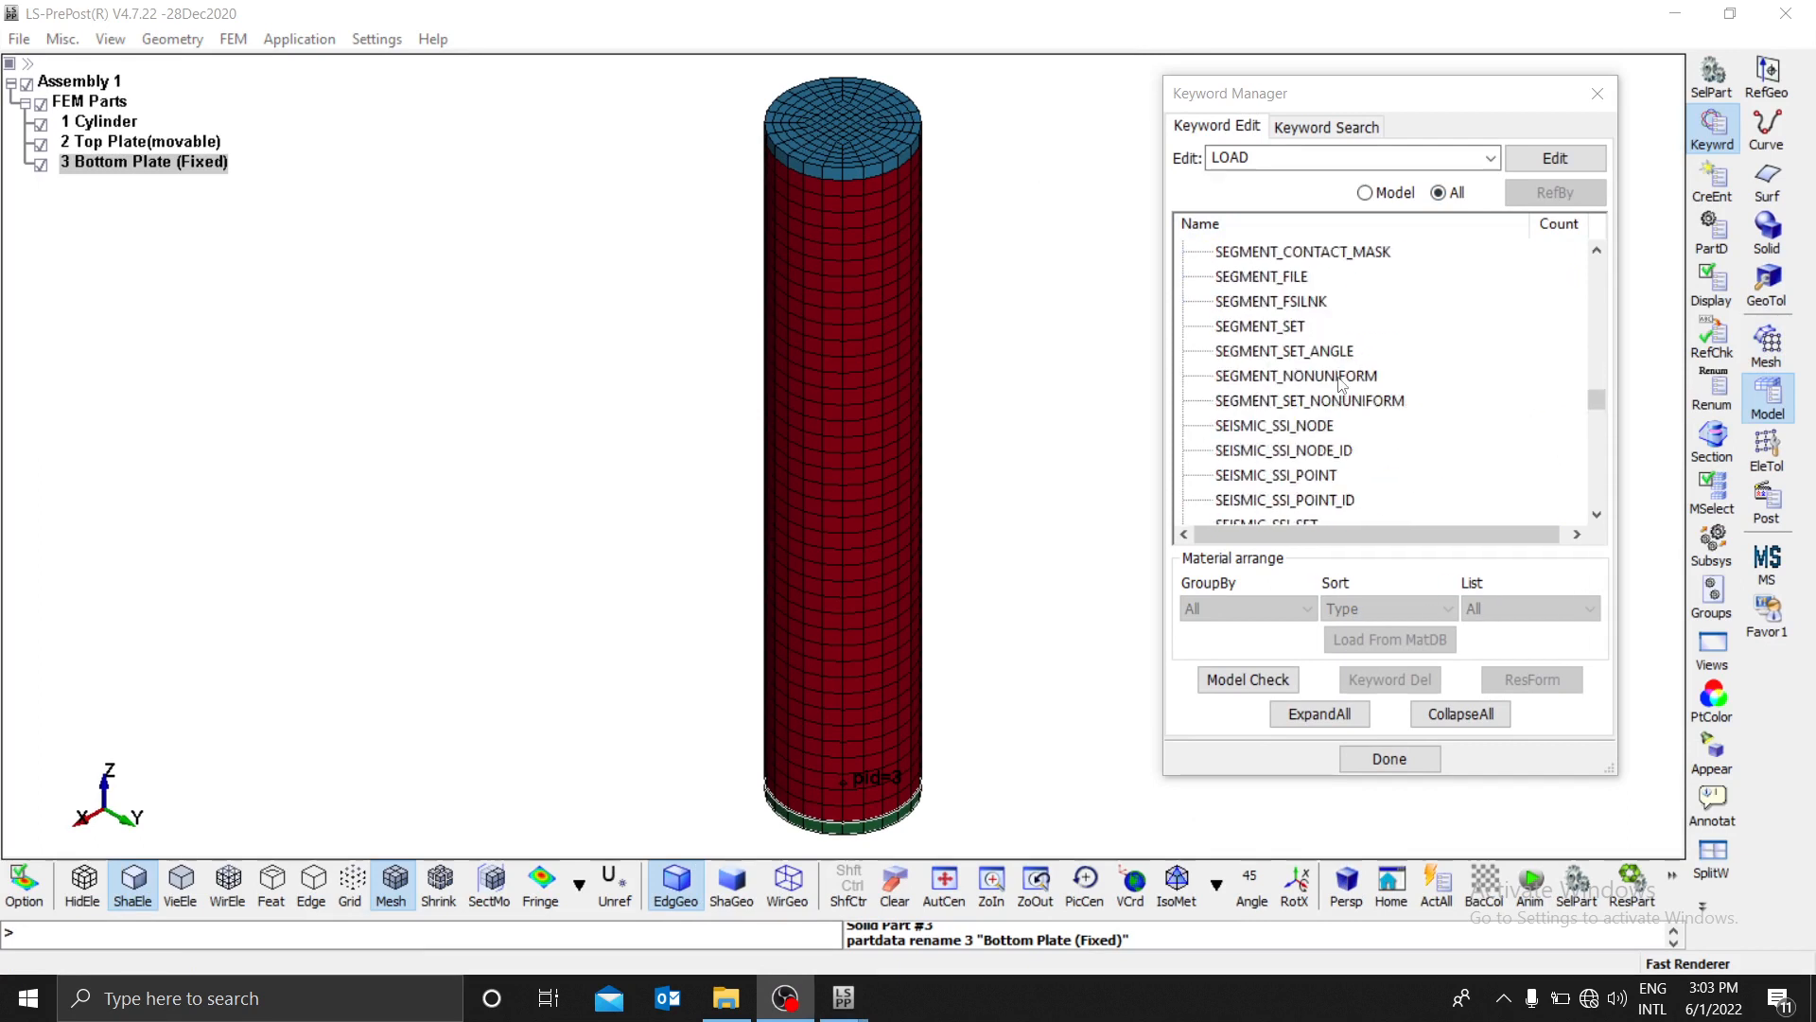
pyautogui.scroll(-1, 1317, 450)
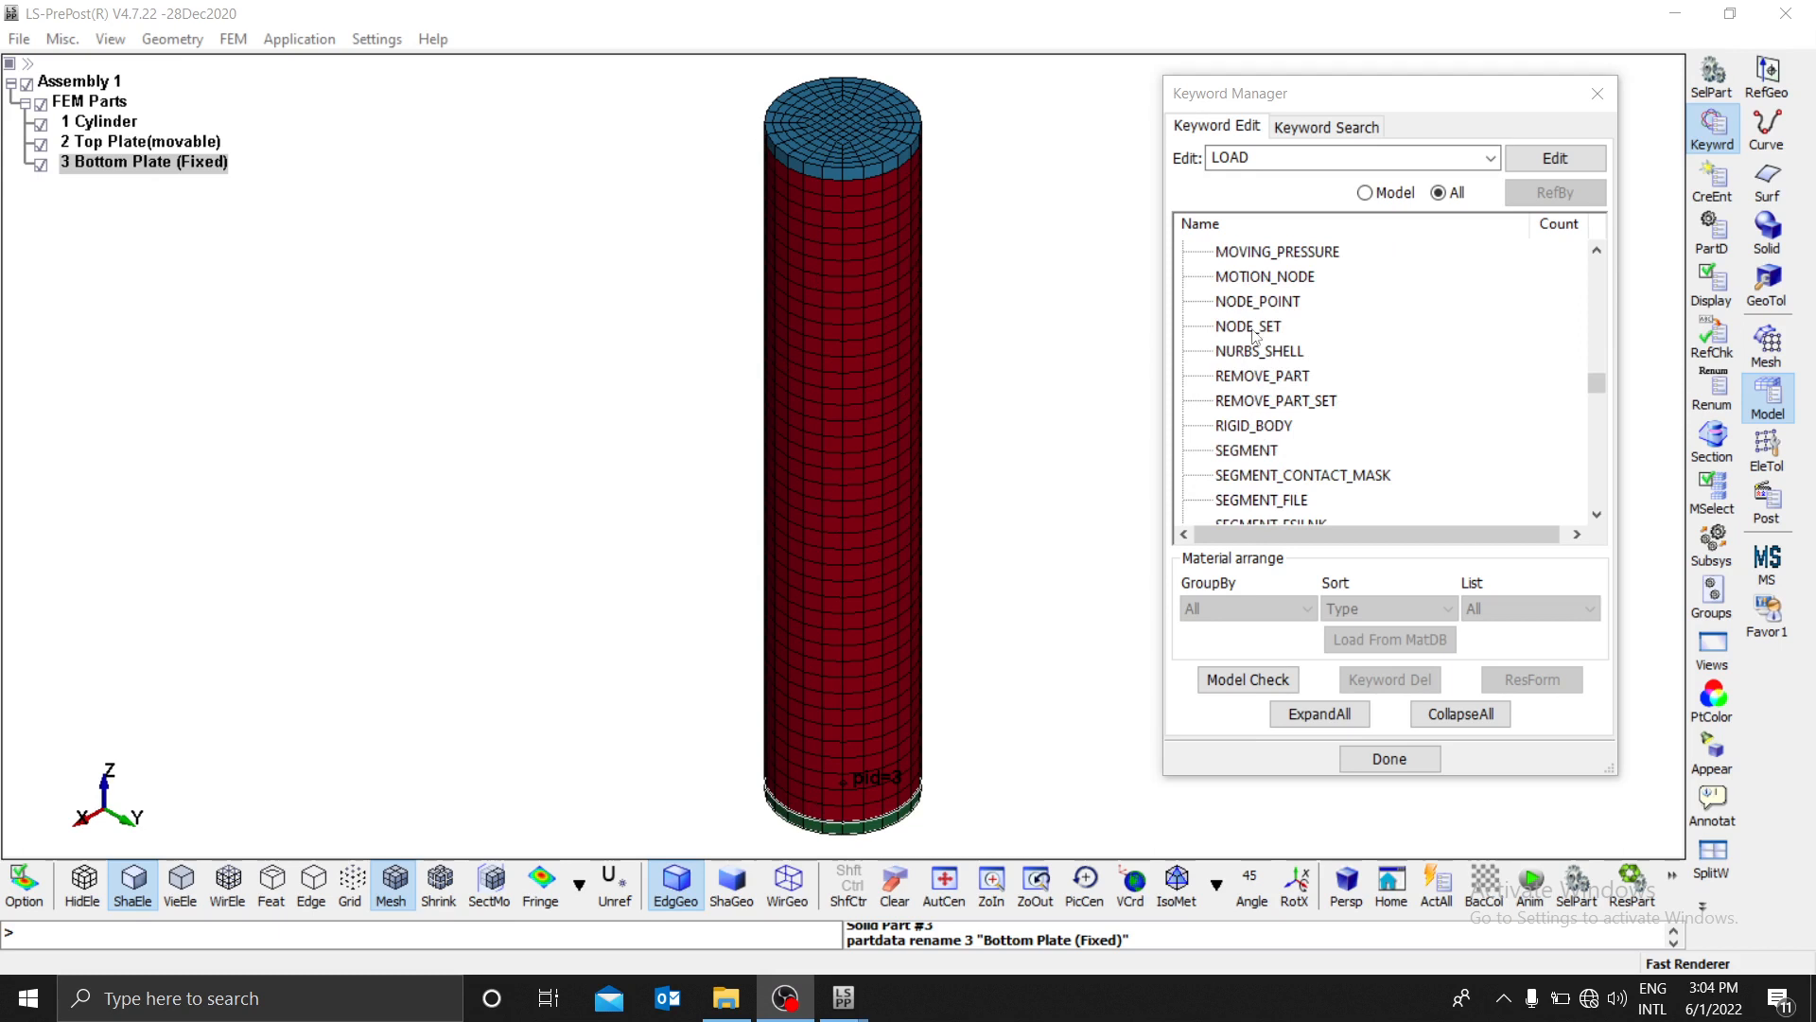
pyautogui.doubleClick(1253, 426)
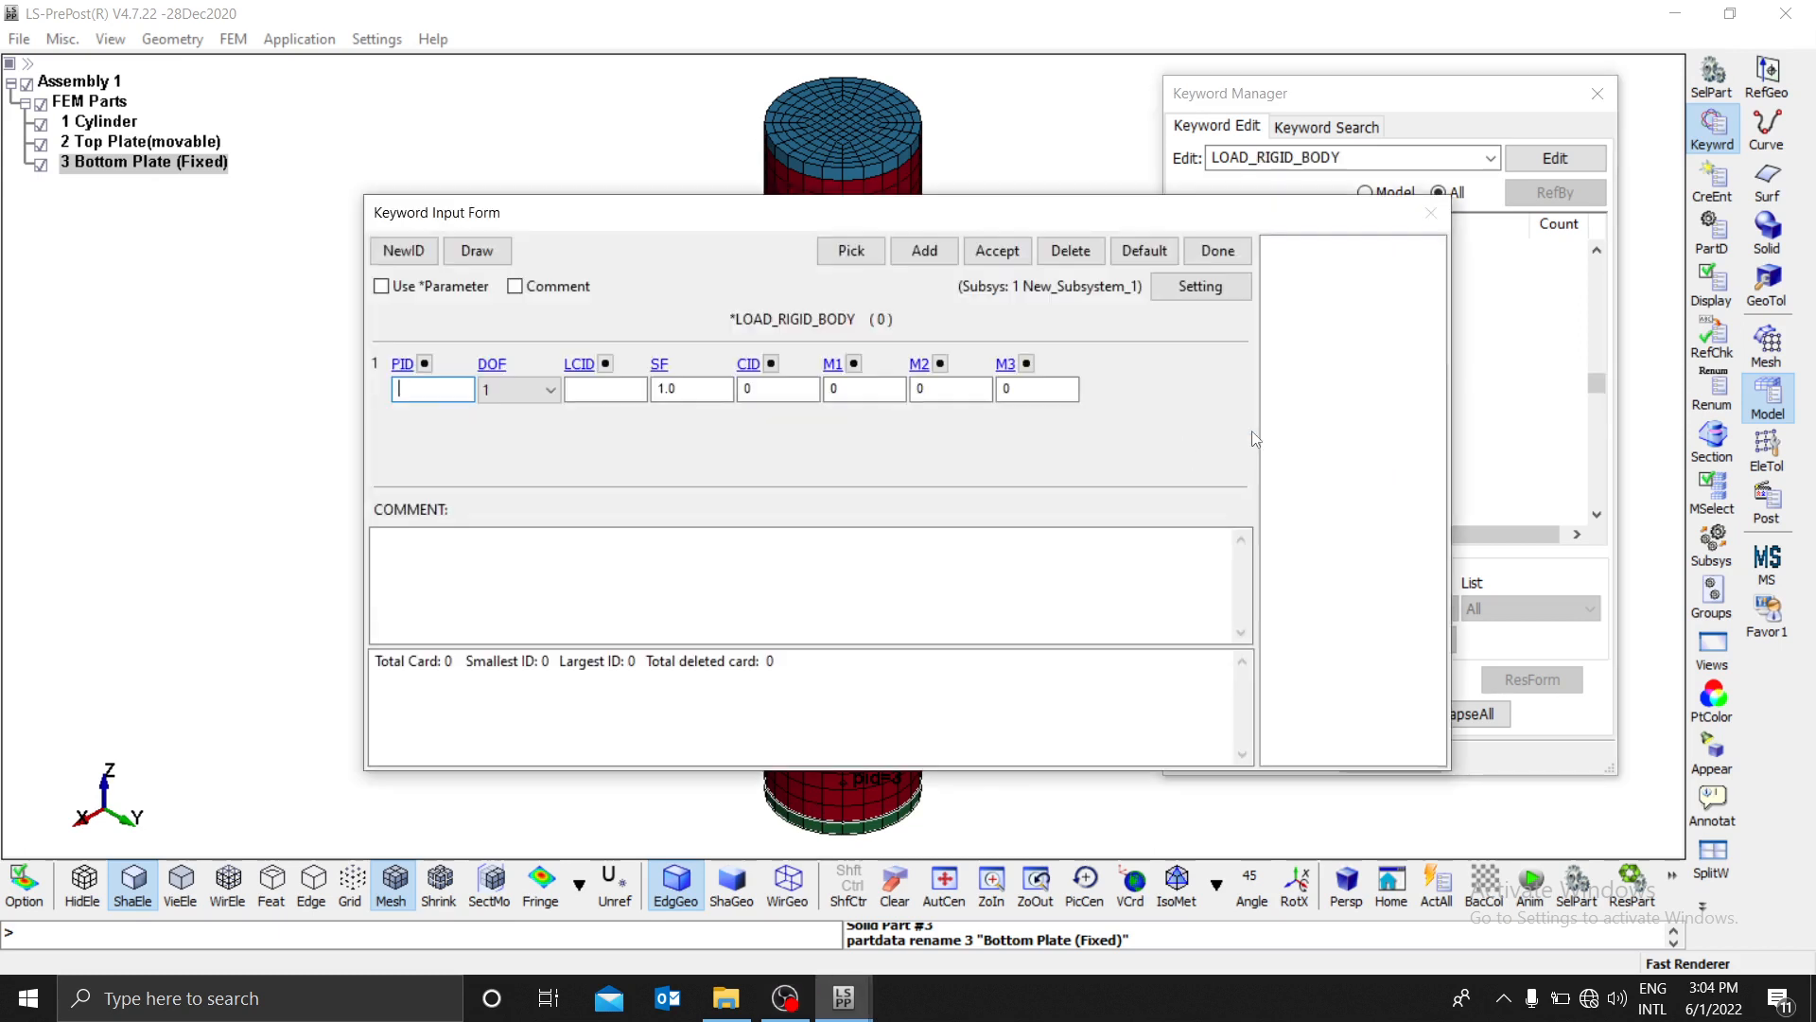
# Step: Link part 2, Top Plate(movable), as the PID of the rigid body load
pyautogui.click(424, 366)
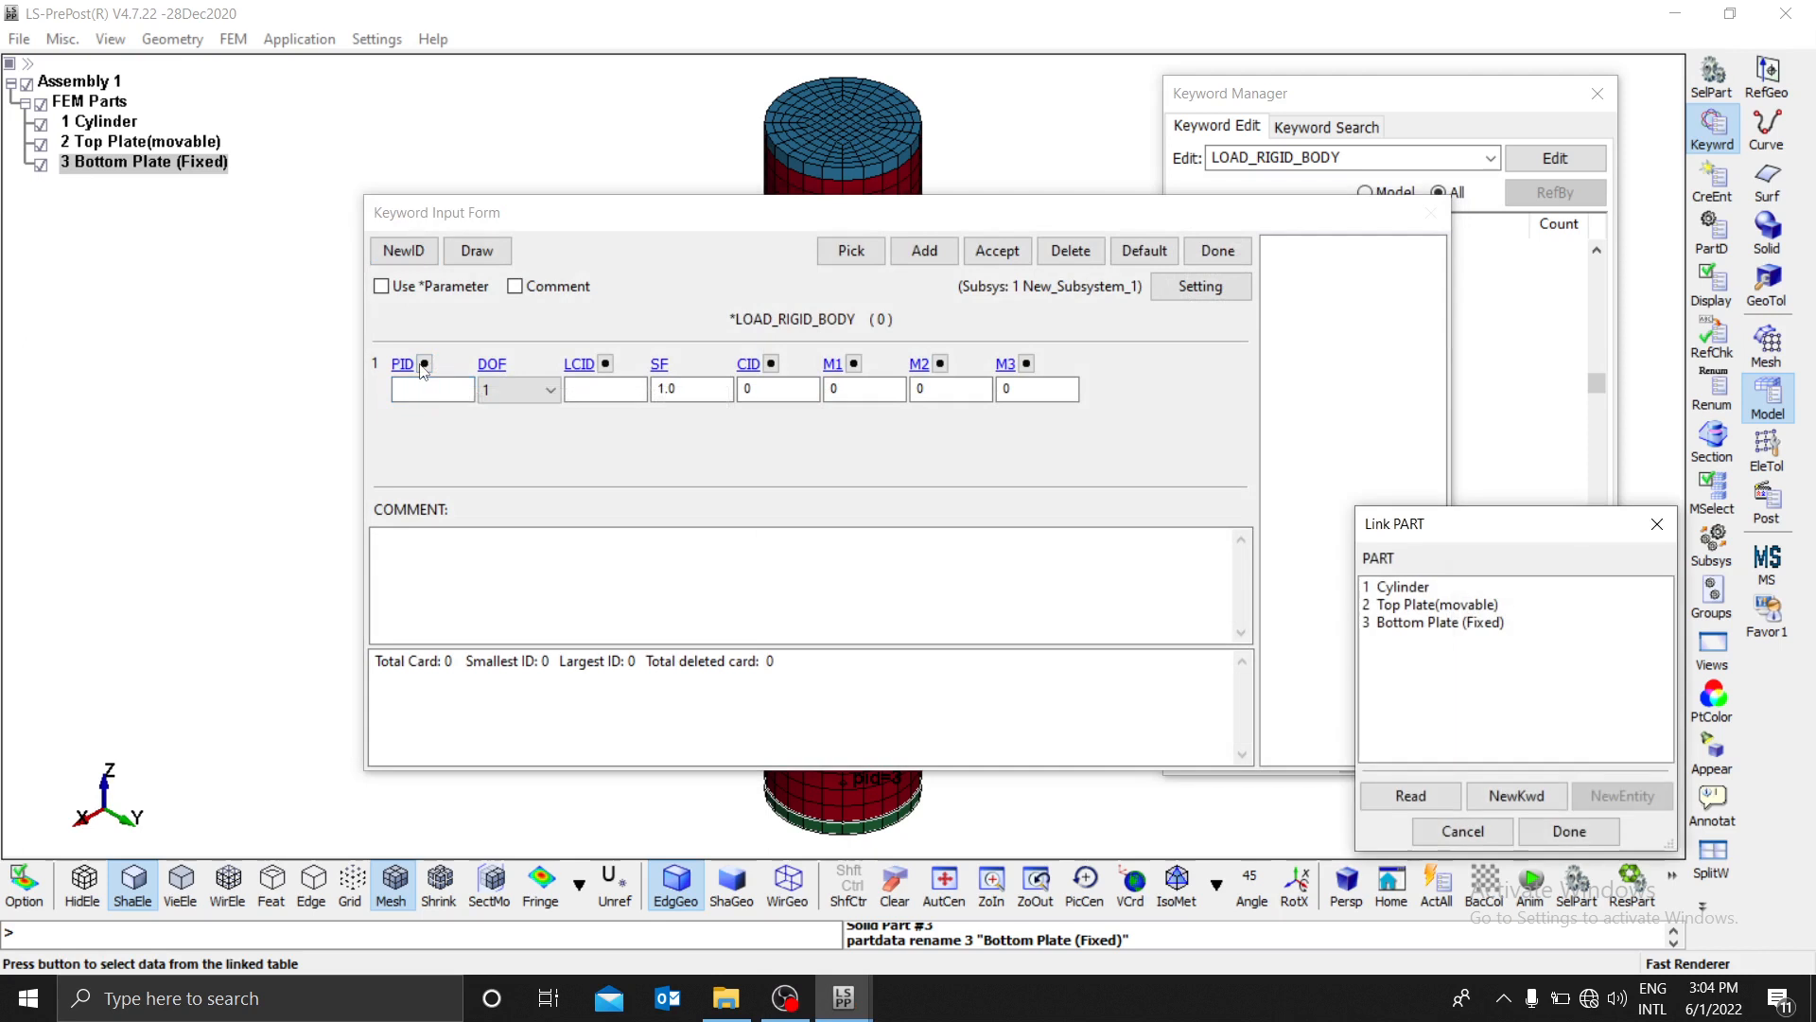
pyautogui.click(1437, 604)
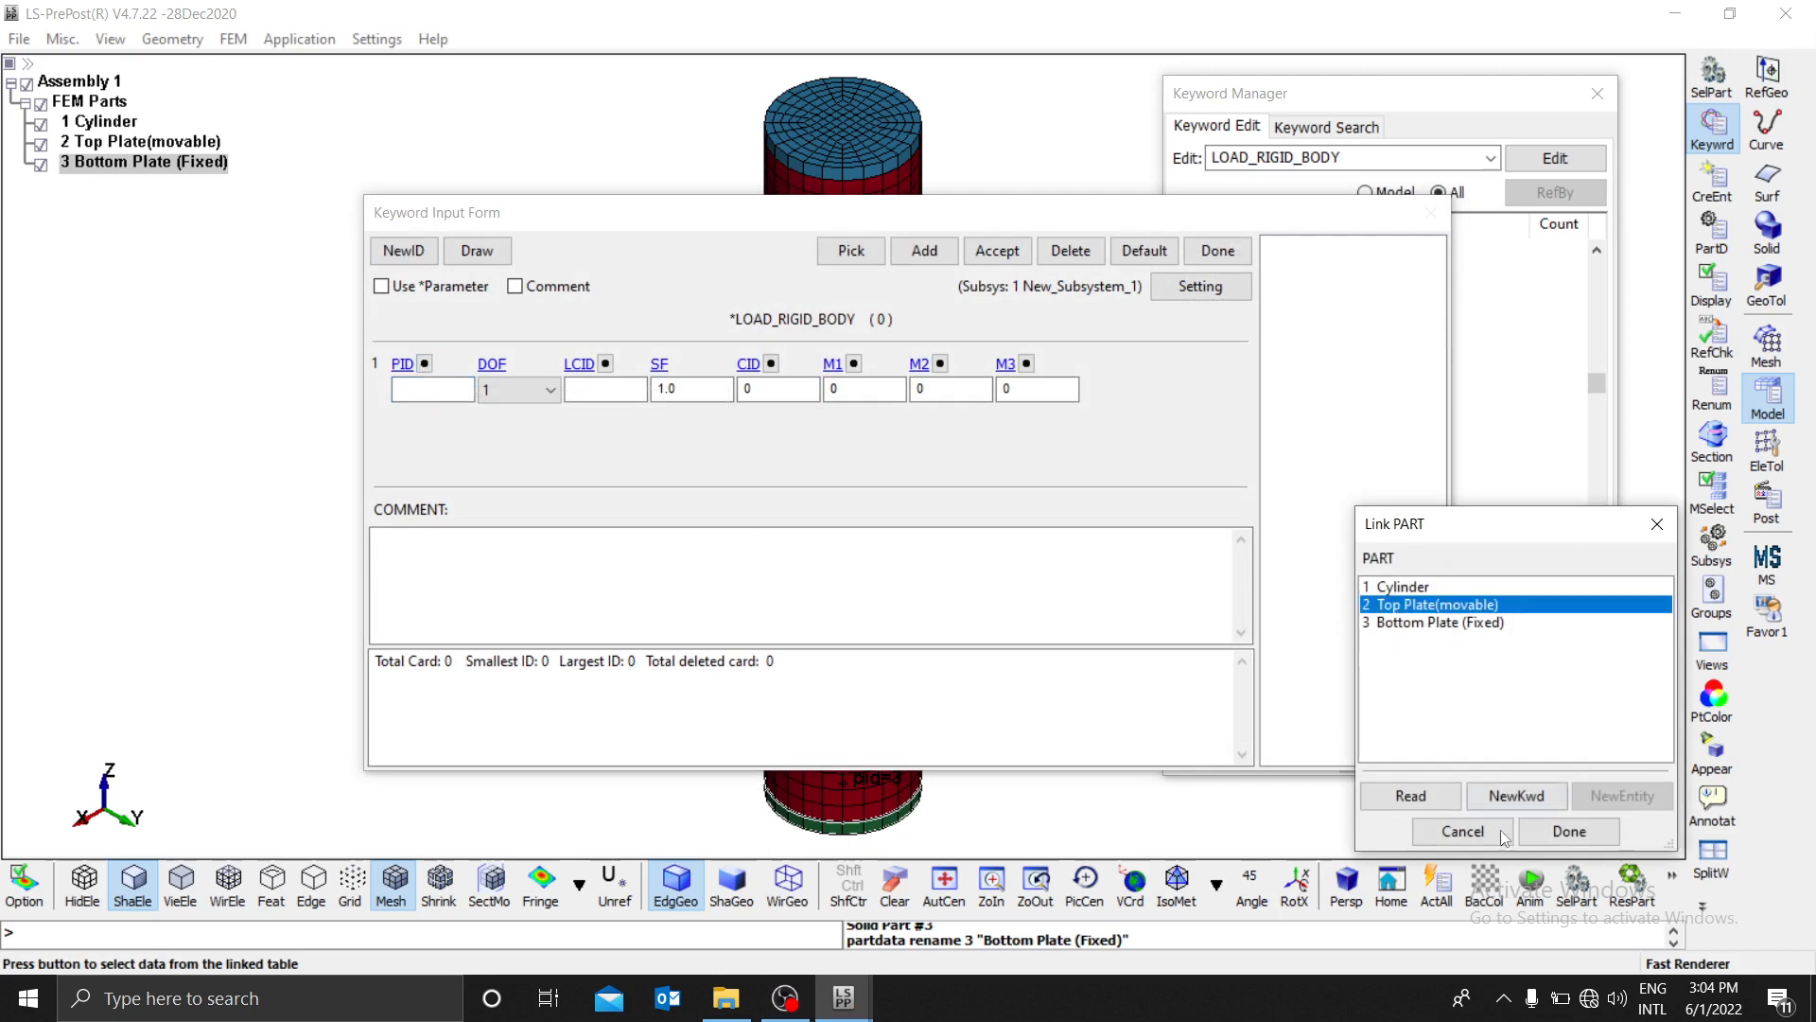
pyautogui.click(1408, 795)
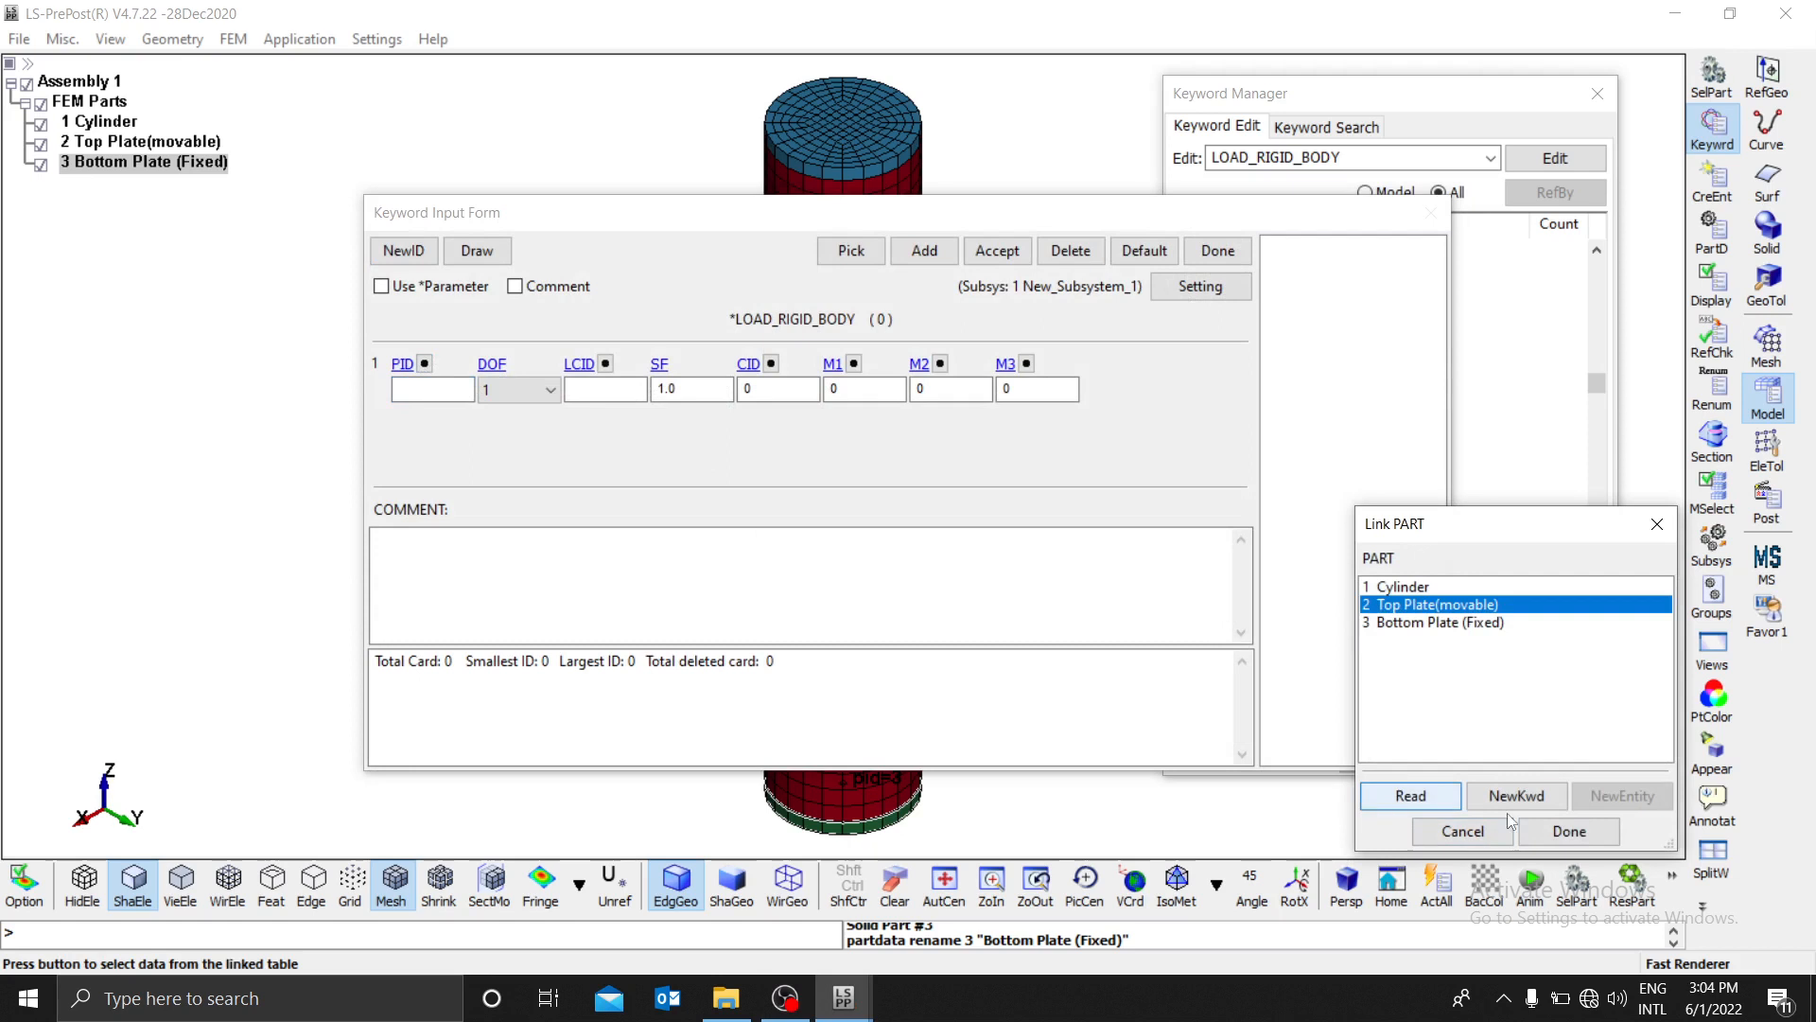
pyautogui.click(1569, 830)
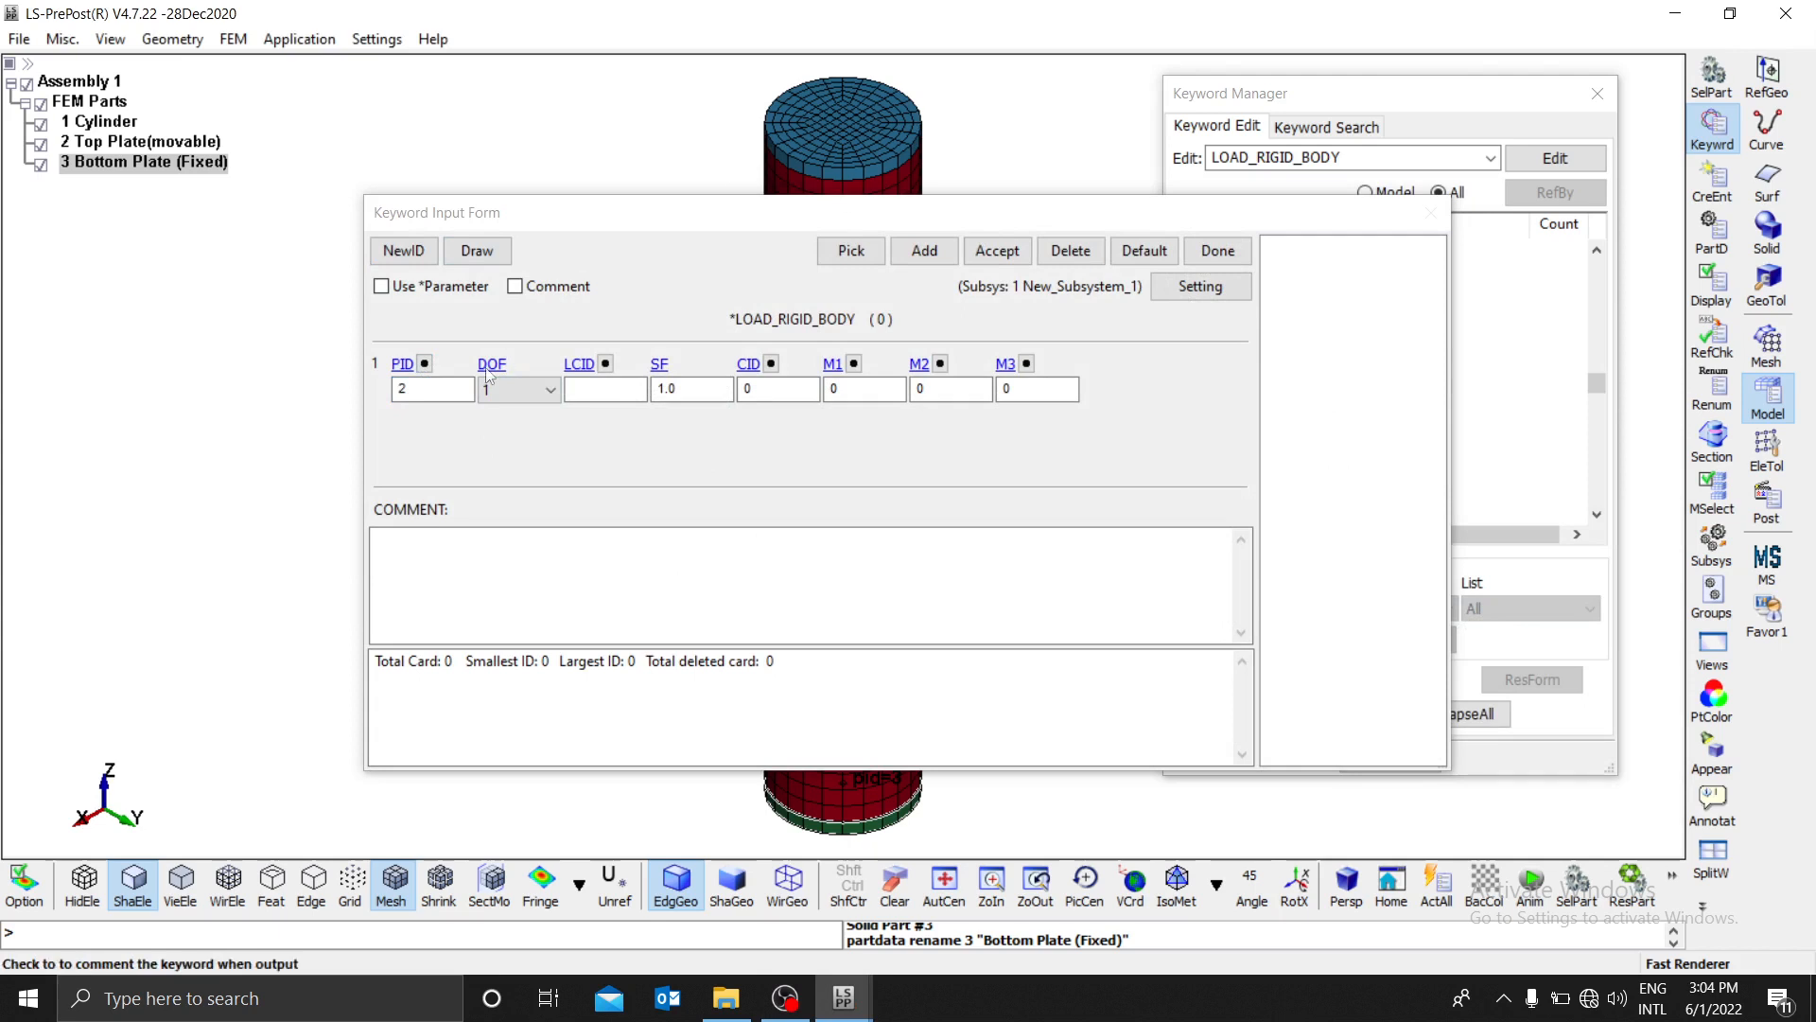
# Step: Check the degree-of-freedom descriptions and set the load's DOF to 3, the z-direction of load action
pyautogui.click(547, 390)
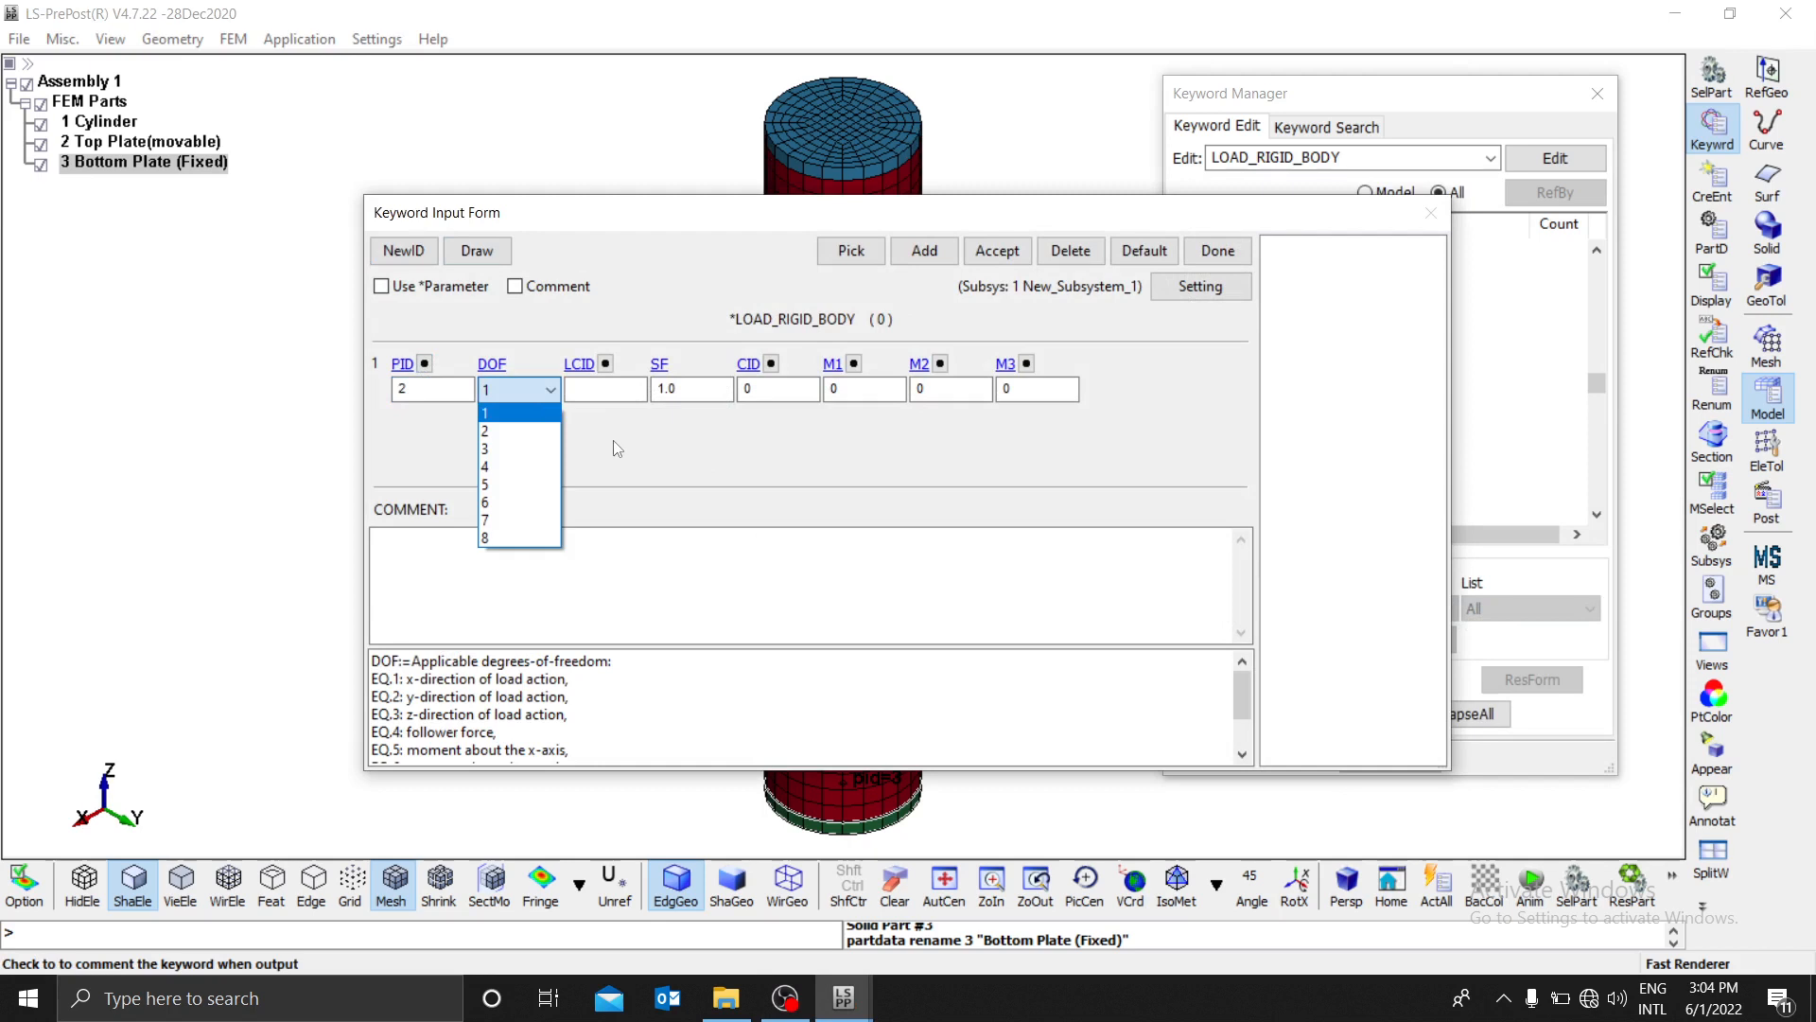
pyautogui.click(645, 459)
pyautogui.scroll(-1, 512, 715)
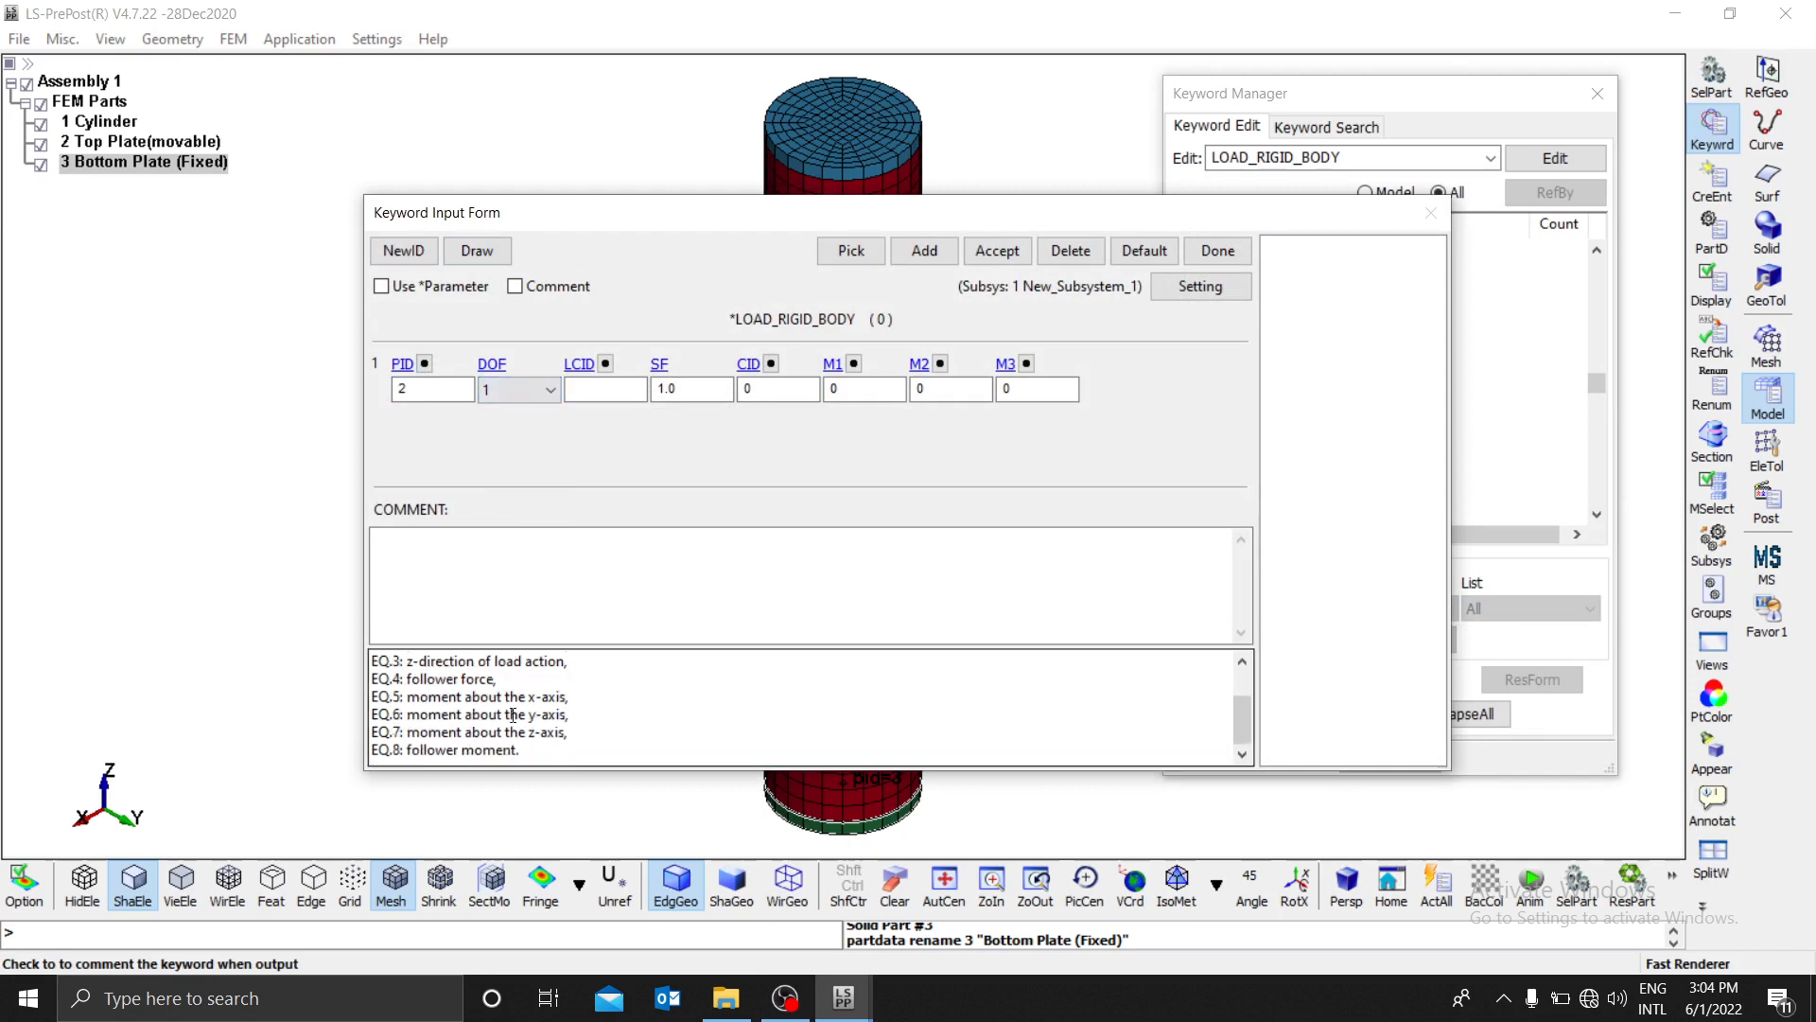
pyautogui.scroll(1, 514, 725)
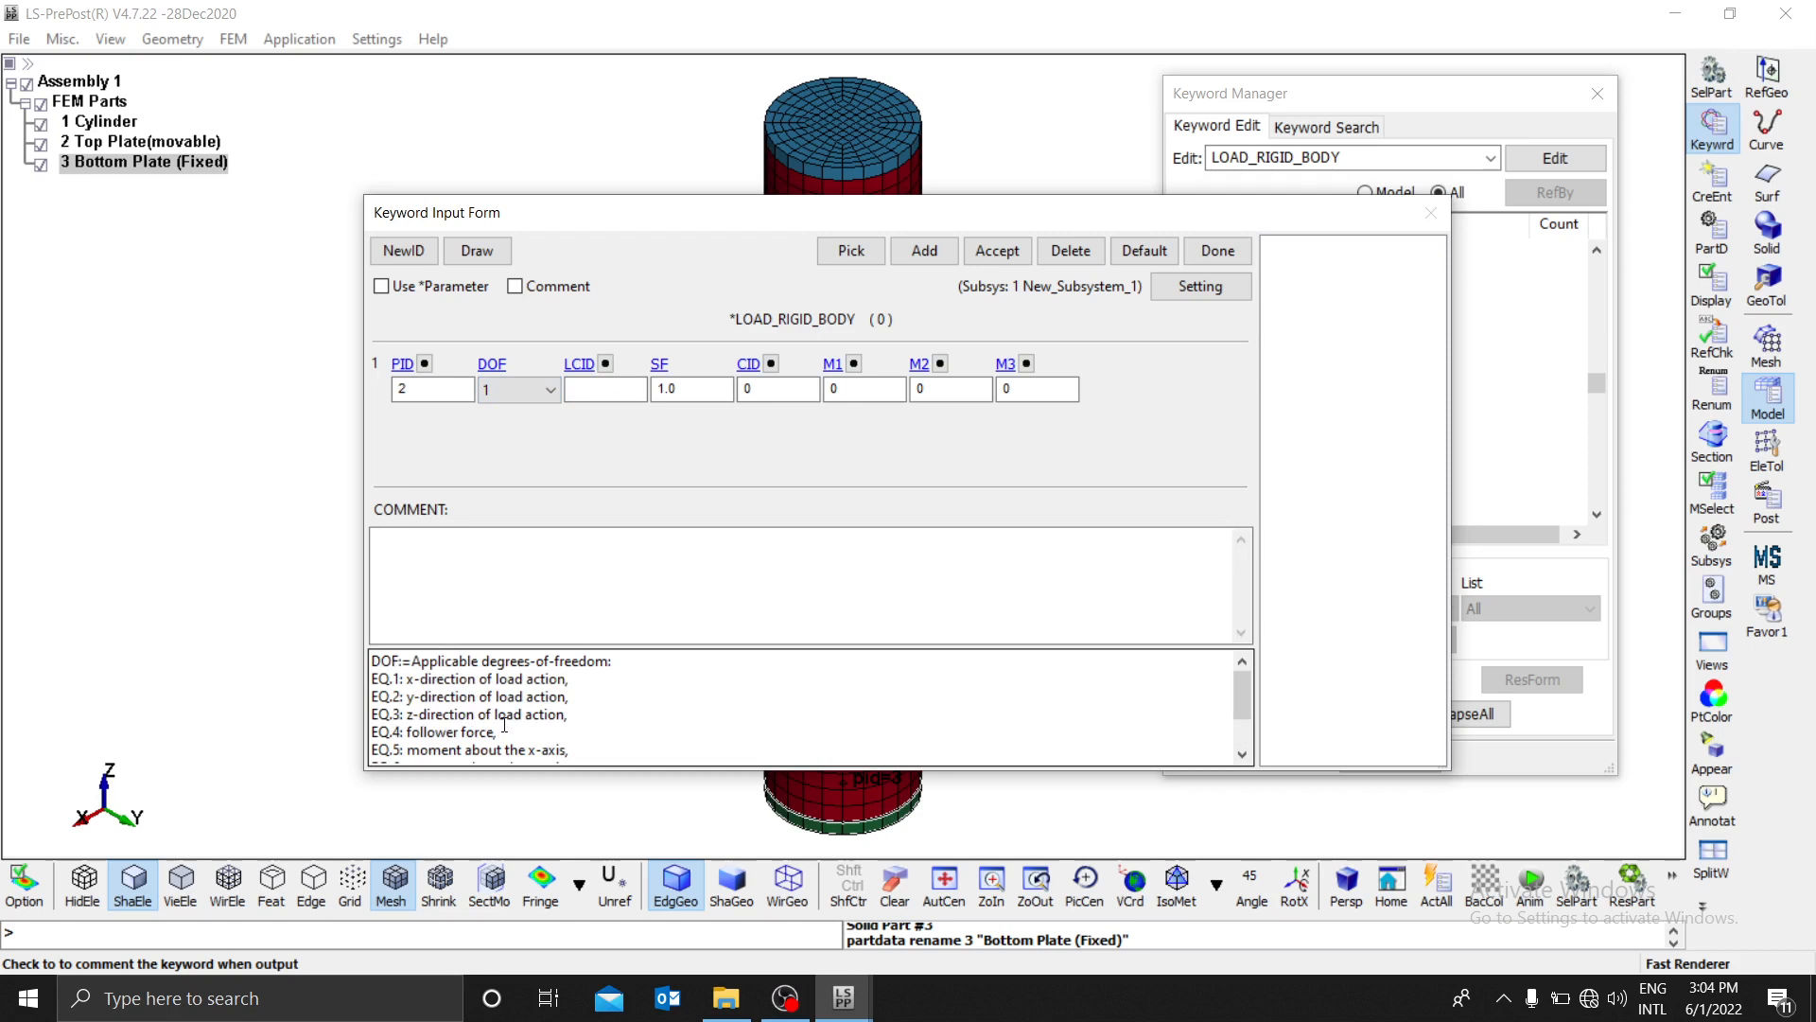
pyautogui.moveTo(570, 724); pyautogui.dragTo(398, 714)
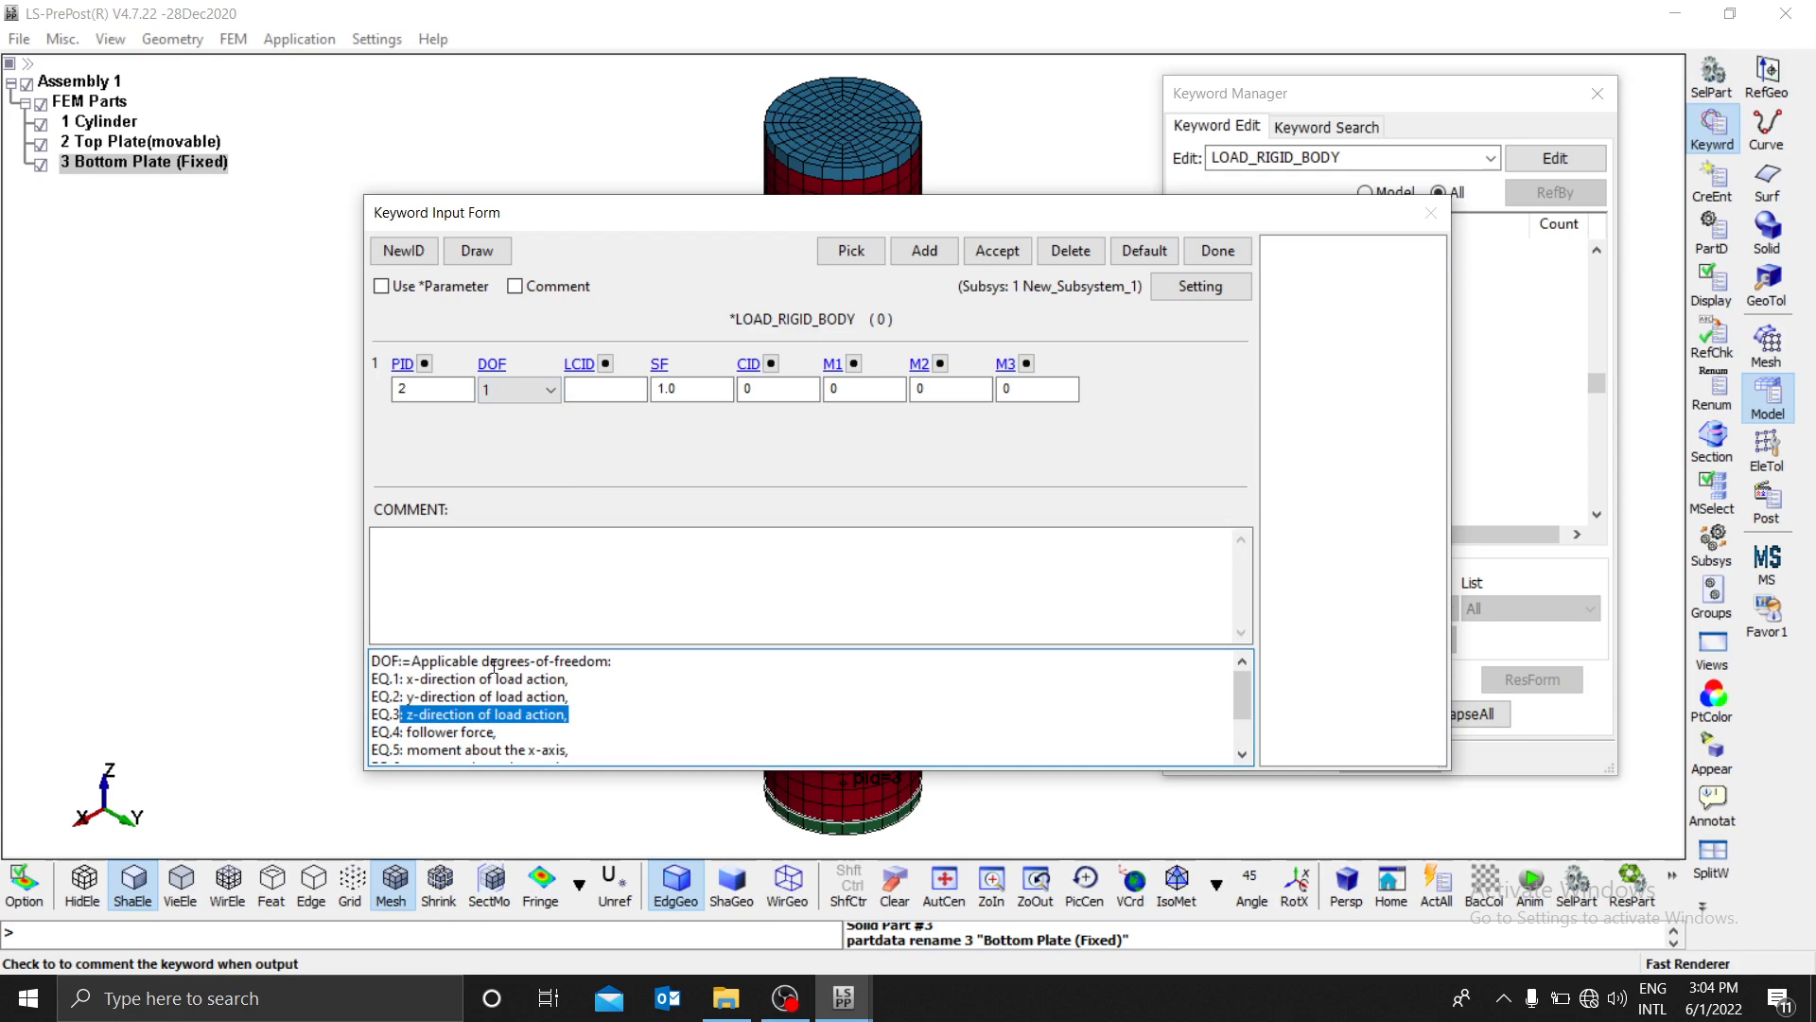
pyautogui.click(548, 391)
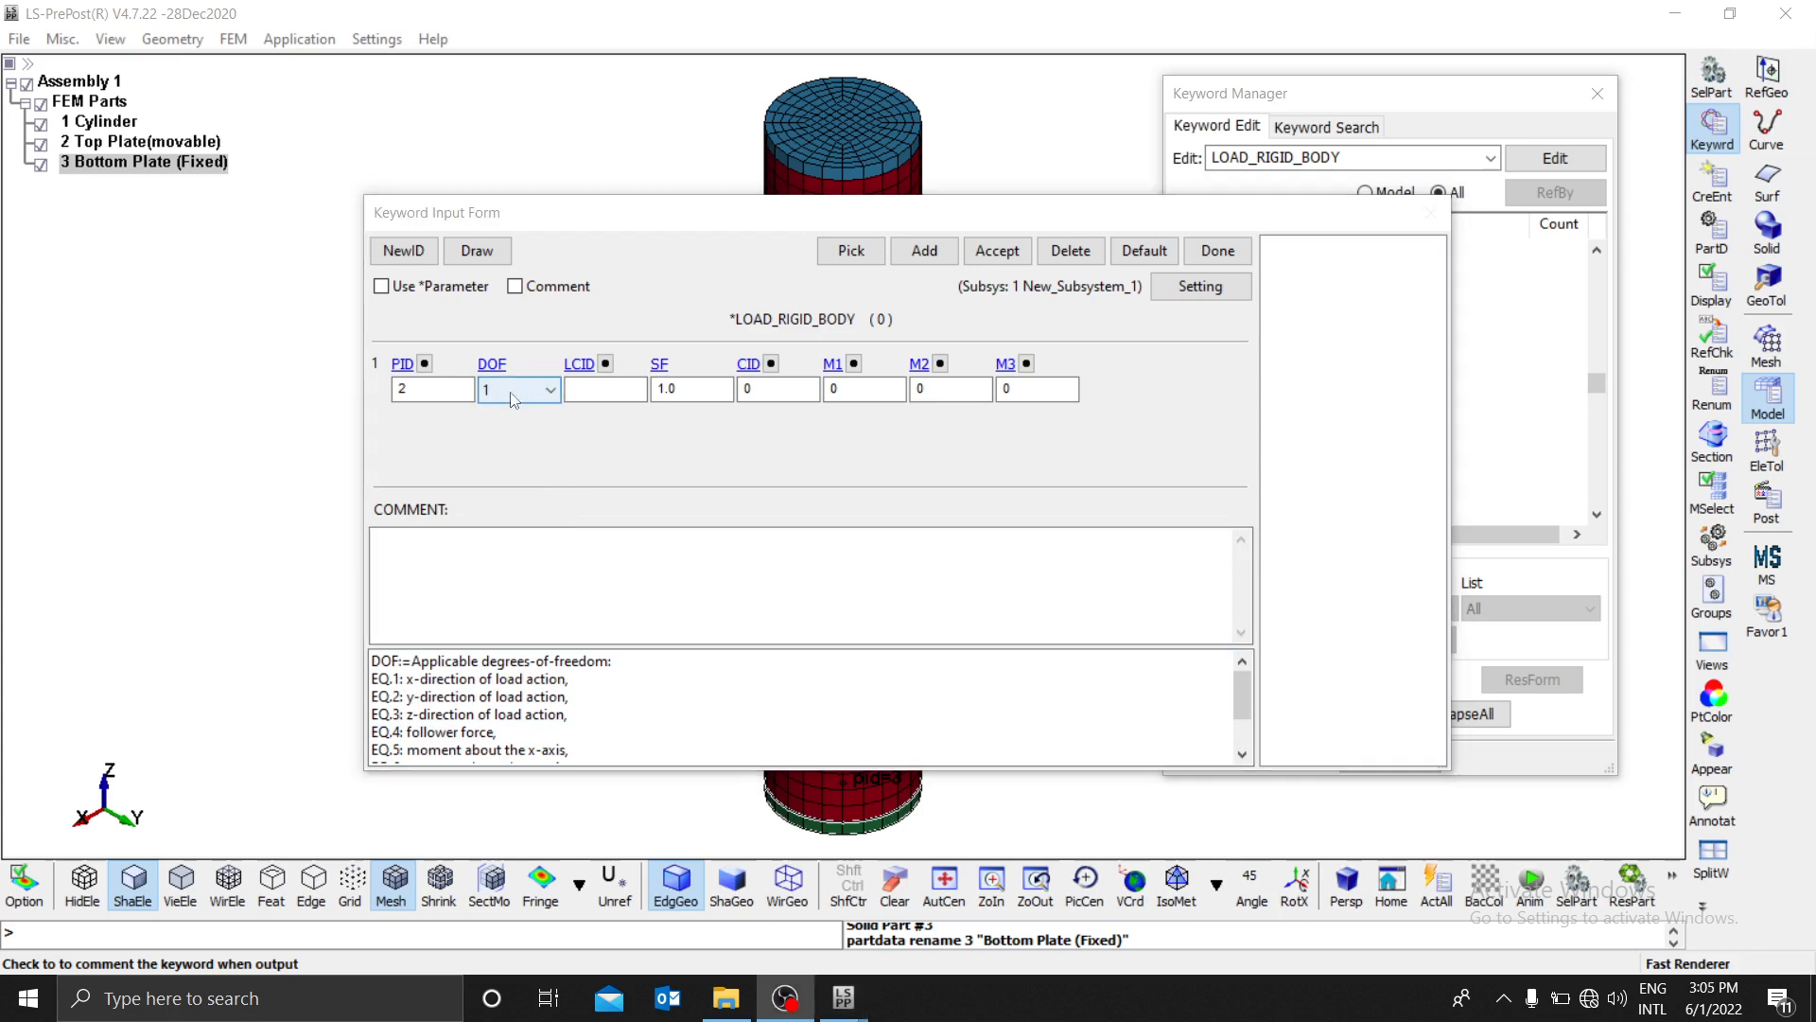
pyautogui.click(516, 392)
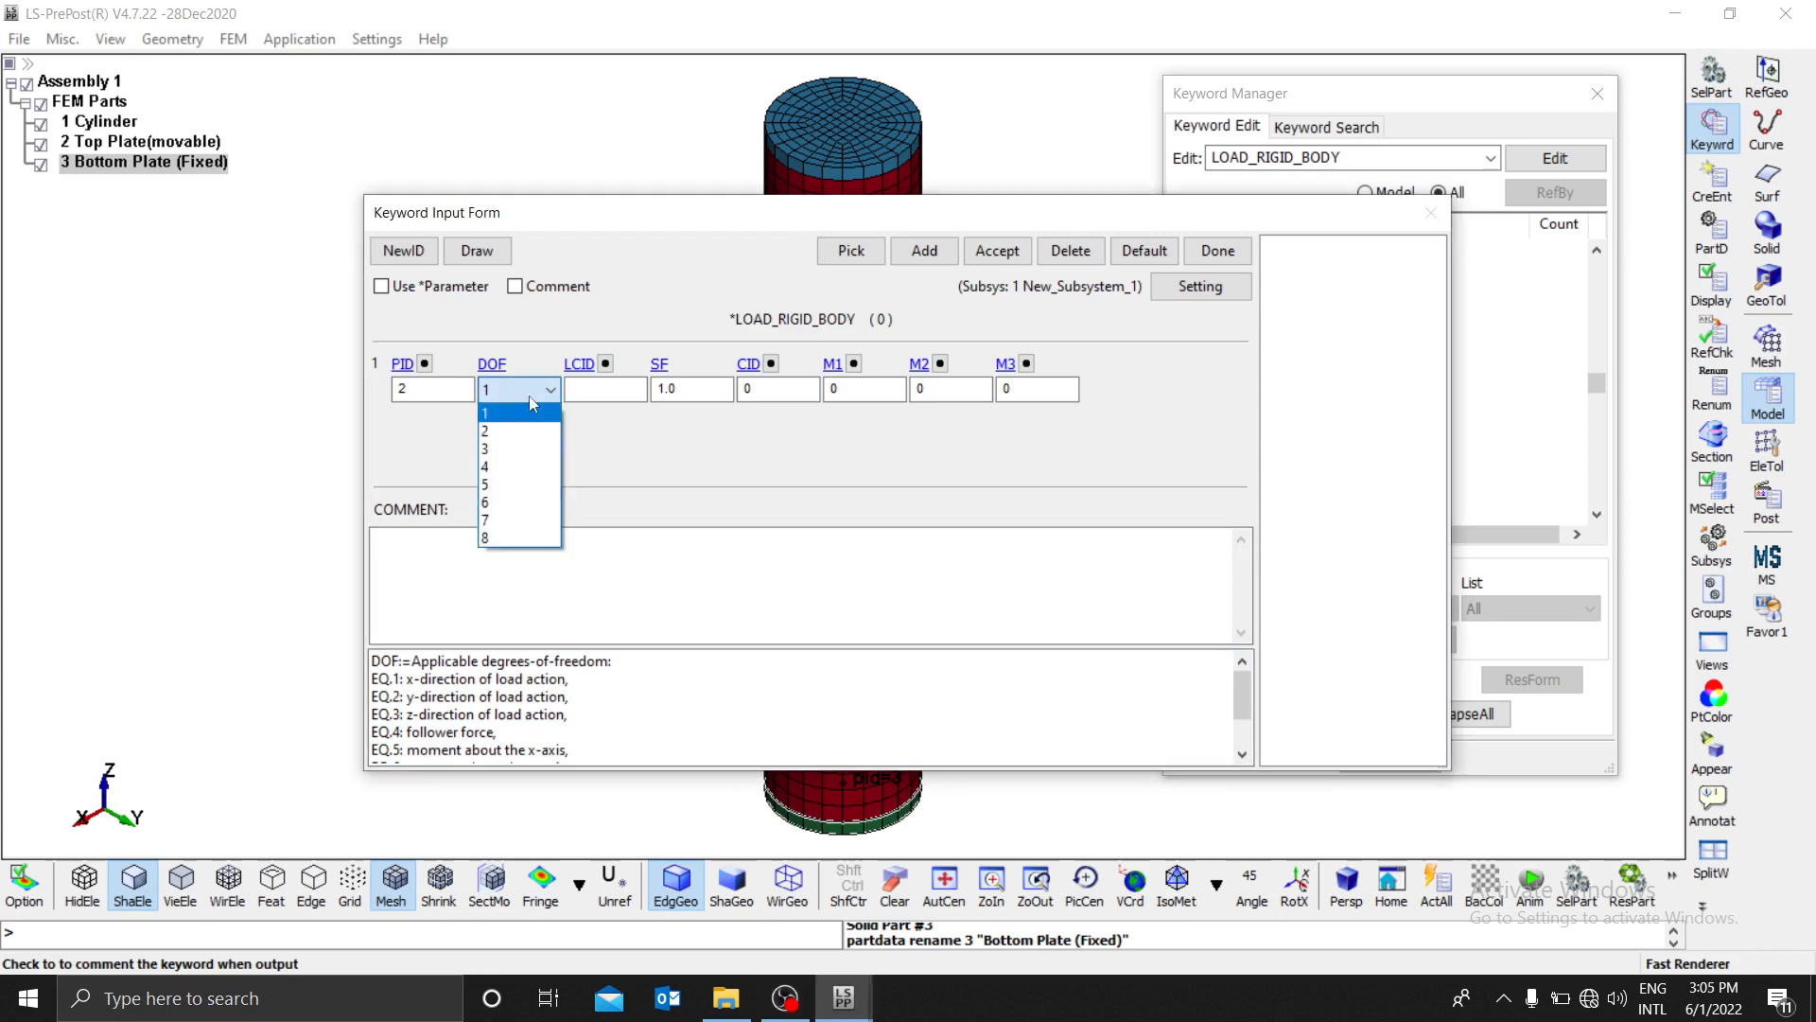
pyautogui.click(493, 450)
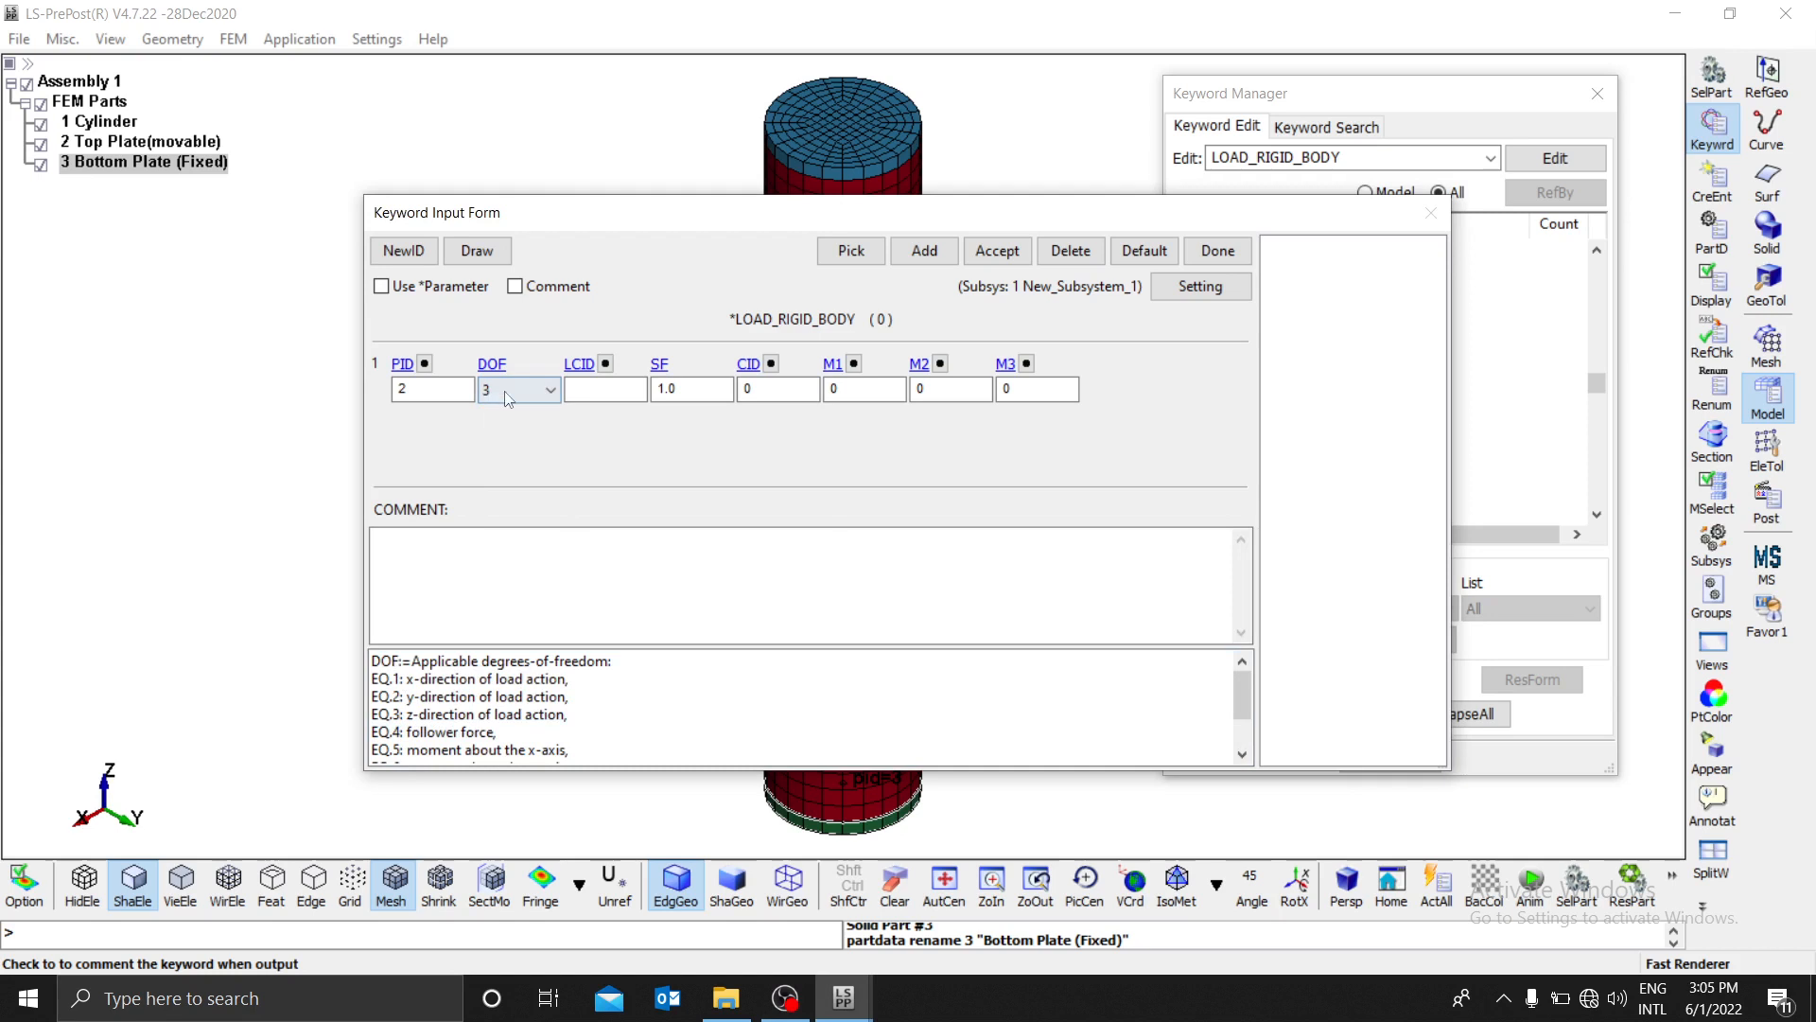
pyautogui.moveTo(571, 714); pyautogui.dragTo(401, 713)
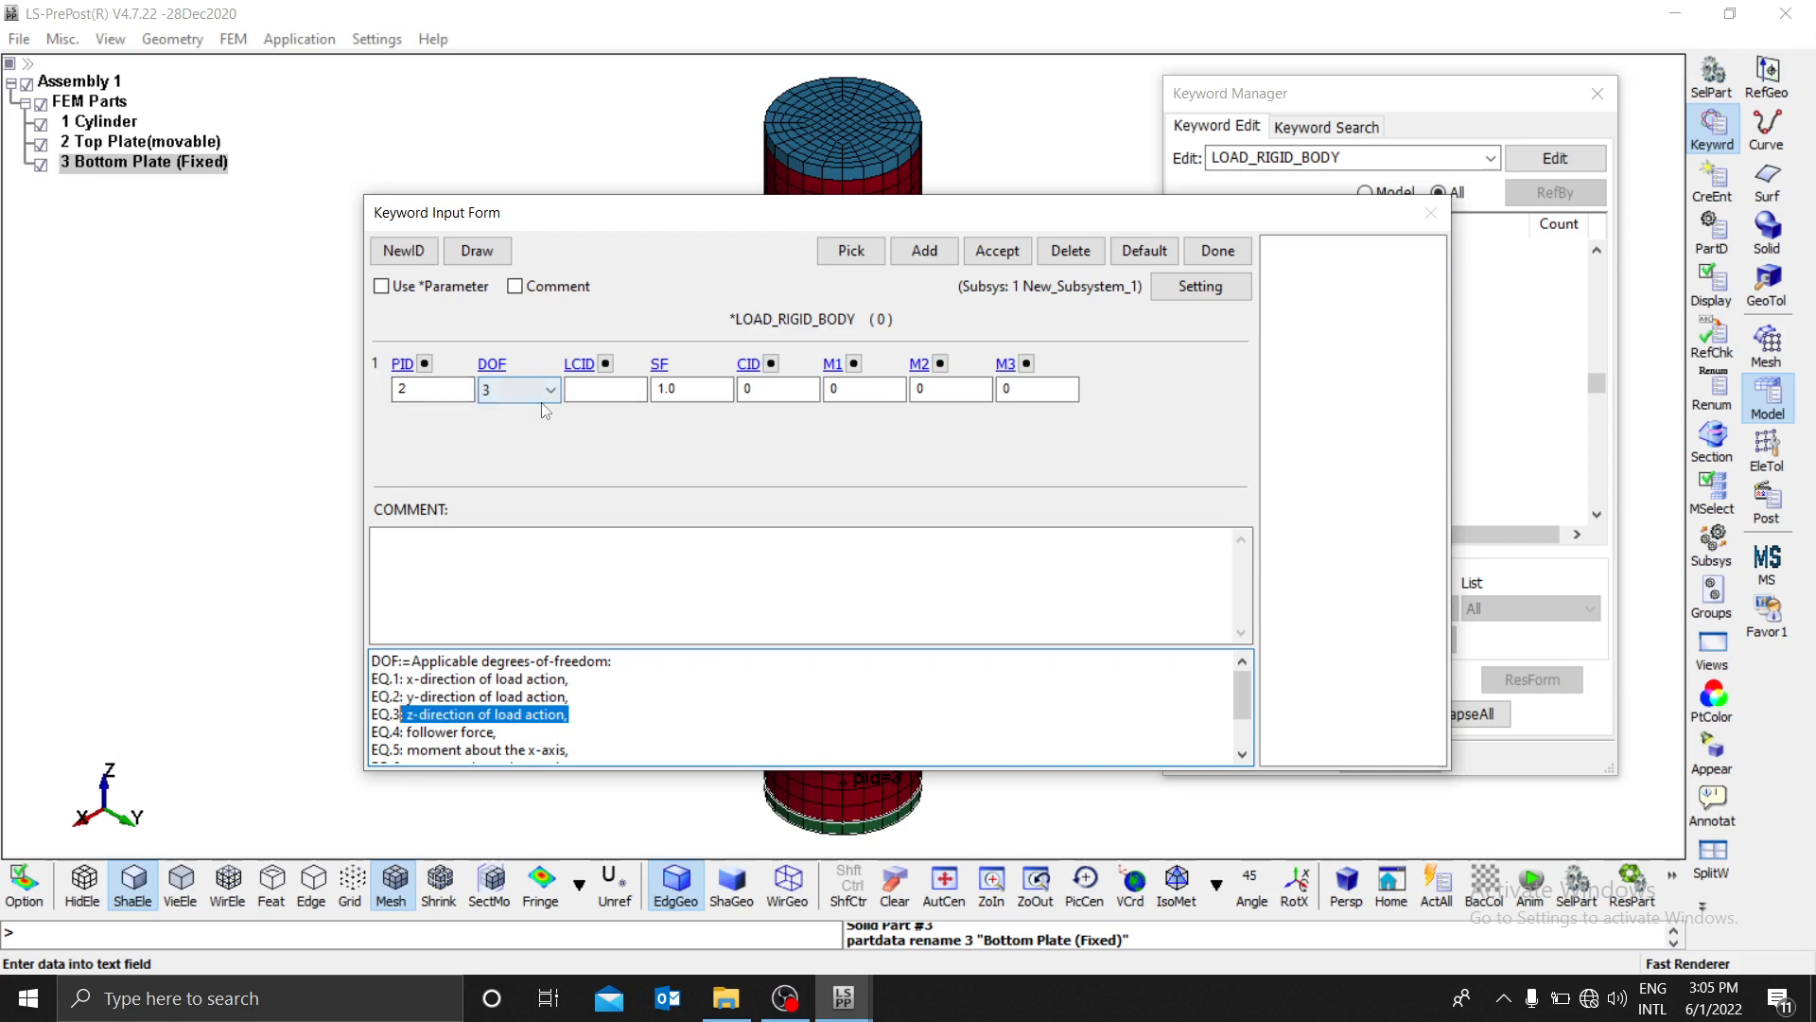
# Step: Accept the rigid body load card with its load curve ID left blank and close the form
pyautogui.click(602, 388)
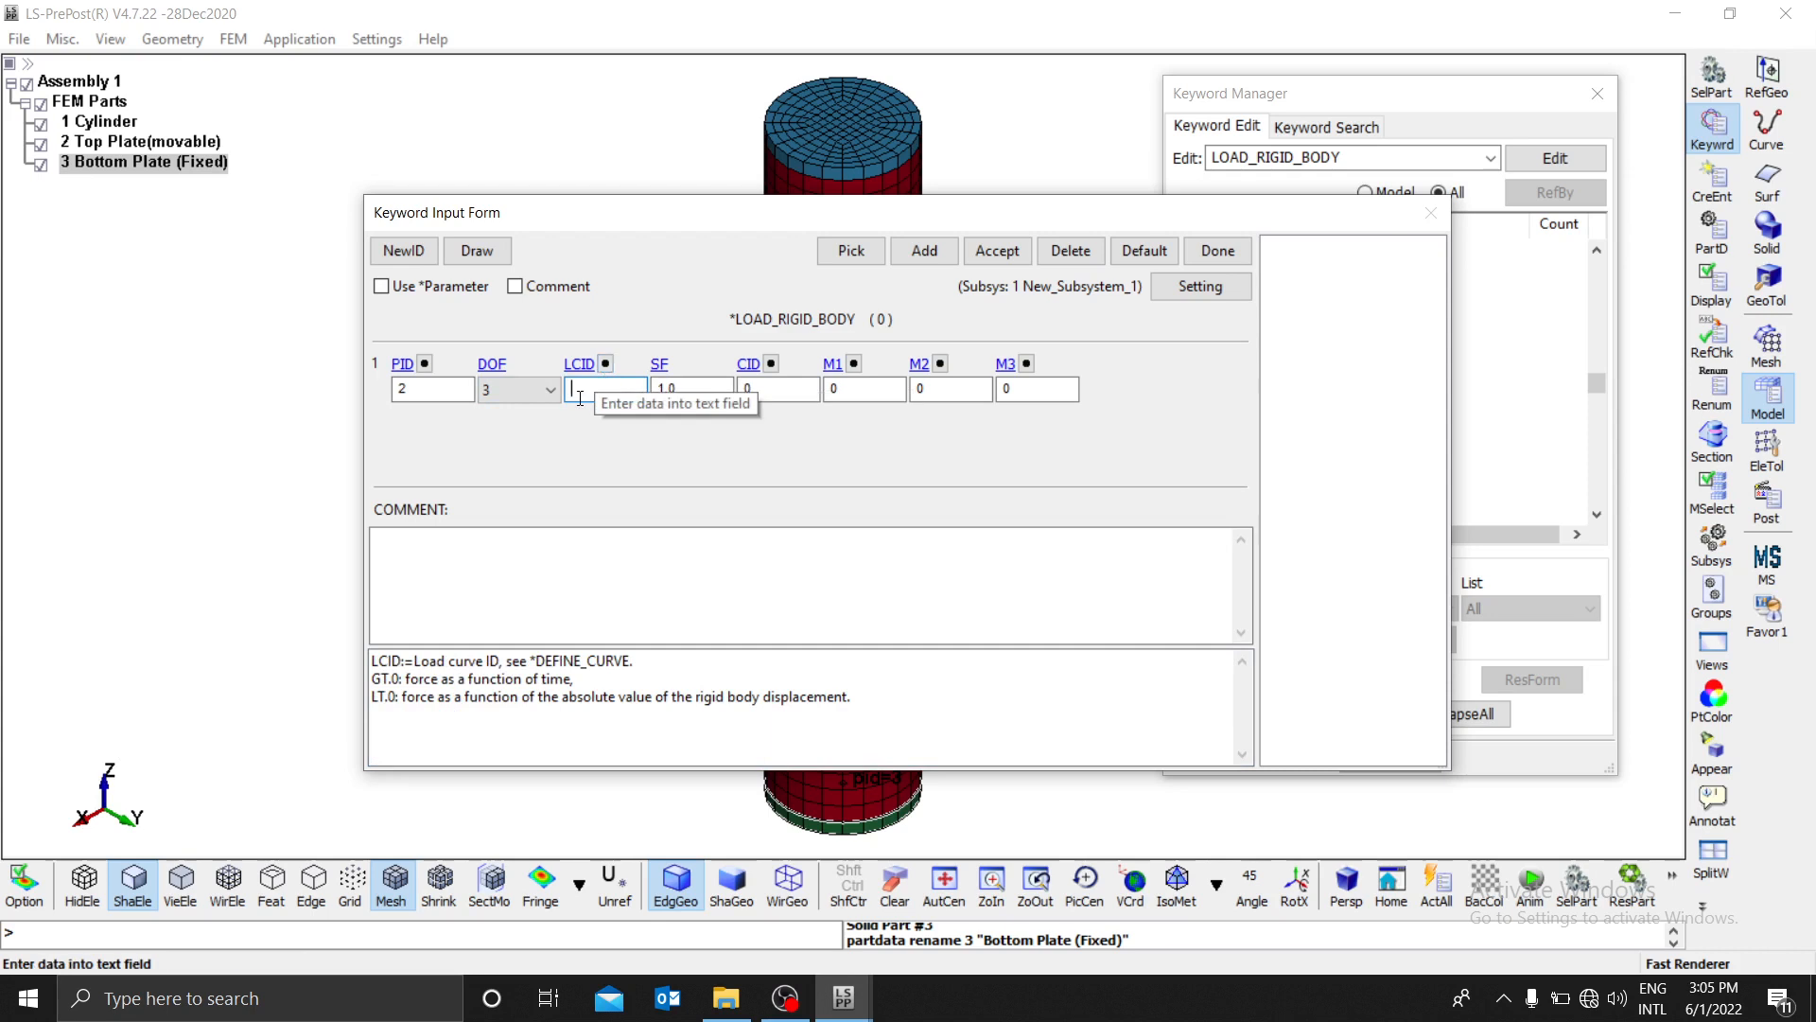
pyautogui.click(998, 265)
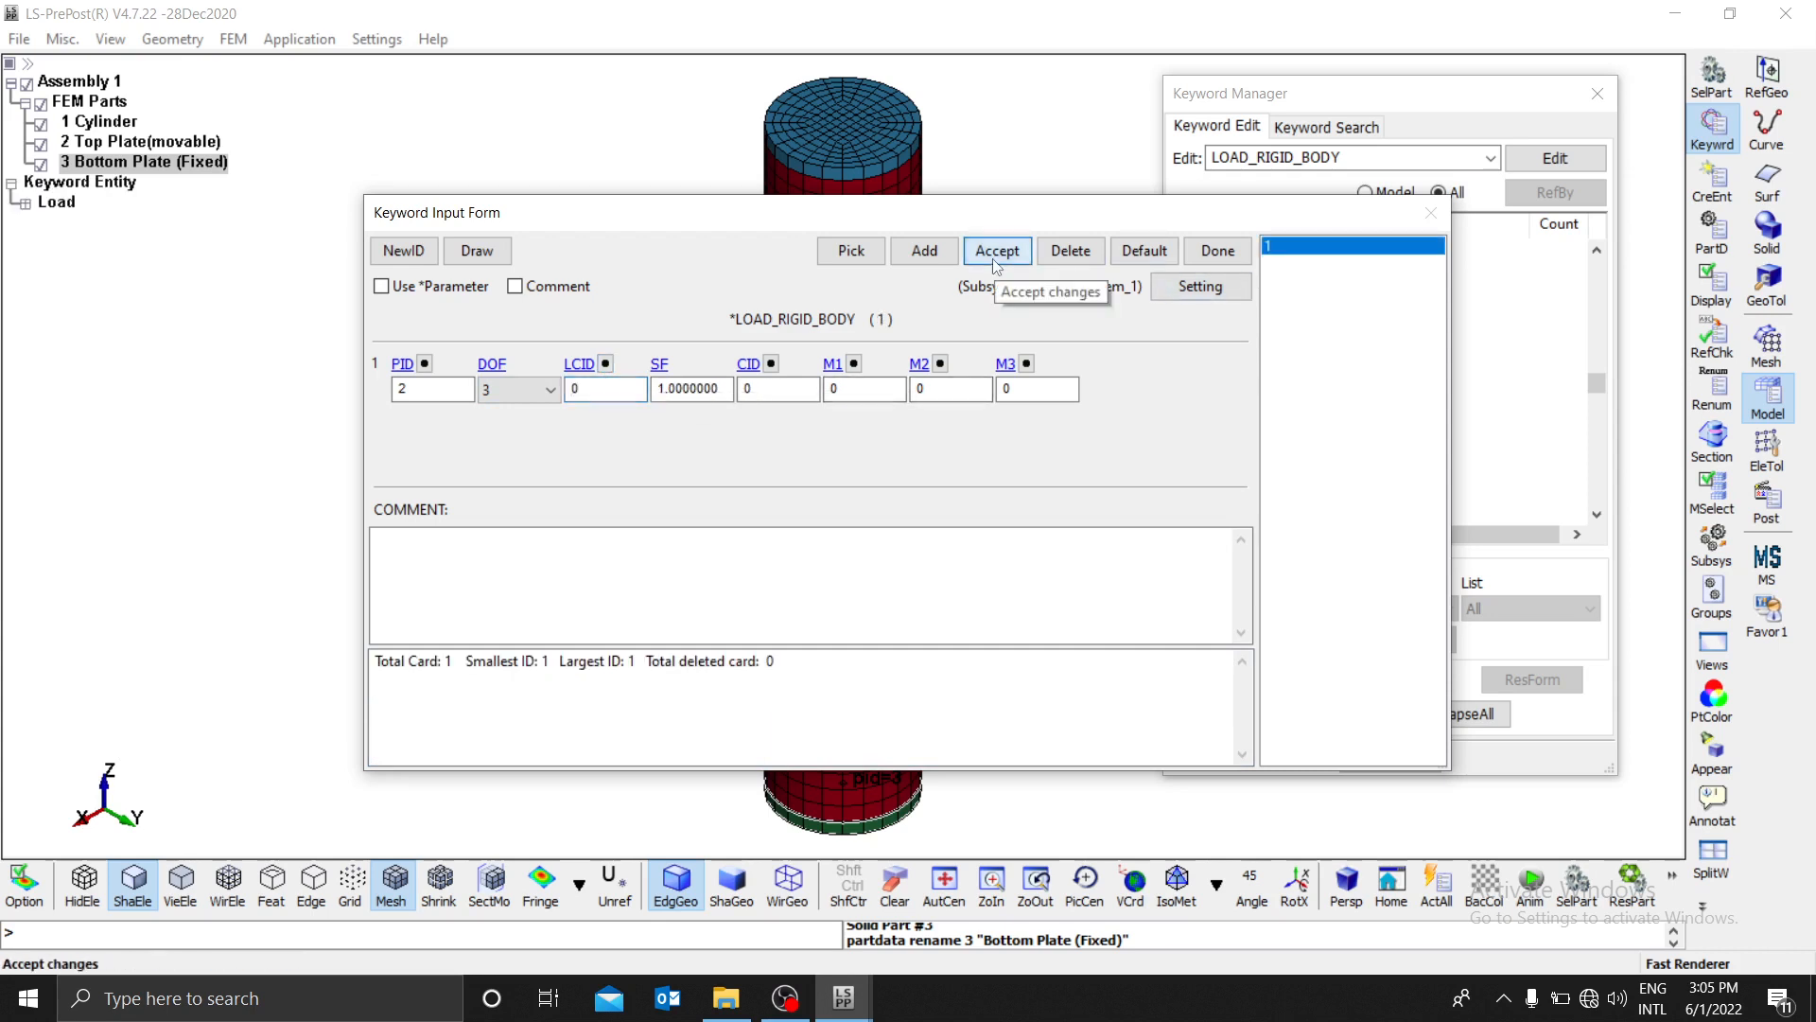
pyautogui.click(1211, 251)
# Step: Expand the DEFINE keyword group and open a DEFINE_CURVE card for input
pyautogui.scroll(1, 1306, 367)
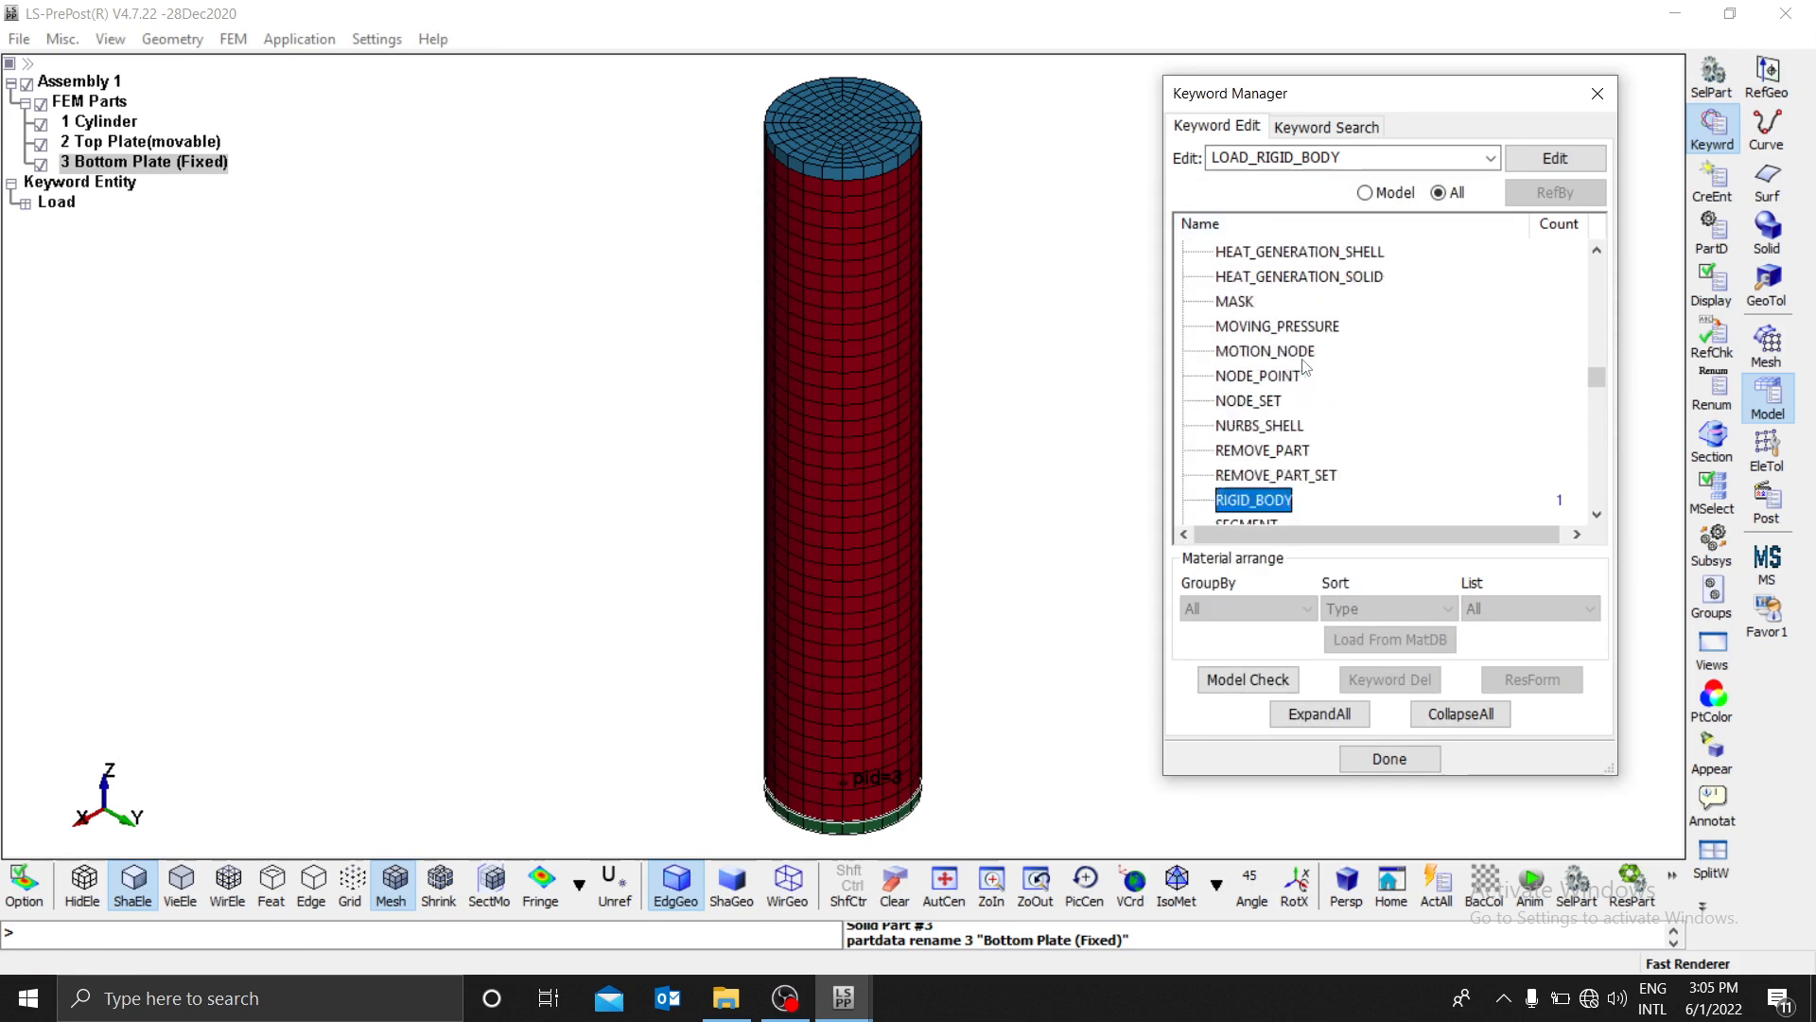
pyautogui.scroll(10, 1305, 367)
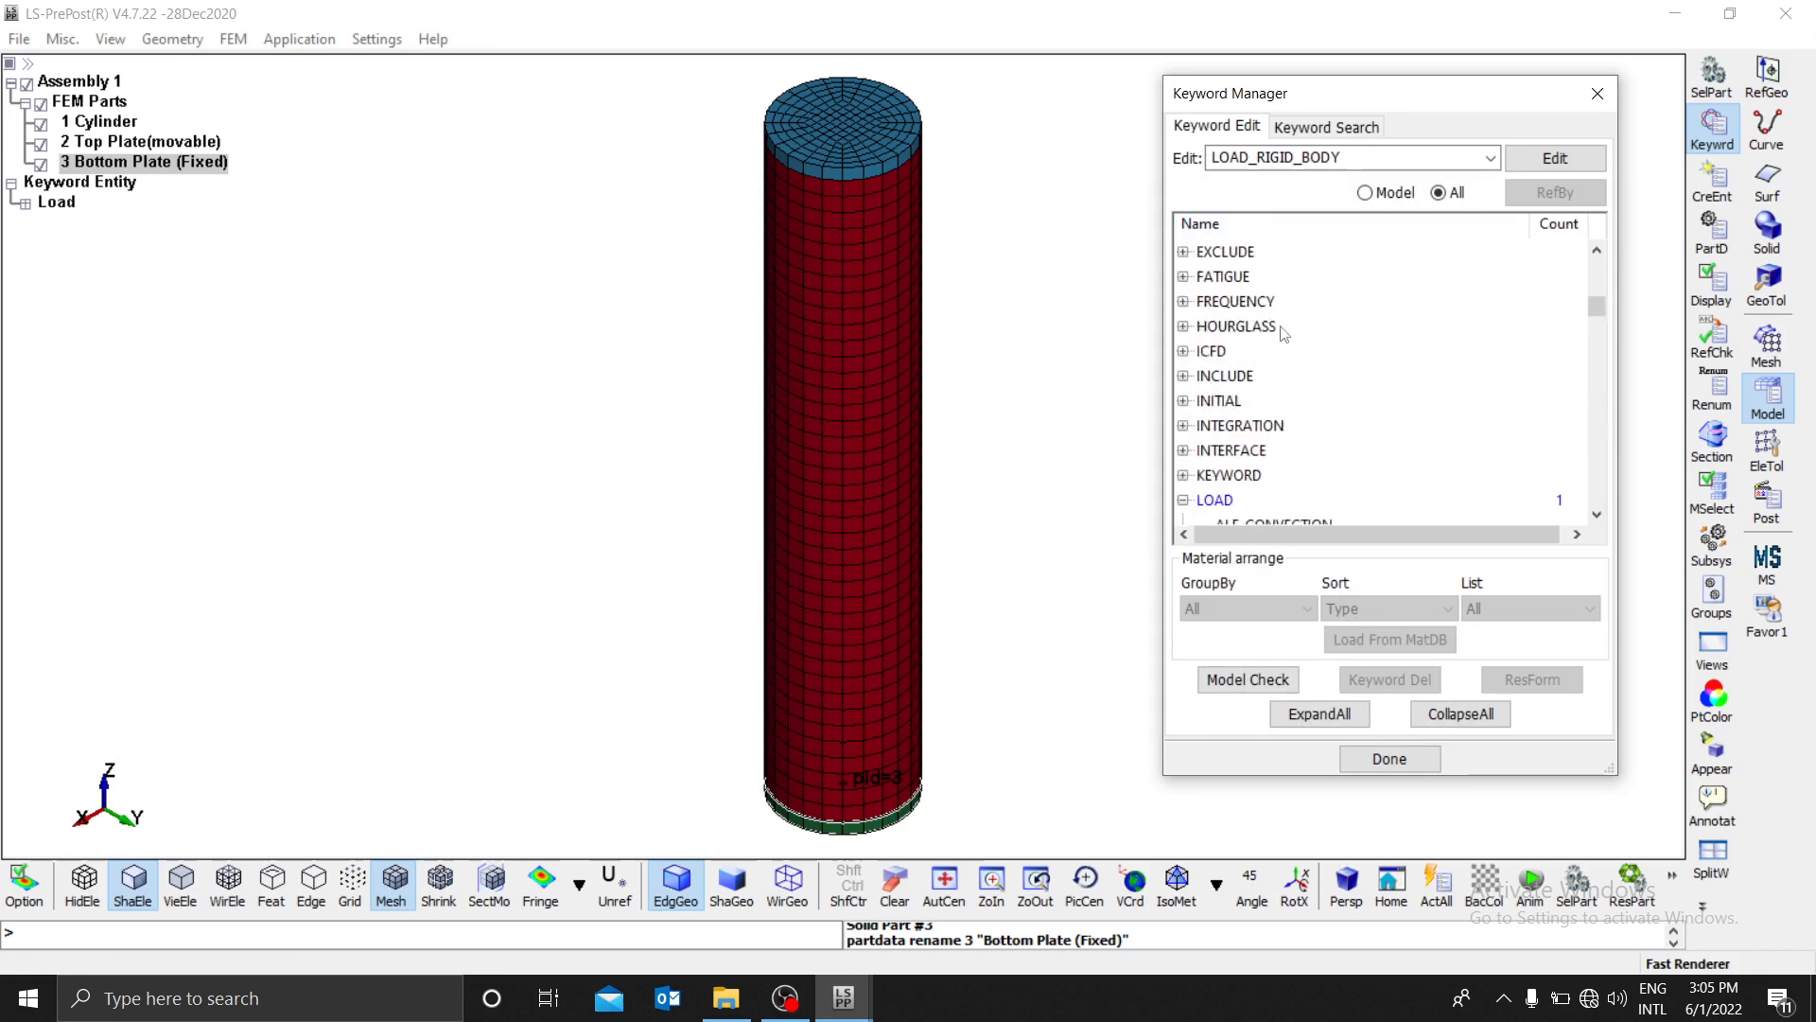
pyautogui.scroll(2, 1282, 327)
pyautogui.doubleClick(1218, 252)
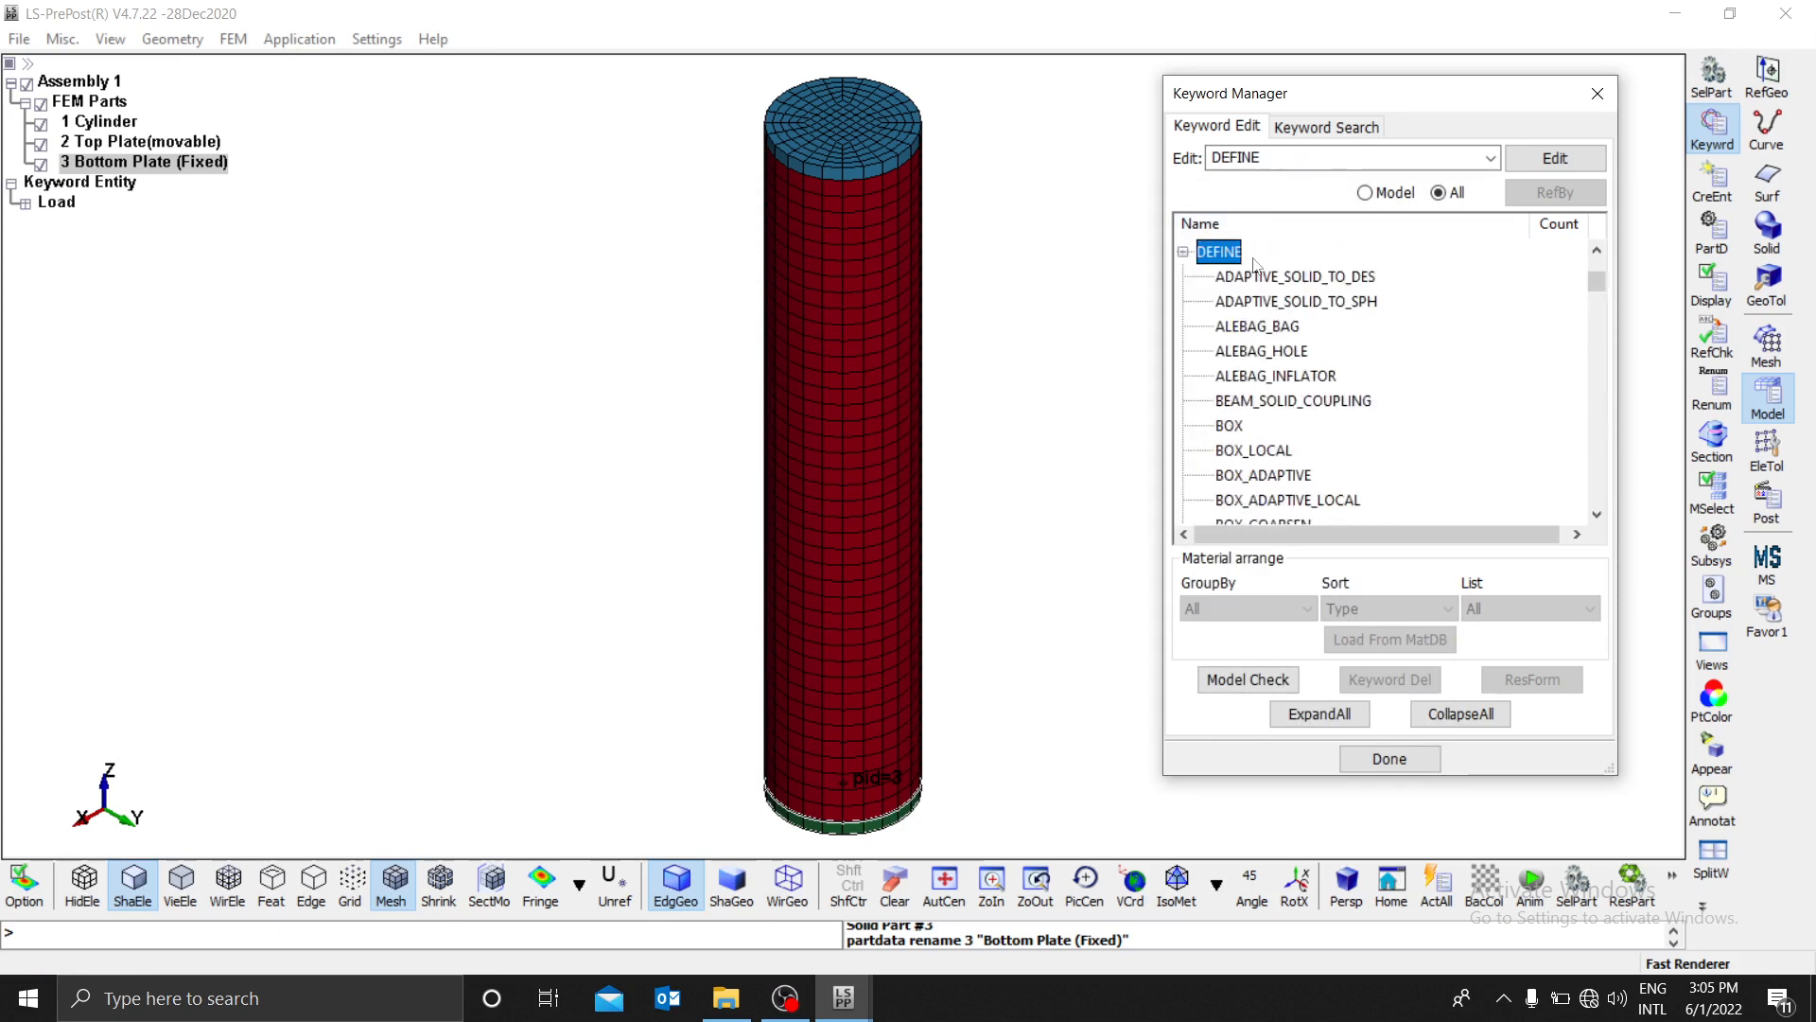
pyautogui.scroll(-8, 1315, 322)
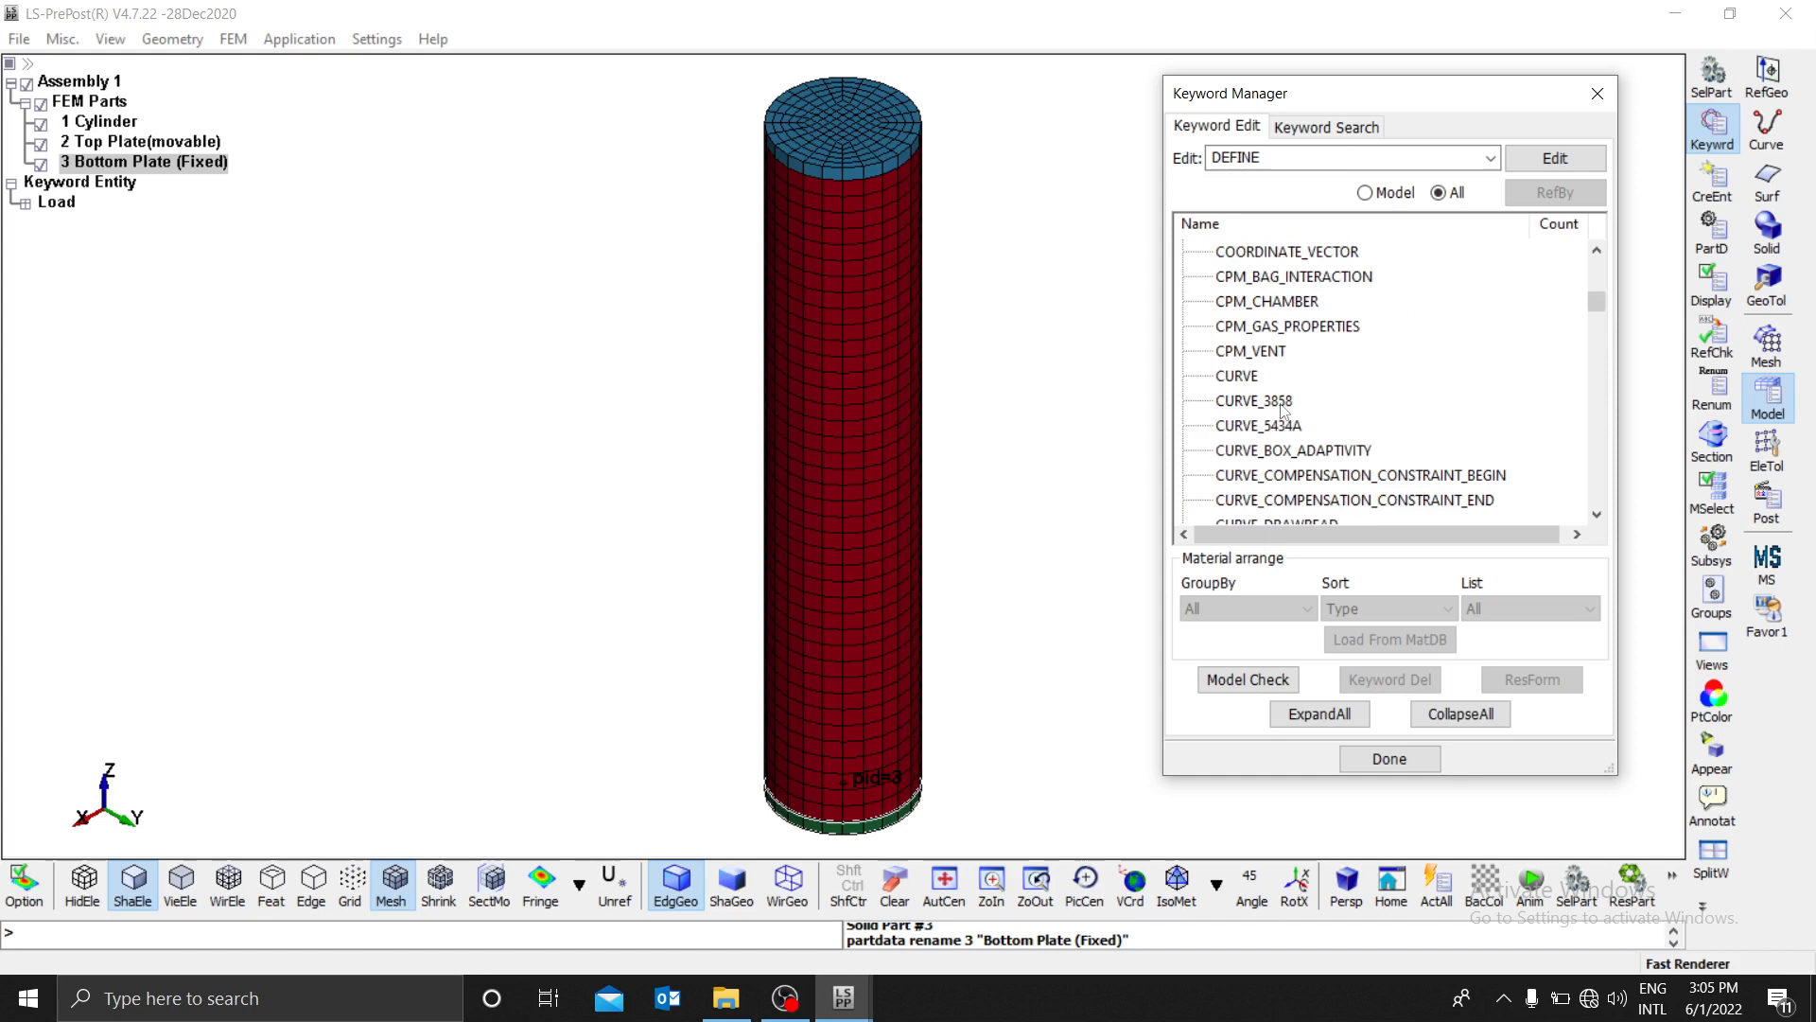
pyautogui.doubleClick(1251, 382)
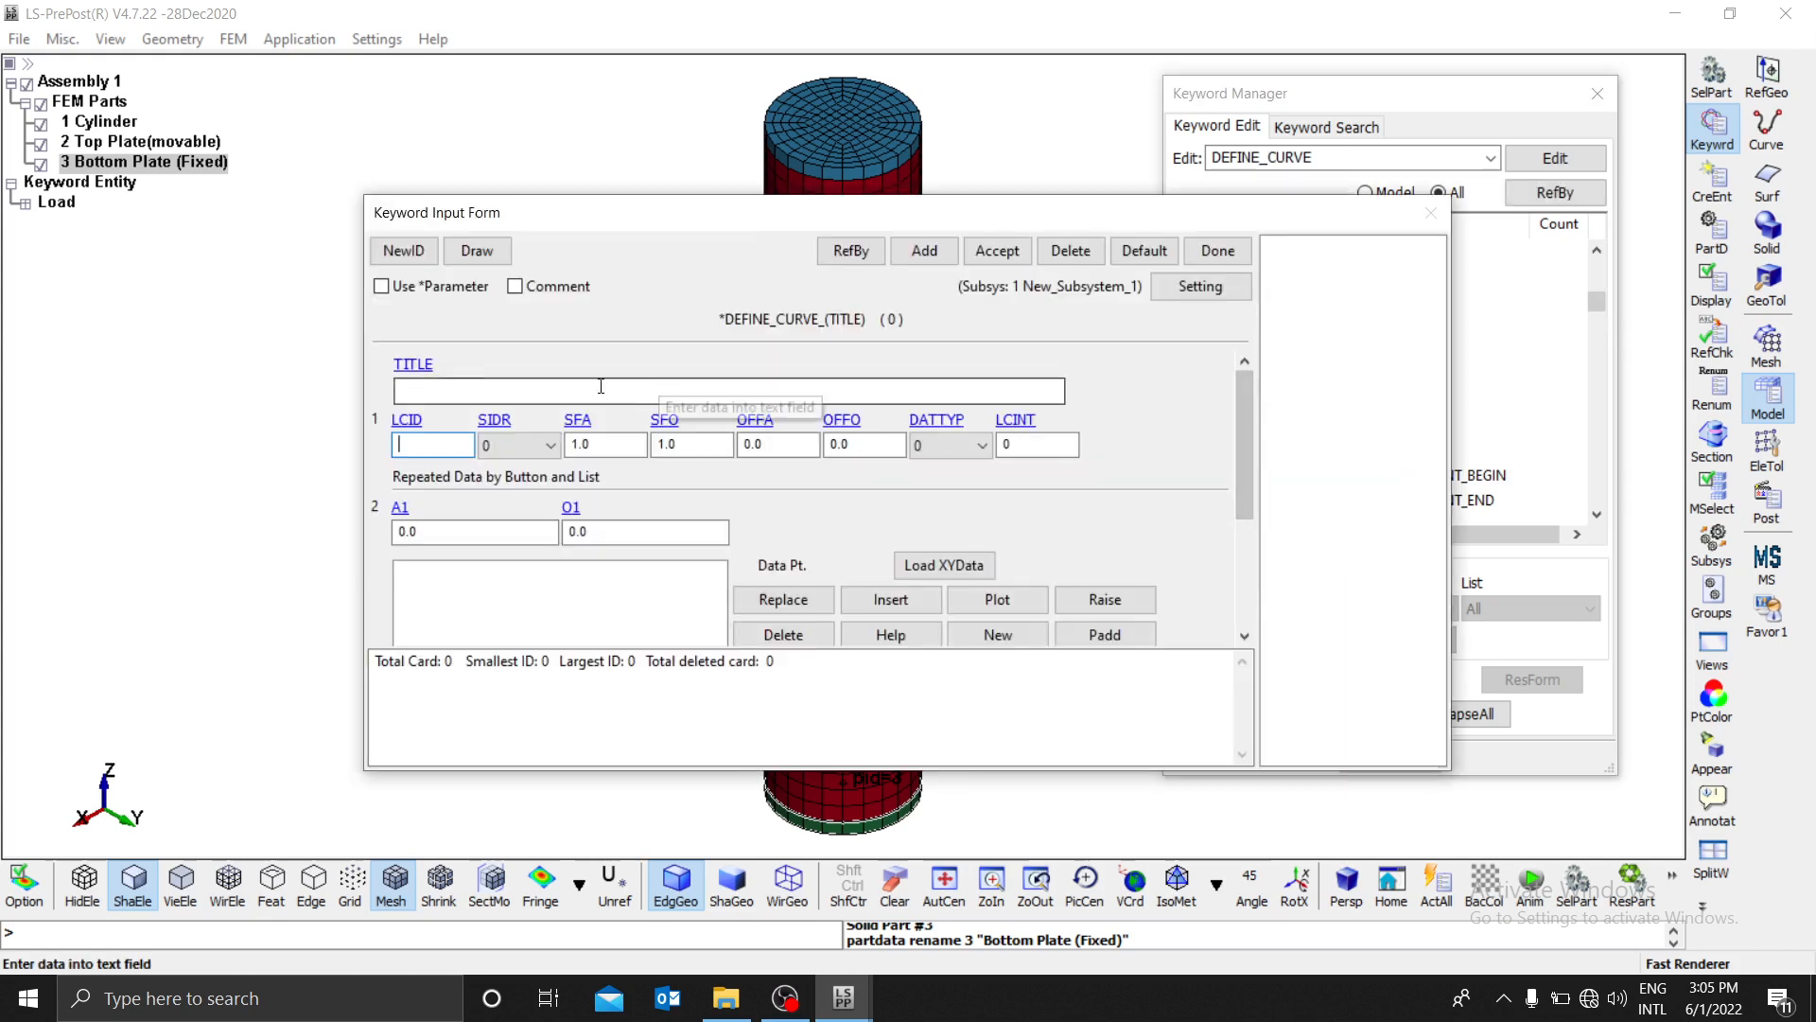
# Step: Assign a new ID to the curve and title it "Load vs Time"
pyautogui.click(404, 250)
pyautogui.click(471, 392)
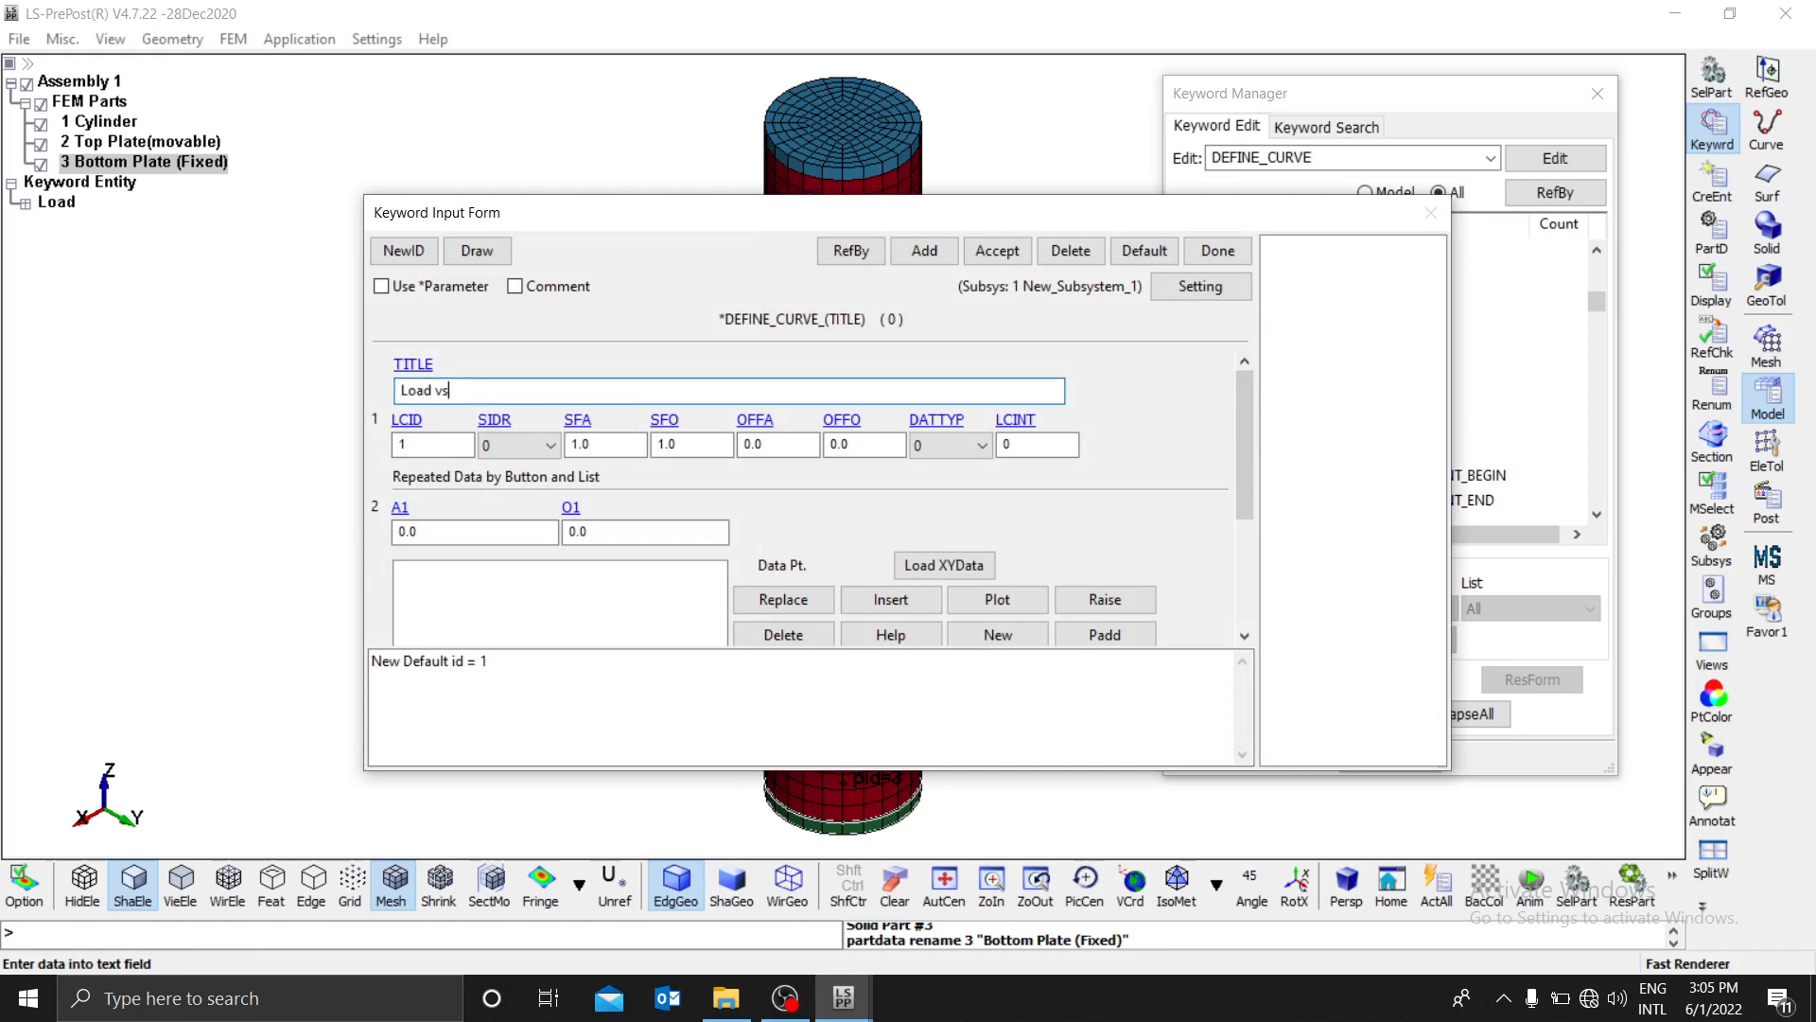
pyautogui.write('Load vs Time')
# Step: Examine the descriptions of the curve's LCID, A1, SFA and SIDR fields, keeping SIDR at 0
pyautogui.click(413, 444)
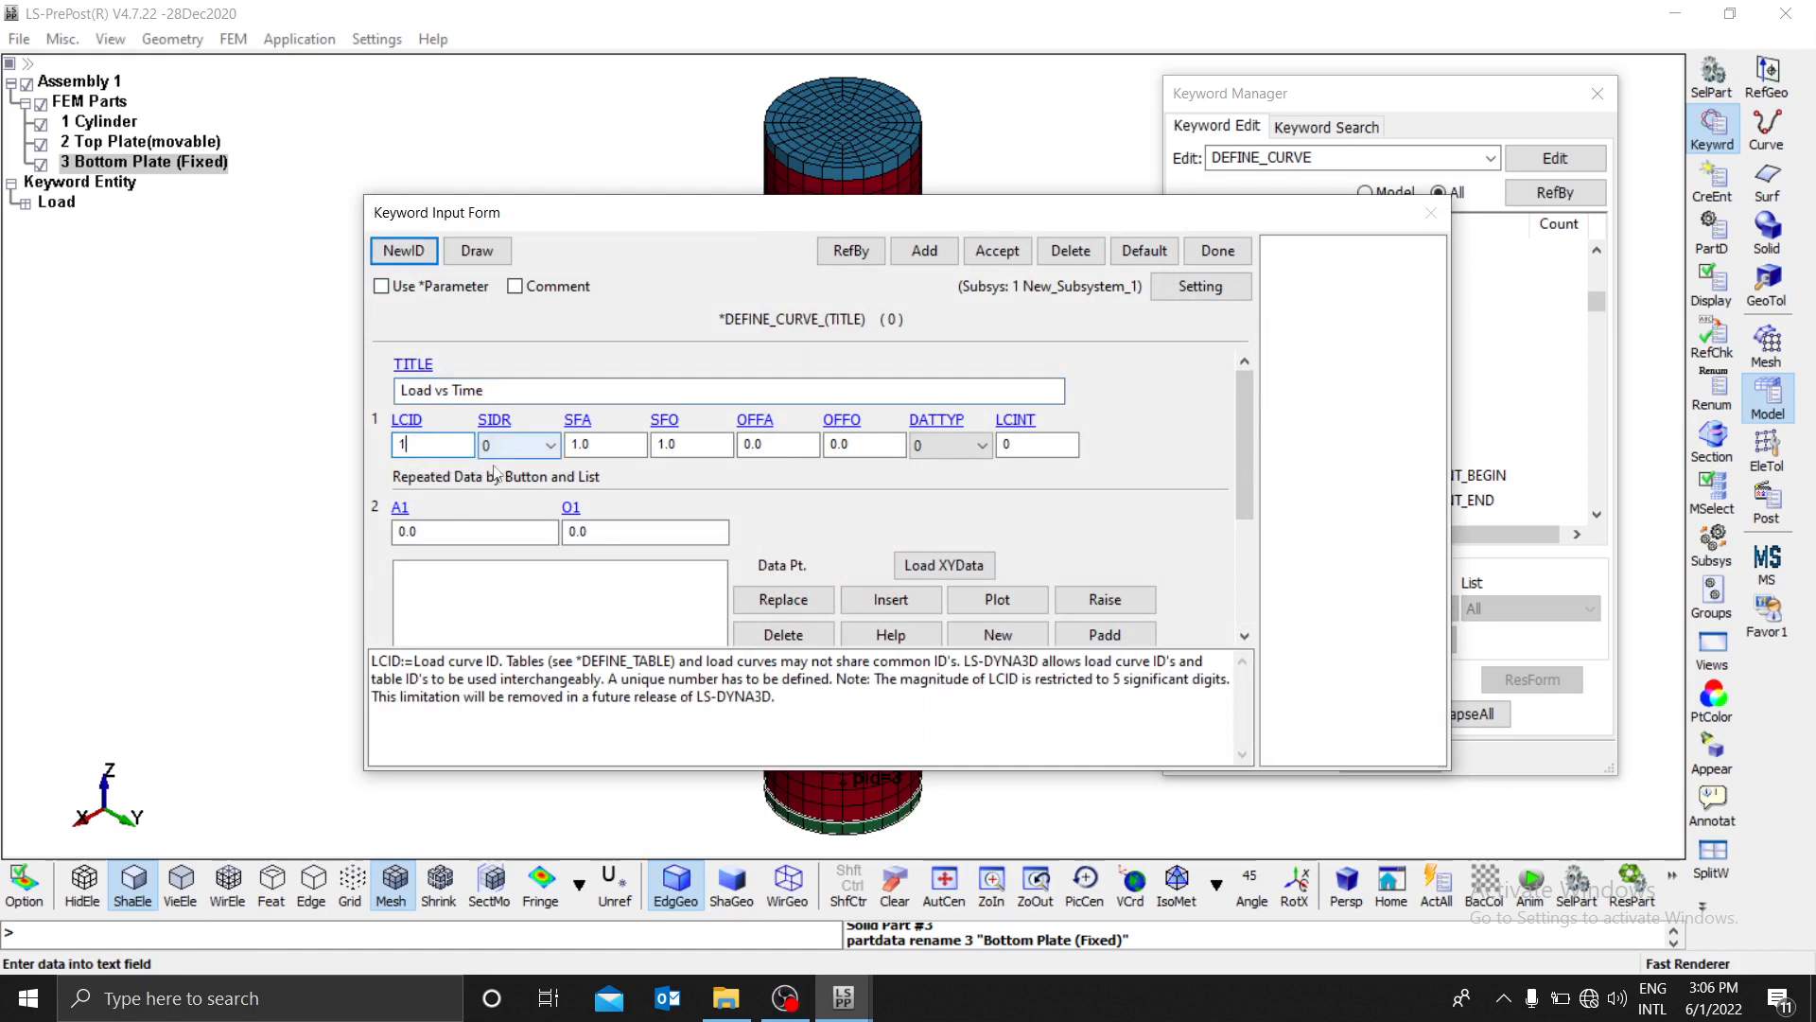
pyautogui.press('Tab')
pyautogui.click(469, 533)
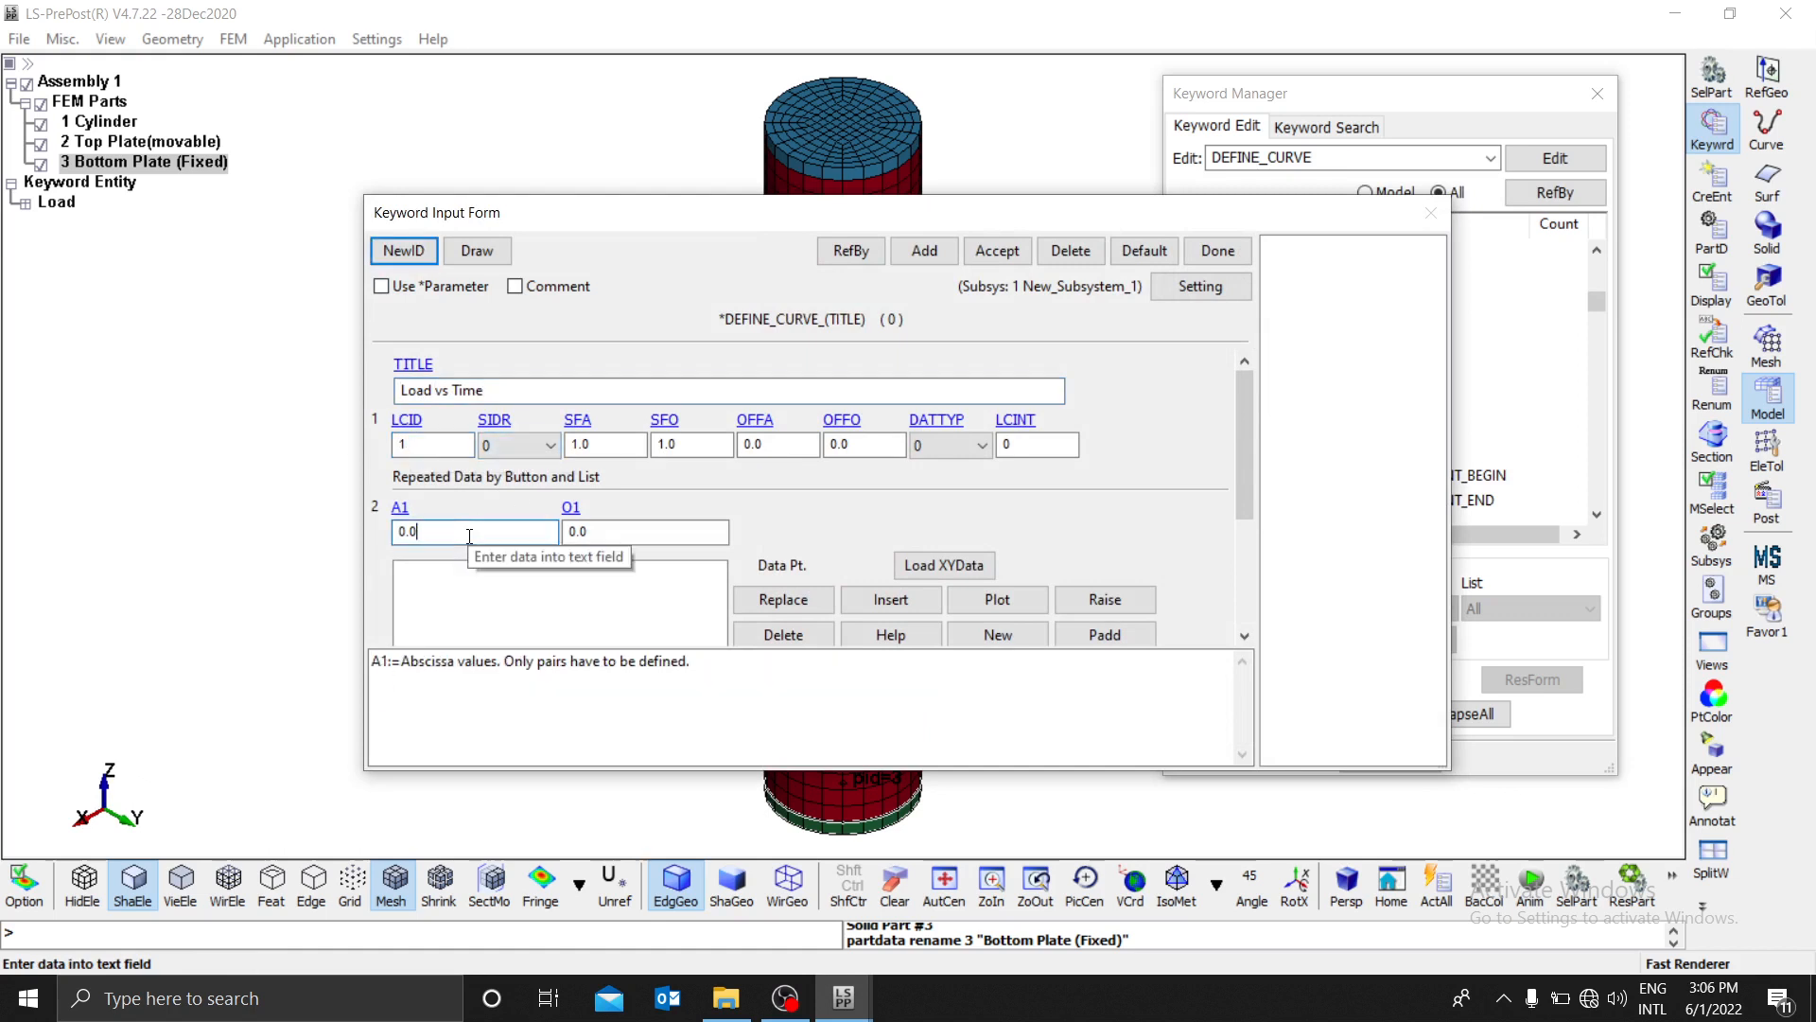
pyautogui.click(597, 444)
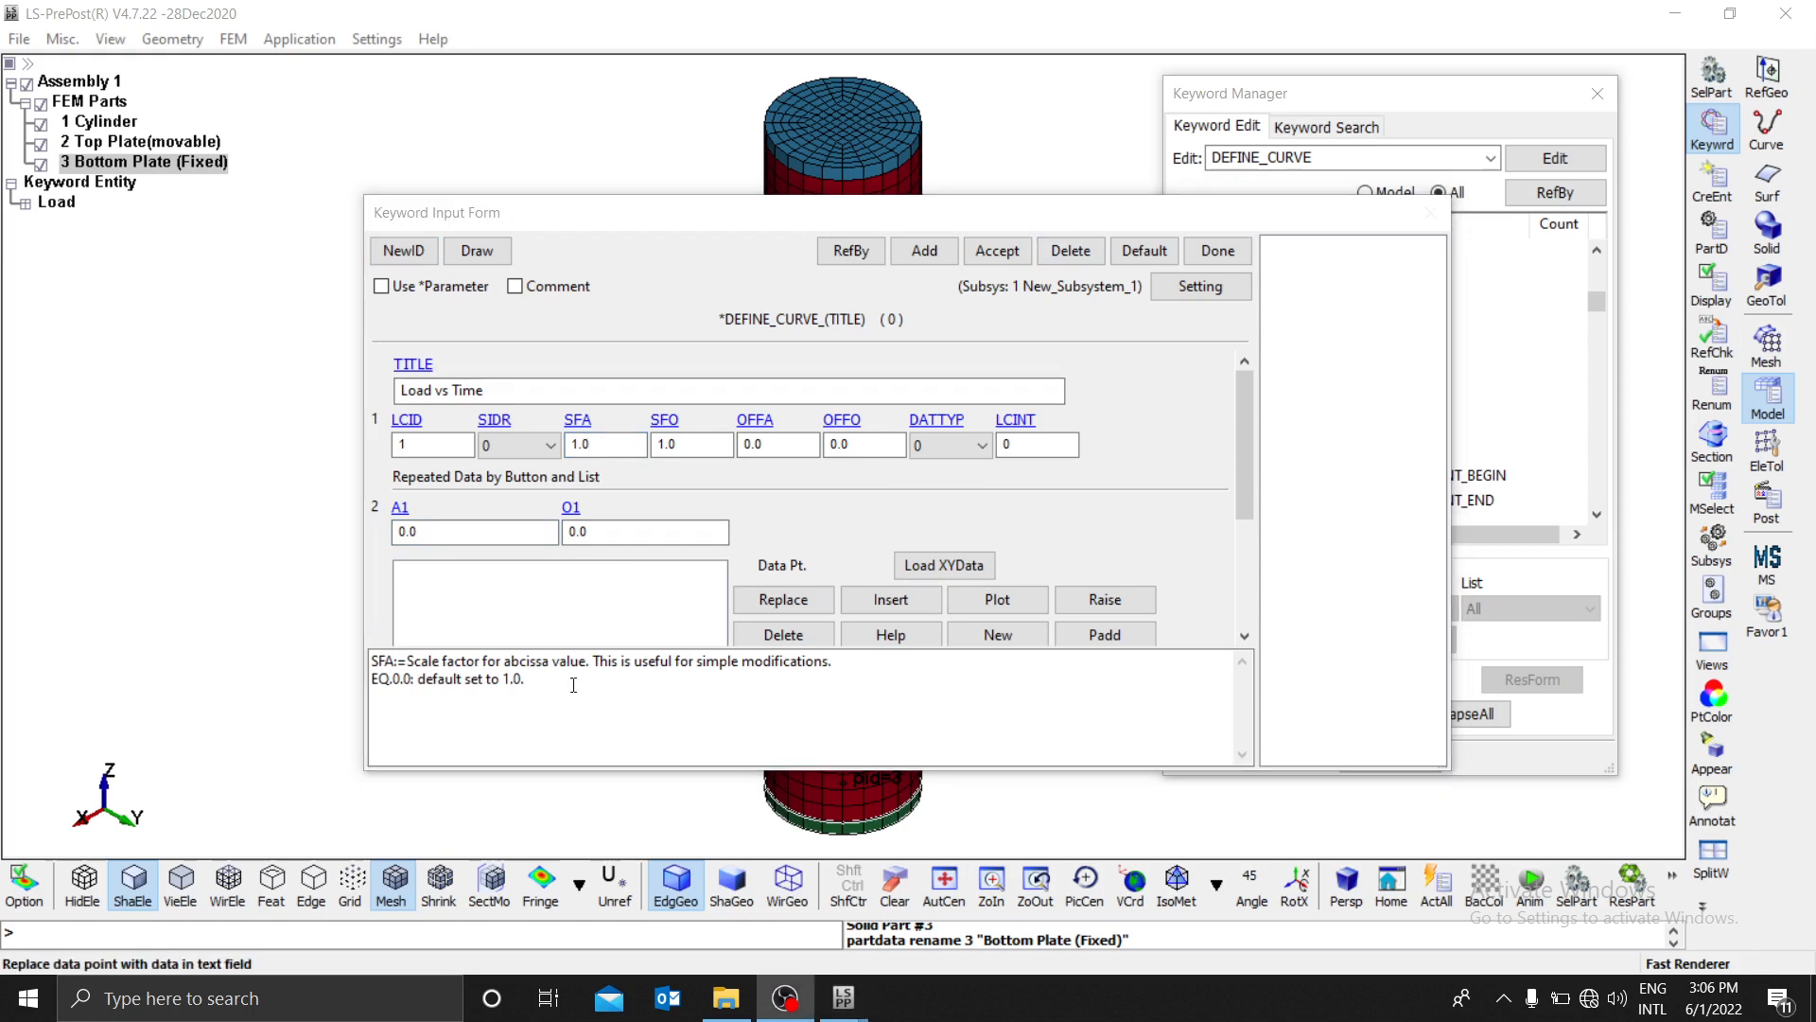
pyautogui.click(427, 441)
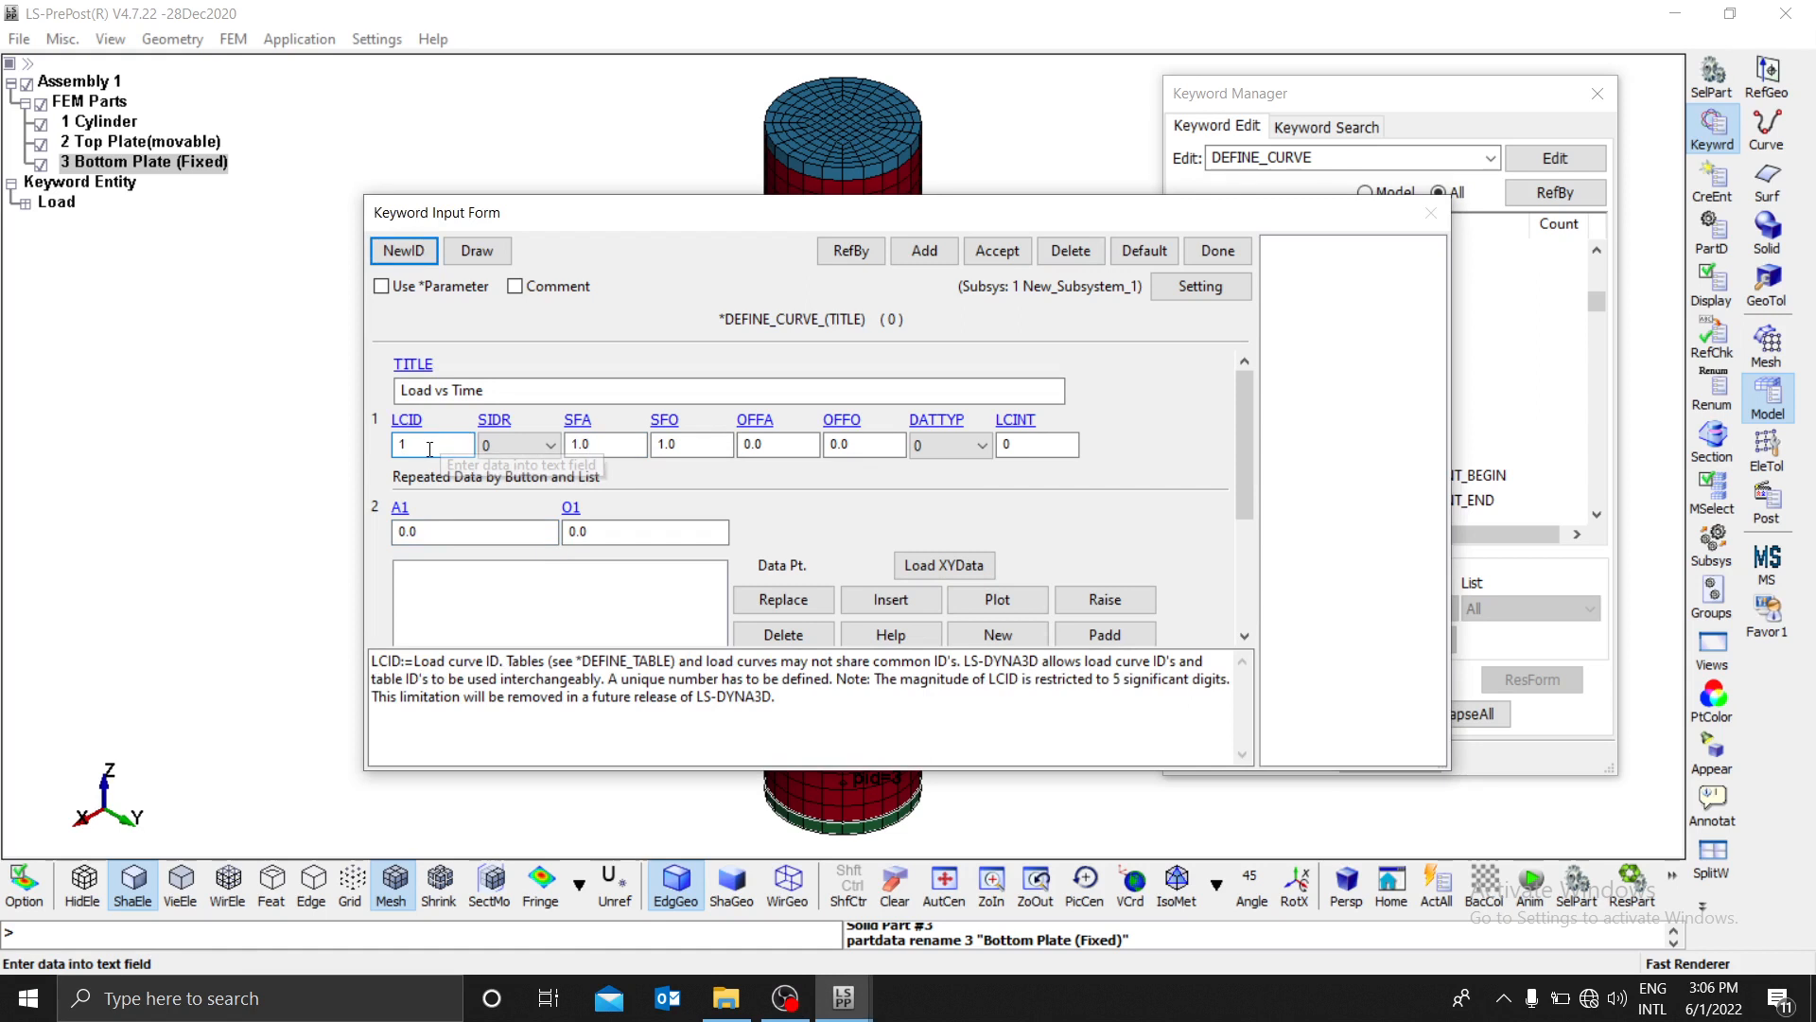
pyautogui.moveTo(503, 664); pyautogui.dragTo(415, 659)
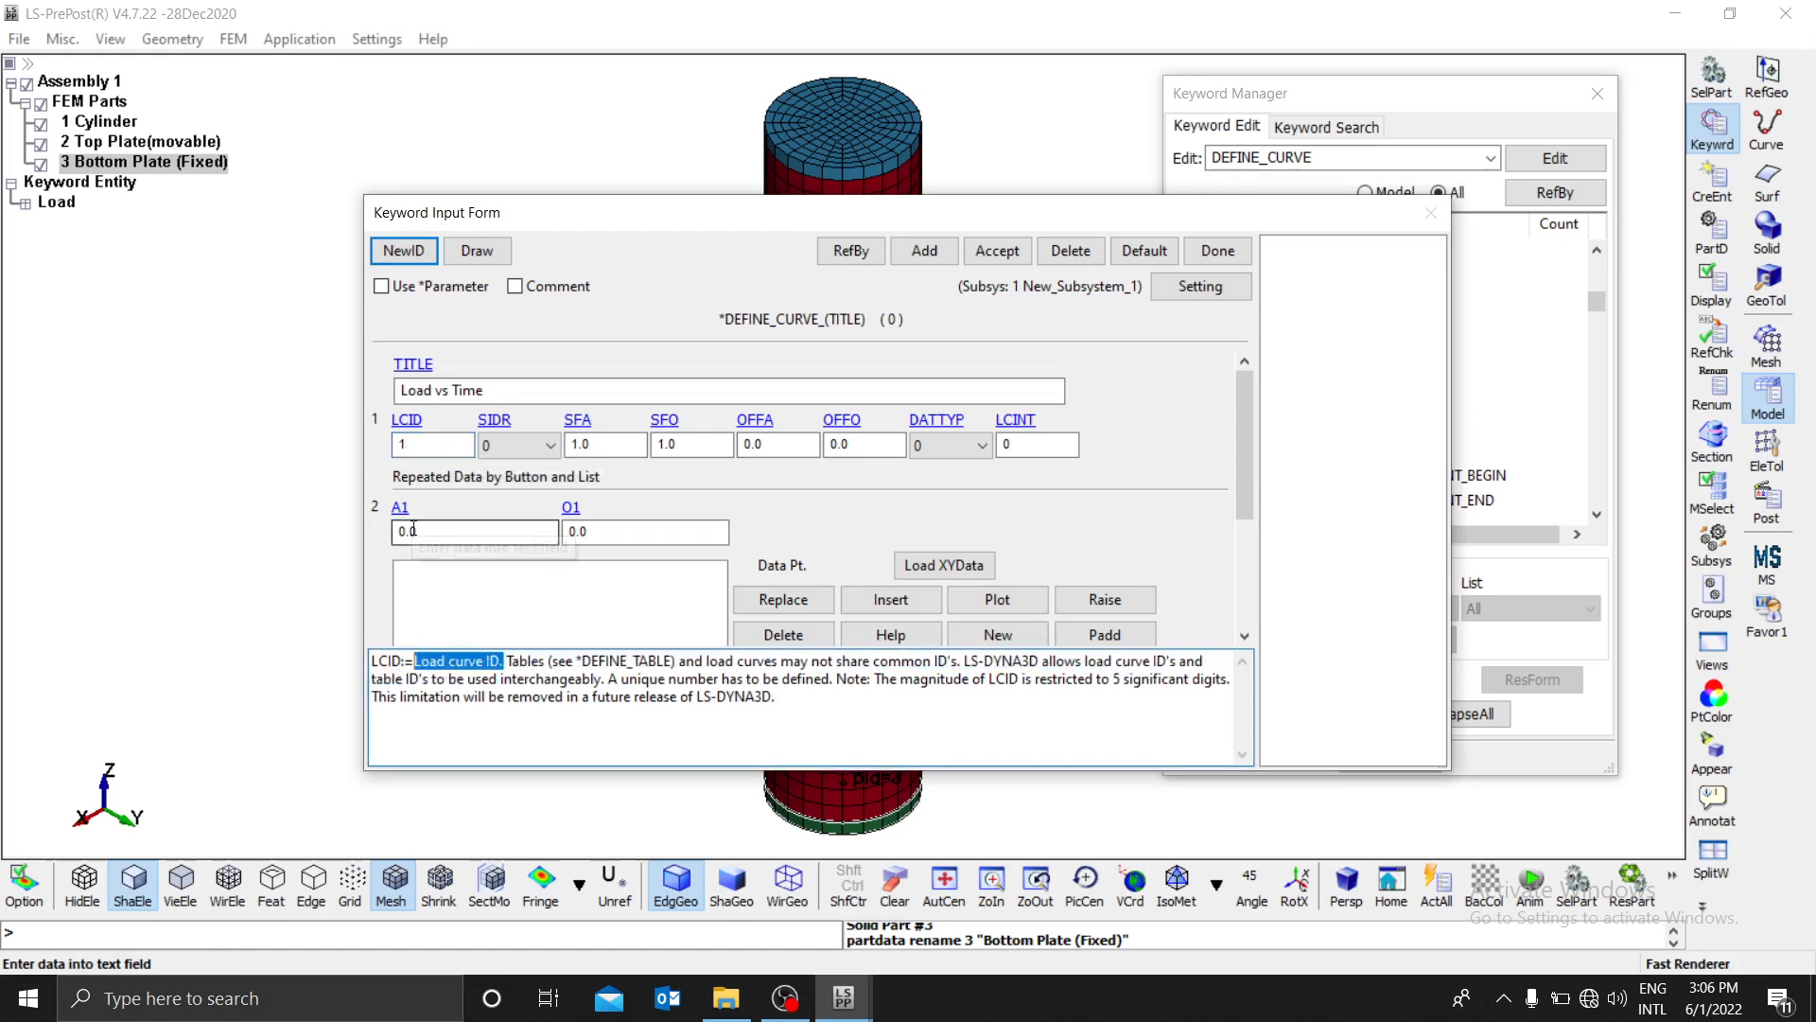
pyautogui.click(428, 448)
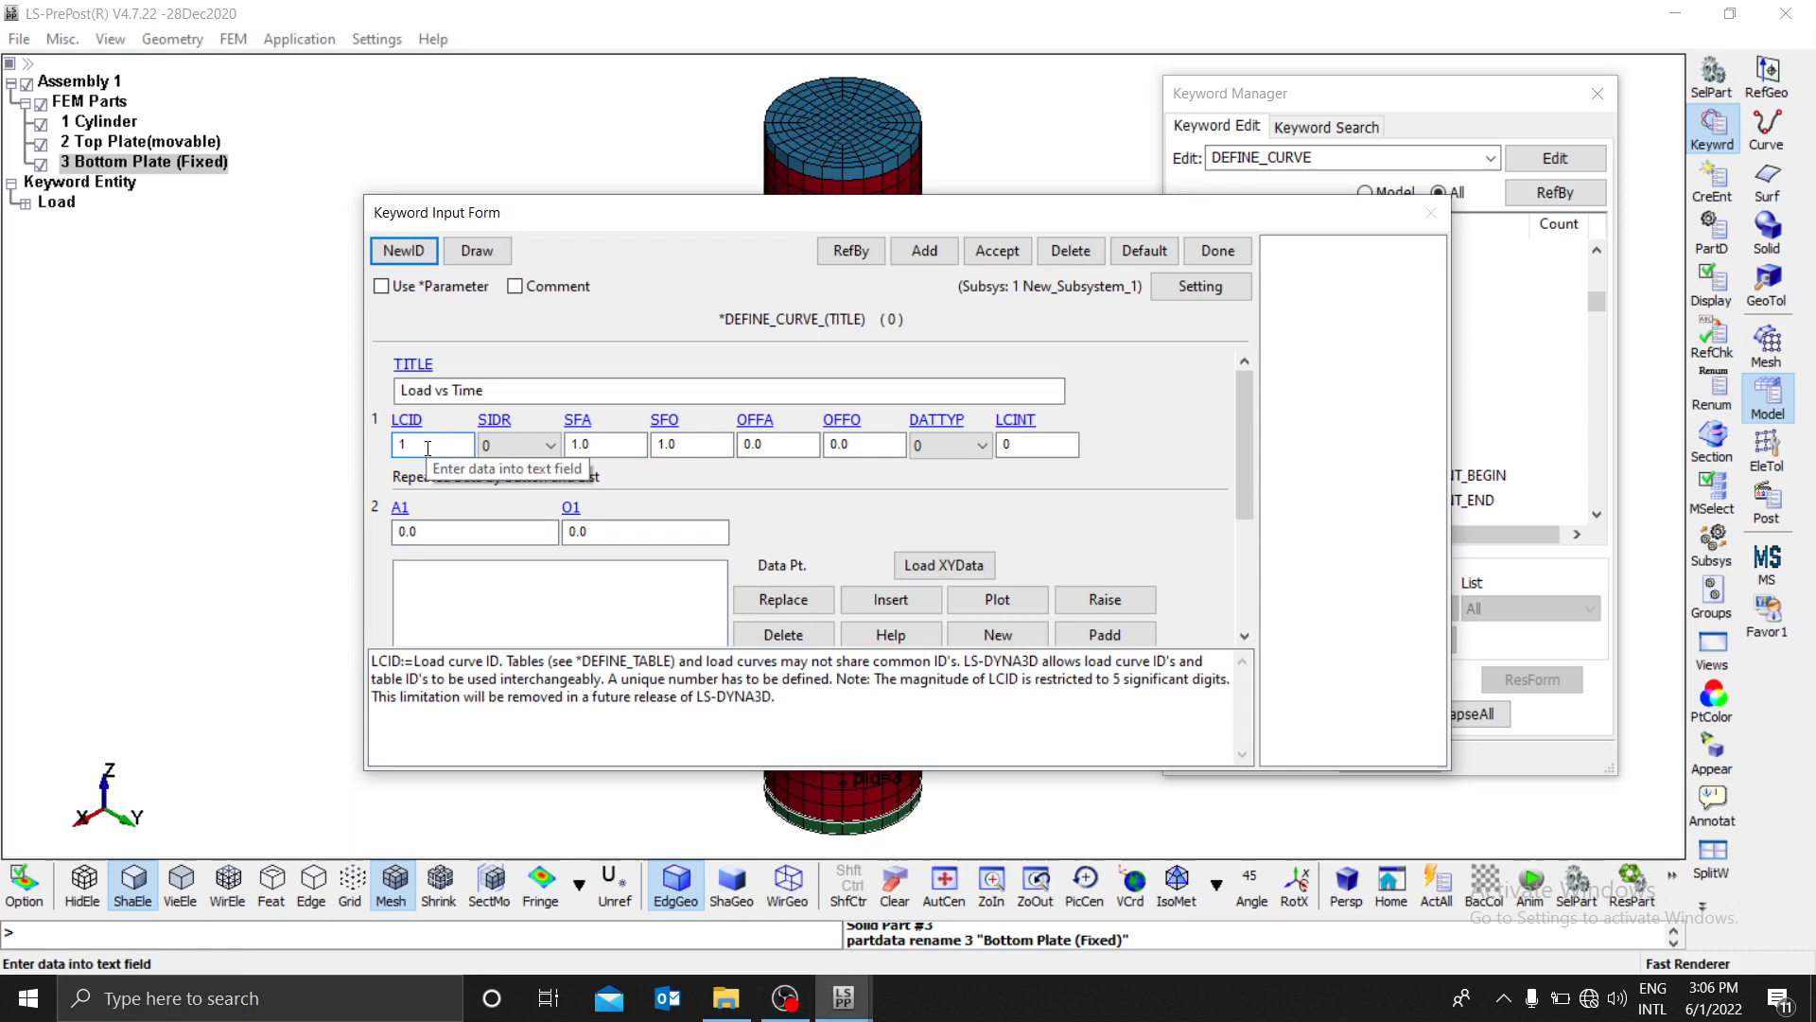
pyautogui.click(519, 446)
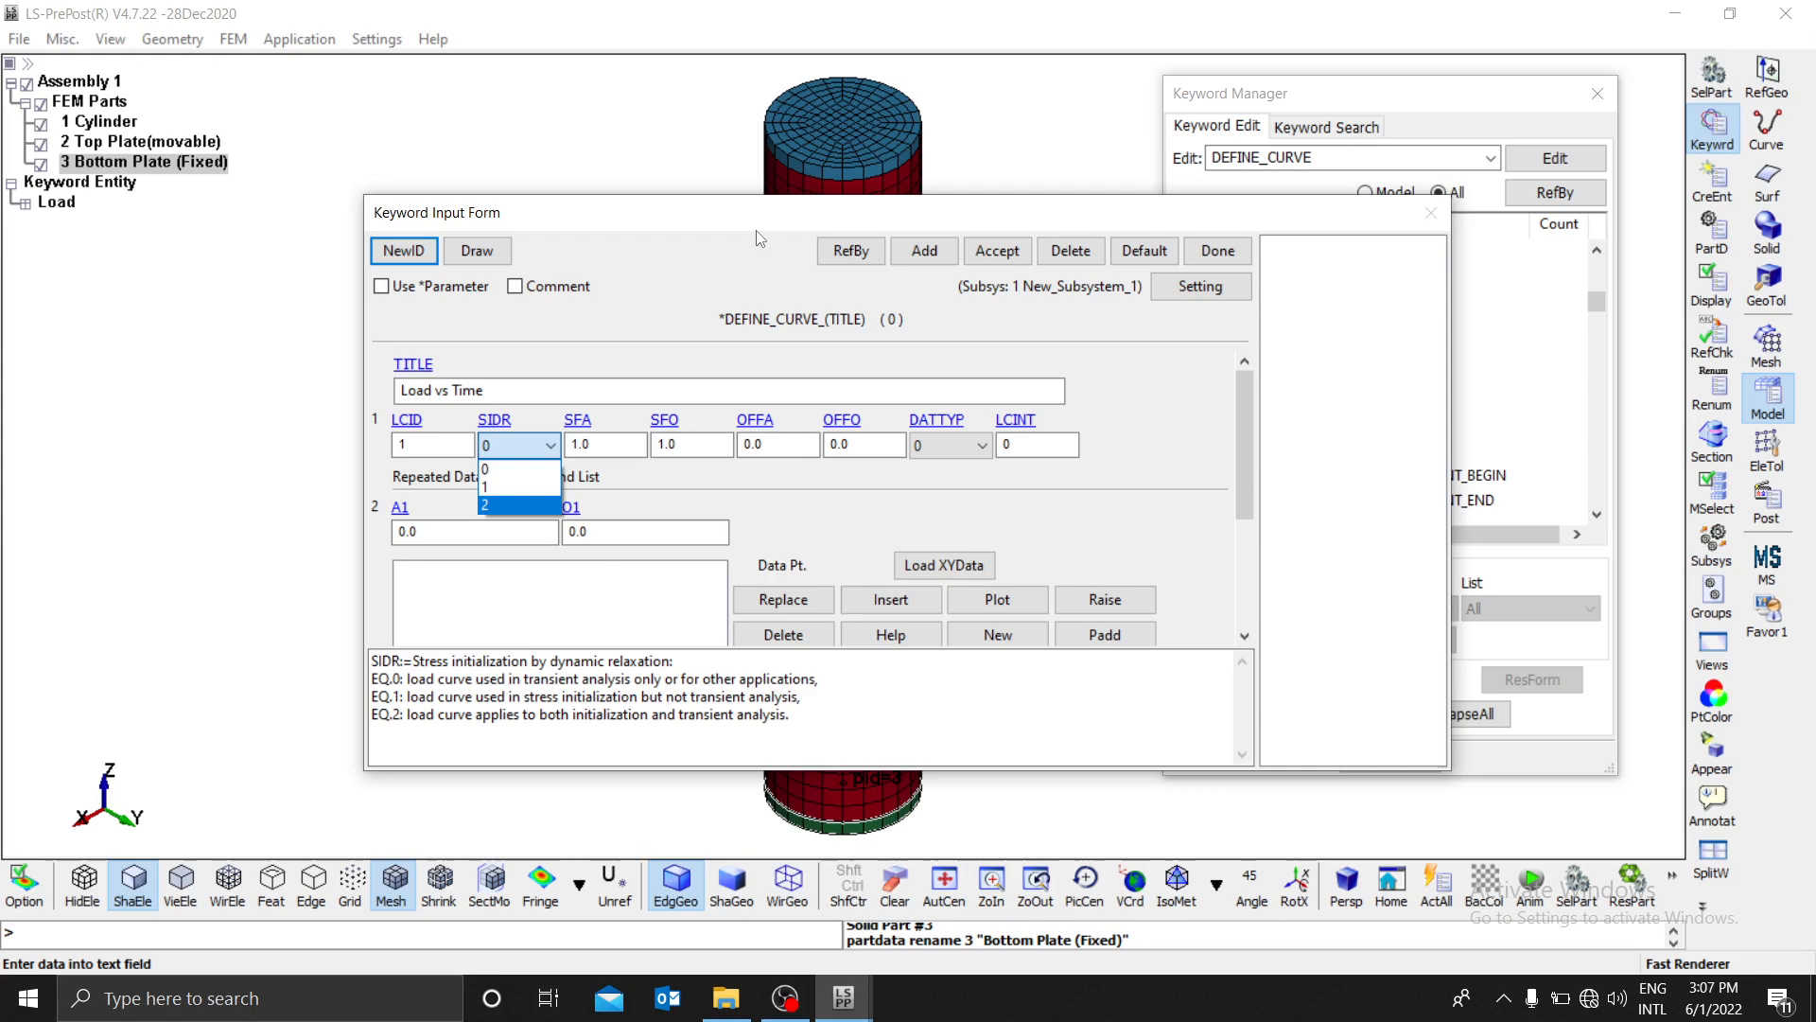
pyautogui.click(508, 457)
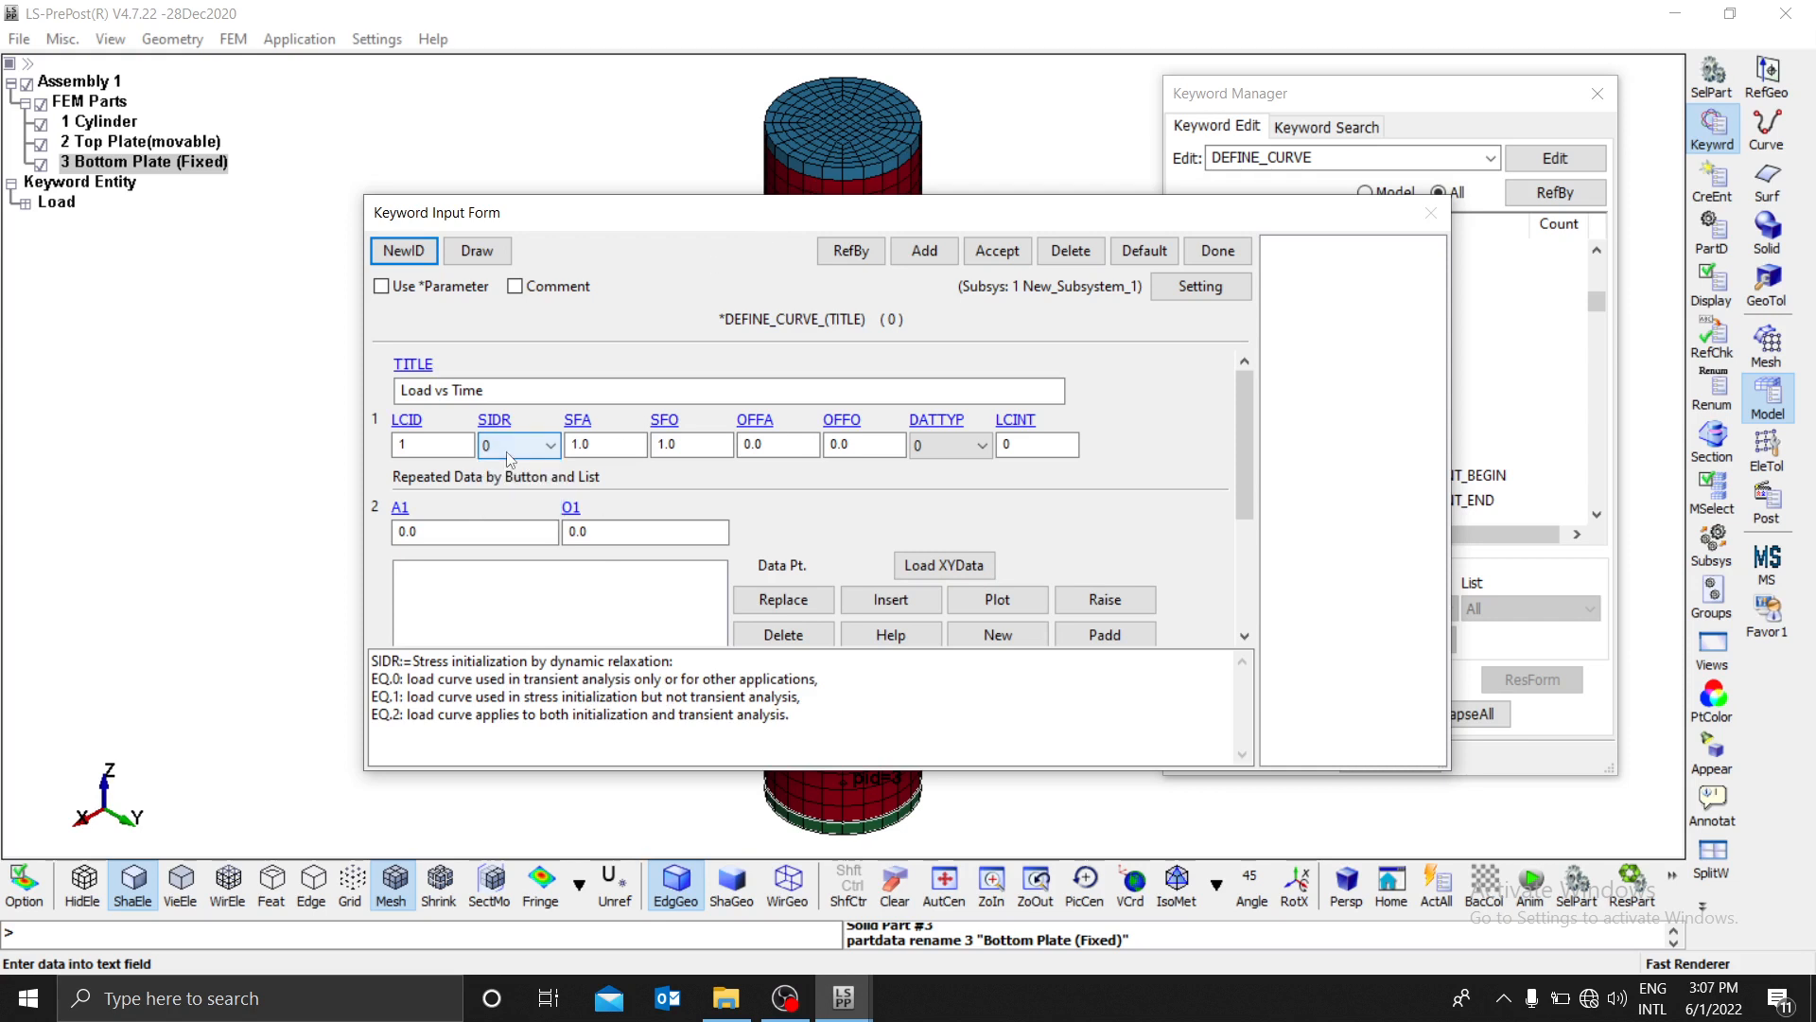
pyautogui.click(611, 441)
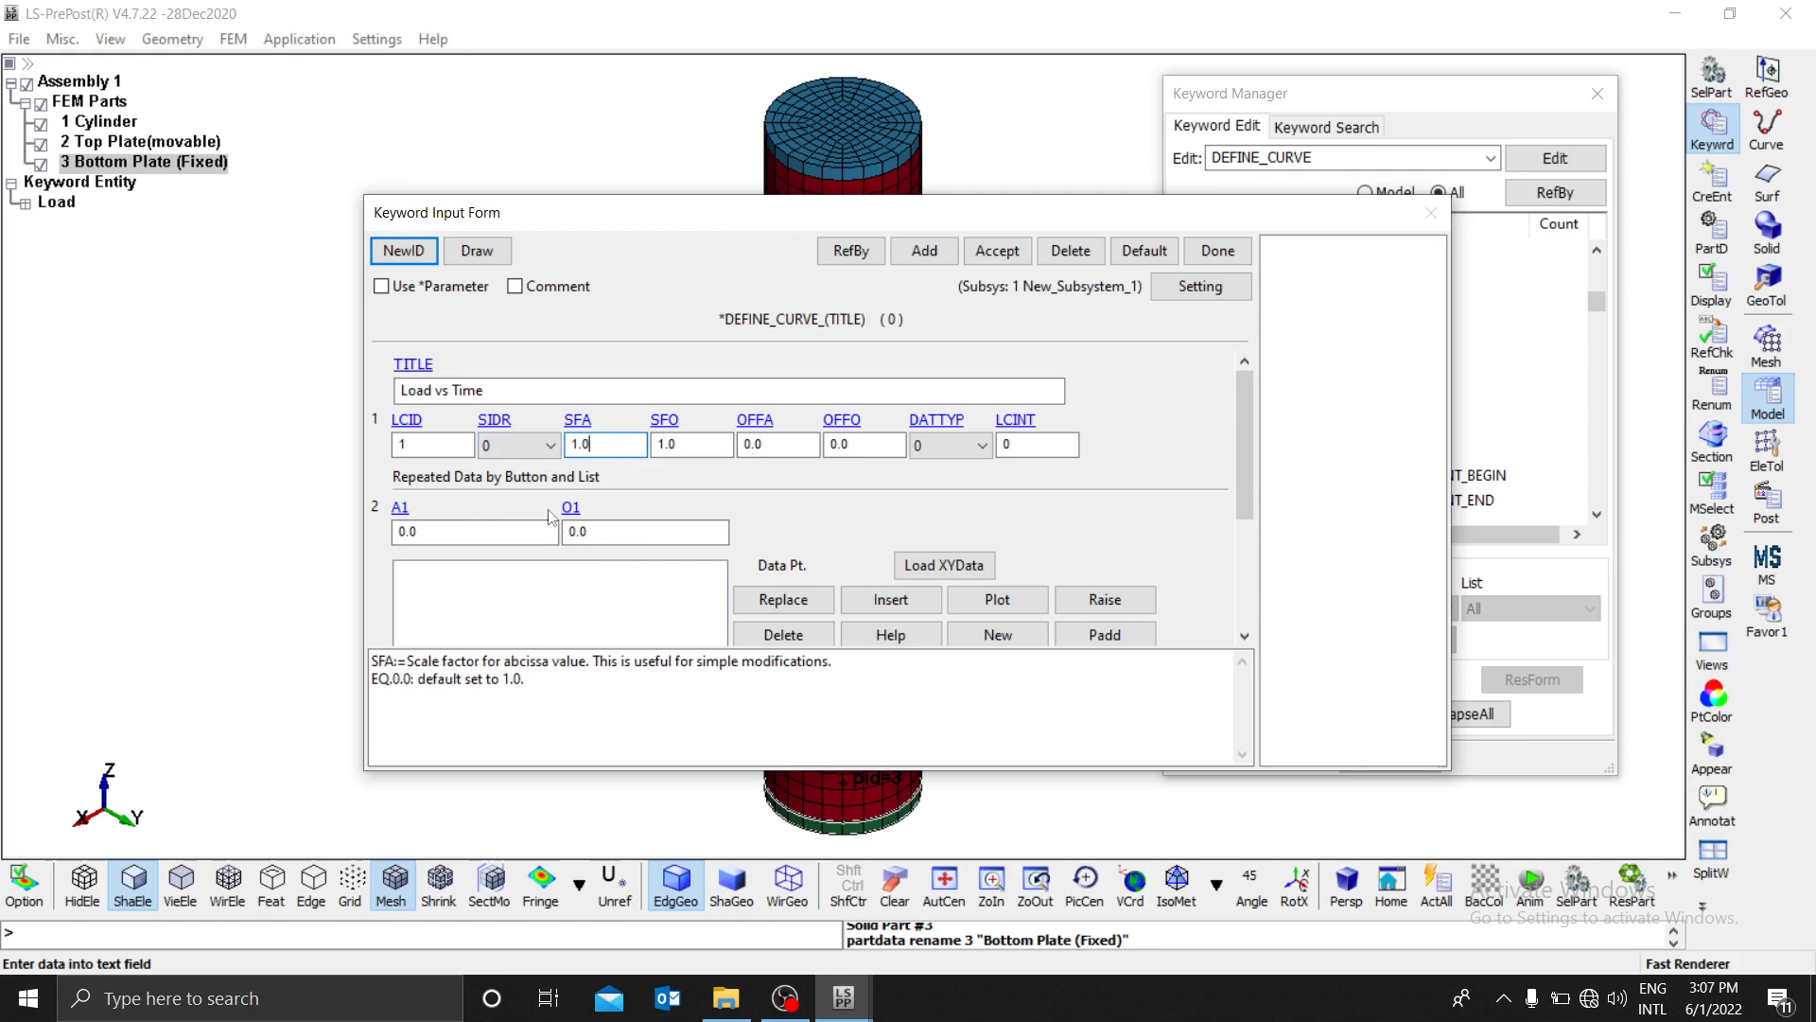
# Step: Insert the curve's first data point with abscissa A1 0.0 and ordinate O1 0.0
pyautogui.click(653, 533)
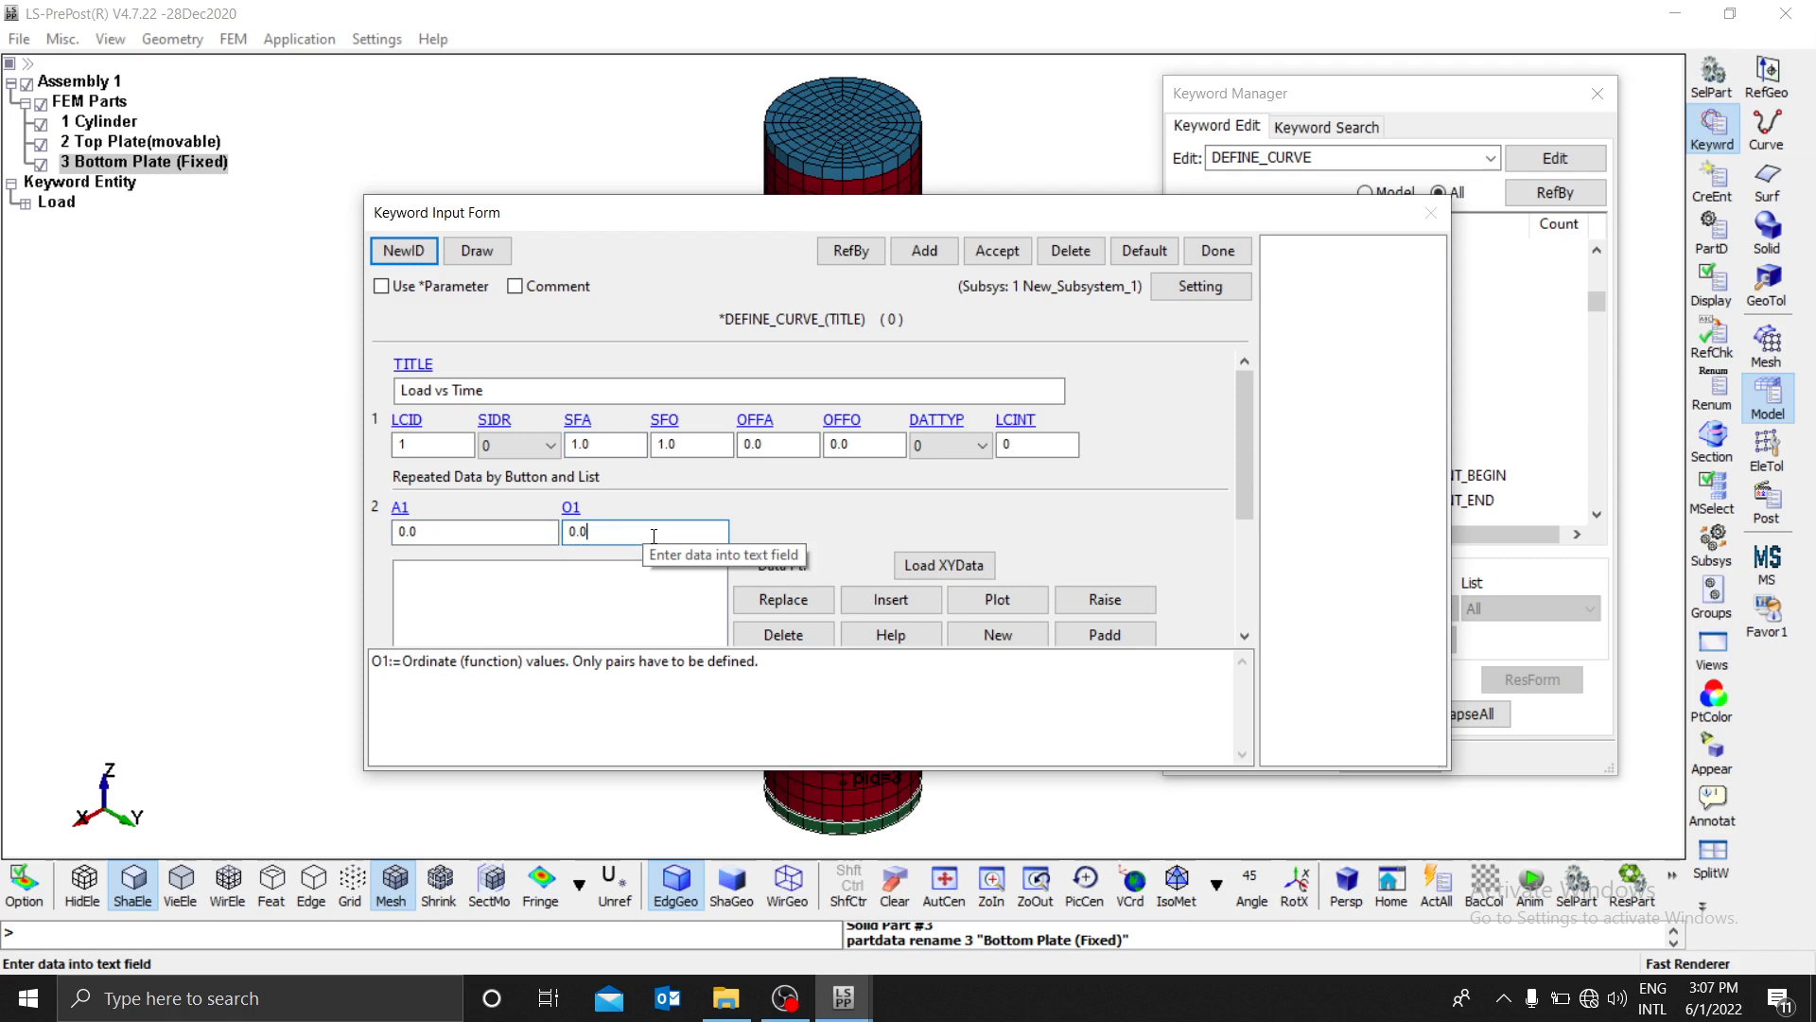
pyautogui.click(437, 525)
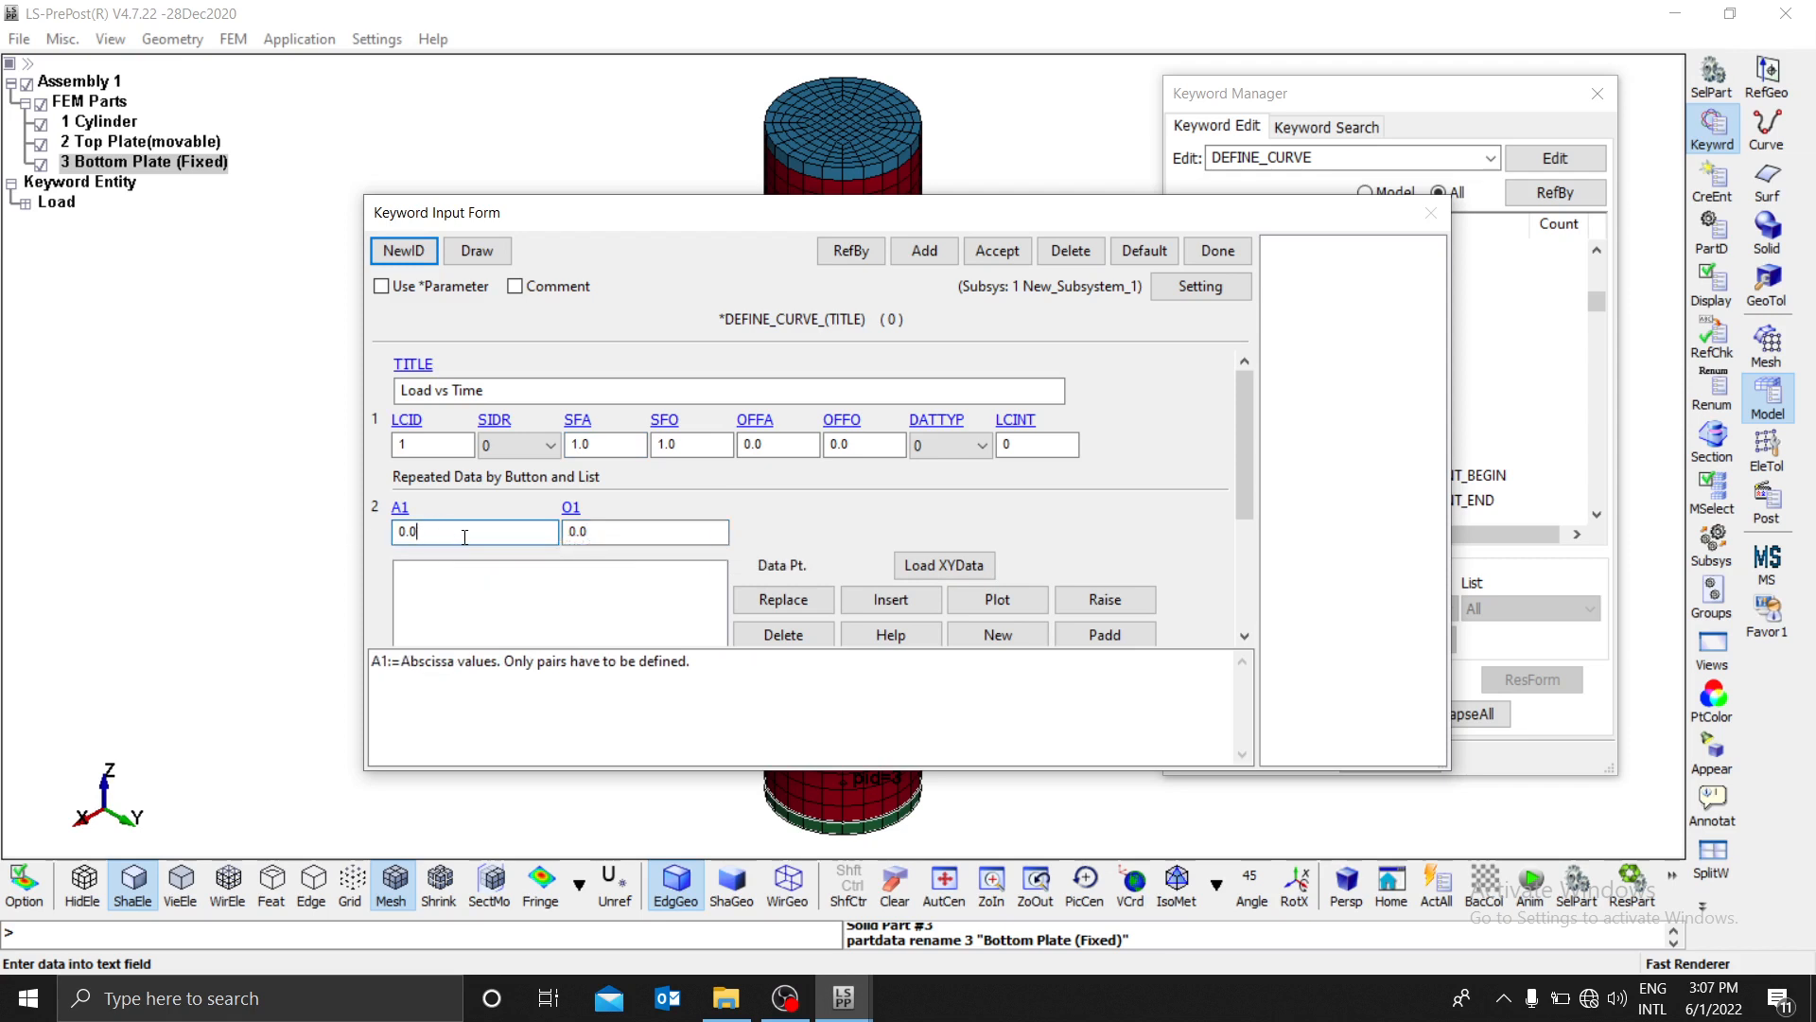
pyautogui.click(620, 534)
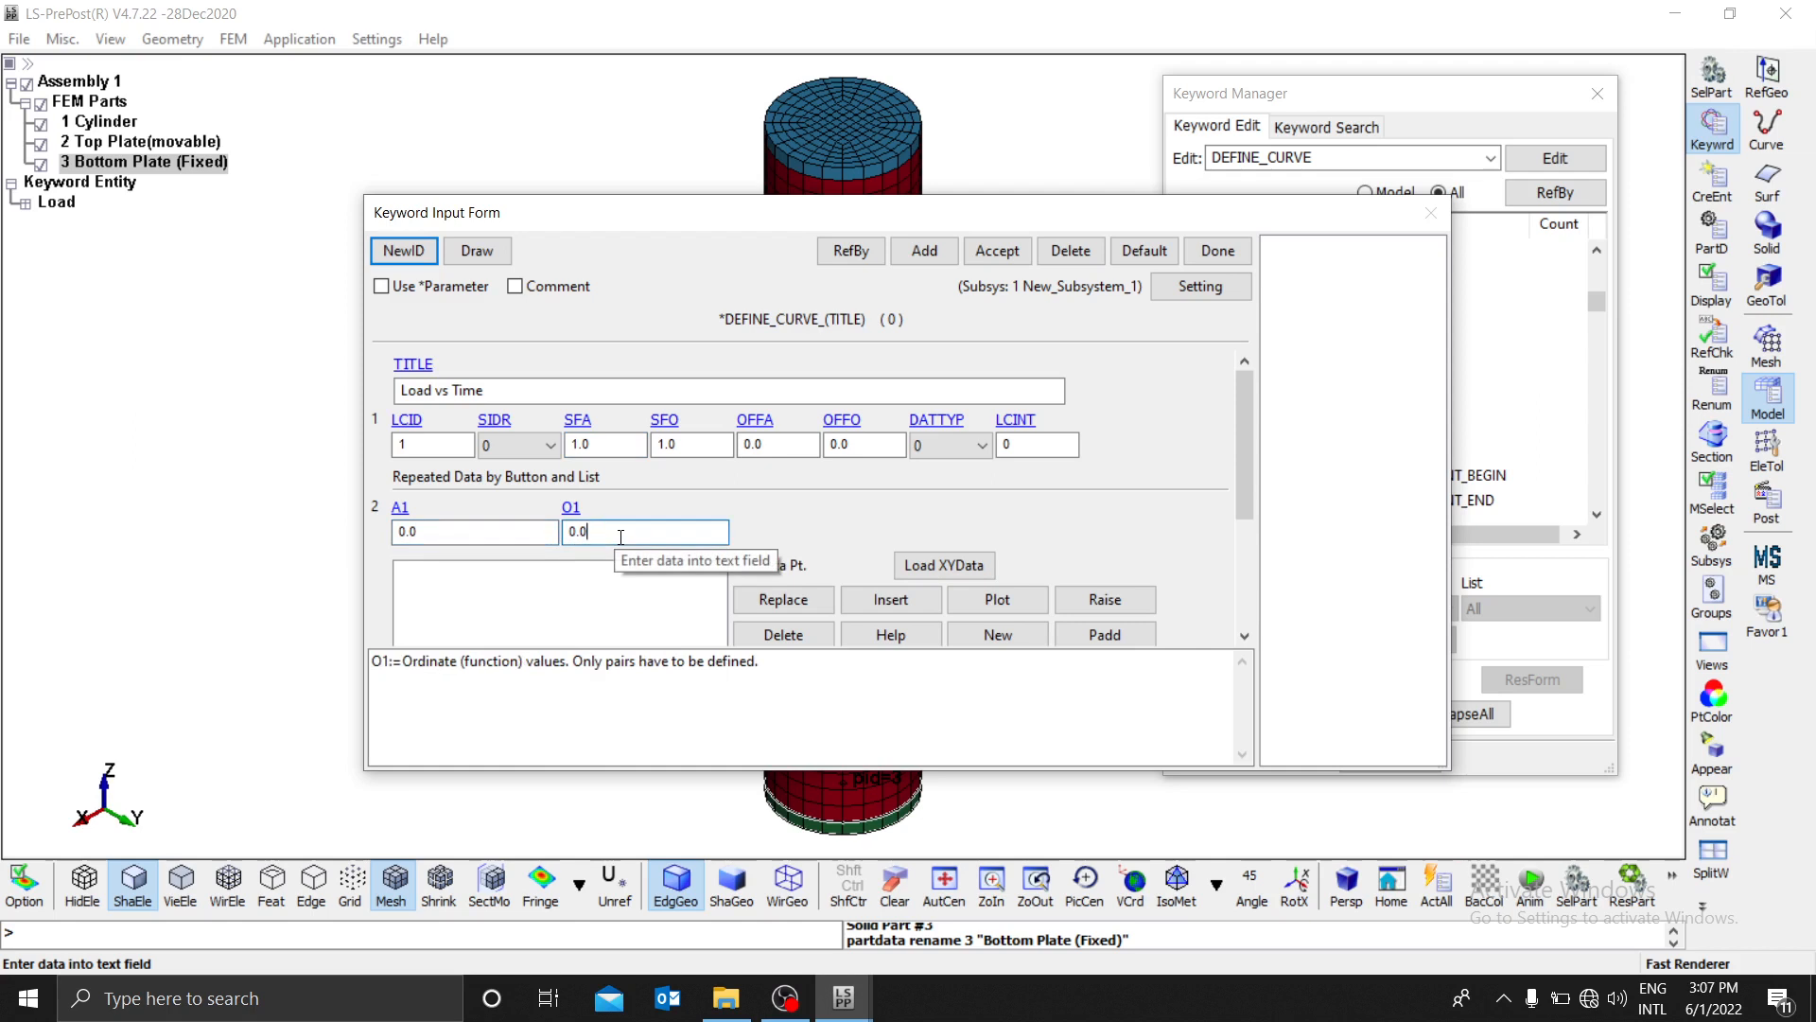
pyautogui.doubleClick(715, 538)
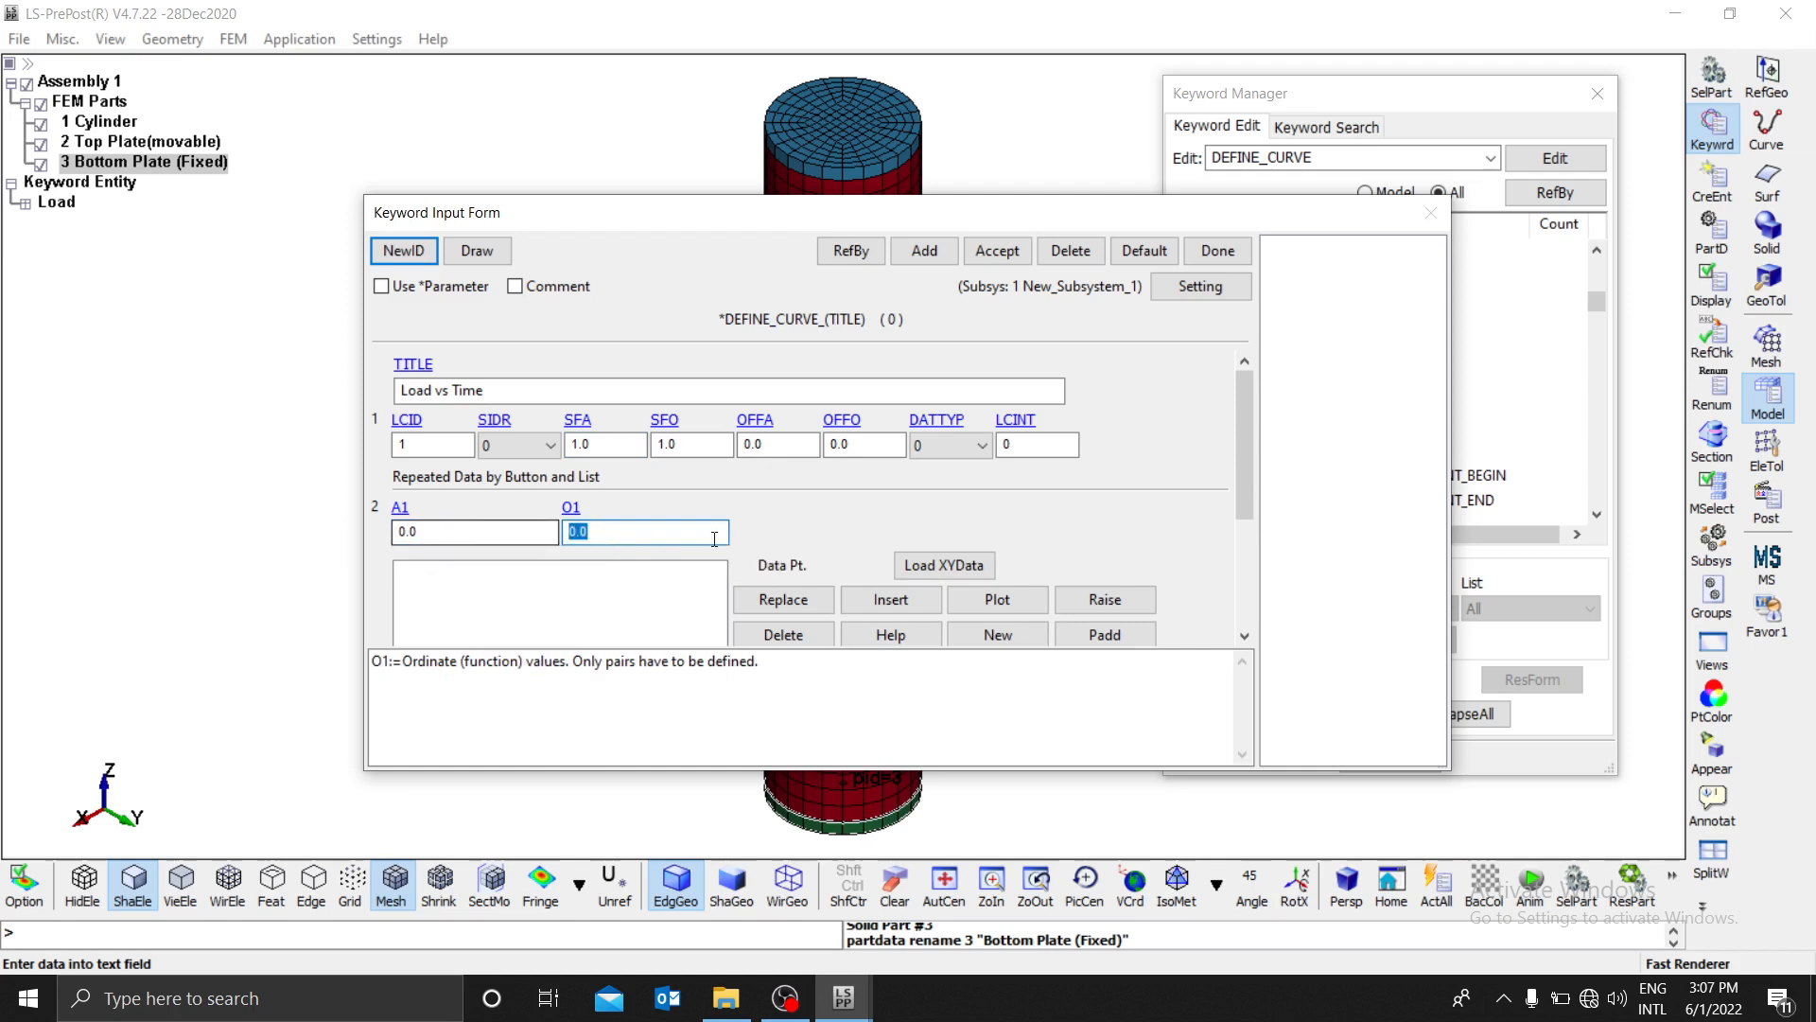
pyautogui.click(891, 599)
# Step: Insert a second curve data point with abscissa A1 1 and ordinate O1 10
pyautogui.doubleClick(409, 531)
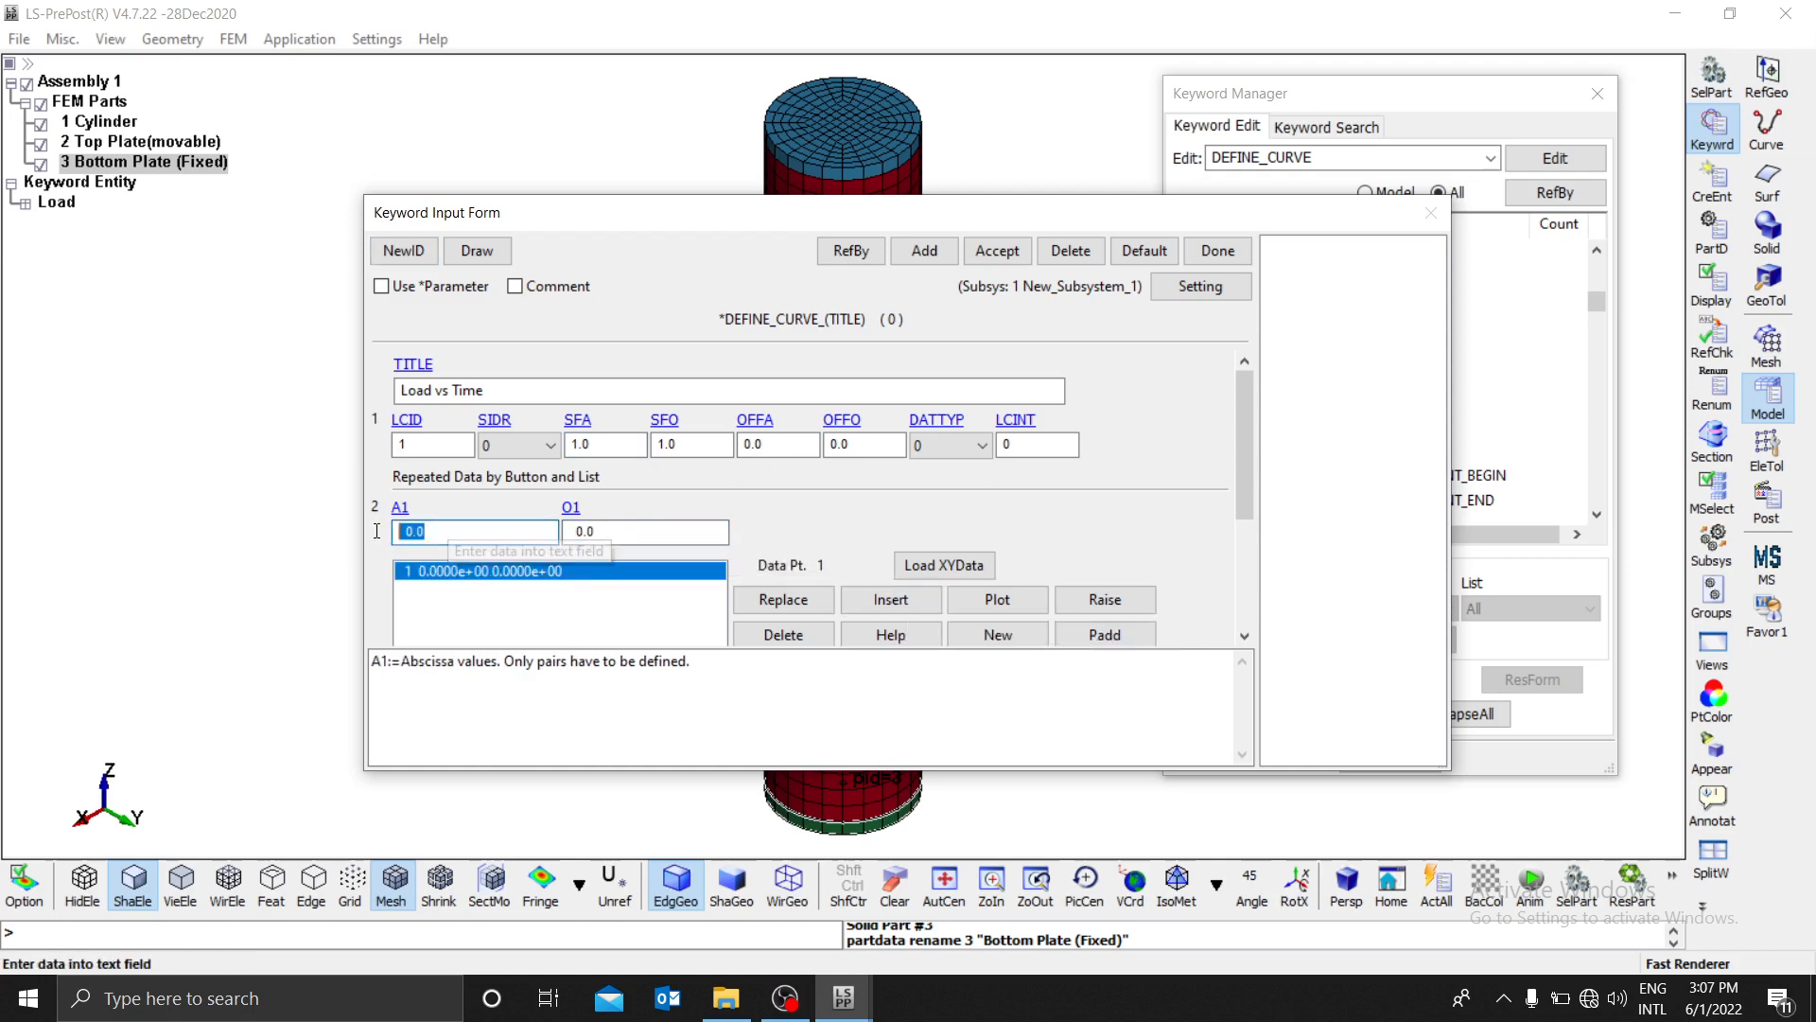
pyautogui.write('1')
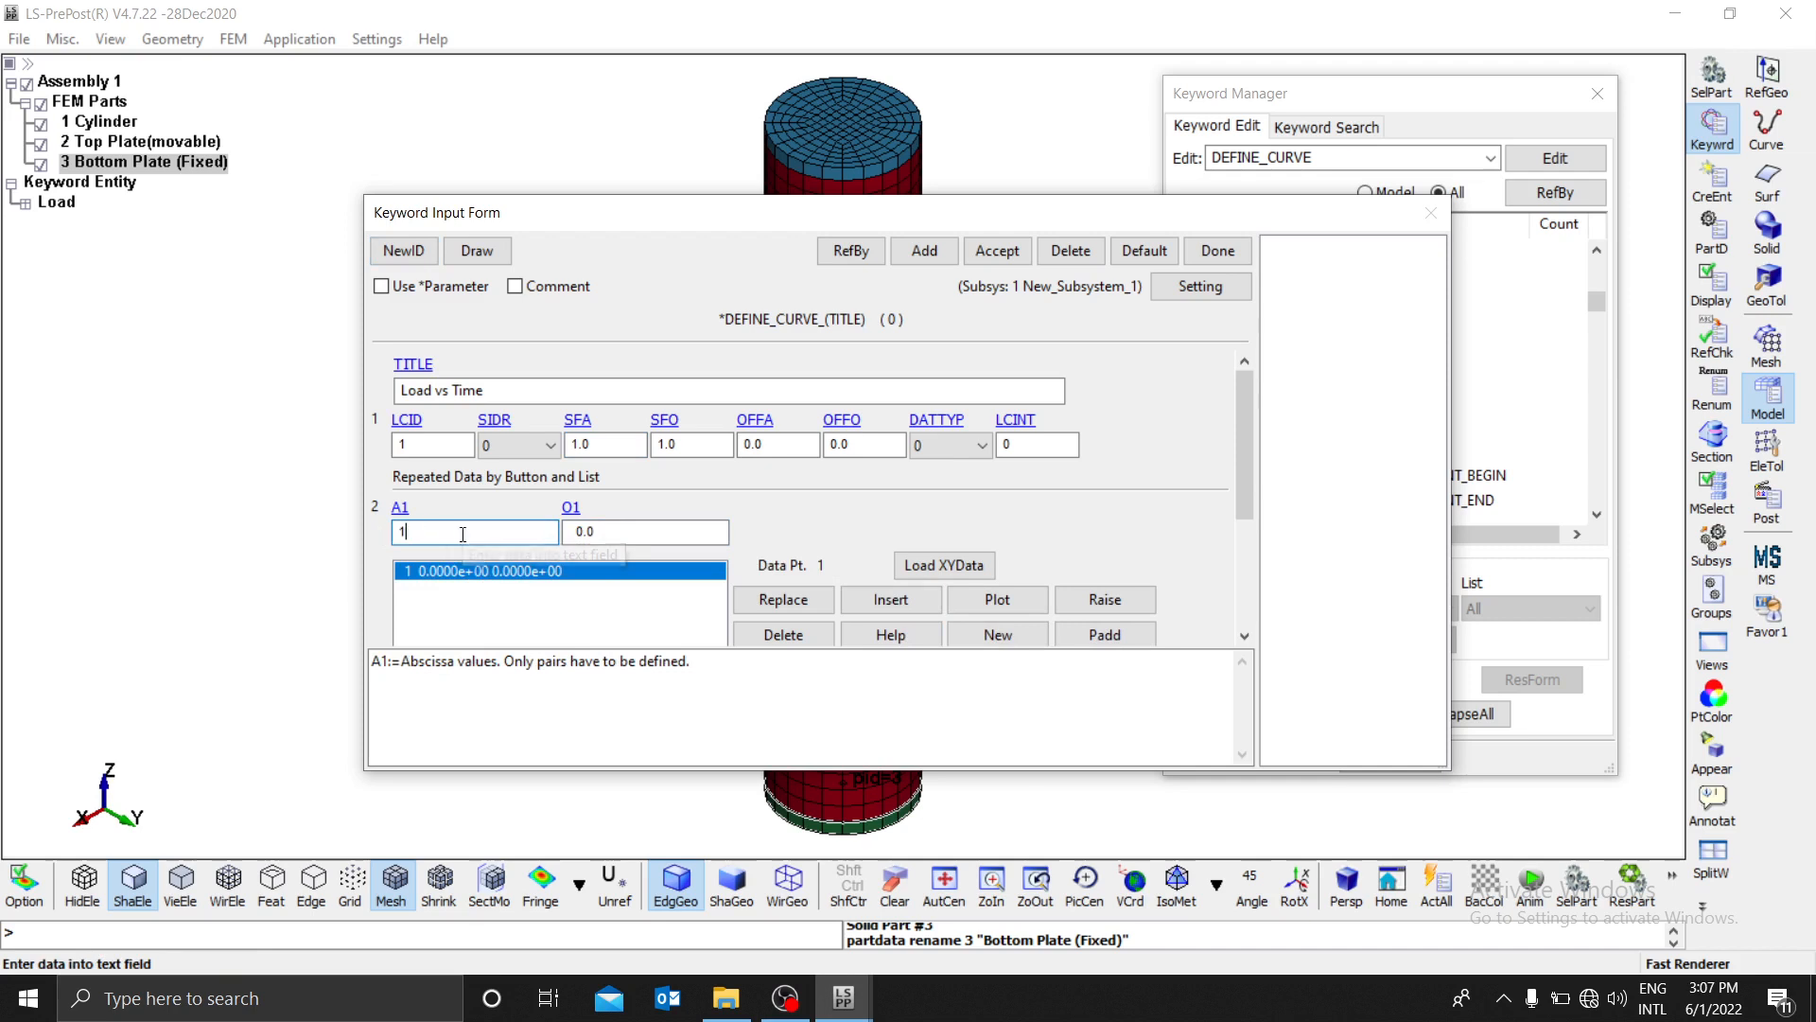
pyautogui.click(664, 532)
pyautogui.doubleClick(664, 533)
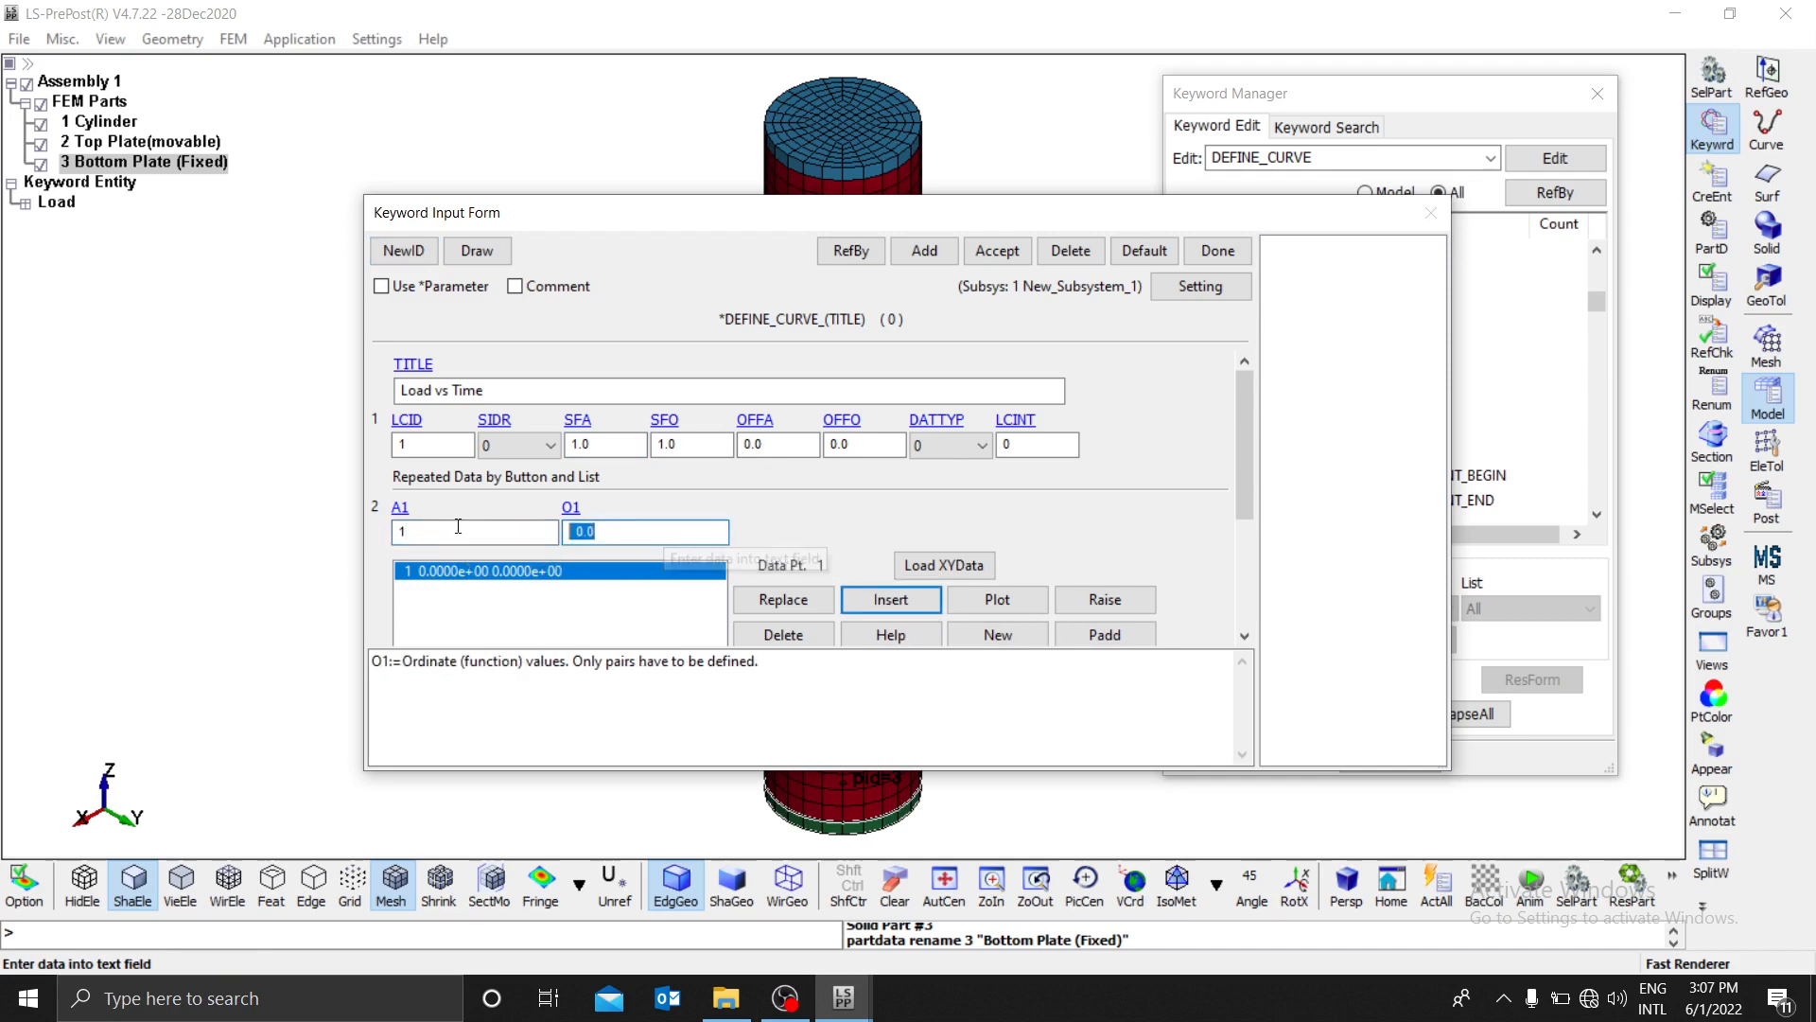
pyautogui.write('10')
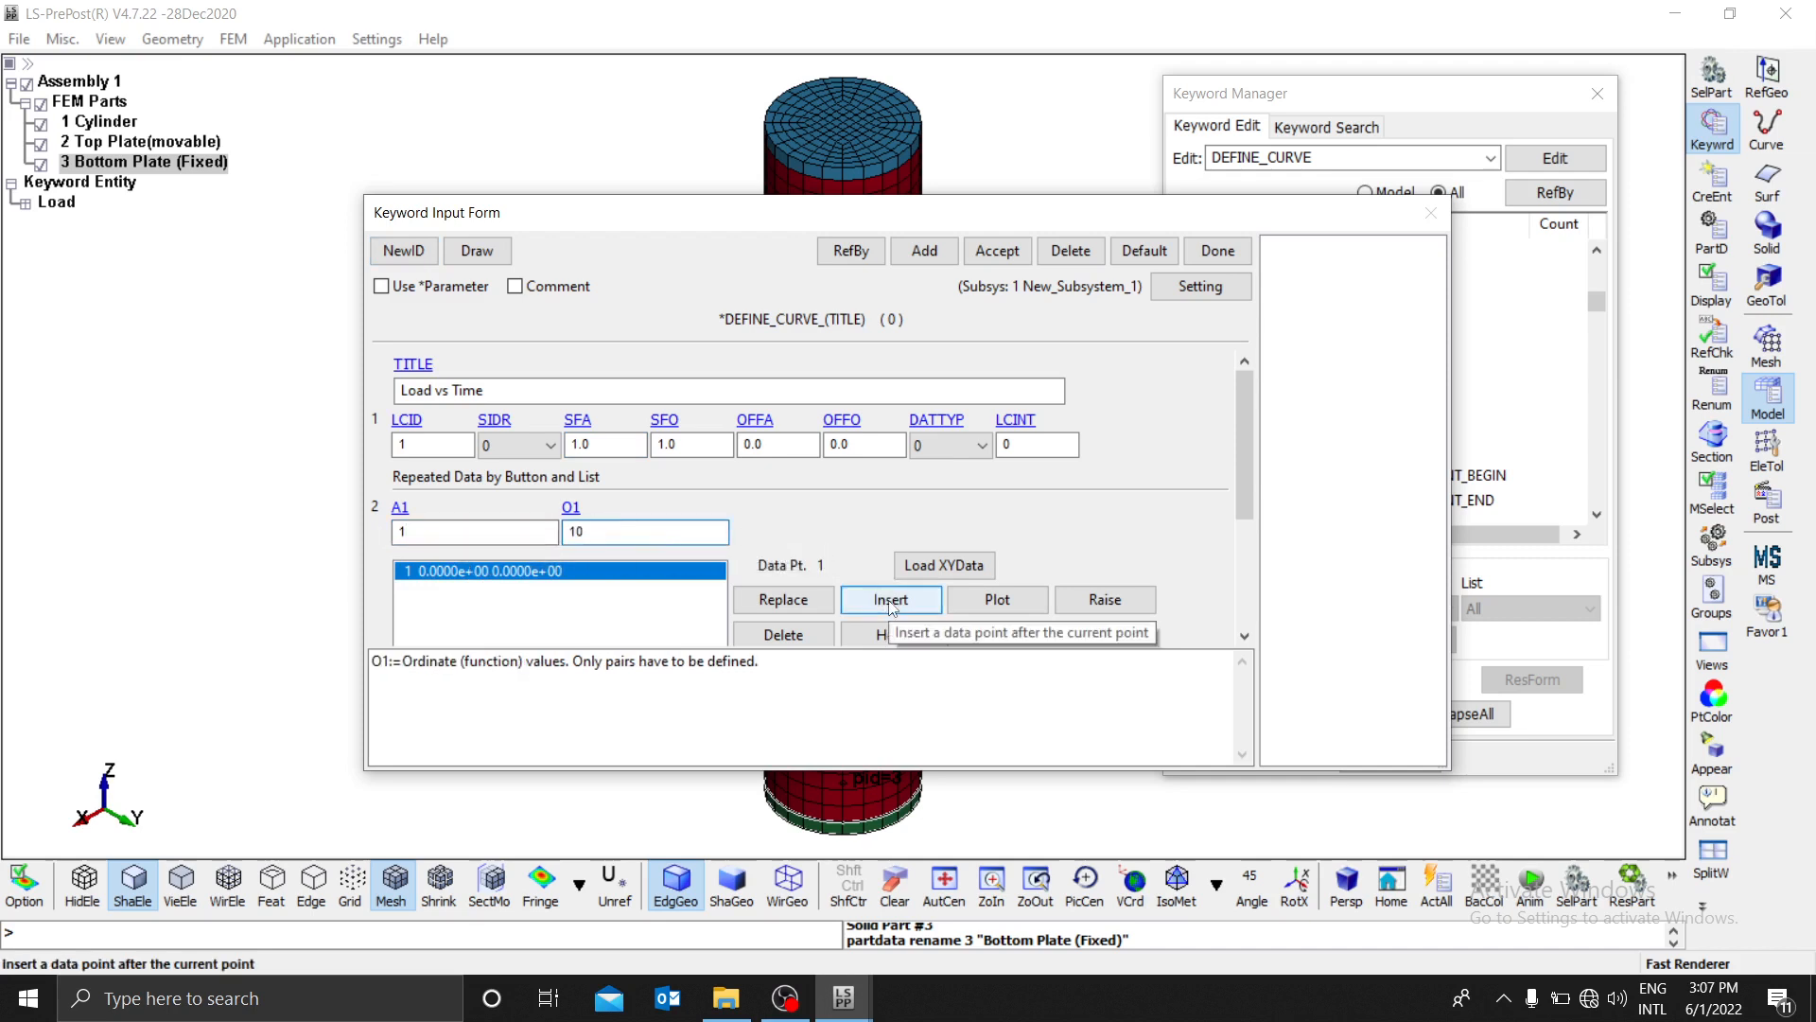
pyautogui.click(891, 600)
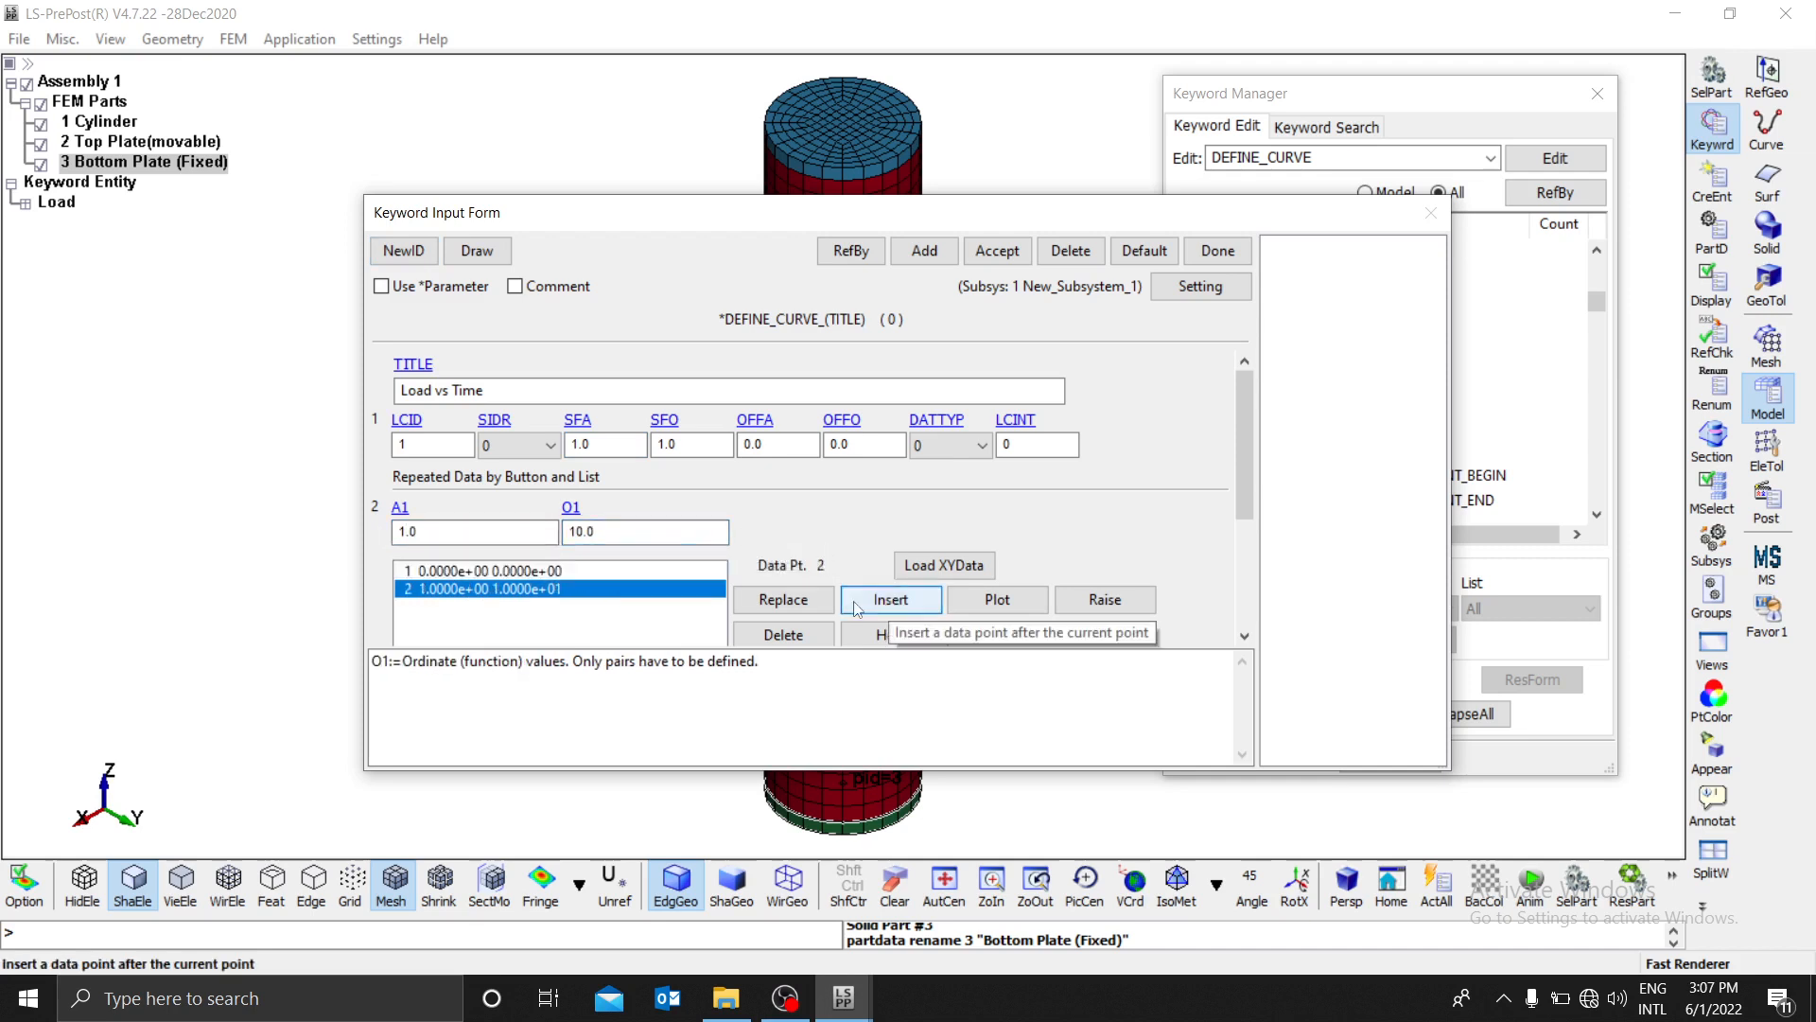
# Step: Try to plot the two-point curve before accepting its card, moving the input form aside
pyautogui.click(977, 600)
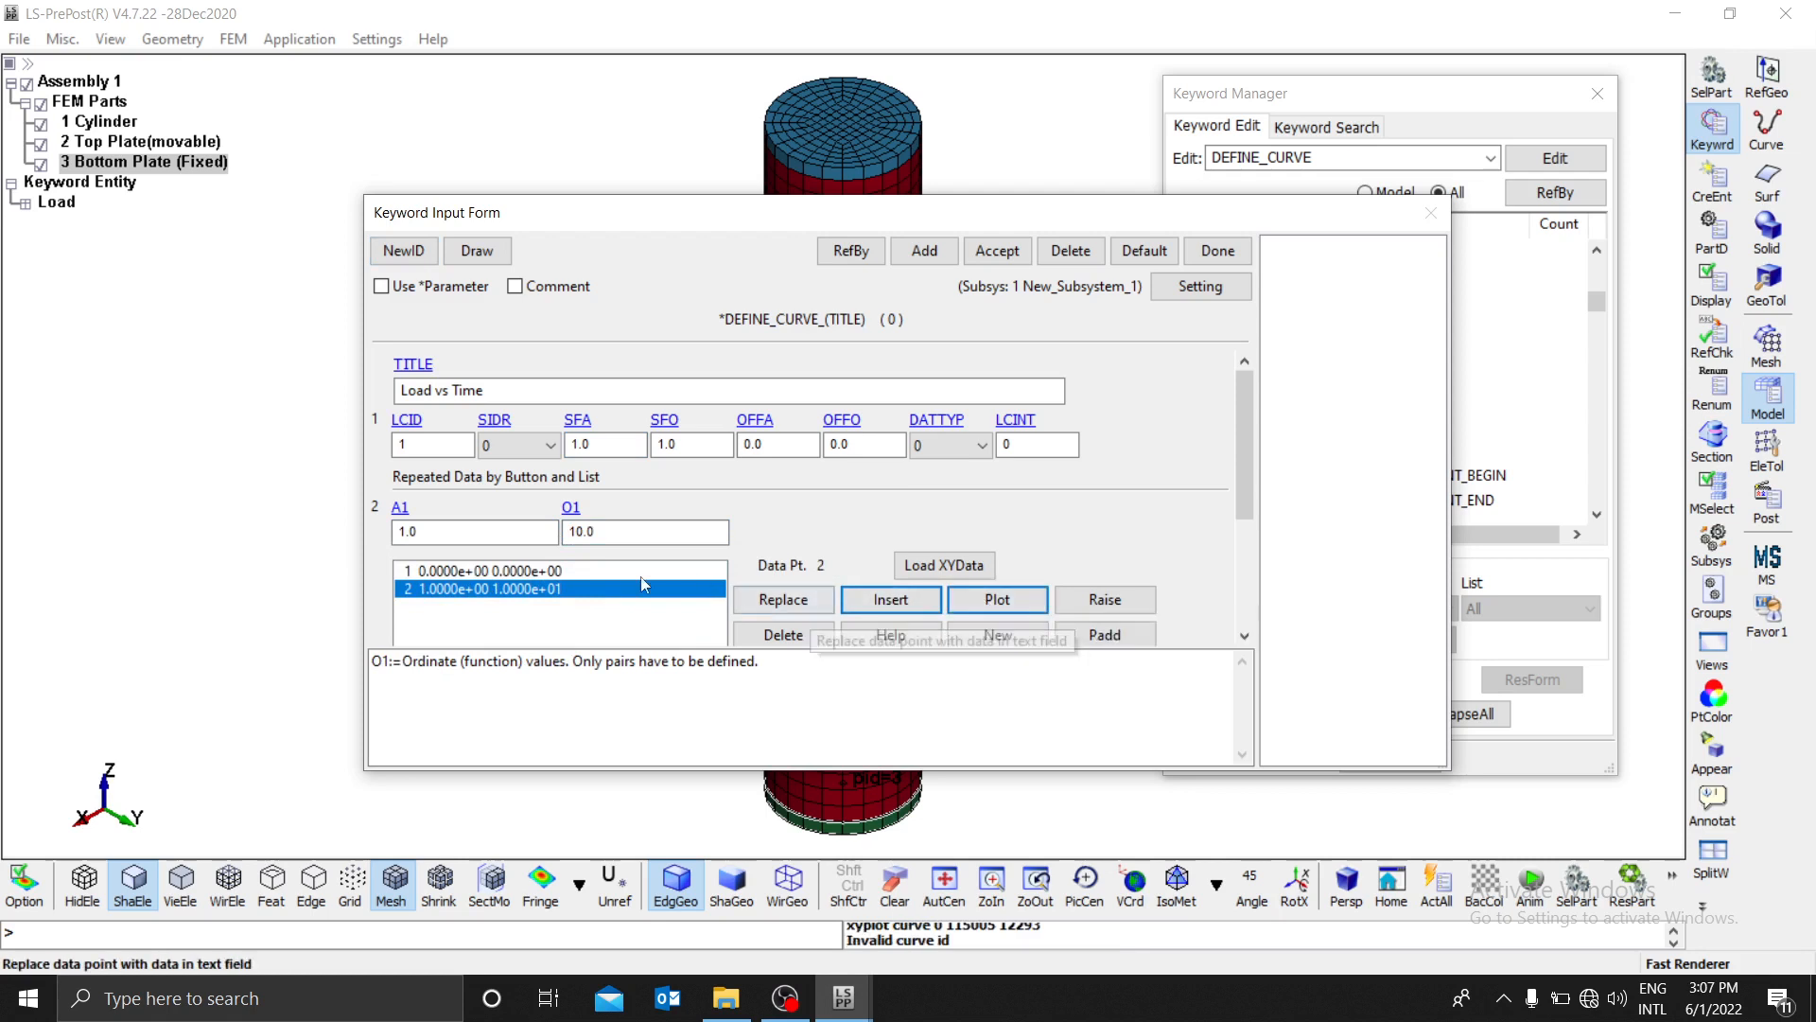
pyautogui.click(996, 603)
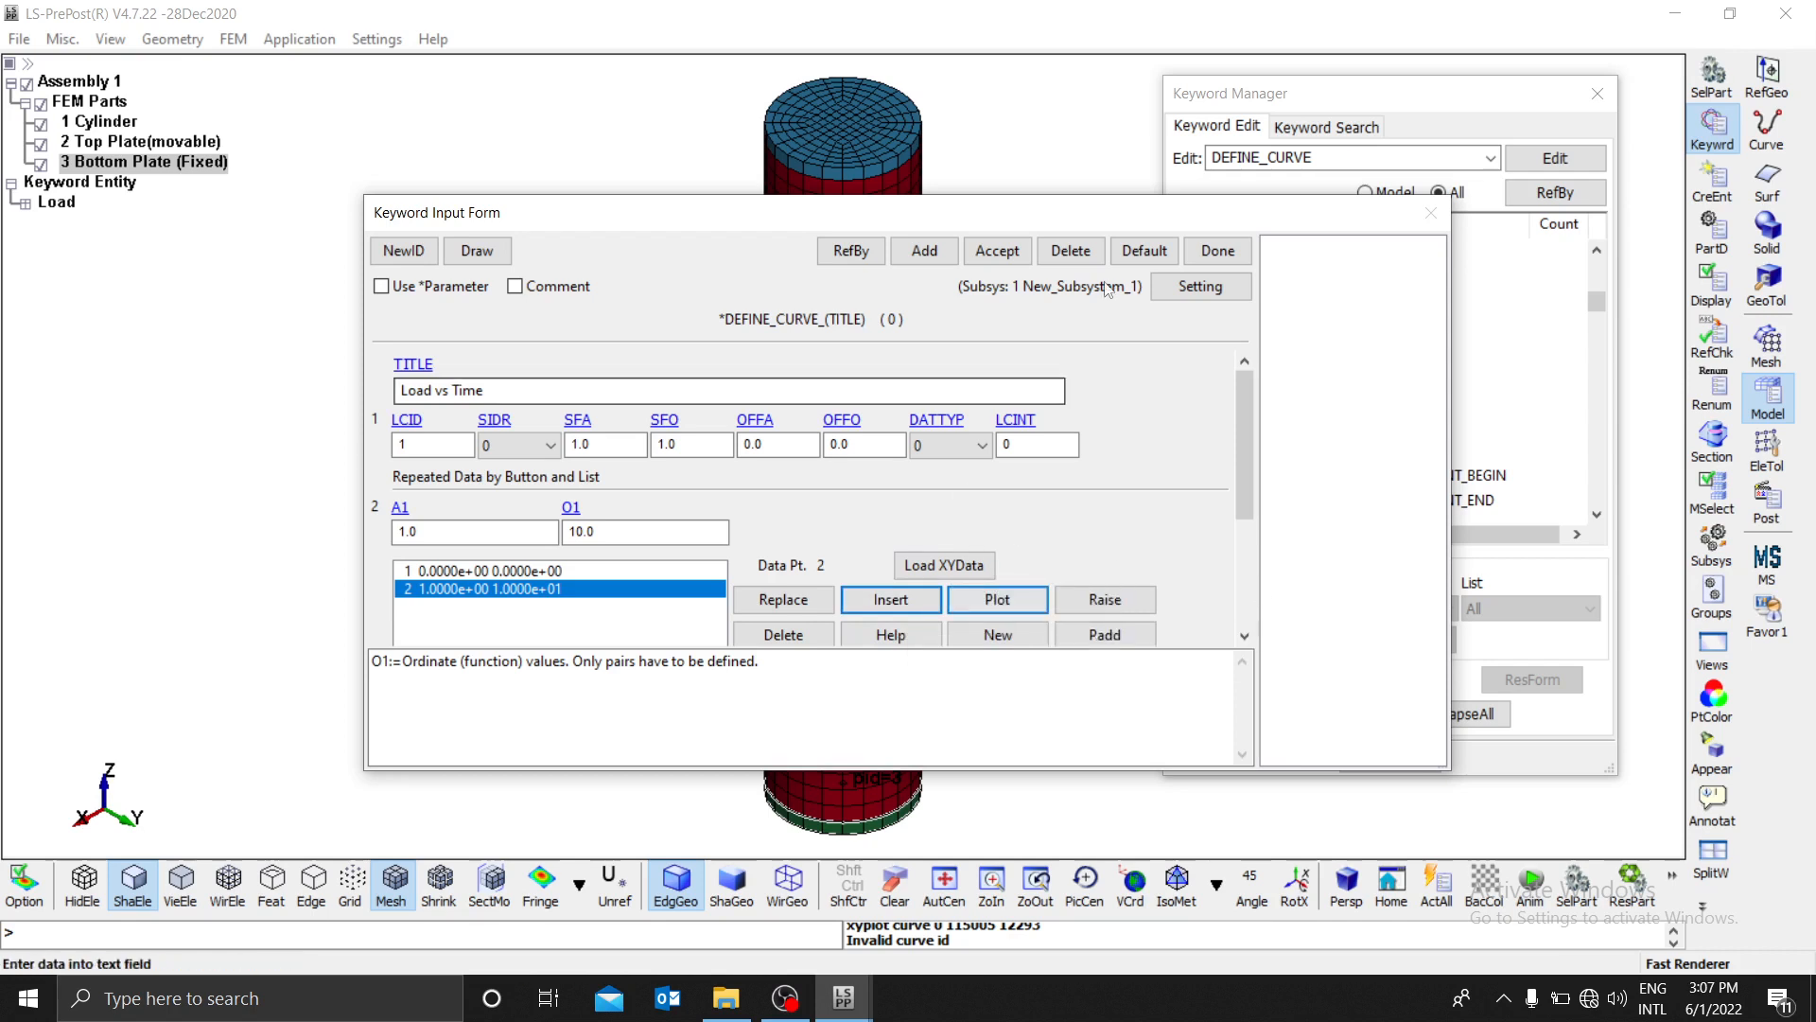
pyautogui.moveTo(1132, 213); pyautogui.dragTo(938, 173)
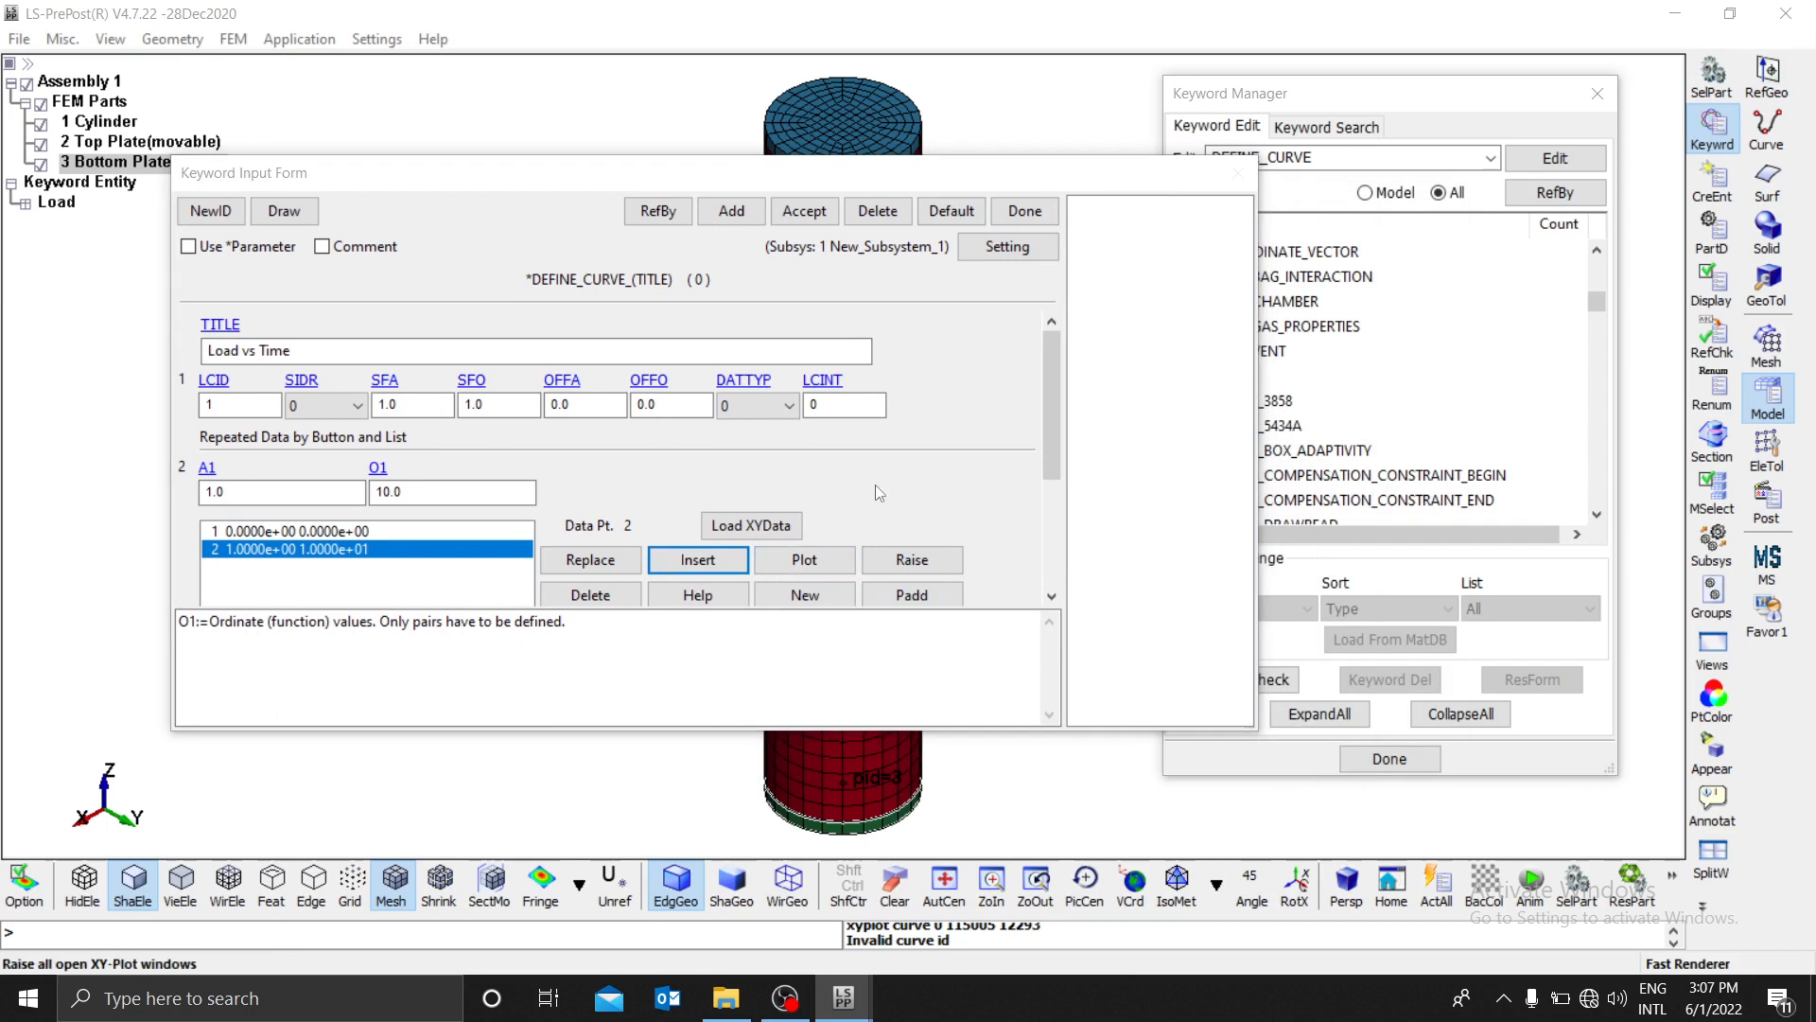
pyautogui.click(815, 563)
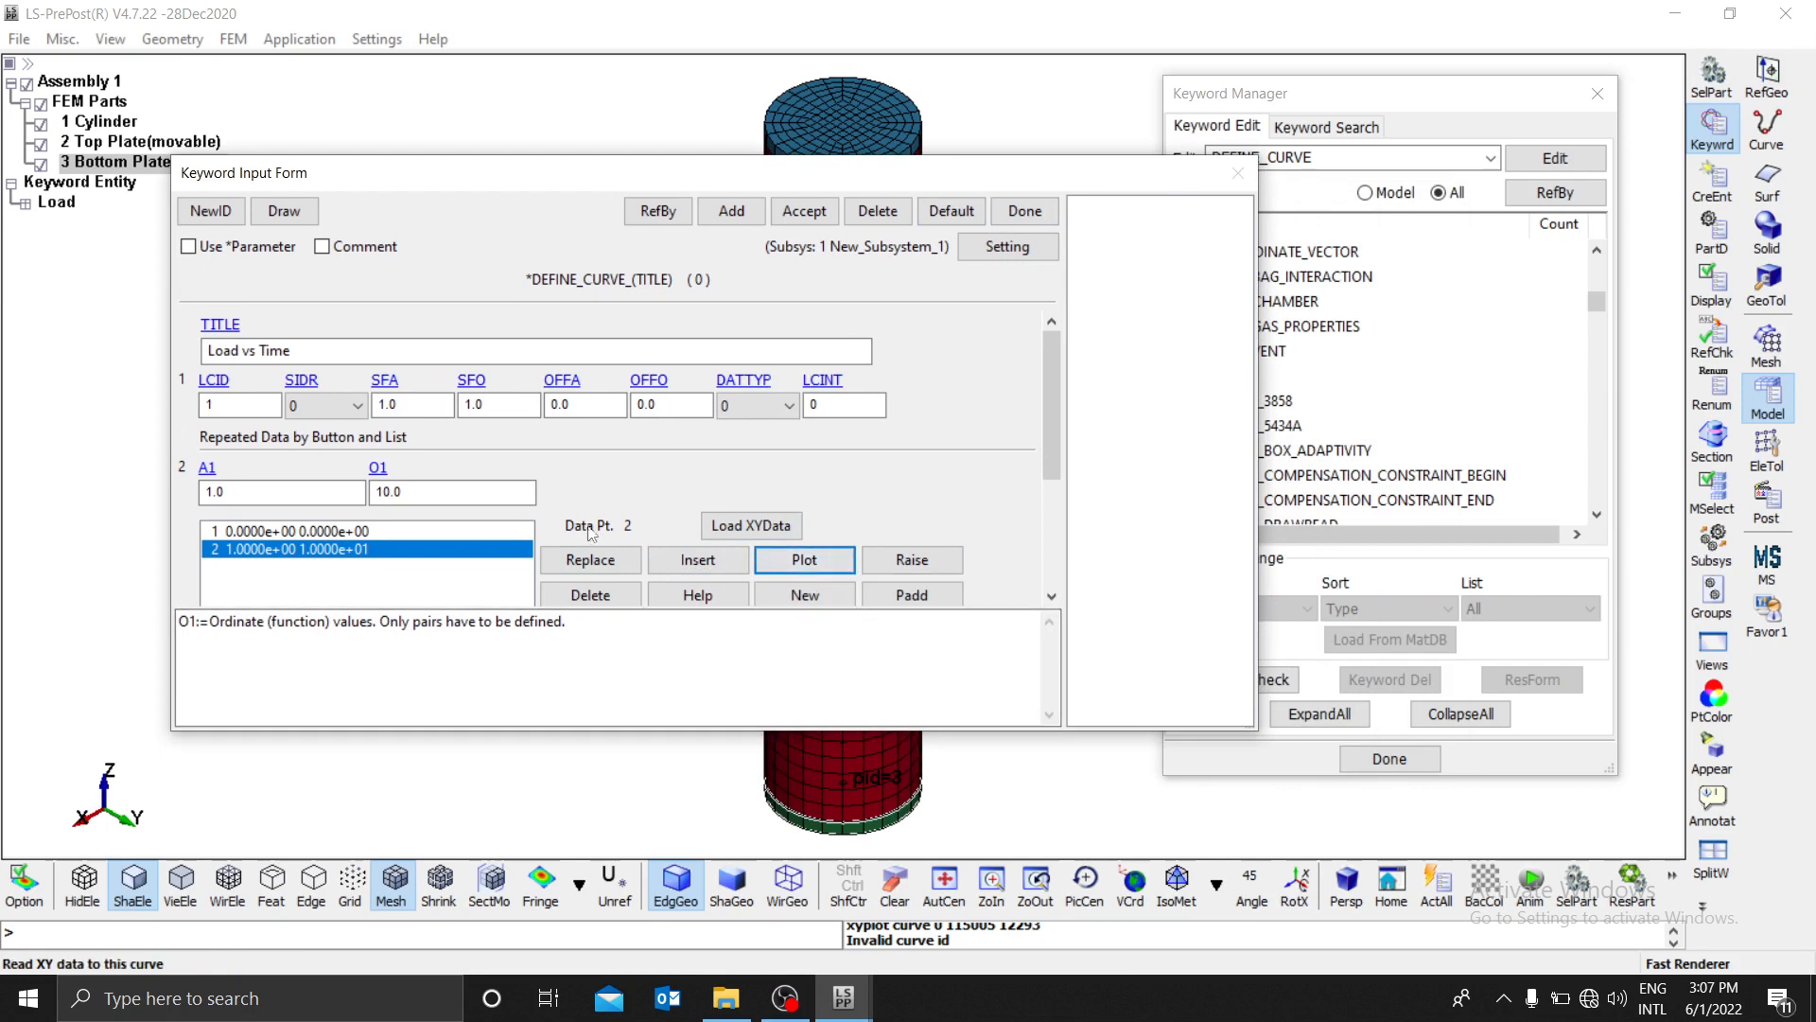
# Step: Accept the "Load vs Time" curve card and check its plot before closing the form
pyautogui.click(804, 210)
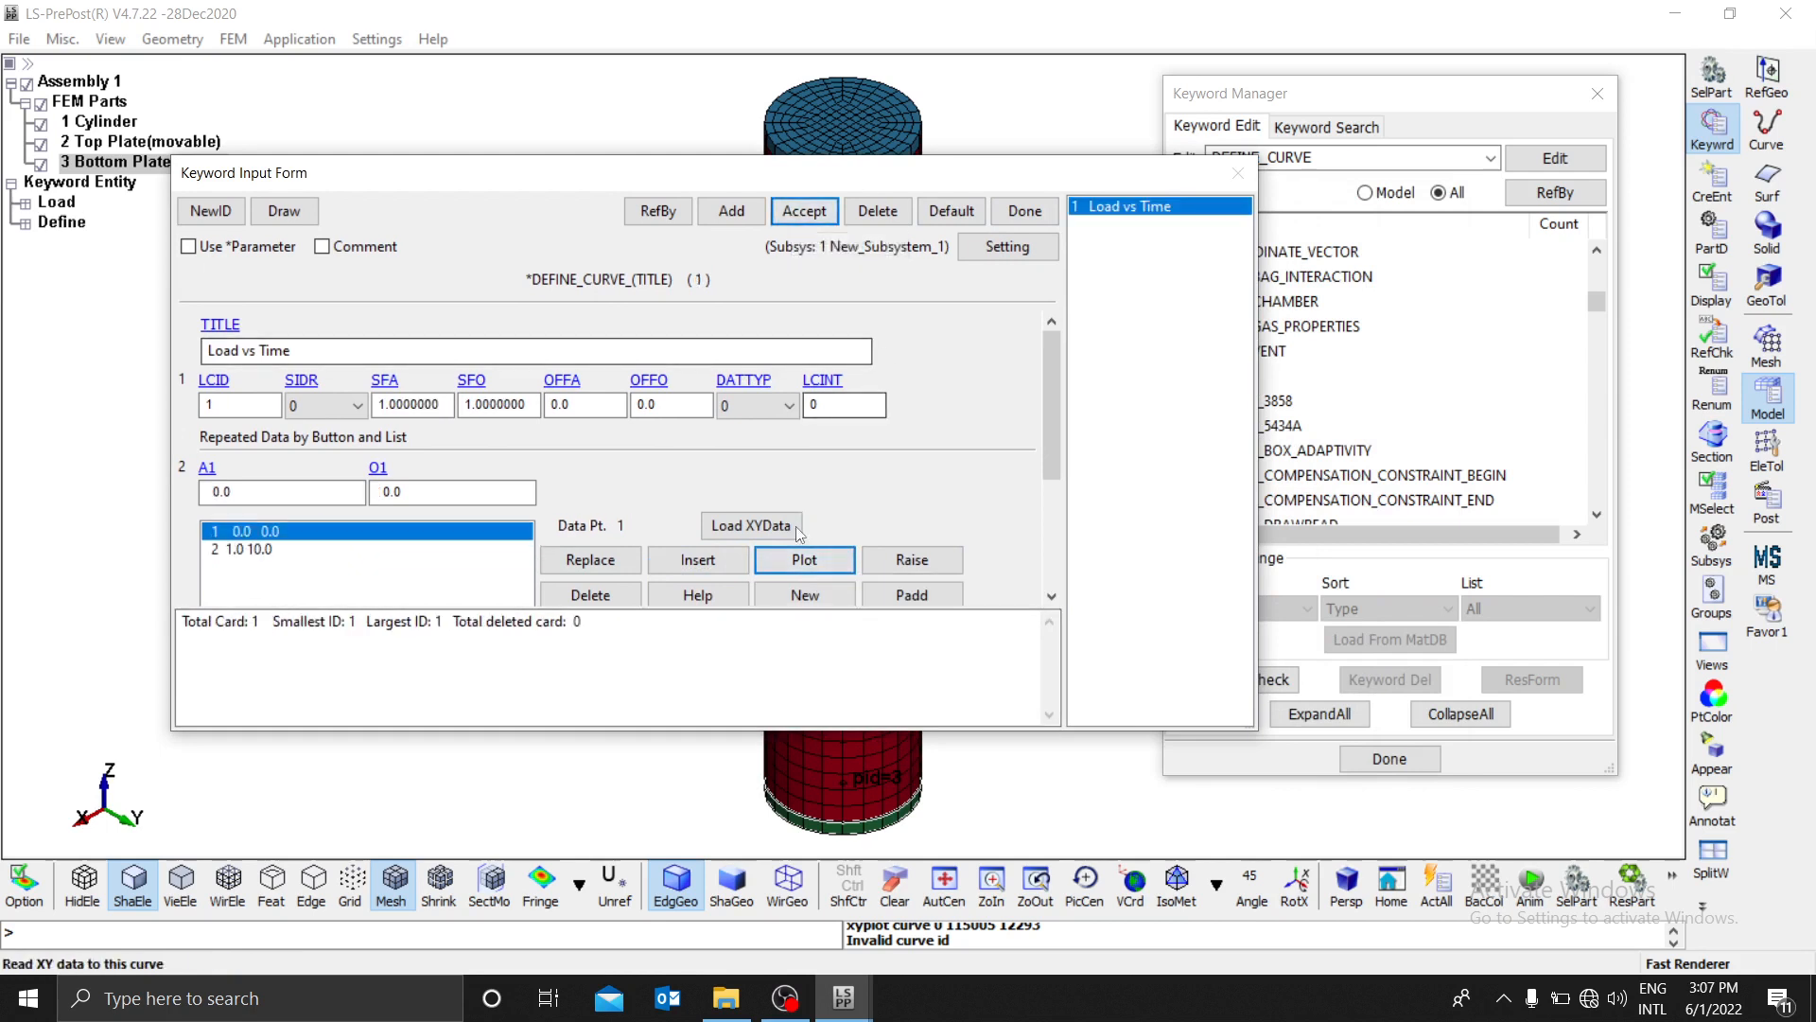
pyautogui.click(805, 562)
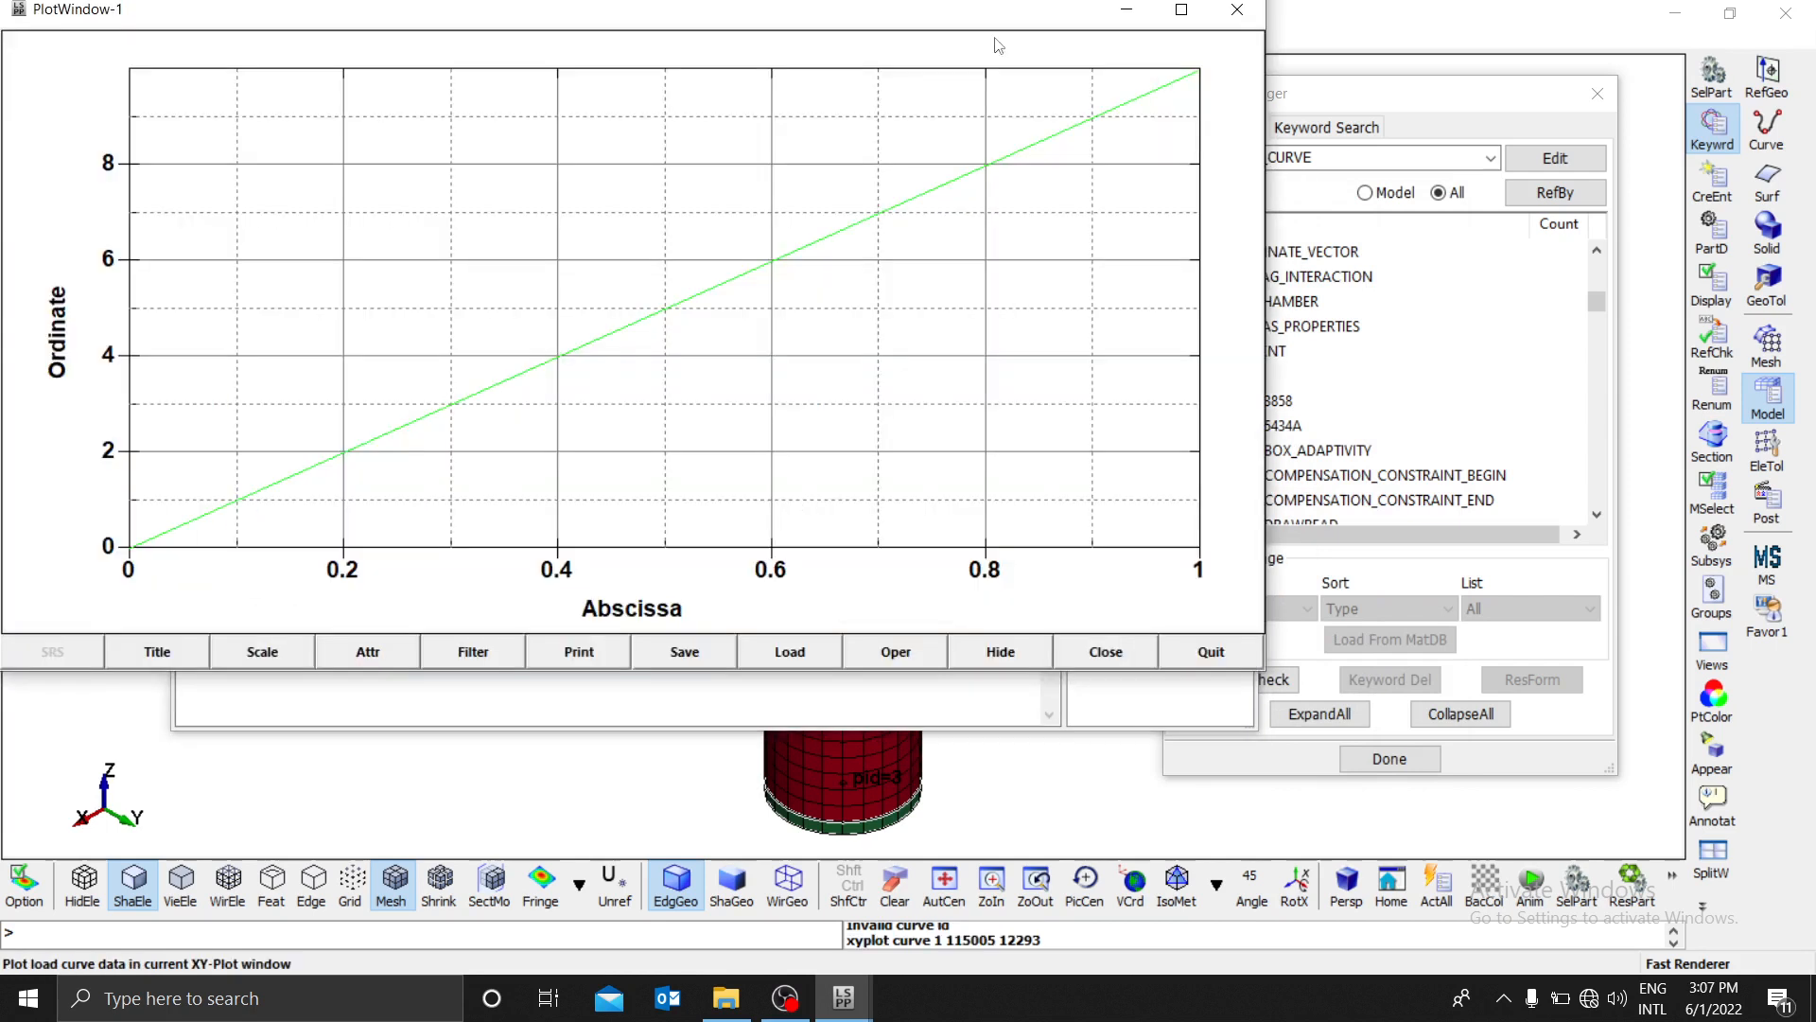
pyautogui.moveTo(994, 26); pyautogui.dragTo(1122, 137)
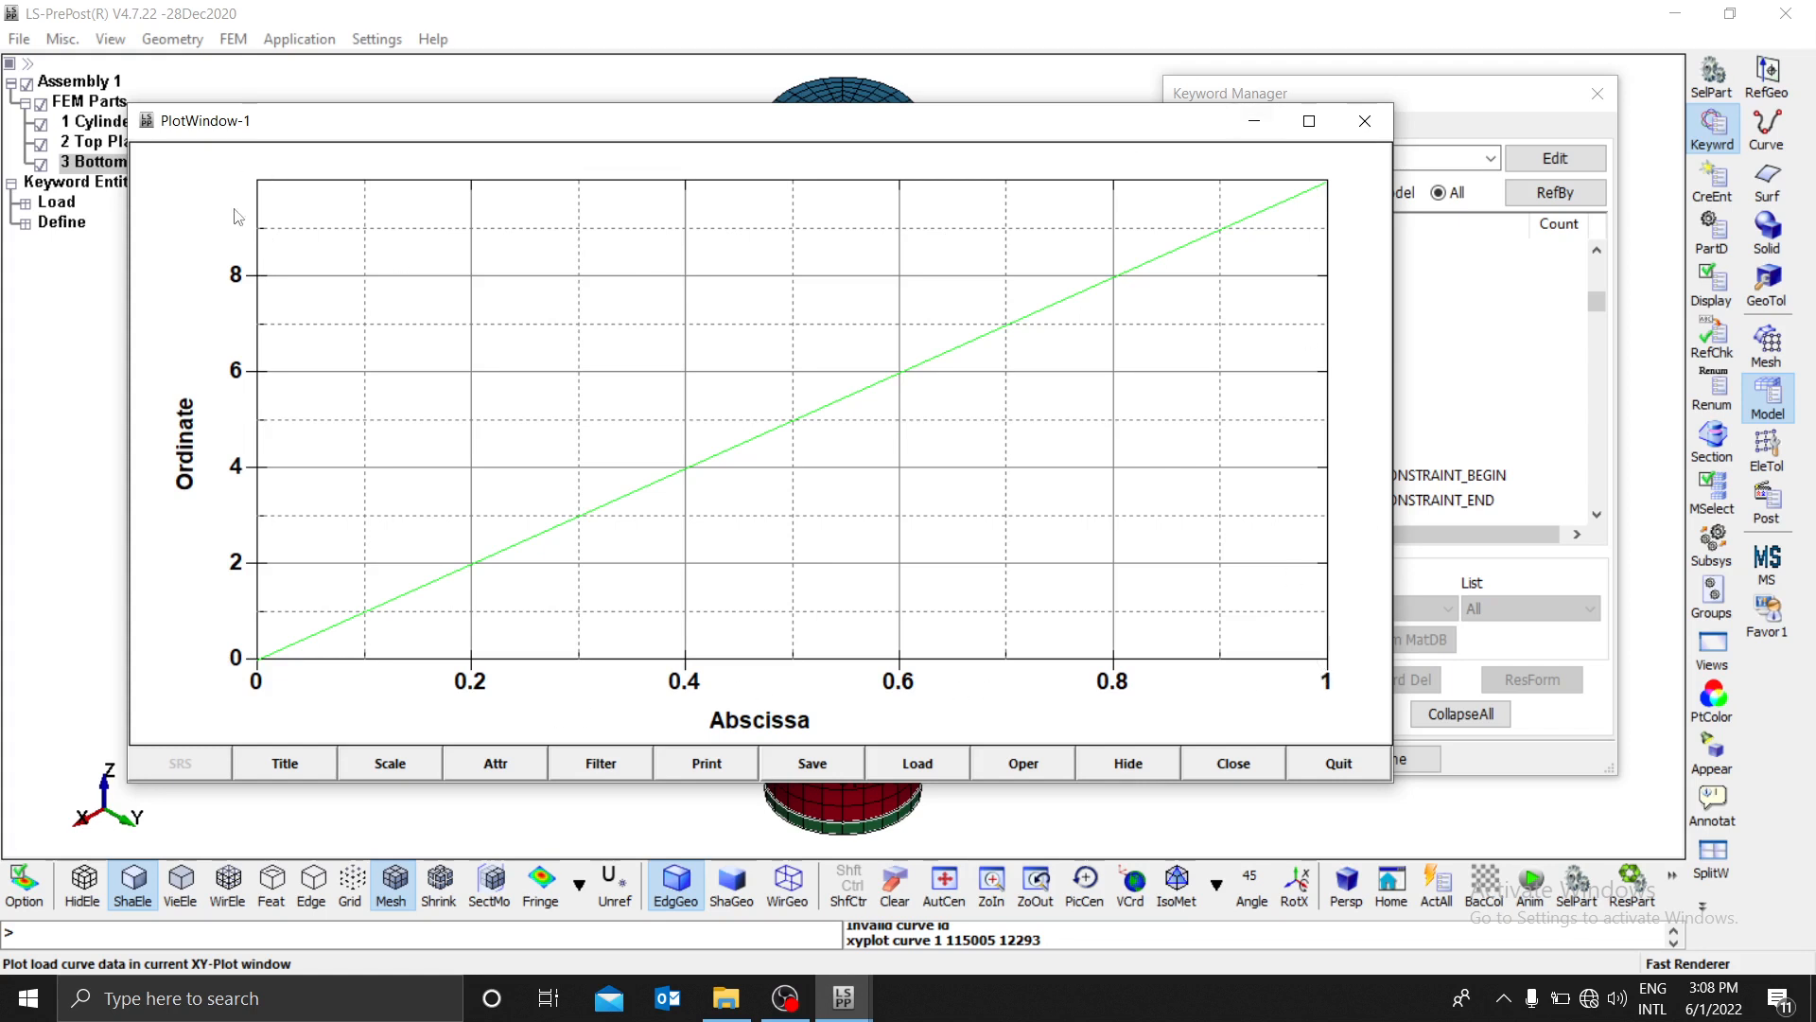
pyautogui.click(1365, 120)
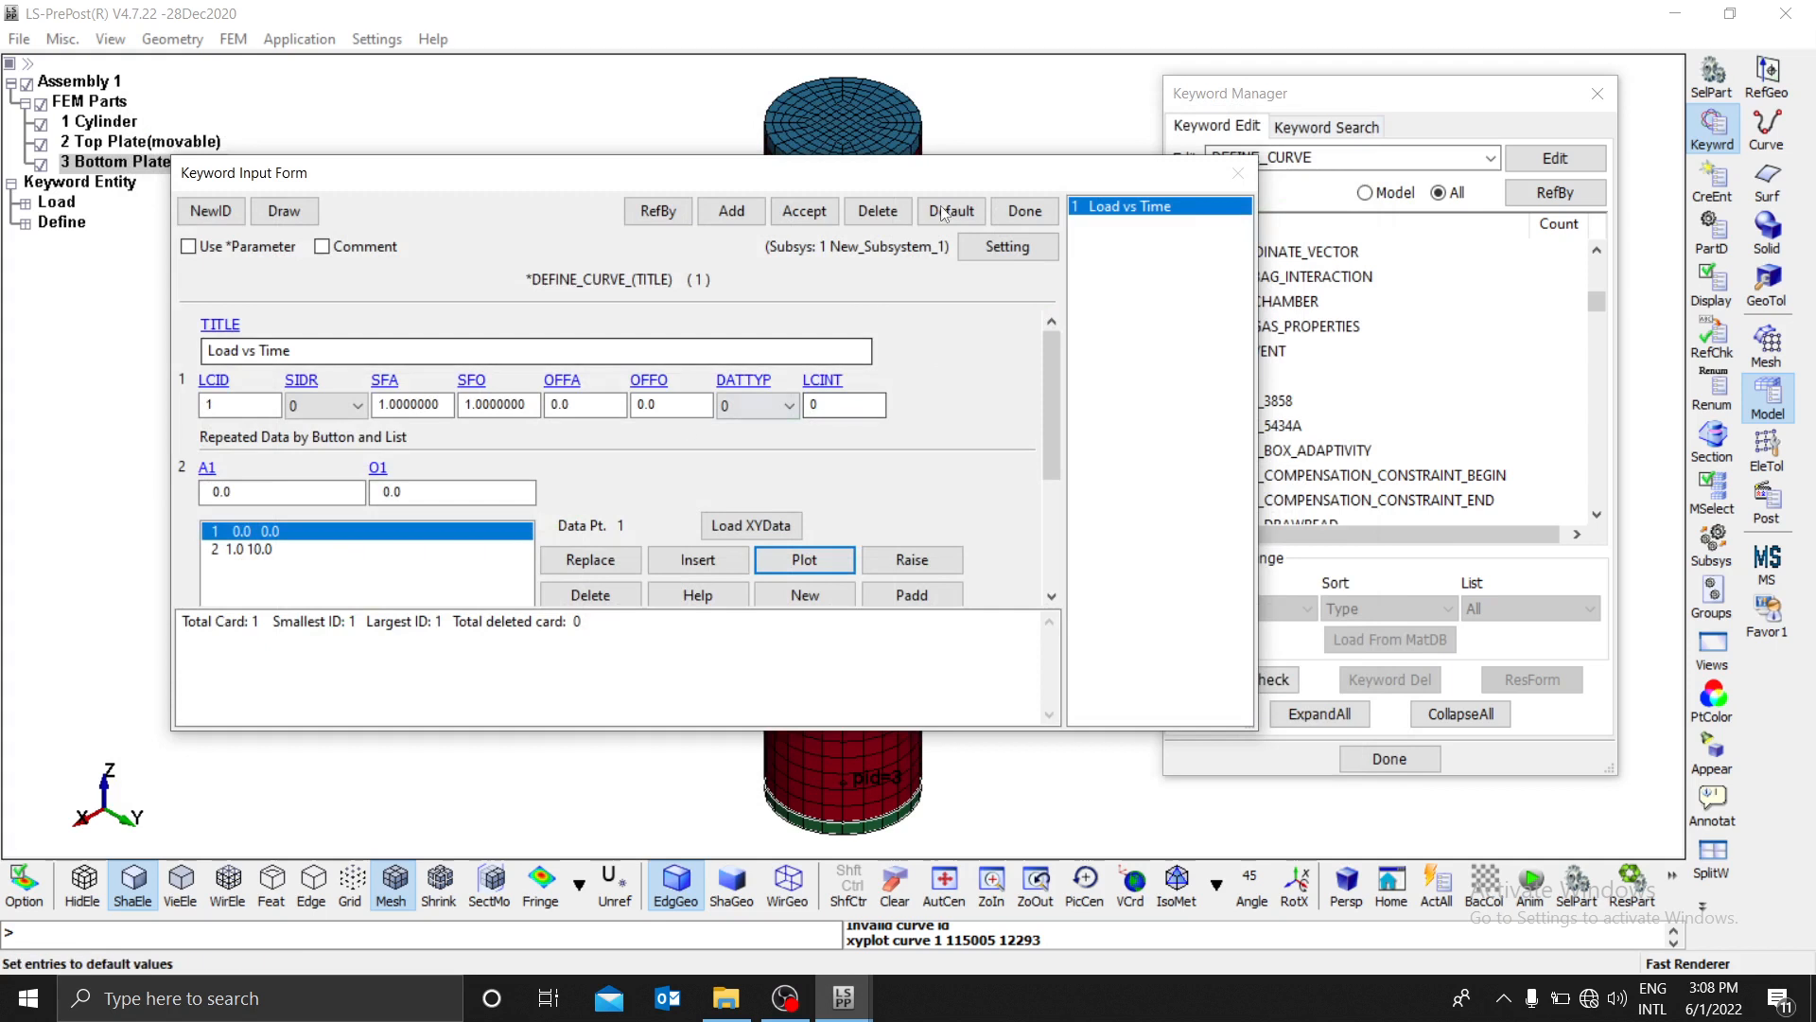
pyautogui.click(1024, 210)
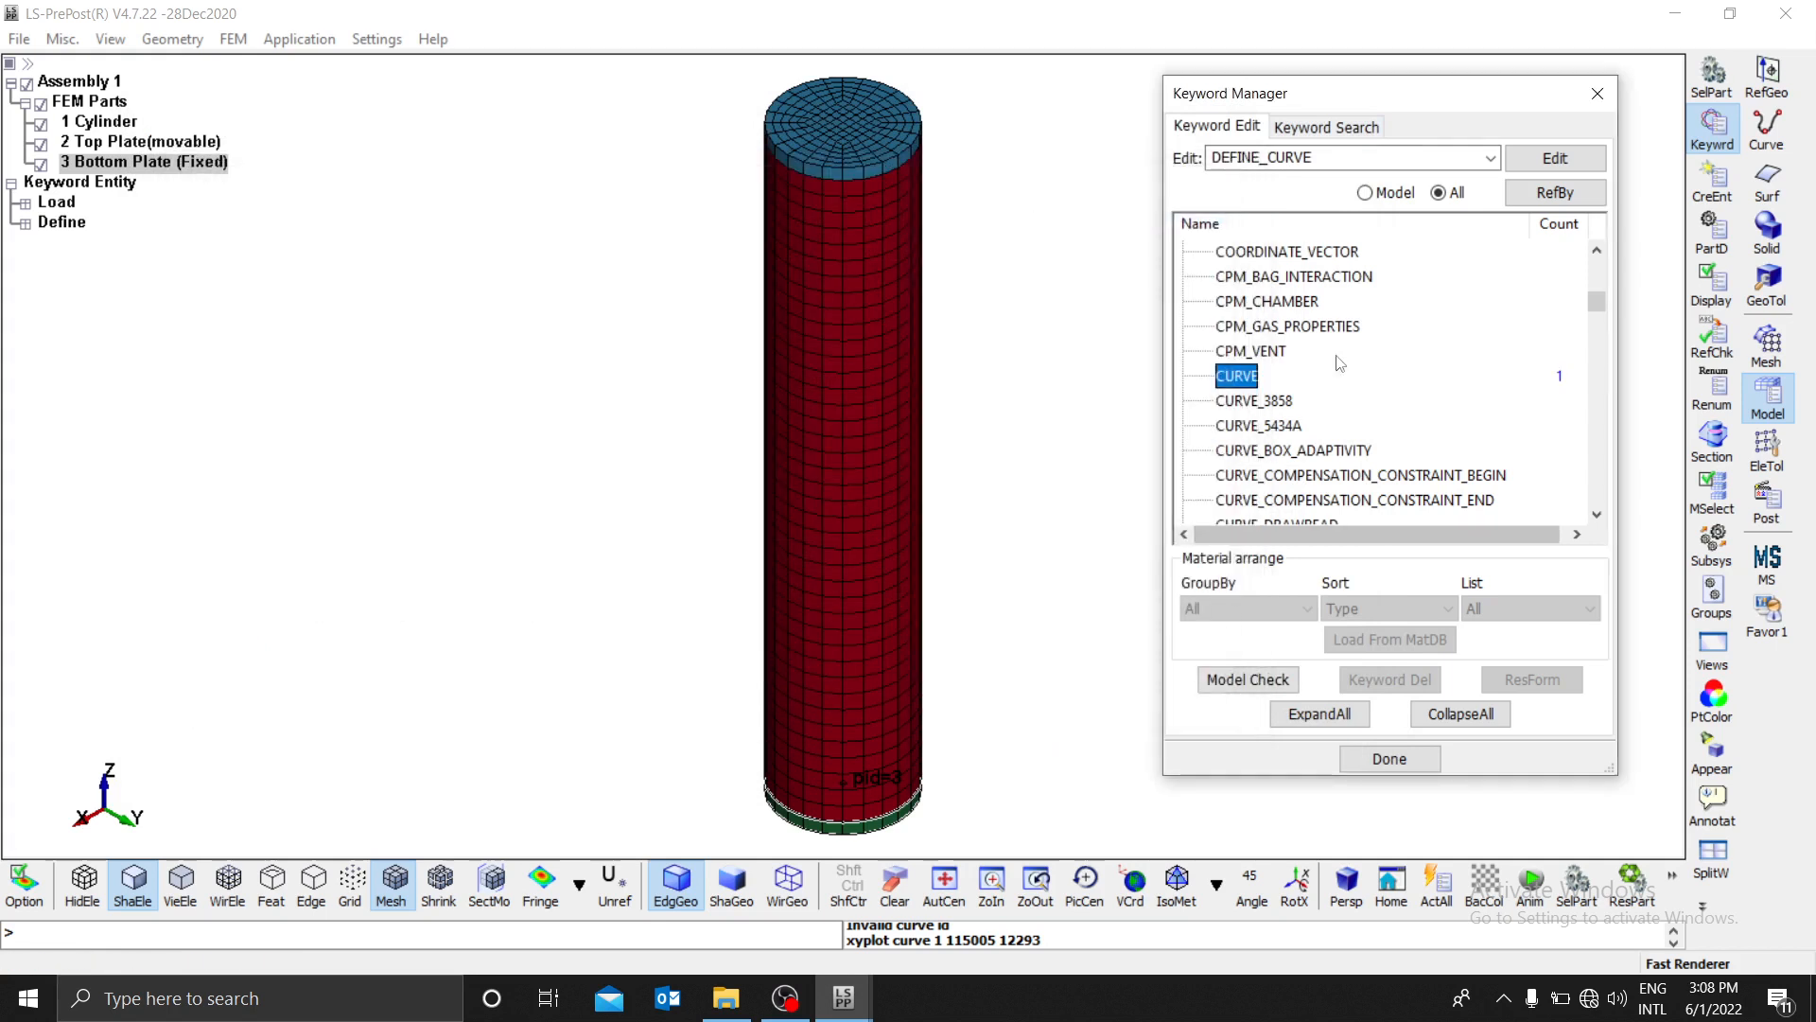
# Step: Collapse the keyword tree and reopen the existing RIGID_BODY card in the LOAD group
pyautogui.click(1481, 710)
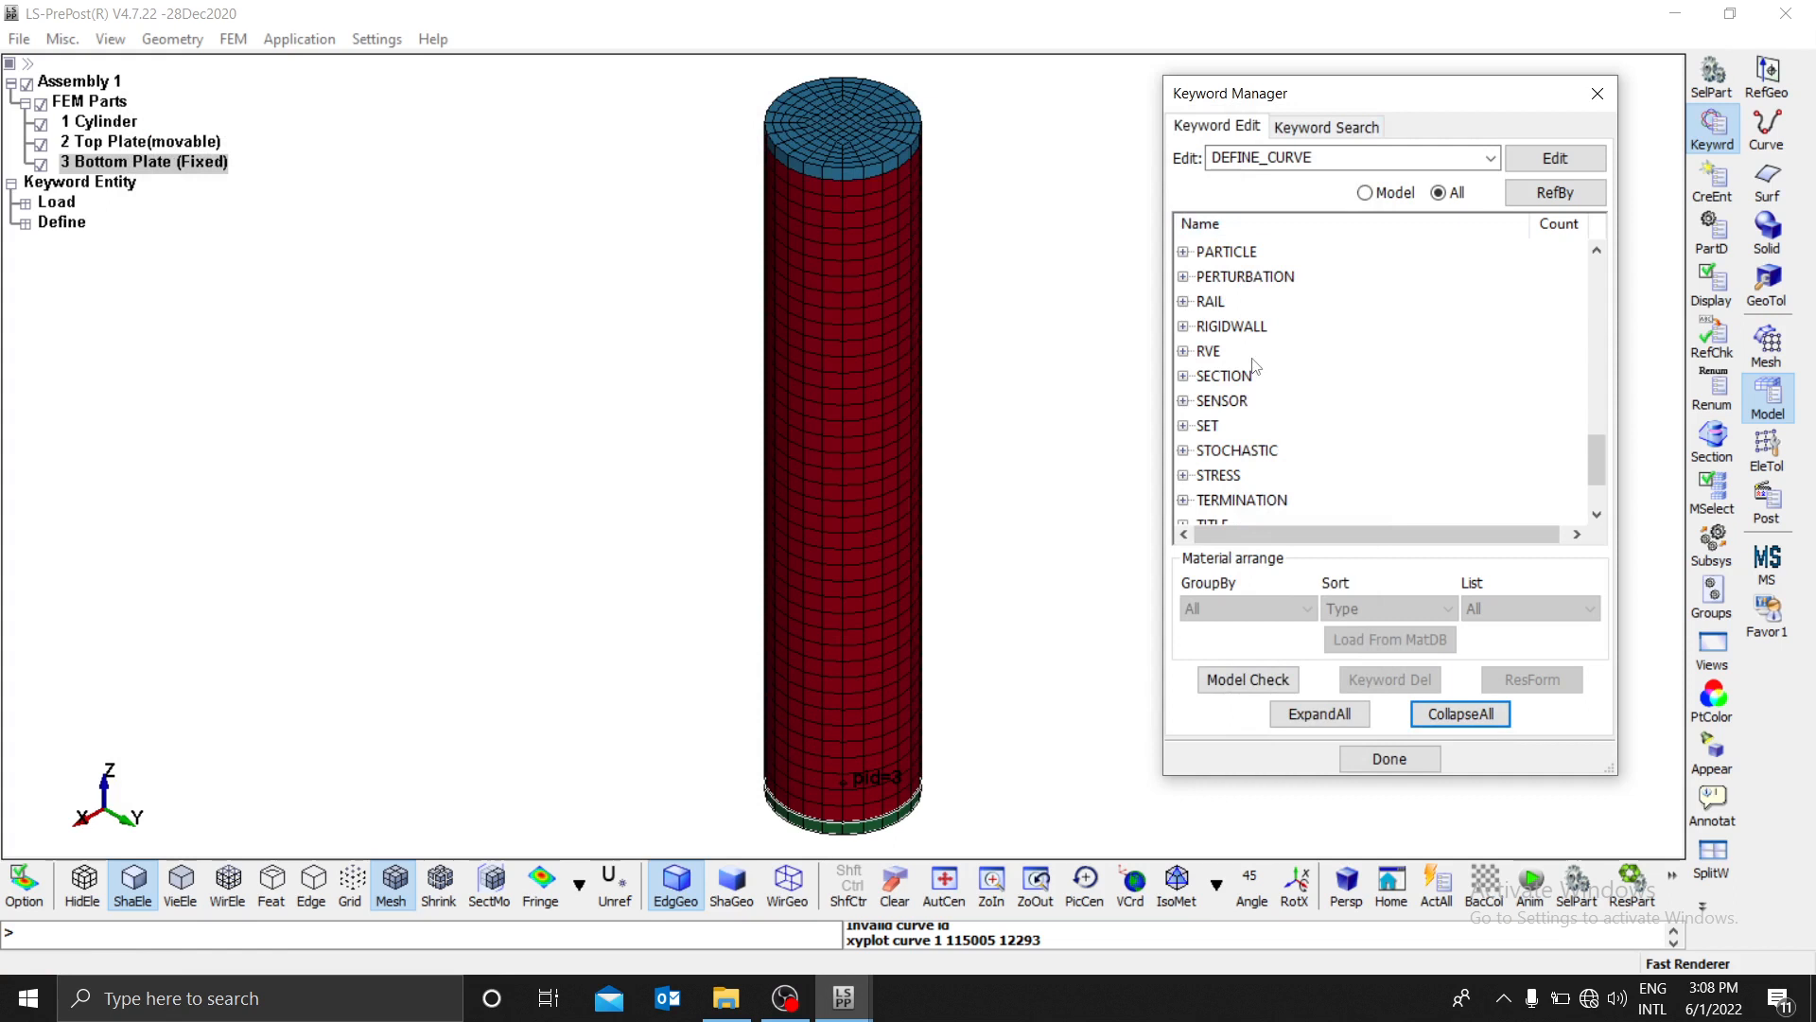
pyautogui.scroll(3, 1258, 365)
pyautogui.click(1184, 253)
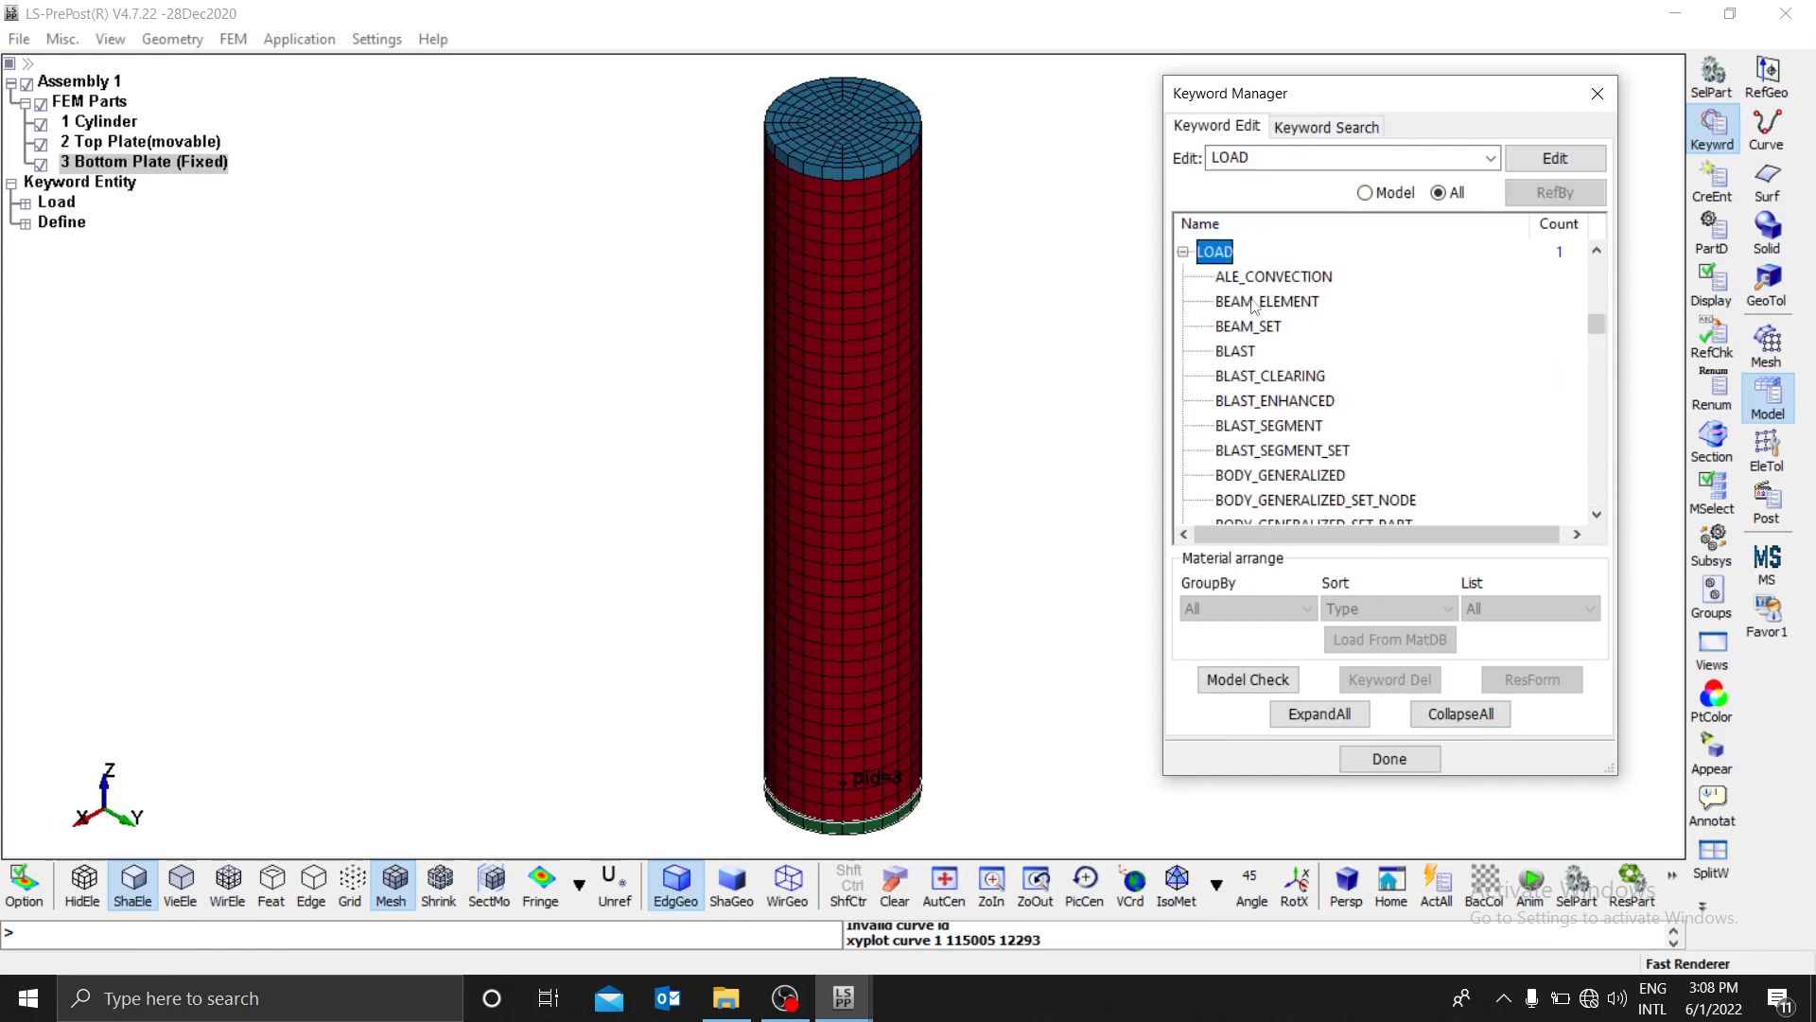
pyautogui.scroll(-10, 1268, 369)
pyautogui.scroll(-3, 1288, 369)
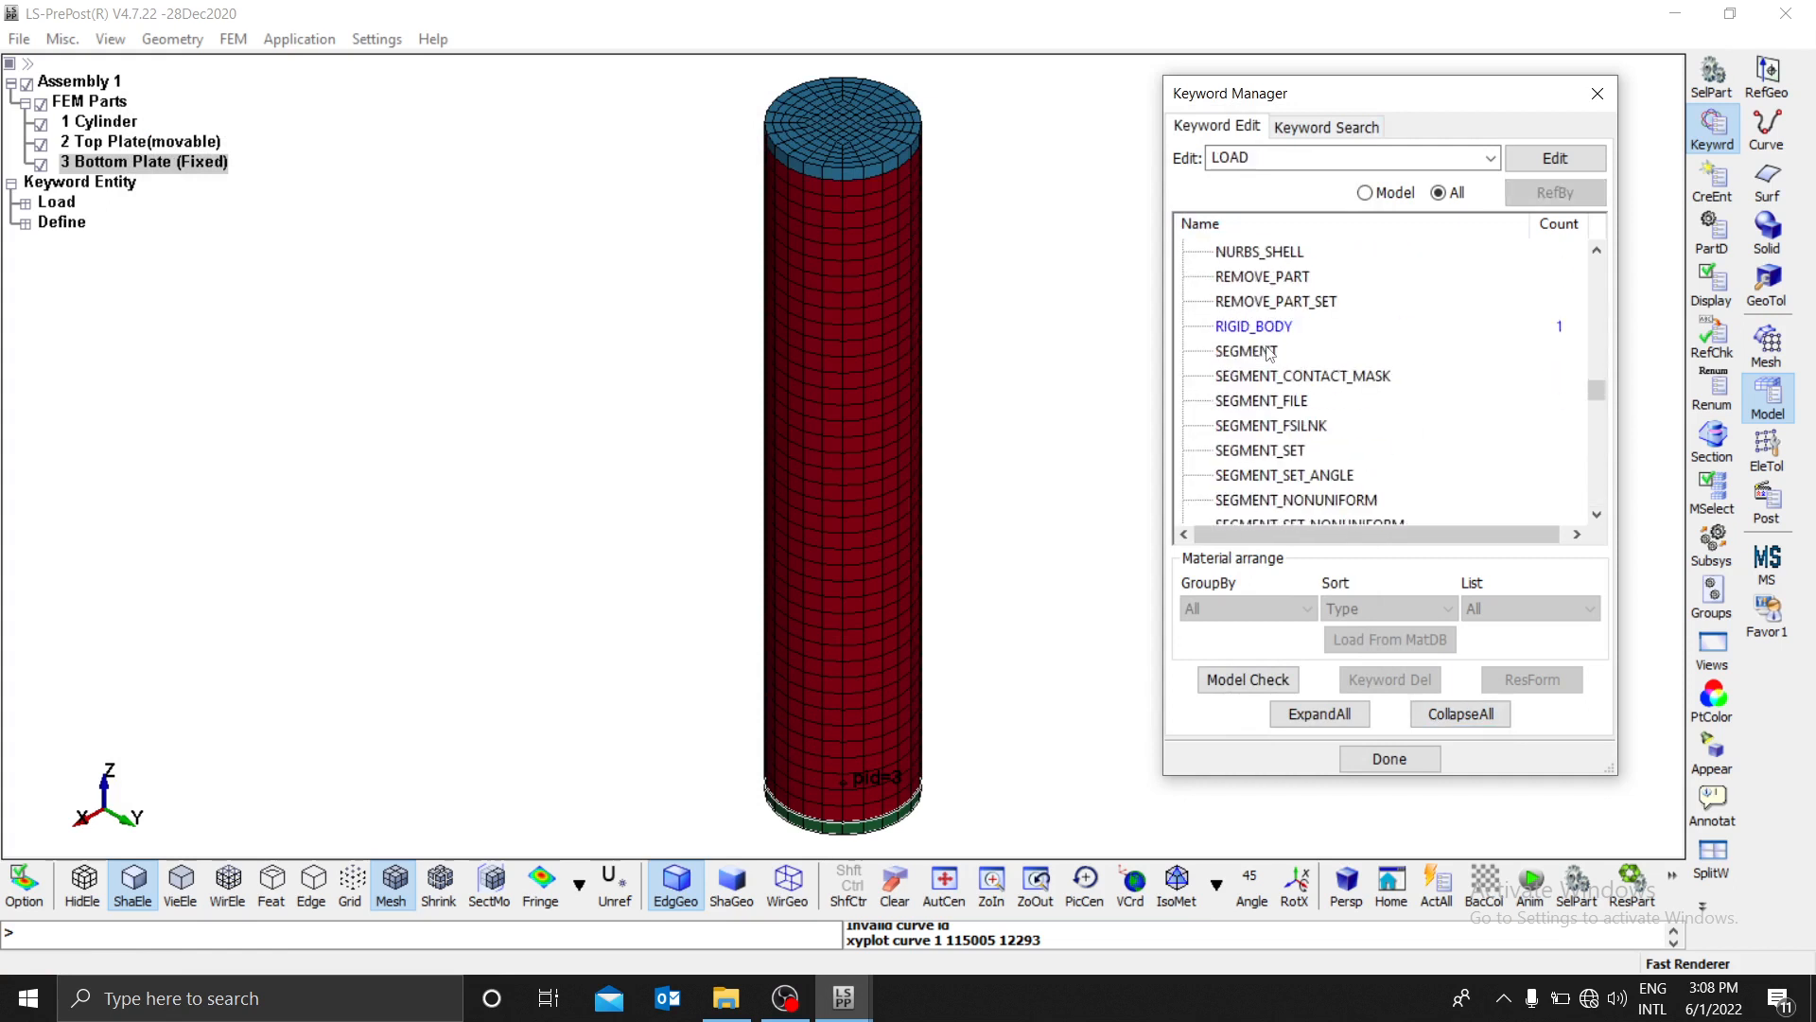
pyautogui.doubleClick(1258, 328)
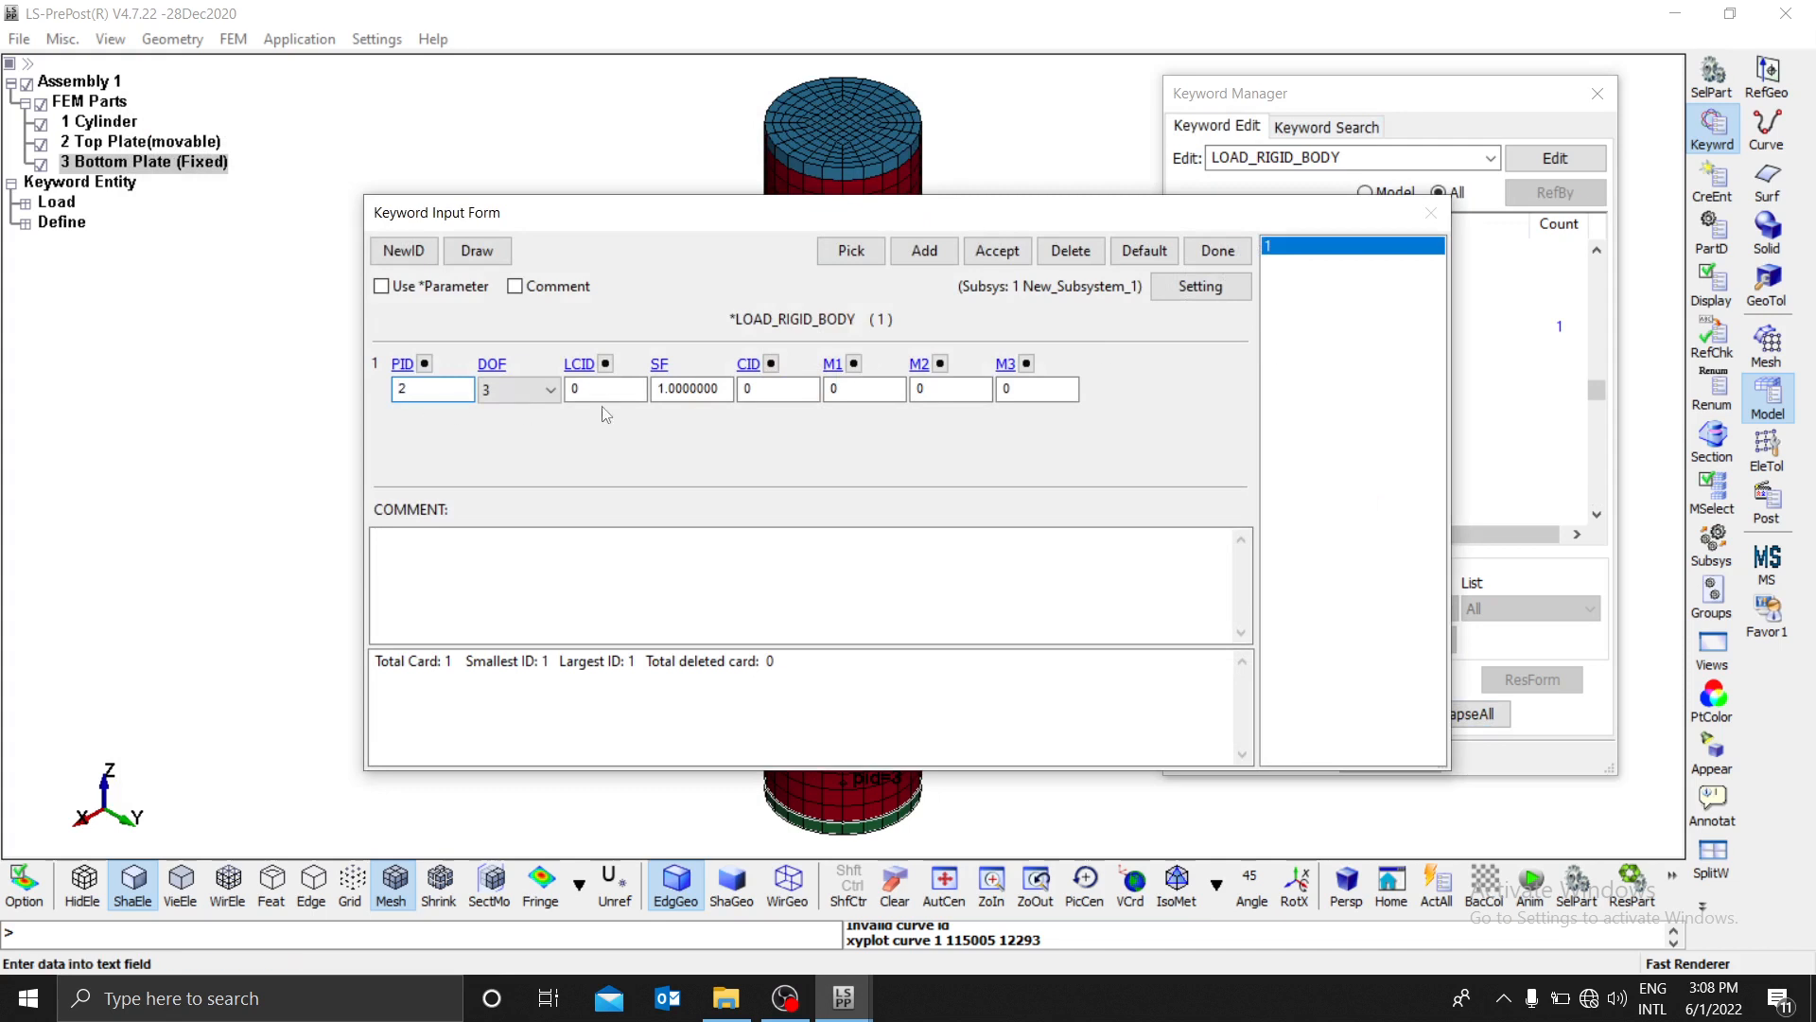
# Step: Link the rigid body load's LCID to curve 1 "Load vs Time", checking the curve's data and plot before confirming
pyautogui.click(603, 387)
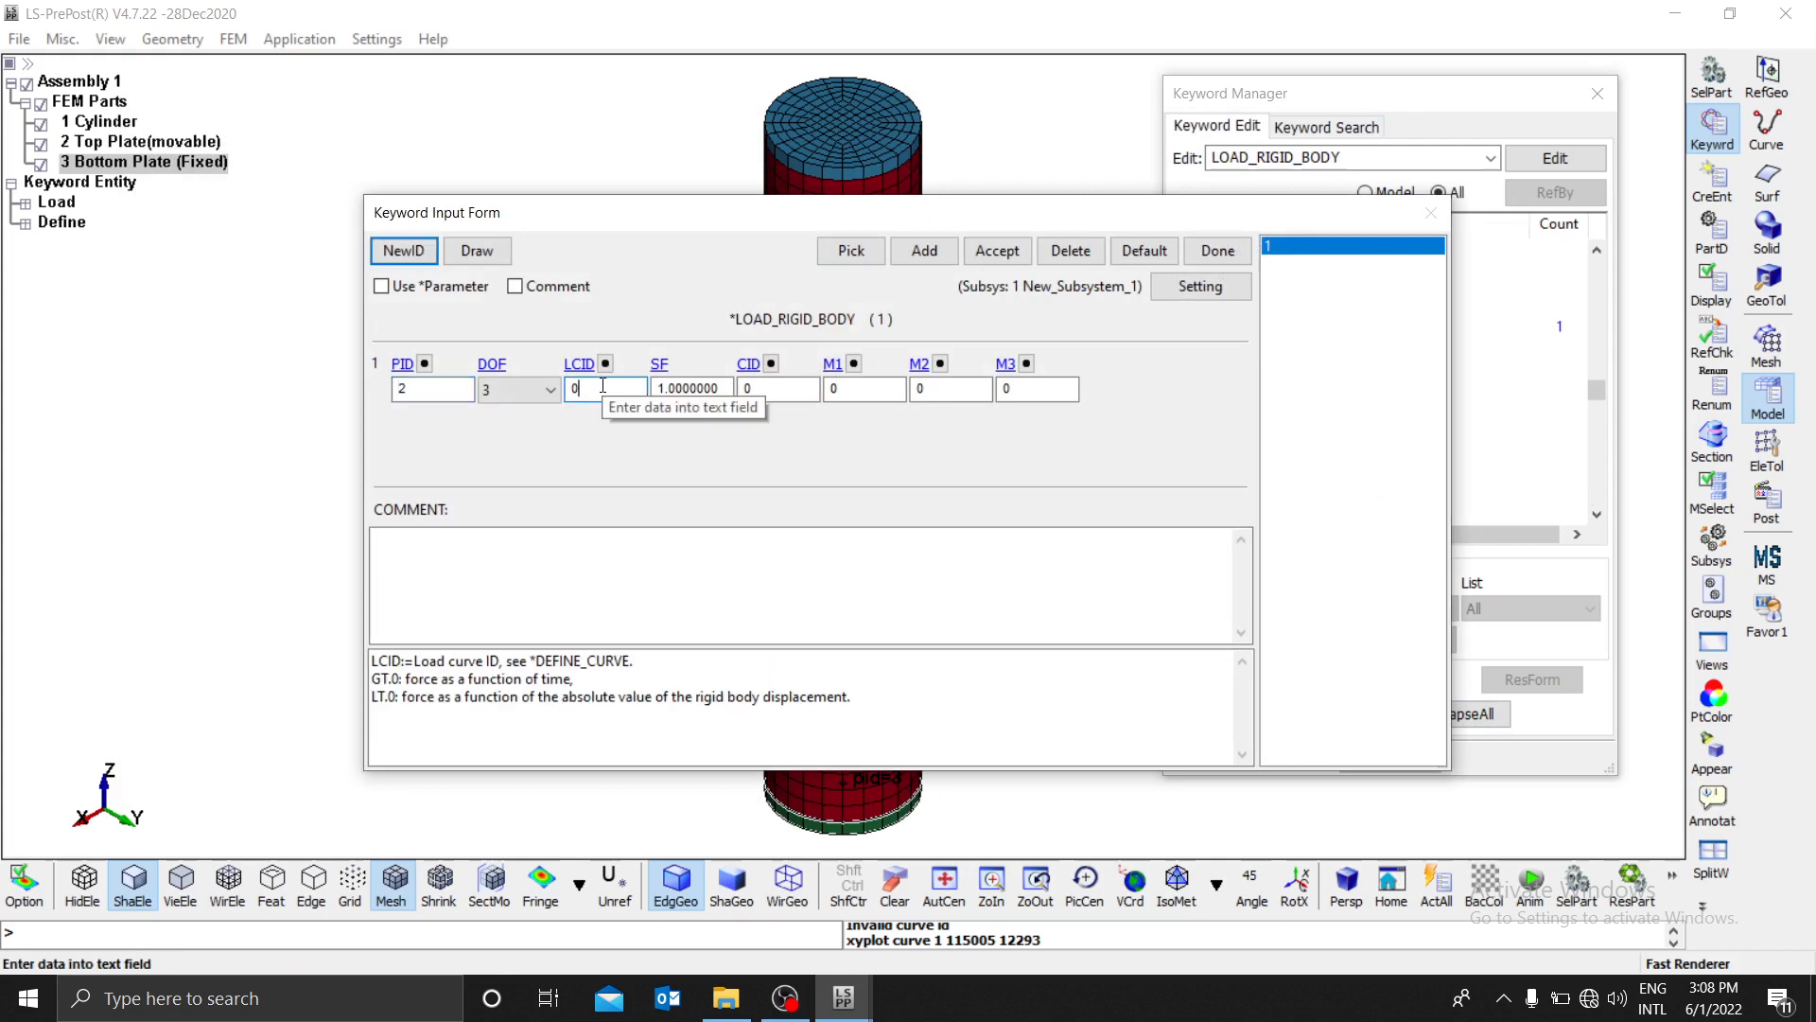
pyautogui.click(607, 364)
pyautogui.click(1419, 587)
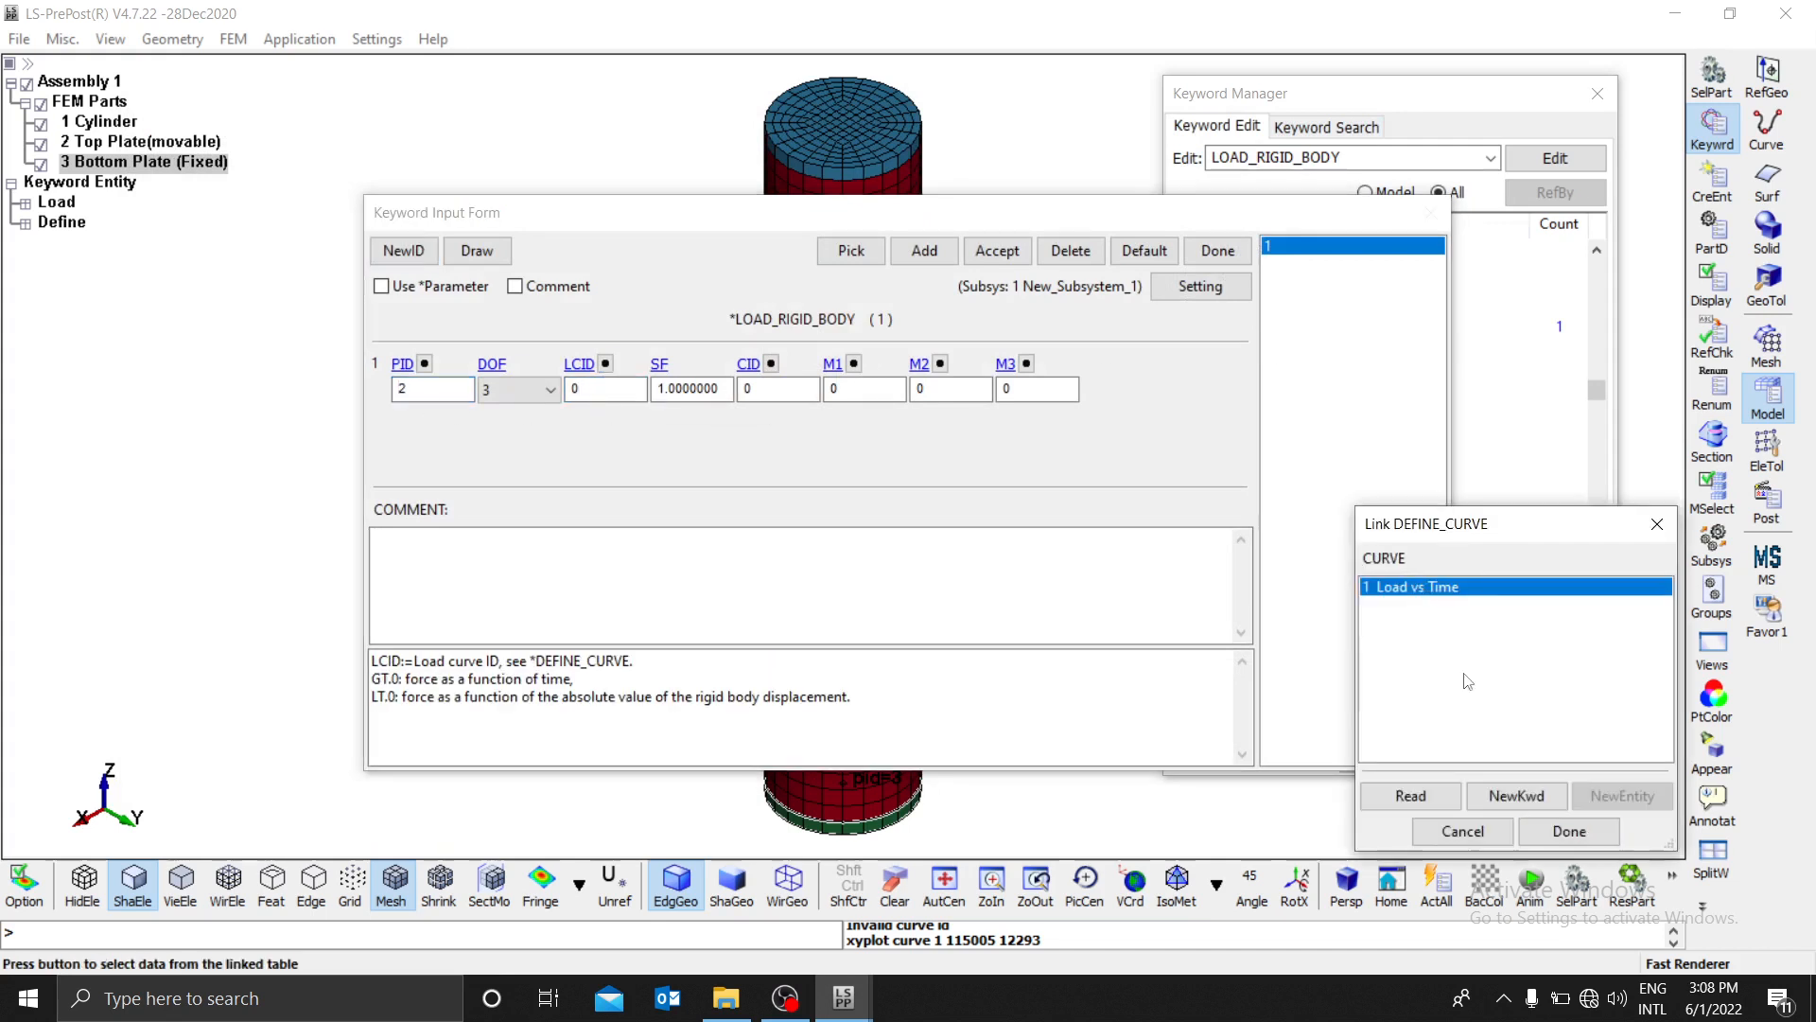
pyautogui.click(1405, 793)
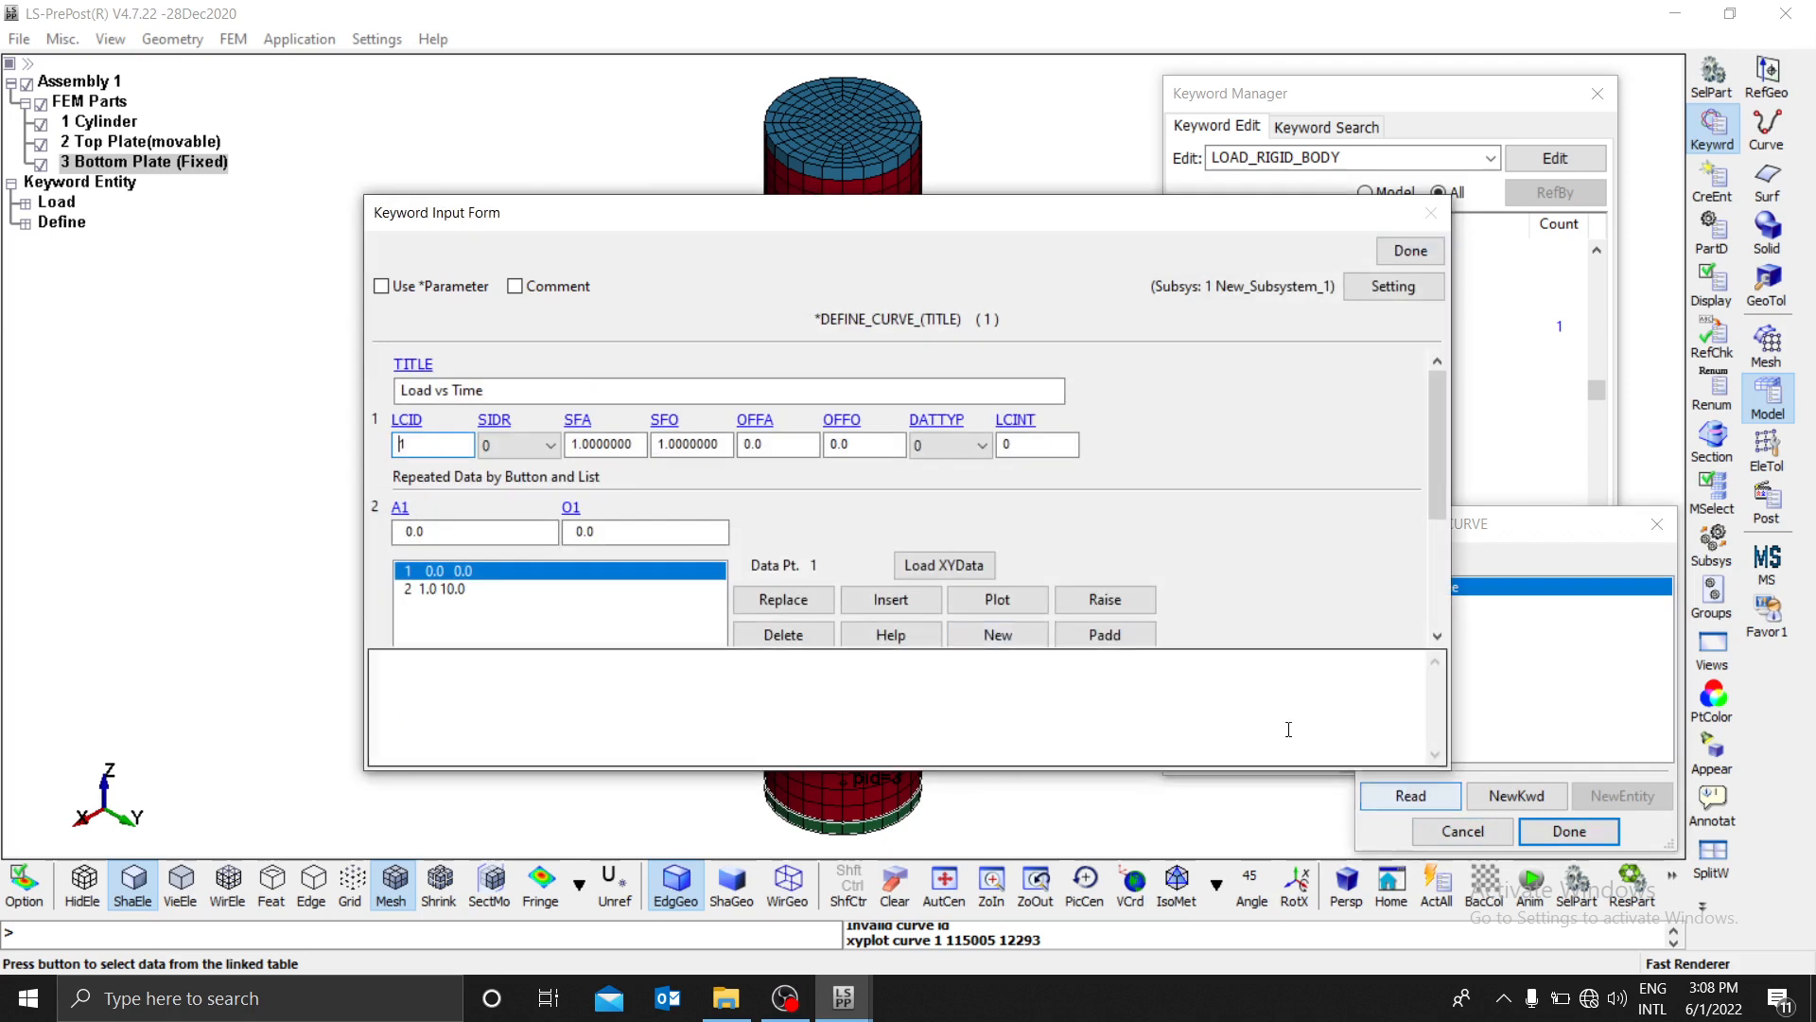
pyautogui.click(1044, 627)
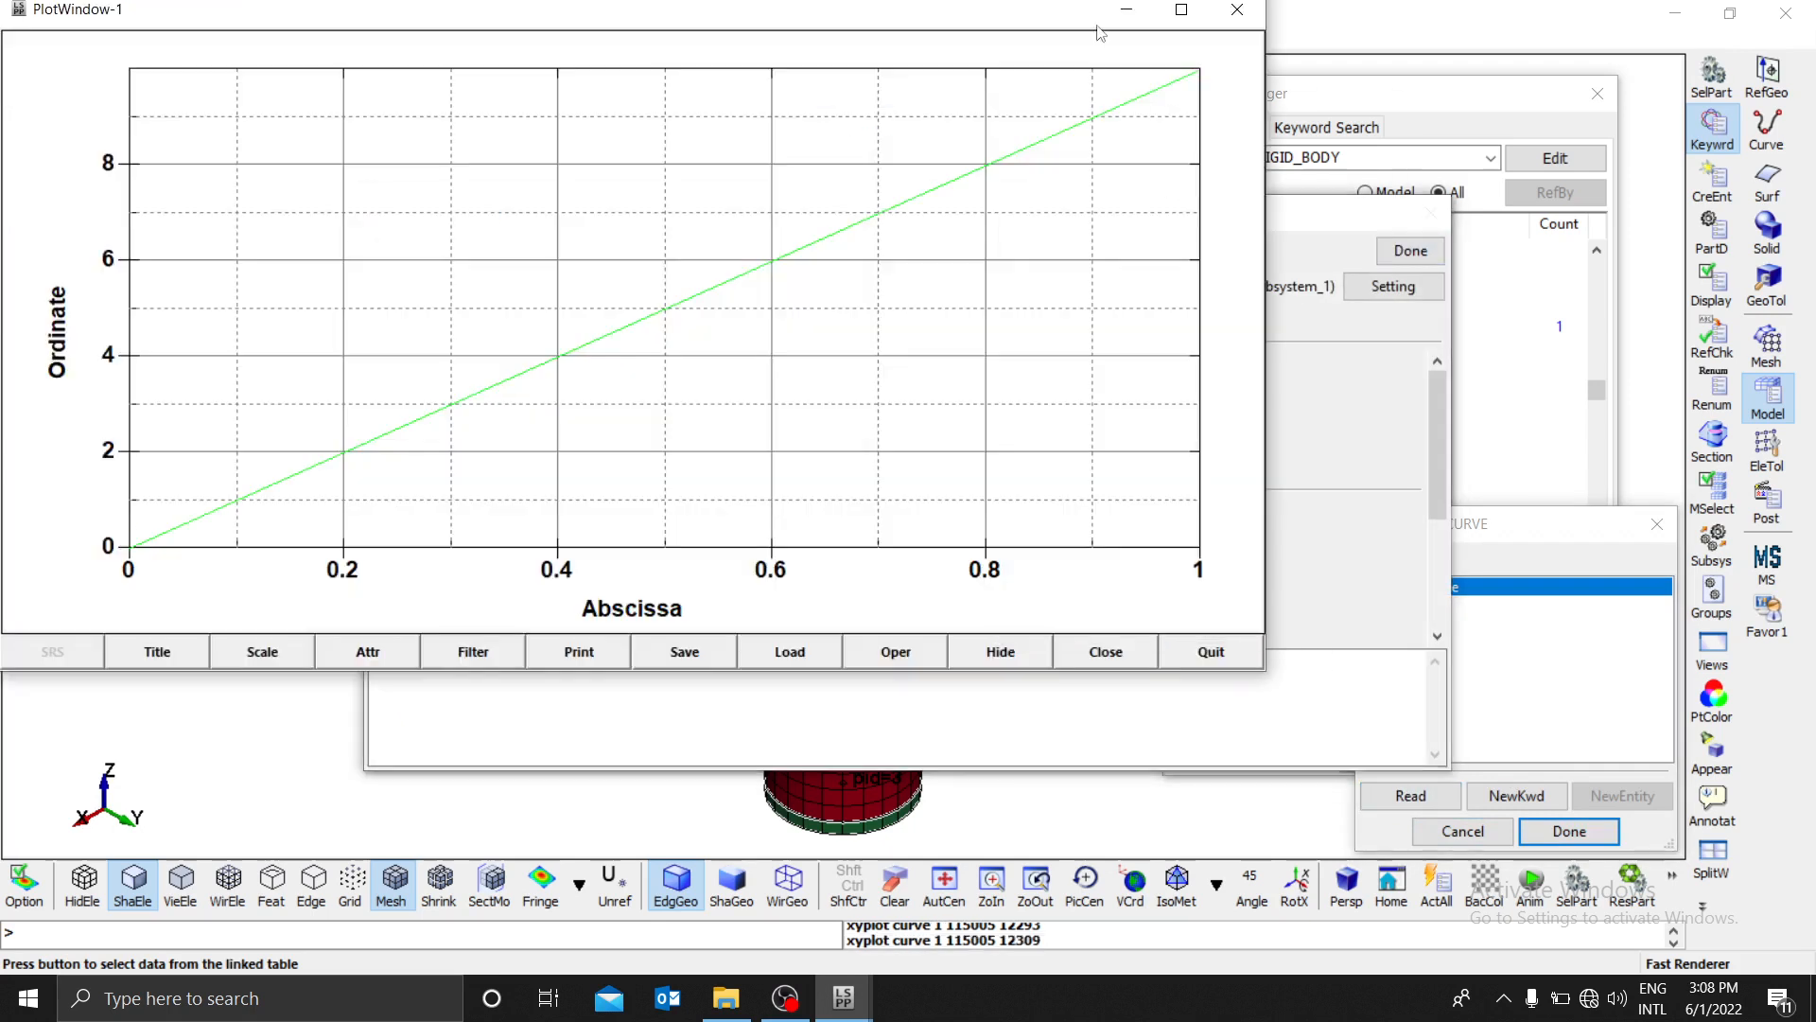
pyautogui.click(1236, 11)
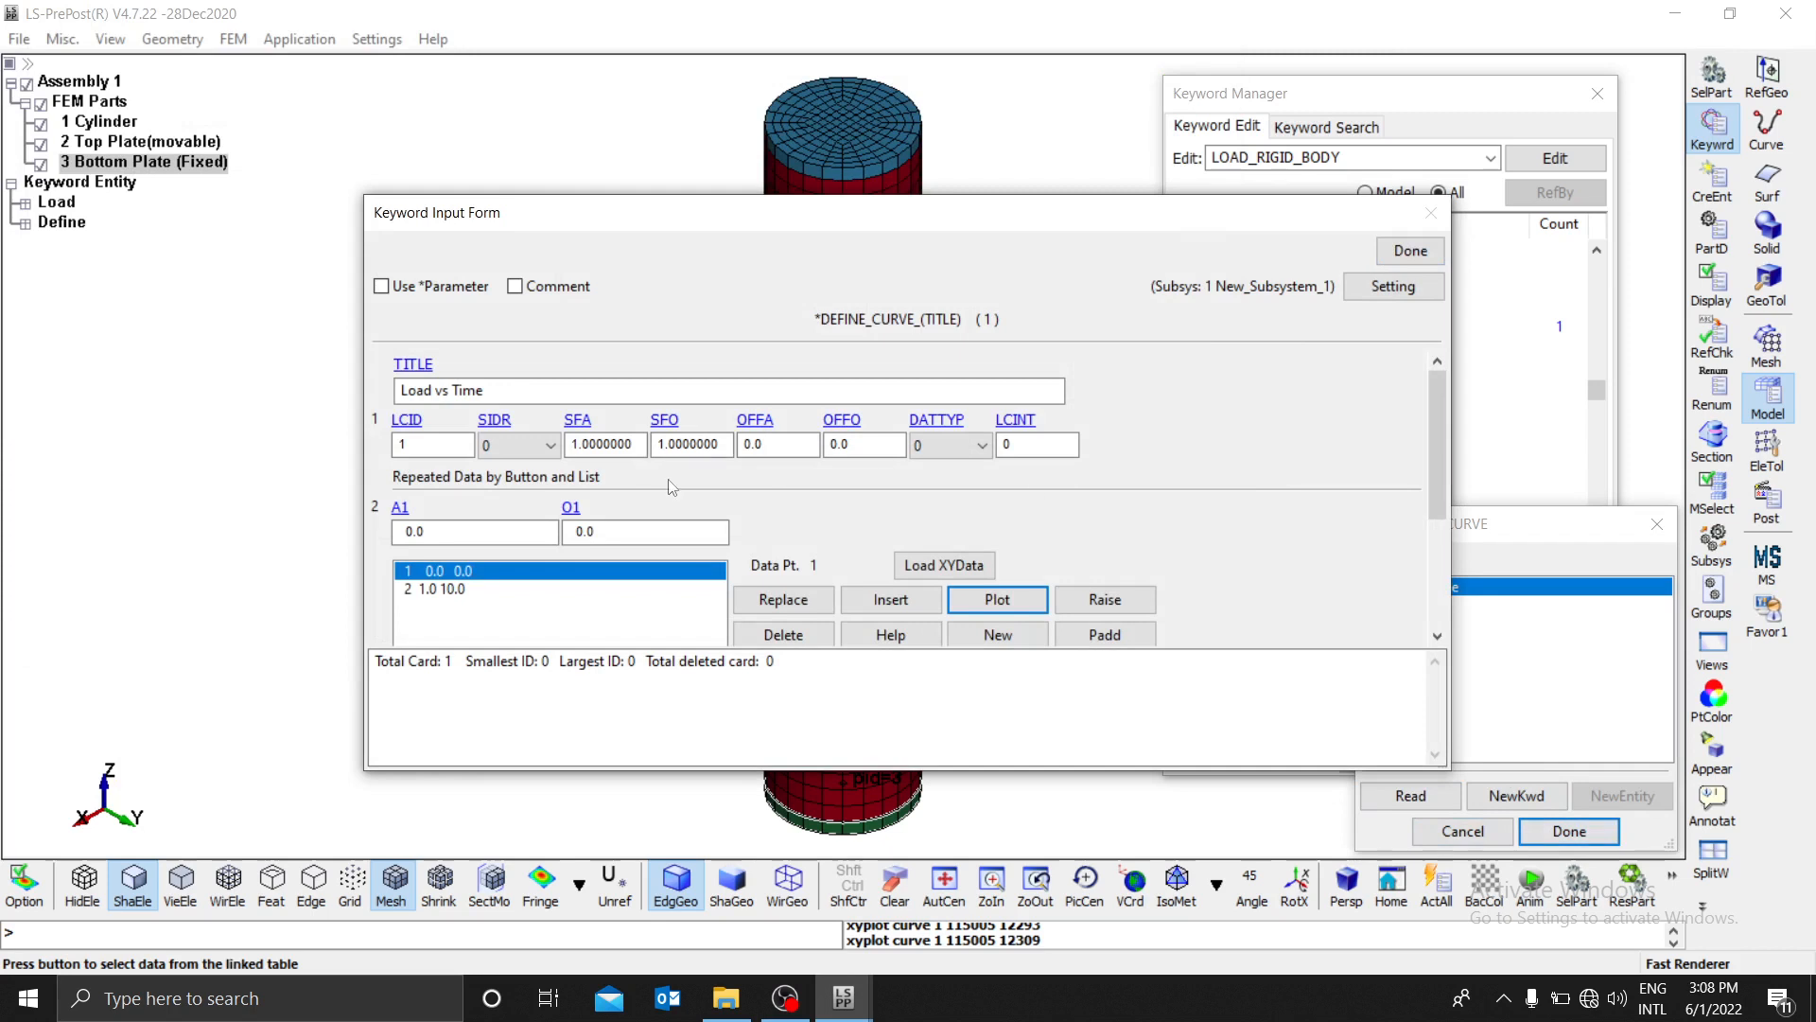
pyautogui.click(1411, 250)
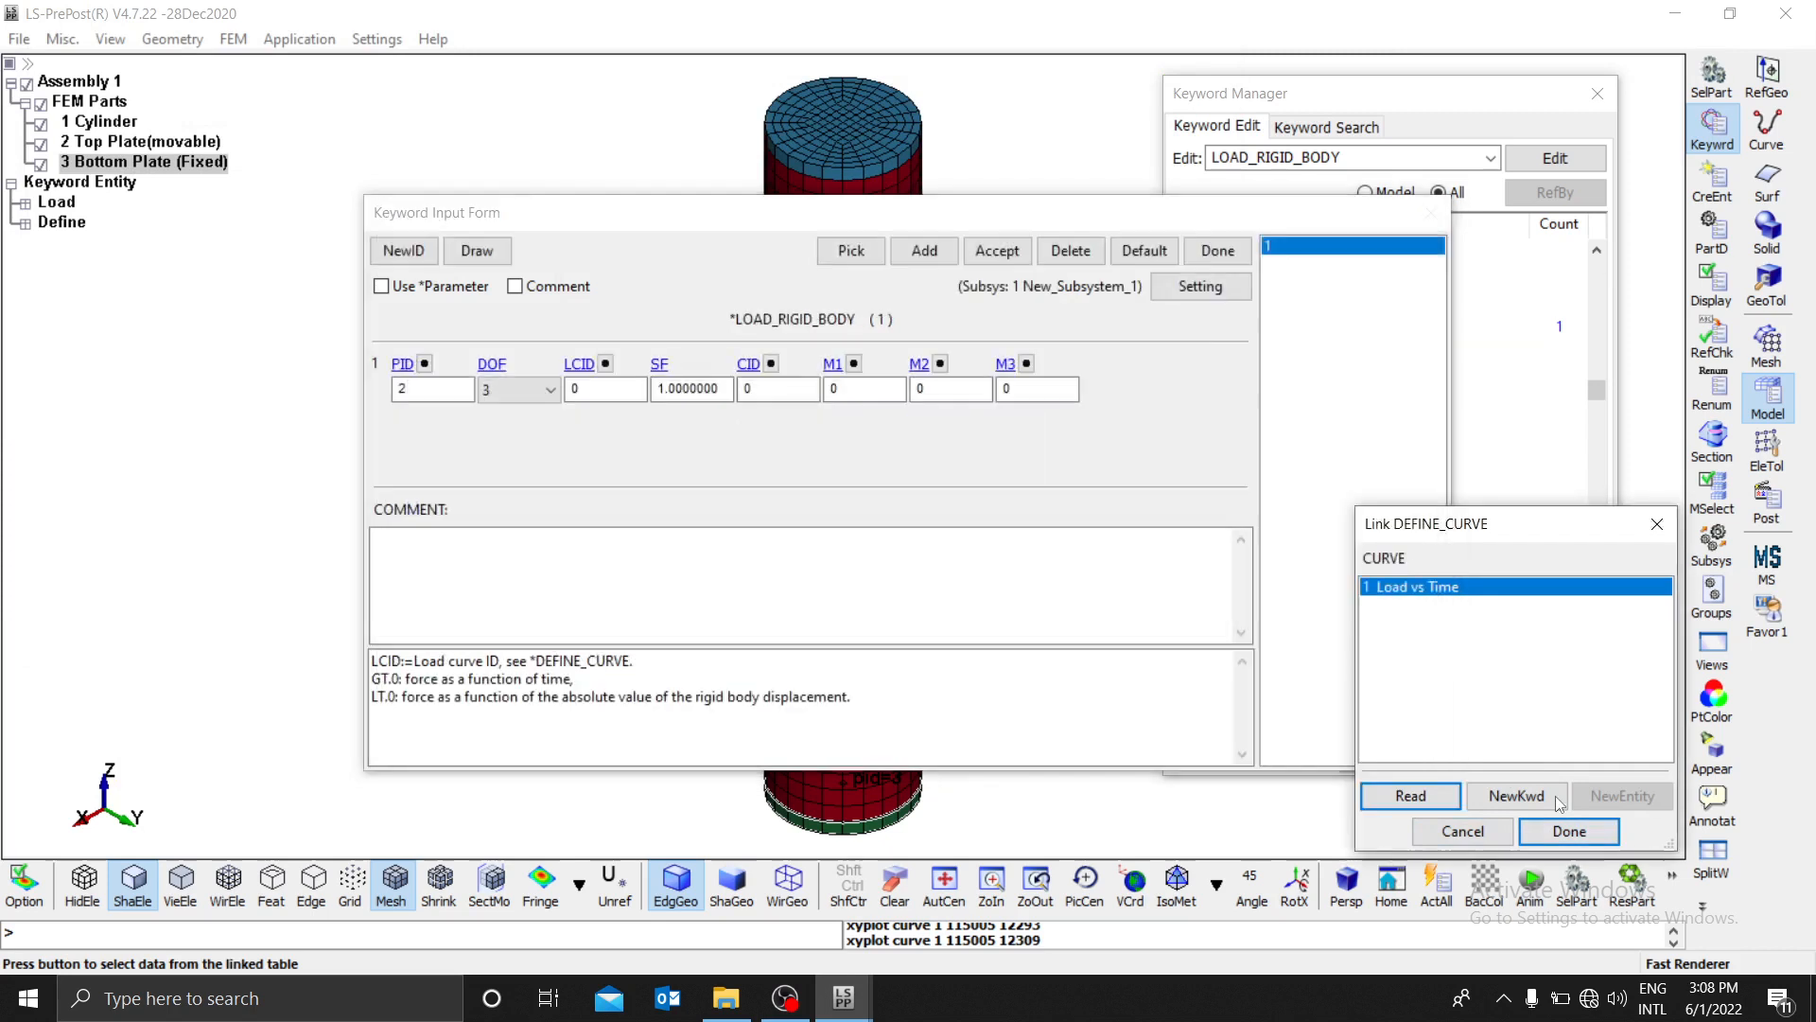
pyautogui.click(1570, 831)
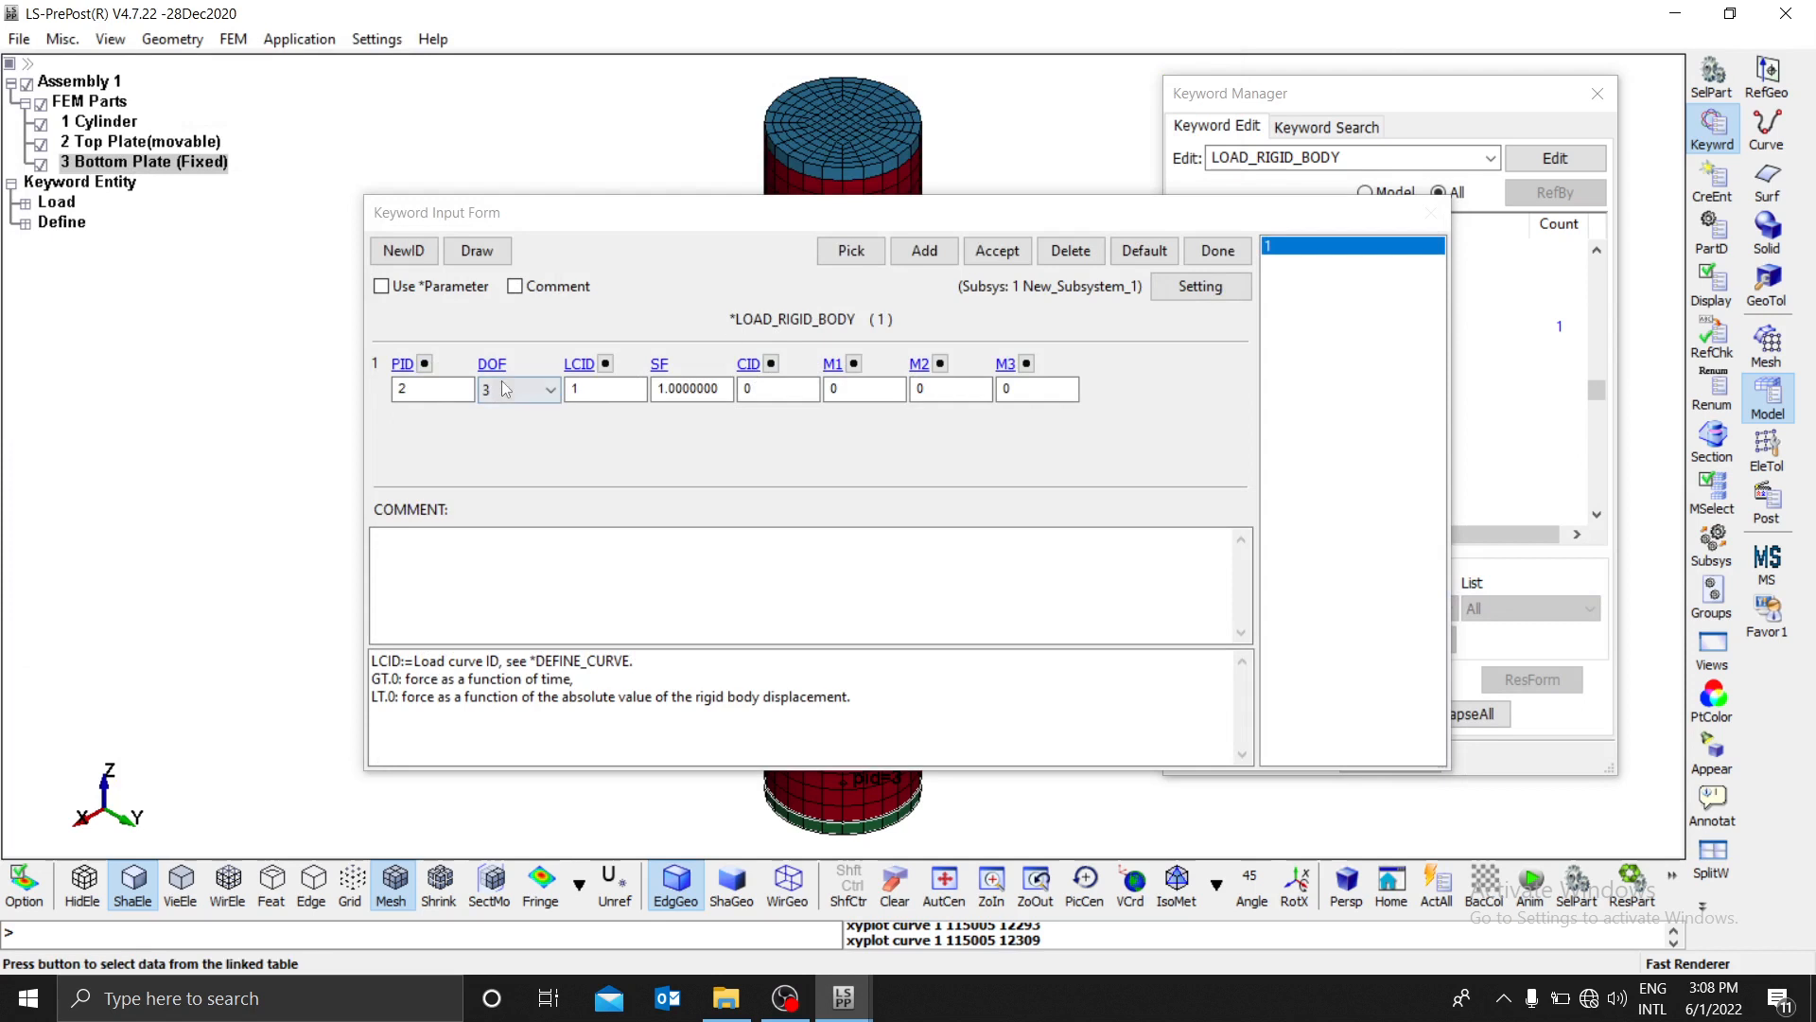
# Step: Review the load card's PID, DOF, LCID and SF fields, keeping DOF at 3 for z-direction loading
pyautogui.click(435, 390)
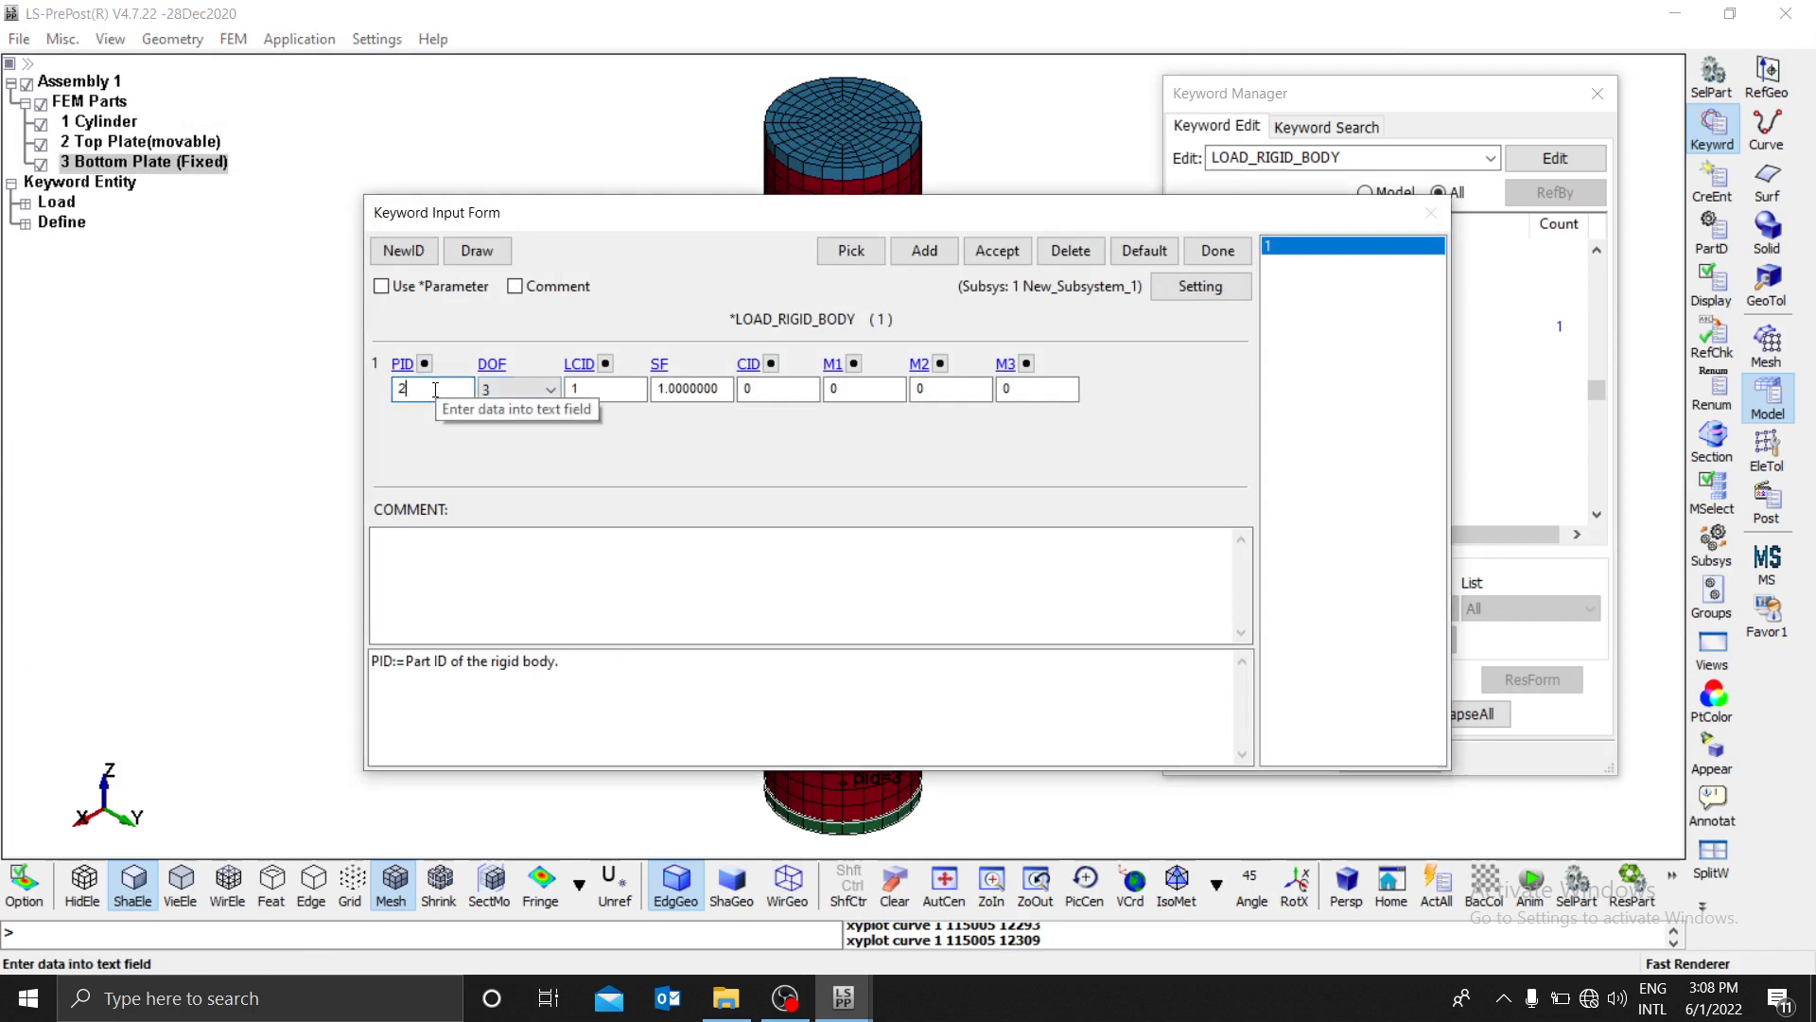
pyautogui.click(545, 393)
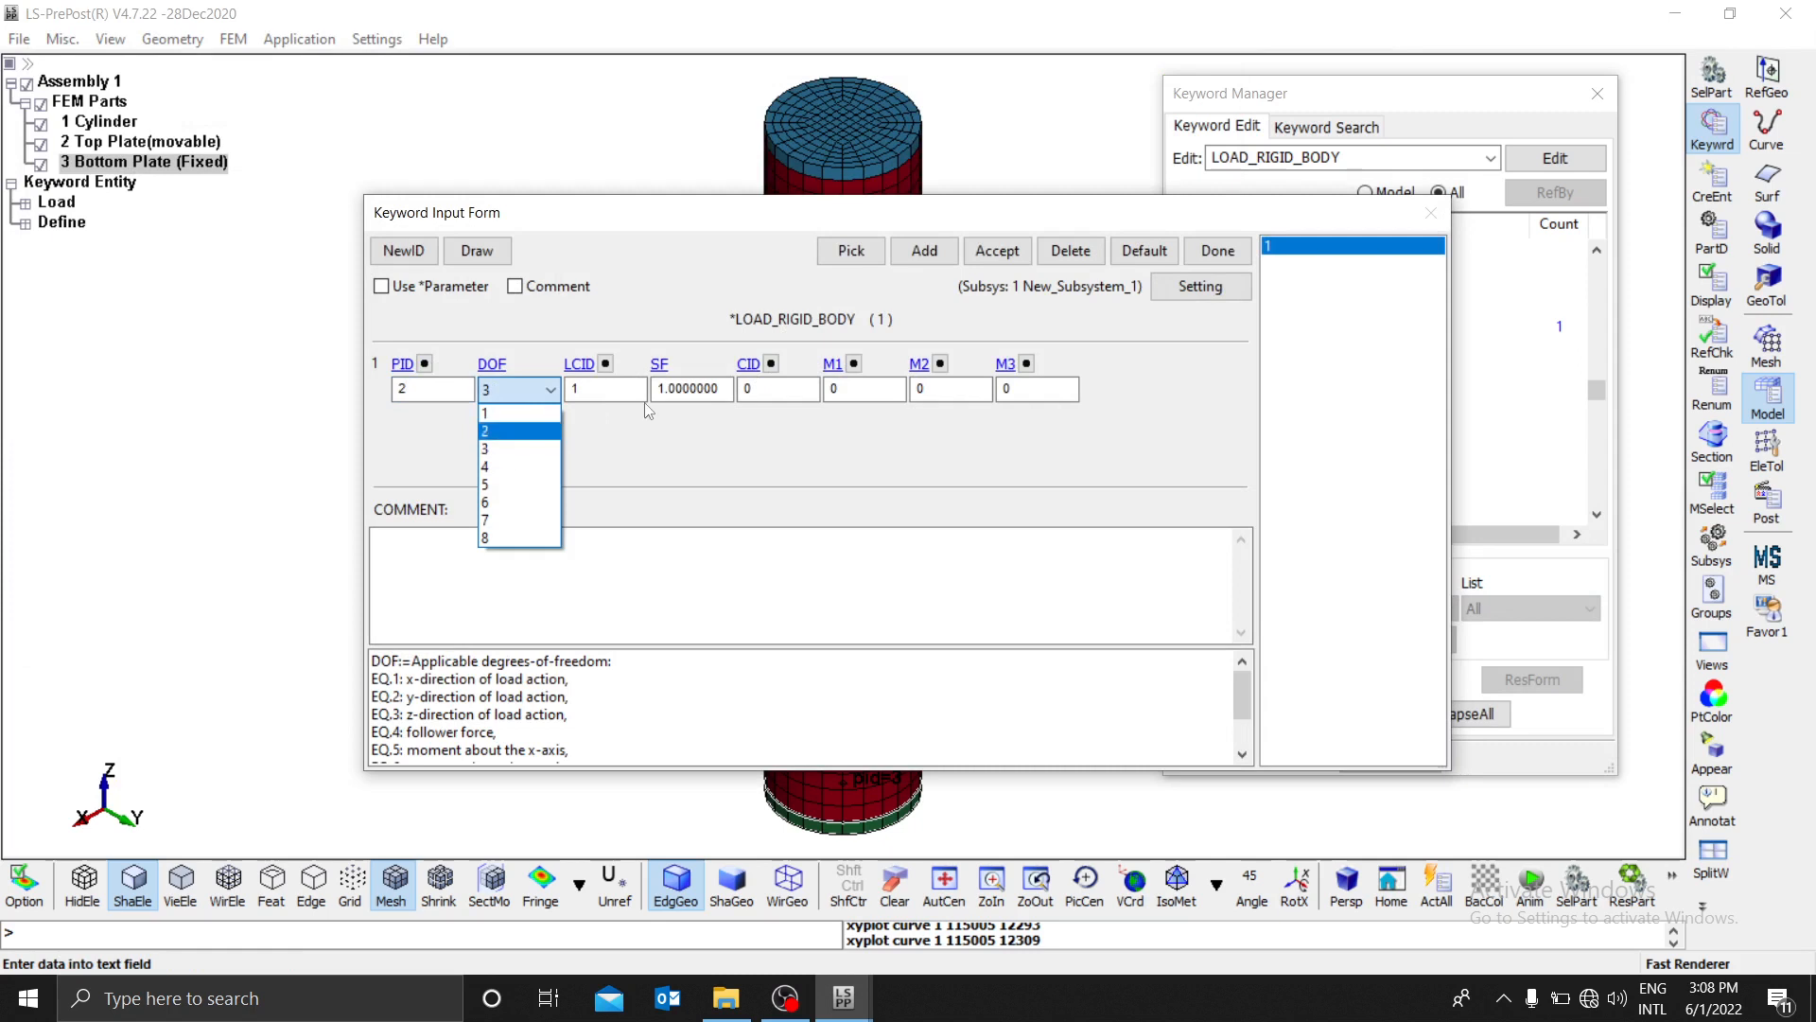
pyautogui.click(515, 451)
pyautogui.click(636, 395)
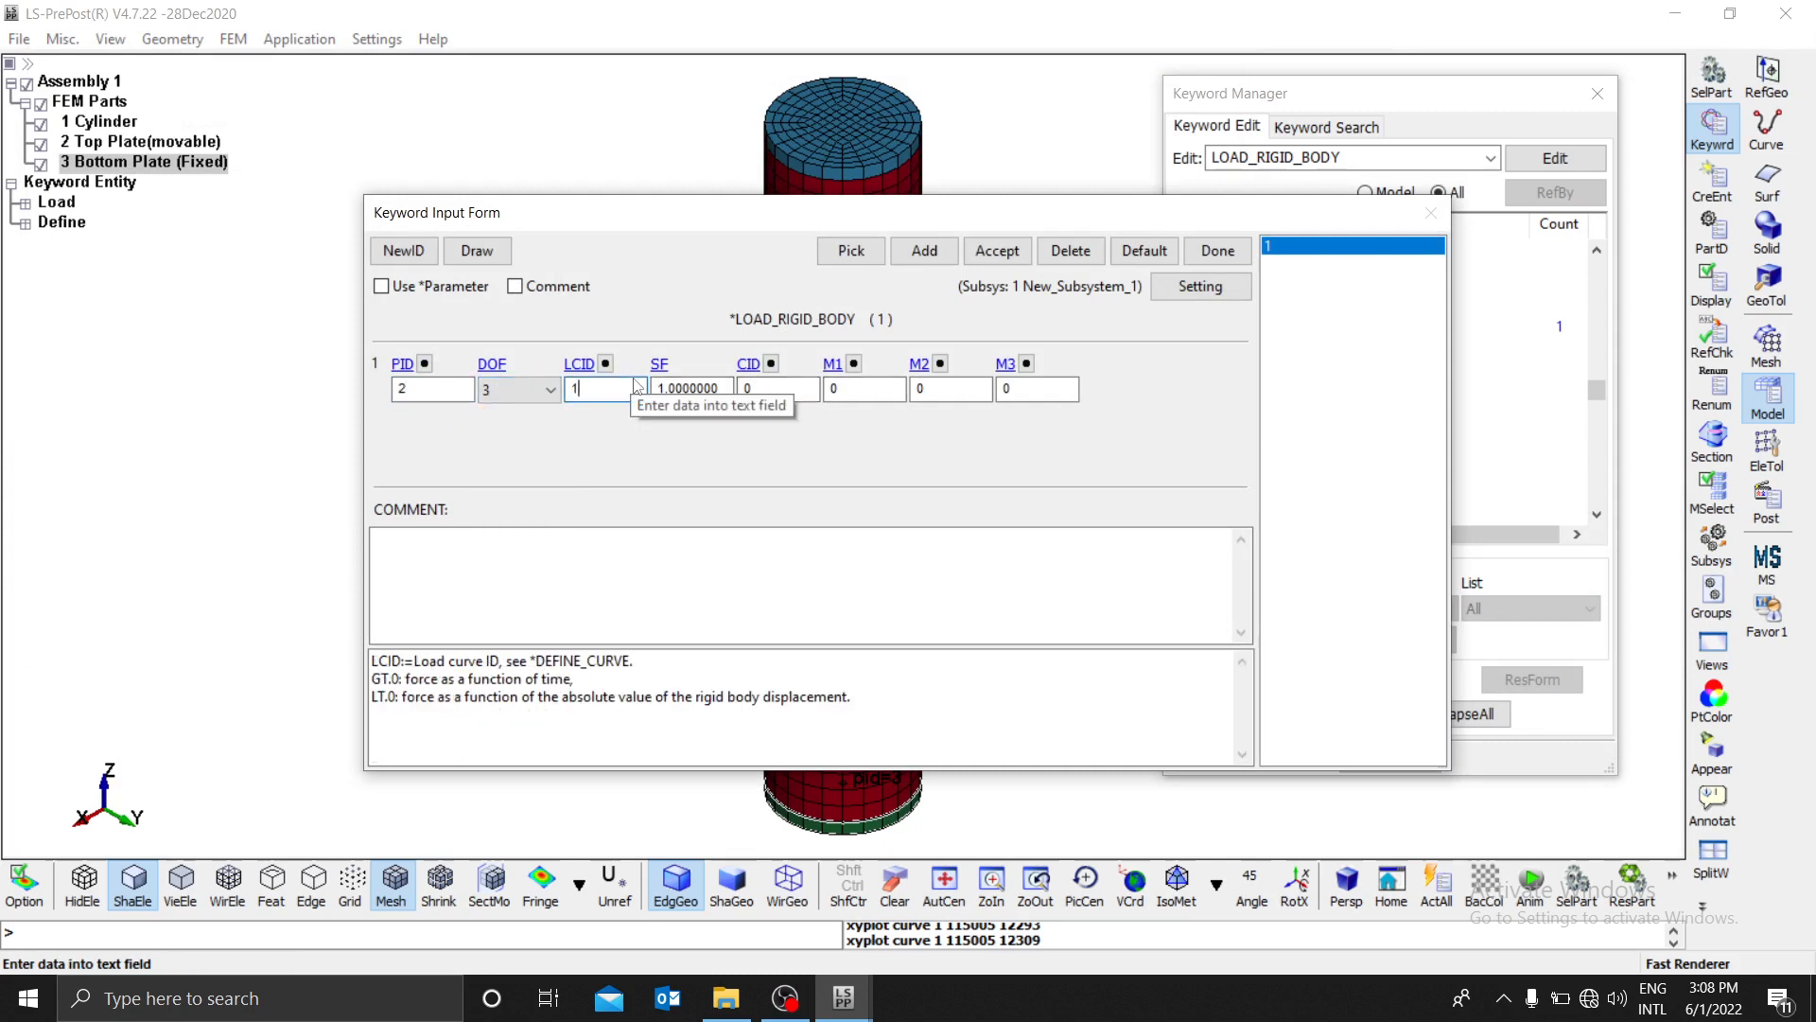
pyautogui.click(674, 390)
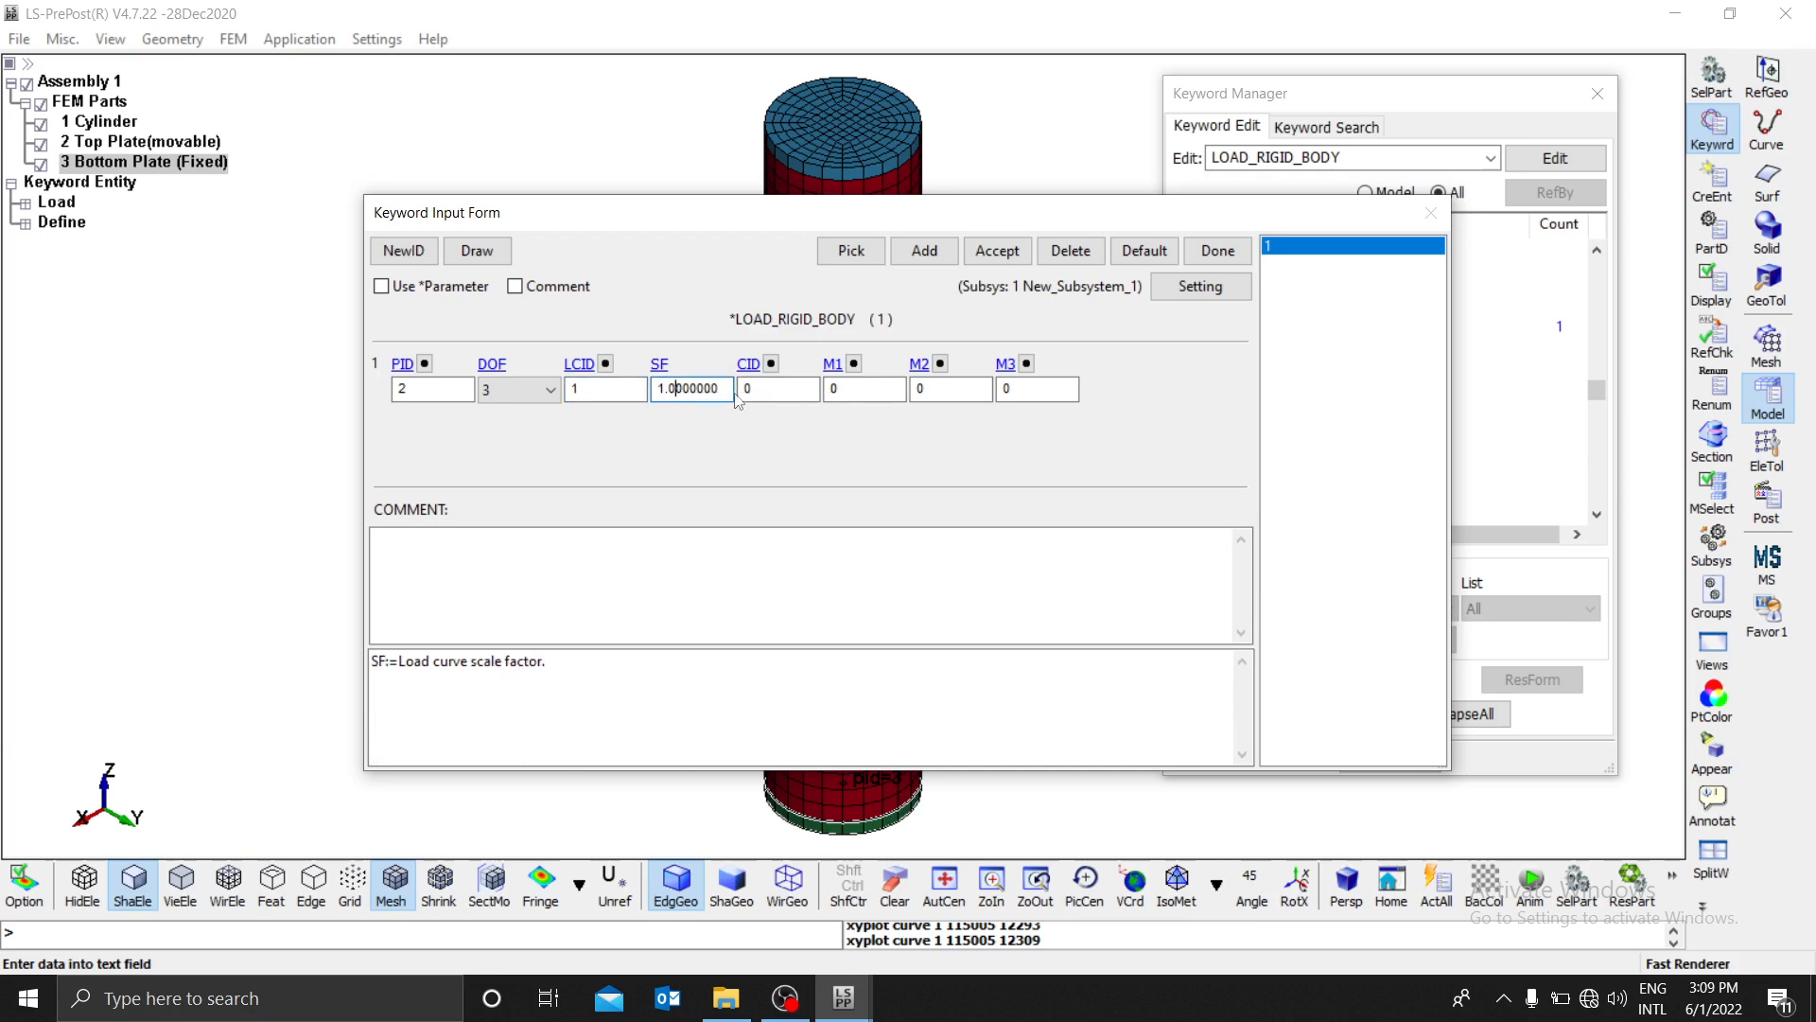
# Step: Open the curve linked to the rigid body load's LCID and check its plot
pyautogui.click(592, 388)
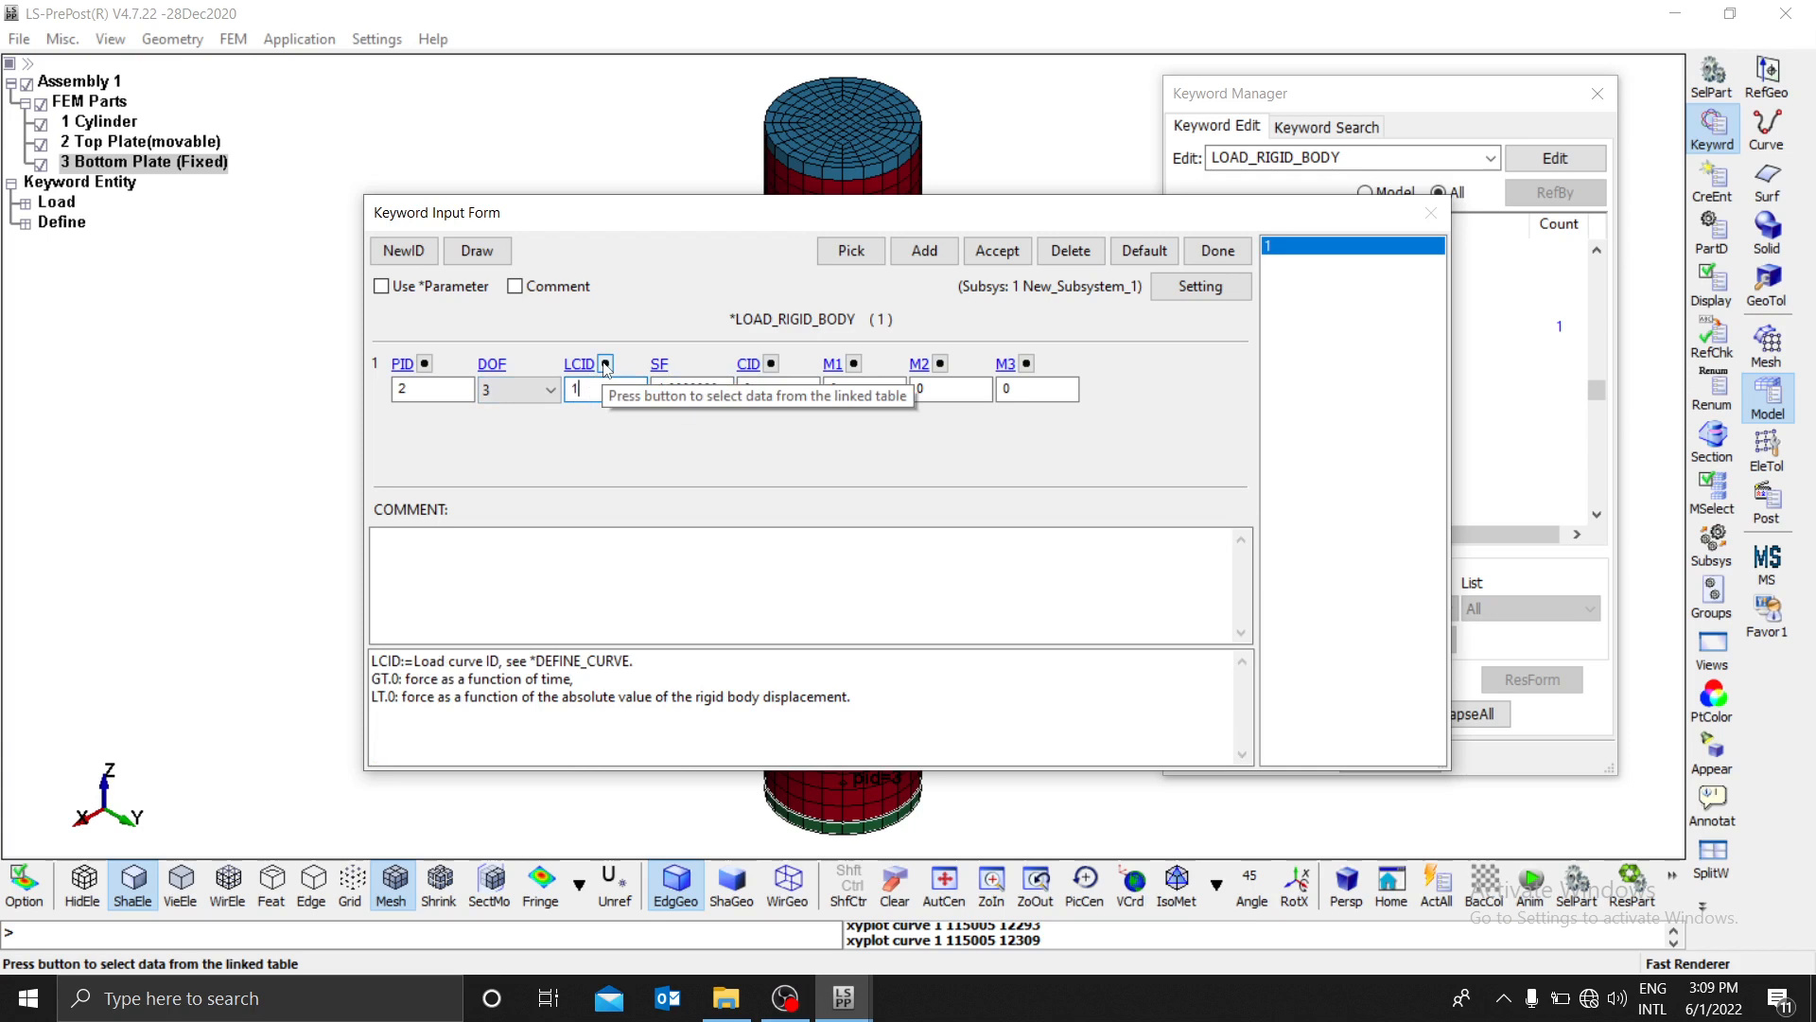
pyautogui.click(606, 363)
pyautogui.click(1406, 792)
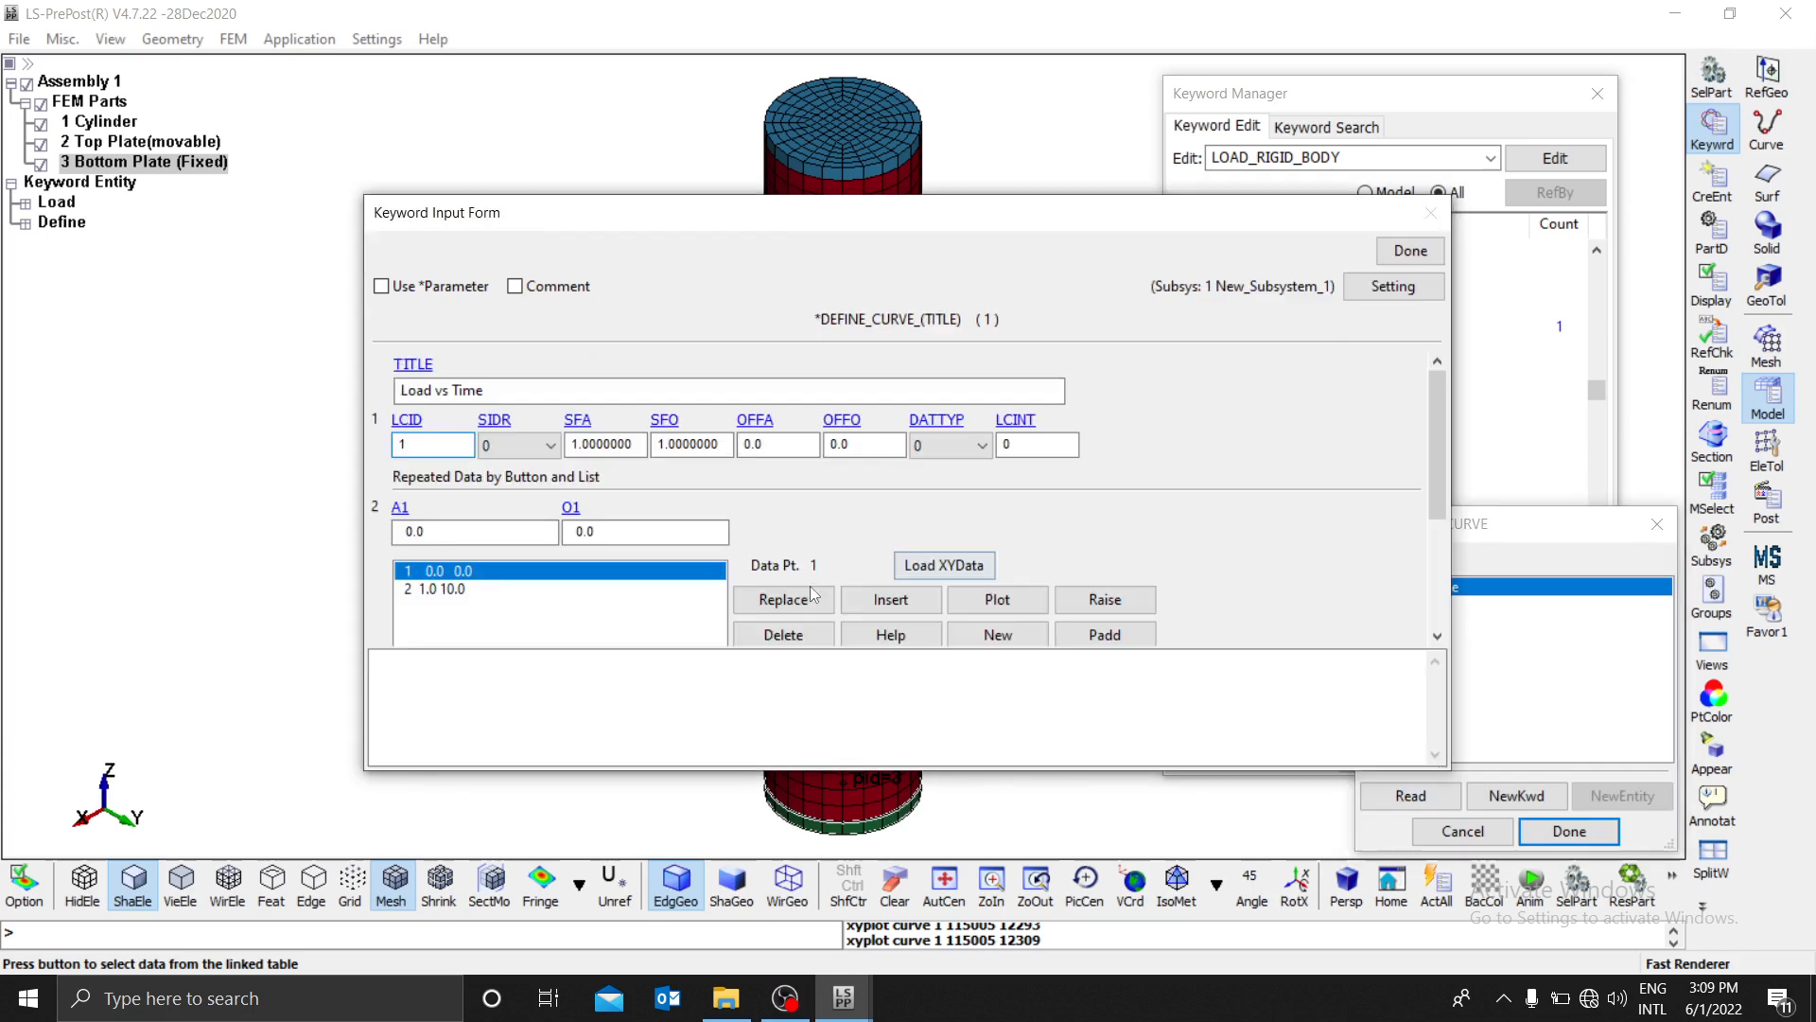
pyautogui.click(997, 598)
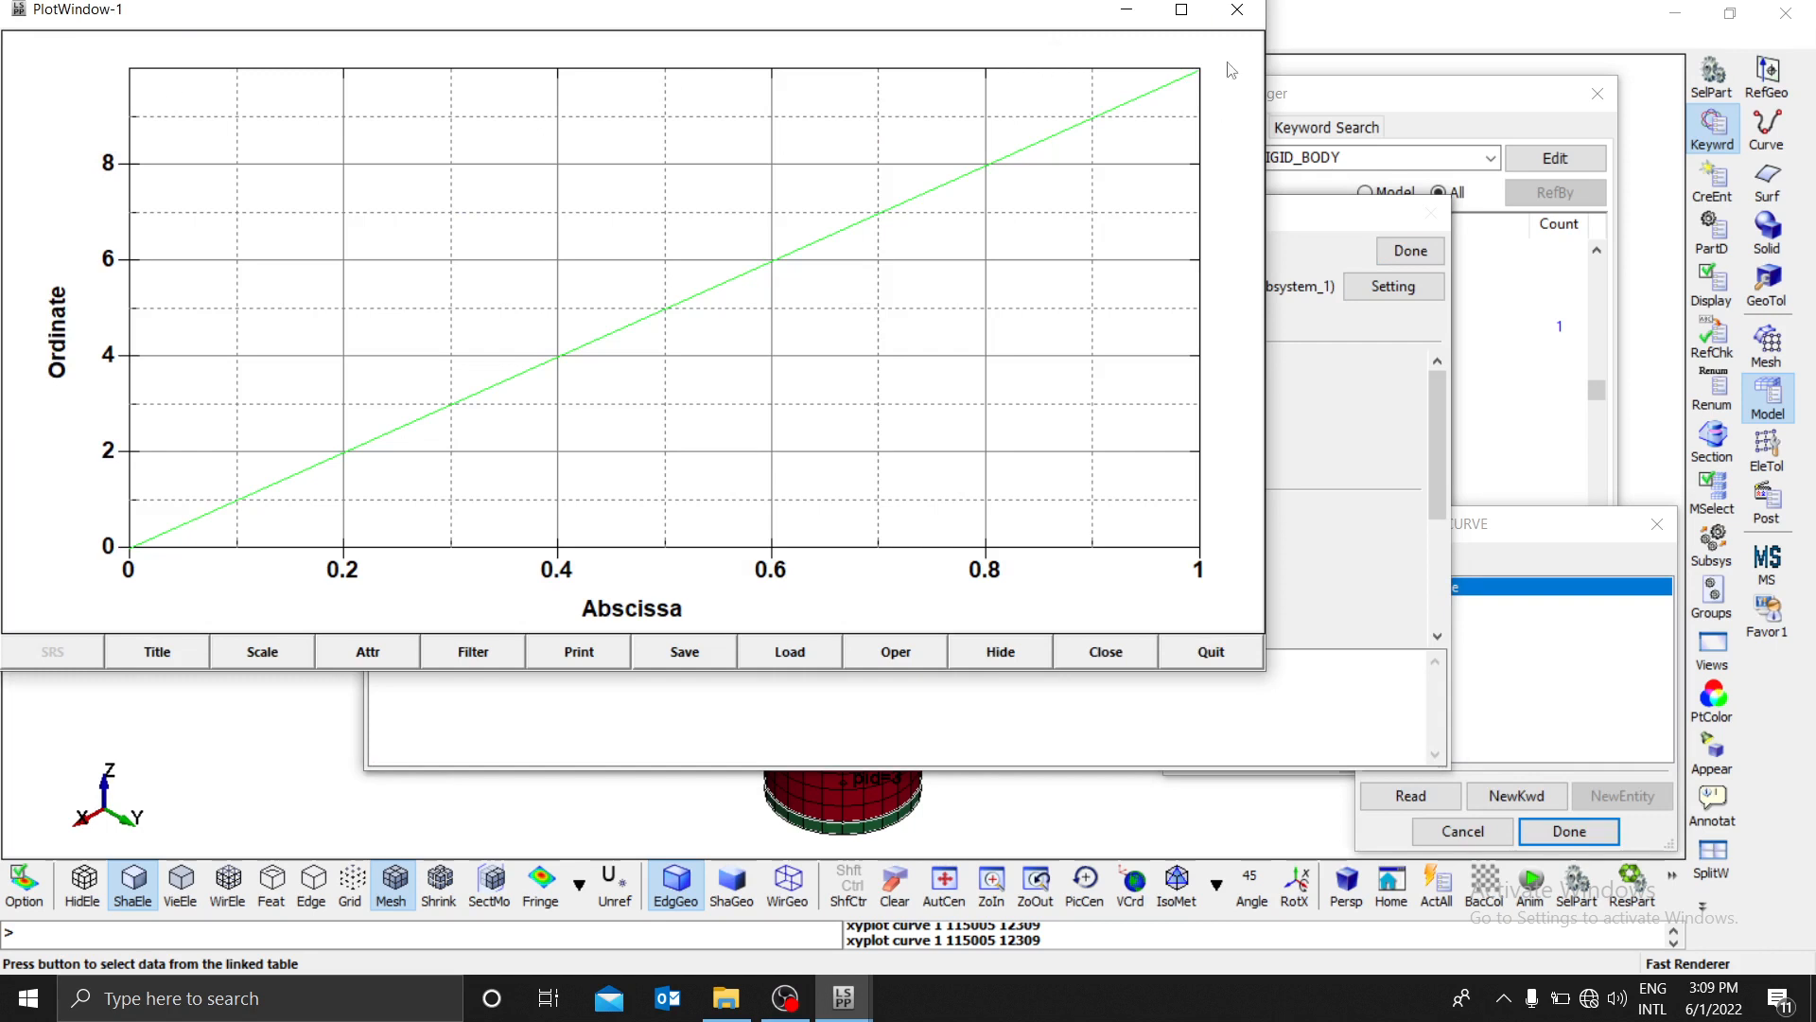
pyautogui.click(1236, 10)
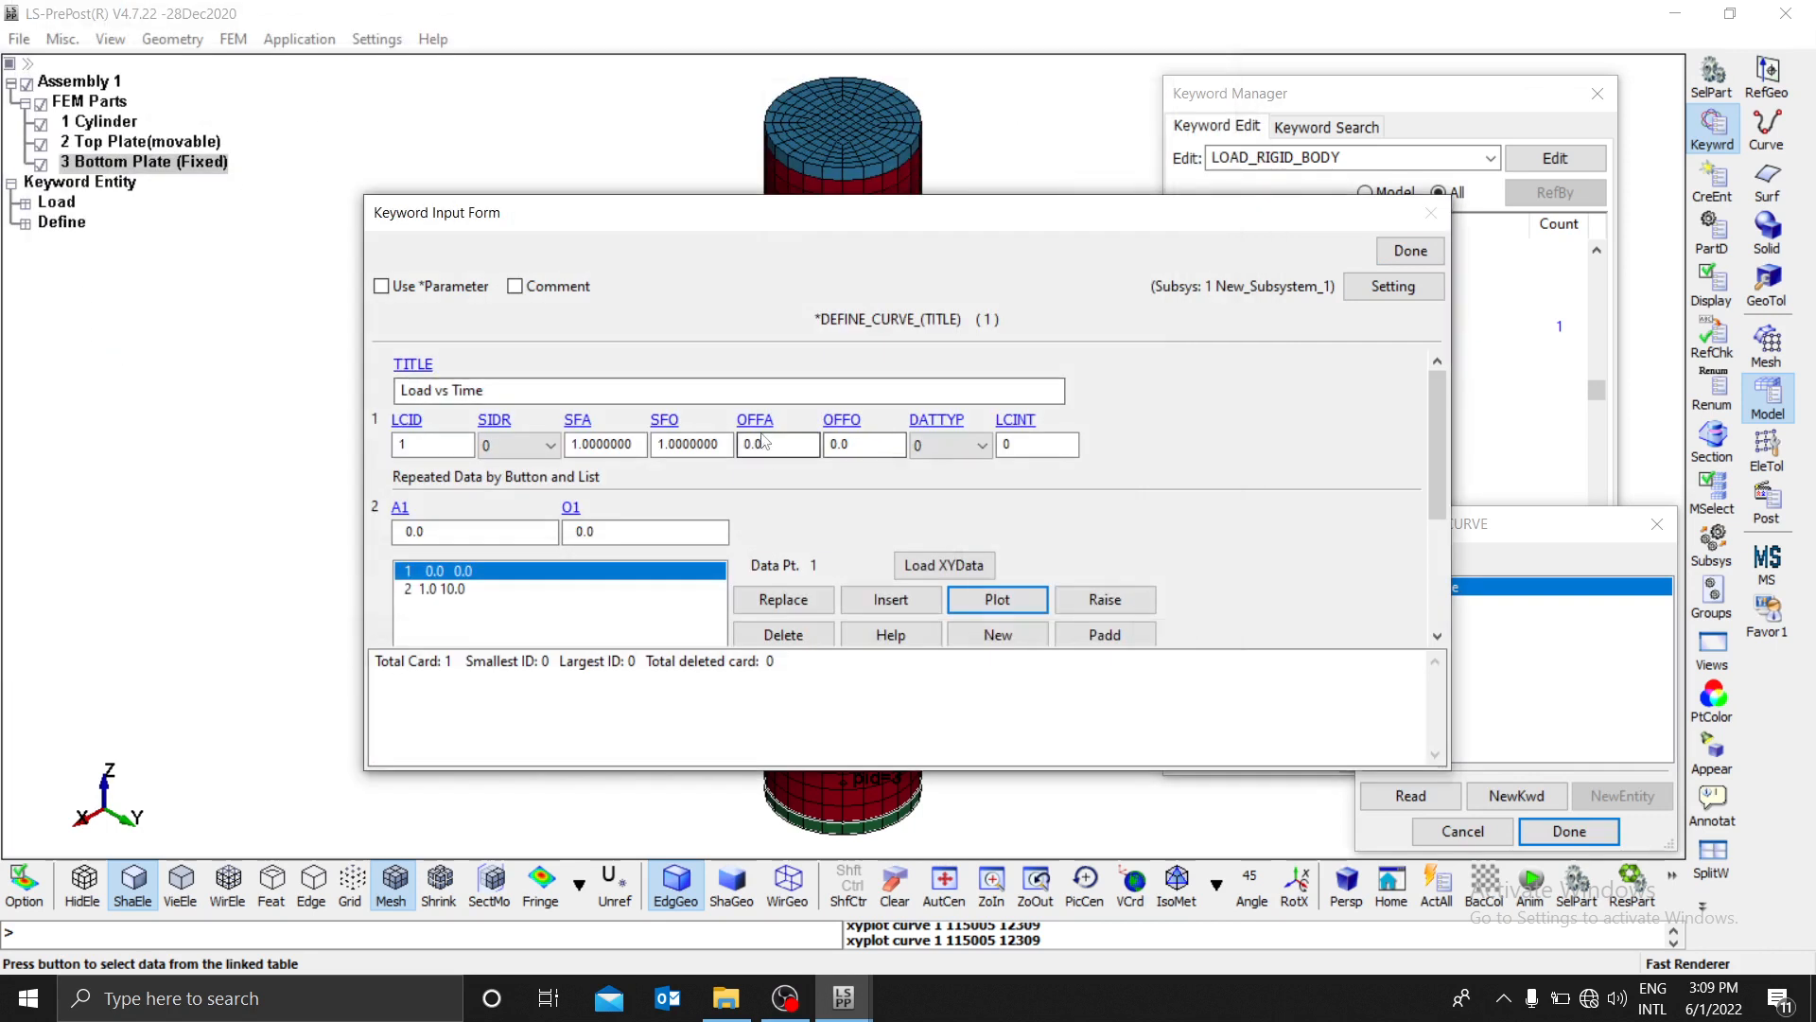
# Step: Try an abscissa scale factor SFA of -10000000 on the "Load vs Time" curve
pyautogui.click(621, 442)
pyautogui.moveTo(640, 442); pyautogui.dragTo(571, 438)
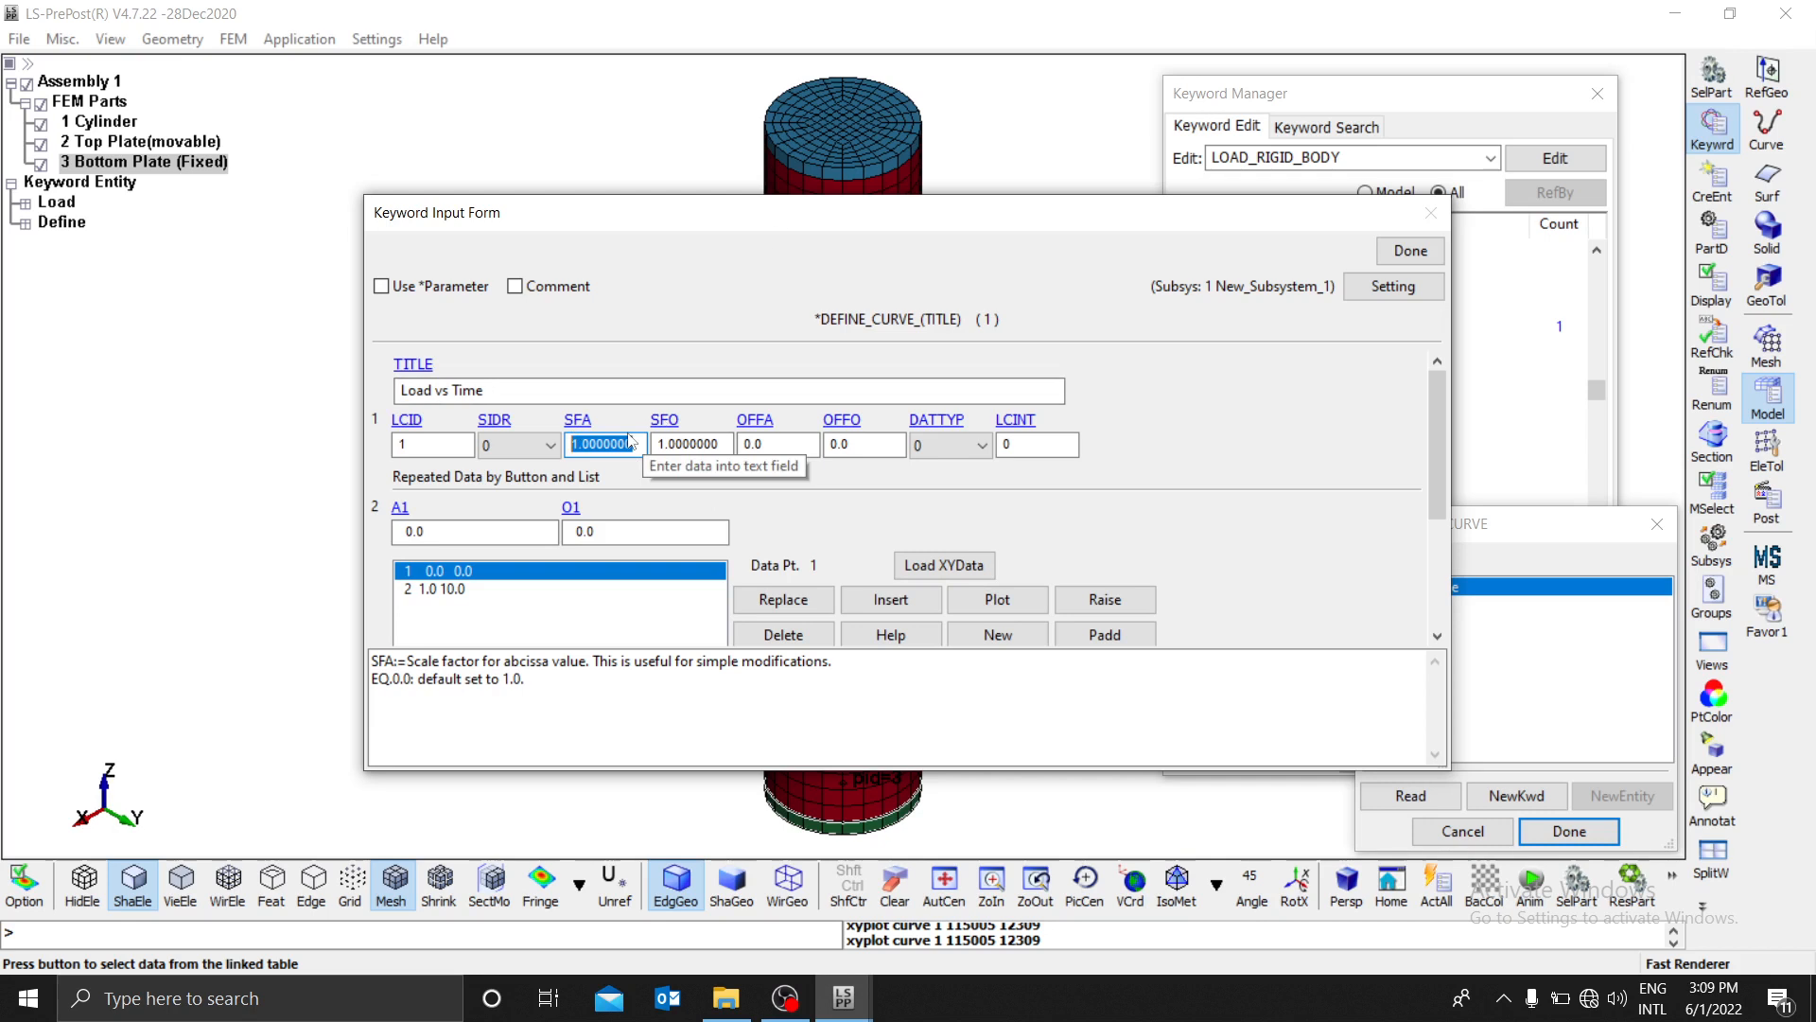
pyautogui.write('-10')
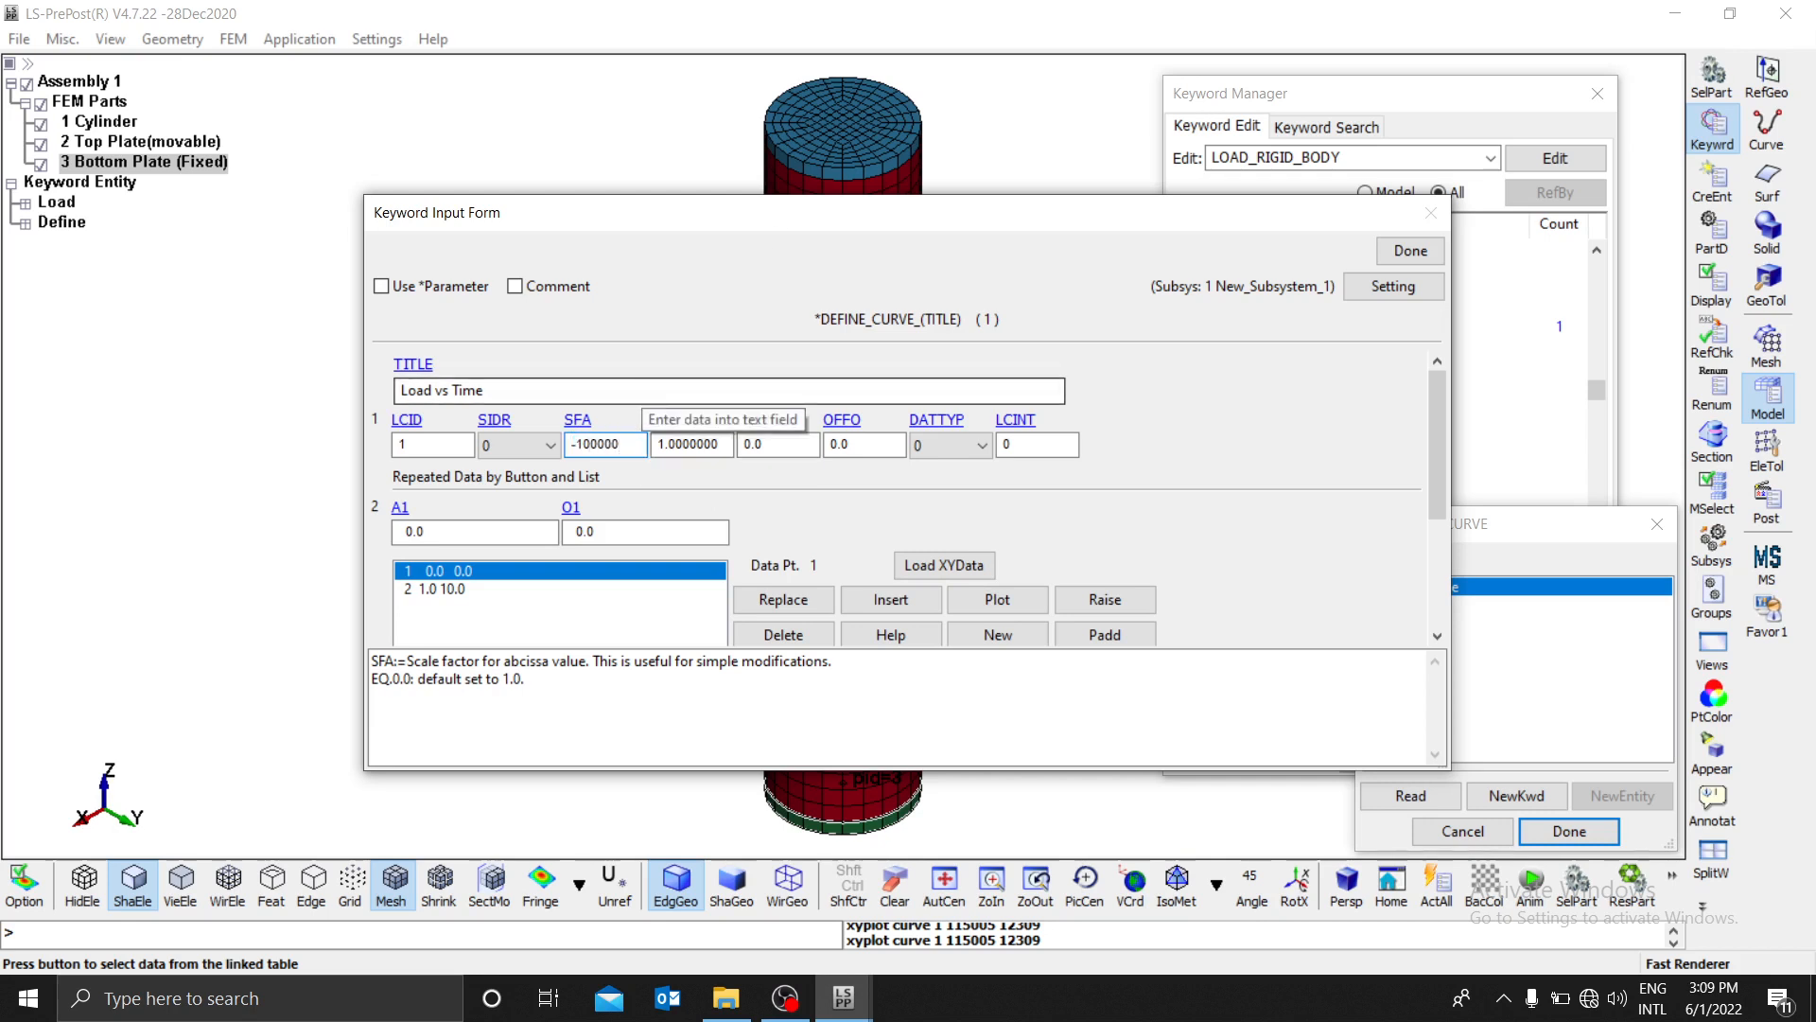
pyautogui.write('0000')
pyautogui.press('BackSpace')
pyautogui.press('BackSpace')
pyautogui.press('BackSpace')
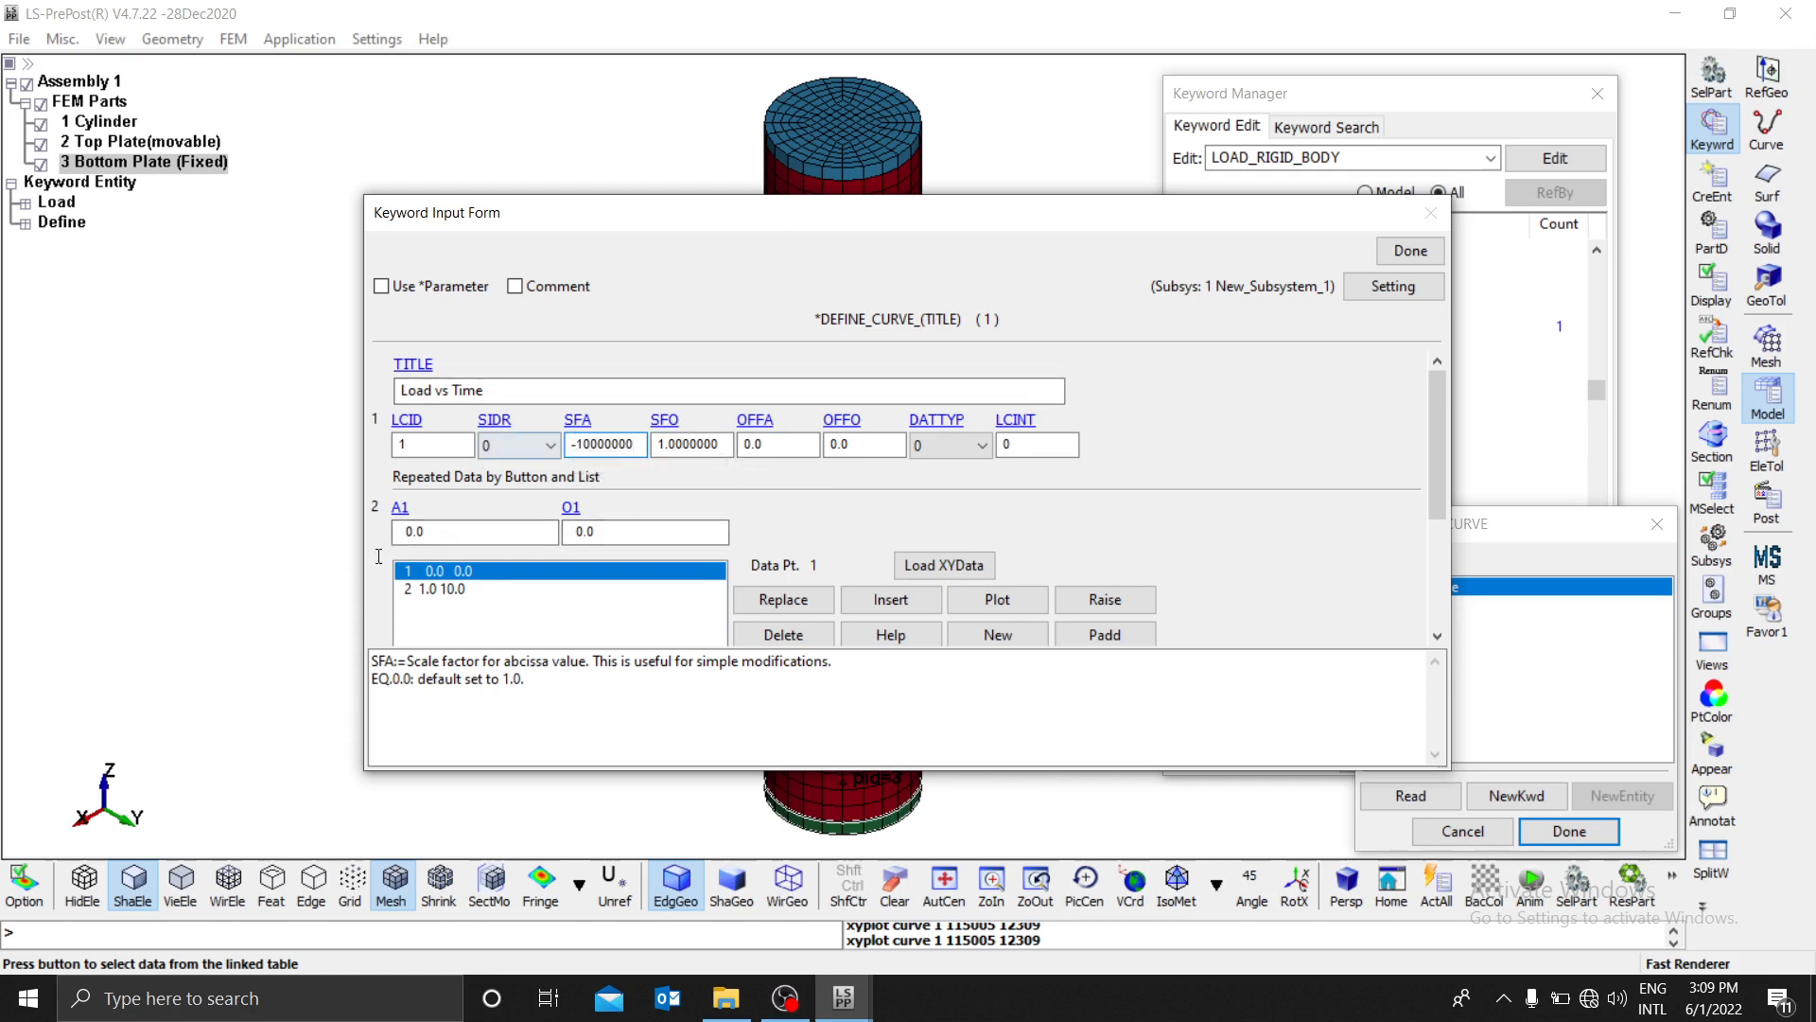
pyautogui.moveTo(1169, 212); pyautogui.dragTo(1012, 163)
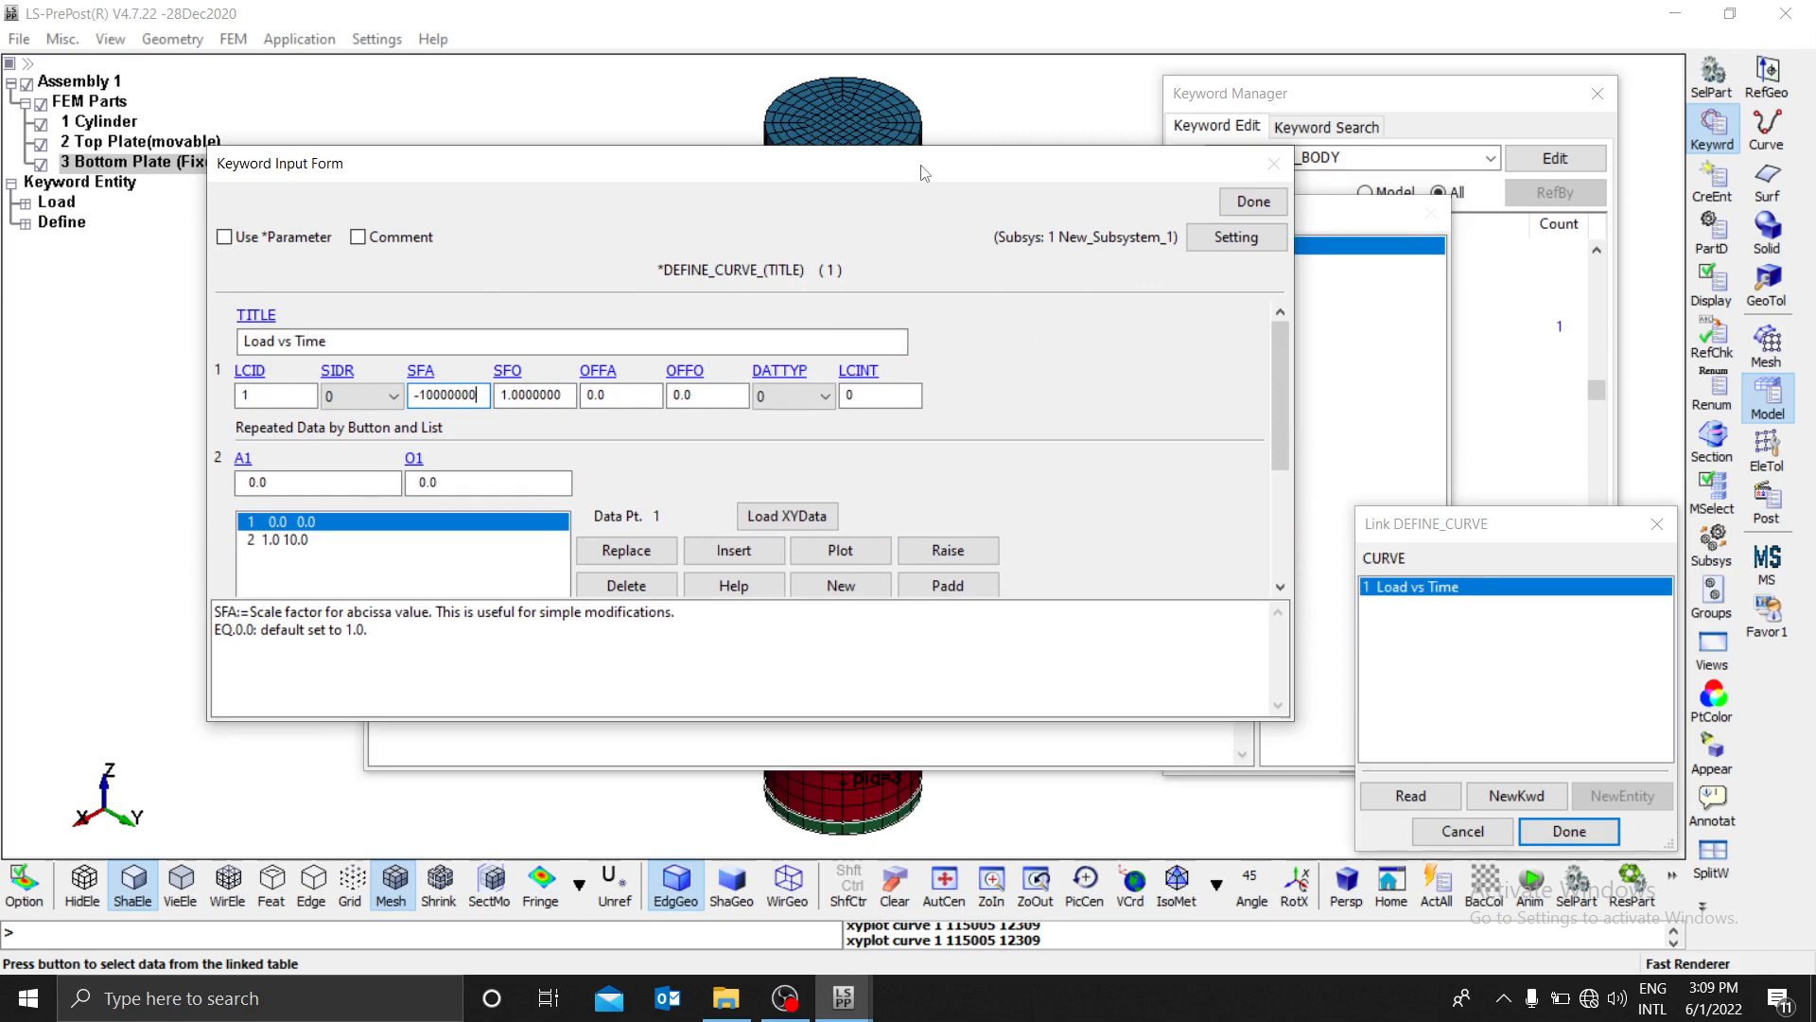
pyautogui.moveTo(925, 173); pyautogui.dragTo(1058, 251)
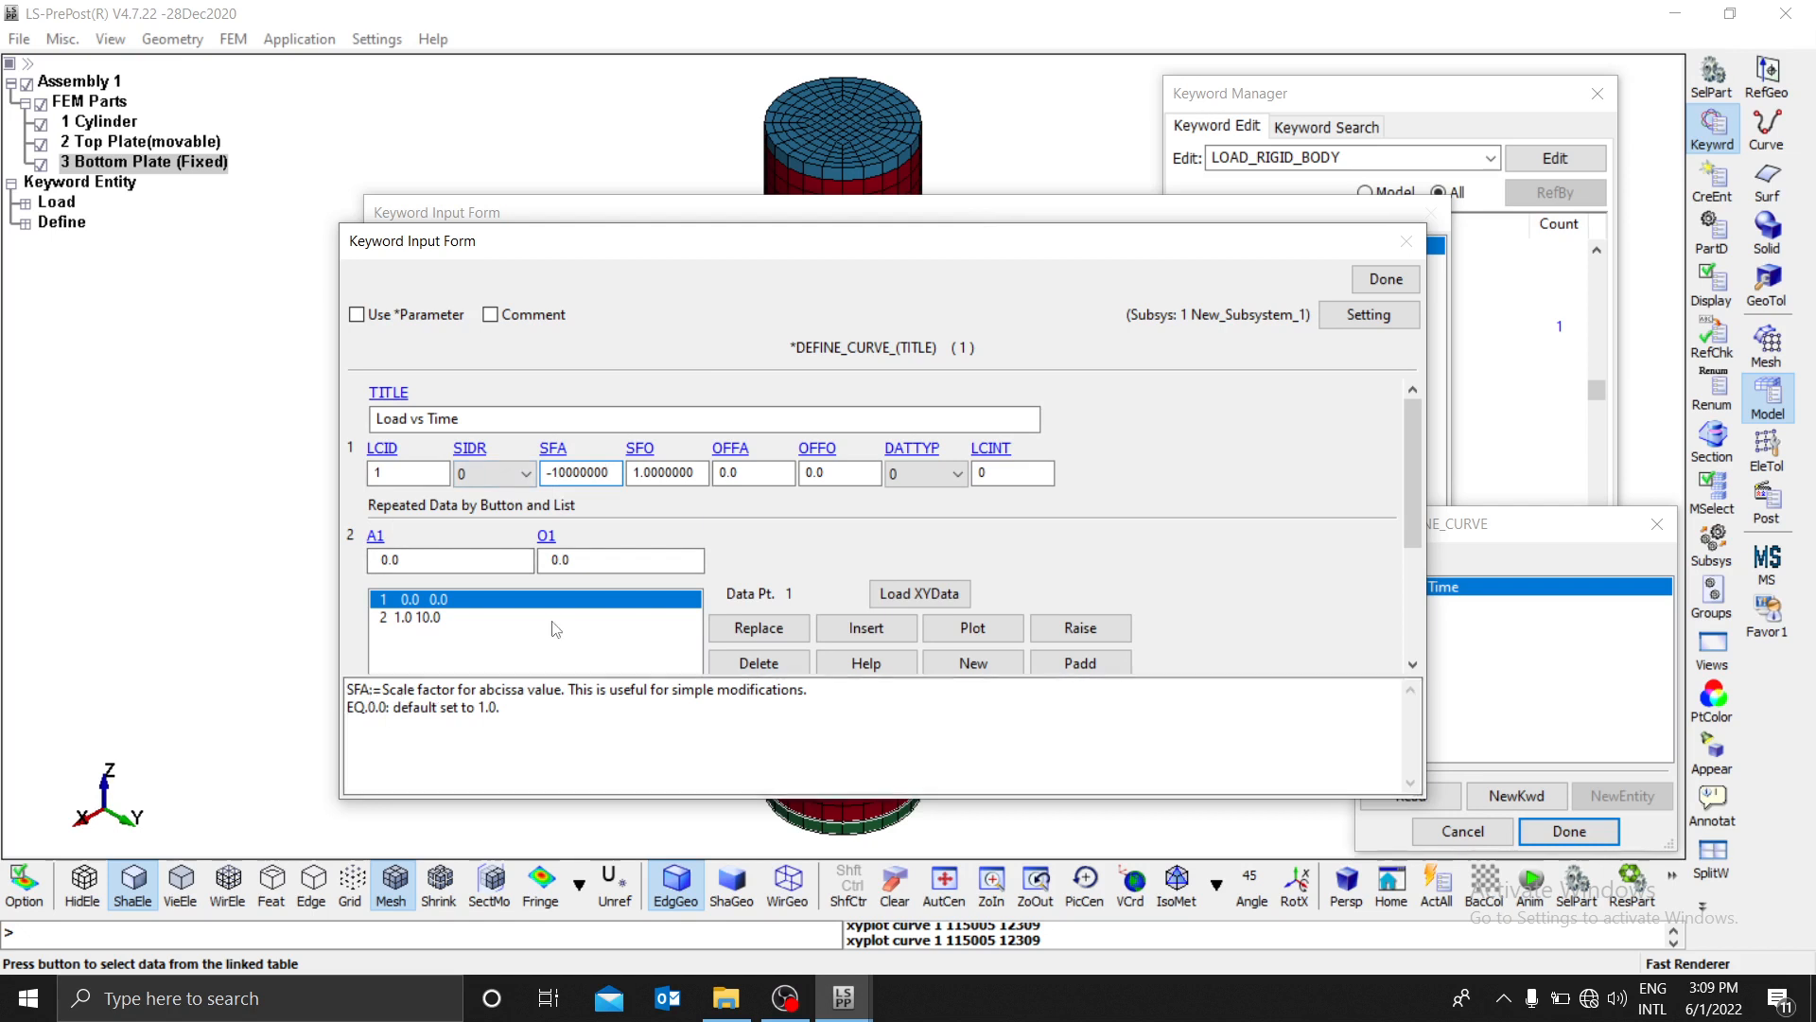
pyautogui.moveTo(609, 475); pyautogui.dragTo(546, 477)
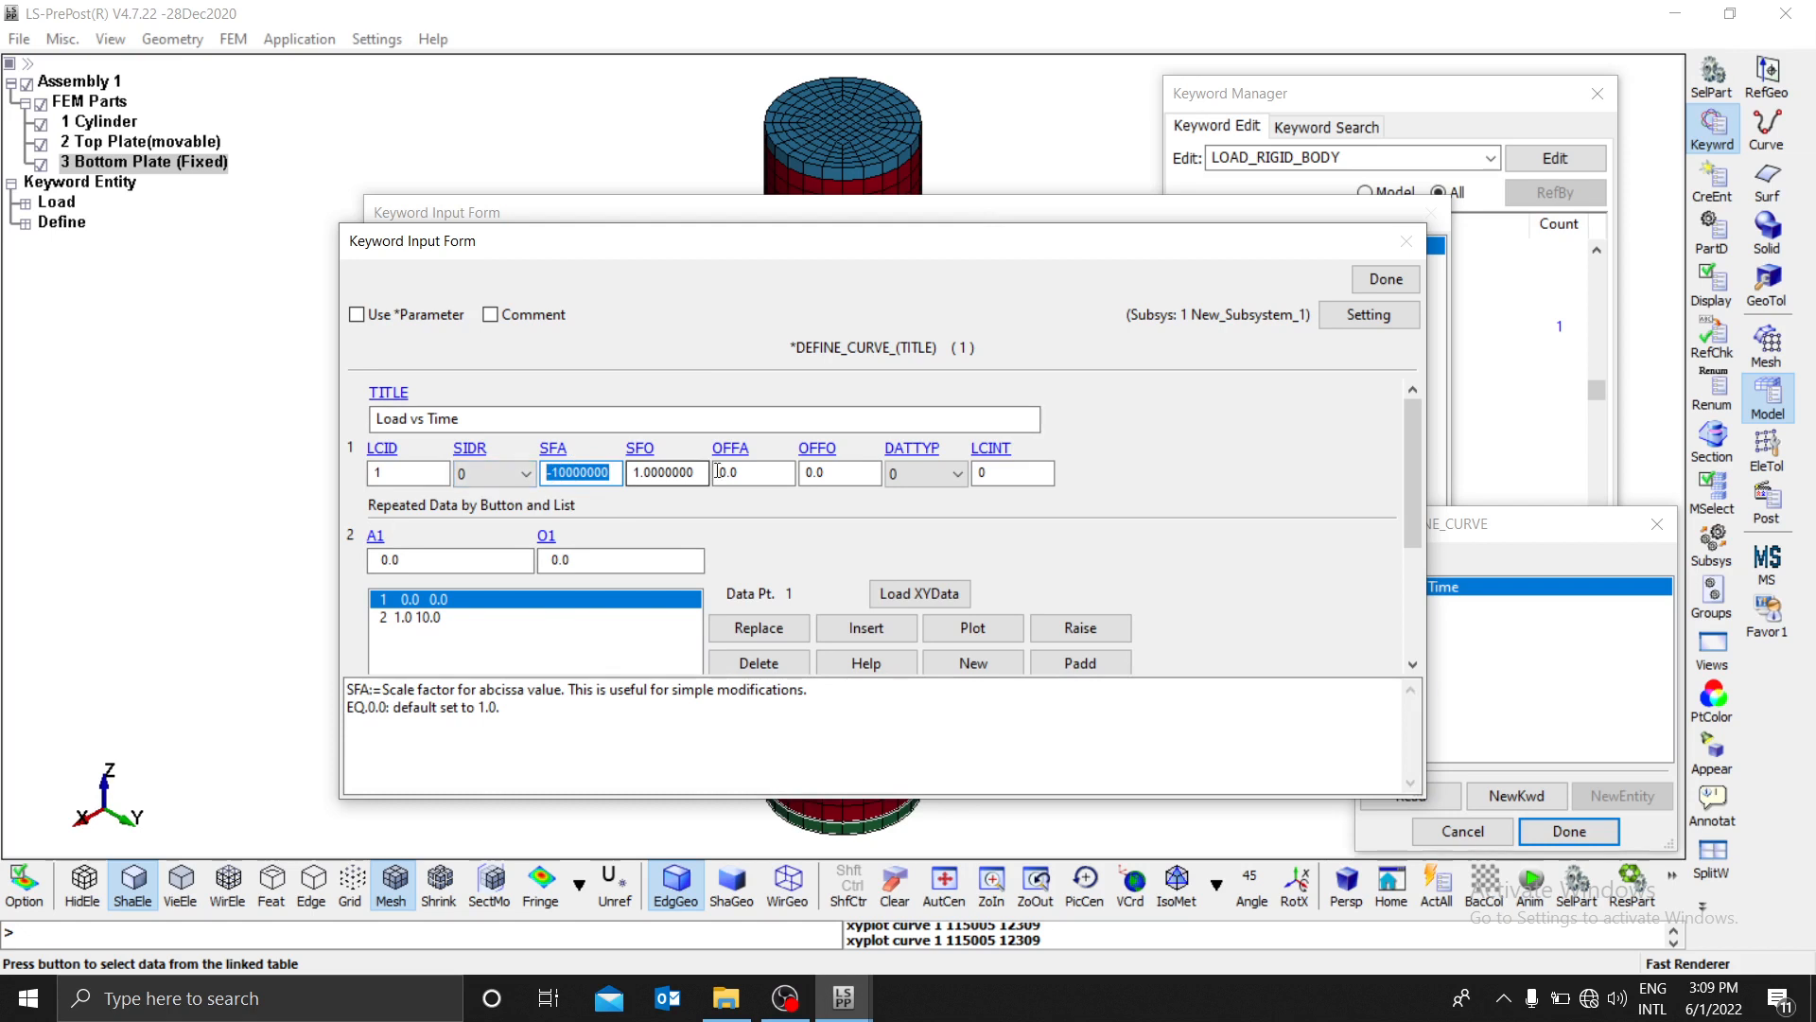
pyautogui.moveTo(1211, 257); pyautogui.dragTo(968, 332)
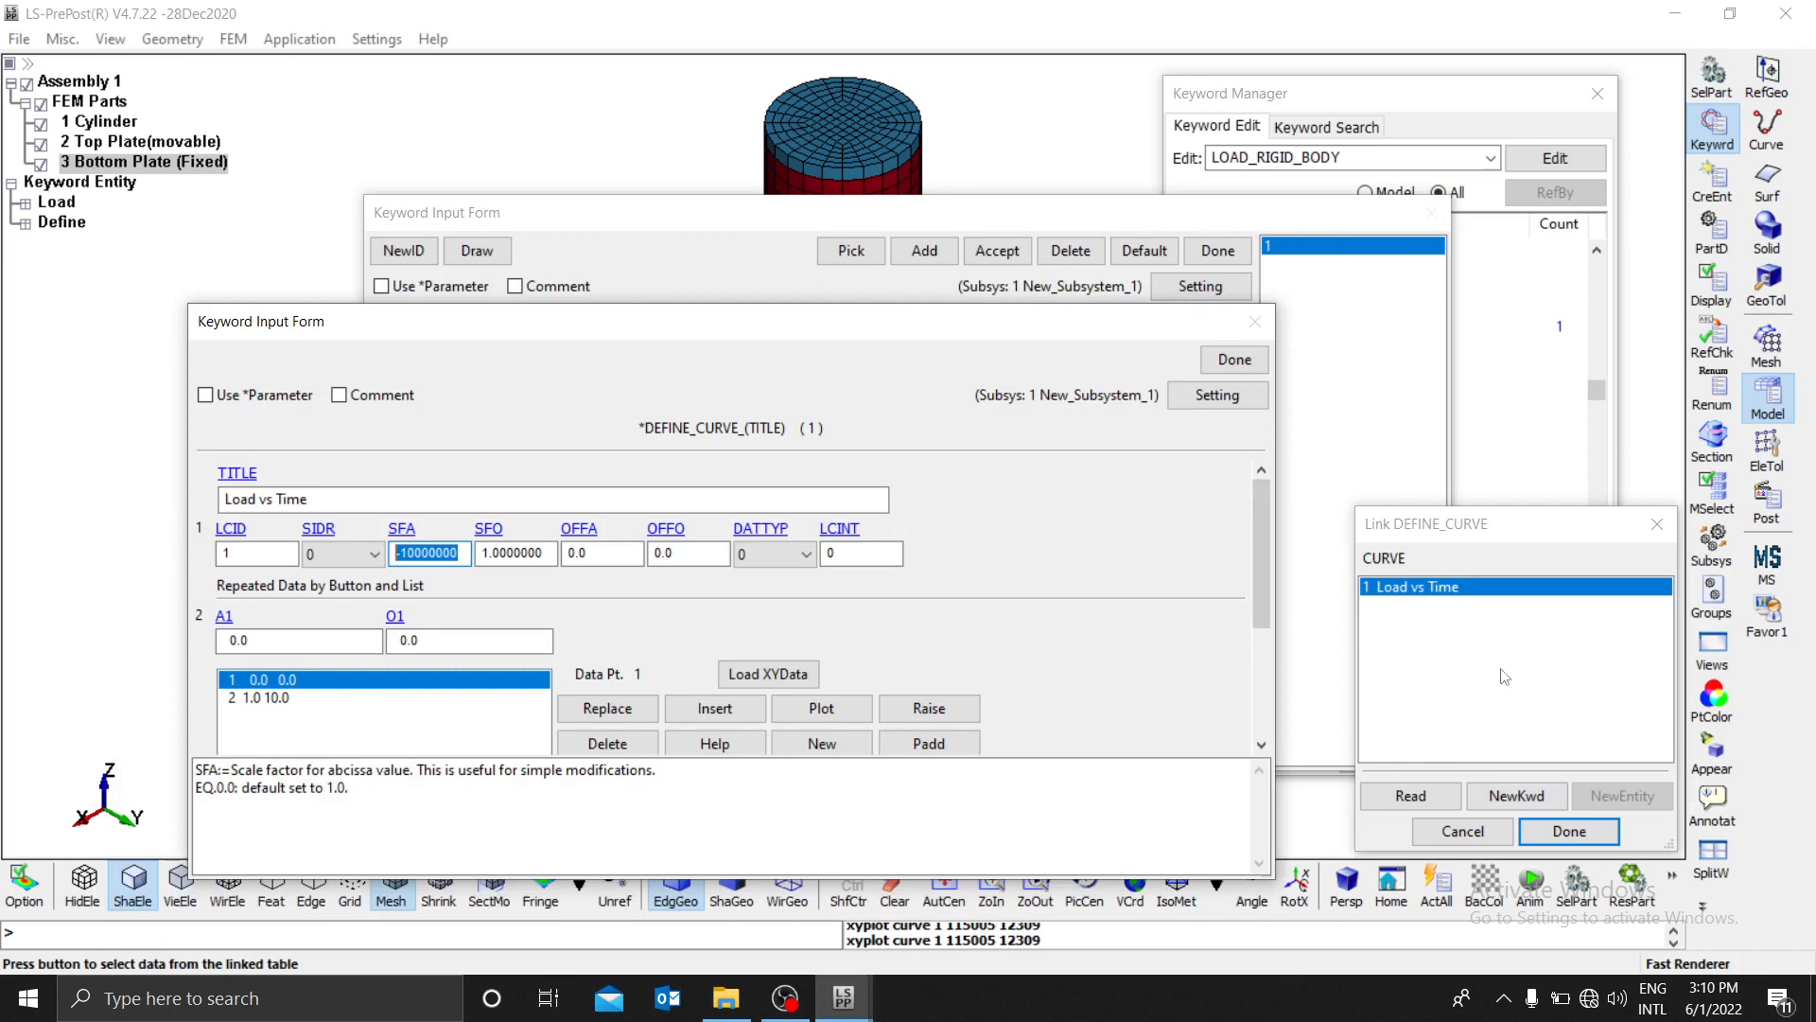
# Step: Close the curve link list, restore the curve's SFA to 1 and close the curve form, ignoring its changes
pyautogui.click(1553, 831)
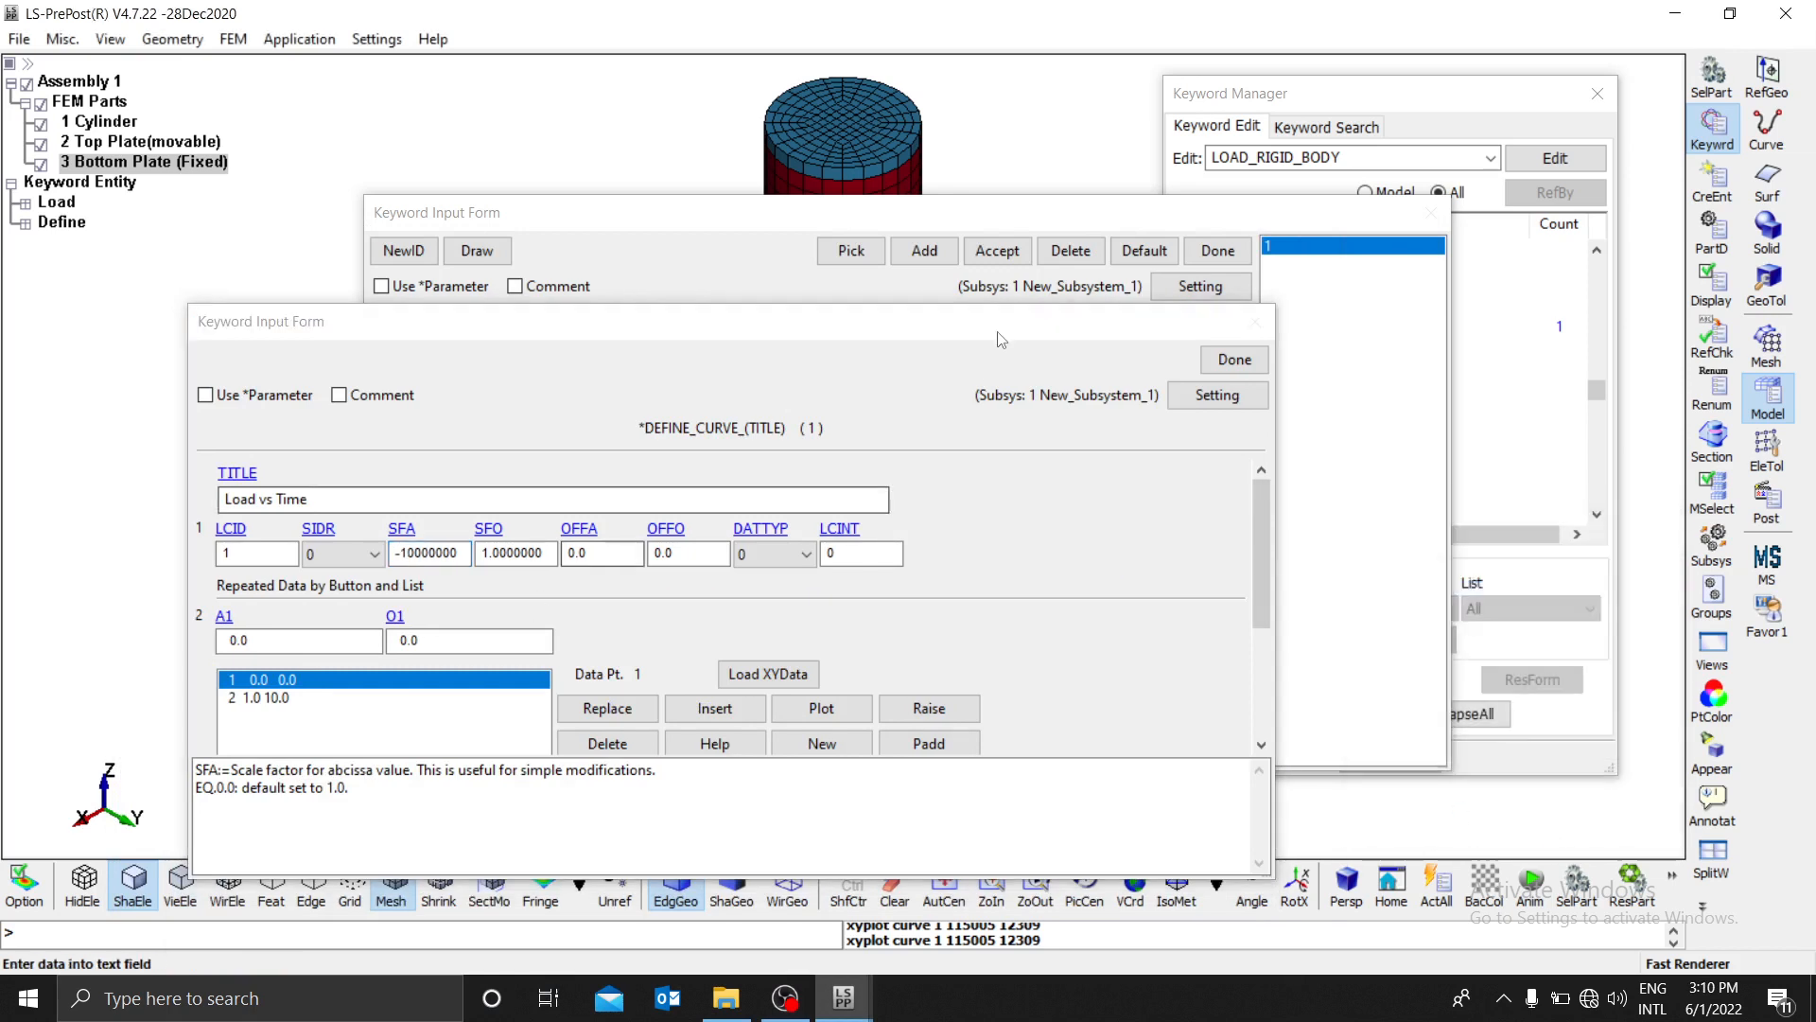
pyautogui.moveTo(999, 333); pyautogui.dragTo(1052, 154)
pyautogui.doubleClick(480, 374)
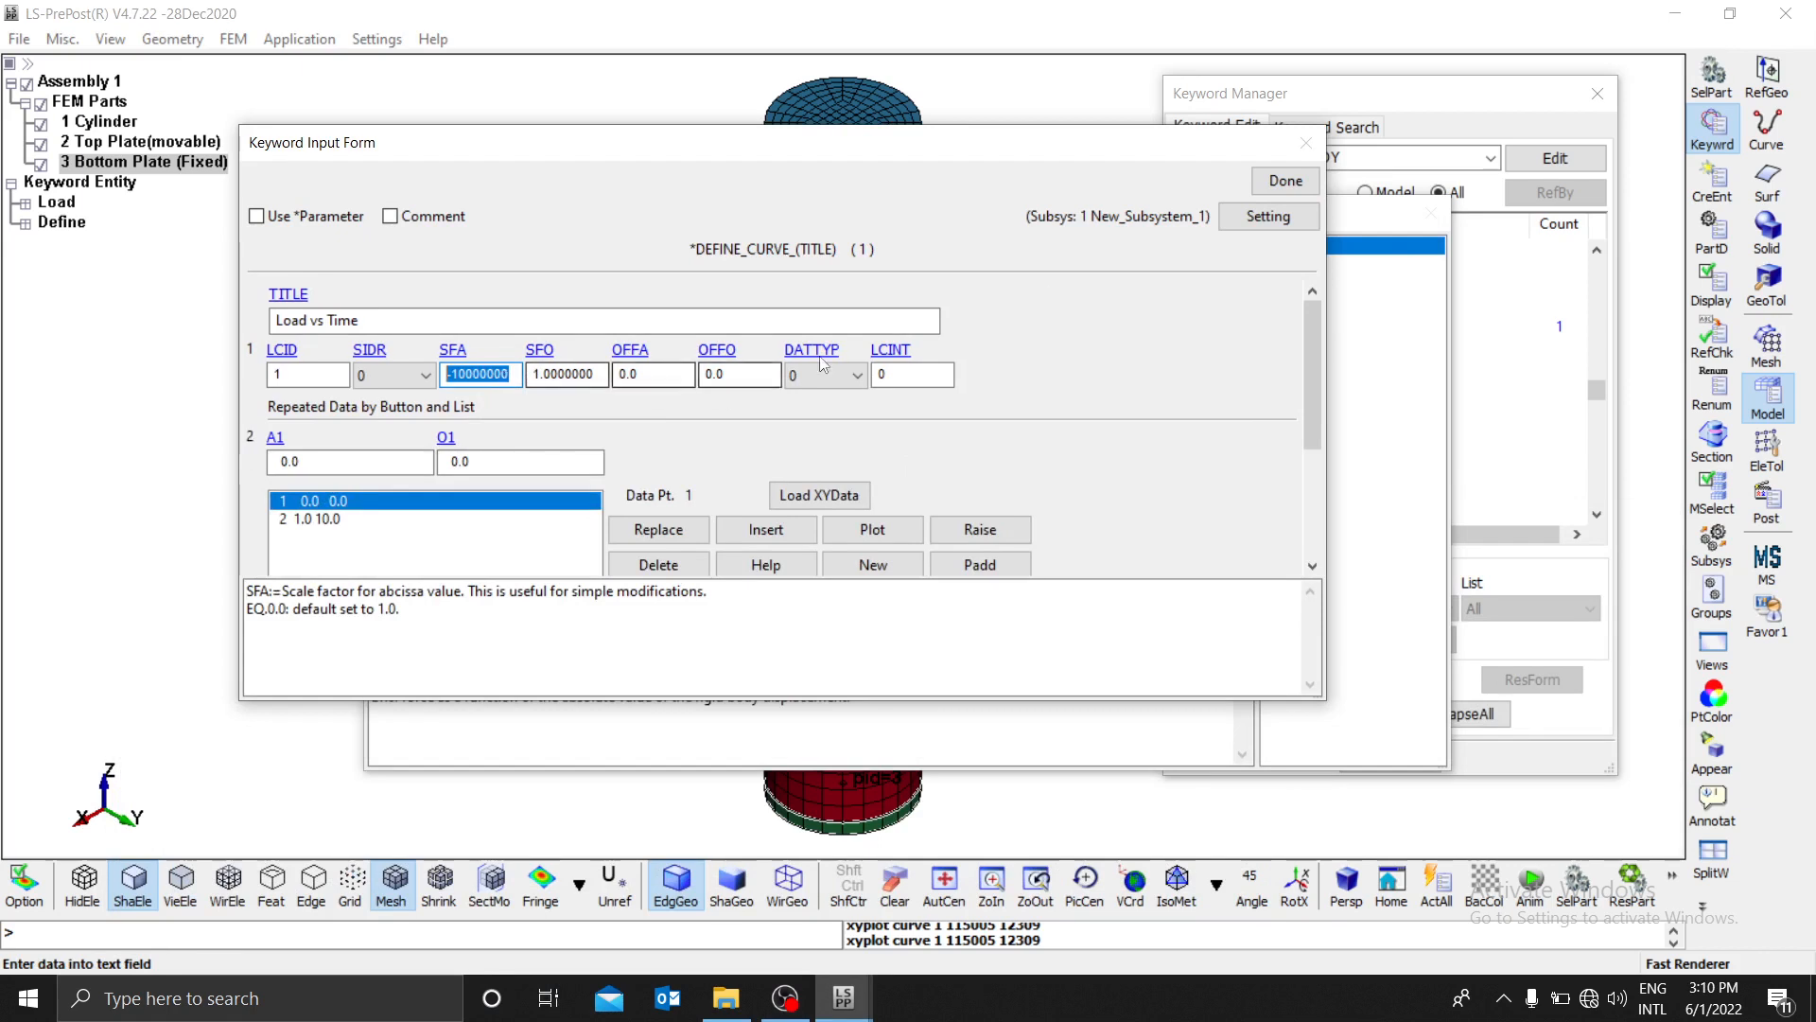
pyautogui.write('1')
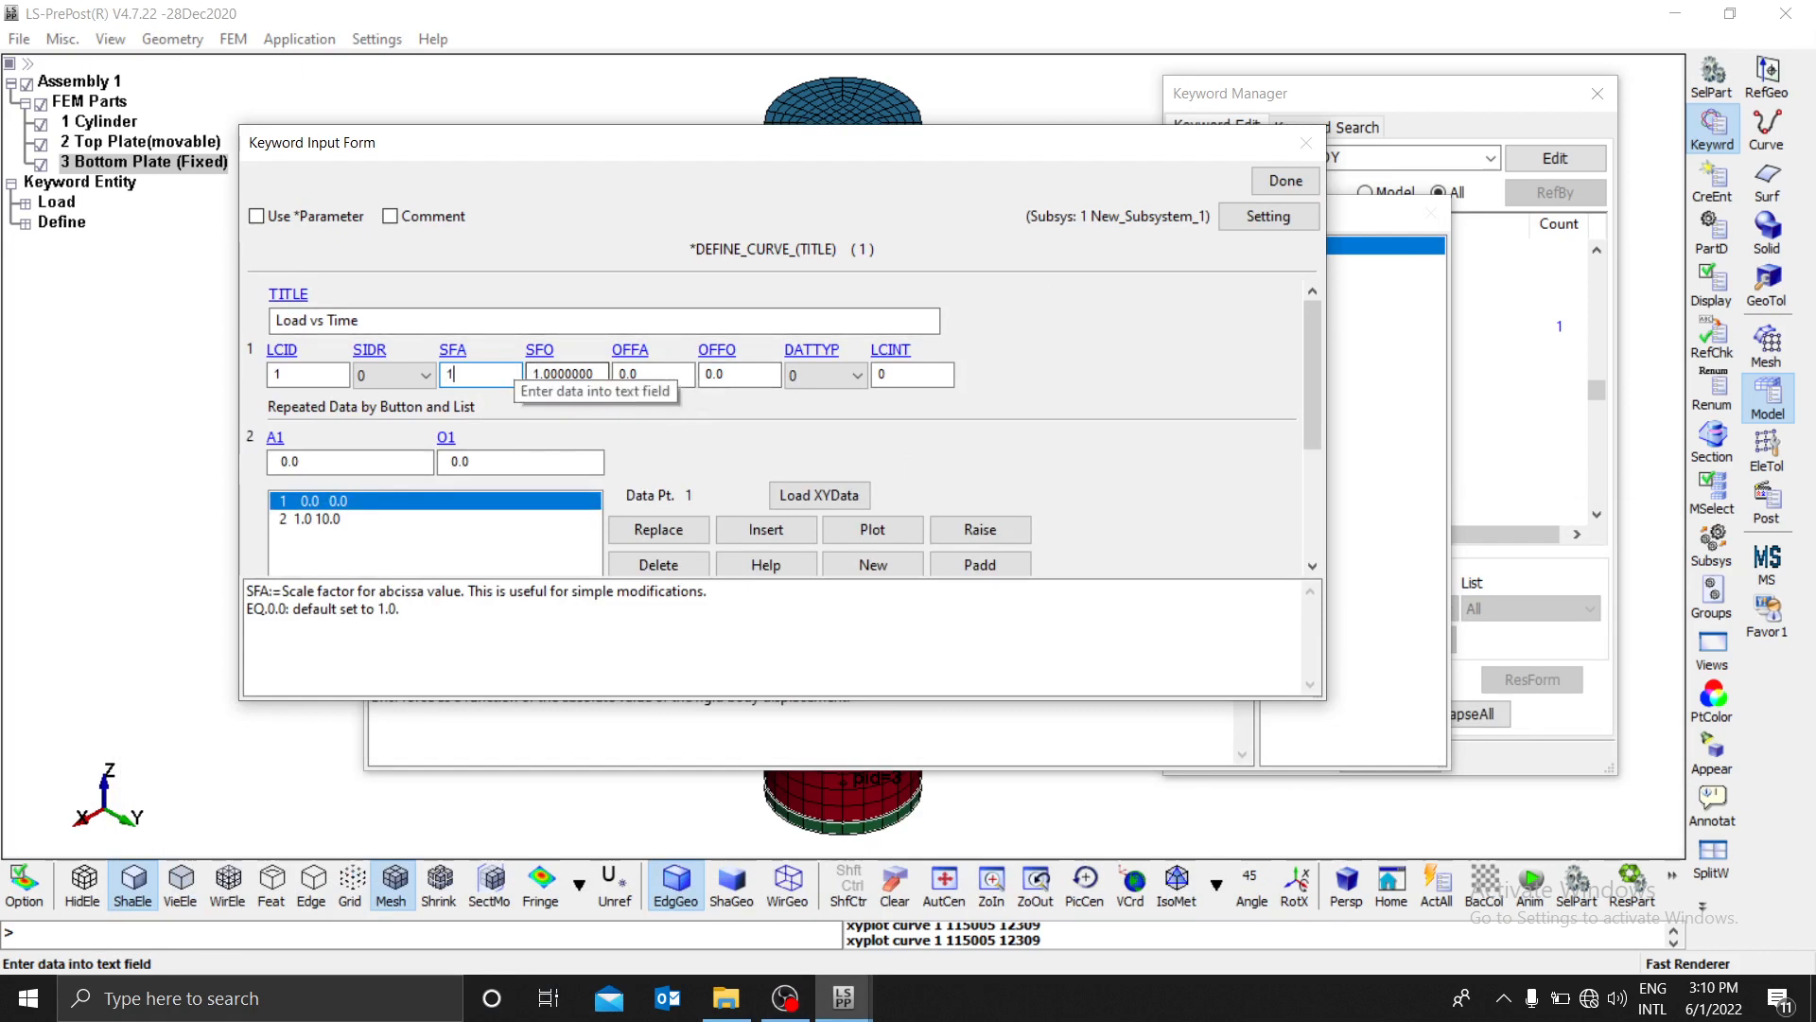
pyautogui.click(1284, 182)
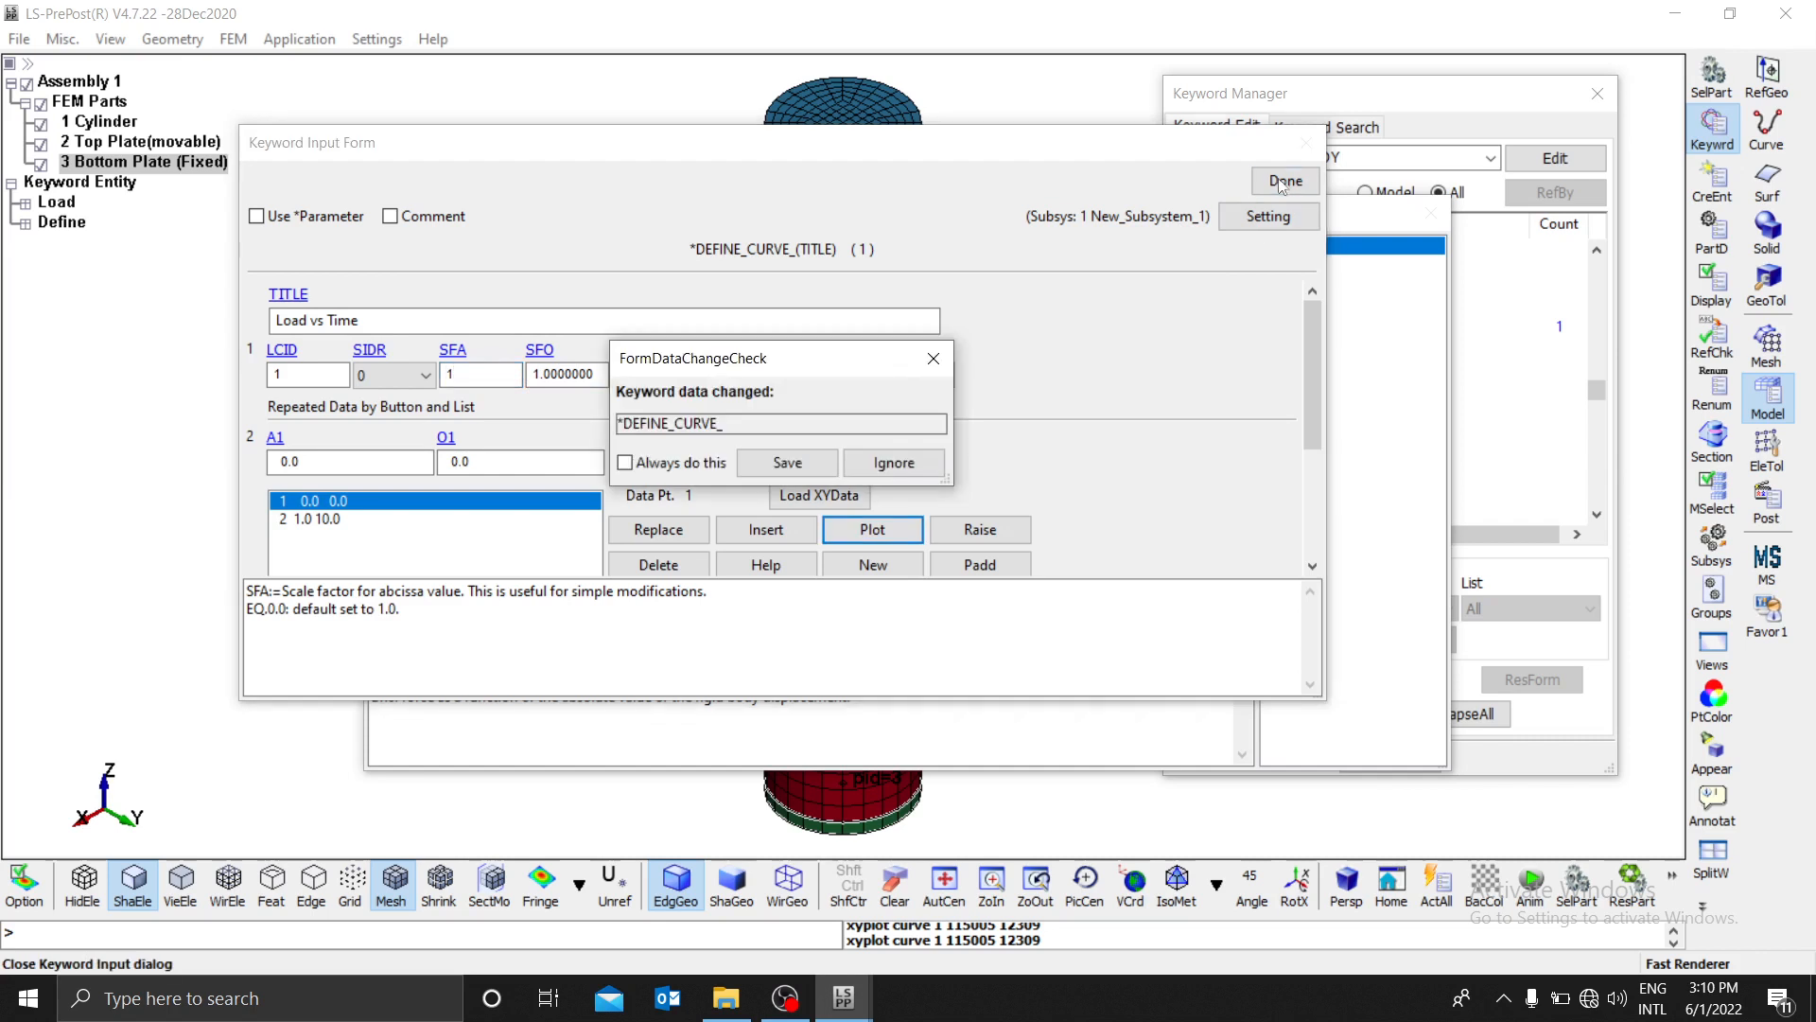
pyautogui.click(872, 462)
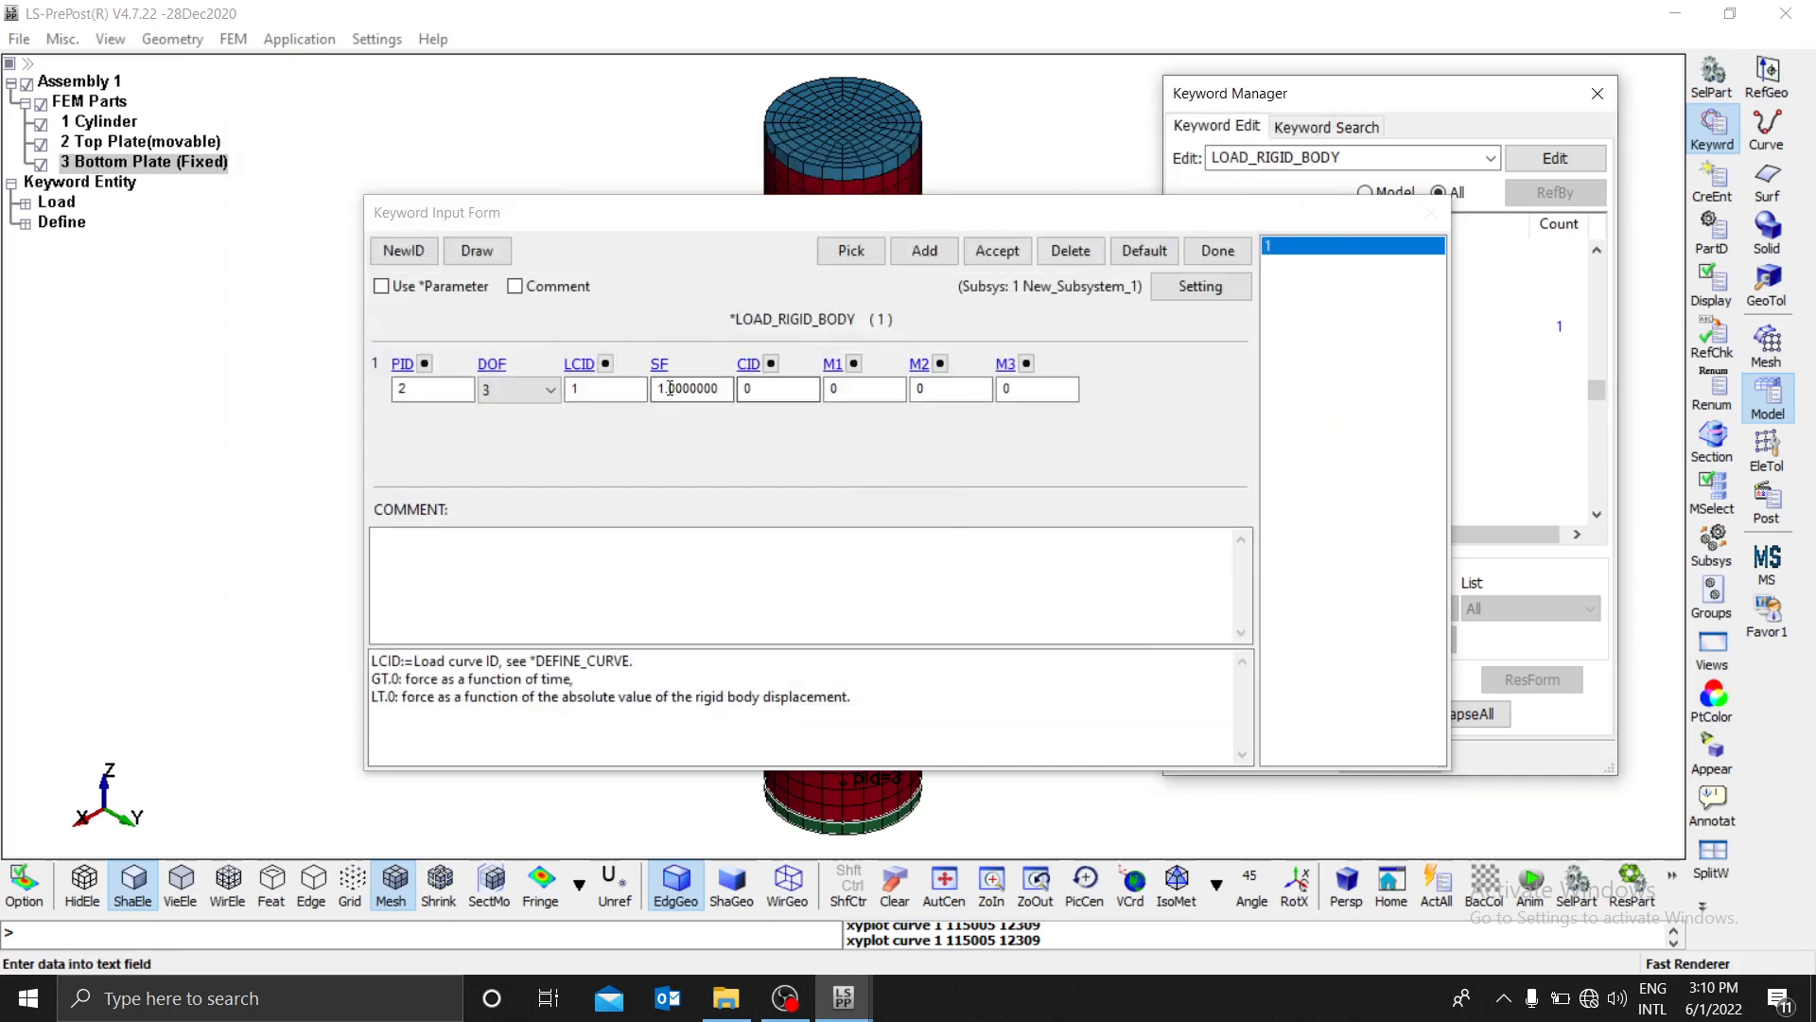
# Step: Set the rigid body load's scale factor SF to -10000000, accept the card and reopen it to check the entry
pyautogui.click(704, 390)
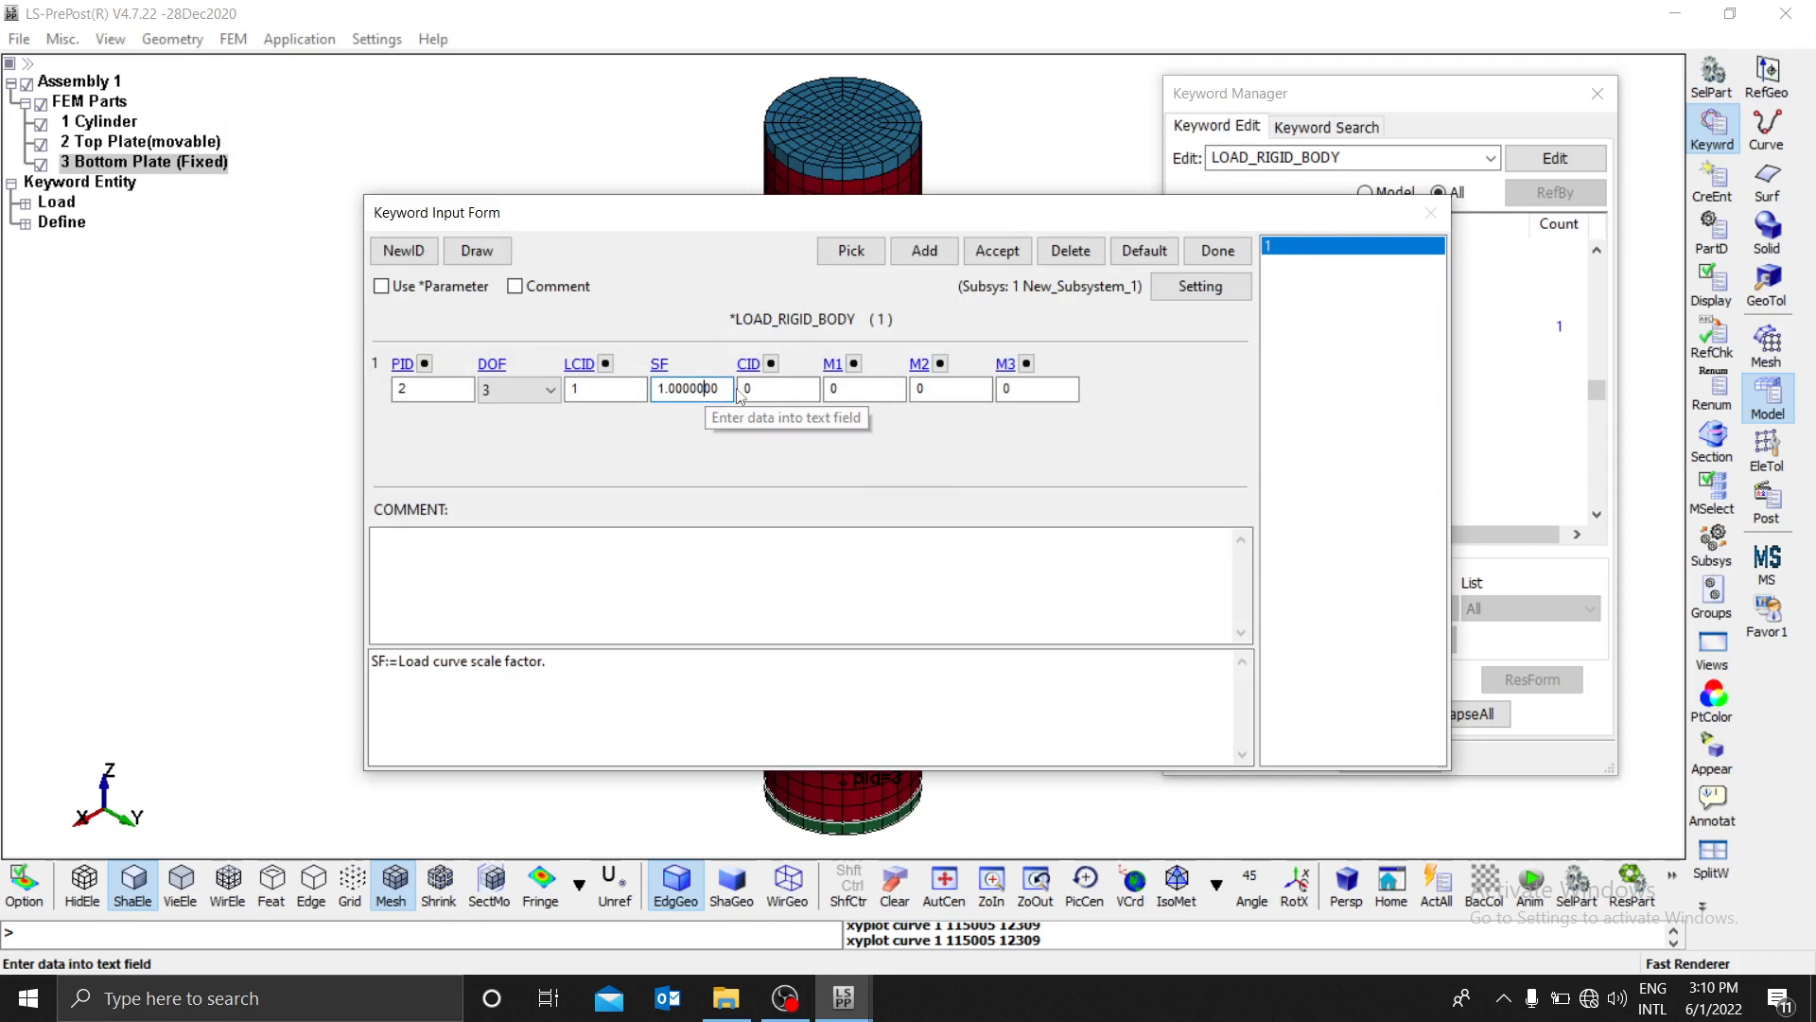
pyautogui.doubleClick(705, 390)
pyautogui.write('-')
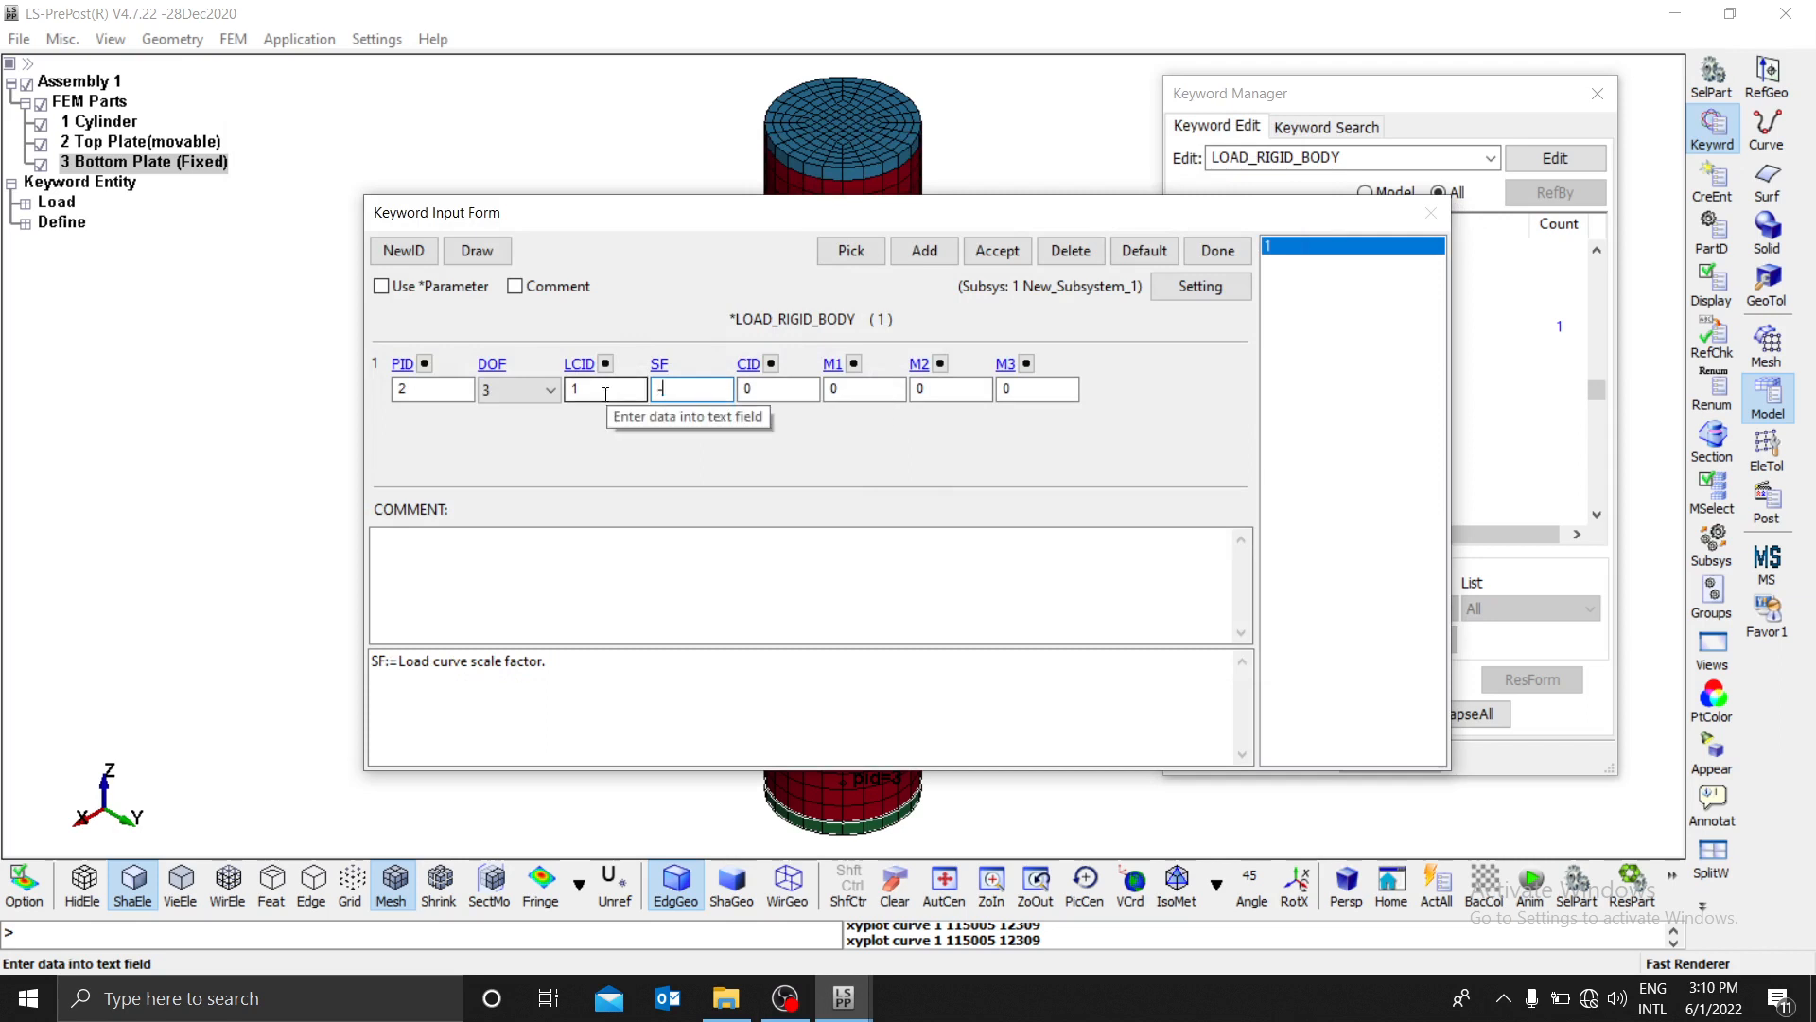
pyautogui.write('10000000')
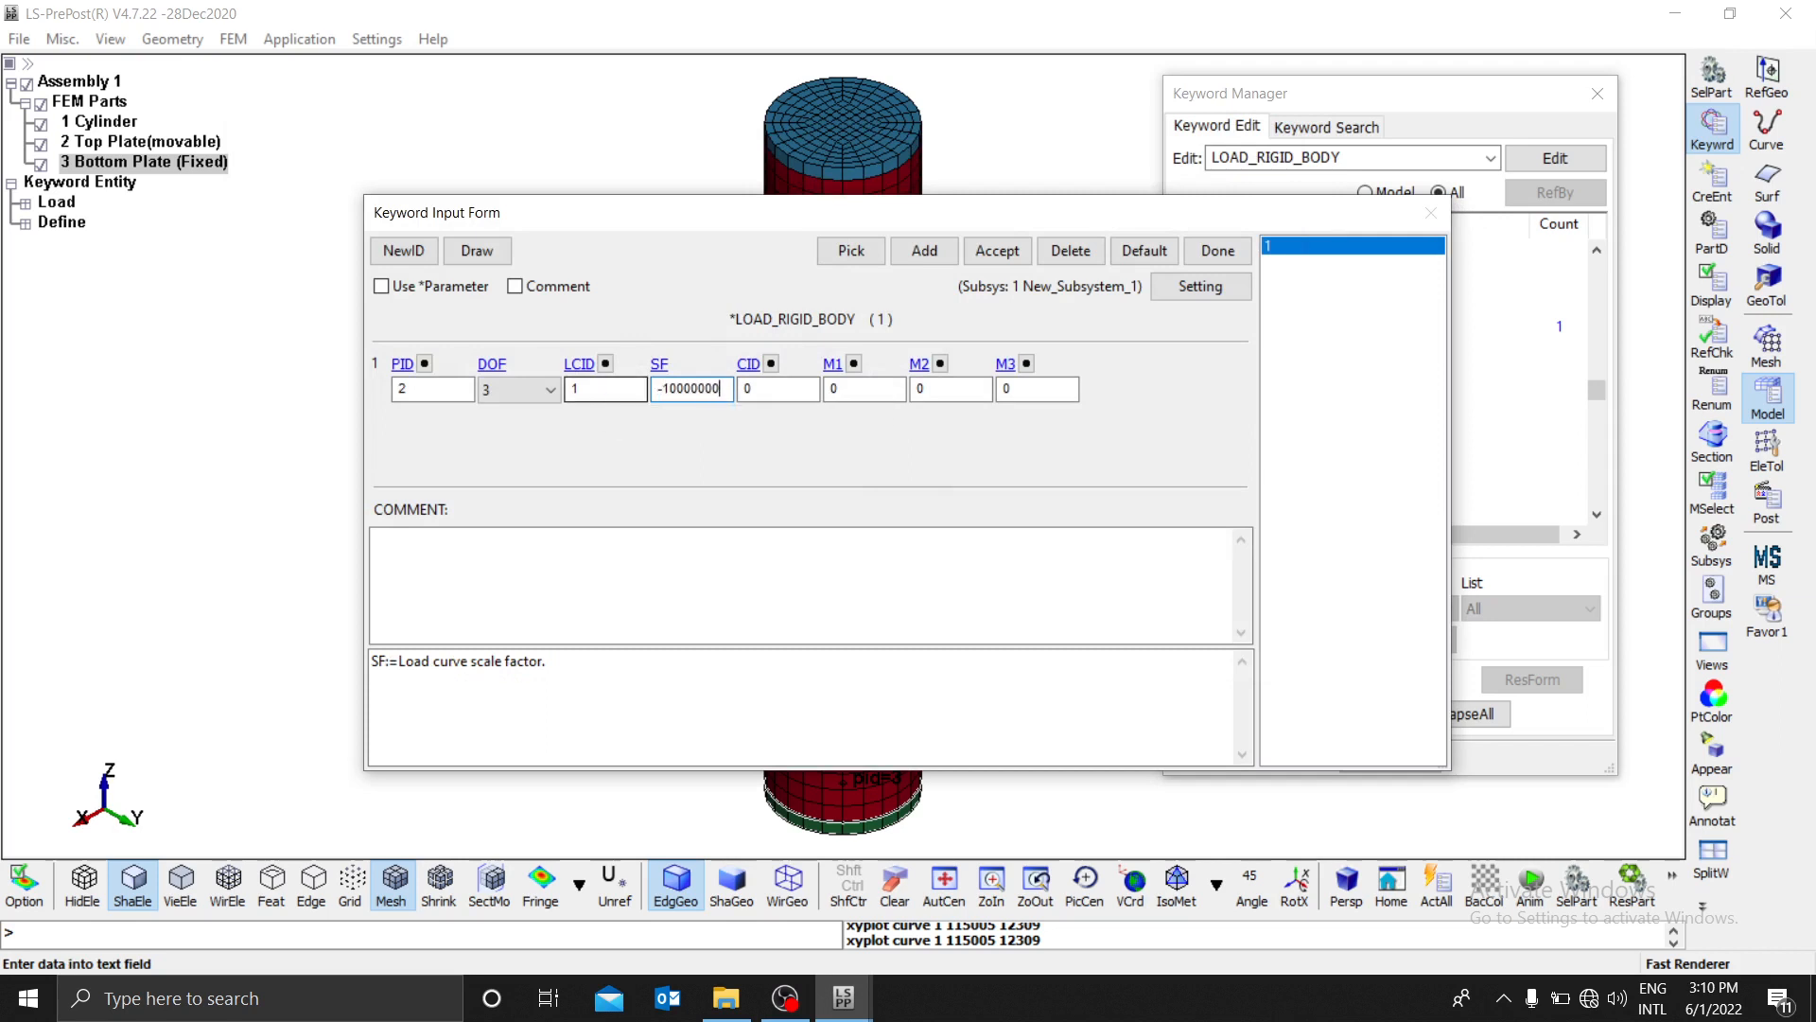
pyautogui.click(997, 251)
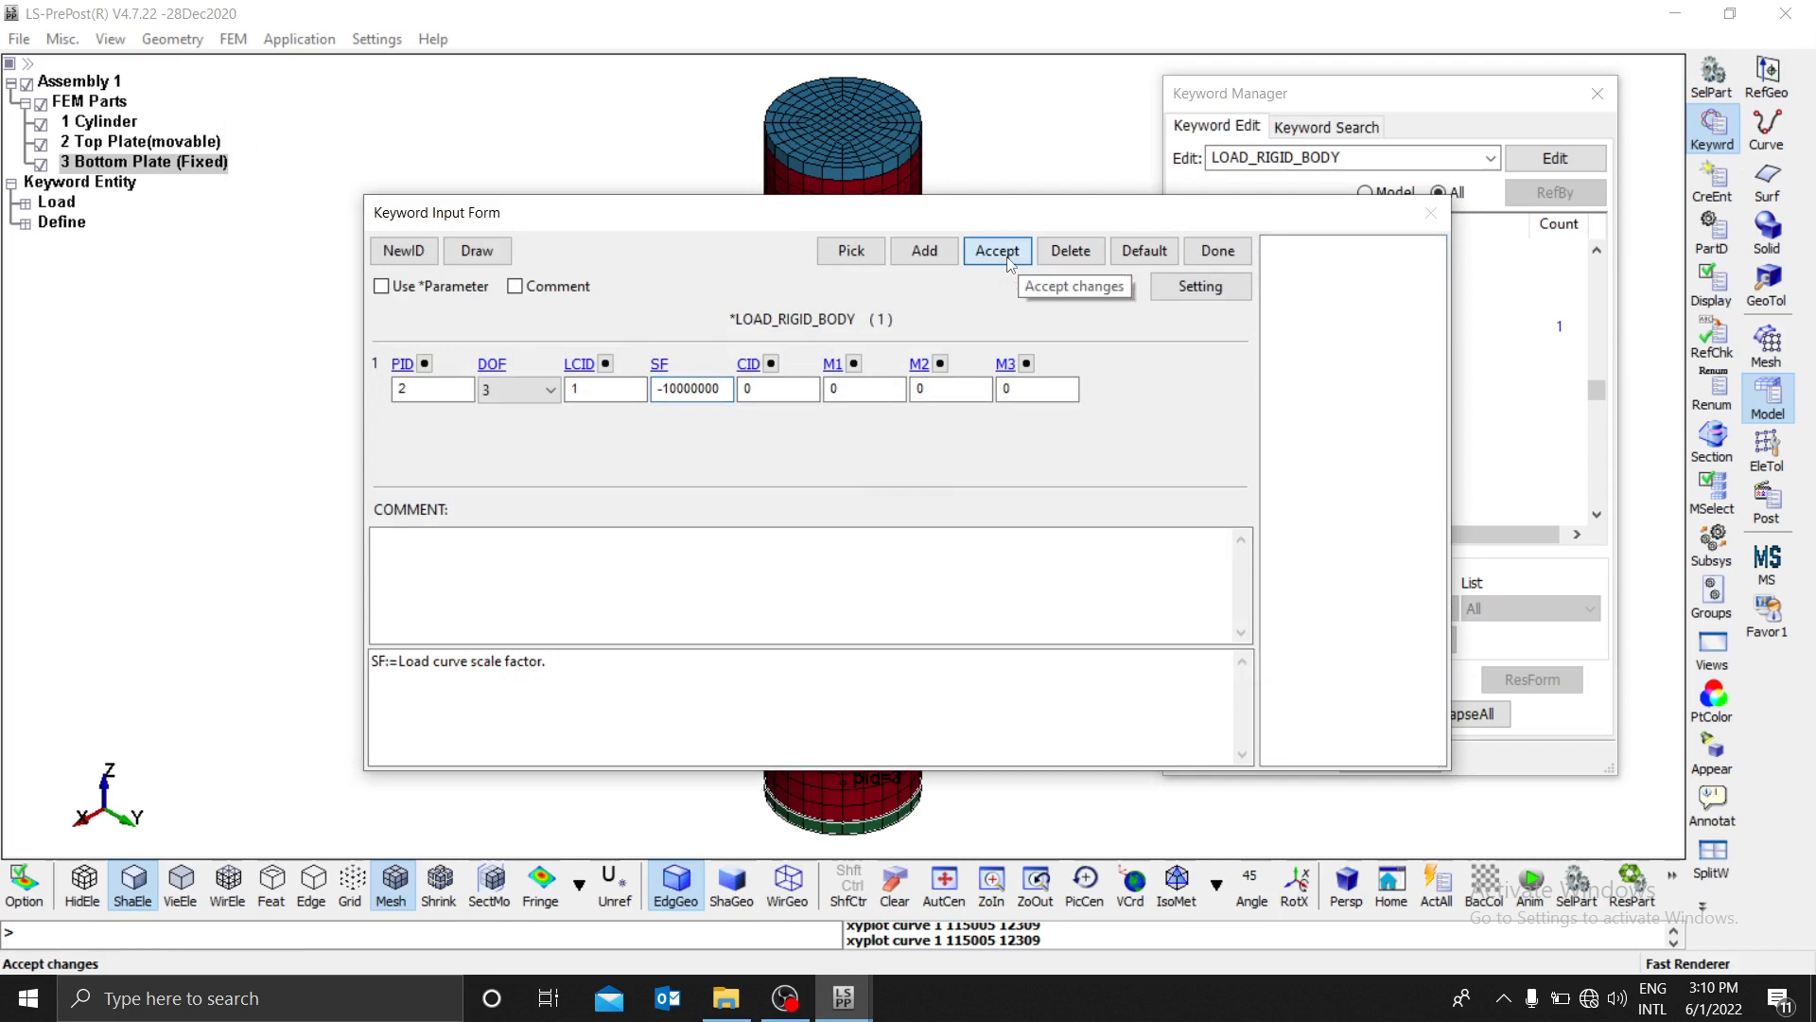
pyautogui.click(1218, 251)
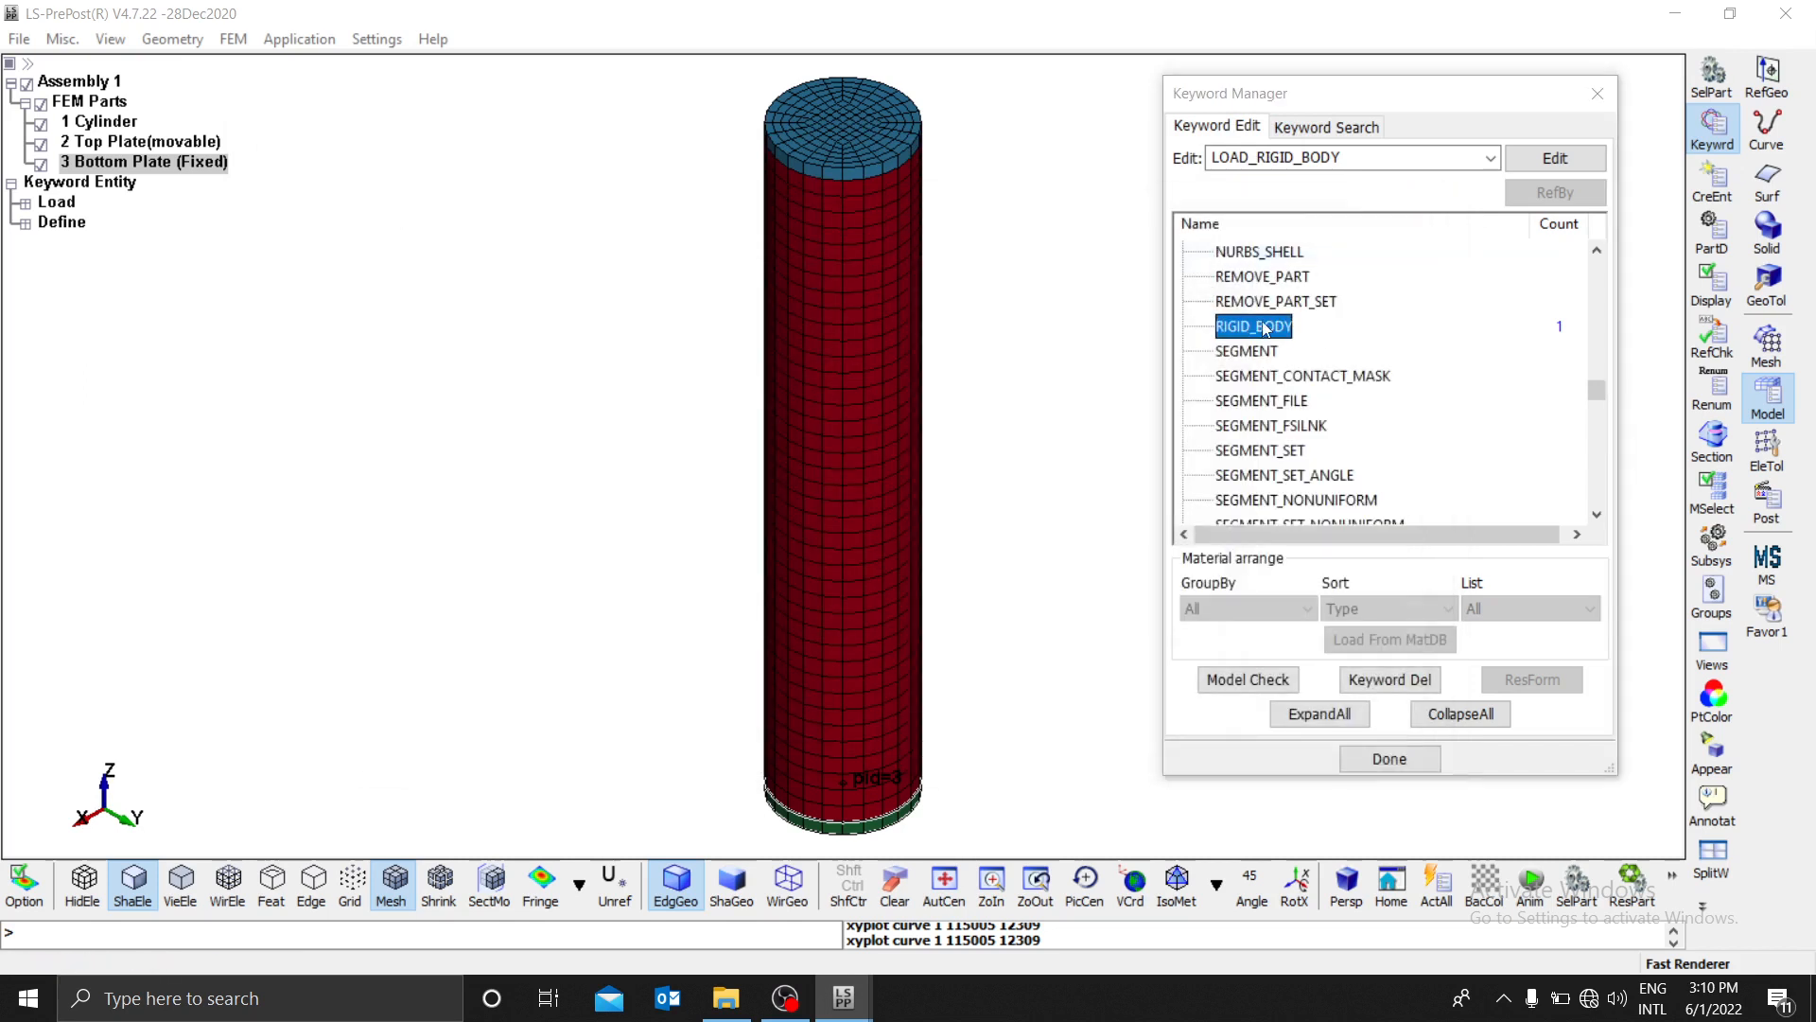
pyautogui.doubleClick(1265, 328)
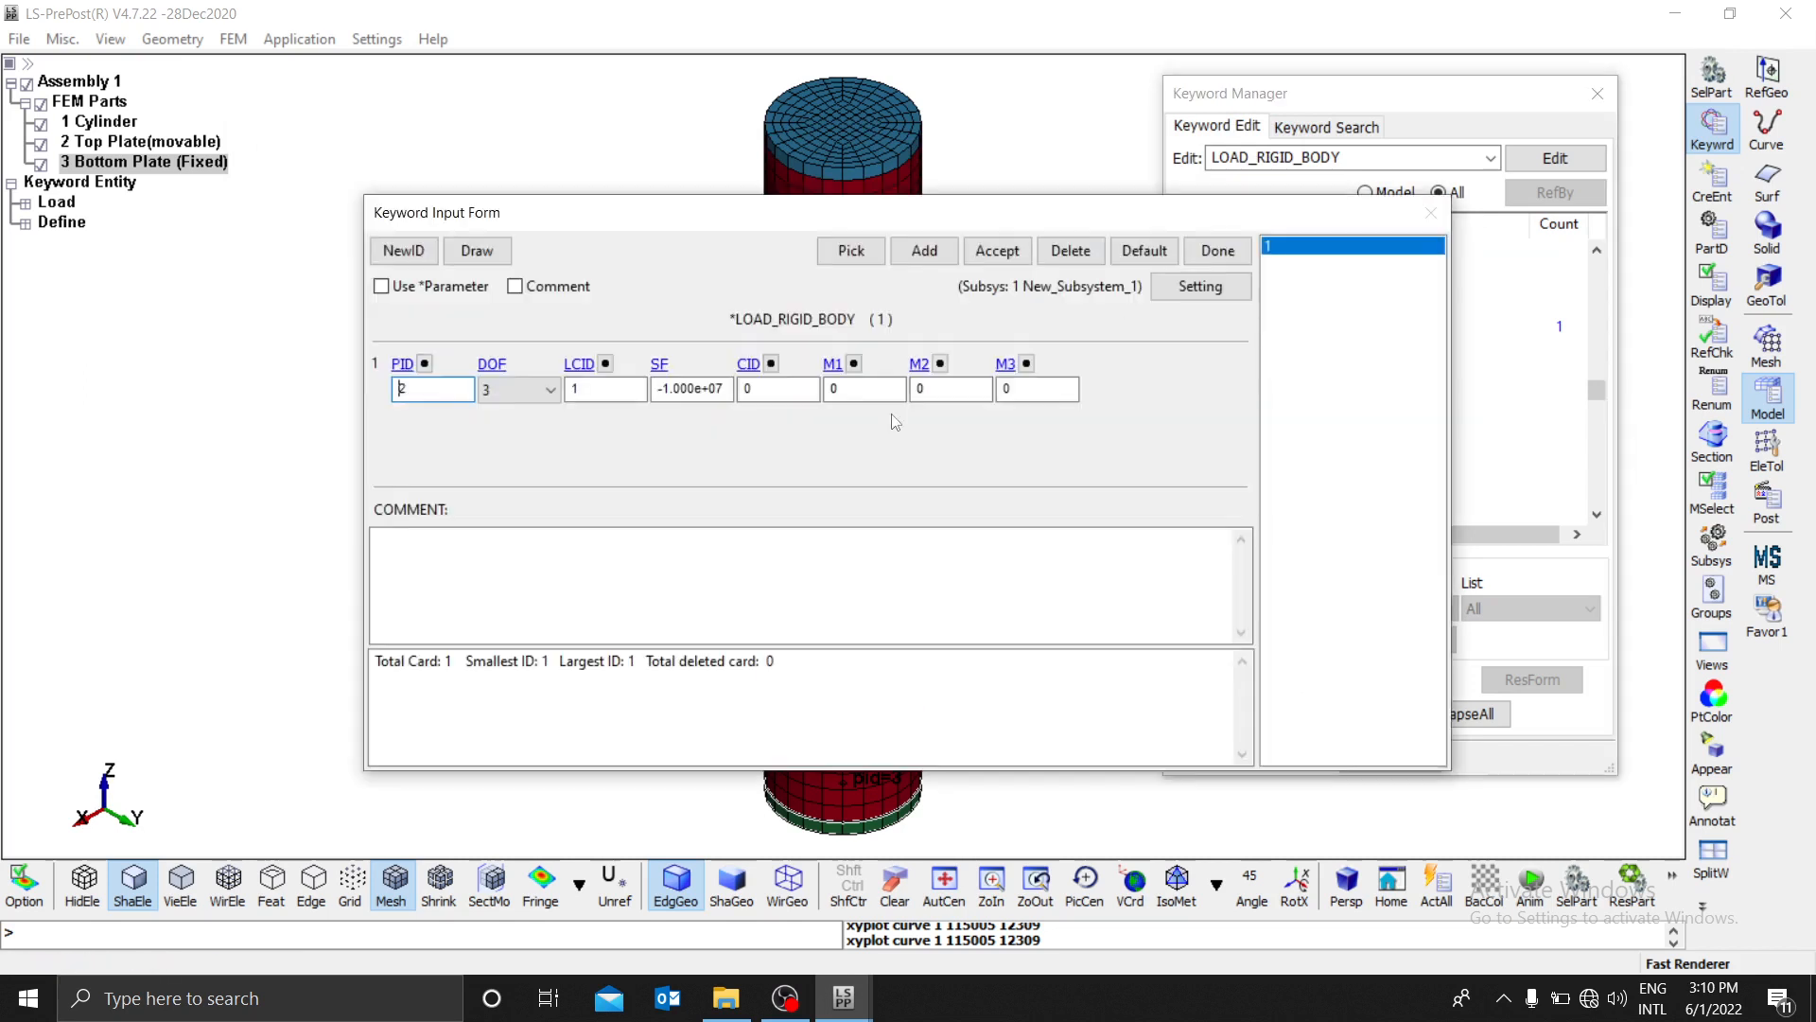
# Step: Check the description of the load curve scale factor SF in the LOAD_RIGID_BODY card and close the form
pyautogui.click(675, 390)
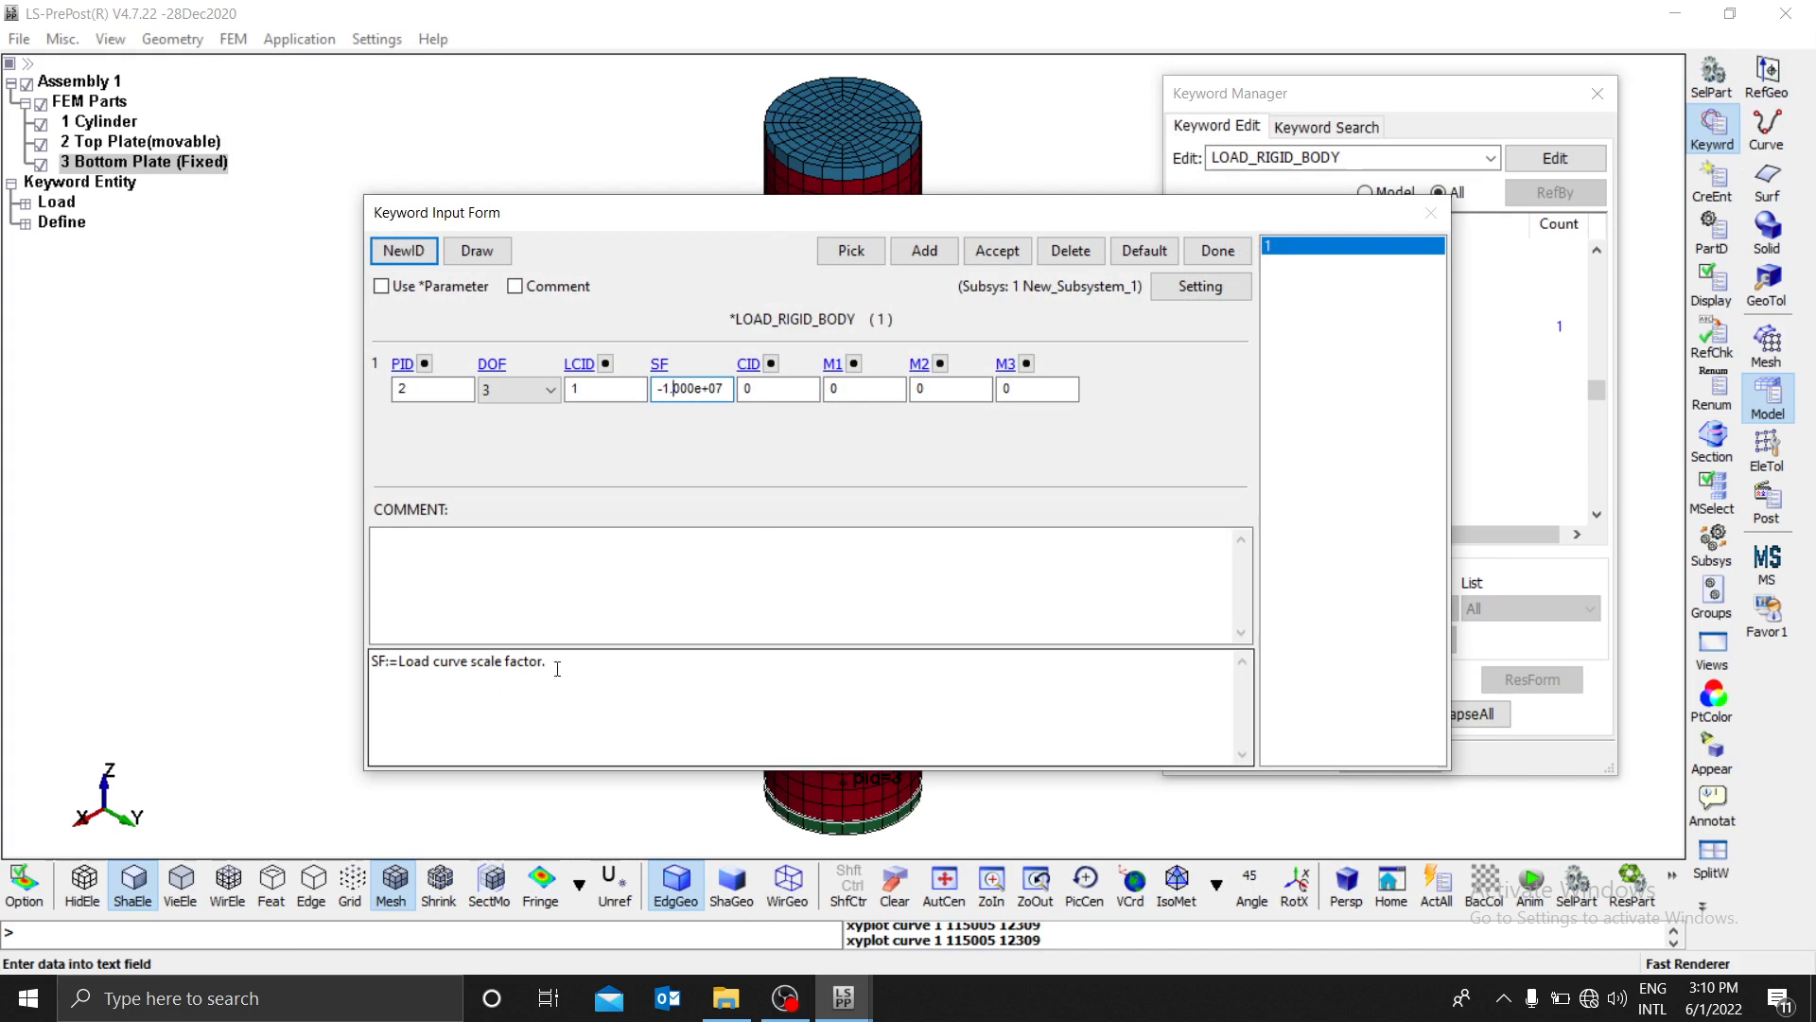
pyautogui.moveTo(558, 669); pyautogui.dragTo(389, 662)
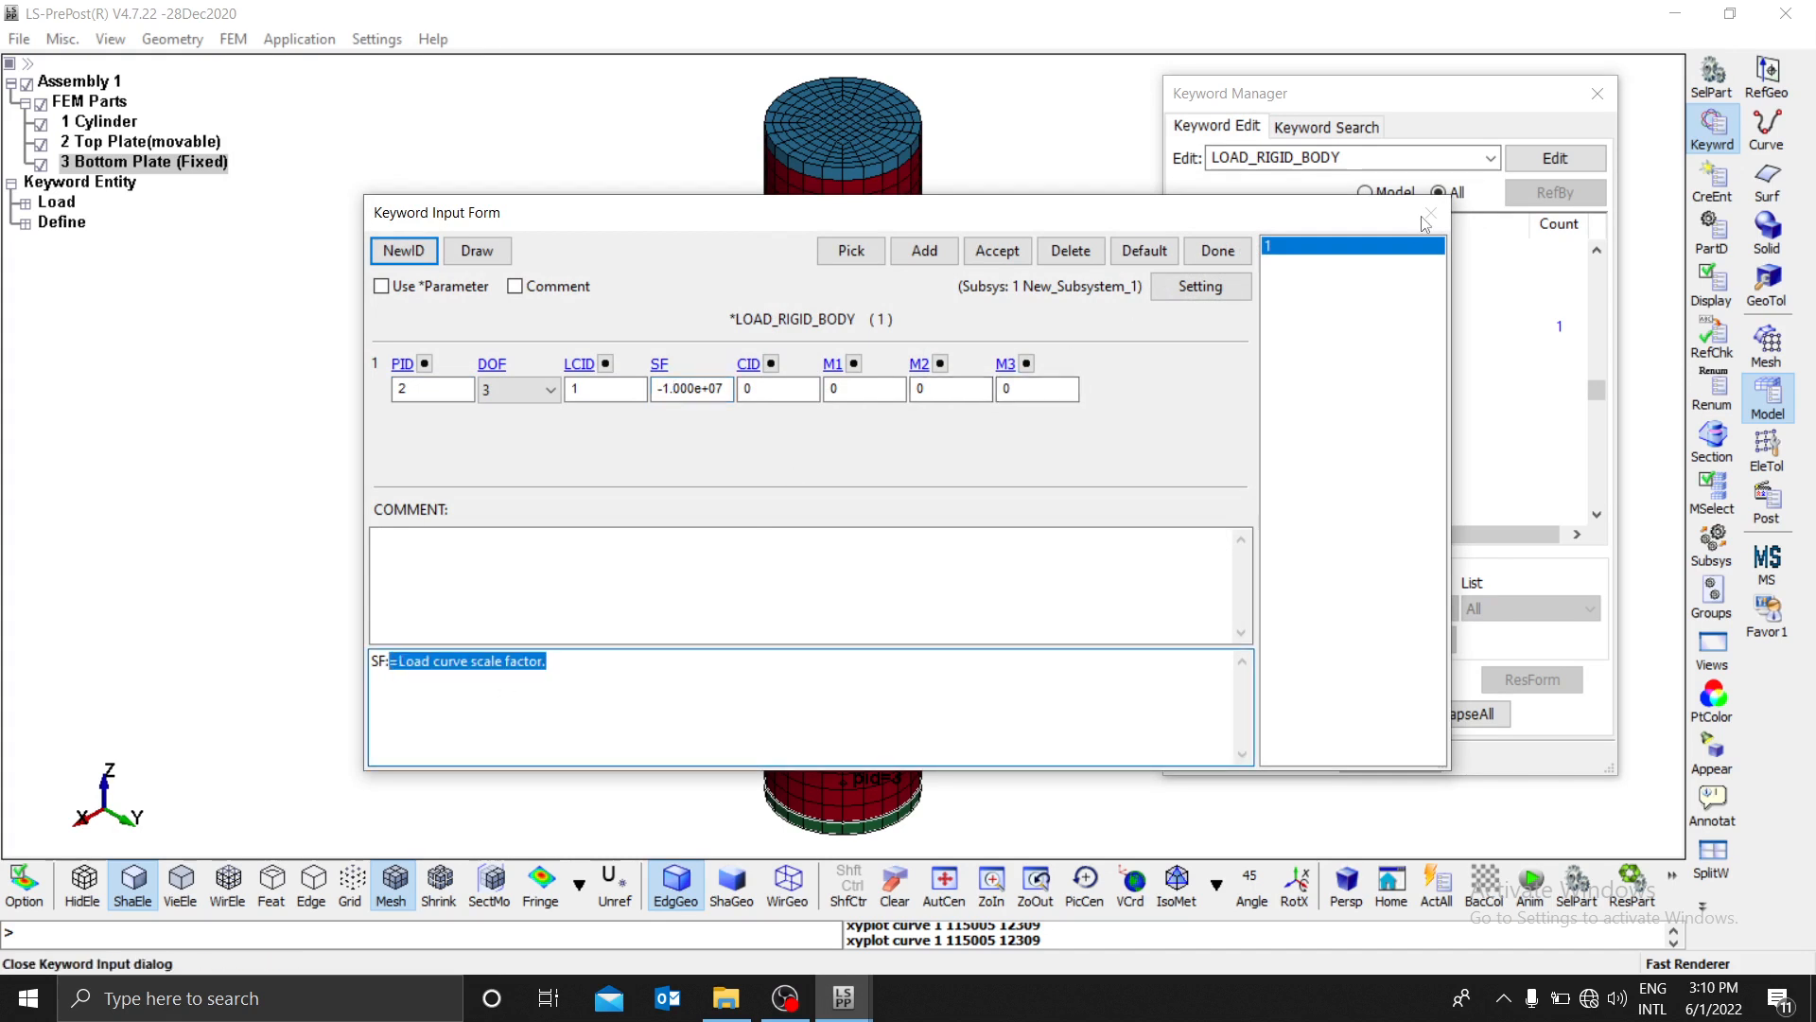
pyautogui.click(1218, 251)
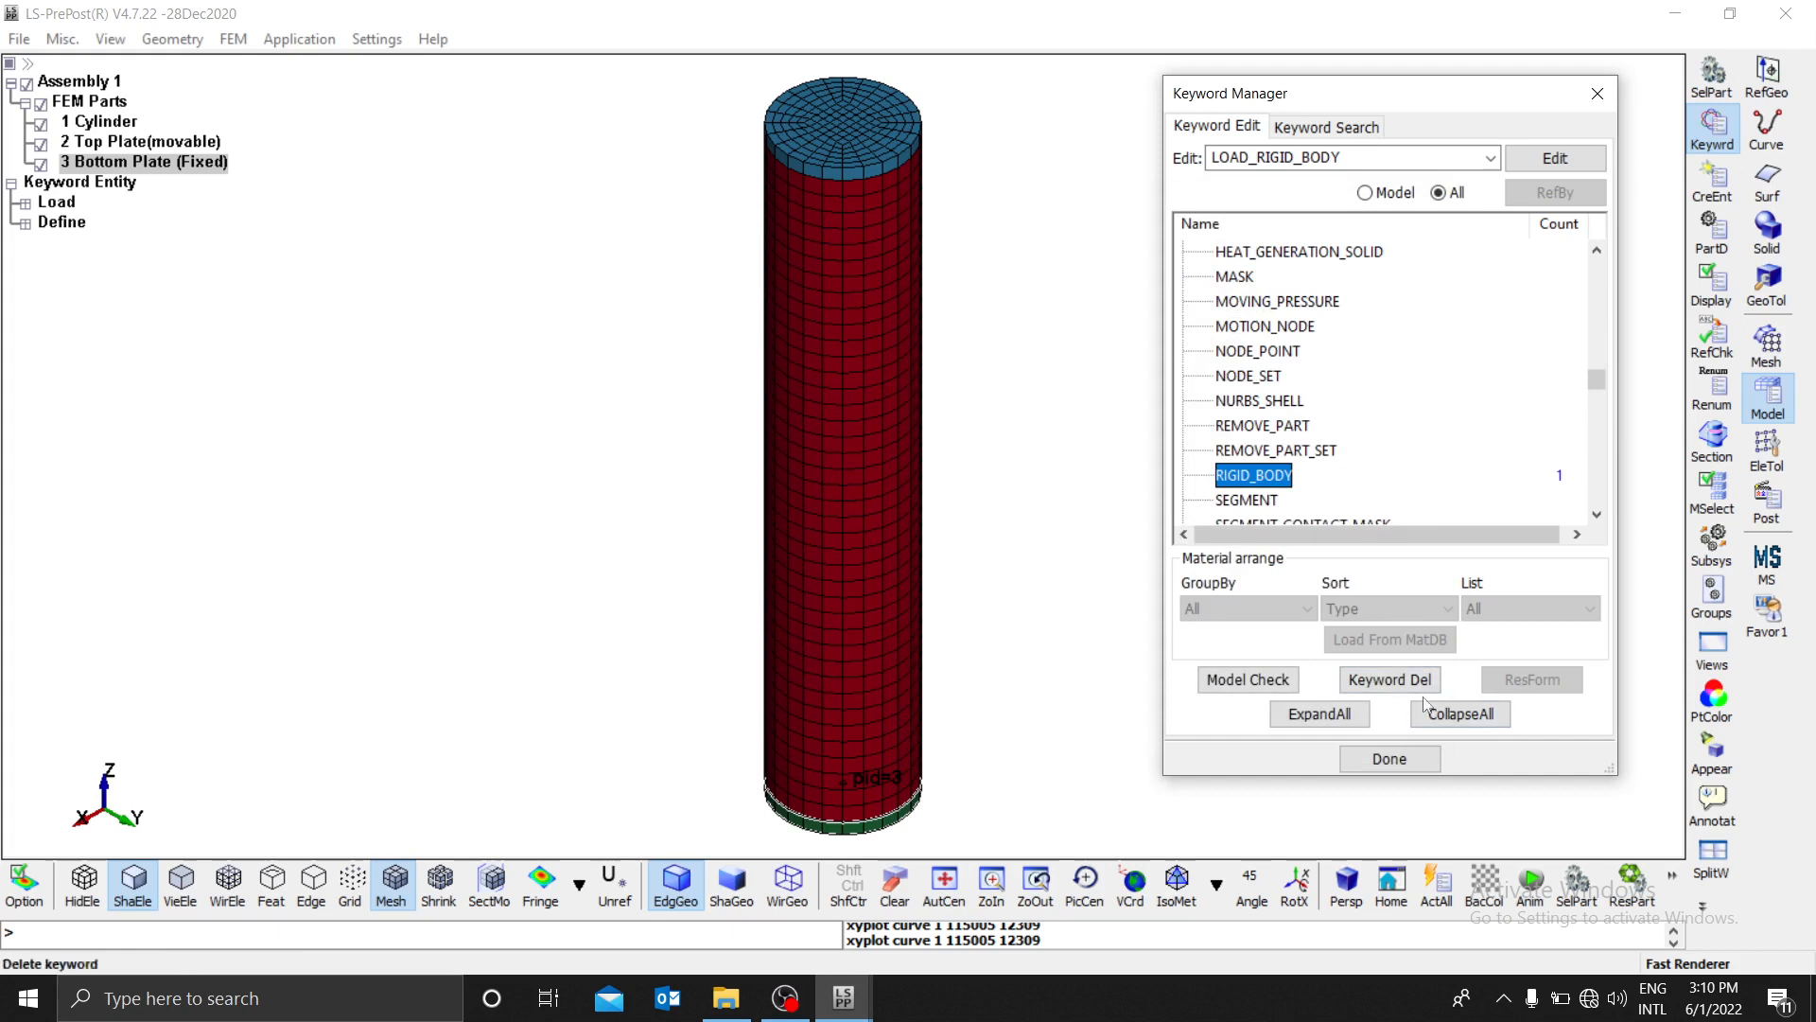
# Step: Collapse the keyword list and open the CURVE keyword under DEFINE
pyautogui.click(1449, 726)
pyautogui.scroll(4, 1261, 310)
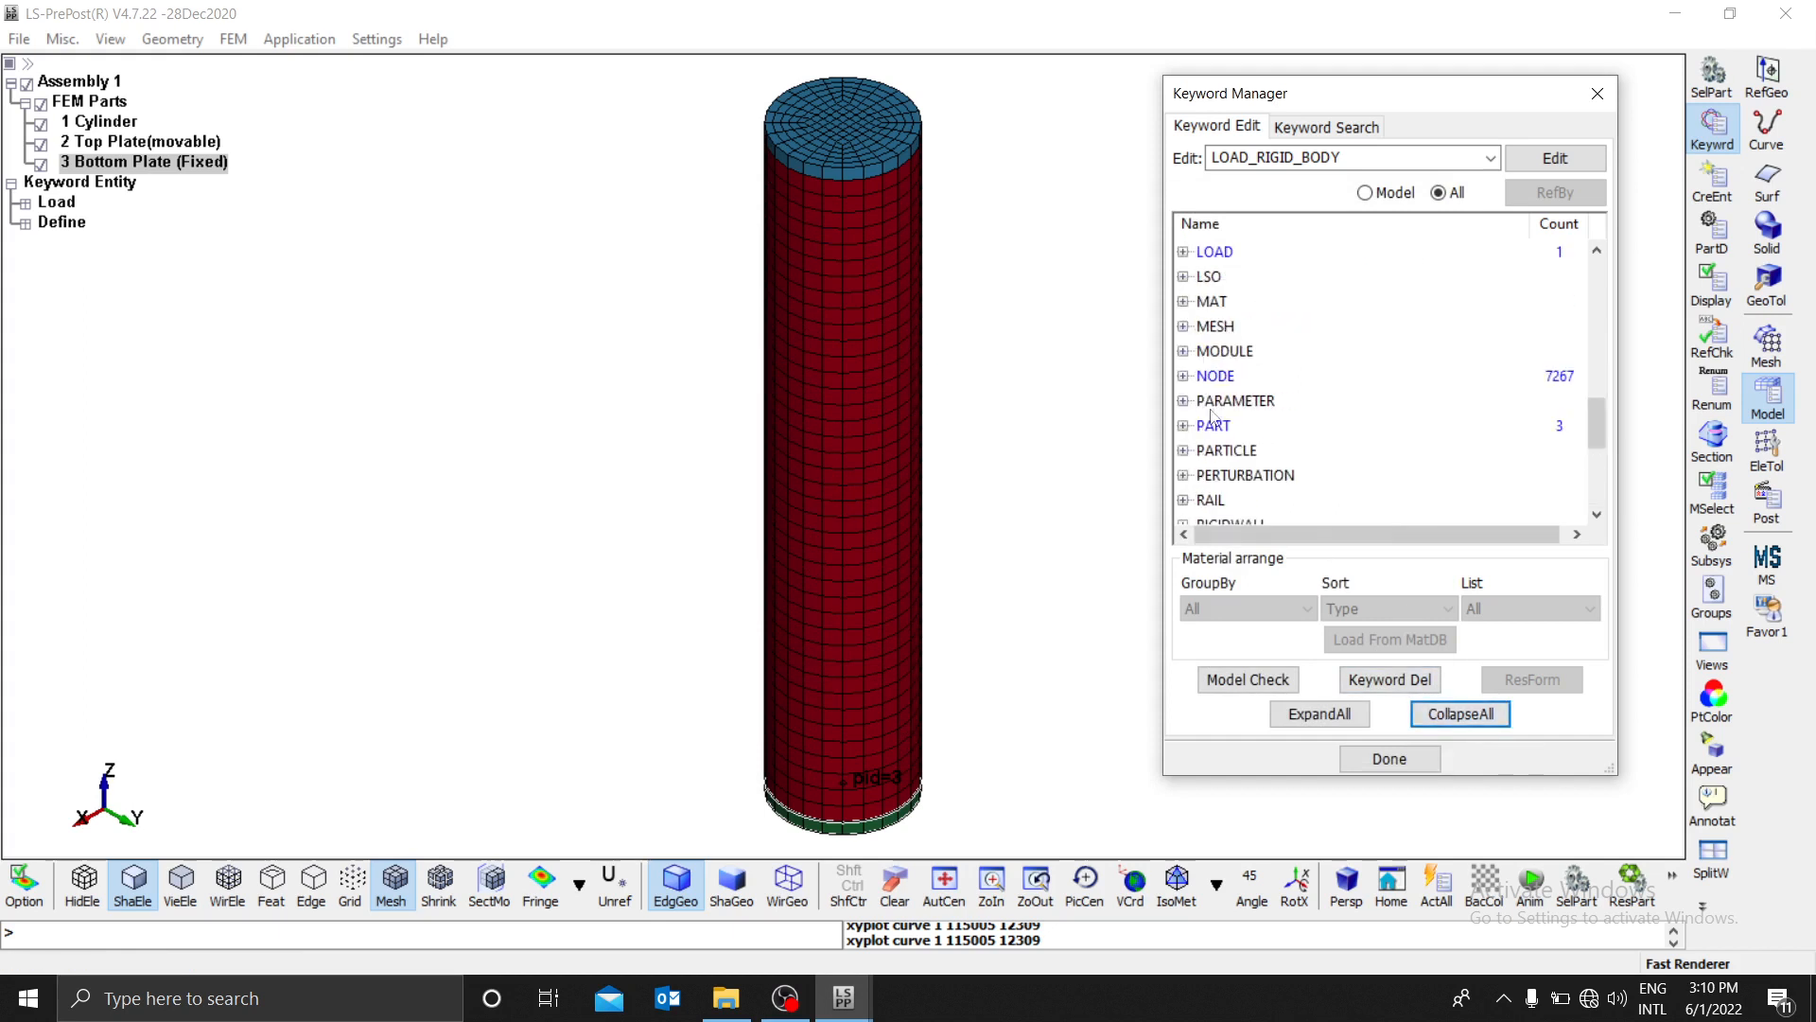
pyautogui.scroll(6, 1195, 368)
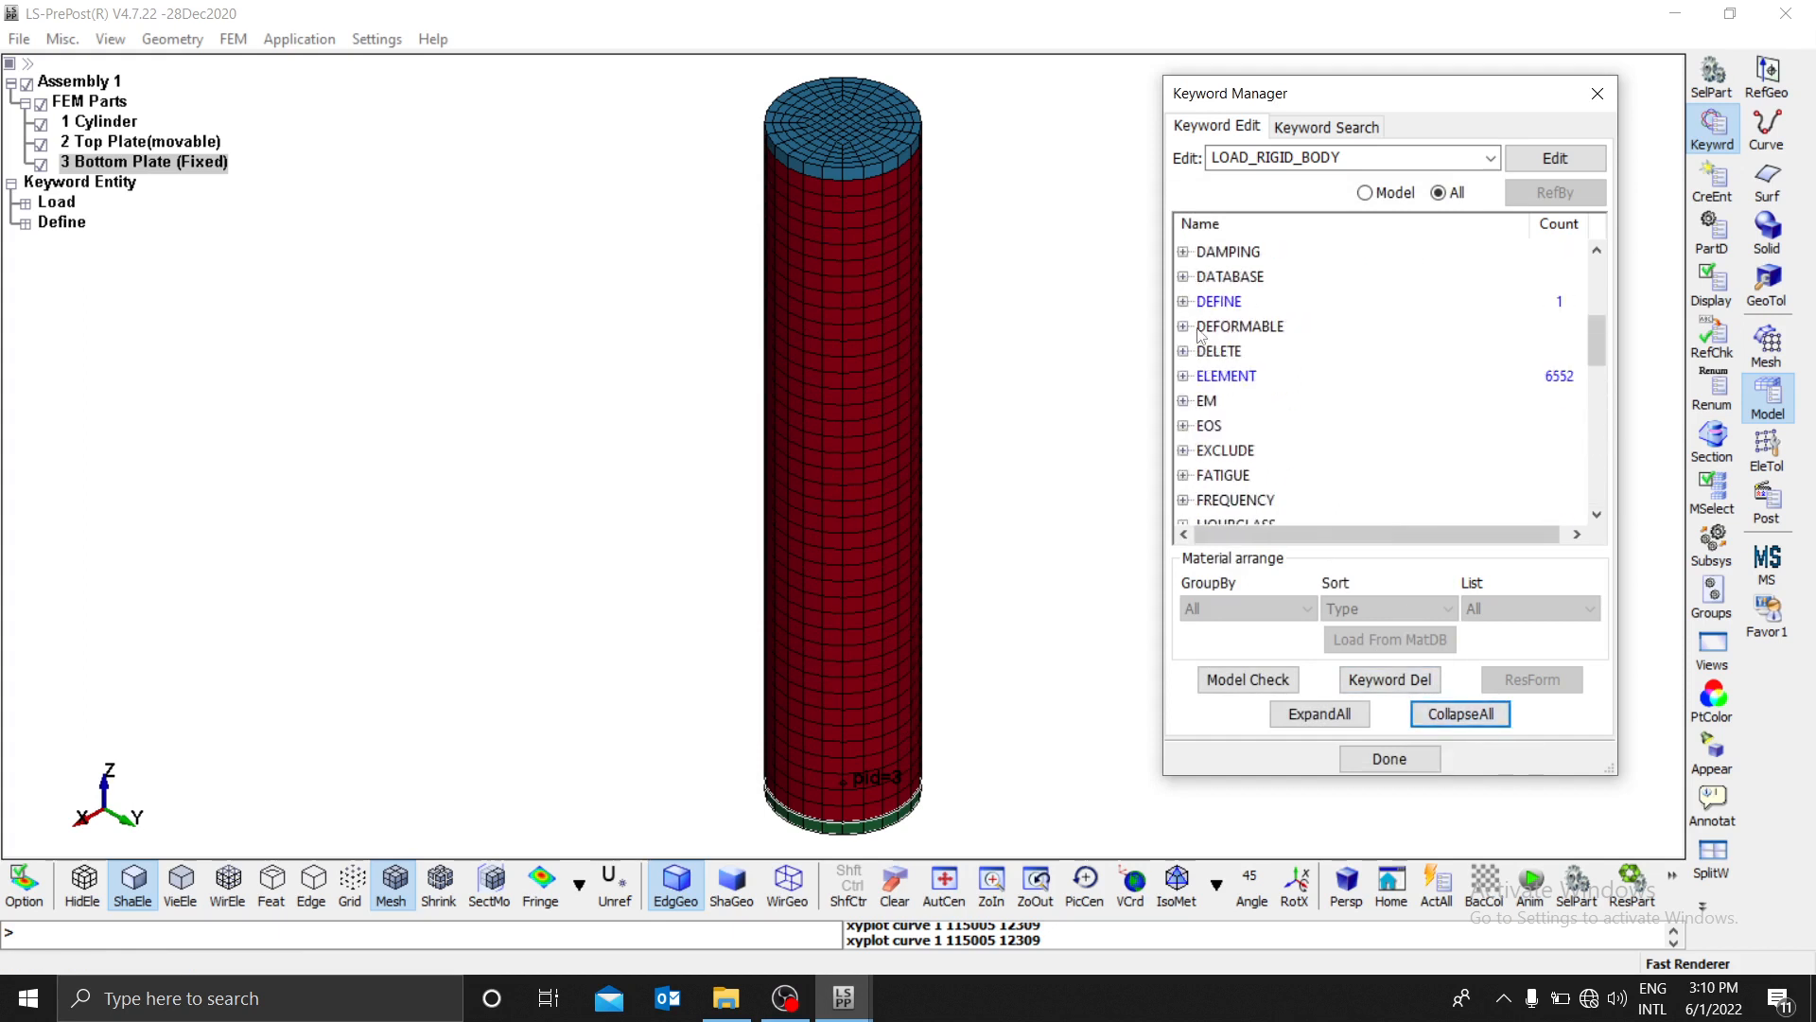
pyautogui.doubleClick(1210, 301)
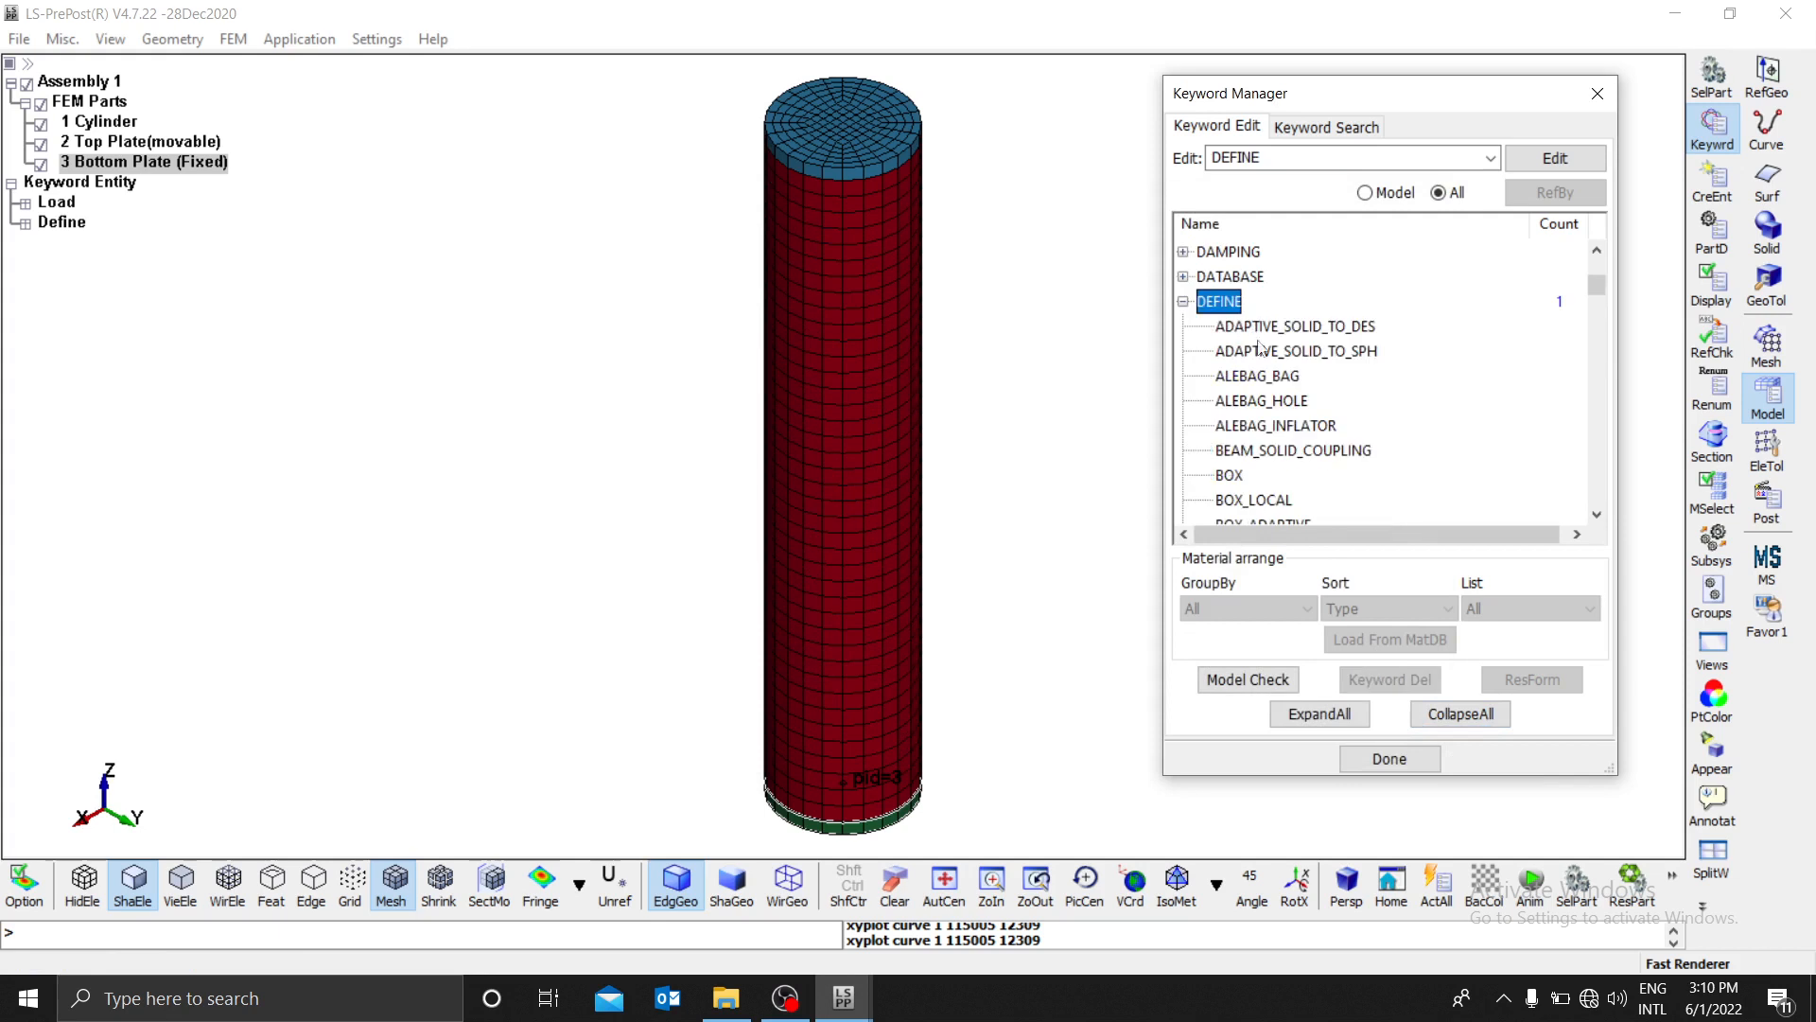
pyautogui.scroll(-5, 1302, 420)
pyautogui.scroll(-3, 1303, 420)
pyautogui.doubleClick(1239, 351)
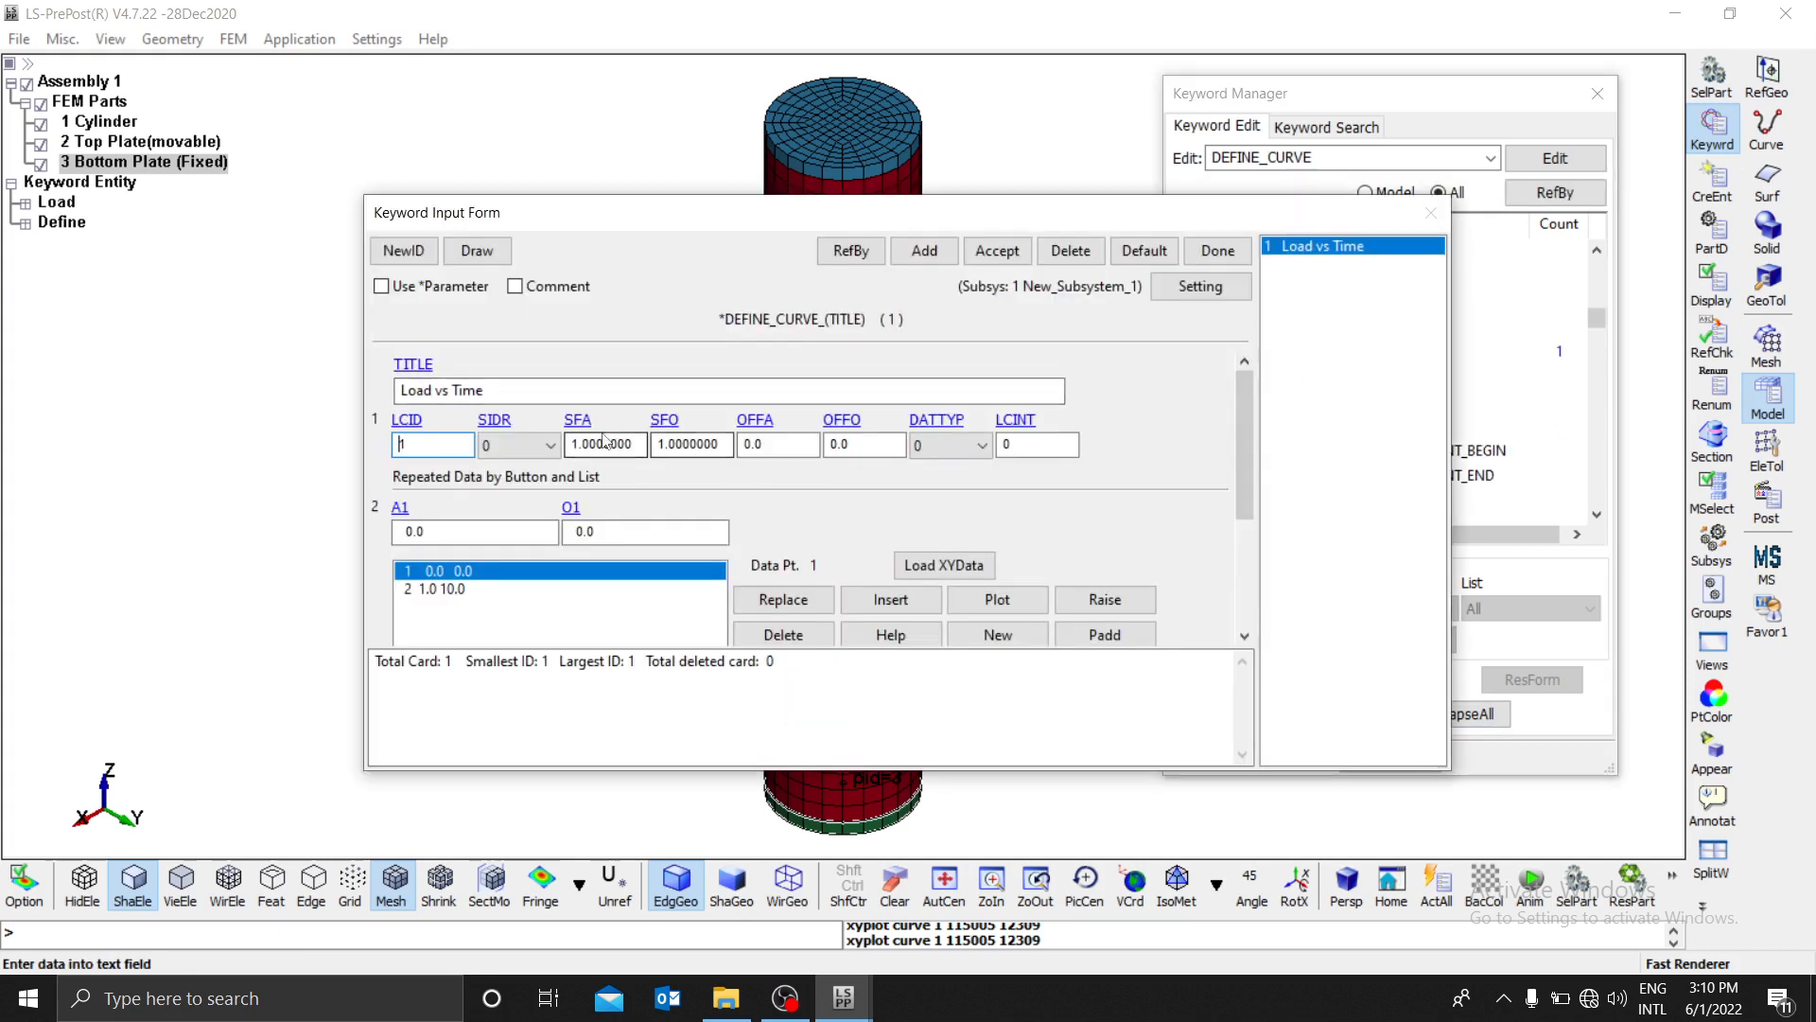
# Step: Review the abscissa and ordinate scale factors SFA and SFO of the Load vs Time curve and close the form
pyautogui.click(602, 442)
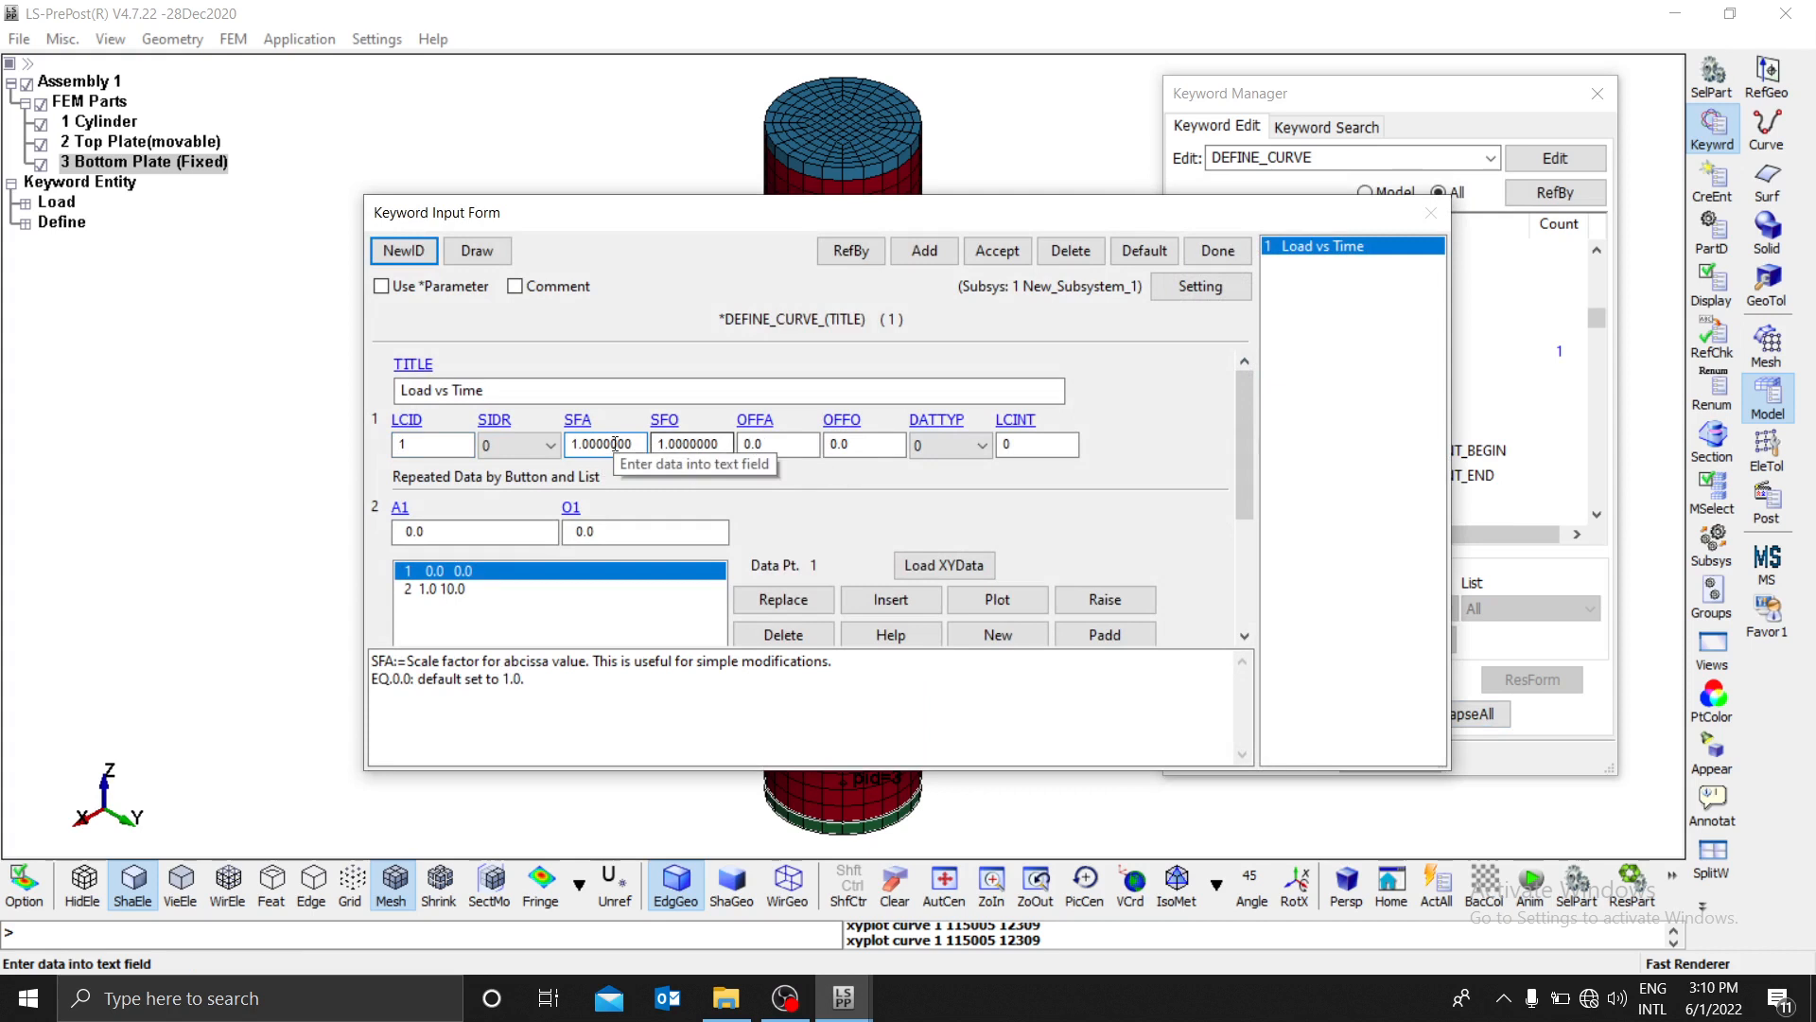
pyautogui.click(709, 442)
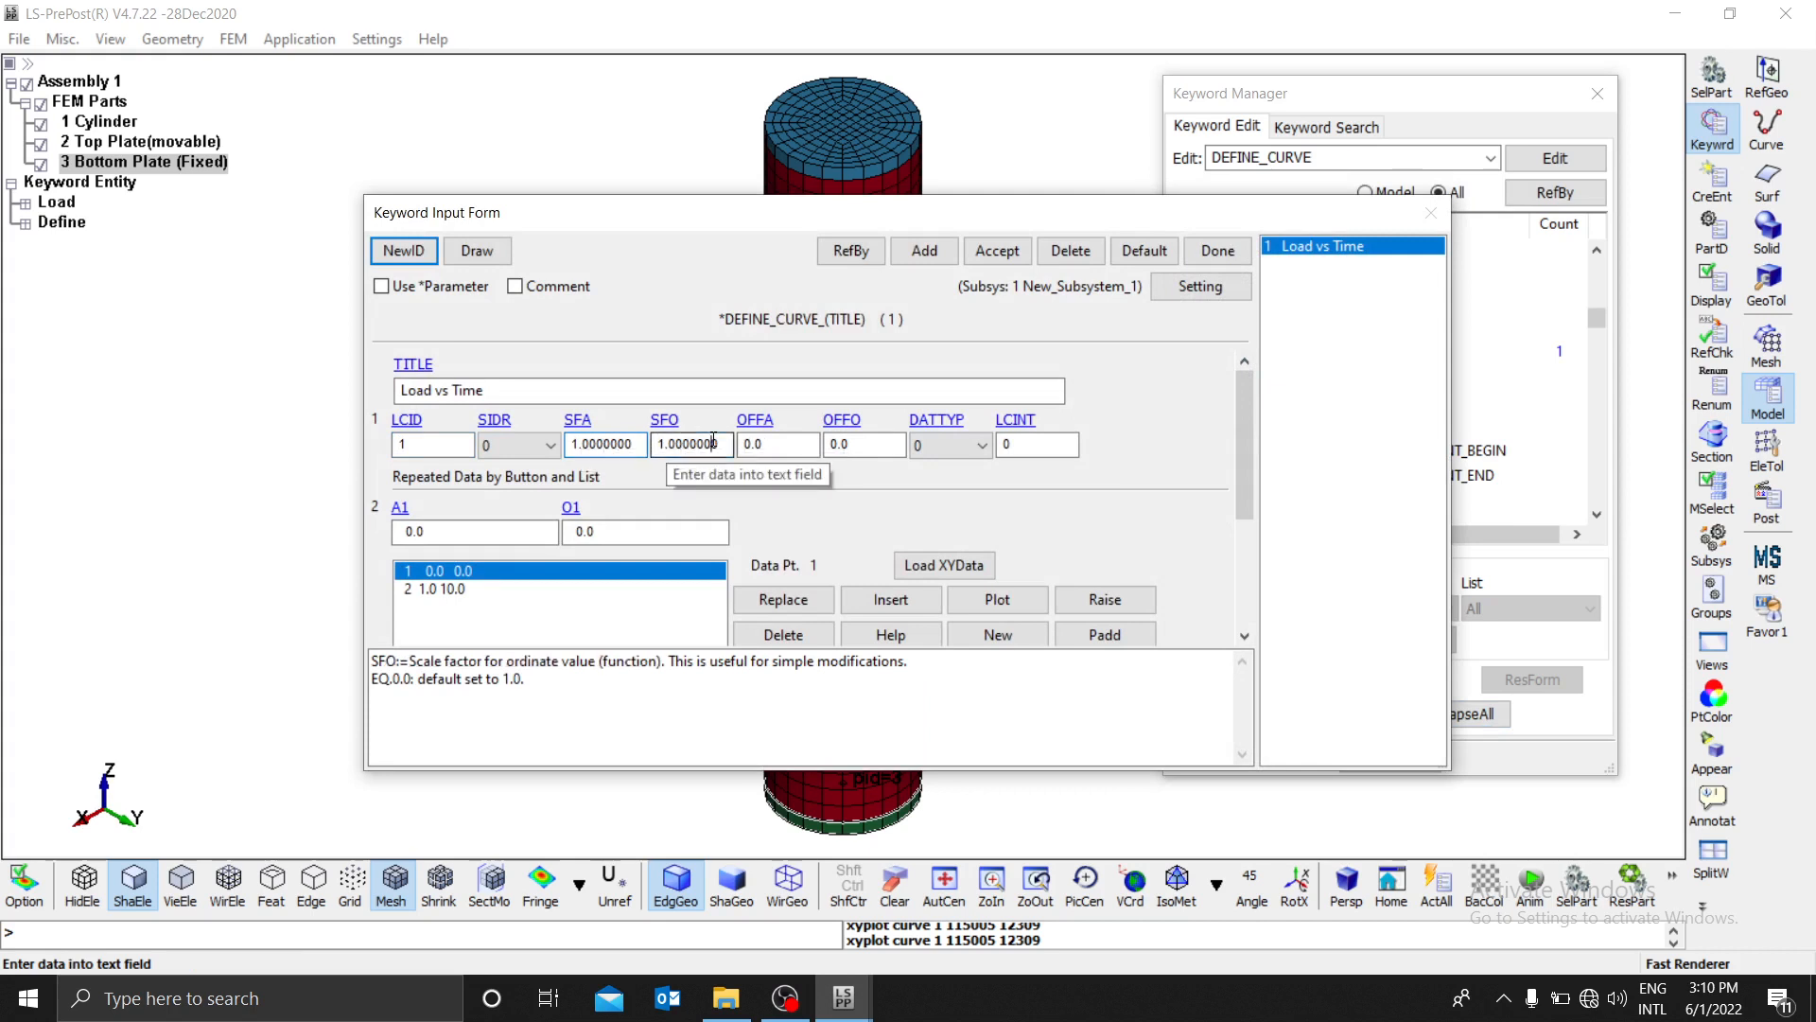
pyautogui.click(600, 443)
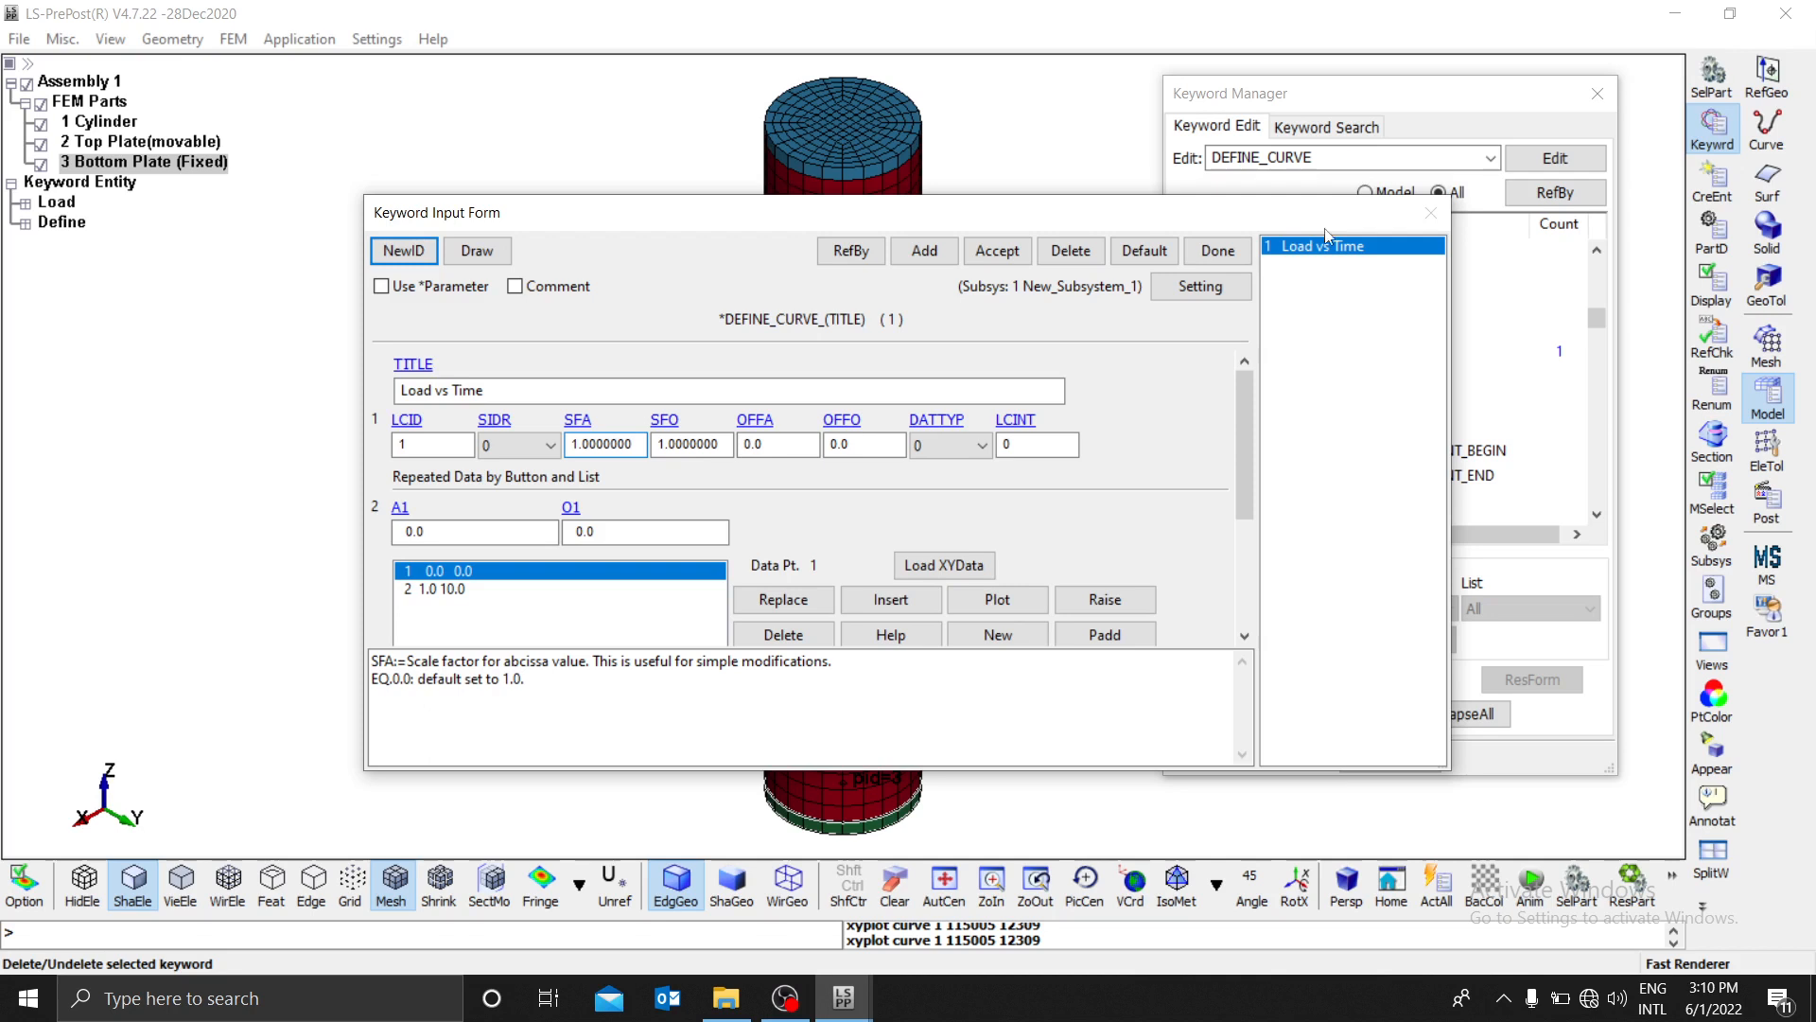
pyautogui.click(1214, 251)
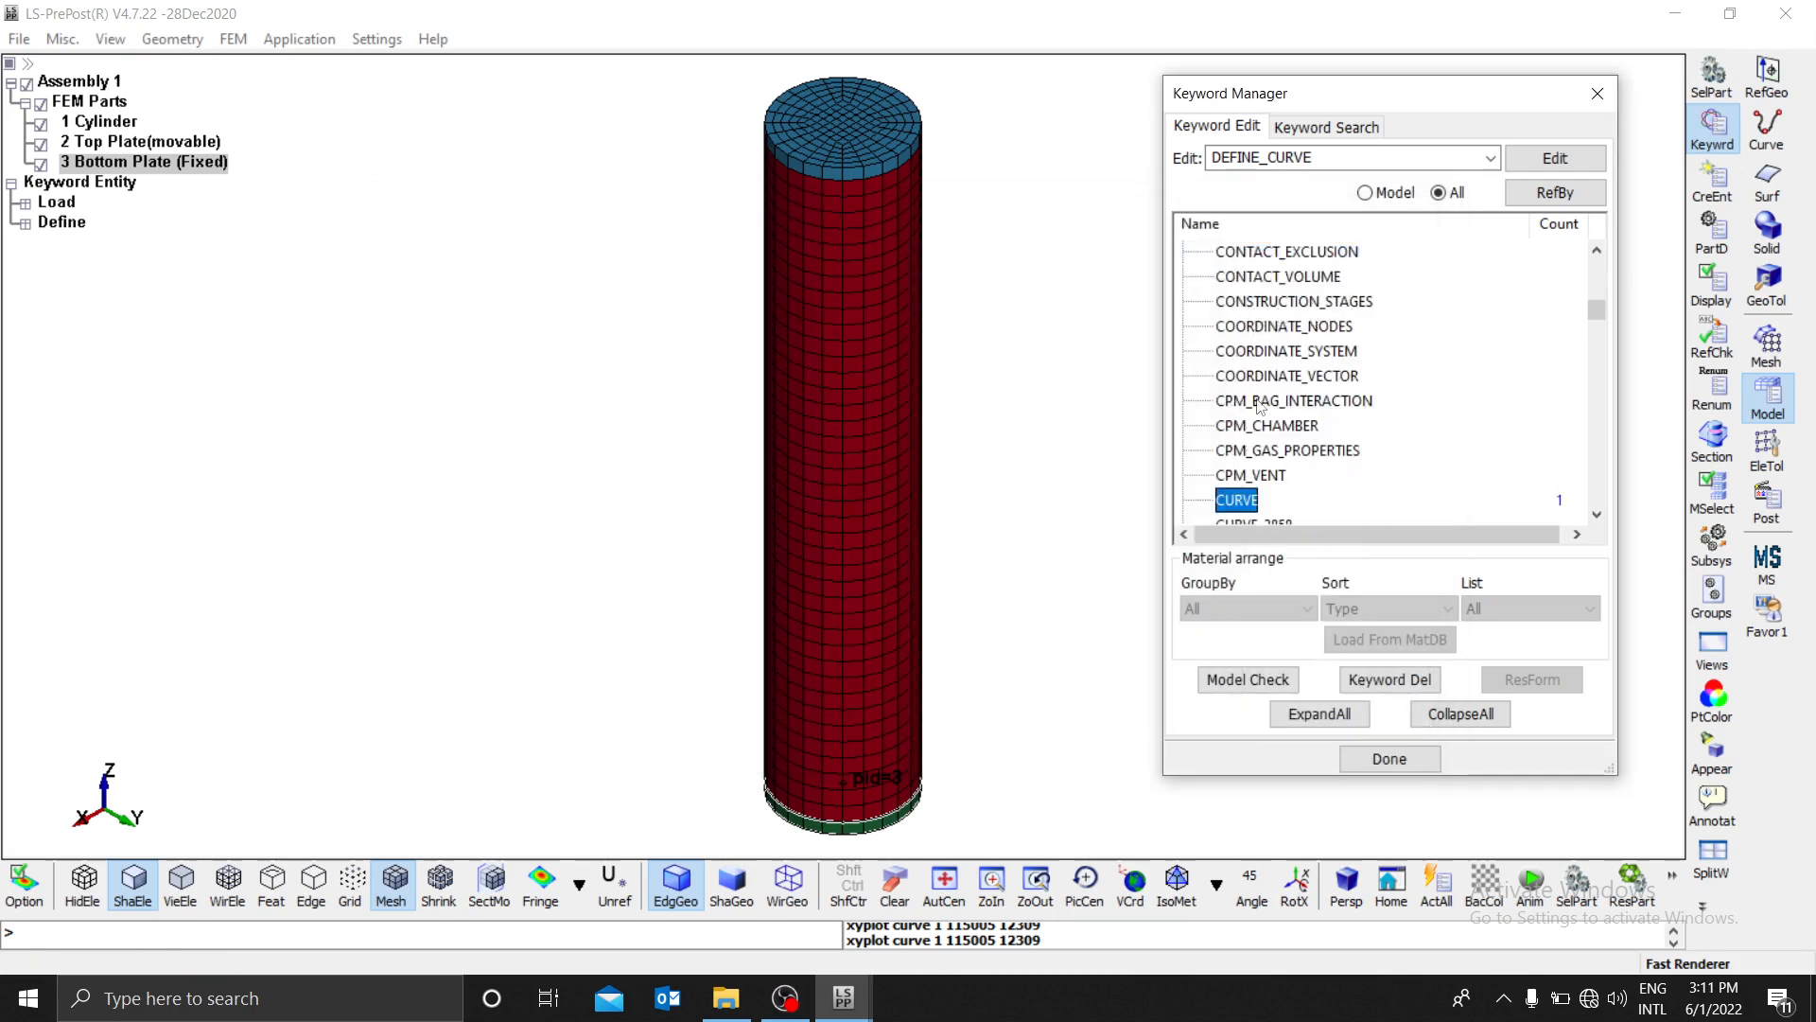
pyautogui.doubleClick(1239, 353)
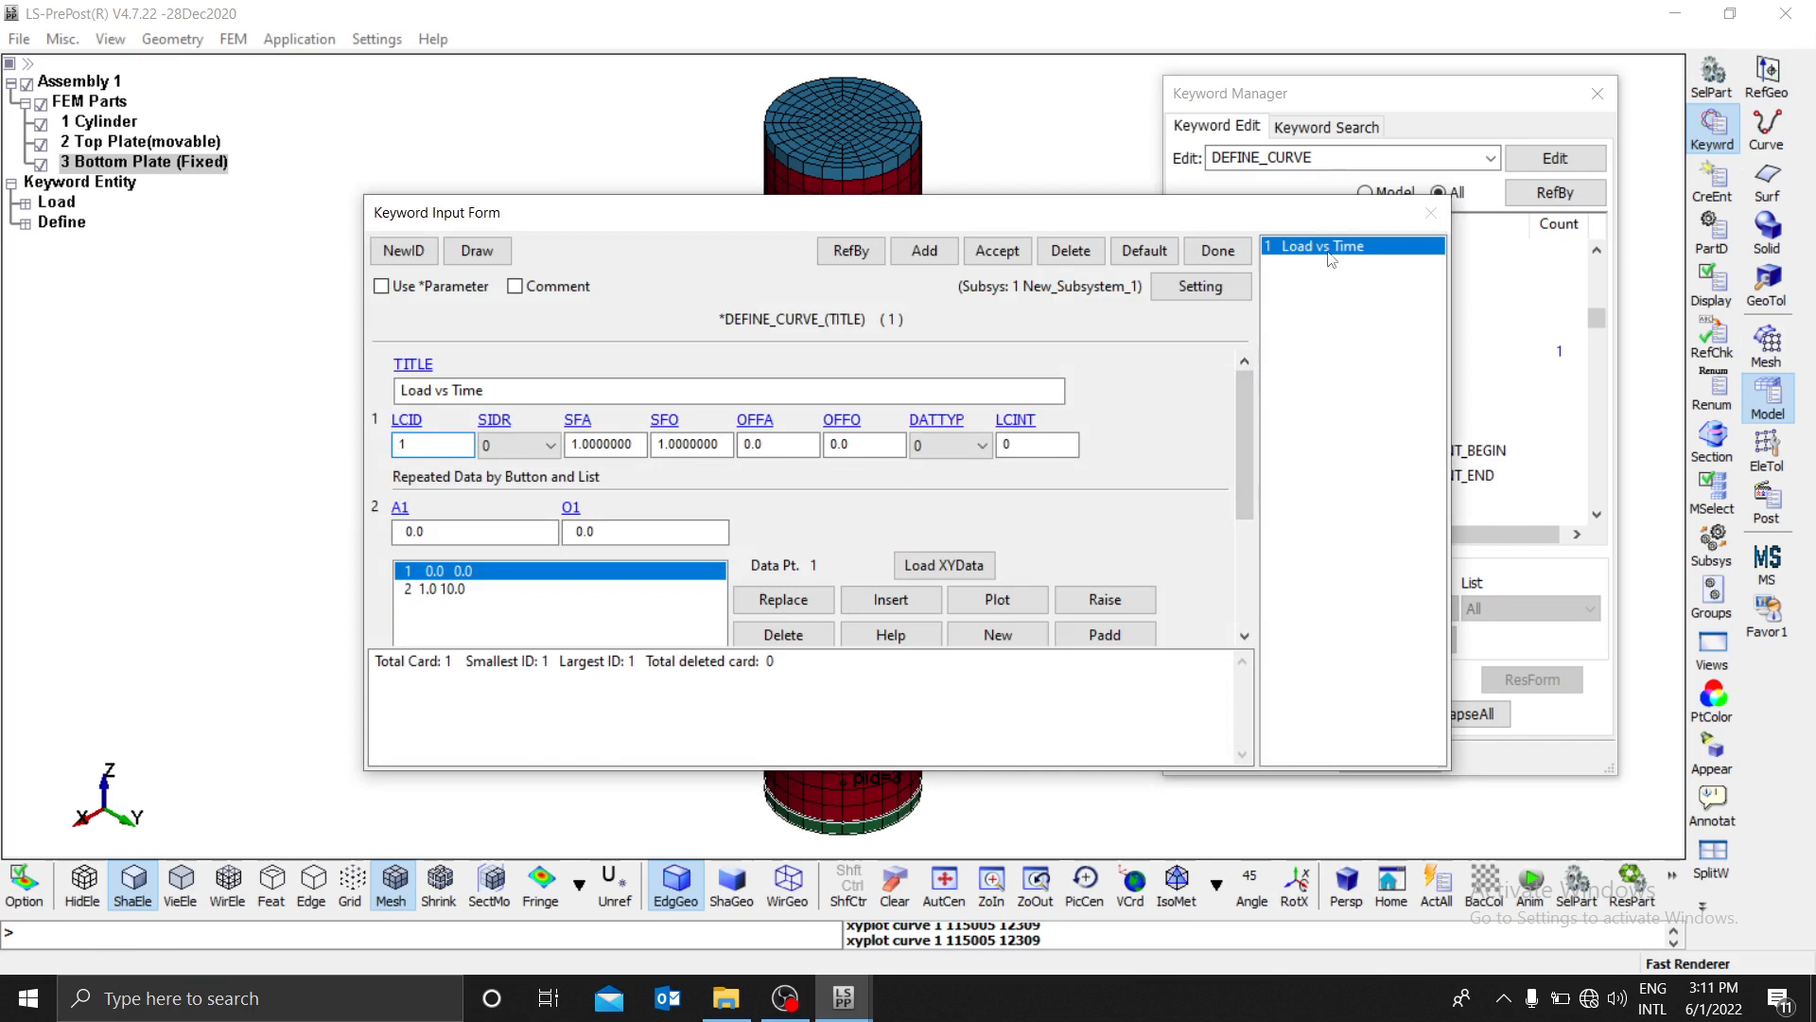
pyautogui.click(1218, 251)
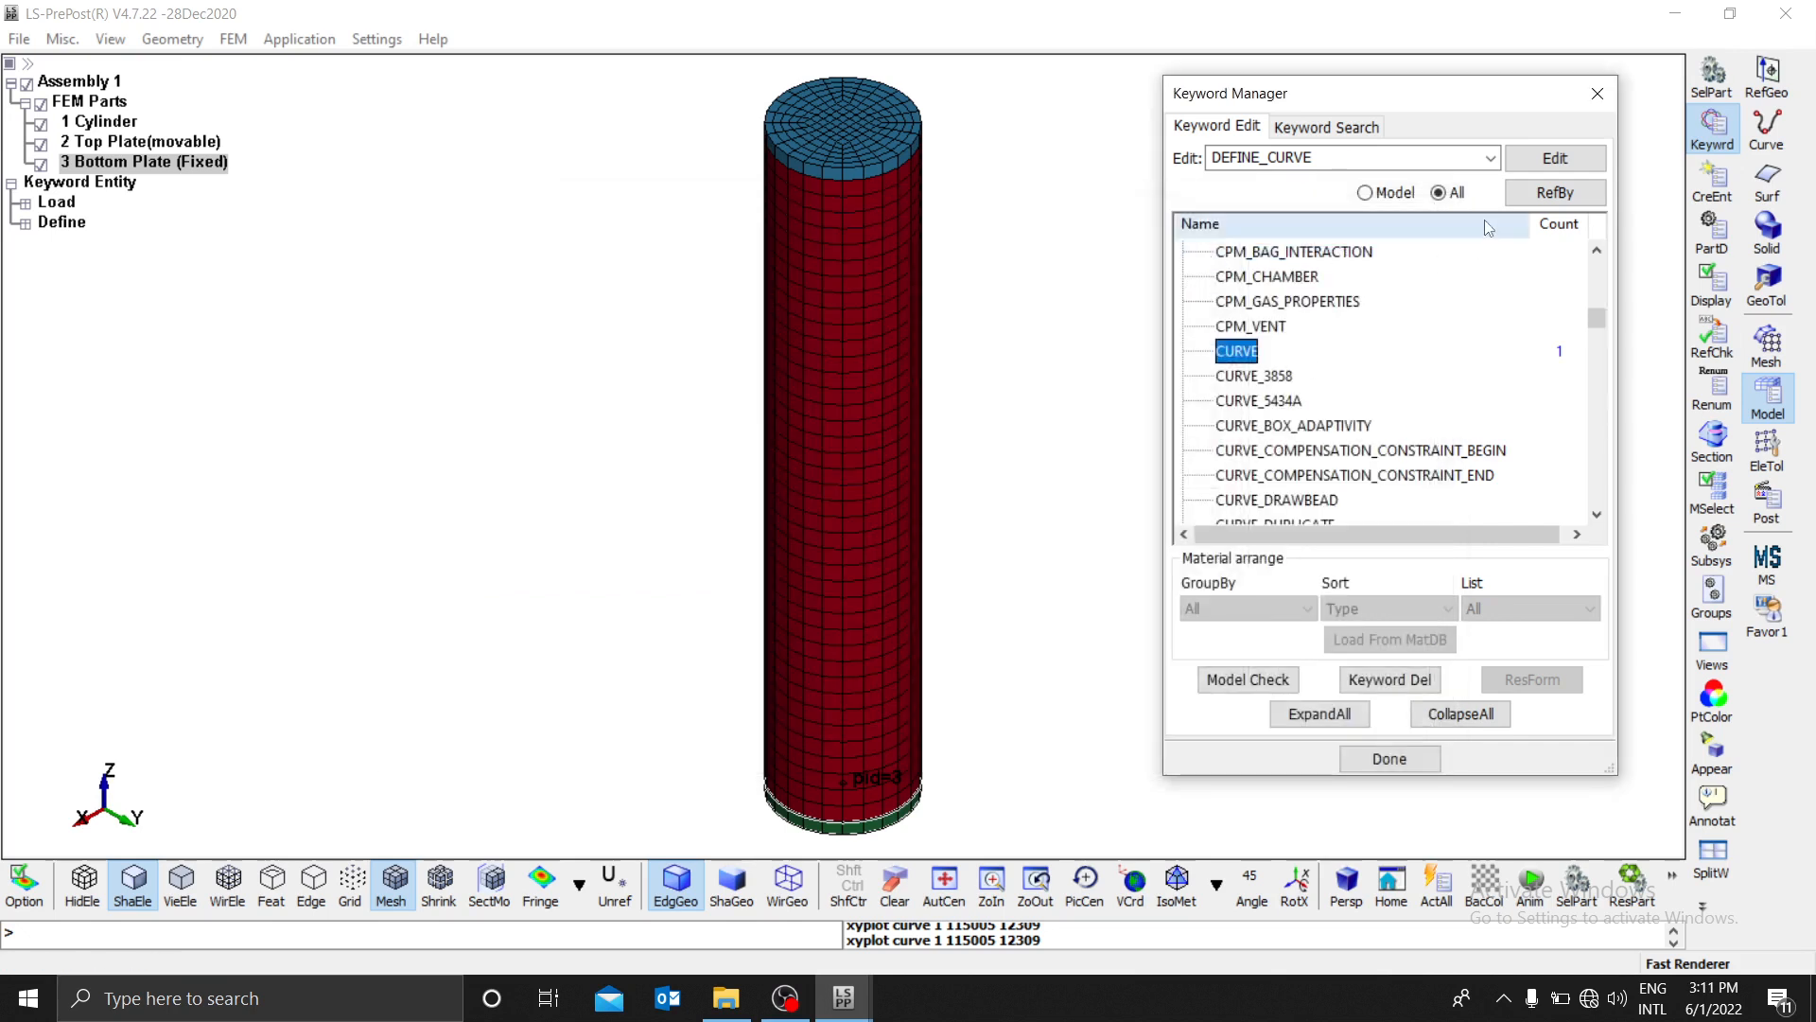
# Step: Restrict the collapsed keyword list to those used in the model and inspect the DEFINE and LOAD entries
pyautogui.click(1597, 251)
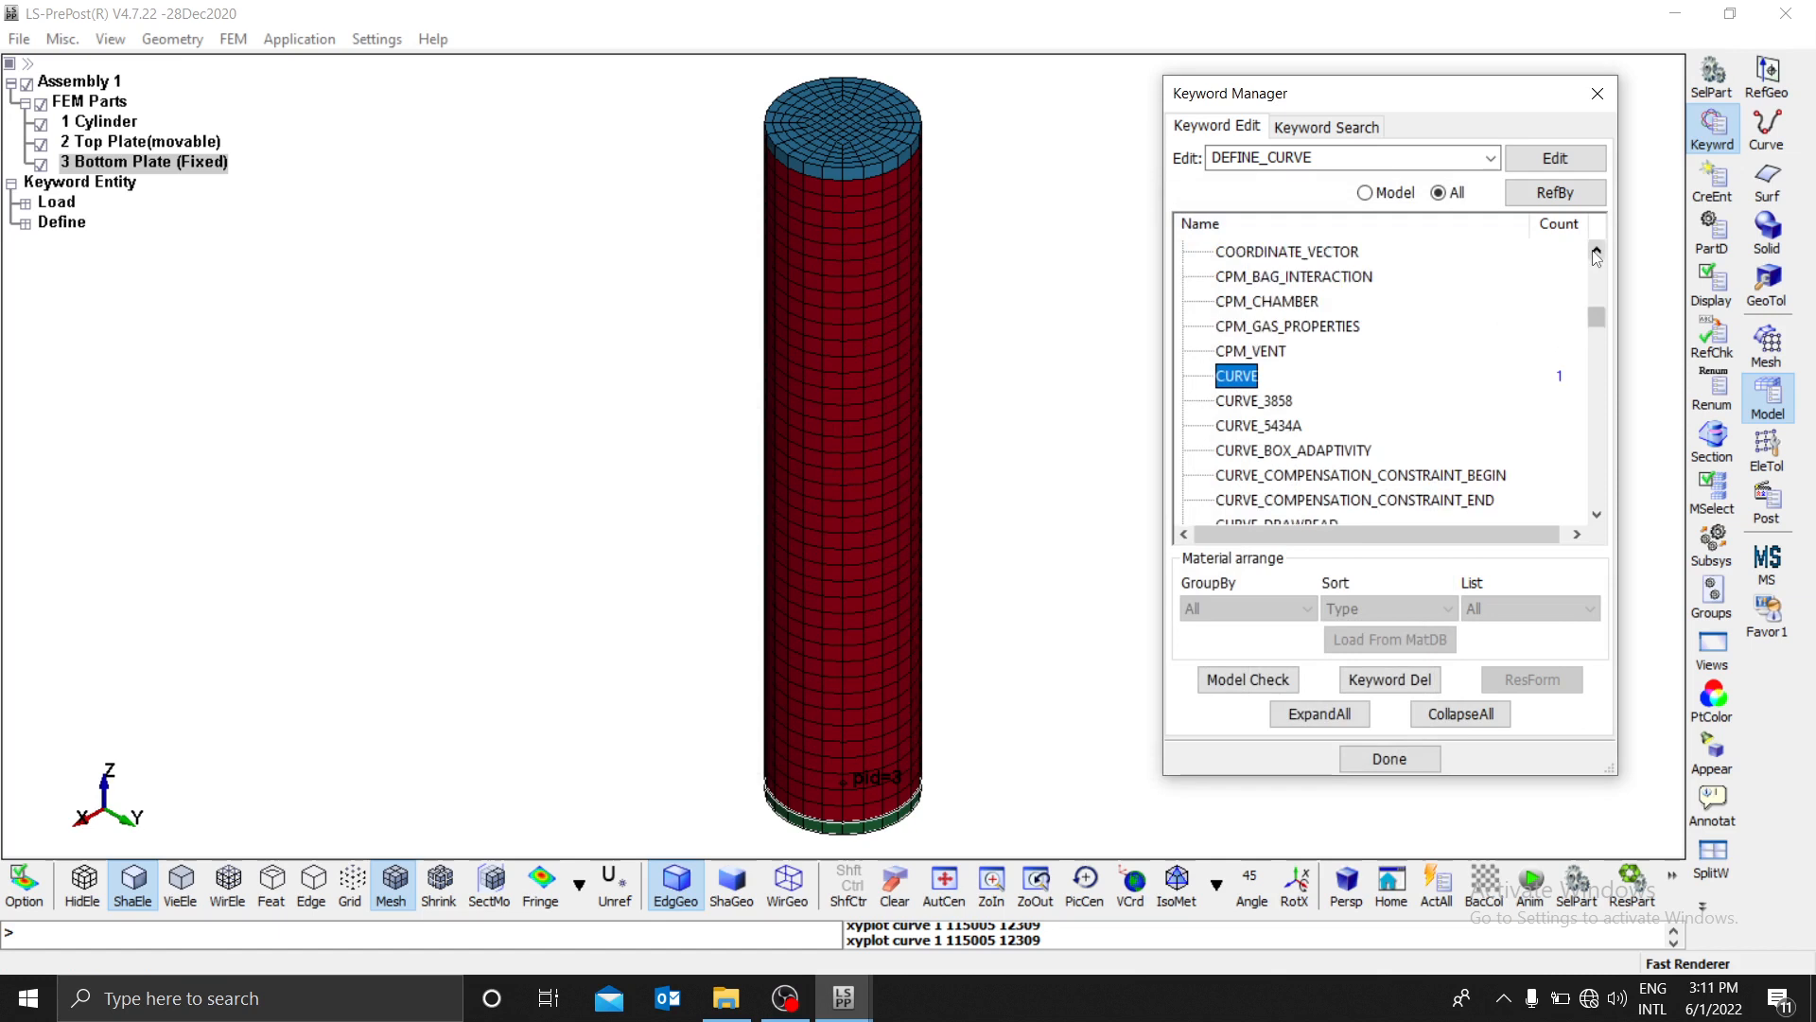
pyautogui.click(1597, 250)
pyautogui.click(1597, 251)
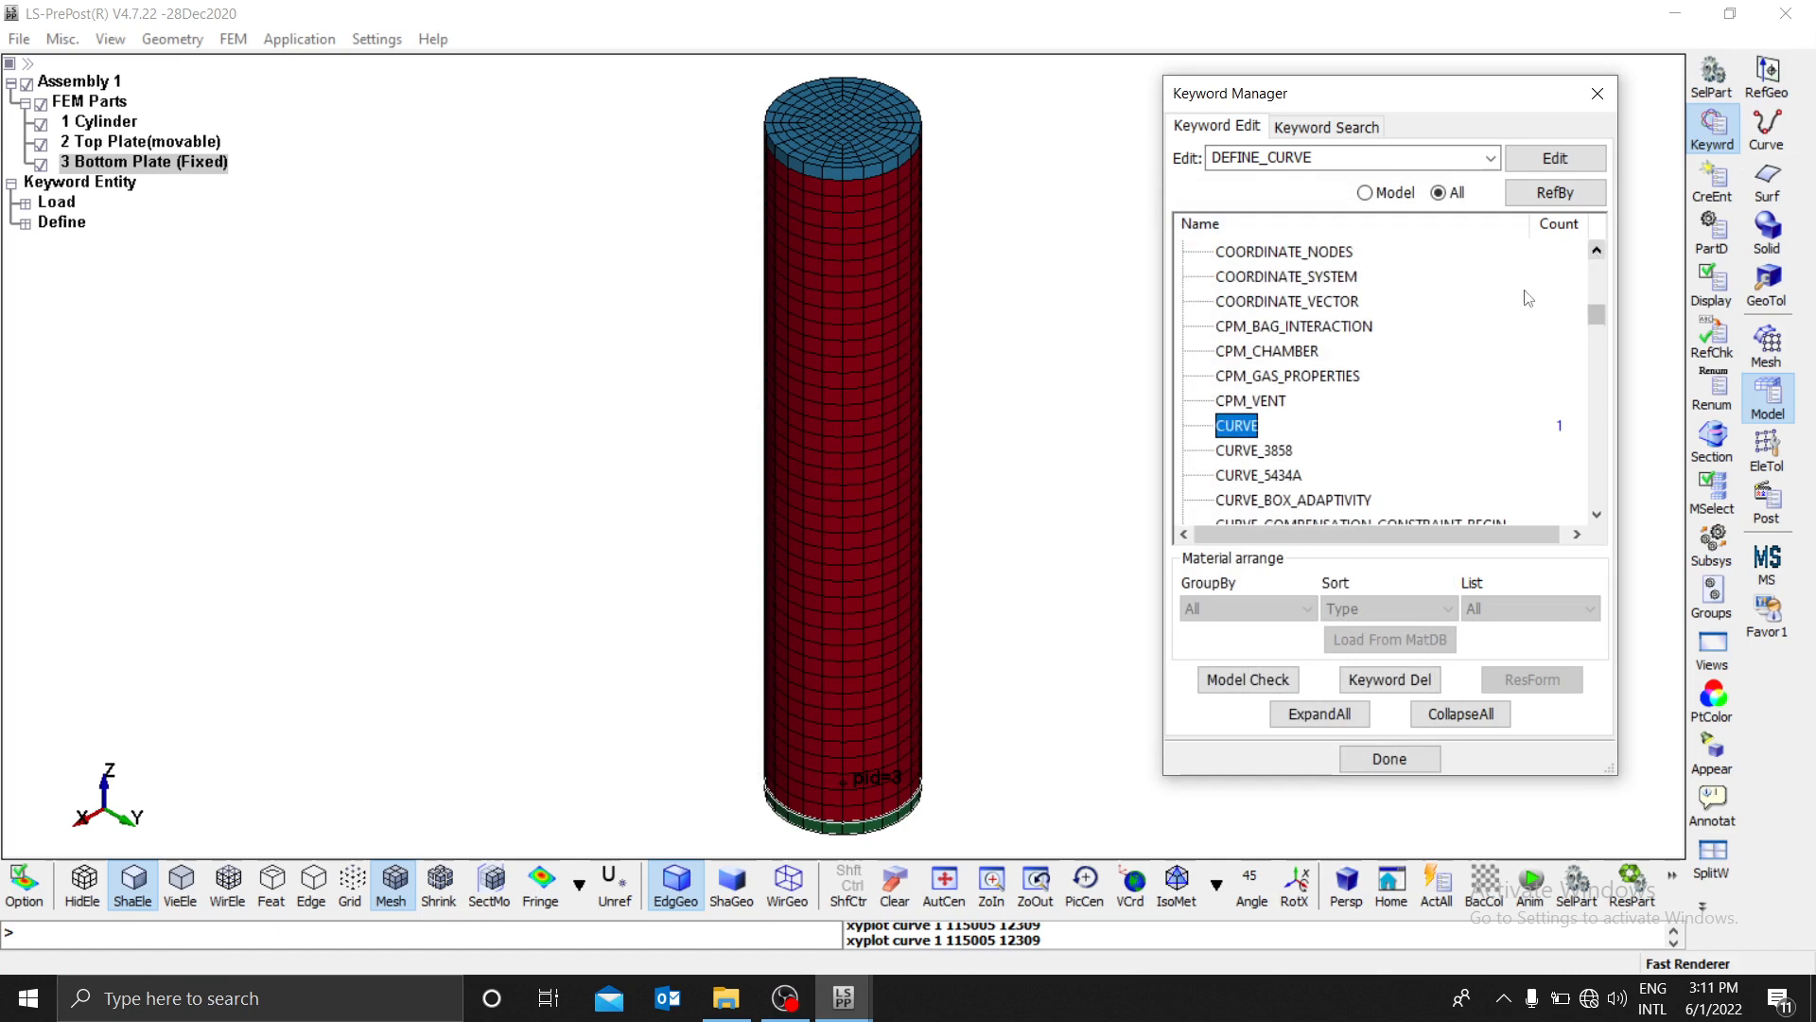
pyautogui.click(1461, 714)
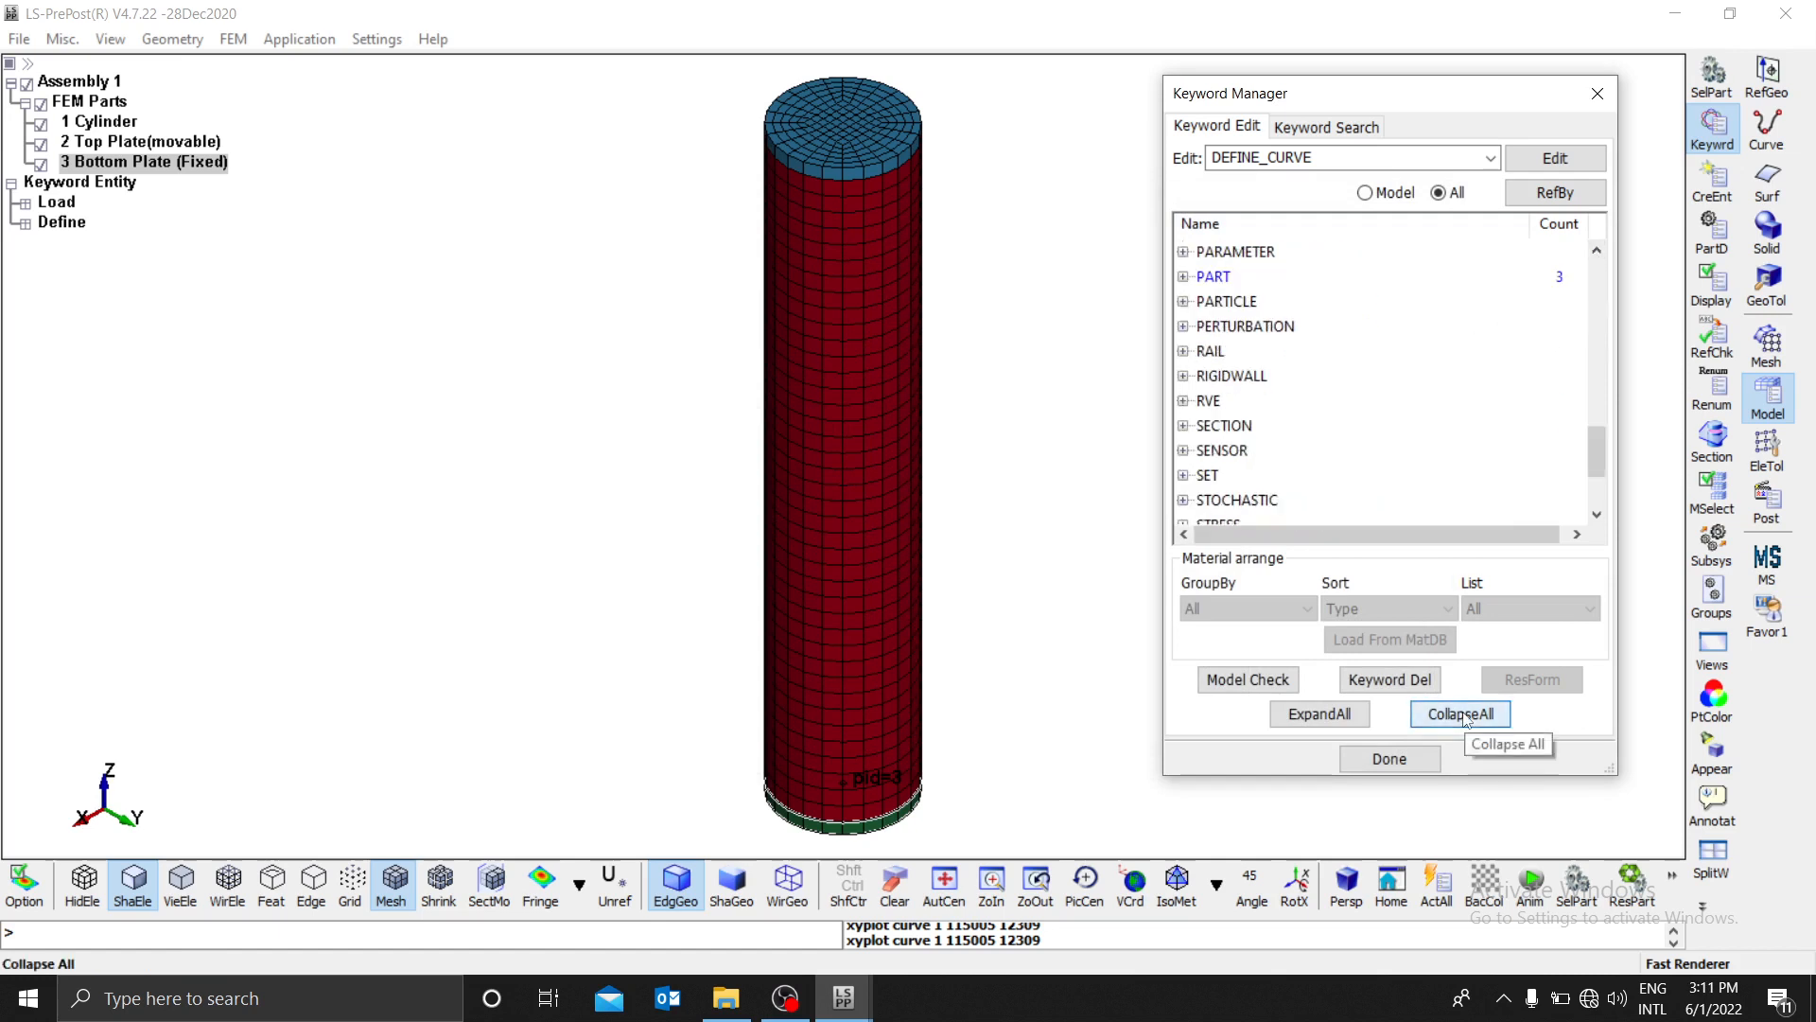
pyautogui.click(1364, 193)
pyautogui.click(1191, 256)
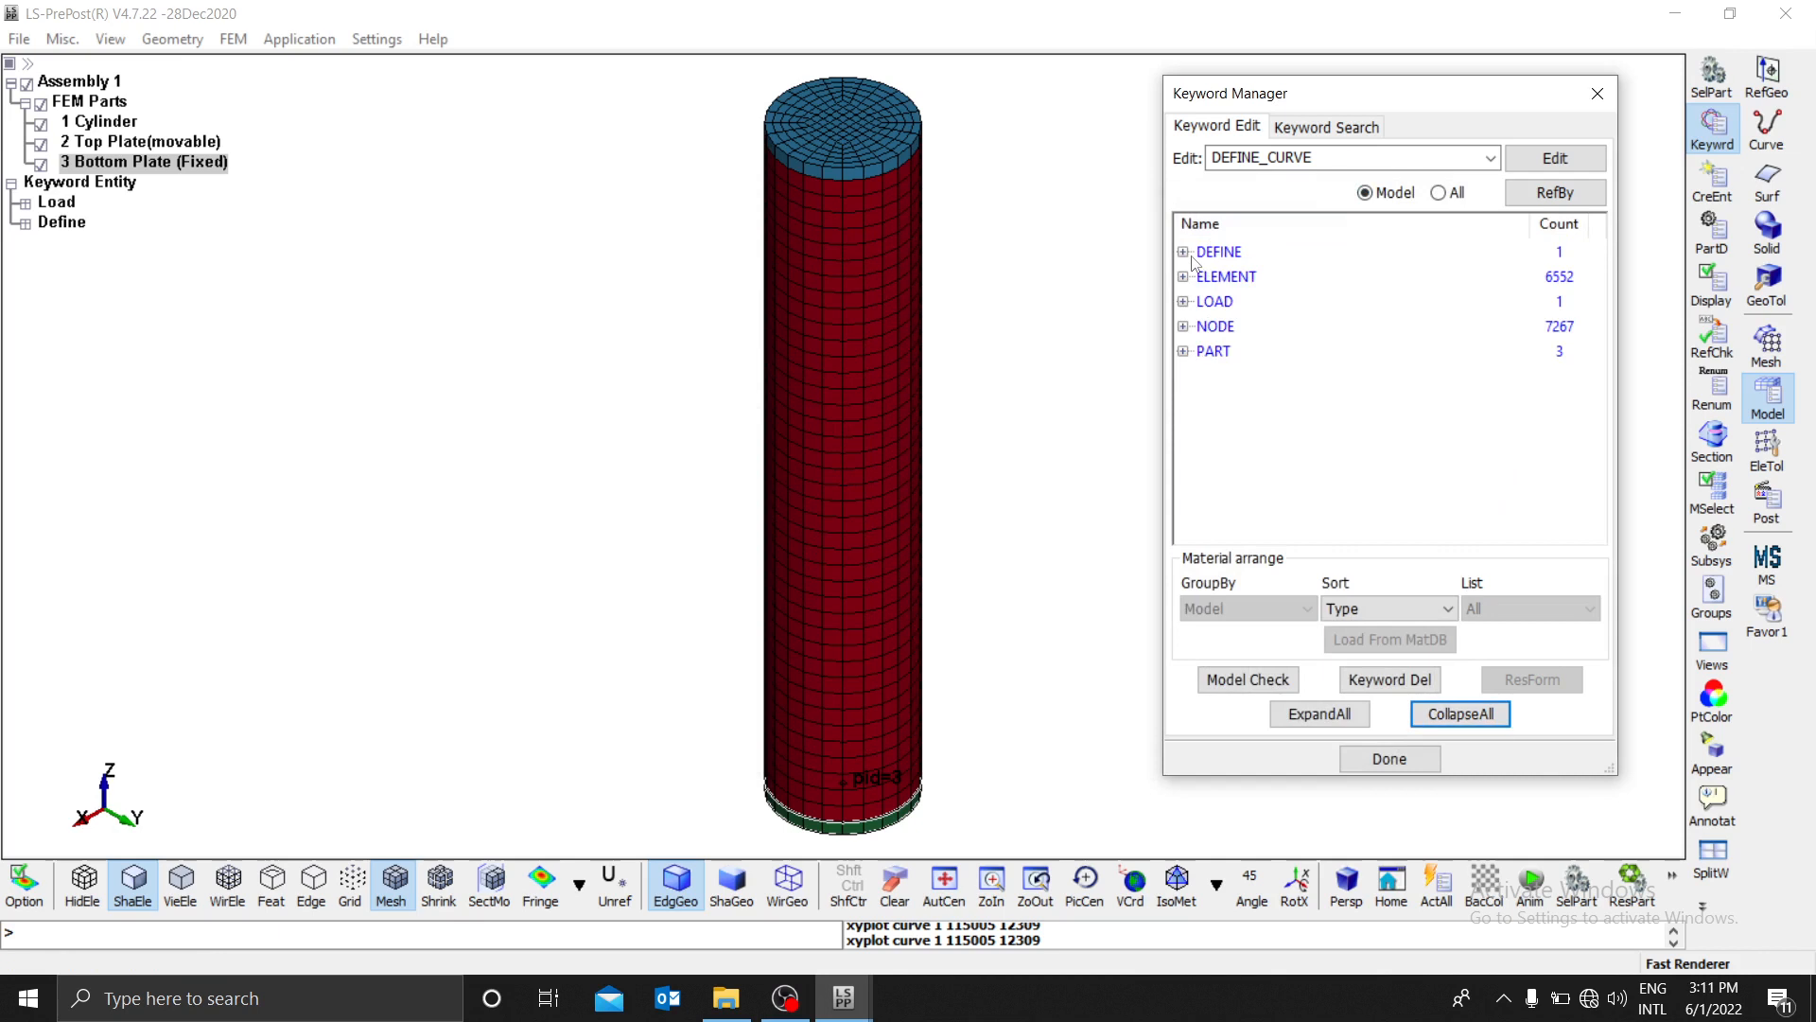
pyautogui.click(1194, 255)
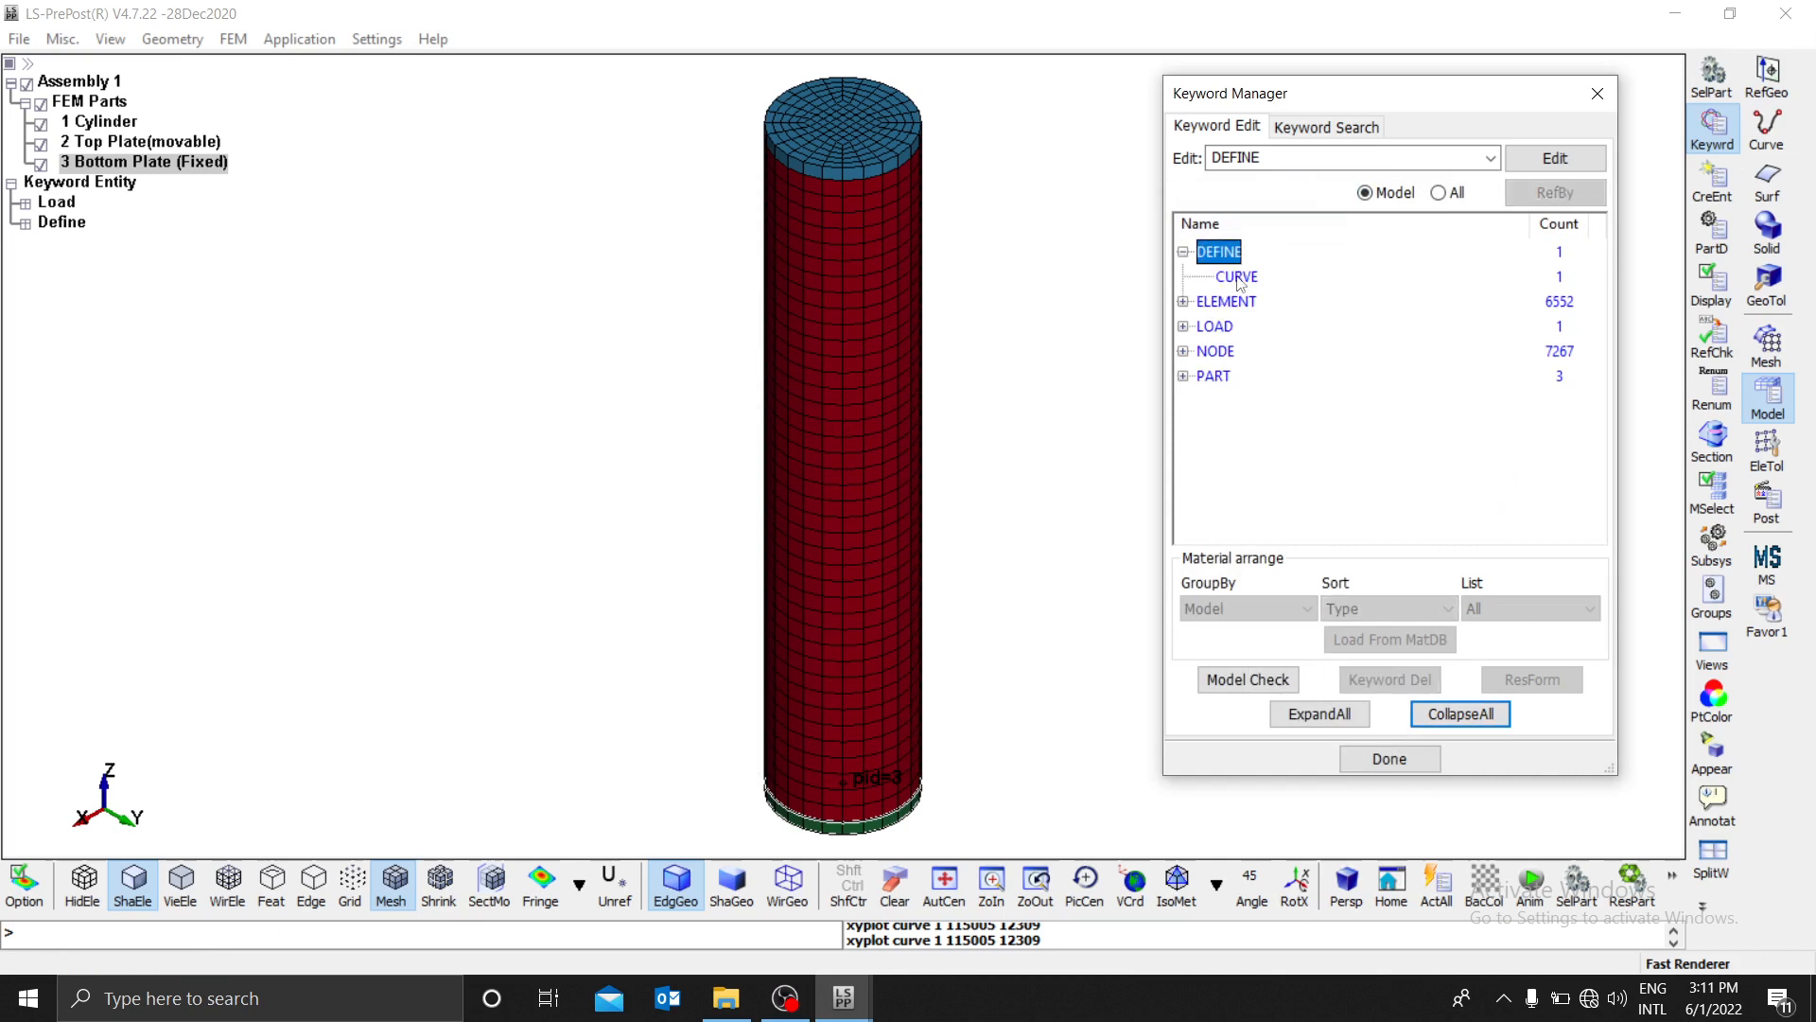
pyautogui.click(1184, 328)
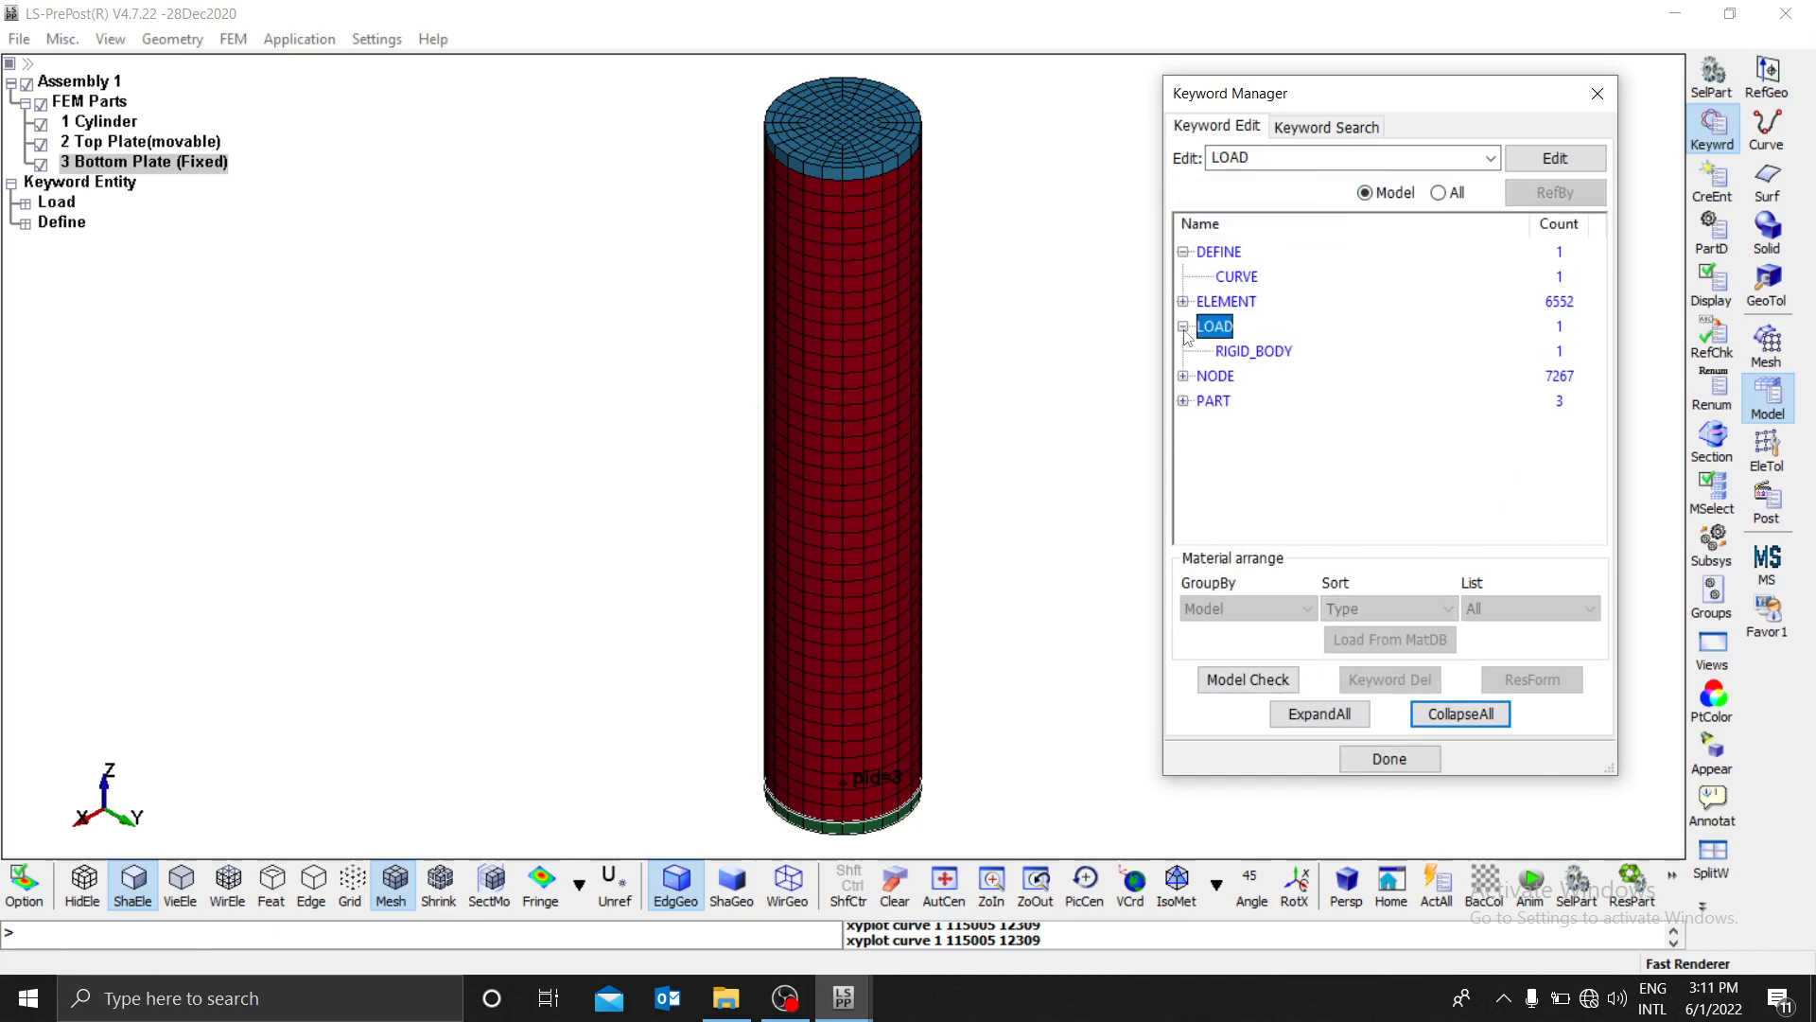
pyautogui.click(1254, 352)
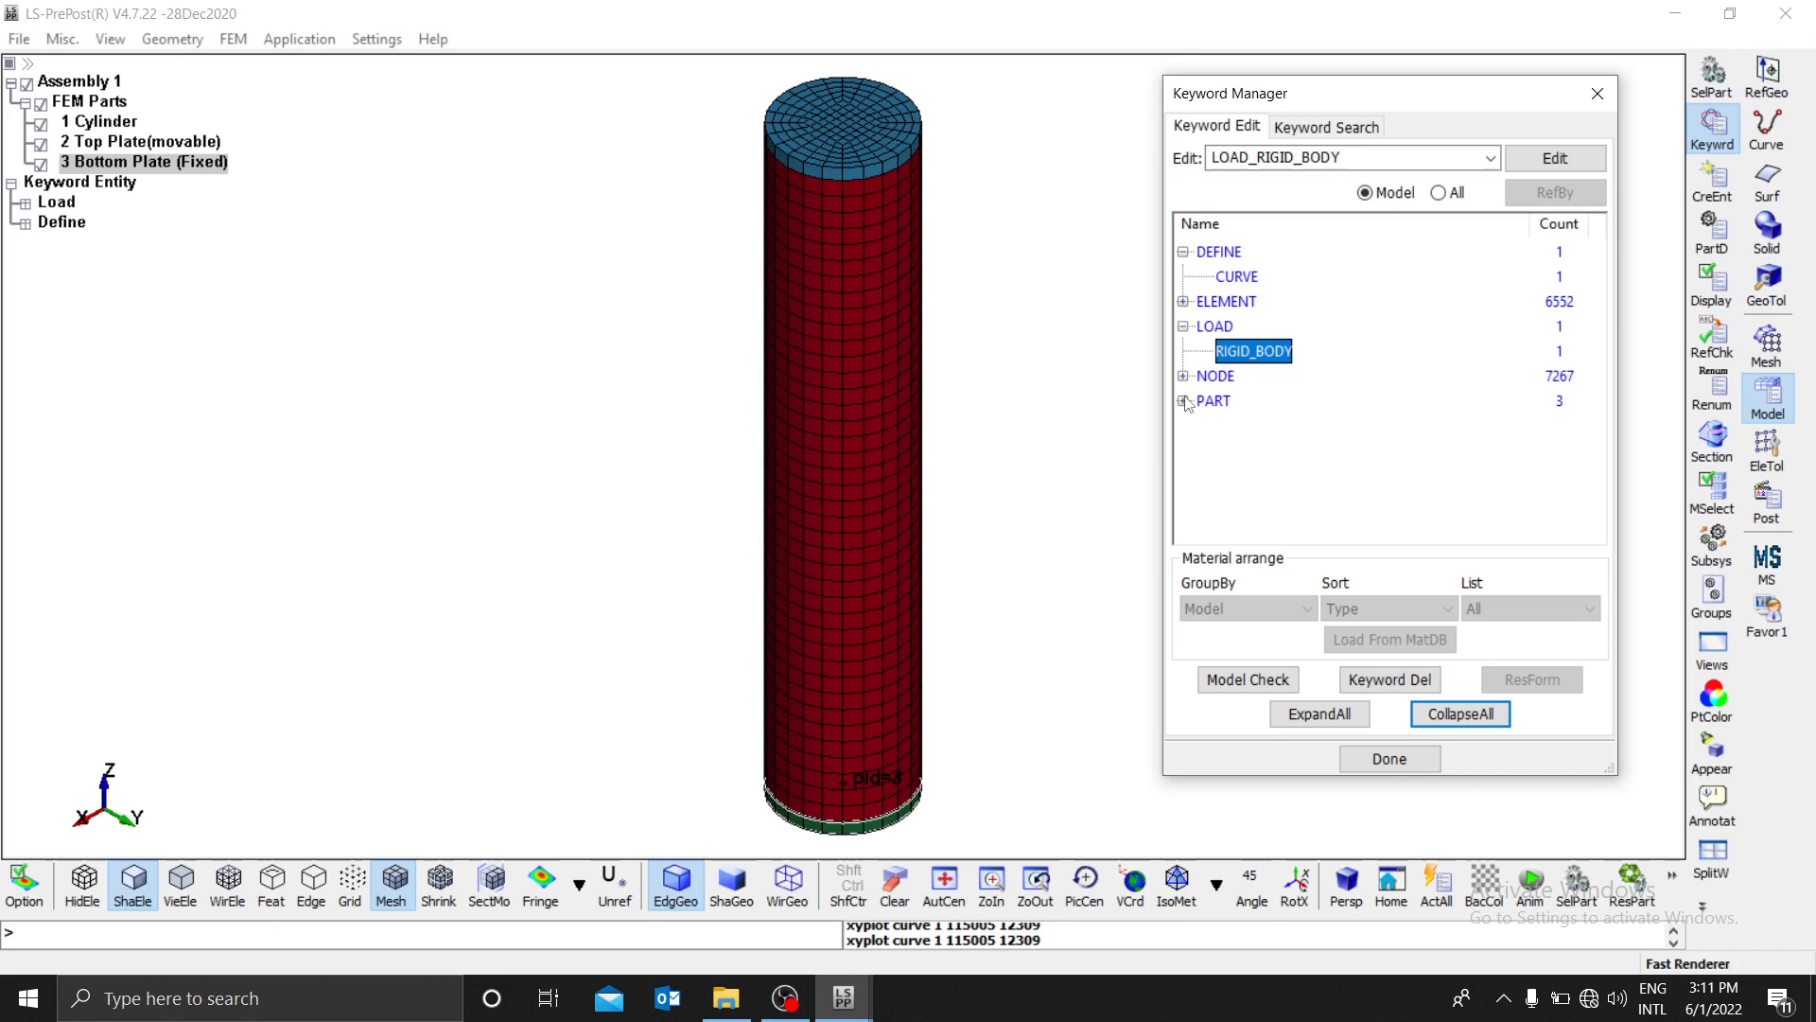
# Step: List all available keywords again, collapse them and open the 001-ELASTIC material keyword under MAT
pyautogui.click(1439, 193)
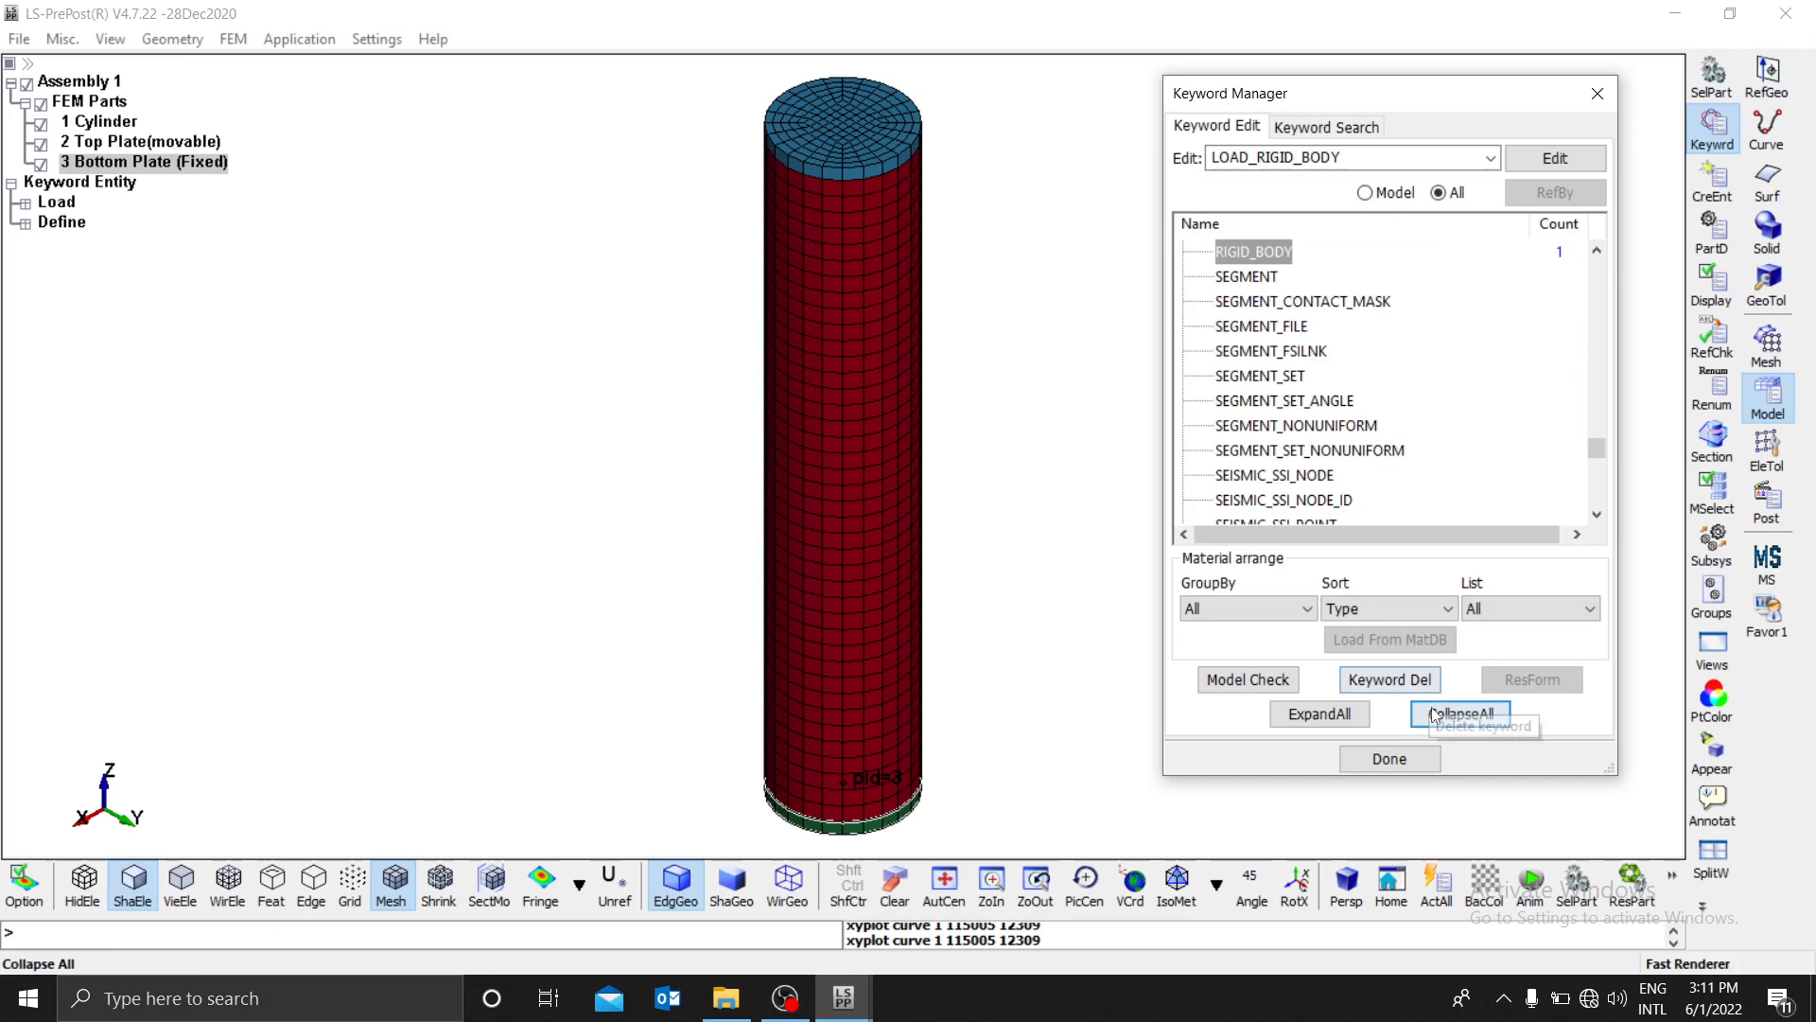
pyautogui.click(1460, 713)
pyautogui.scroll(2, 1219, 286)
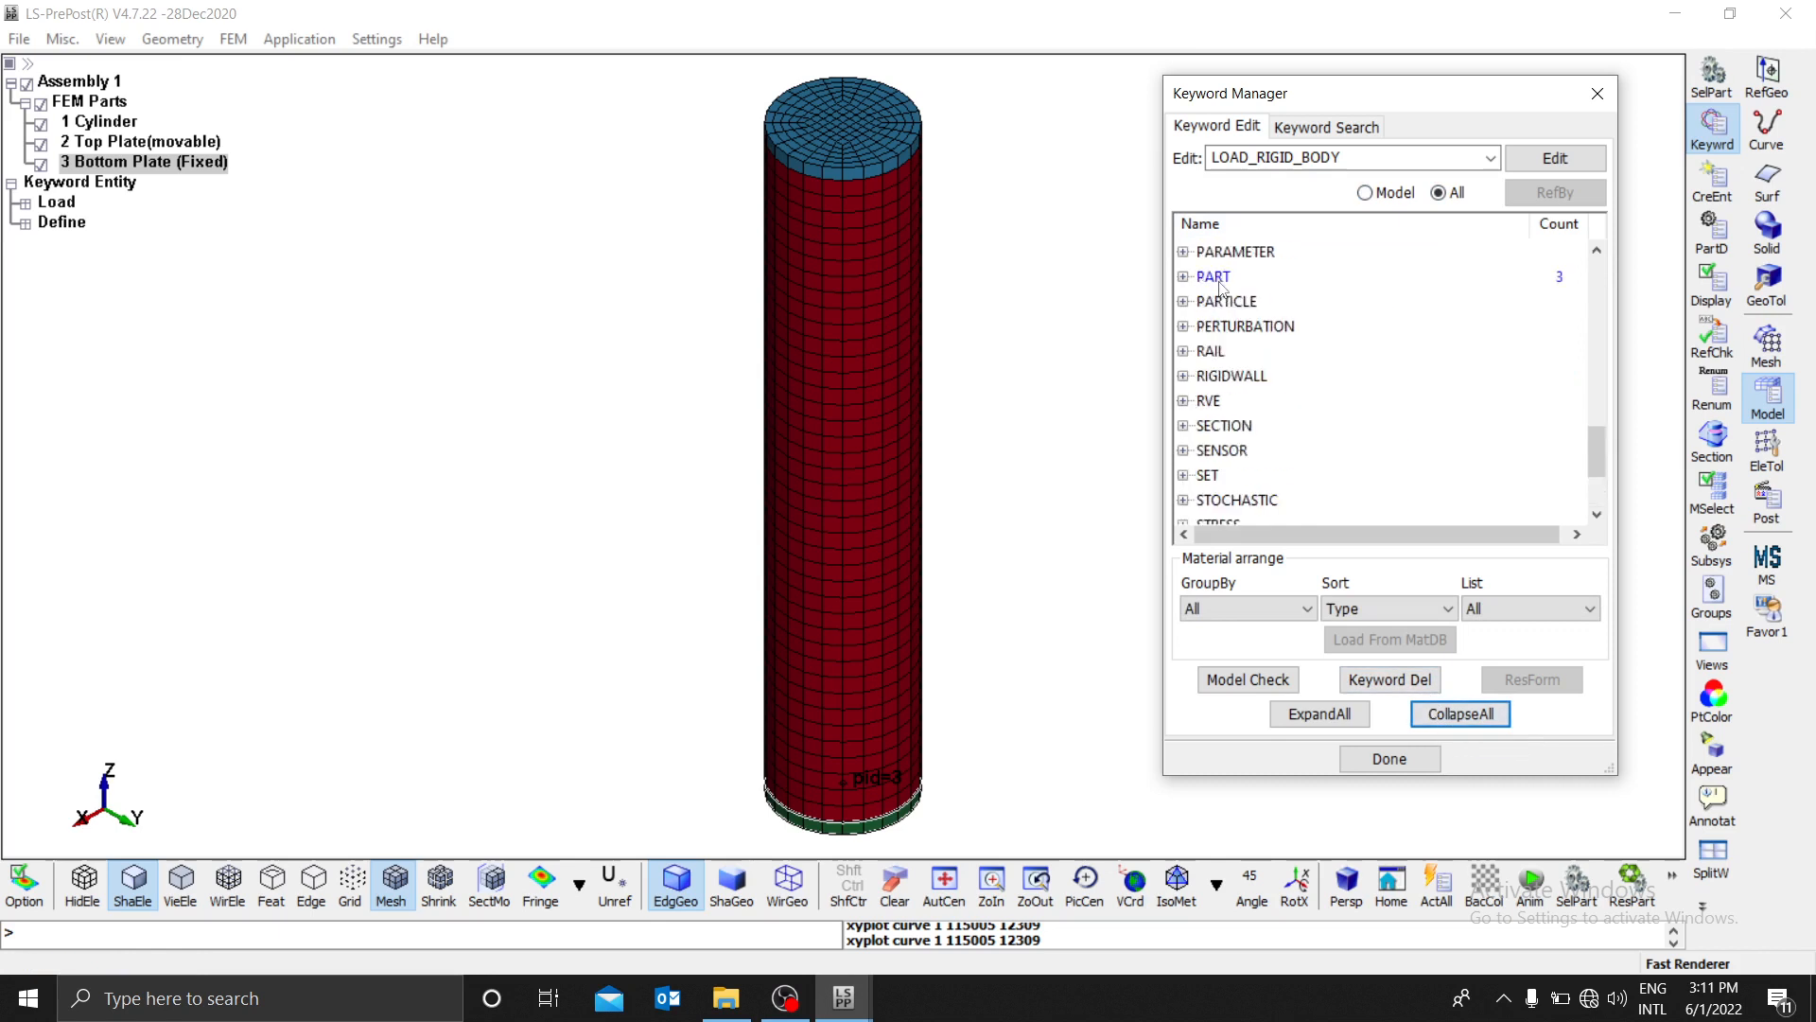
pyautogui.scroll(-2, 1230, 303)
pyautogui.scroll(9, 1281, 324)
pyautogui.scroll(4, 1271, 325)
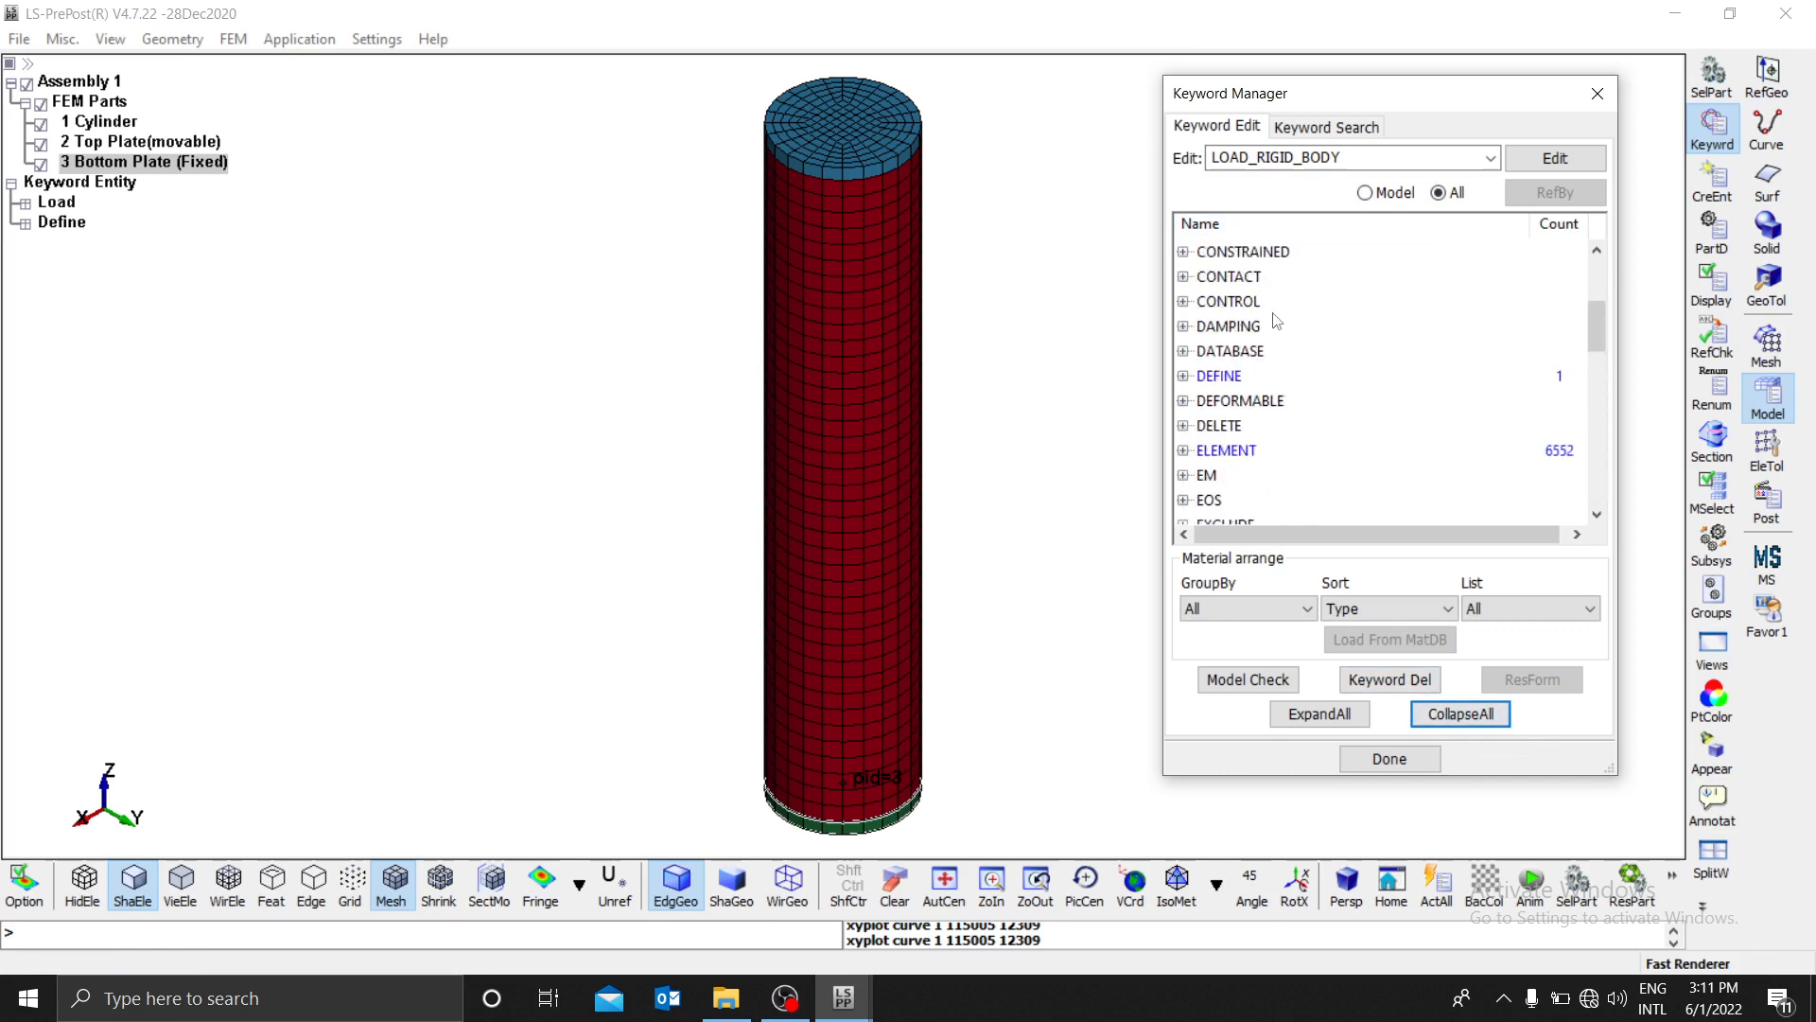
pyautogui.scroll(-4, 1281, 353)
pyautogui.scroll(-4, 1277, 416)
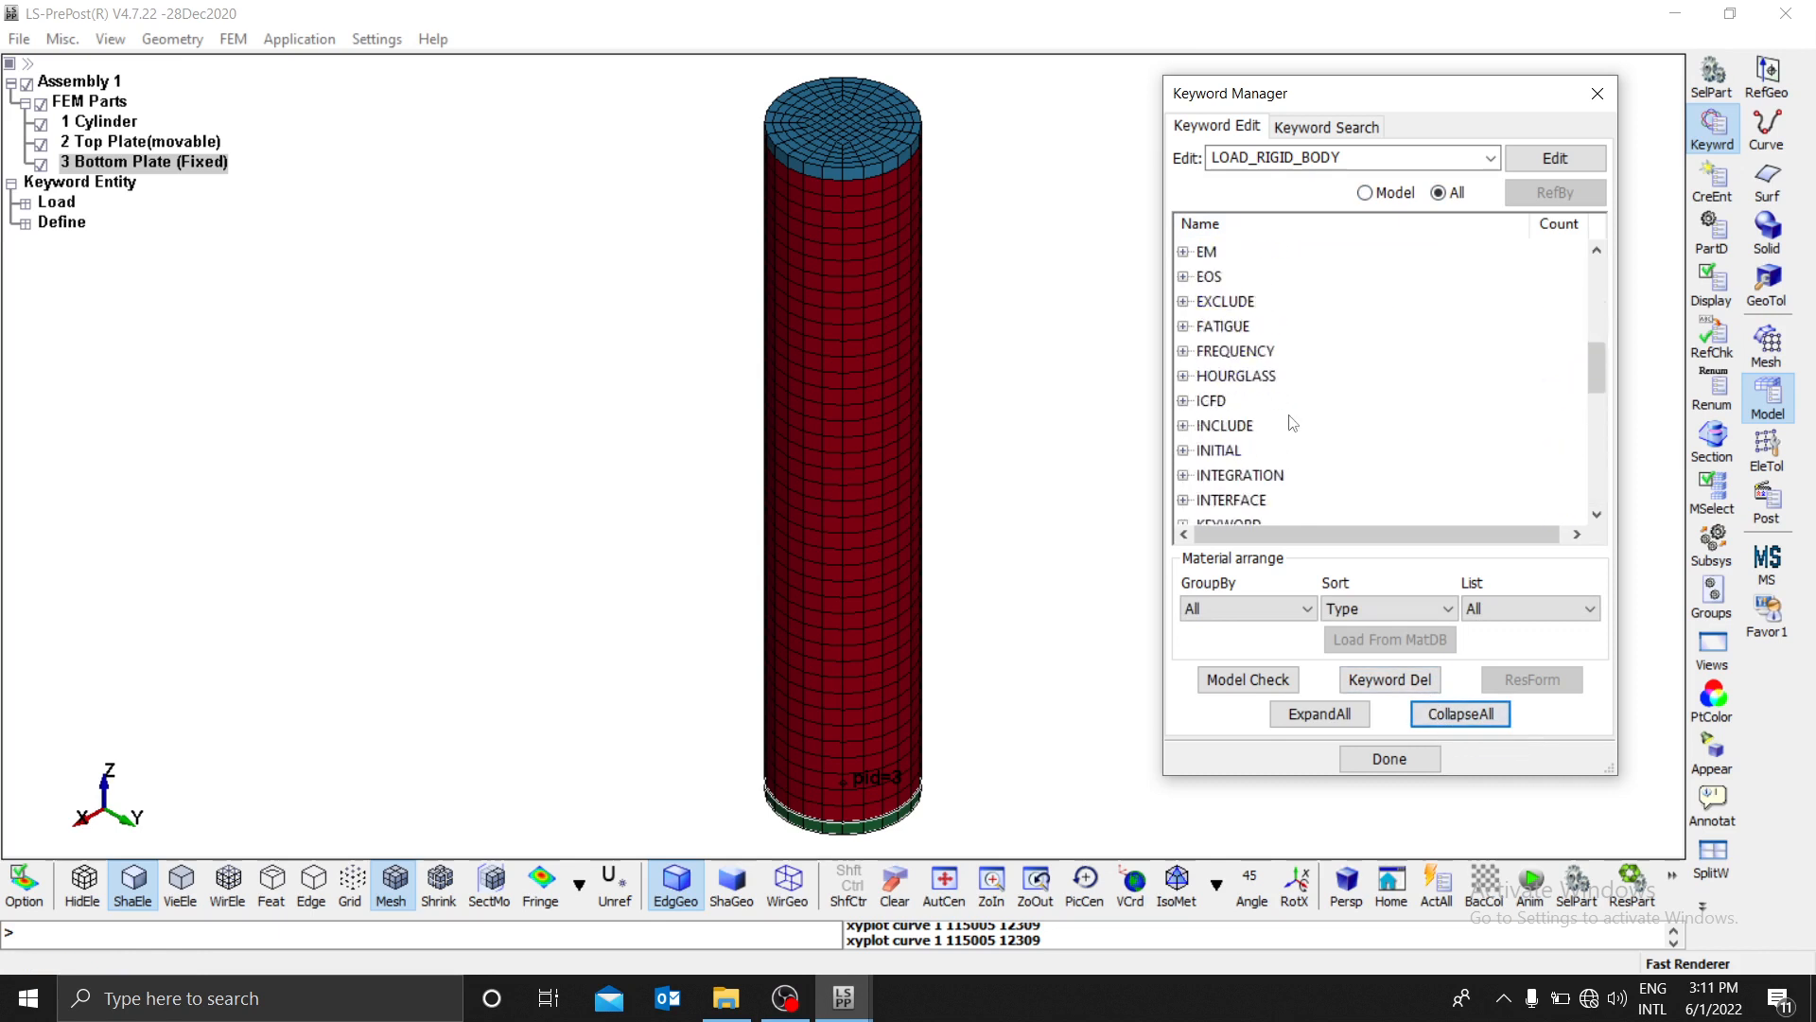
pyautogui.click(1183, 451)
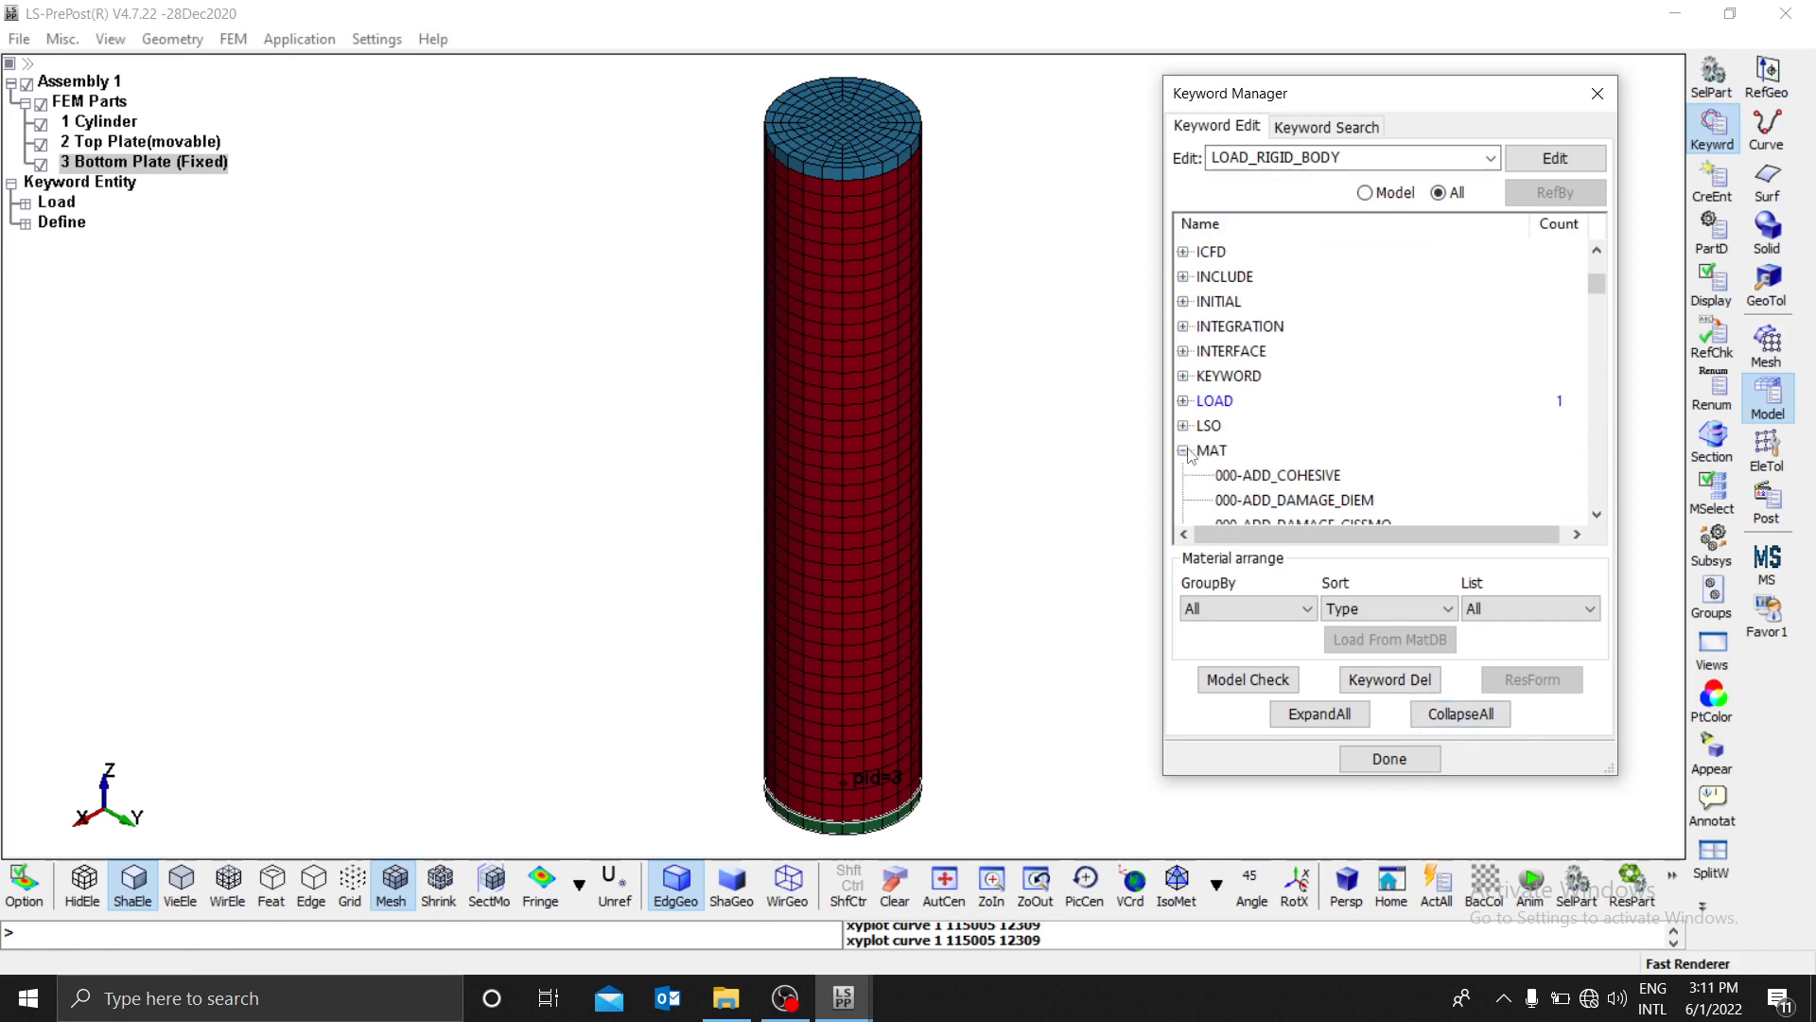
pyautogui.scroll(-4, 1301, 419)
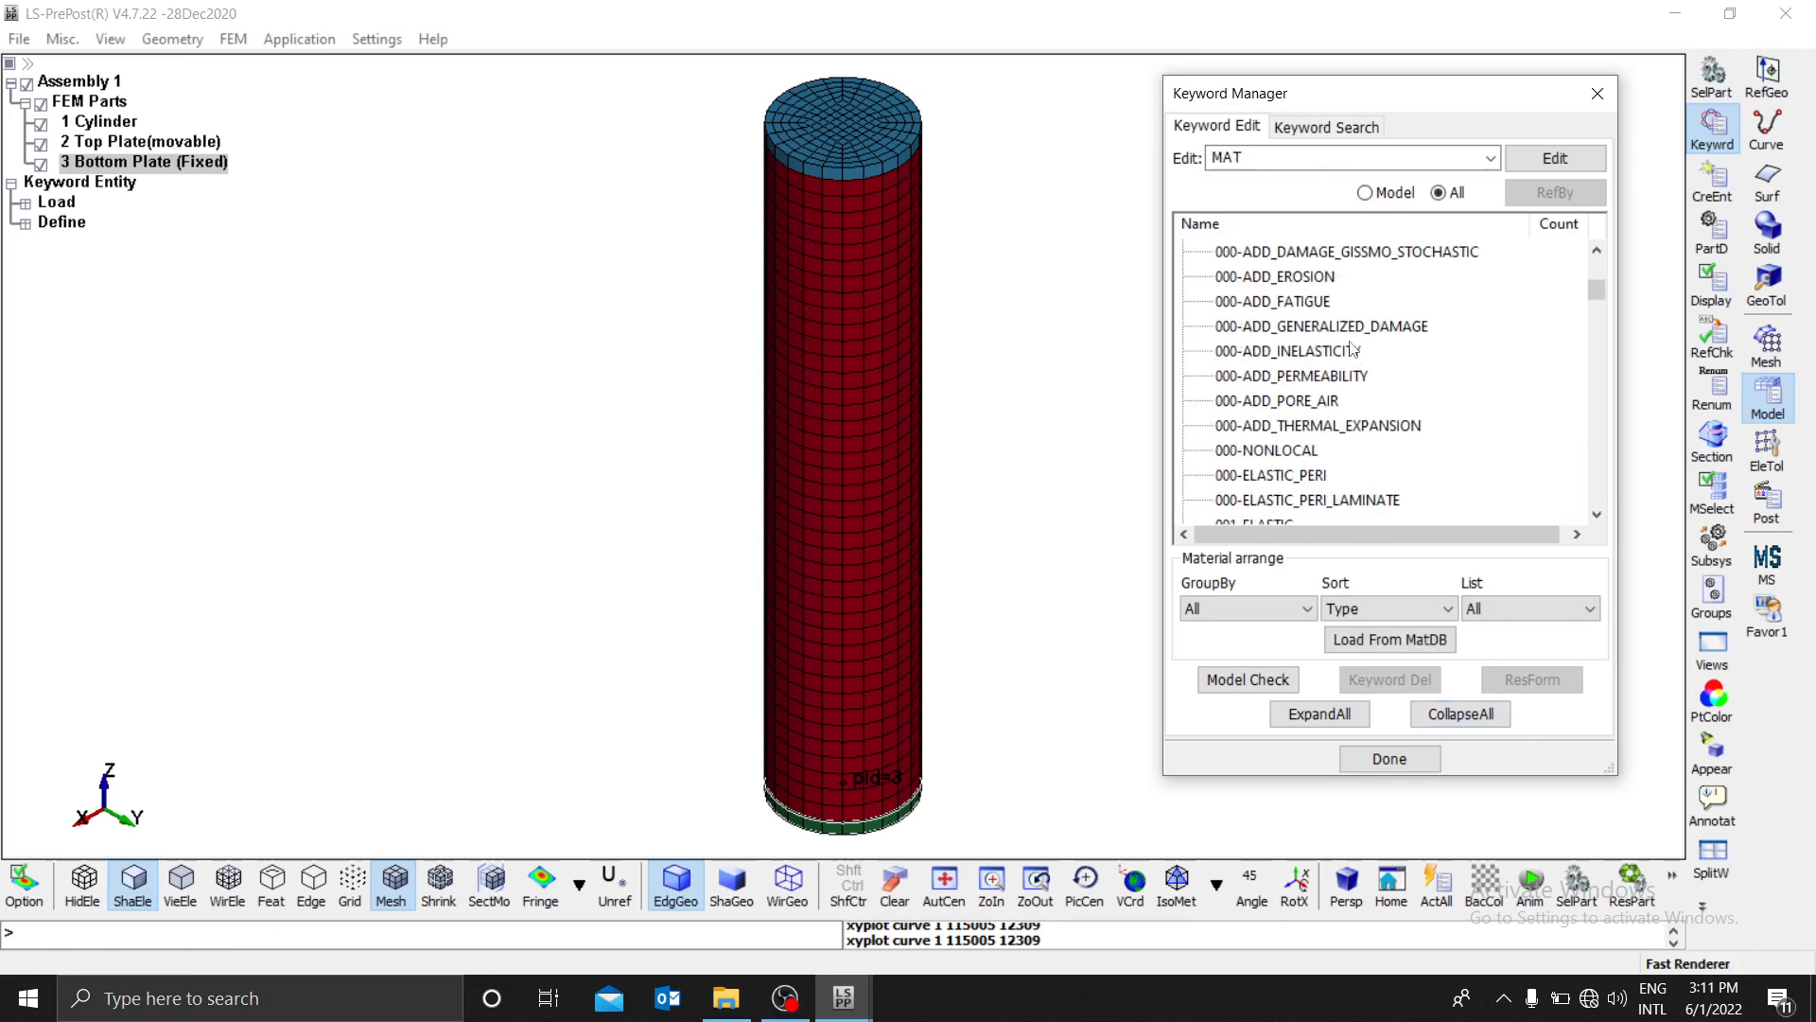
pyautogui.scroll(-3, 1353, 350)
pyautogui.doubleClick(1276, 303)
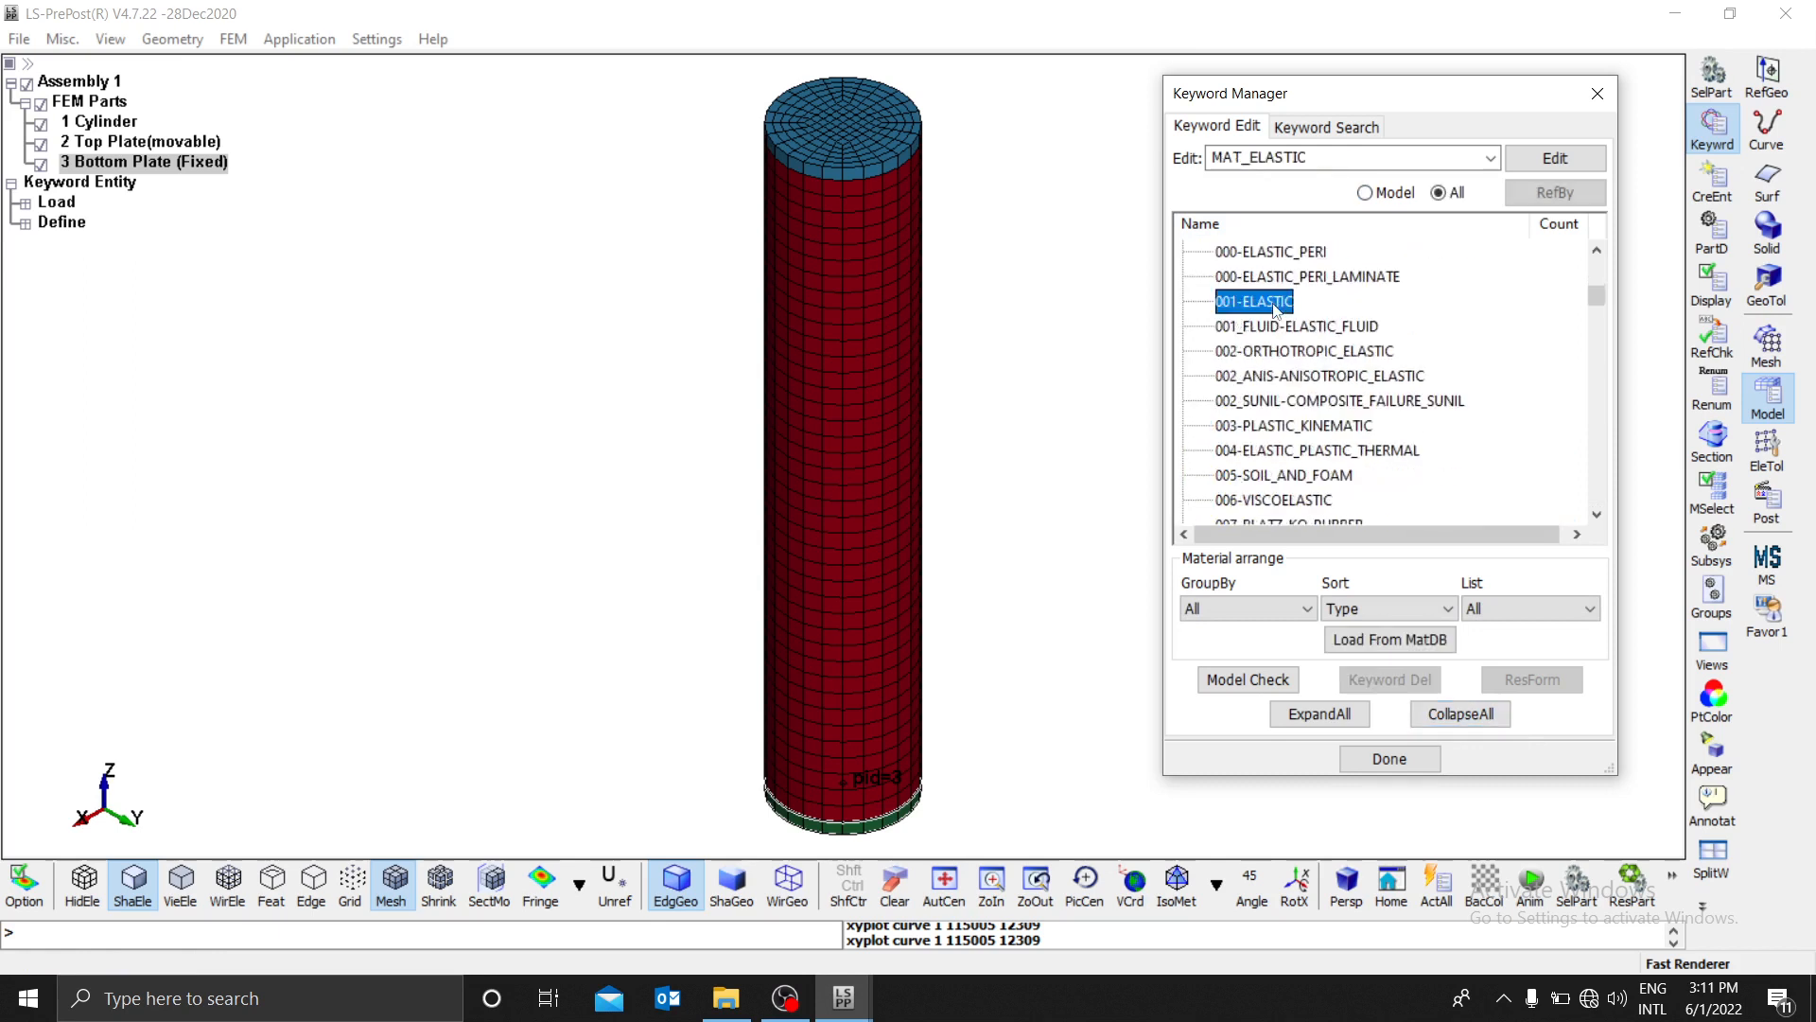
# Step: Generate a new material ID for the elastic material and title it Steel
pyautogui.click(404, 250)
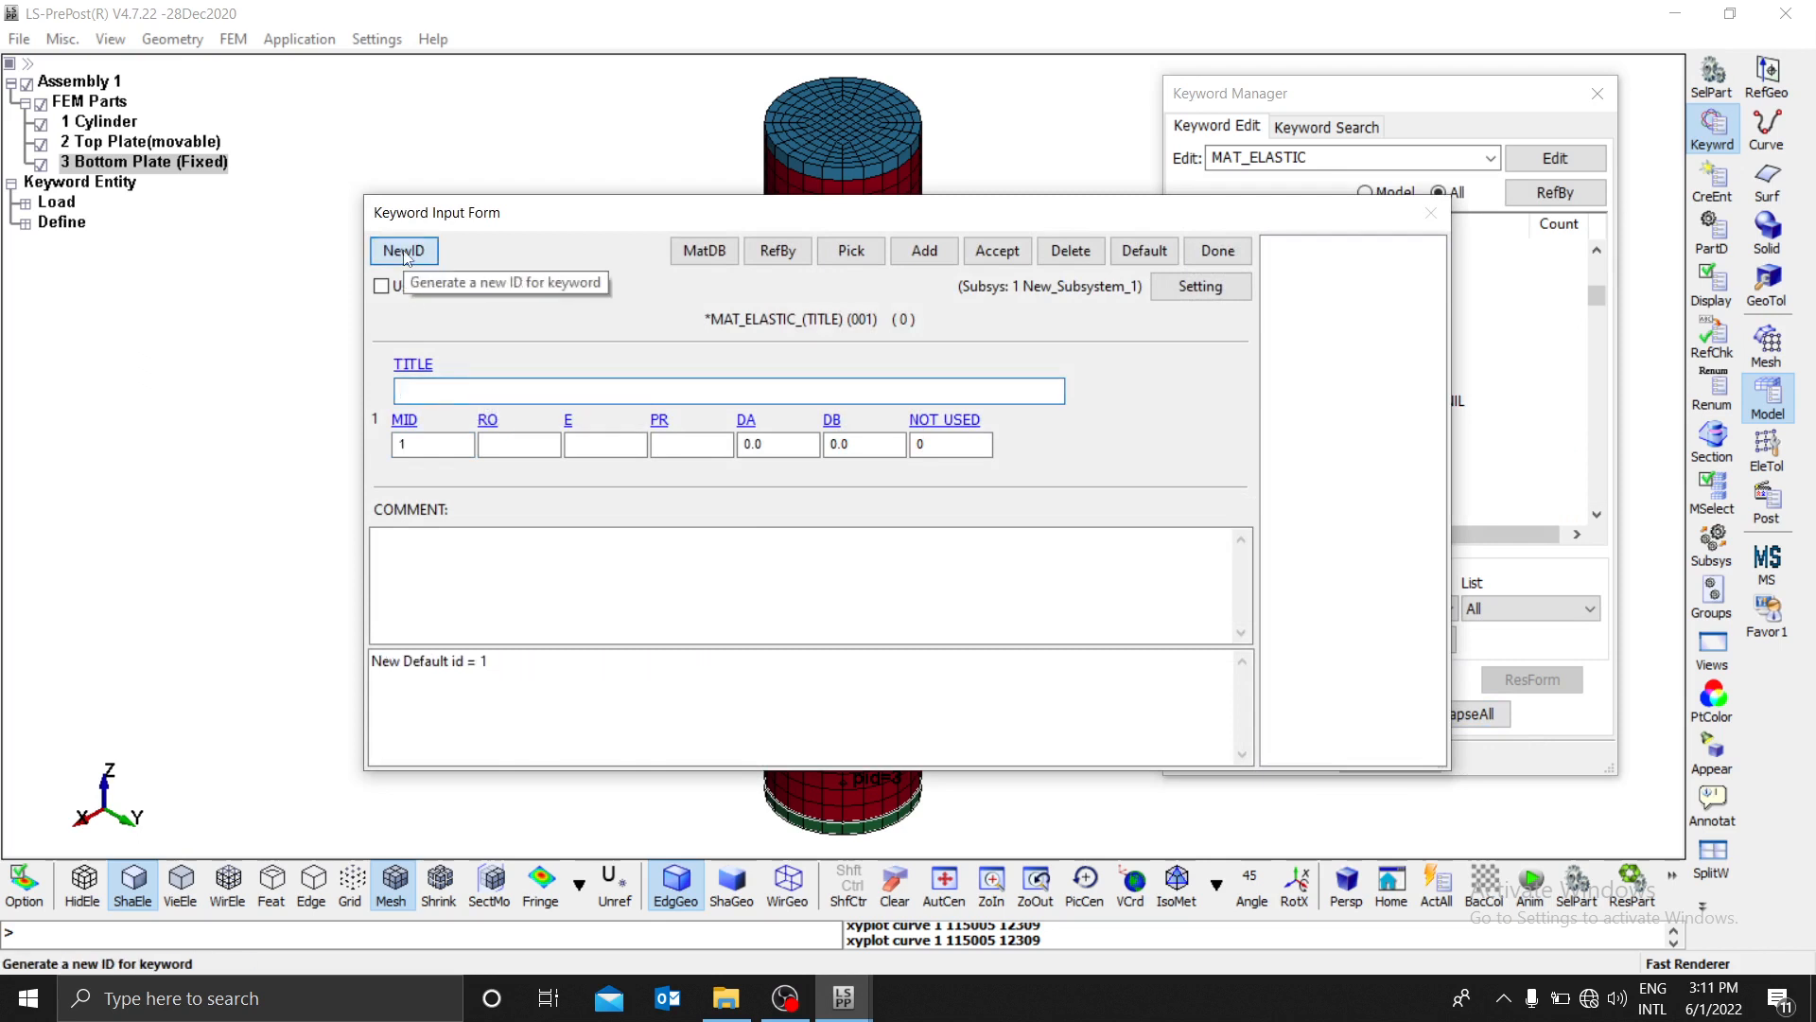
pyautogui.write('St')
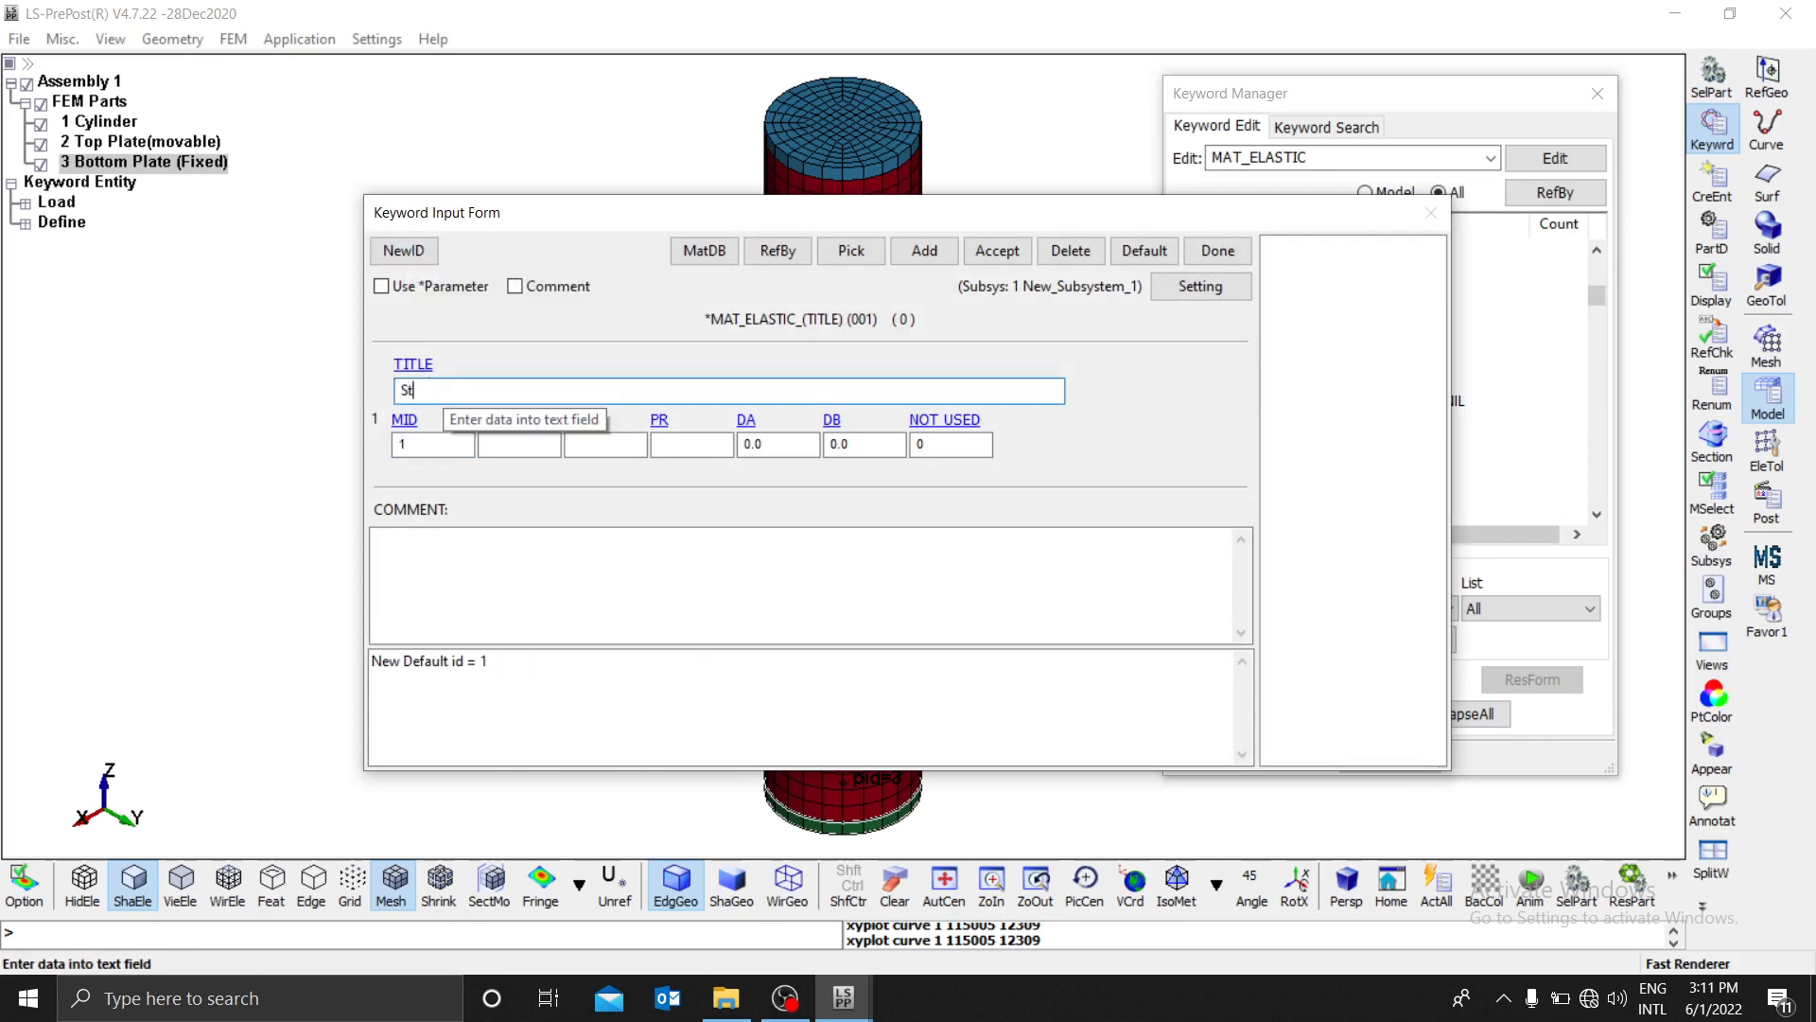
pyautogui.write('ell')
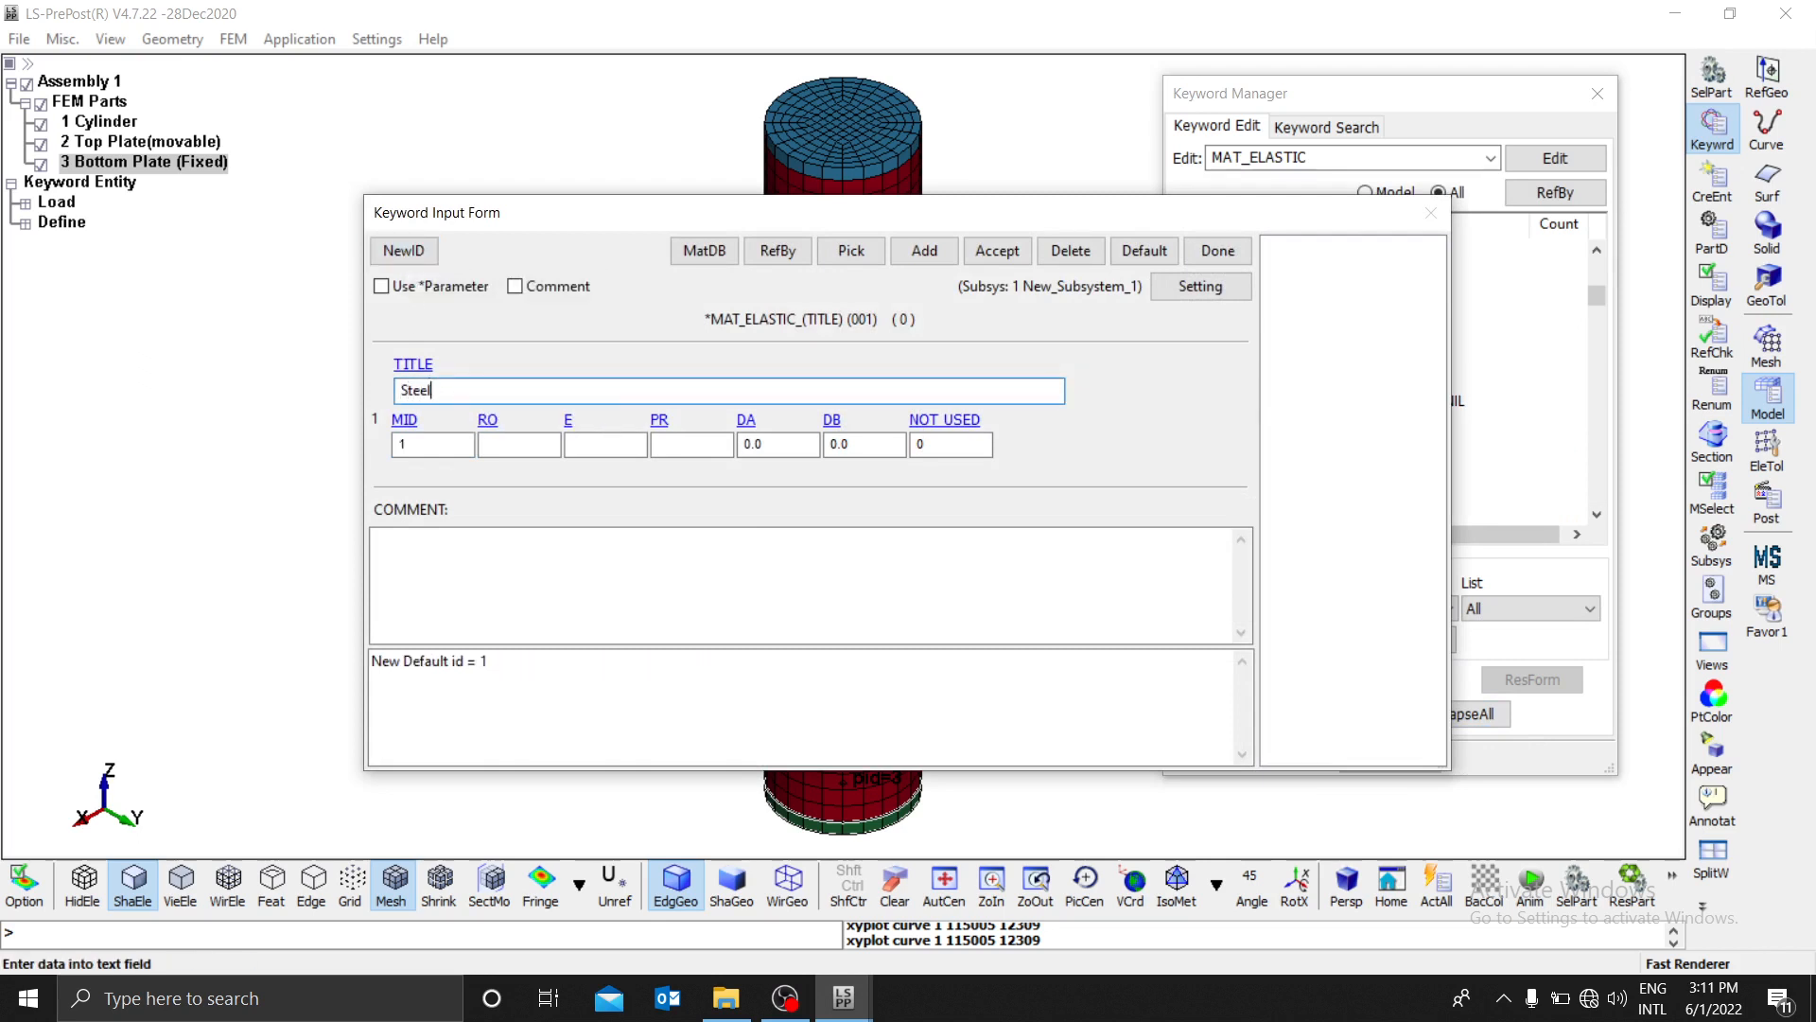
pyautogui.click(430, 447)
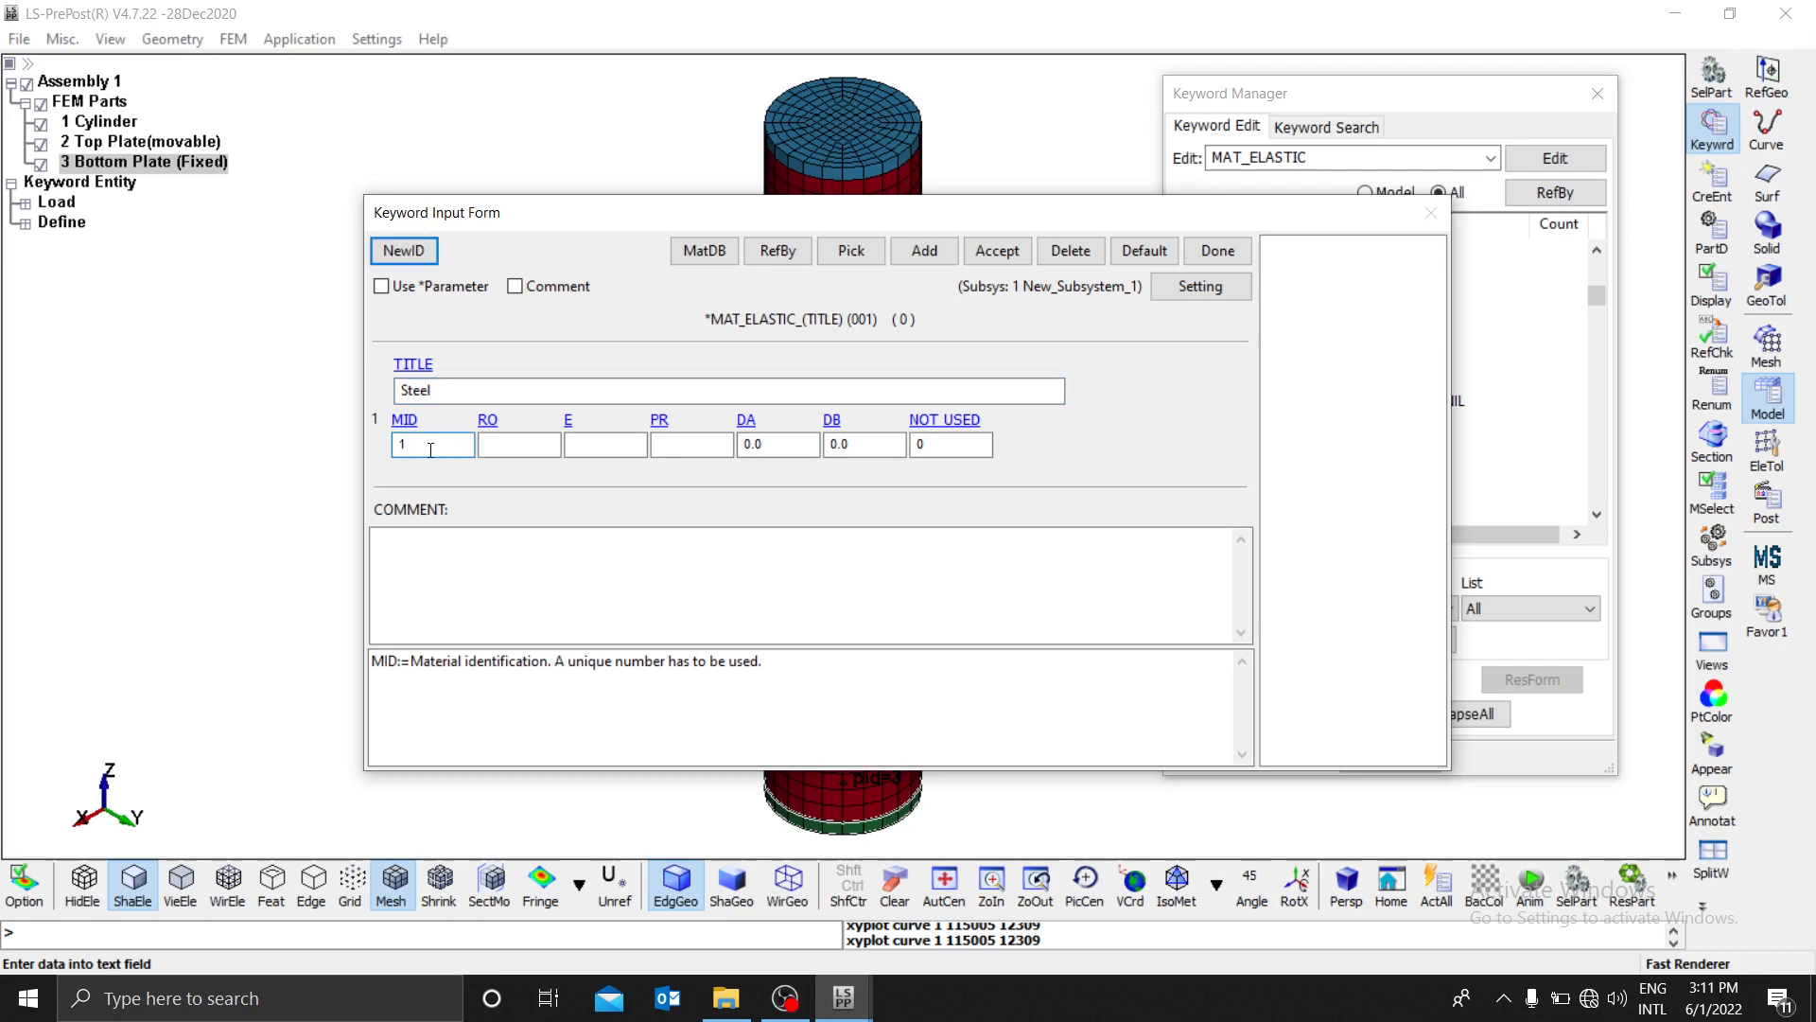
# Step: Give the Steel material density 7800, Young's modulus 200e9 and Poisson's ratio 0.3, accept it and close the form
pyautogui.click(490, 441)
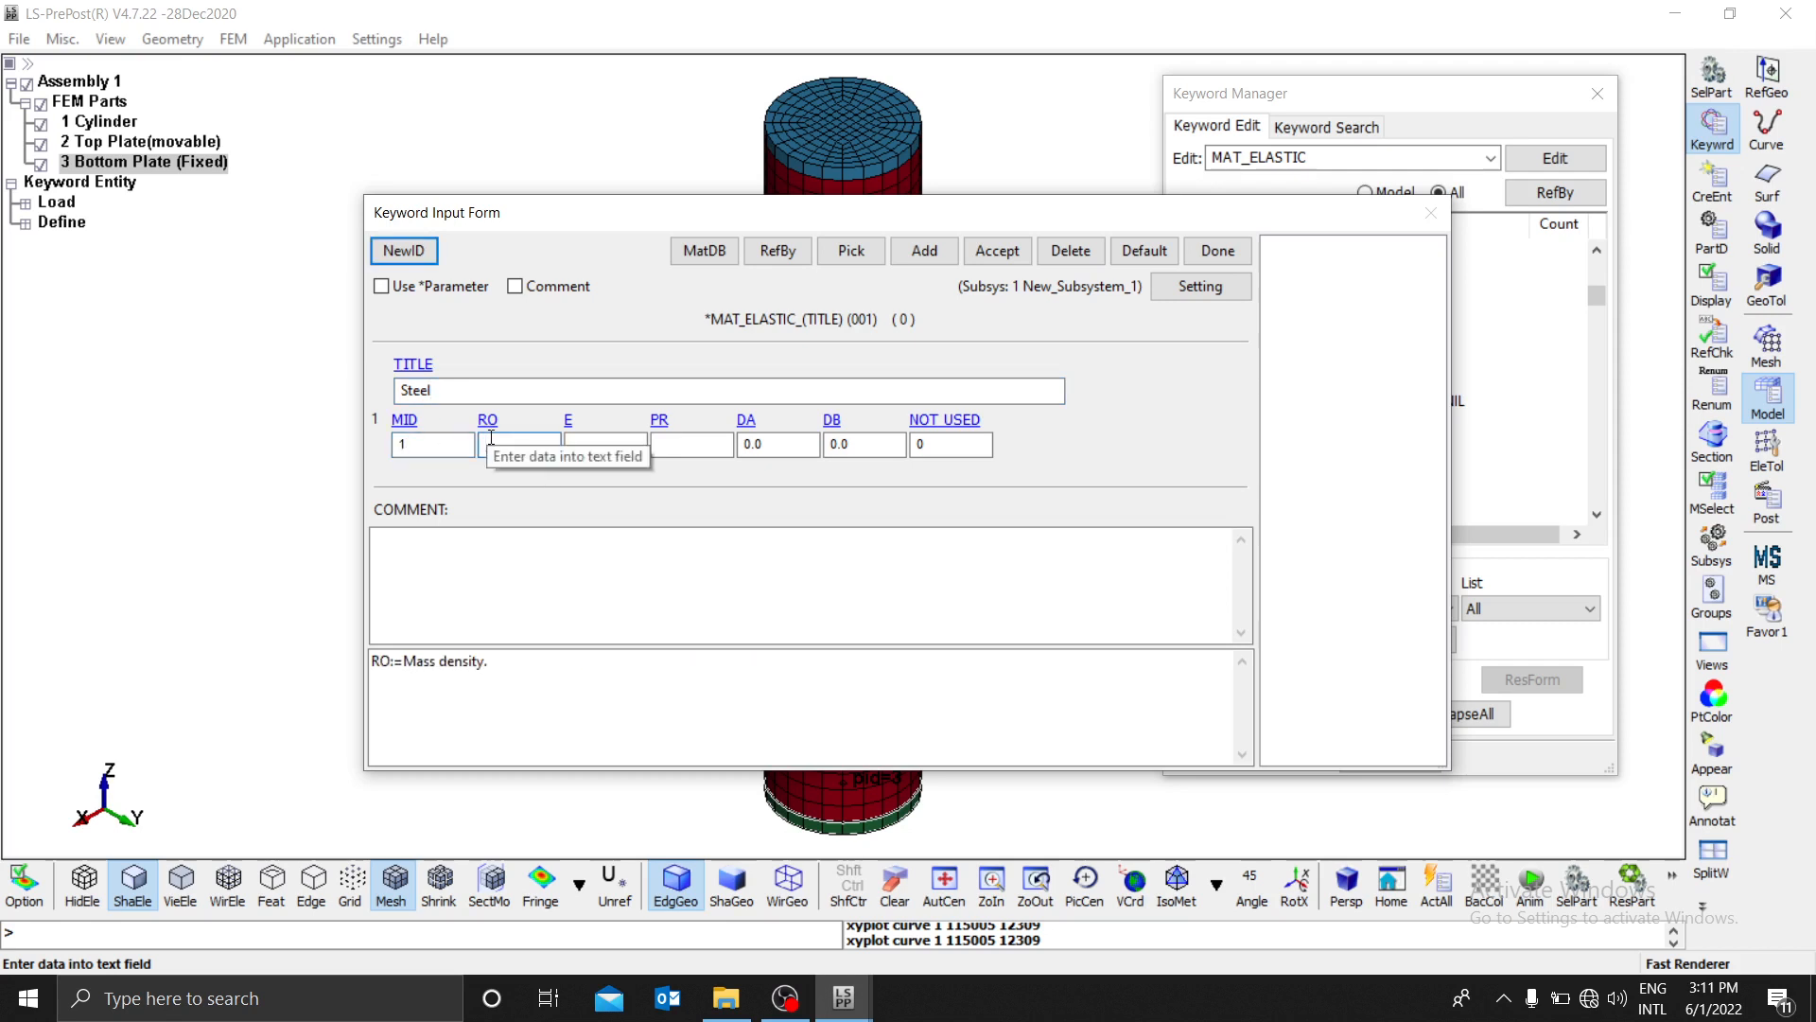
pyautogui.write('7800')
pyautogui.click(602, 444)
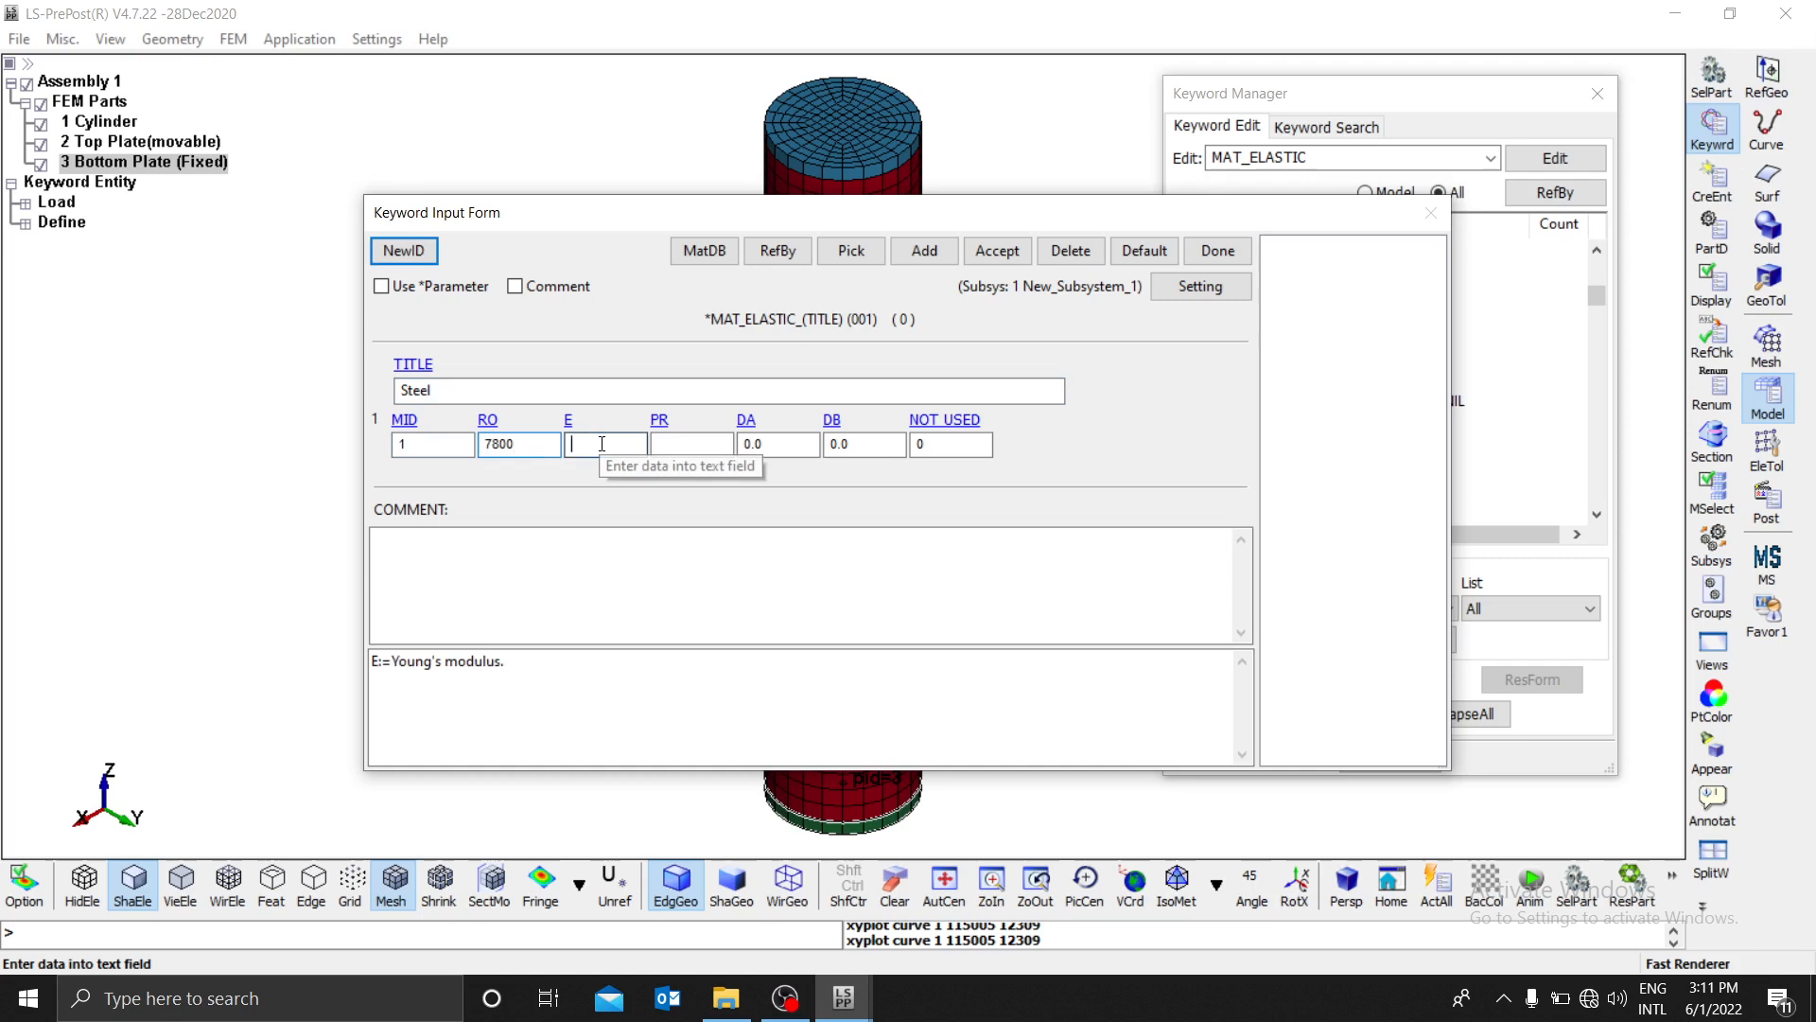
pyautogui.write('2')
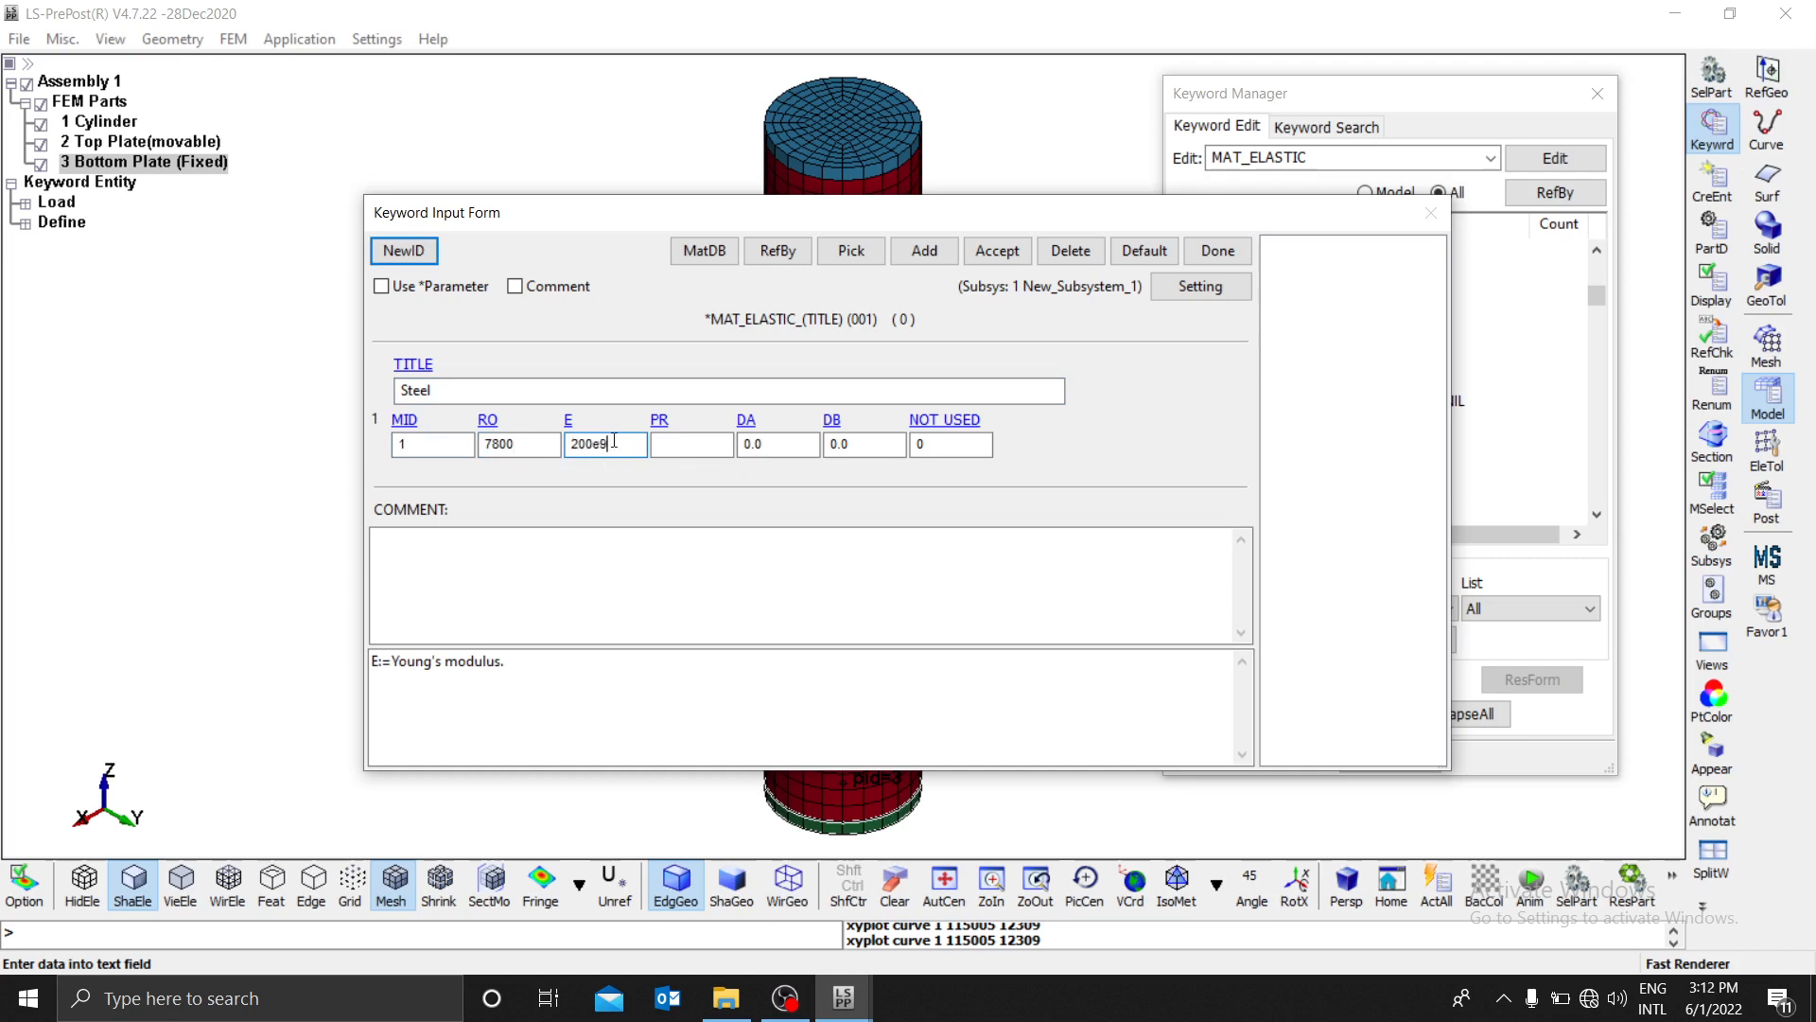
pyautogui.write('00e9')
pyautogui.click(689, 445)
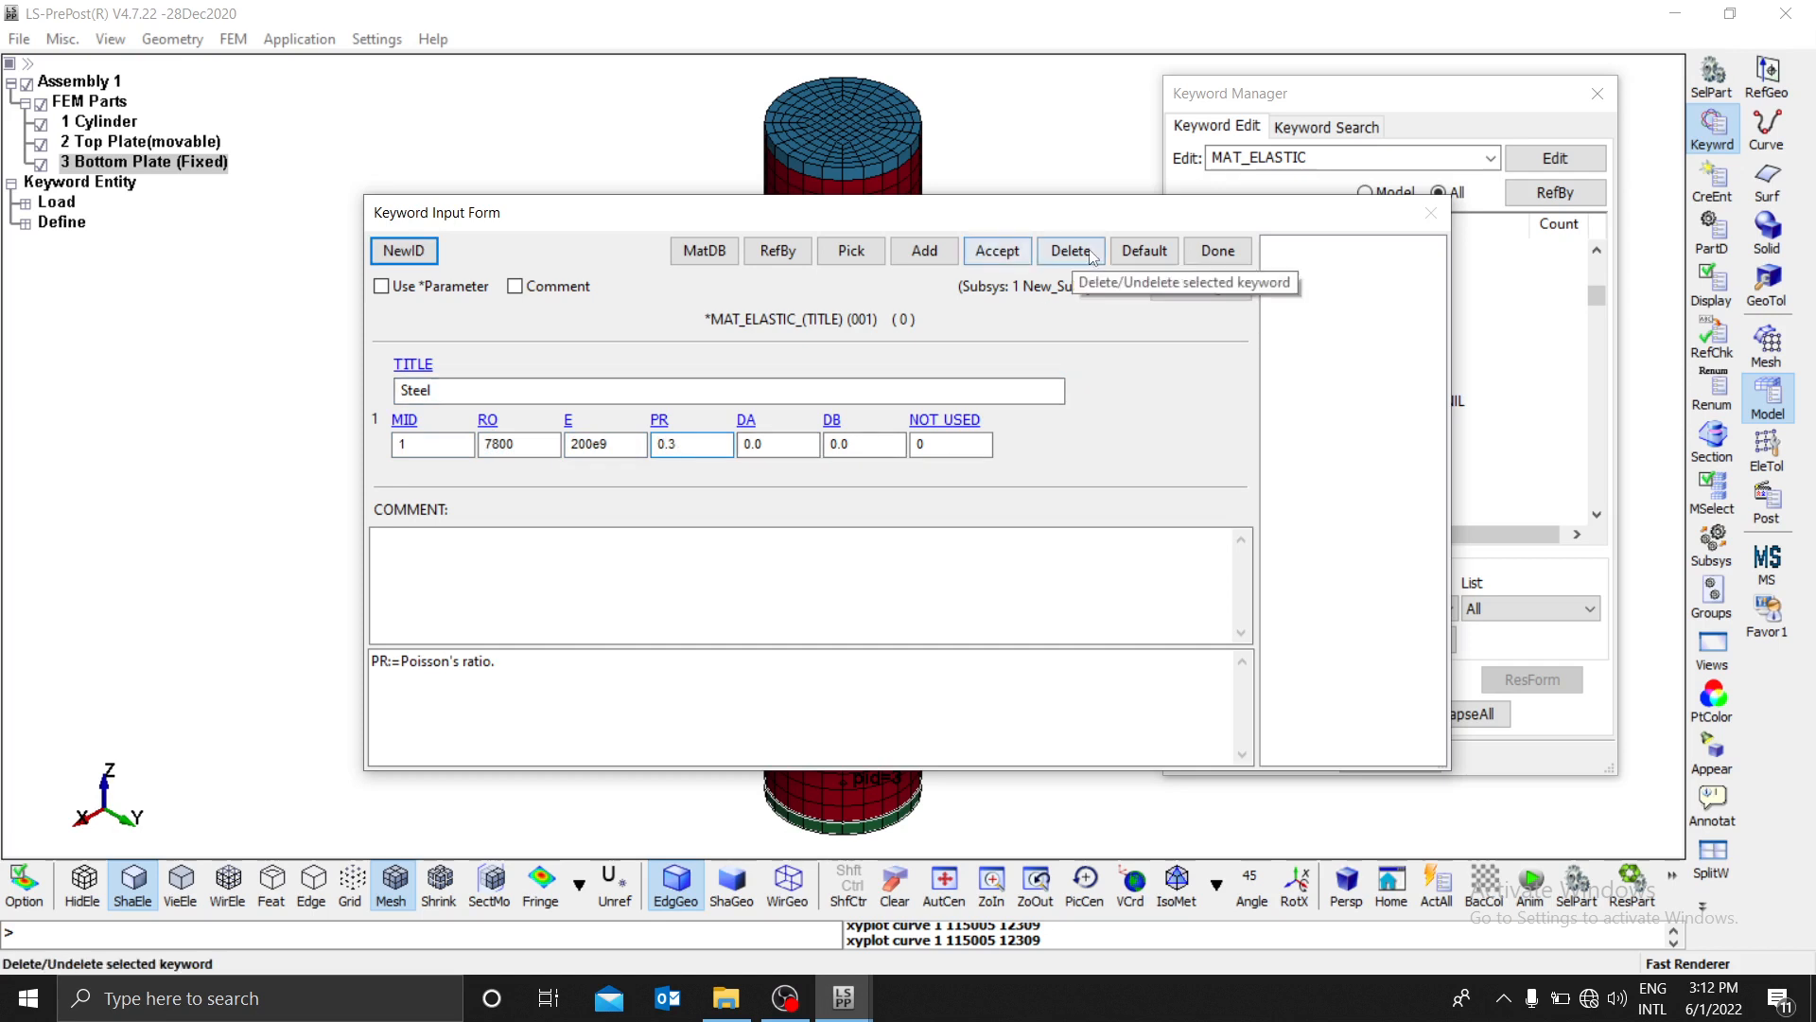
pyautogui.click(997, 251)
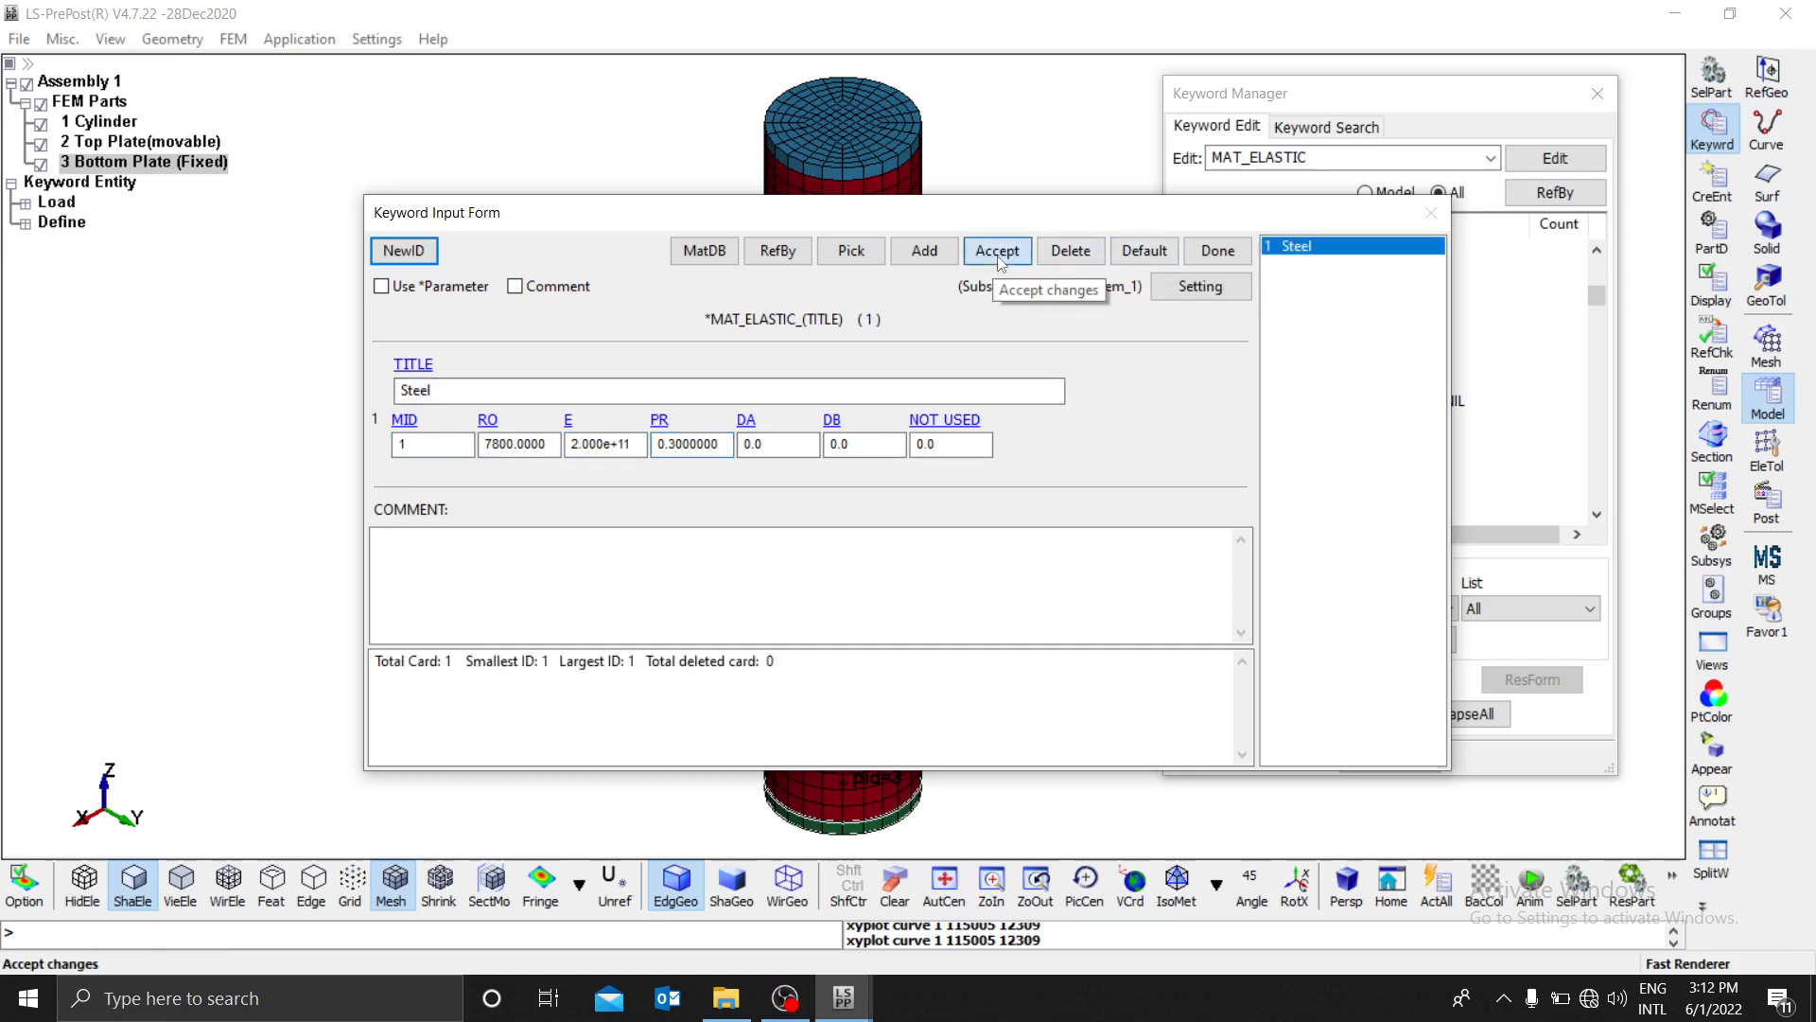
pyautogui.click(1221, 253)
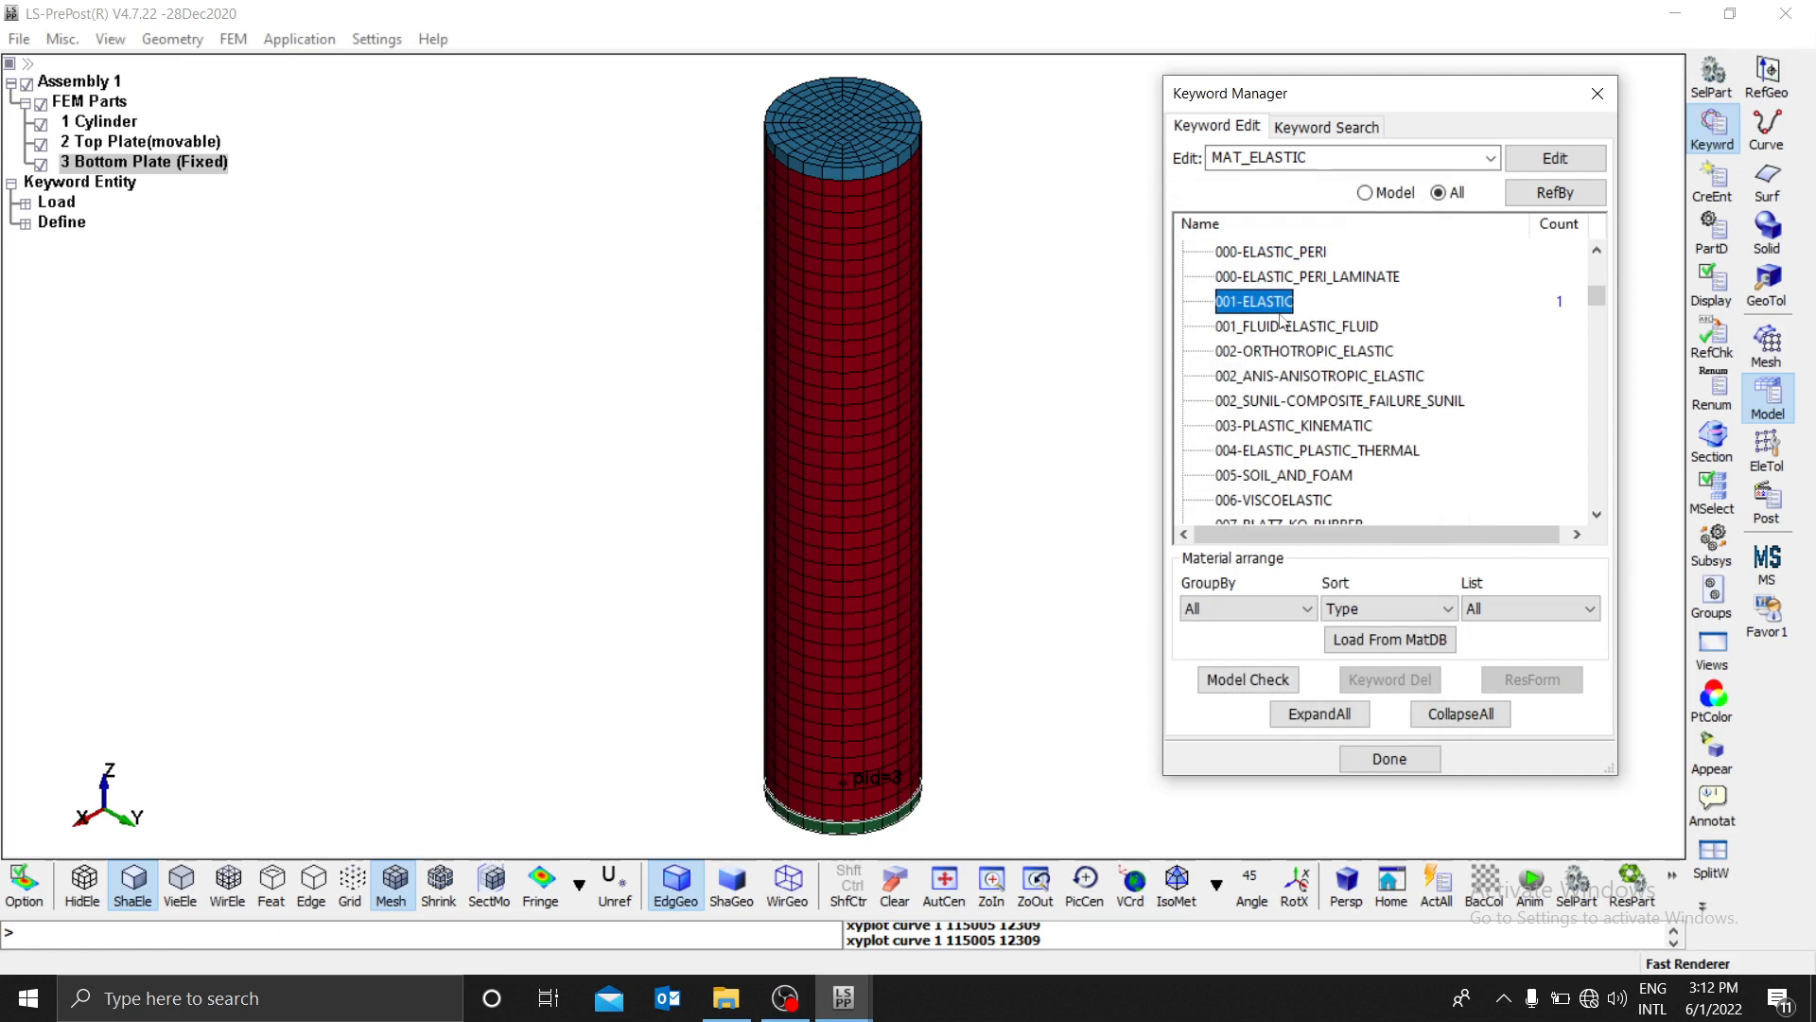
# Step: Open the 020-RIGID material keyword, generate a new material ID and title it Rigid Plate
pyautogui.scroll(-2, 1283, 322)
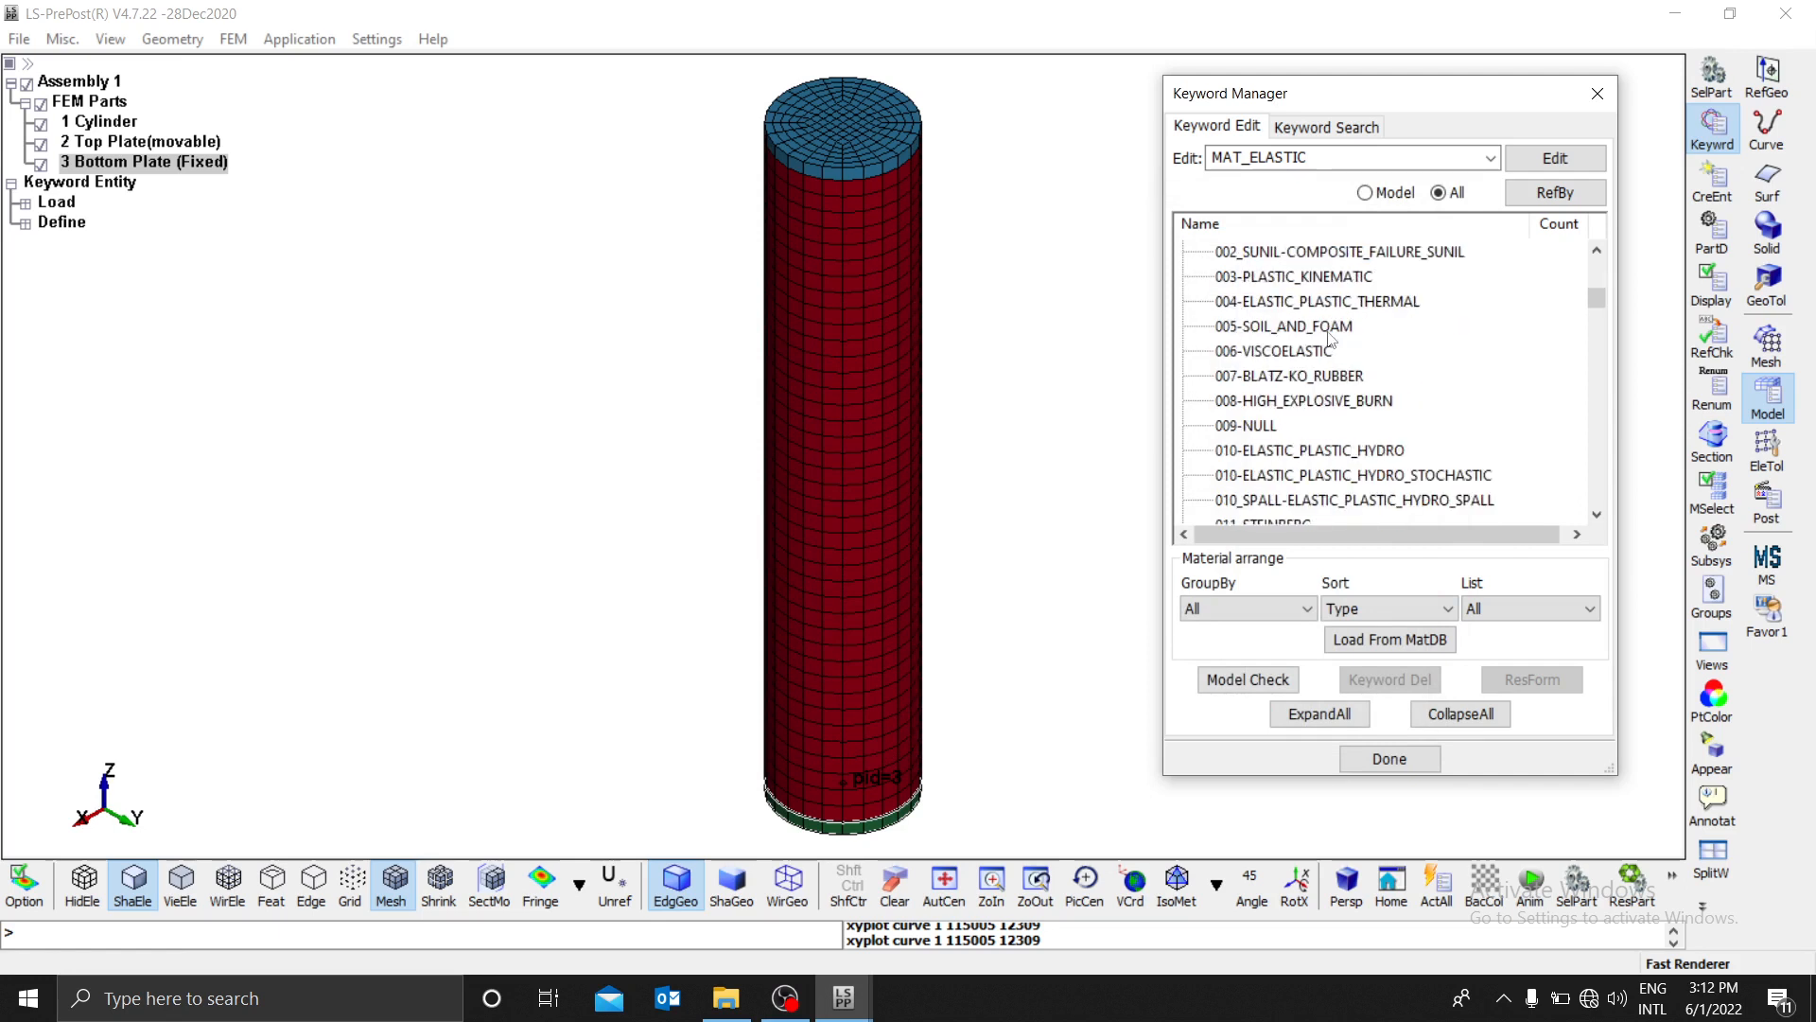
pyautogui.scroll(3, 1329, 336)
pyautogui.scroll(-5, 1324, 335)
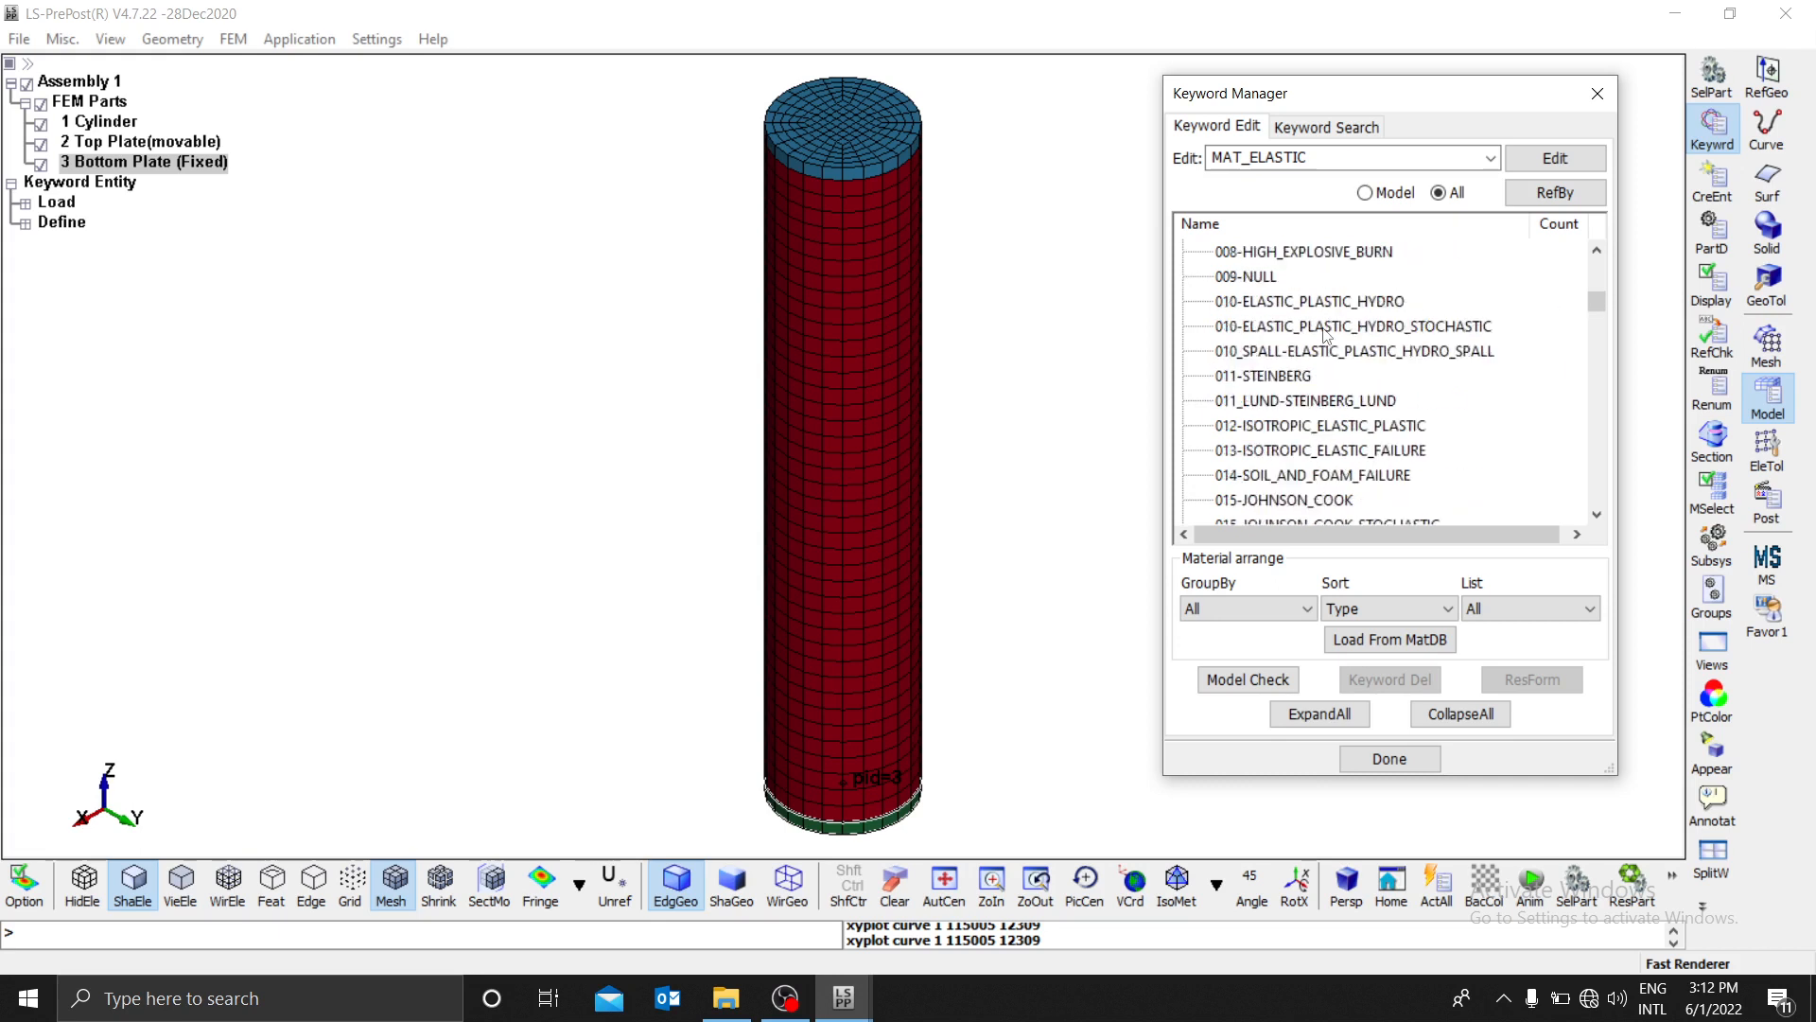
pyautogui.scroll(-3, 1324, 333)
pyautogui.doubleClick(1251, 426)
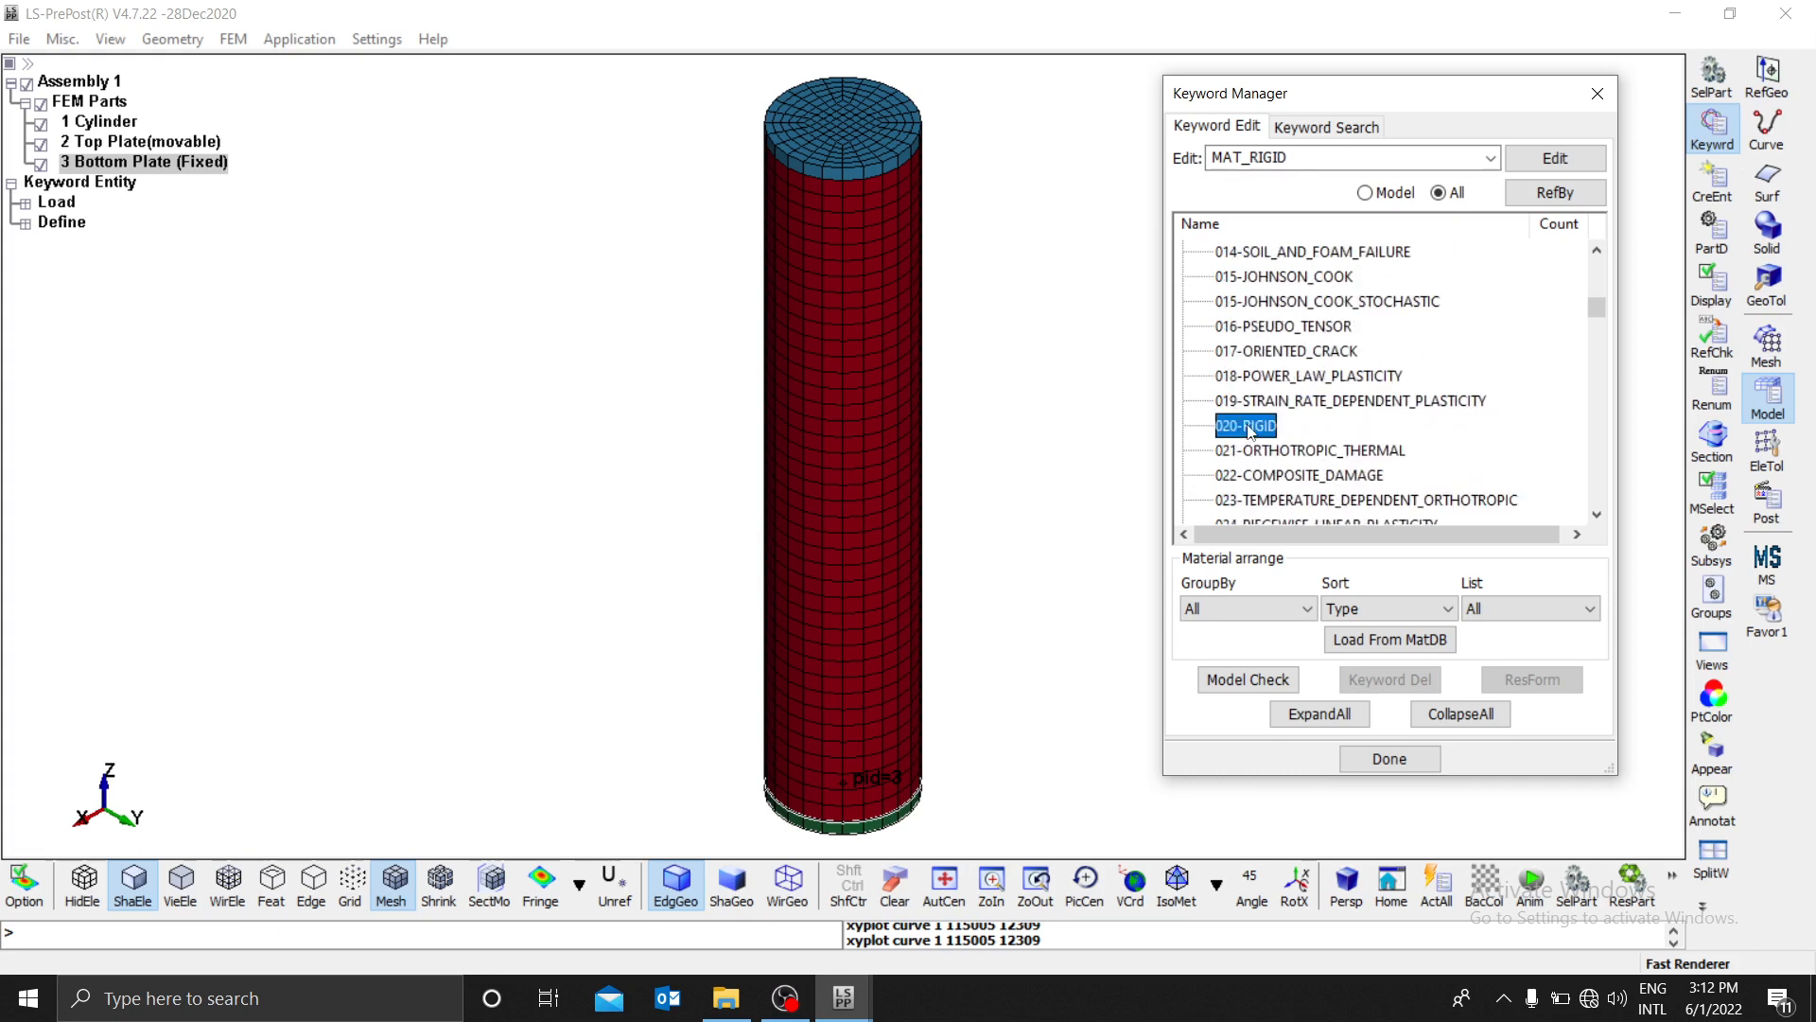
pyautogui.click(402, 251)
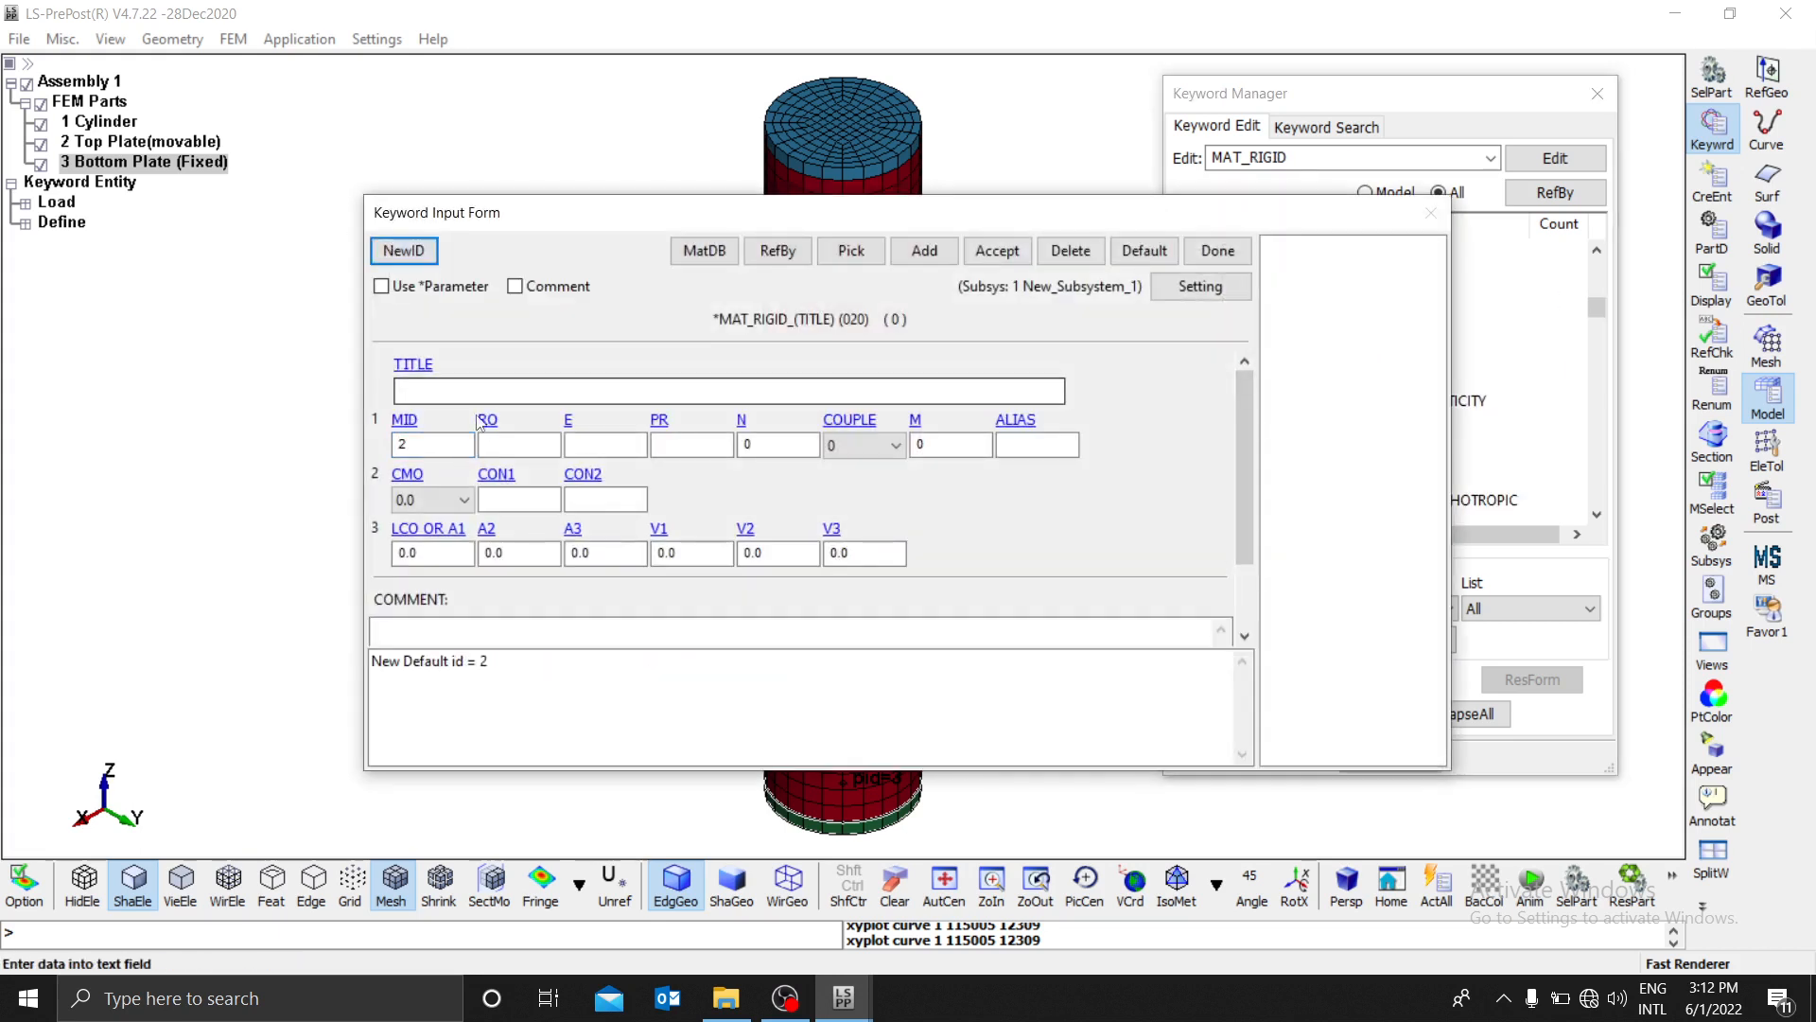
pyautogui.click(587, 390)
pyautogui.write('Ri')
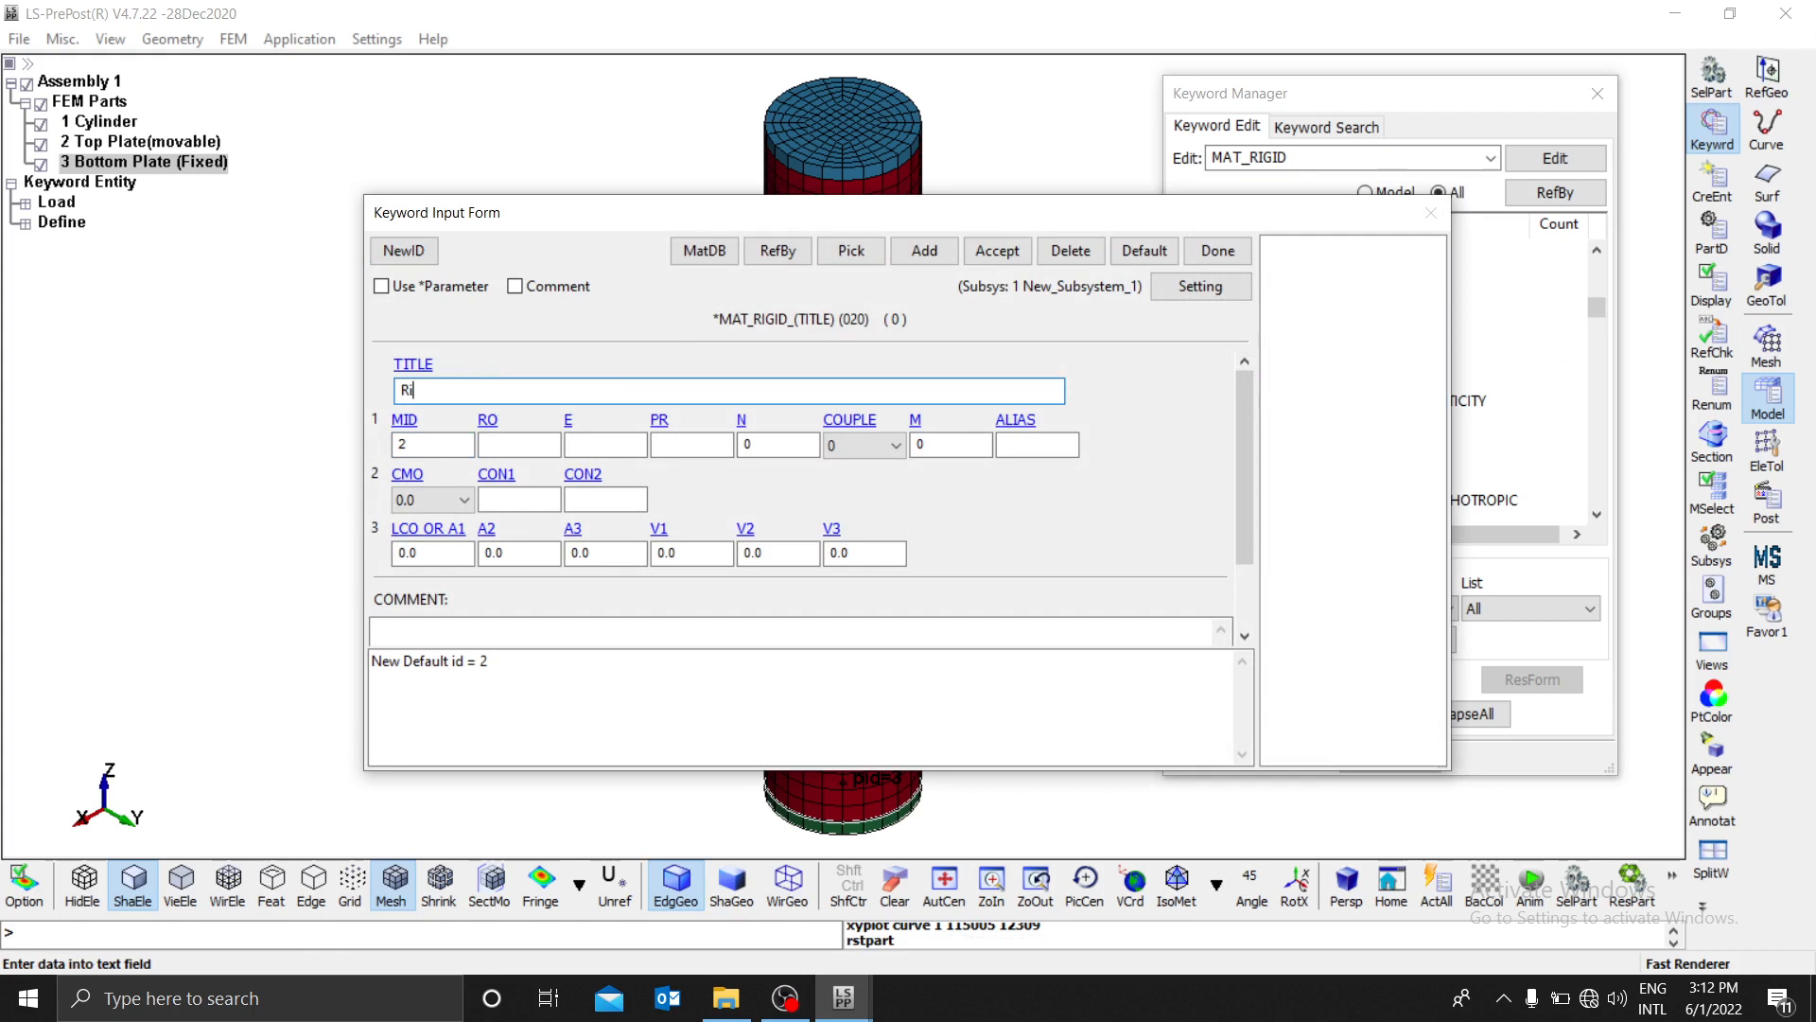
pyautogui.write('gid Plate')
# Step: Give the Rigid Plate material density 7800, Young's modulus 200e9 and Poisson's ratio 0.3, accept it and close the form
pyautogui.click(533, 437)
pyautogui.write('7800')
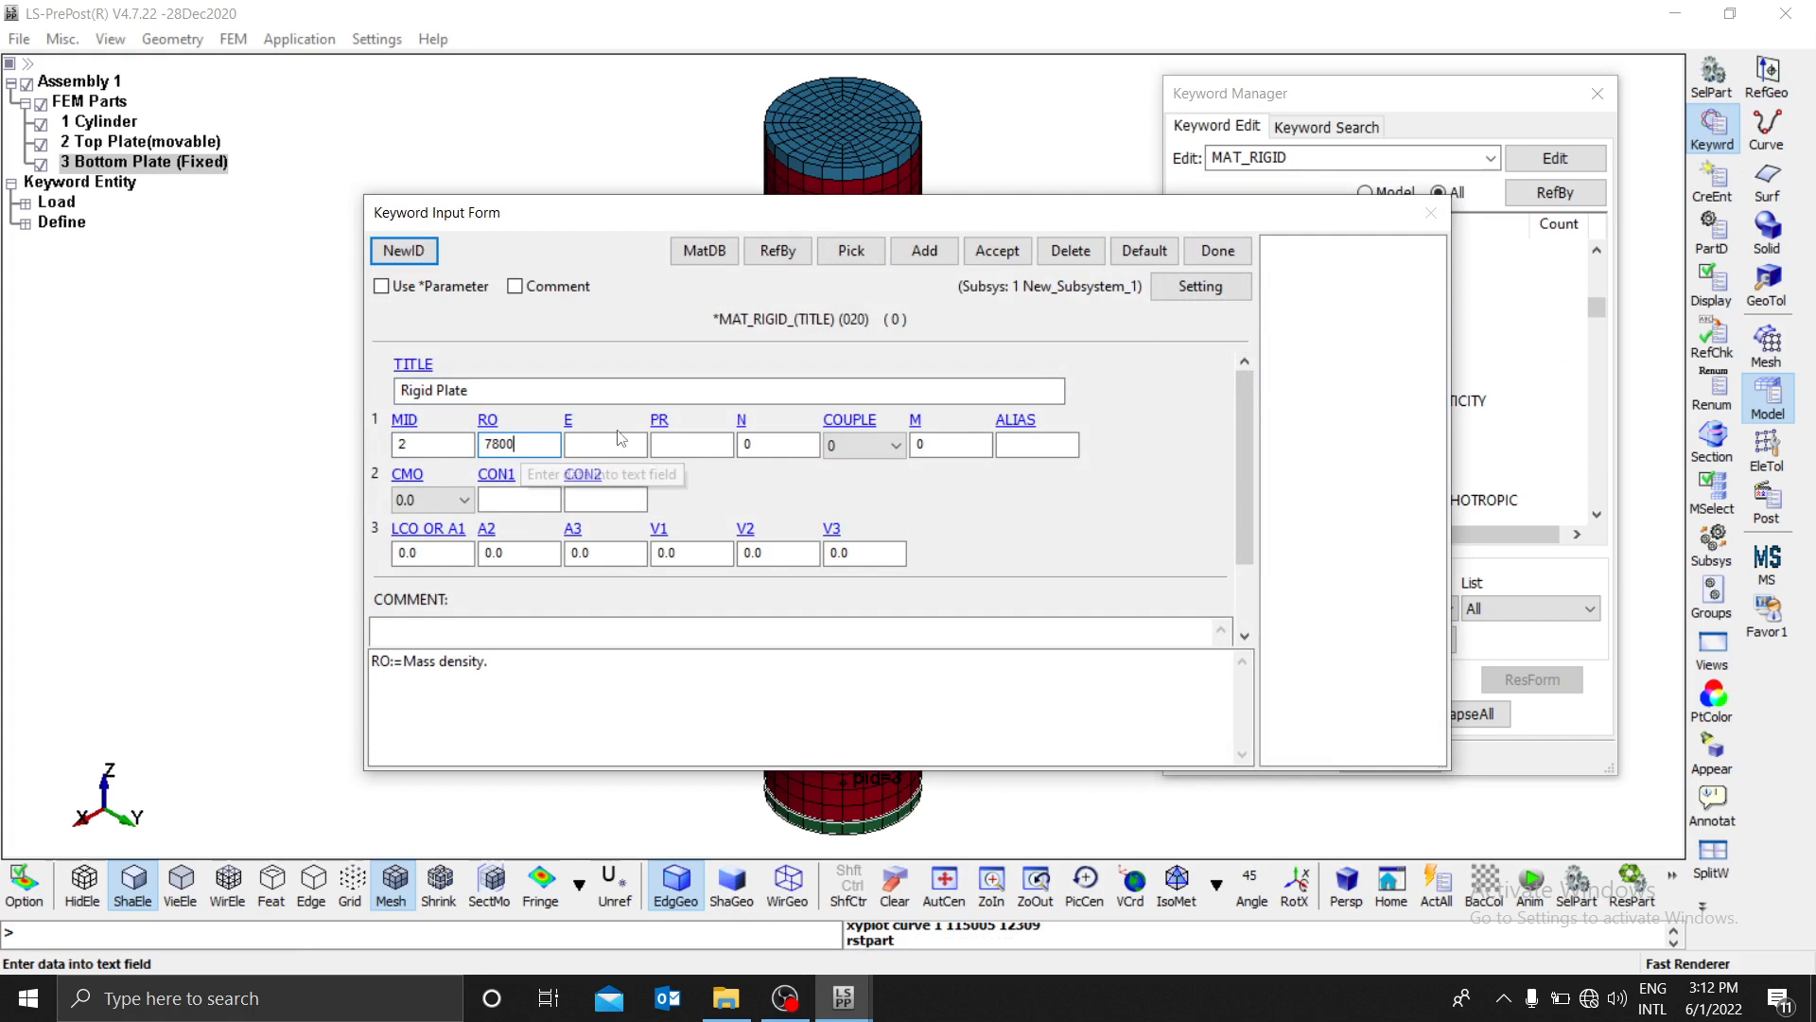
pyautogui.click(602, 445)
pyautogui.write('e2')
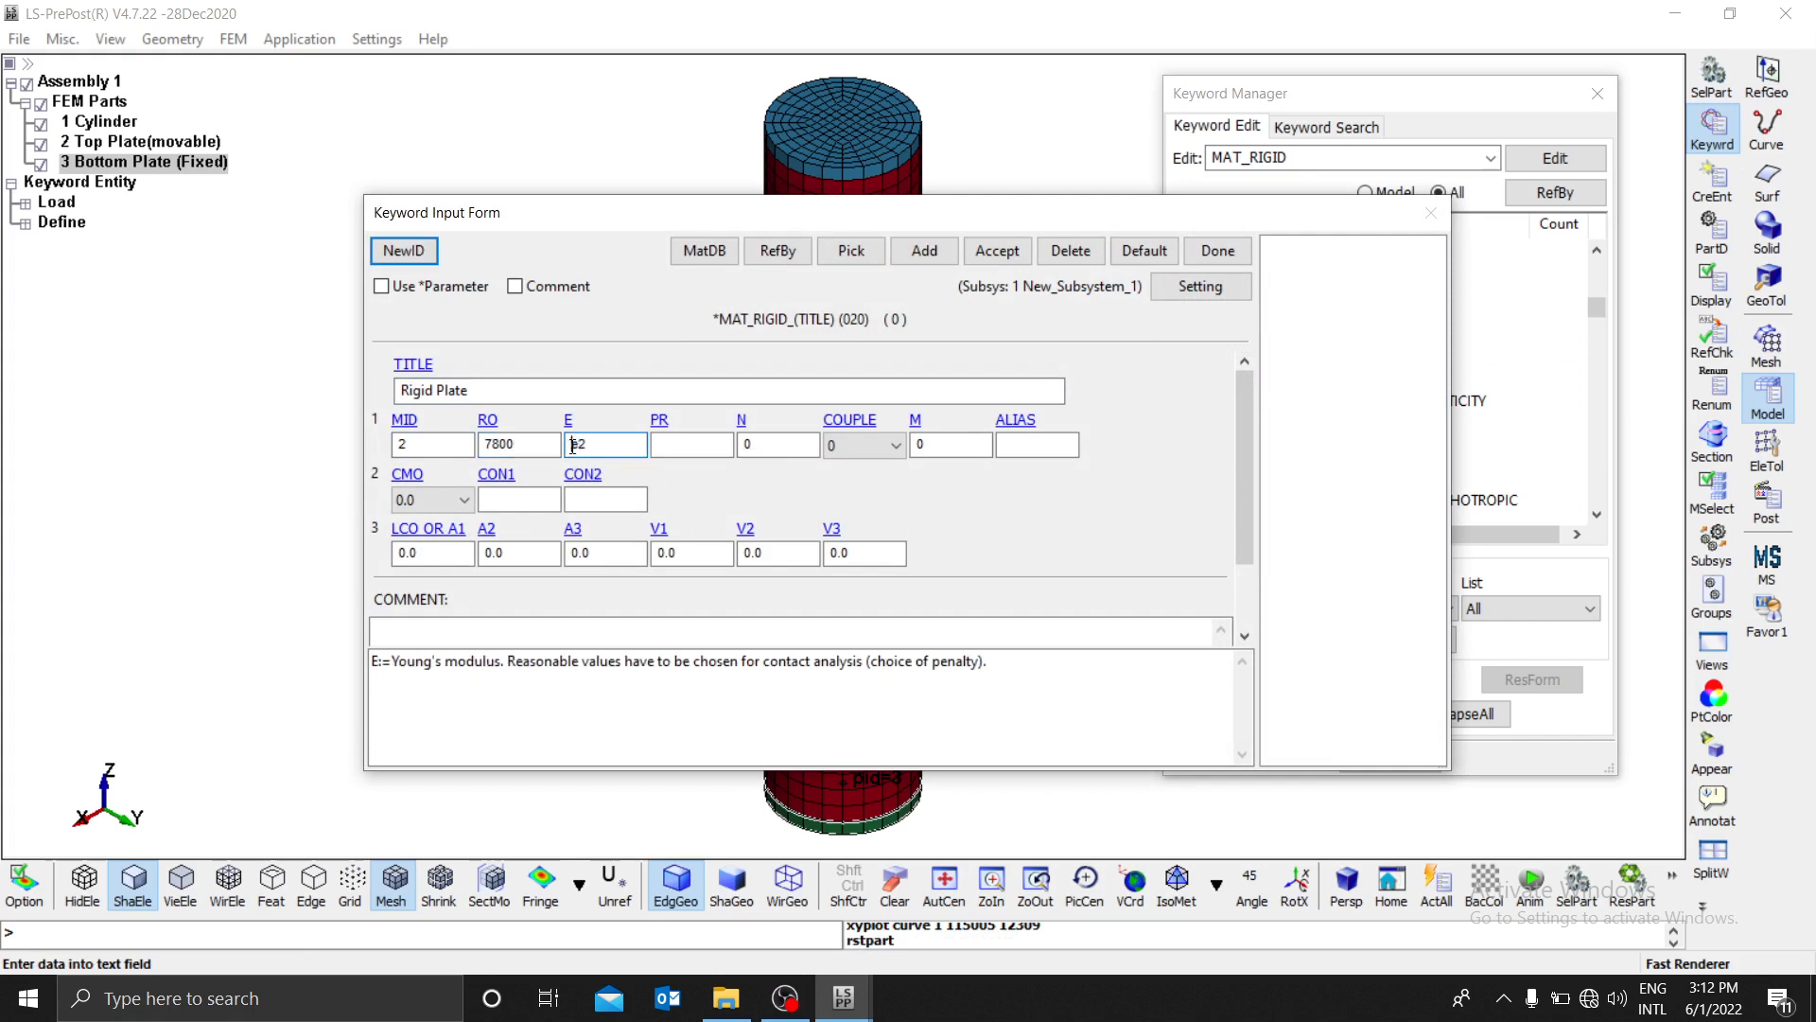
pyautogui.moveTo(586, 442); pyautogui.dragTo(536, 442)
pyautogui.write('200')
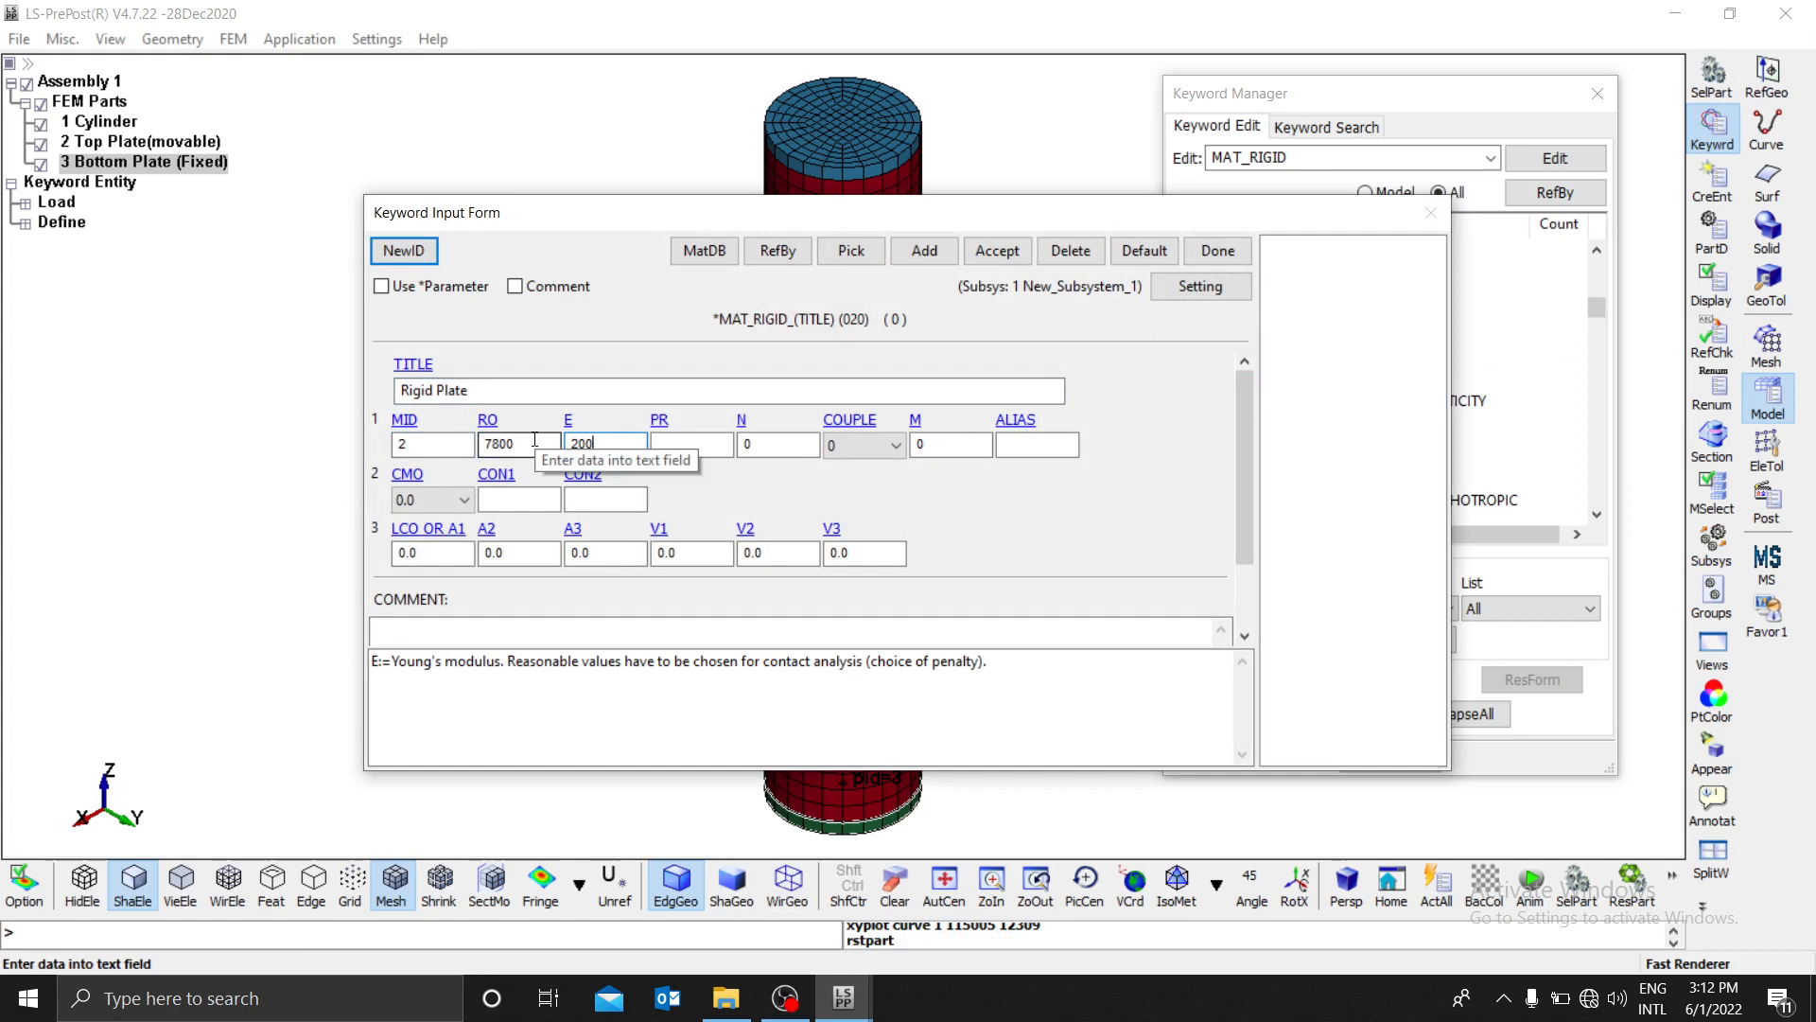
pyautogui.write('e9')
pyautogui.click(681, 442)
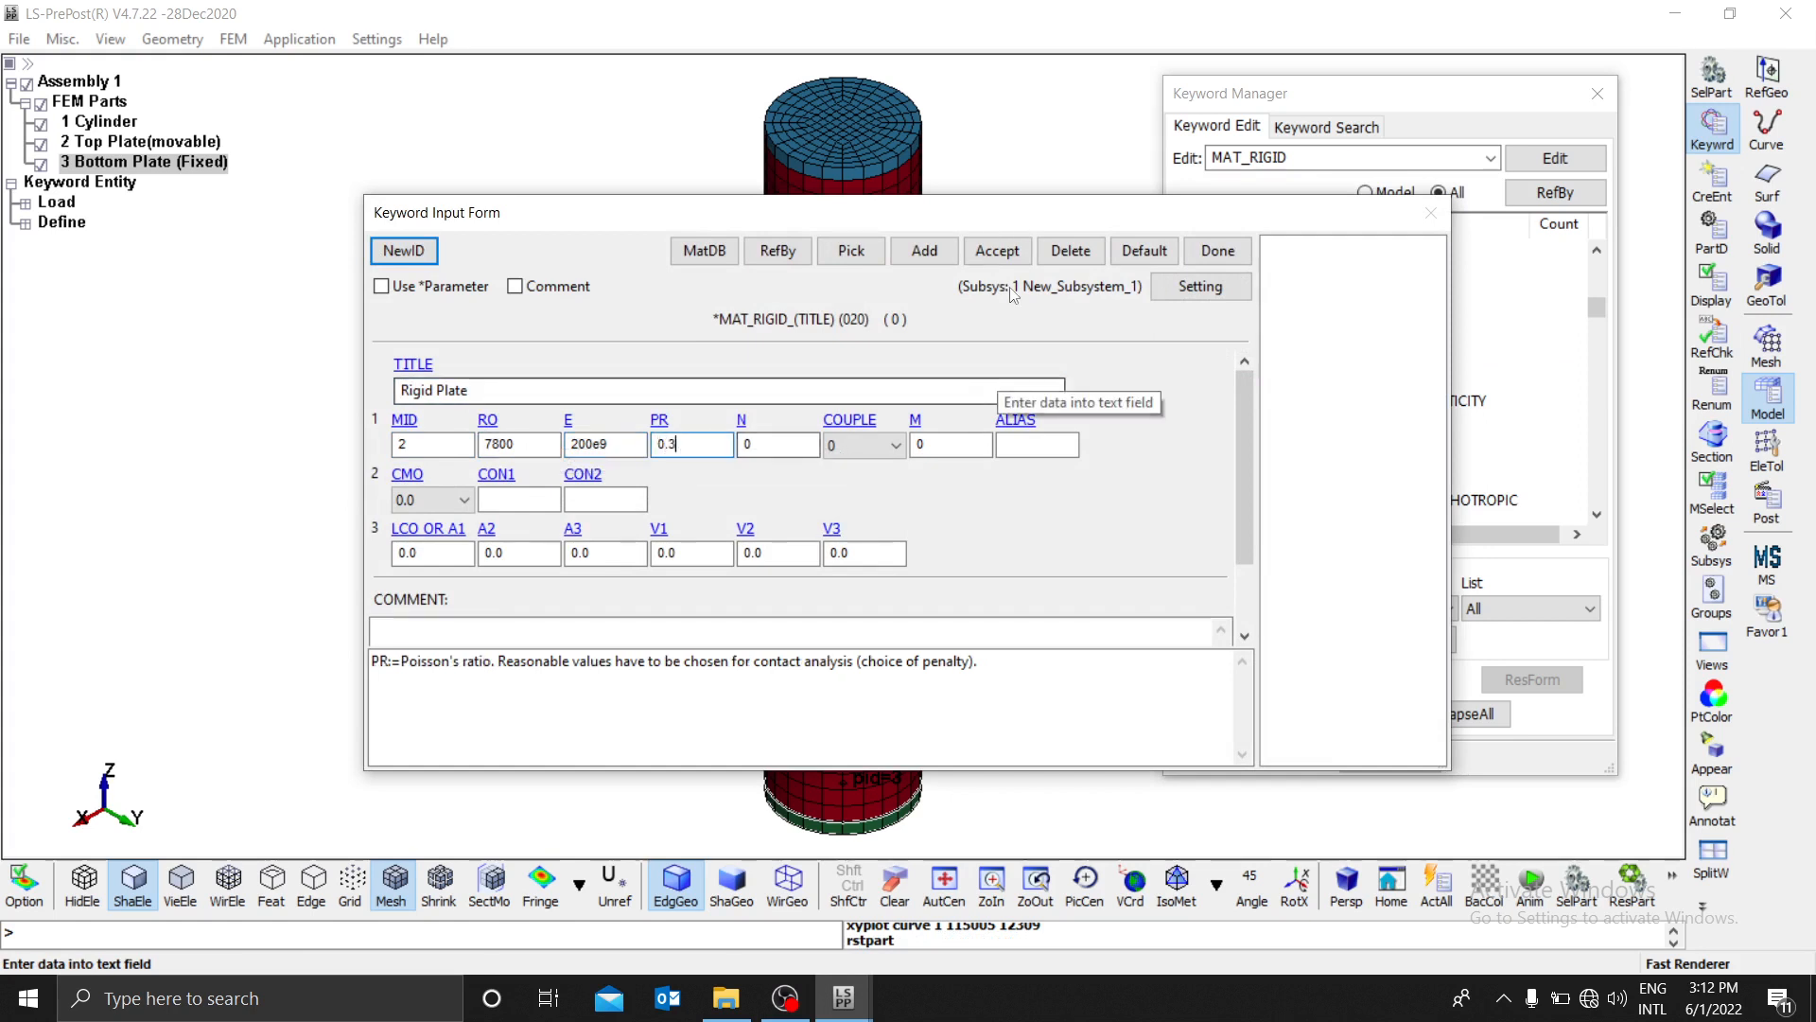
pyautogui.click(997, 249)
pyautogui.click(1216, 251)
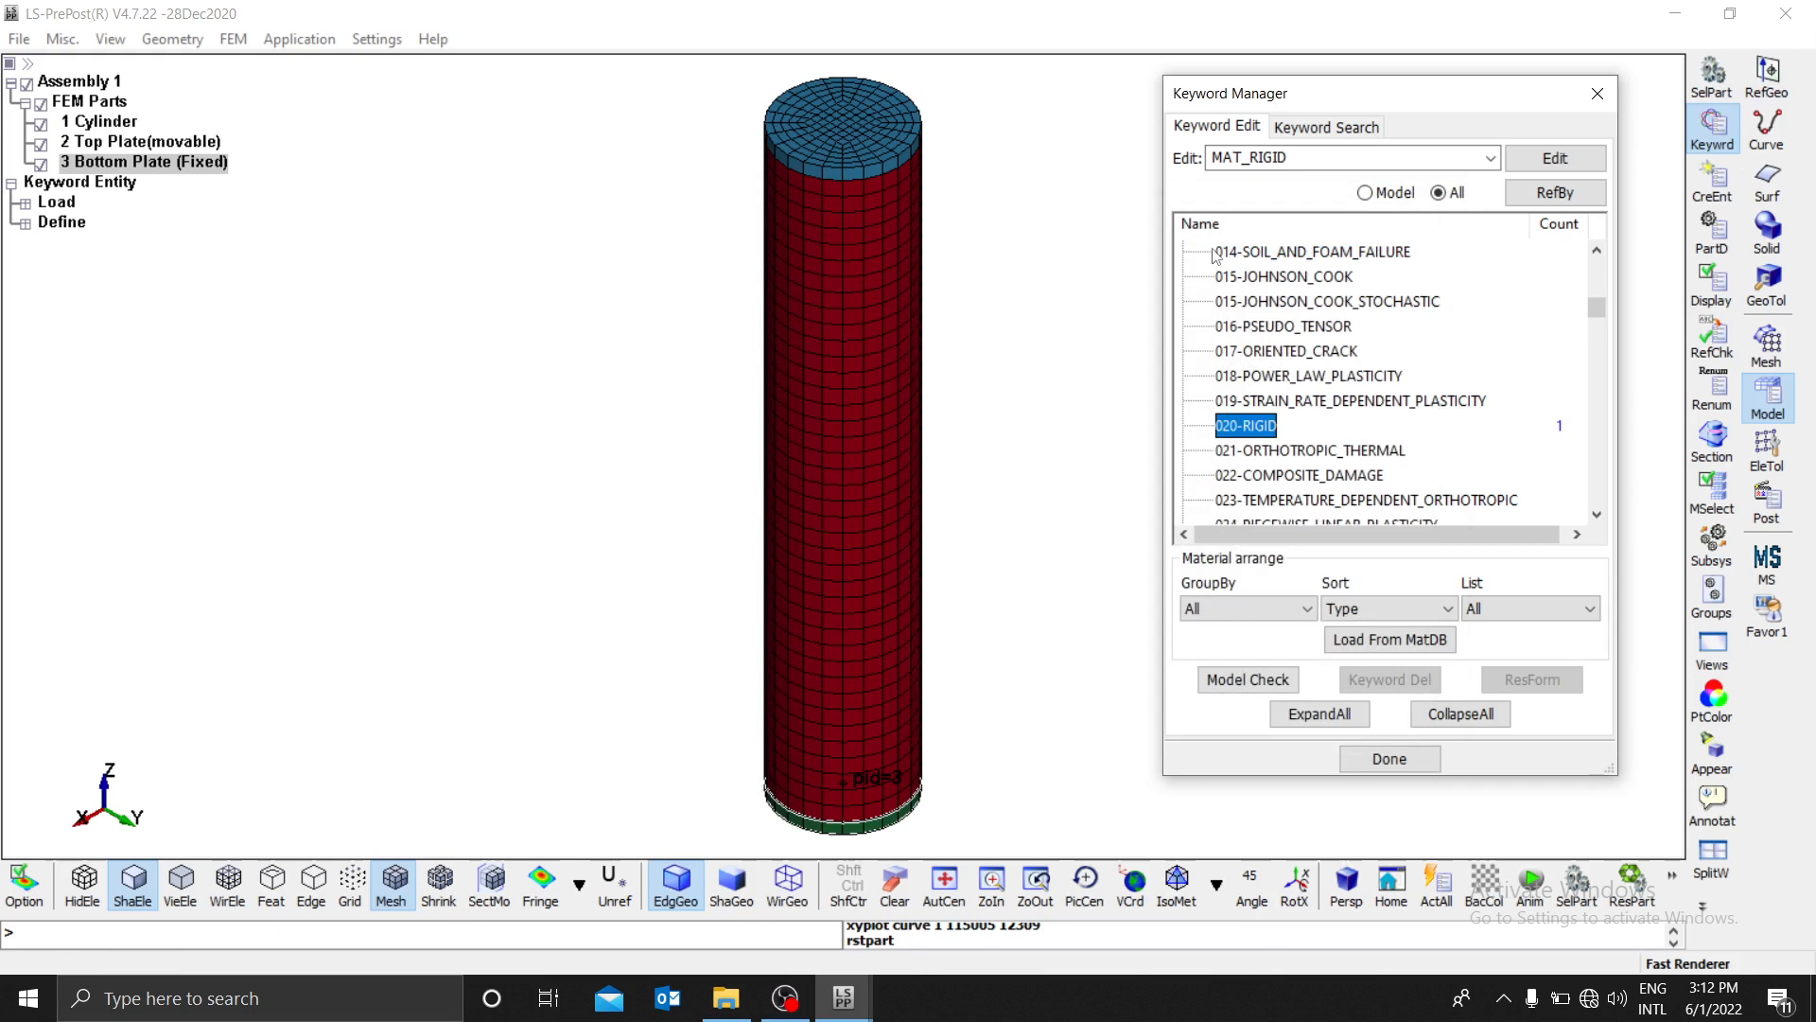
# Step: Collapse the keyword list and open the SOLID keyword under SECTION
pyautogui.scroll(2, 1331, 405)
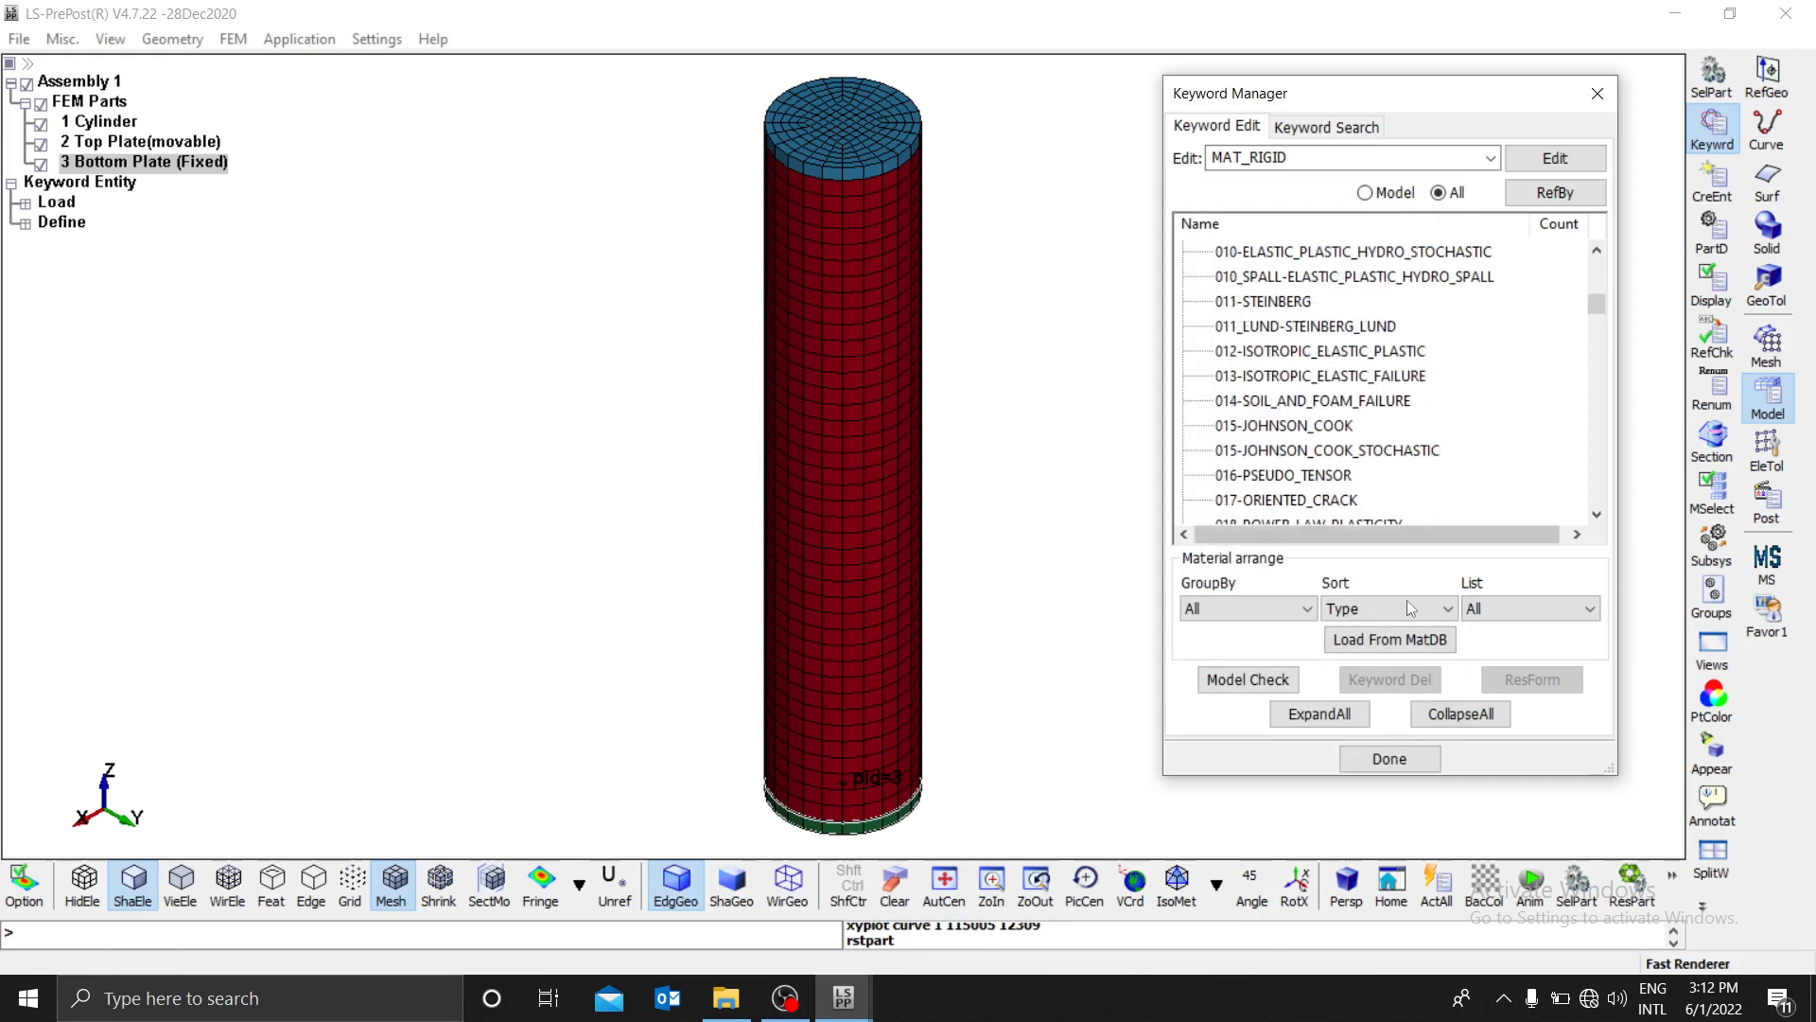
pyautogui.click(1460, 713)
pyautogui.scroll(7, 1255, 407)
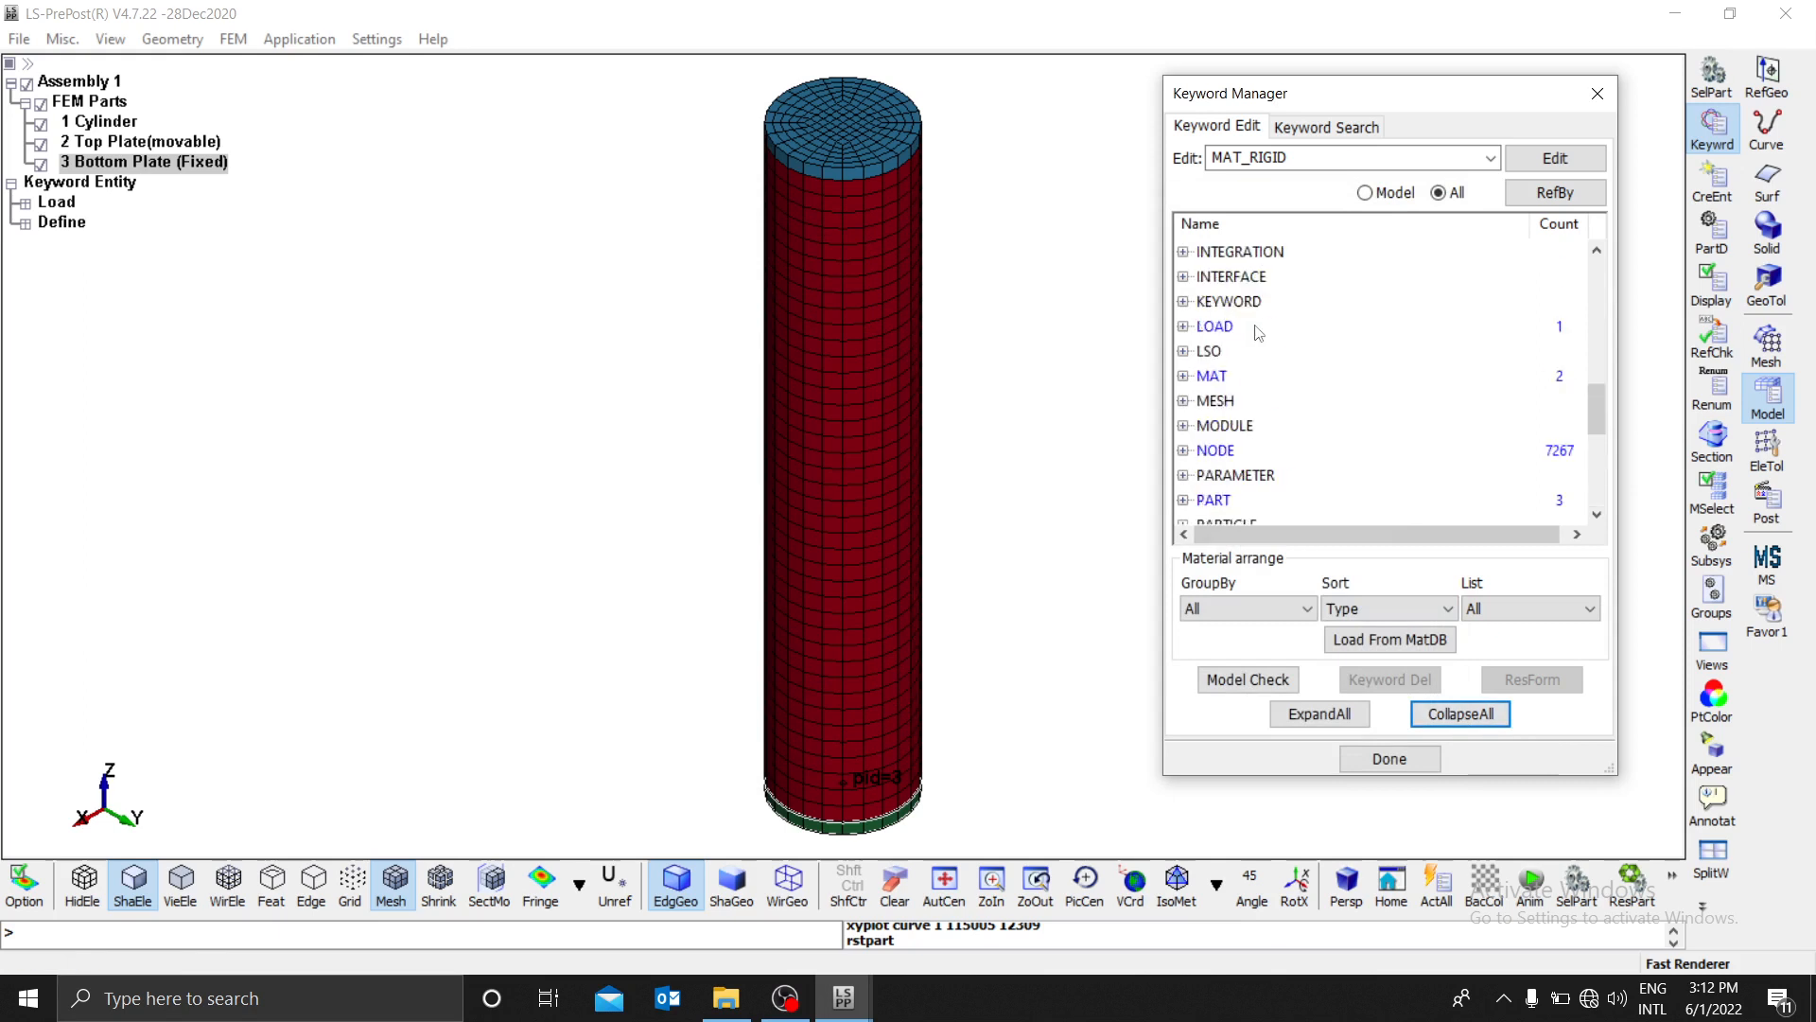
pyautogui.scroll(1, 1255, 342)
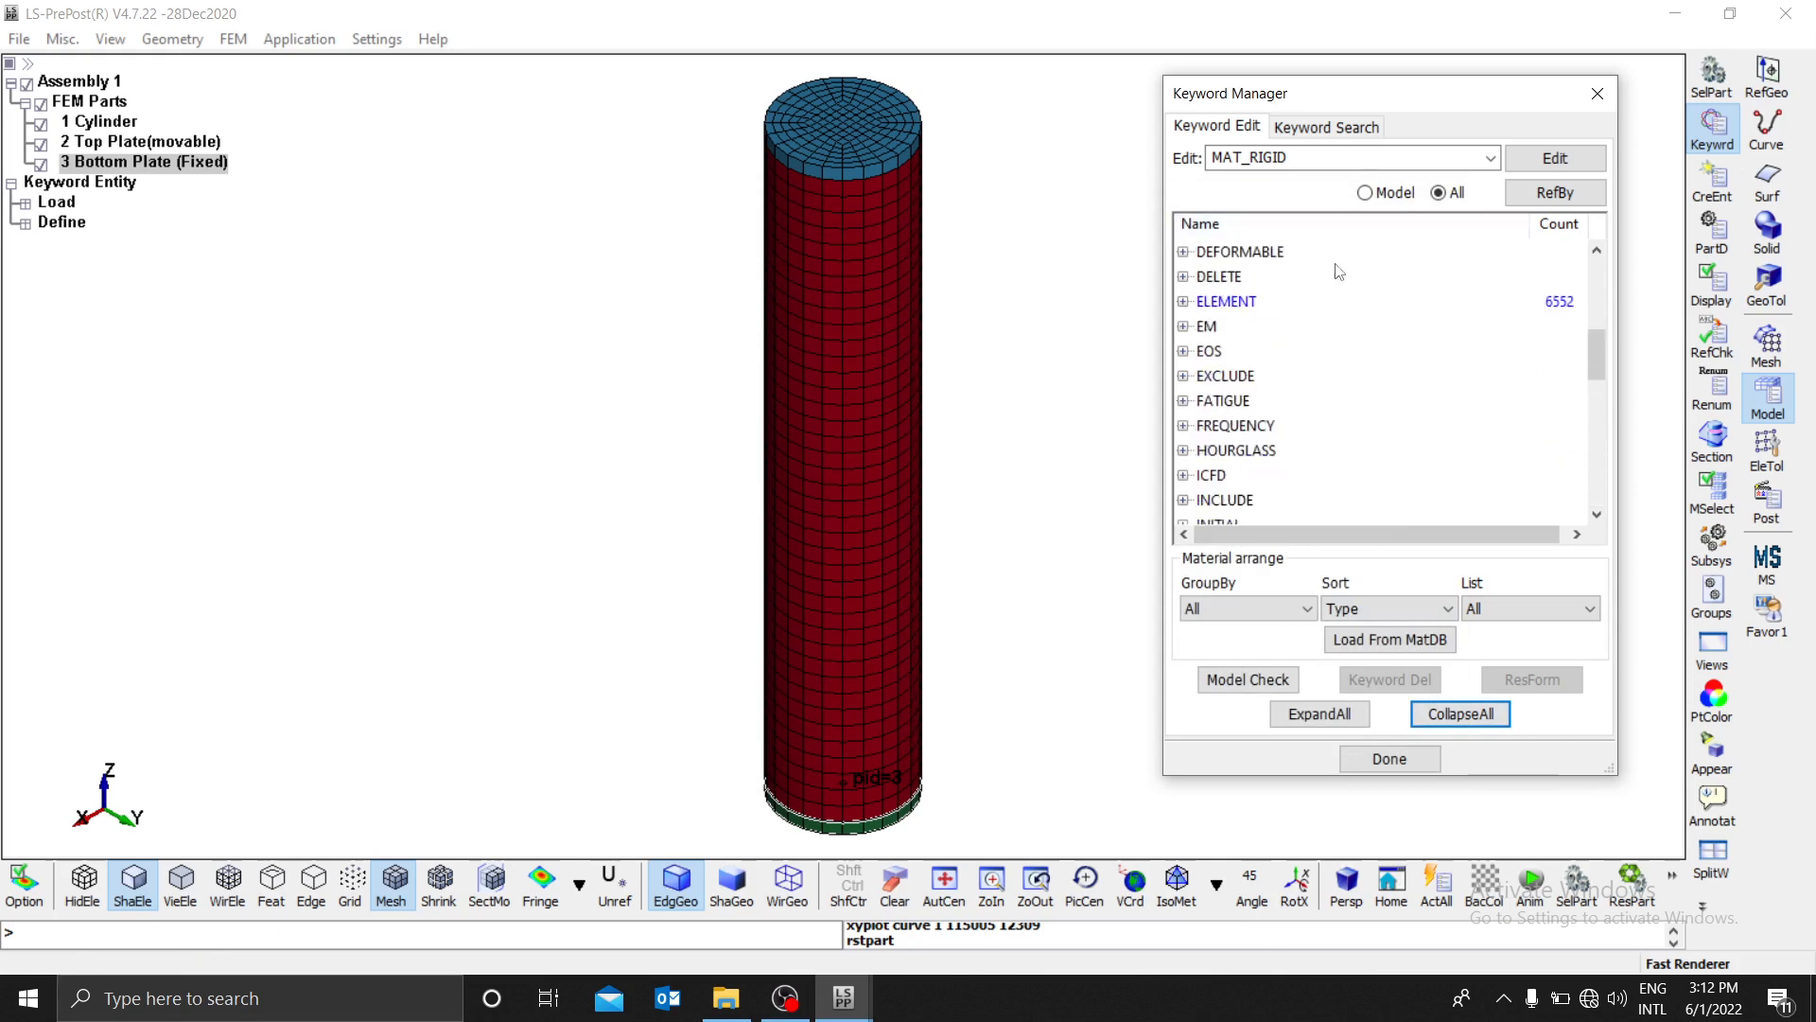
pyautogui.scroll(-4, 1267, 388)
pyautogui.scroll(-3, 1273, 421)
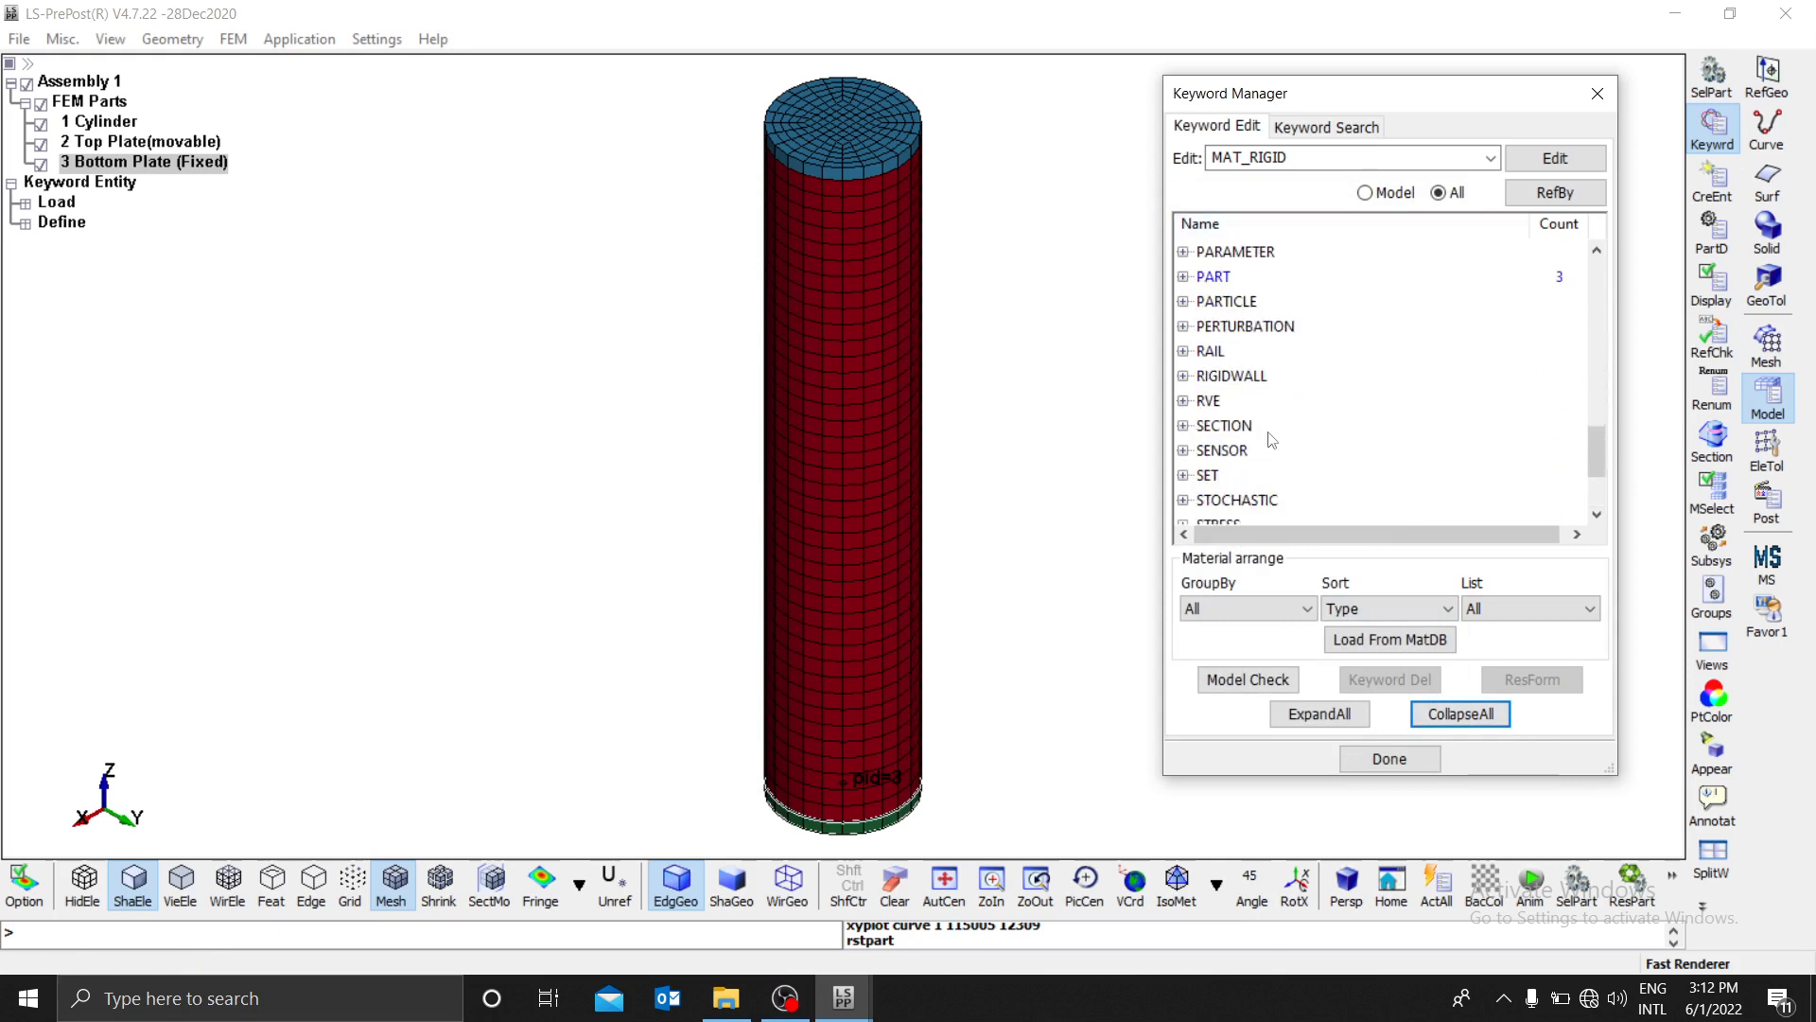
pyautogui.doubleClick(1197, 427)
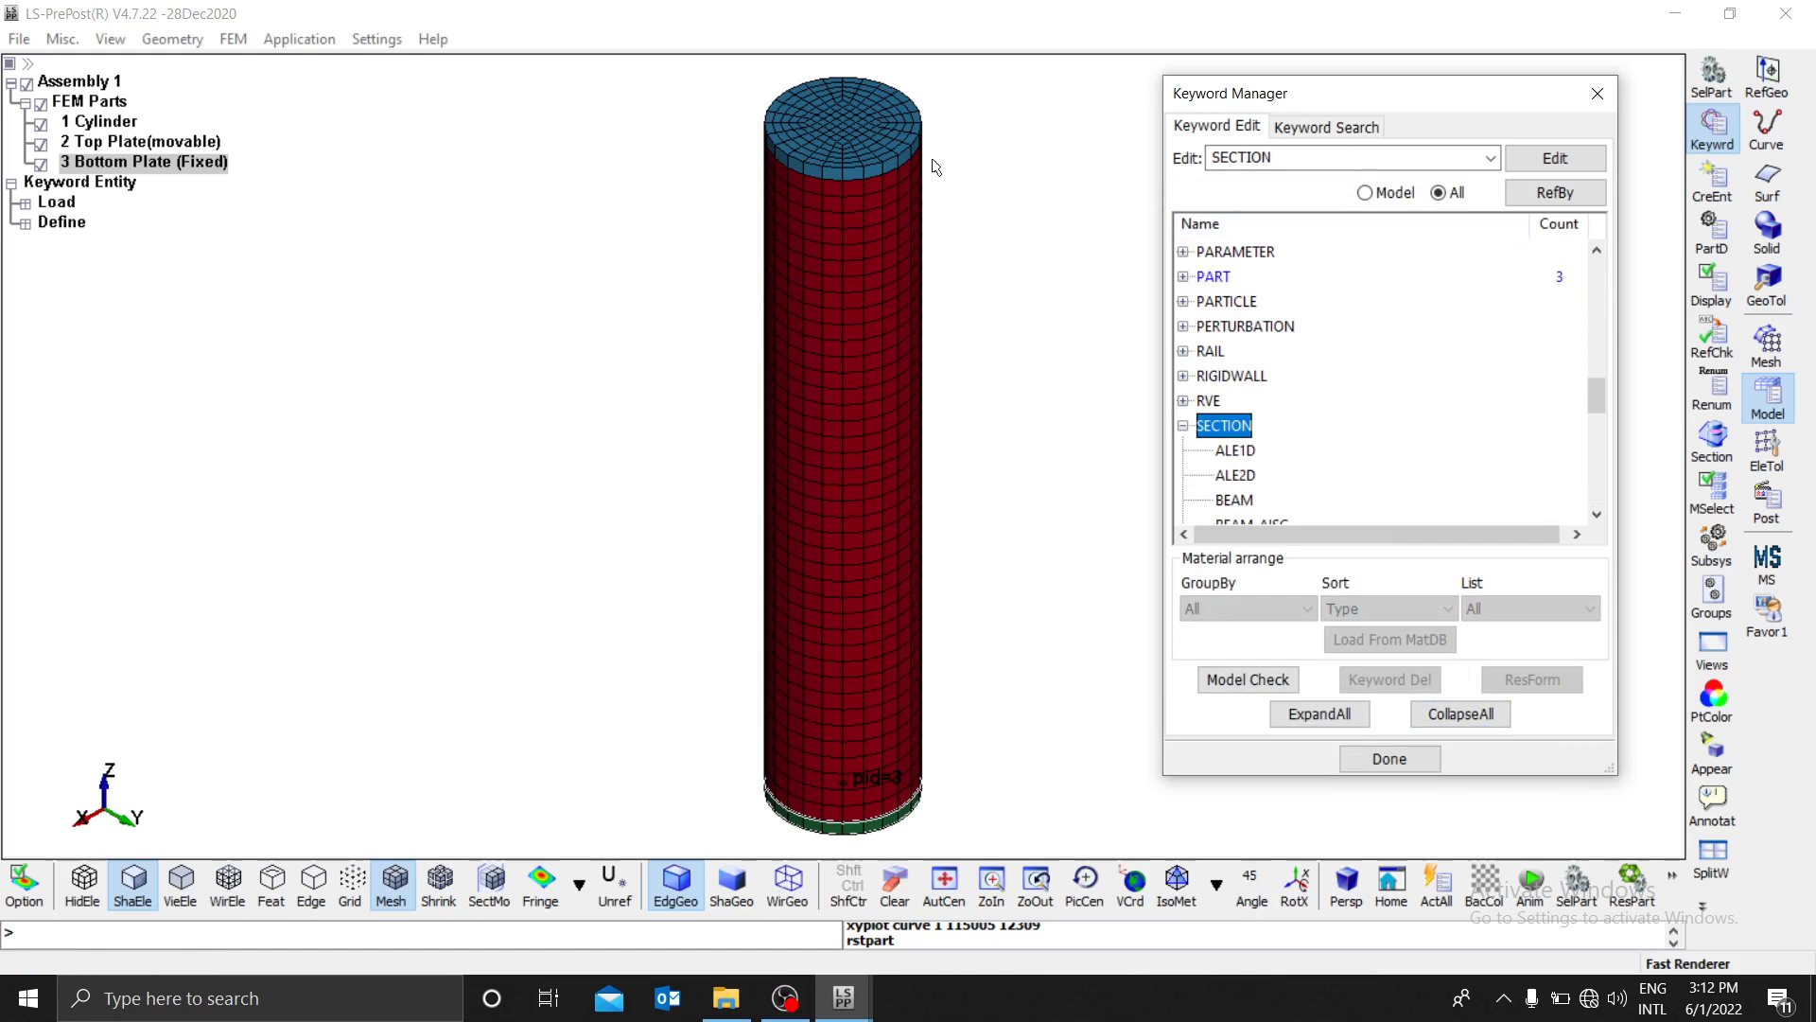
pyautogui.scroll(-6, 1277, 451)
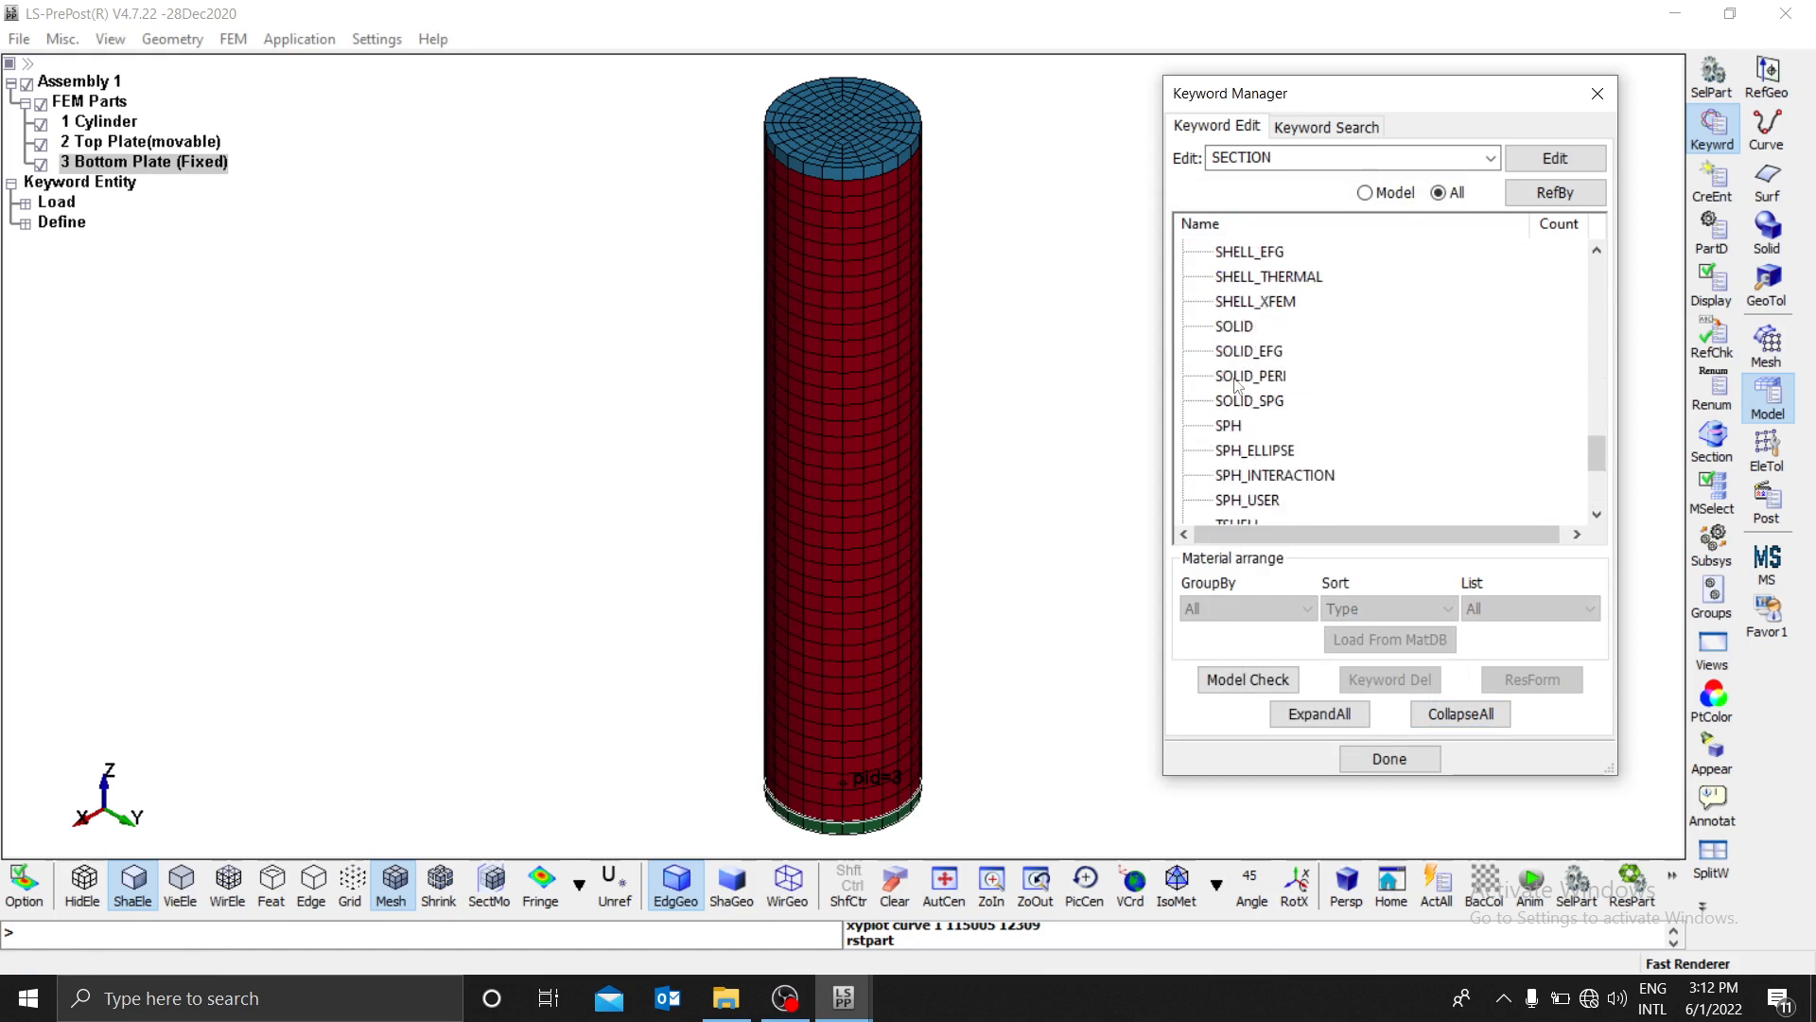
pyautogui.doubleClick(1235, 327)
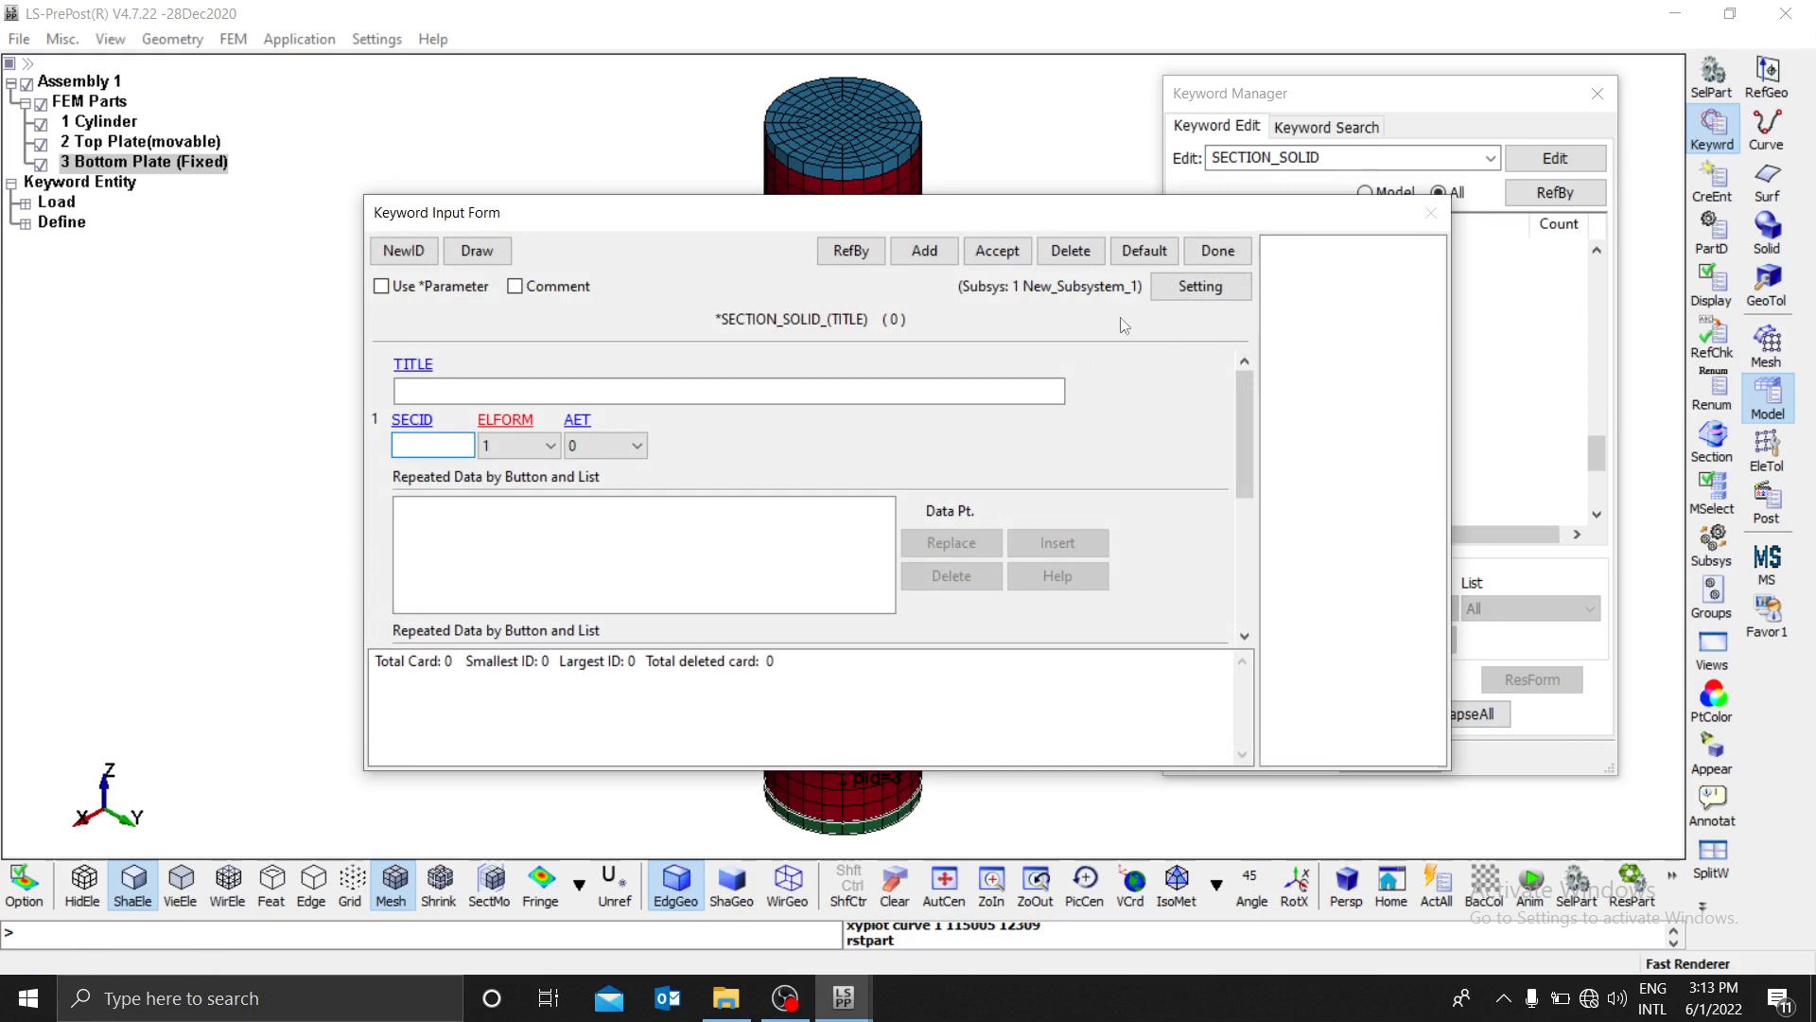
# Step: Generate a new section ID for the solid section and title it Solid
pyautogui.click(405, 252)
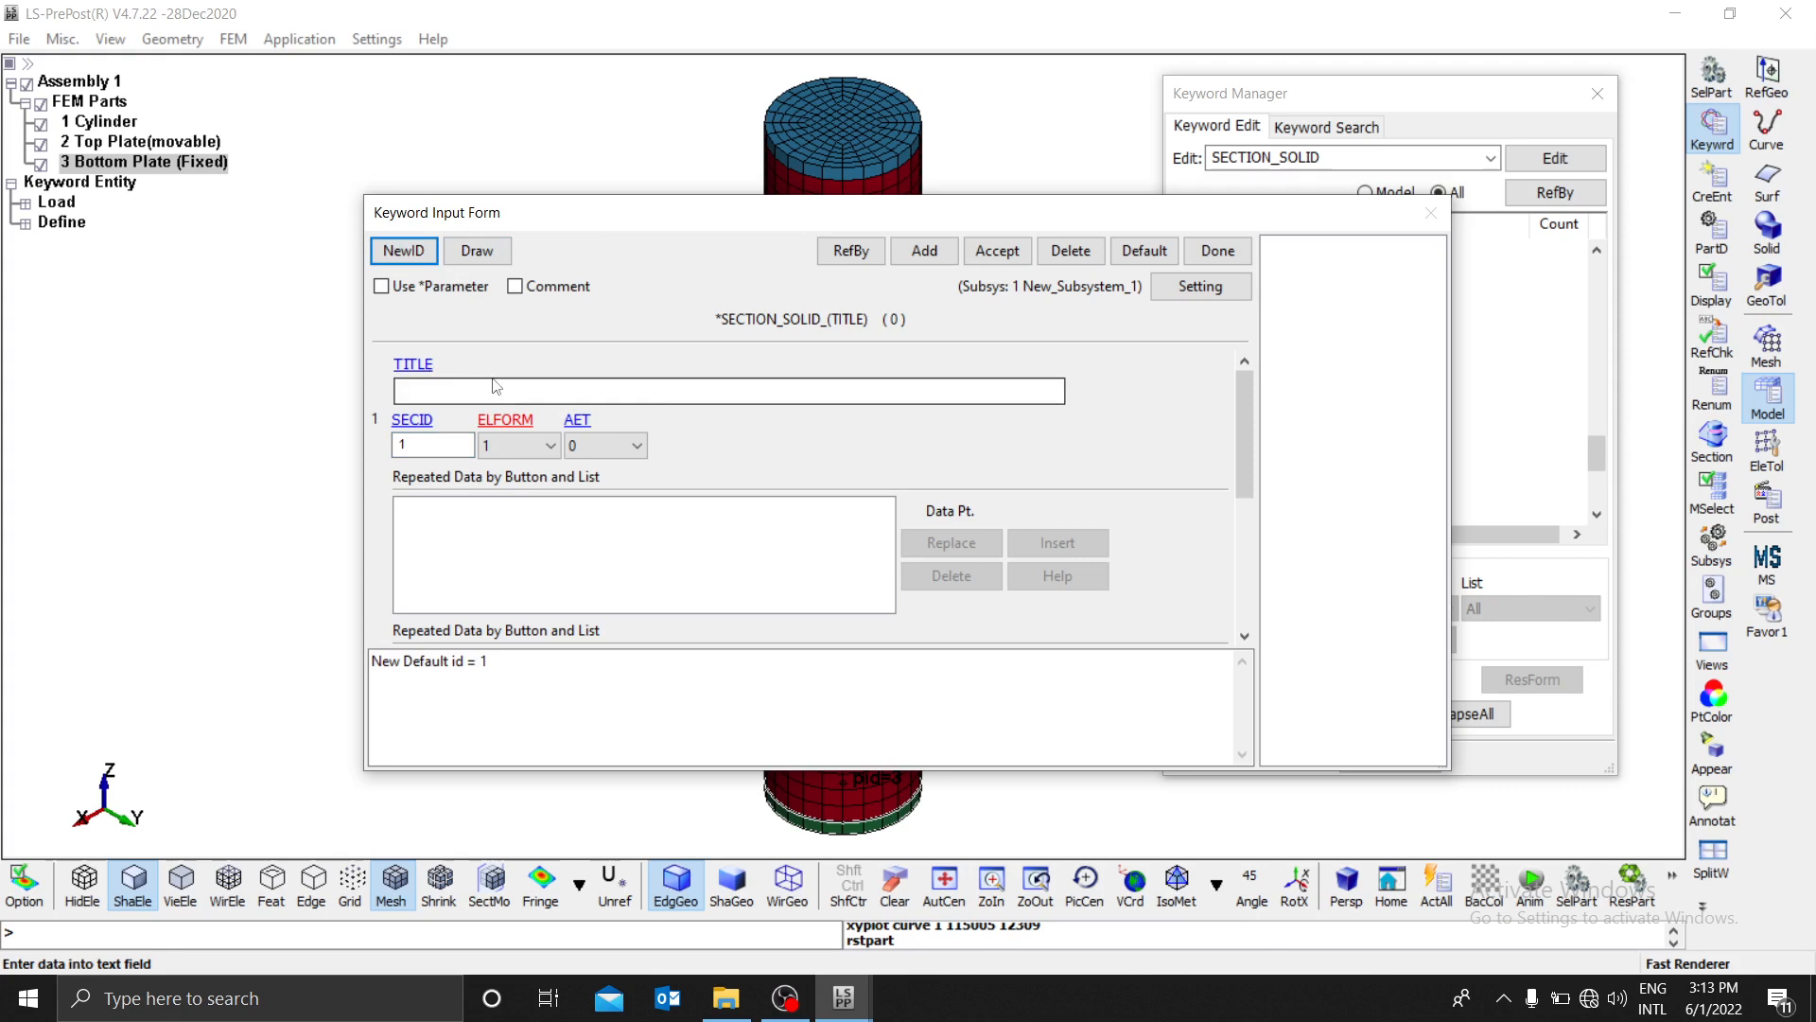
pyautogui.click(451, 384)
pyautogui.write('Solid')
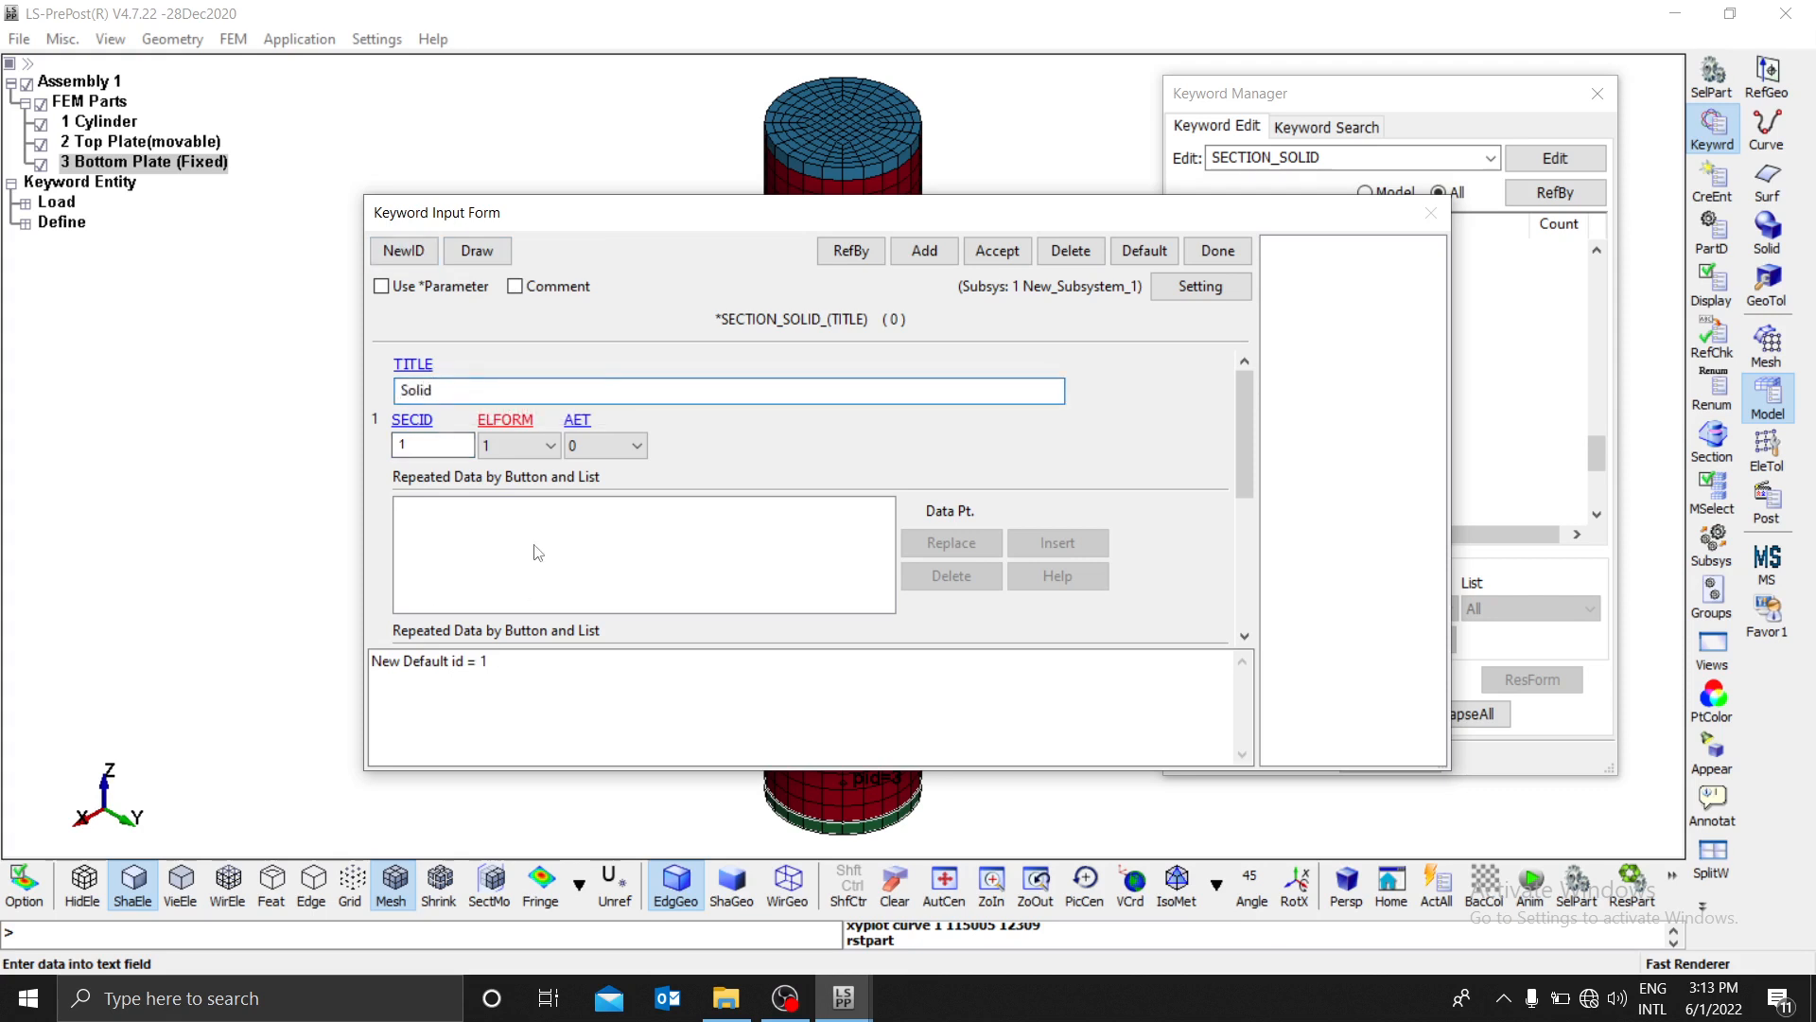
# Step: Review the ELFORM options, keep formulation 1 (constant stress solid element), then accept the section and close the form
pyautogui.click(507, 464)
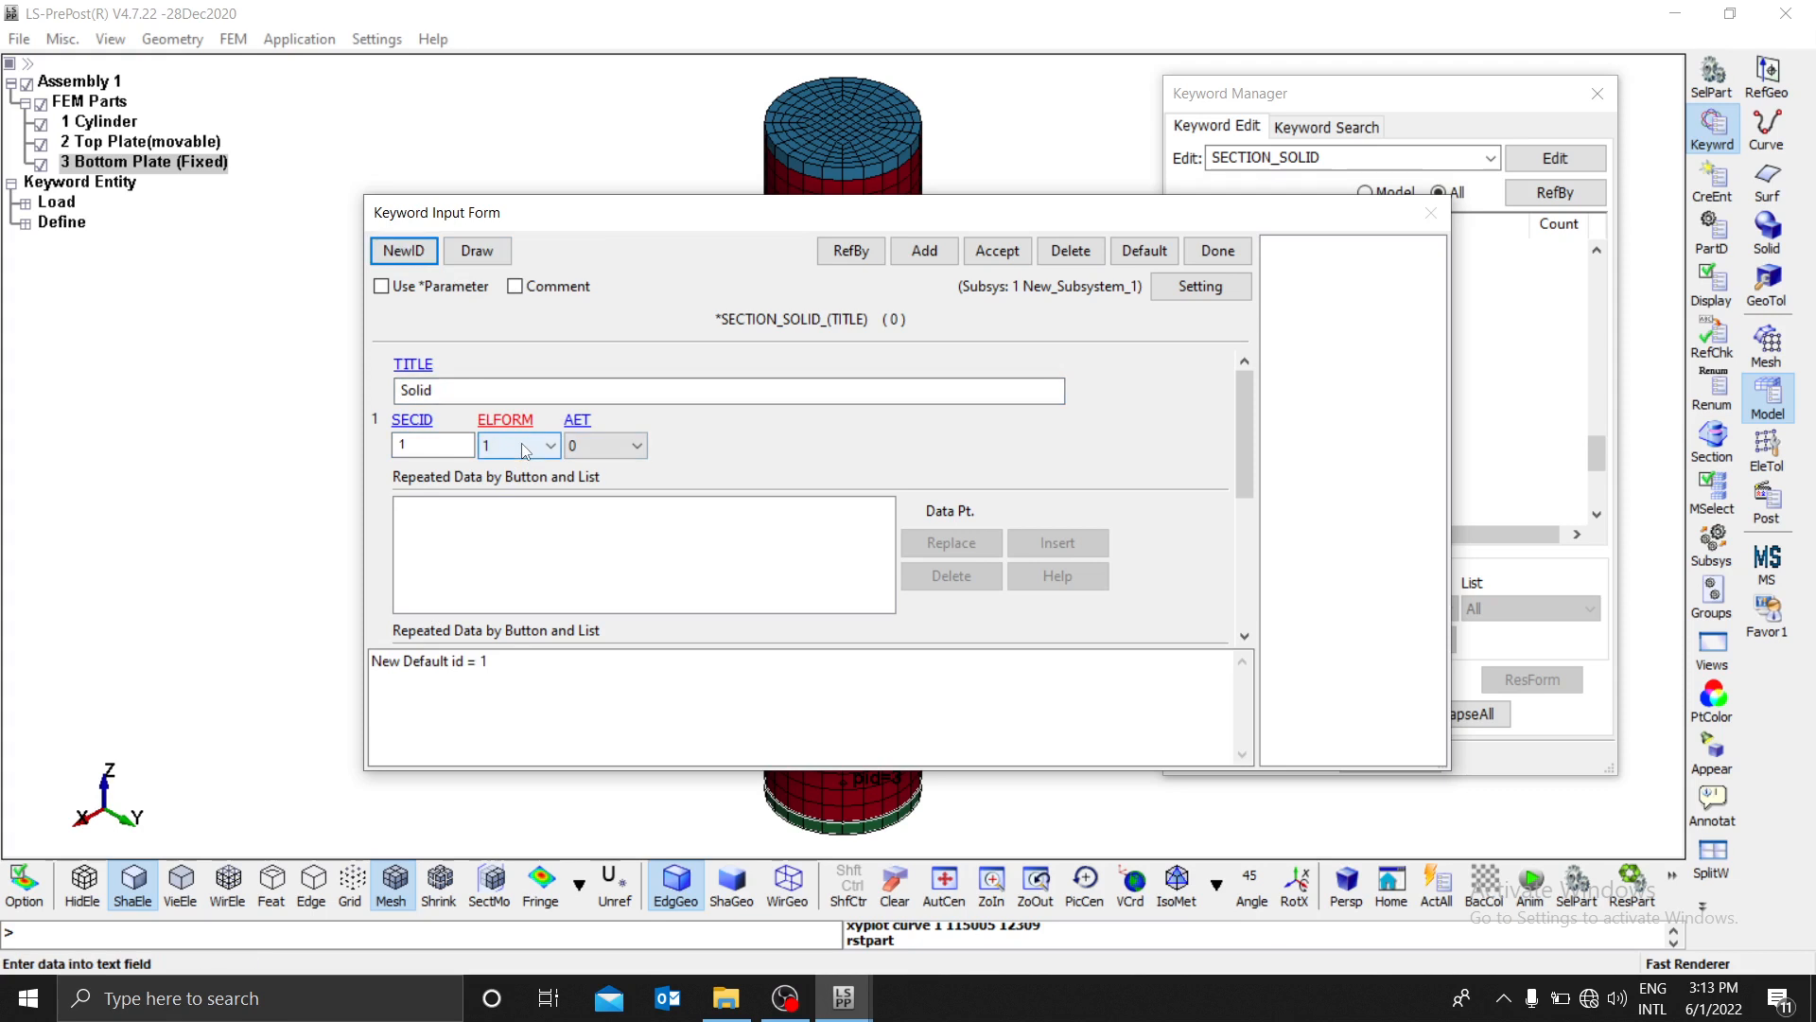
pyautogui.click(527, 445)
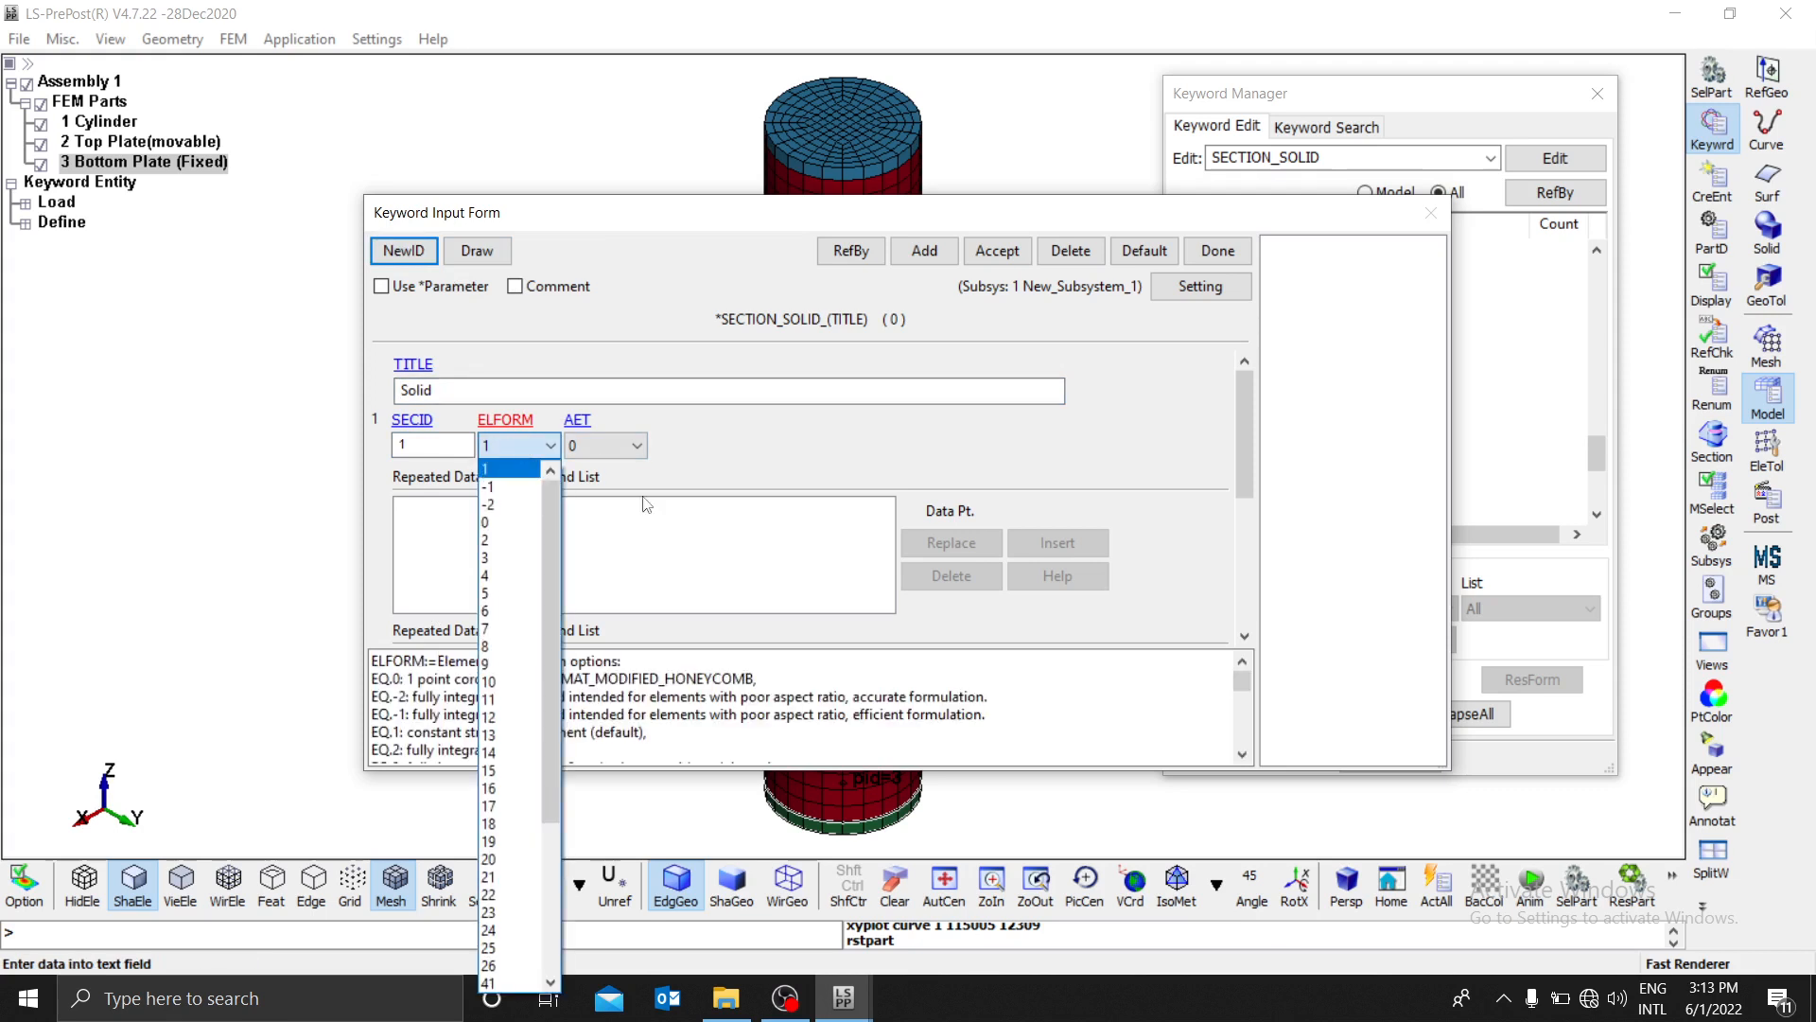
pyautogui.click(660, 564)
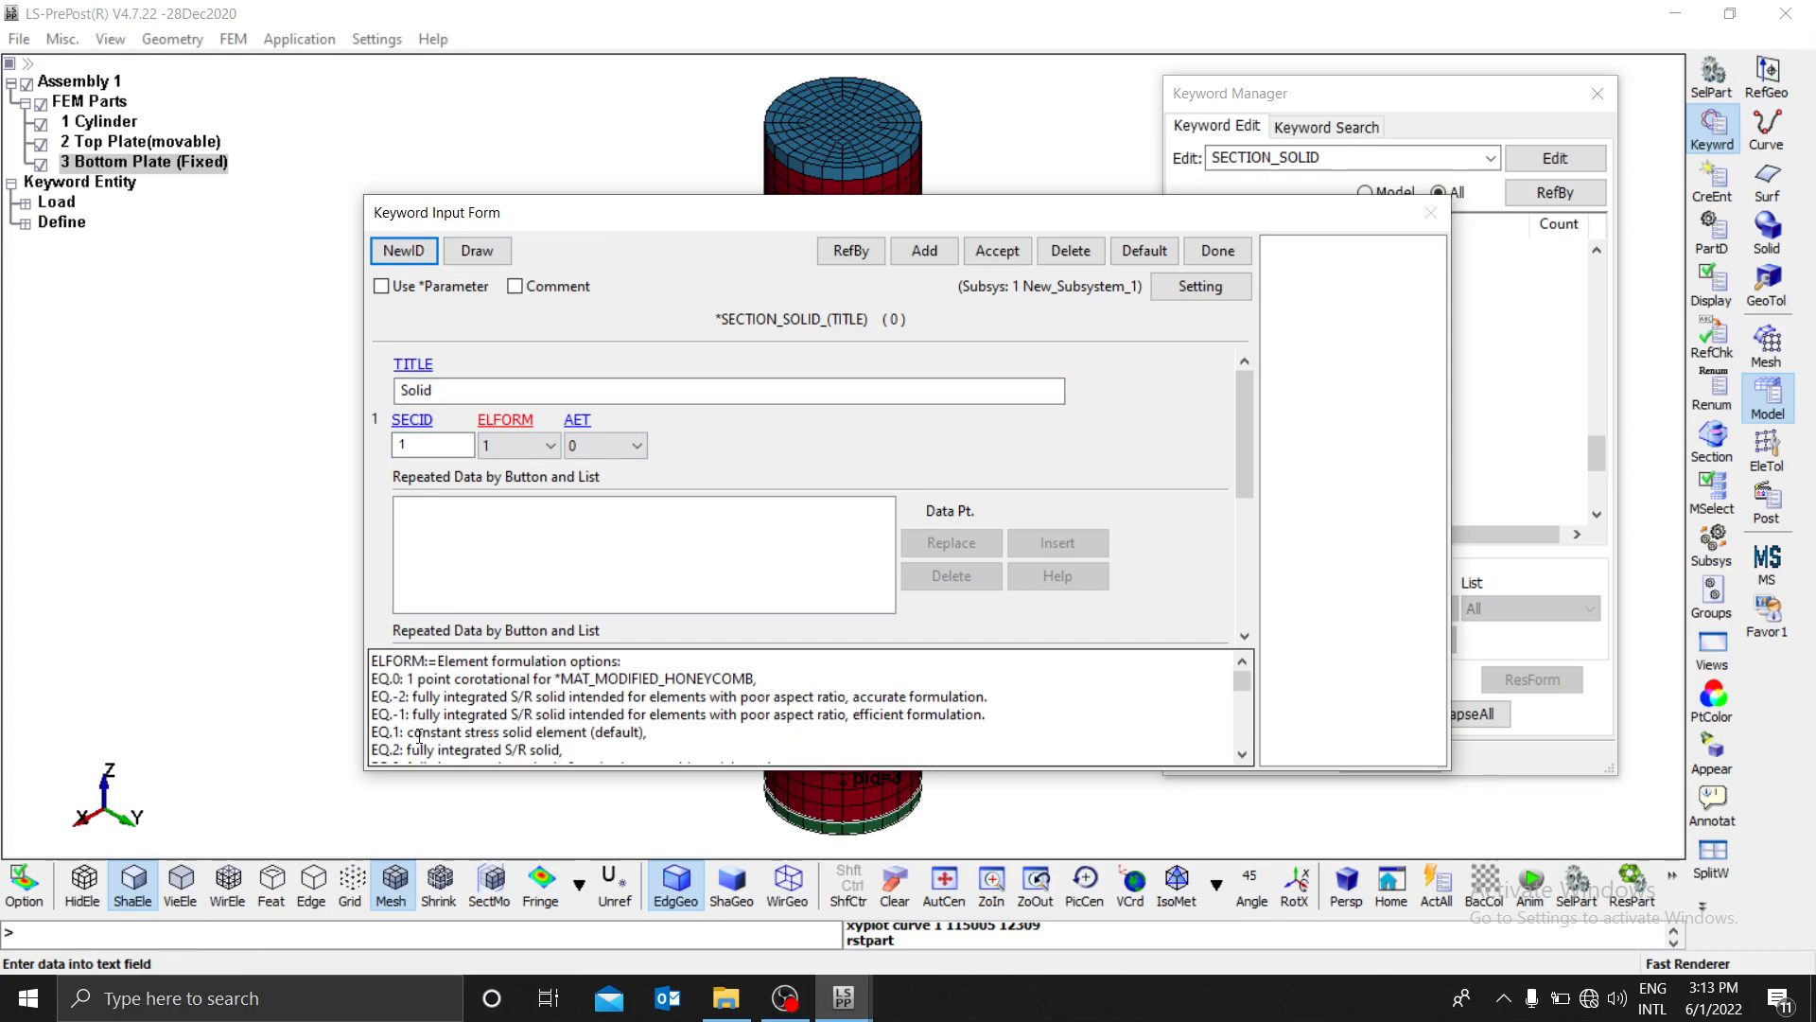
pyautogui.moveTo(405, 733); pyautogui.dragTo(661, 739)
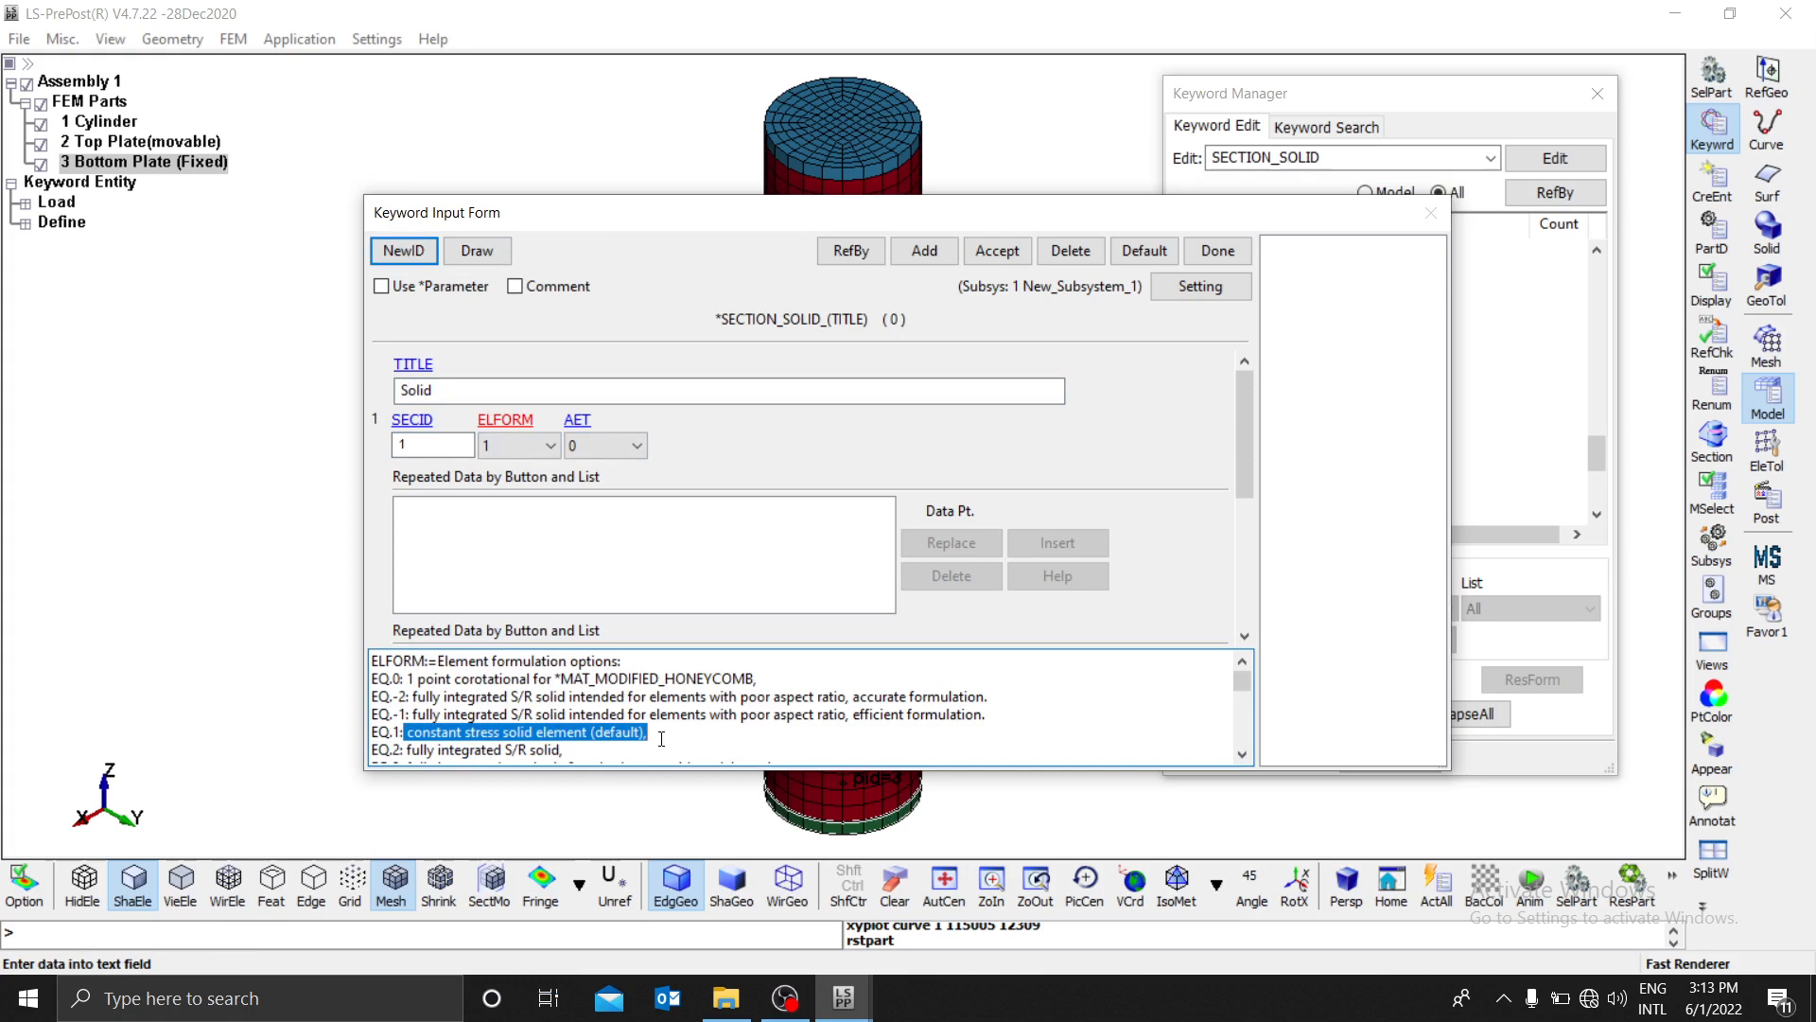
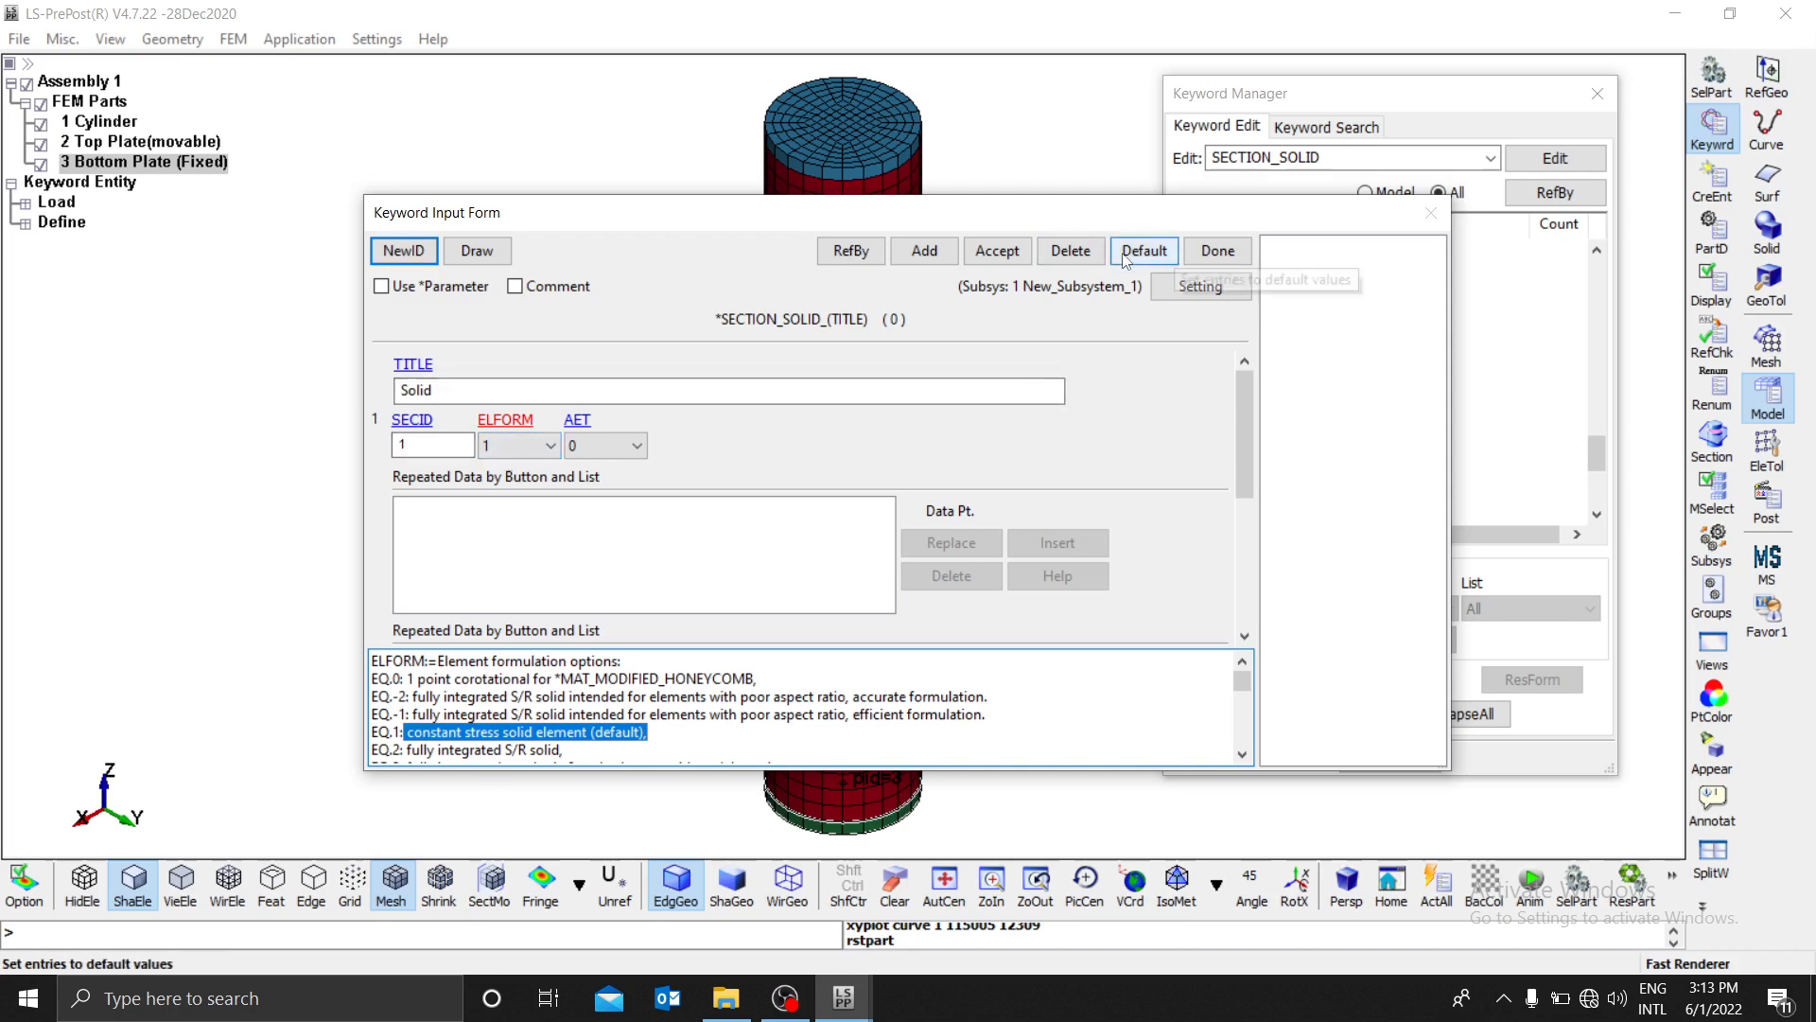
pyautogui.click(997, 250)
pyautogui.click(1217, 251)
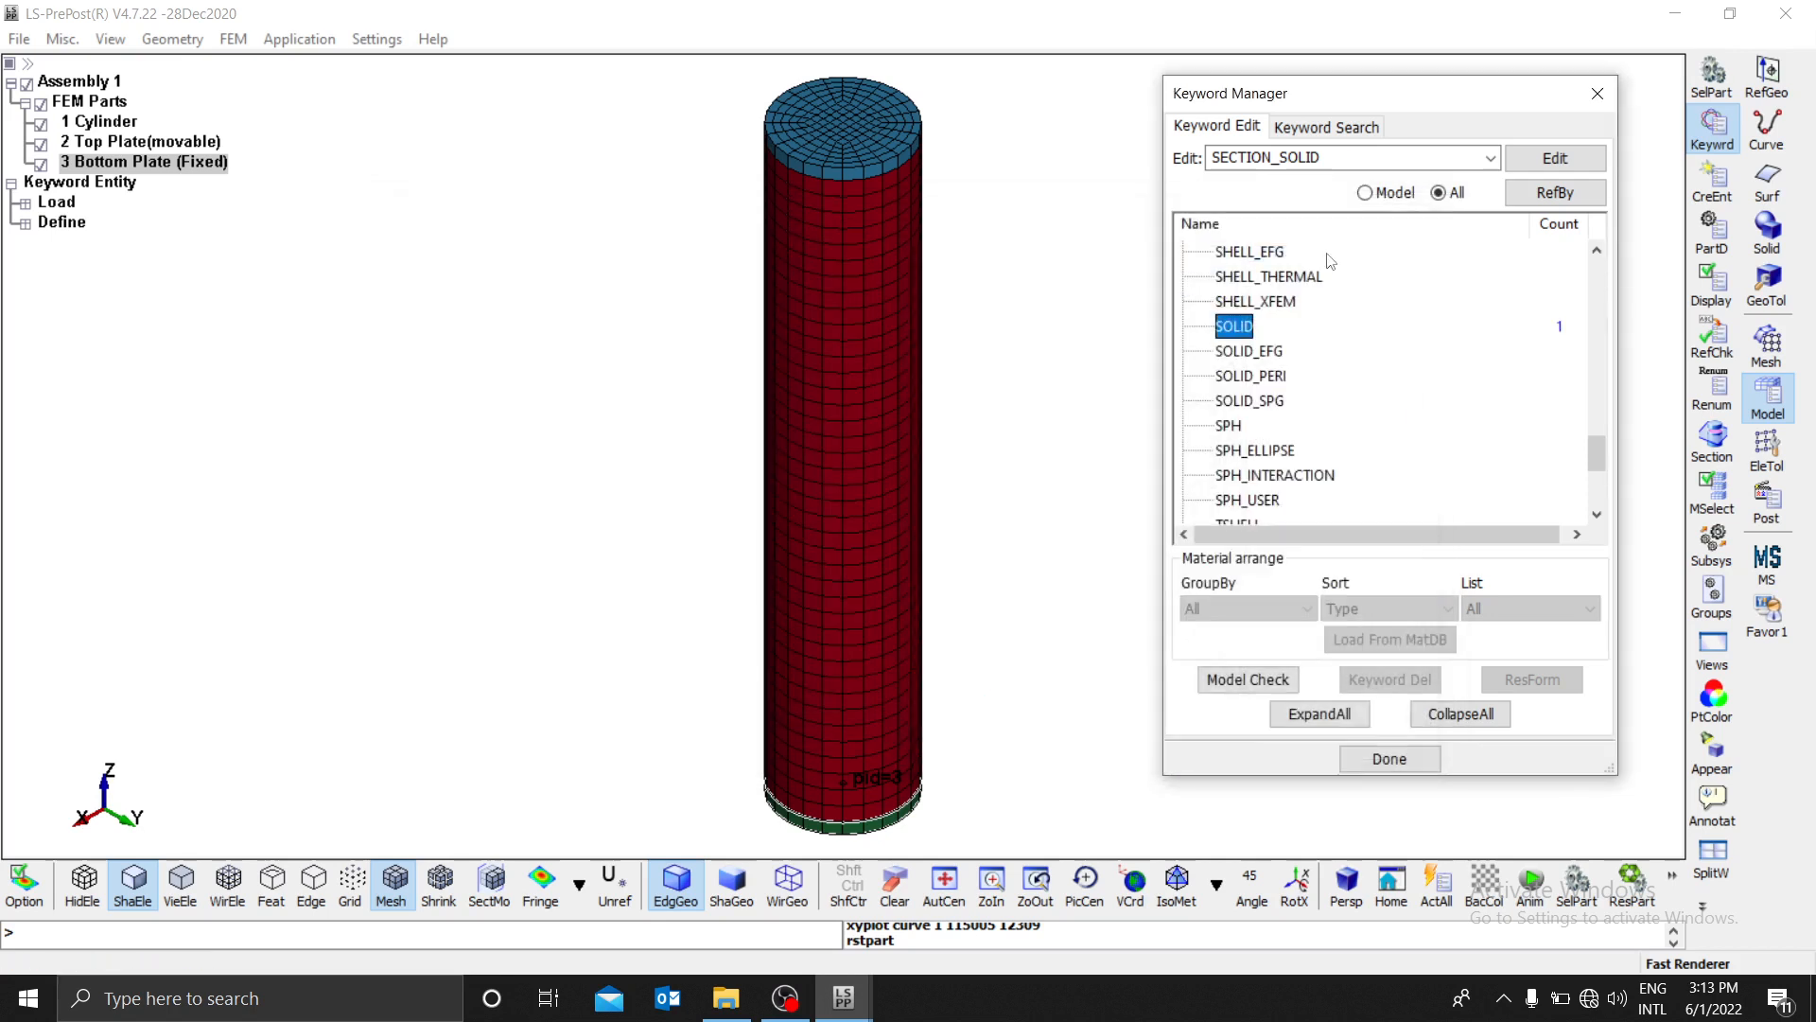
# Step: Restrict the keyword list to those used in the model and open the PART keyword's part definitions
pyautogui.click(1365, 192)
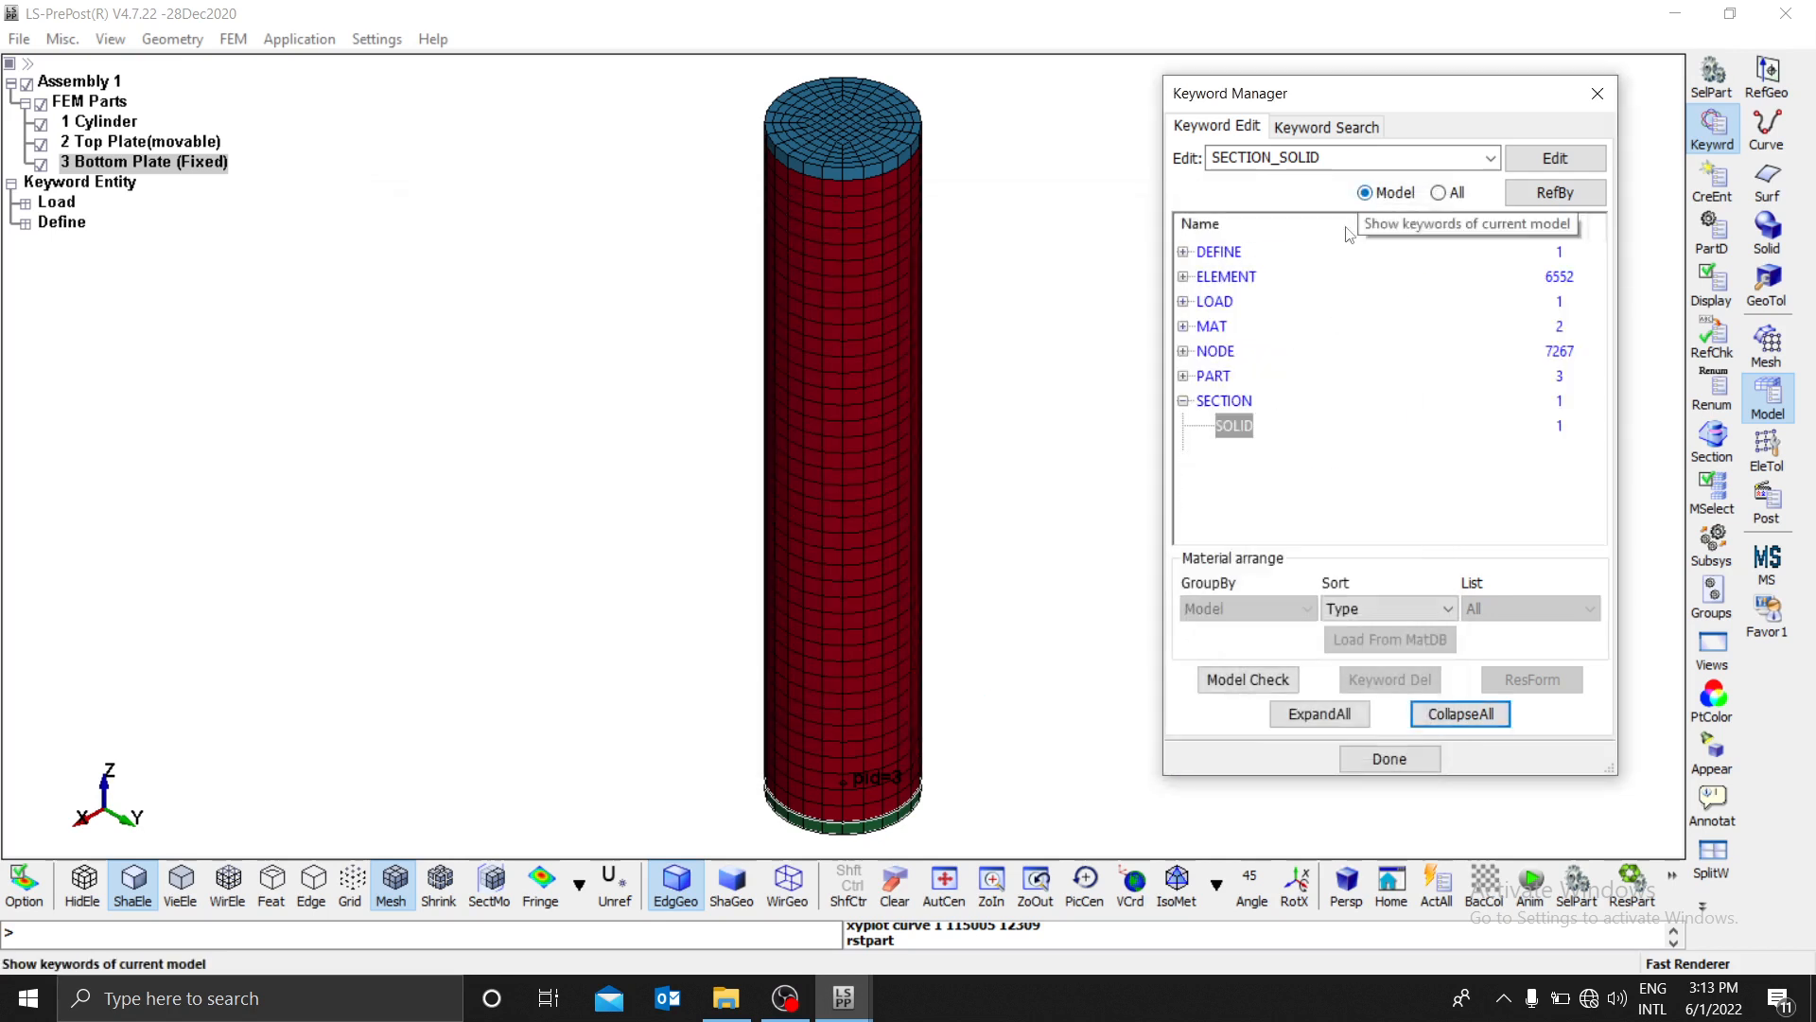
pyautogui.click(1183, 375)
pyautogui.doubleClick(1232, 401)
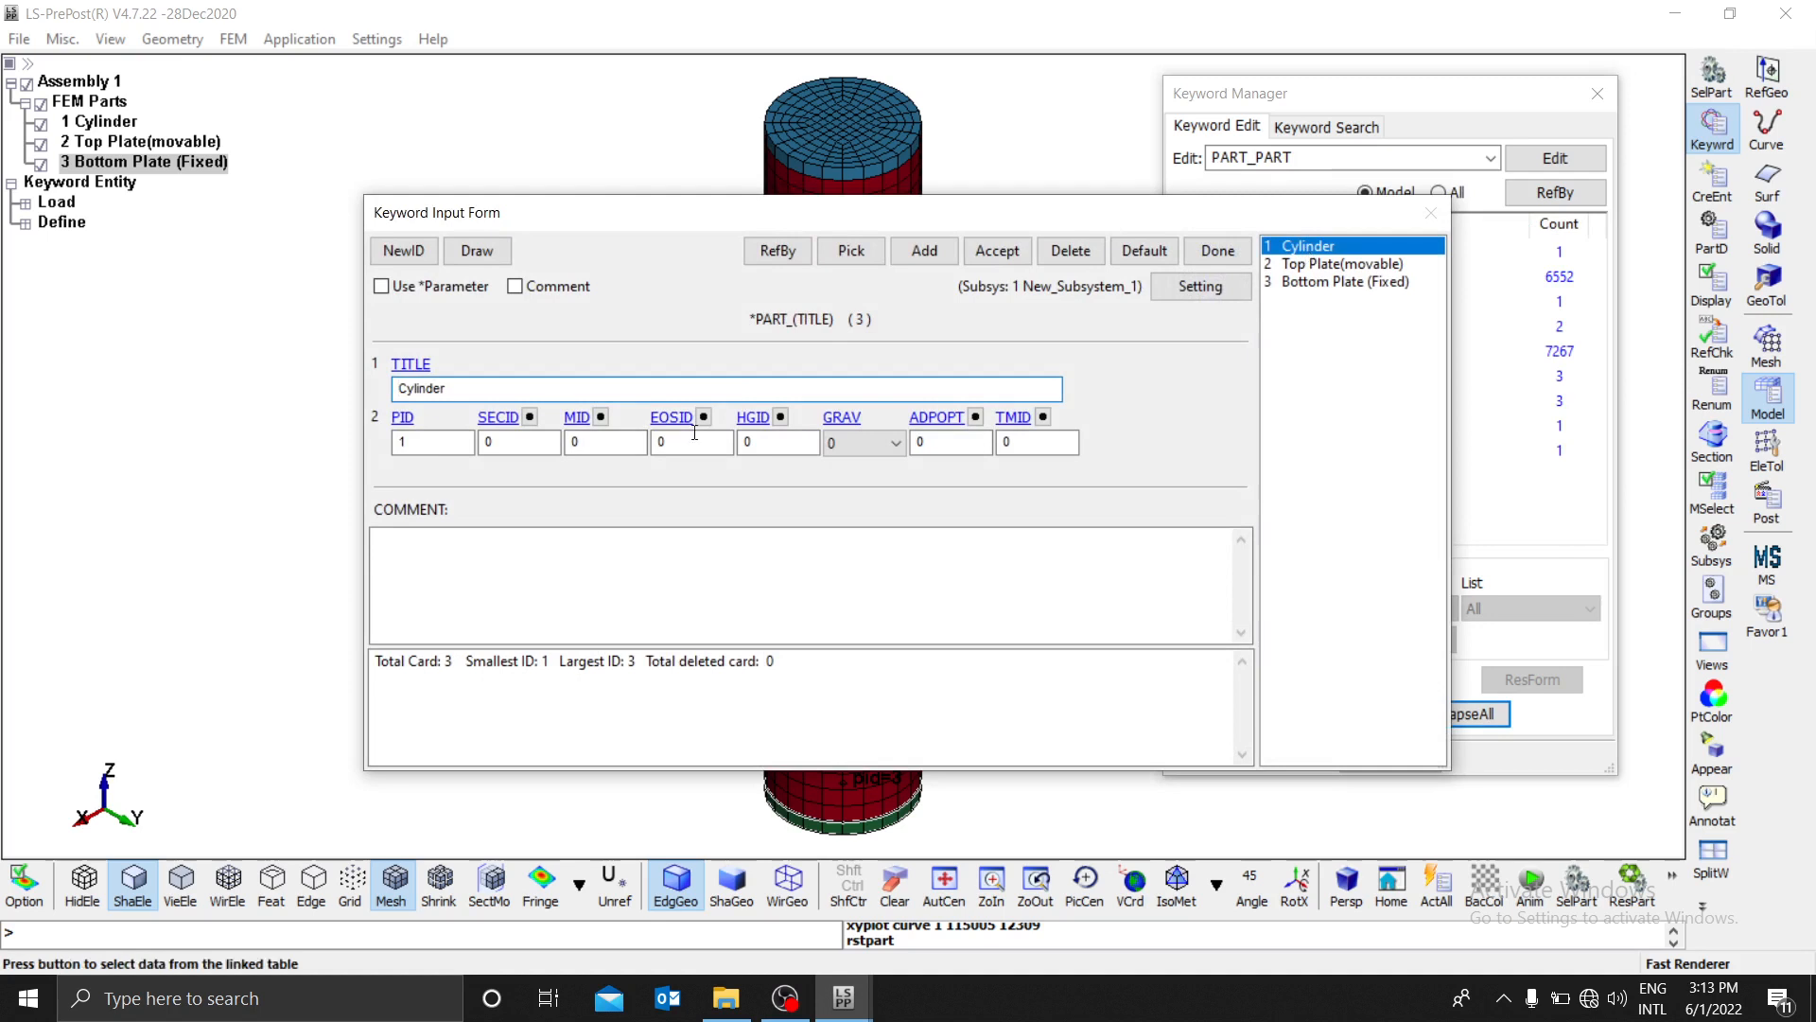
# Step: Link the Solid section to the Cylinder part as its SECID
pyautogui.click(530, 417)
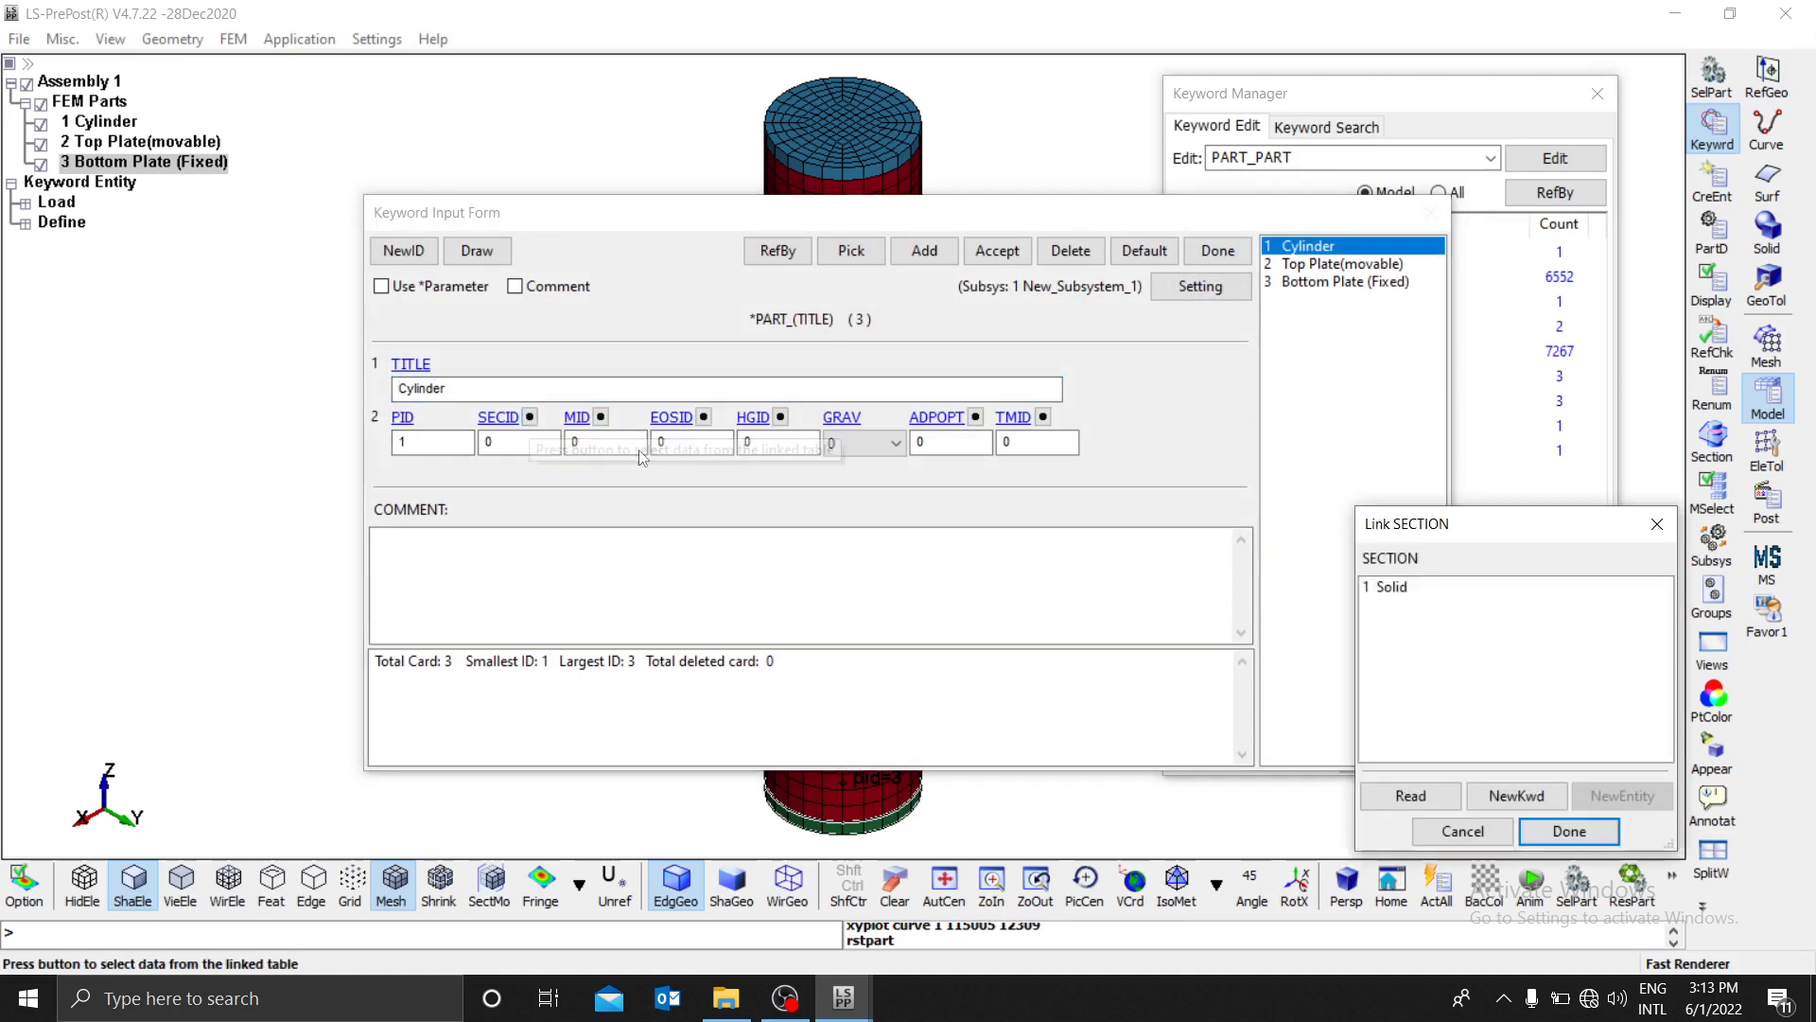
pyautogui.click(1399, 587)
pyautogui.click(1556, 845)
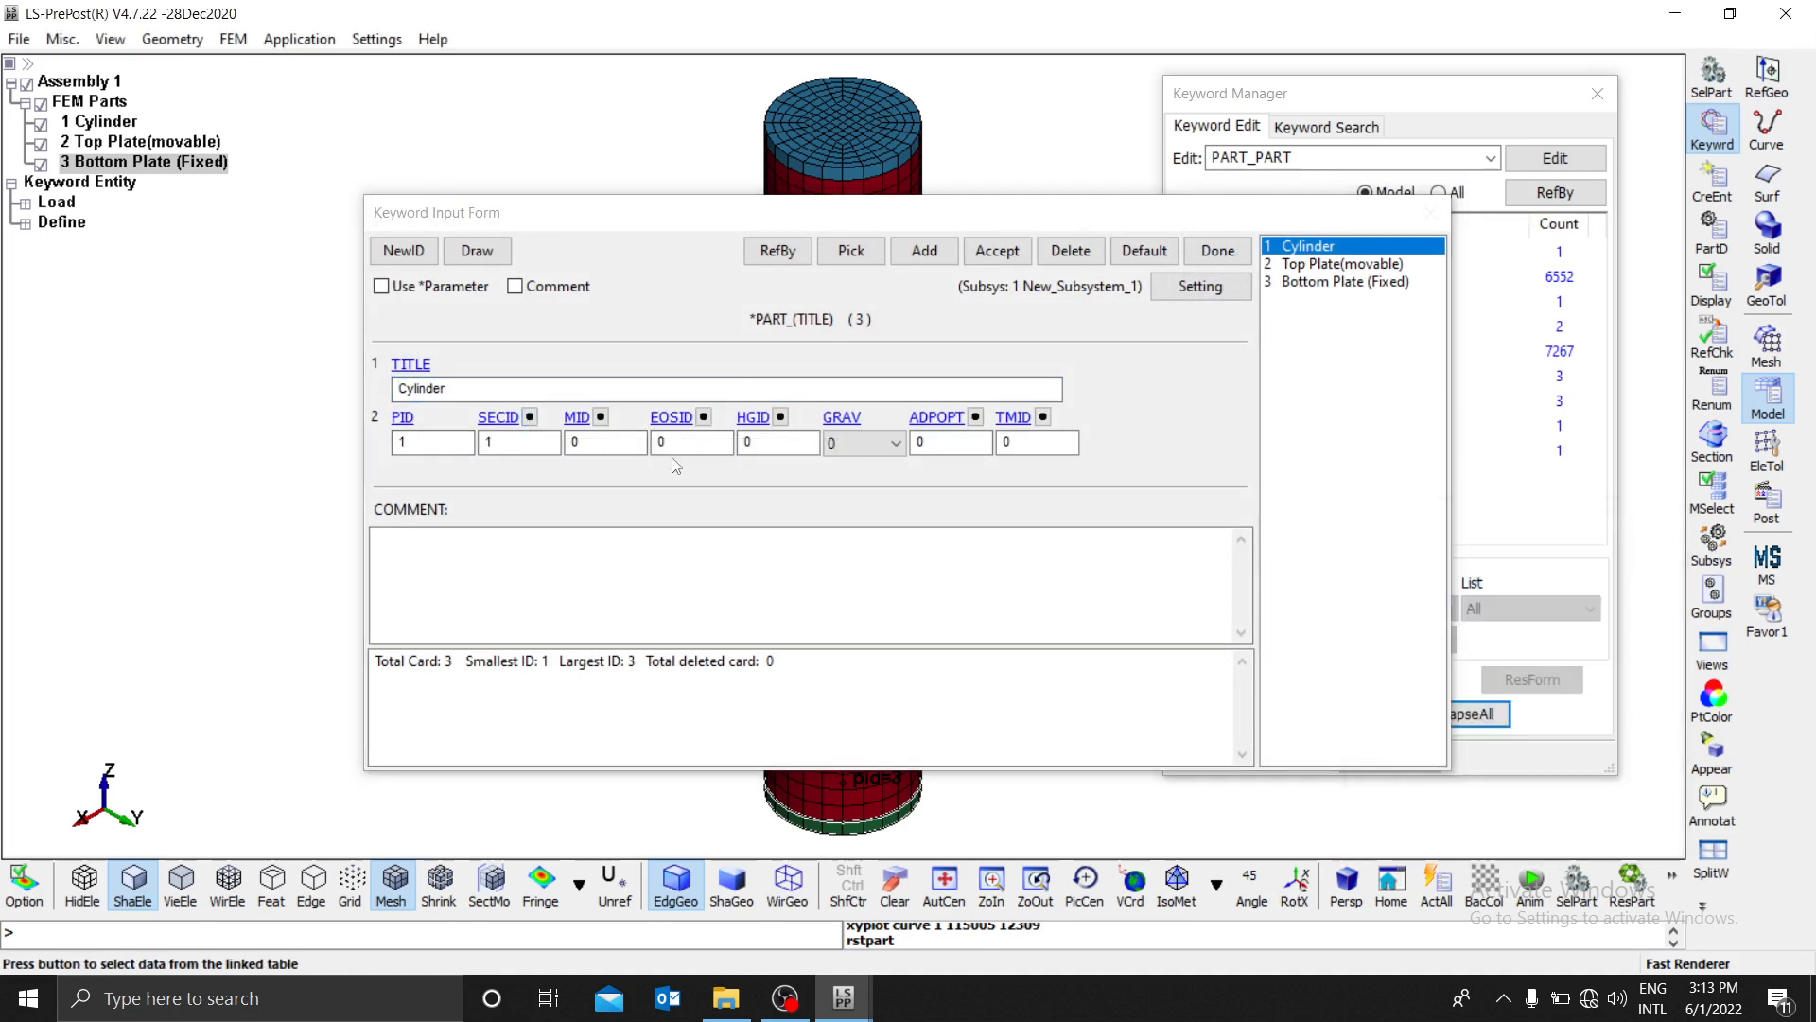
# Step: Link the Steel material to the Cylinder part as its MID and accept the part definition
pyautogui.click(600, 417)
pyautogui.click(1390, 589)
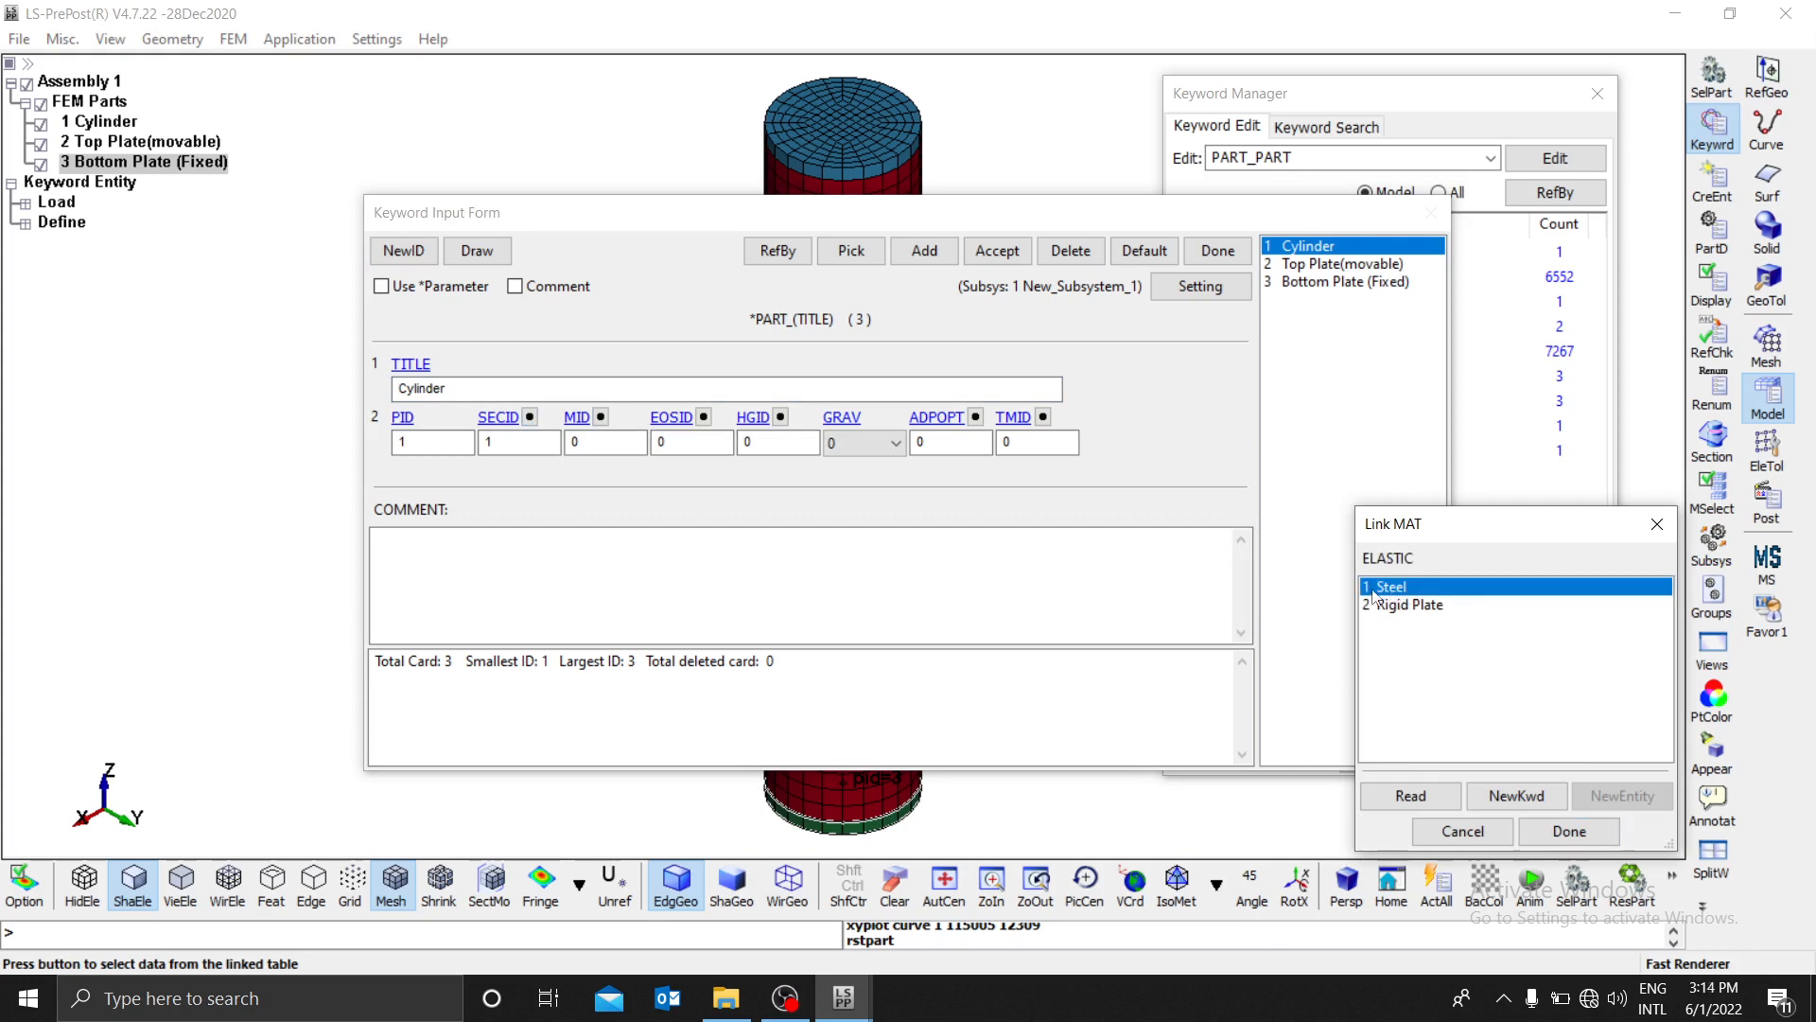
pyautogui.click(1570, 832)
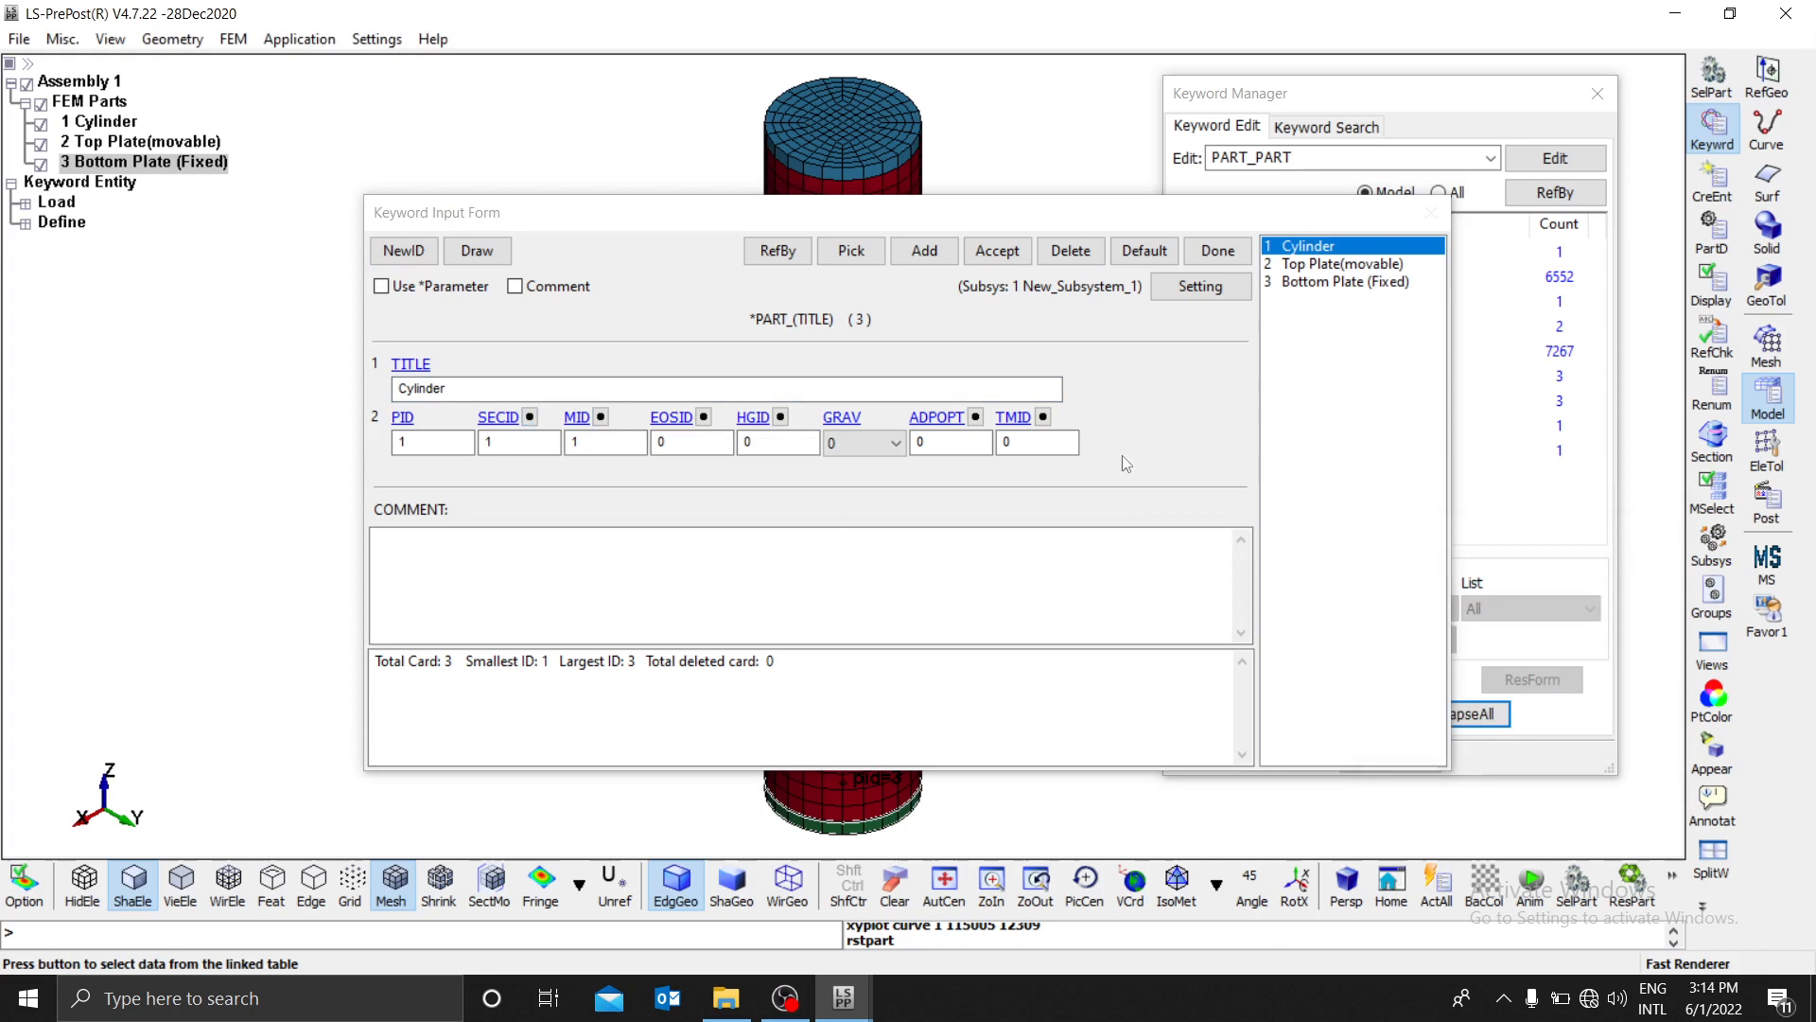
pyautogui.click(1005, 259)
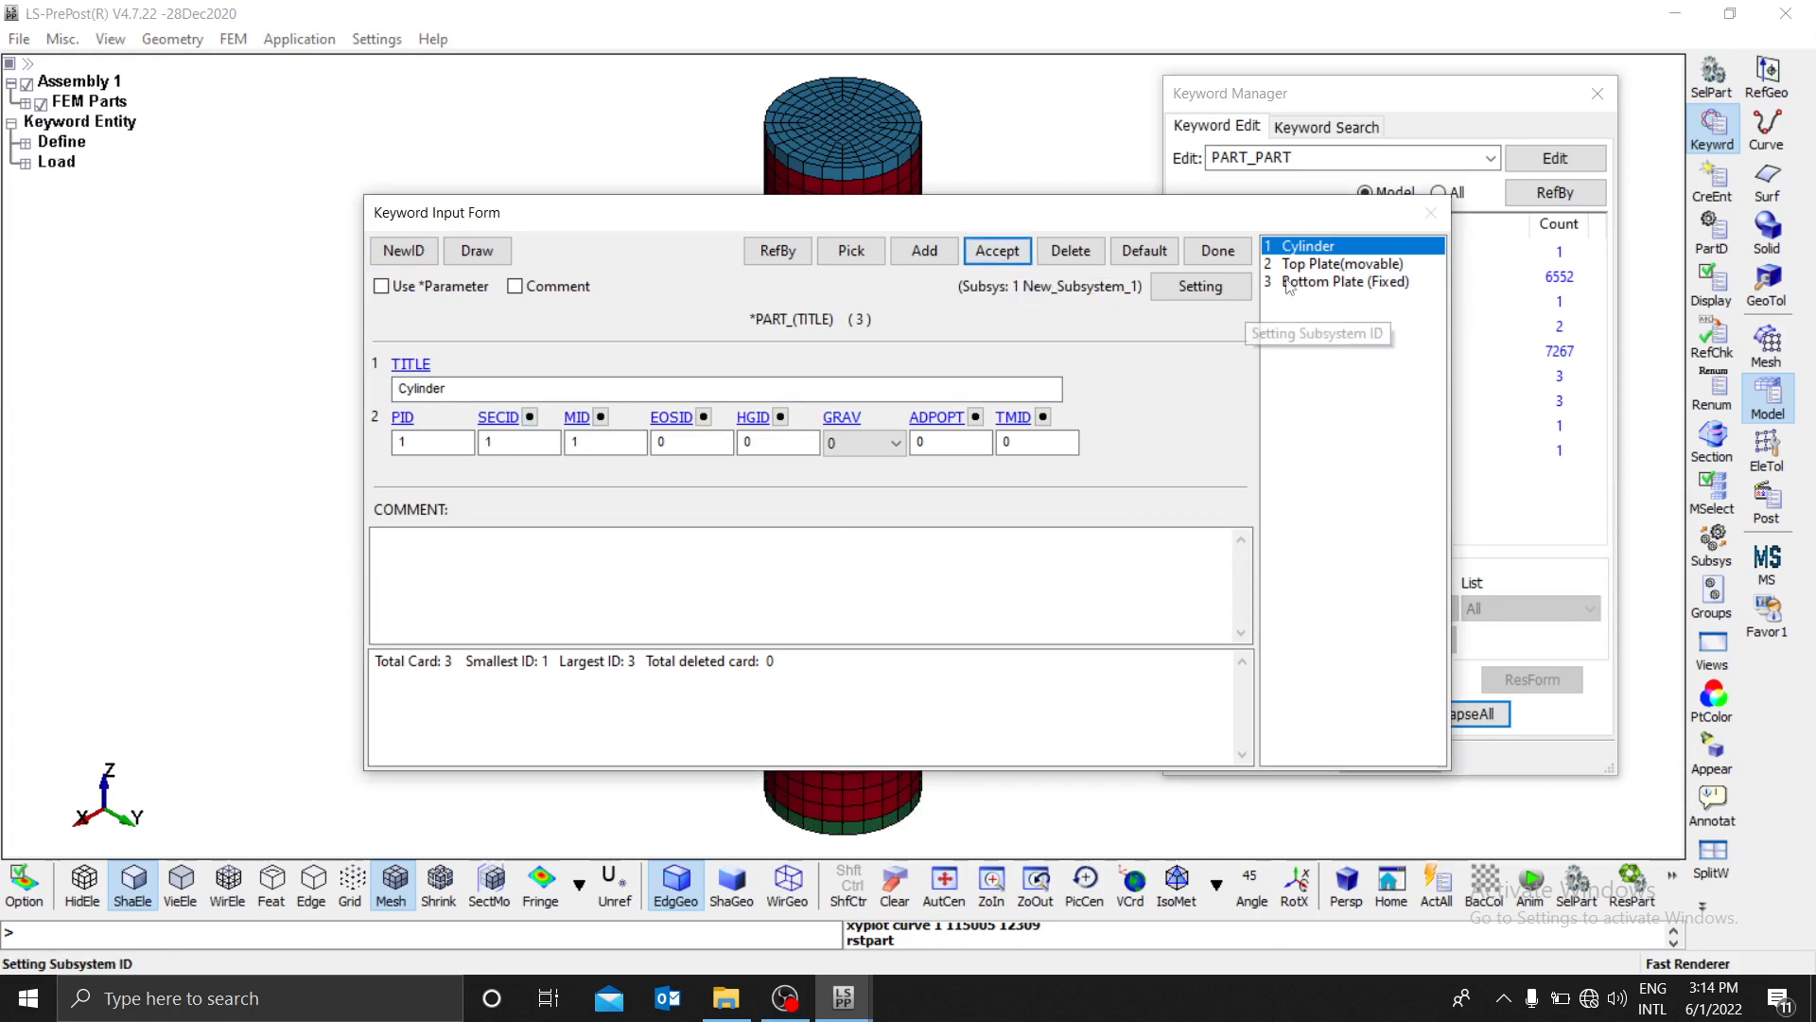
# Step: Leave the part definitions and retitle the existing MAT 020-RIGID material as Rigid Plate (movable), accepting the change
pyautogui.click(1305, 269)
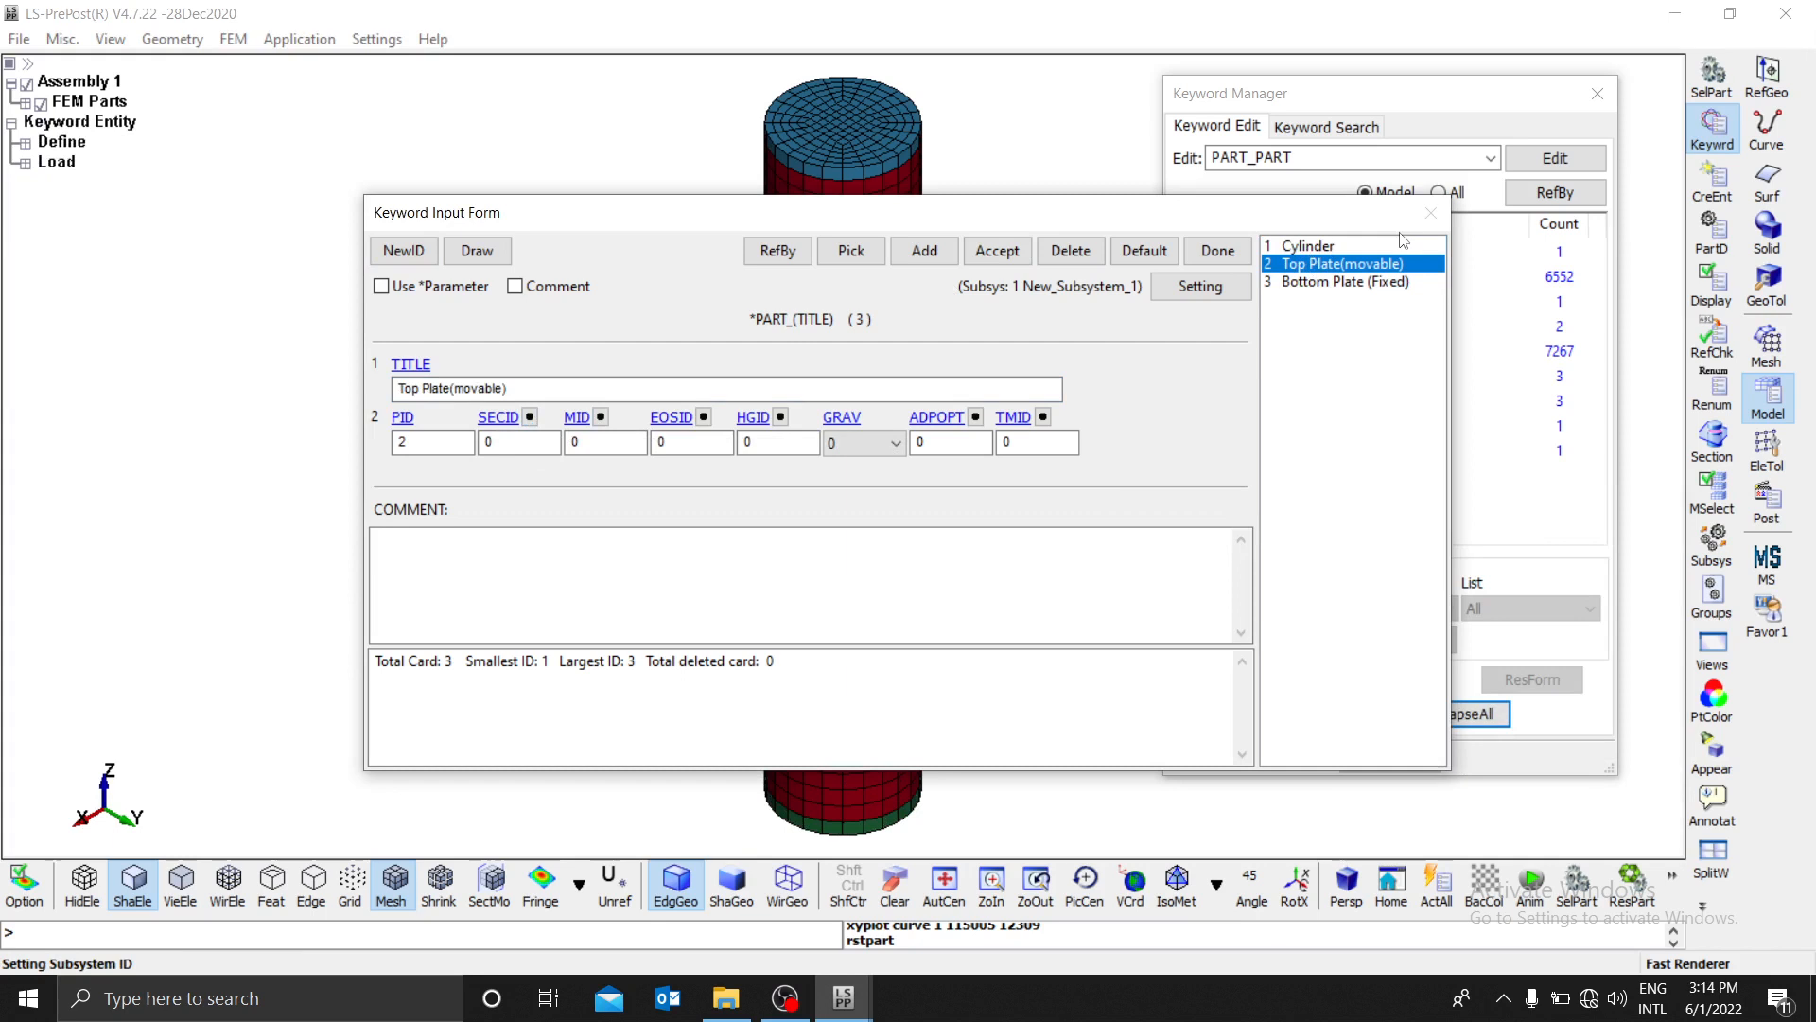
pyautogui.click(1222, 252)
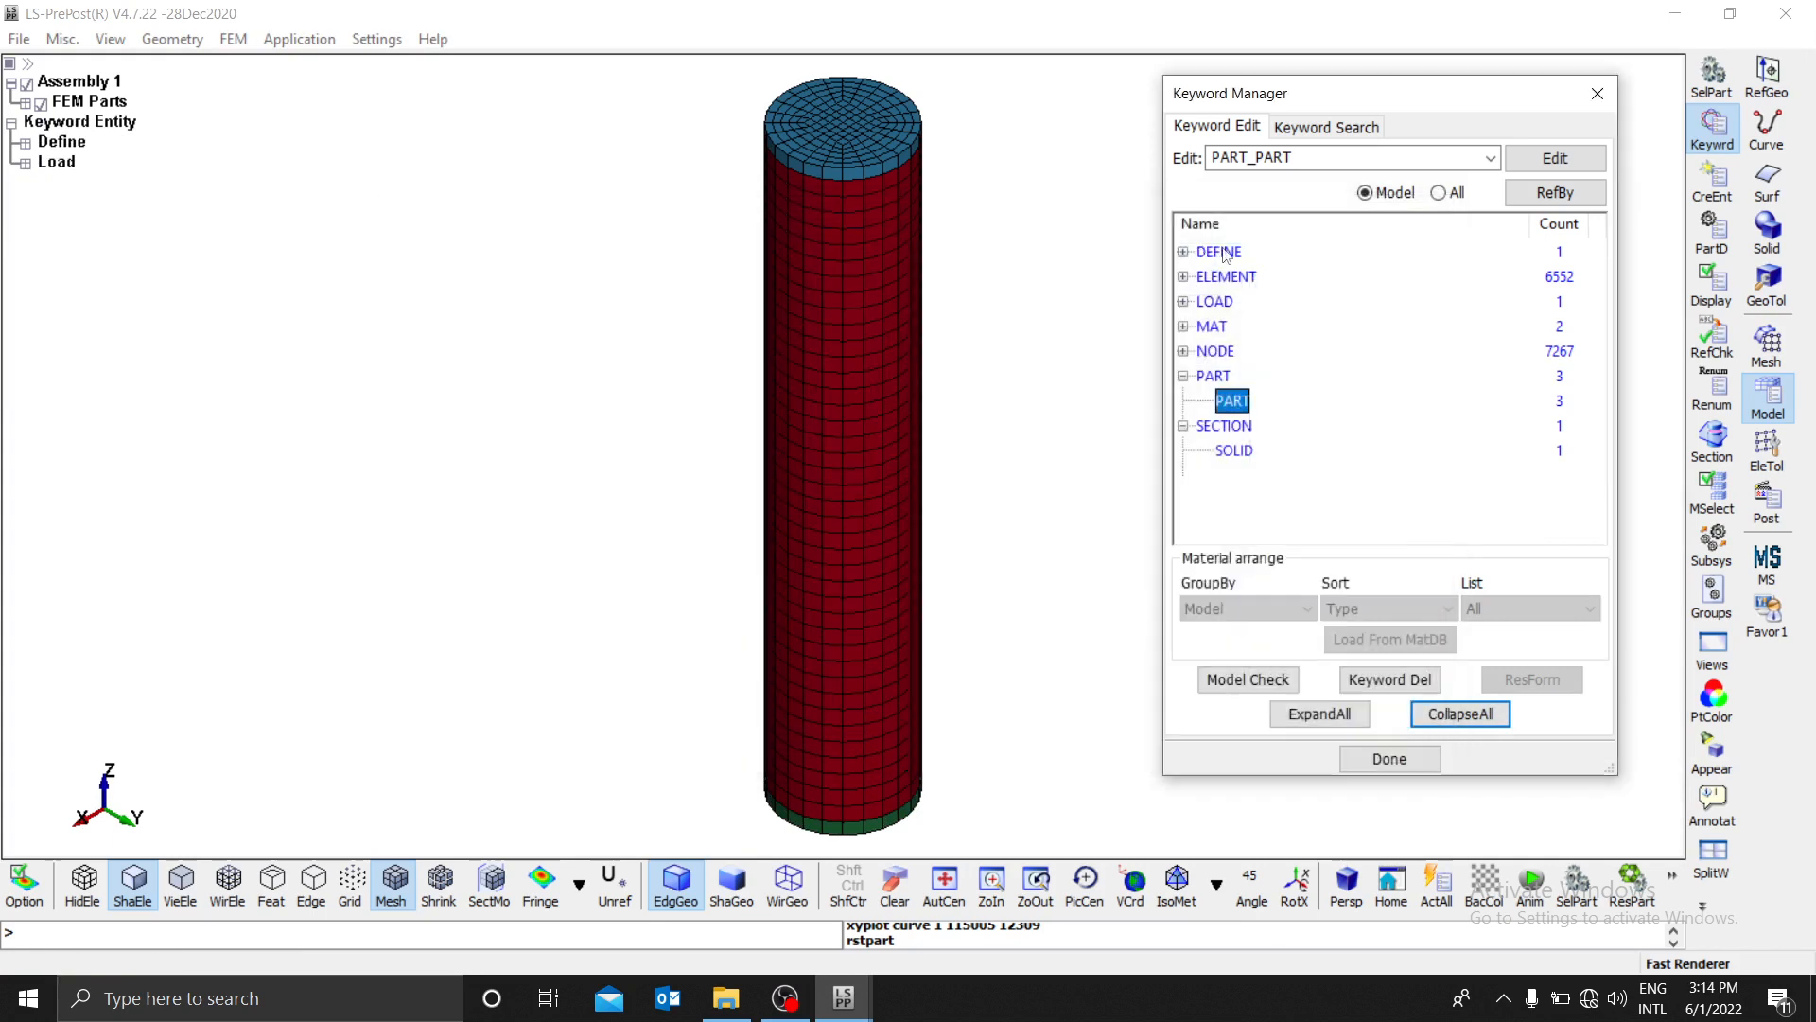
pyautogui.doubleClick(1207, 327)
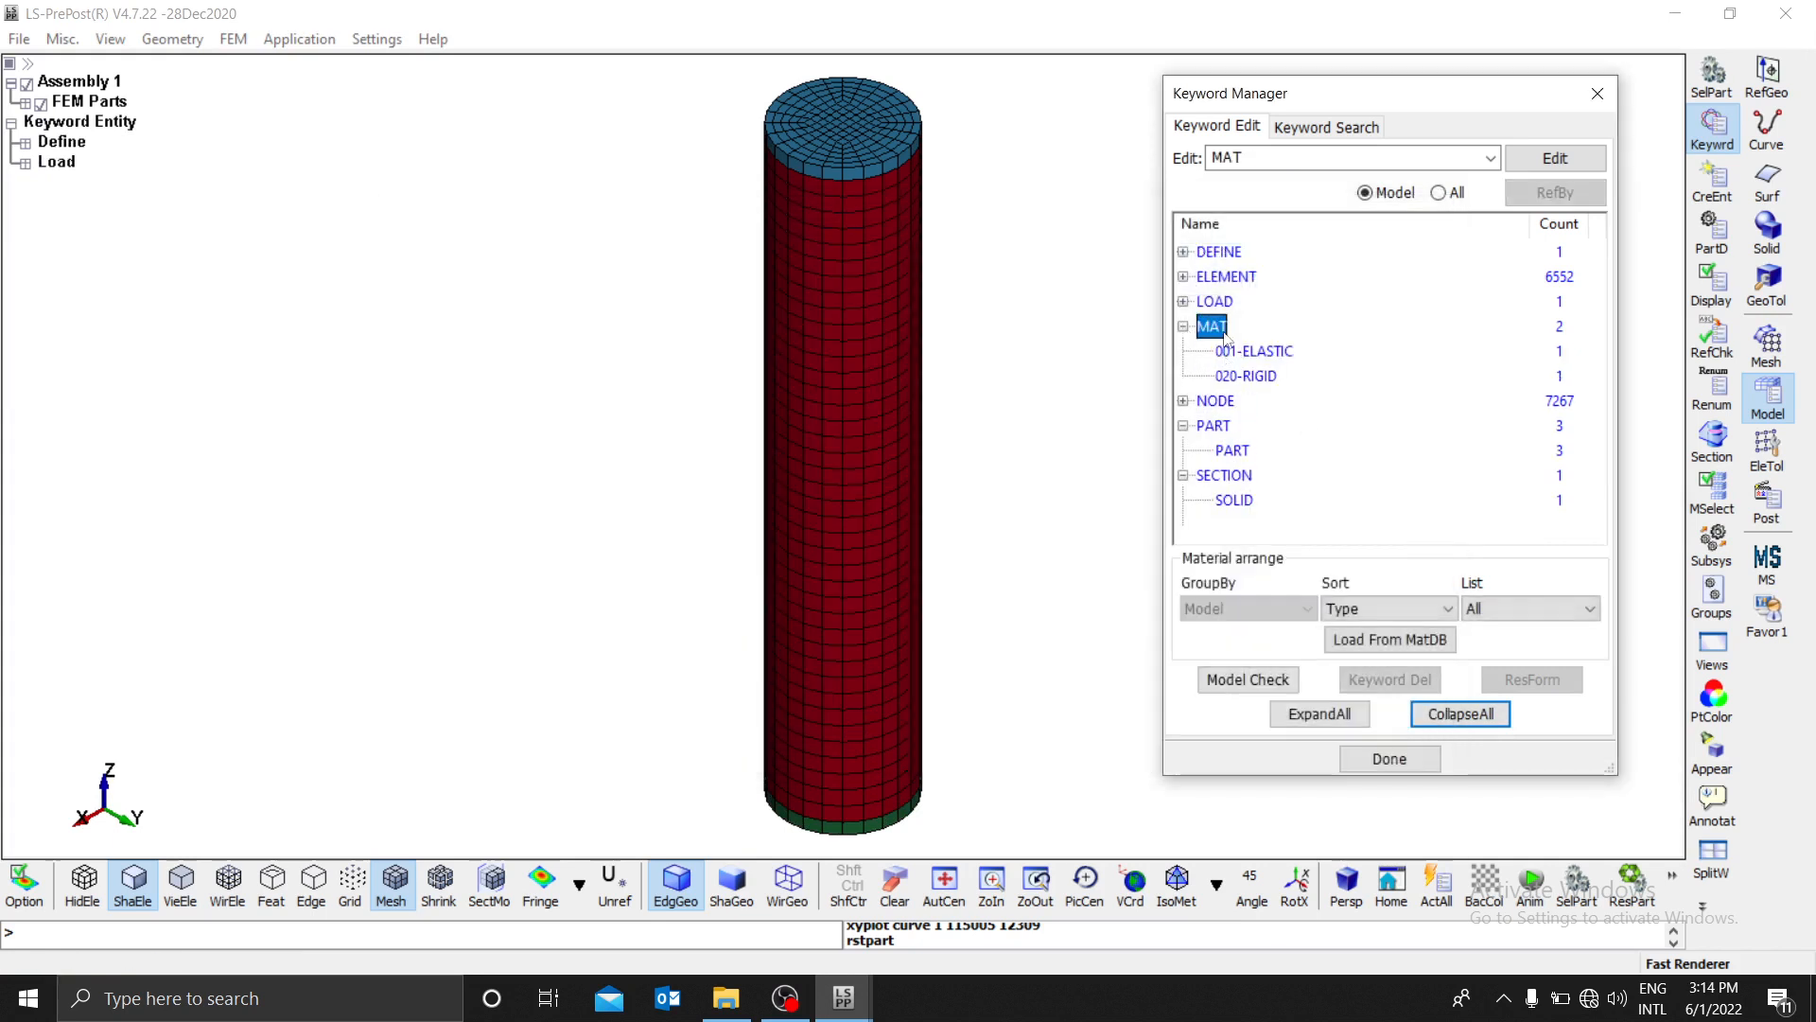
pyautogui.doubleClick(1268, 377)
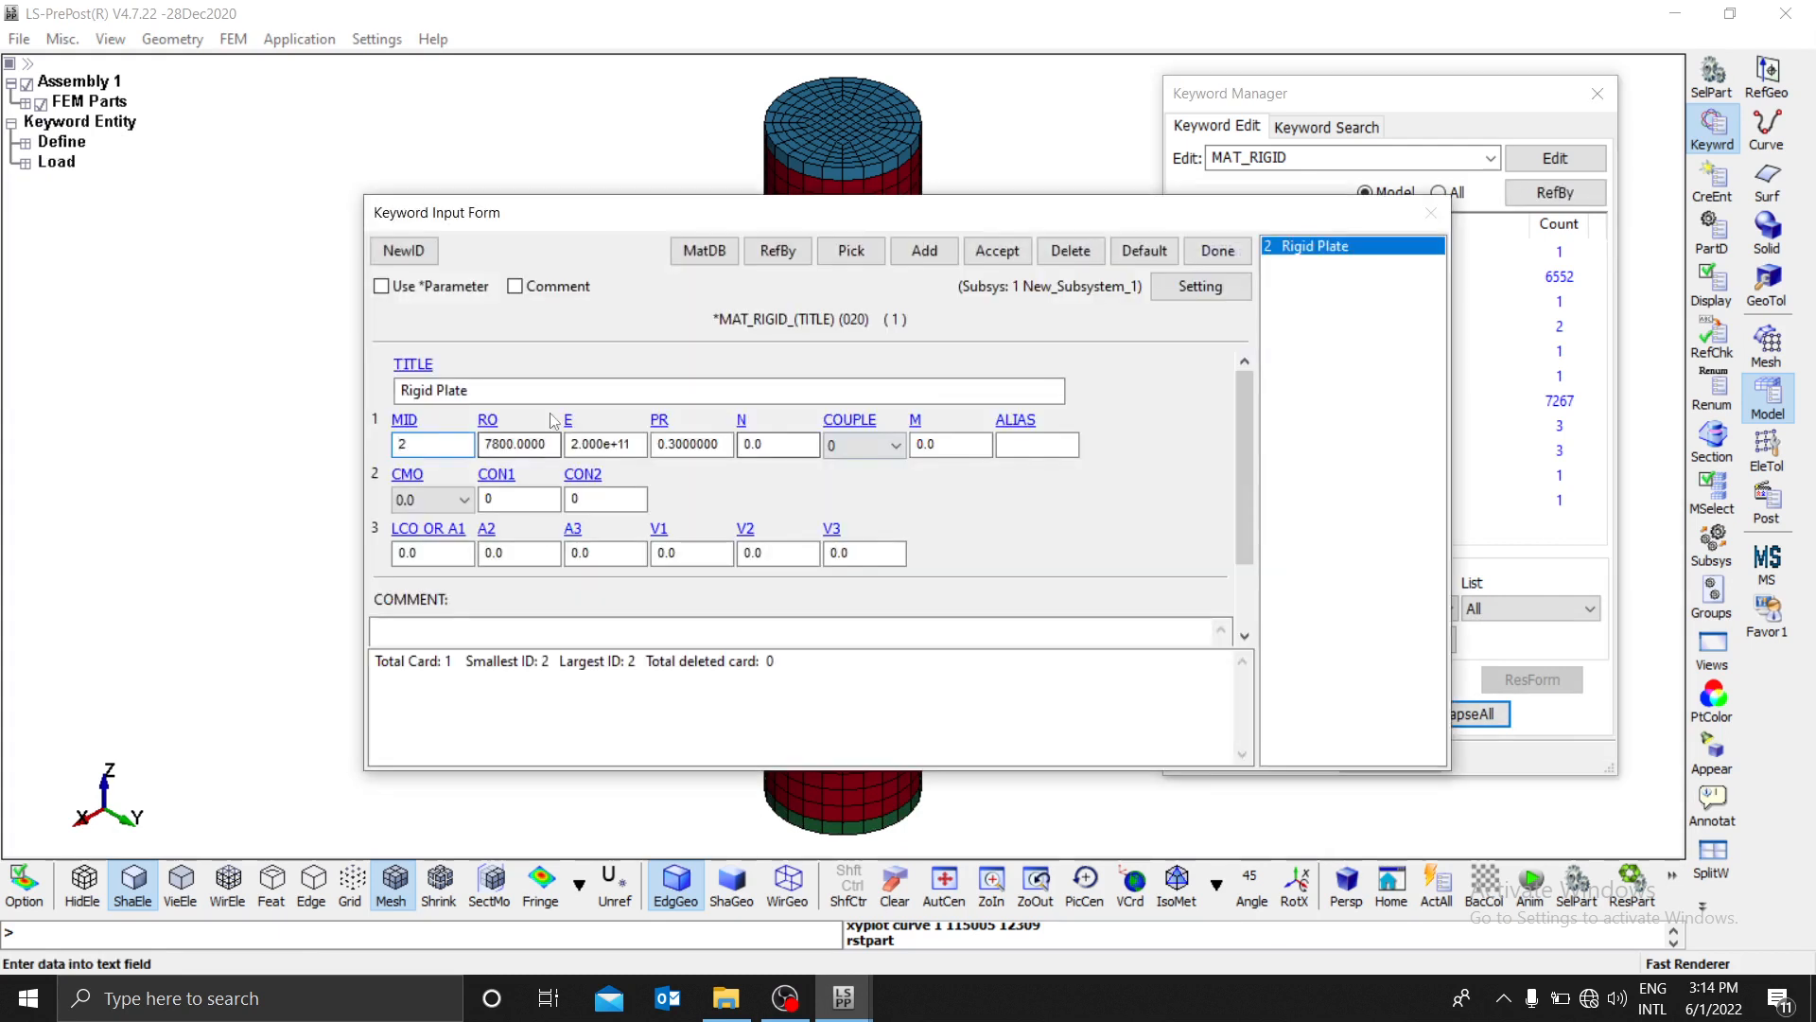
pyautogui.click(507, 392)
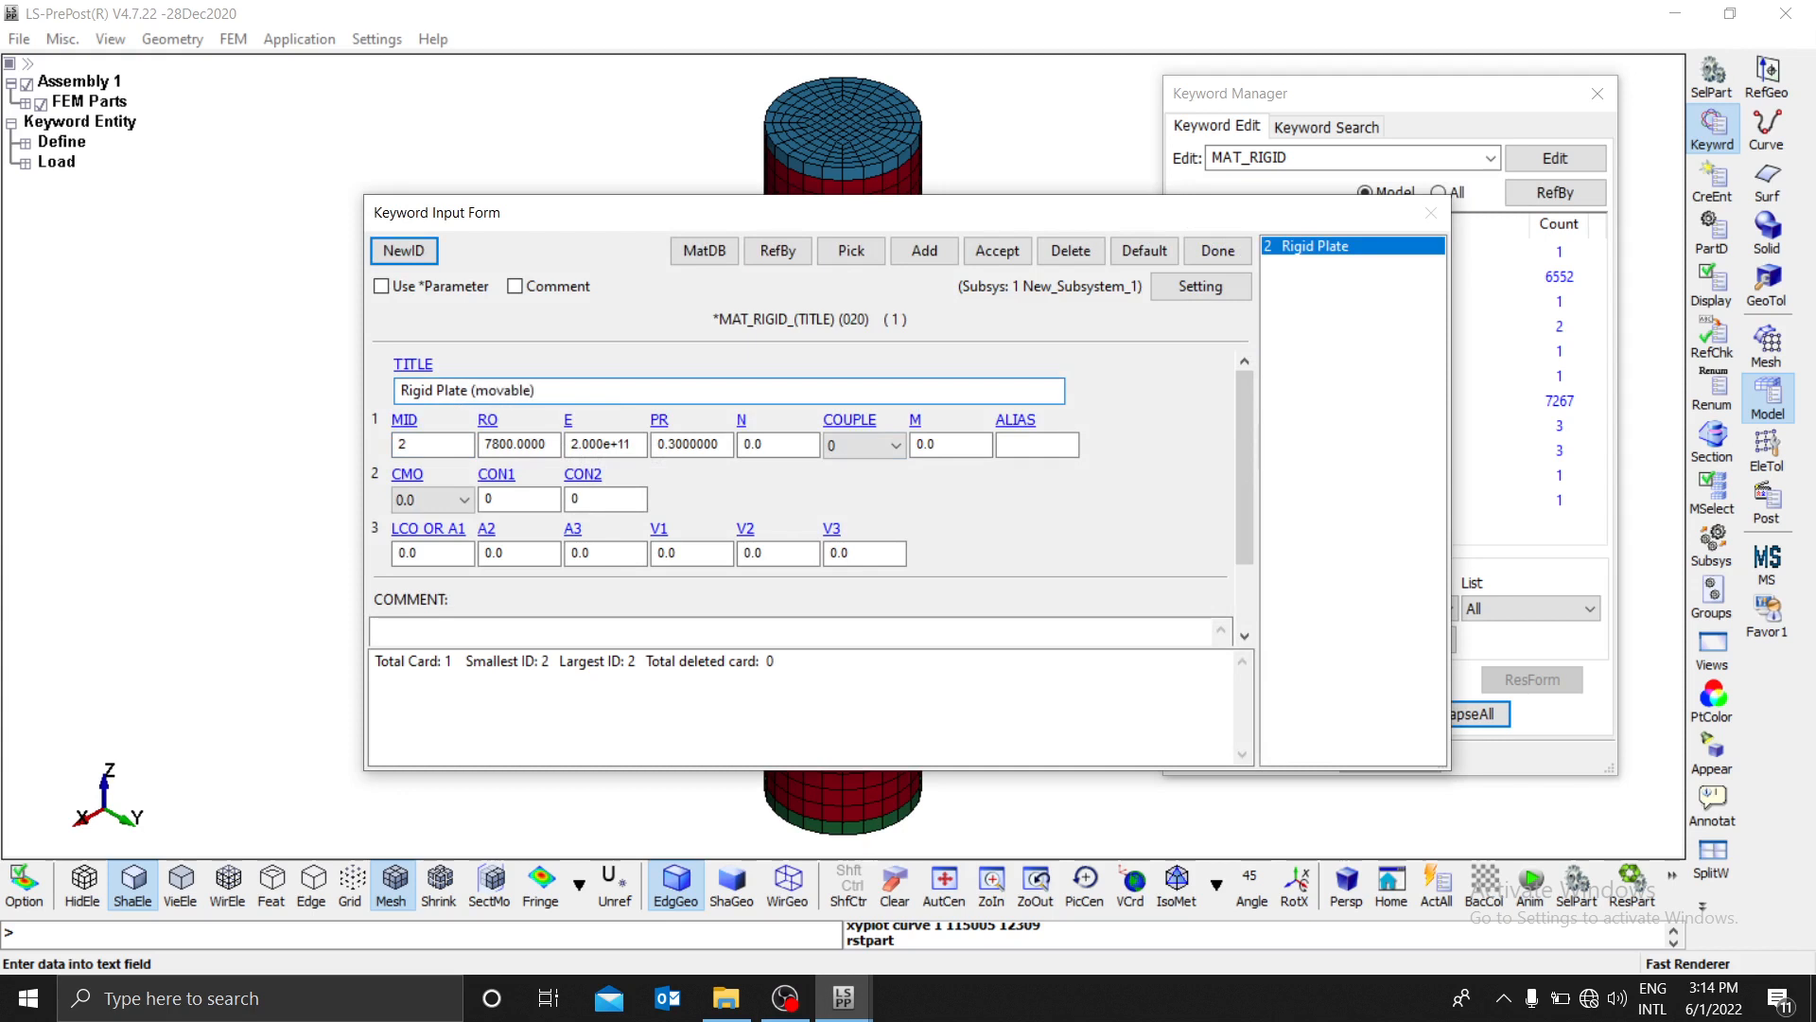
pyautogui.click(986, 248)
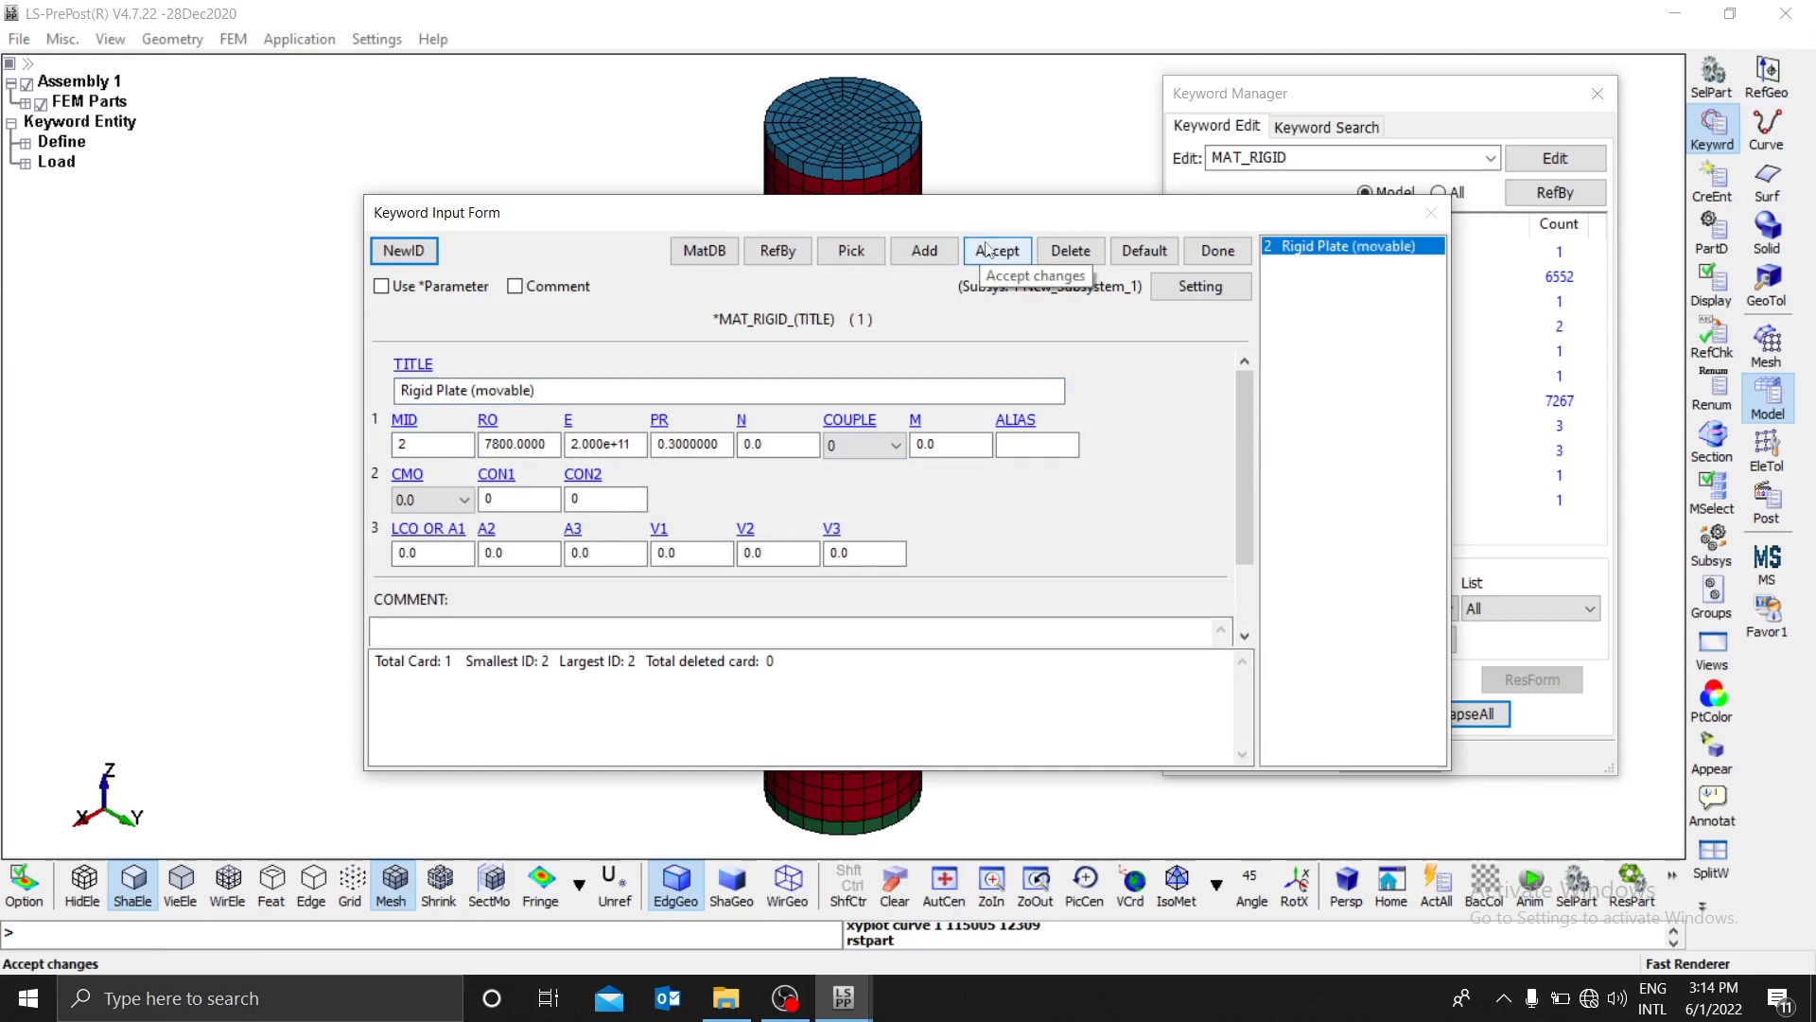
# Step: Create a second rigid material with new ID 3, titled Rigid Plate (fixed), keeping the same properties
pyautogui.click(403, 250)
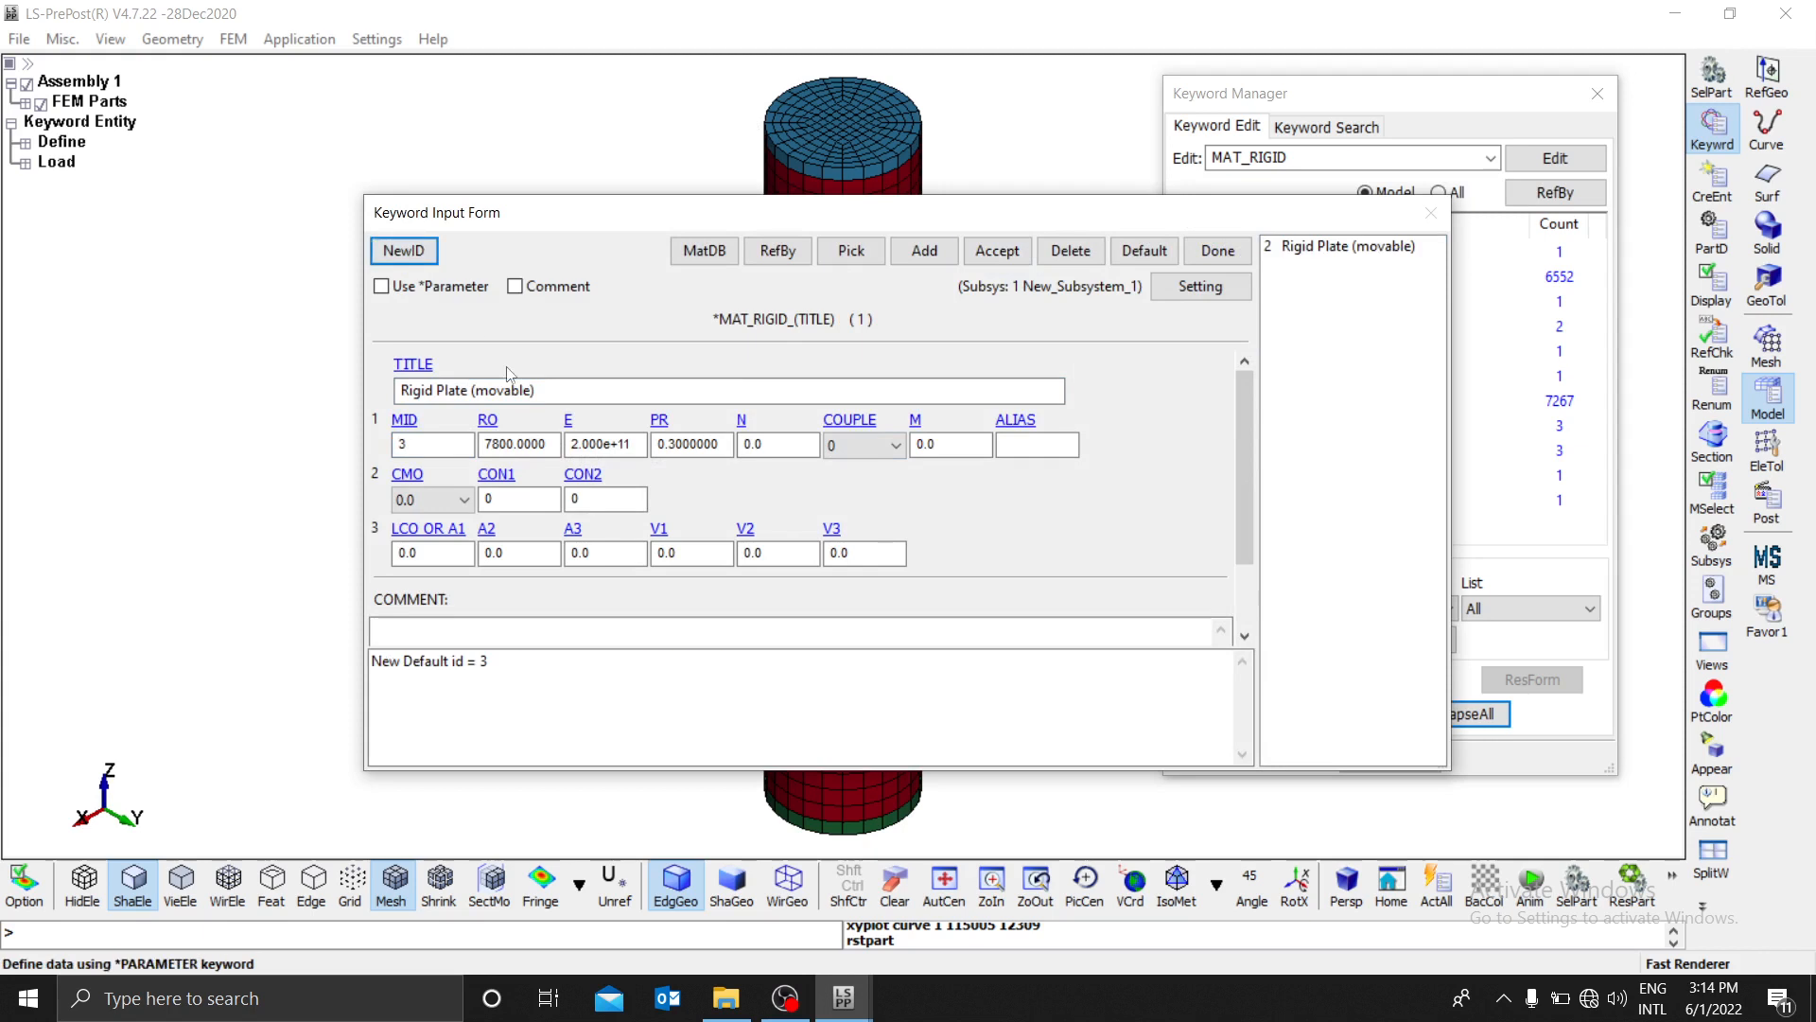
pyautogui.moveTo(537, 390); pyautogui.dragTo(483, 388)
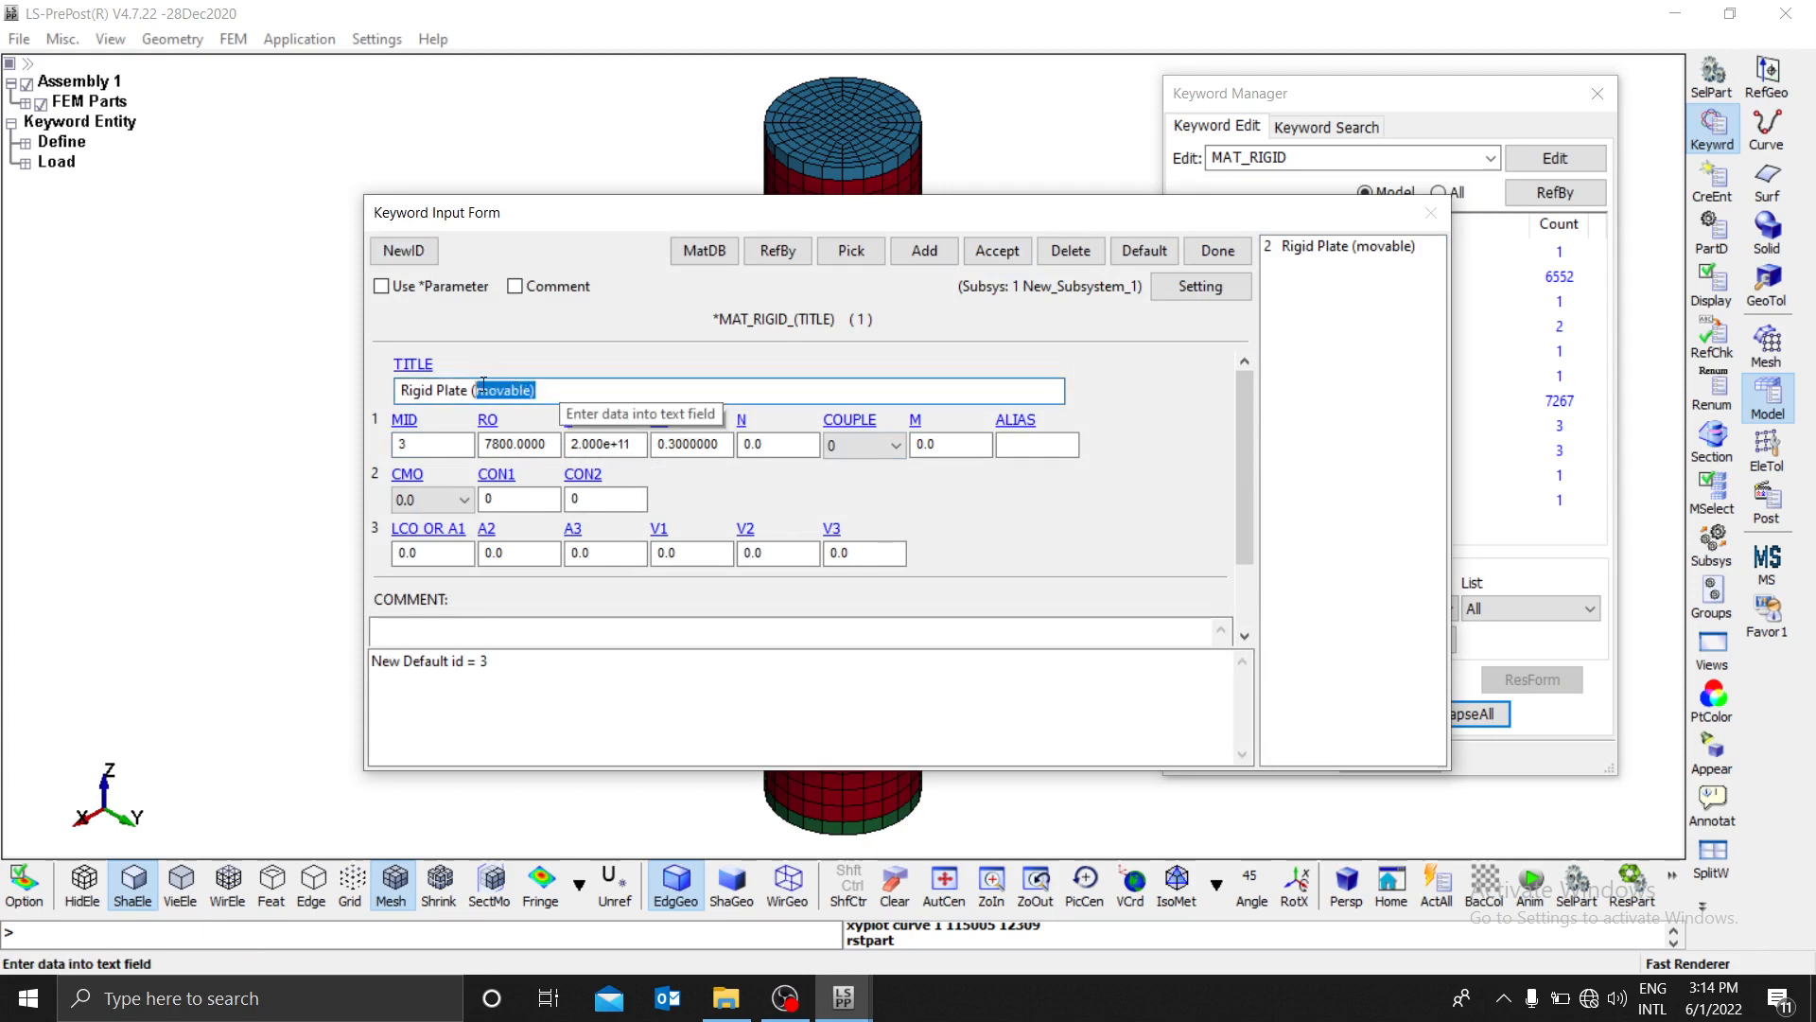
pyautogui.write('fixed')
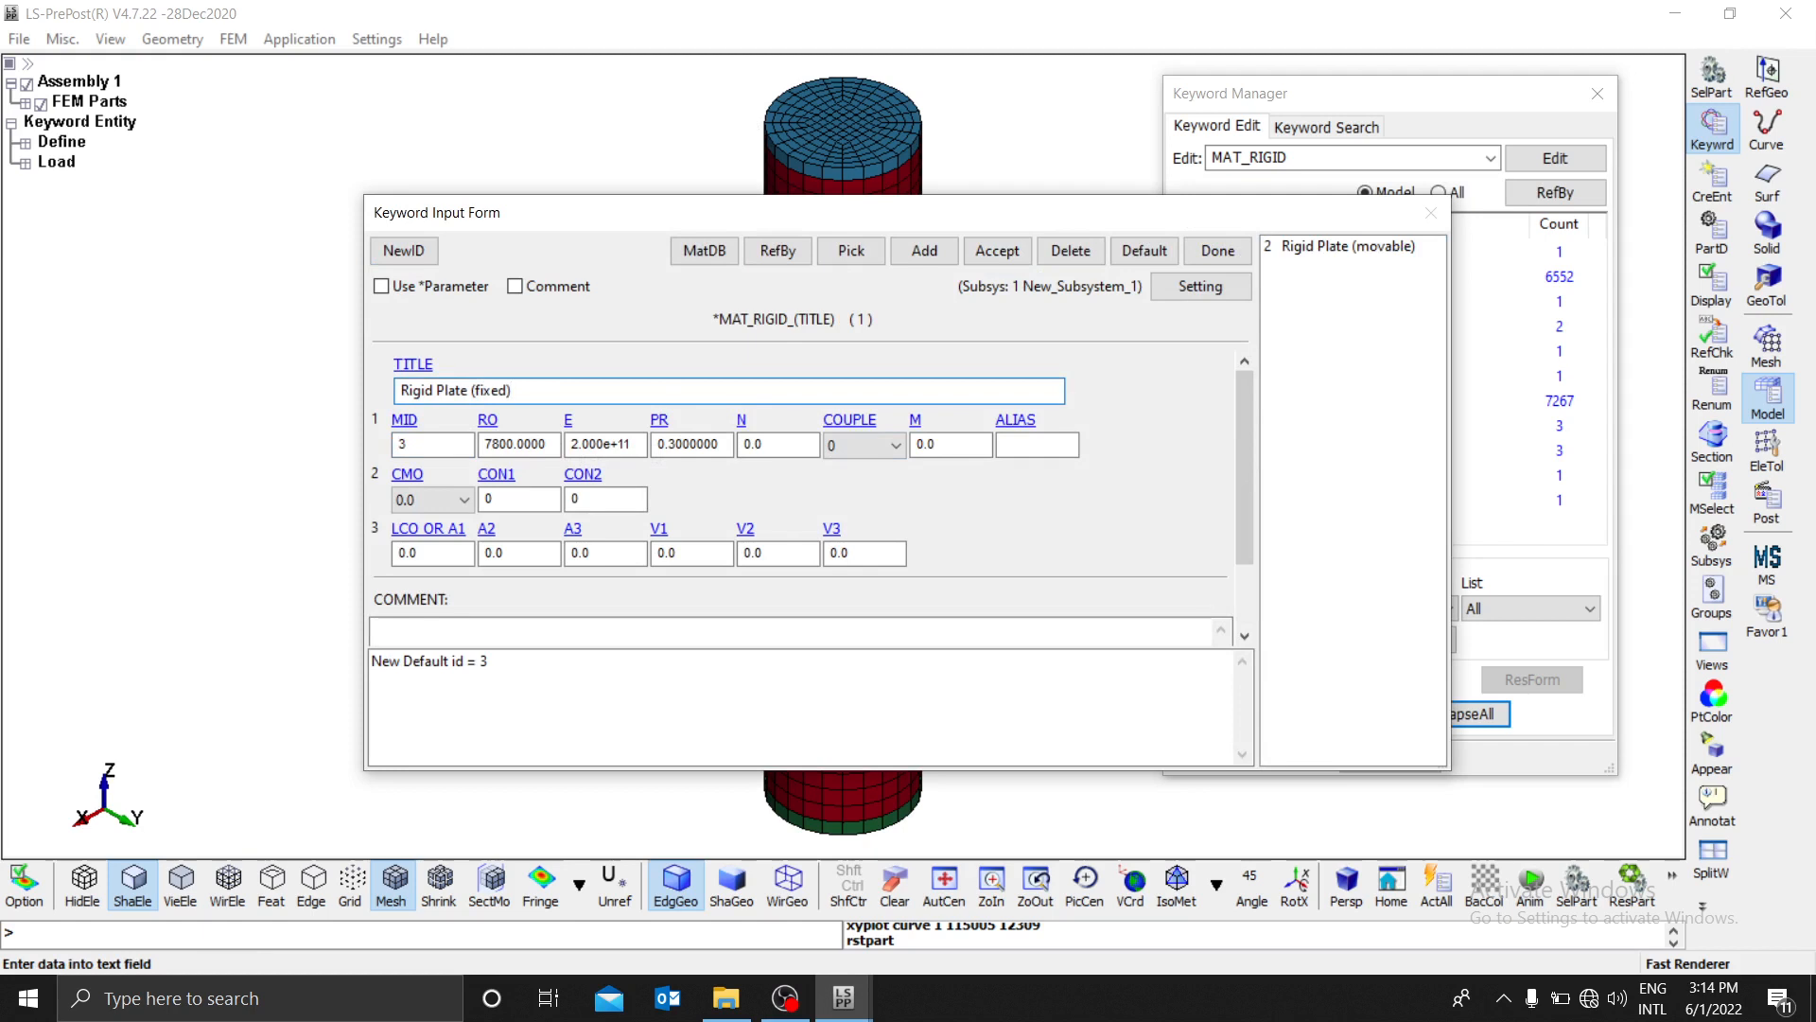
pyautogui.click(1008, 251)
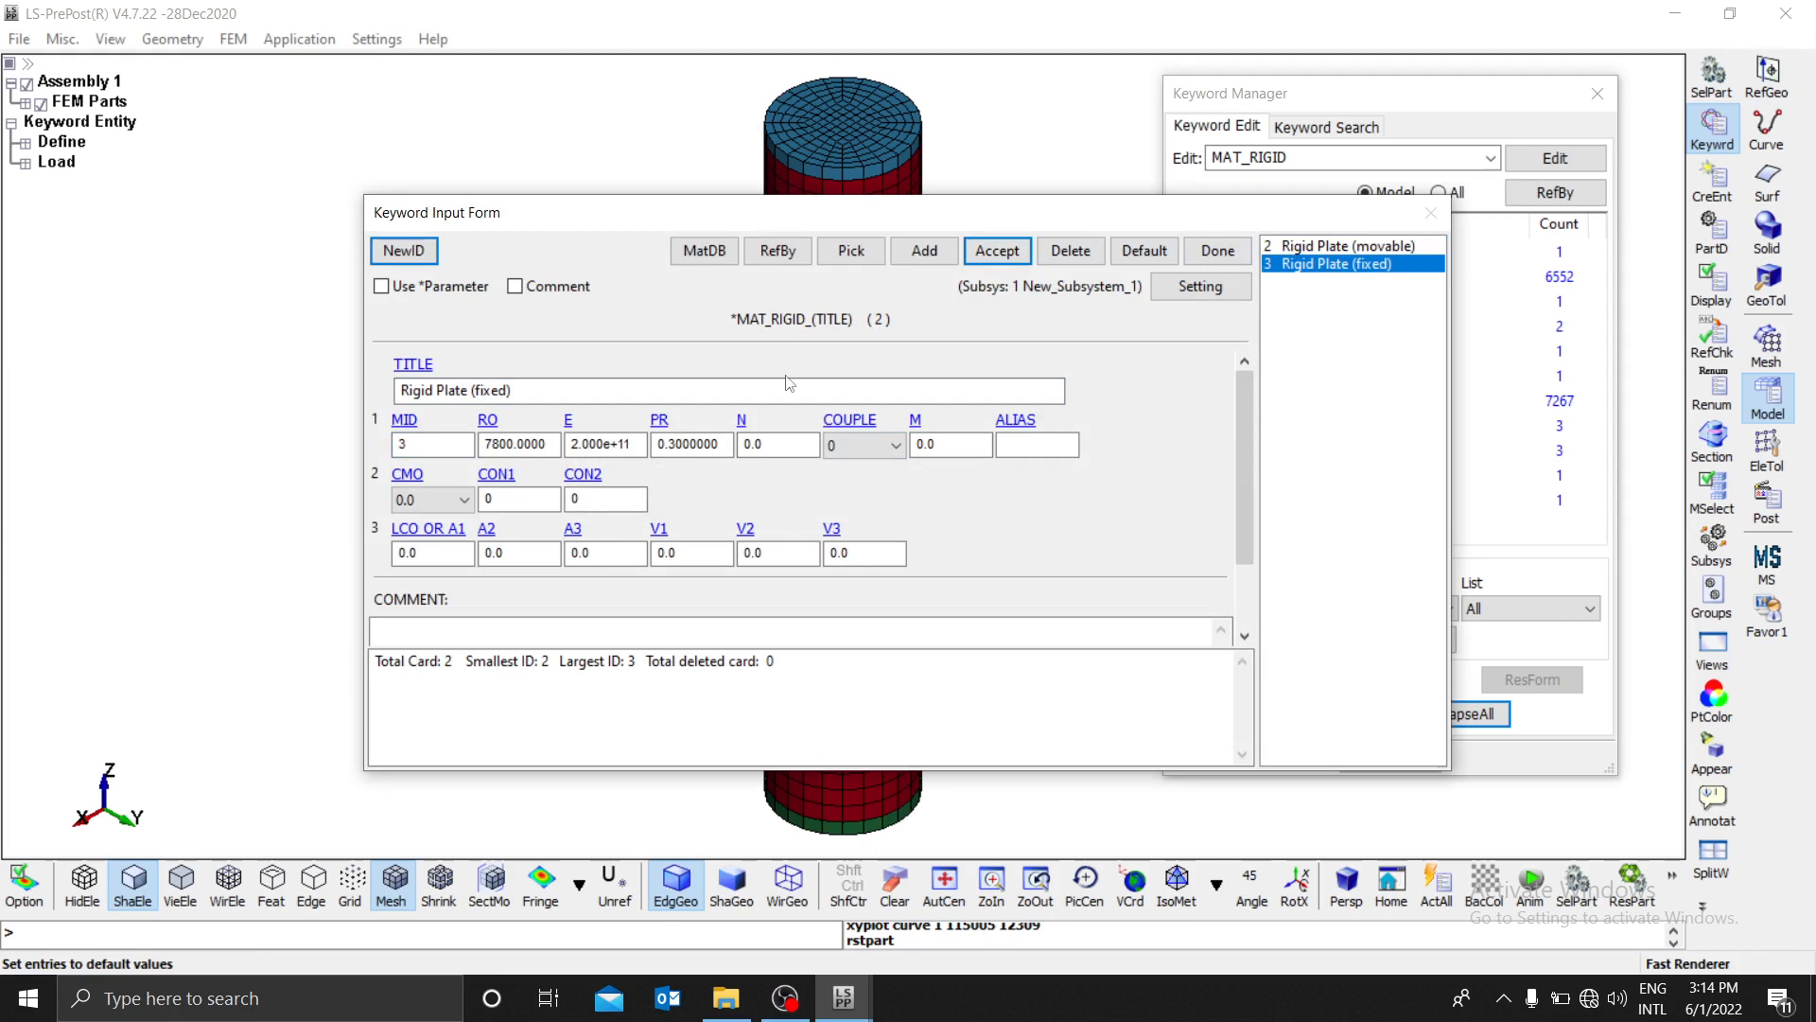
# Step: Review the constraint options of the Rigid Plate (movable) material and set its CON1 to 4, constraining x and y displacements
pyautogui.click(1315, 245)
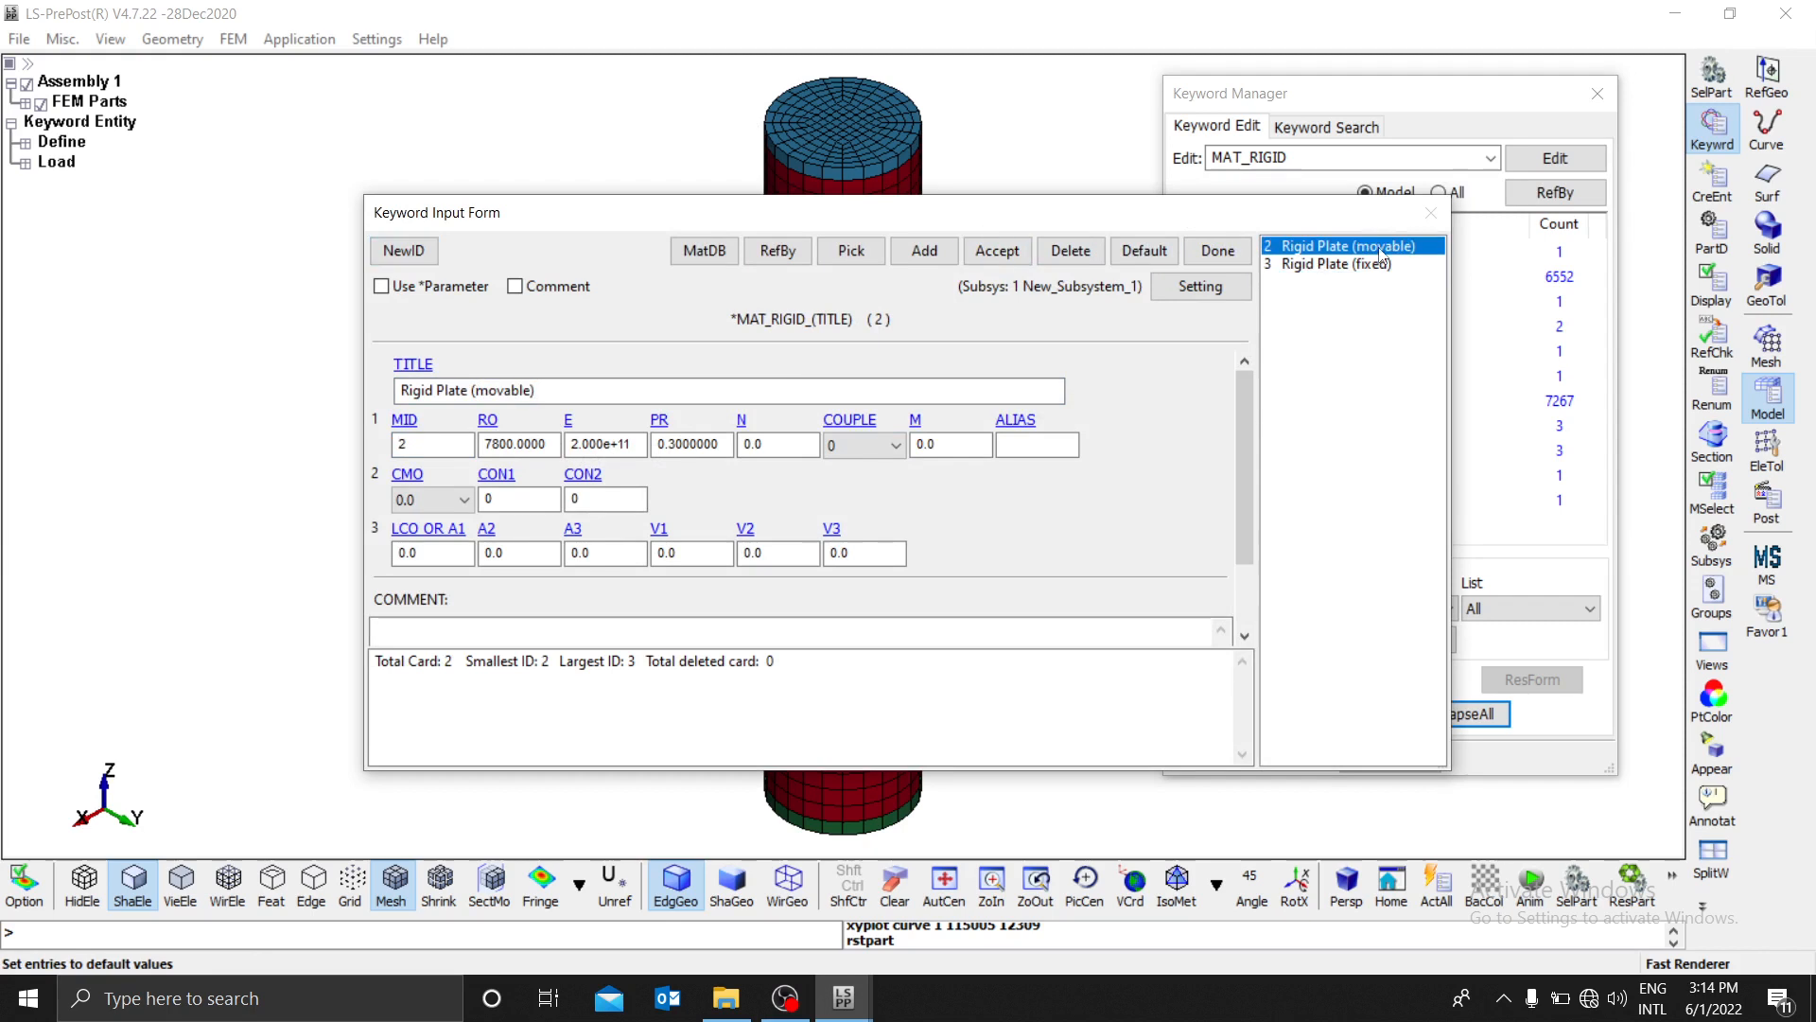
pyautogui.click(528, 501)
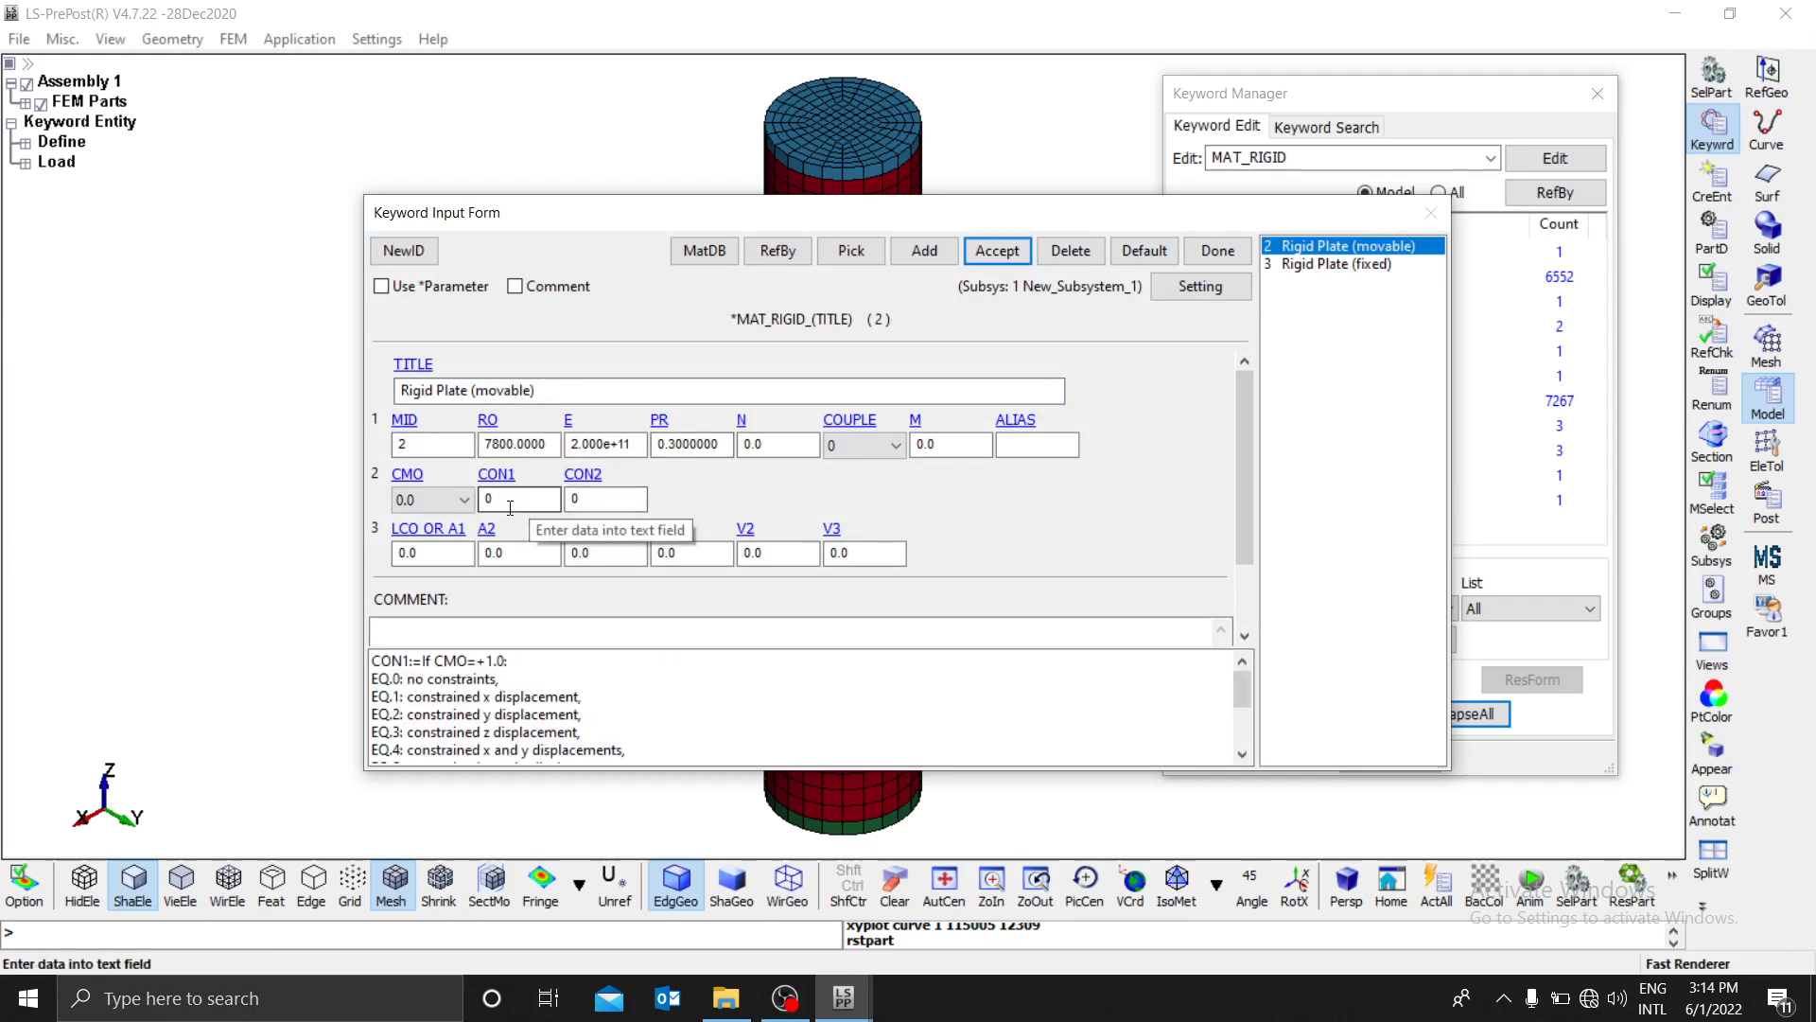
pyautogui.press('Tab')
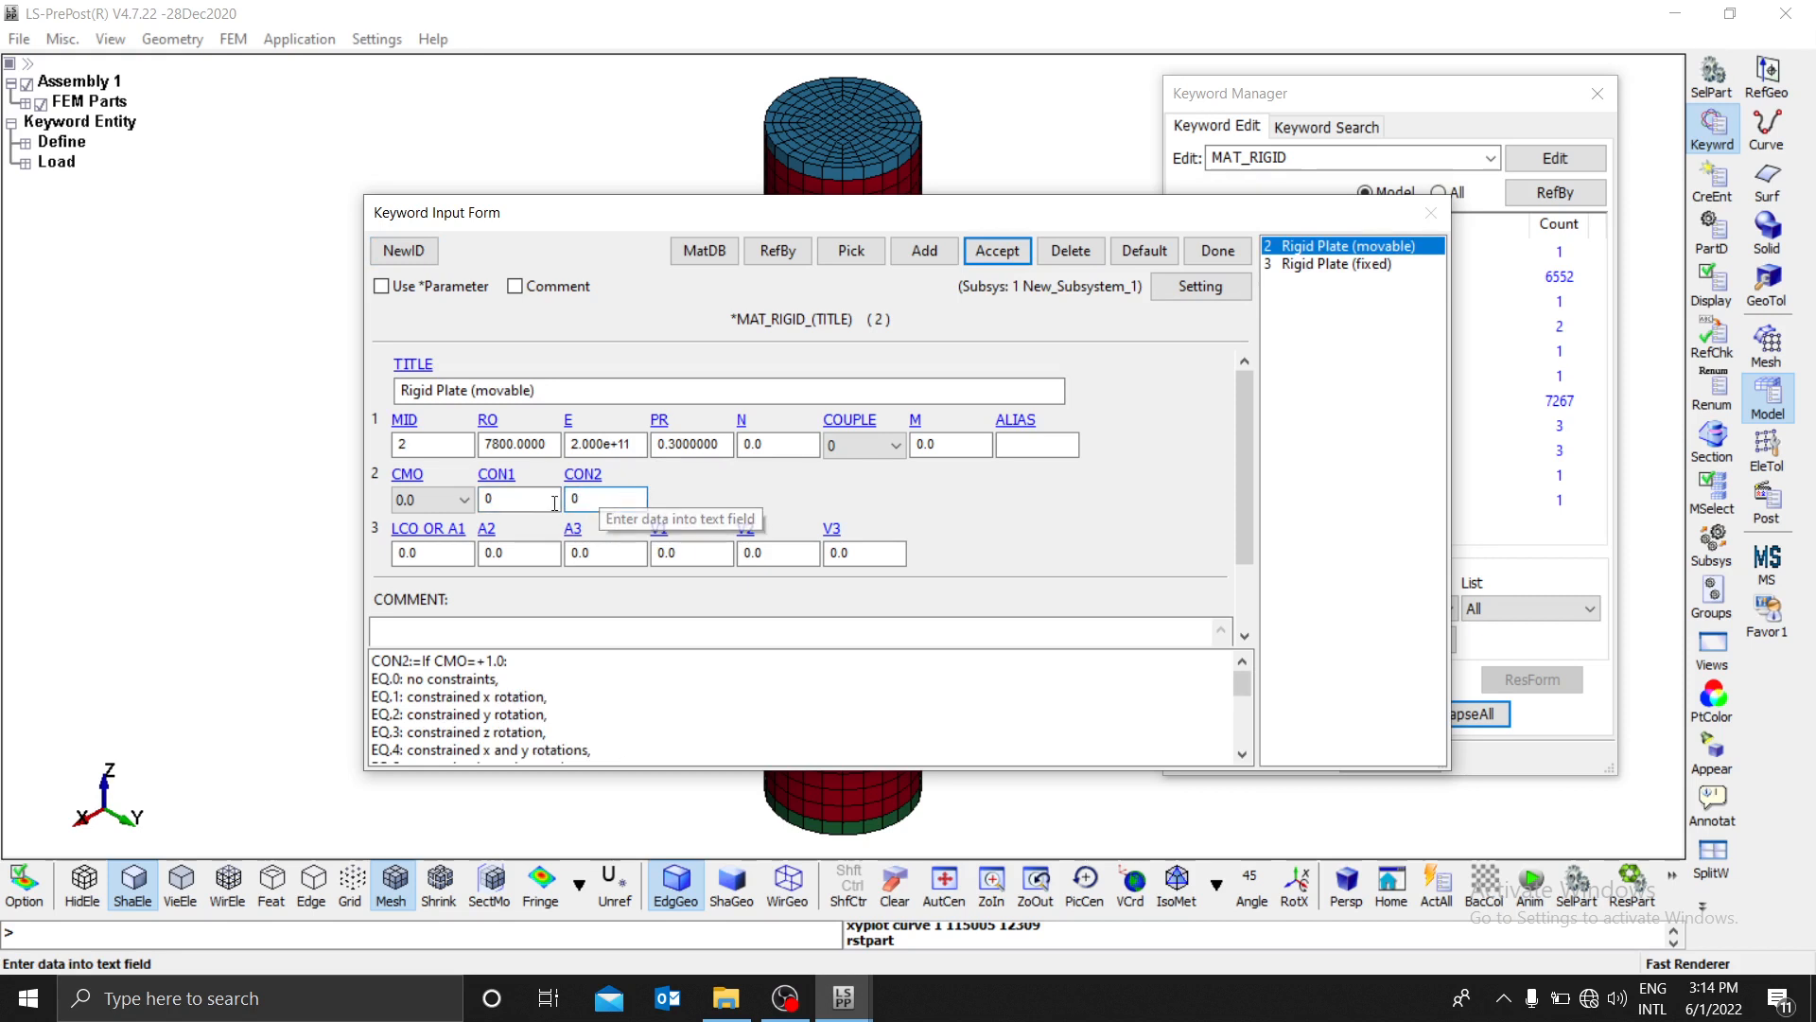
pyautogui.click(504, 496)
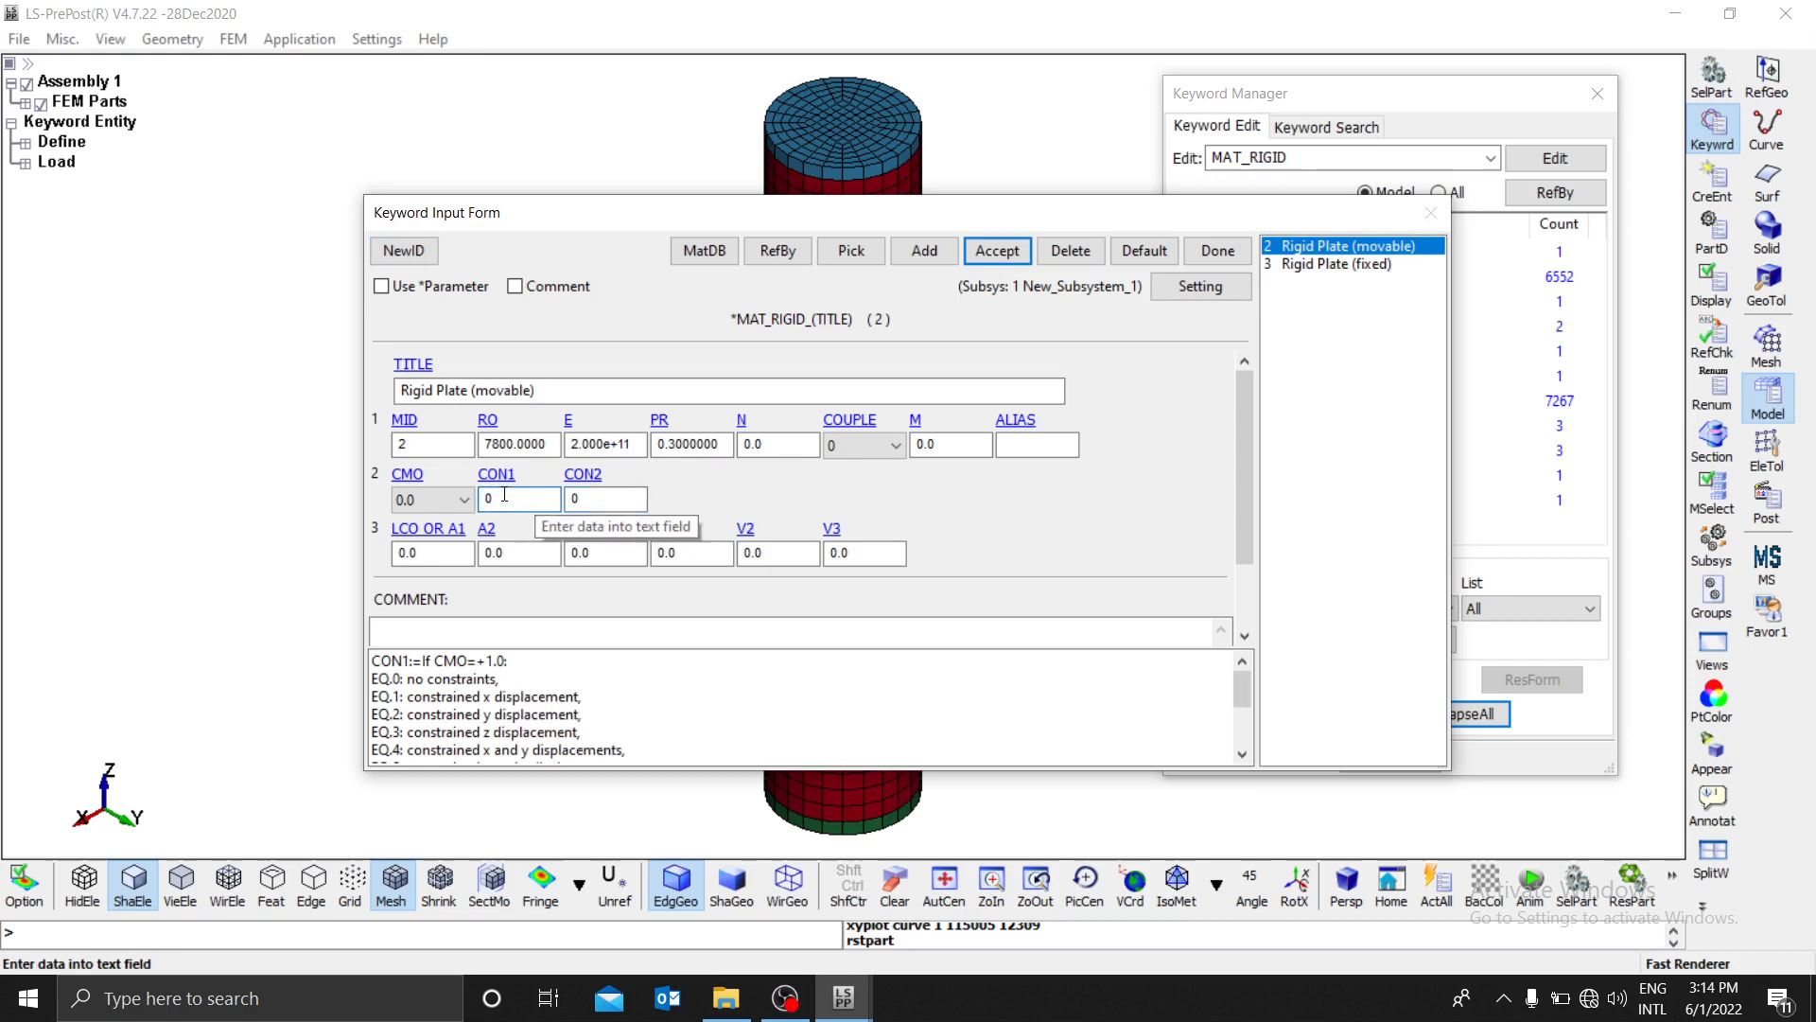
pyautogui.click(616, 492)
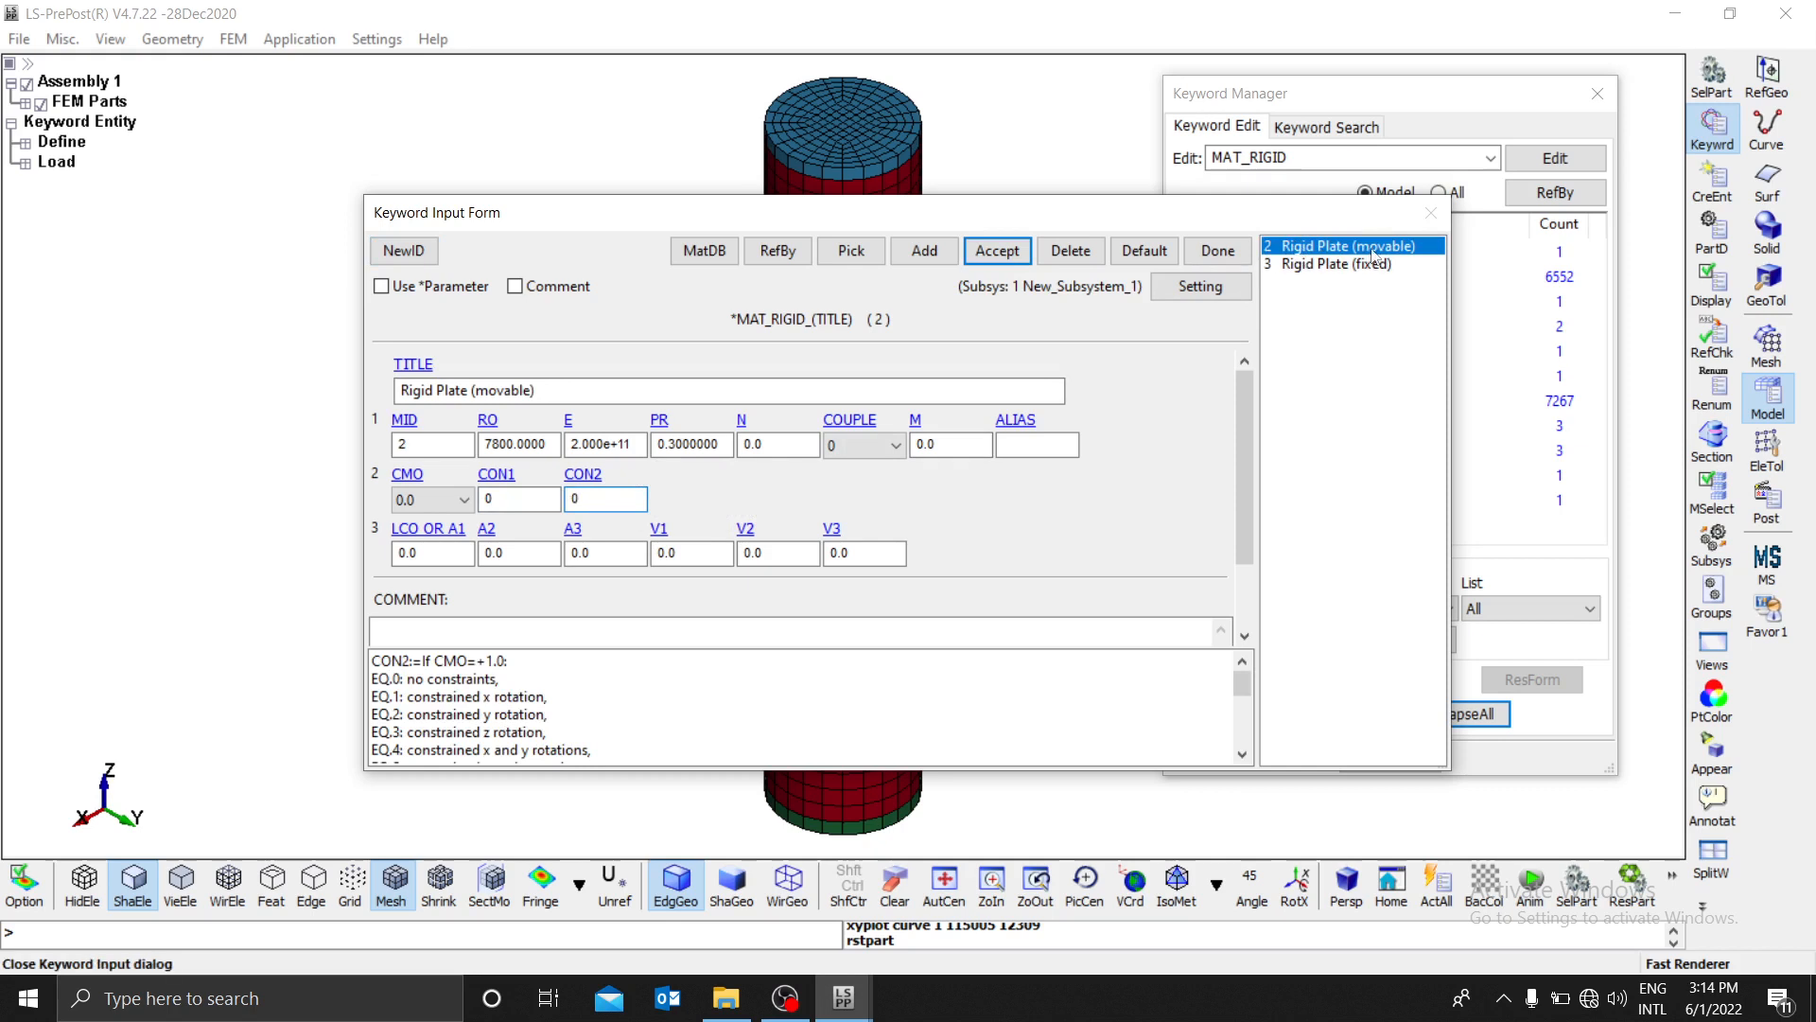
pyautogui.click(519, 499)
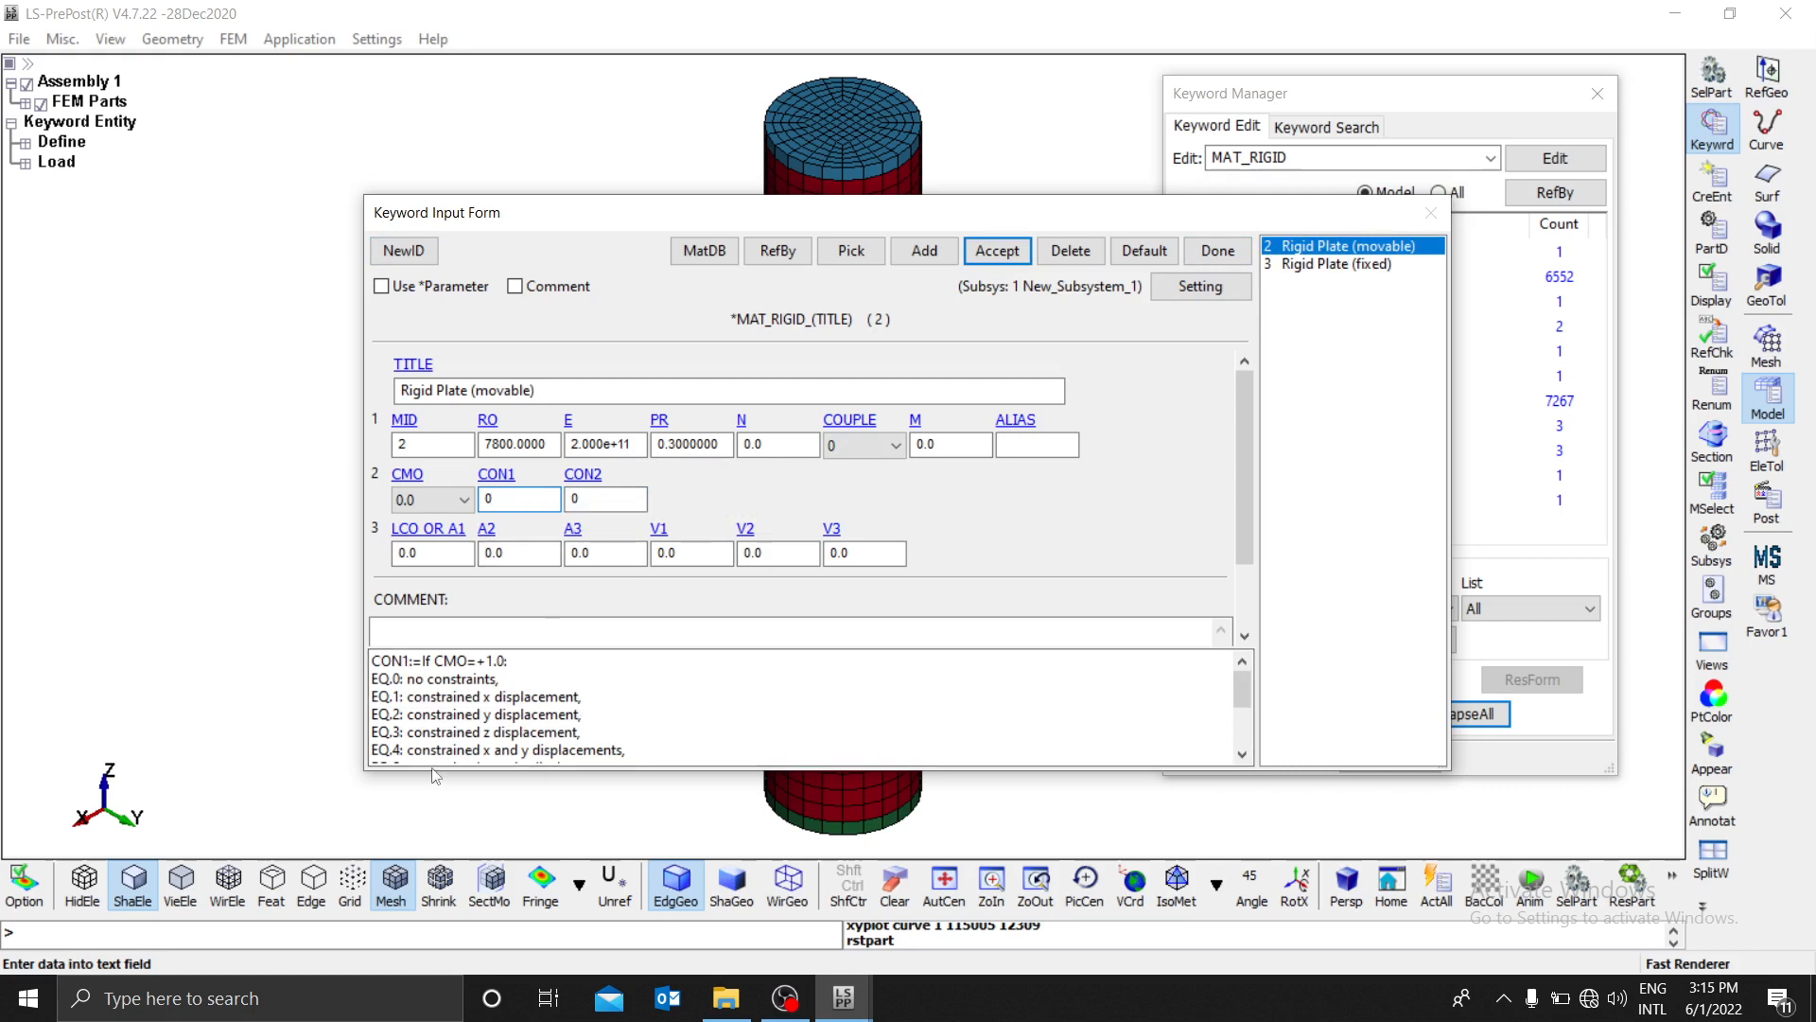
pyautogui.moveTo(633, 754); pyautogui.dragTo(405, 757)
pyautogui.click(614, 699)
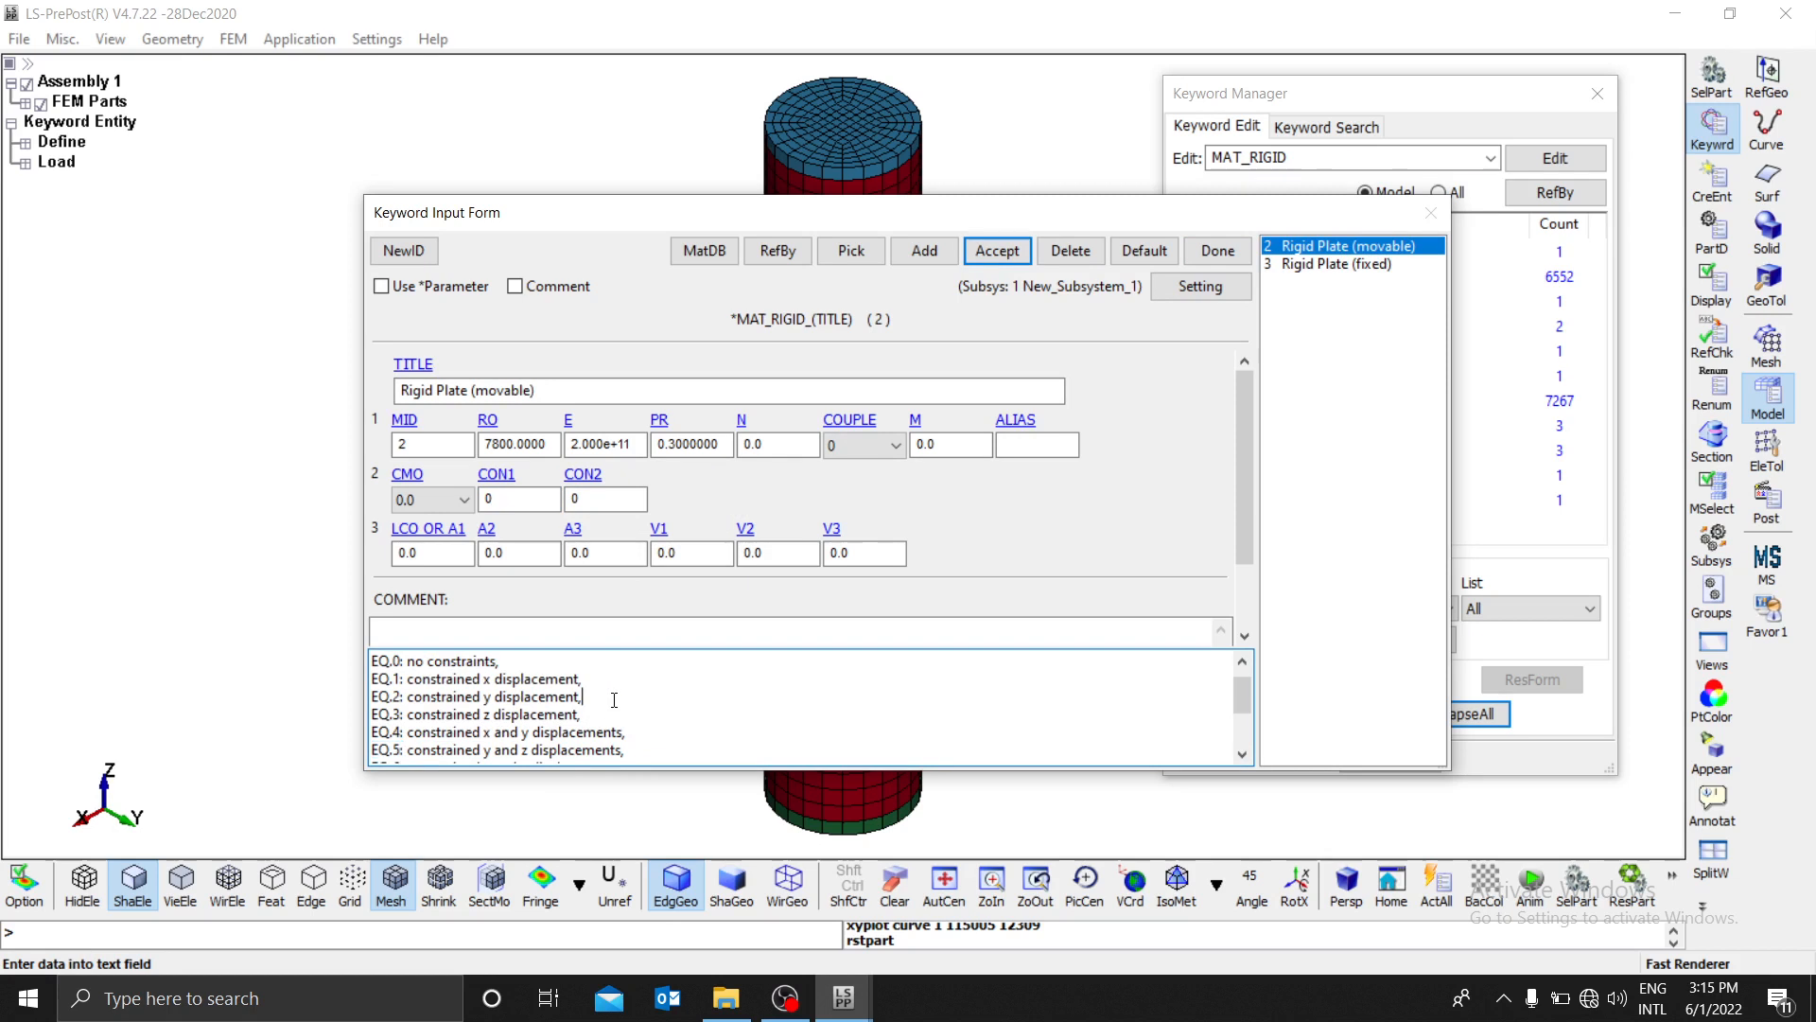
pyautogui.doubleClick(518, 500)
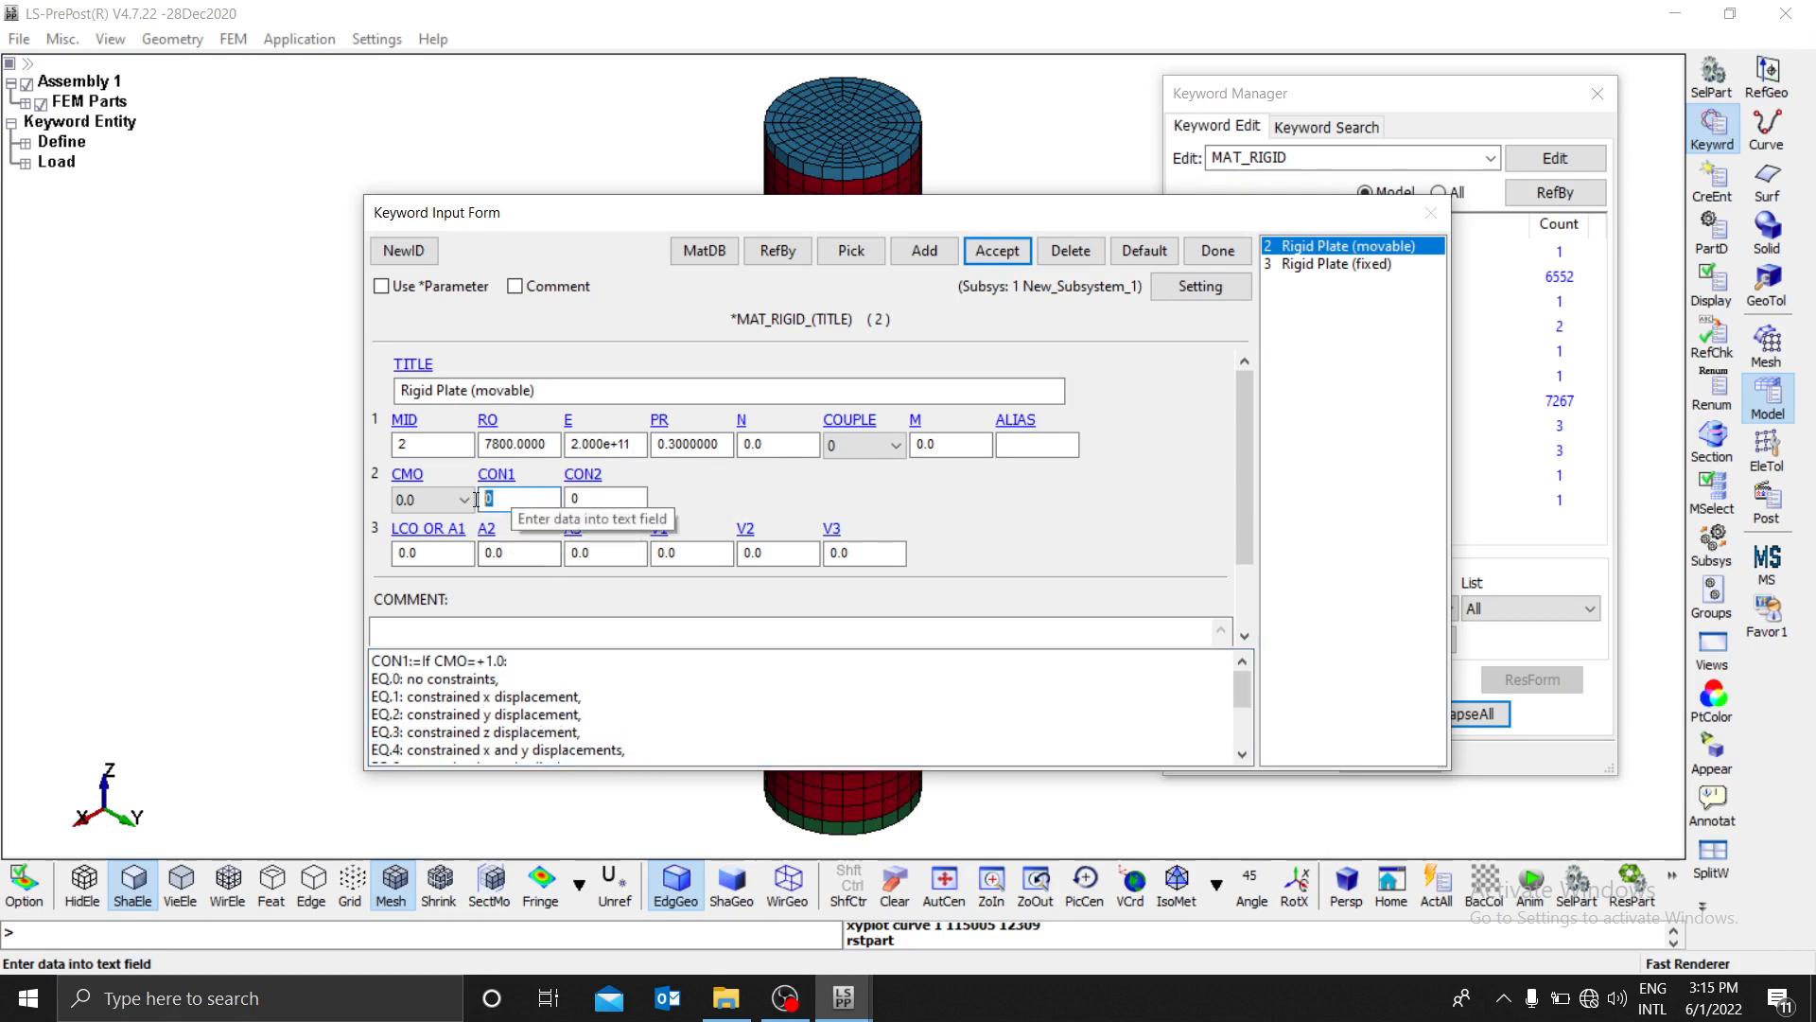
pyautogui.write('4')
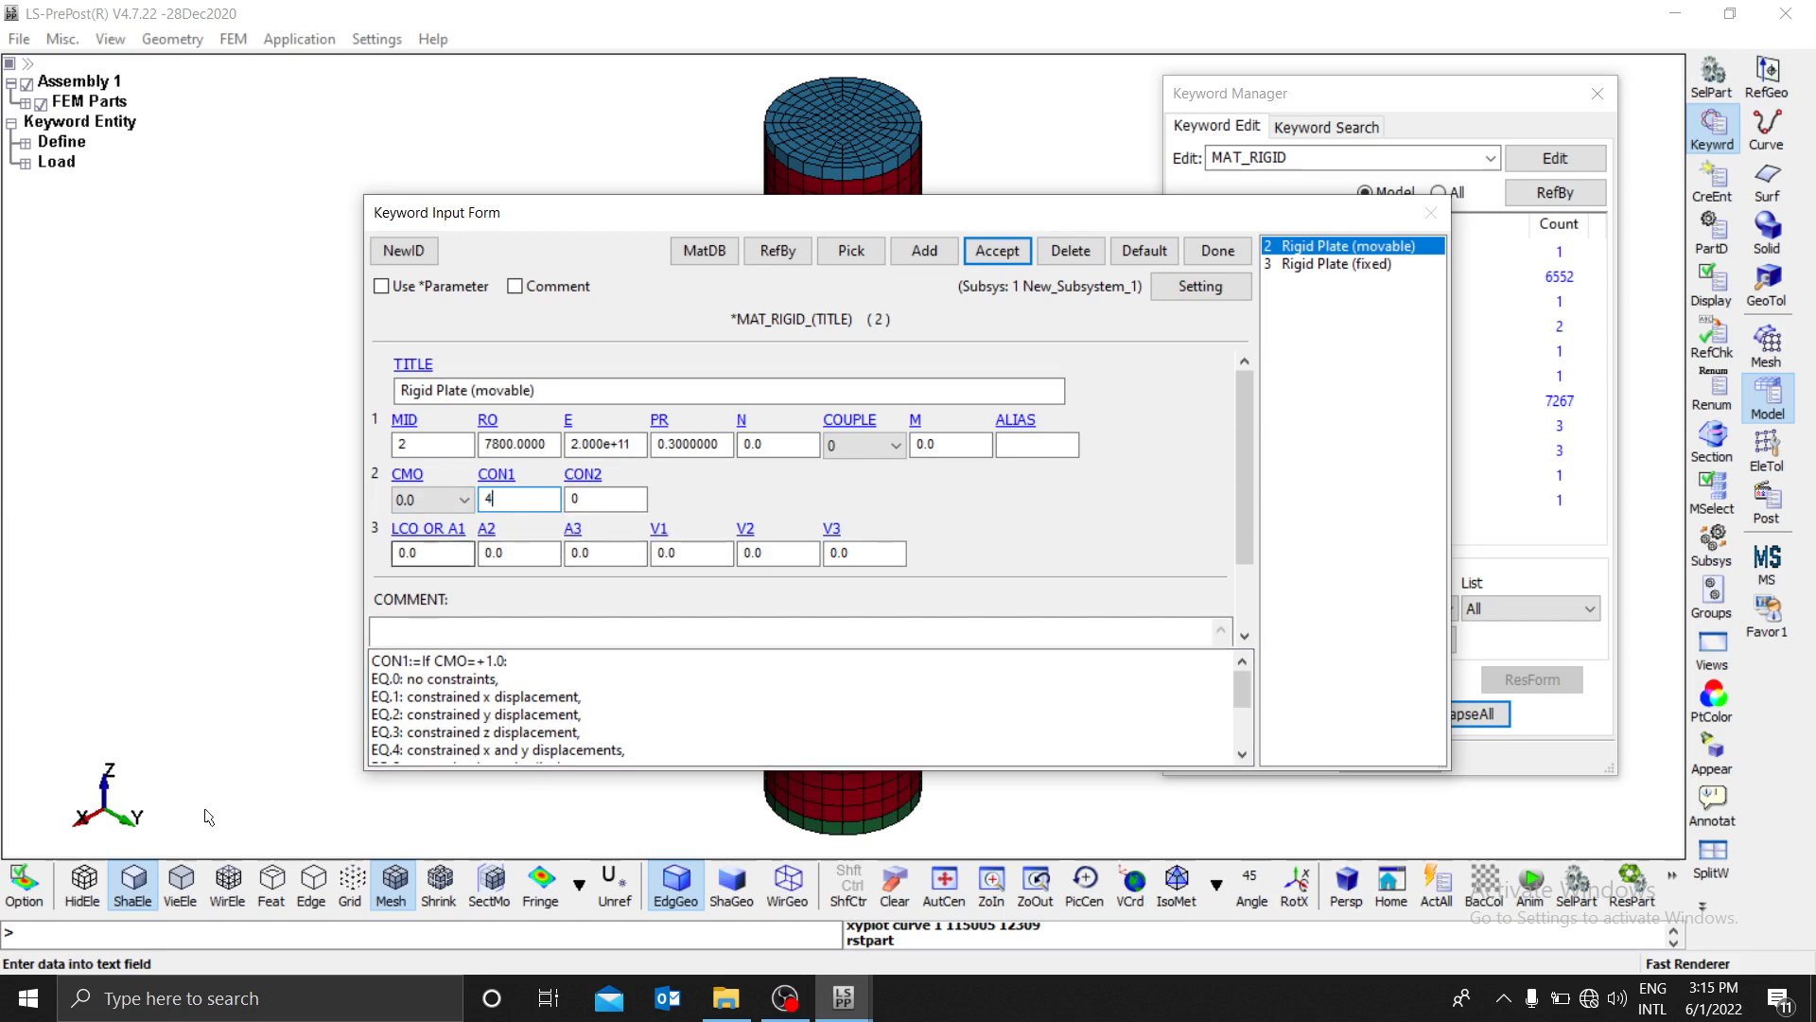
# Step: Set the rotational constraint CON2 of the Rigid Plate (movable) material to 7 and accept the material
pyautogui.click(606, 499)
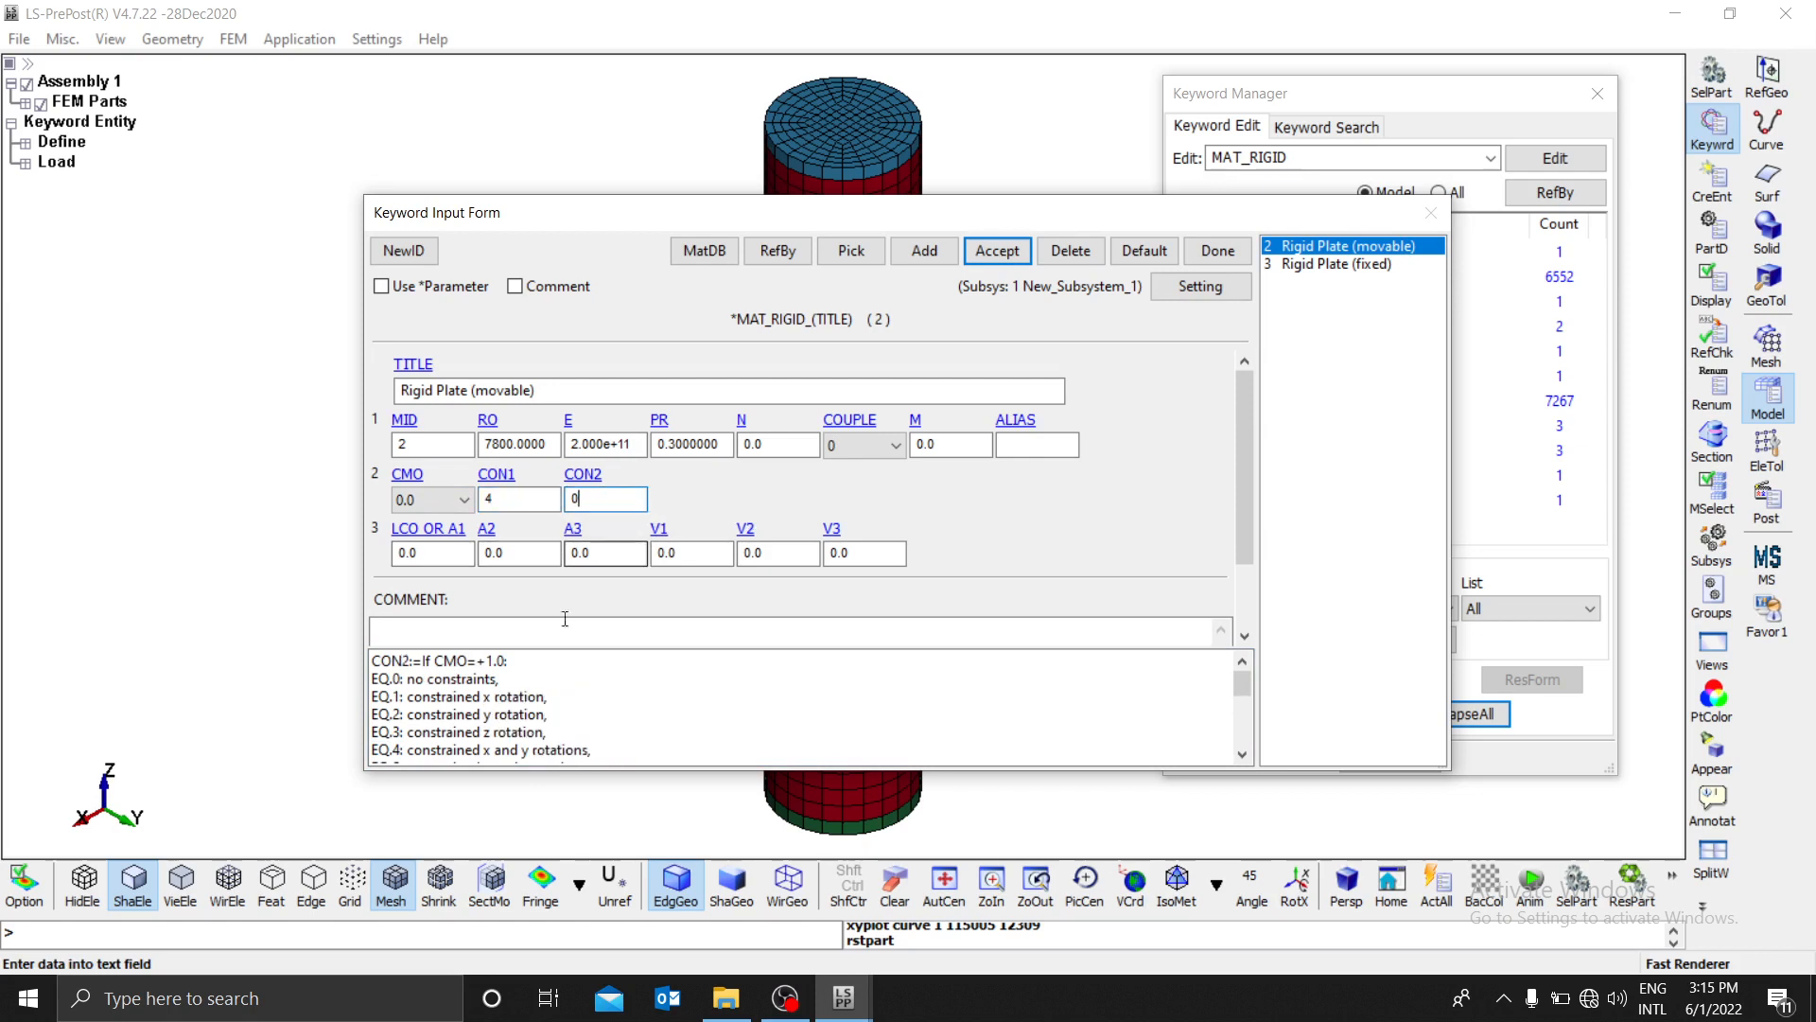
pyautogui.scroll(-1, 563, 743)
pyautogui.moveTo(628, 753); pyautogui.dragTo(408, 750)
pyautogui.click(625, 500)
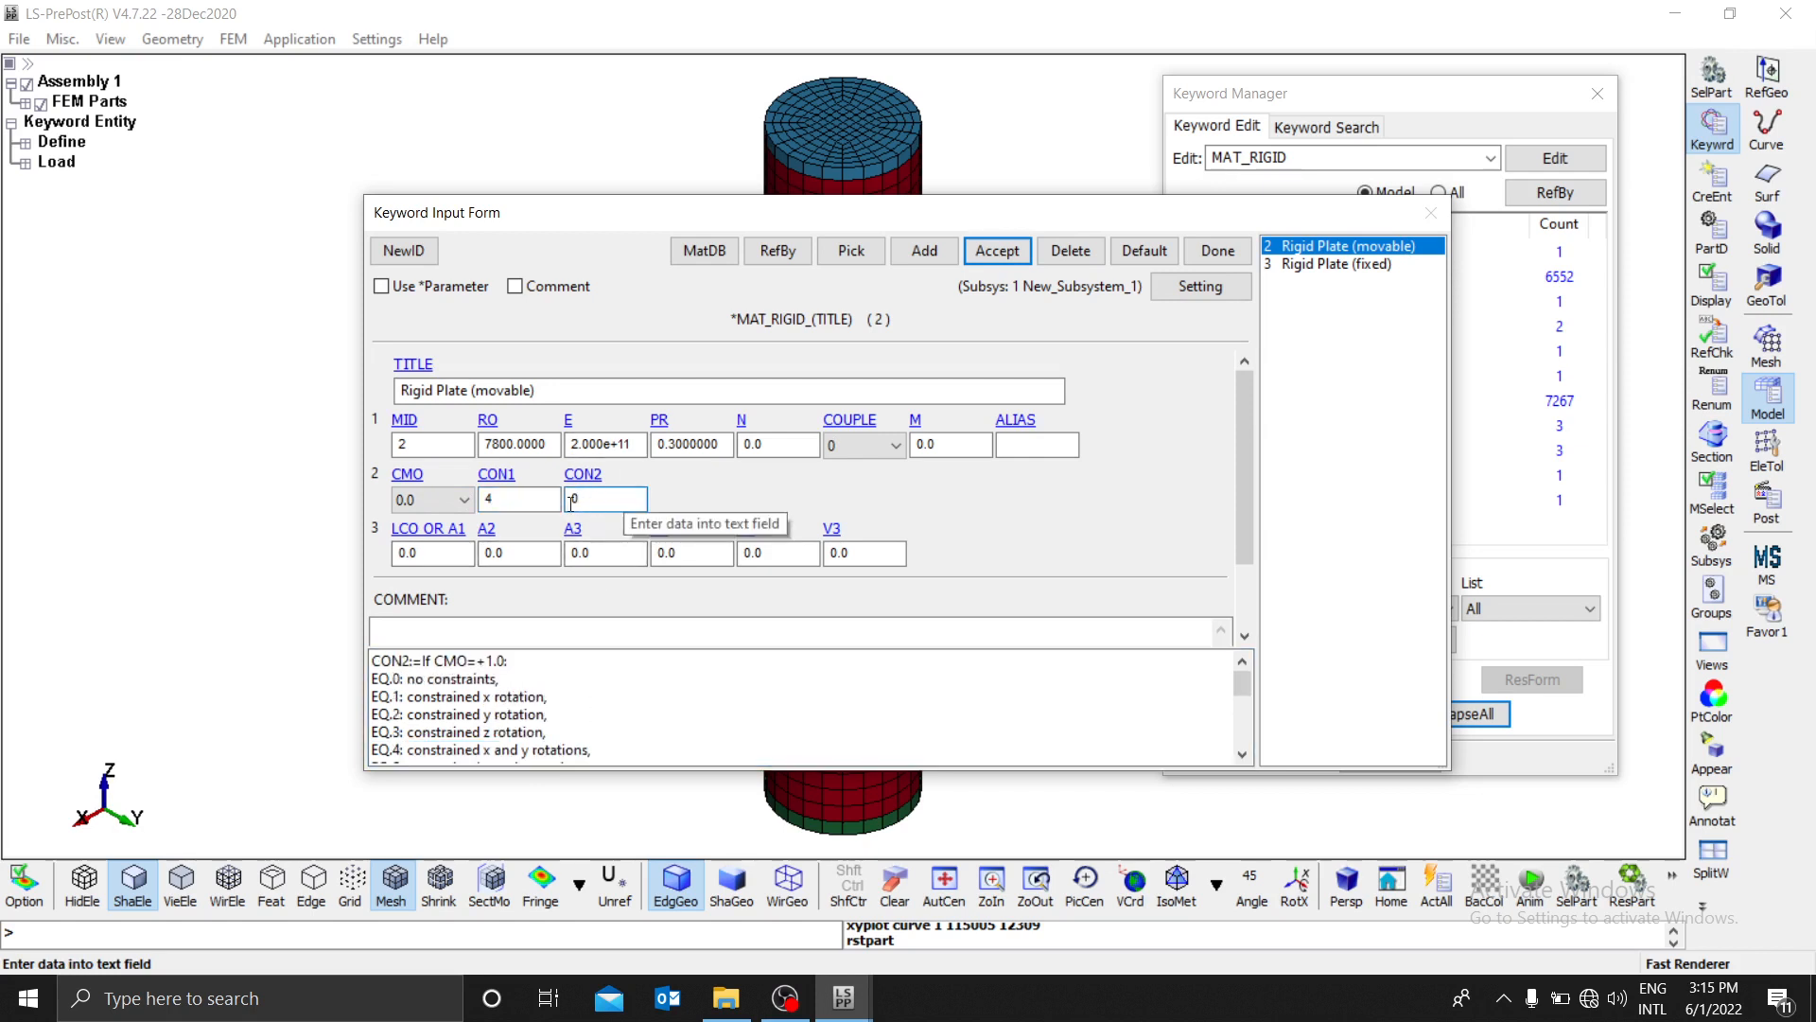
pyautogui.doubleClick(626, 499)
pyautogui.write('7')
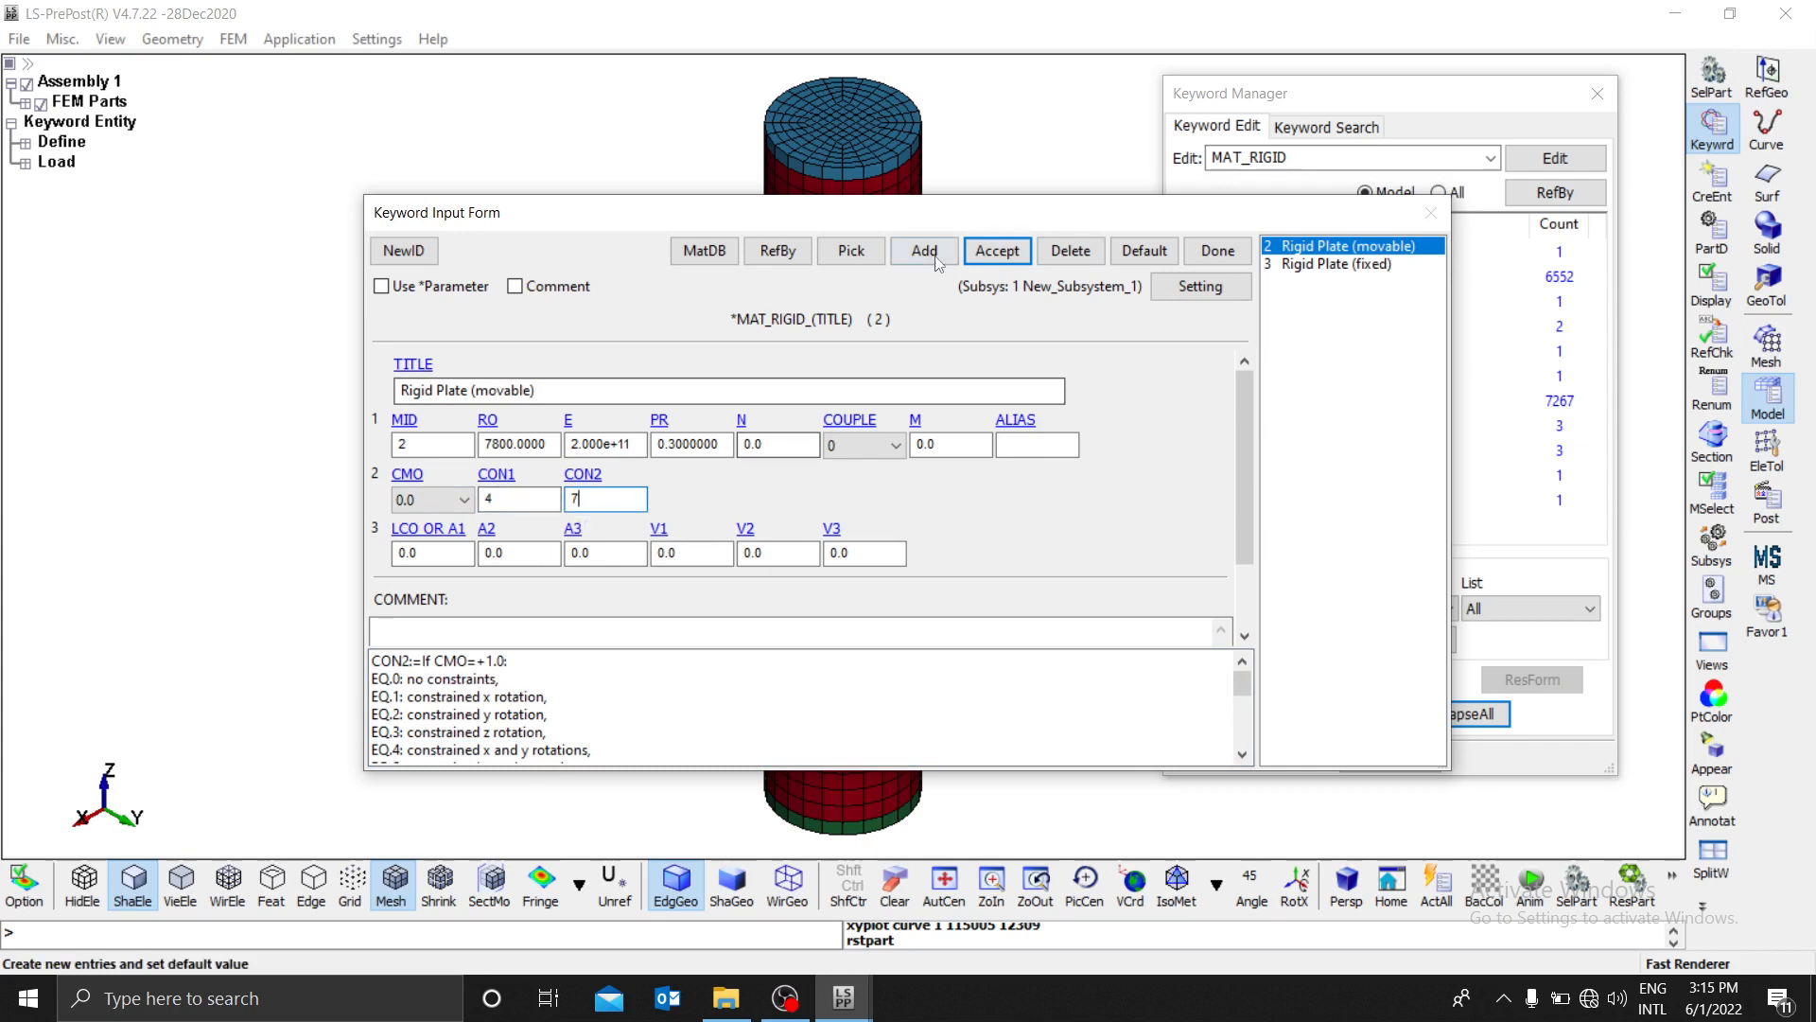
pyautogui.click(997, 251)
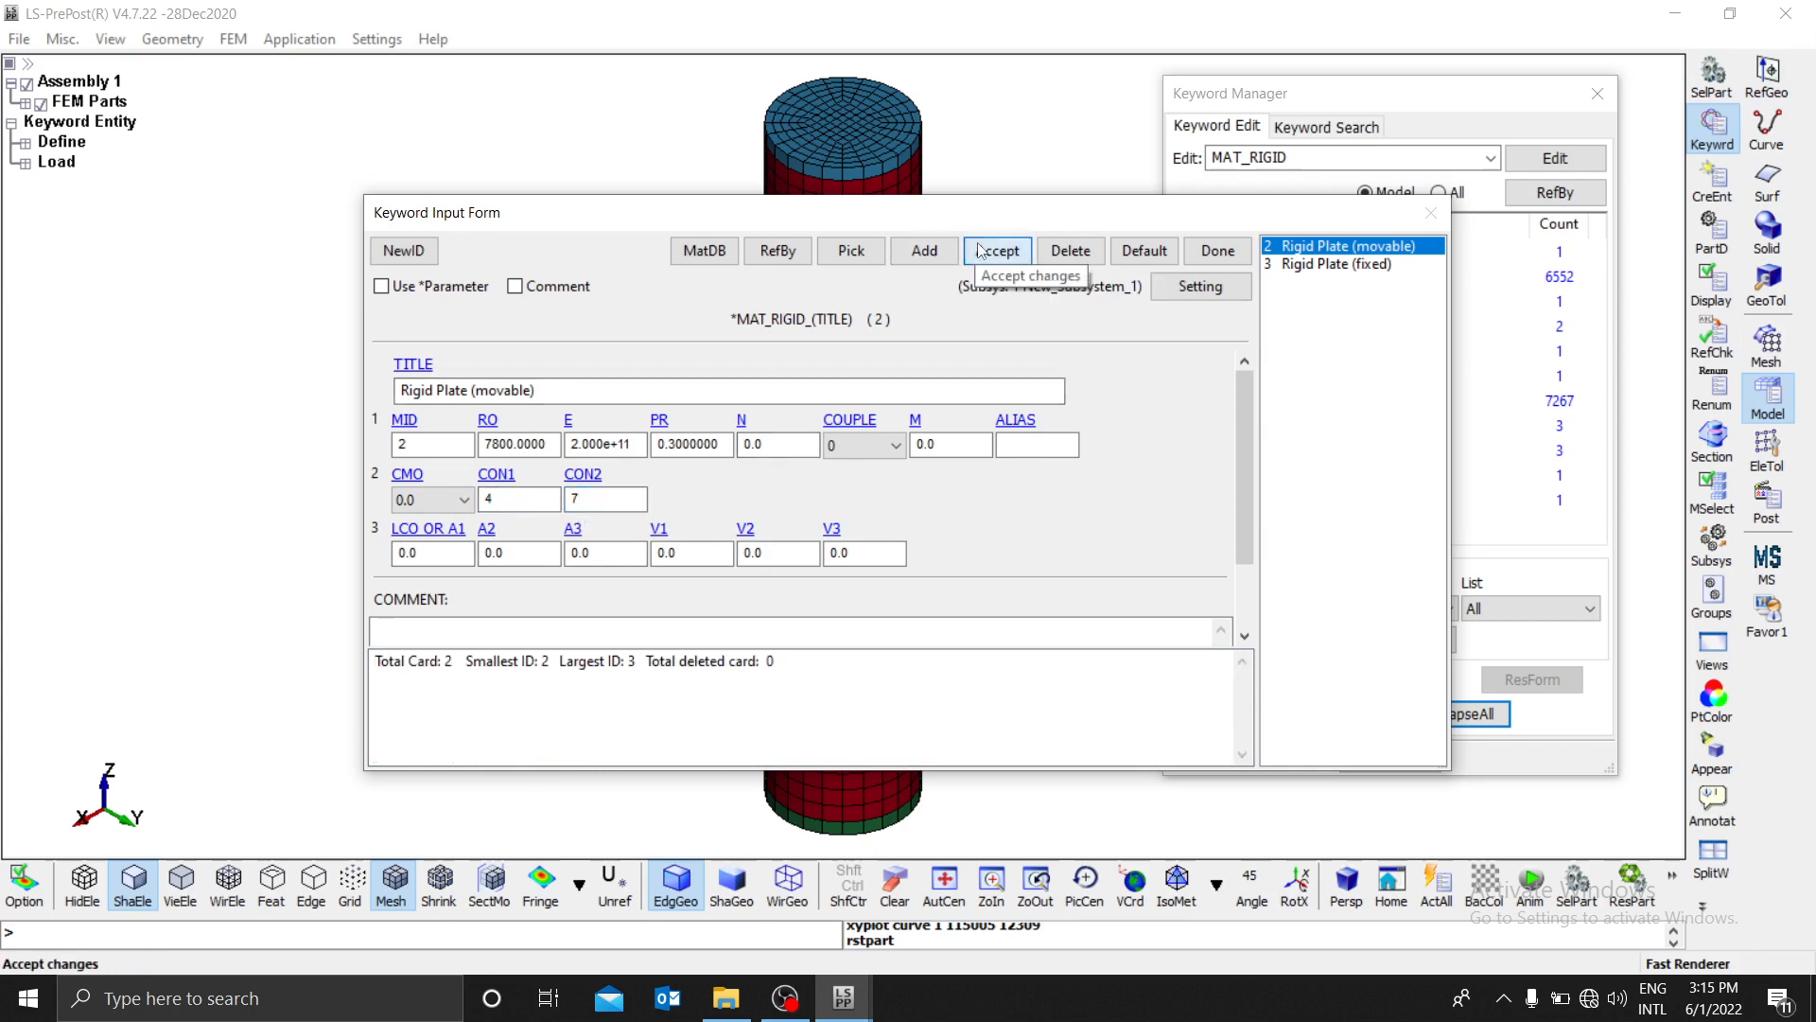
# Step: Set both CON1 and CON2 of the Rigid Plate (fixed) material to 7, accept the material and close the form
pyautogui.click(1322, 265)
pyautogui.click(590, 499)
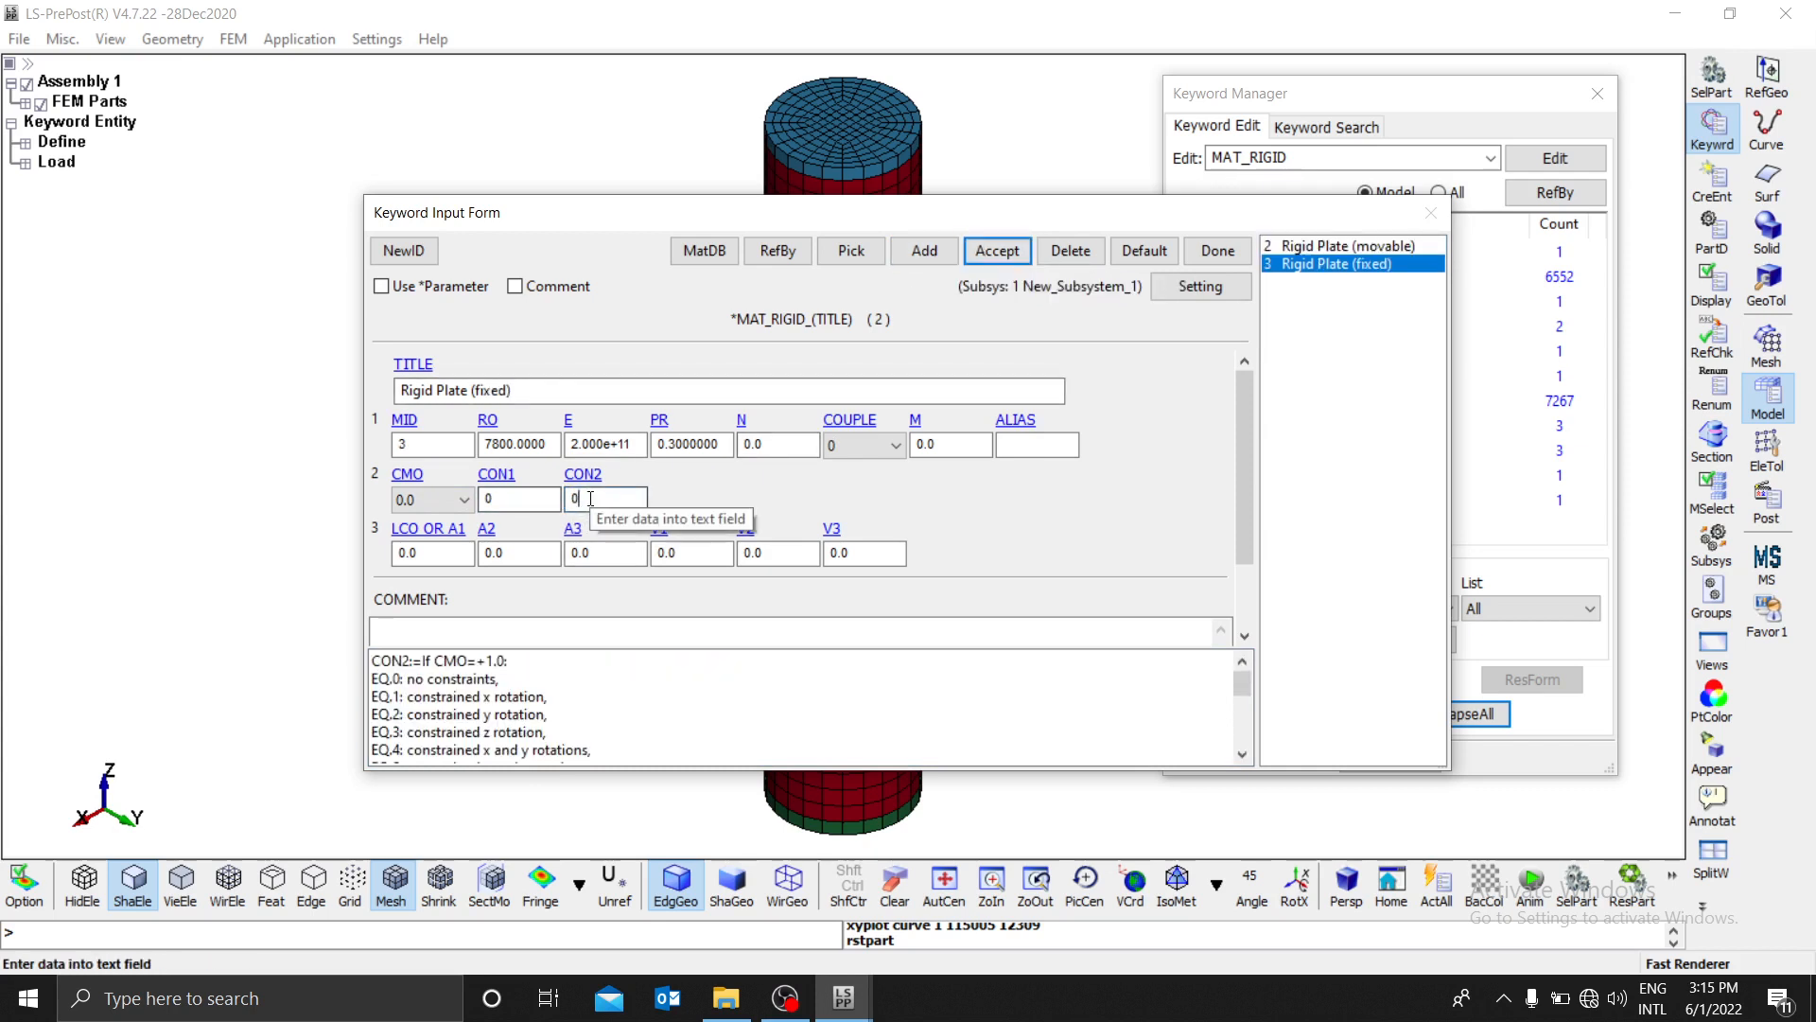
pyautogui.doubleClick(590, 500)
pyautogui.write('7')
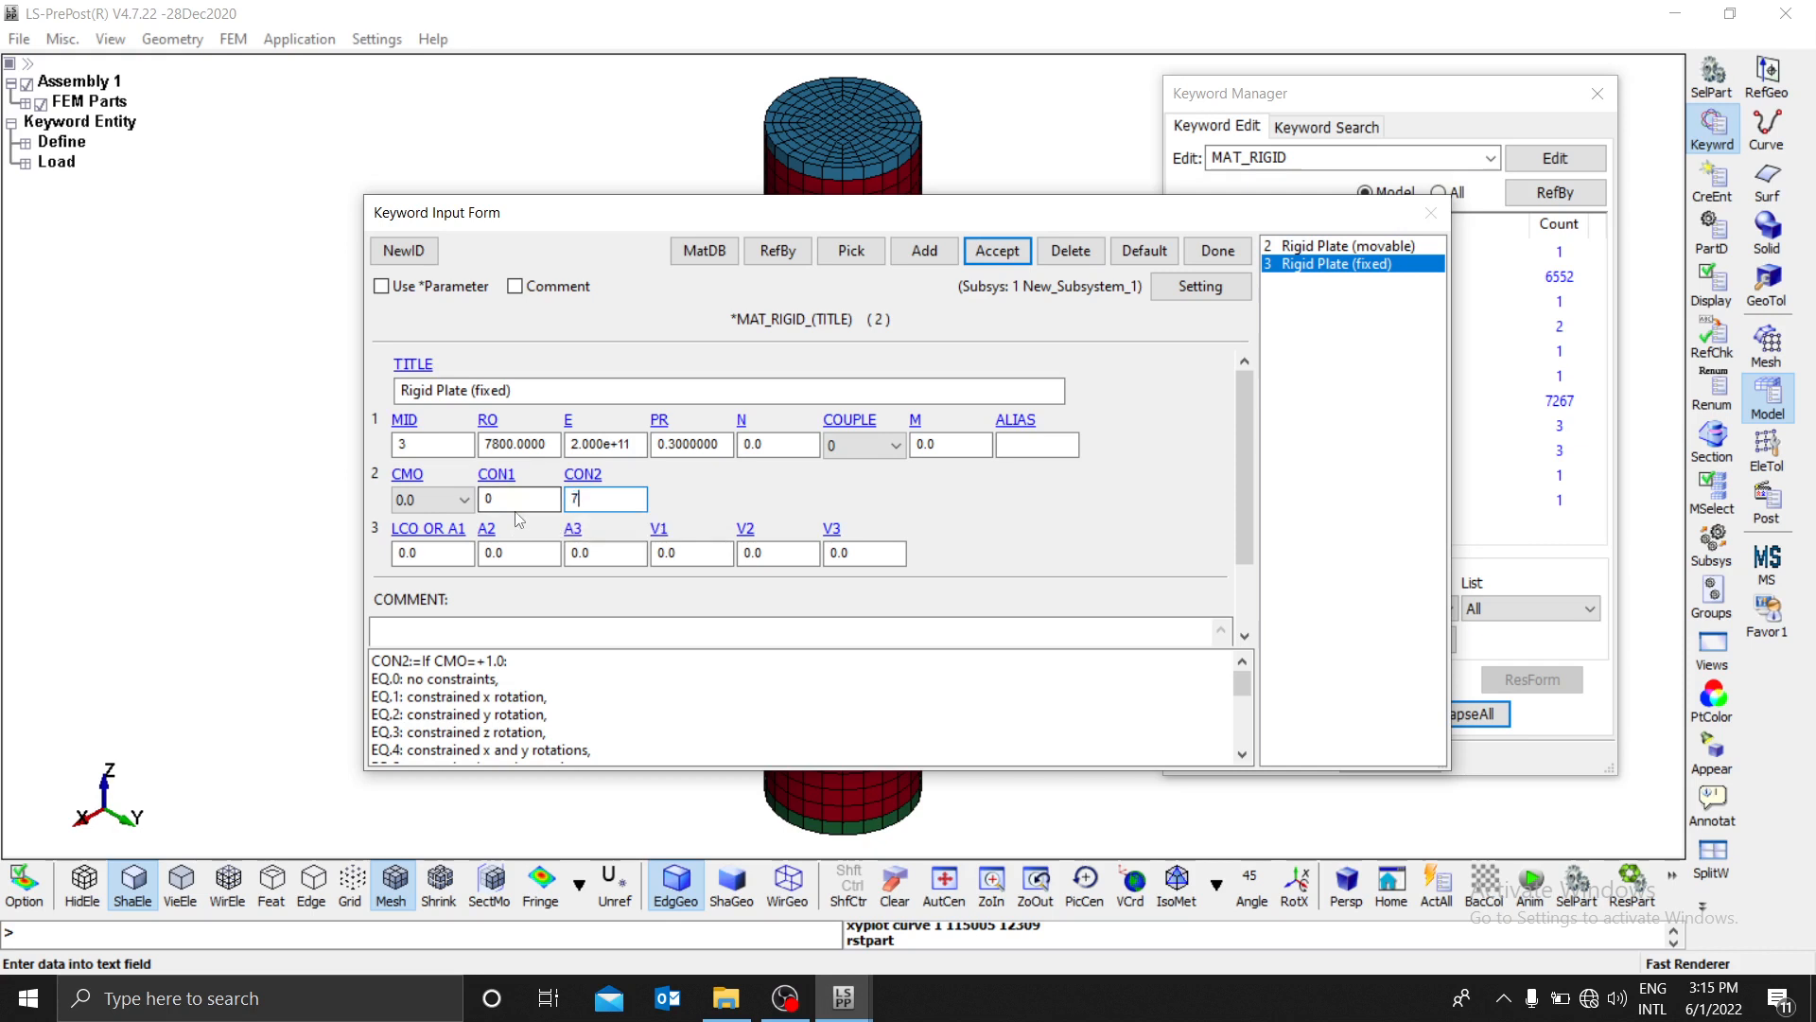
pyautogui.click(519, 499)
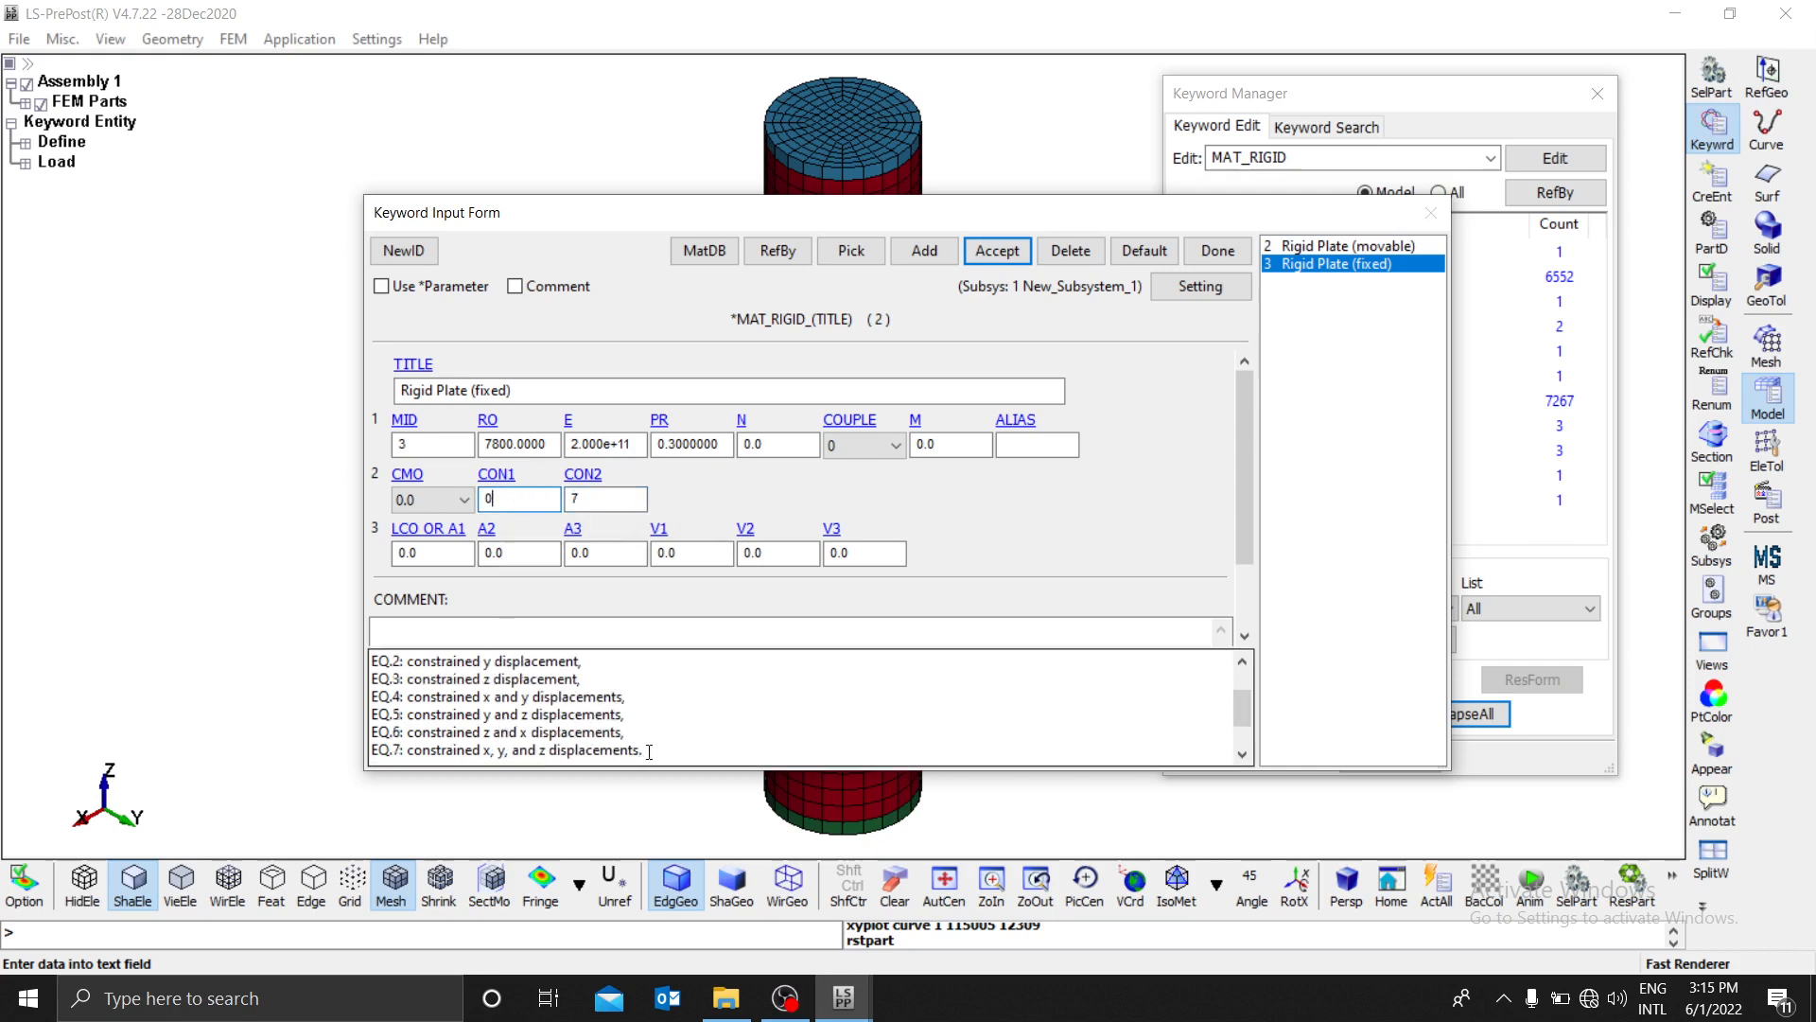
pyautogui.moveTo(649, 752); pyautogui.dragTo(389, 751)
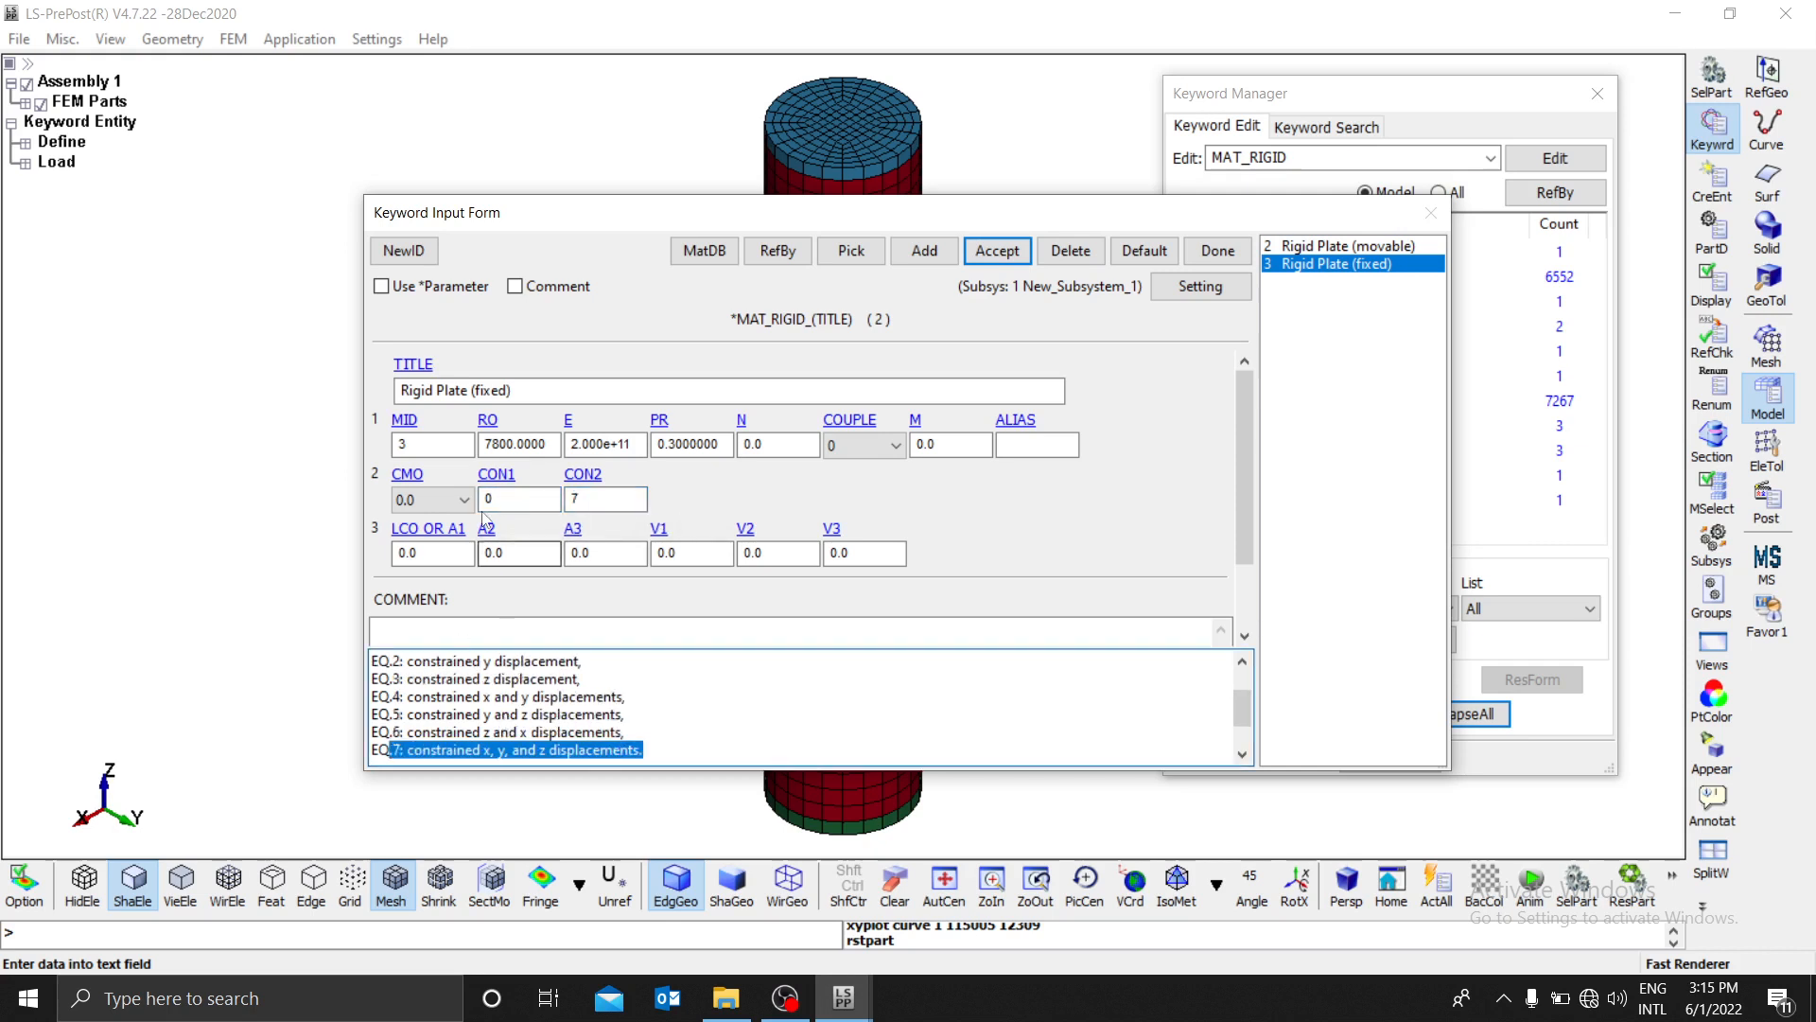
pyautogui.click(539, 500)
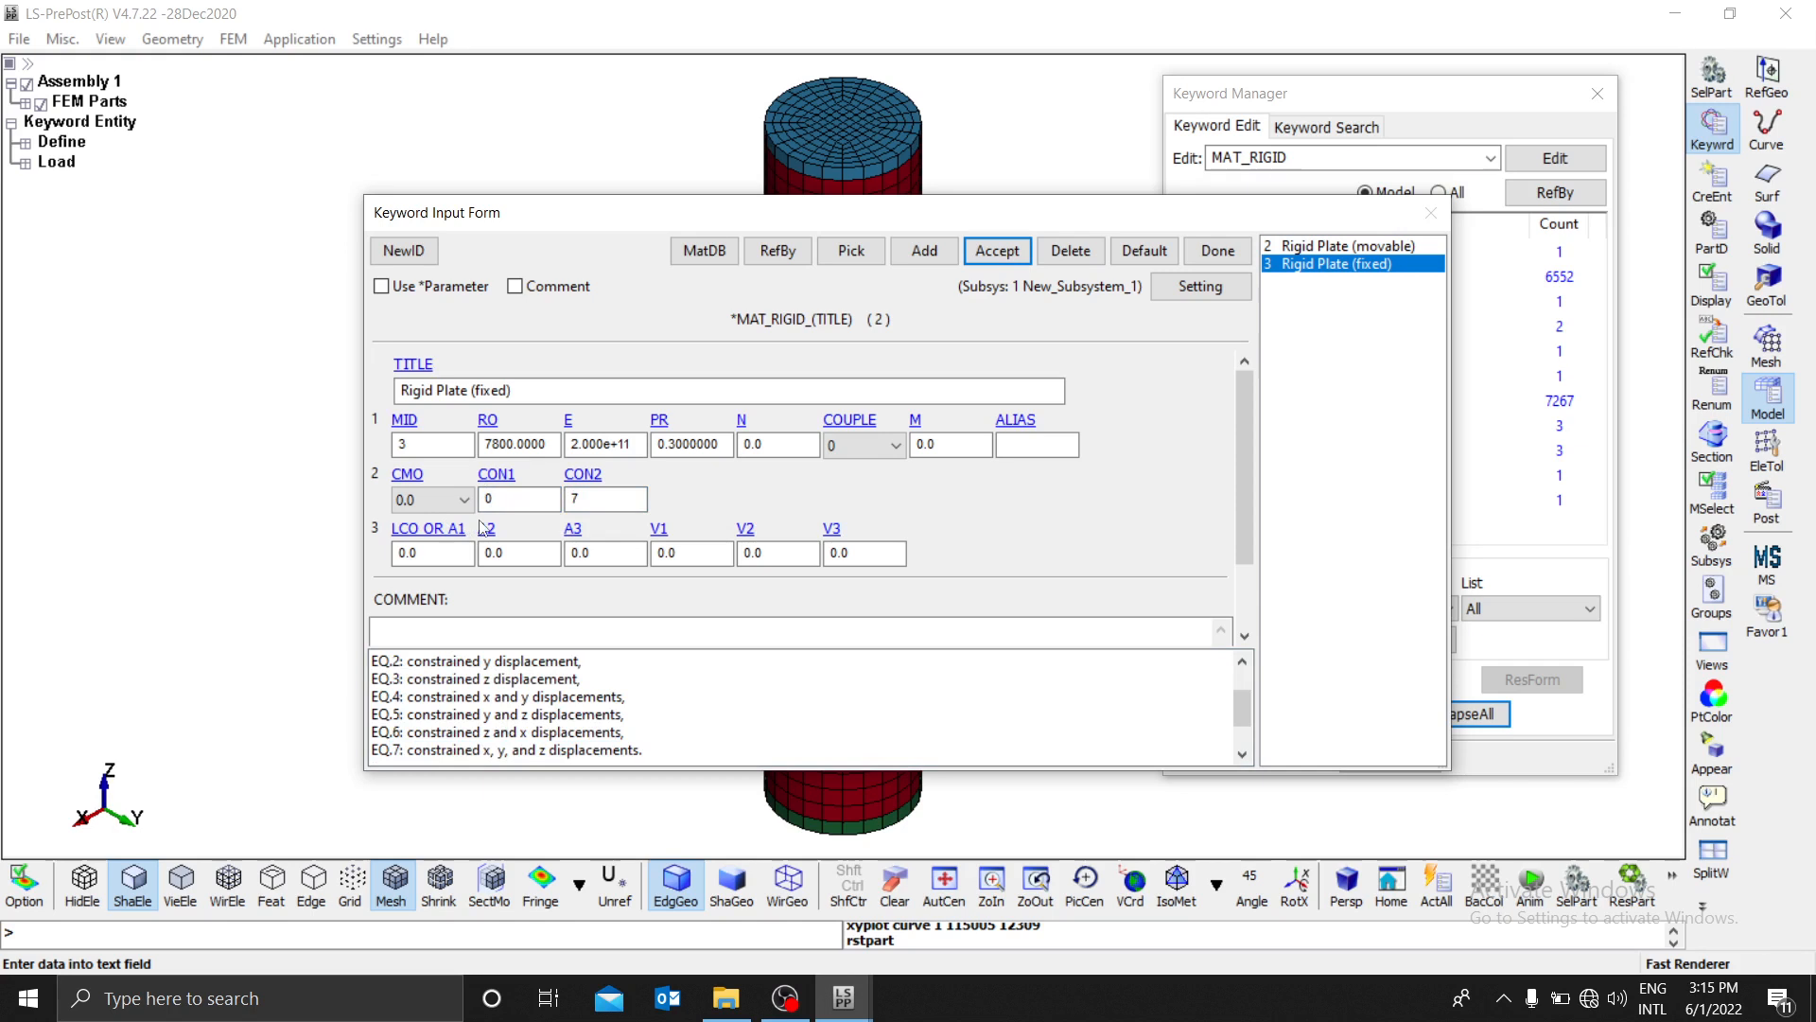
pyautogui.write('7')
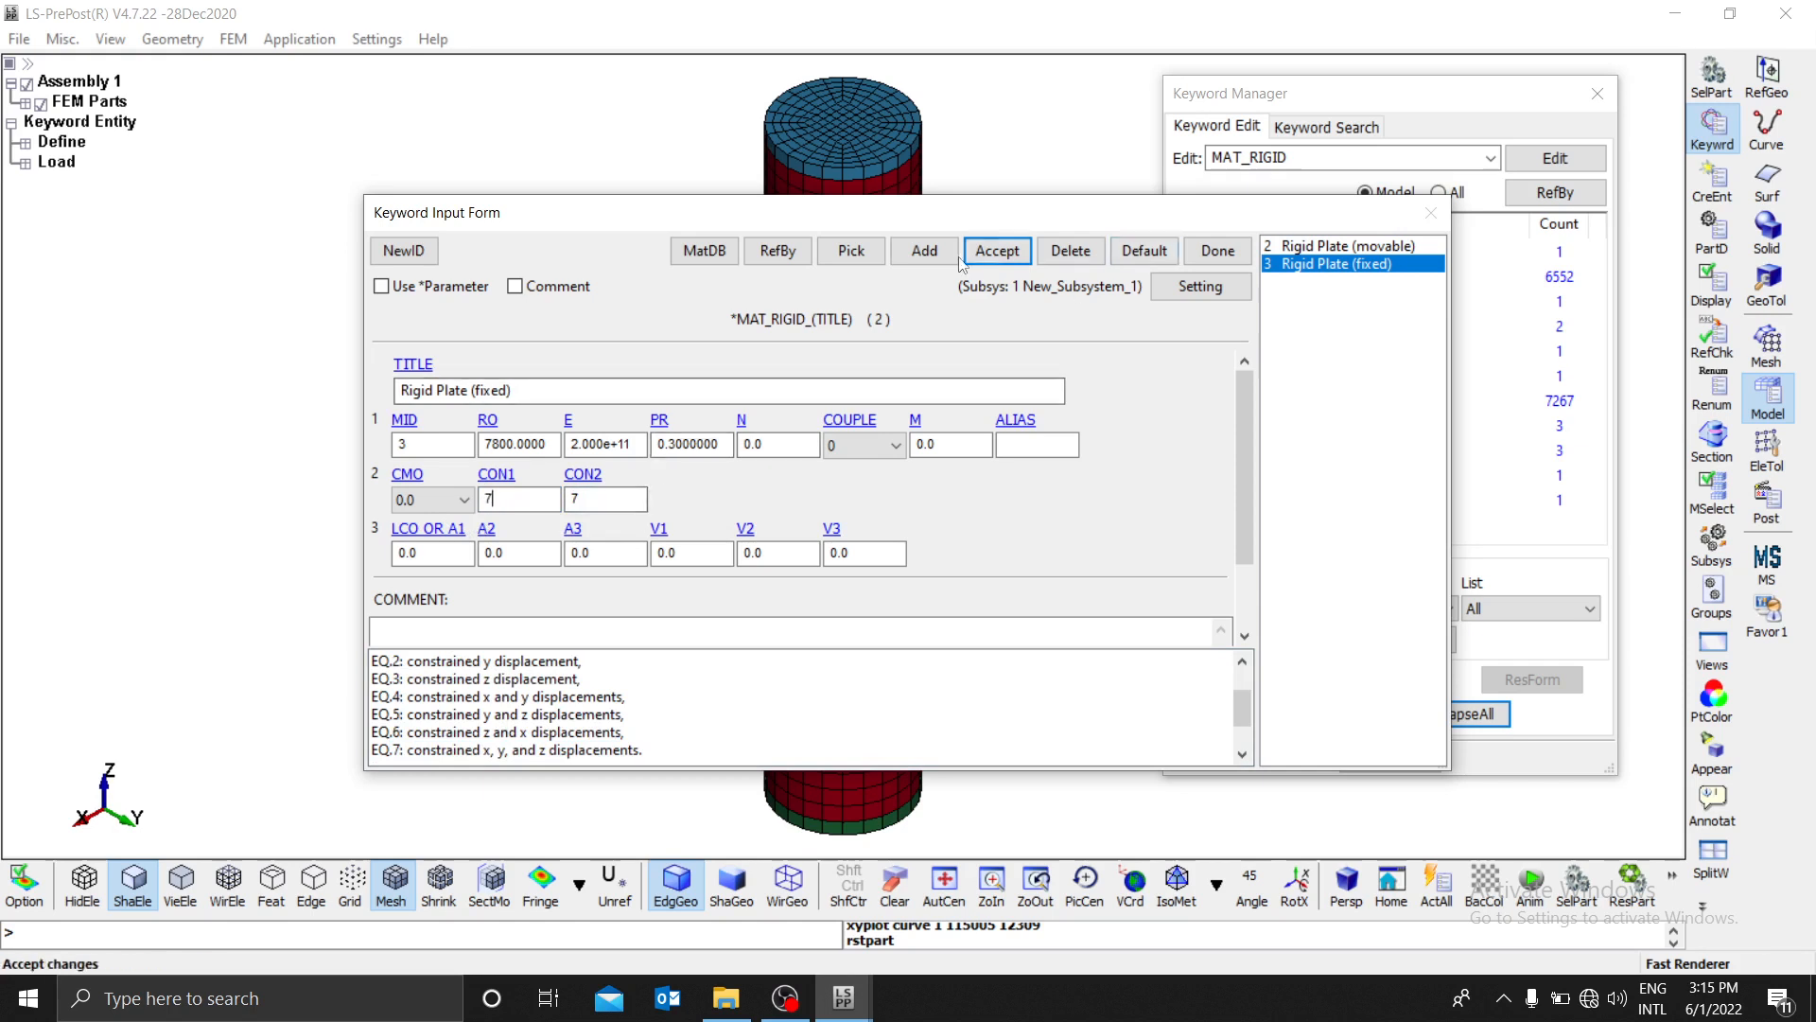
pyautogui.click(995, 250)
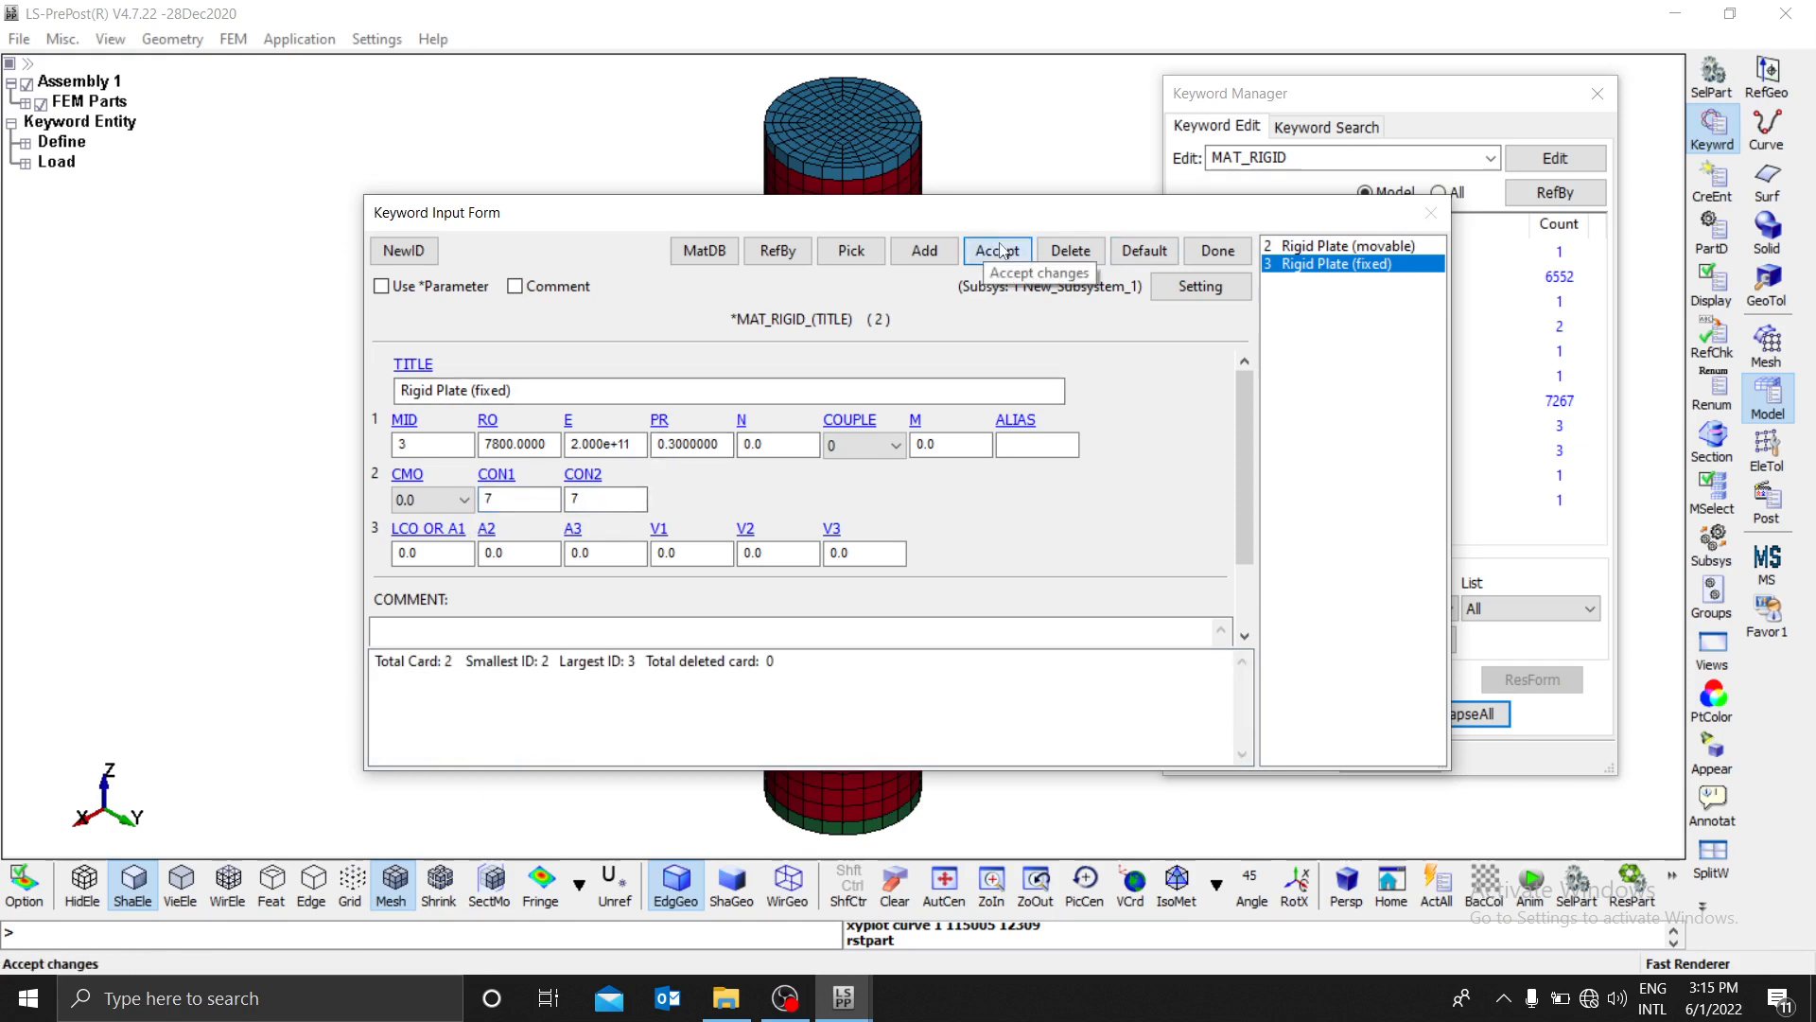
pyautogui.click(1208, 251)
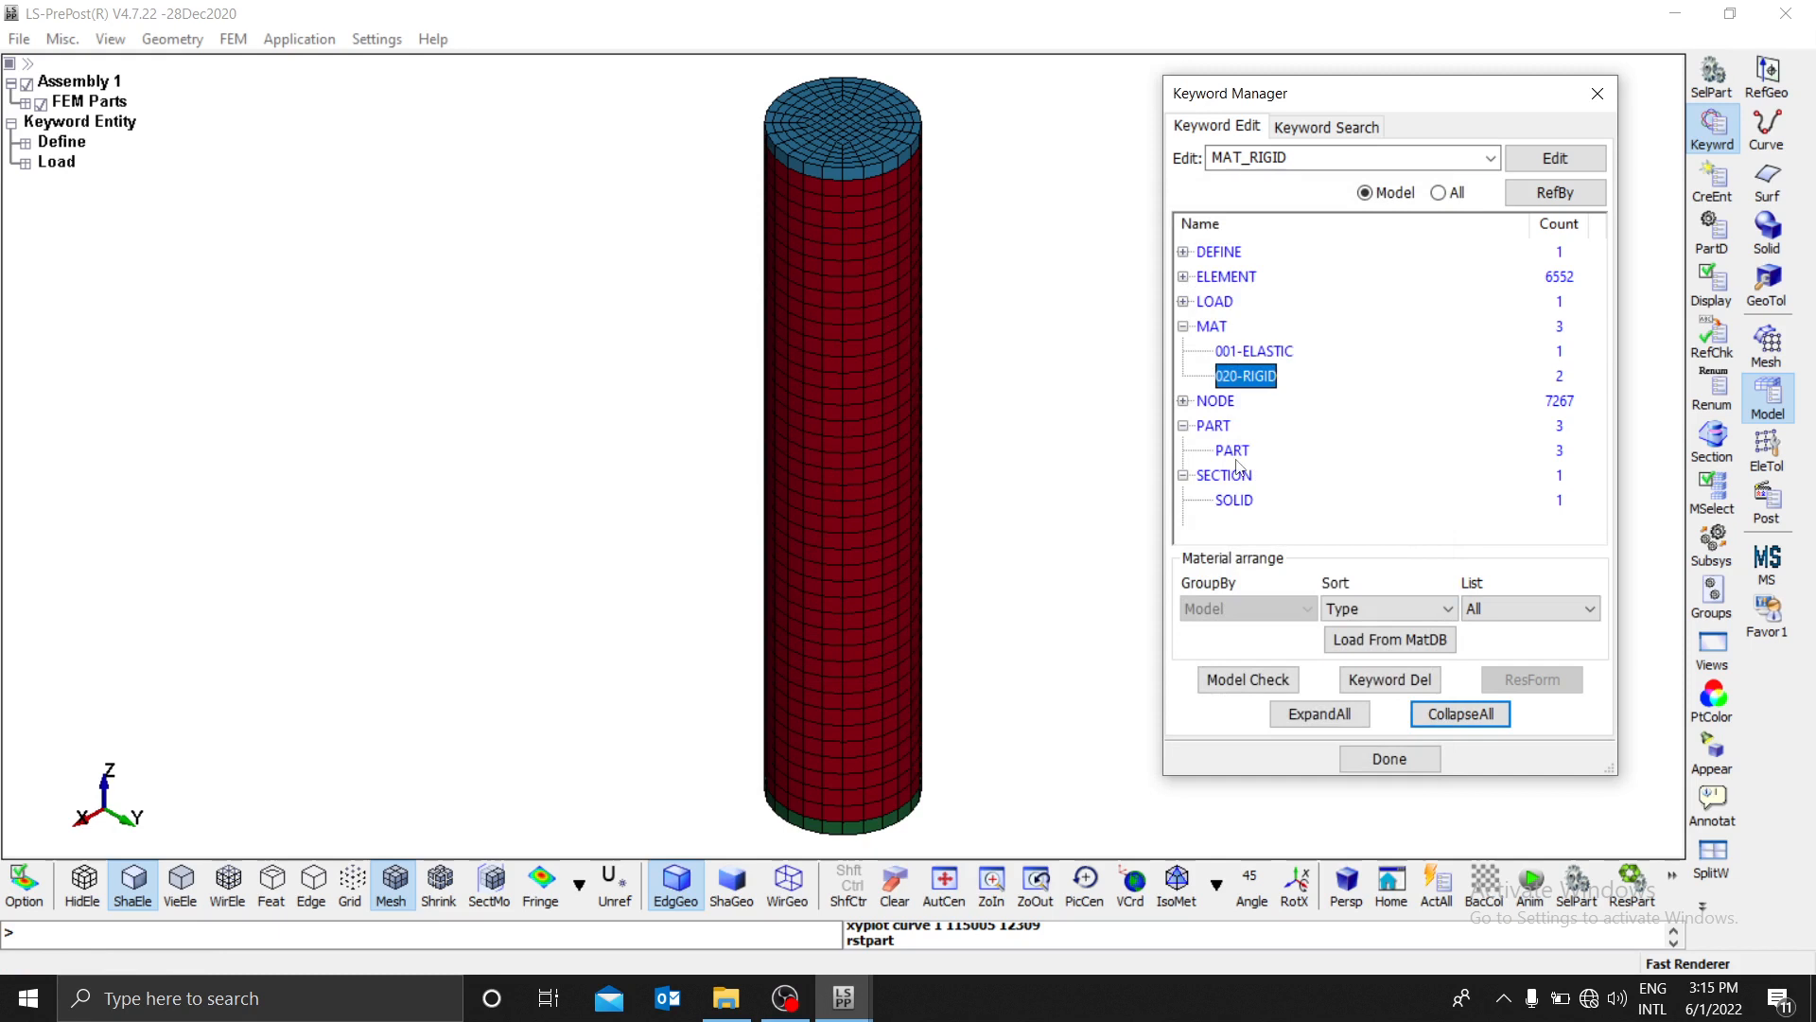
# Step: Check that the Cylinder part links to the Solid section and the Steel material, and accept the part
pyautogui.click(1234, 455)
pyautogui.doubleClick(1236, 453)
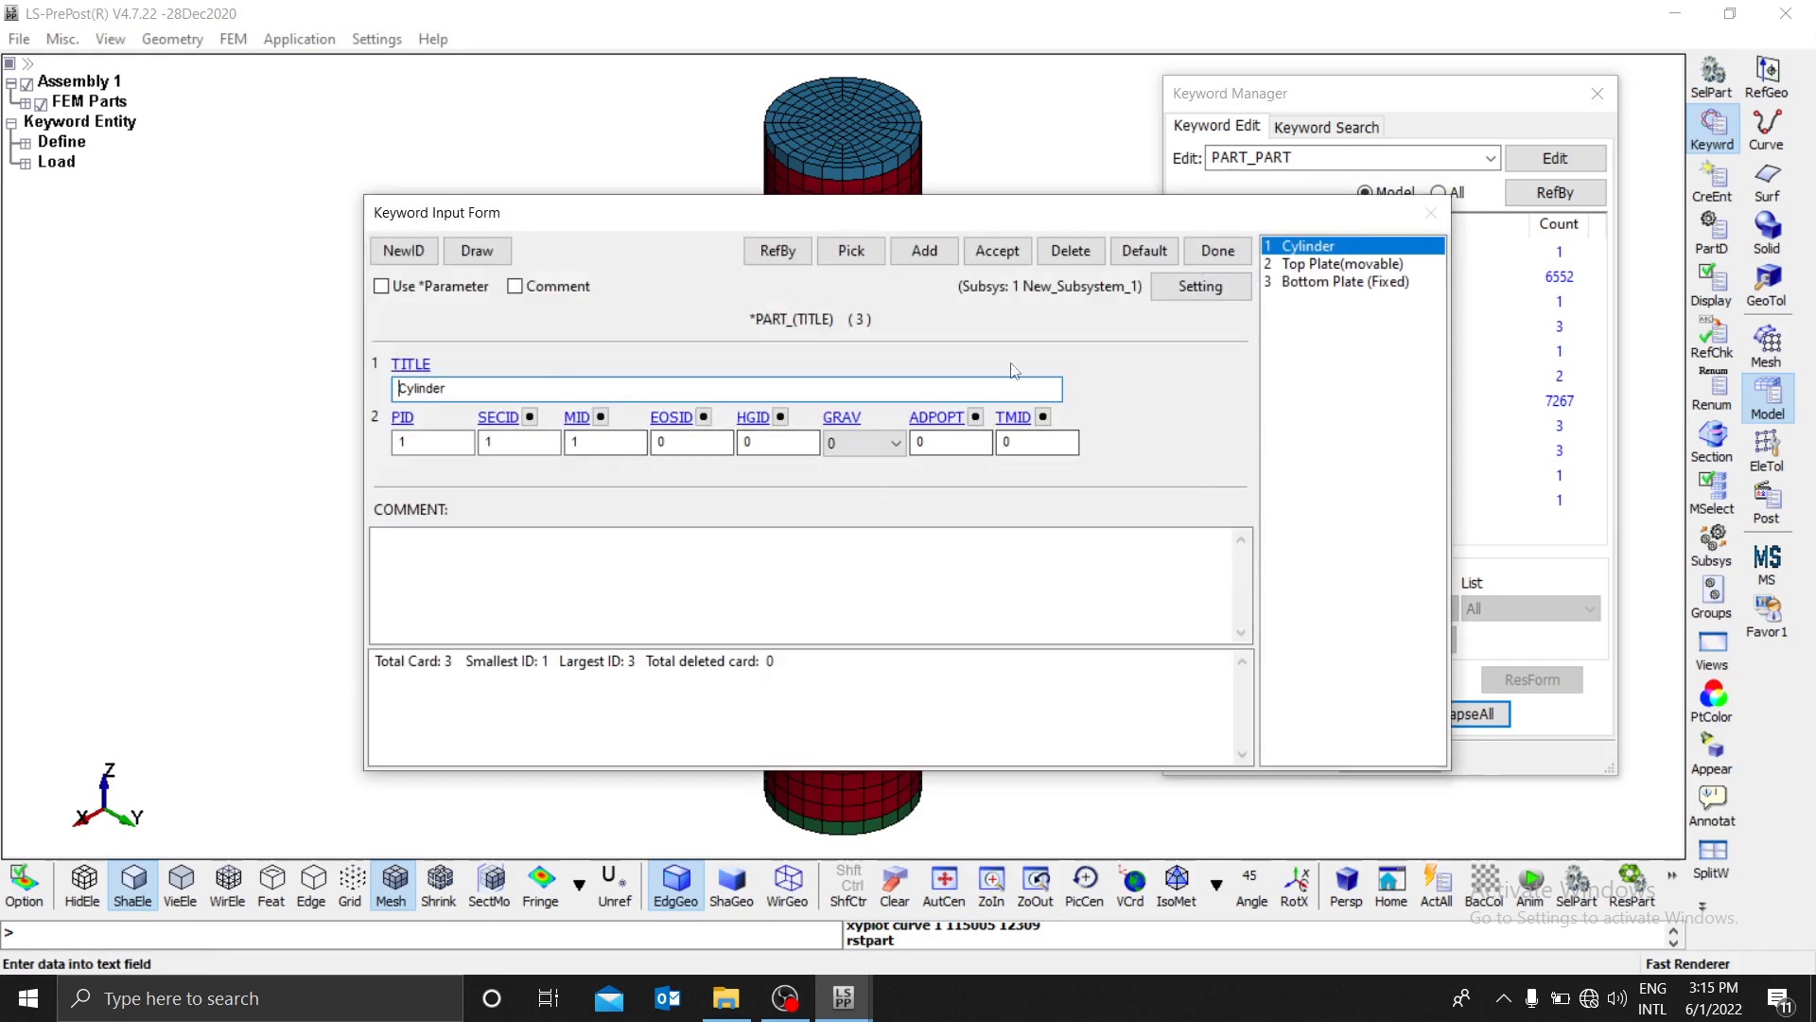
pyautogui.click(517, 437)
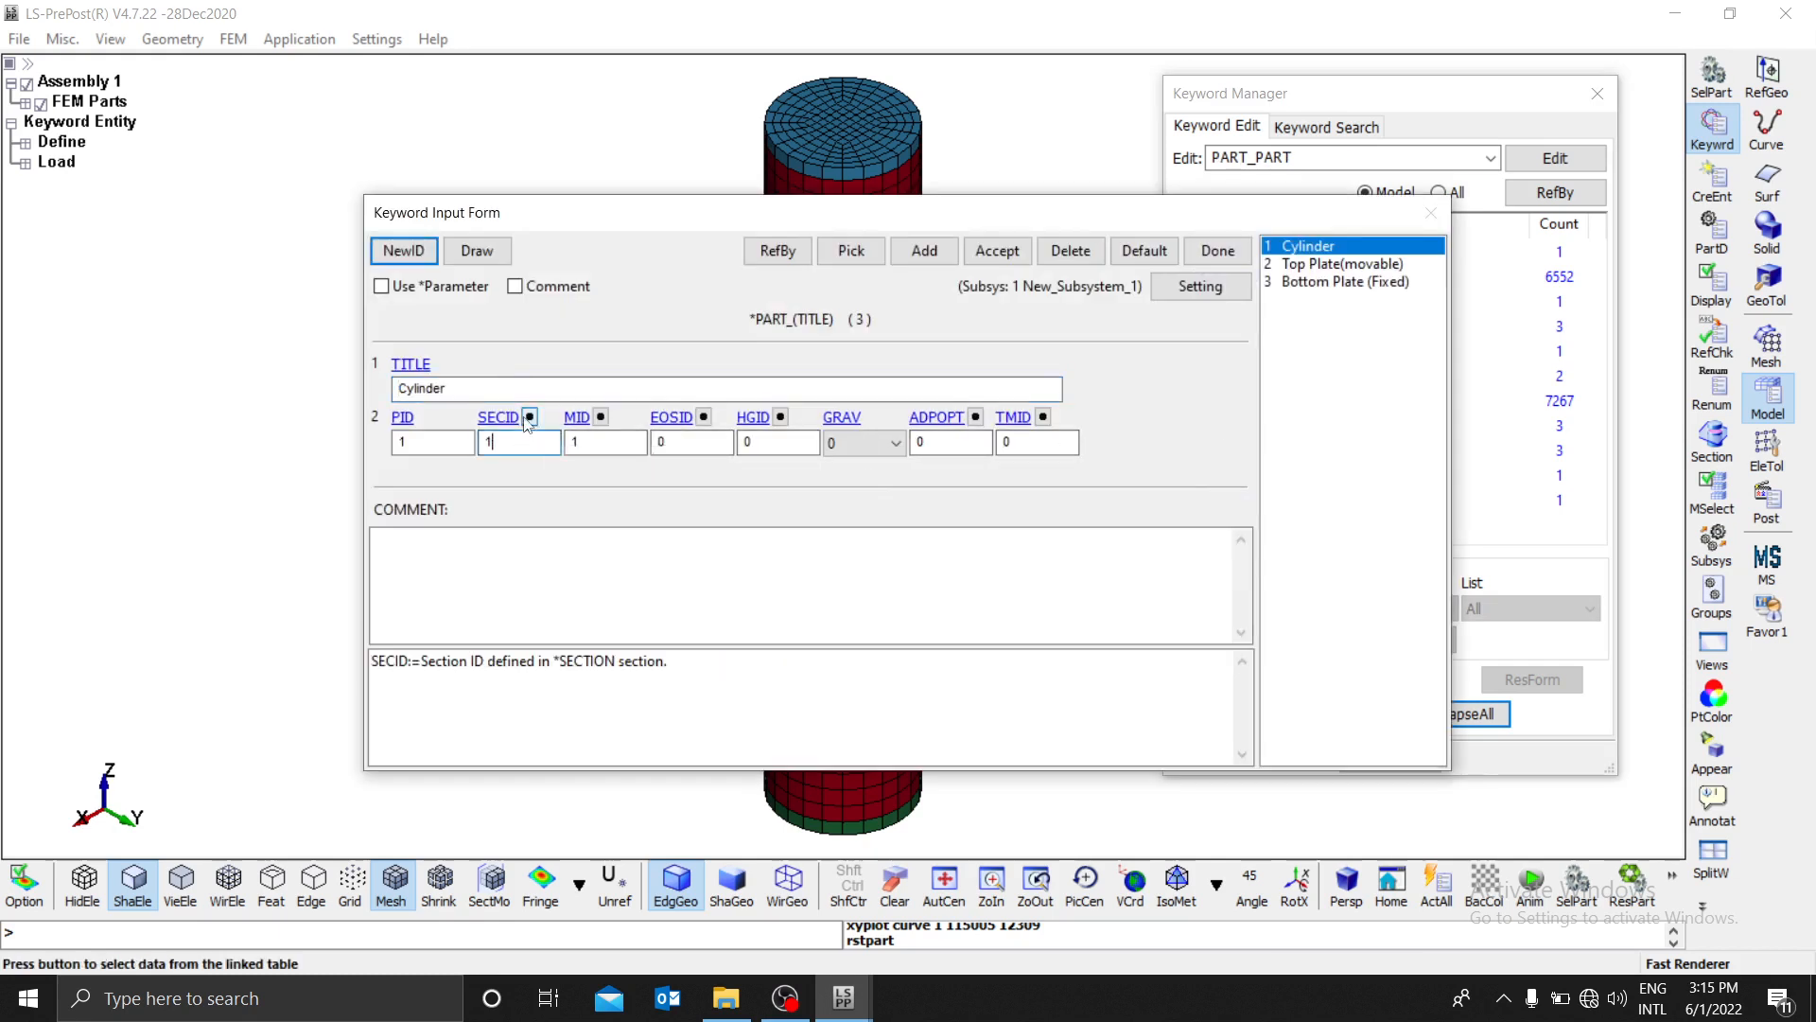
pyautogui.click(529, 417)
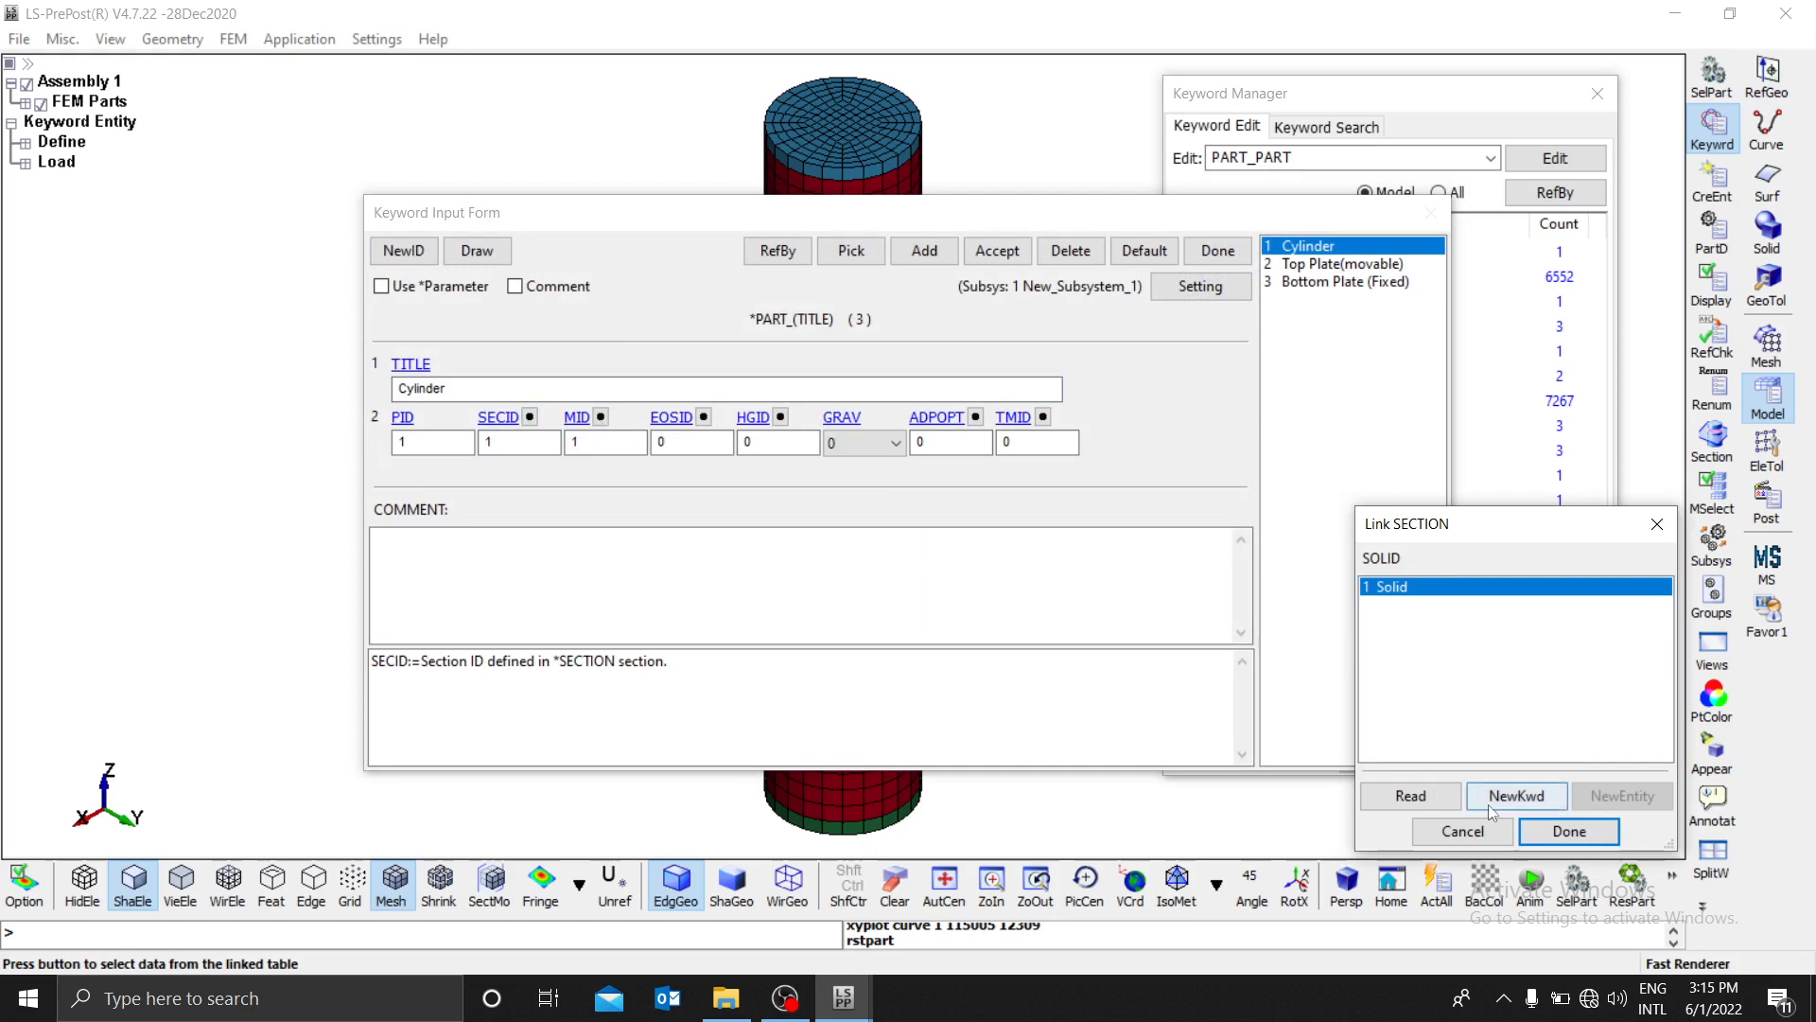
pyautogui.click(1569, 830)
pyautogui.click(600, 417)
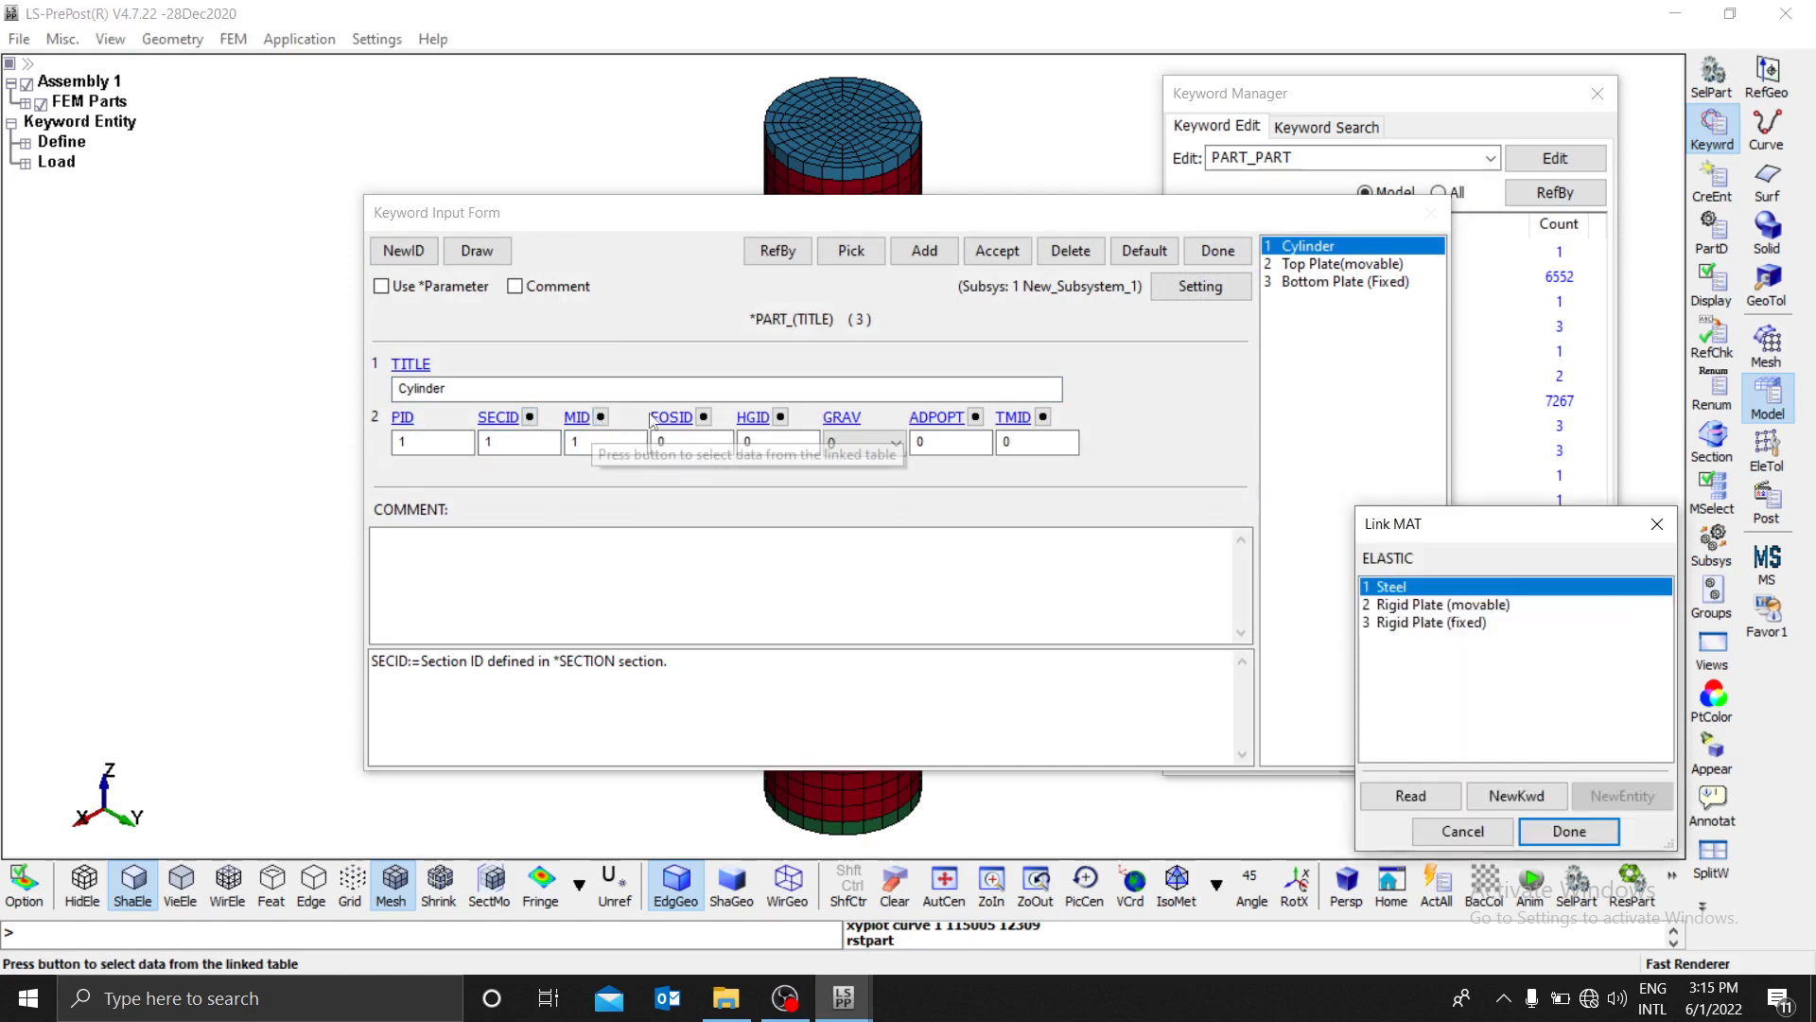
pyautogui.click(1569, 830)
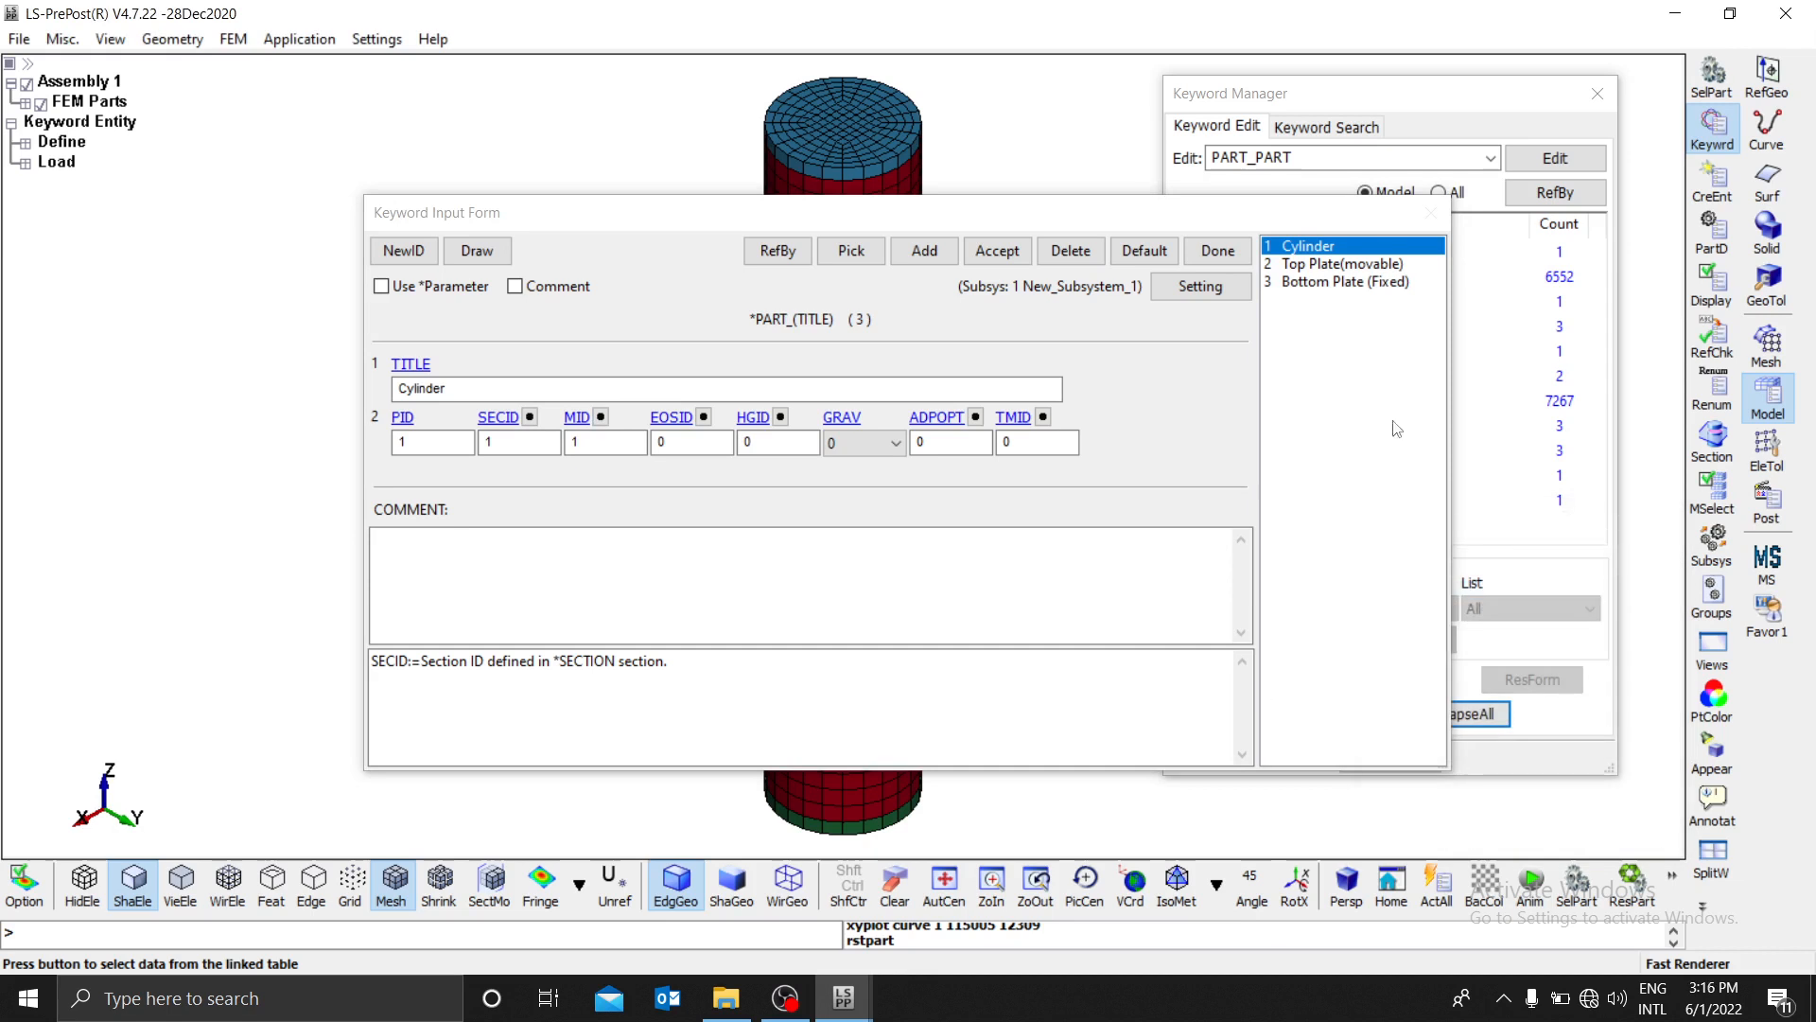
pyautogui.click(1333, 281)
pyautogui.click(1315, 246)
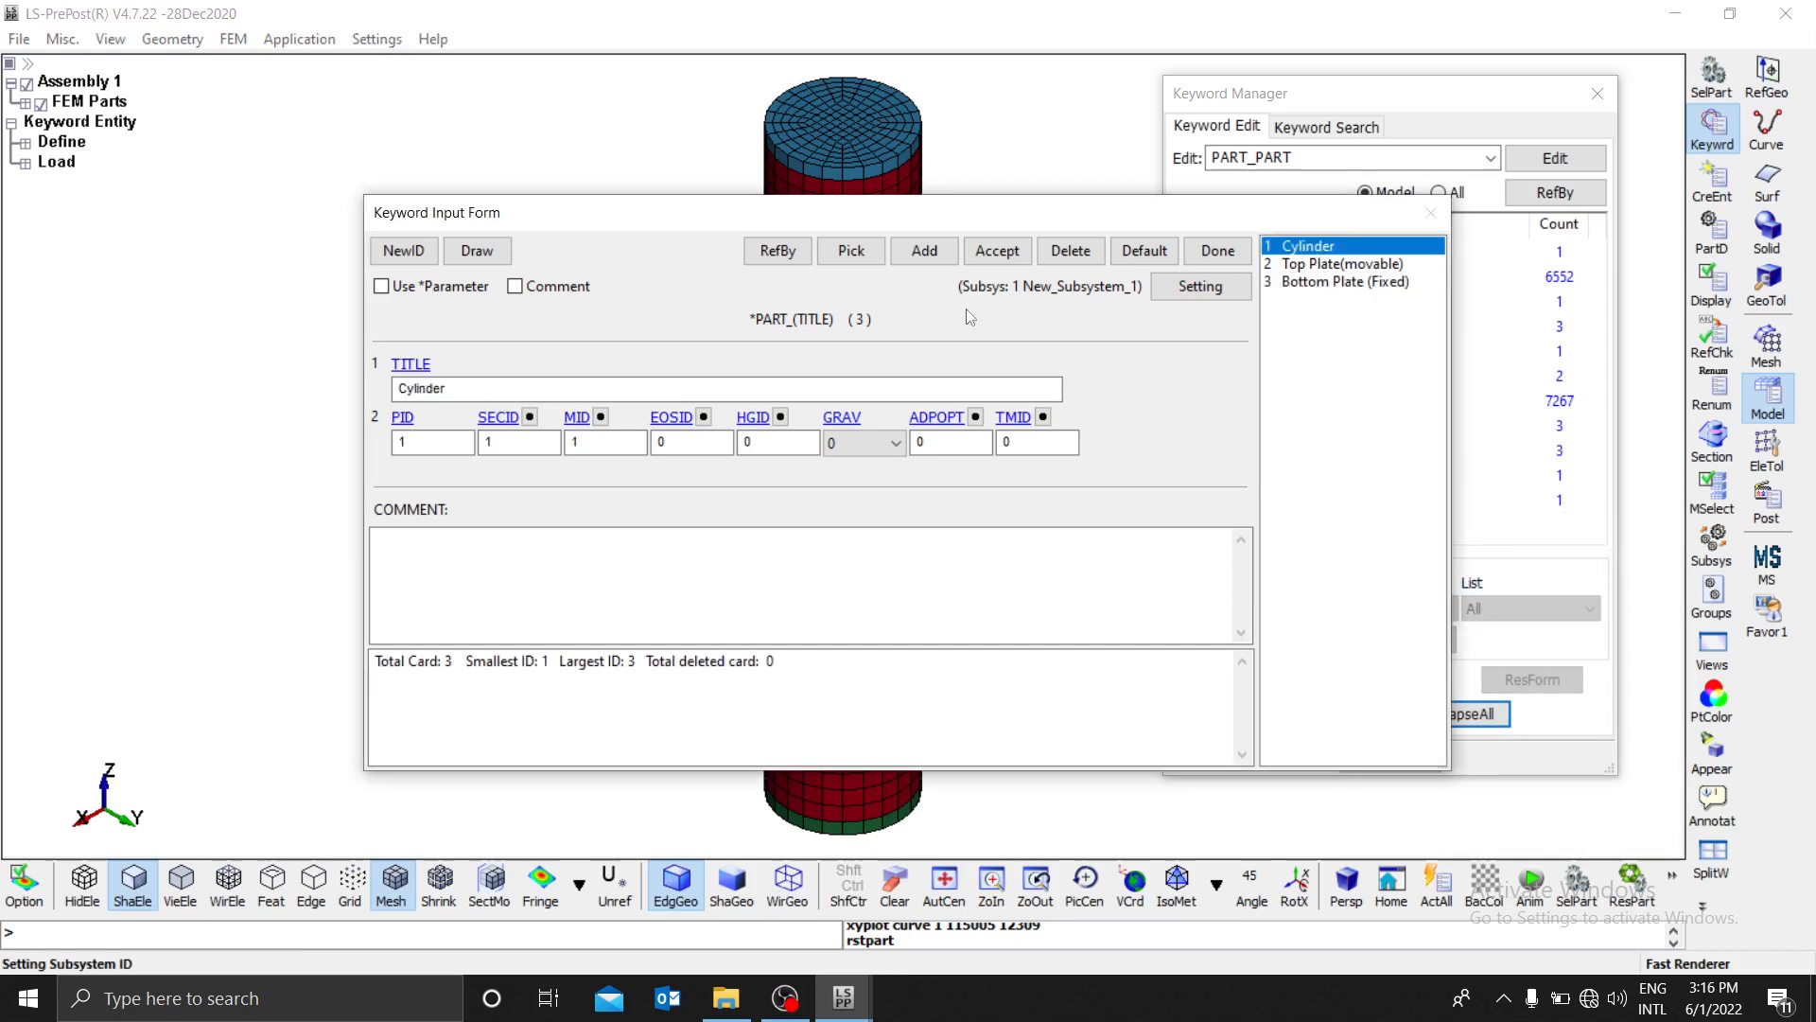
pyautogui.click(991, 250)
# Step: Assign the Solid section and the Rigid Plate (movable) material to the Top Plate(movable) part
pyautogui.click(1329, 263)
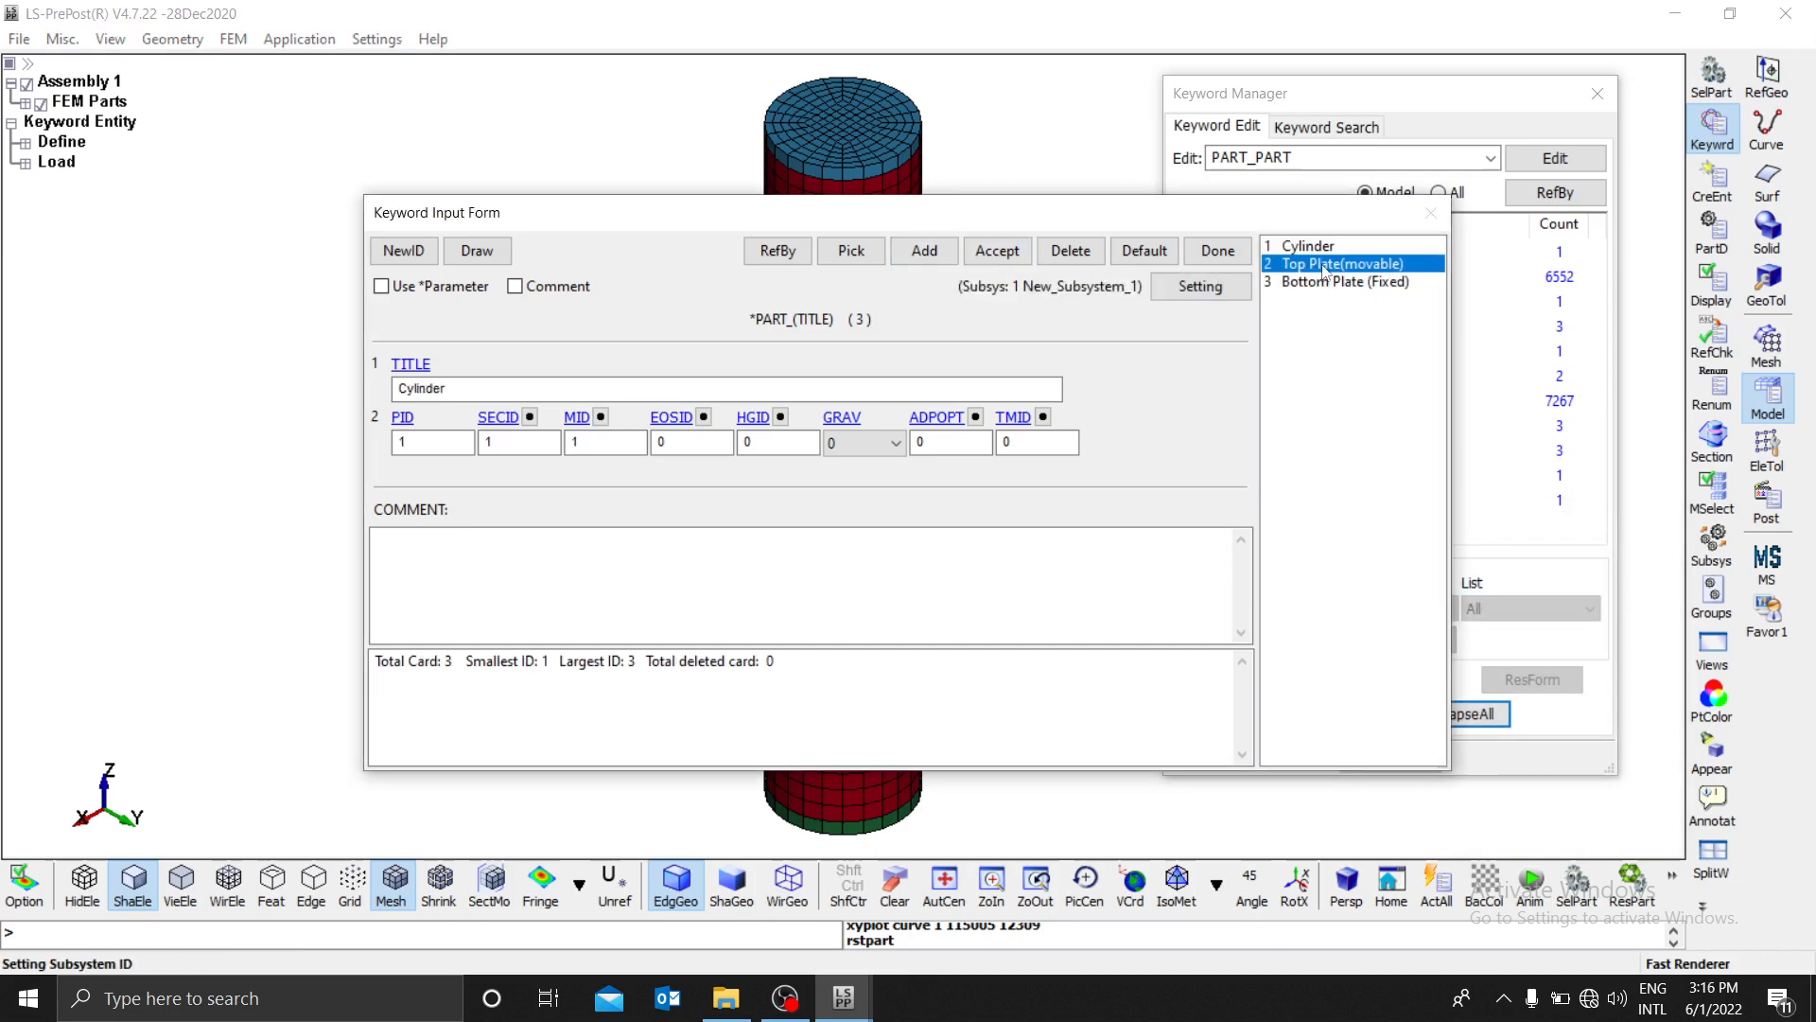
pyautogui.click(530, 417)
pyautogui.click(1393, 588)
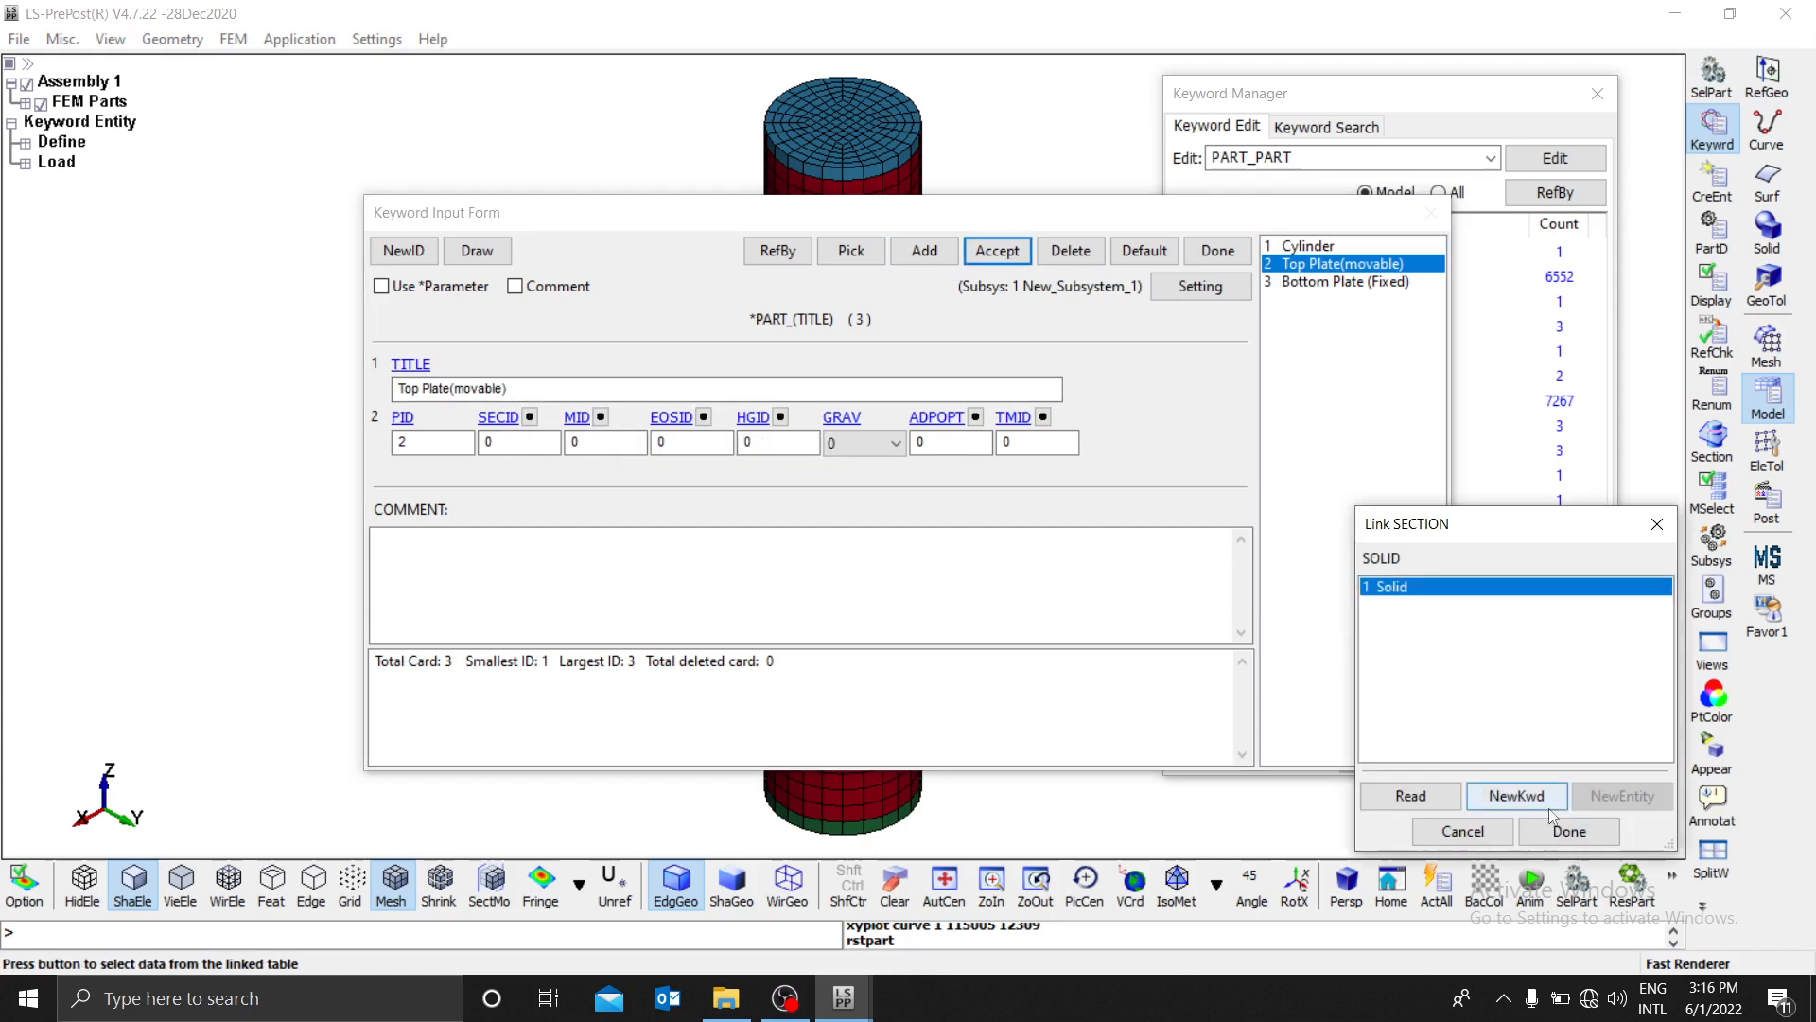
pyautogui.click(1569, 830)
pyautogui.click(601, 417)
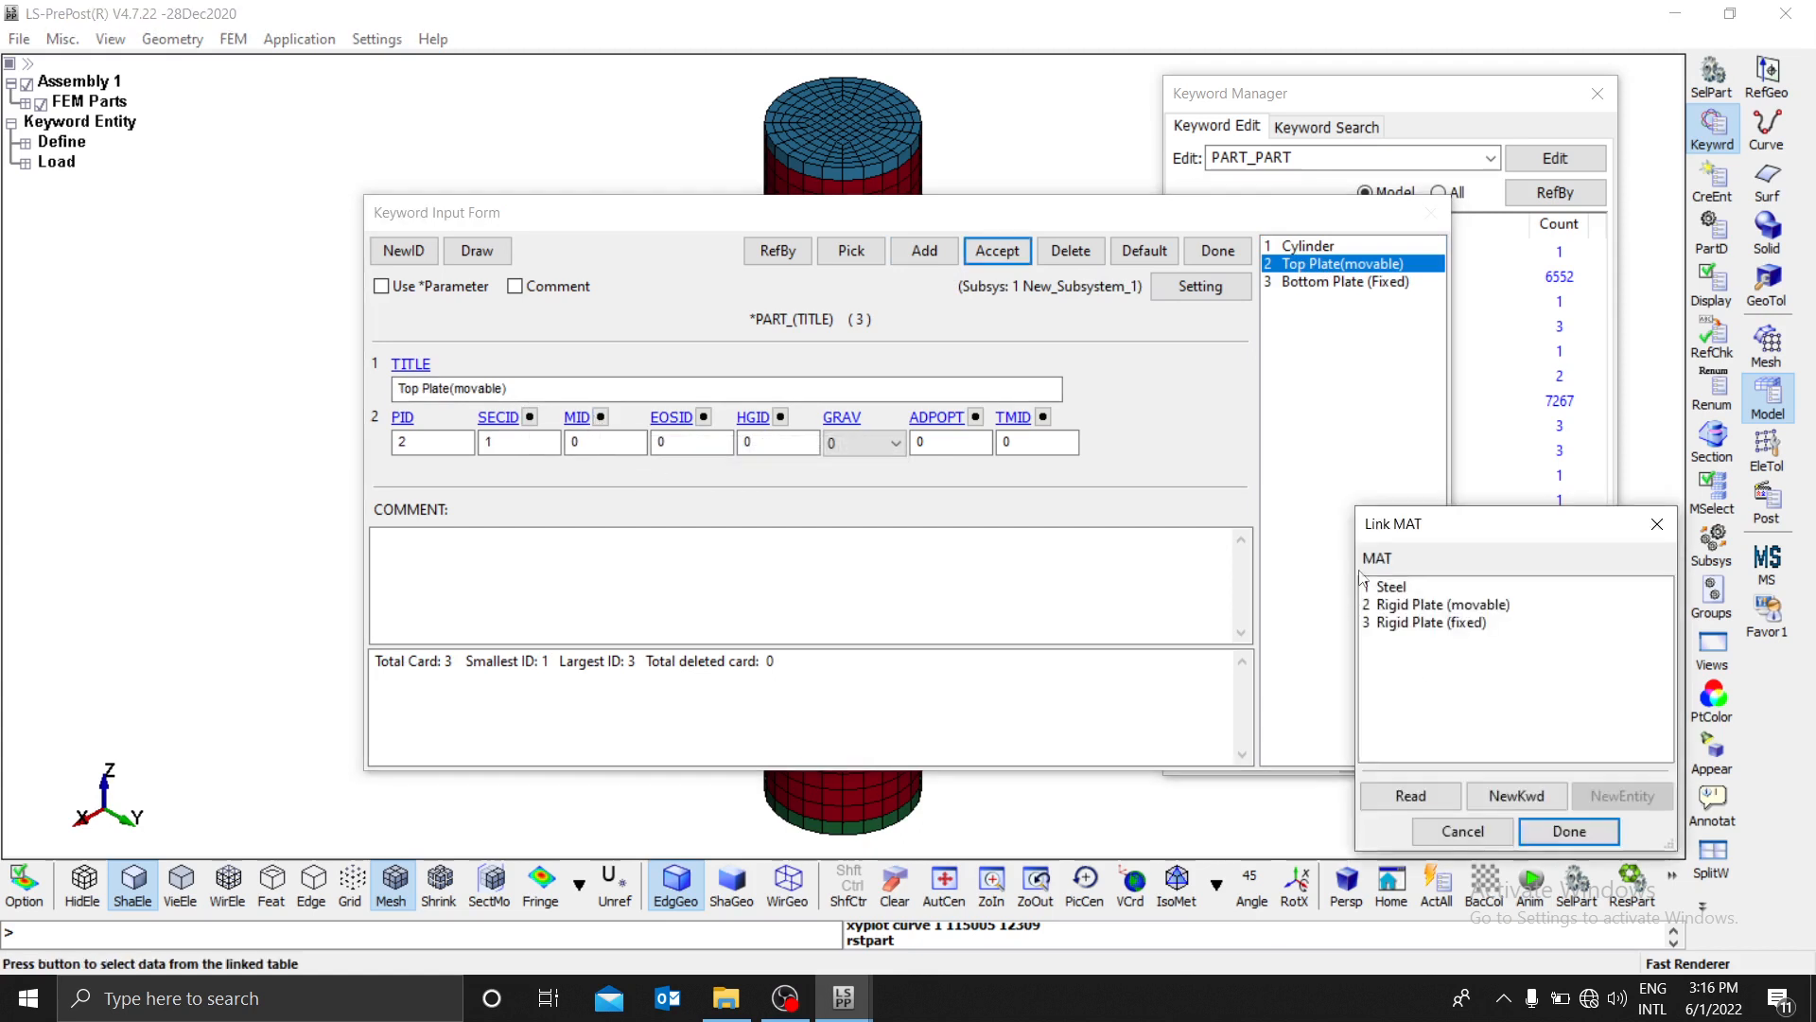
pyautogui.click(1467, 606)
pyautogui.click(1568, 830)
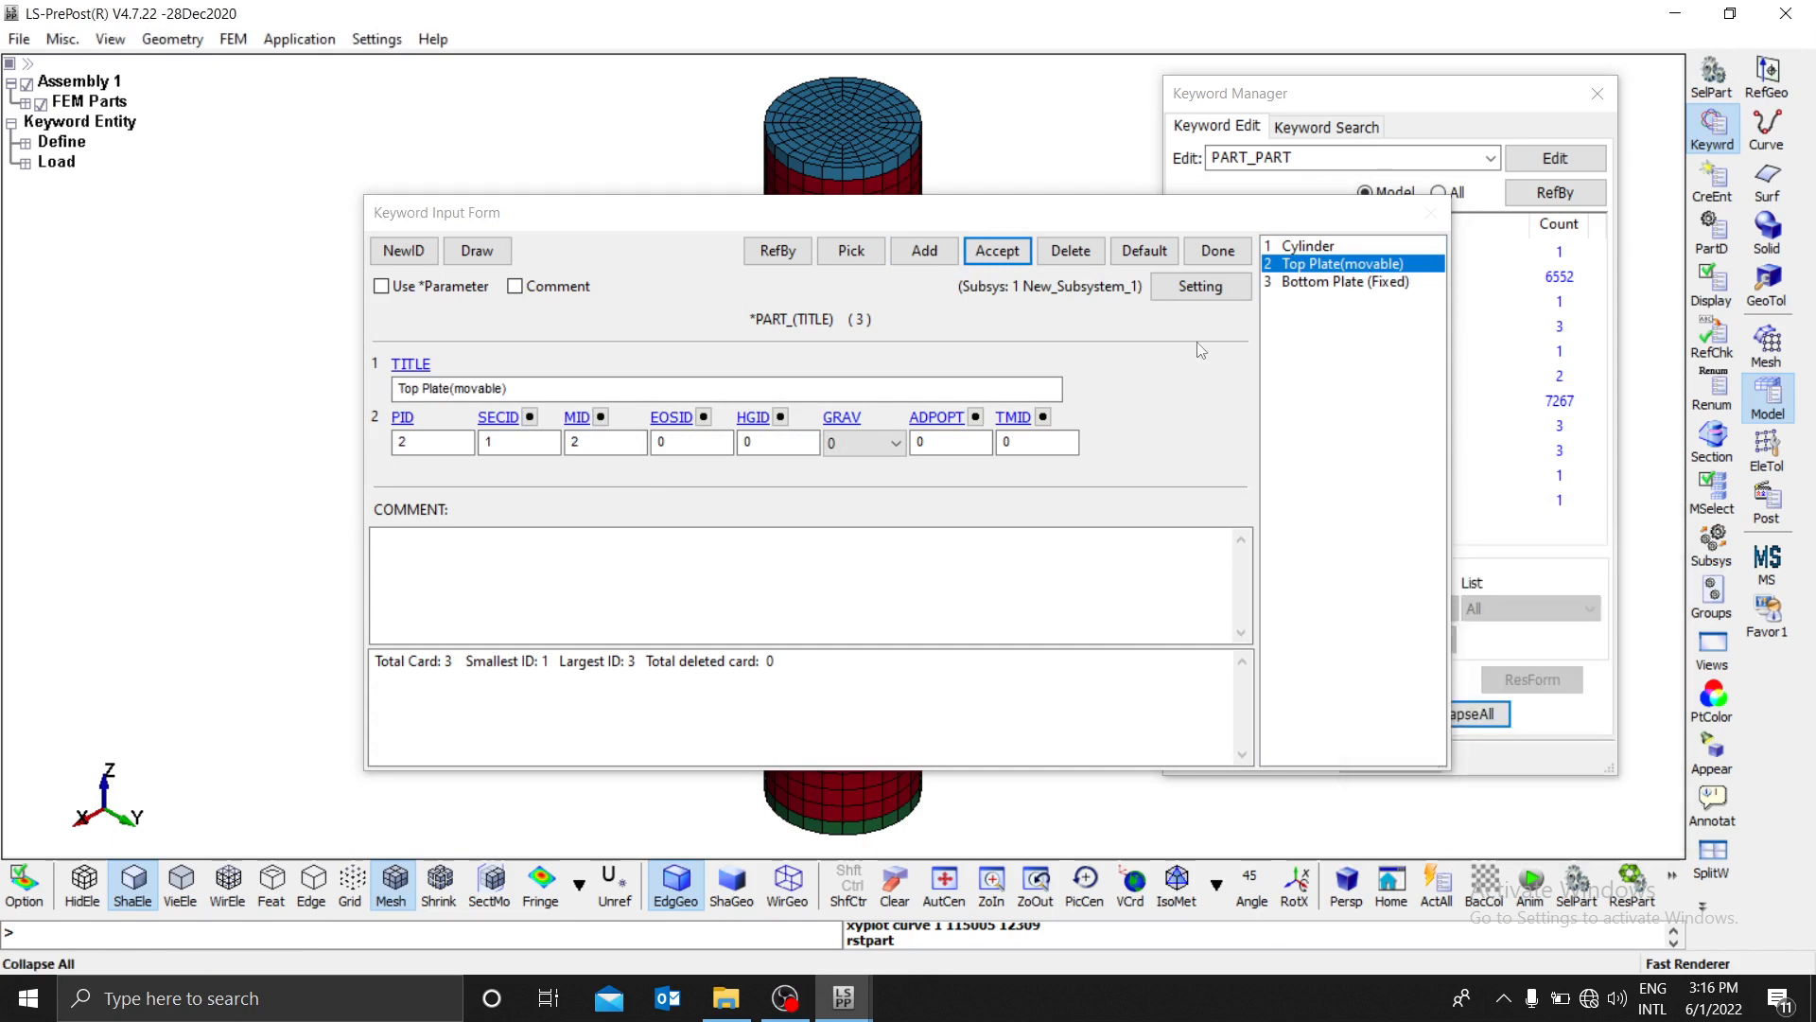
pyautogui.click(775, 441)
# Step: Assign the Solid section and the Rigid Plate (fixed) material to the Bottom Plate (Fixed) part, accept it and close the form
pyautogui.click(1345, 281)
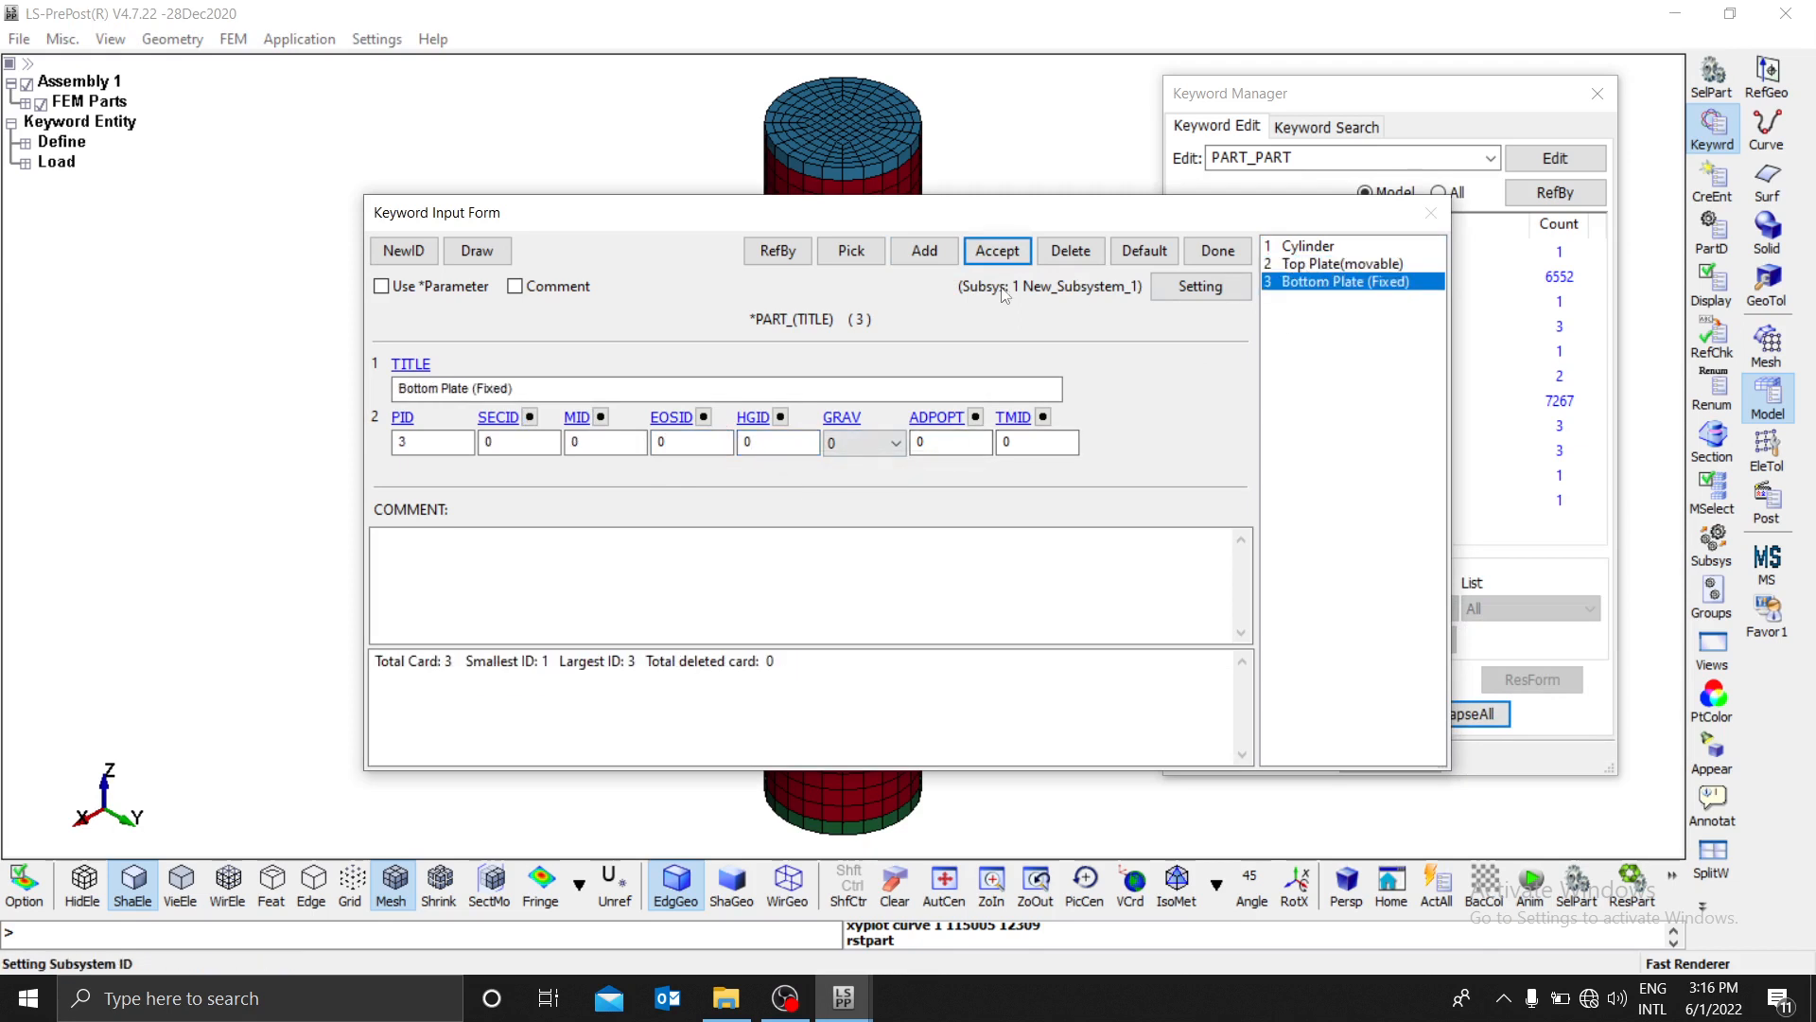
pyautogui.click(498, 417)
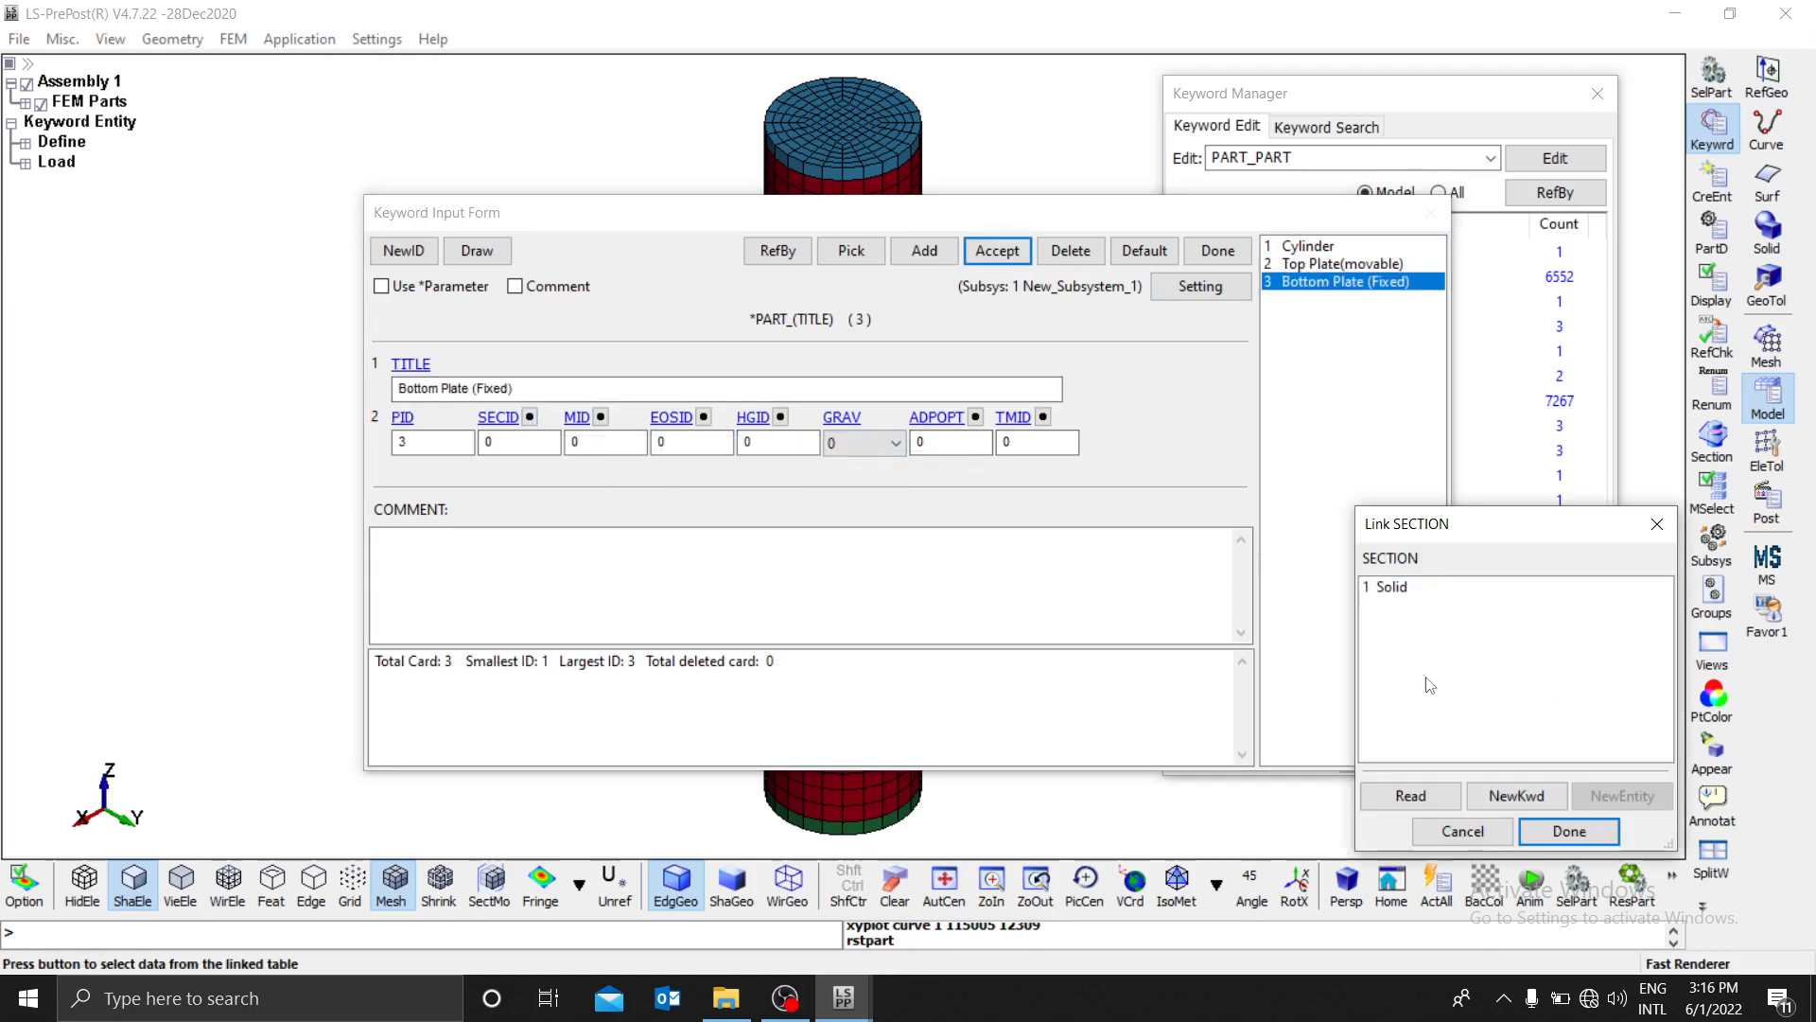
pyautogui.click(1387, 589)
pyautogui.click(1560, 833)
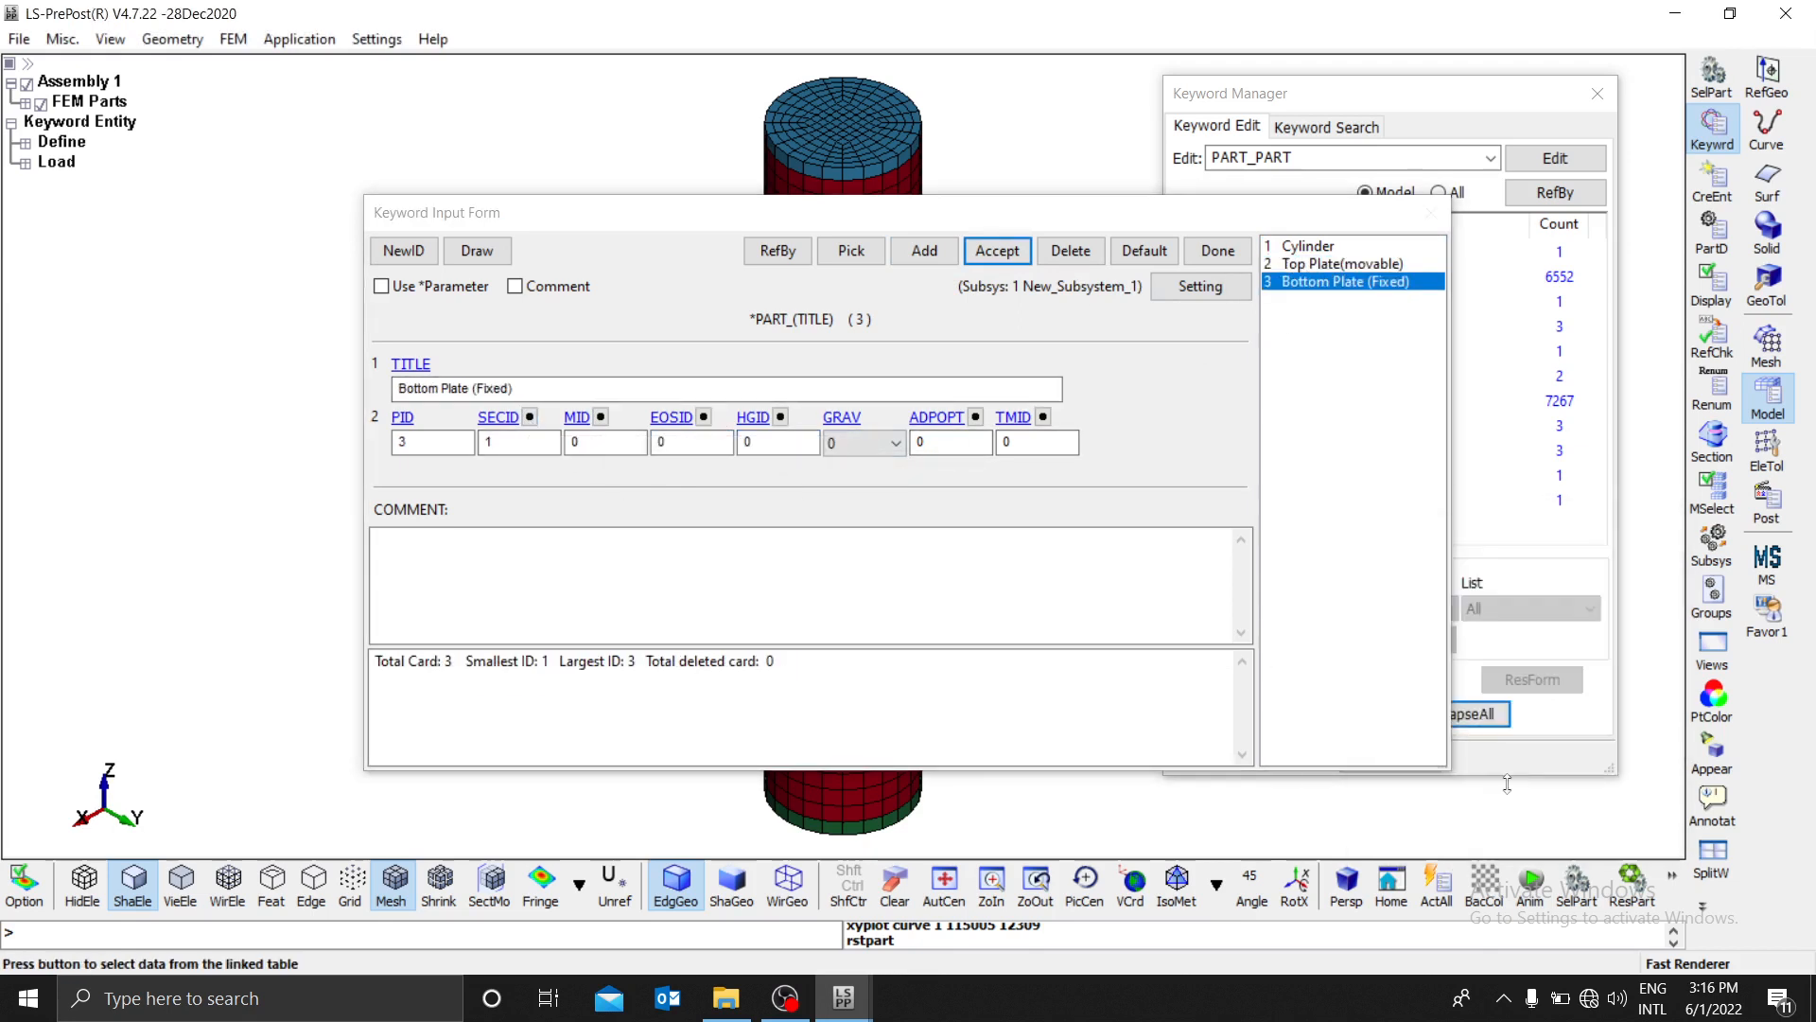
pyautogui.click(577, 417)
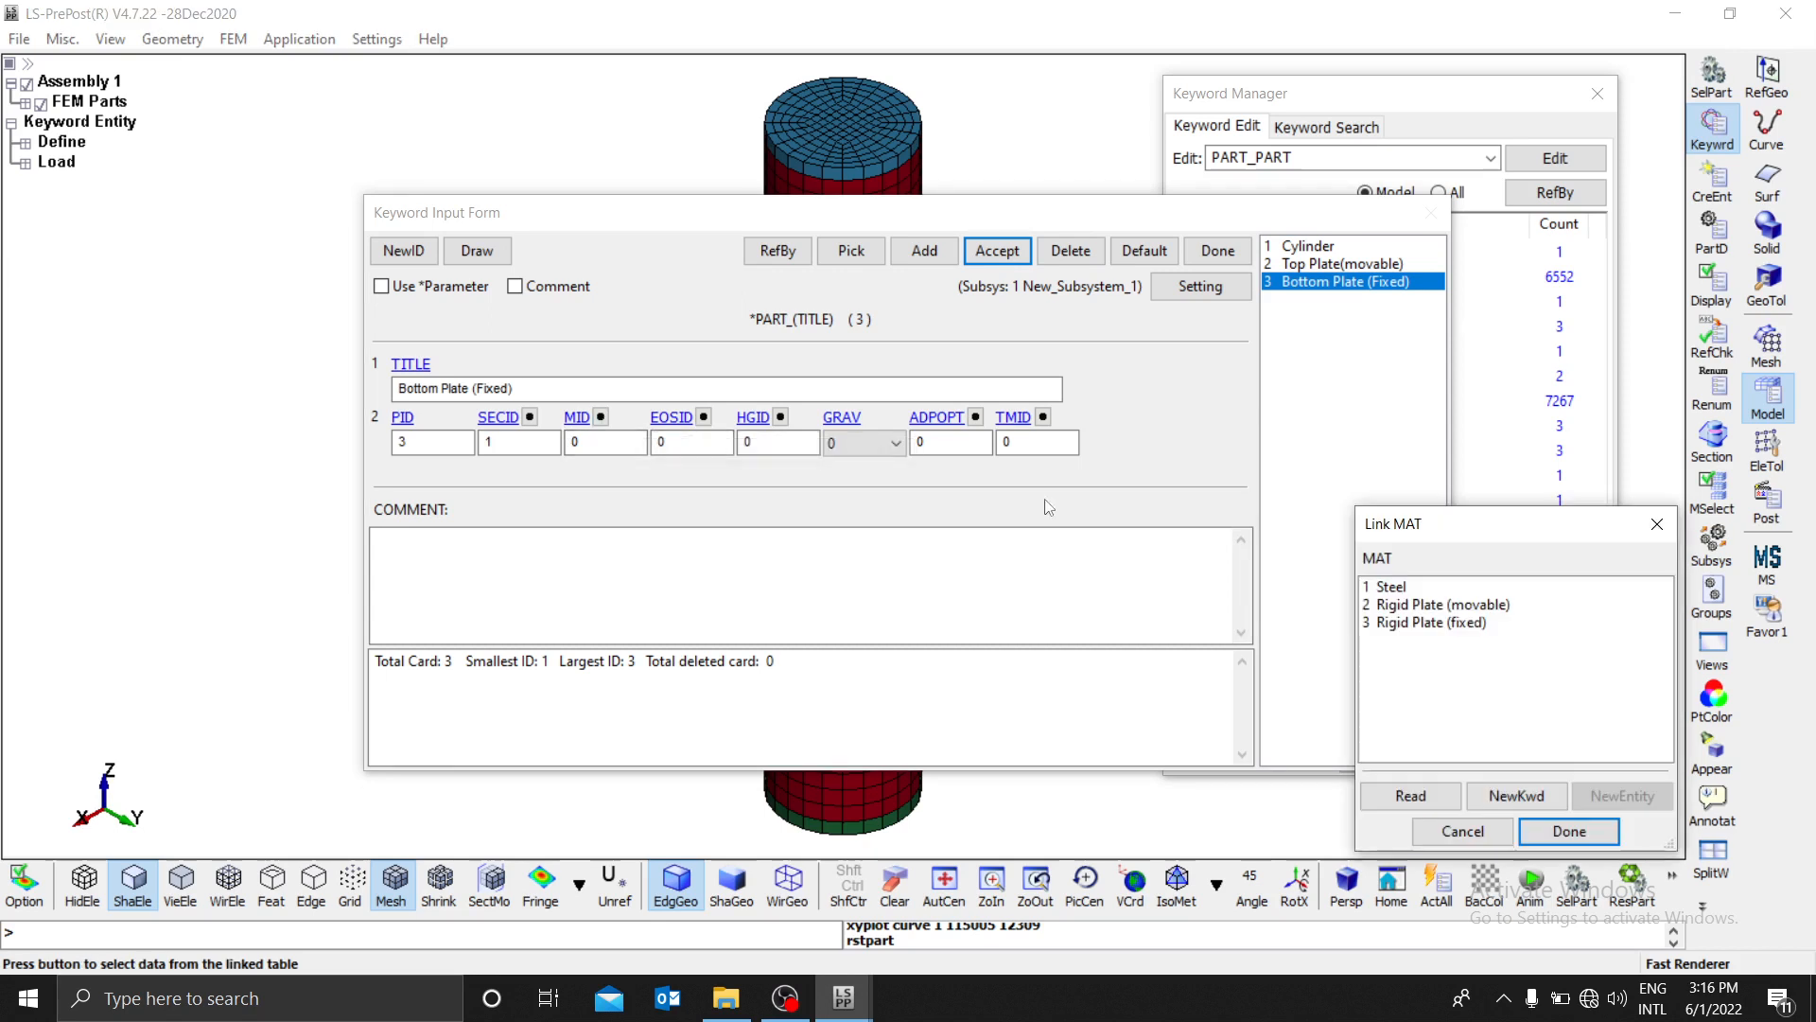
pyautogui.click(1432, 622)
pyautogui.click(1569, 831)
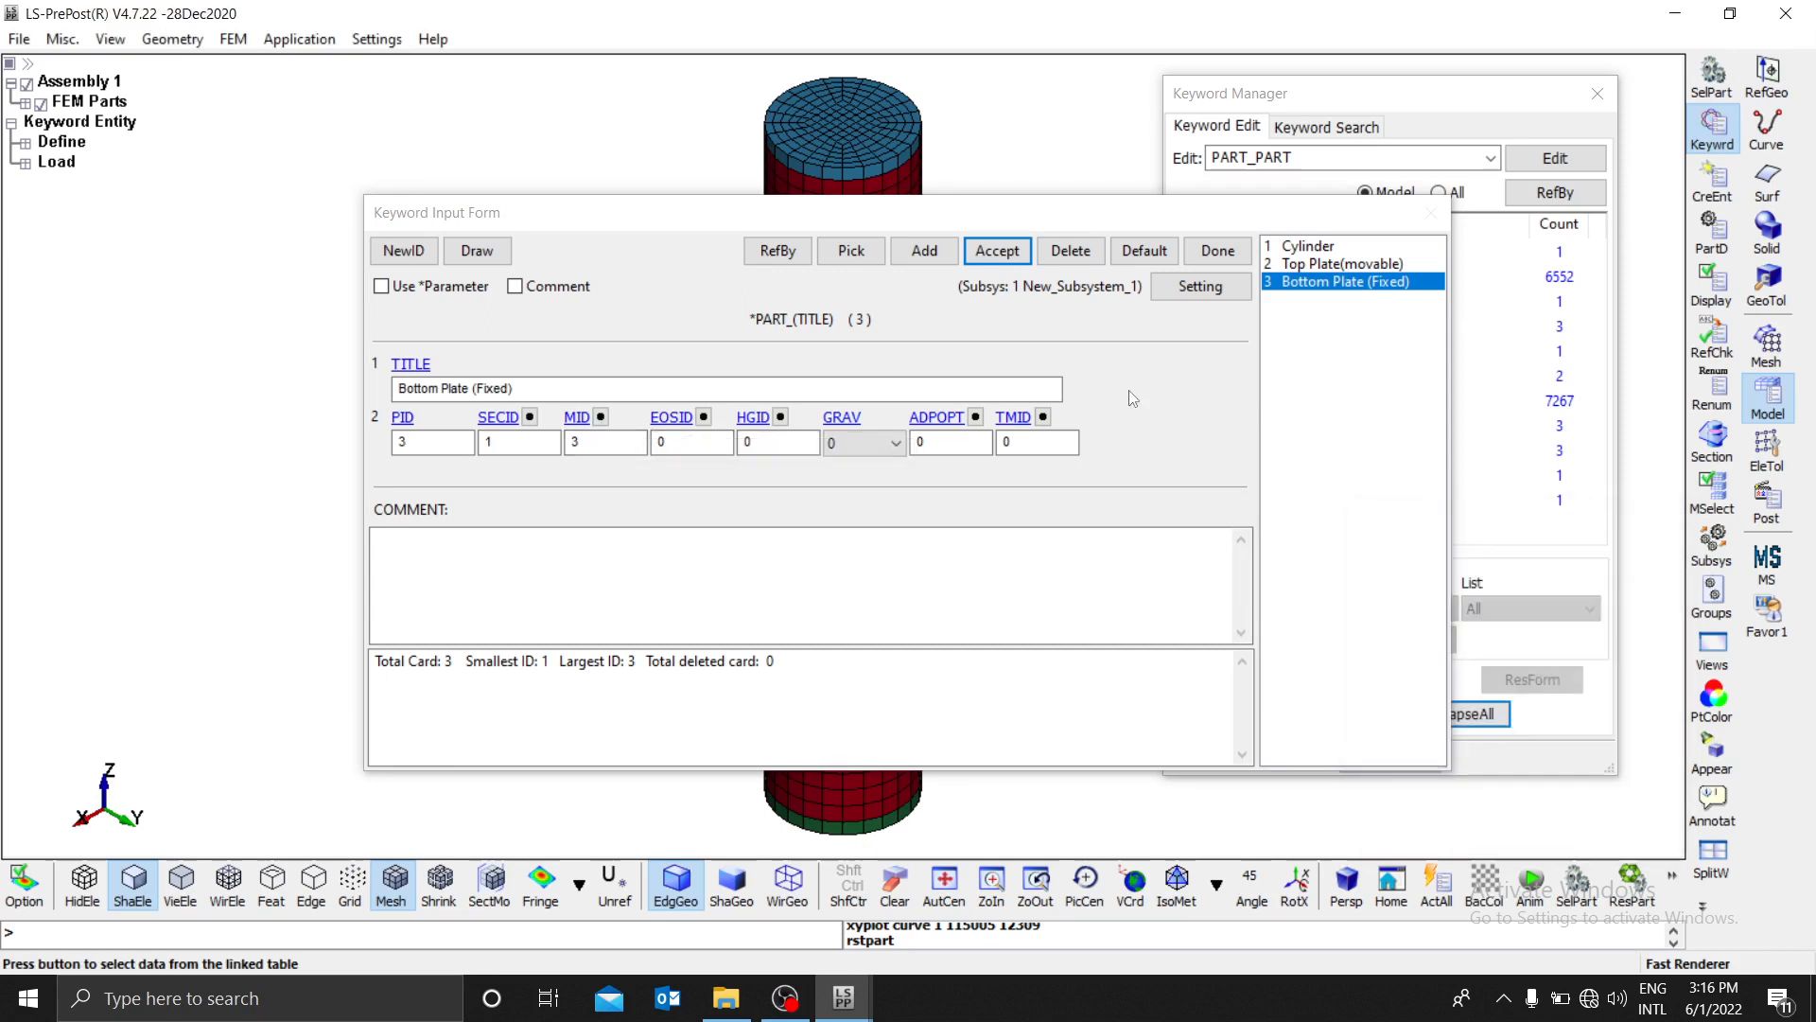
pyautogui.click(991, 253)
pyautogui.click(1216, 252)
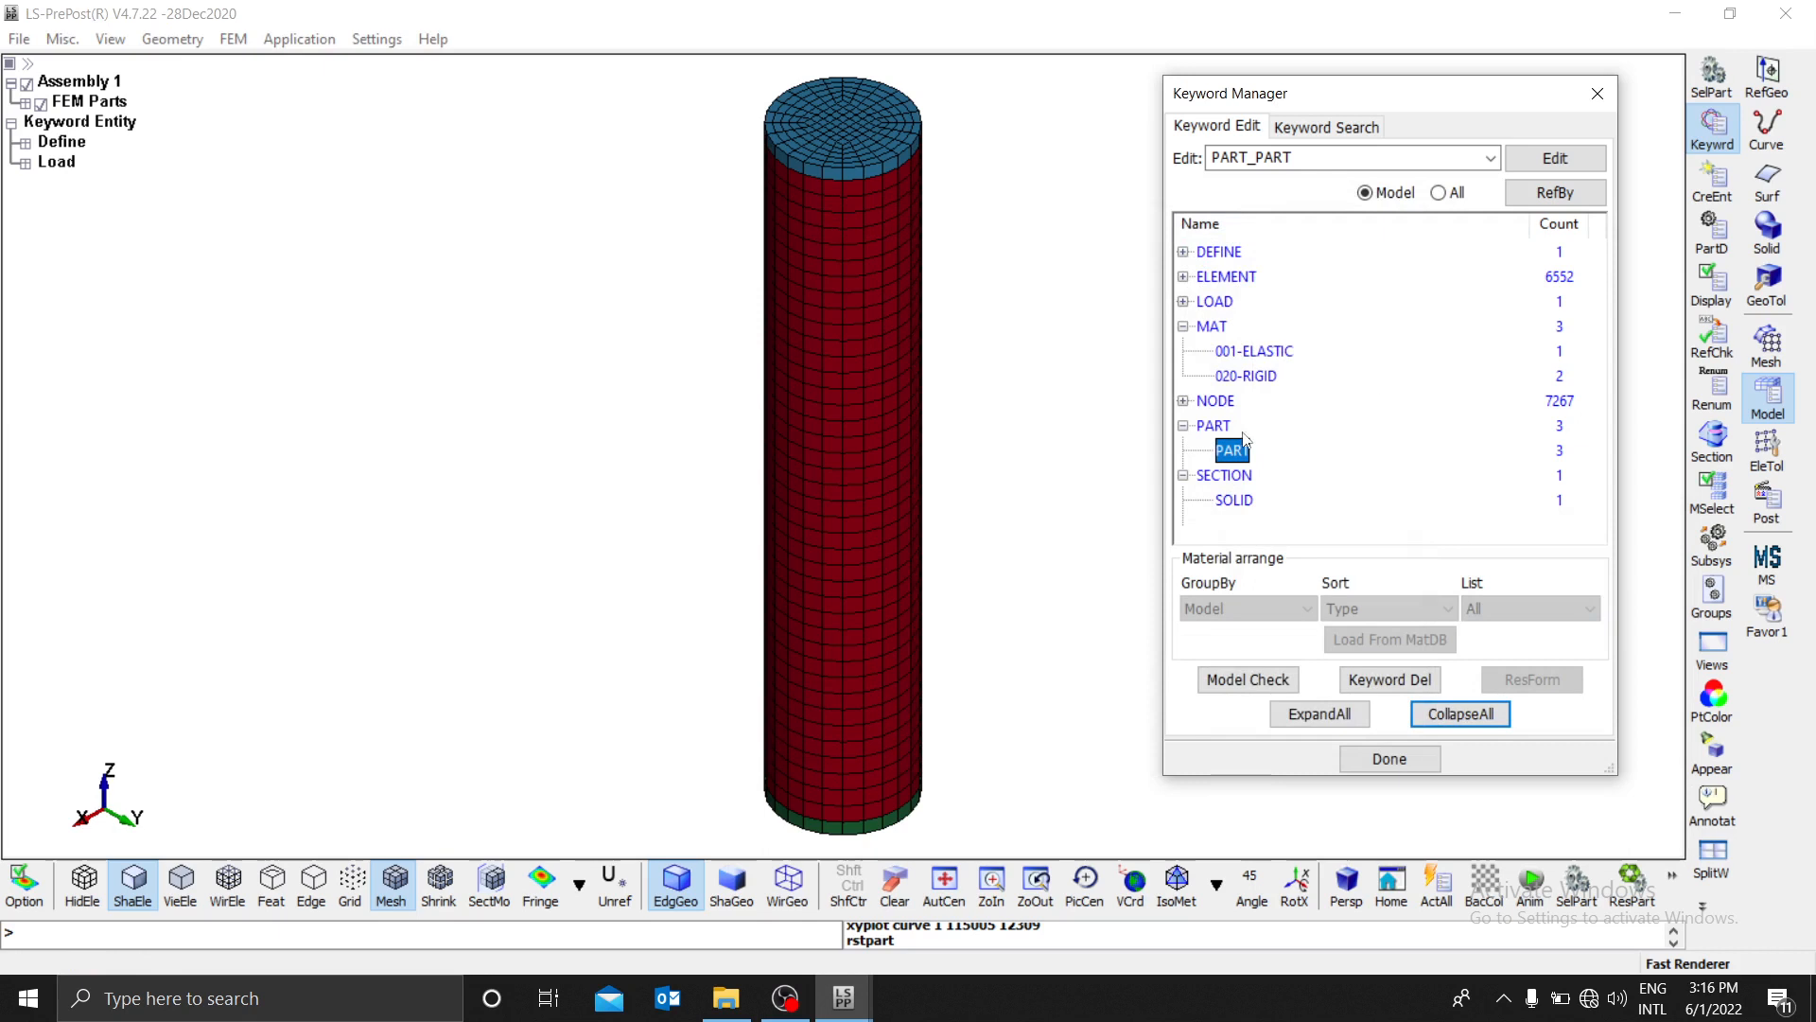
# Step: Reopen the part definitions and review the material links of the Cylinder and Top Plate(movable) parts
pyautogui.click(1184, 427)
pyautogui.click(1183, 427)
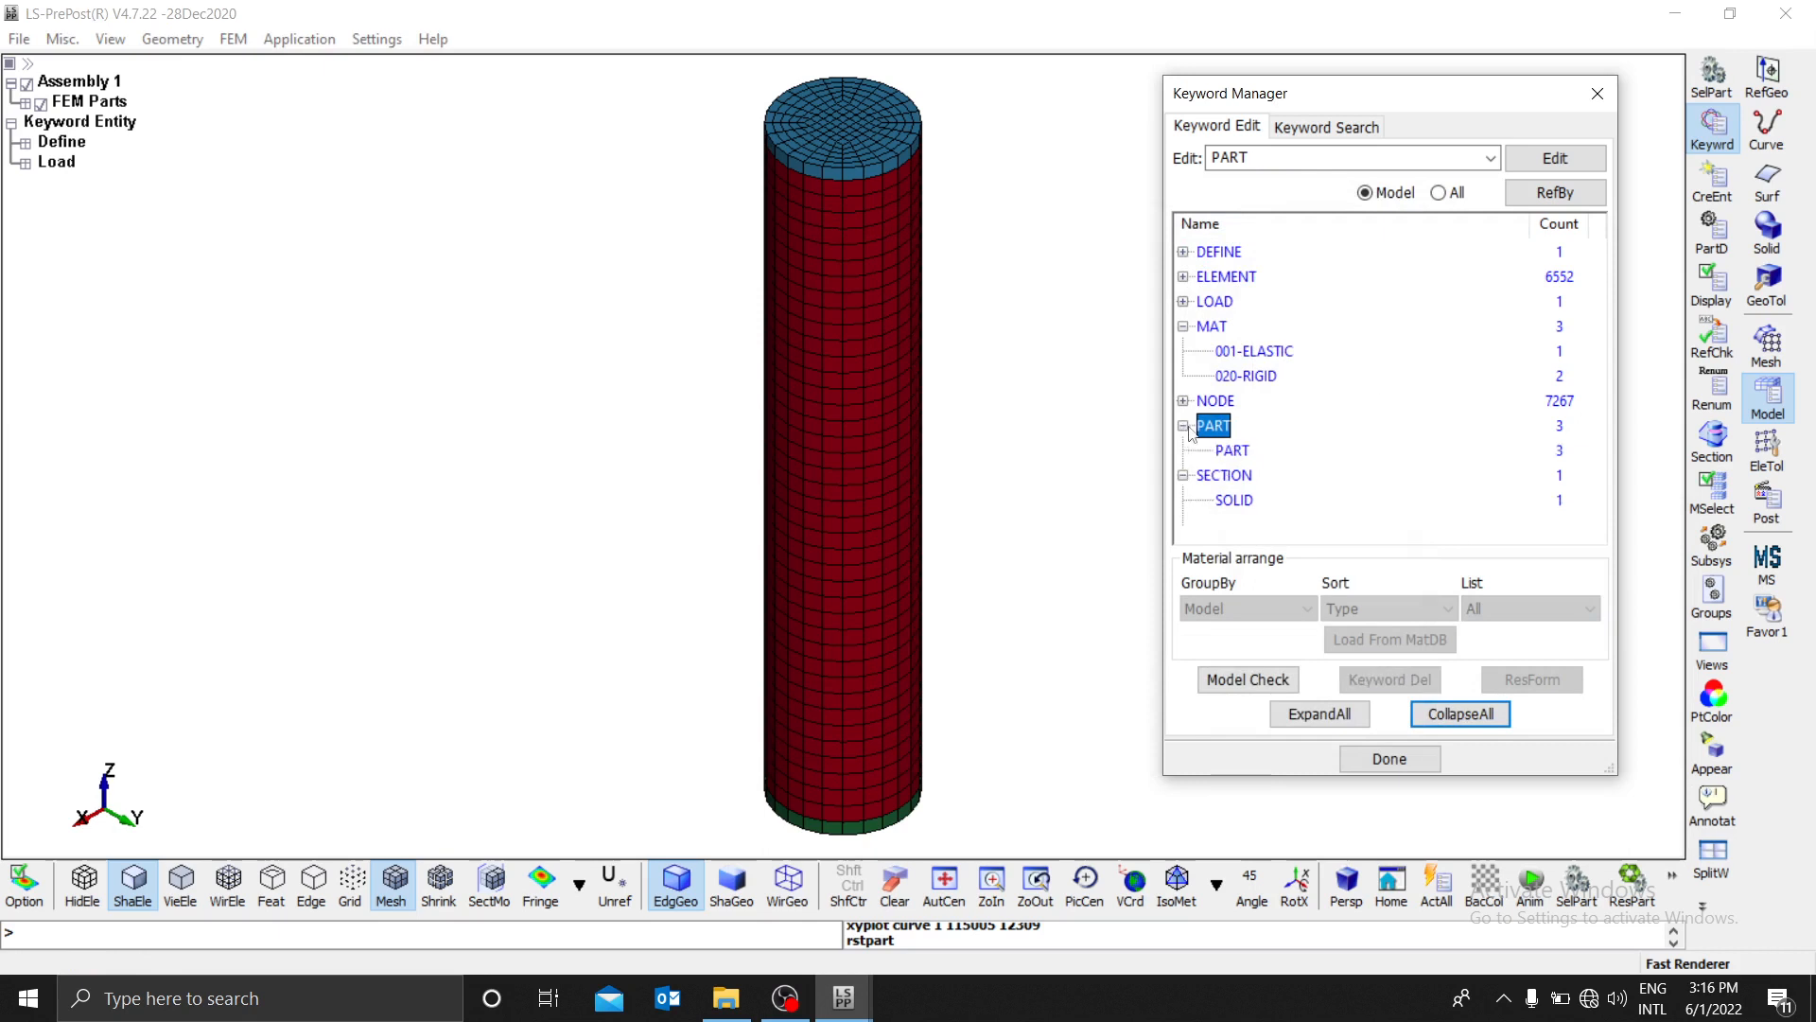
pyautogui.doubleClick(1231, 451)
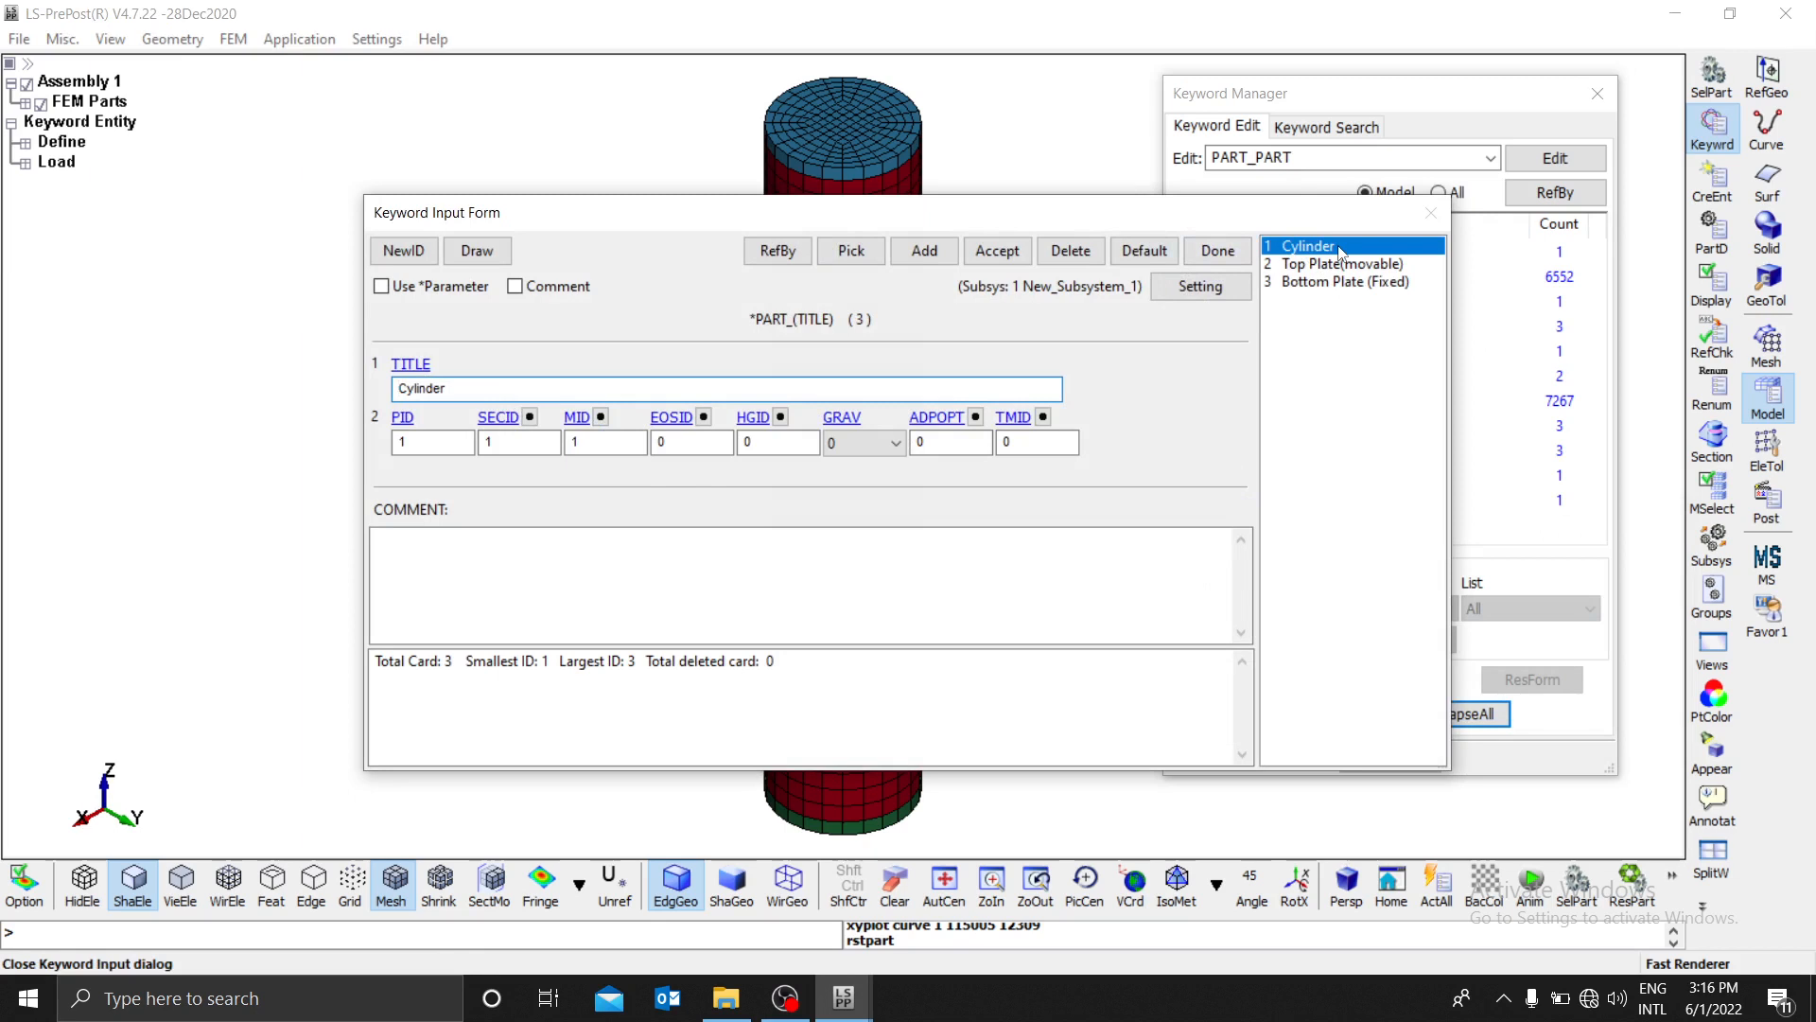
pyautogui.click(600, 416)
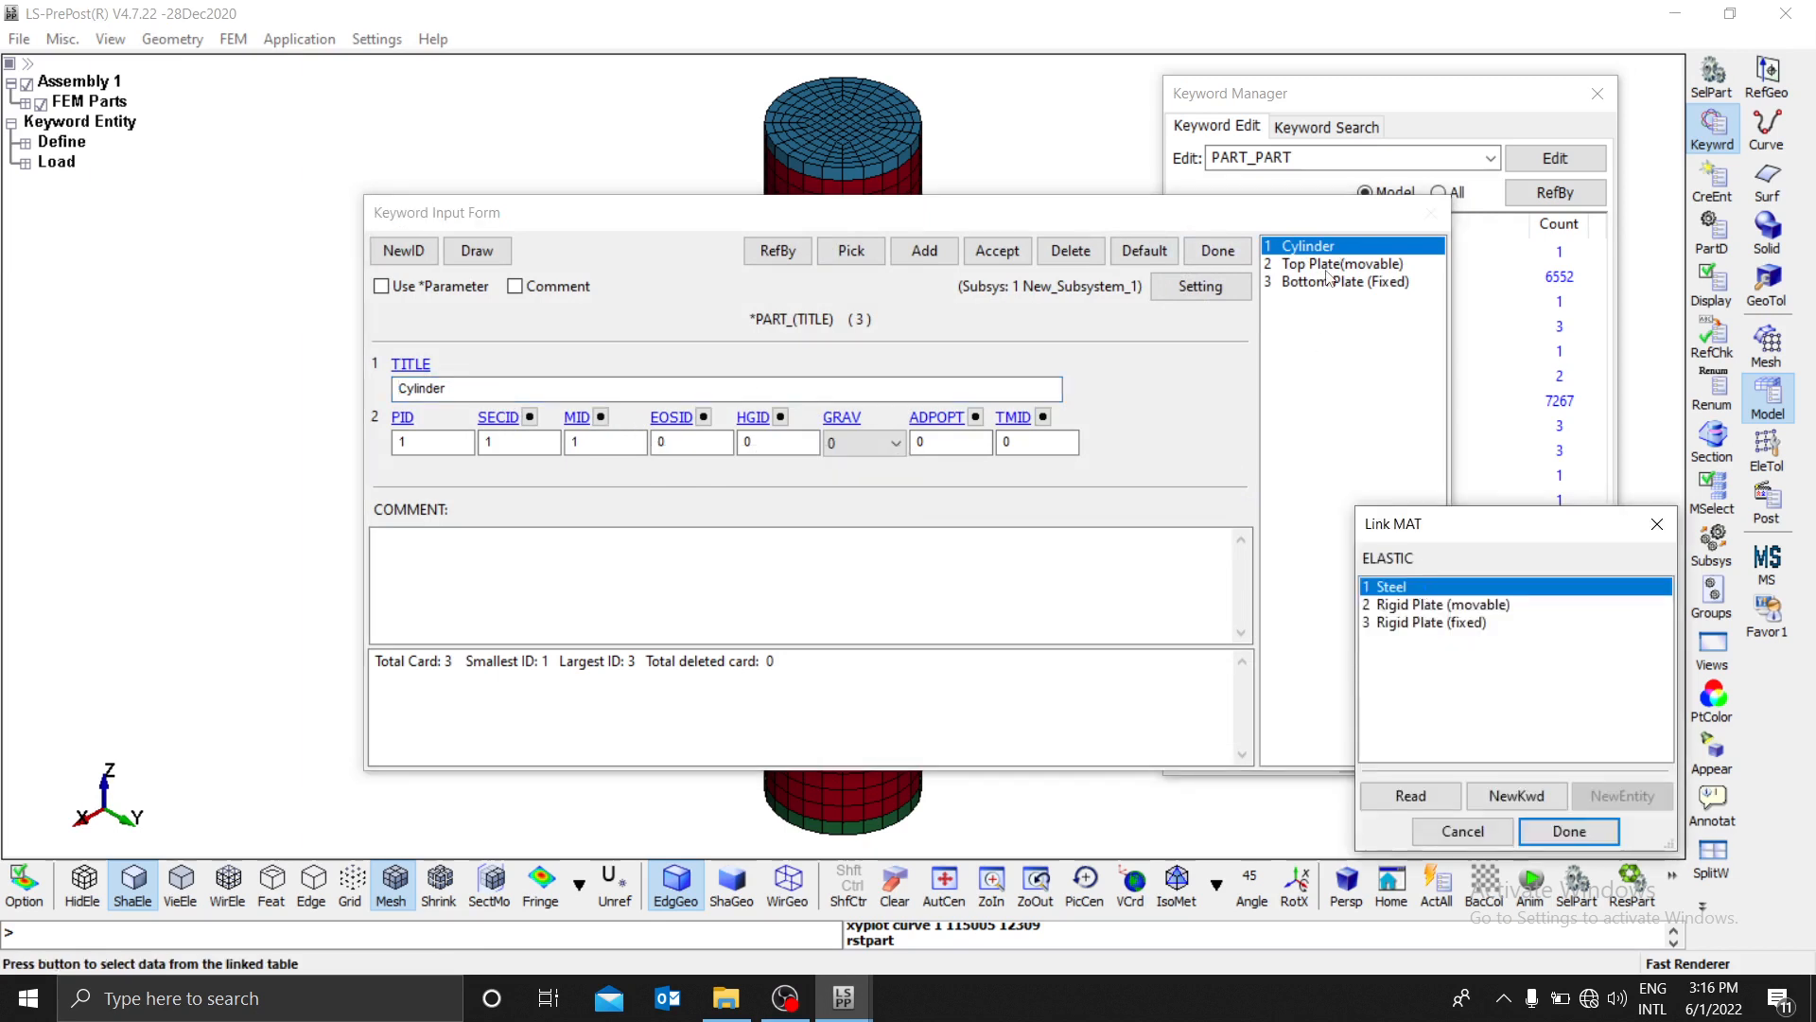
pyautogui.click(1562, 828)
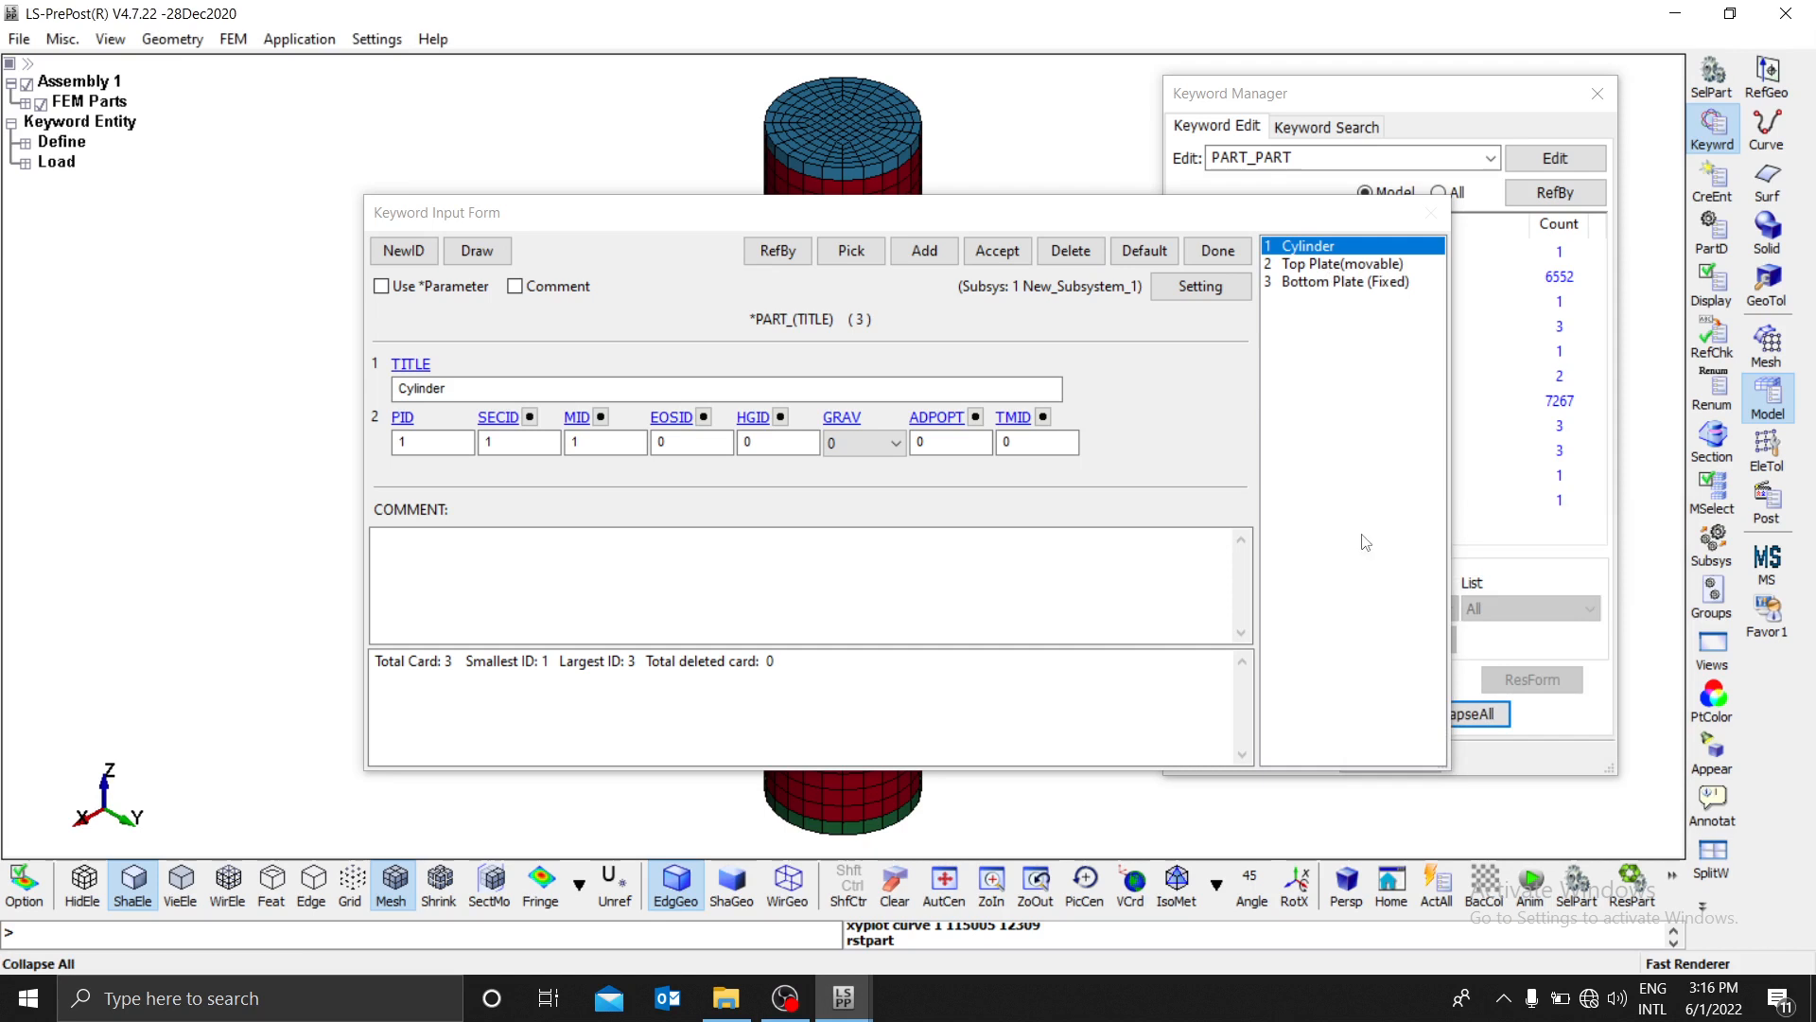
pyautogui.click(1327, 265)
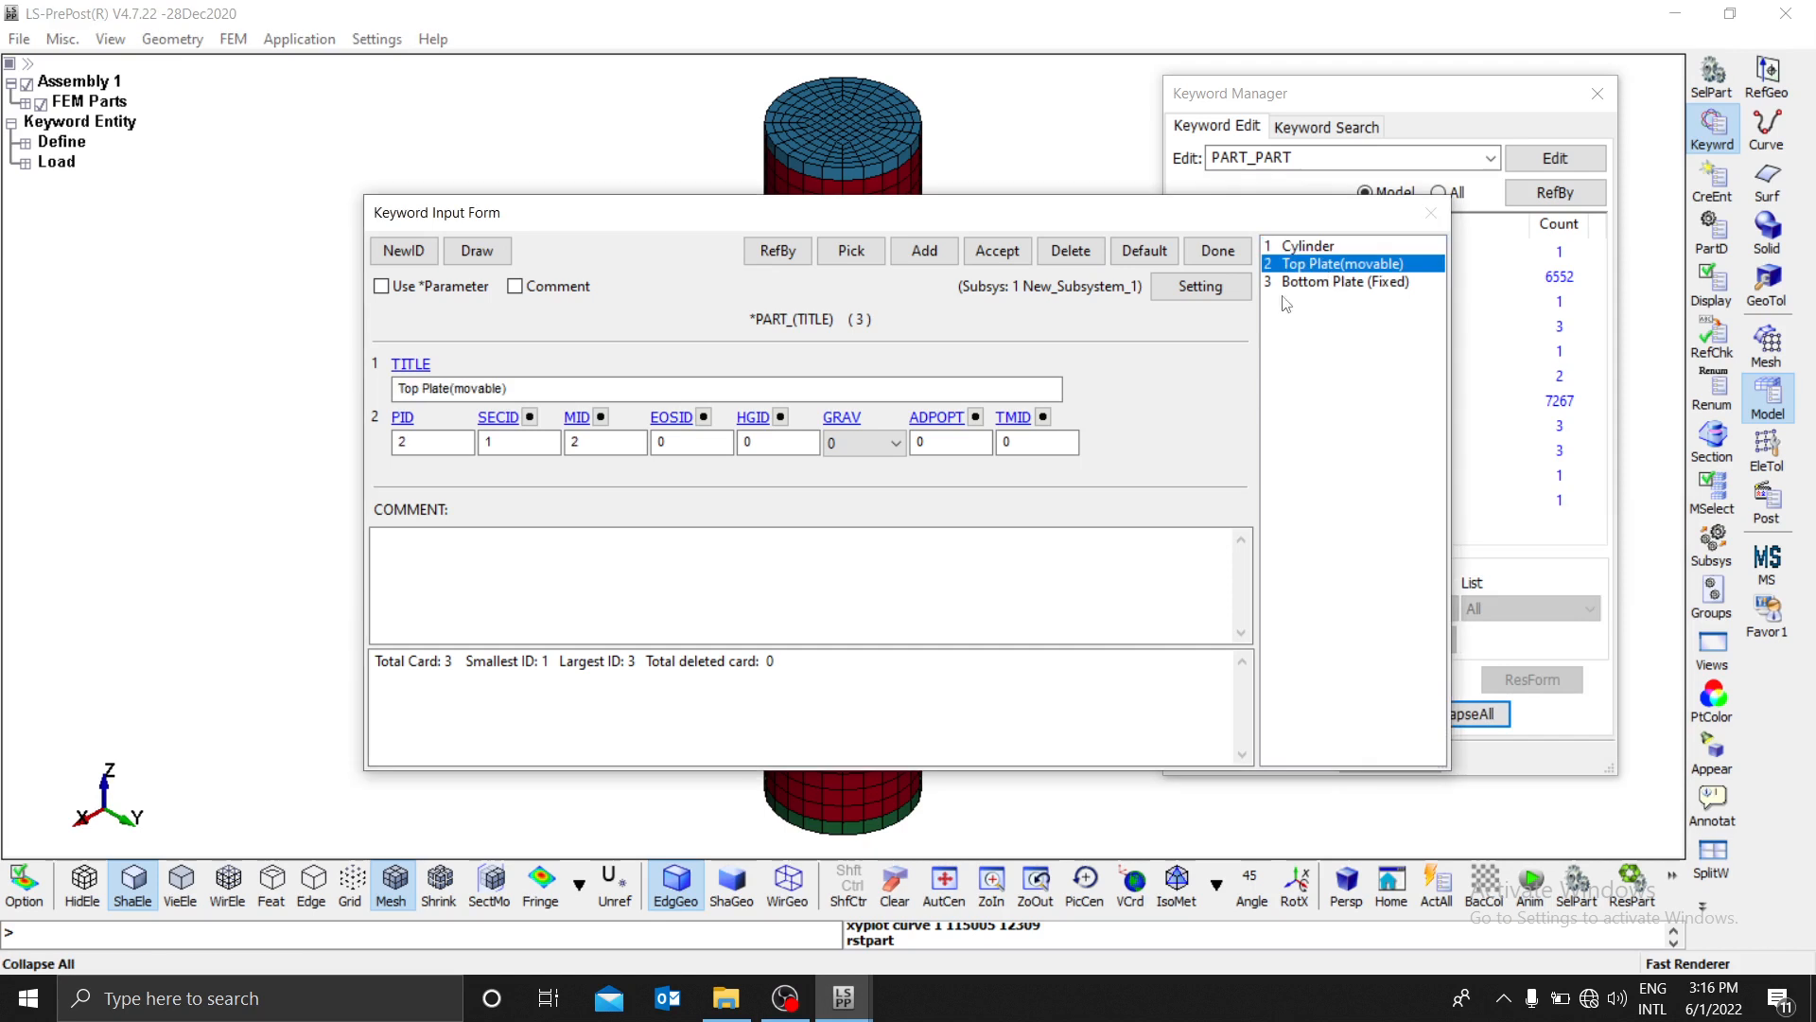
pyautogui.click(601, 418)
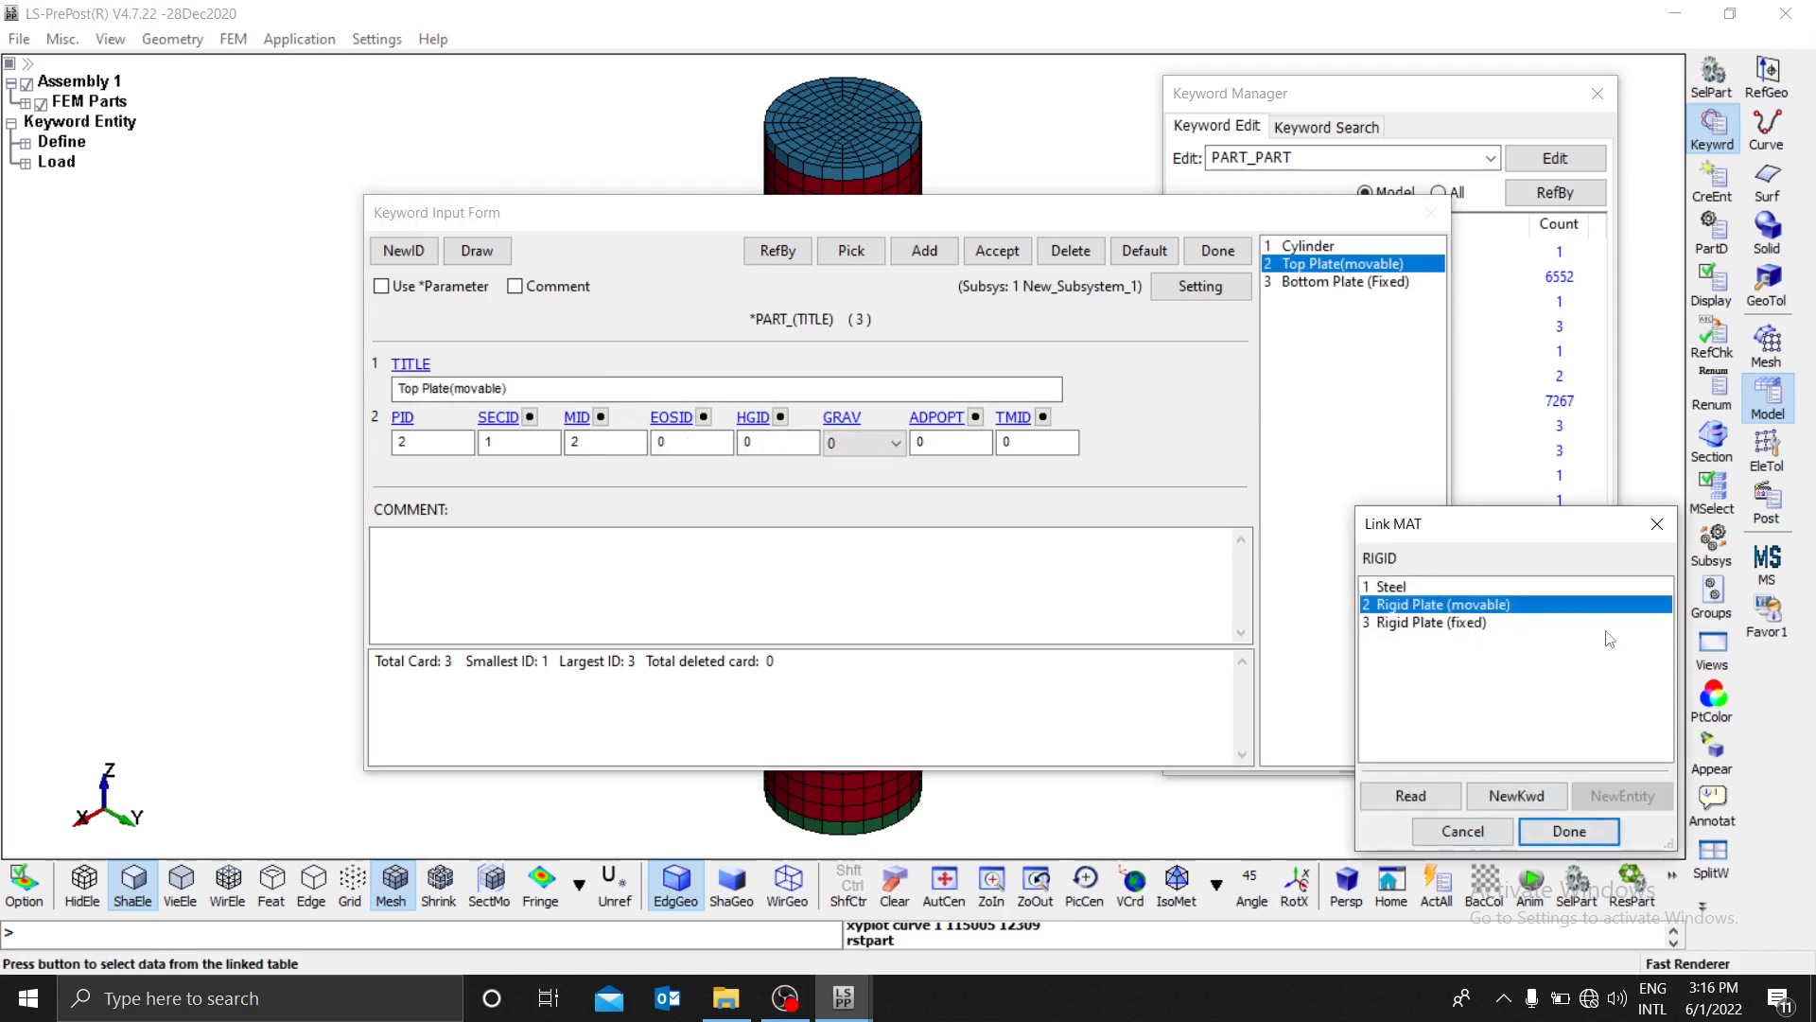
pyautogui.click(1525, 832)
pyautogui.click(1219, 250)
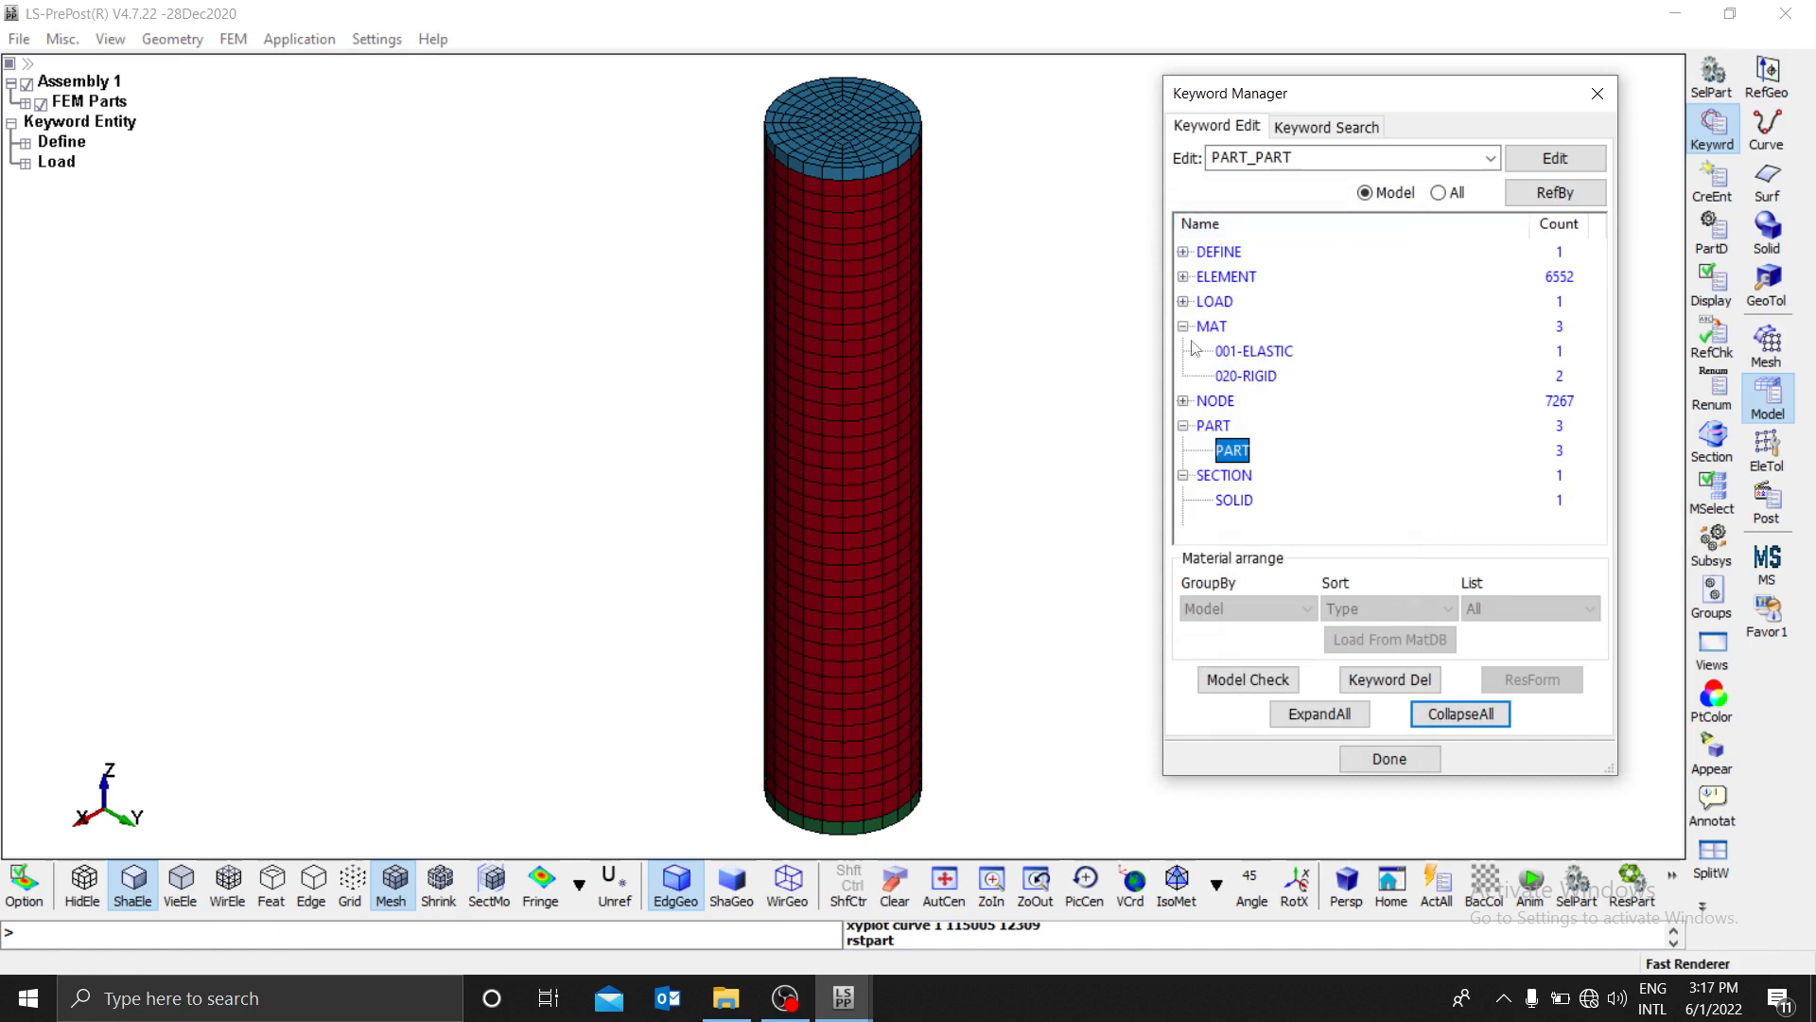
# Step: List all available keywords instead of only the model's, and open the CONTROL_TERMINATION keyword for input
pyautogui.click(1438, 193)
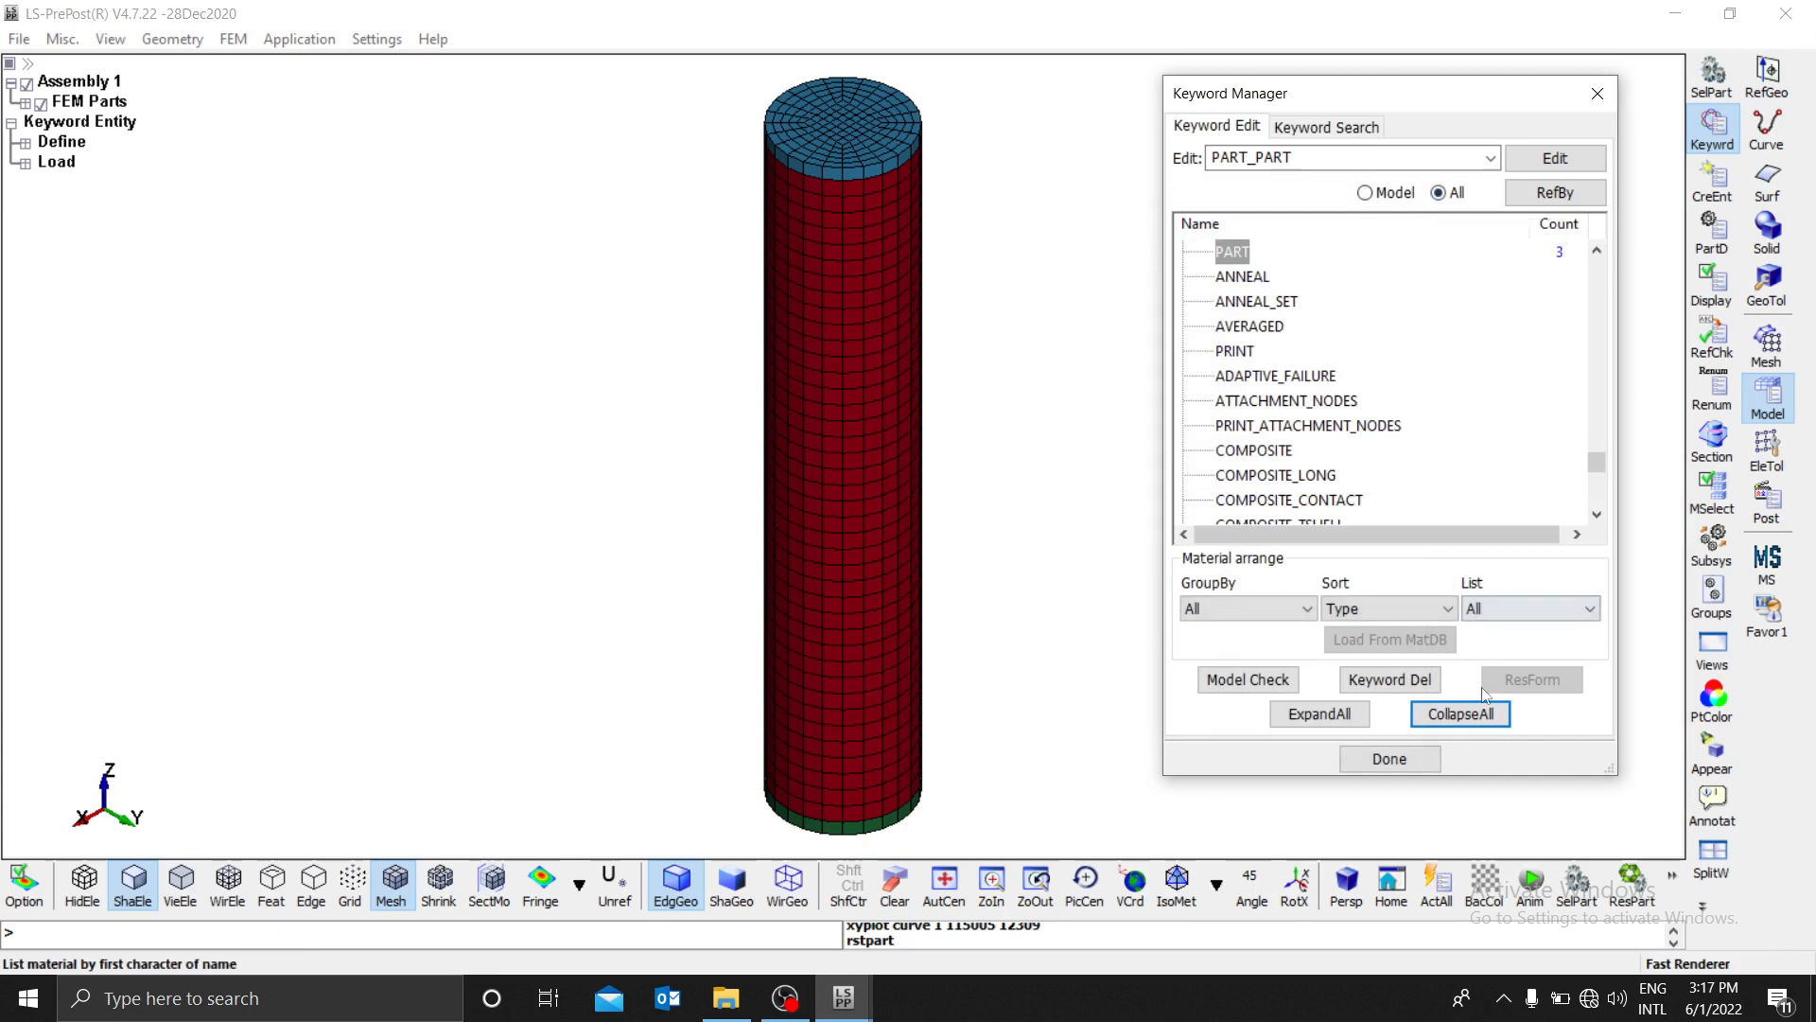
pyautogui.click(1468, 717)
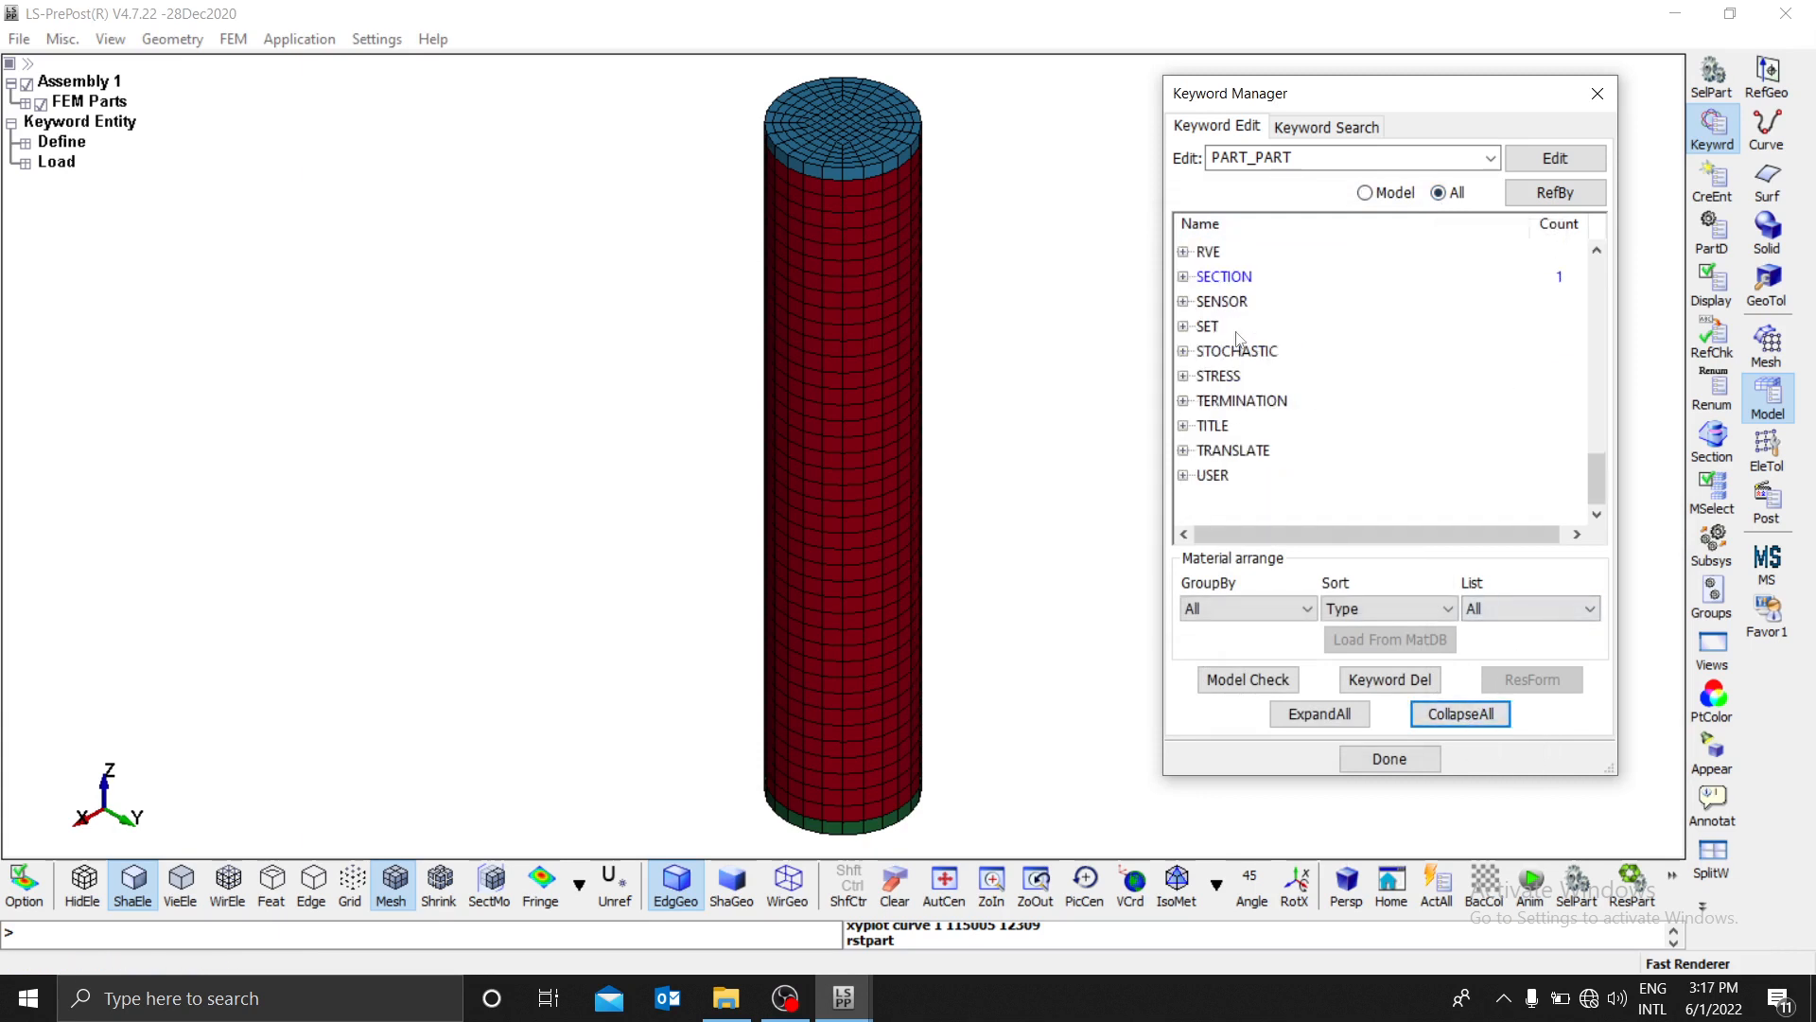
pyautogui.scroll(8, 1237, 326)
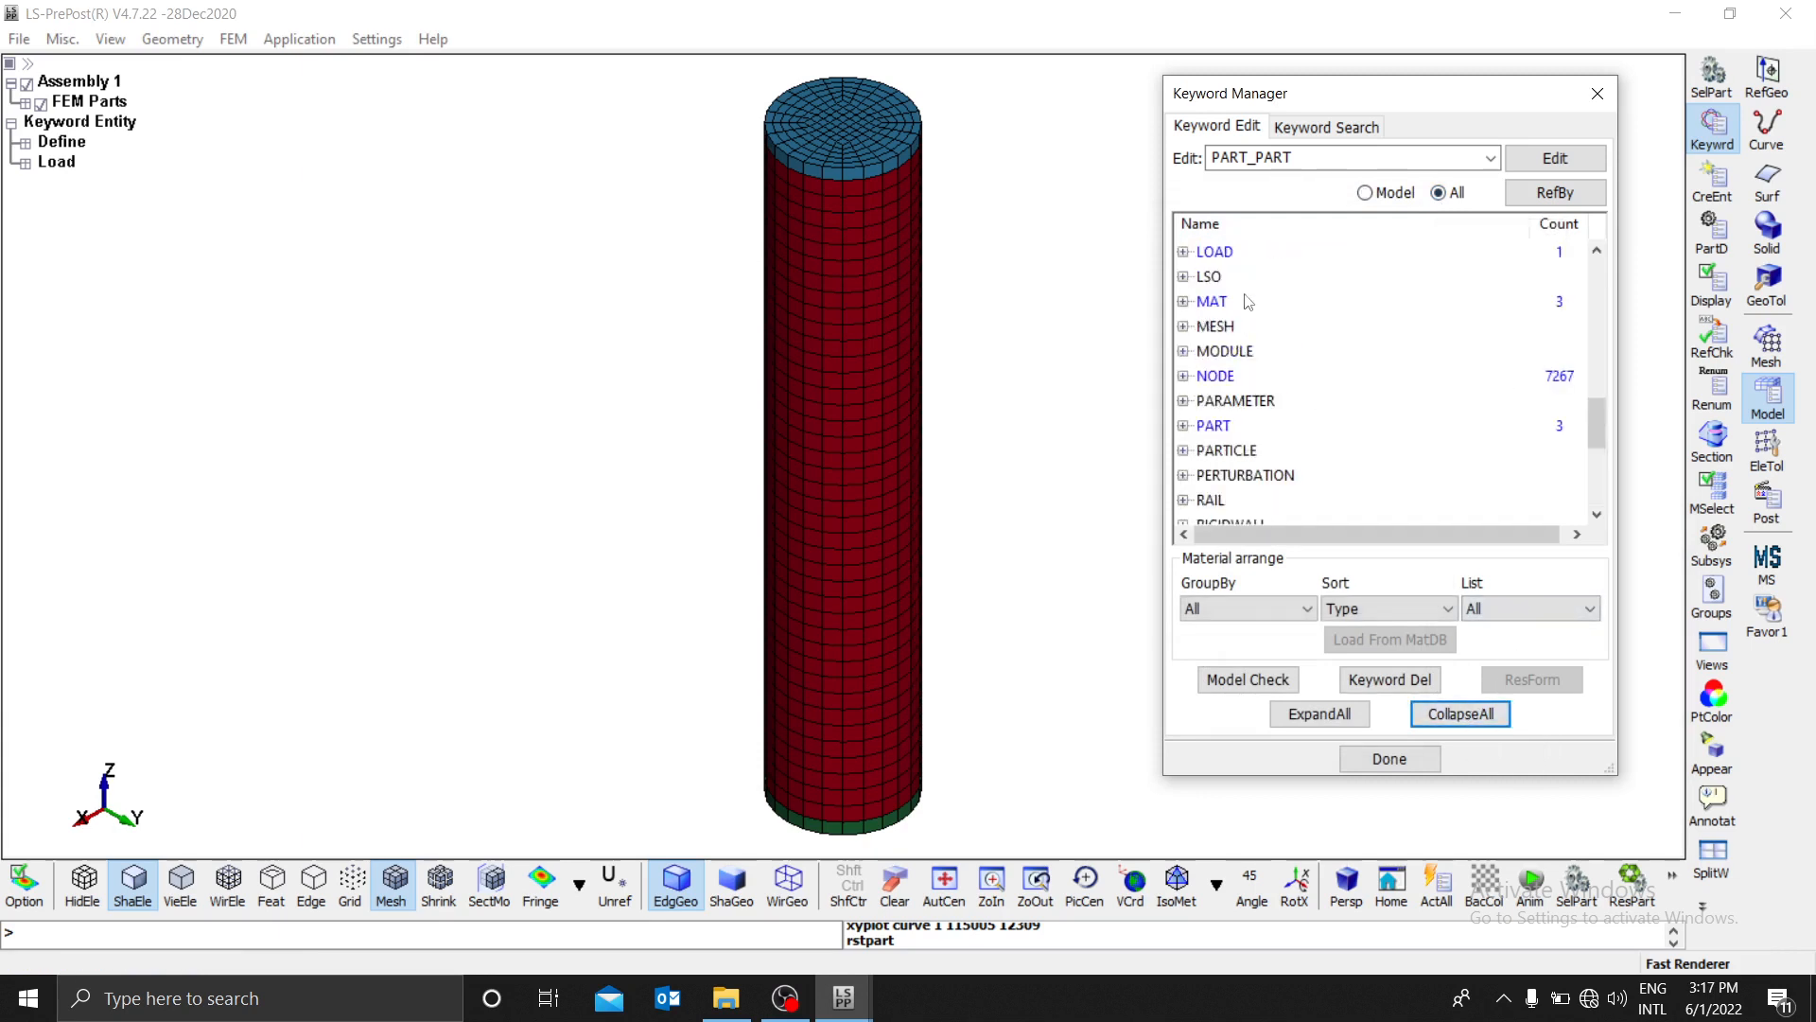
pyautogui.scroll(4, 1229, 317)
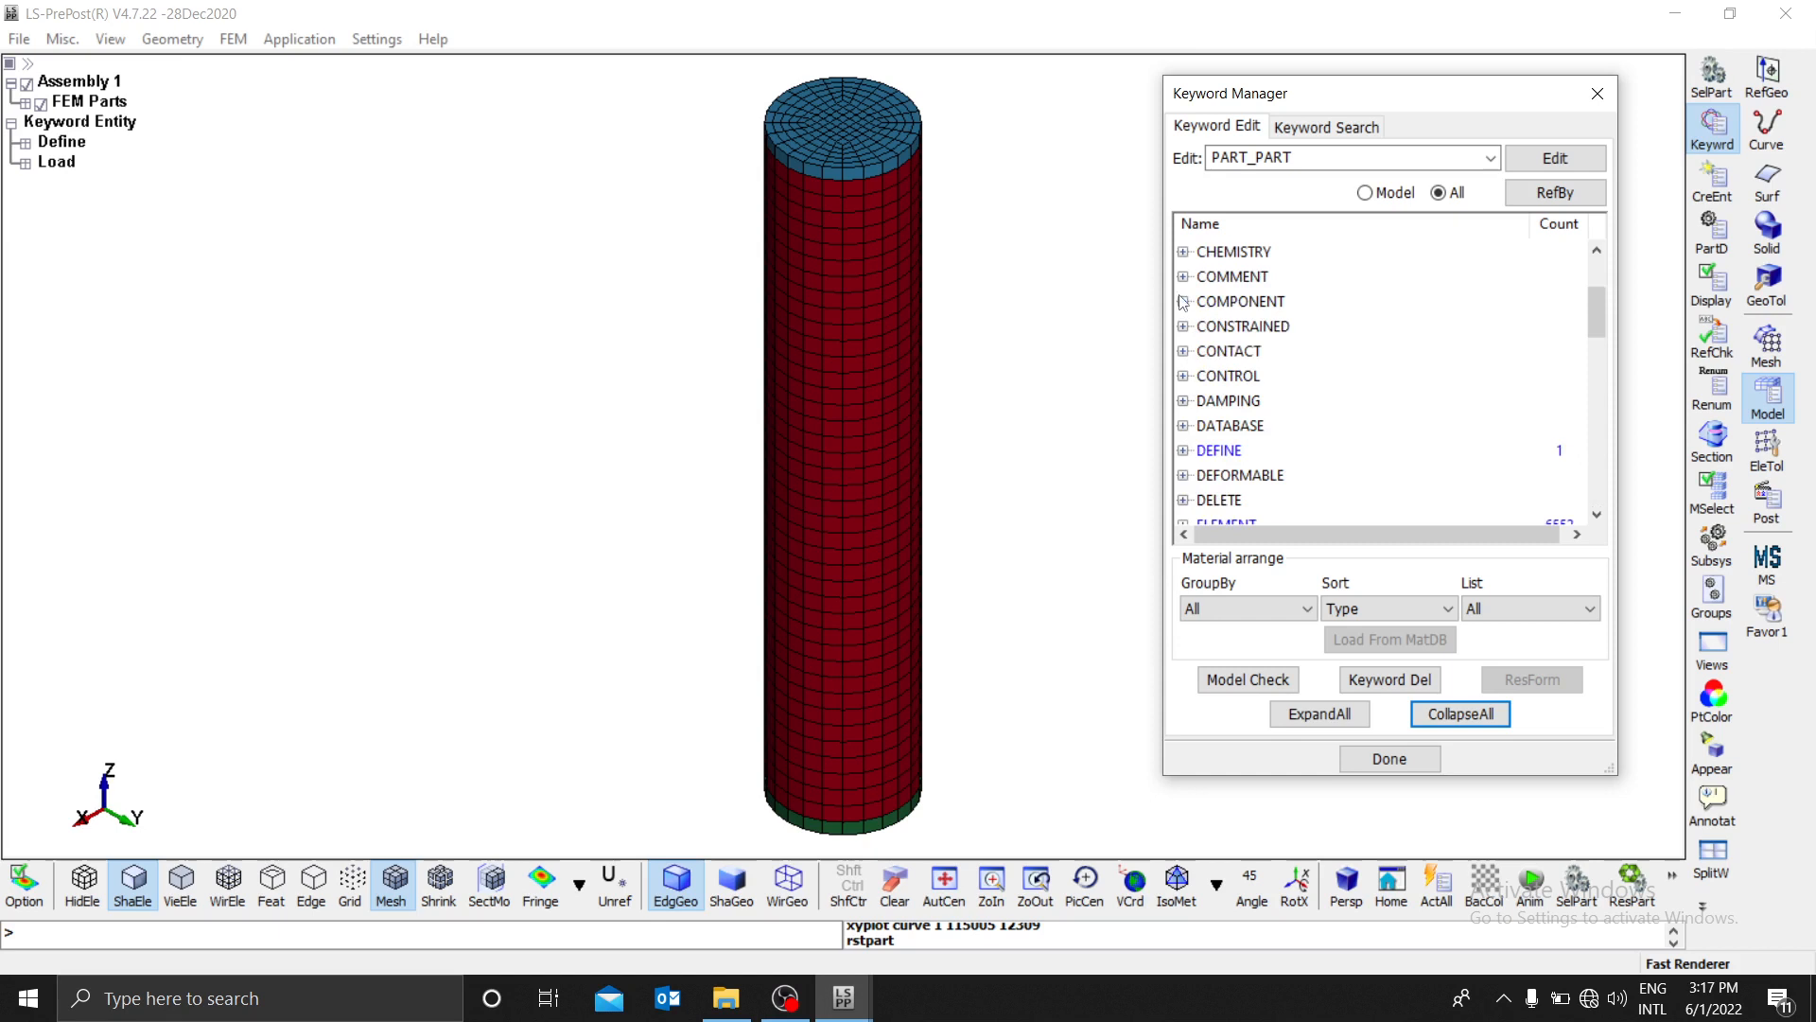
pyautogui.click(1183, 375)
pyautogui.scroll(-6, 1353, 397)
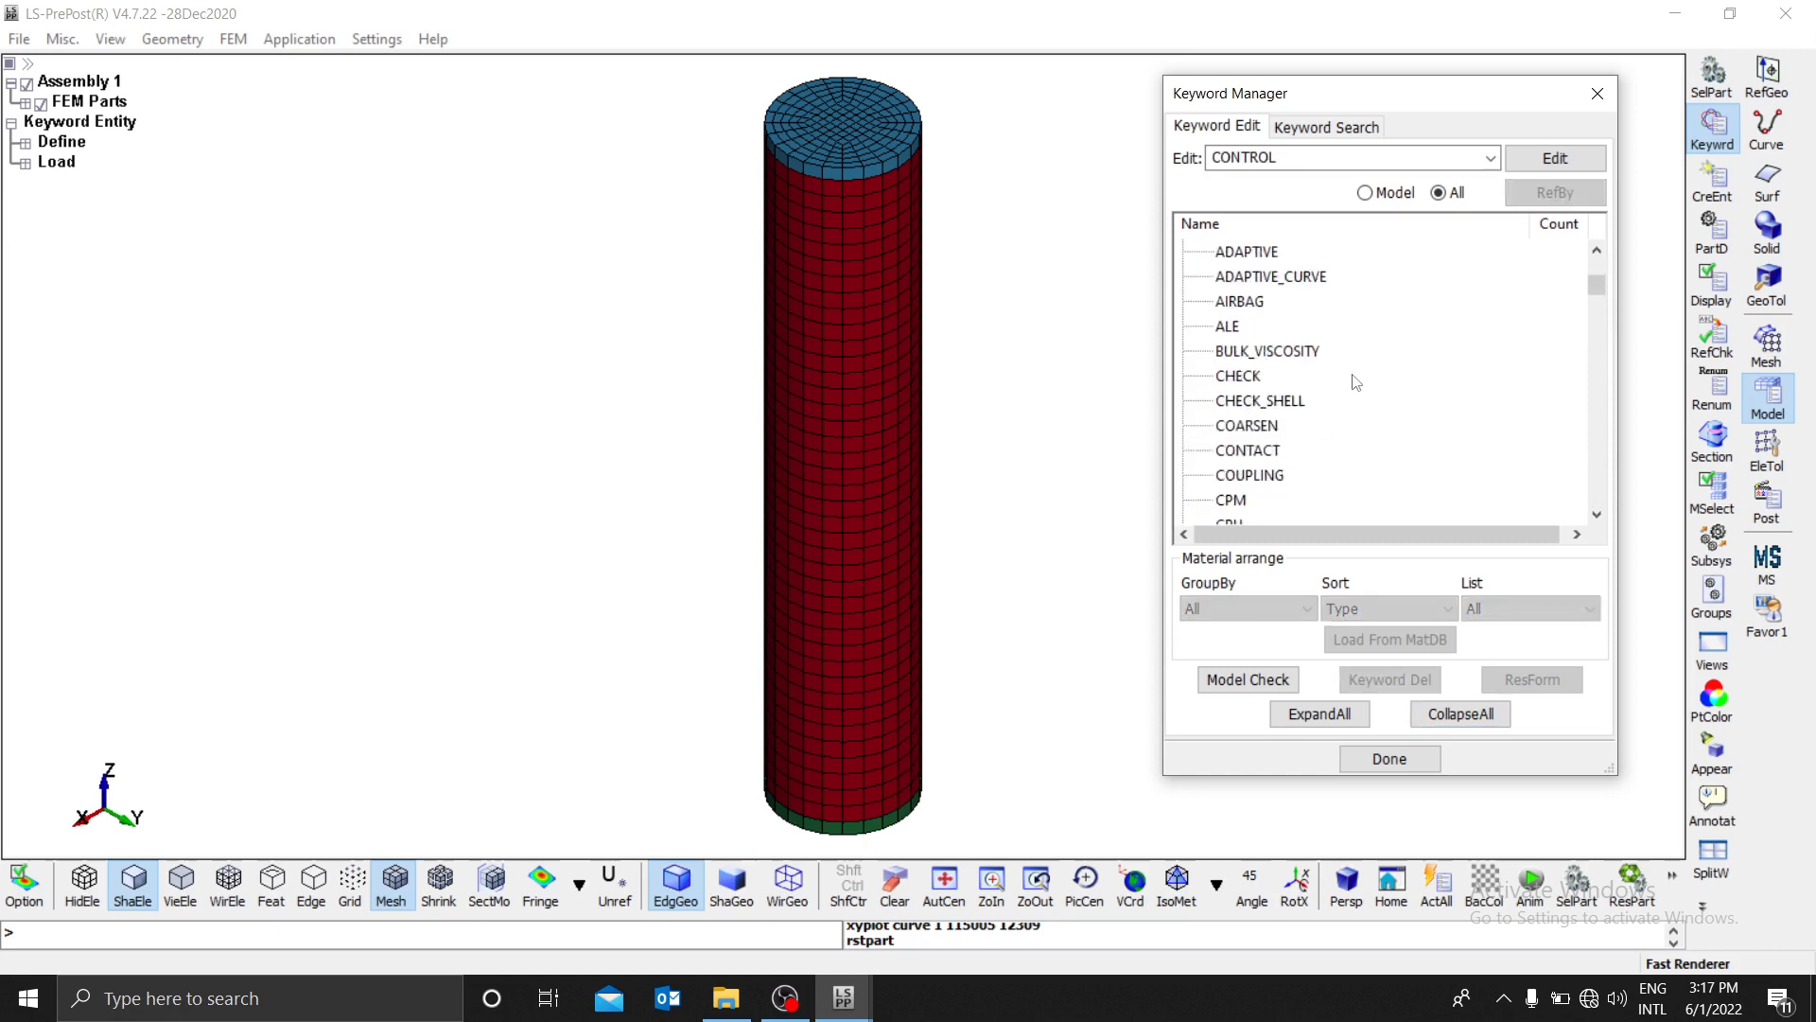
pyautogui.scroll(-12, 1360, 428)
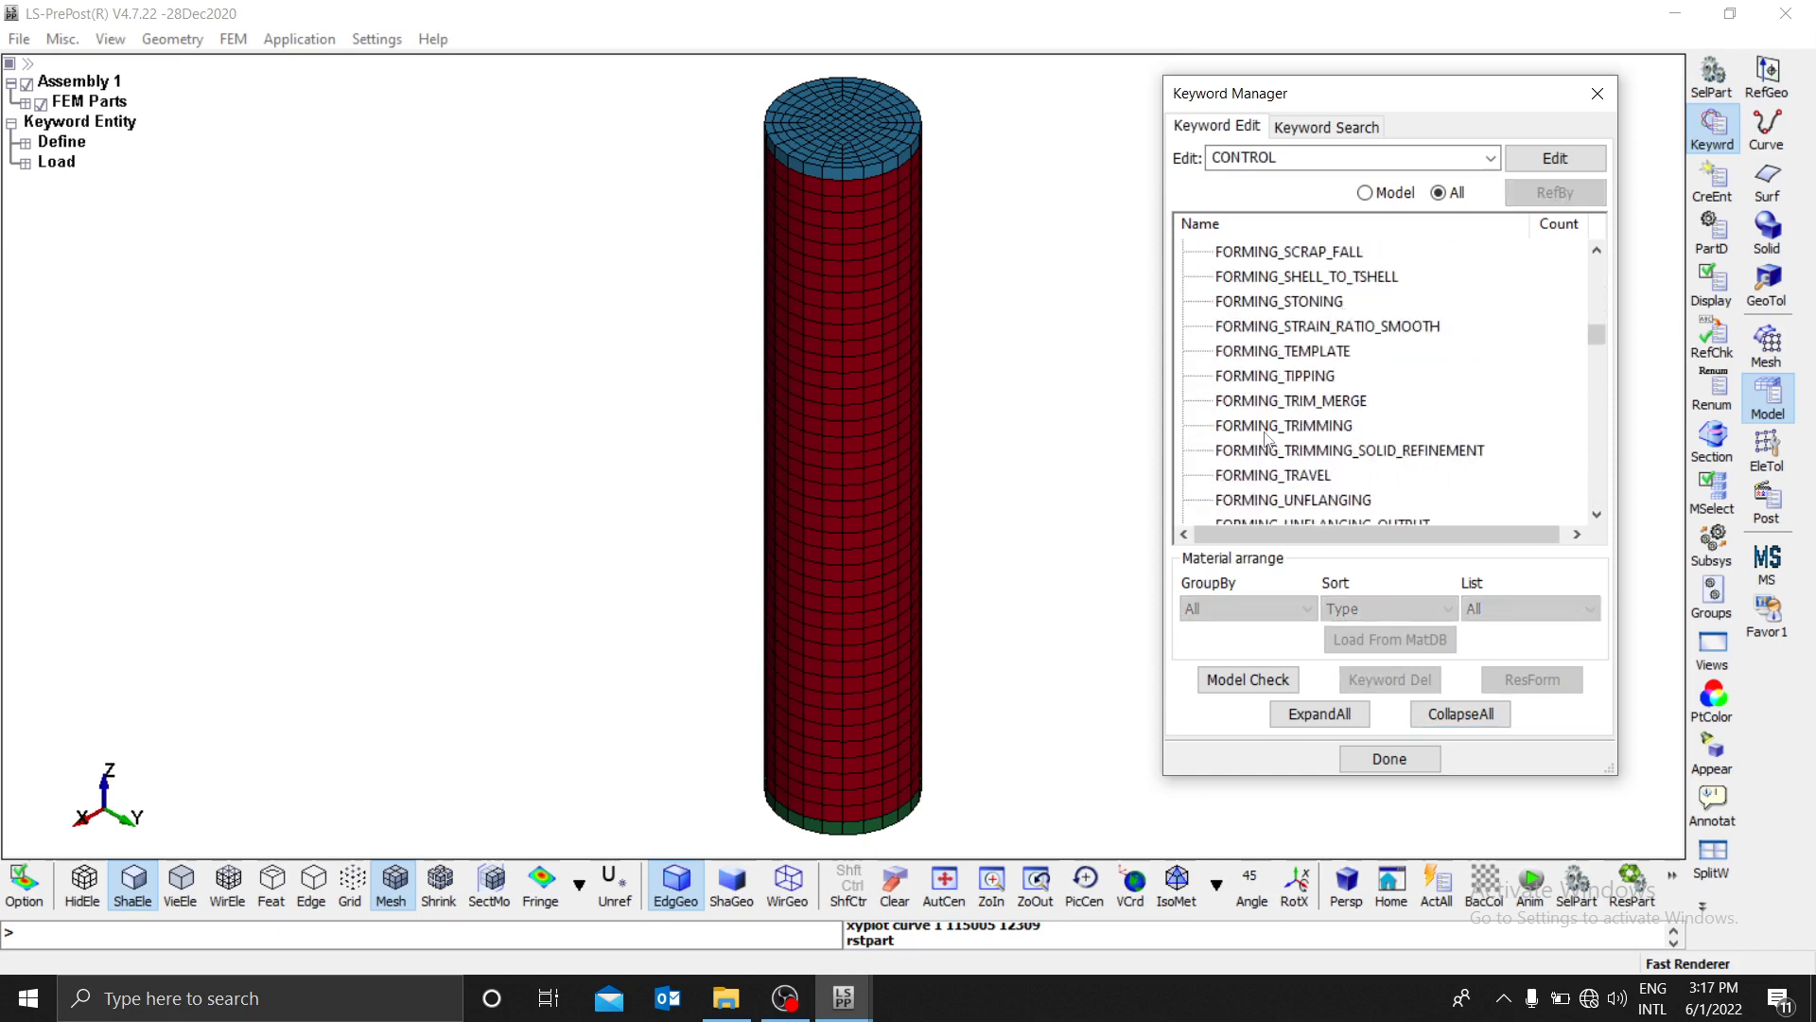
pyautogui.scroll(-15, 1263, 431)
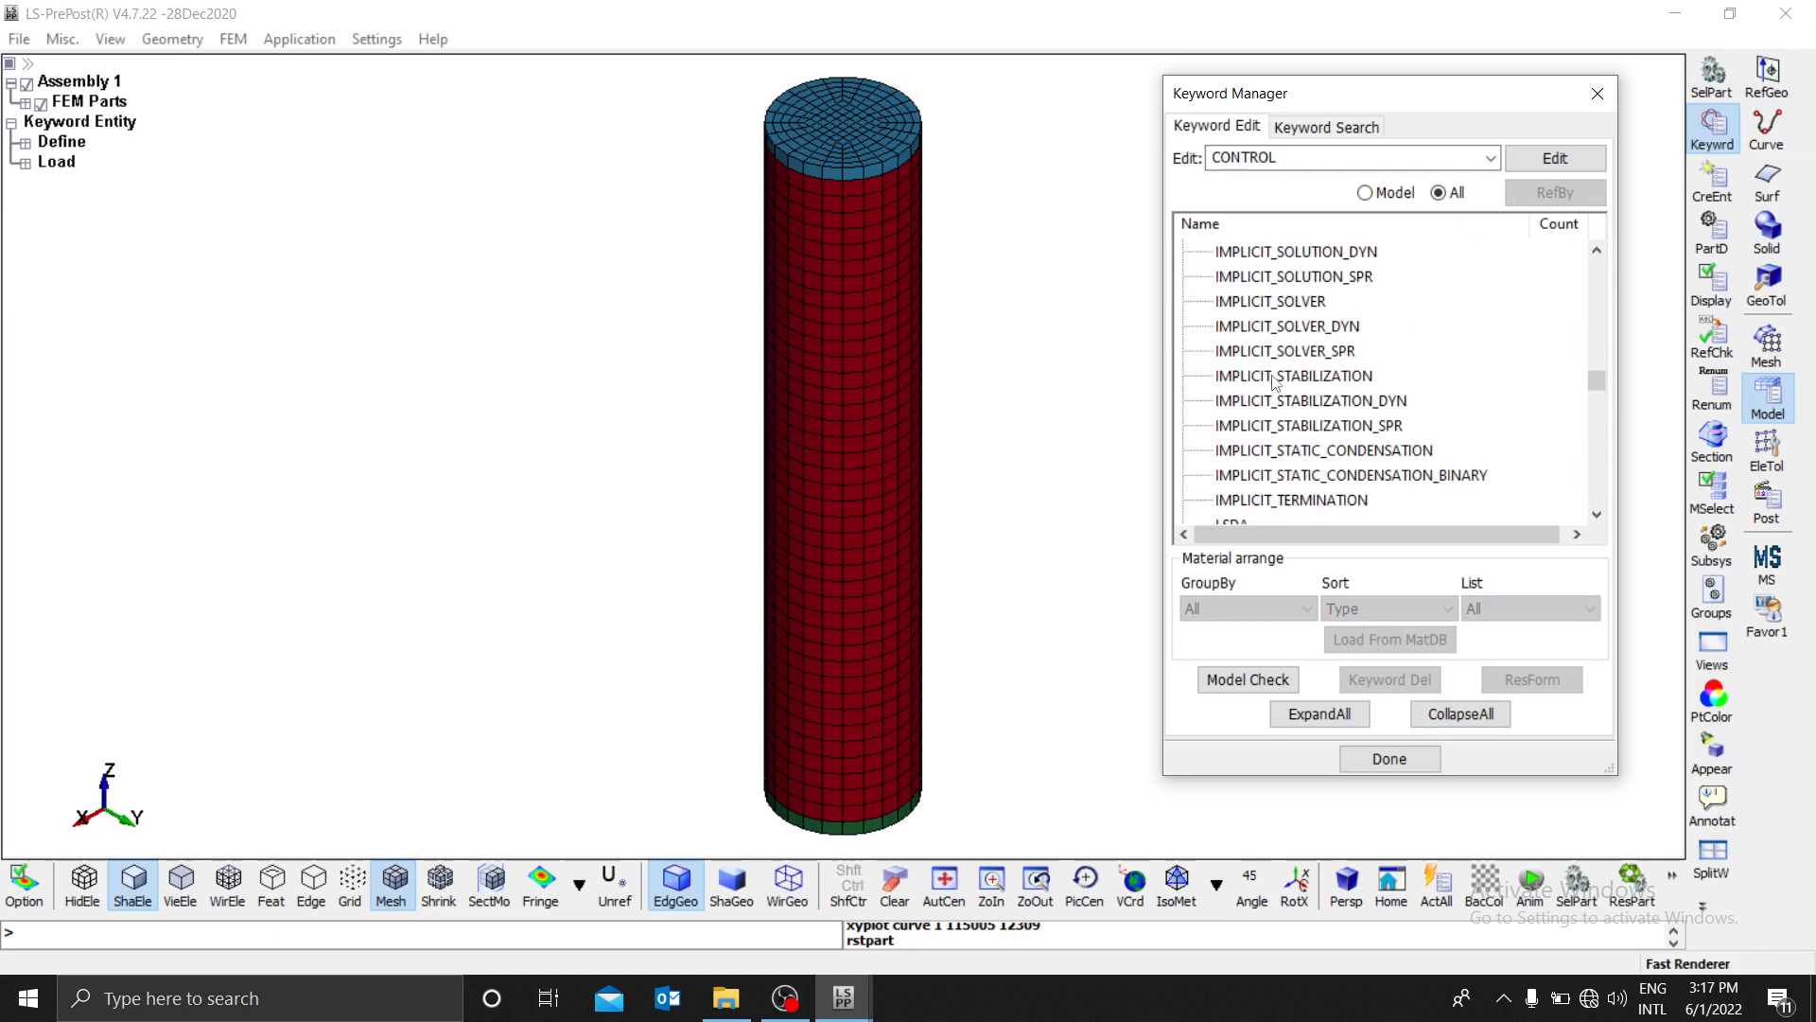
pyautogui.scroll(-12, 1282, 392)
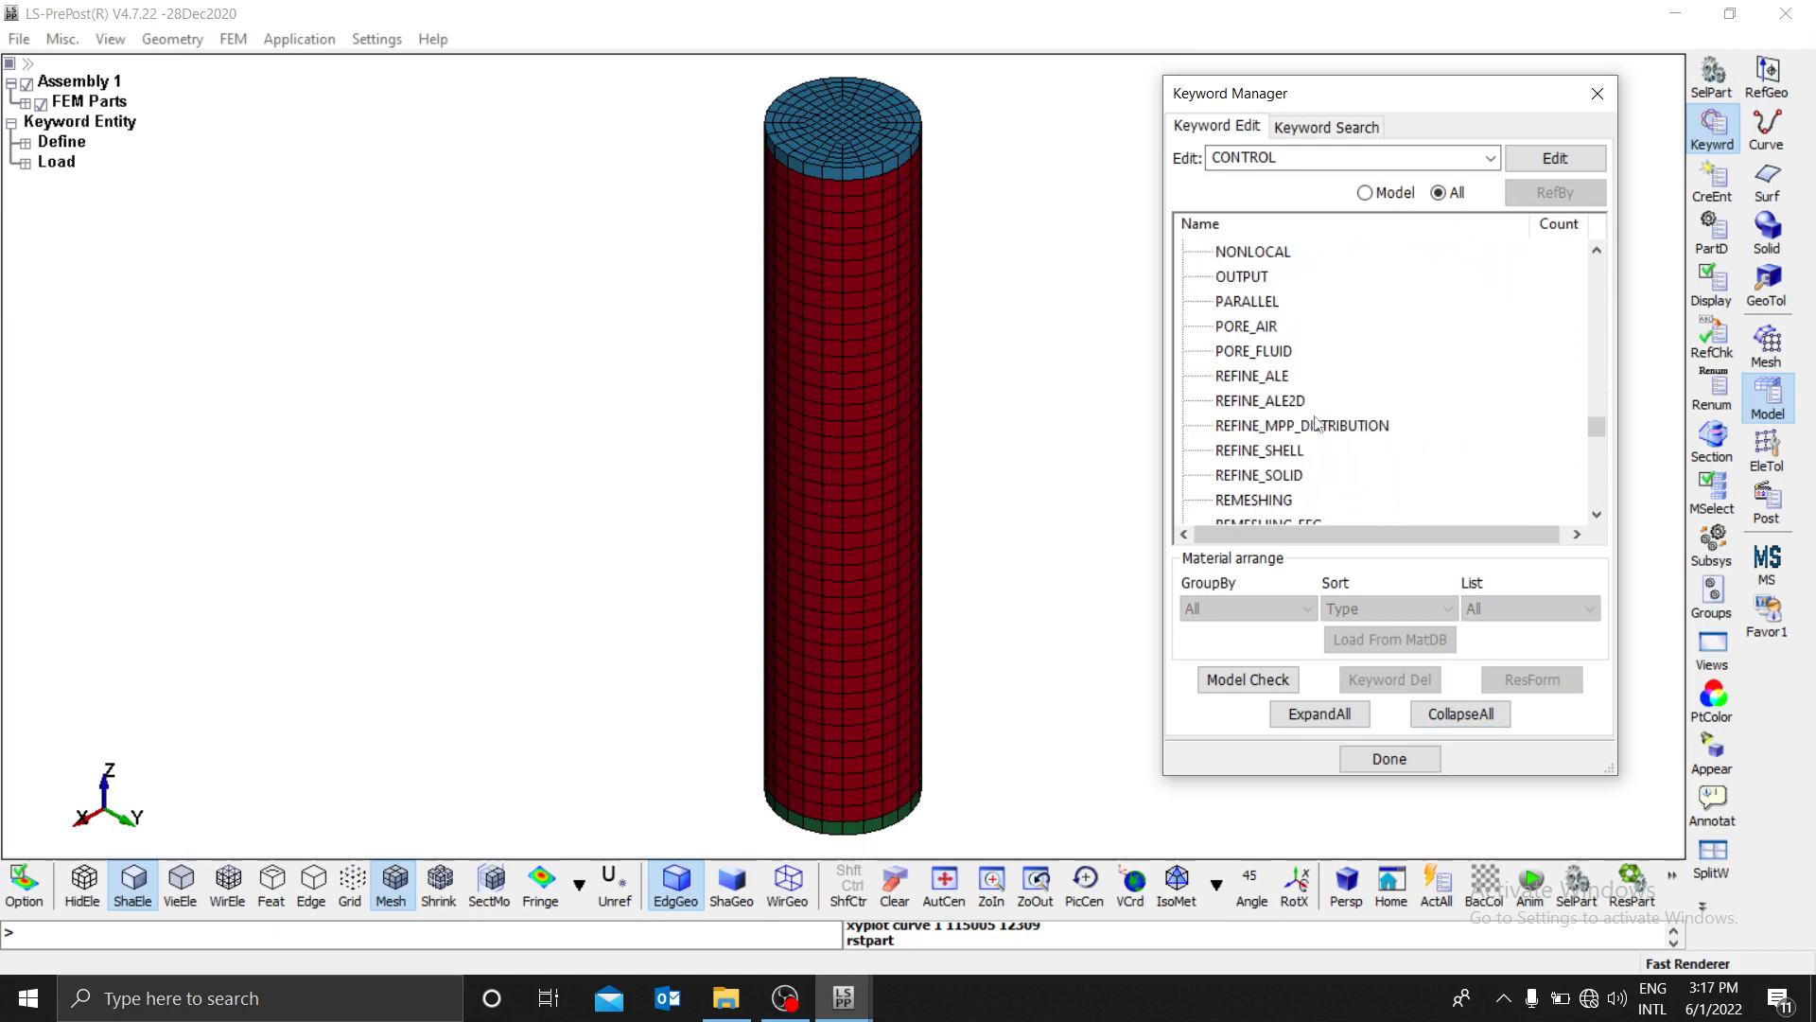
pyautogui.scroll(-5, 1315, 421)
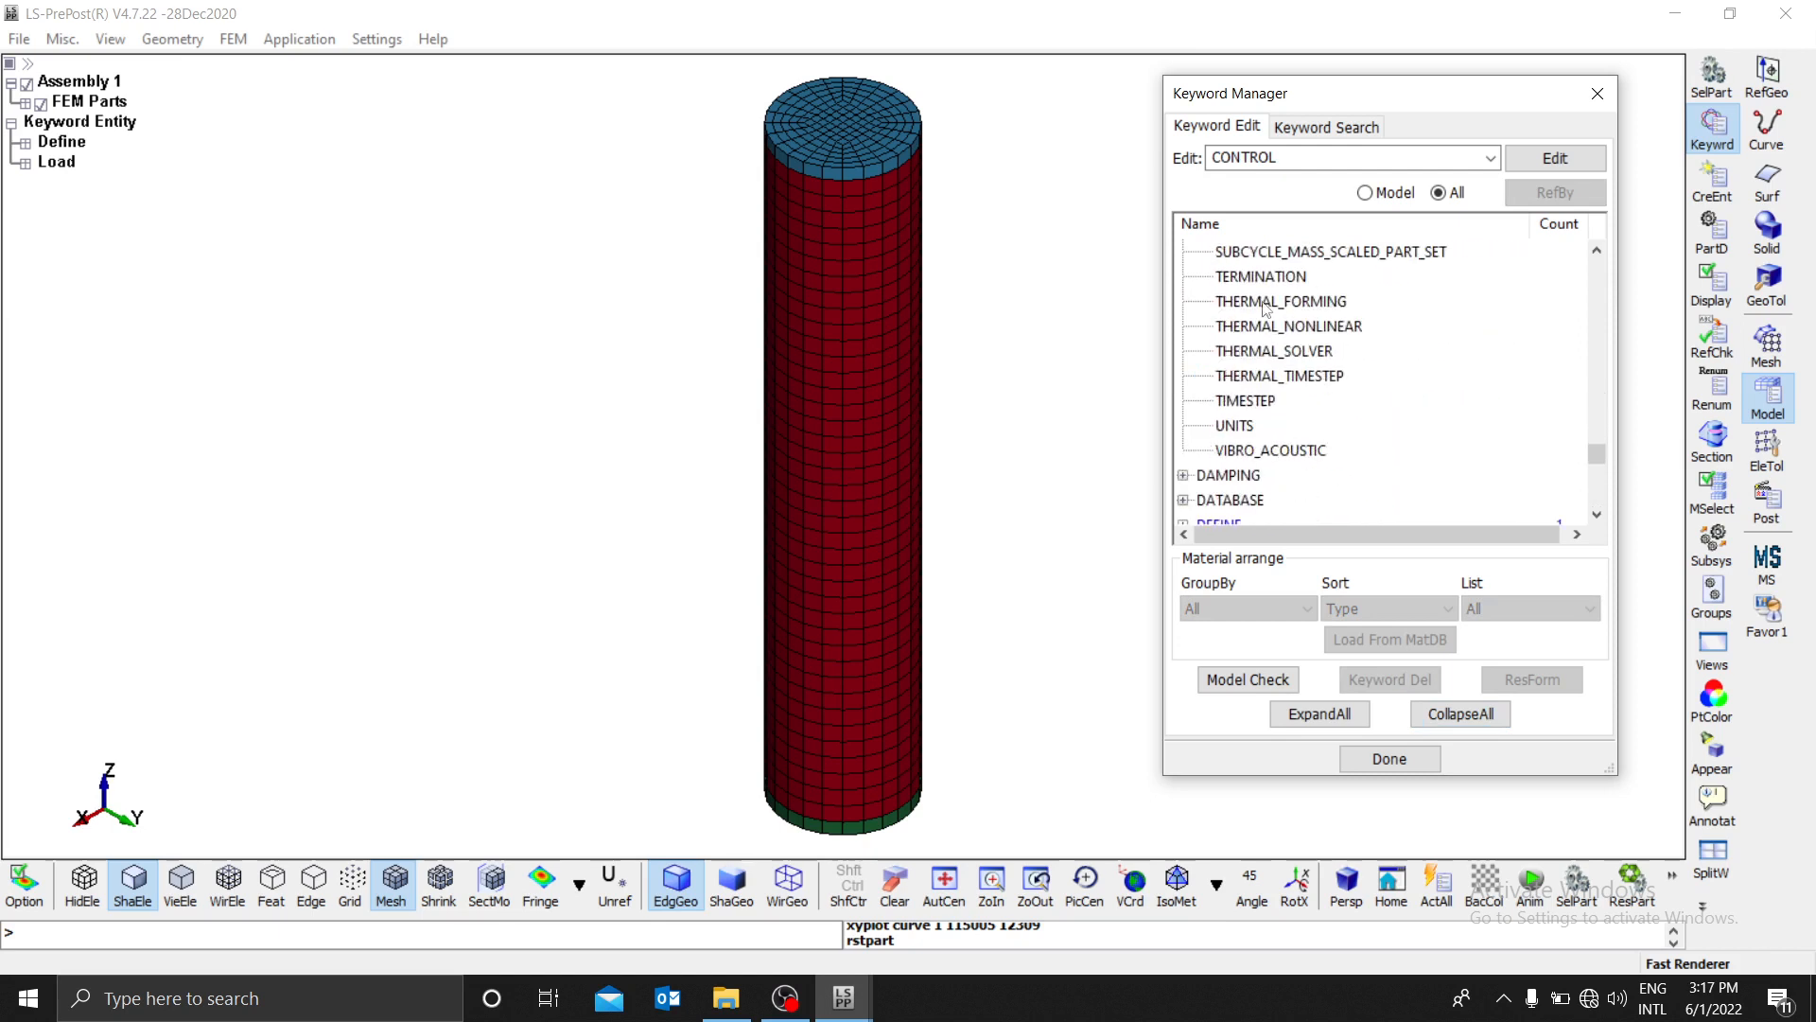
pyautogui.doubleClick(1268, 277)
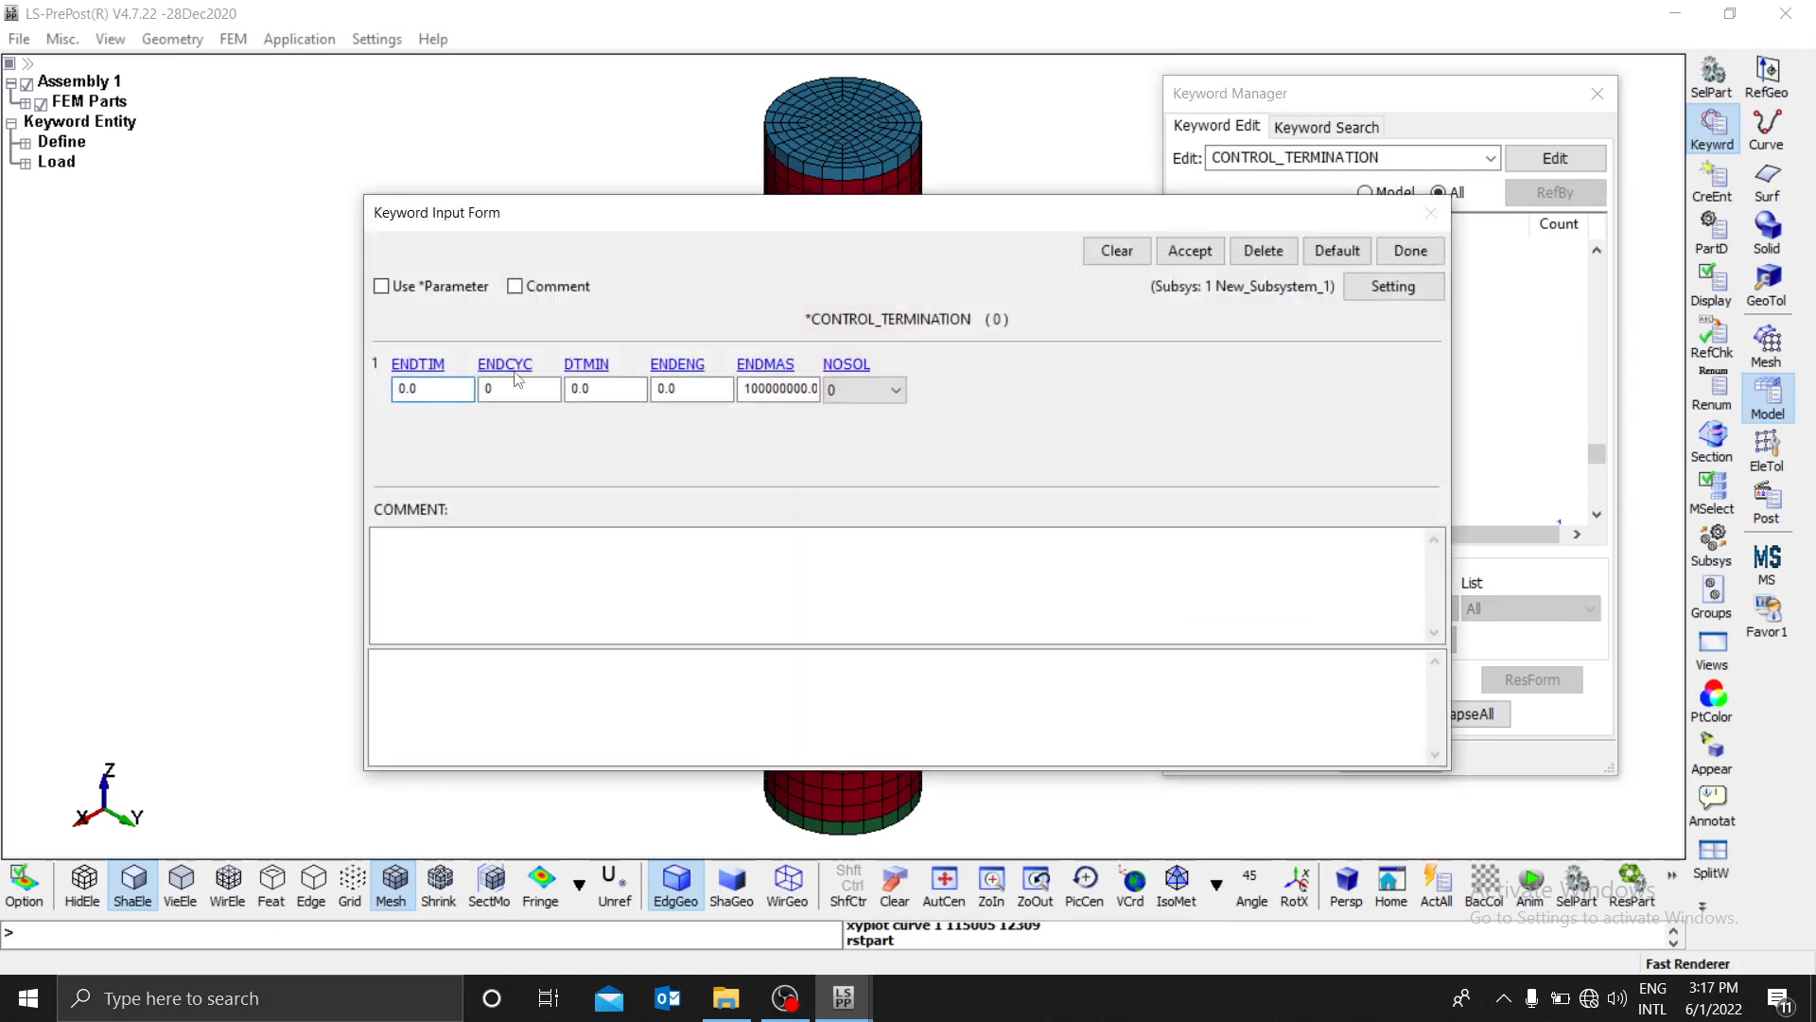
# Step: Set the termination time ENDTIM to 1, accept the termination keyword and close its form
pyautogui.moveTo(442, 387); pyautogui.dragTo(386, 396)
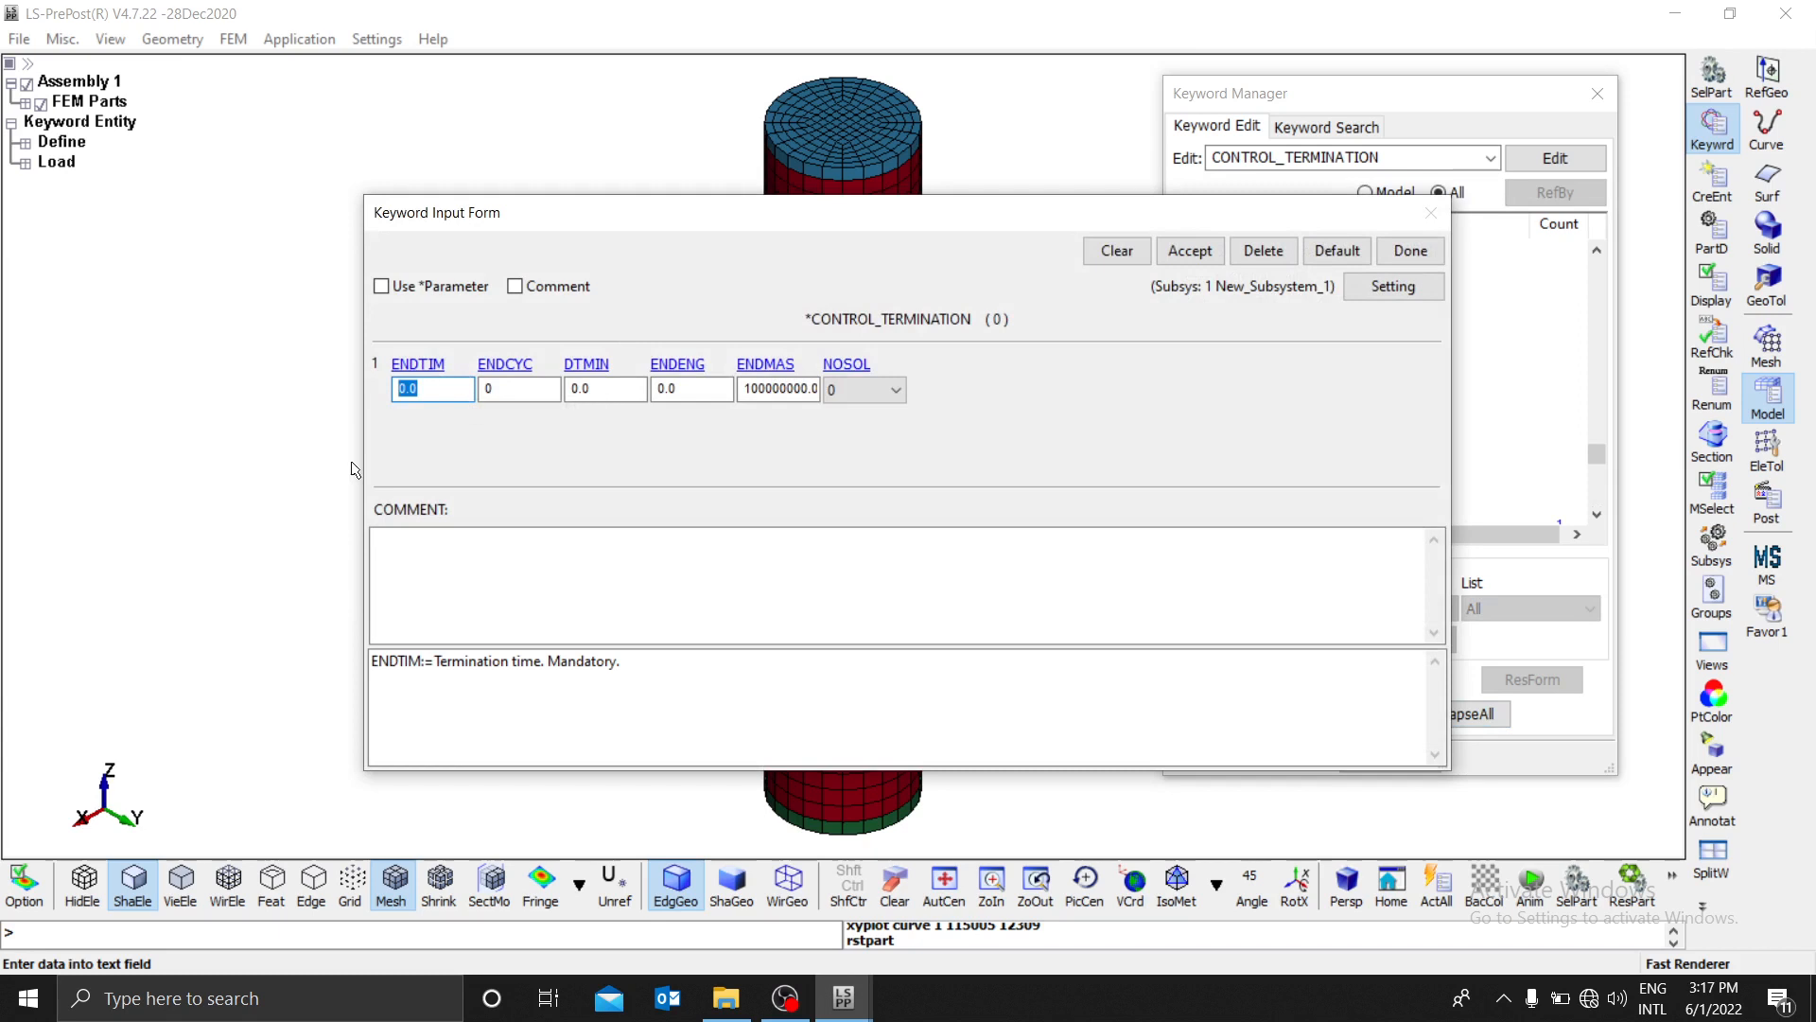
pyautogui.write('1')
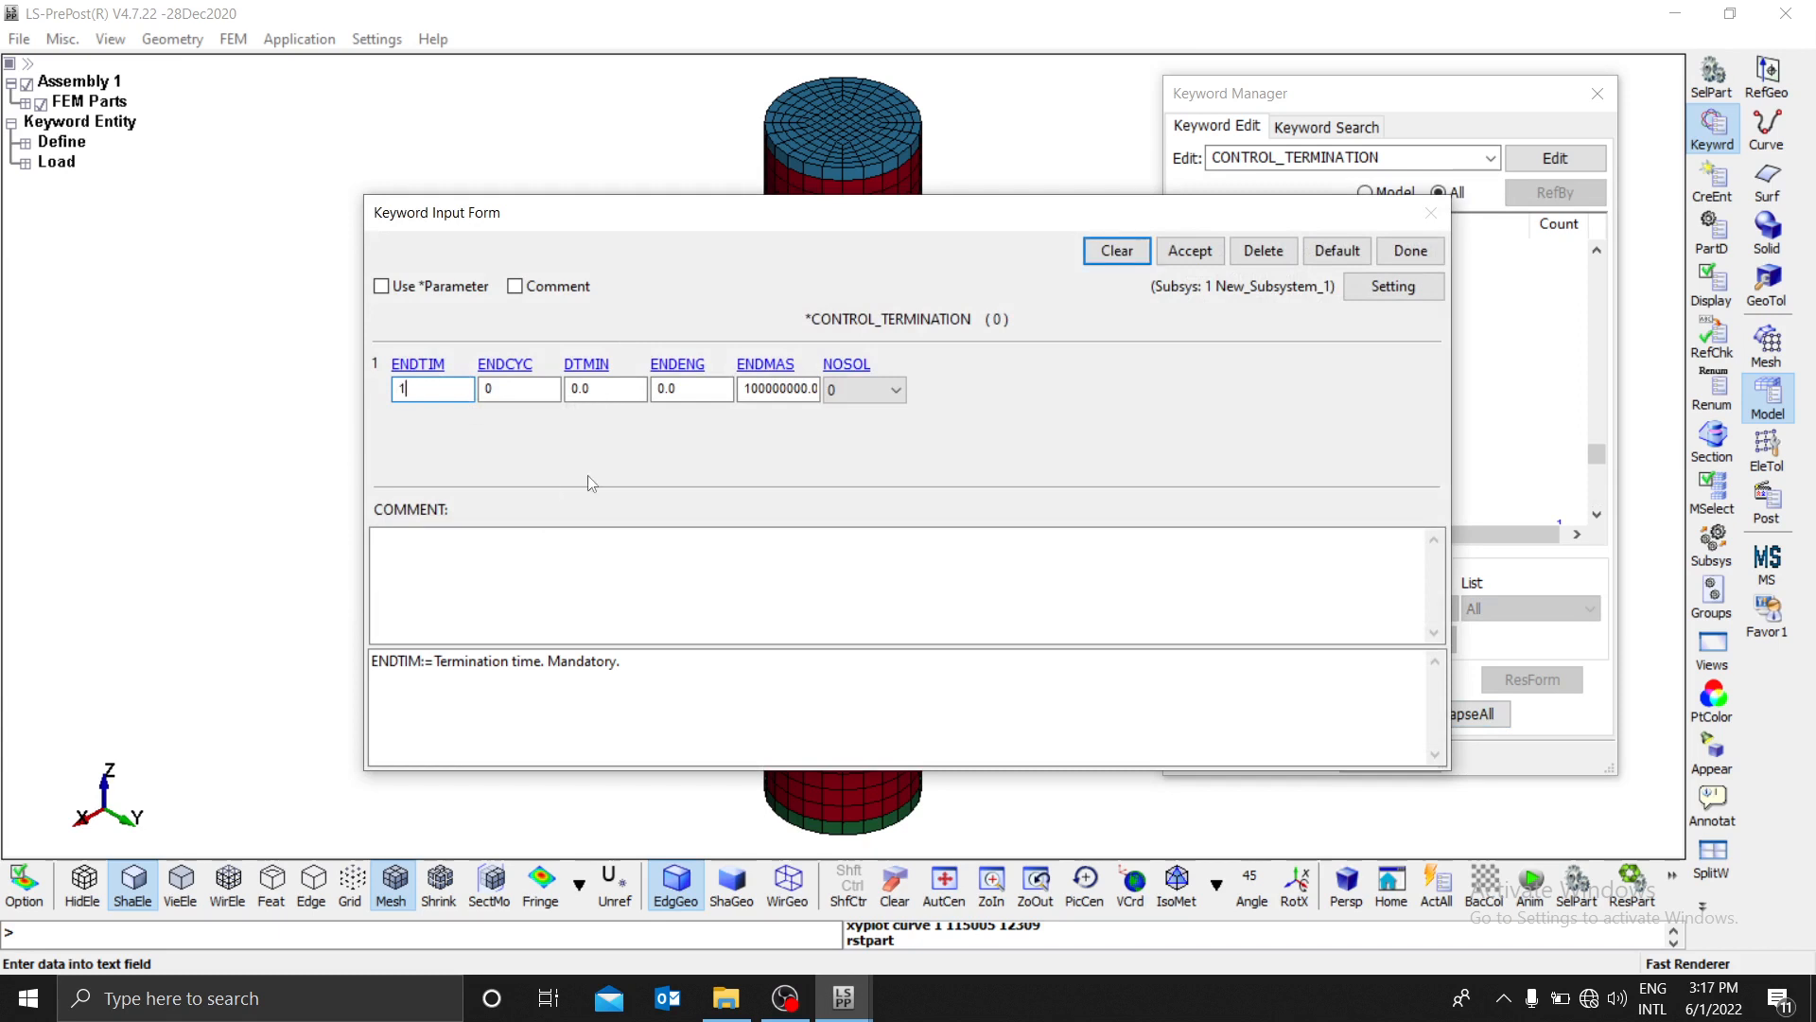
pyautogui.click(701, 387)
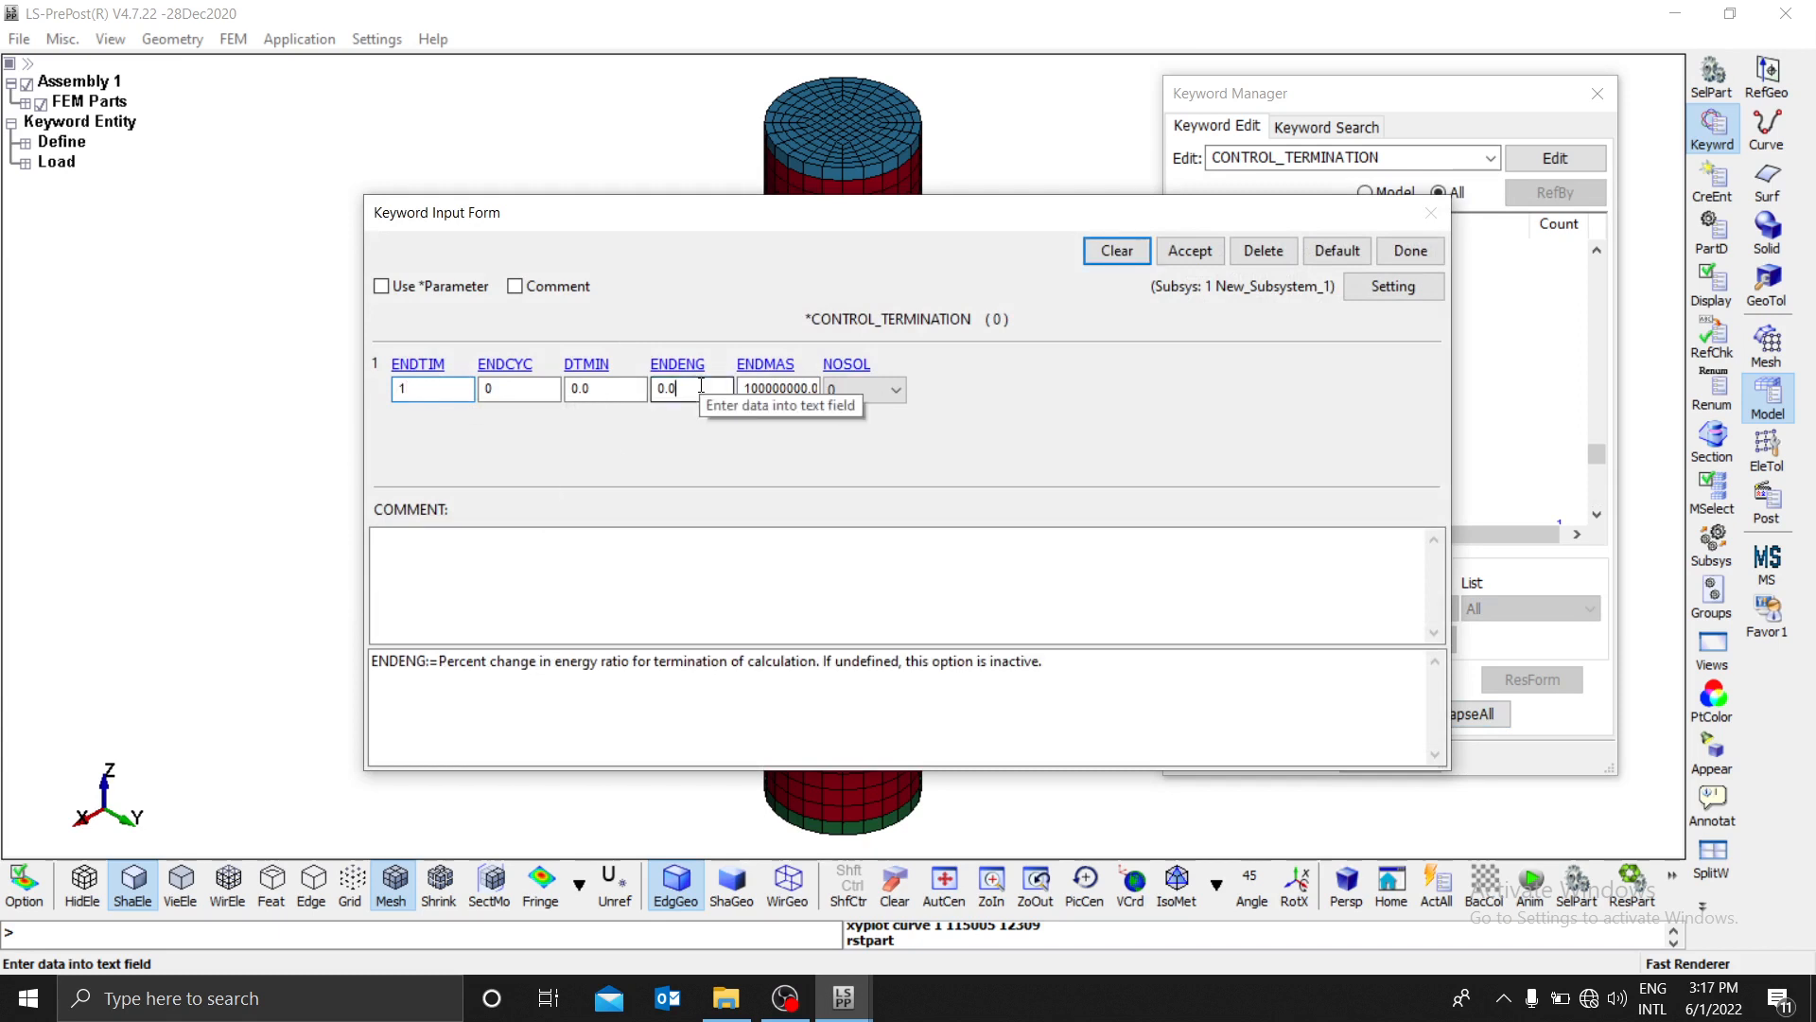
pyautogui.click(605, 389)
pyautogui.click(531, 391)
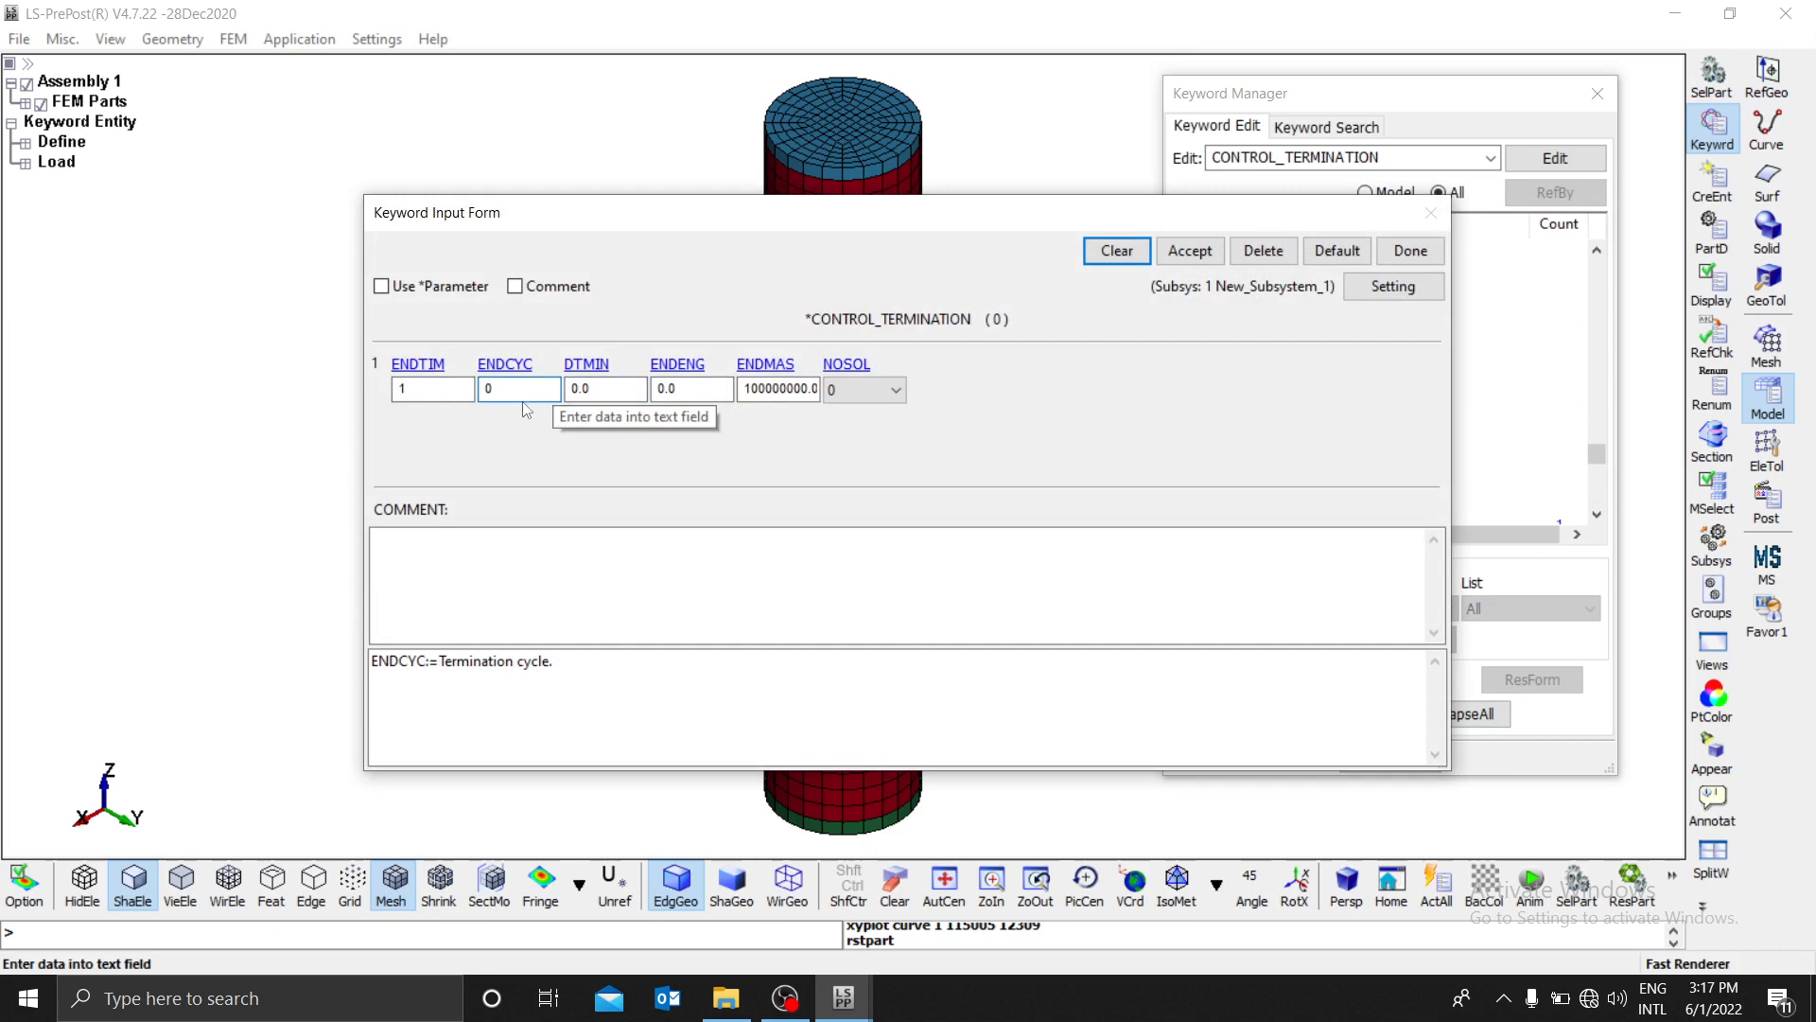
pyautogui.doubleClick(526, 390)
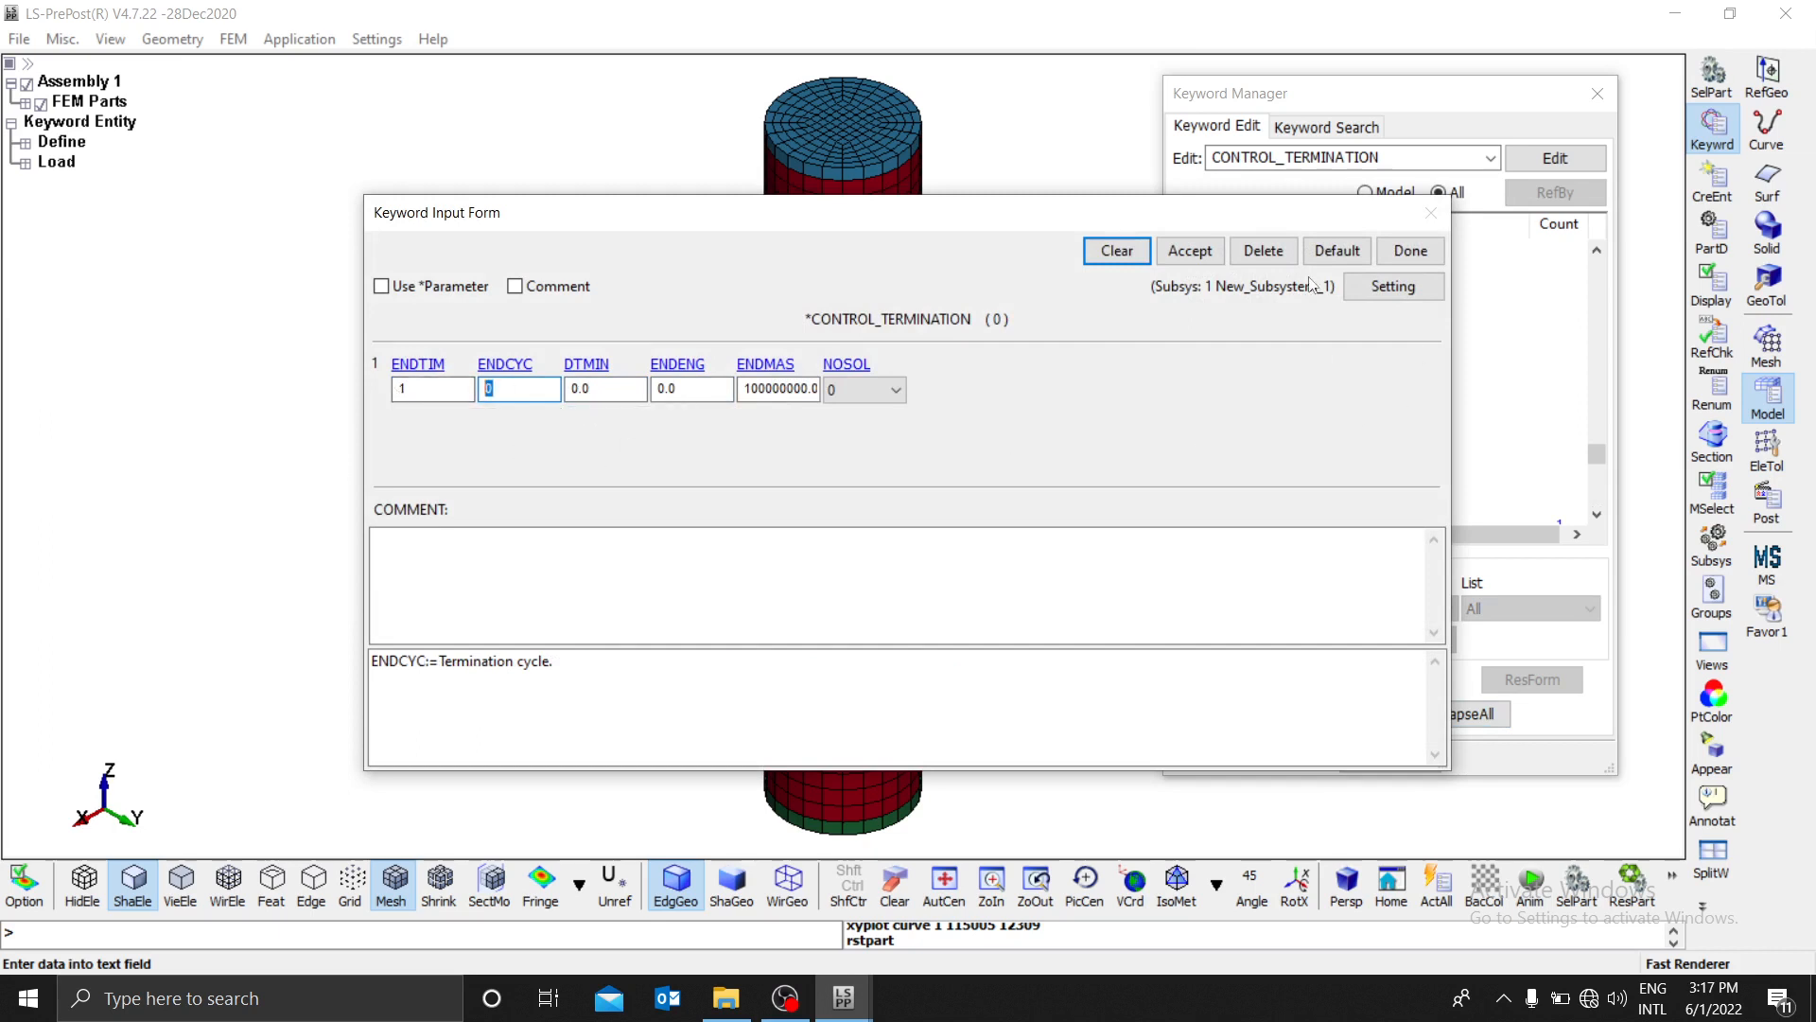
pyautogui.click(1189, 251)
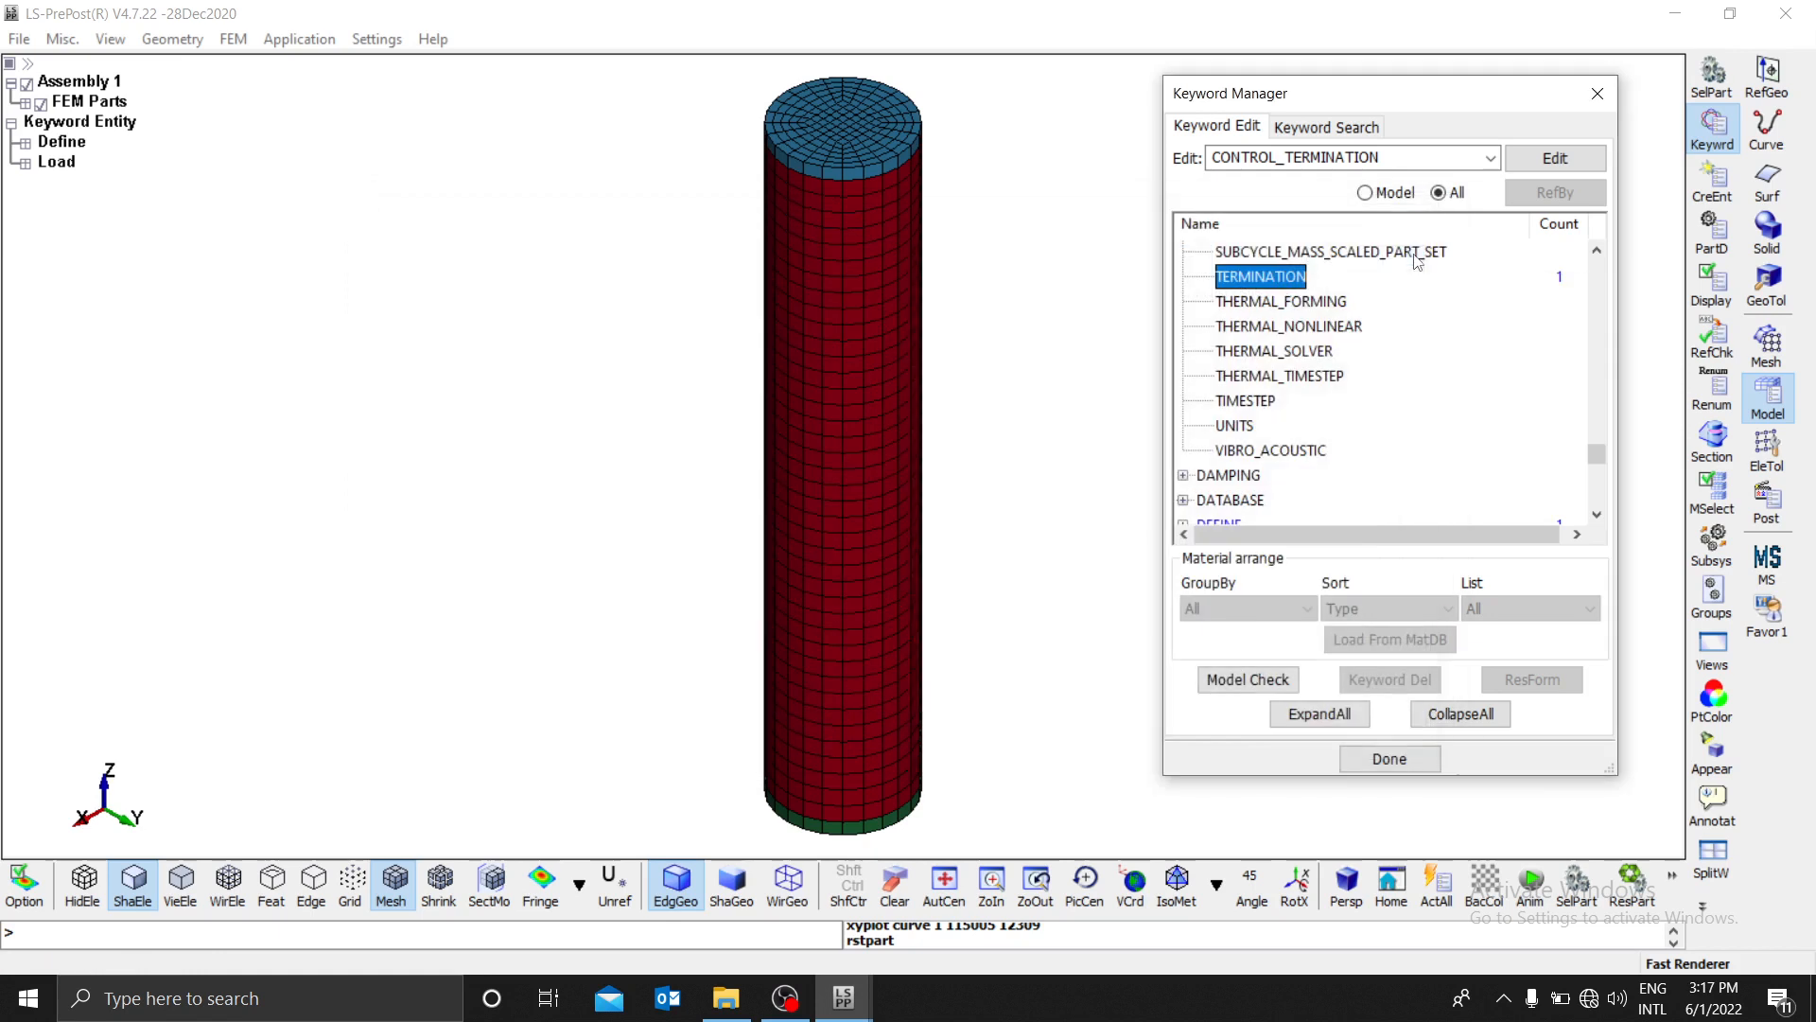
pyautogui.click(1411, 254)
# Step: Open the CONTROL_IMPLICIT_GENERAL keyword, review the IMFLAG options and set IMFLAG to 1 for implicit analysis
pyautogui.scroll(6, 1360, 345)
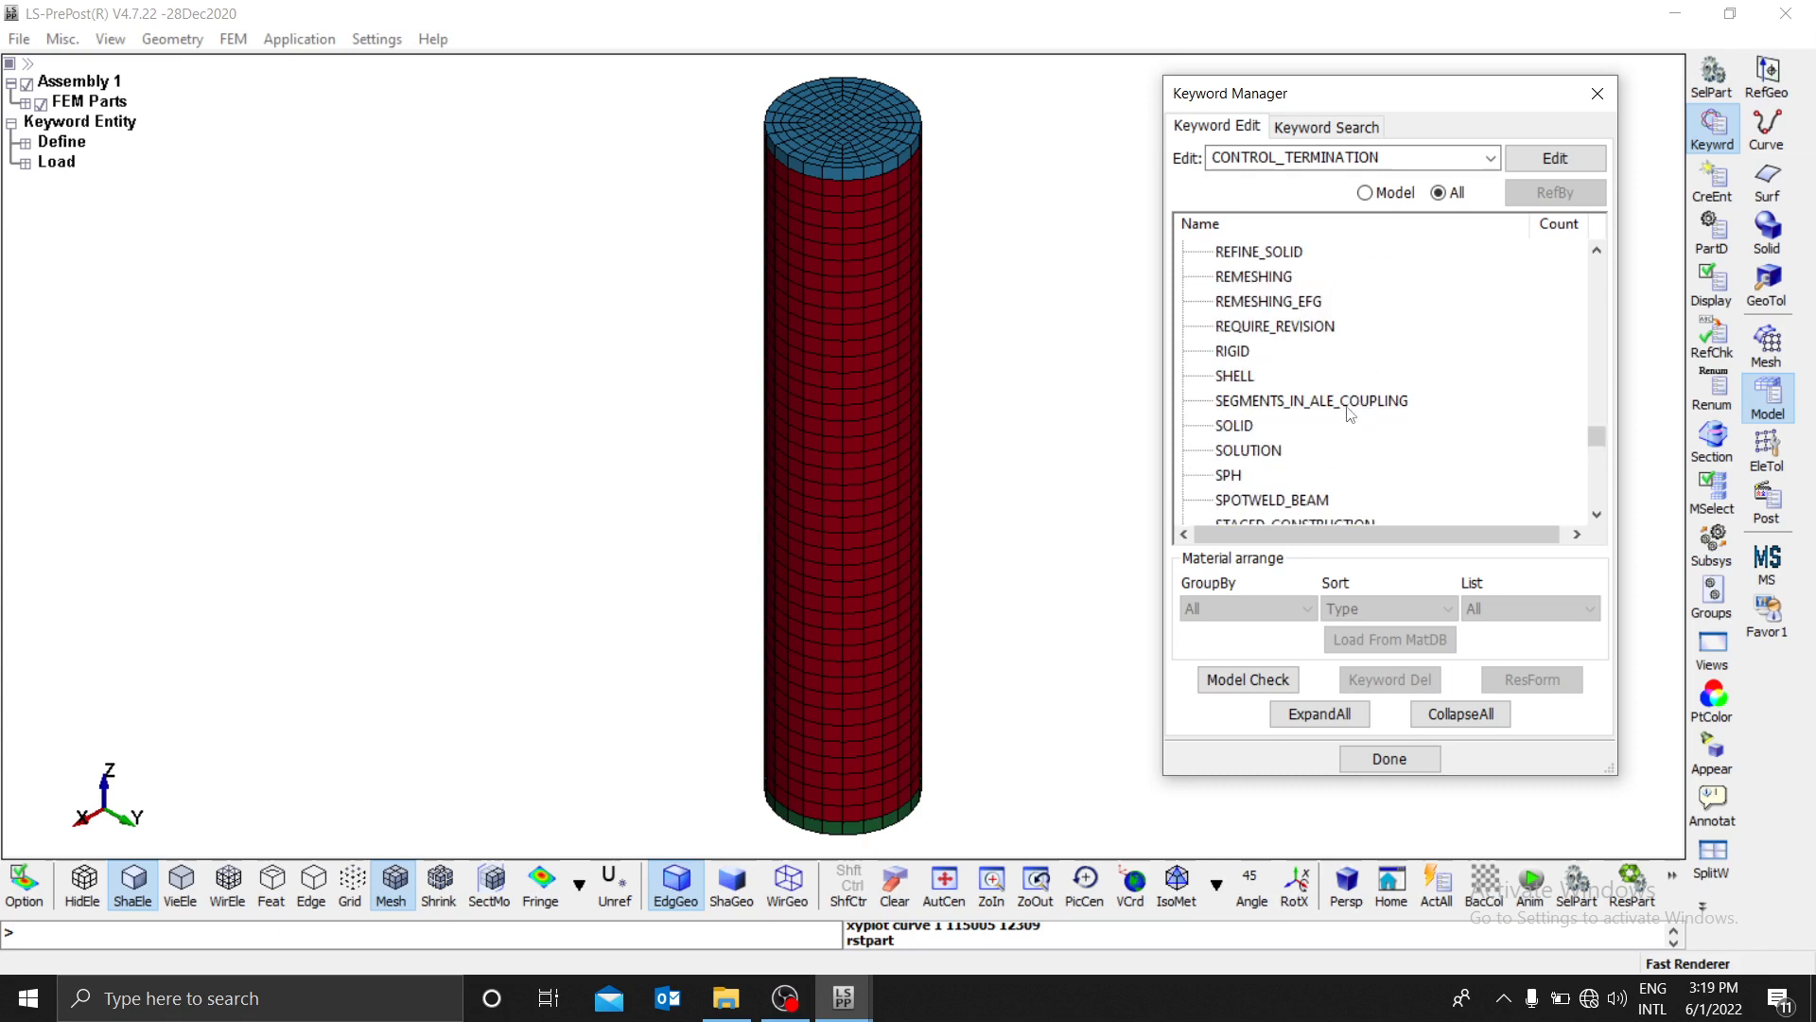
pyautogui.scroll(4, 1374, 428)
pyautogui.scroll(8, 1374, 428)
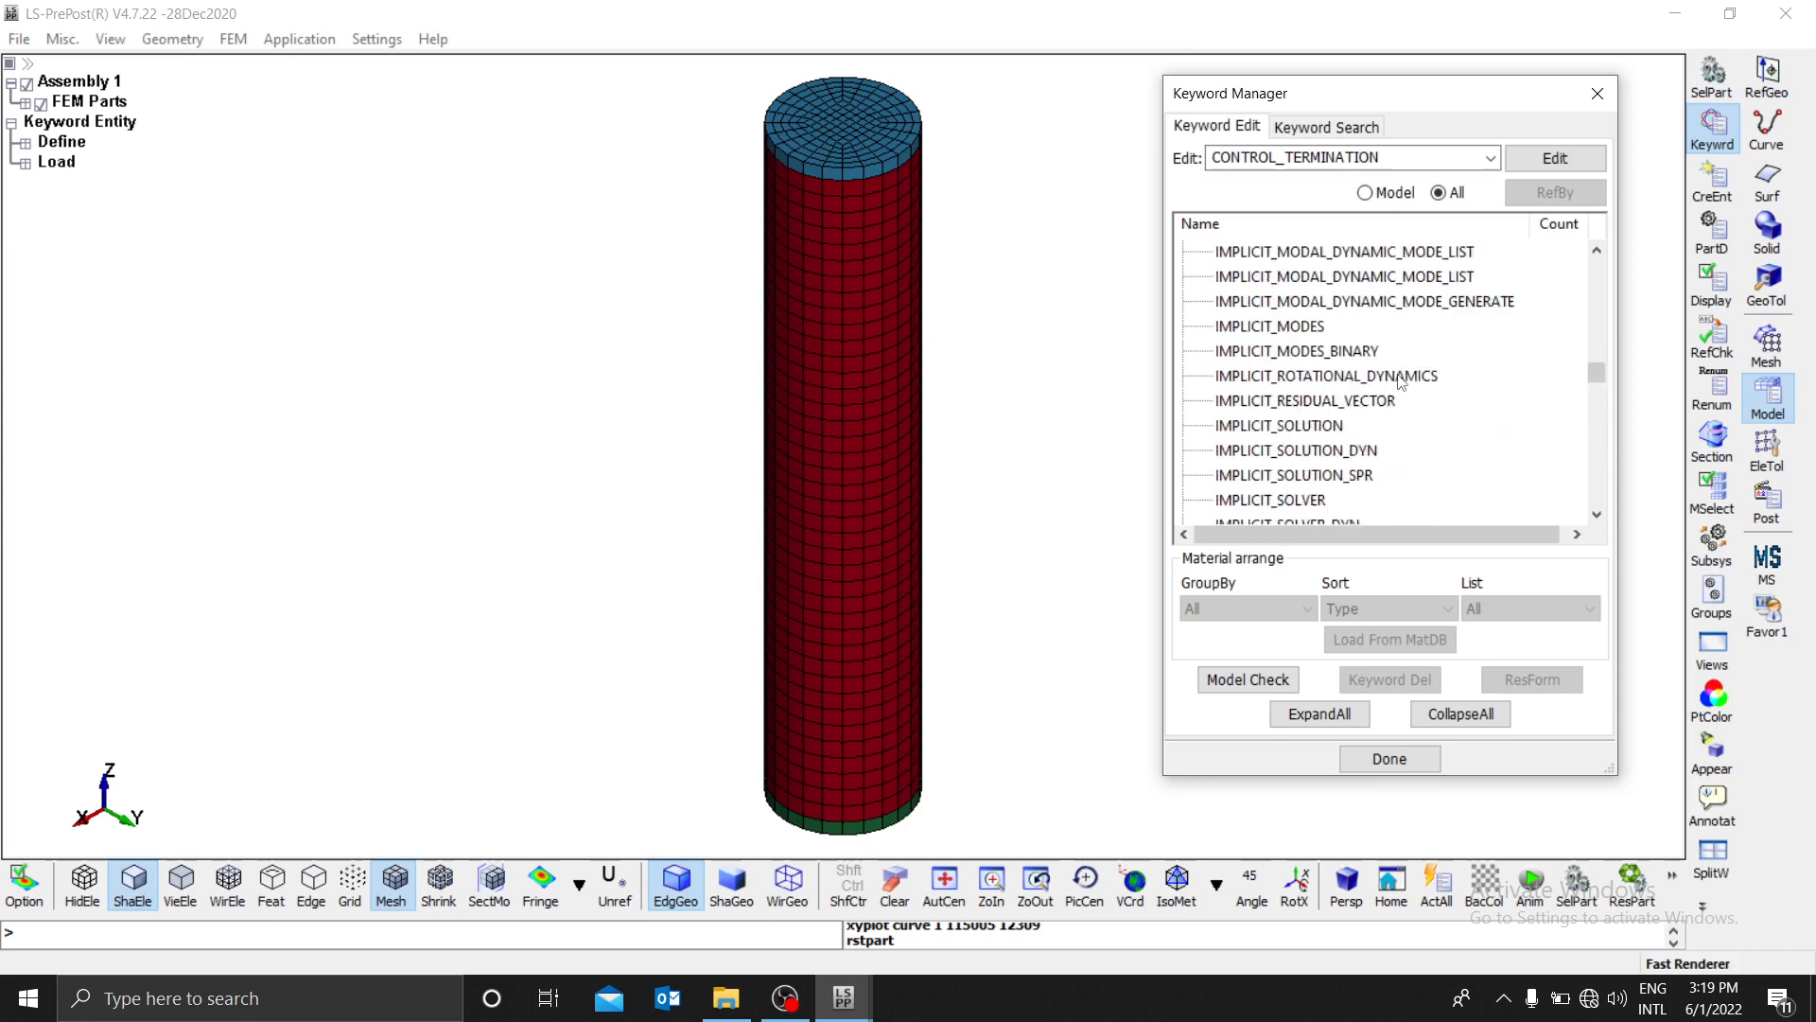
pyautogui.scroll(3, 1322, 389)
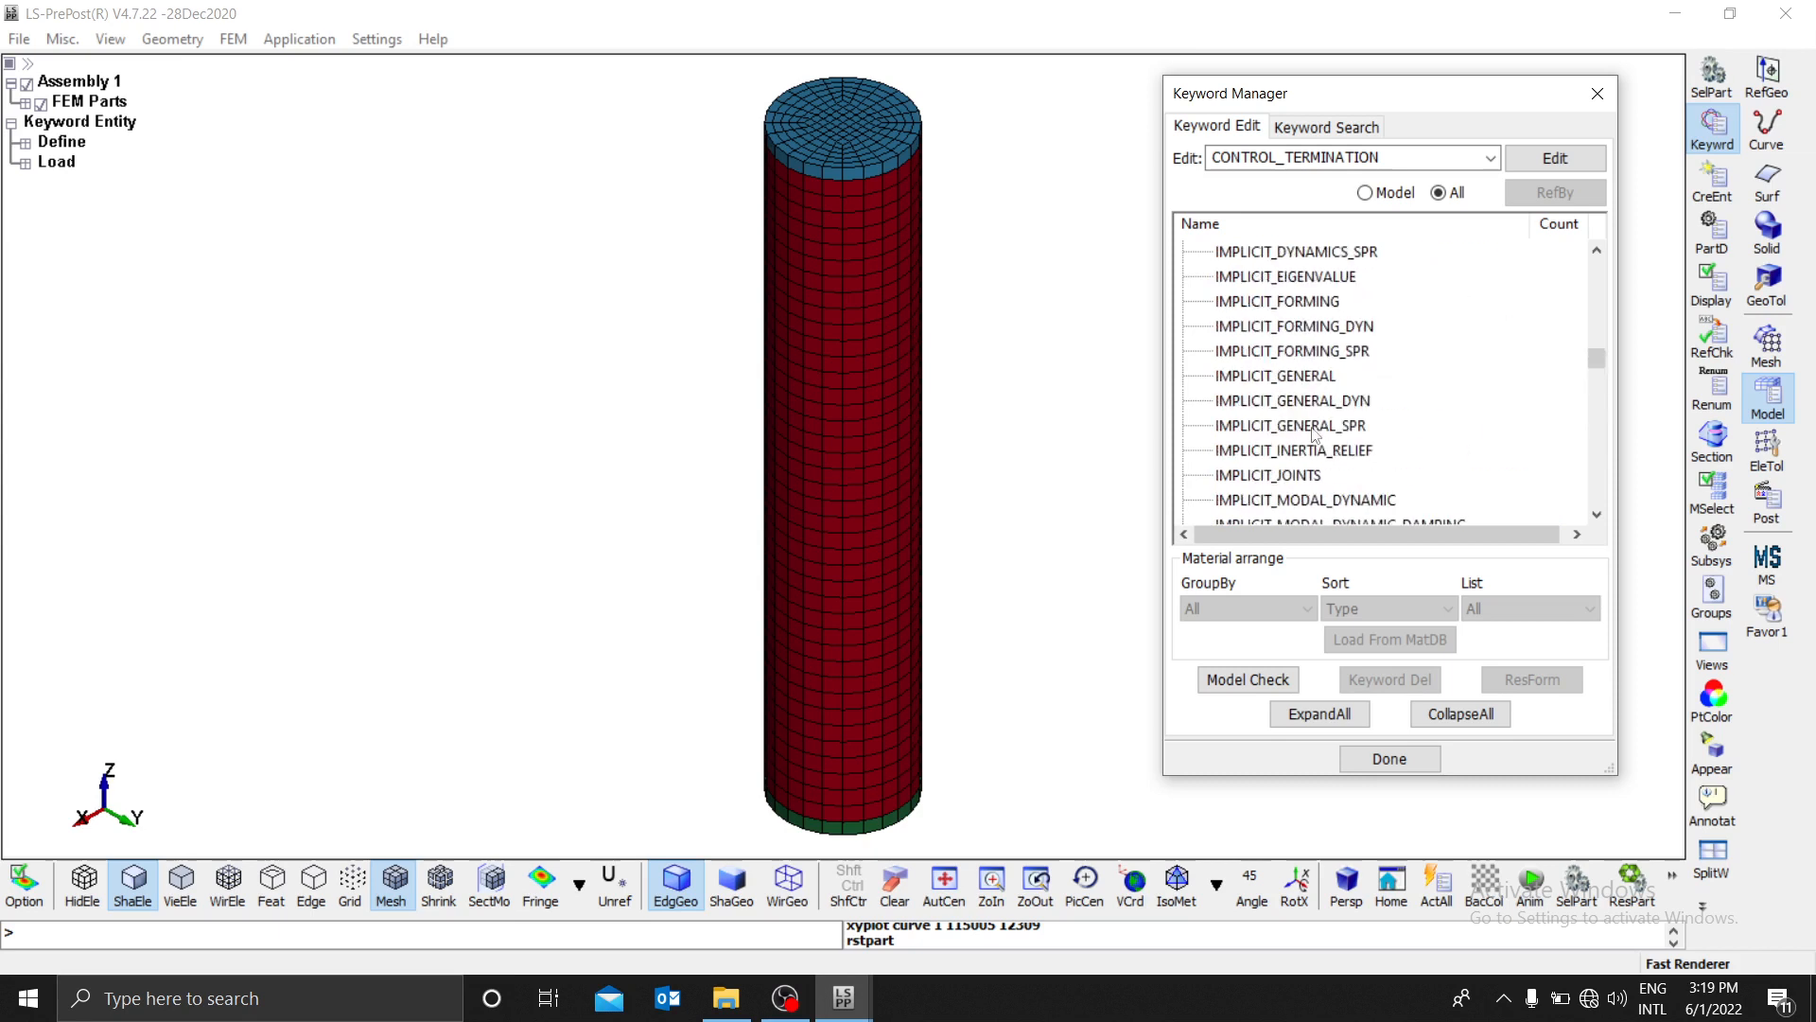
pyautogui.doubleClick(1250, 377)
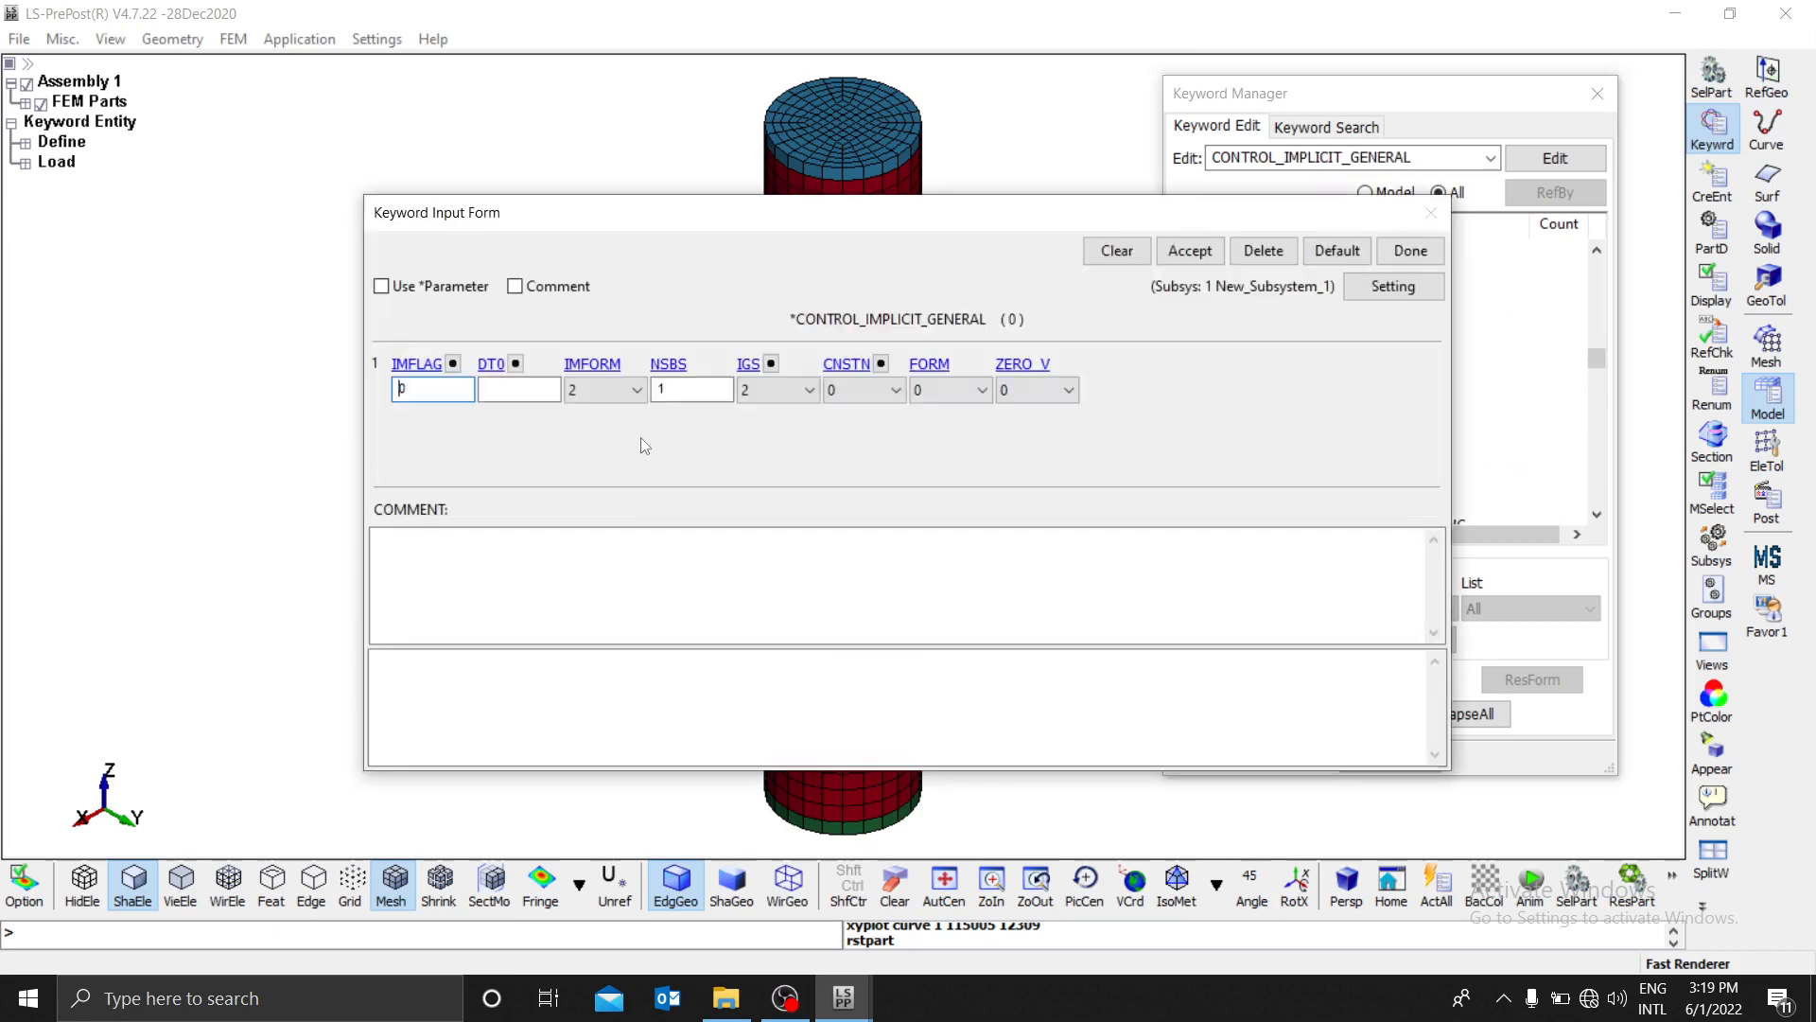
pyautogui.click(440, 391)
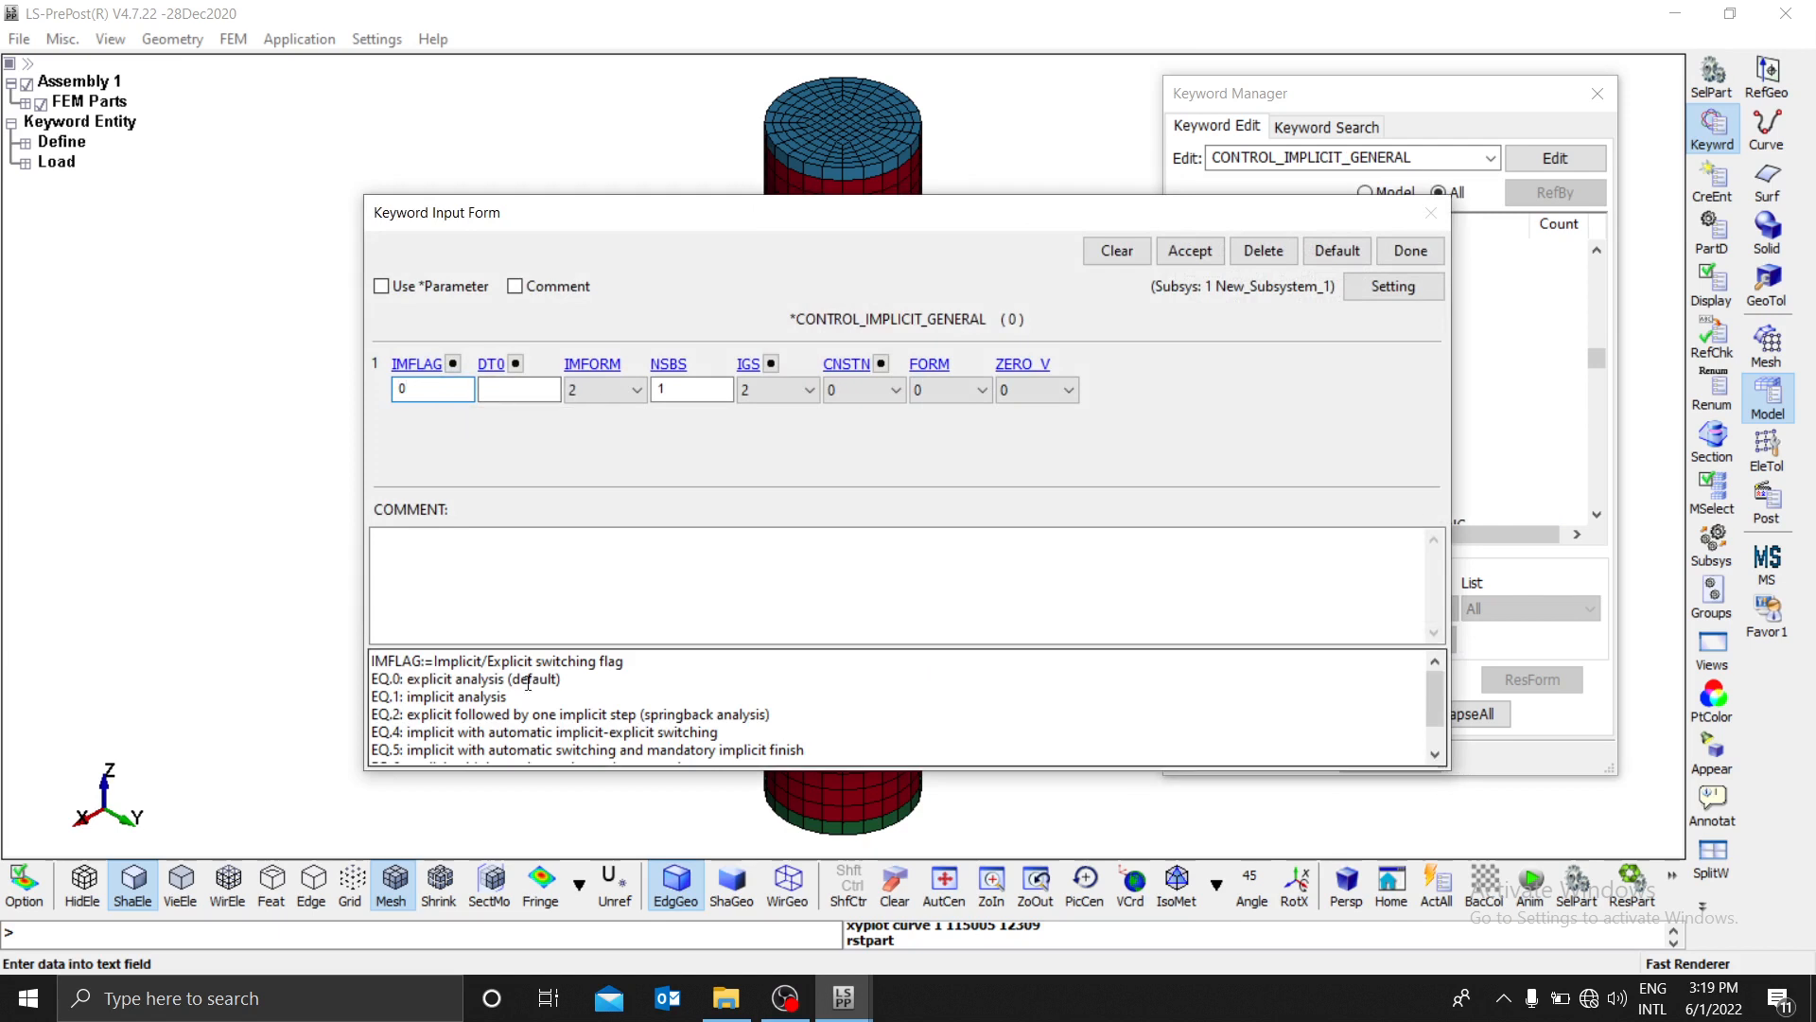
pyautogui.moveTo(565, 688); pyautogui.dragTo(370, 681)
pyautogui.click(413, 389)
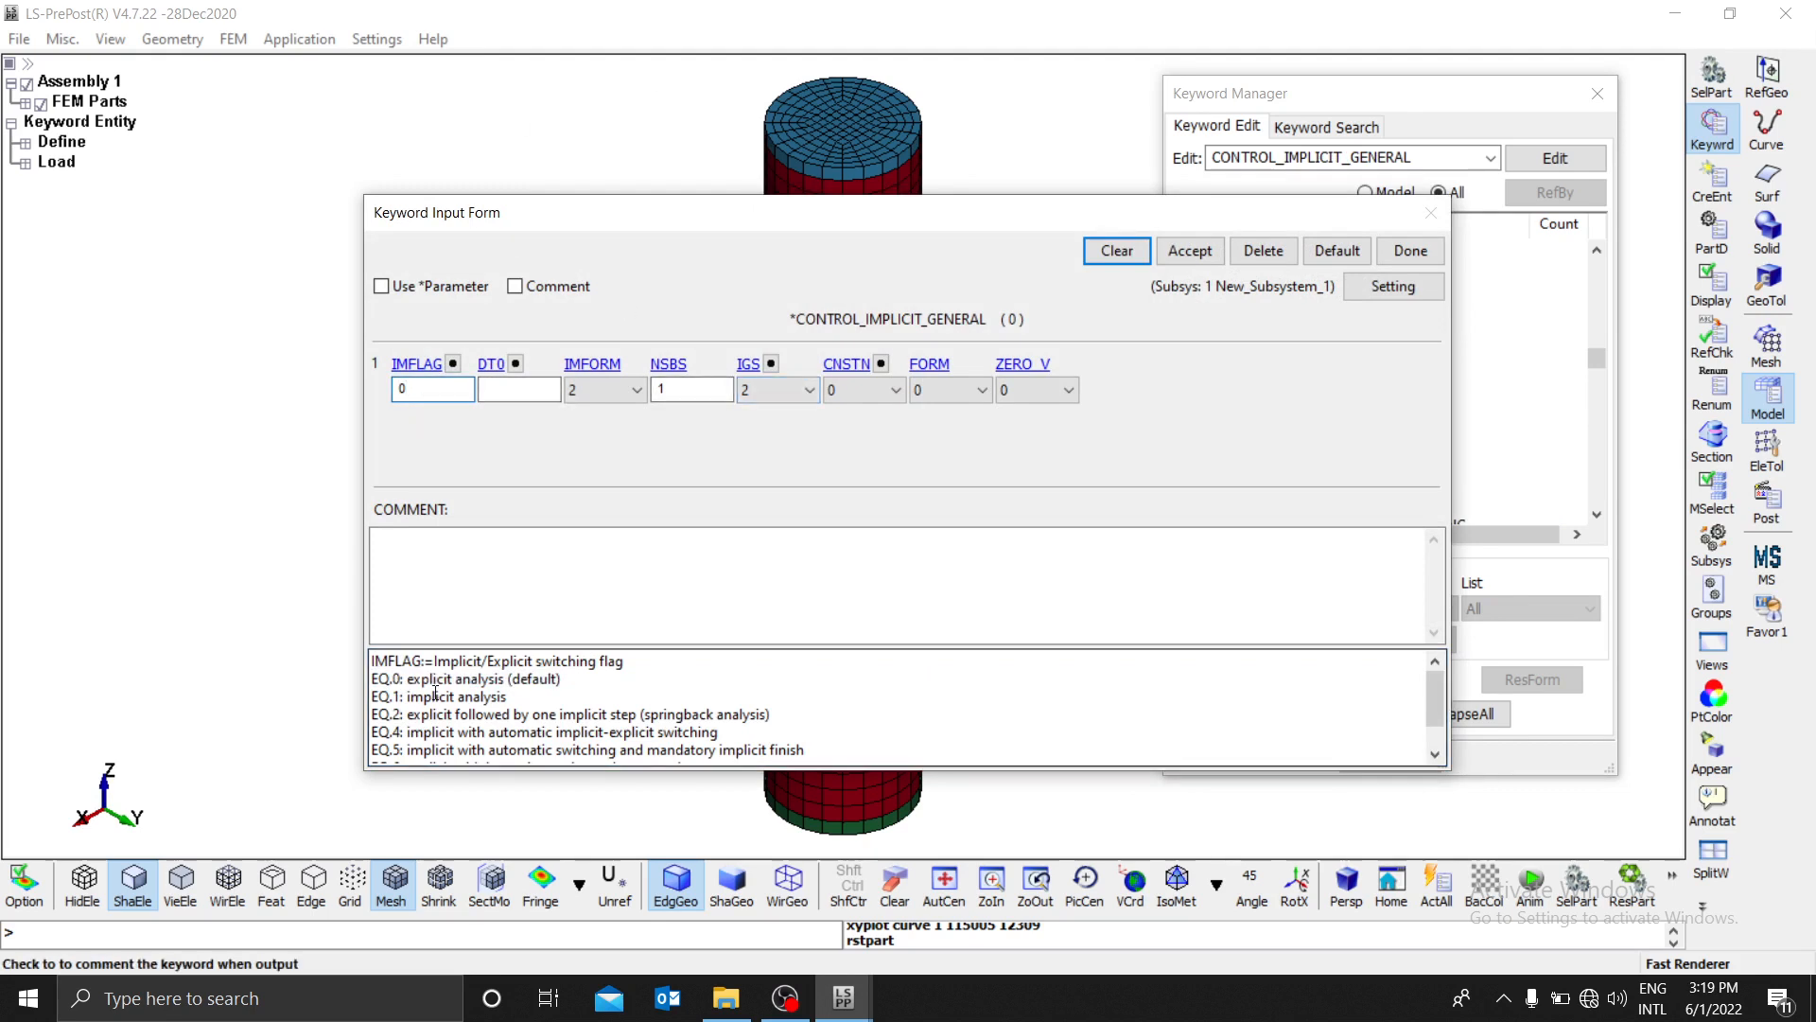
pyautogui.moveTo(510, 707); pyautogui.dragTo(373, 698)
pyautogui.click(500, 697)
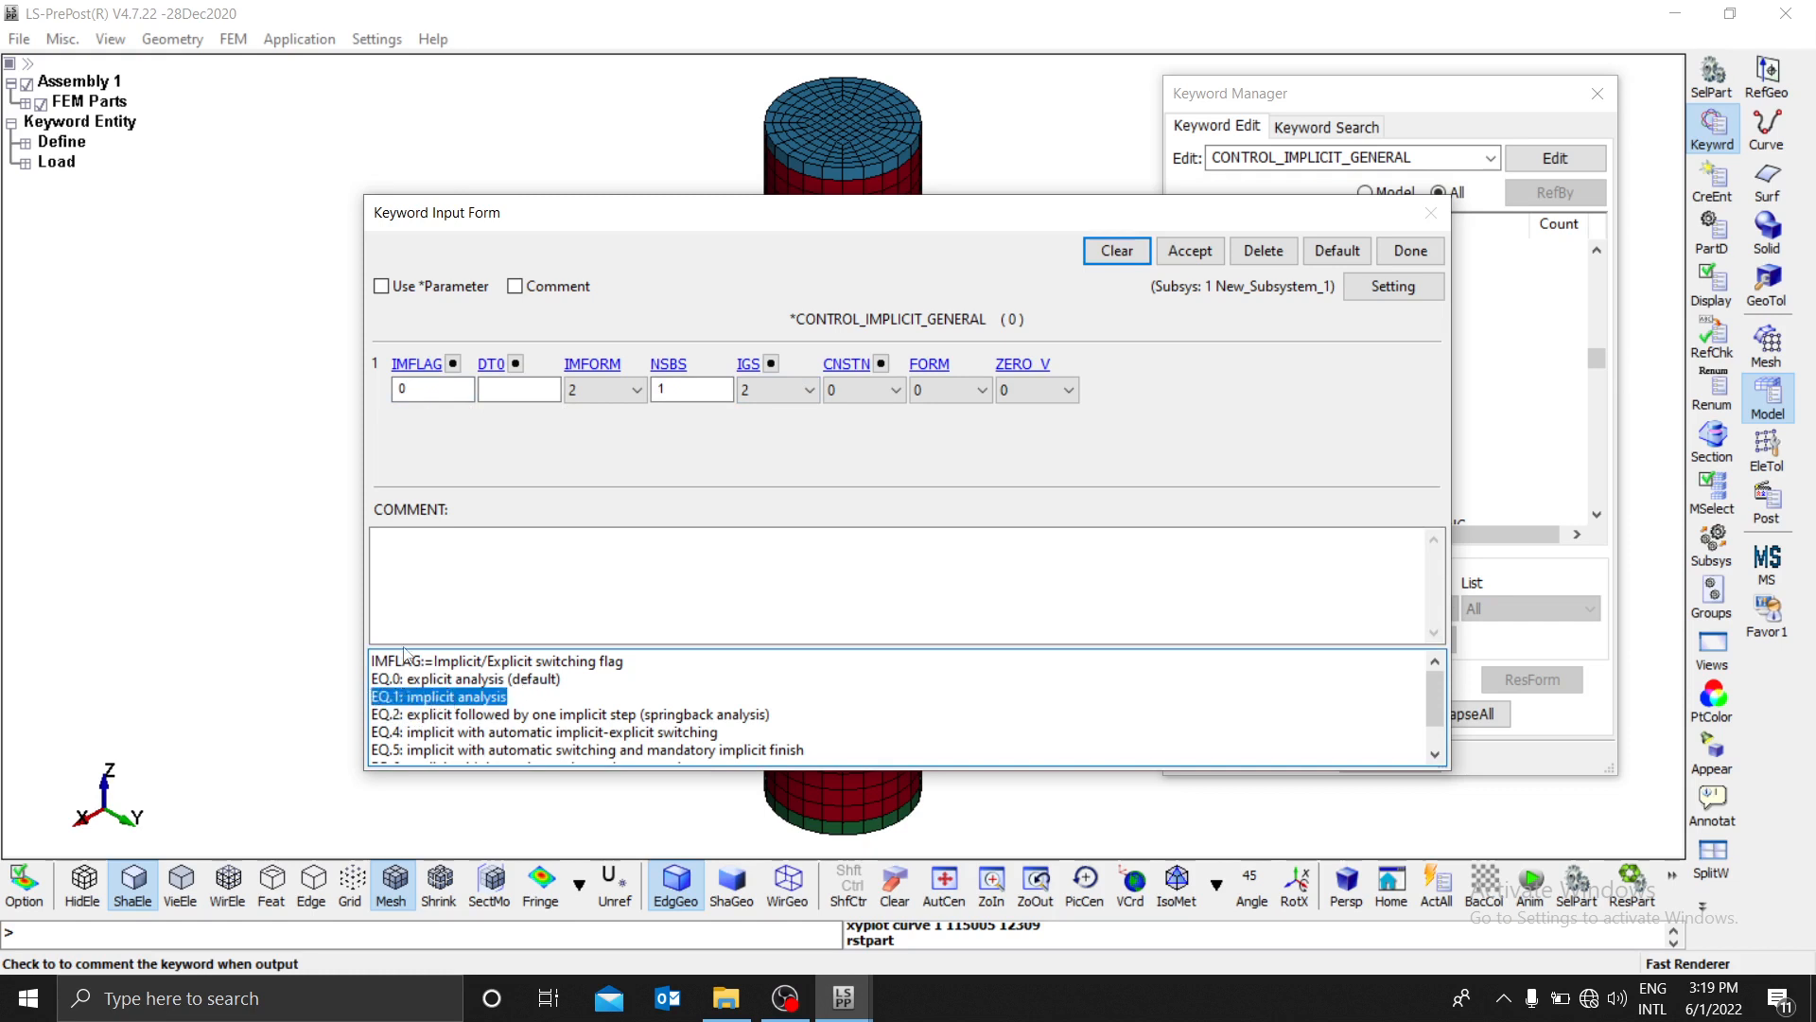
pyautogui.click(412, 389)
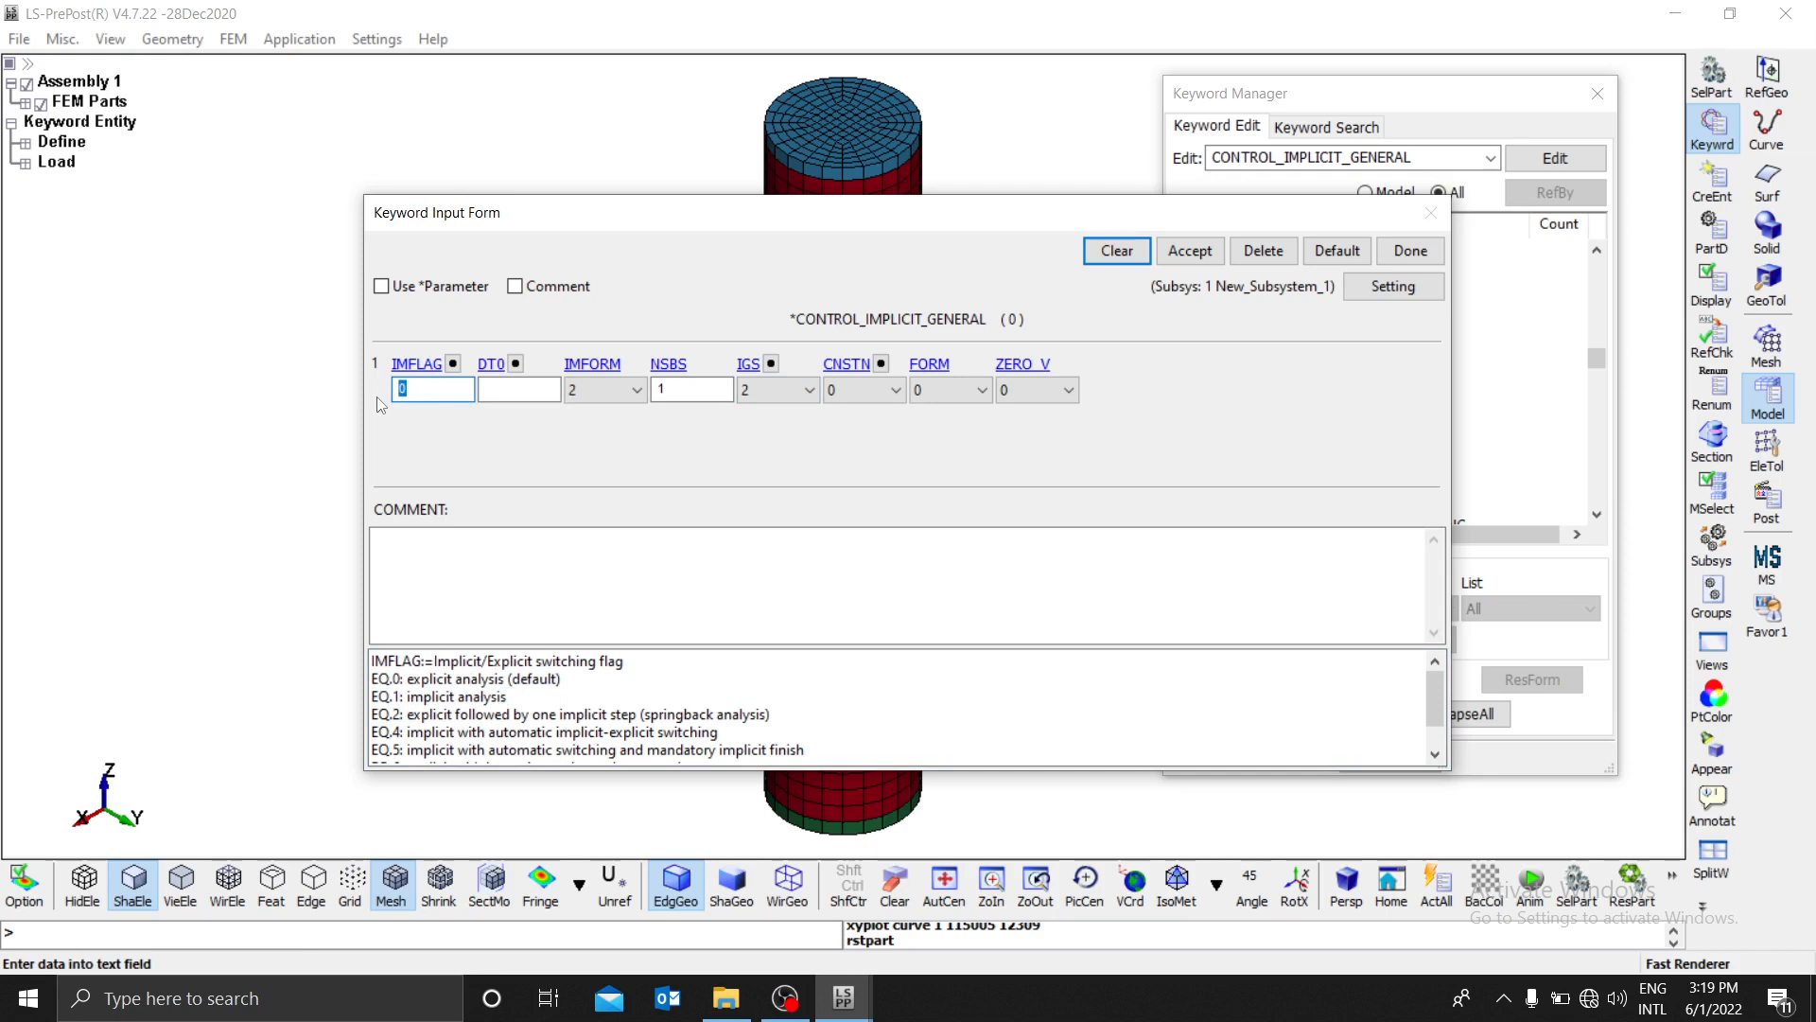
pyautogui.write('1')
# Step: Set the initial time step size DT0 to 0.02, accept the implicit general keyword and close its form
pyautogui.click(522, 389)
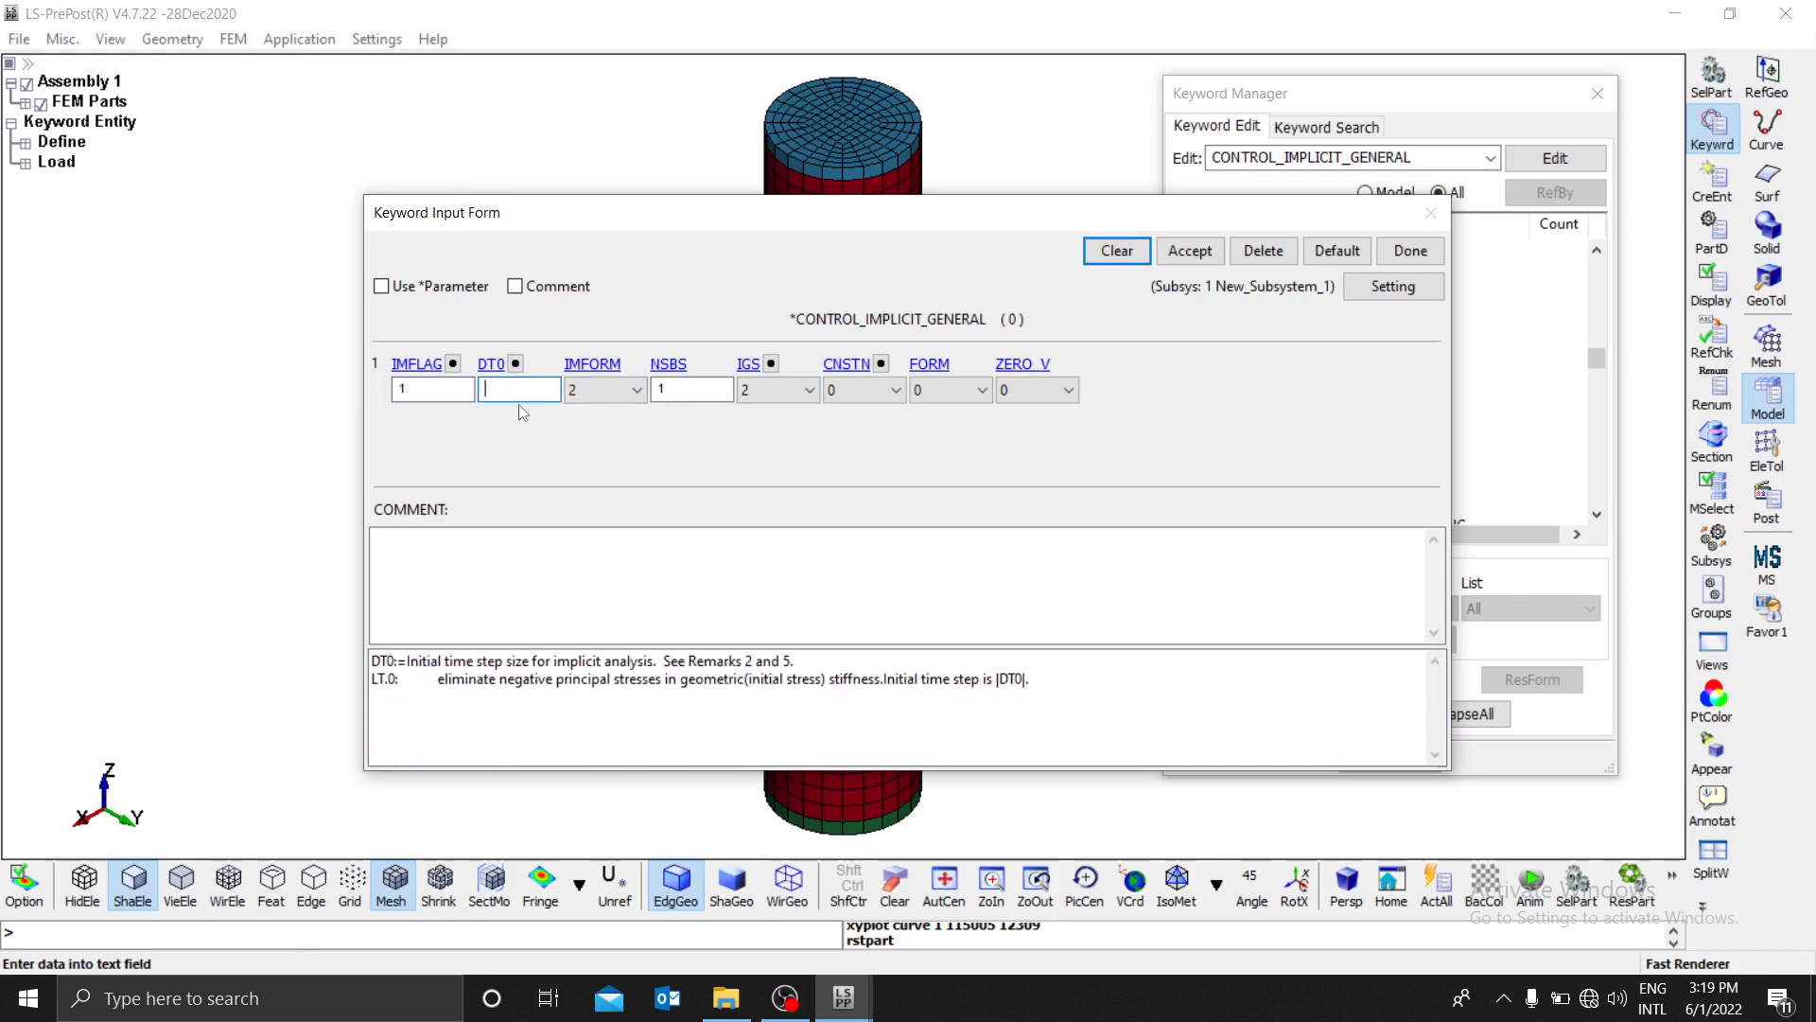
pyautogui.click(426, 387)
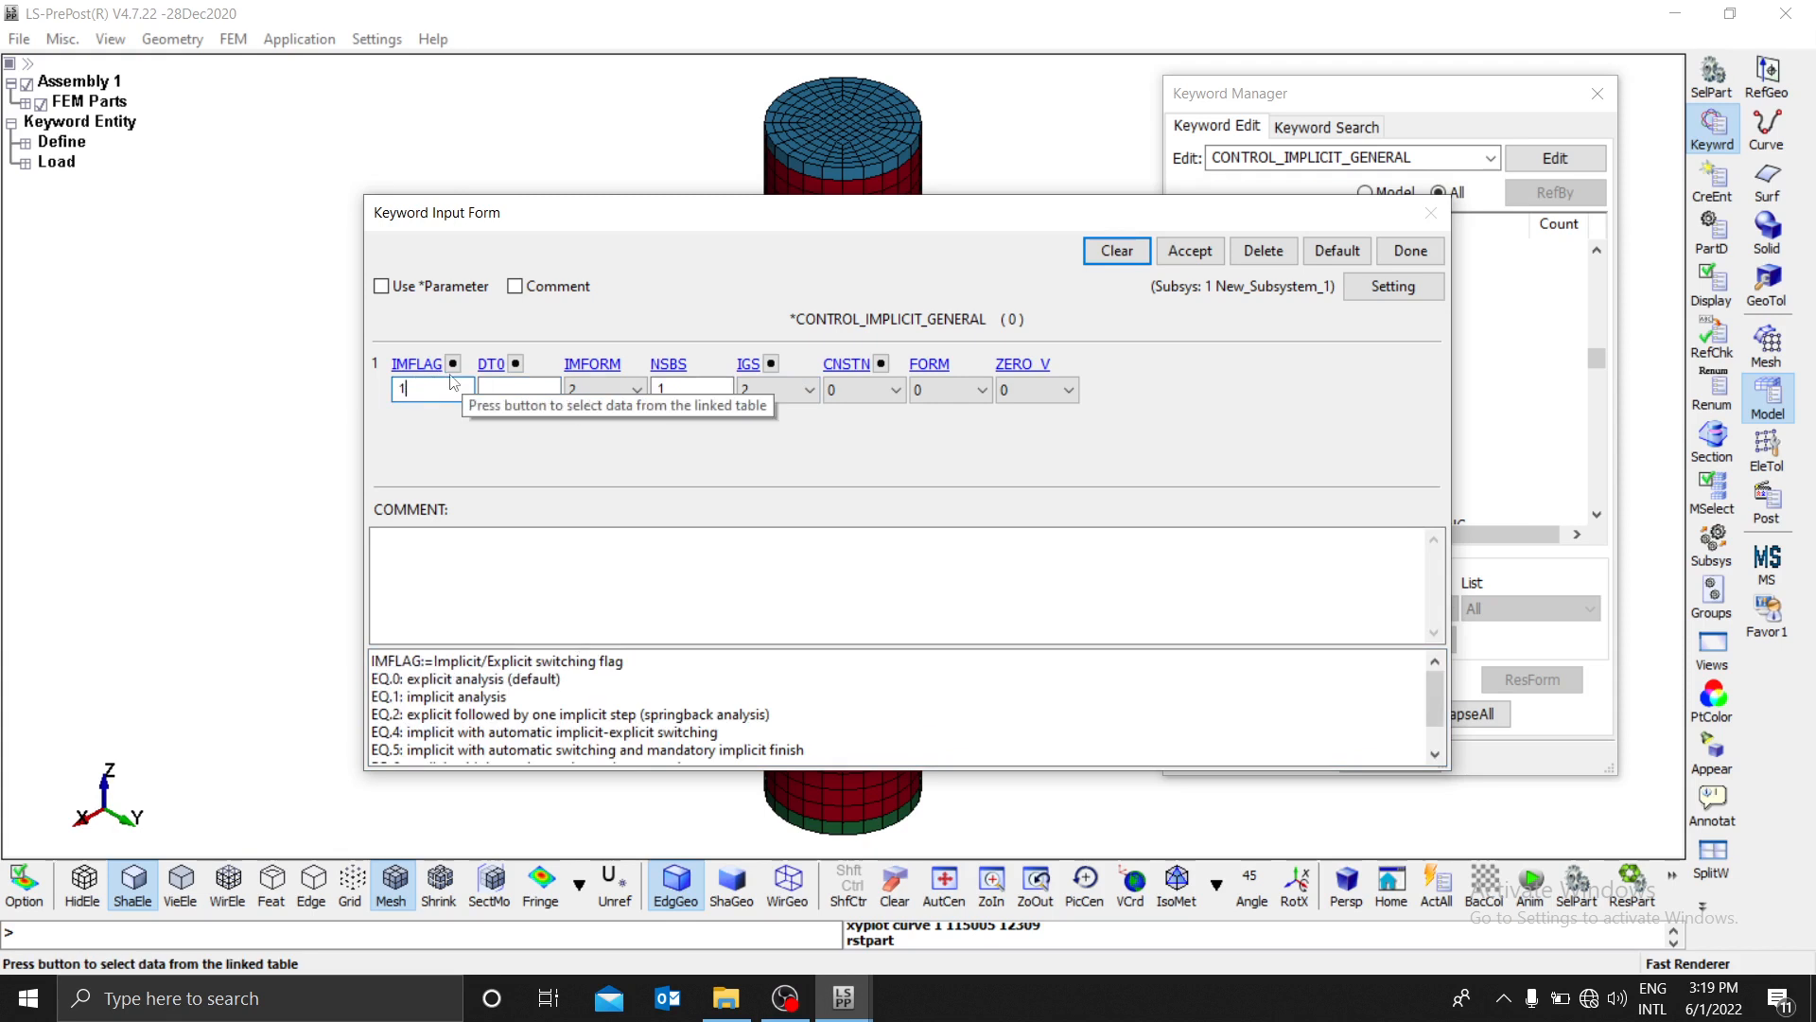
pyautogui.click(505, 393)
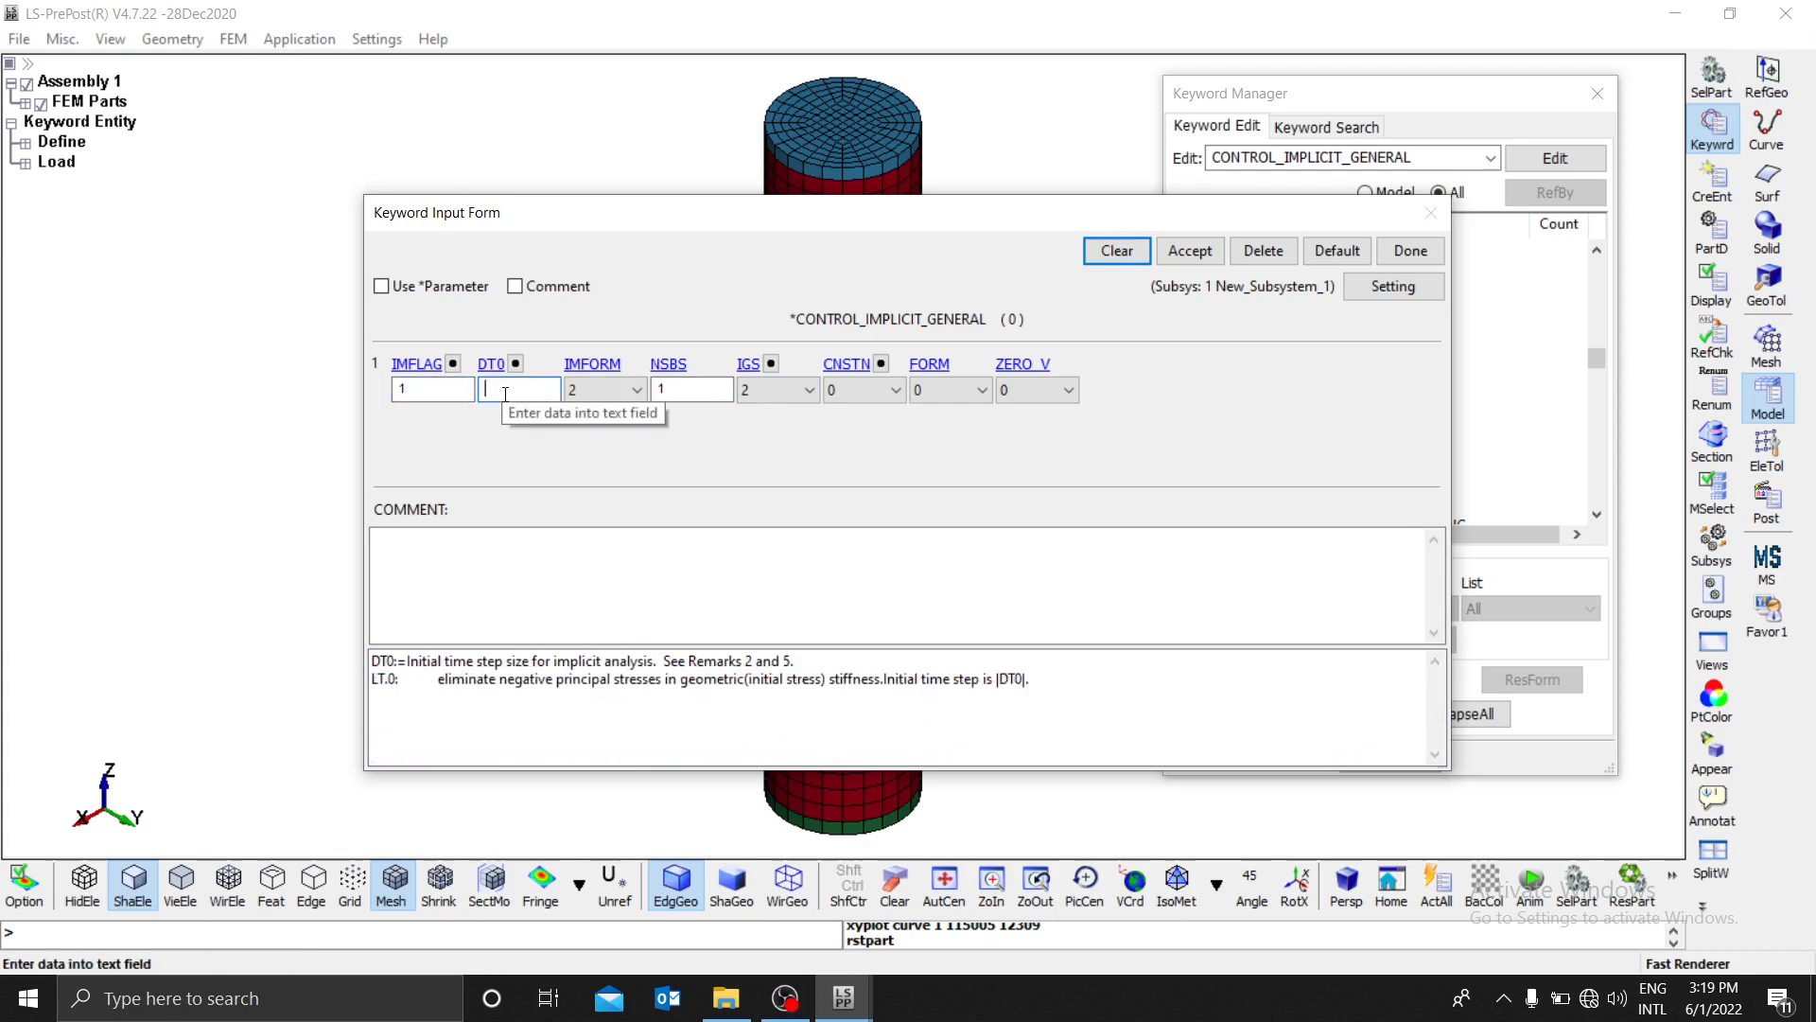
pyautogui.write('0.01')
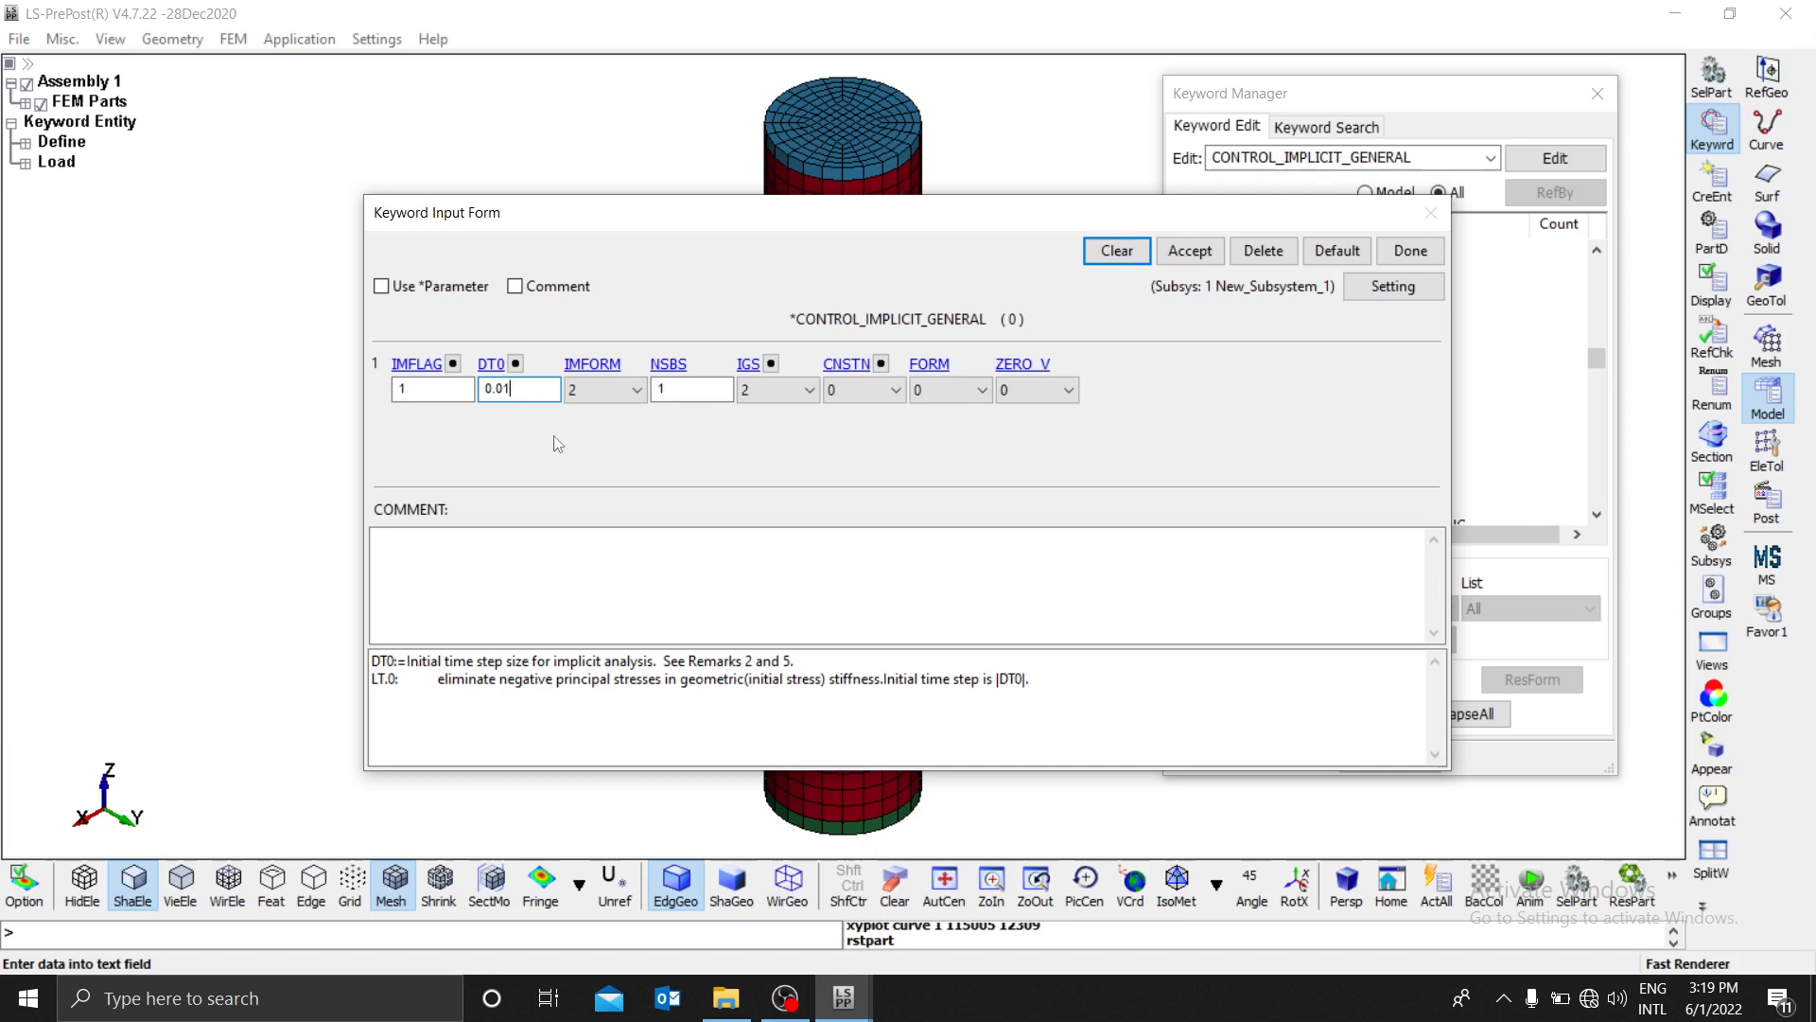
pyautogui.press('BackSpace')
pyautogui.write('2')
pyautogui.doubleClick(484, 393)
pyautogui.click(432, 391)
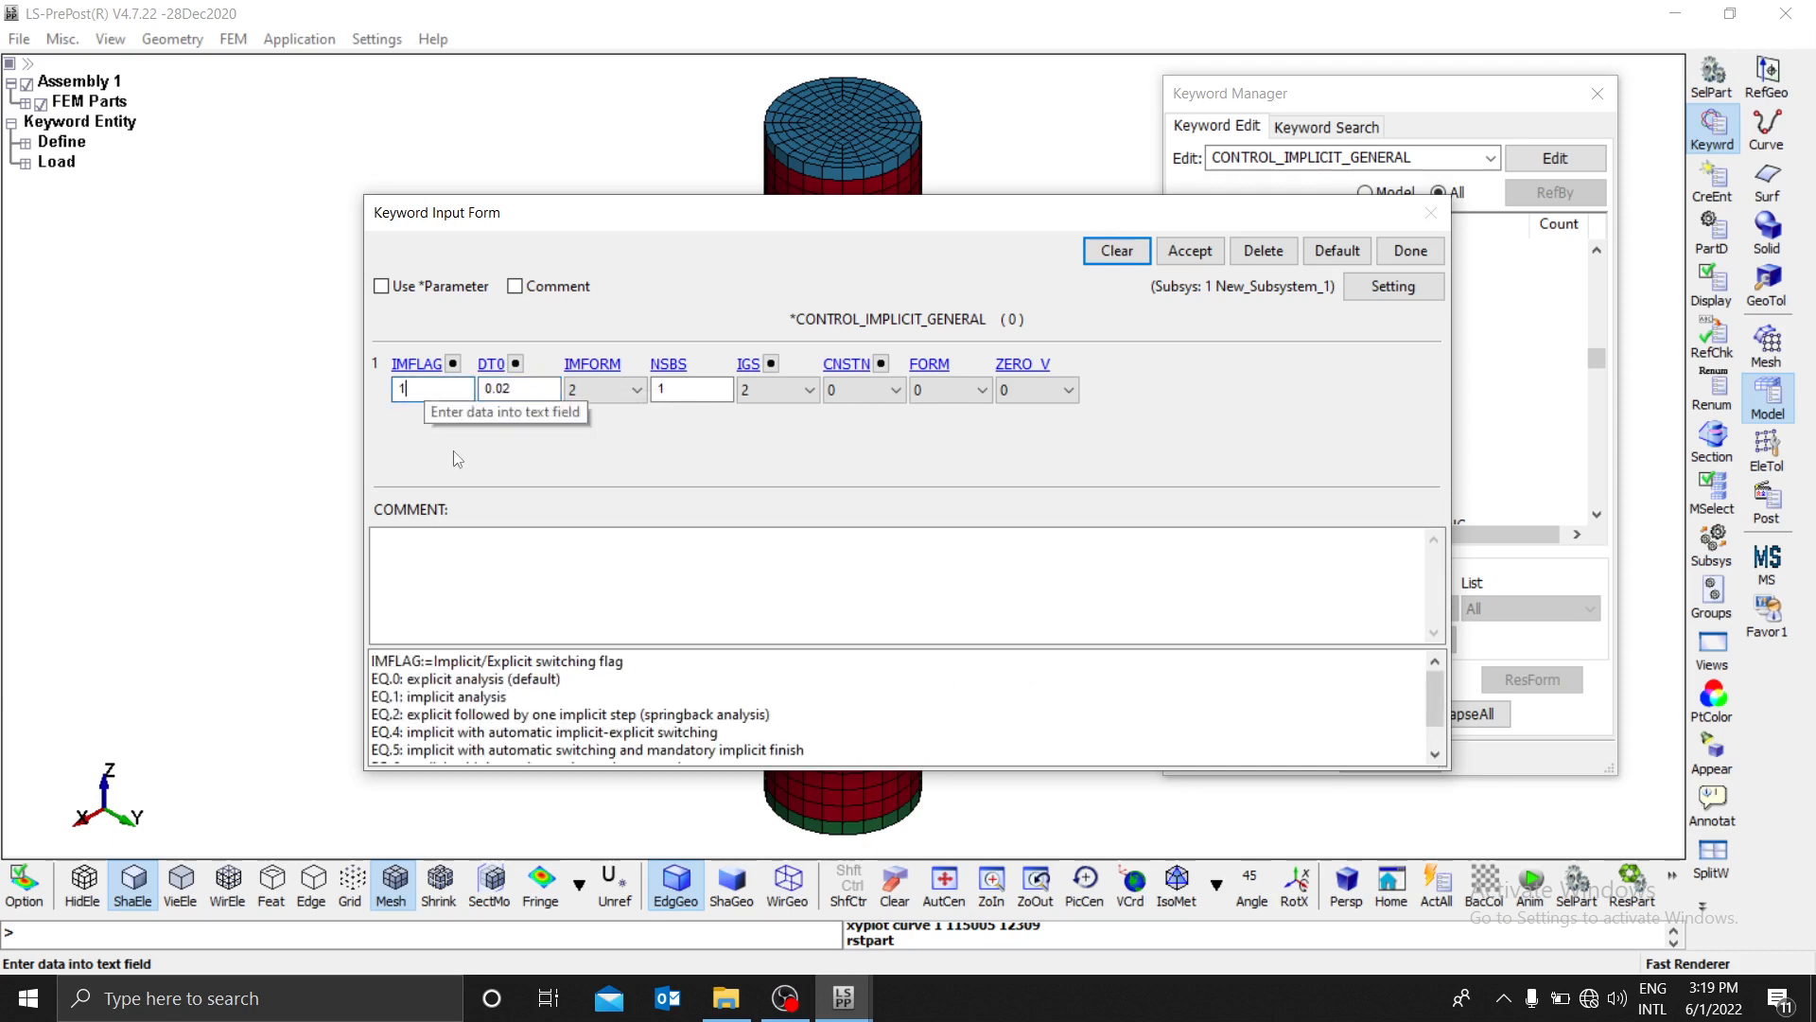
pyautogui.click(530, 388)
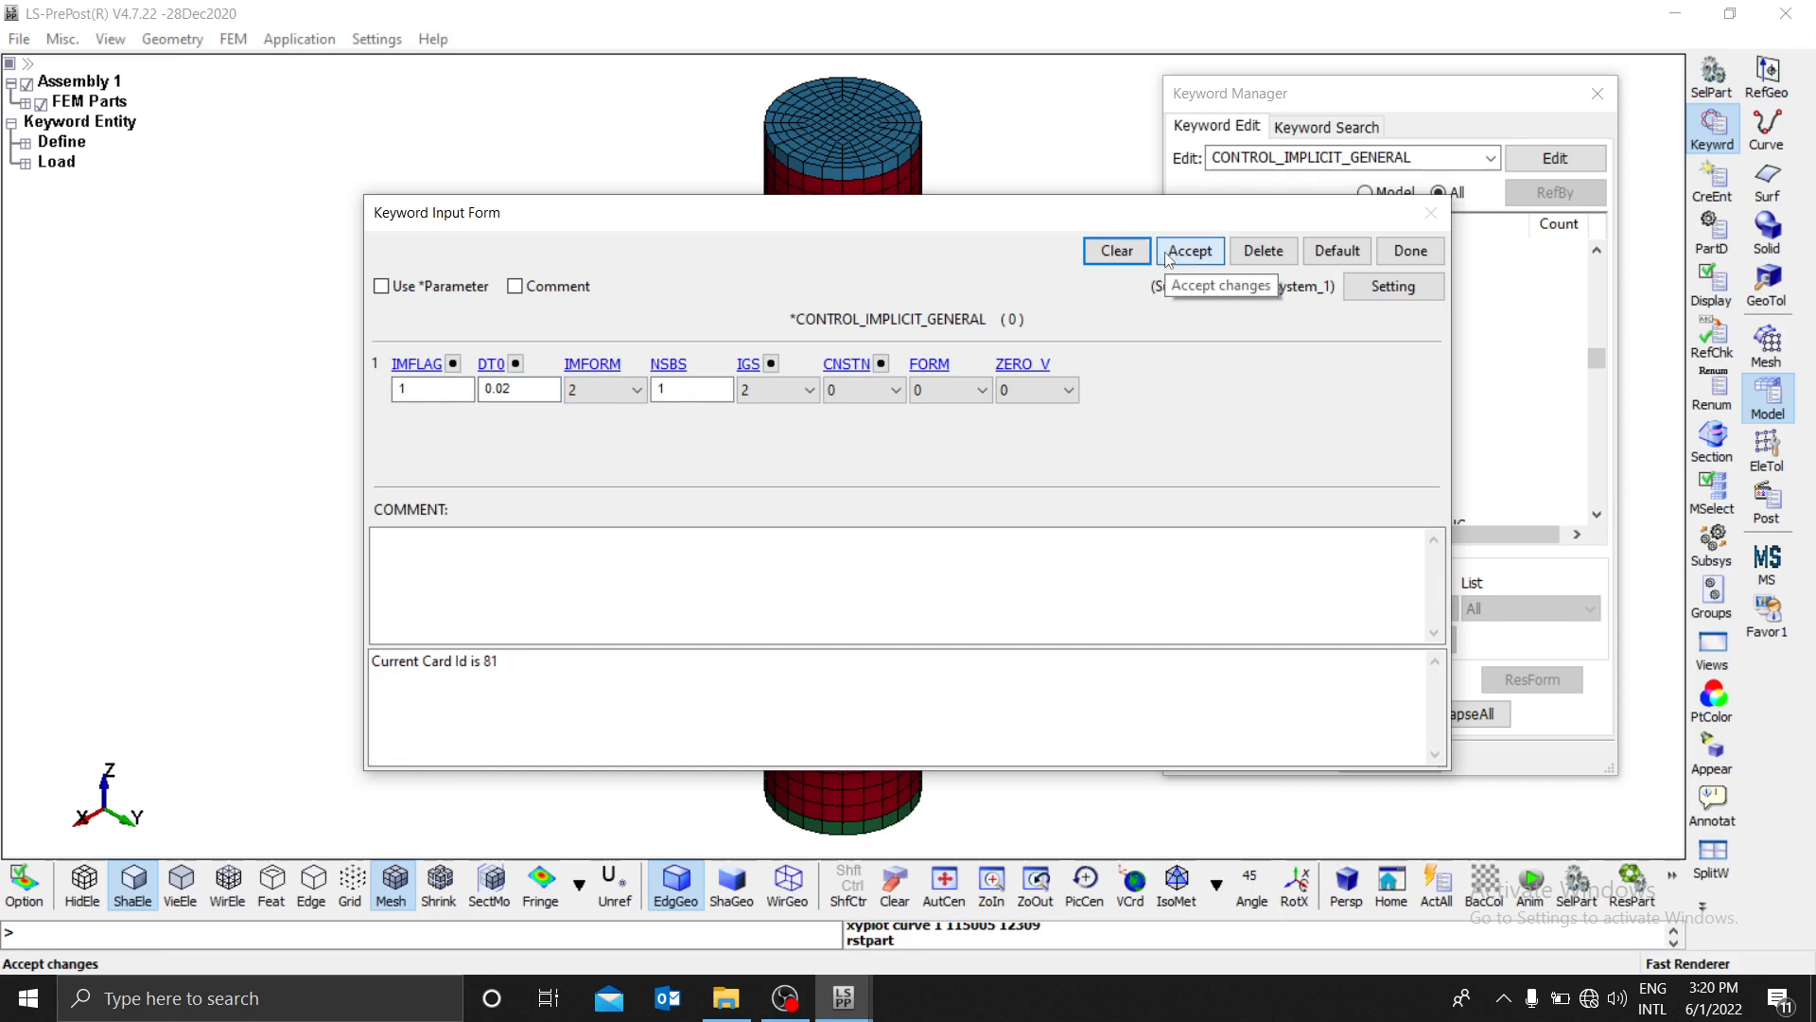
pyautogui.click(1431, 252)
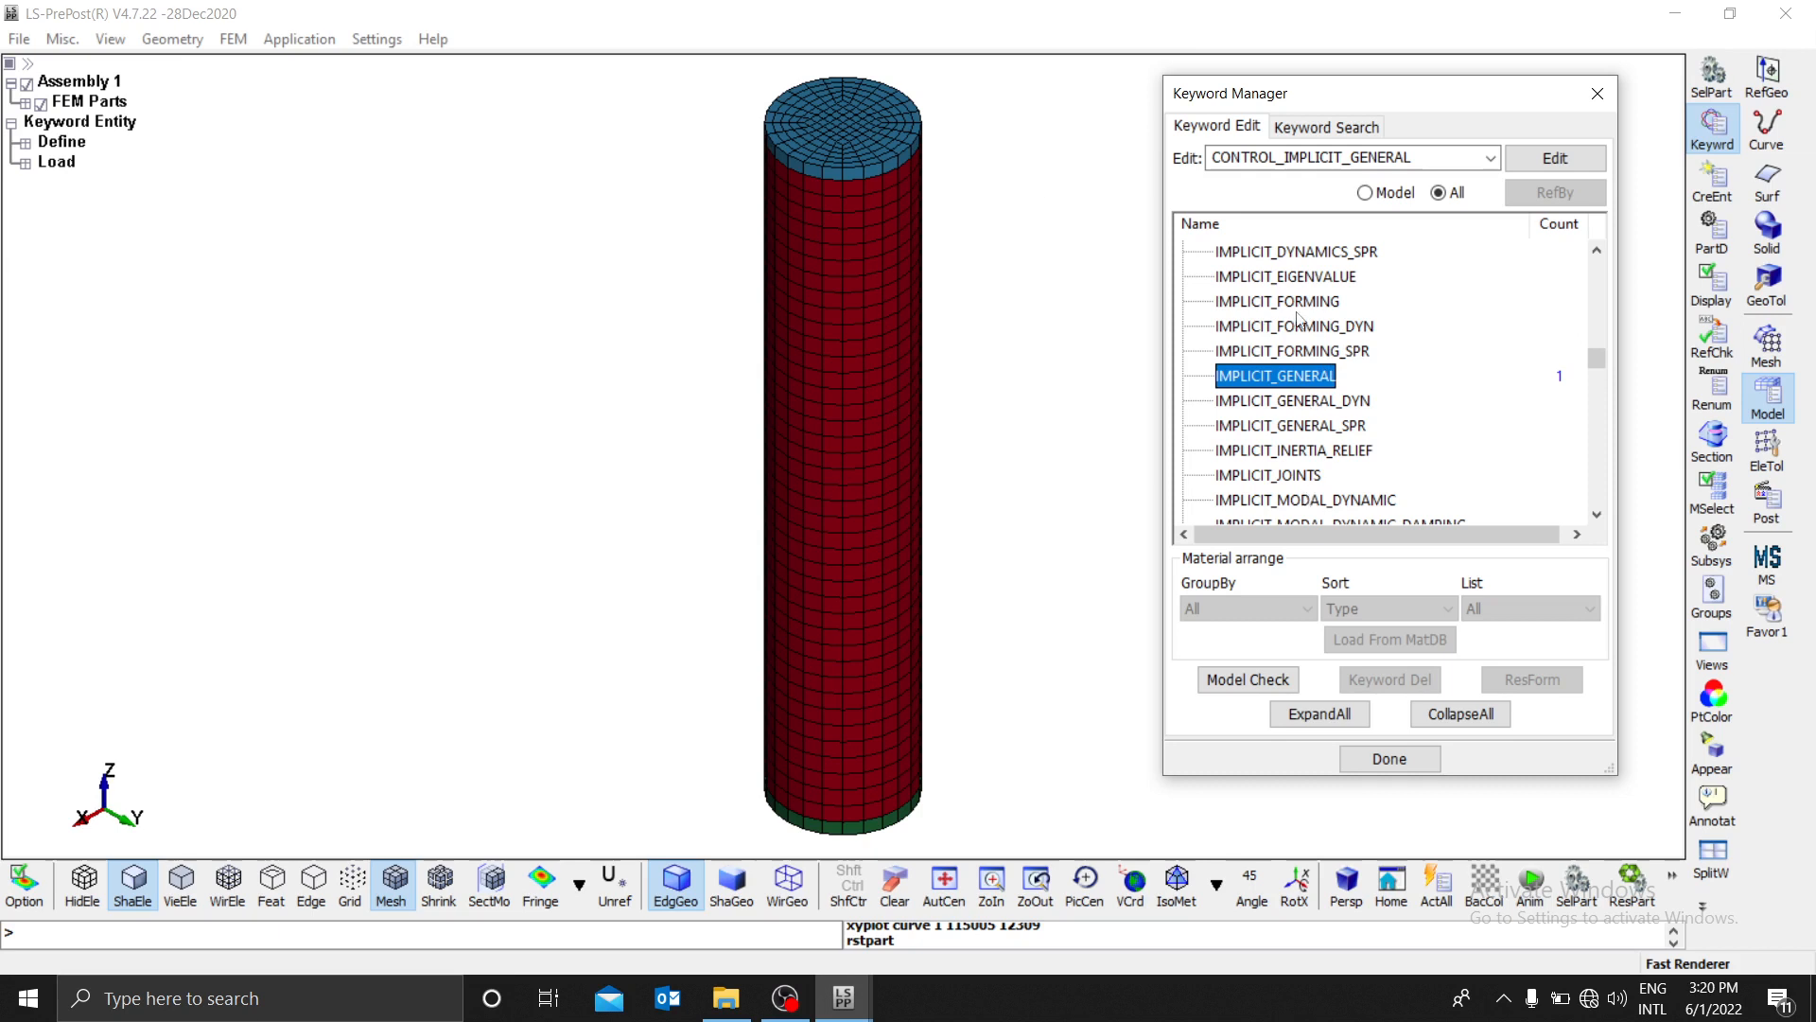
# Step: Open the CONTROL_IMPLICIT_DYNAMICS keyword and review the IMASS analysis type options
pyautogui.scroll(-2, 1337, 382)
pyautogui.scroll(-2, 1337, 382)
pyautogui.scroll(7, 1362, 387)
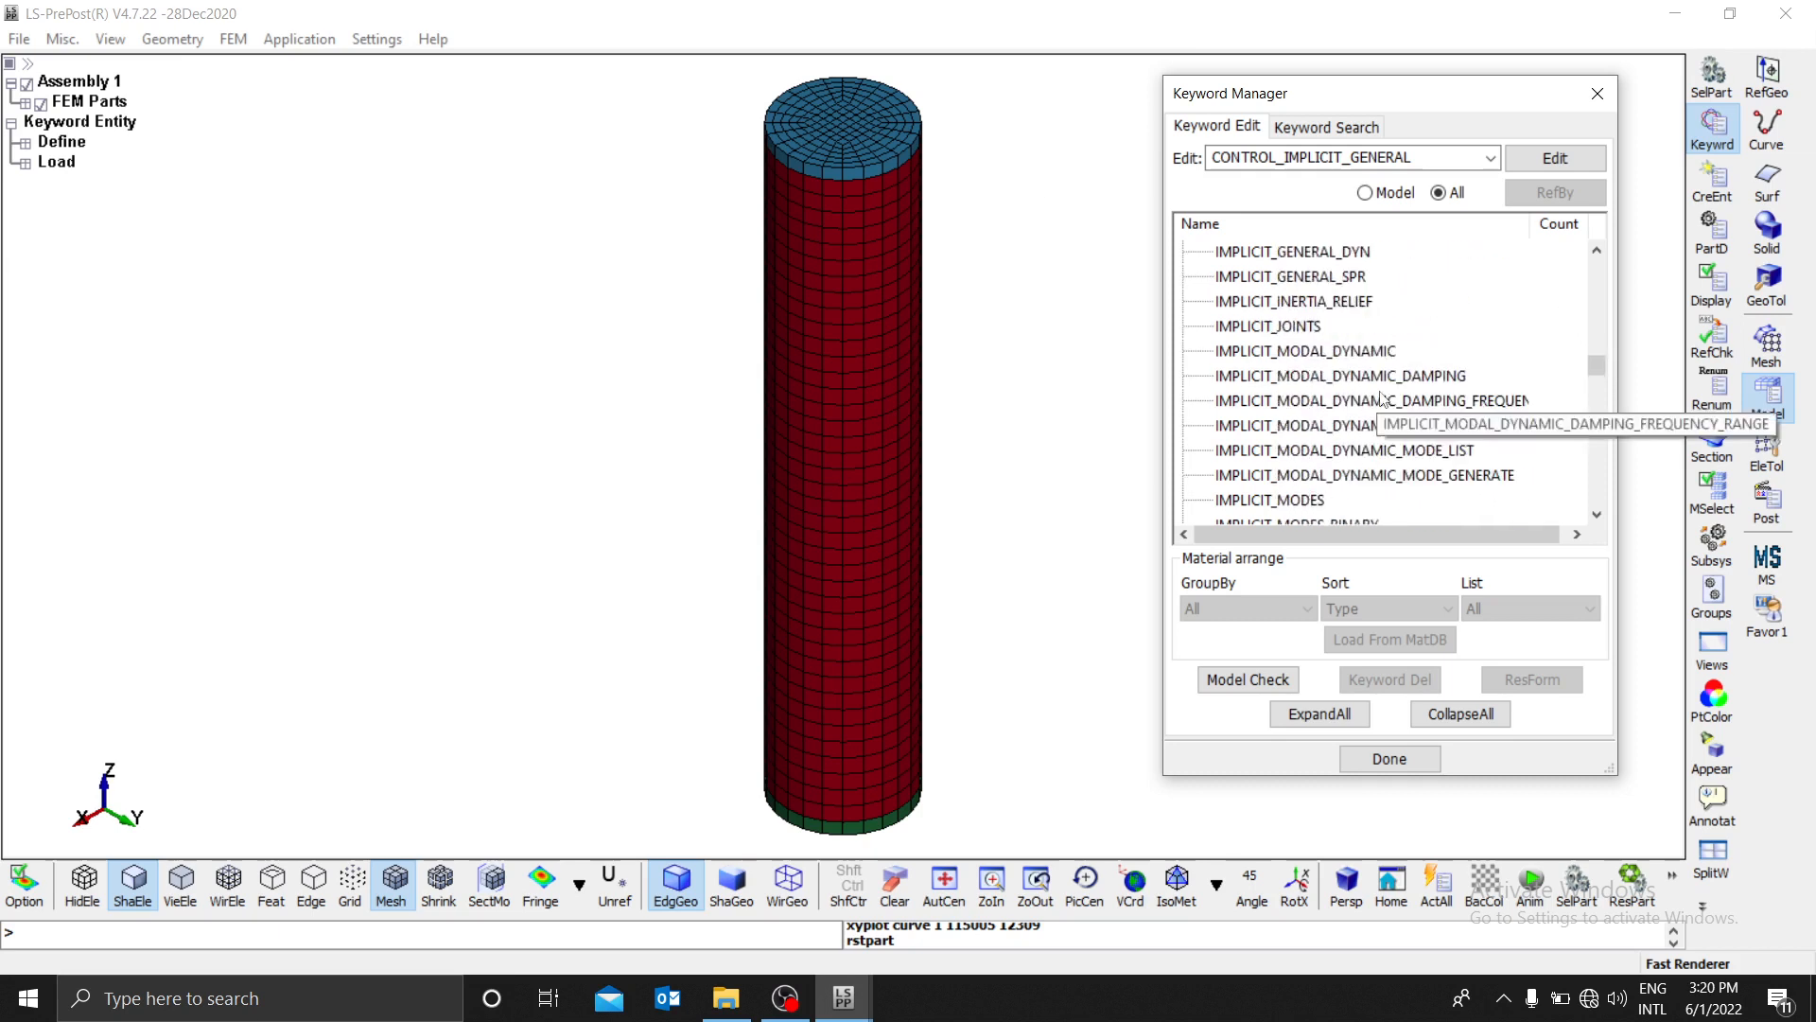
pyautogui.scroll(-1, 1362, 416)
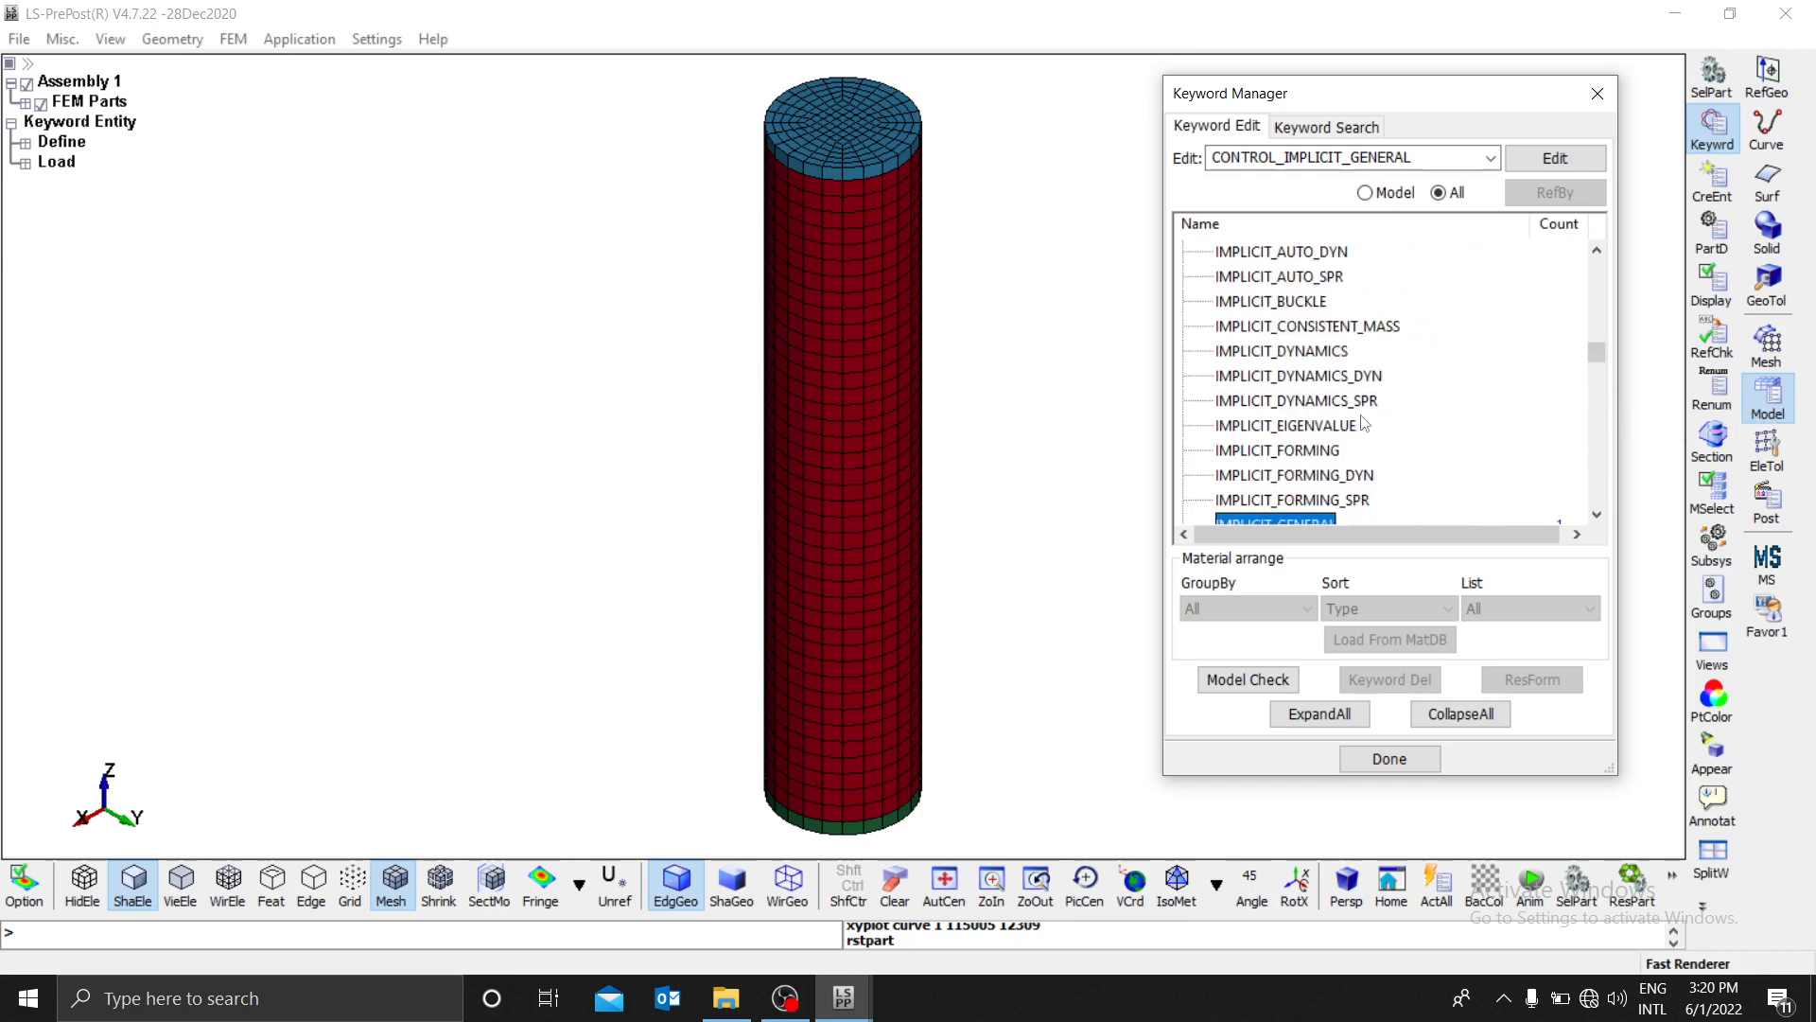
pyautogui.doubleClick(1292, 354)
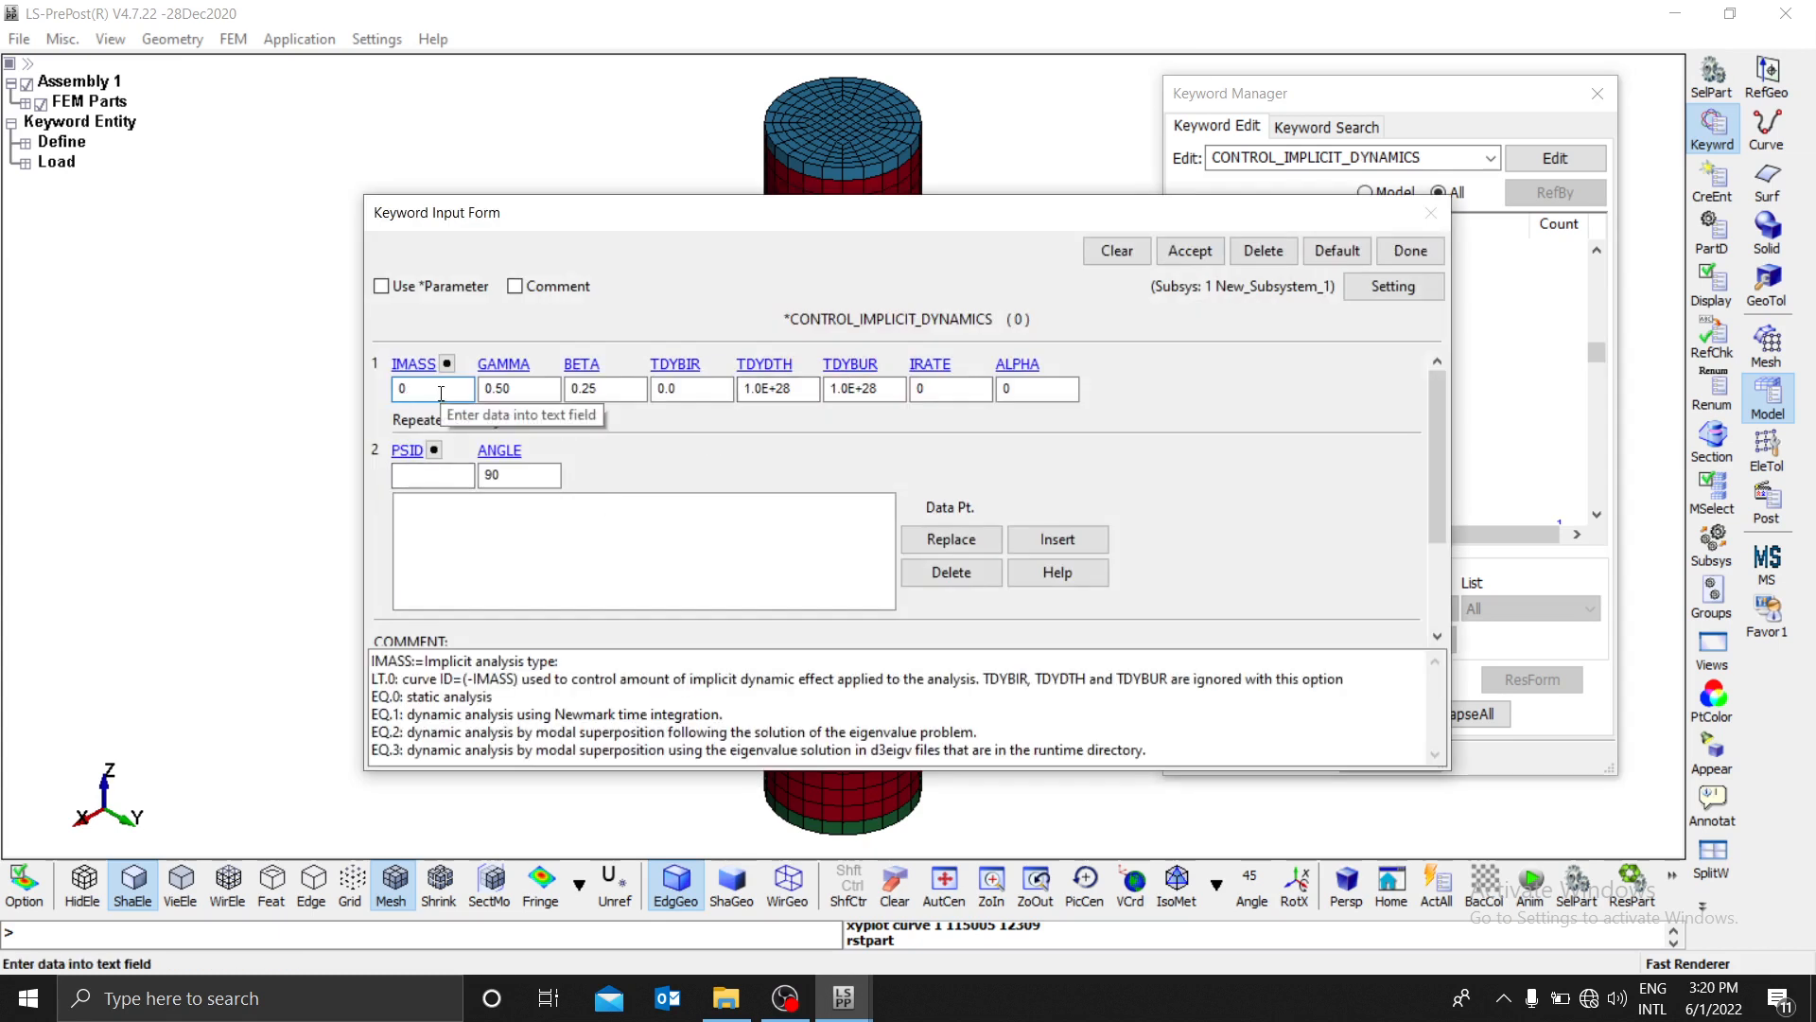
pyautogui.click(441, 388)
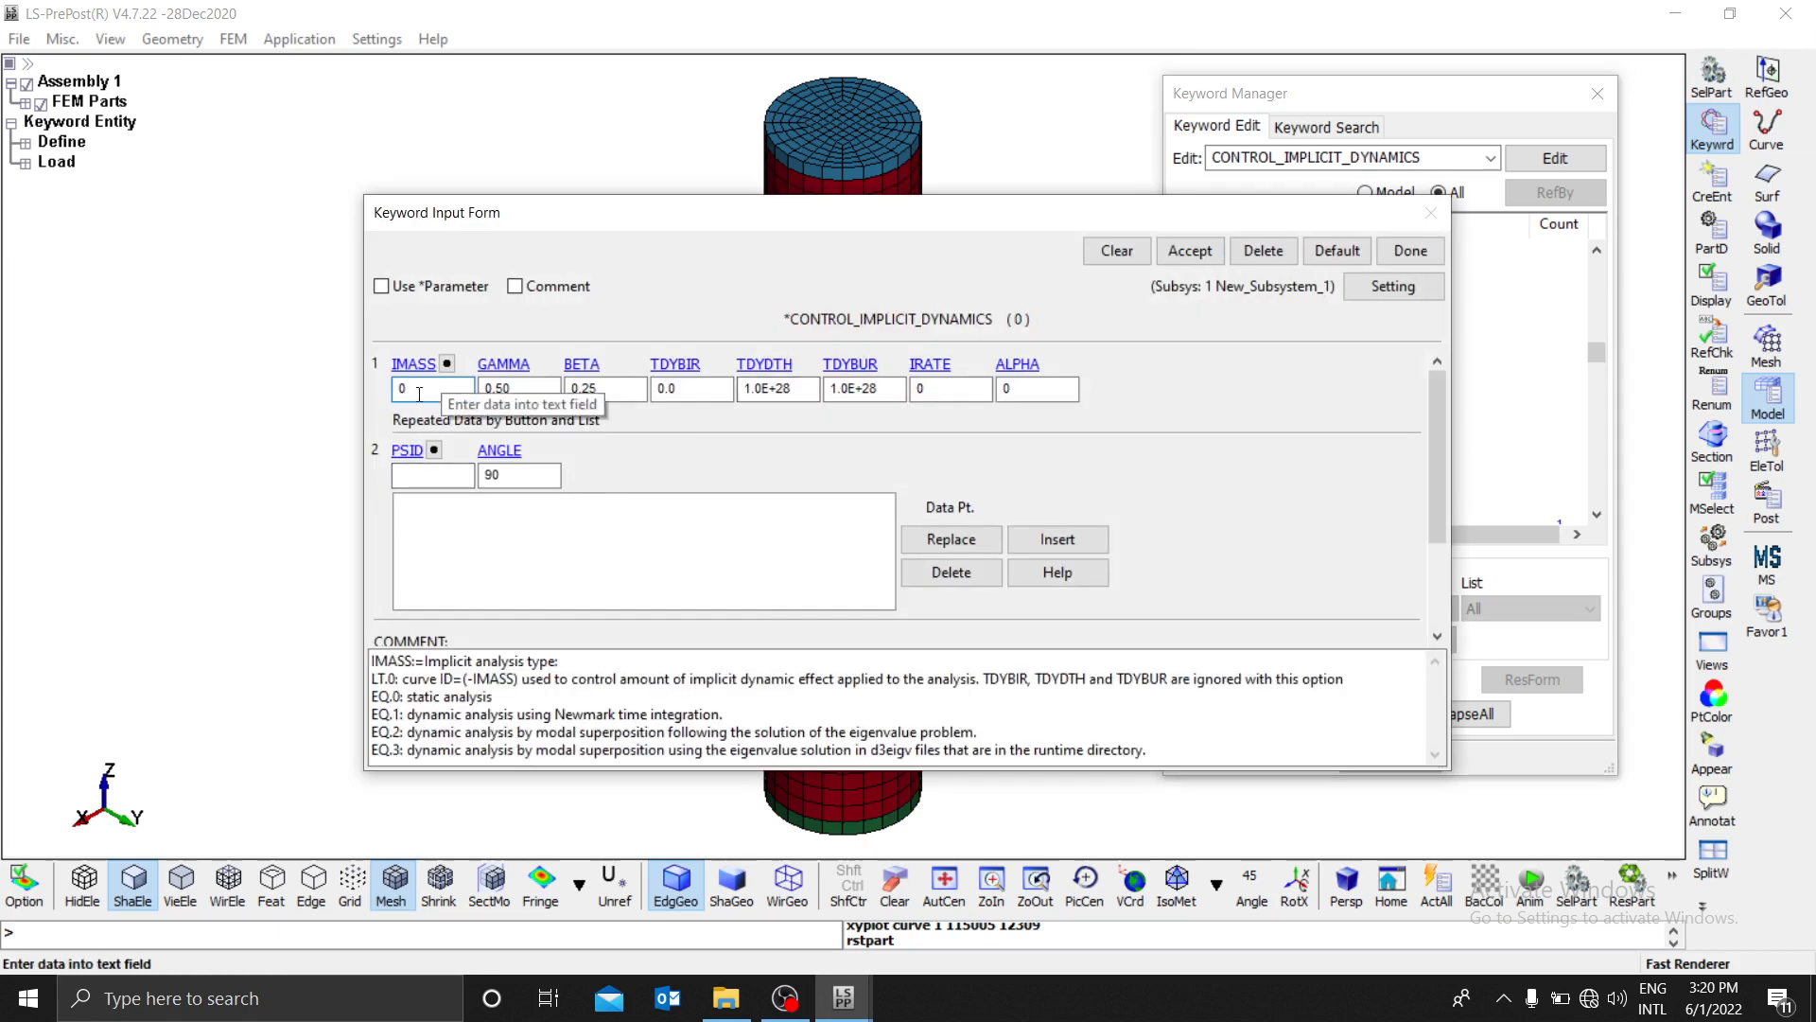
pyautogui.moveTo(497, 700); pyautogui.dragTo(415, 703)
pyautogui.click(421, 389)
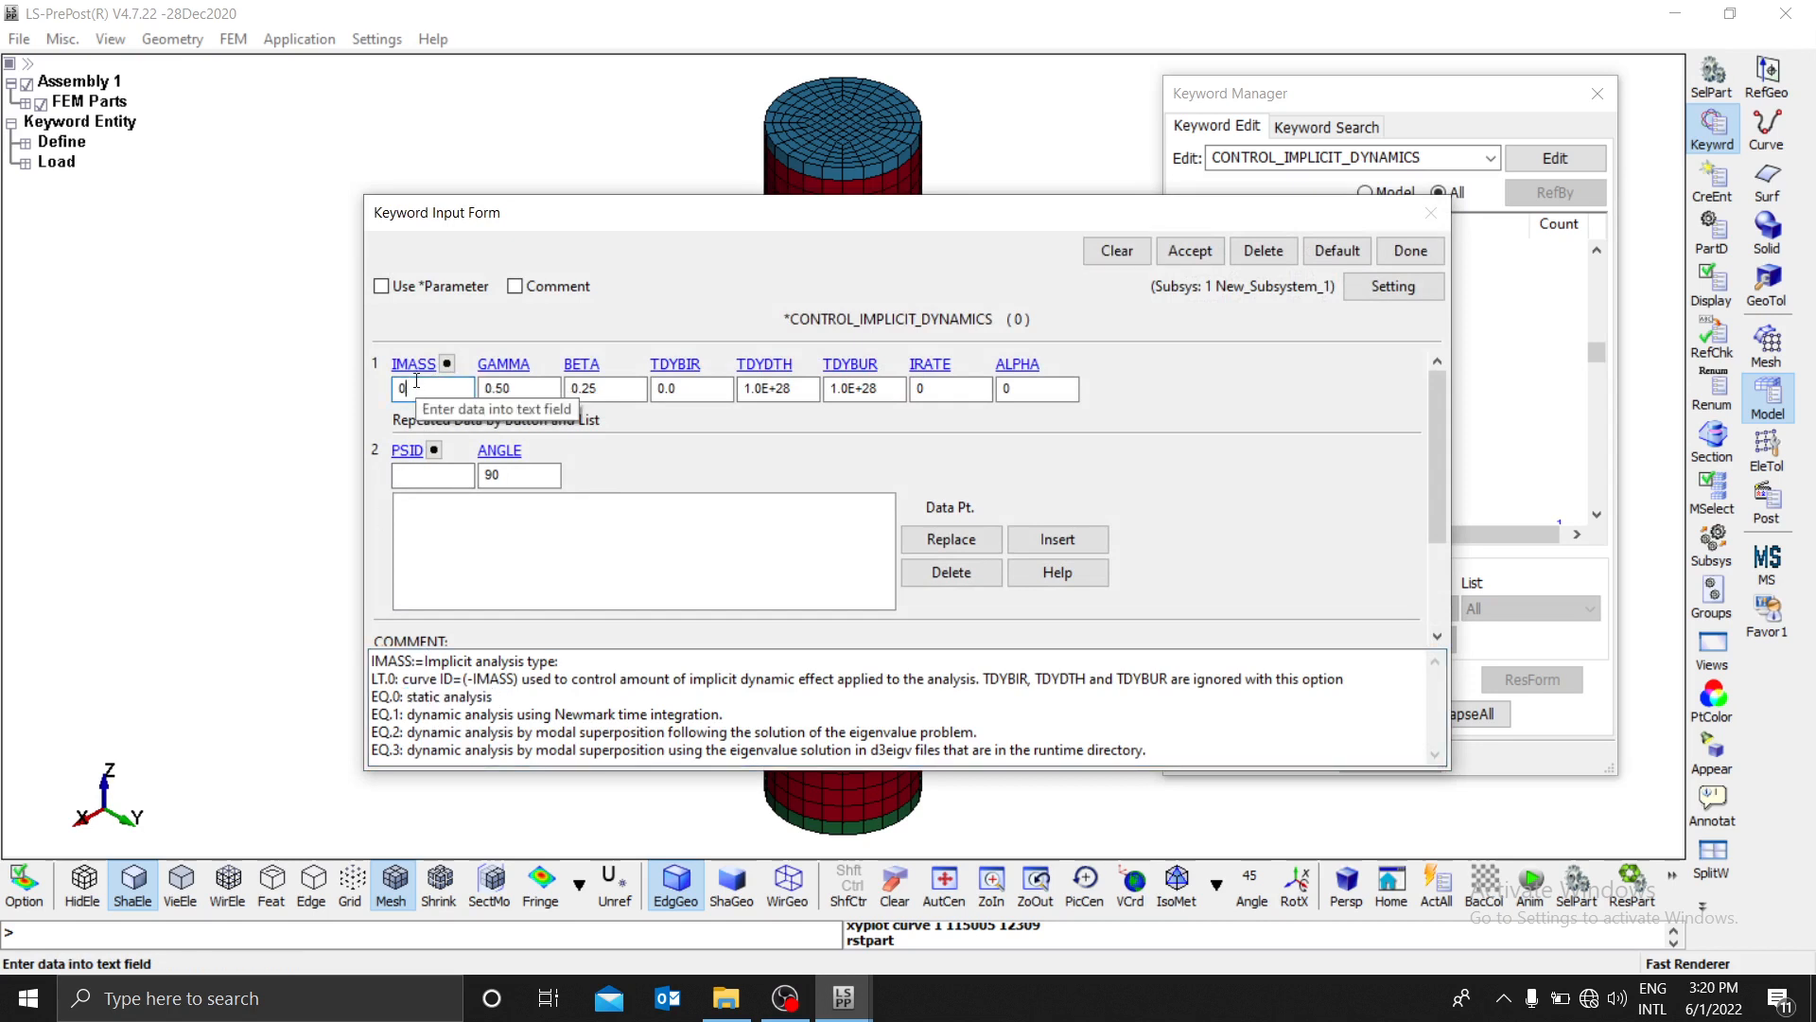
# Step: Keep IMASS at 0 for static analysis, accept the implicit dynamics keyword and close its form
pyautogui.moveTo(494, 698); pyautogui.dragTo(413, 697)
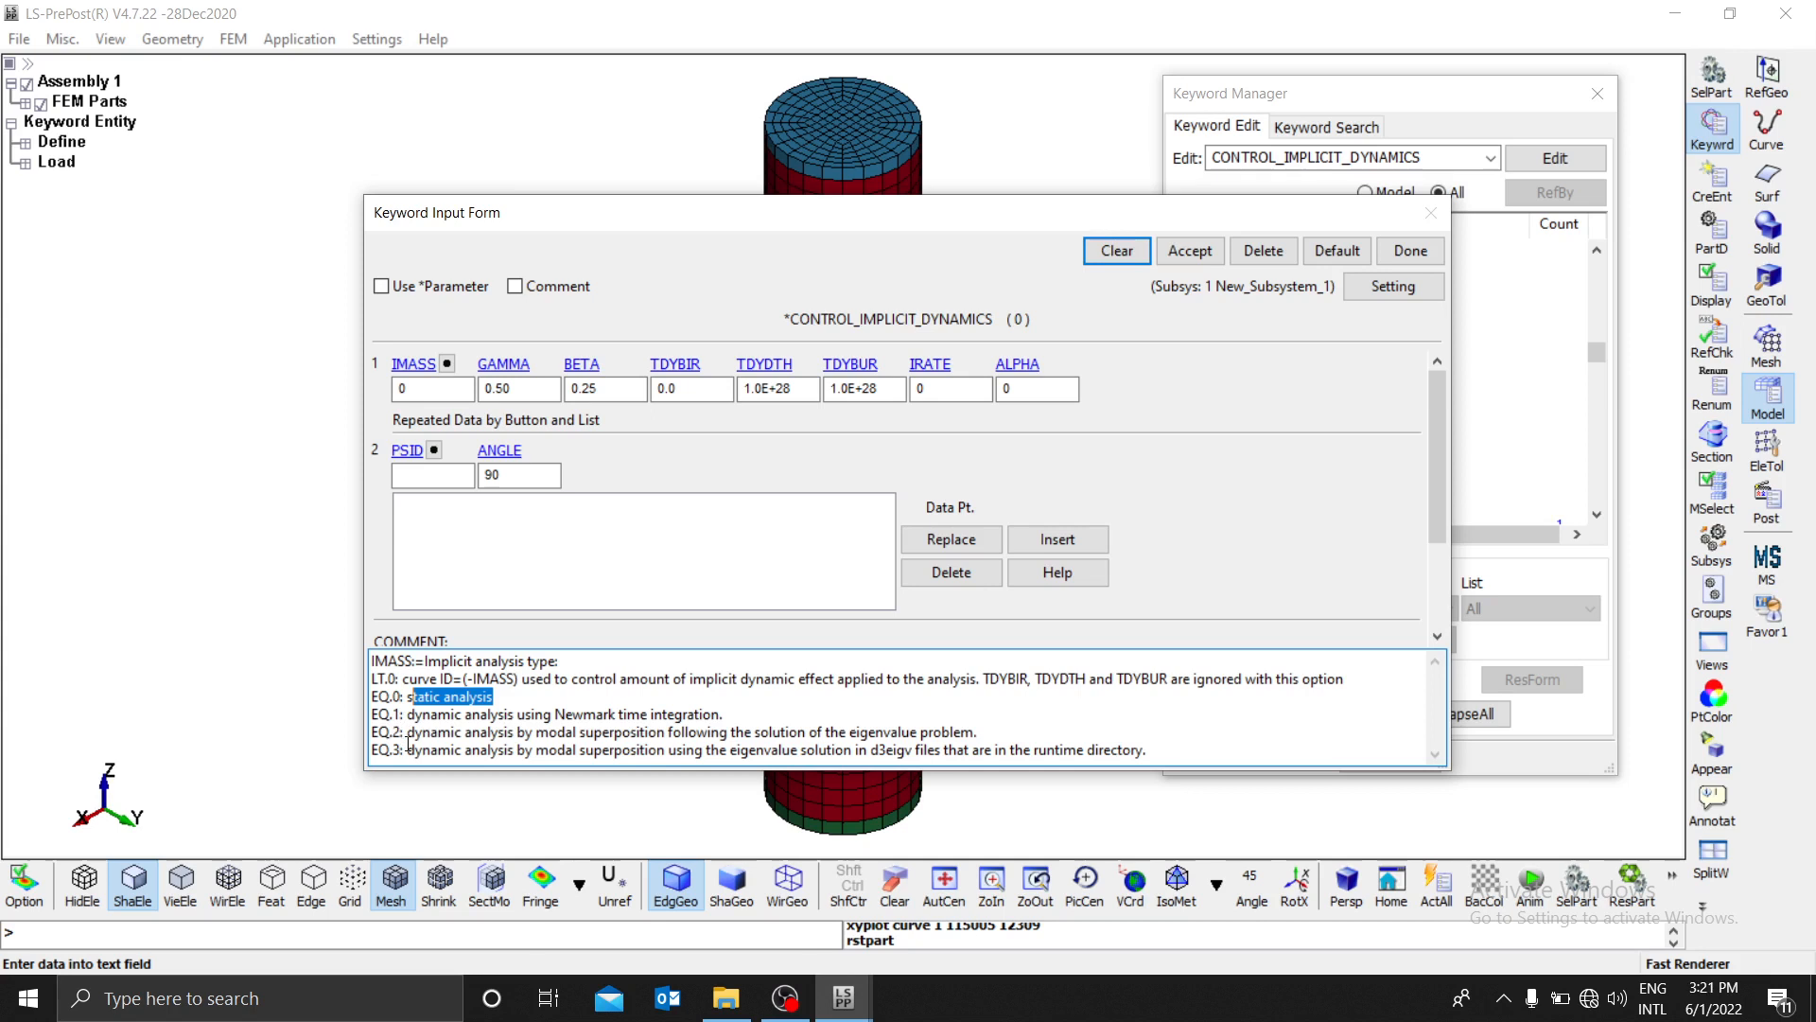
pyautogui.click(440, 709)
pyautogui.moveTo(509, 700); pyautogui.dragTo(346, 700)
pyautogui.click(1196, 252)
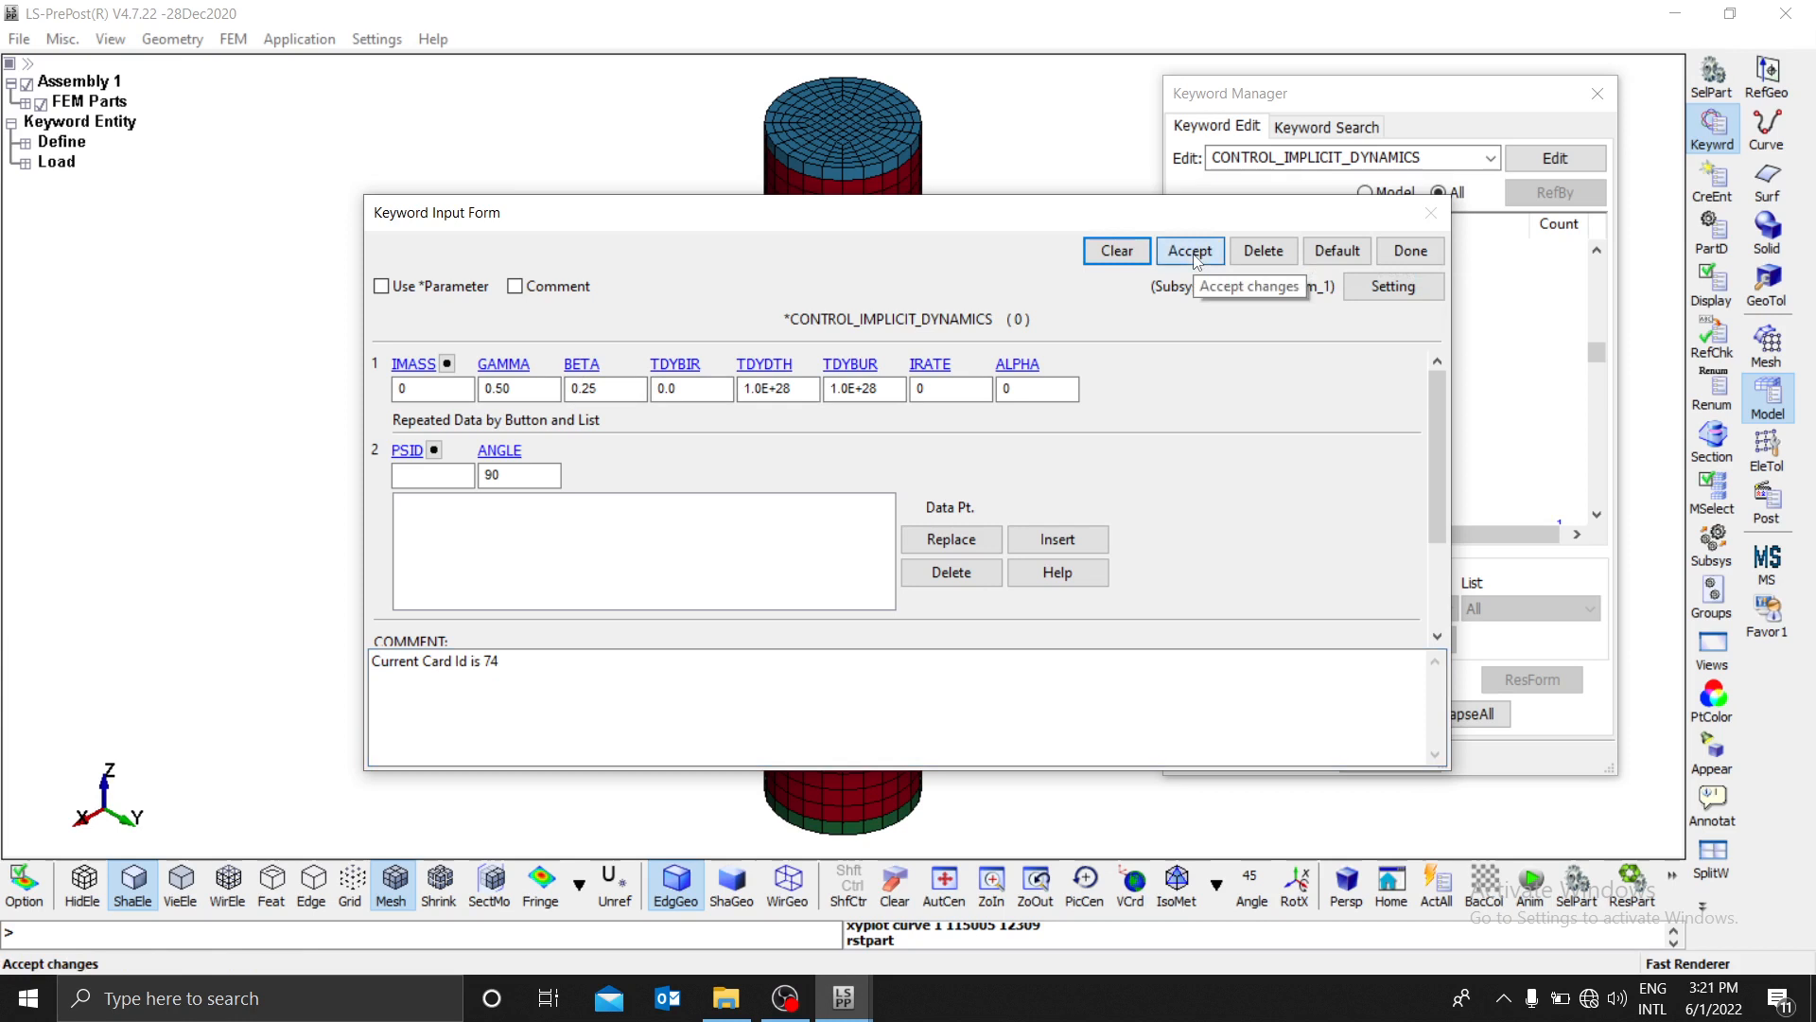
pyautogui.click(1413, 252)
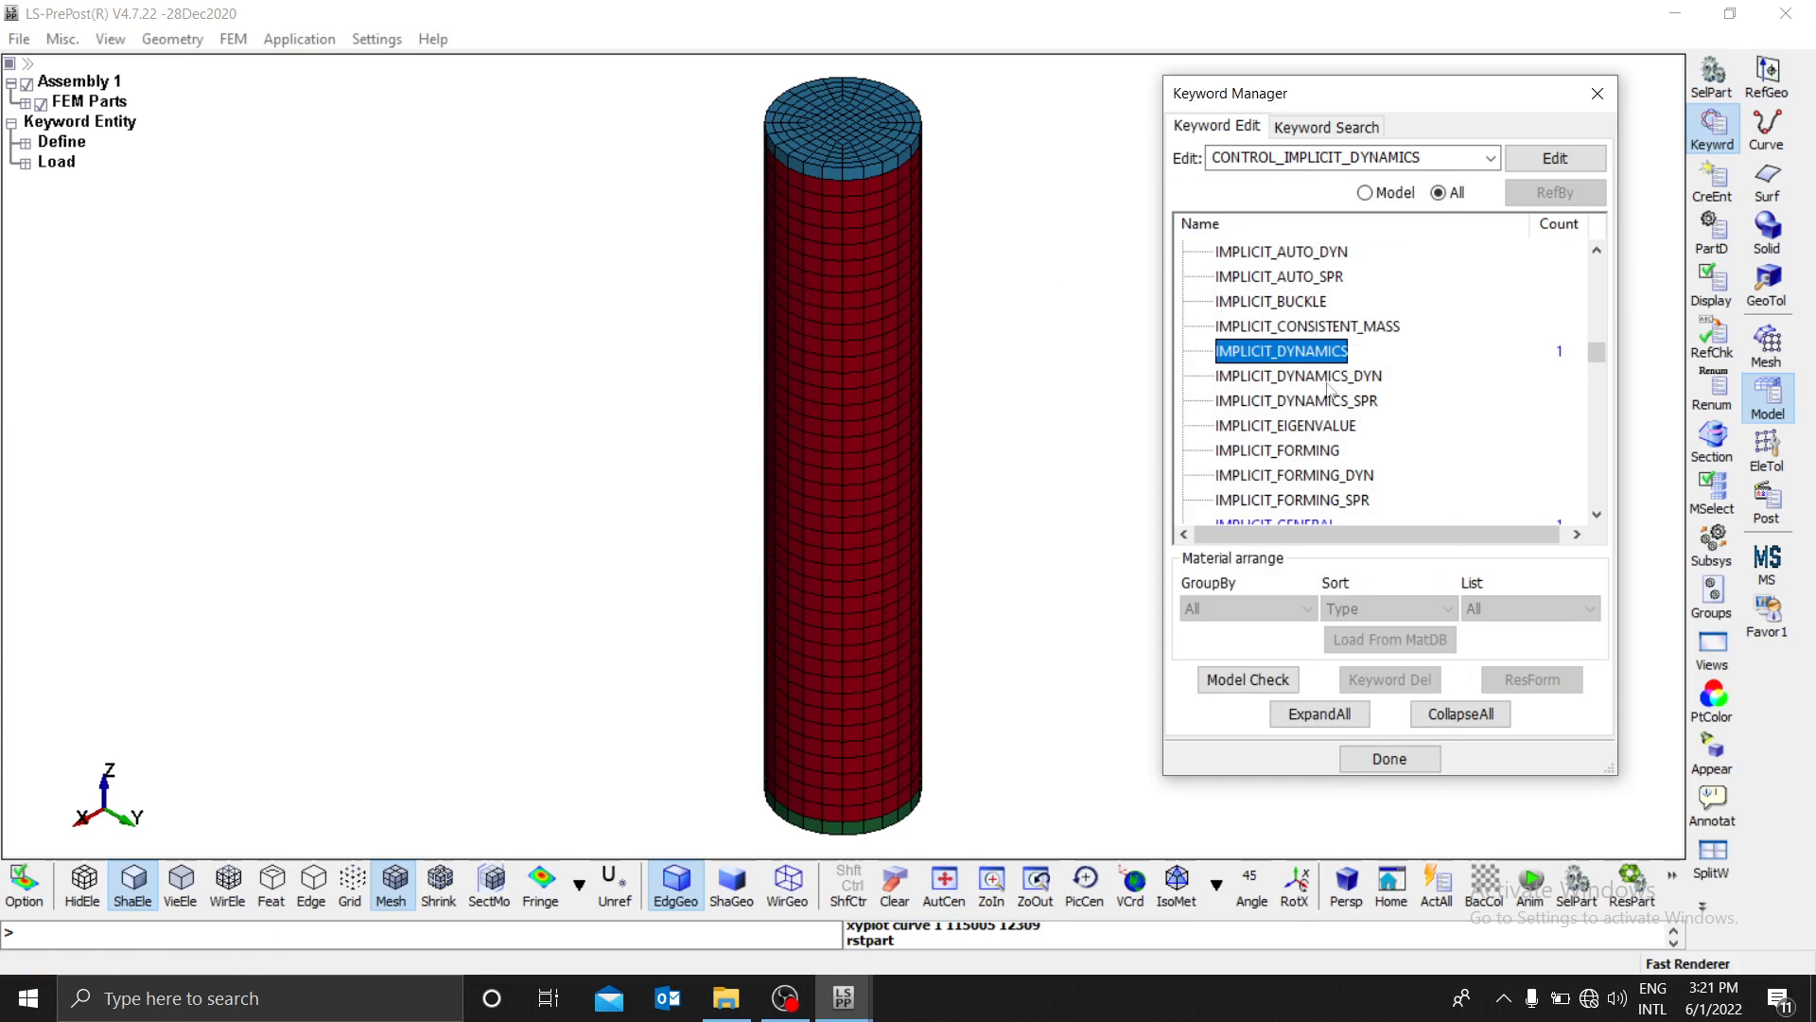
# Step: Reopen the CONTROL_TERMINATION keyword, check its termination time ENDTIM and close the form
pyautogui.scroll(-9, 1328, 390)
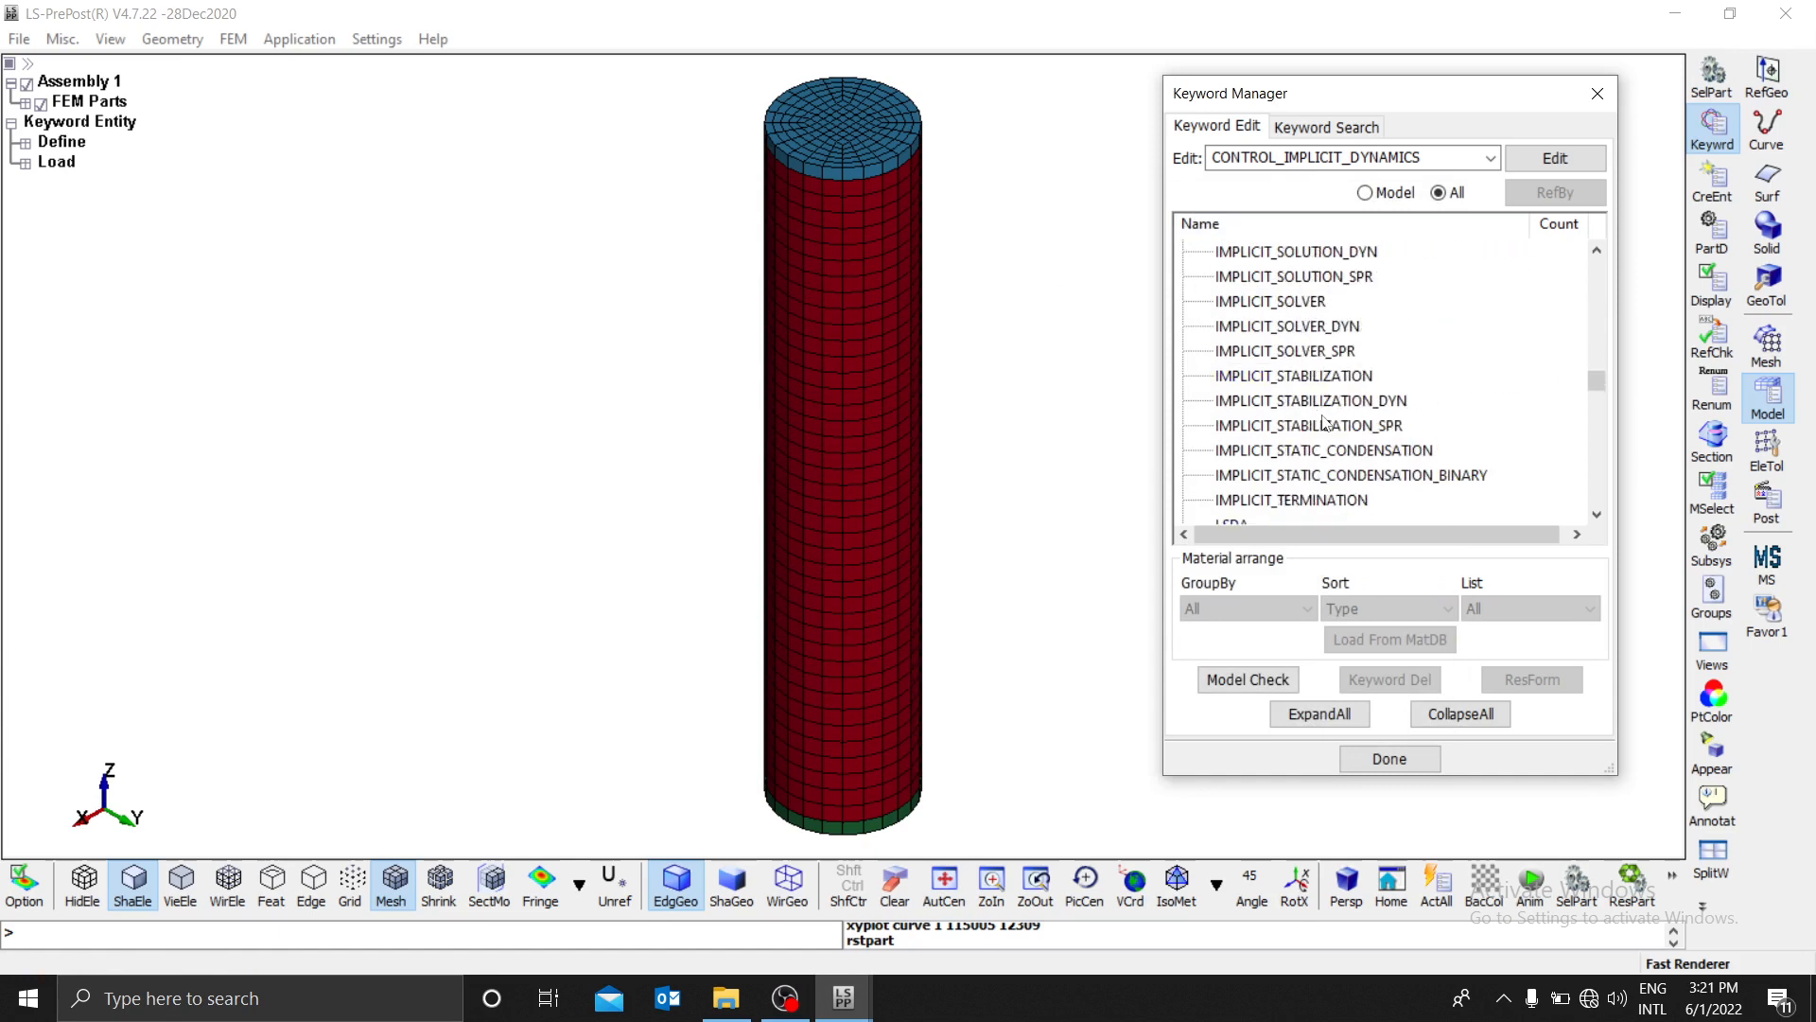
pyautogui.scroll(-15, 1325, 423)
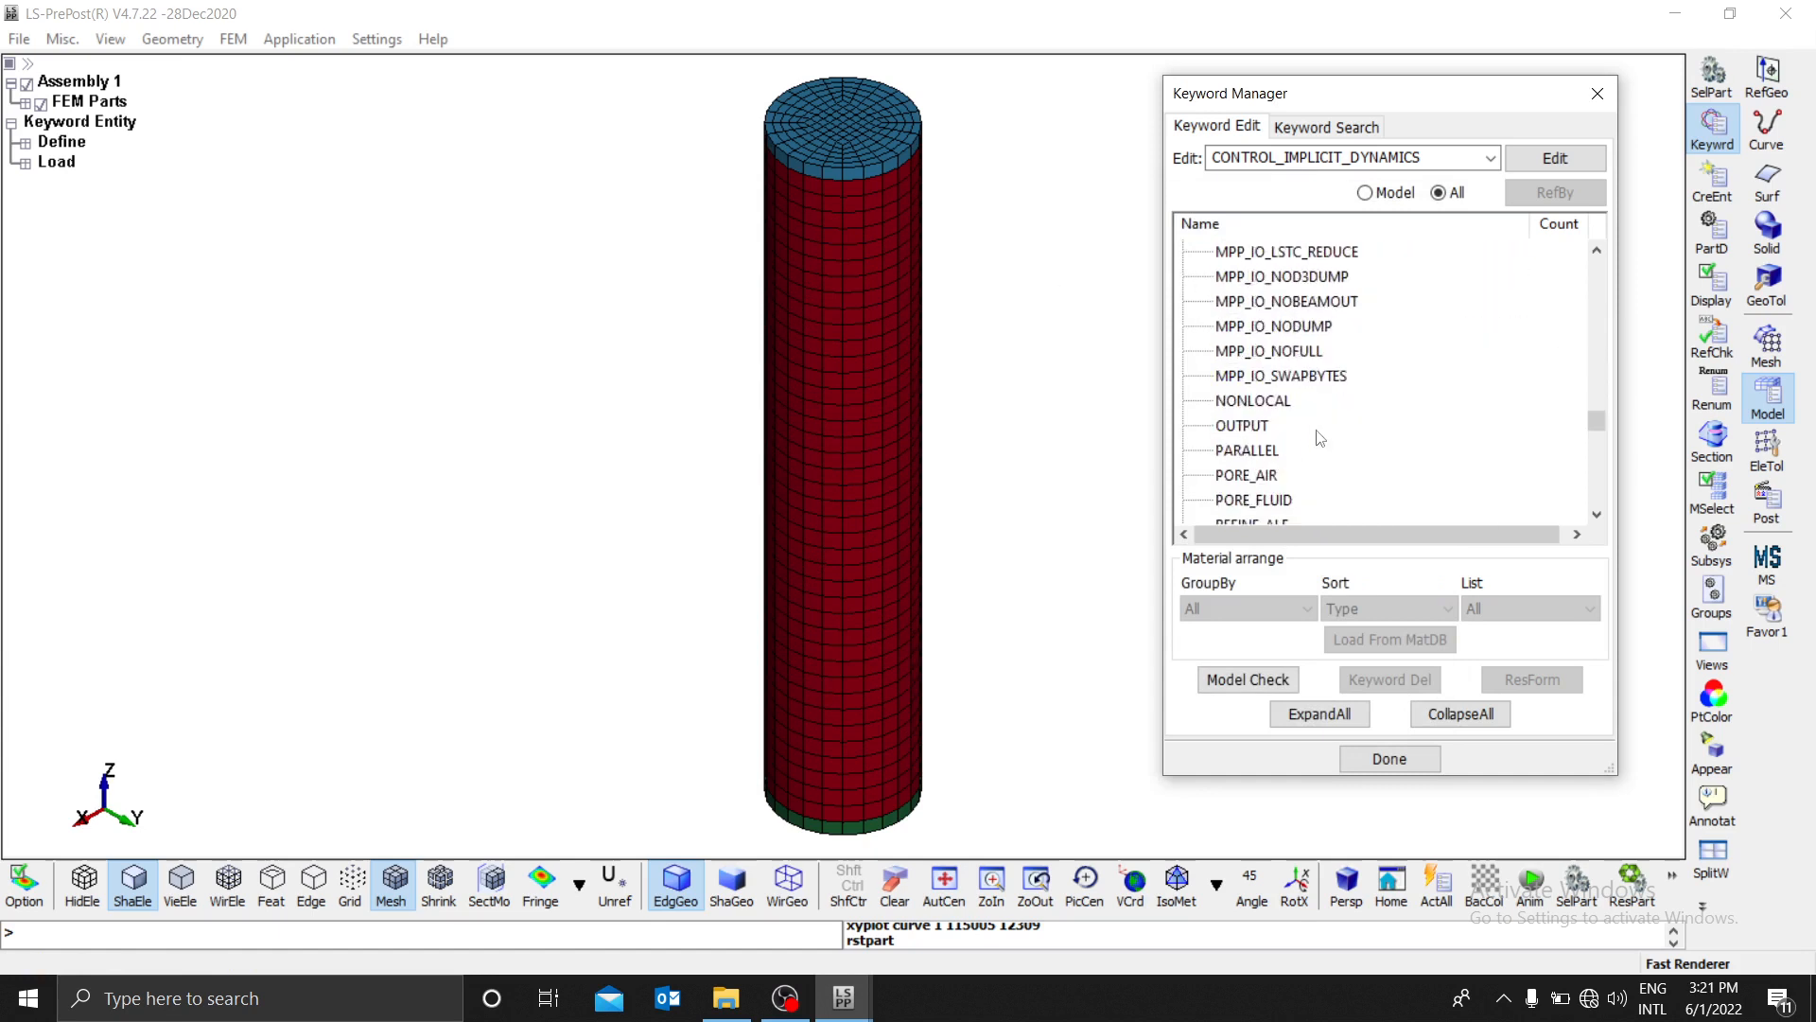
pyautogui.scroll(-10, 1320, 438)
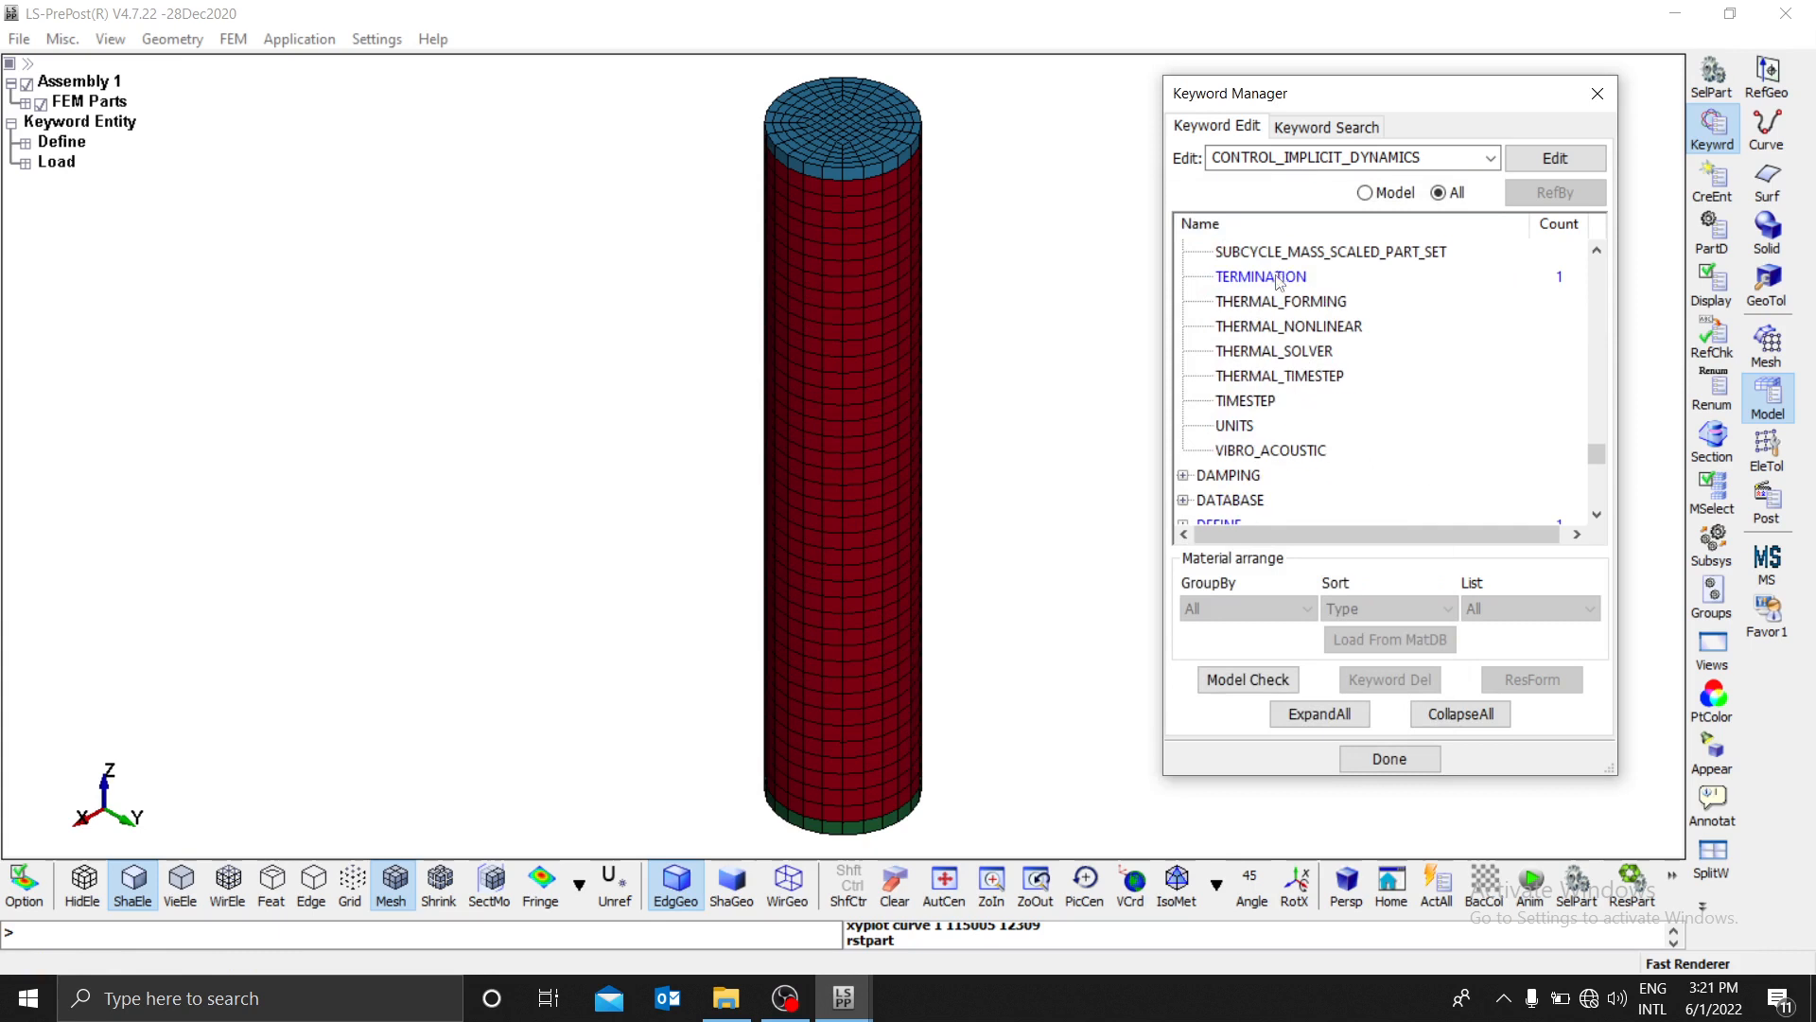
pyautogui.doubleClick(1277, 277)
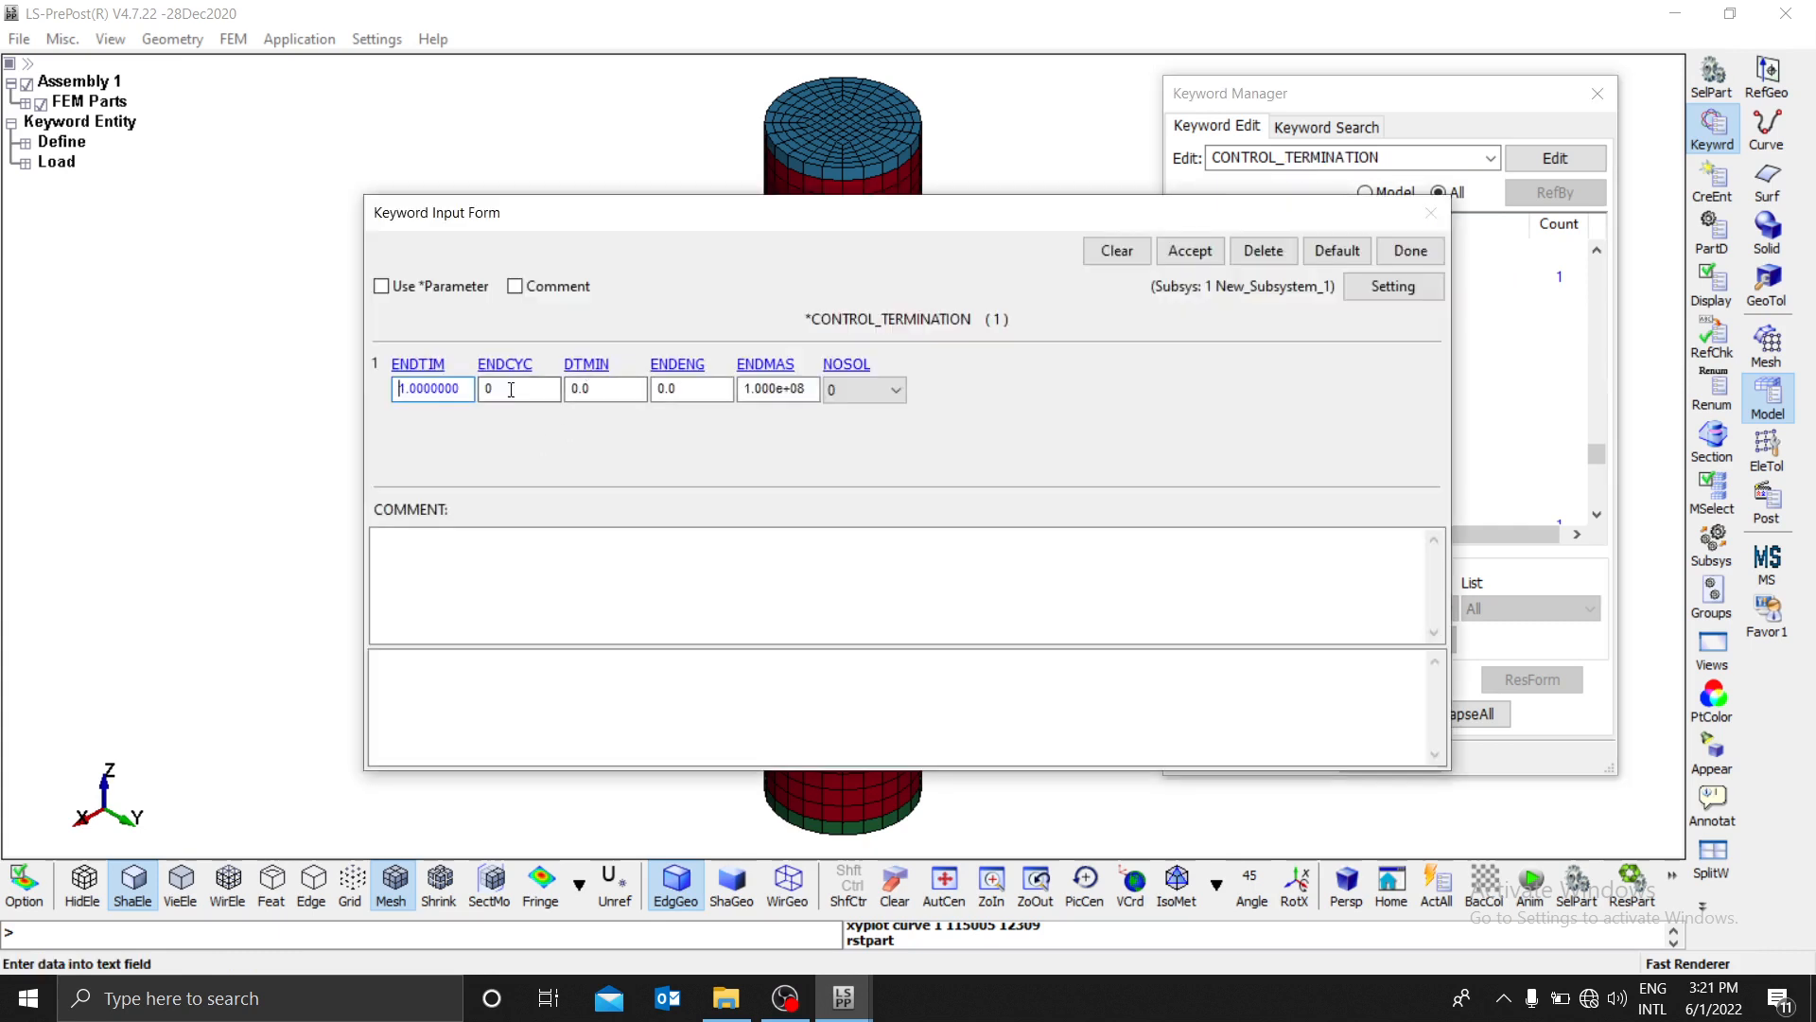
pyautogui.click(458, 388)
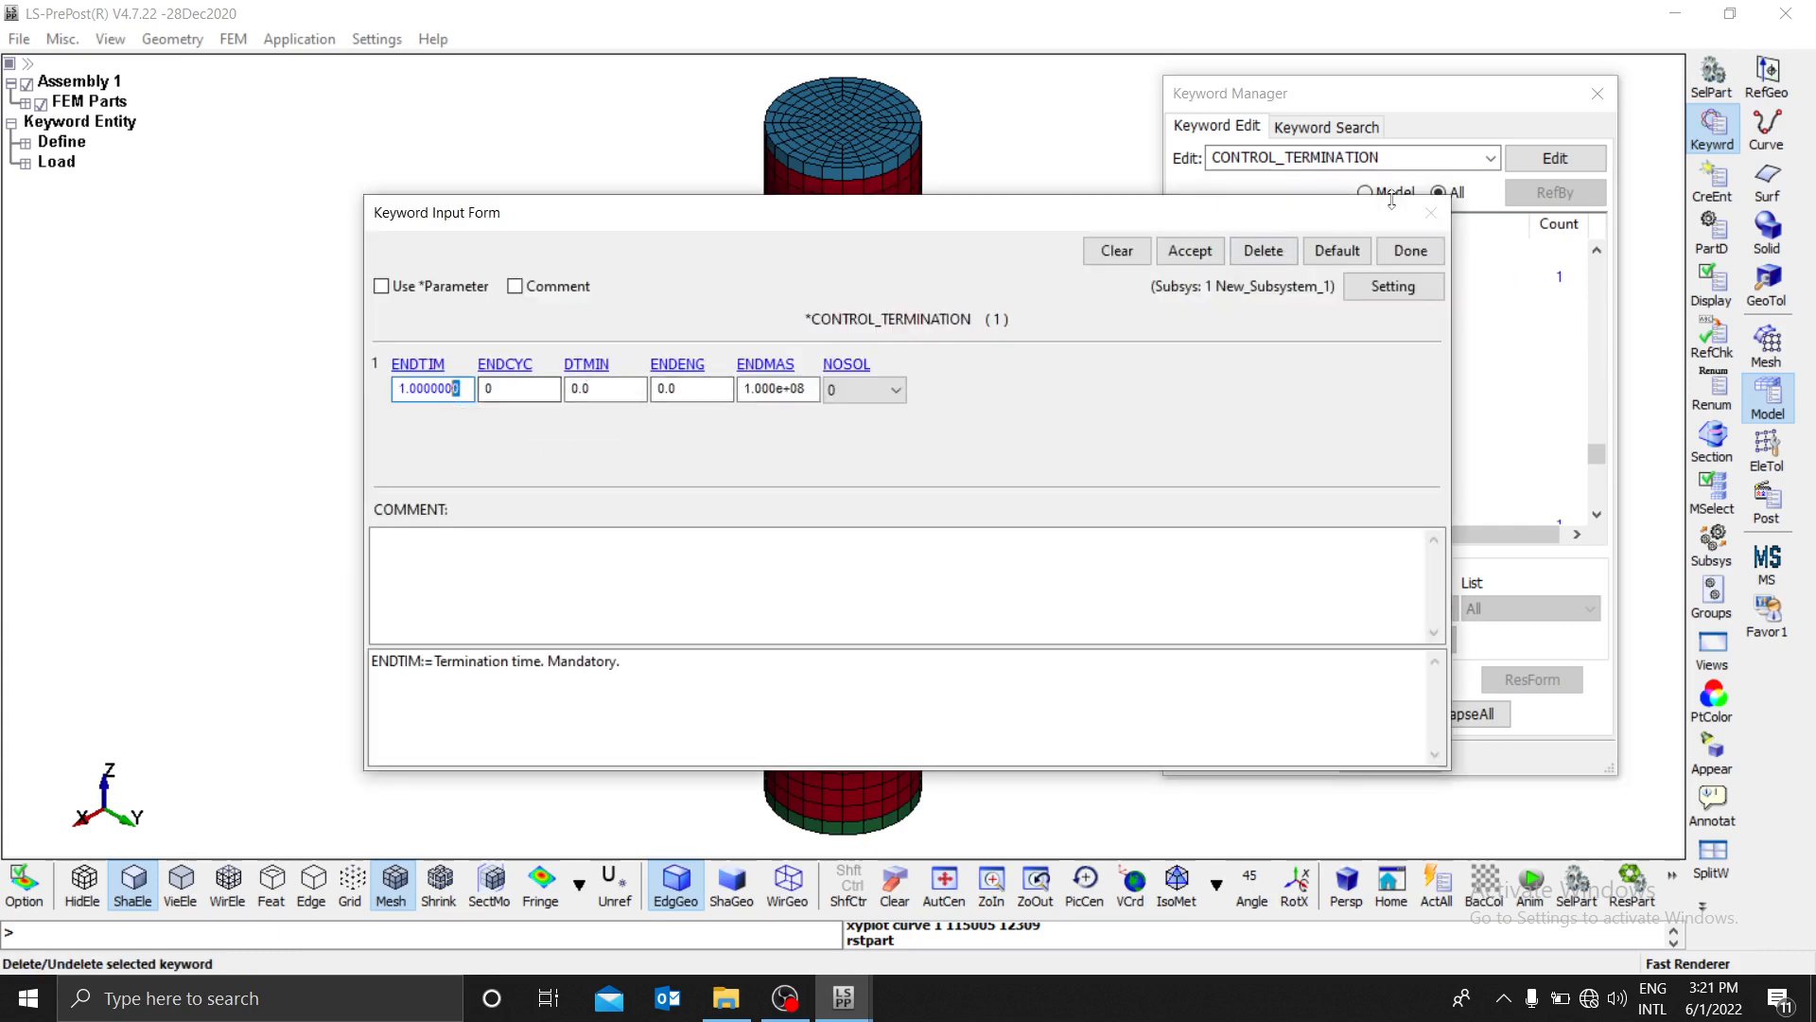
pyautogui.click(434, 389)
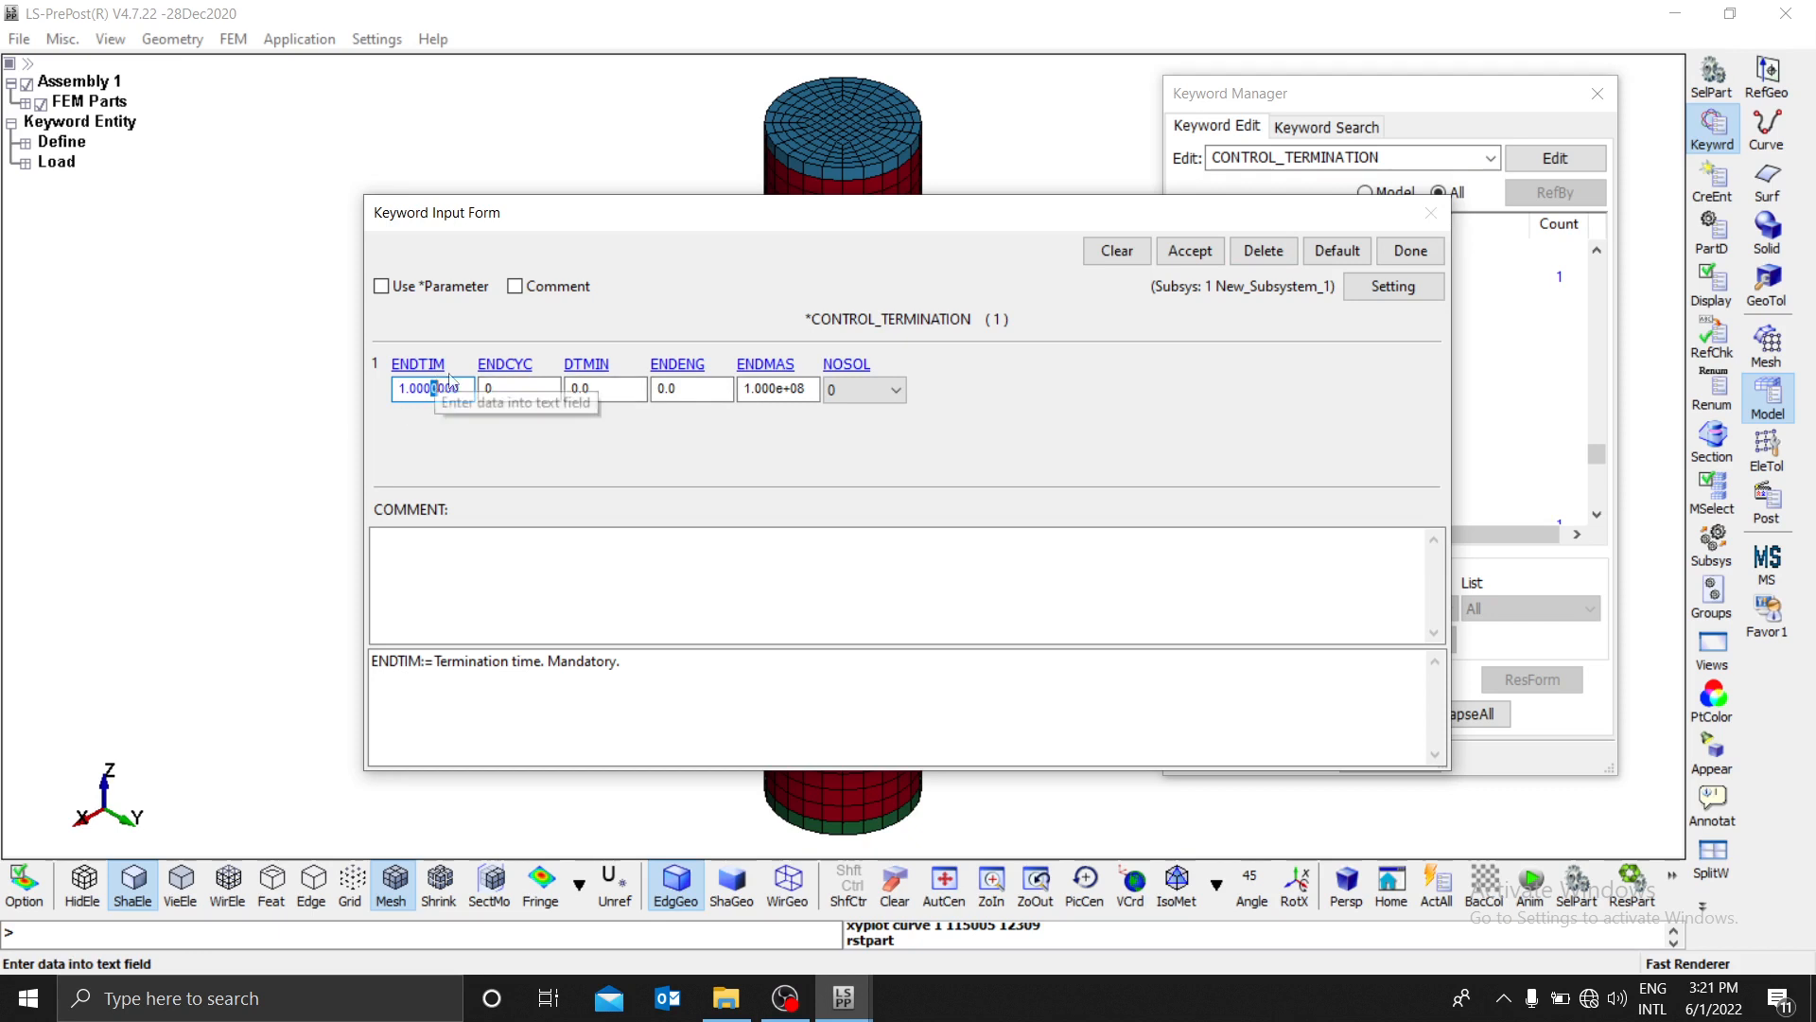
pyautogui.click(1410, 251)
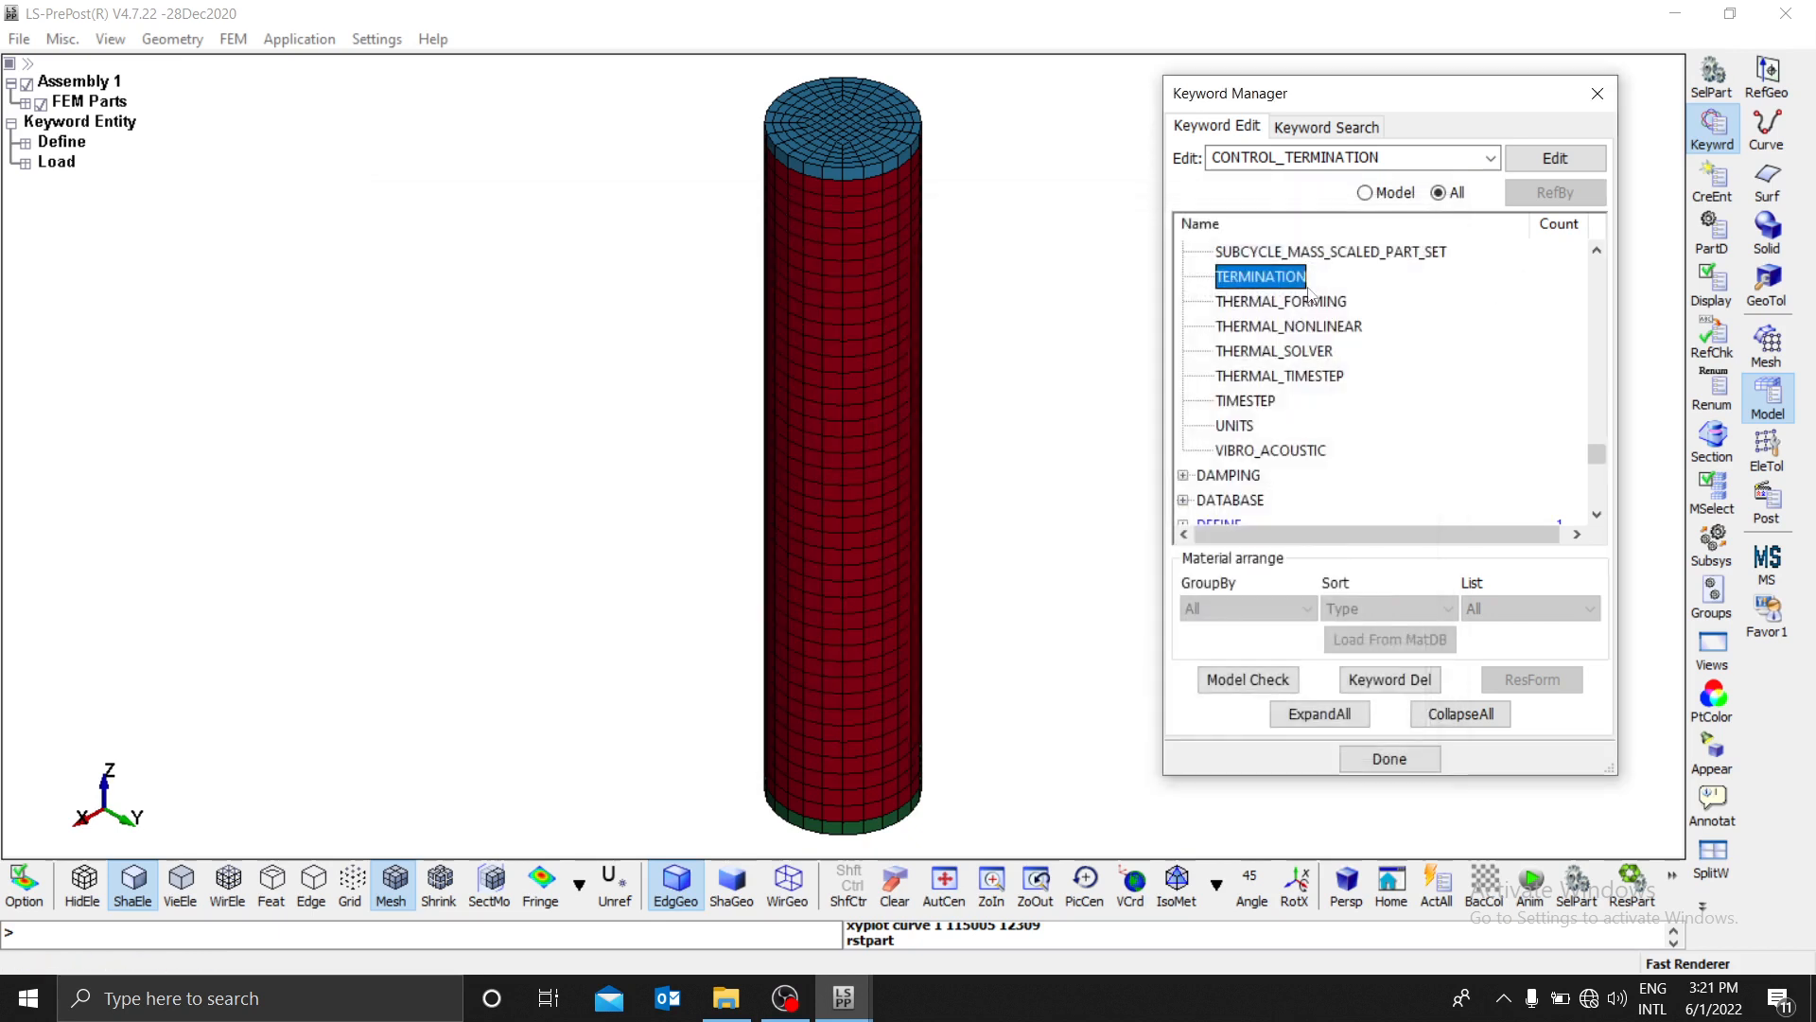
# Step: Enter the termination time ENDTIM as 1 again in CONTROL_TERMINATION, accept the keyword and close its form
pyautogui.doubleClick(1272, 284)
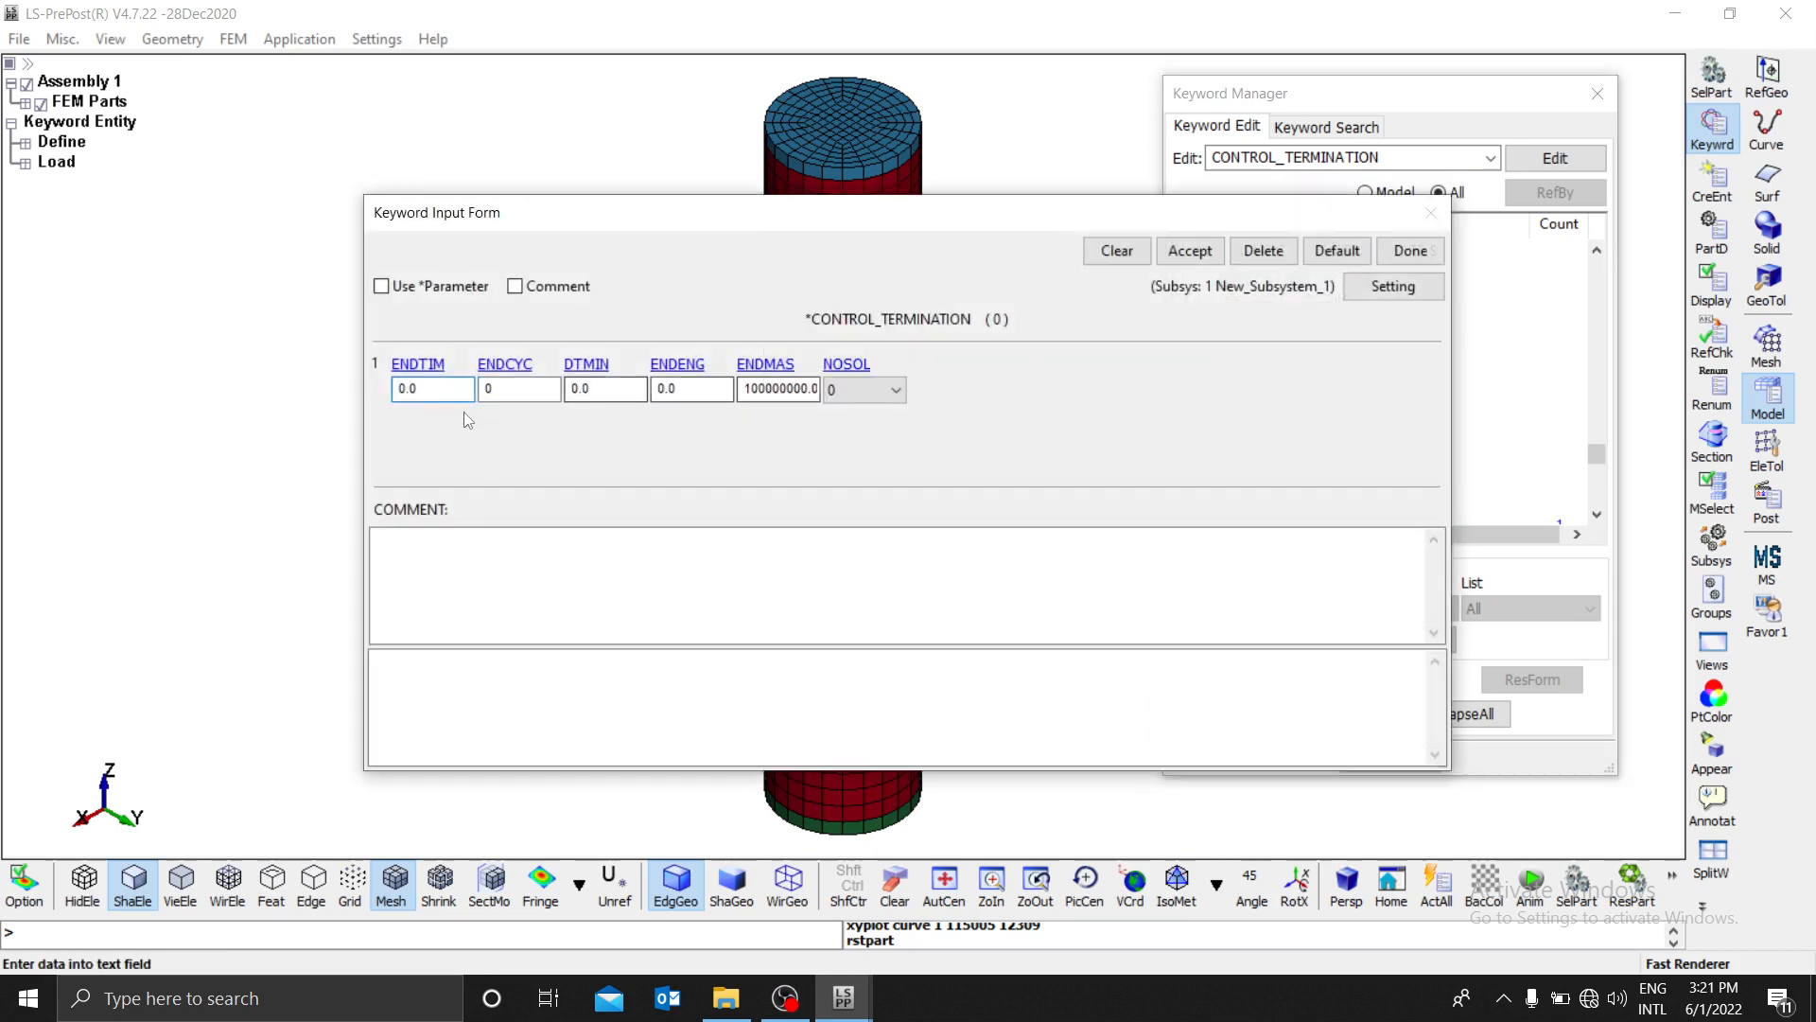
pyautogui.moveTo(443, 391); pyautogui.dragTo(321, 403)
pyautogui.write('1')
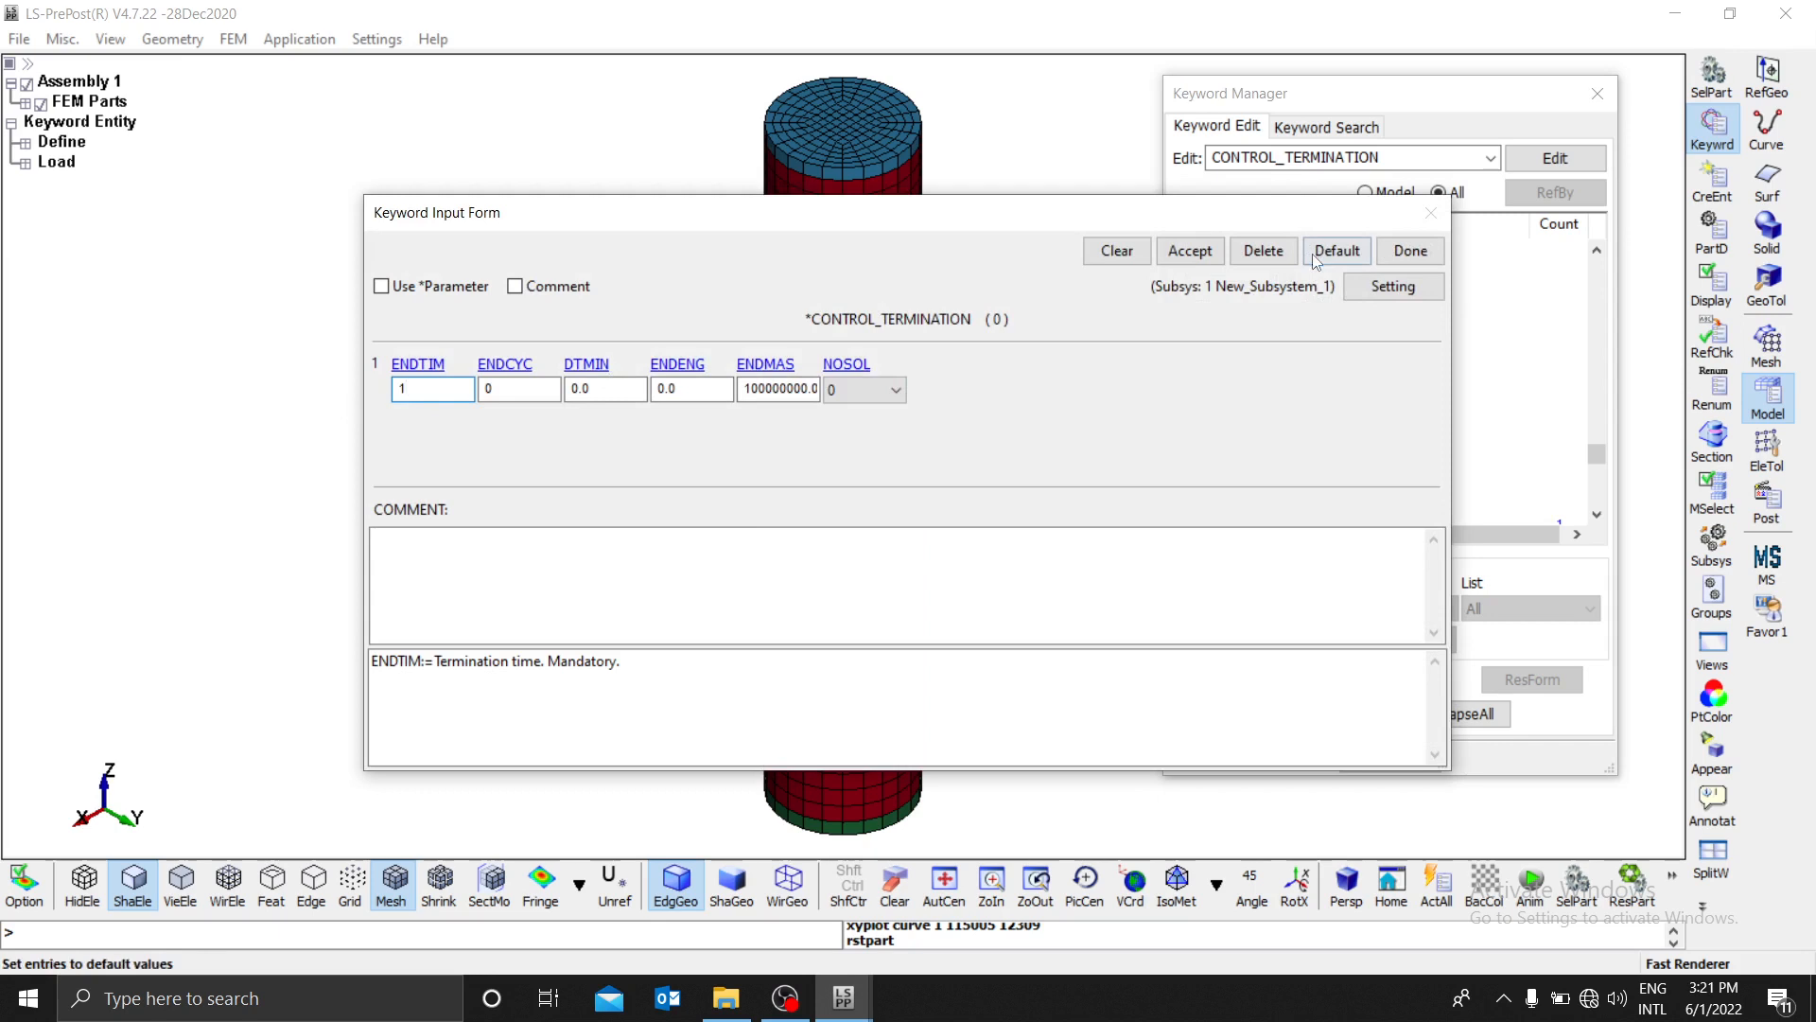
pyautogui.click(1188, 251)
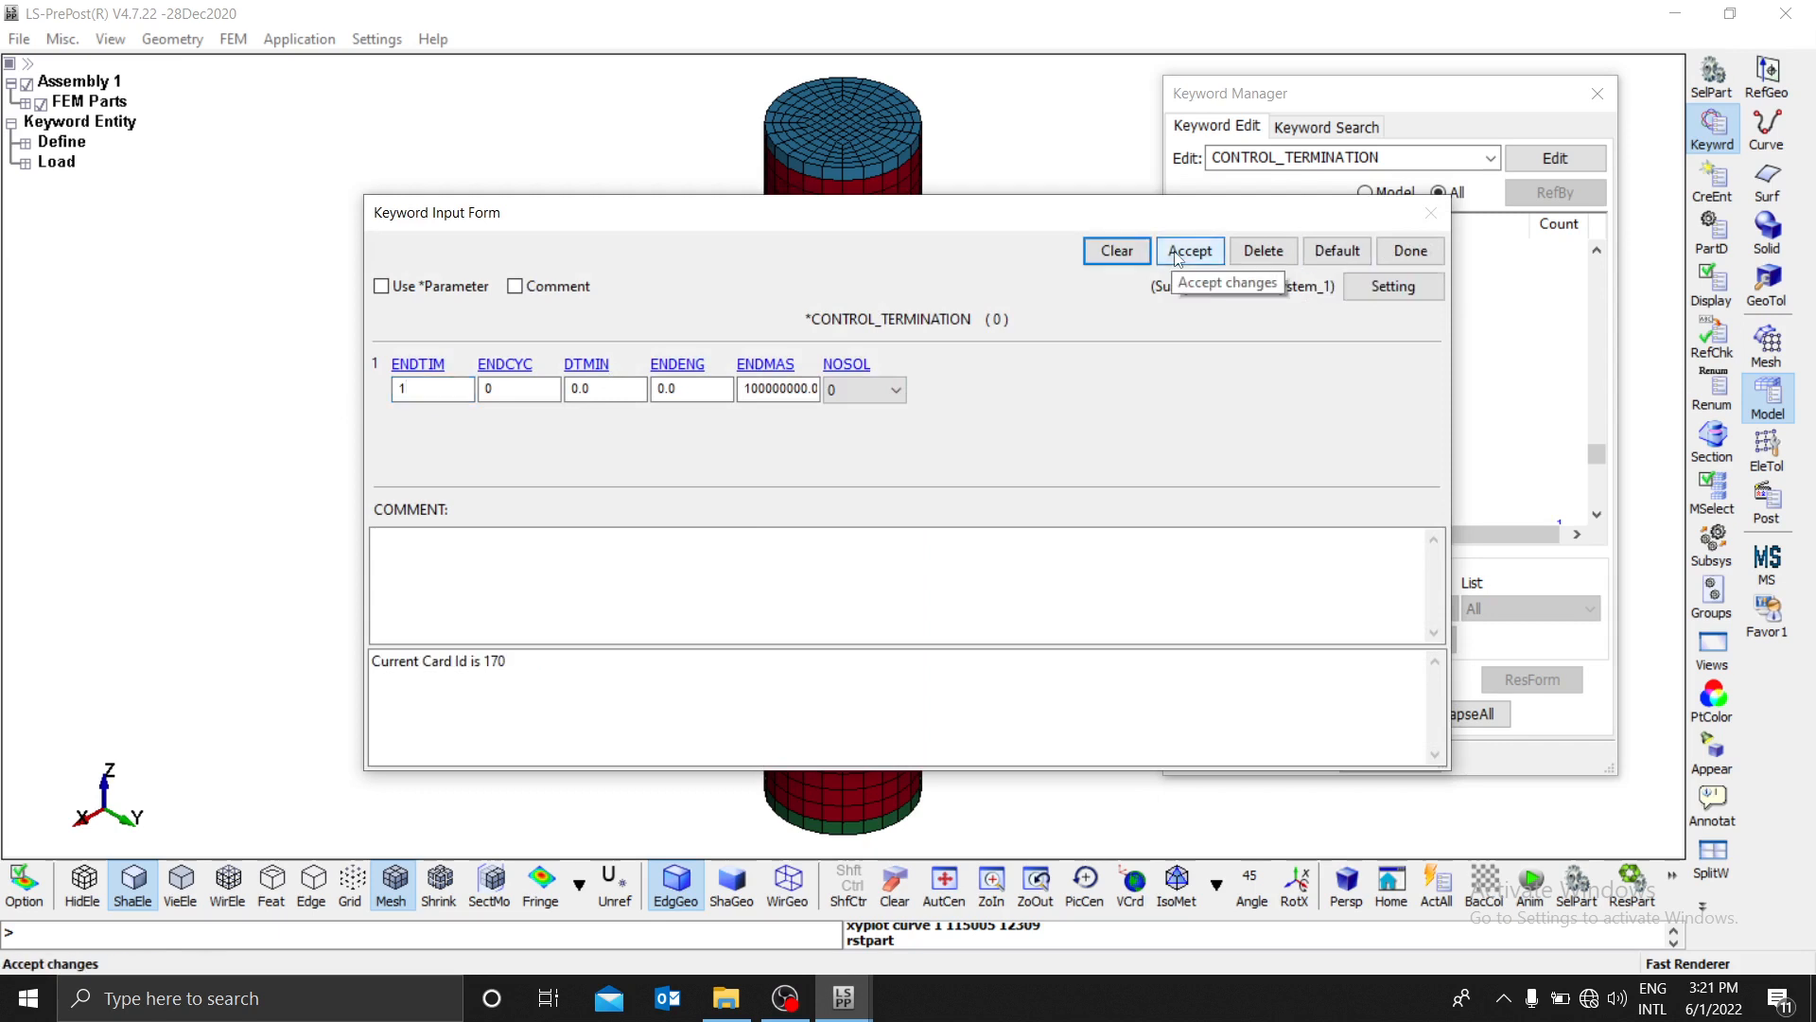
pyautogui.click(1409, 251)
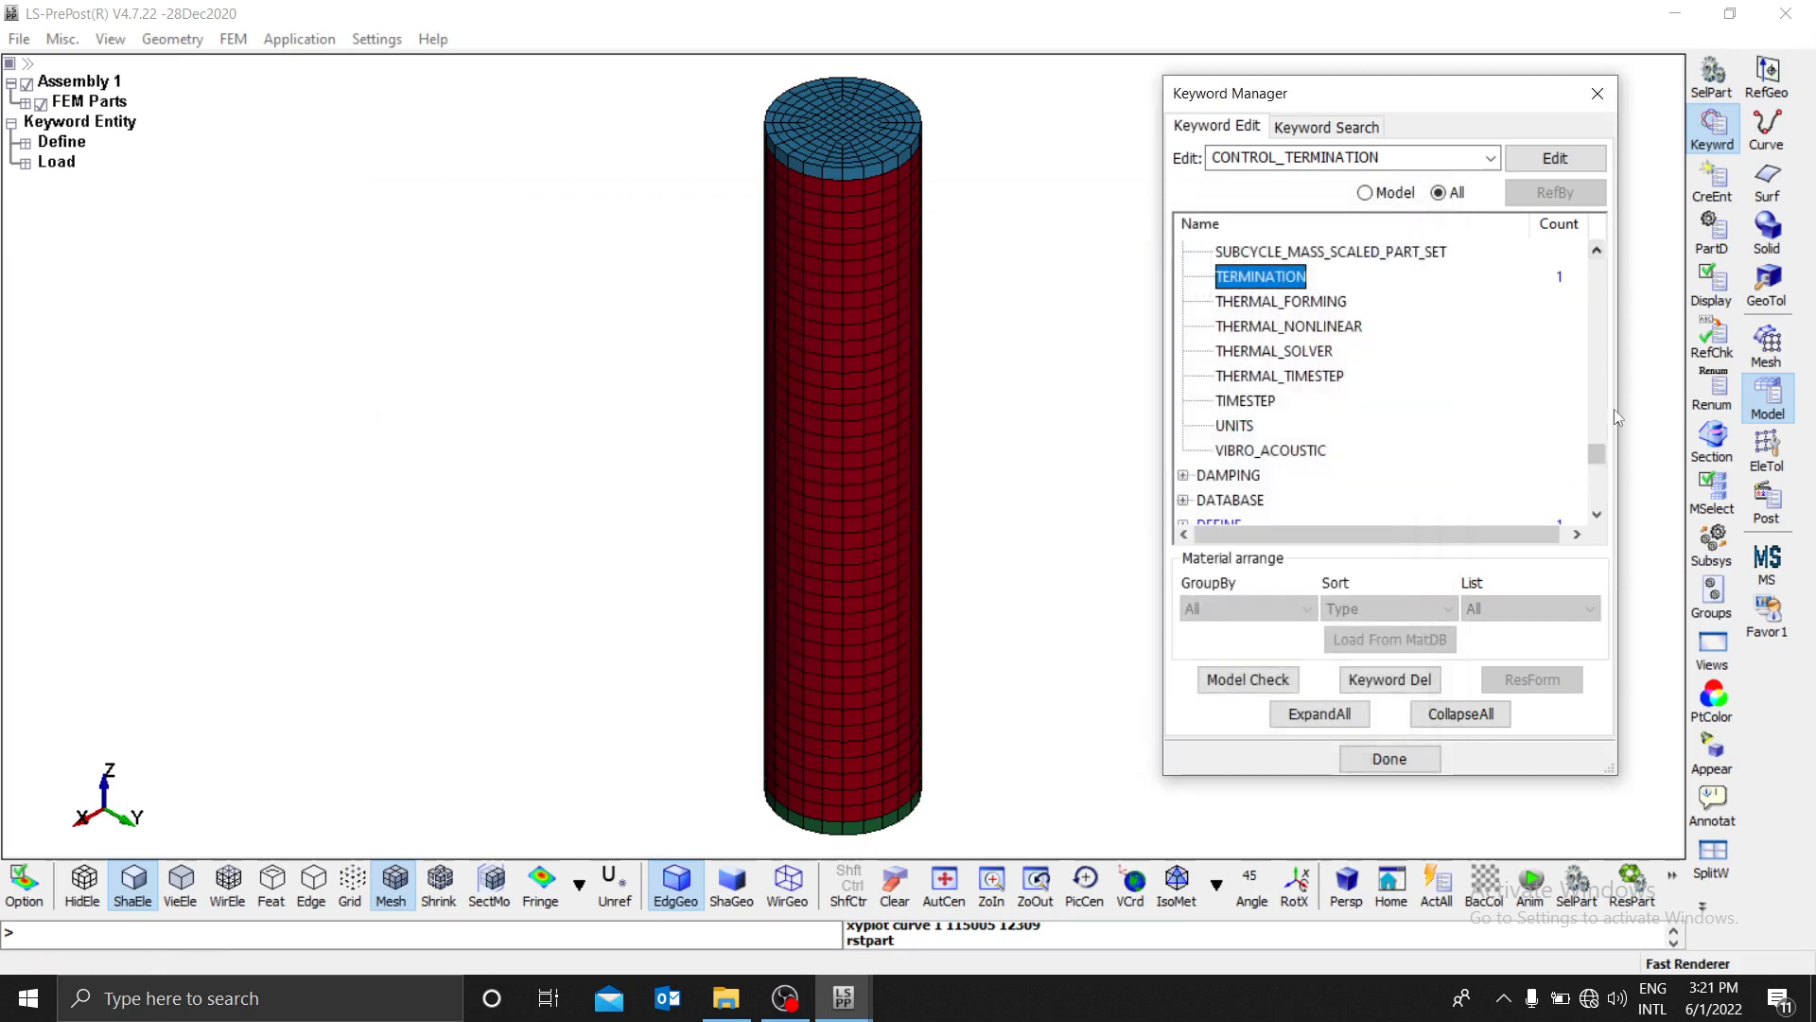
# Step: Set the initial time step size DT0 to 0.01 in the CONTROL_IMPLICIT_GENERAL keyword, accept it and close the form
pyautogui.moveTo(1594, 454); pyautogui.dragTo(1595, 360)
pyautogui.click(1321, 357)
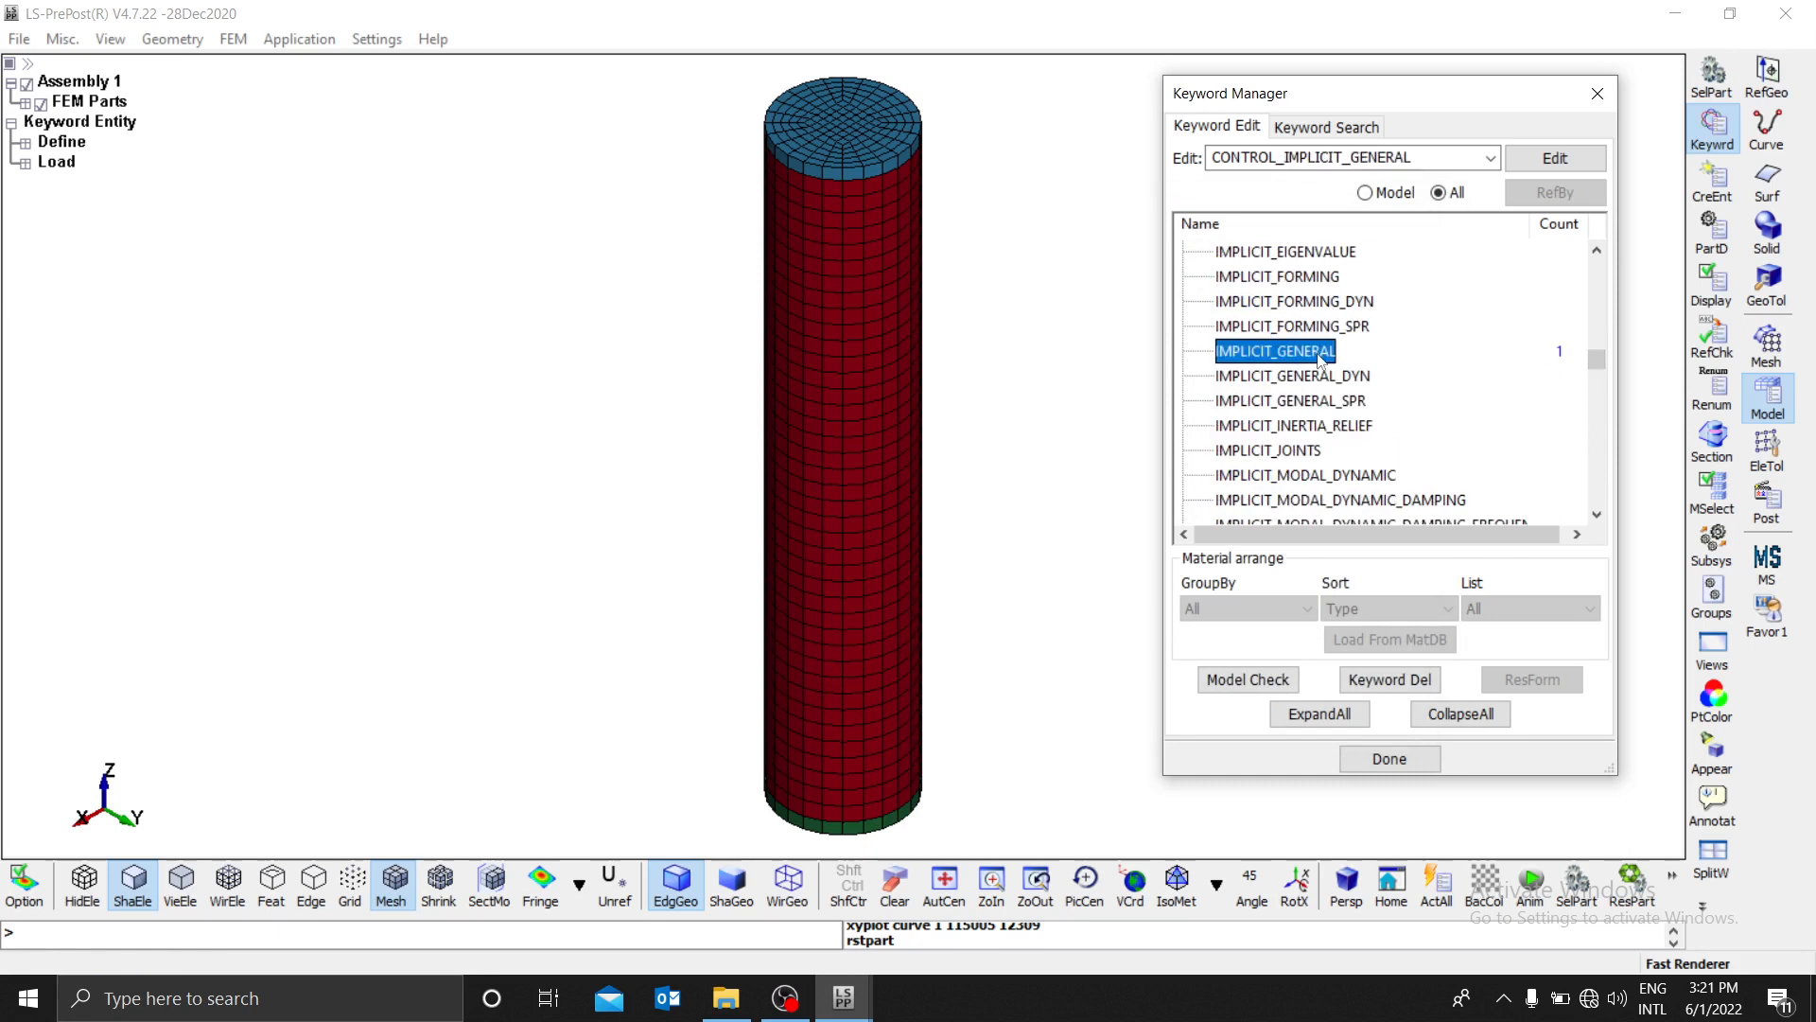
pyautogui.doubleClick(1320, 357)
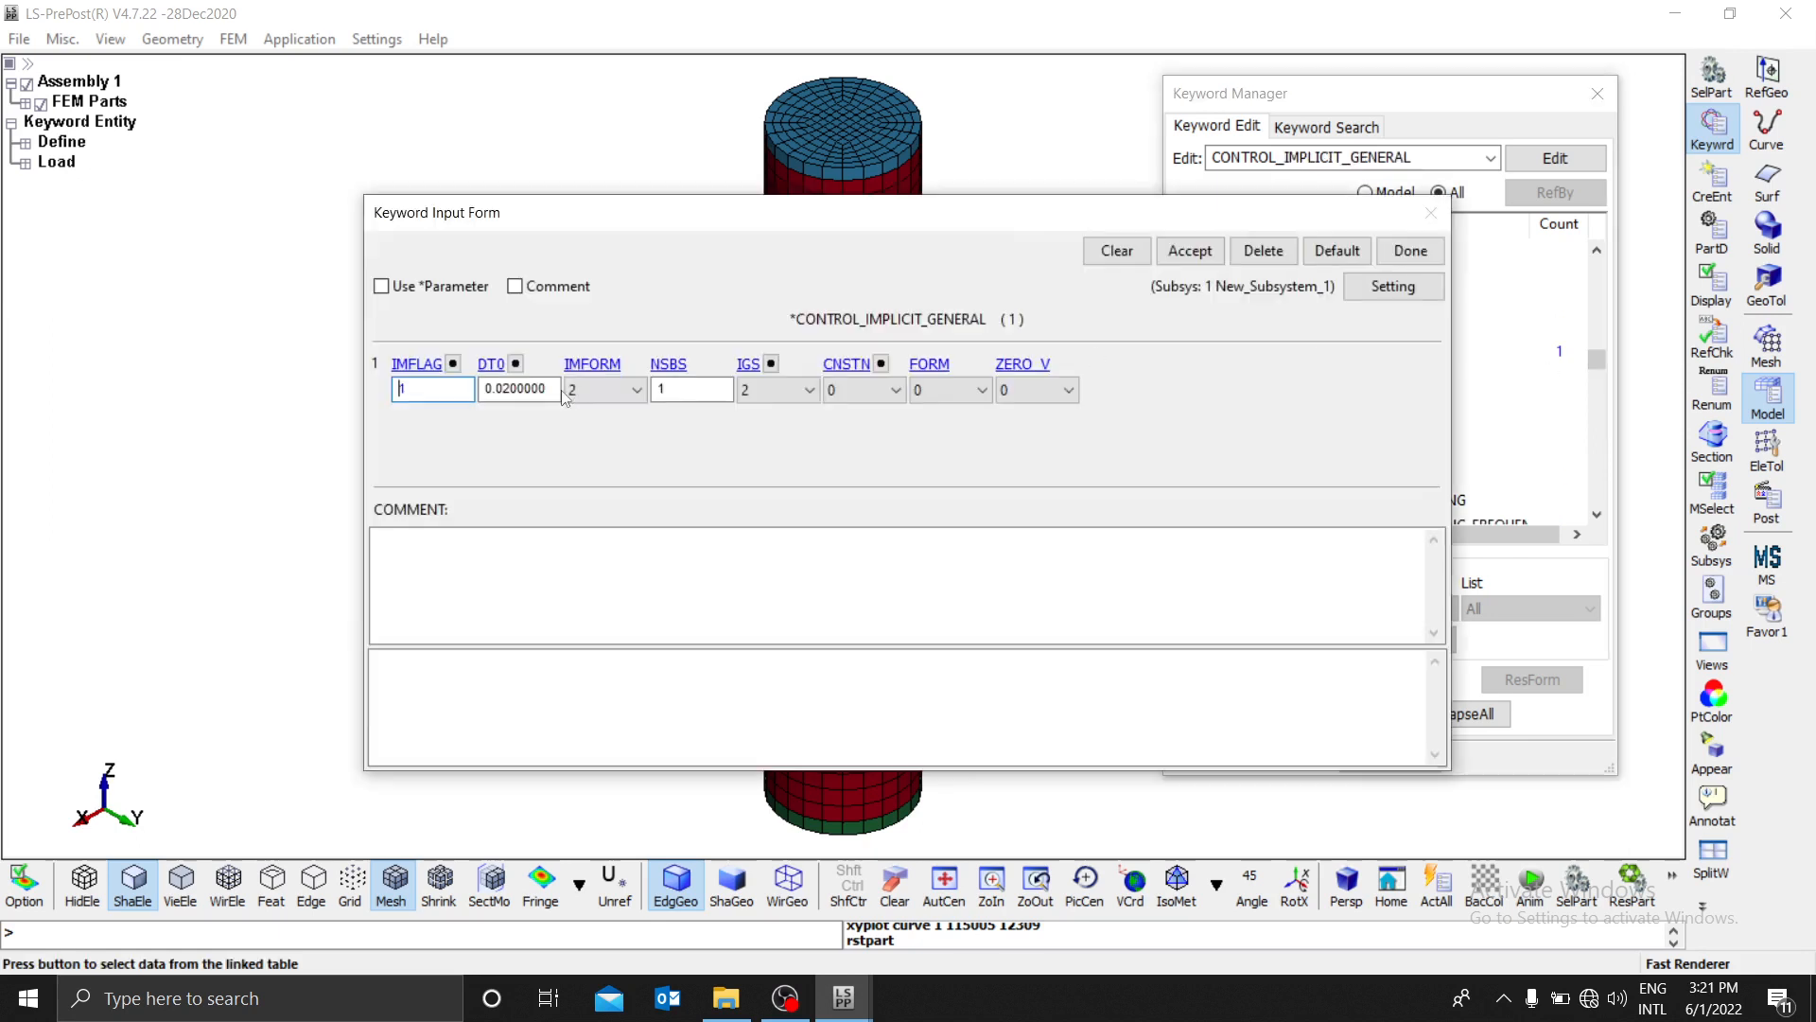
pyautogui.doubleClick(548, 389)
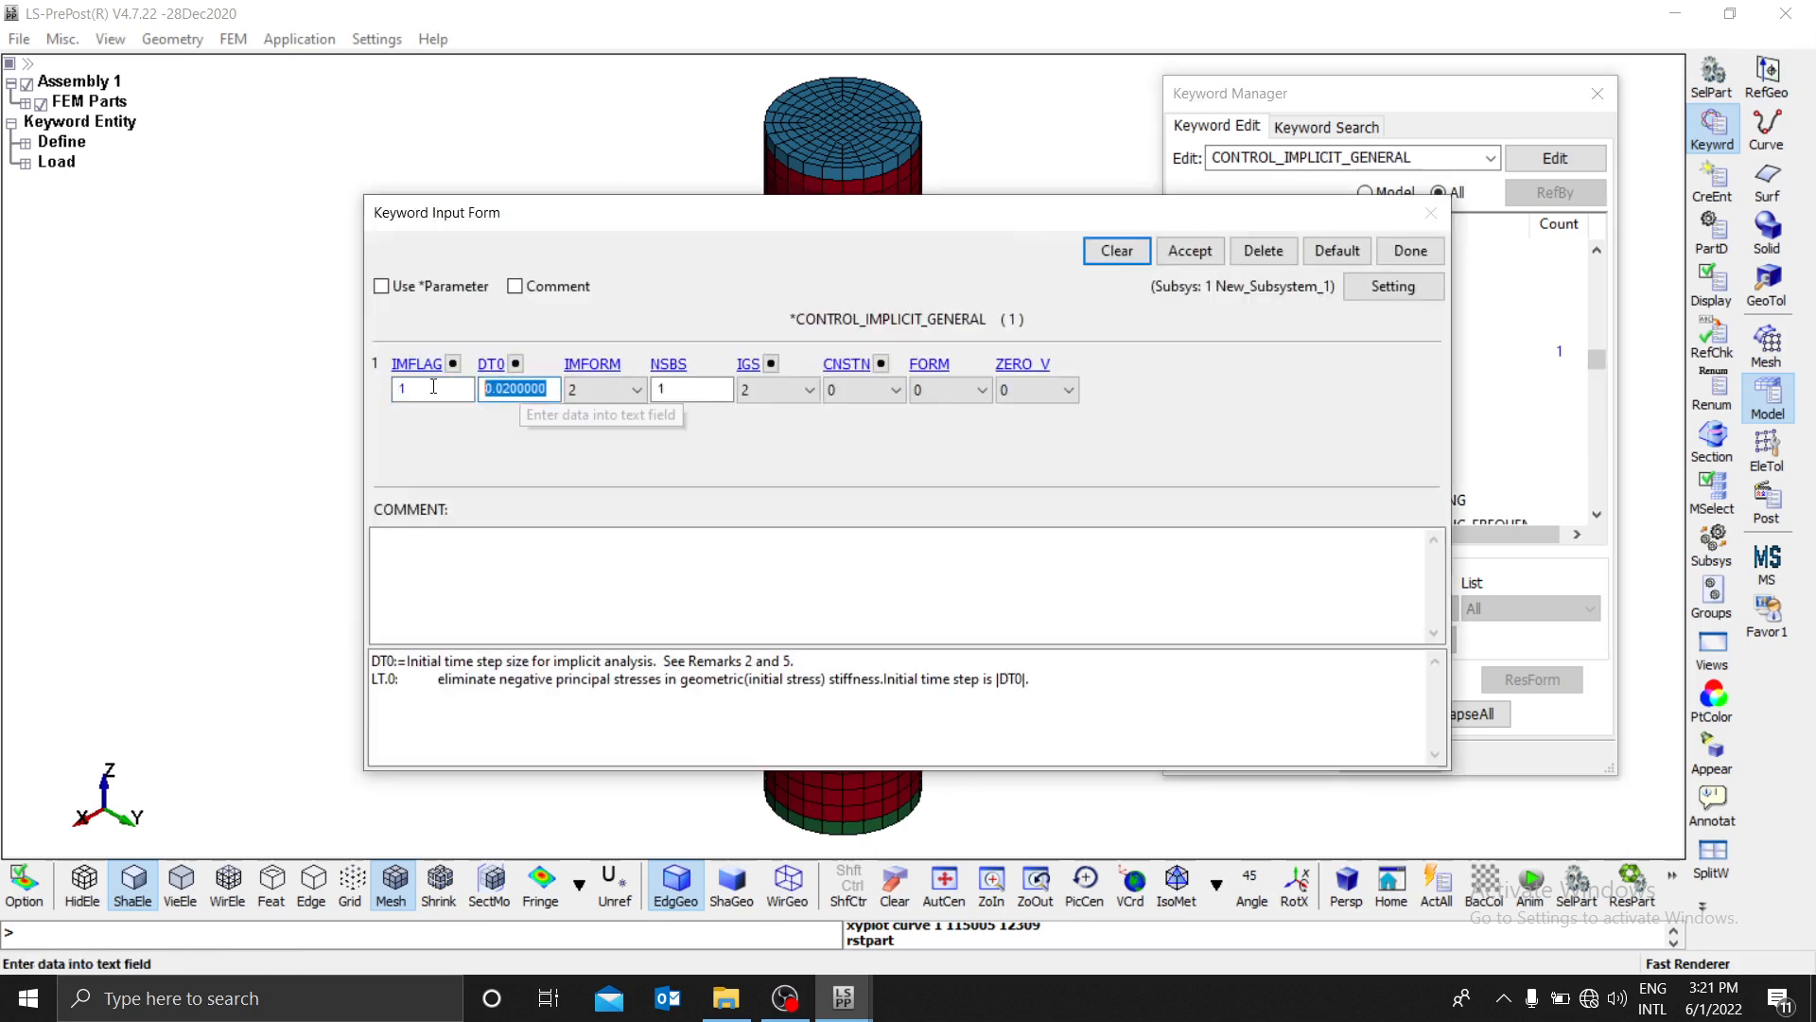
pyautogui.write('0.01')
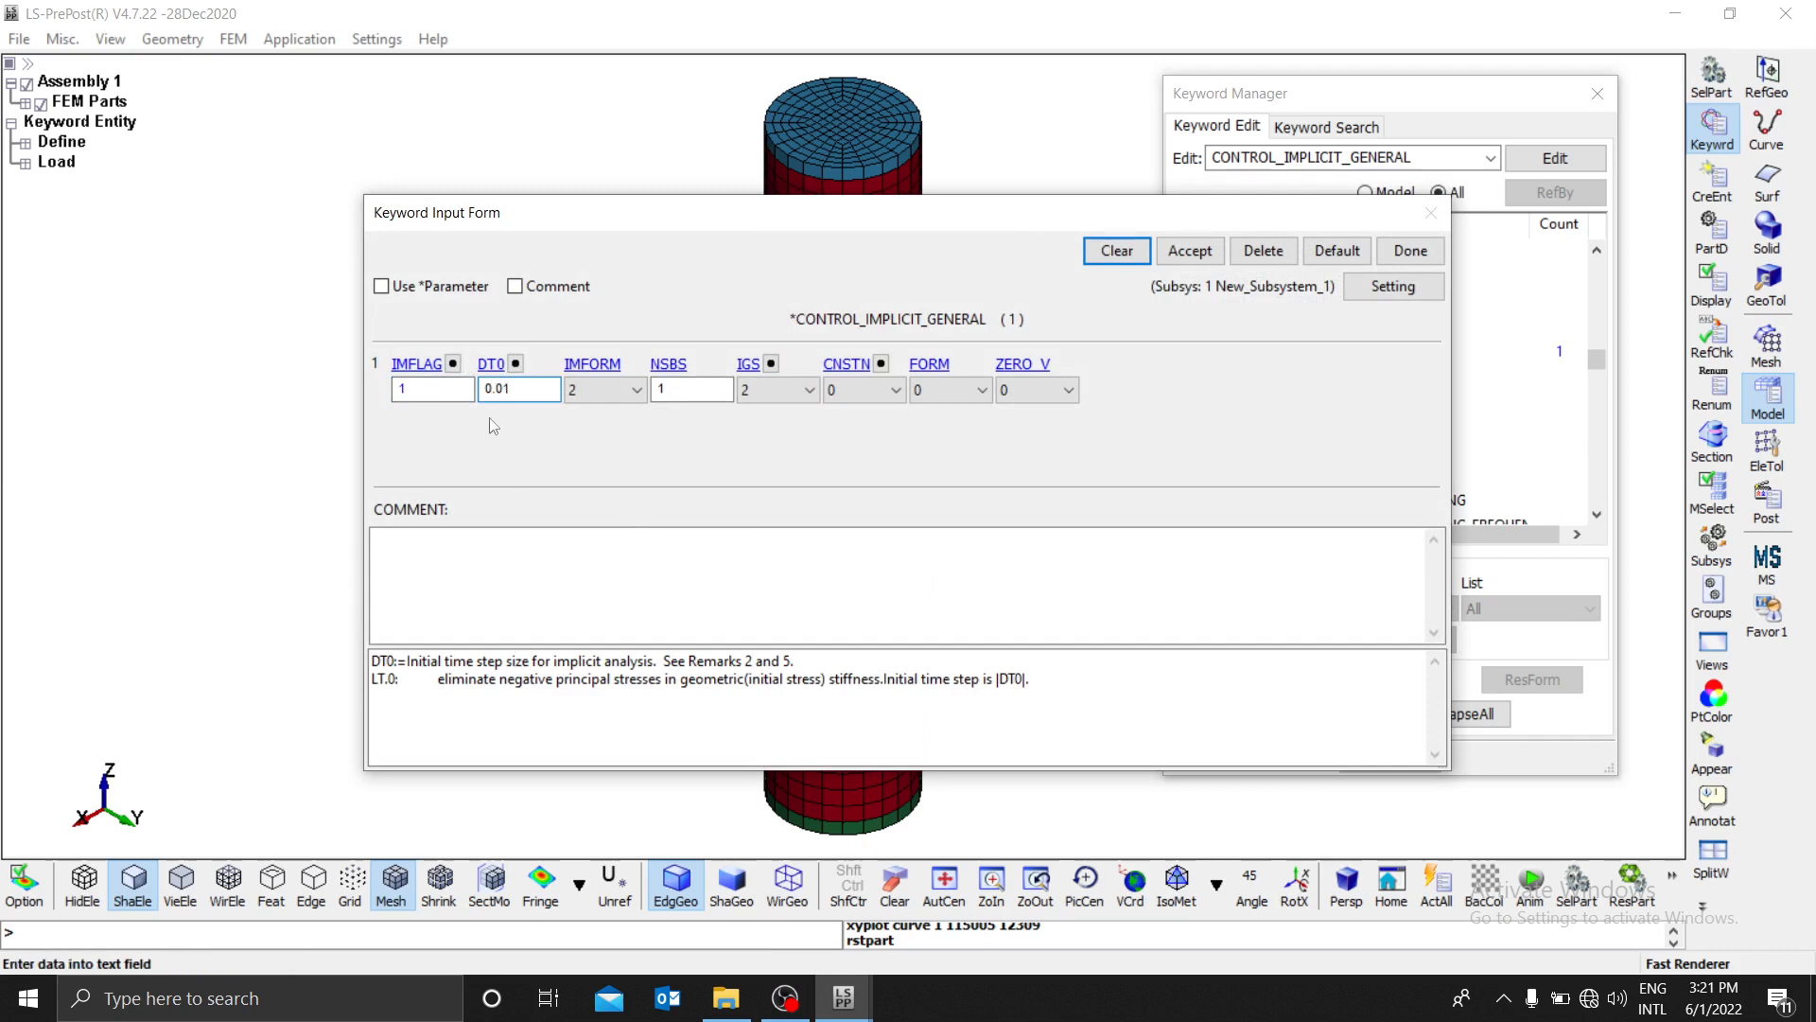
pyautogui.doubleClick(497, 389)
pyautogui.click(525, 388)
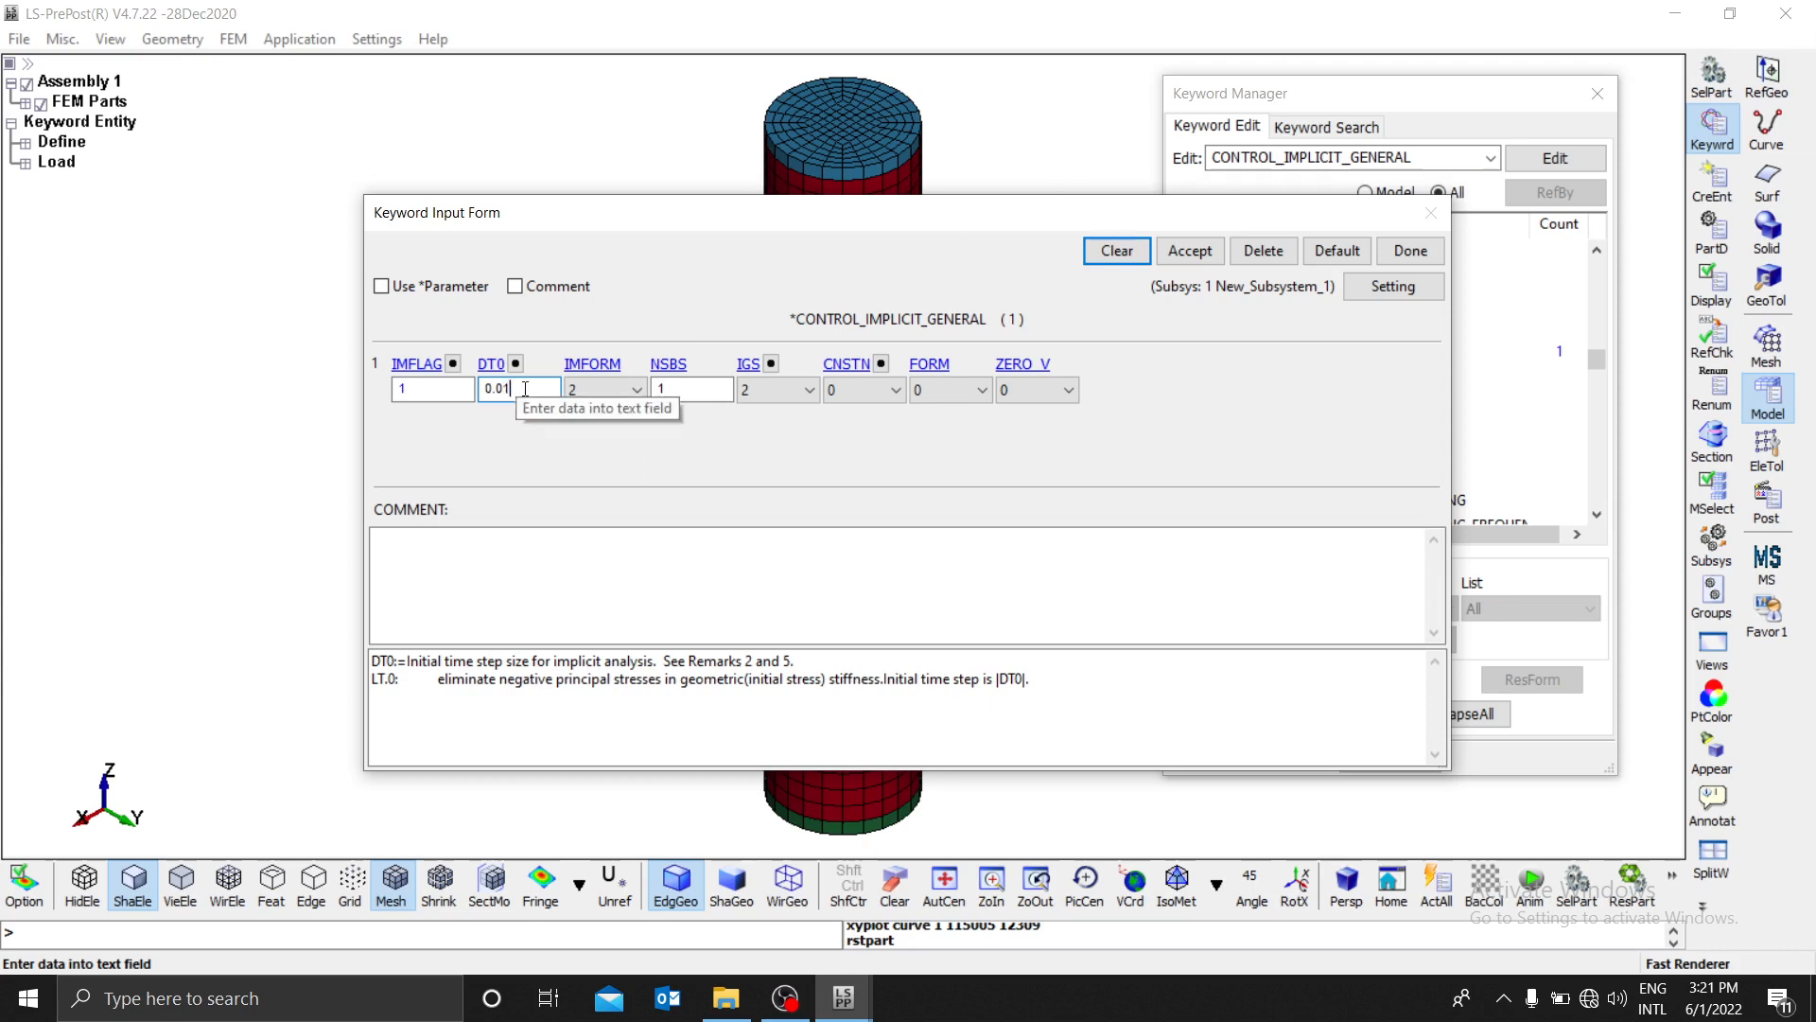
pyautogui.moveTo(534, 385); pyautogui.dragTo(478, 388)
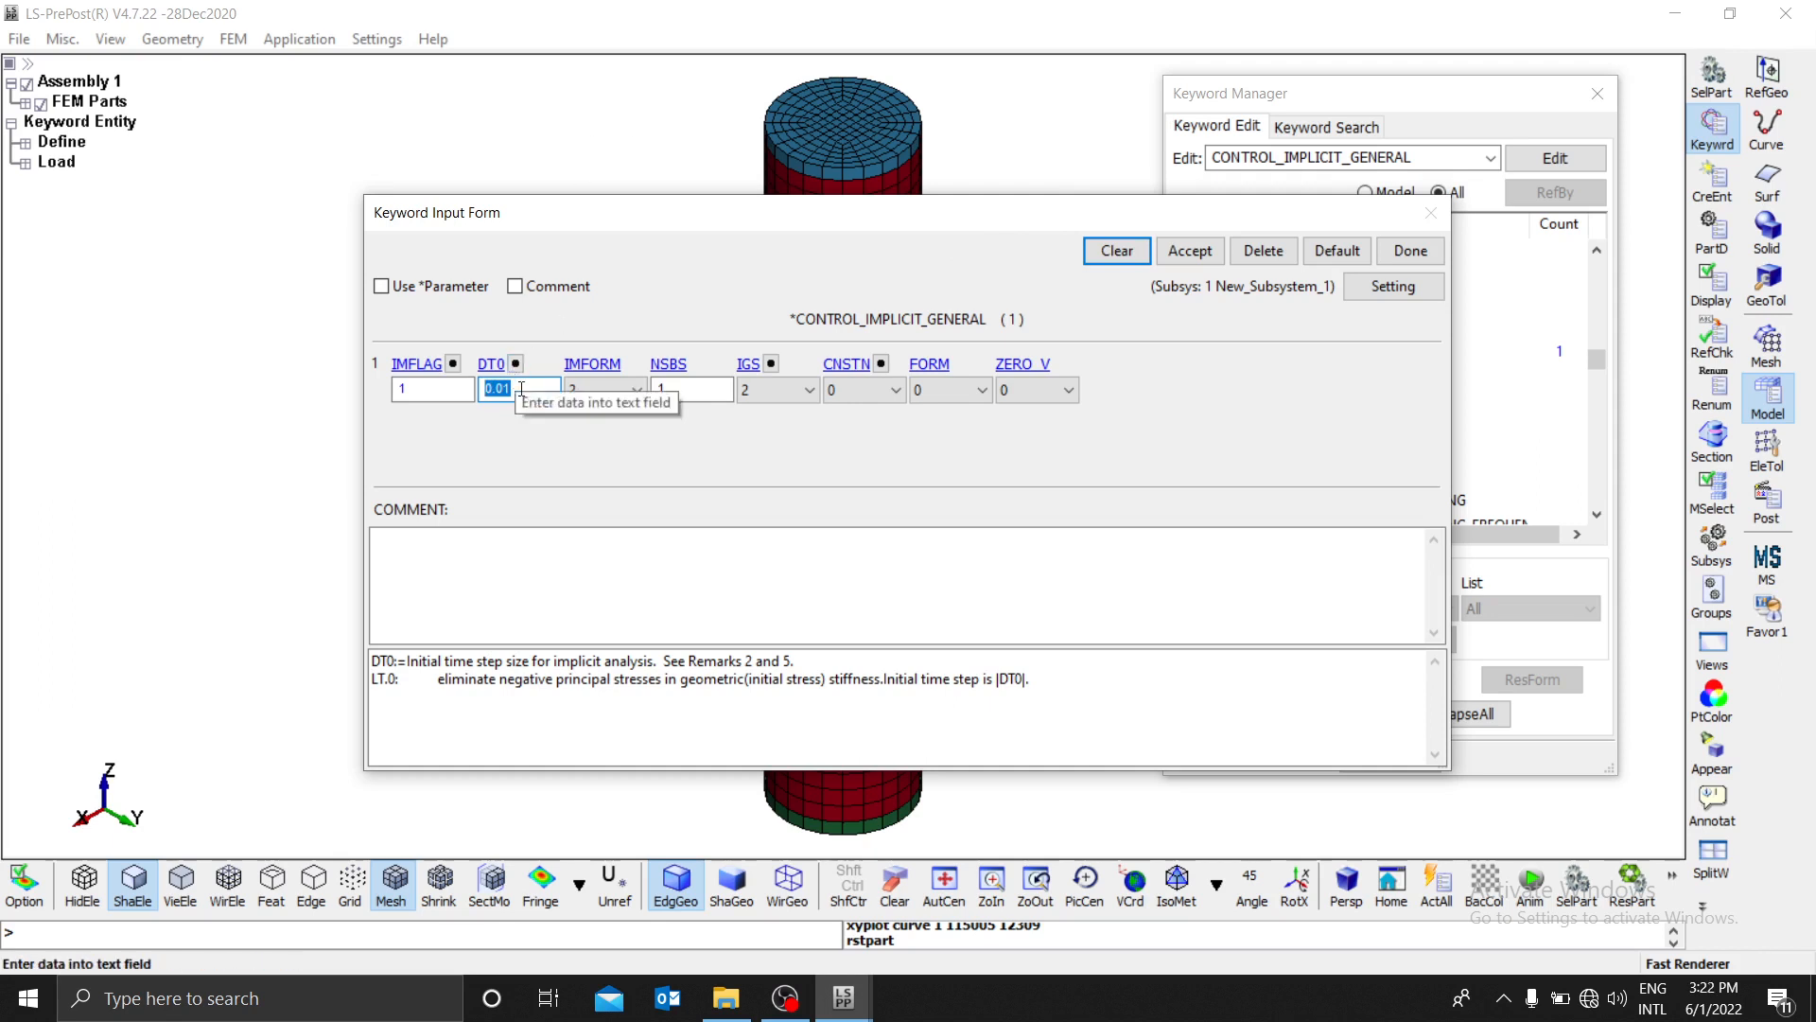
pyautogui.click(1173, 253)
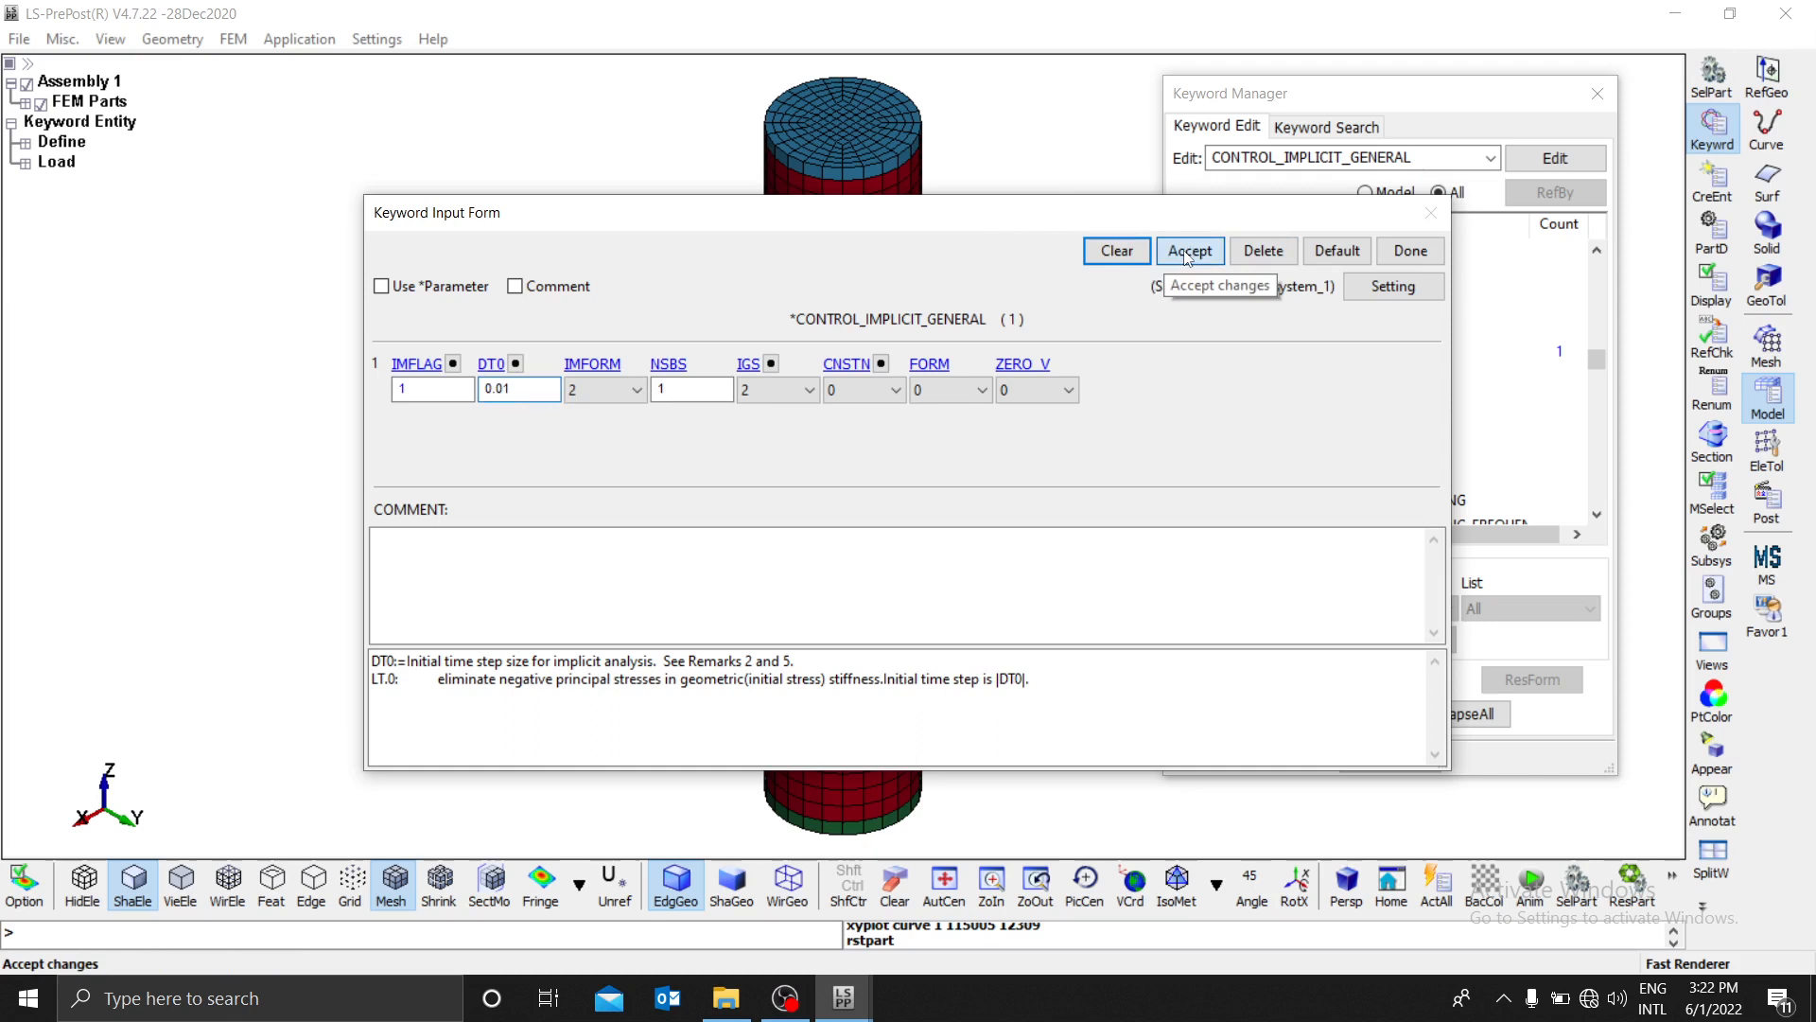
pyautogui.click(1411, 251)
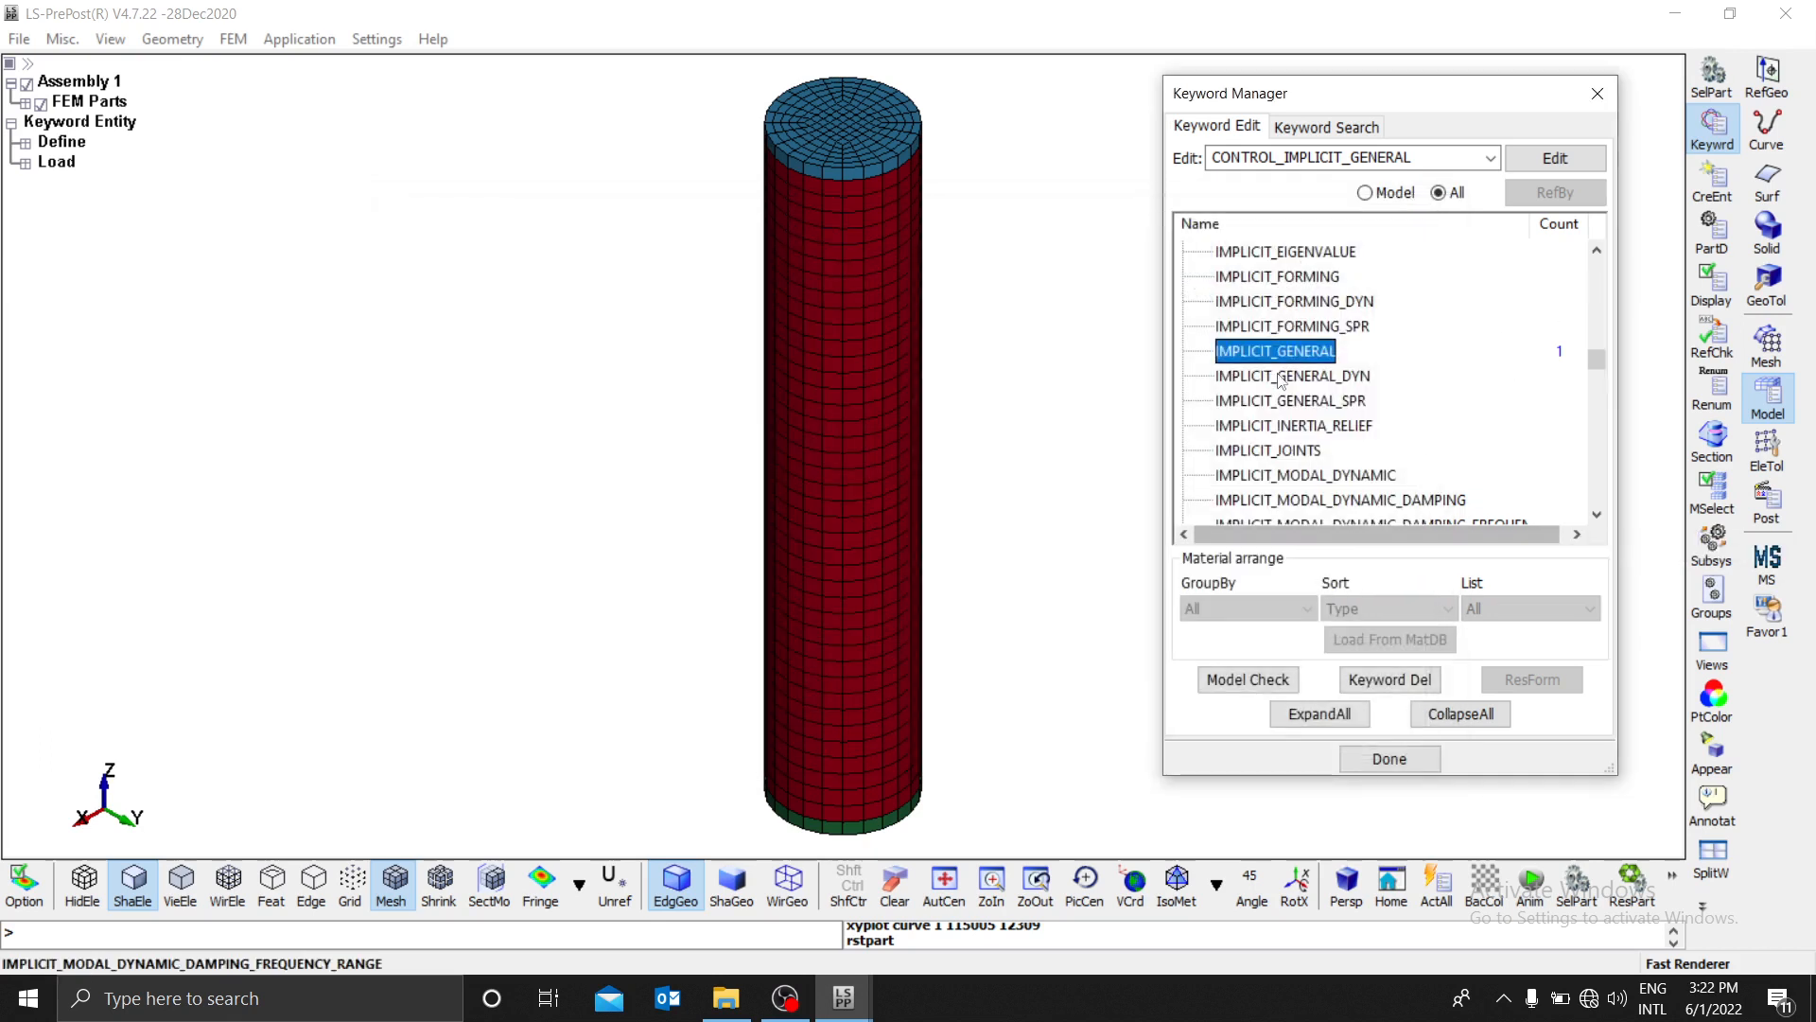
# Step: Open the CONTROL_IMPLICIT_AUTO keyword and review the IAUTO options for constant and automatically adjusted time step size
pyautogui.scroll(2, 1305, 360)
pyautogui.scroll(3, 1305, 360)
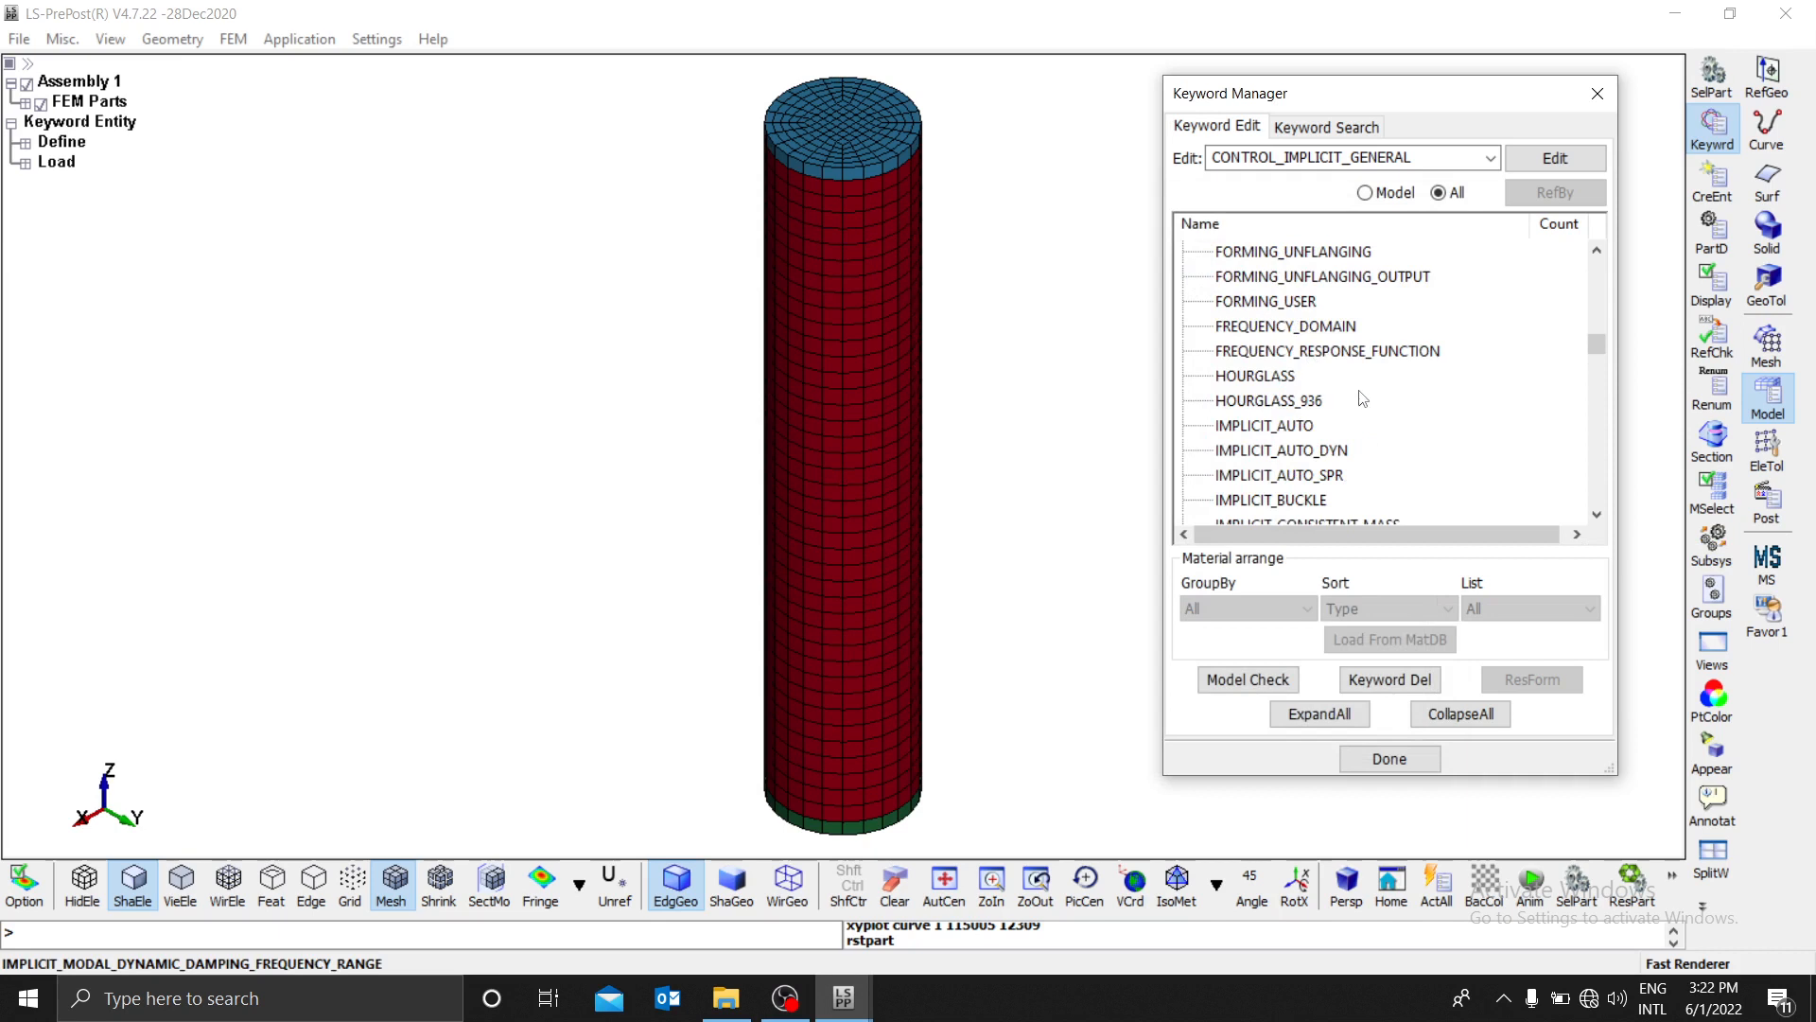
pyautogui.doubleClick(1299, 427)
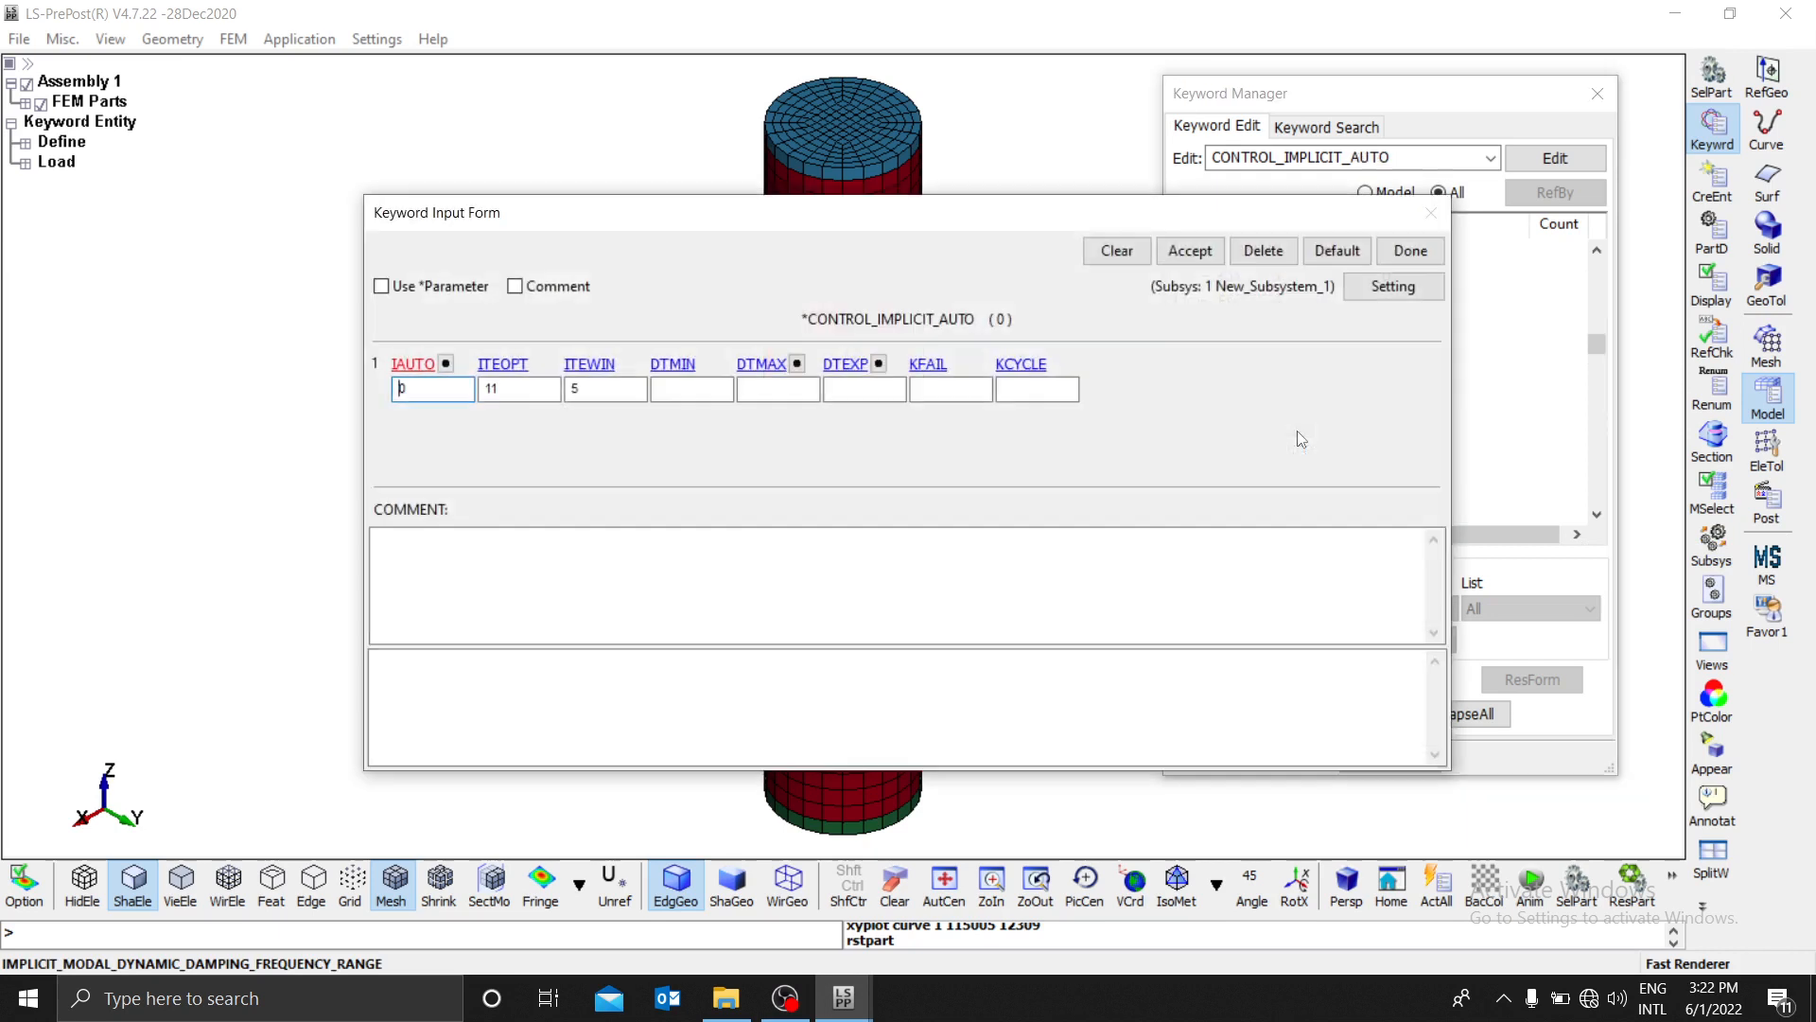
pyautogui.click(442, 389)
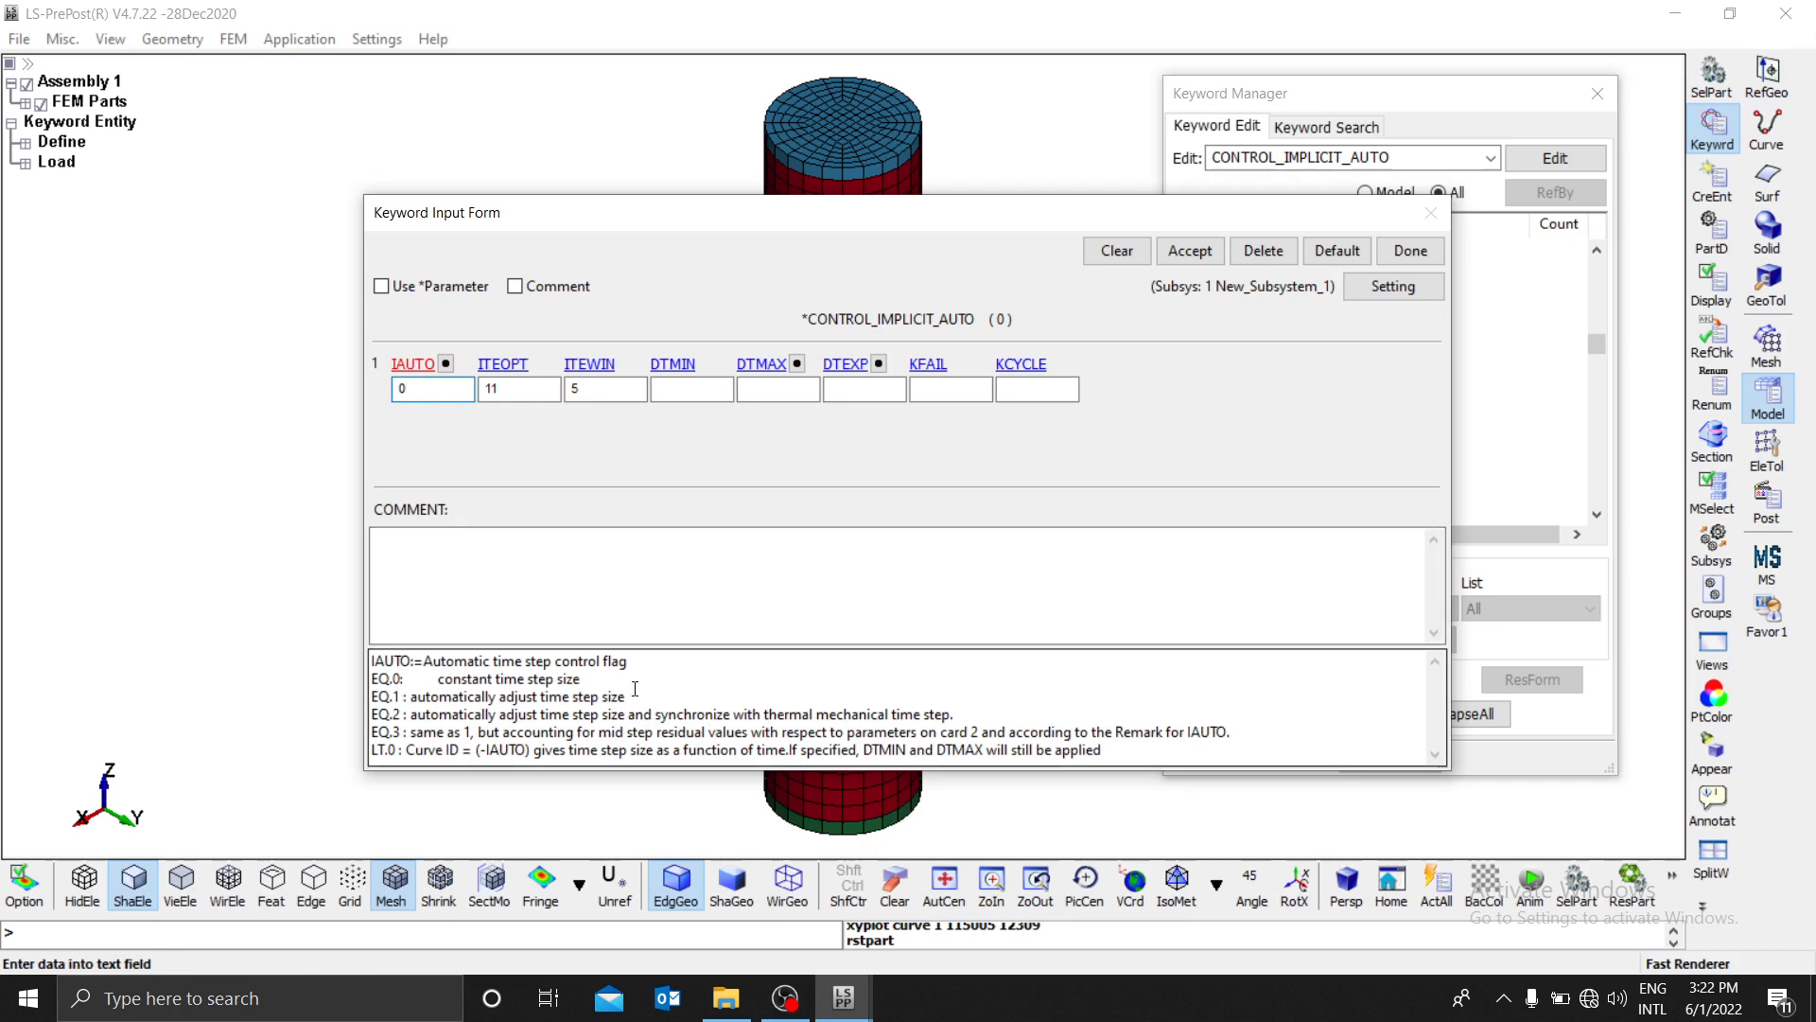
pyautogui.moveTo(627, 697); pyautogui.dragTo(412, 700)
pyautogui.click(473, 680)
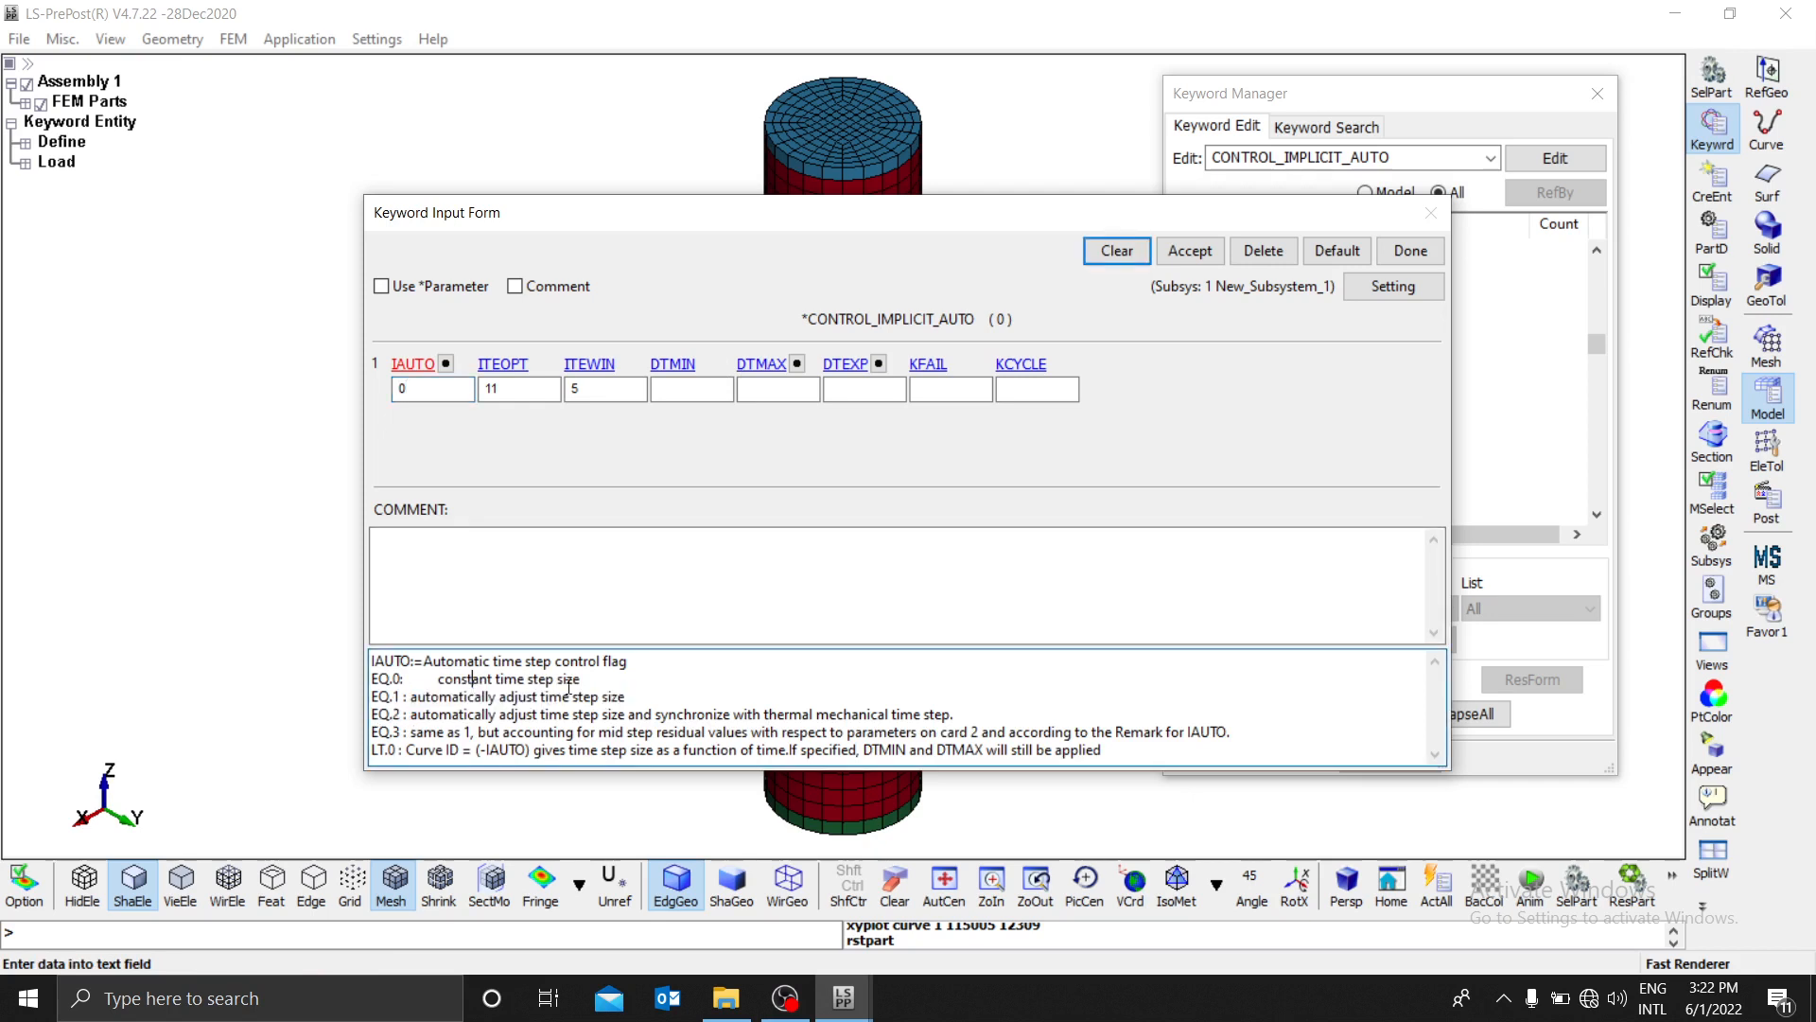
pyautogui.moveTo(593, 679); pyautogui.dragTo(440, 698)
# Step: Set IAUTO to 1 for automatic time step adjustment, accept the implicit auto keyword and close its form
pyautogui.click(439, 397)
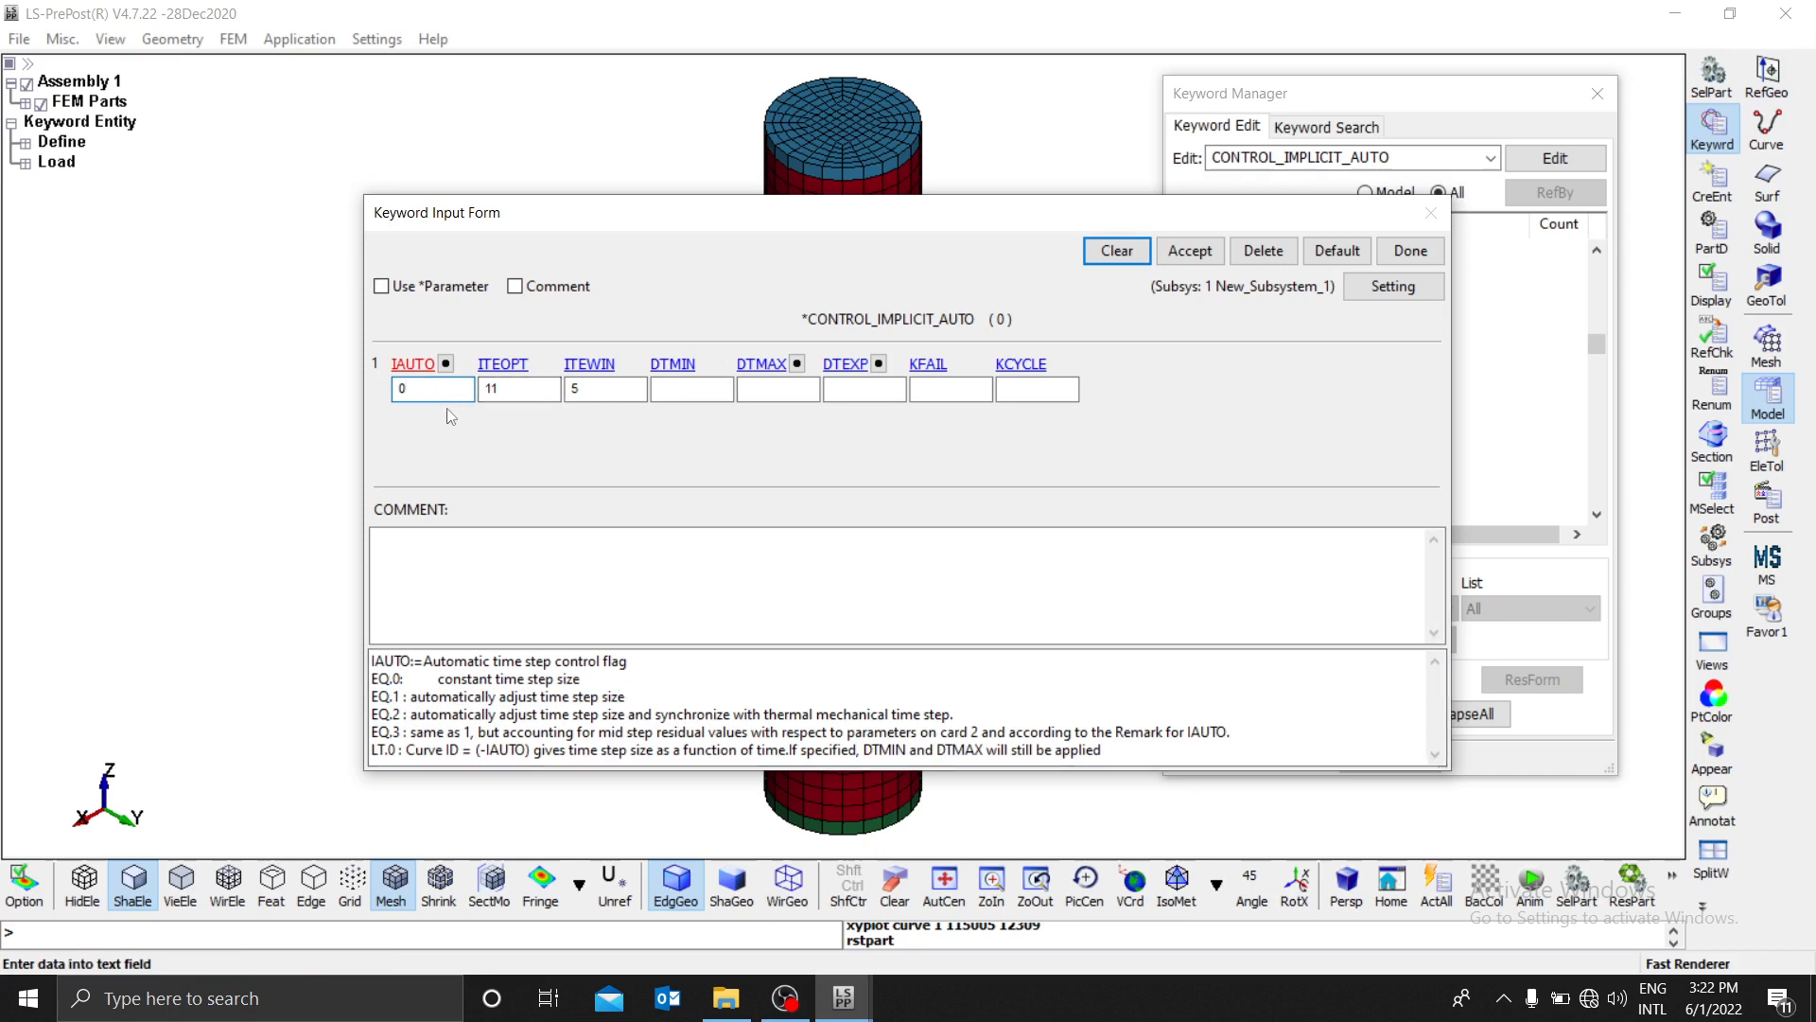
pyautogui.doubleClick(401, 388)
pyautogui.write('1')
pyautogui.click(1189, 253)
pyautogui.click(1414, 250)
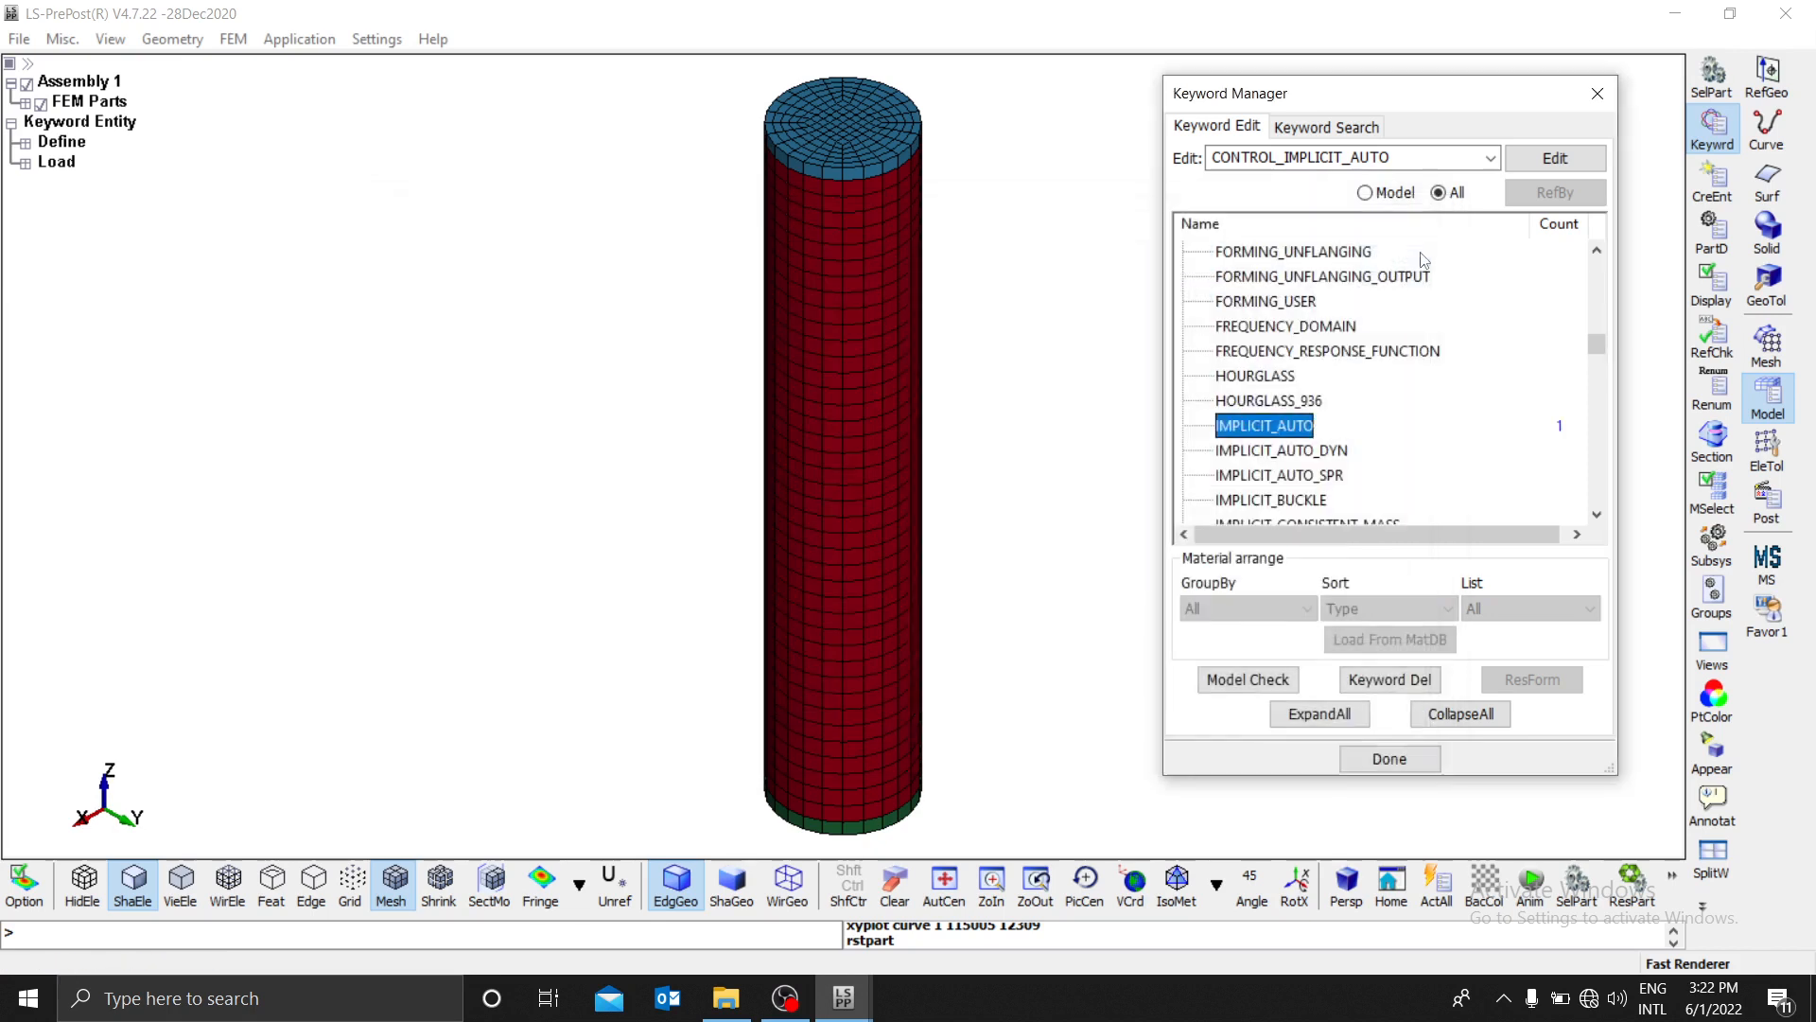
# Step: List only the current model's keywords to check the defined CONTROL entries
pyautogui.click(1365, 193)
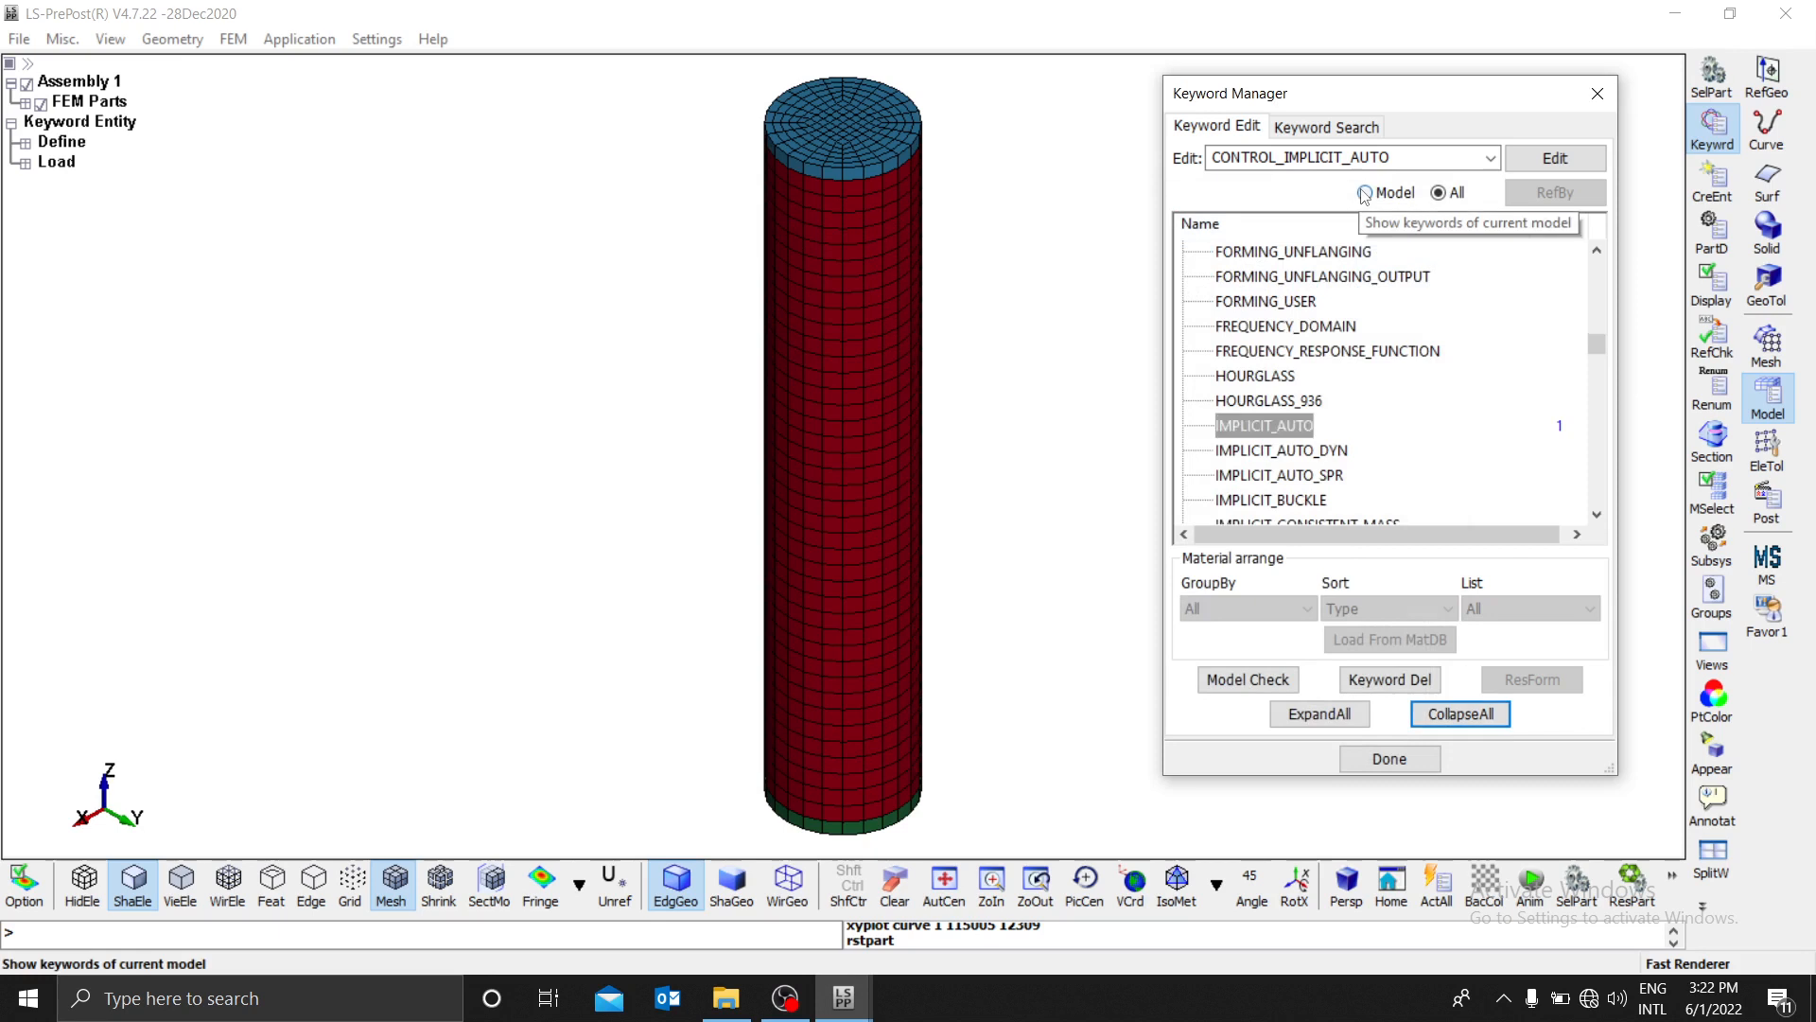
pyautogui.scroll(1, 1250, 319)
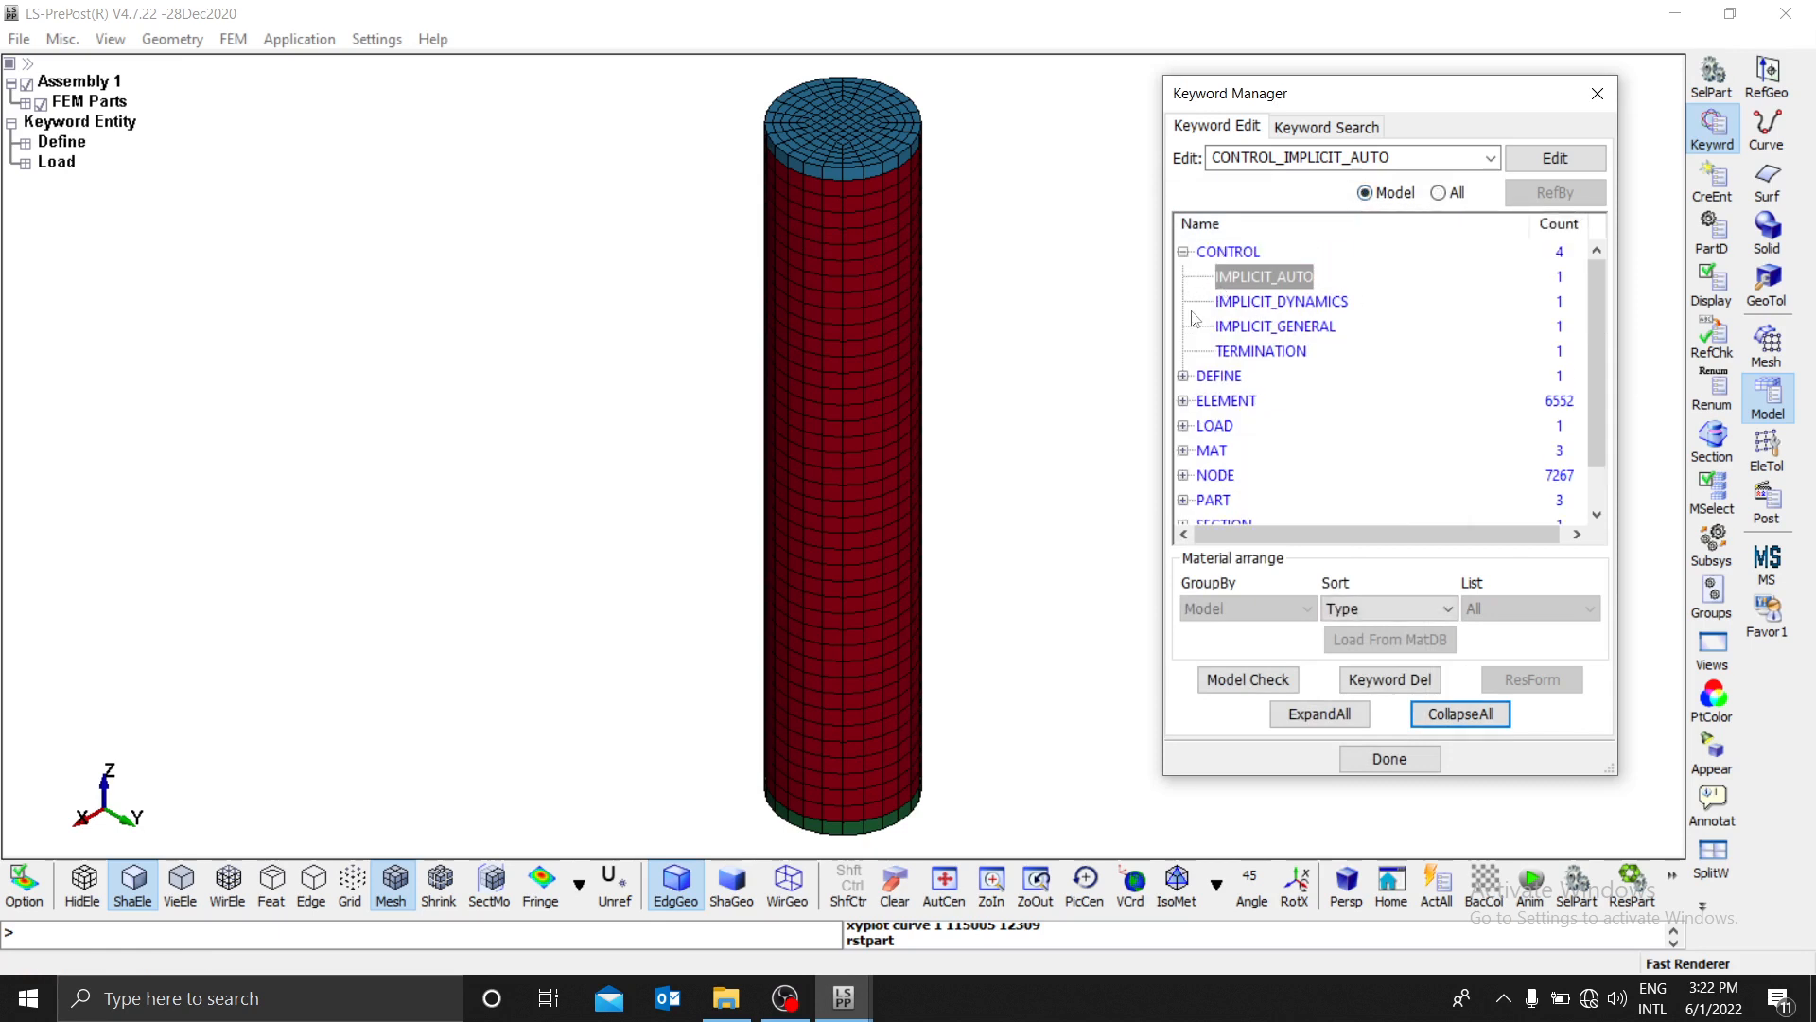
# Step: Review the implicit dynamics, implicit general and termination entries defined under CONTROL, and collapse the group
pyautogui.click(1246, 308)
pyautogui.click(1296, 329)
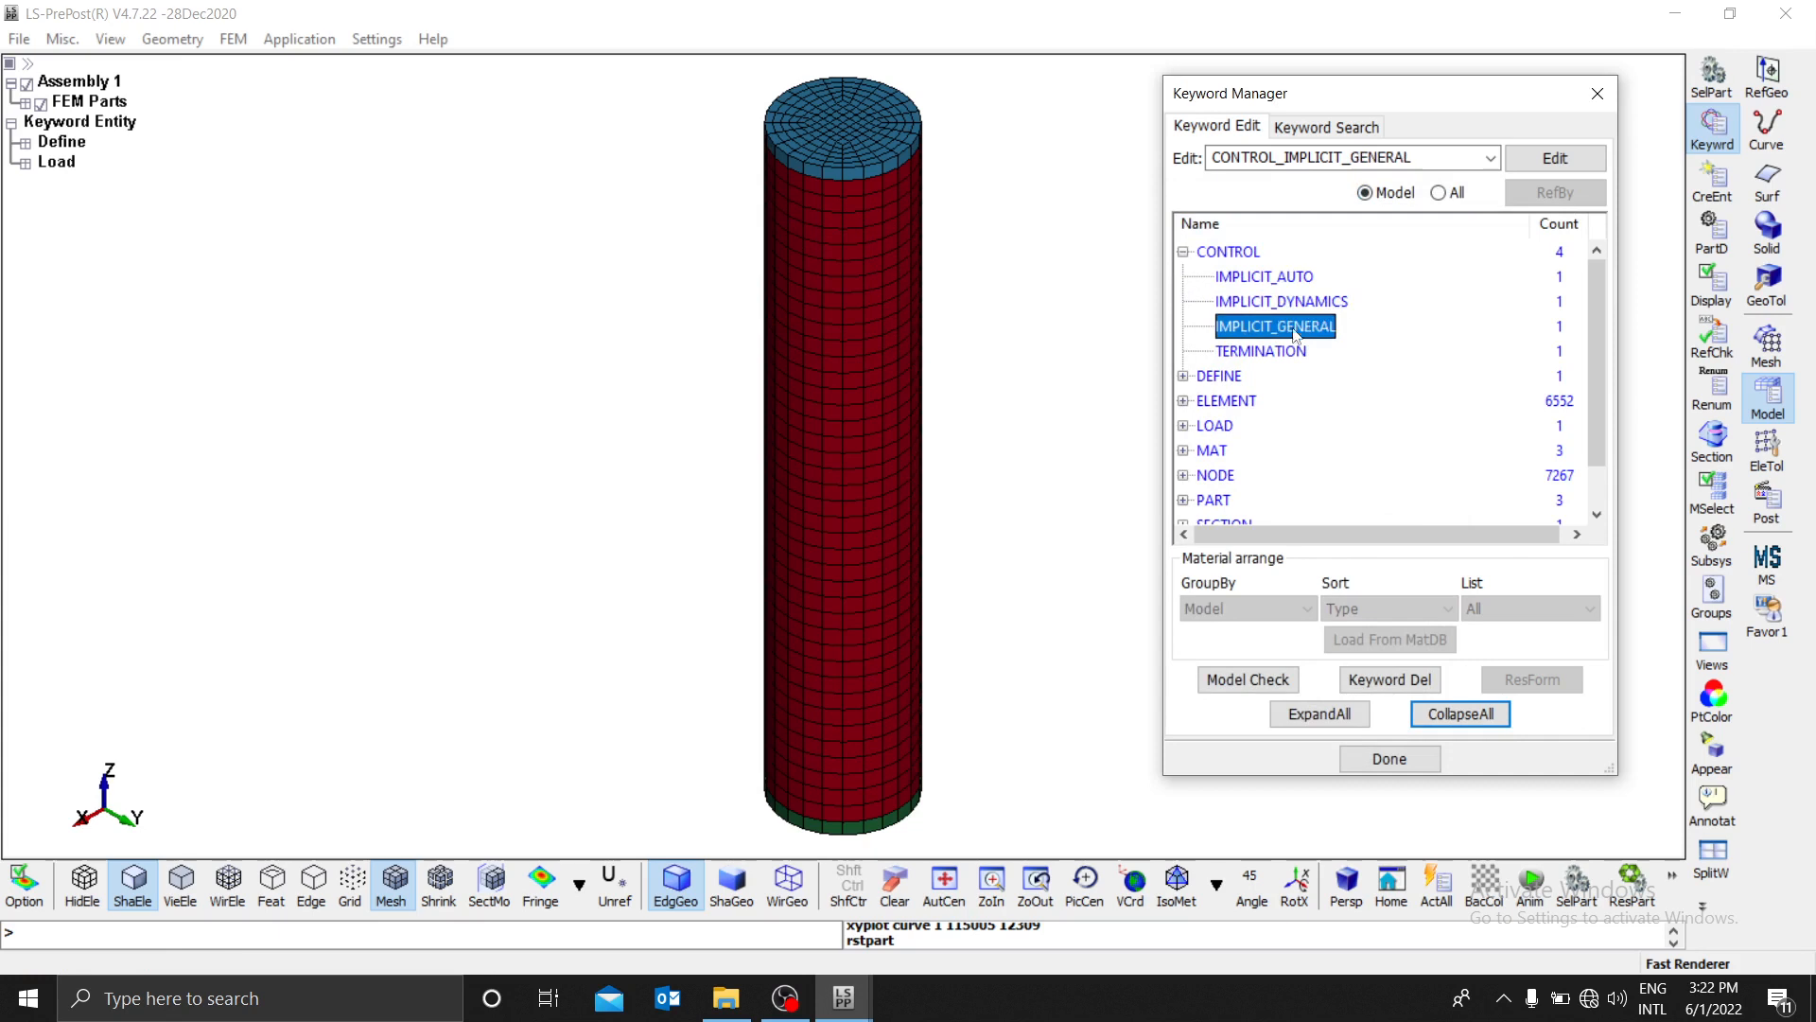
pyautogui.click(1262, 353)
pyautogui.click(1184, 252)
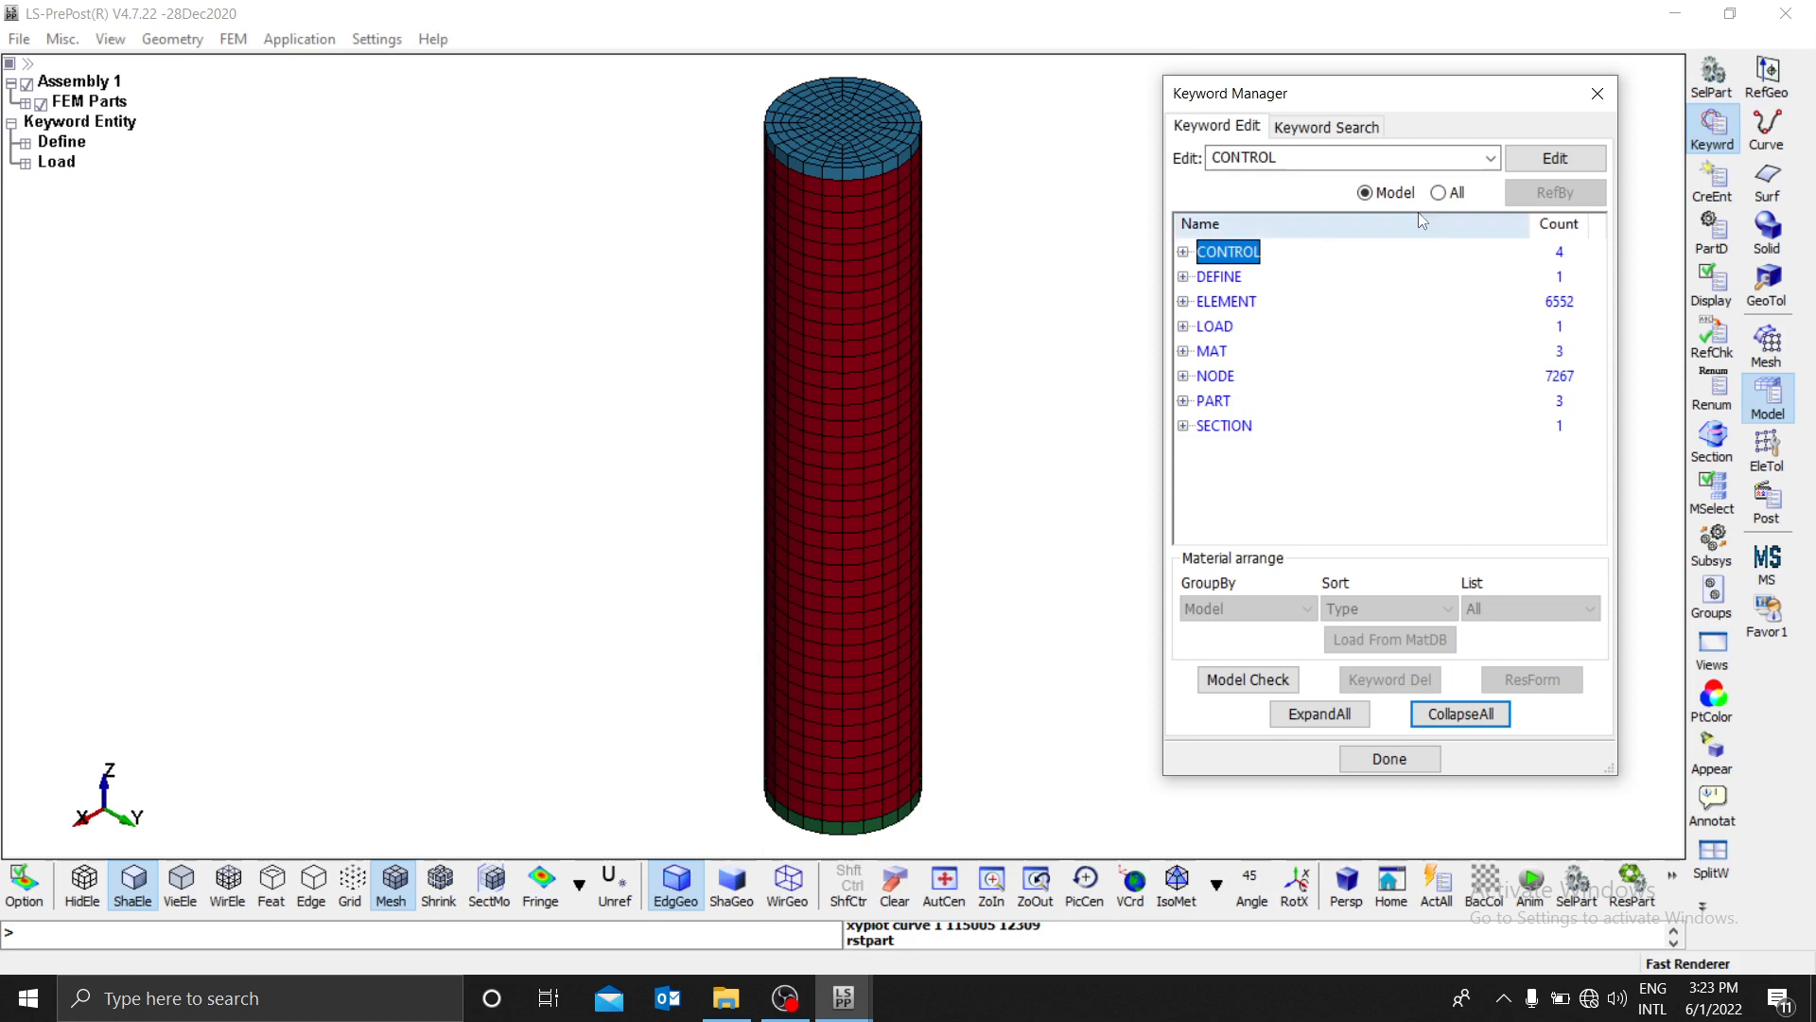
# Step: List all available keywords and open the DATABASE_BINARY_D3PLOT keyword for input
pyautogui.click(1438, 192)
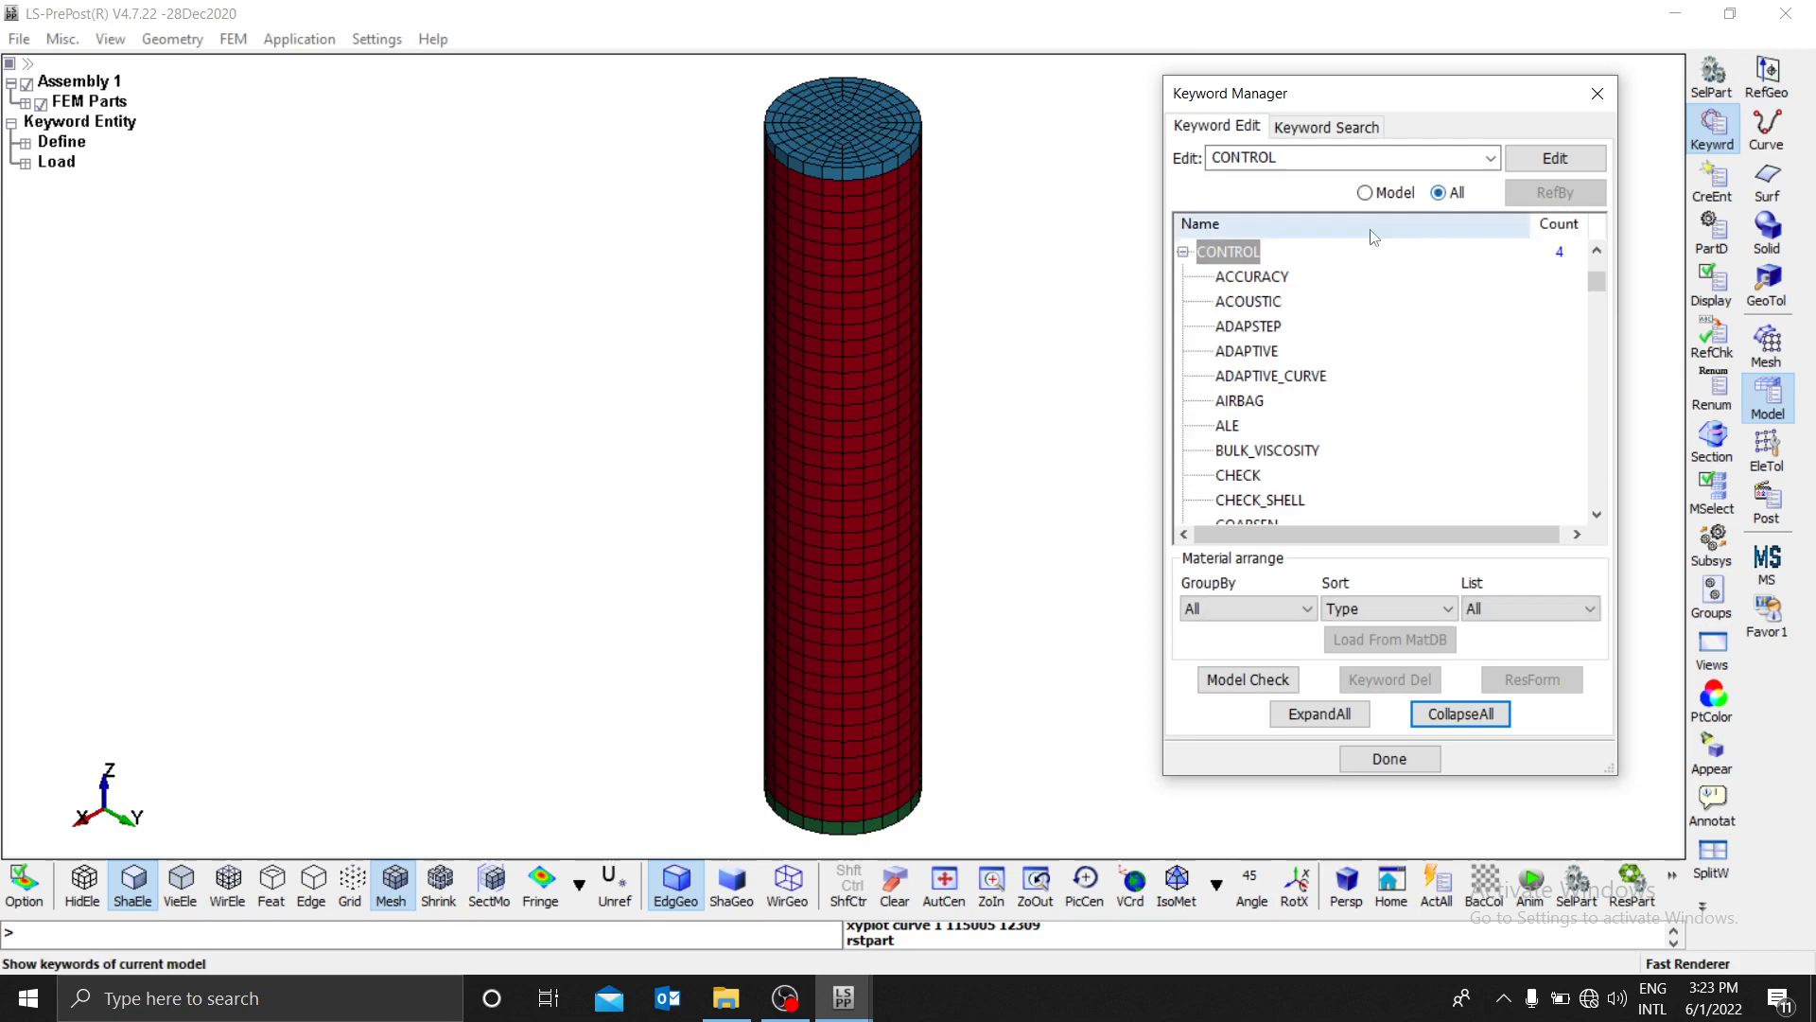
pyautogui.click(1468, 714)
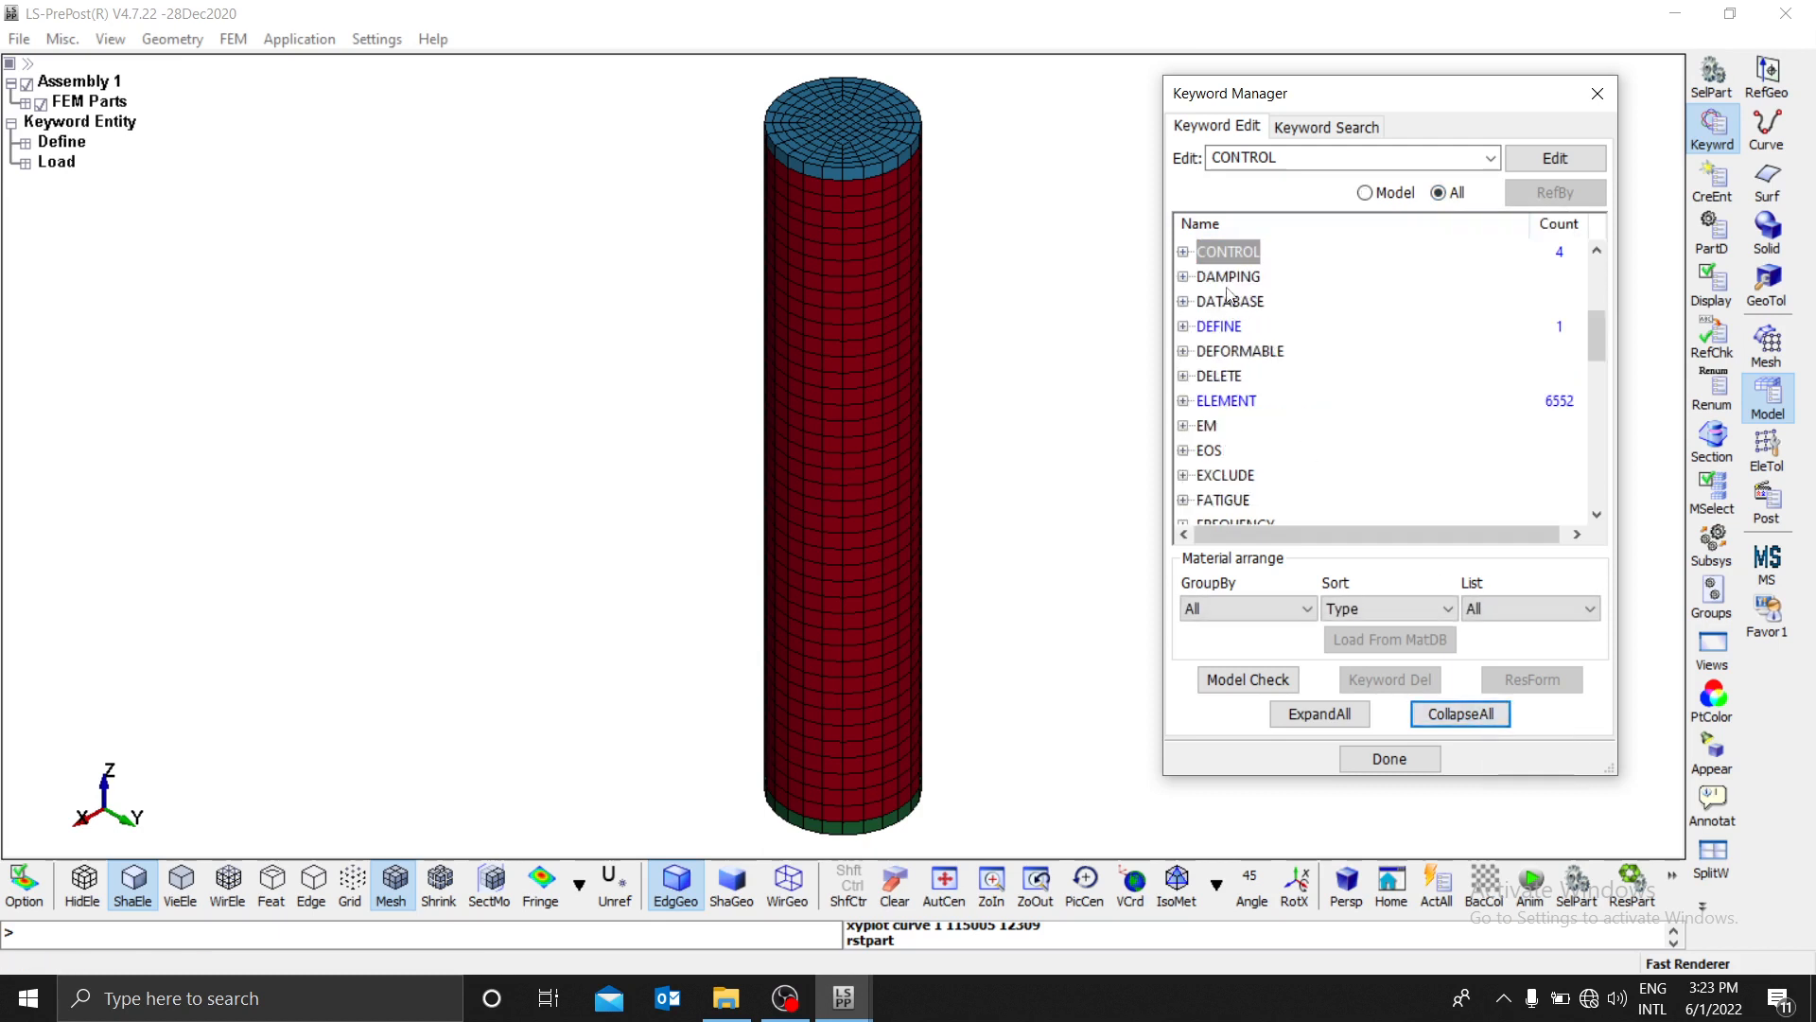
pyautogui.scroll(-2, 1268, 353)
pyautogui.scroll(3, 1269, 352)
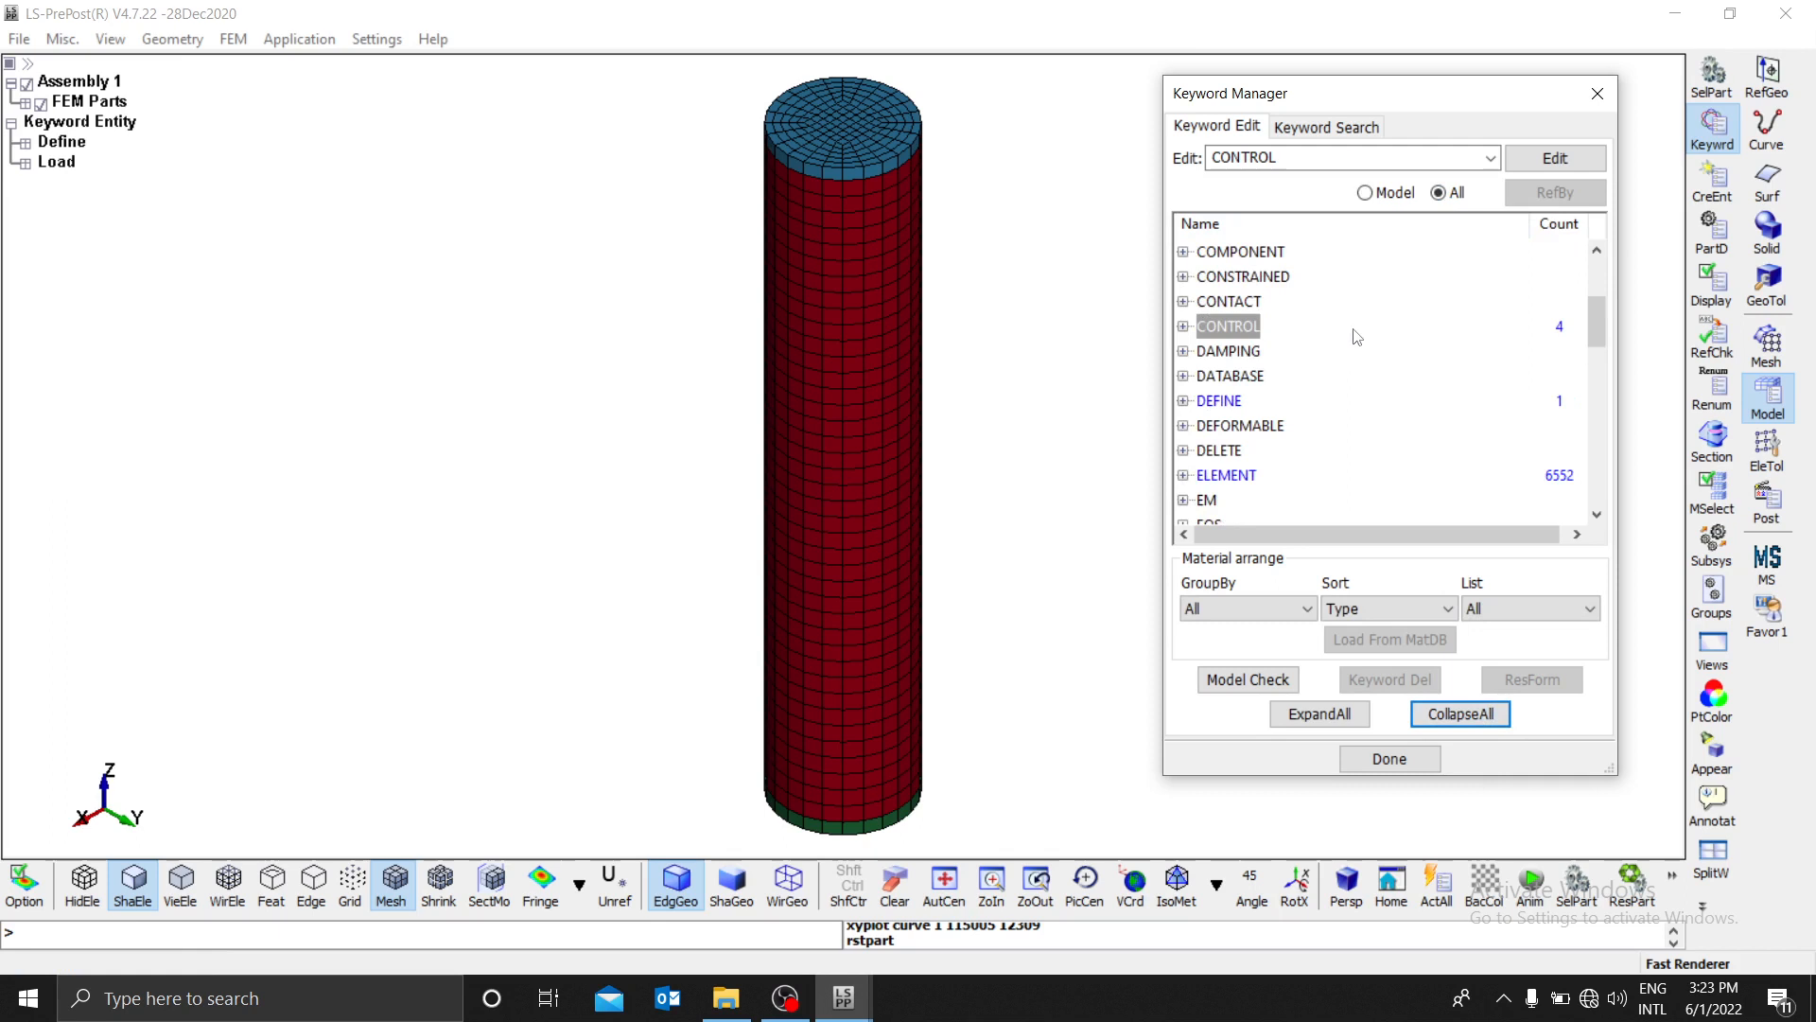
pyautogui.click(1182, 376)
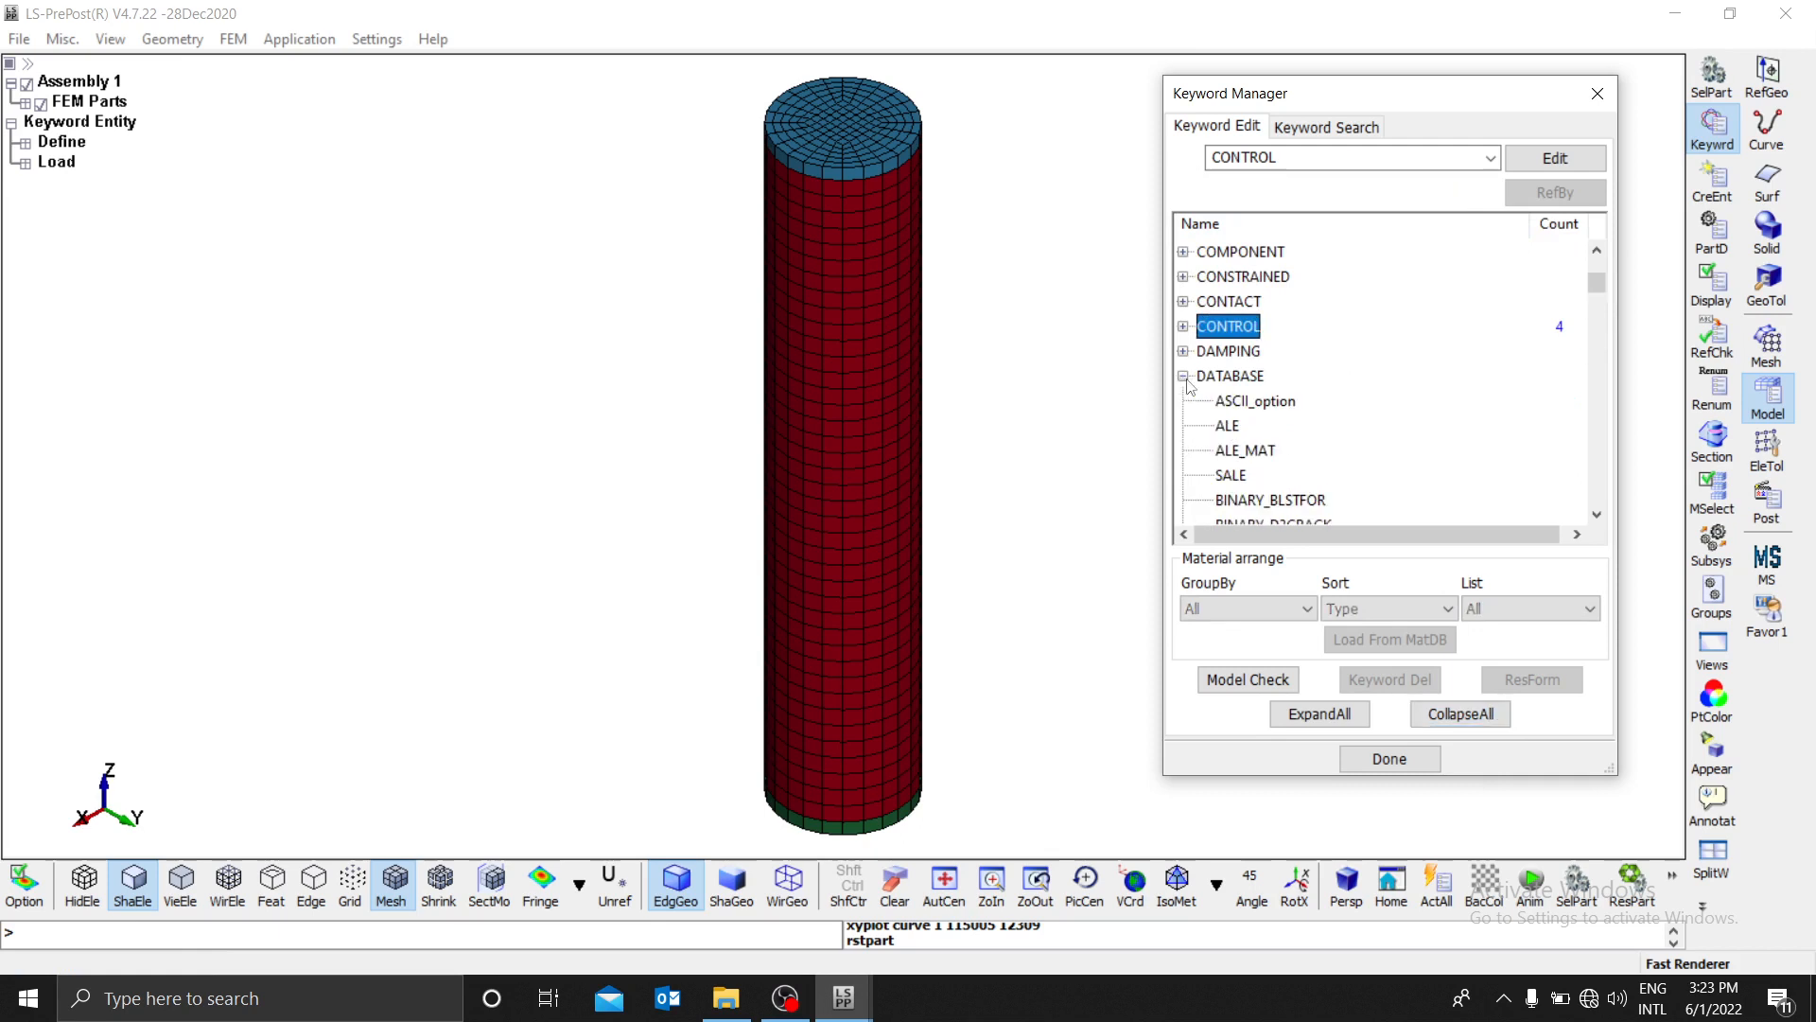
pyautogui.scroll(-5, 1260, 431)
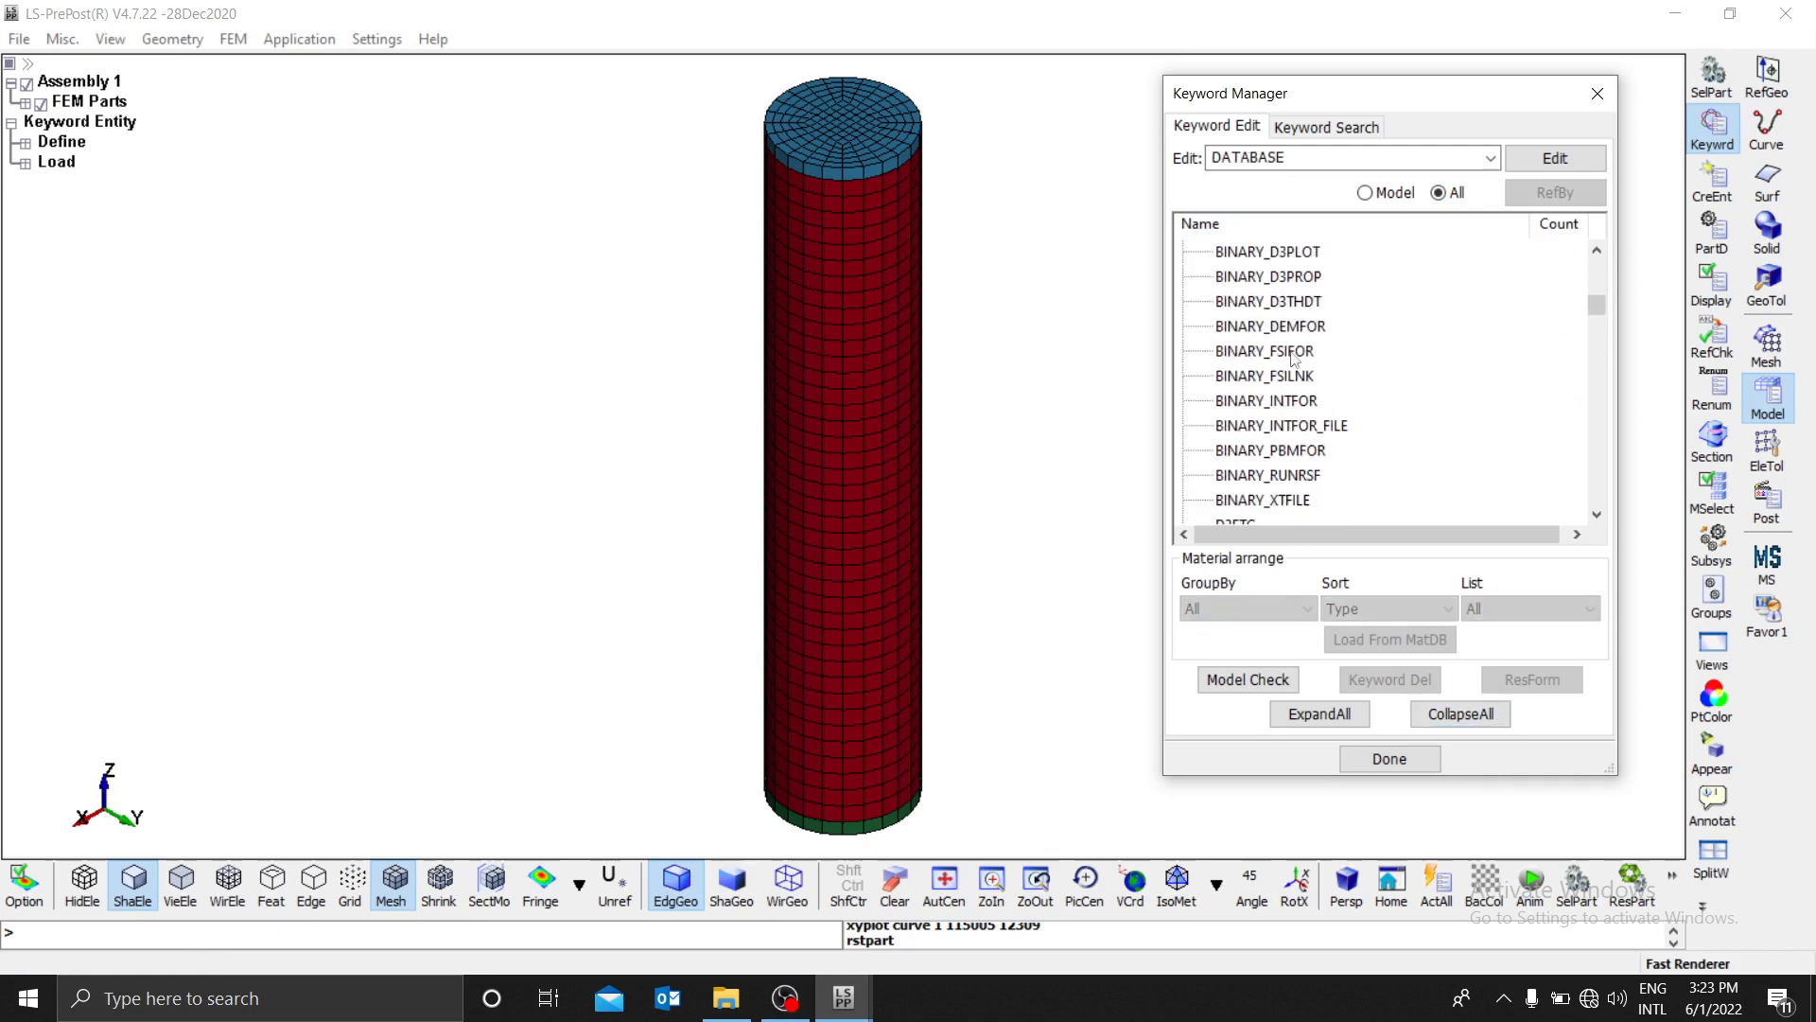
pyautogui.scroll(1, 1289, 319)
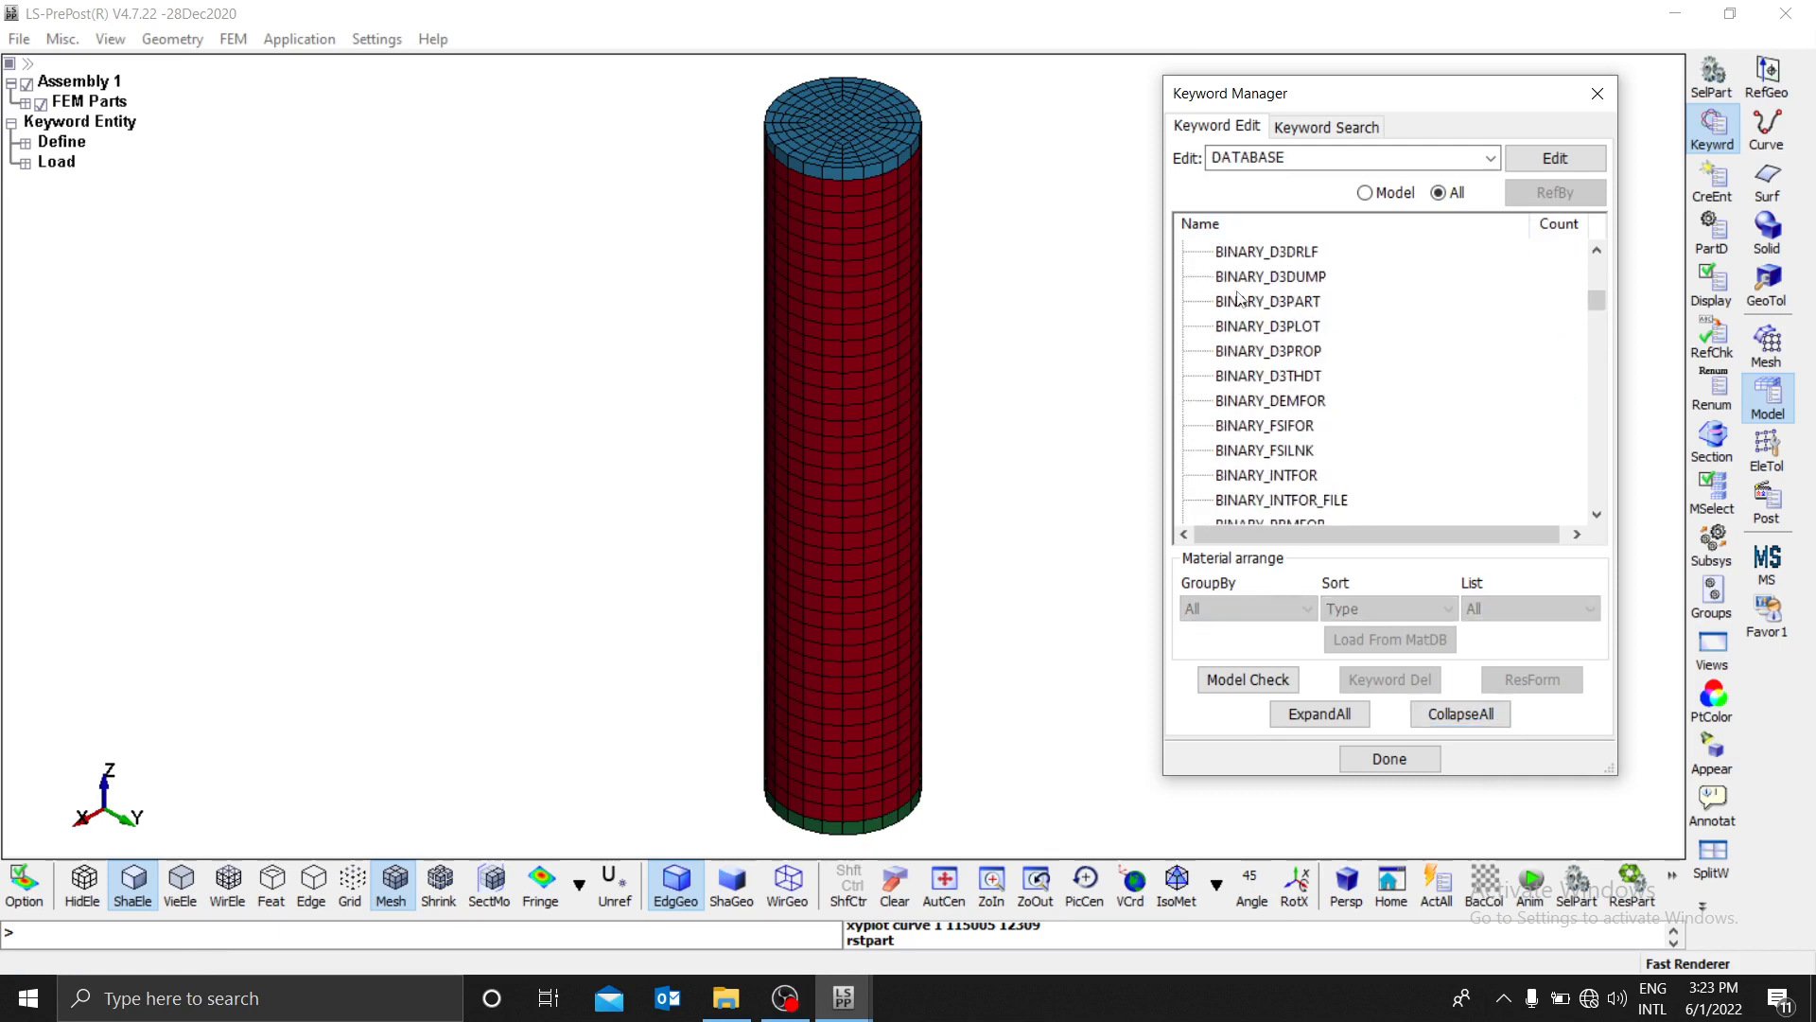
pyautogui.click(1292, 327)
pyautogui.doubleClick(1292, 327)
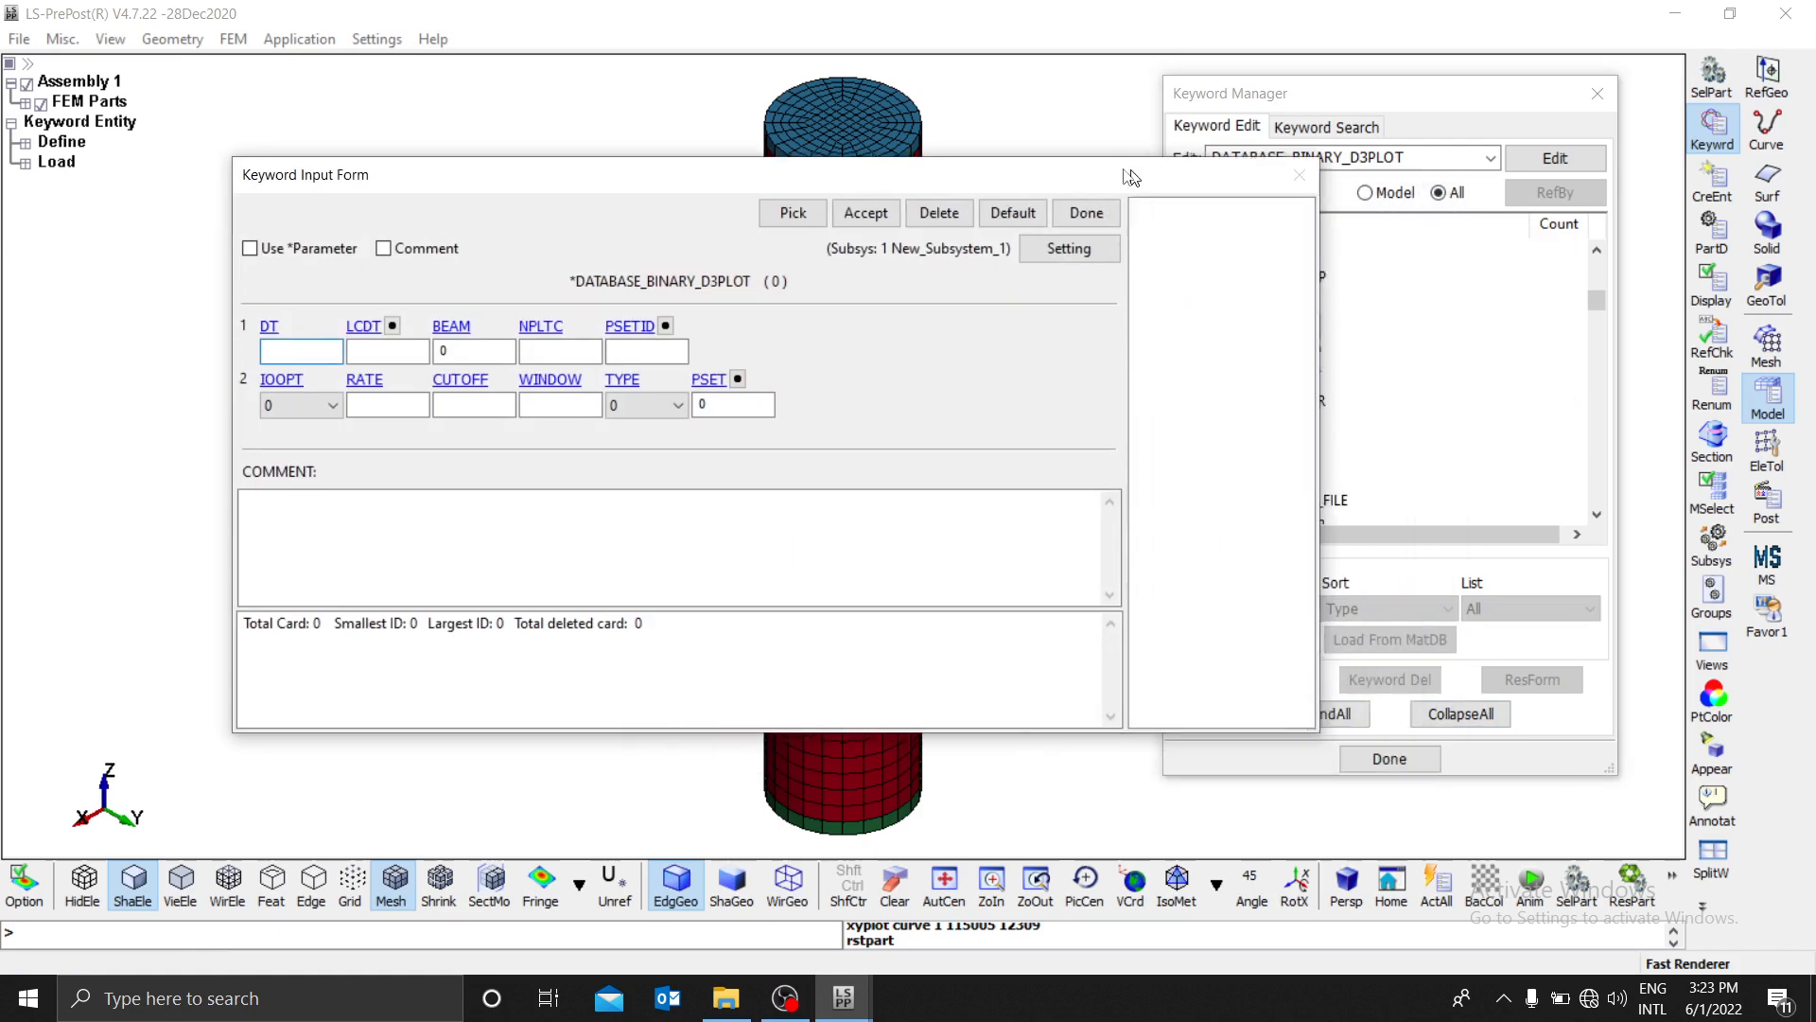
# Step: Set the output time interval DT to 0.01 in the D3PLOT keyword, accept it and close the form
pyautogui.moveTo(1146, 173); pyautogui.dragTo(1305, 240)
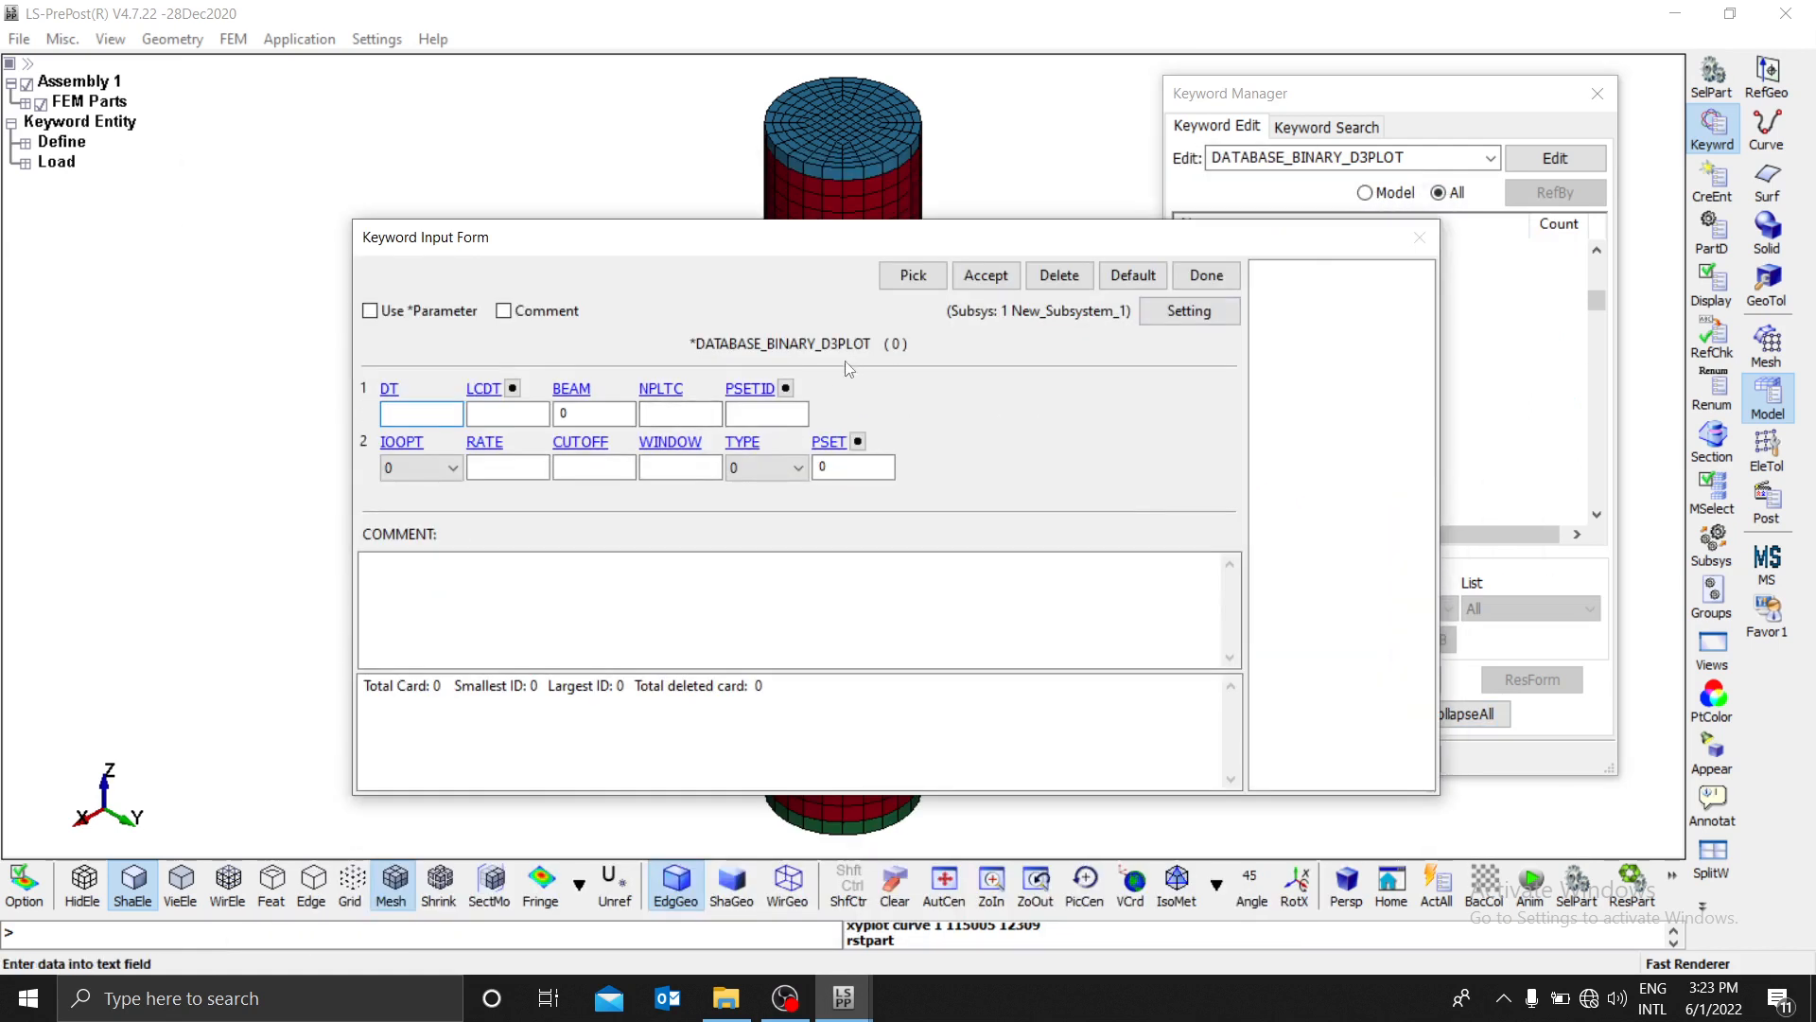
pyautogui.click(412, 413)
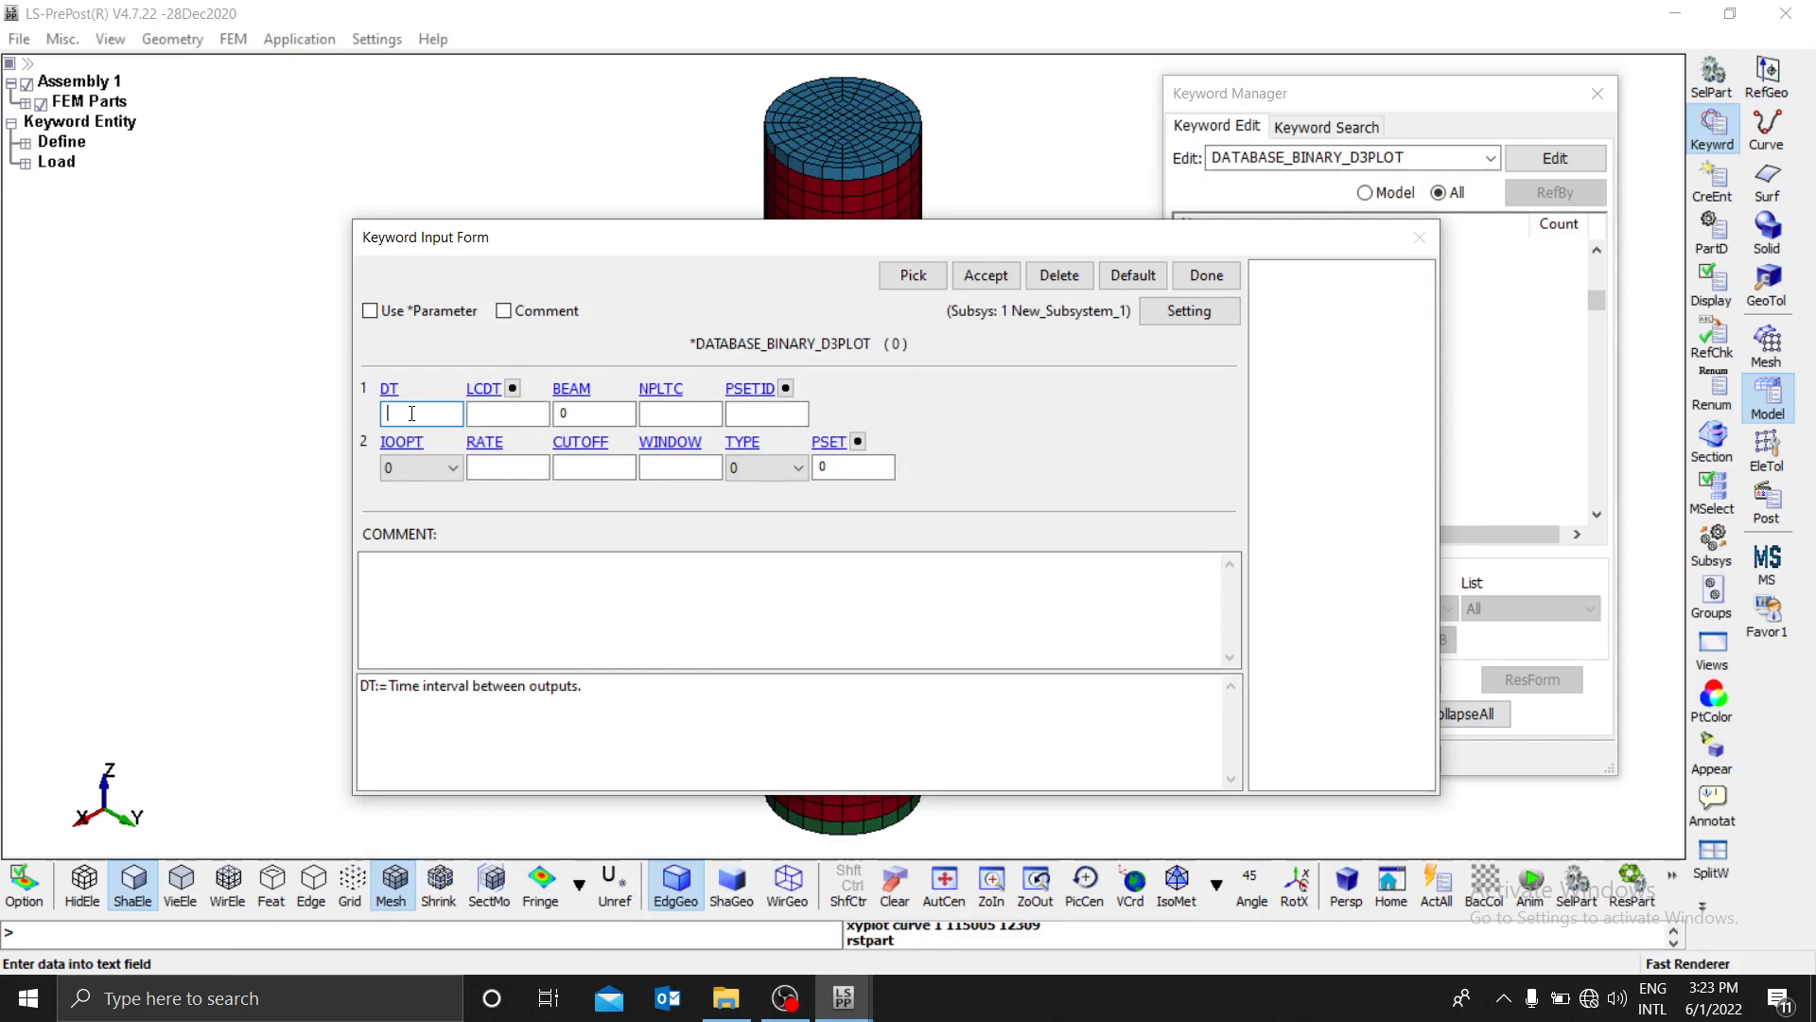
pyautogui.write('0.01')
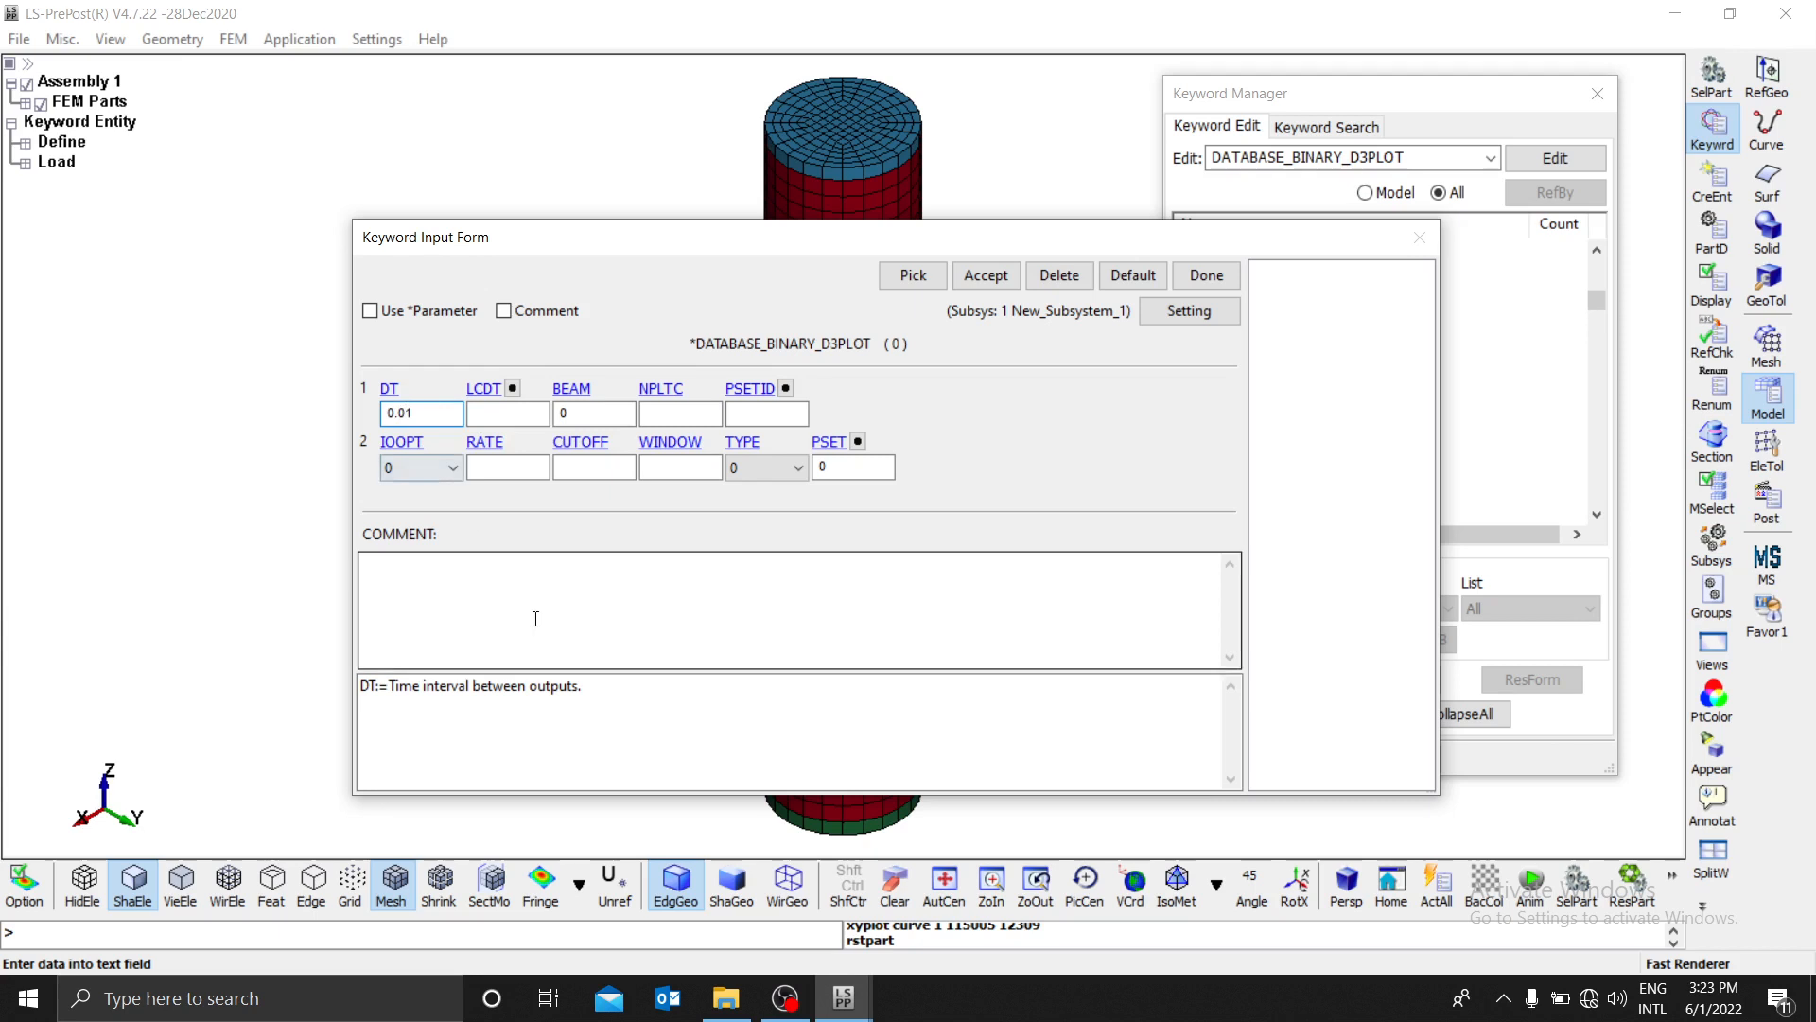
pyautogui.moveTo(596, 686); pyautogui.dragTo(376, 685)
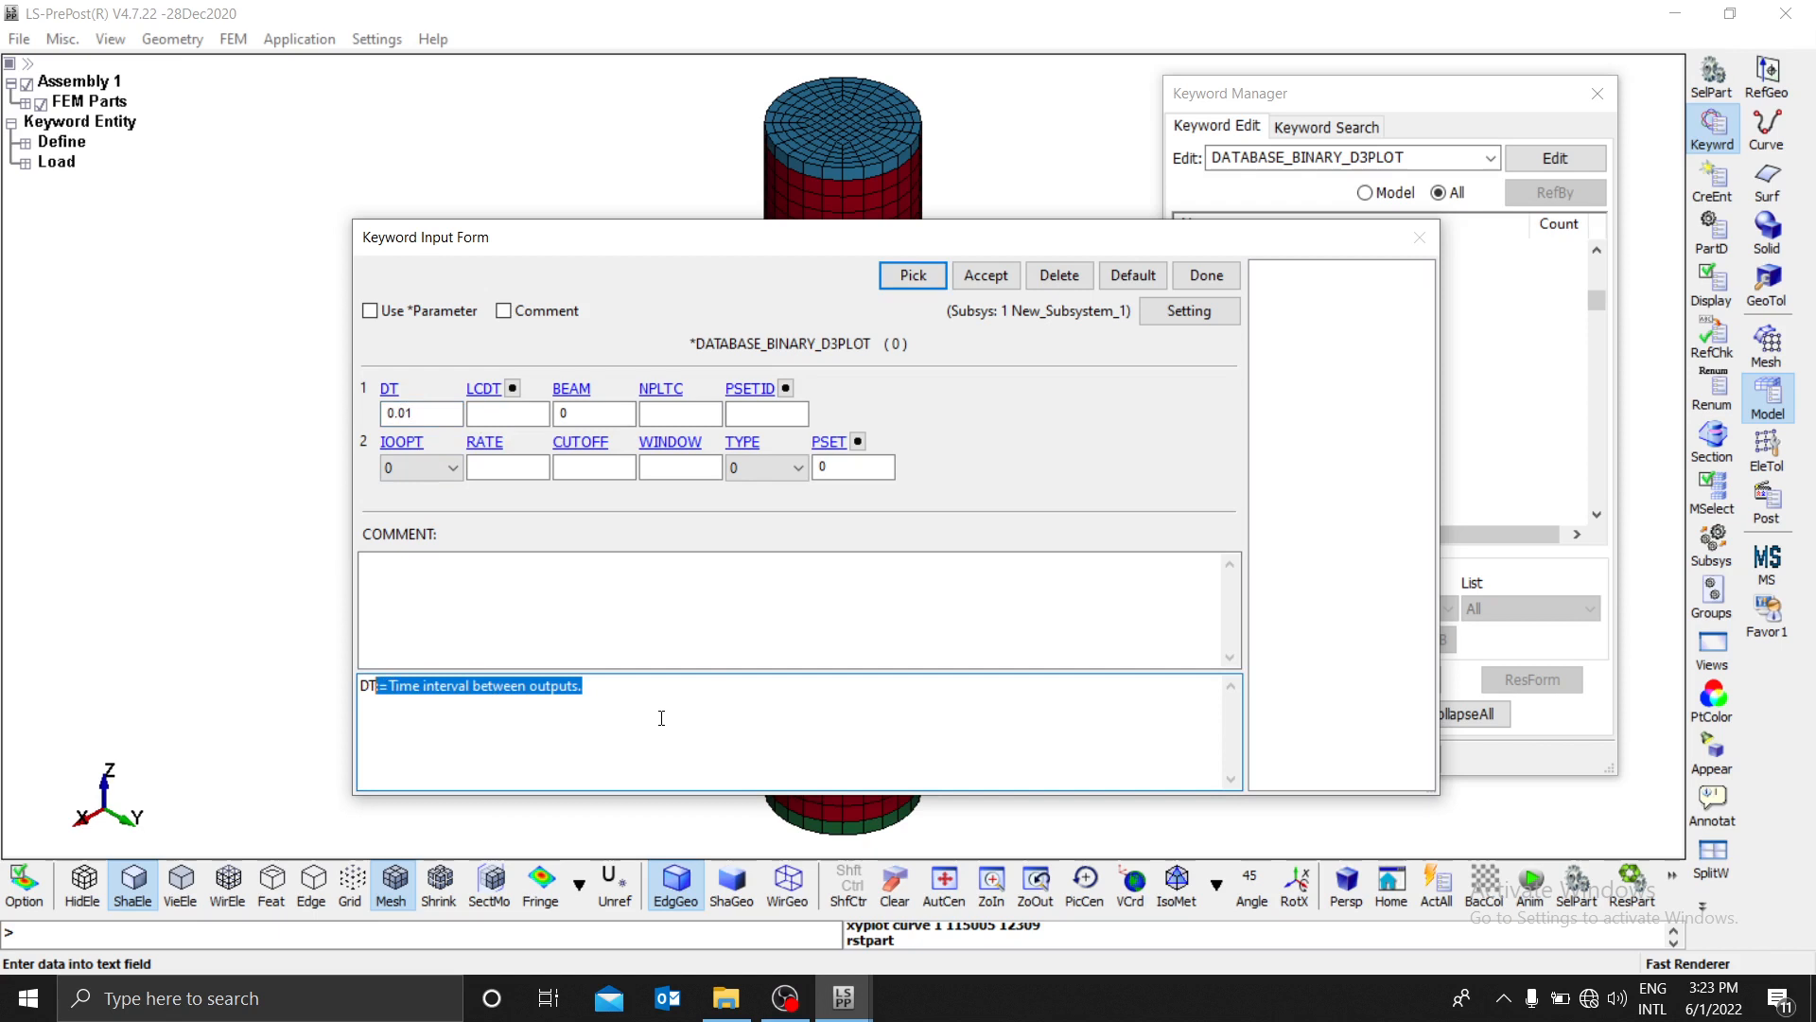
pyautogui.click(990, 286)
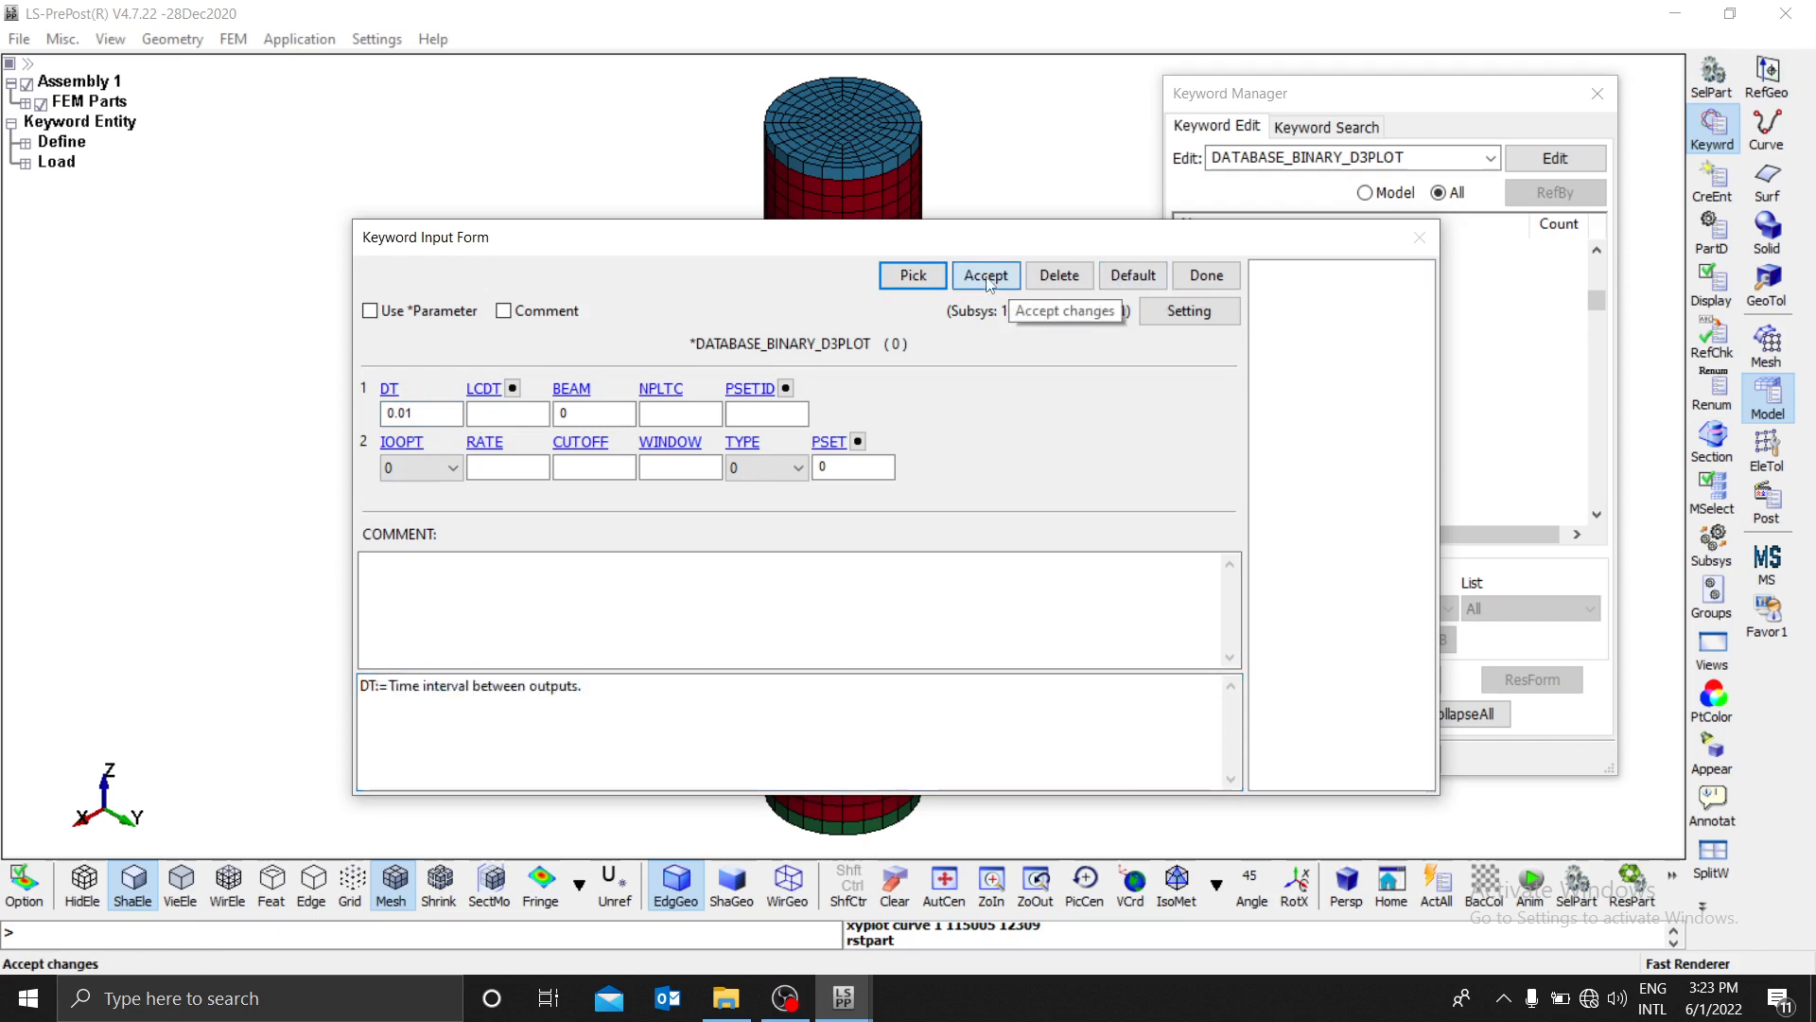
pyautogui.click(1211, 277)
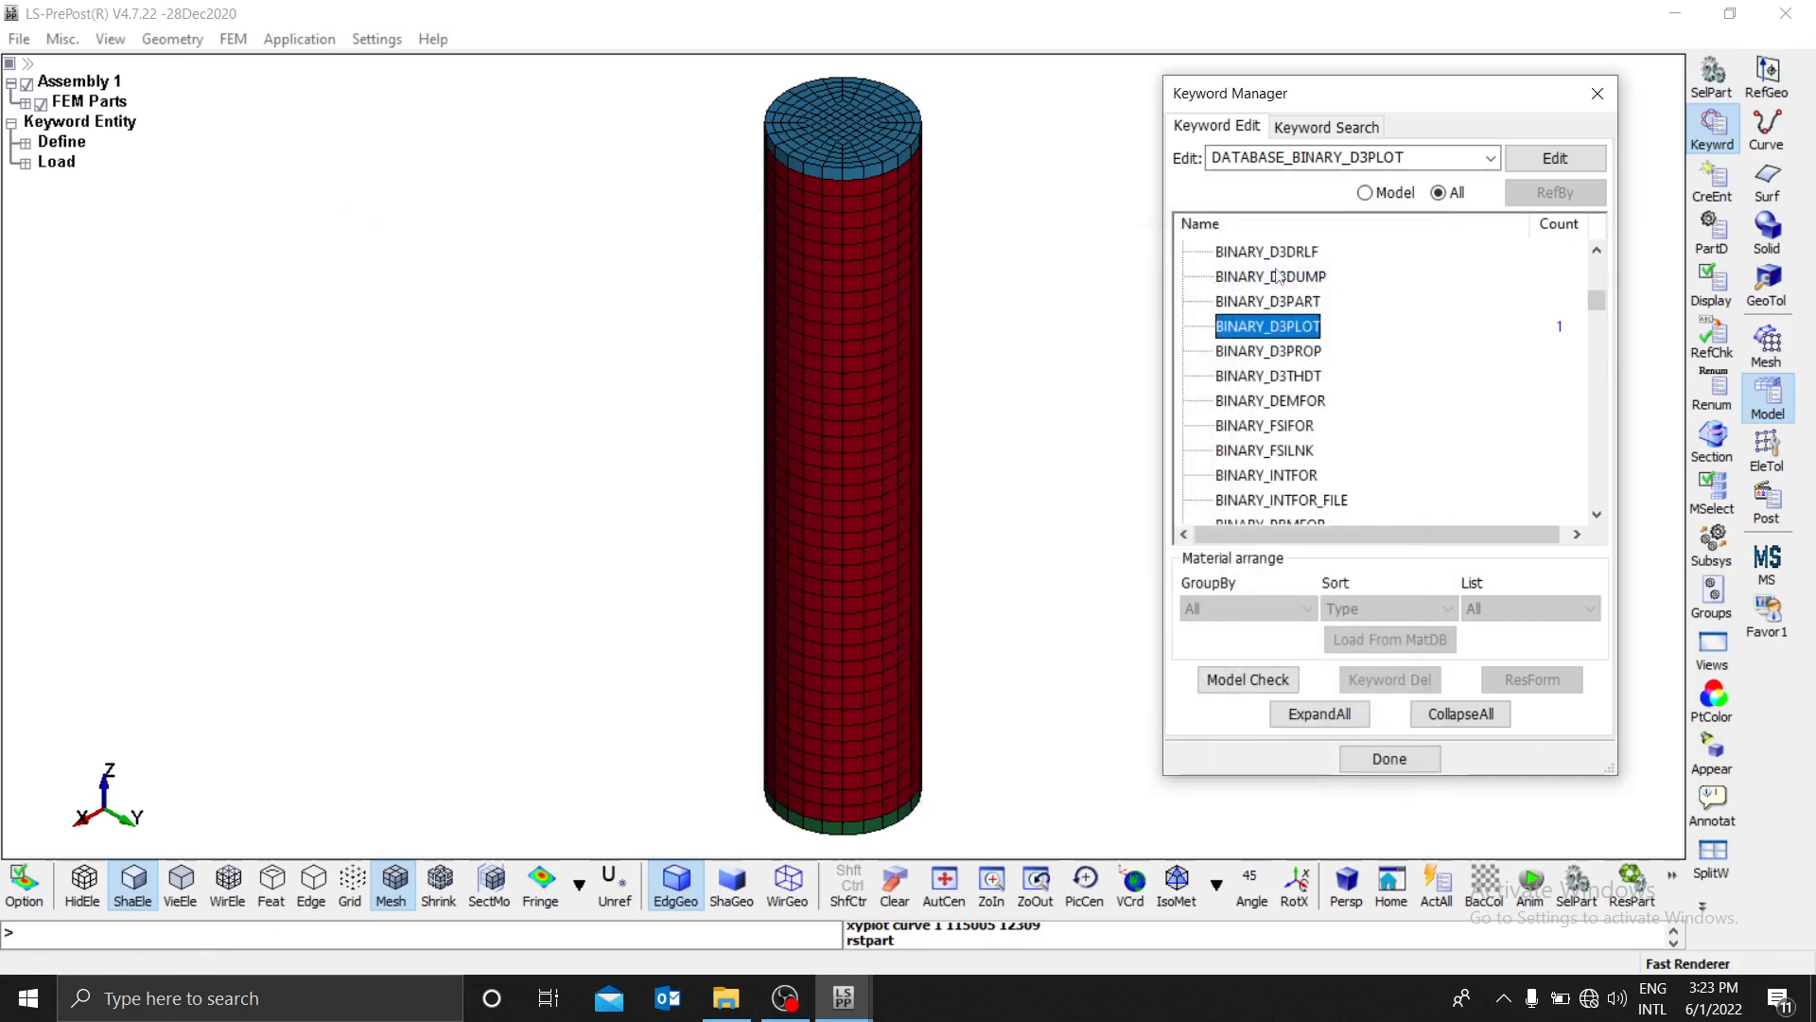
# Step: List only the current model's keywords and review the DATABASE, DEFINE, LOAD and MAT entries
pyautogui.click(1365, 192)
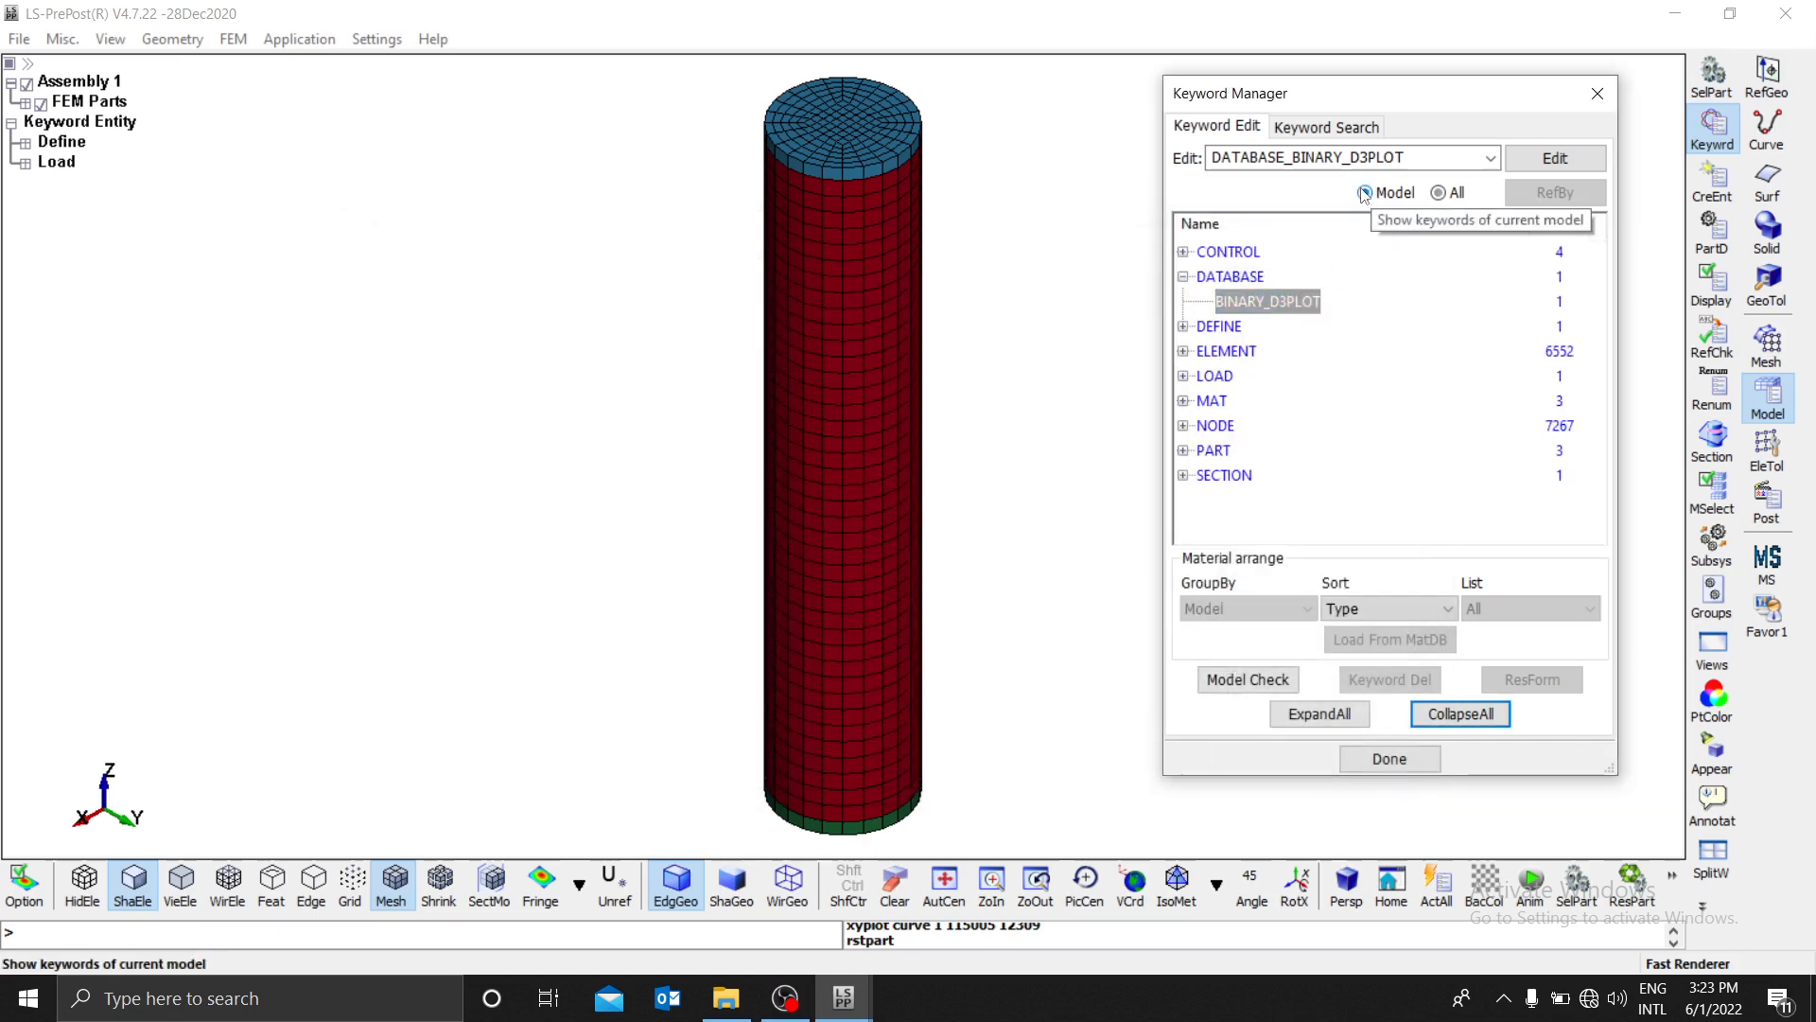
pyautogui.click(1190, 281)
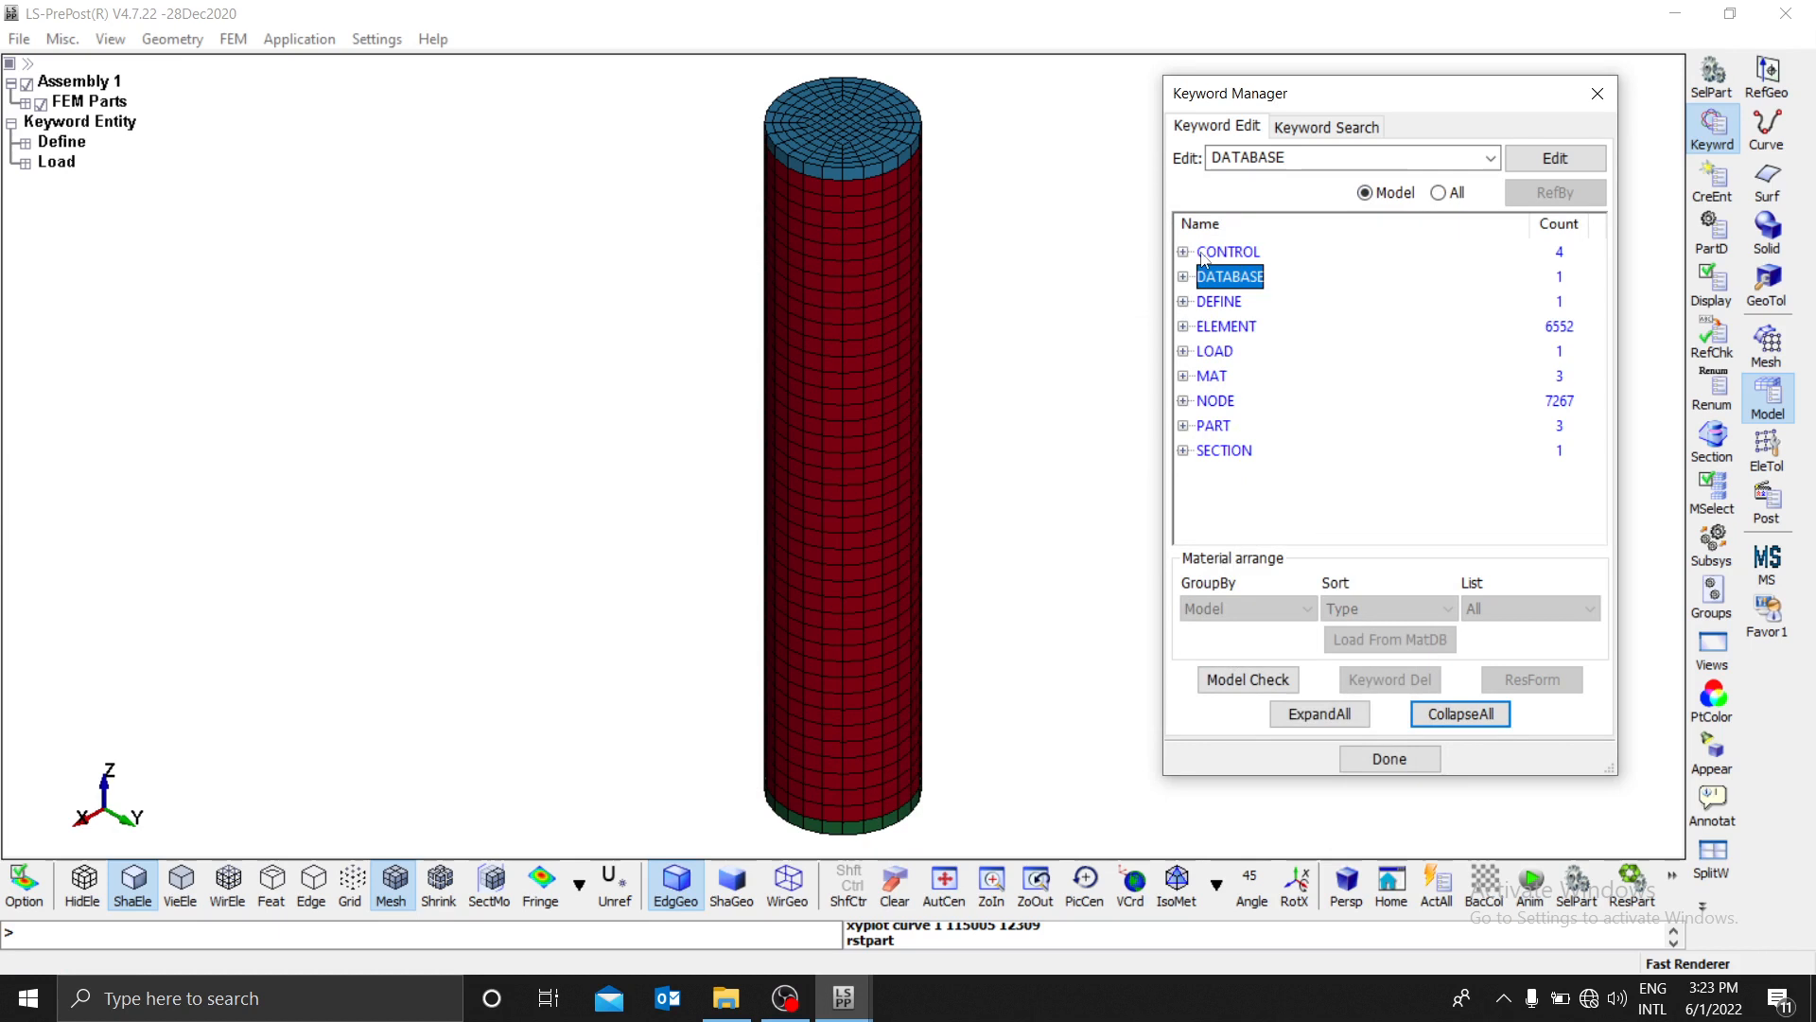
pyautogui.click(1190, 302)
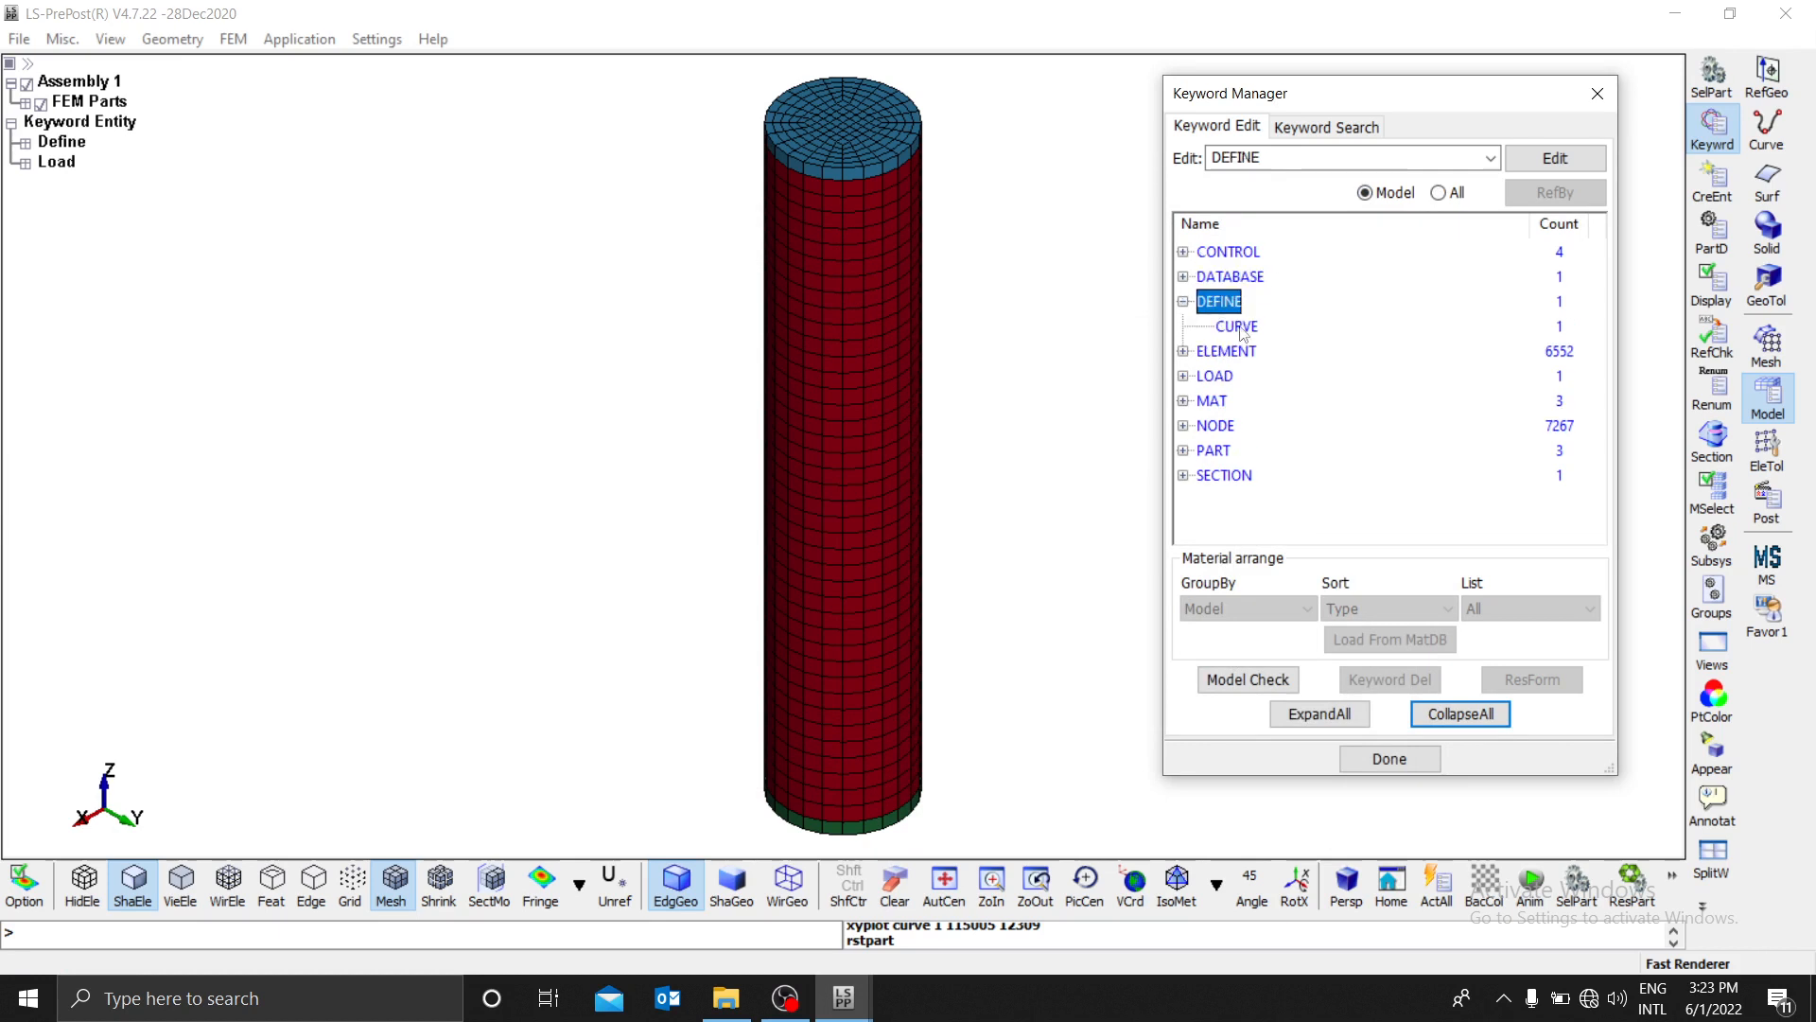
pyautogui.click(1186, 378)
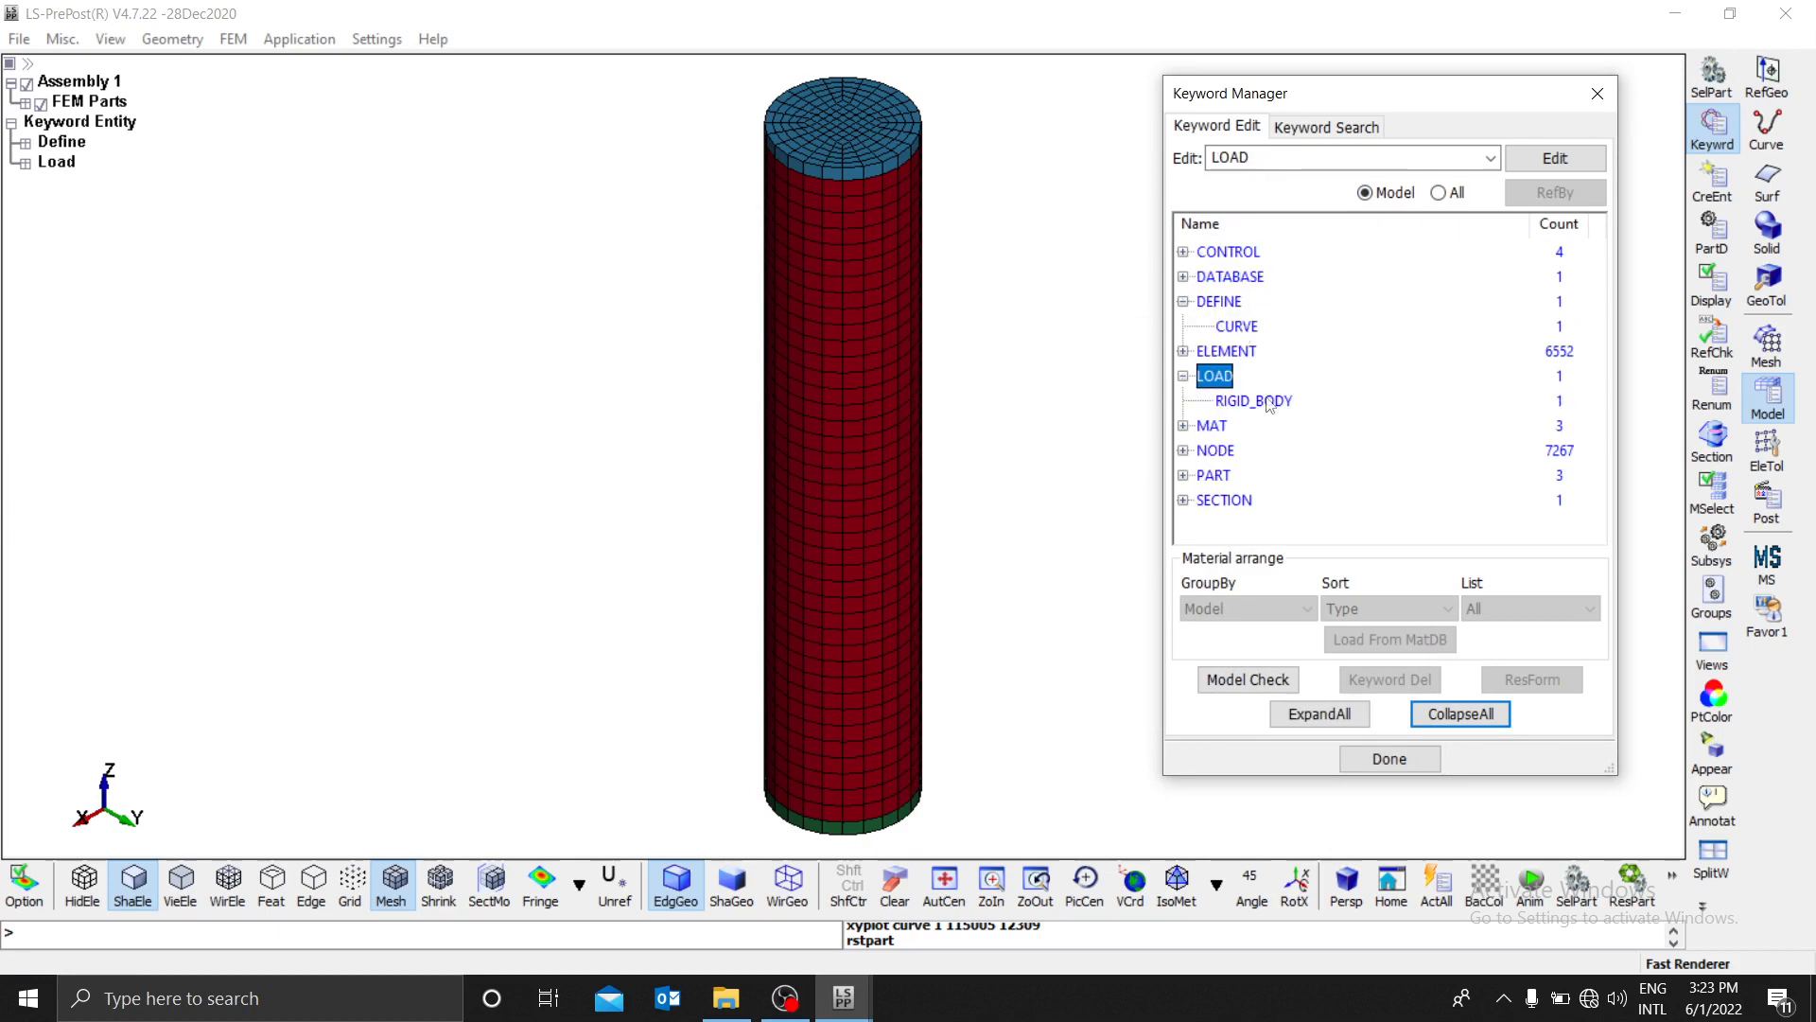
pyautogui.click(1183, 427)
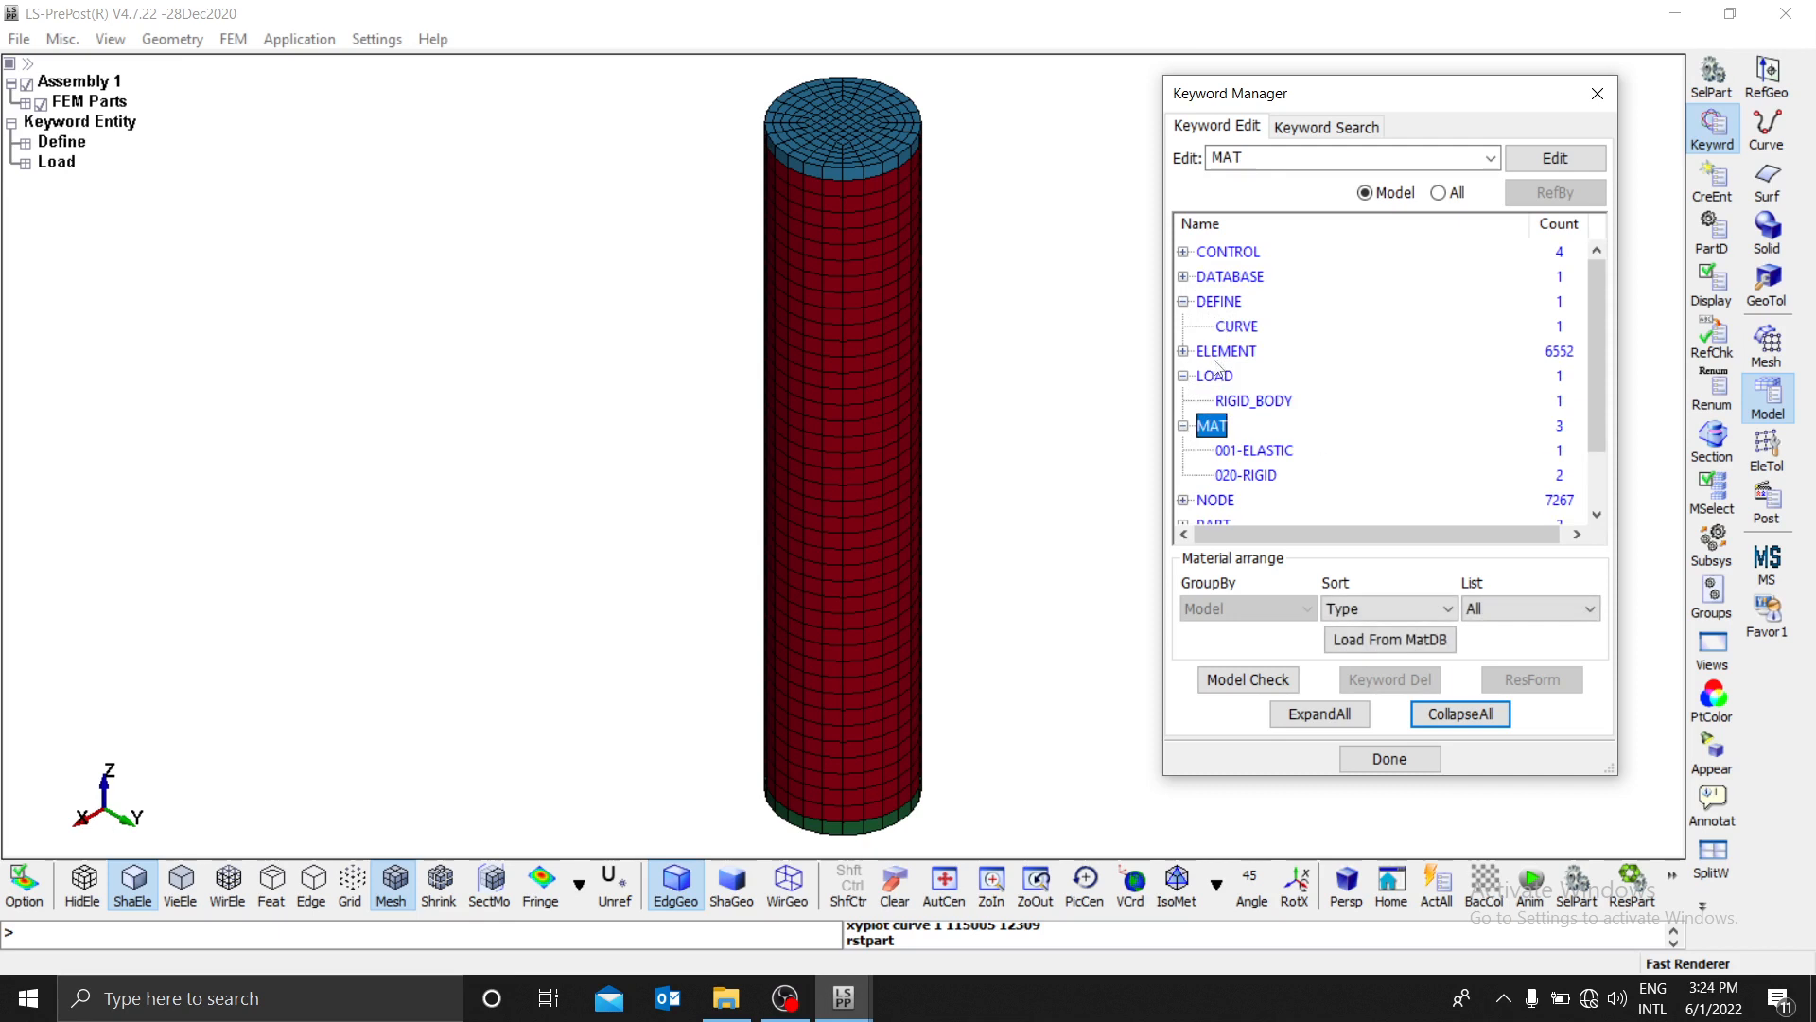
pyautogui.click(1255, 453)
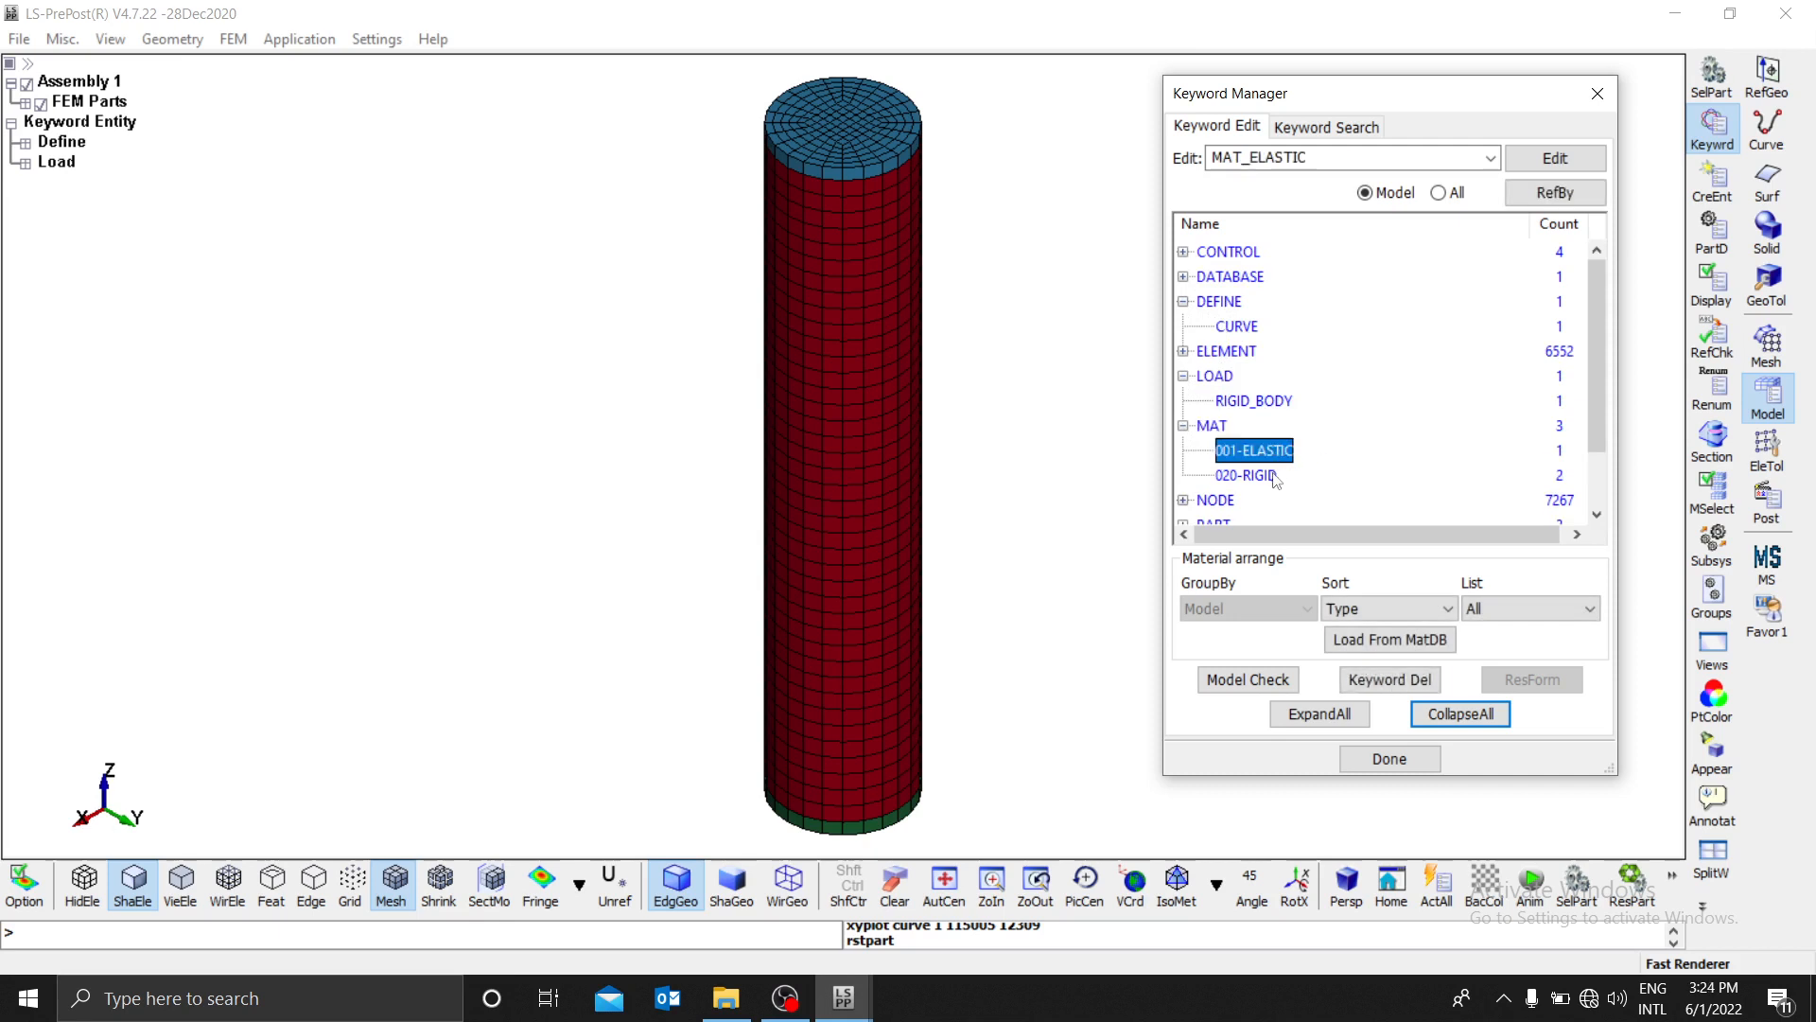
# Step: Open the MAT_RIGID keyword, compare the movable and fixed rigid plate definitions, and close the form
pyautogui.click(1268, 477)
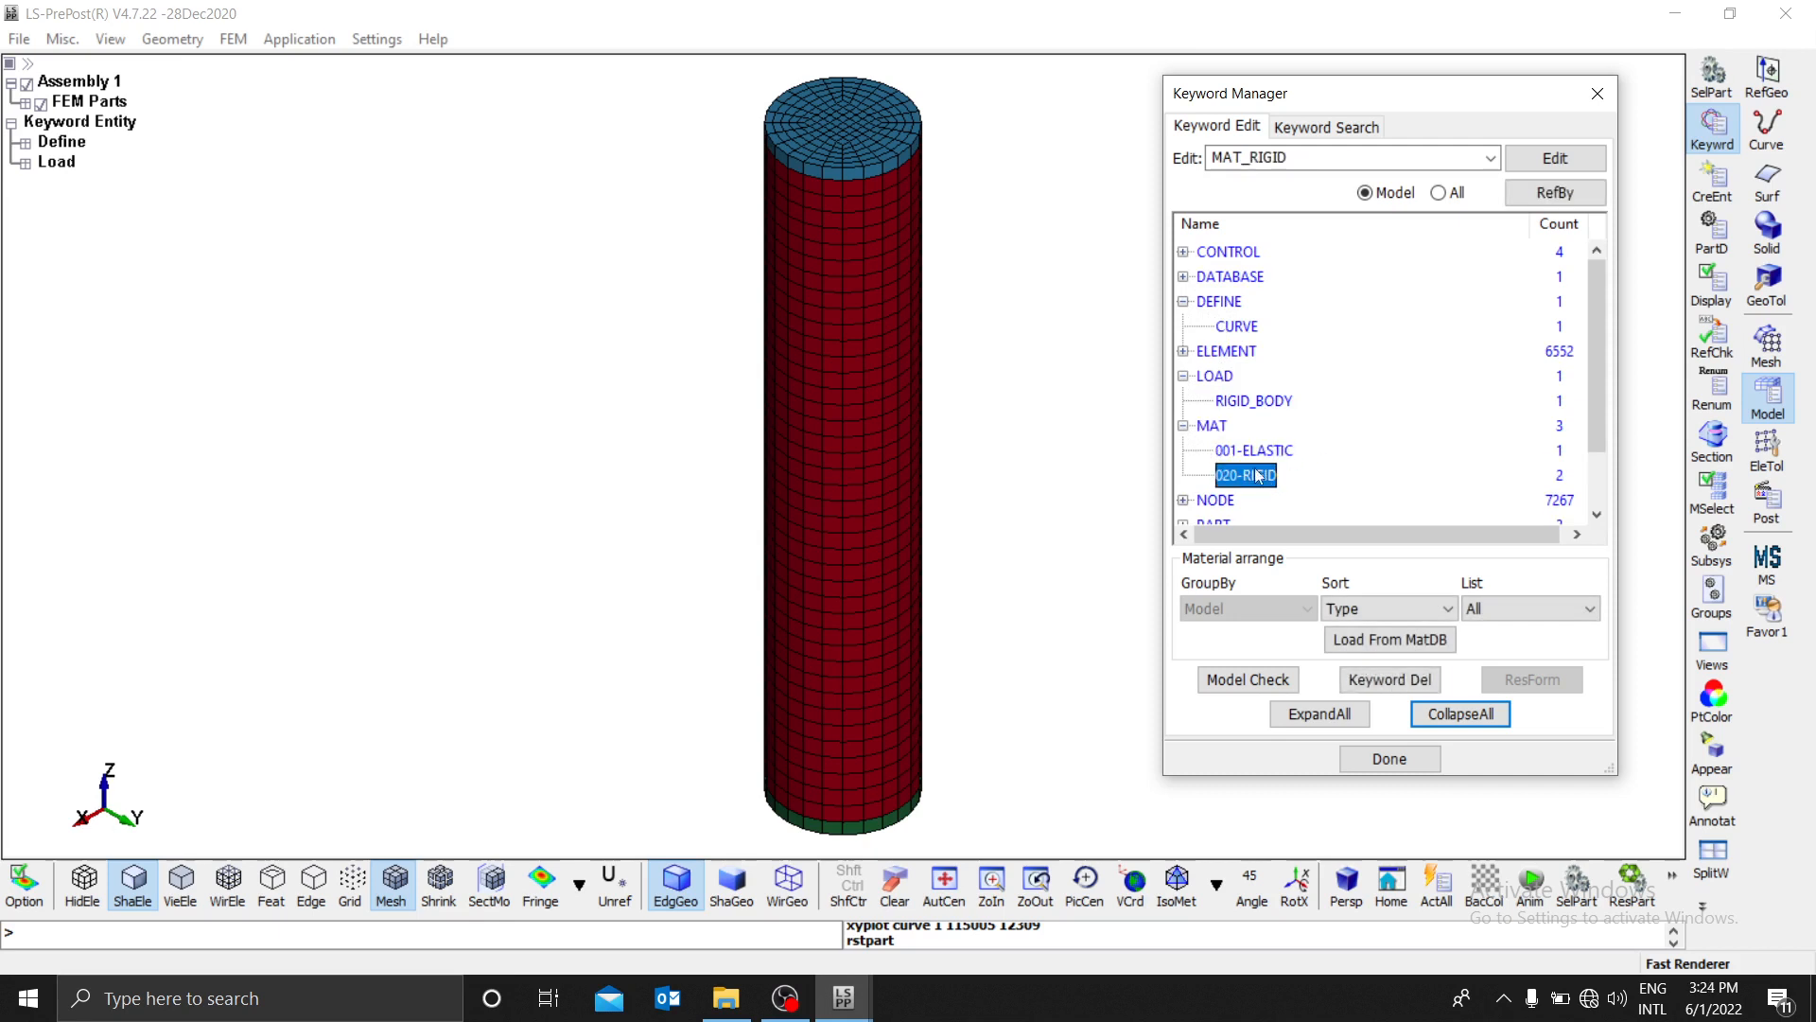
pyautogui.doubleClick(1246, 475)
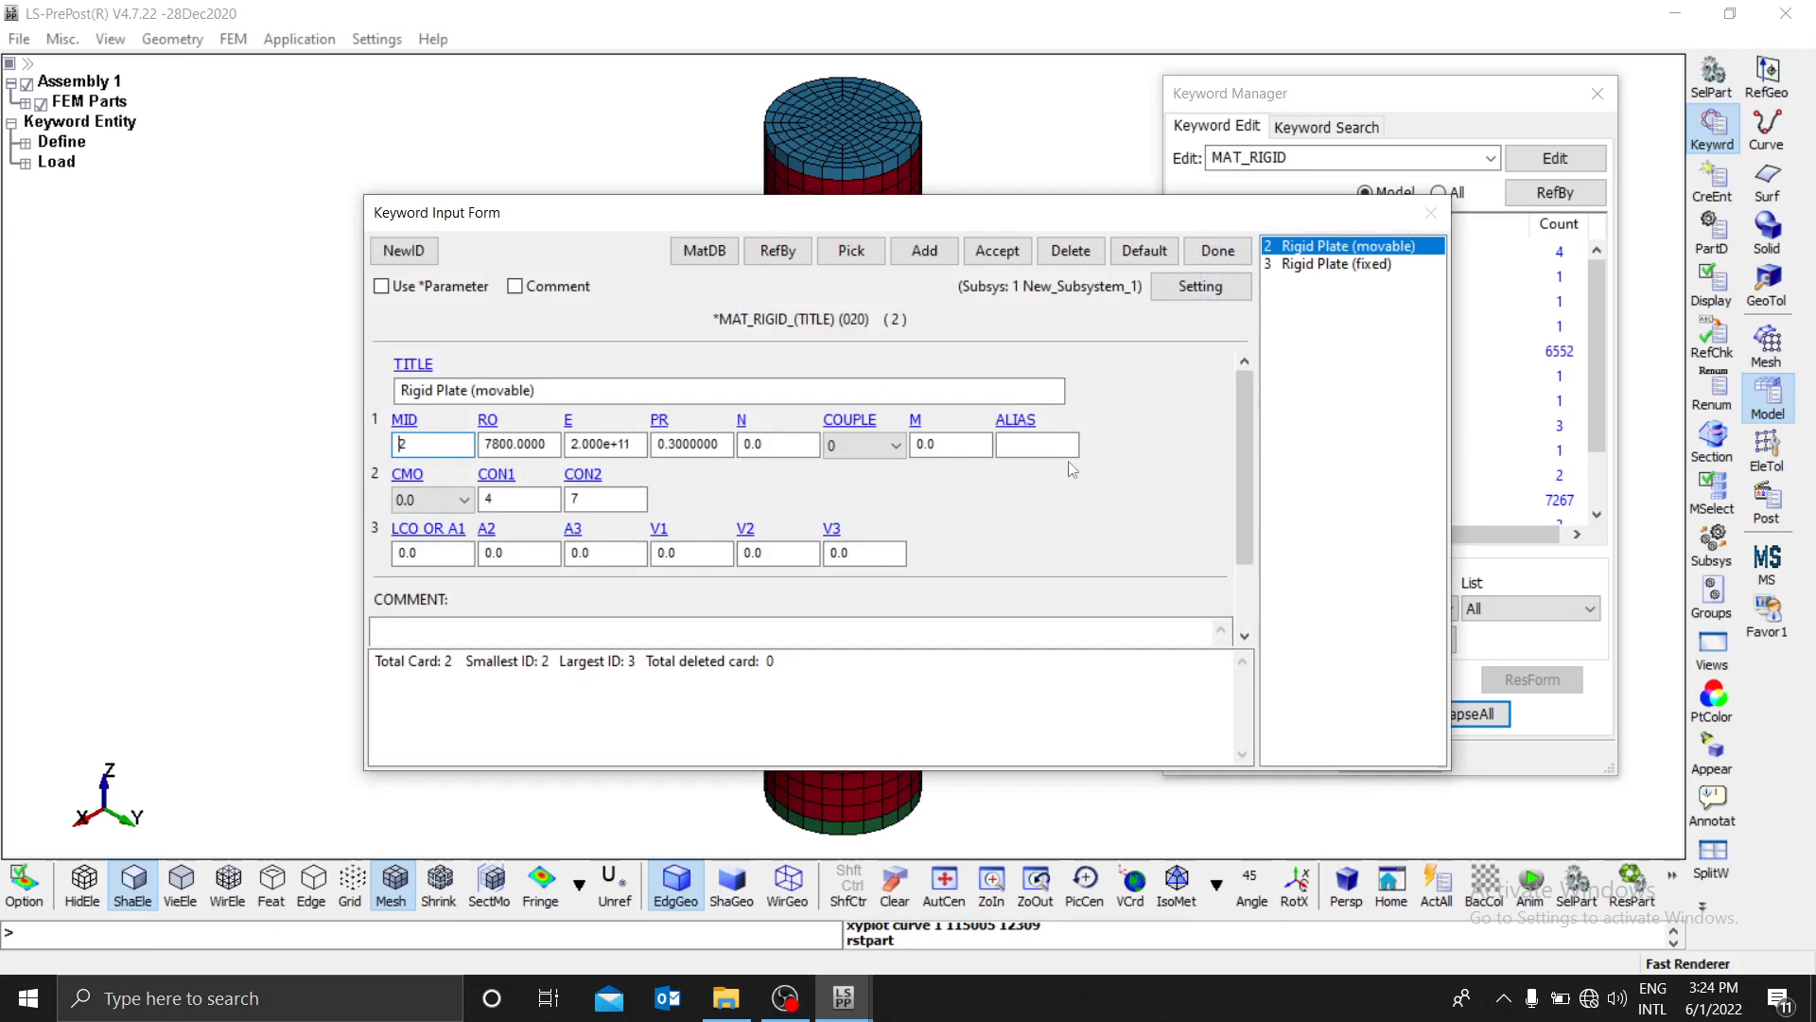
pyautogui.click(1320, 268)
pyautogui.click(1324, 251)
pyautogui.click(1325, 264)
pyautogui.click(1329, 249)
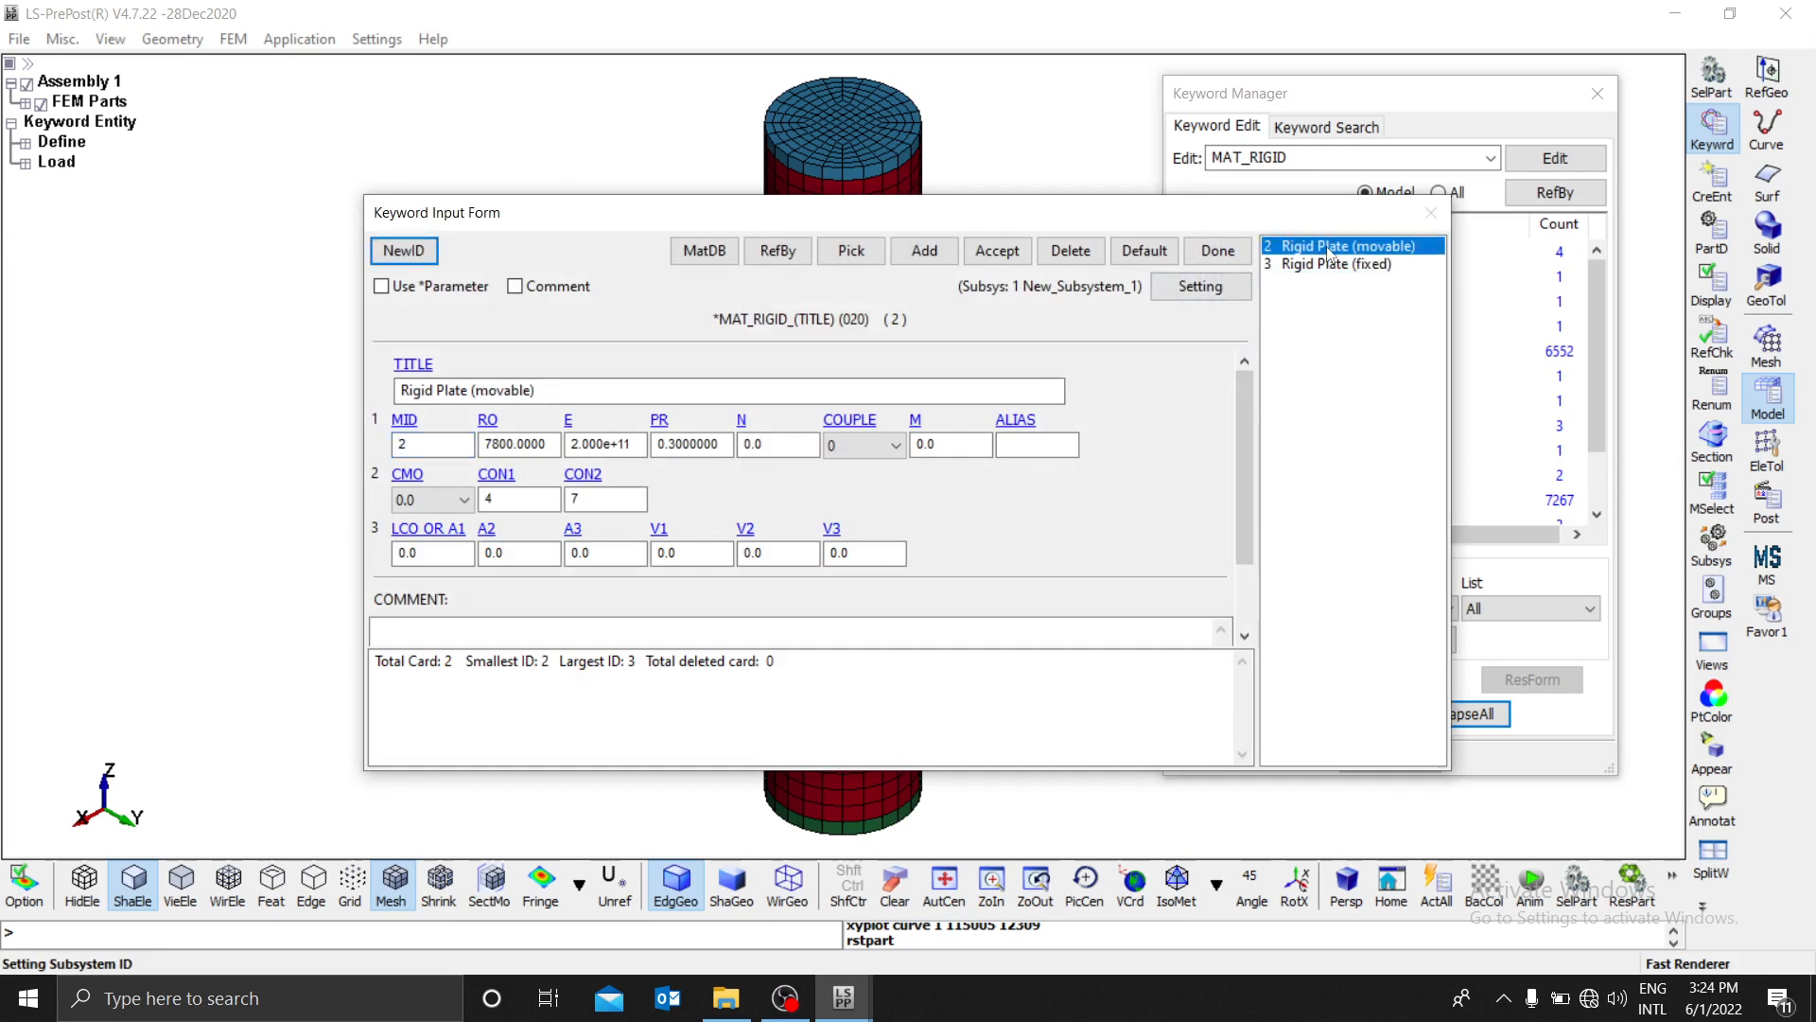
pyautogui.click(1322, 266)
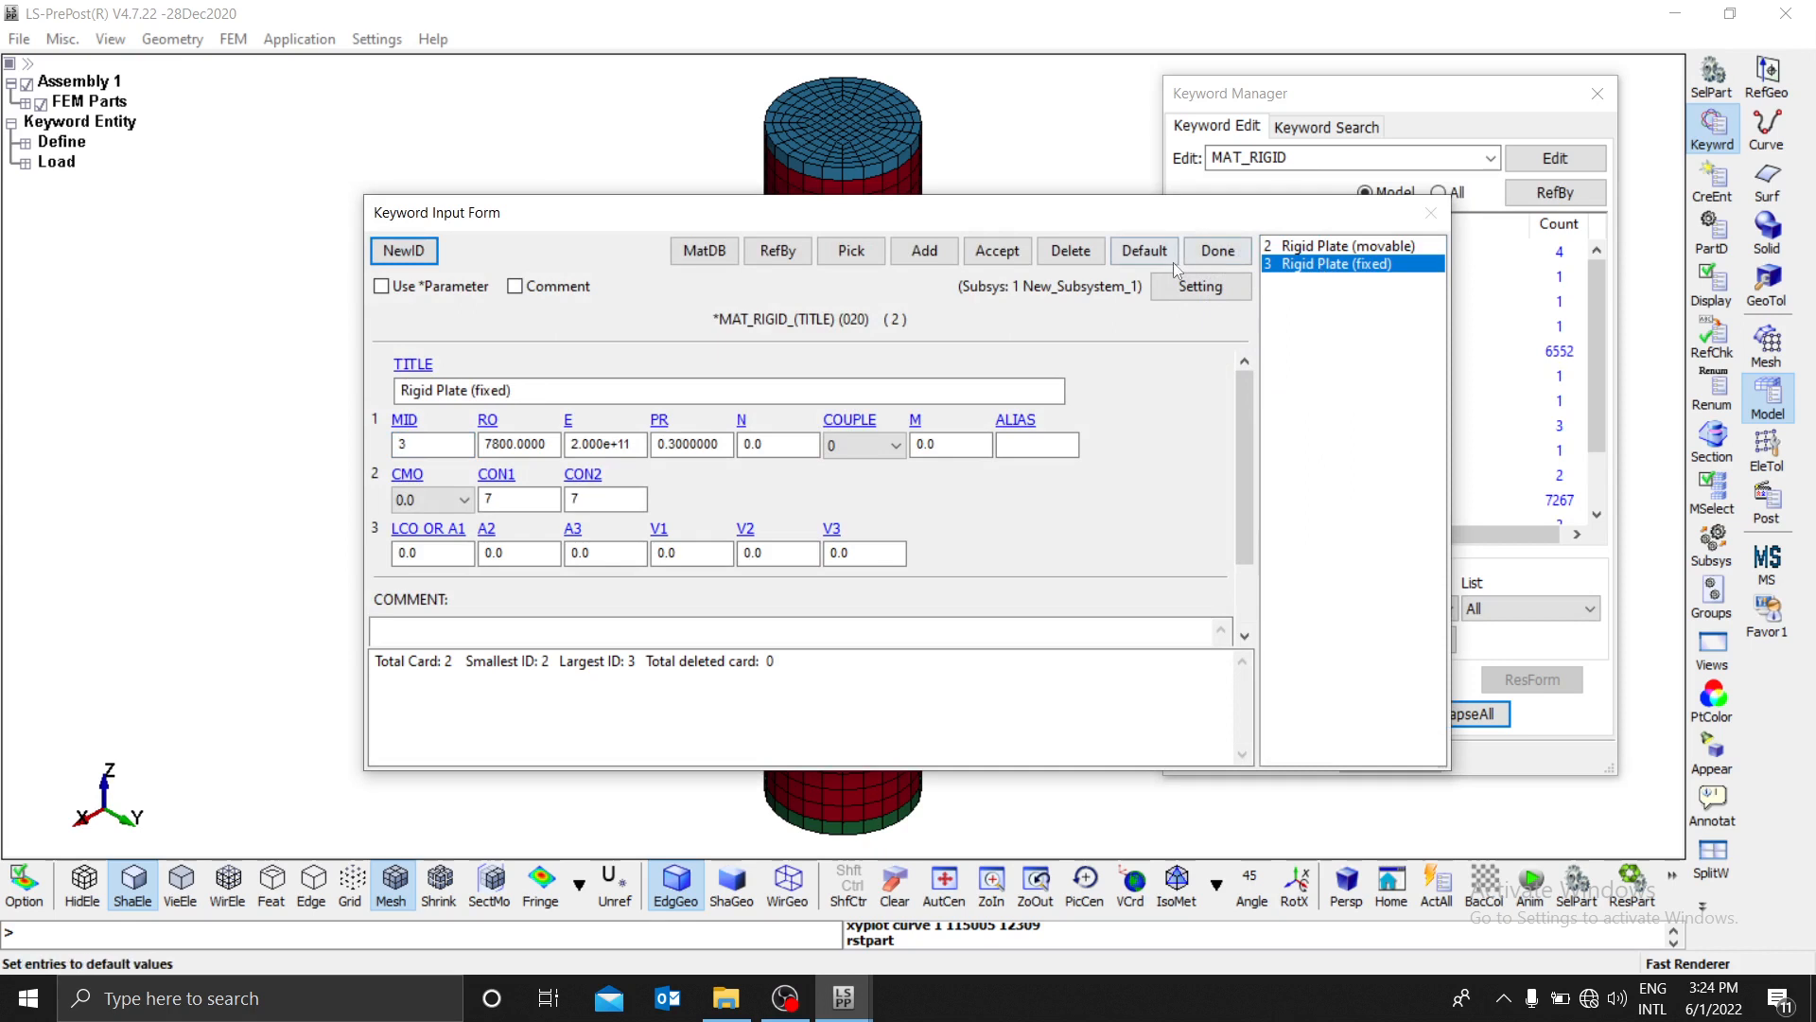
pyautogui.click(1219, 251)
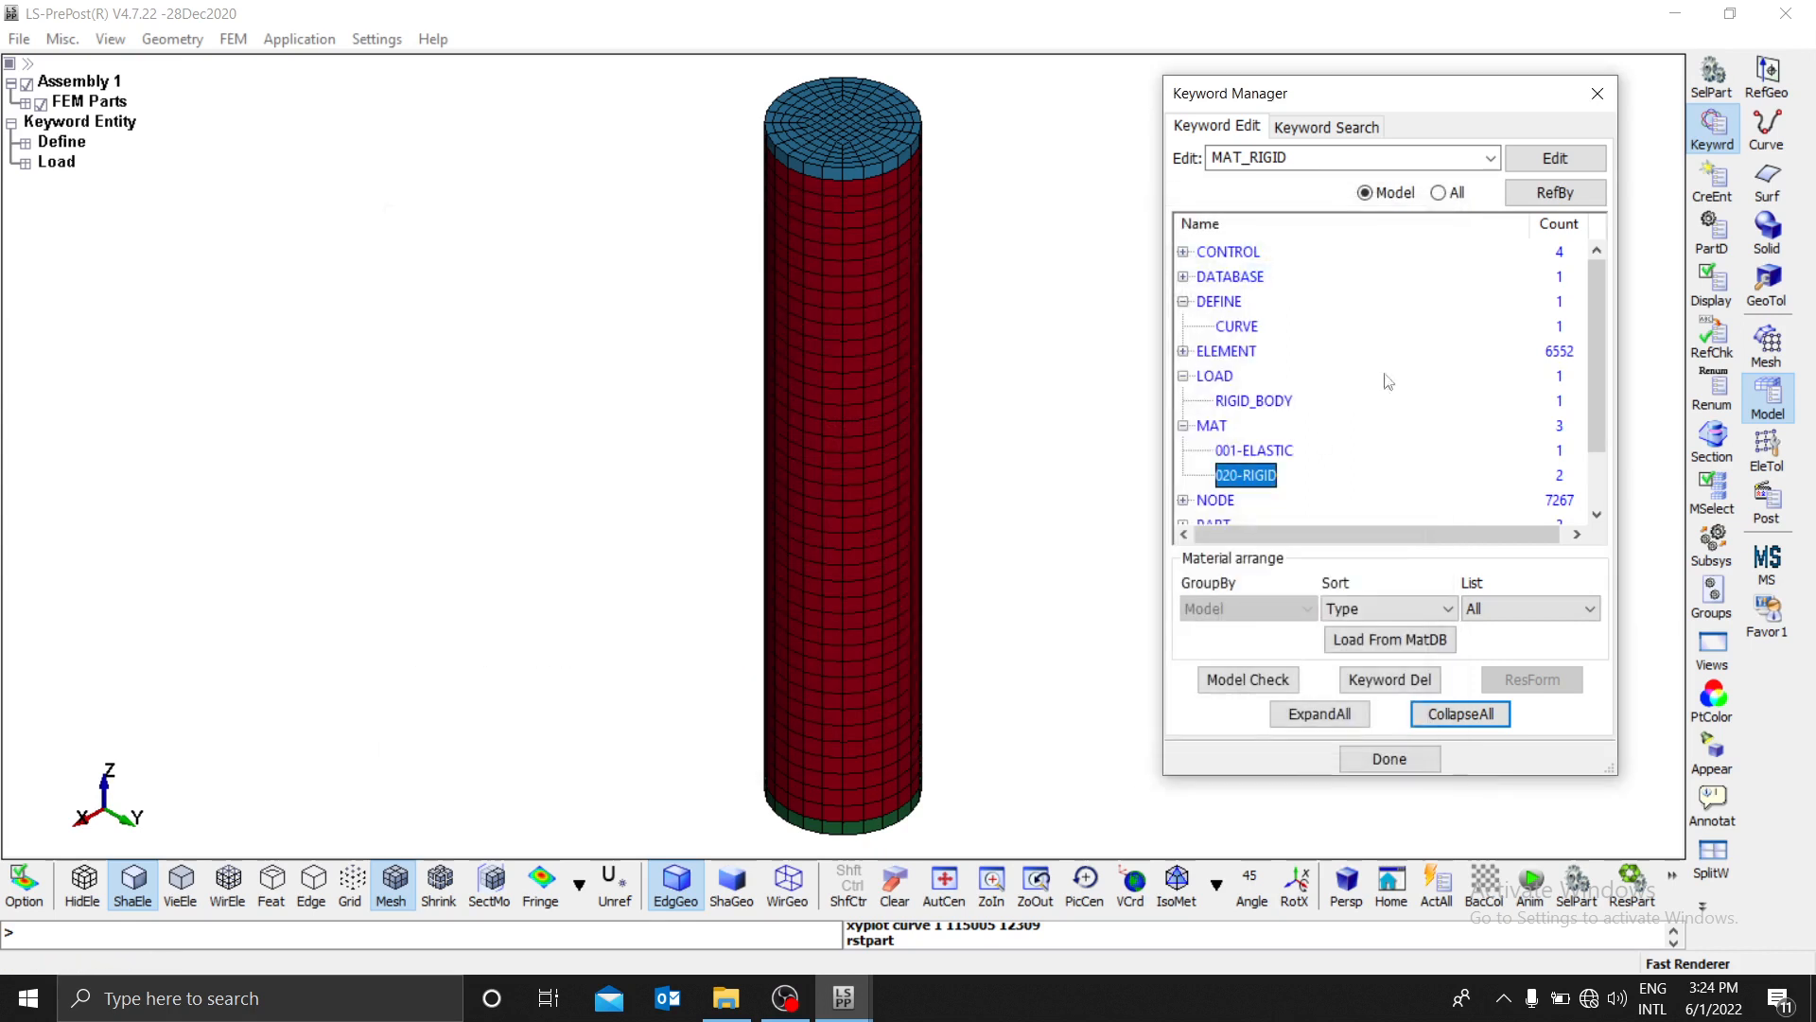
# Step: Review the SECTION and PART entries of the model, and collapse the whole keyword list
pyautogui.click(1183, 427)
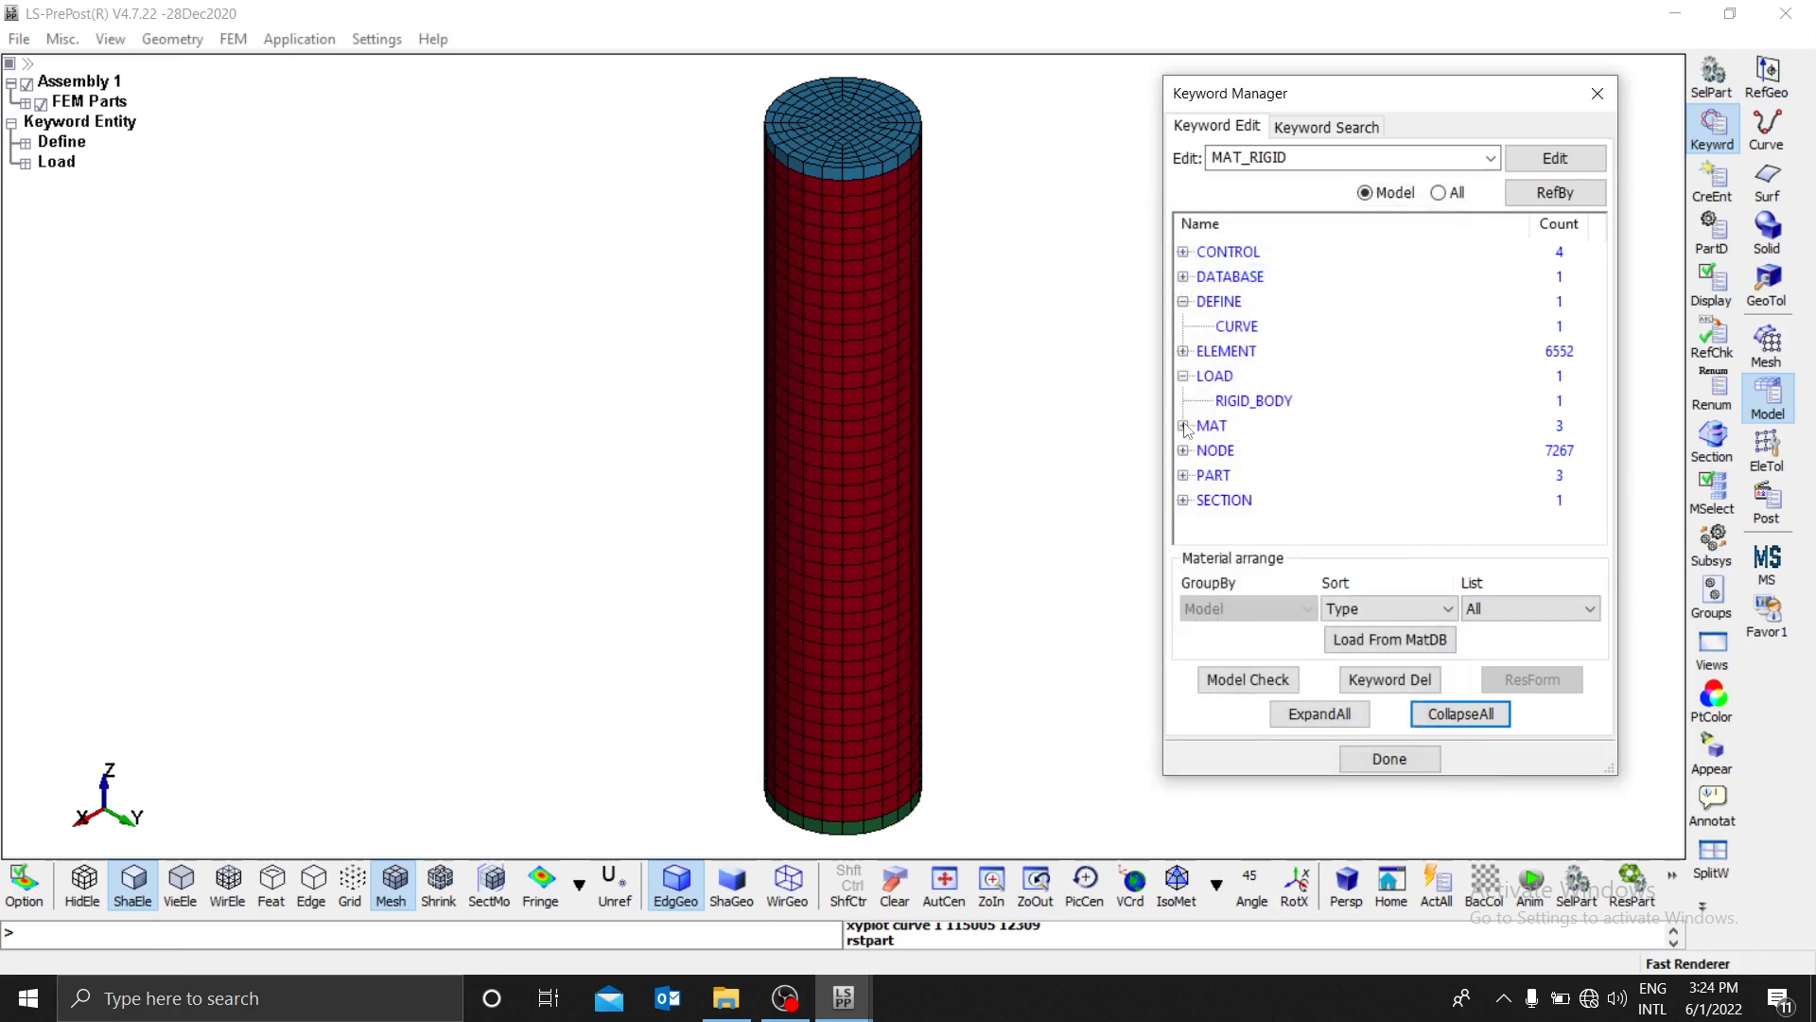
pyautogui.click(1183, 500)
pyautogui.scroll(-1, 1192, 510)
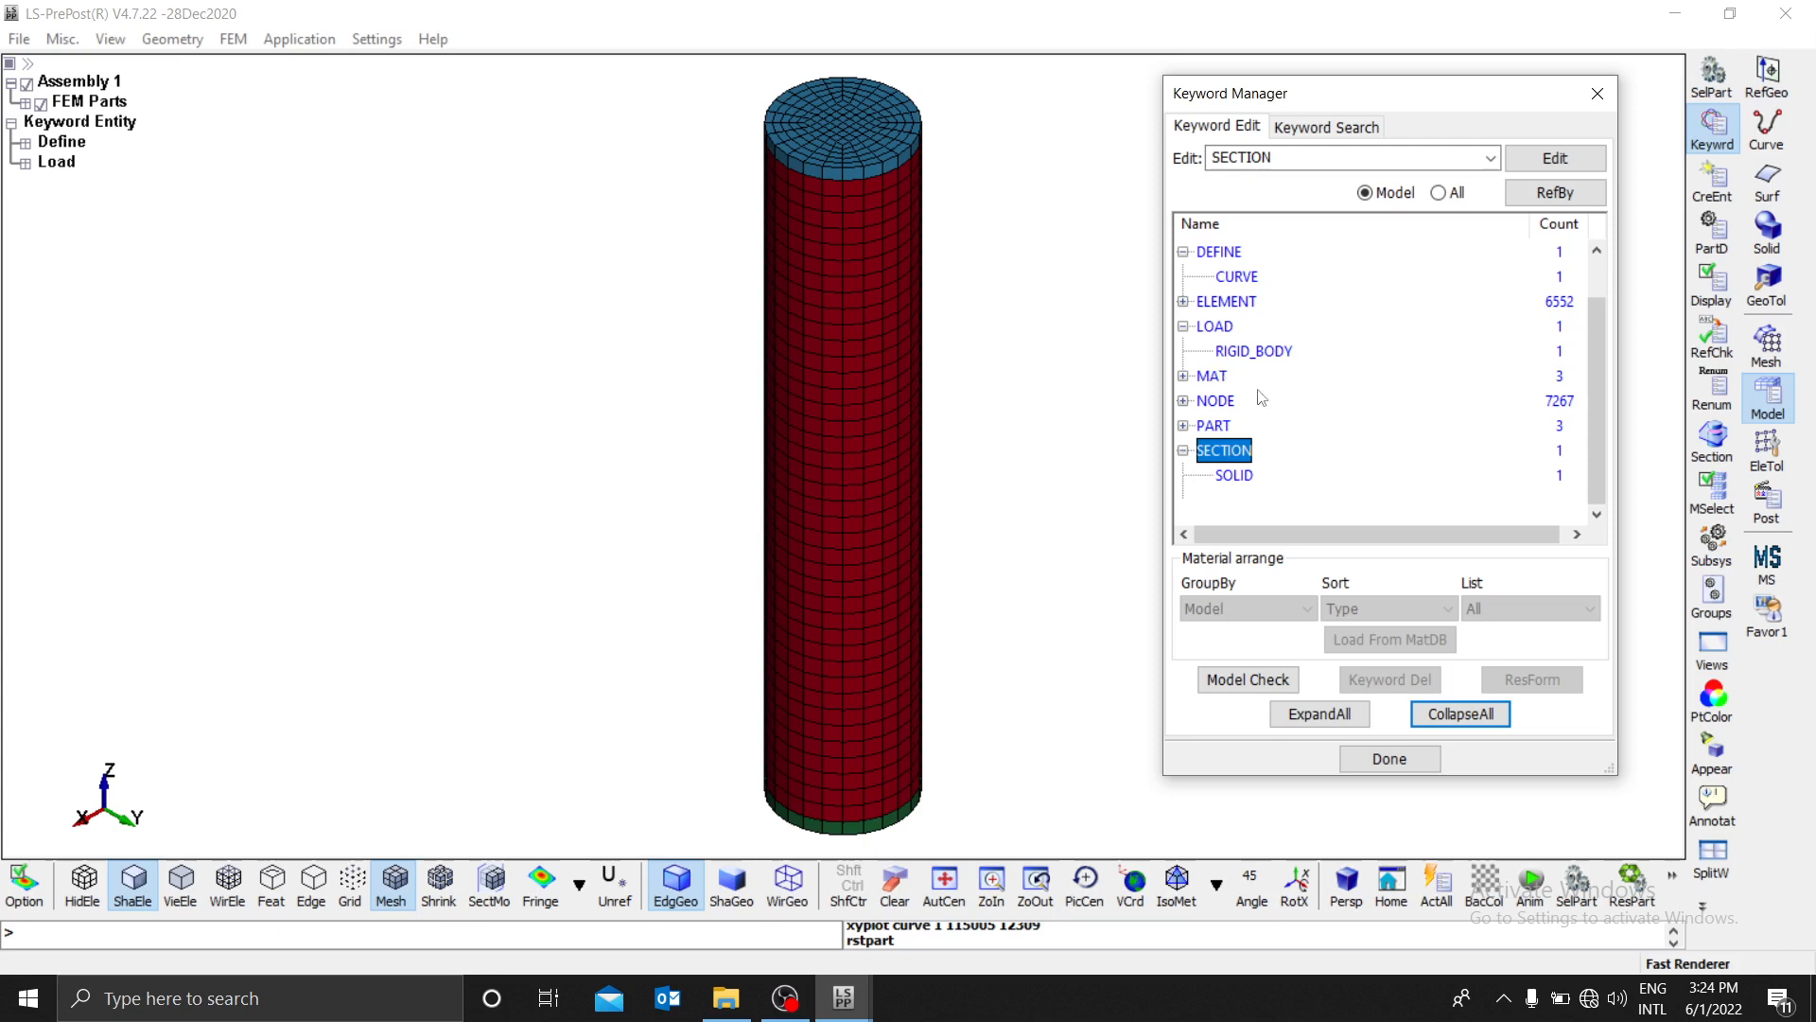
pyautogui.click(1183, 425)
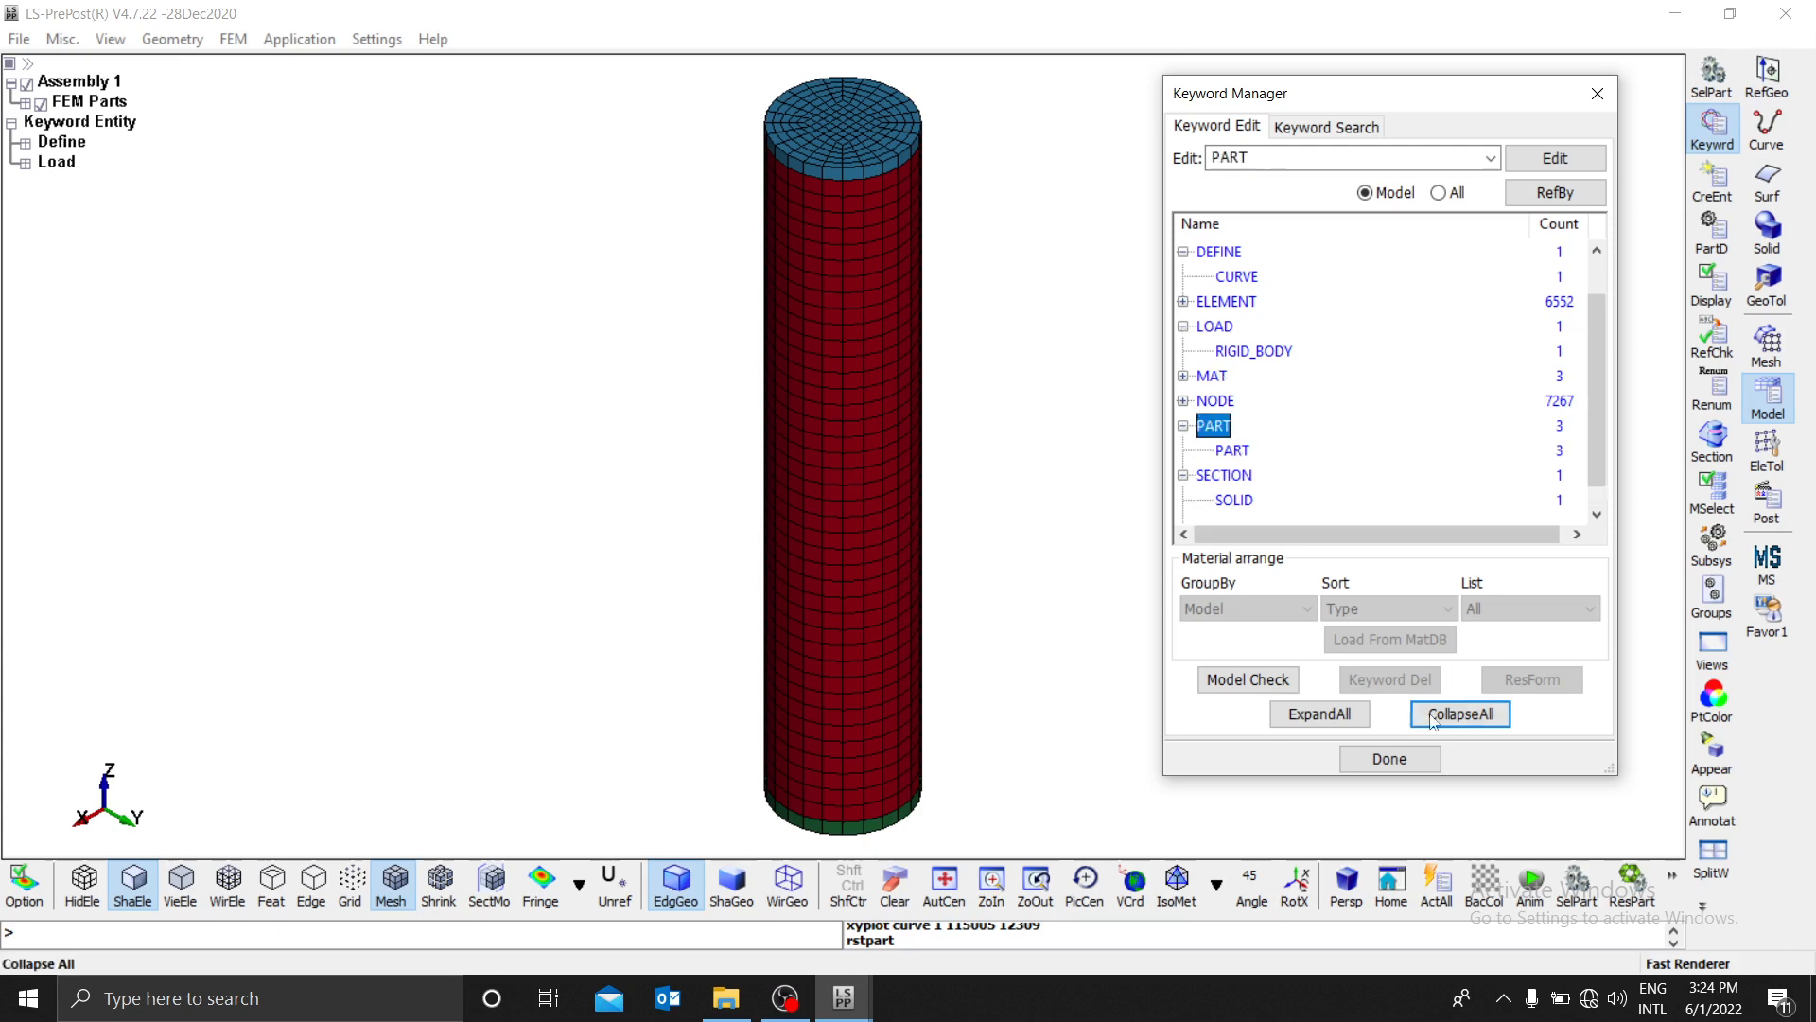
pyautogui.click(1461, 713)
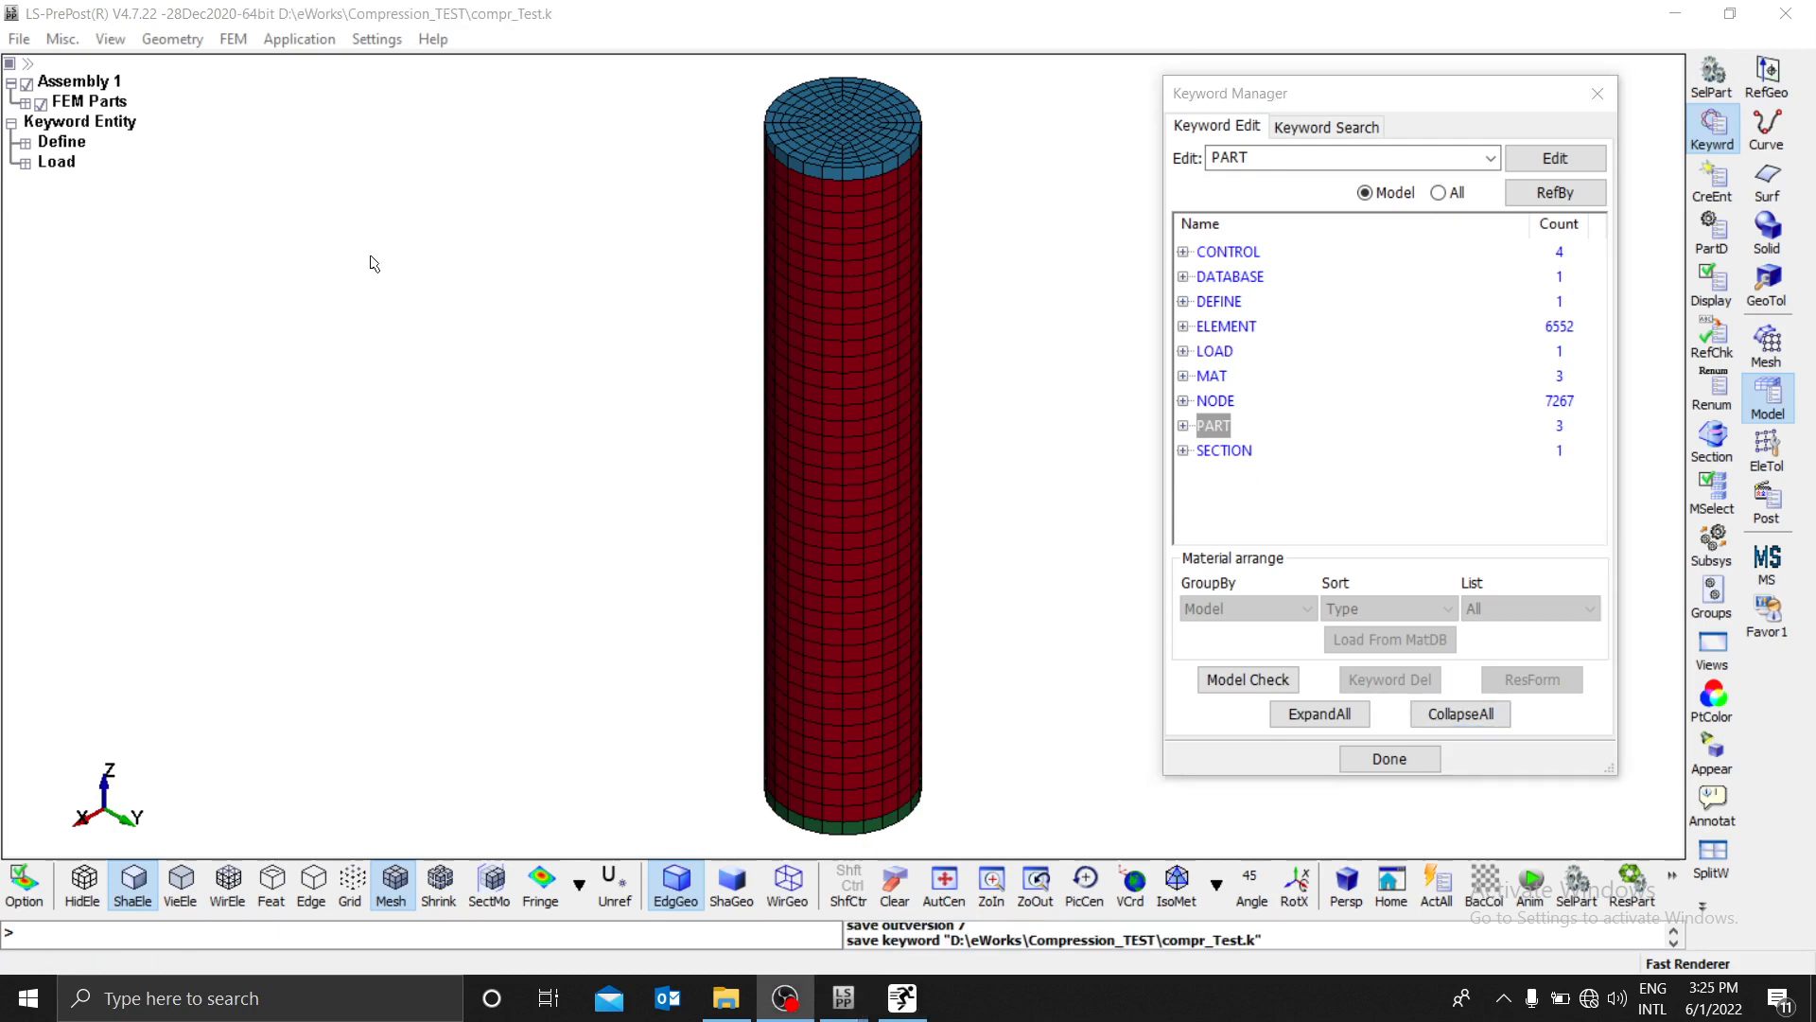
# Step: Open the LS-DYNA run manager and select compr_Test.k from the Compression_TEST folder as the input file
pyautogui.click(333, 247)
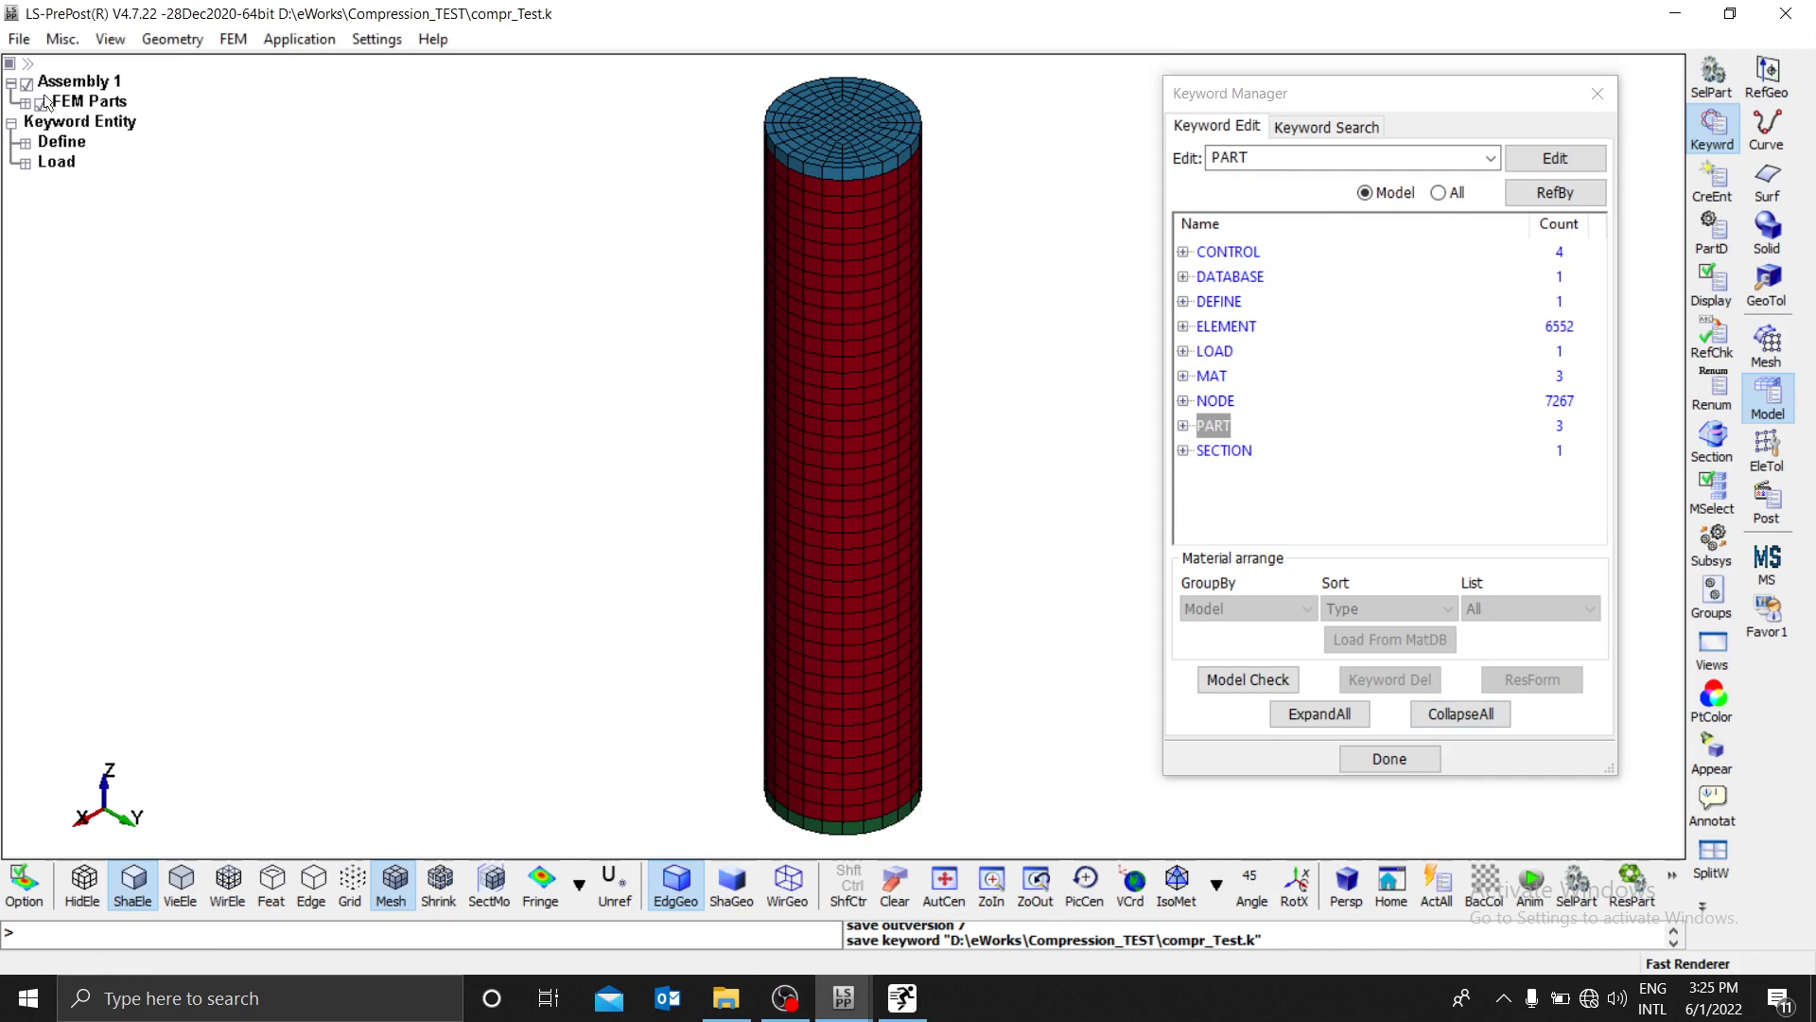
pyautogui.click(19, 39)
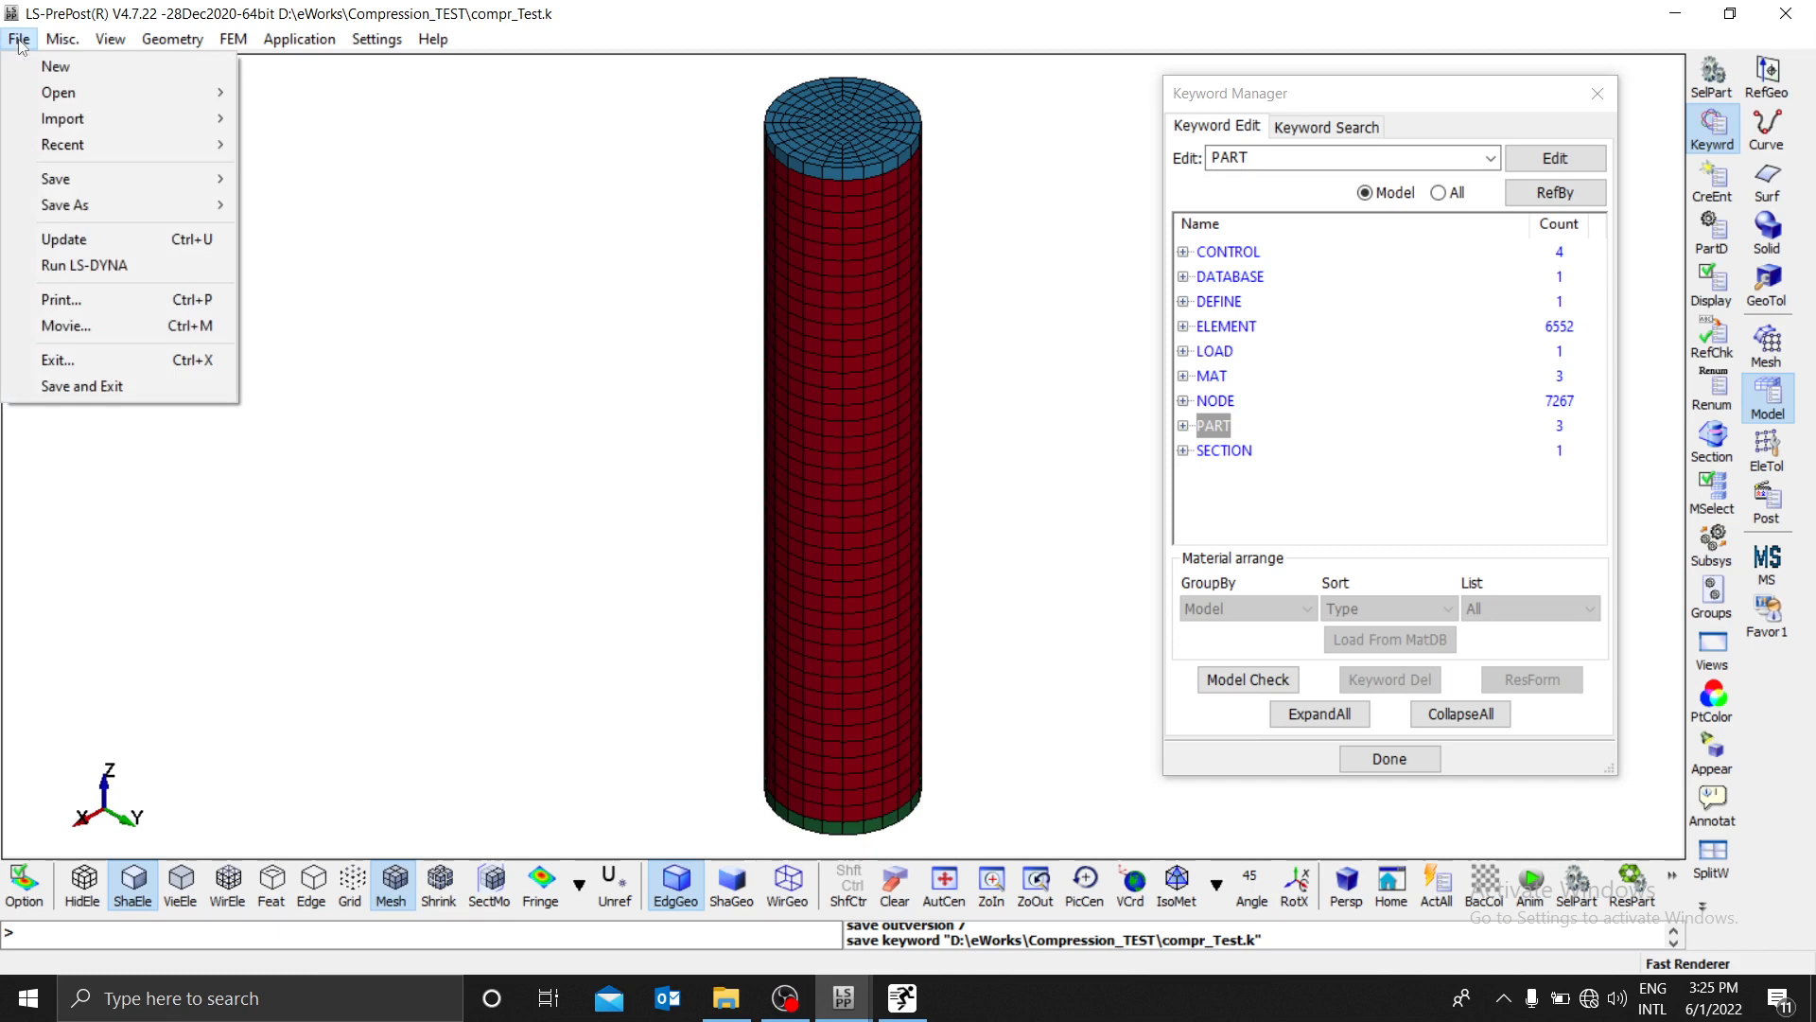
pyautogui.click(70, 267)
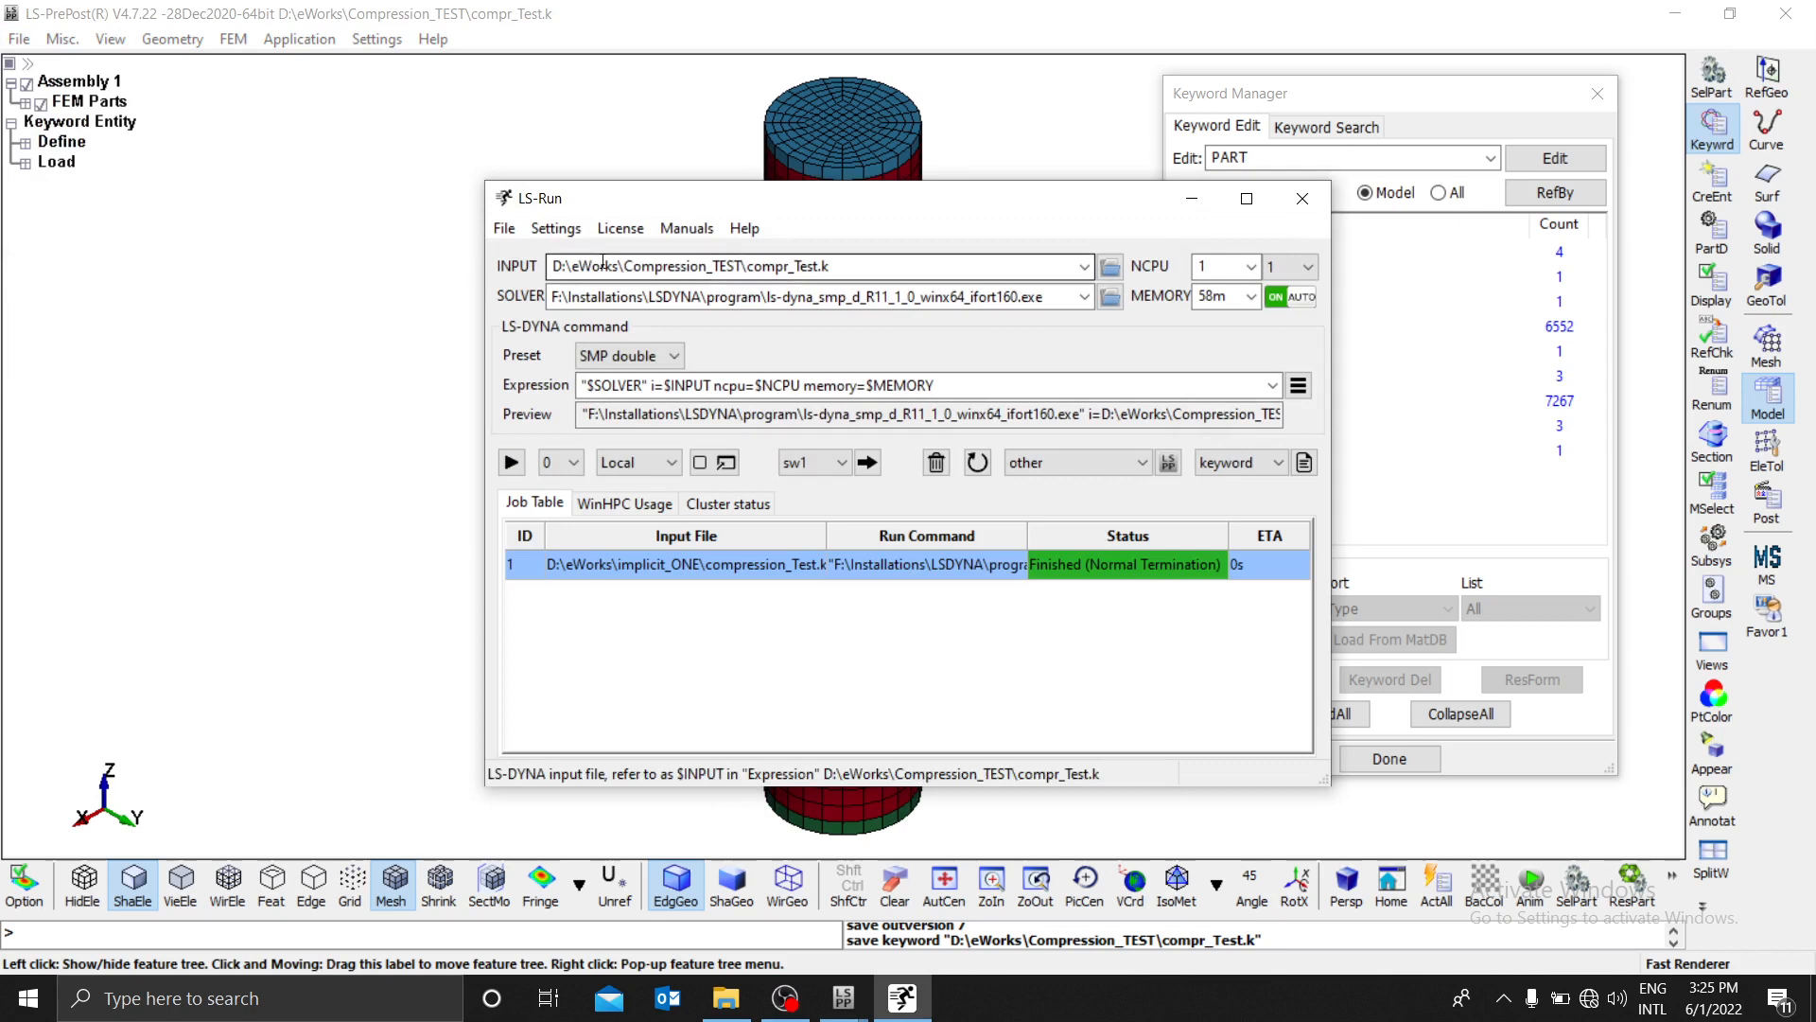
pyautogui.click(1110, 270)
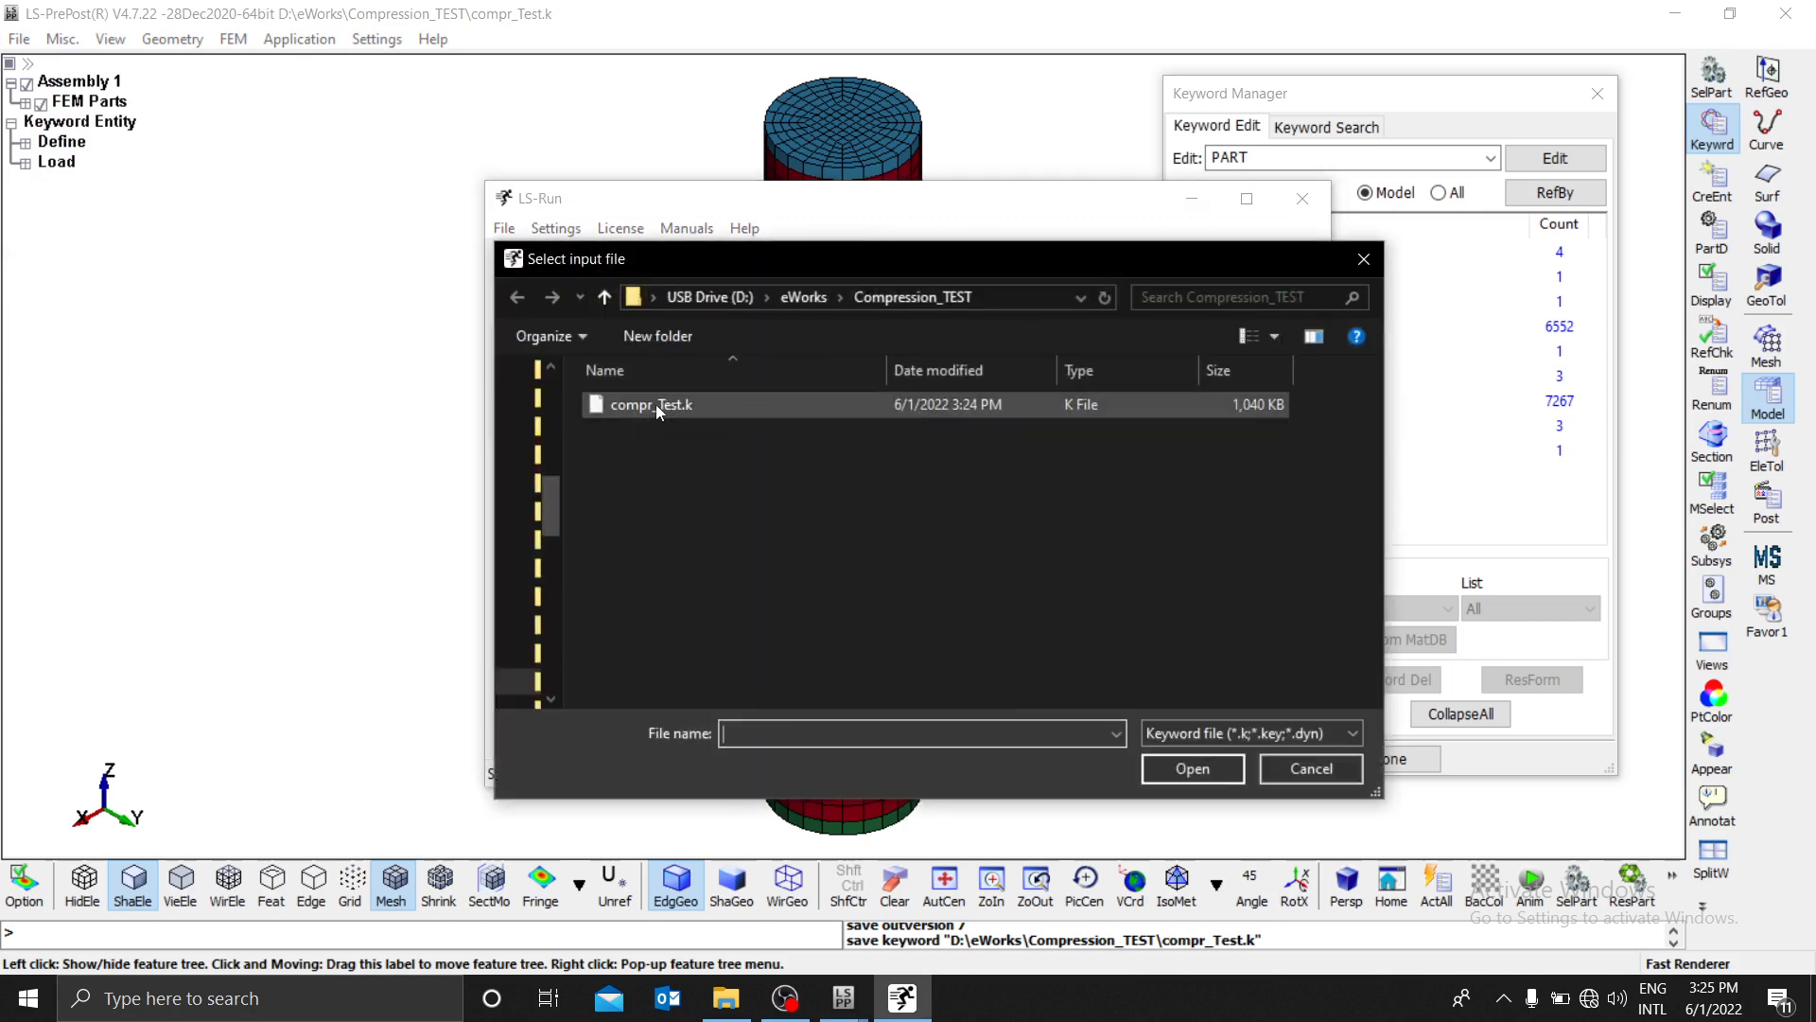
pyautogui.click(655, 404)
pyautogui.click(1180, 776)
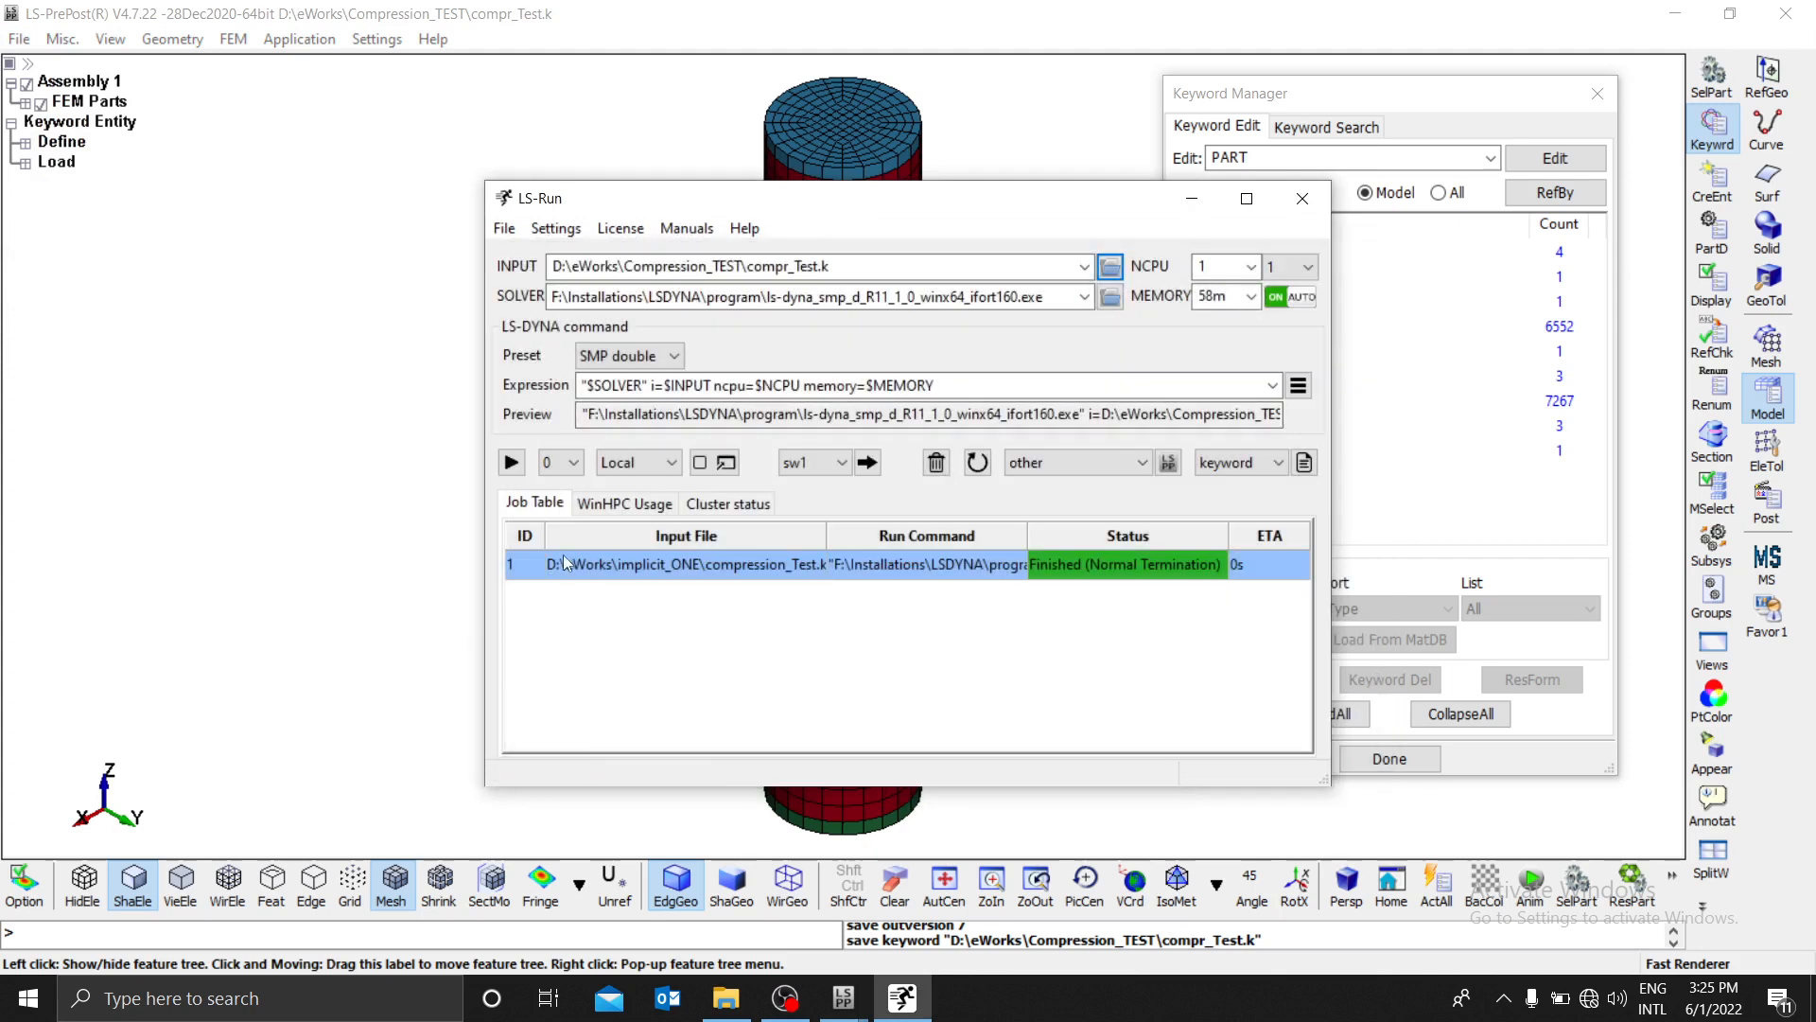
# Step: Remove the old finished job from the job table and submit the compr_Test.k job to the local queue
pyautogui.click(935, 463)
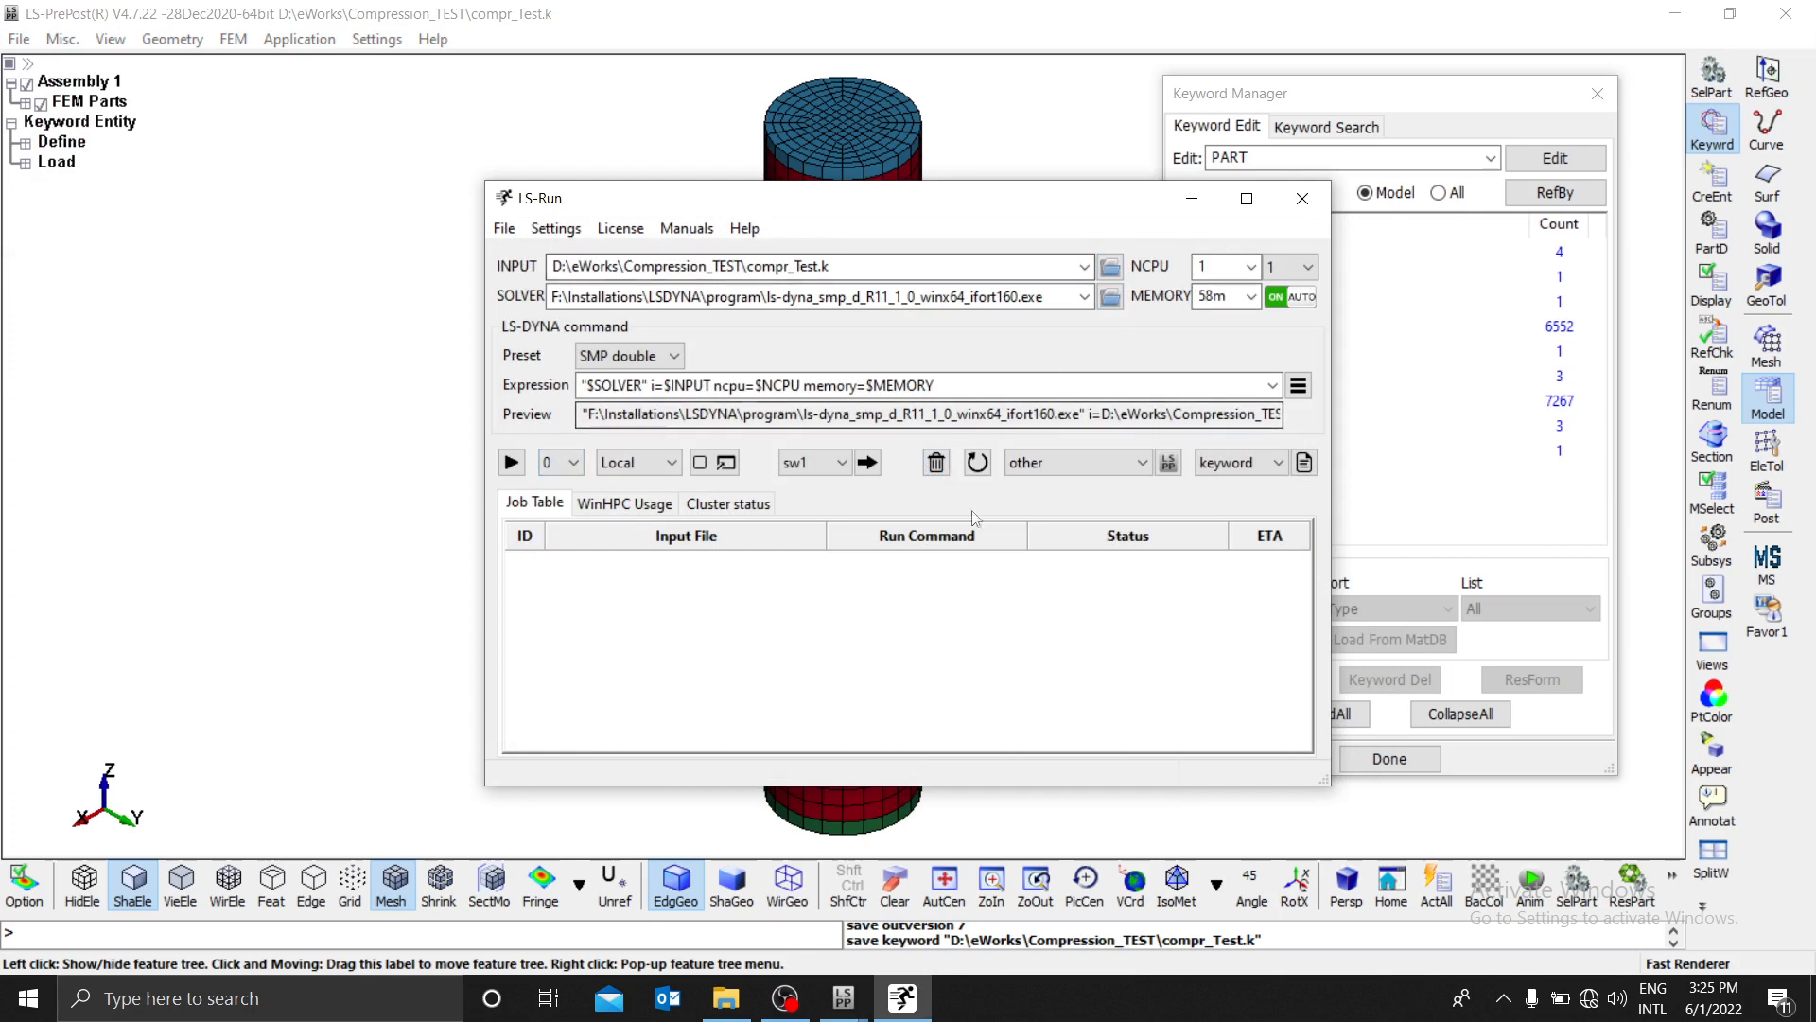
pyautogui.click(520, 473)
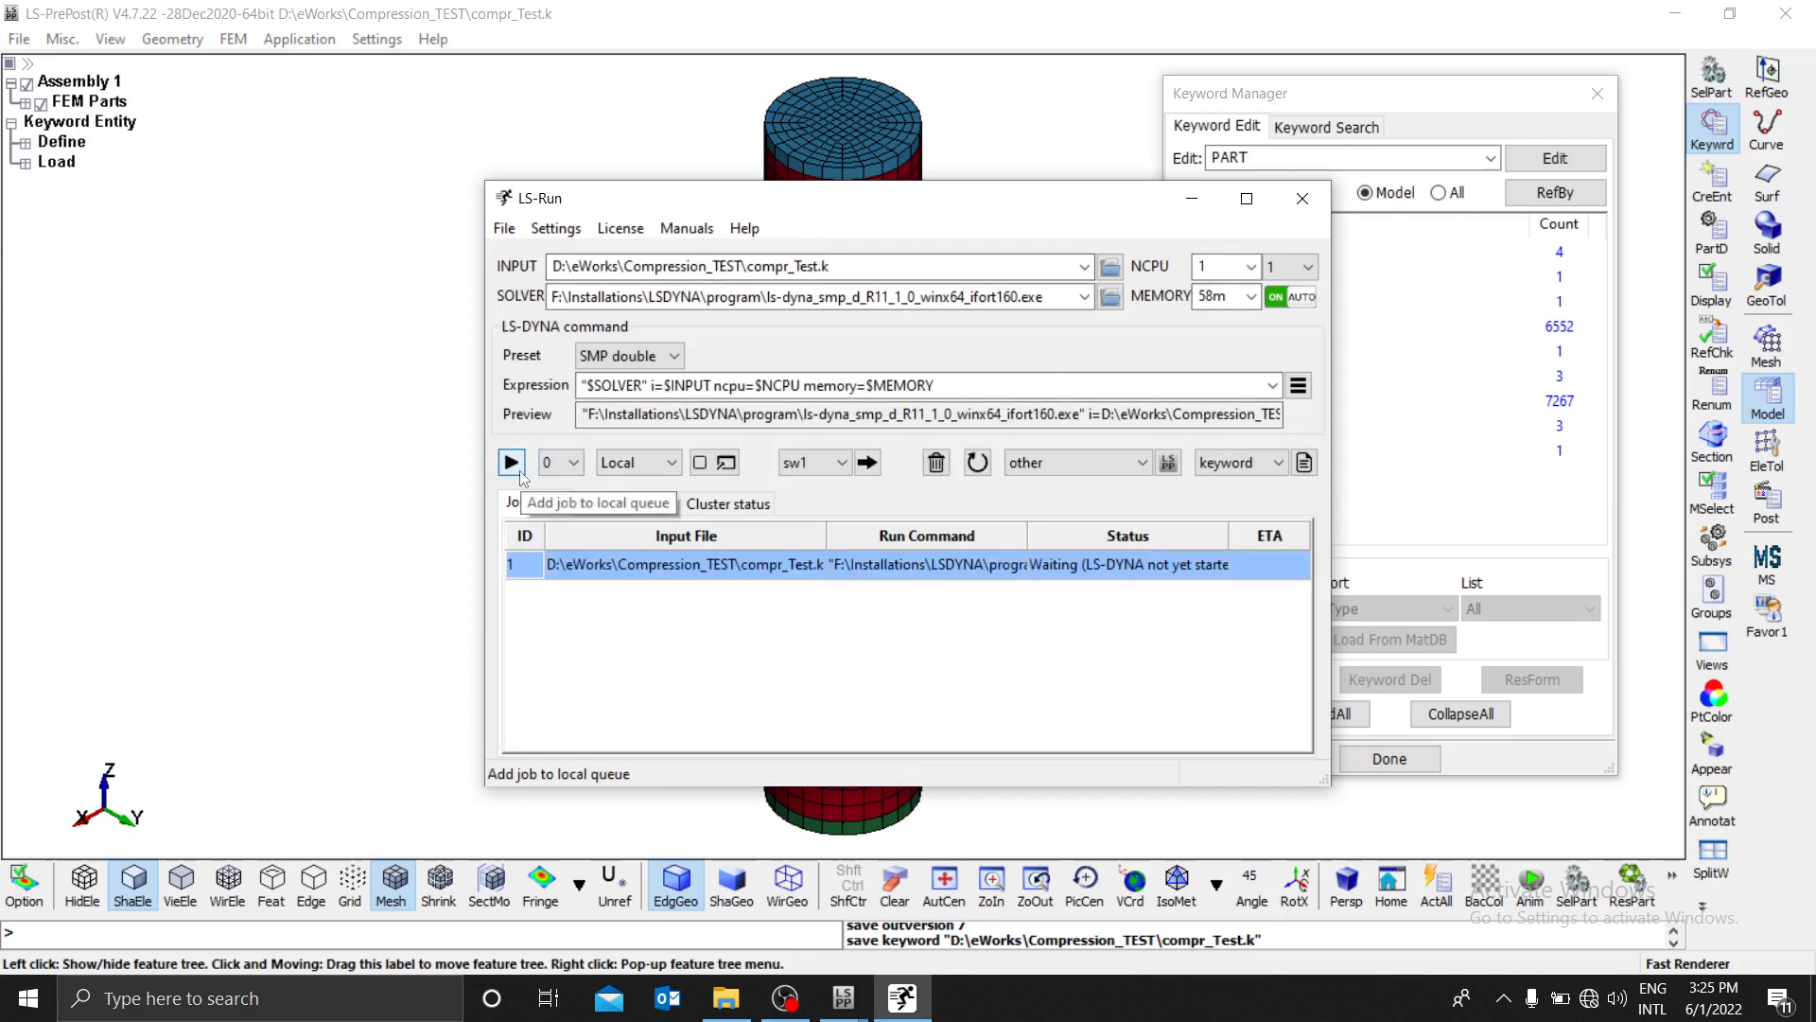